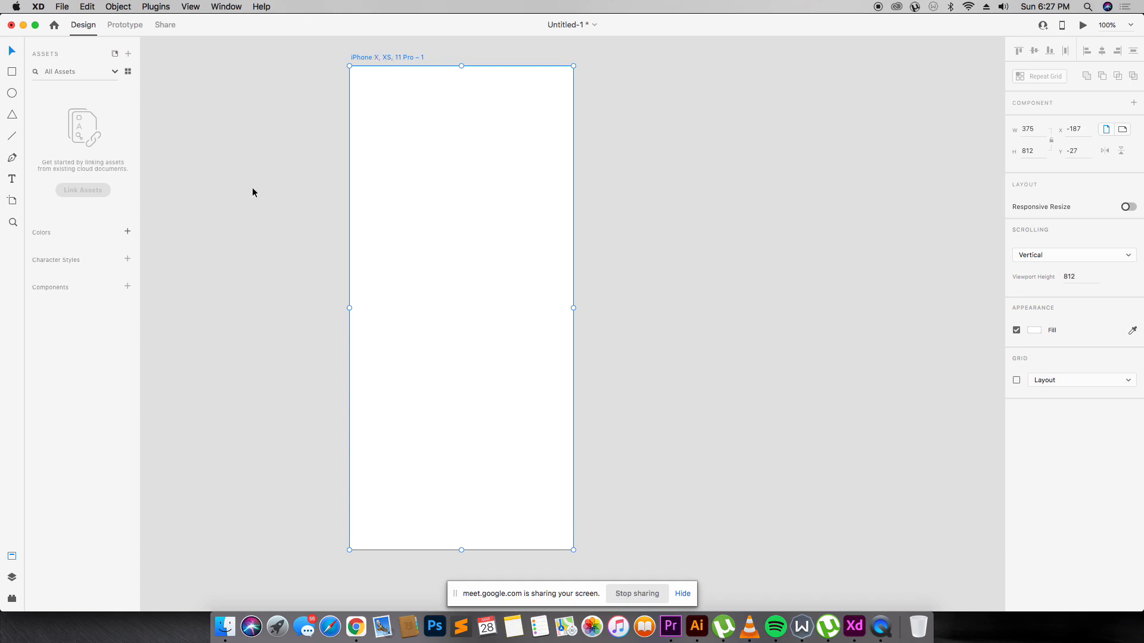
# Switch from Adobe XD to Google Chrome and open a new tab.
pyautogui.press('super+Tab')
pyautogui.click(350, 29)
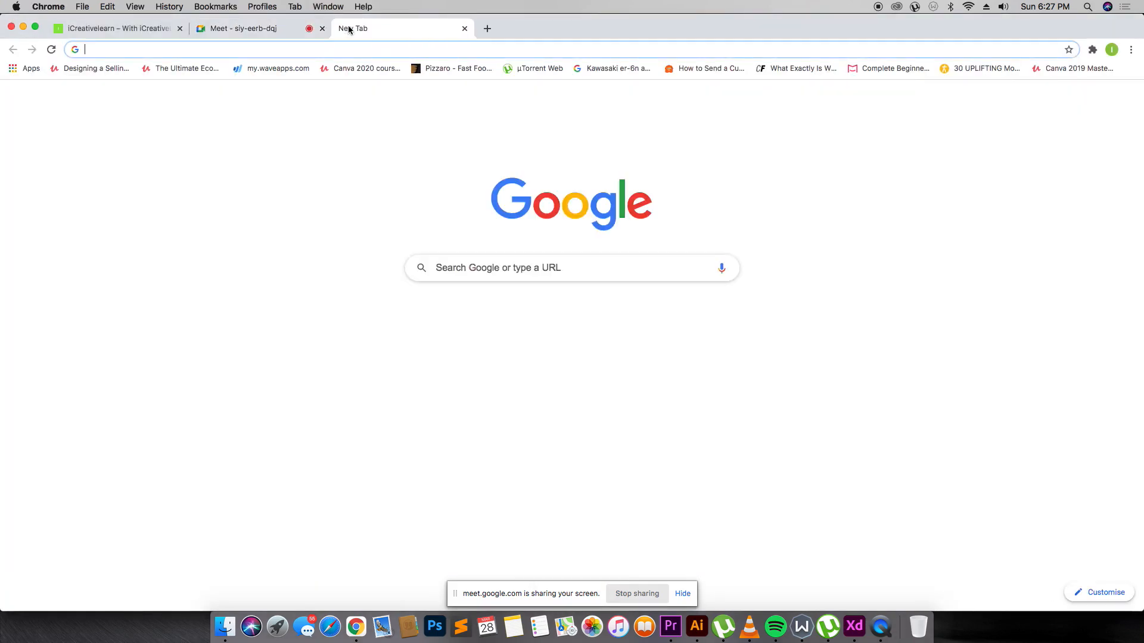
# Google the query 'what font does clubhouse use'.
pyautogui.write('goog')
pyautogui.press('Return')
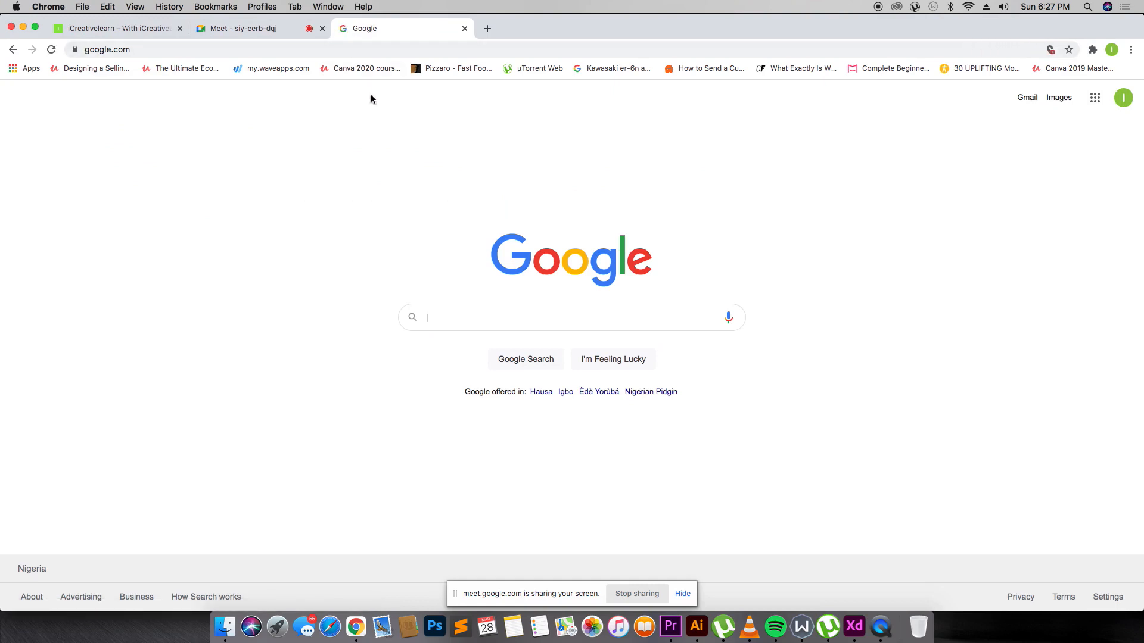
pyautogui.write('what')
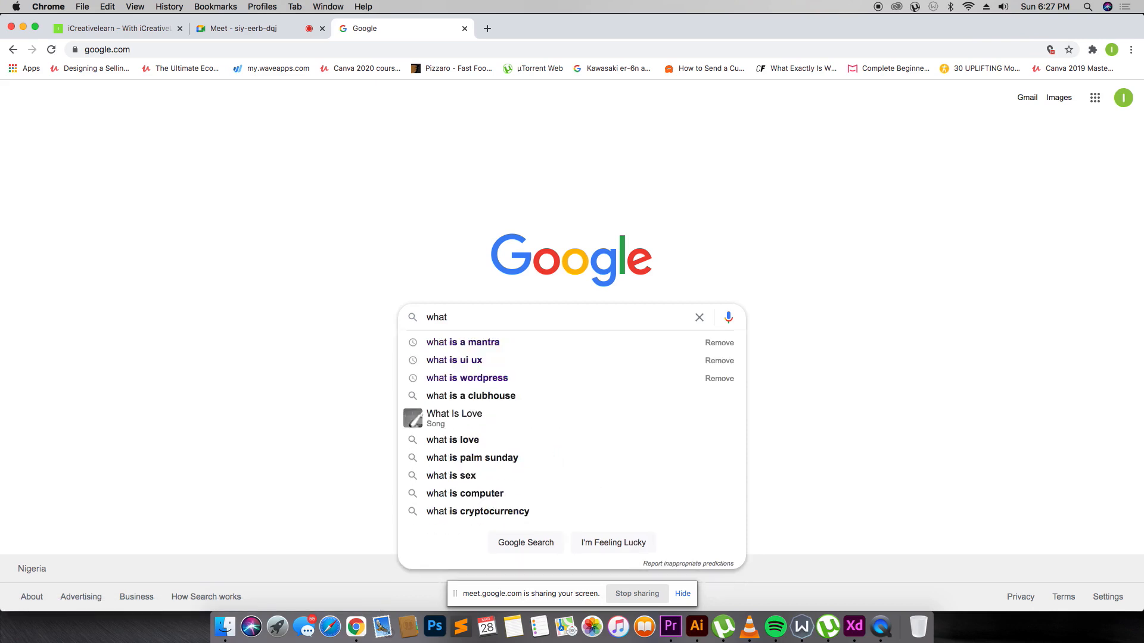
pyautogui.write(' font v')
pyautogui.press('BackSpace')
pyautogui.write('c')
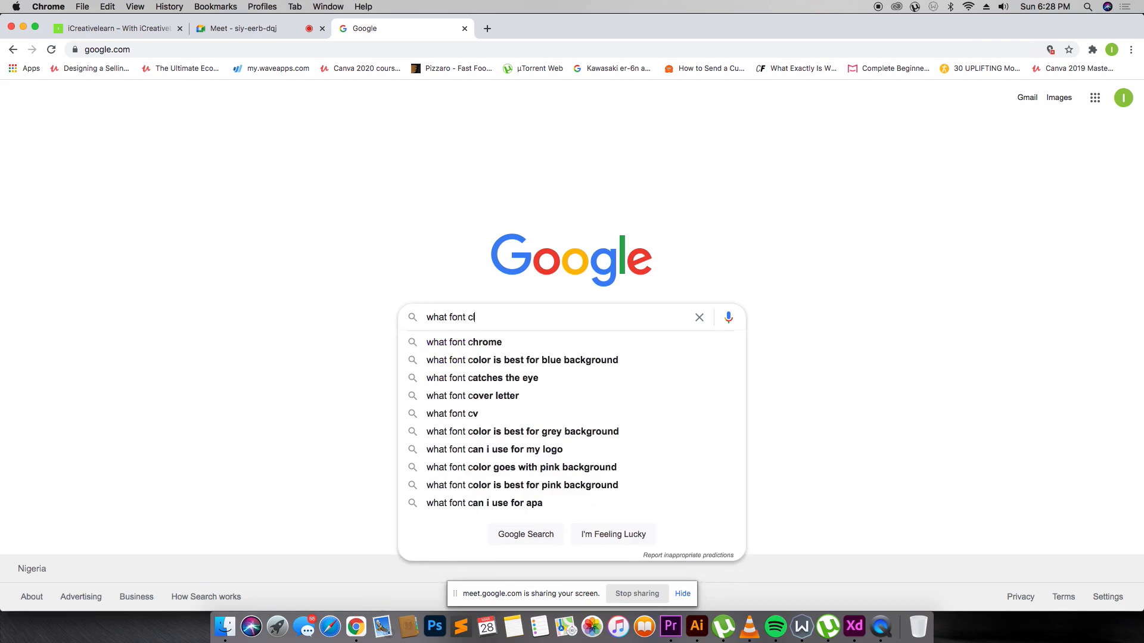
pyautogui.write('lubhouse')
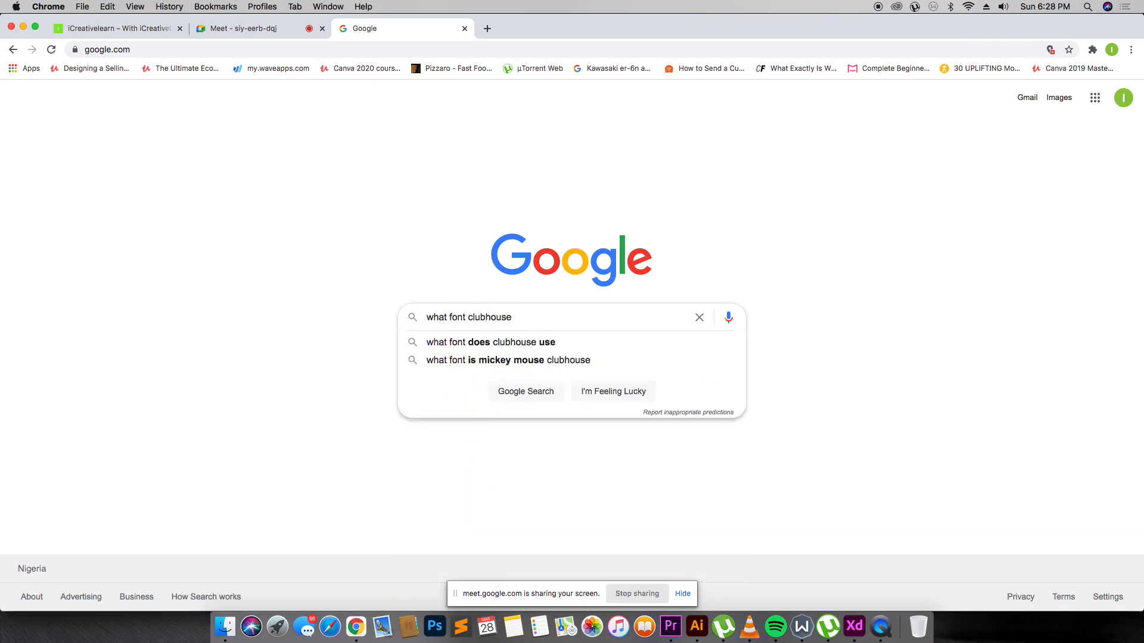
pyautogui.click(524, 343)
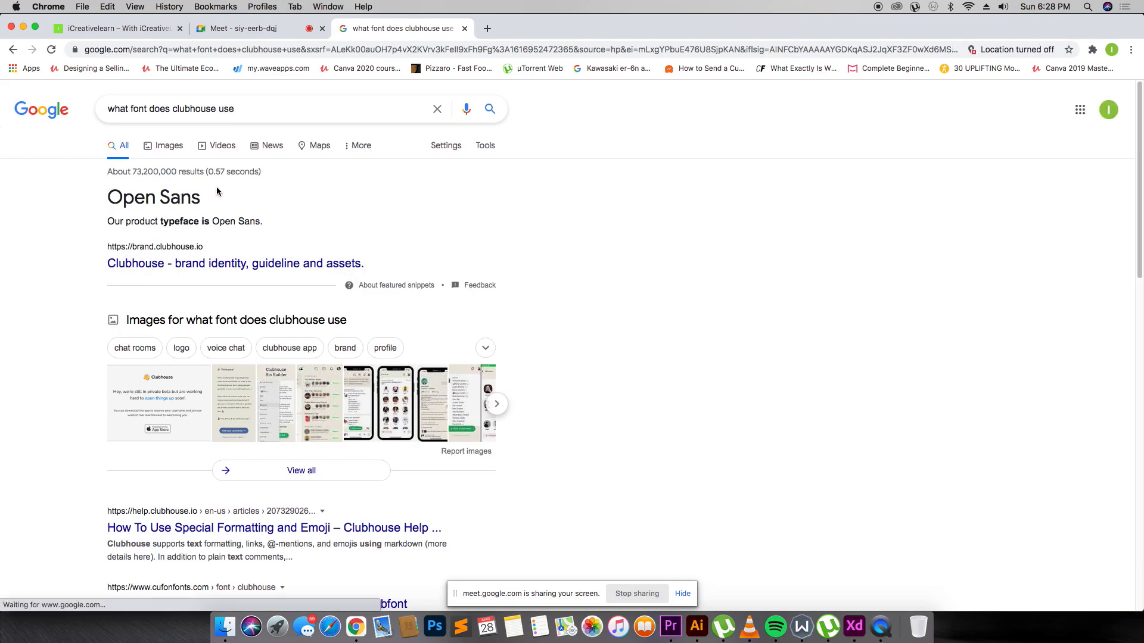
# Copy the 'Open Sans' answer text and return to Adobe XD.
pyautogui.doubleClick(156, 195)
pyautogui.moveTo(155, 195); pyautogui.dragTo(225, 206)
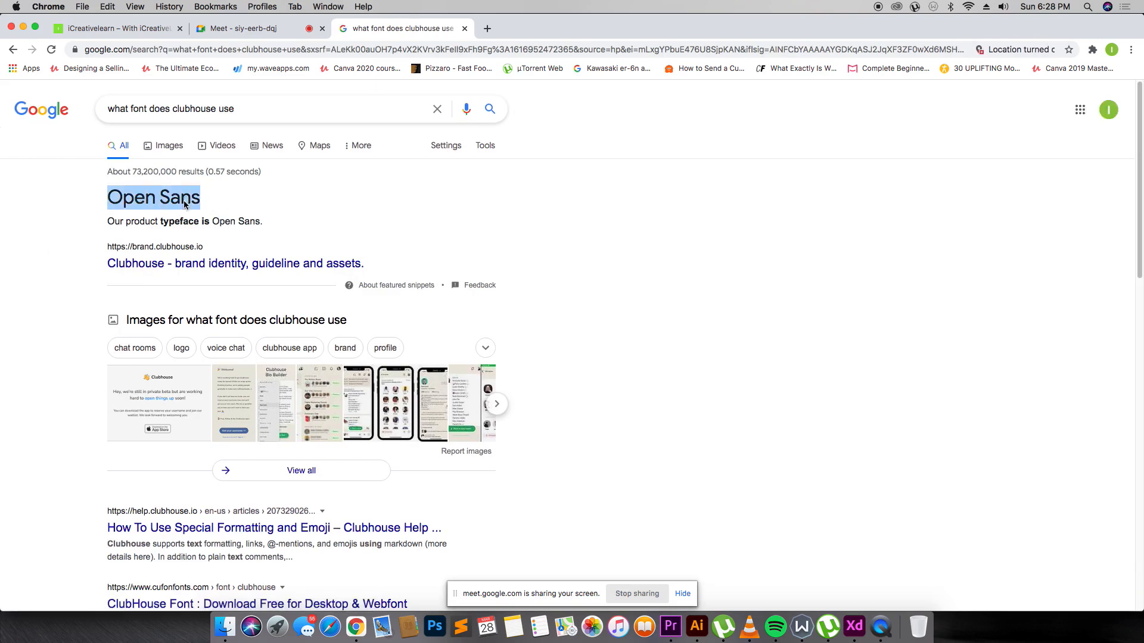
pyautogui.rightClick(165, 199)
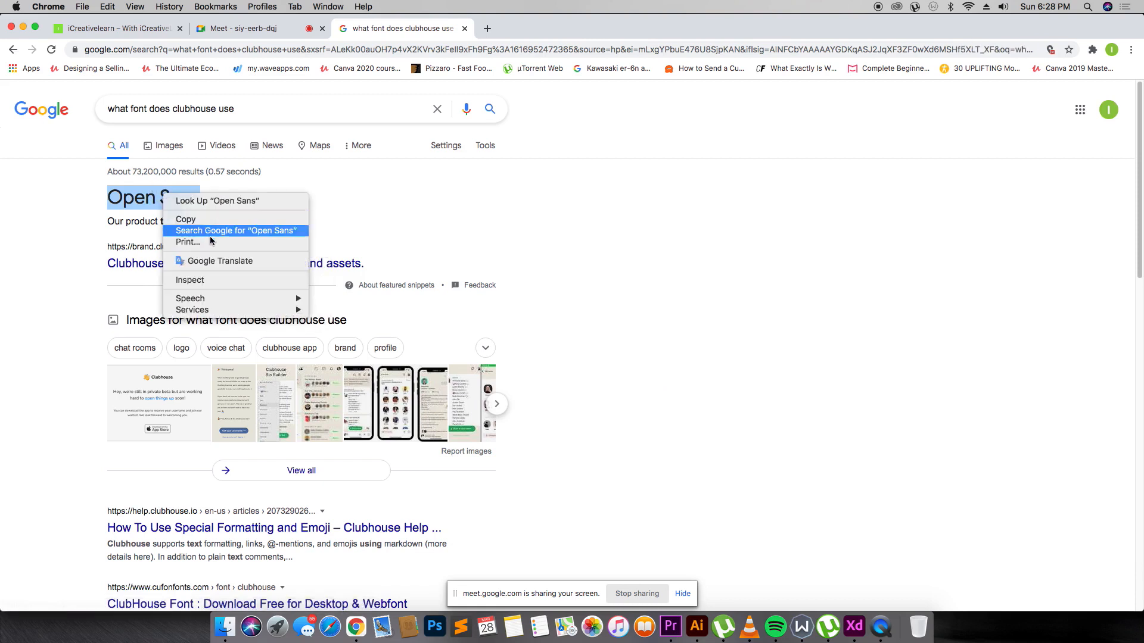
pyautogui.click(212, 225)
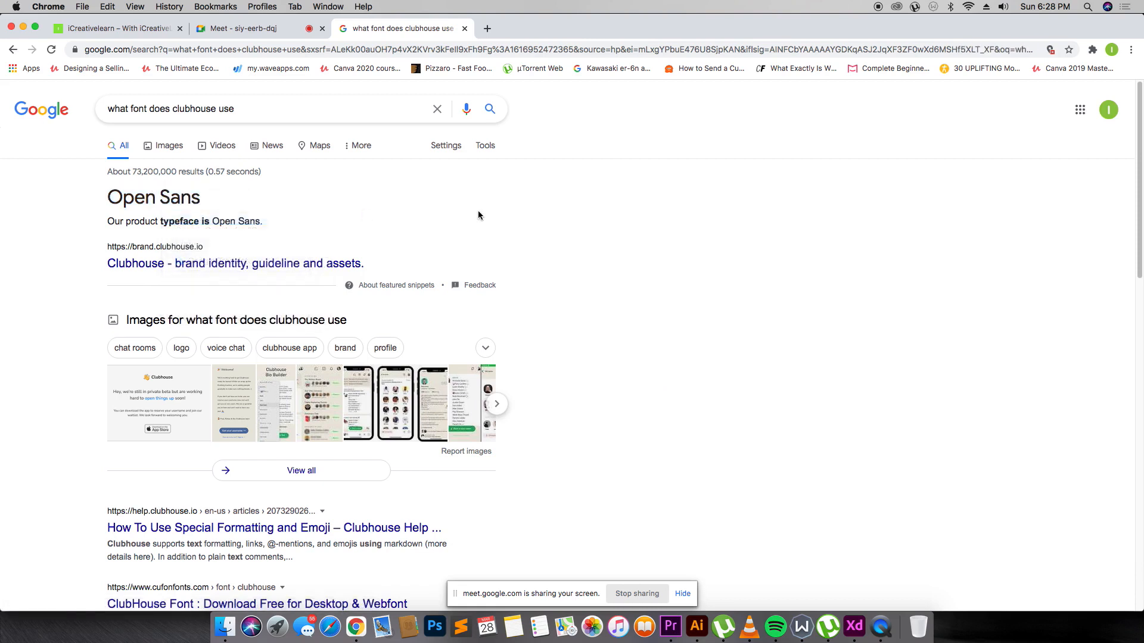
pyautogui.click(854, 626)
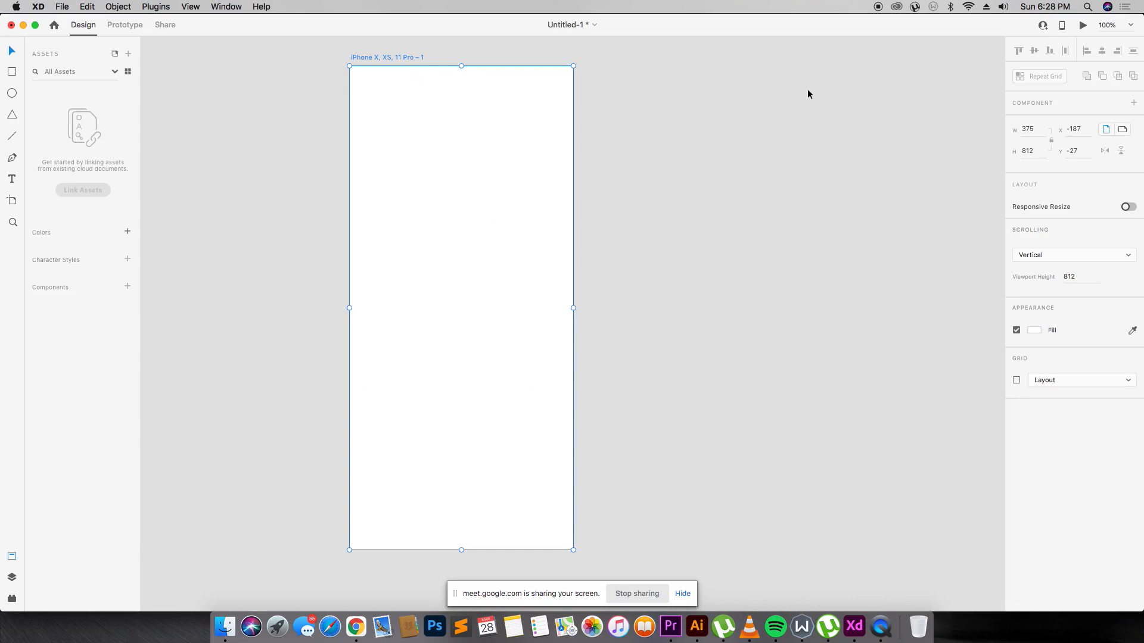
# Add a 'Welcome' text box near the artboard's top-left.
pyautogui.click(12, 179)
pyautogui.click(375, 124)
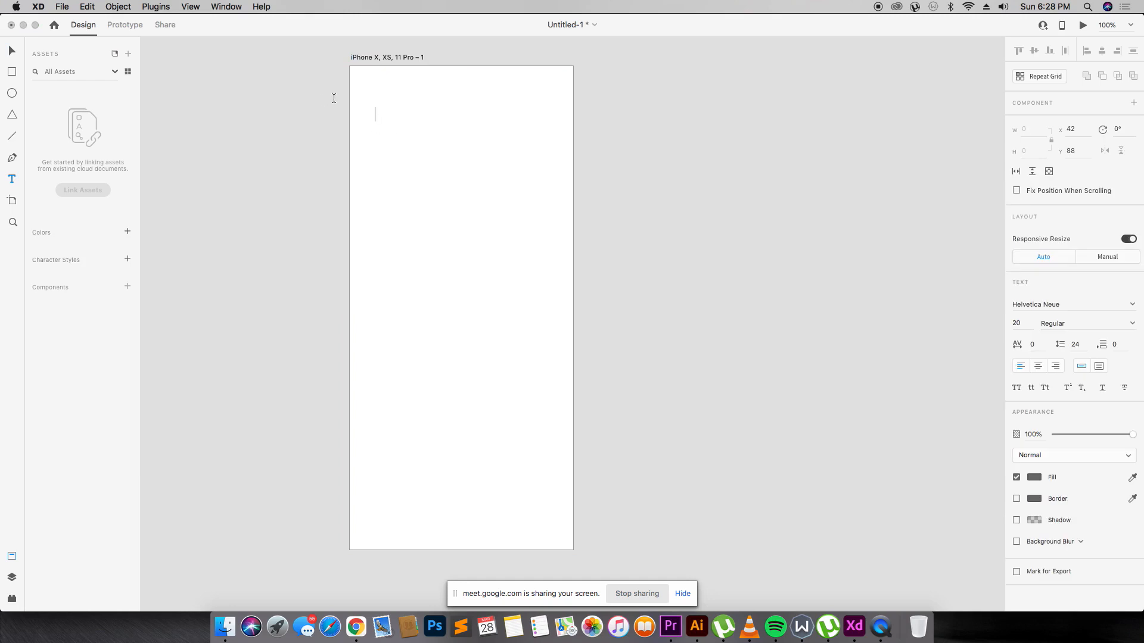
pyautogui.press('Escape')
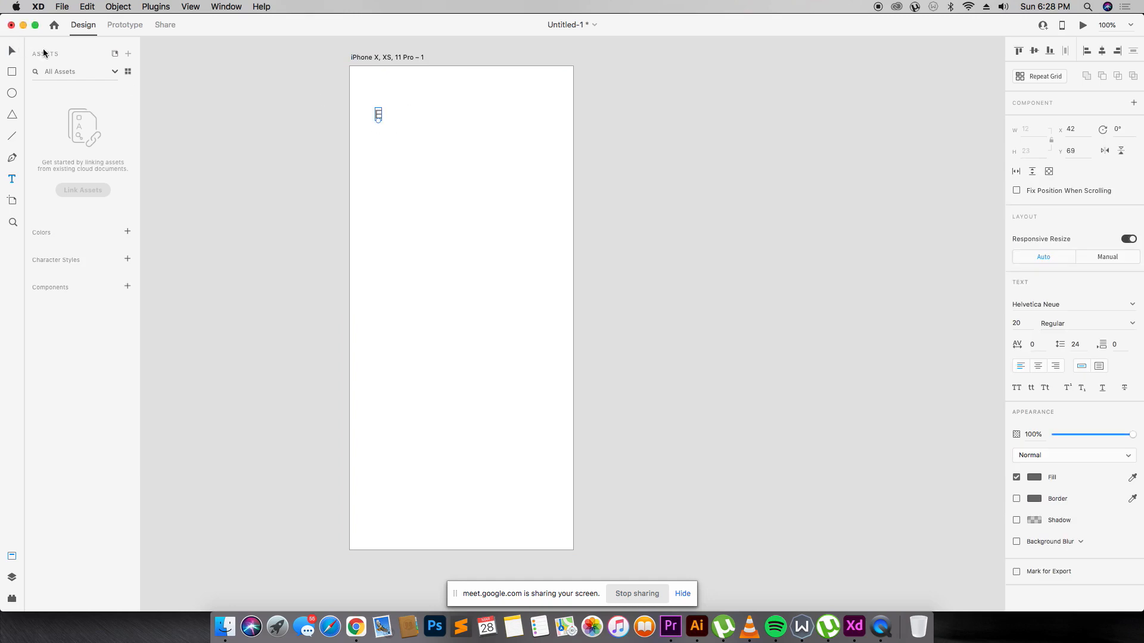
pyautogui.doubleClick(378, 114)
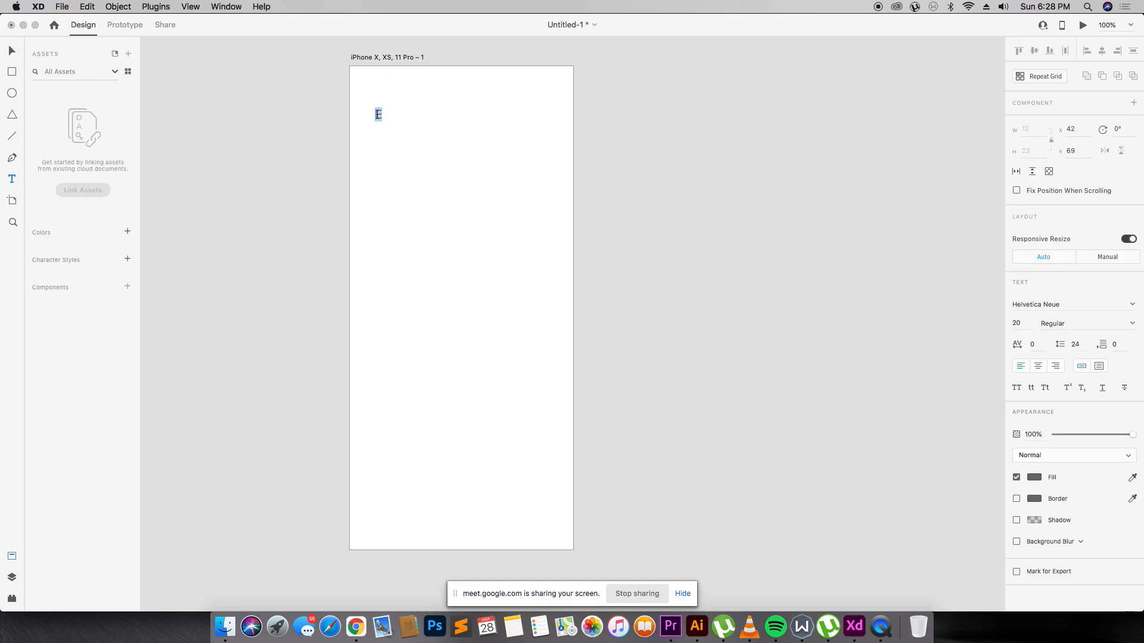
pyautogui.write('Welcome')
pyautogui.click(11, 51)
# Change the Welcome text's font to Open Sans.
pyautogui.click(1061, 305)
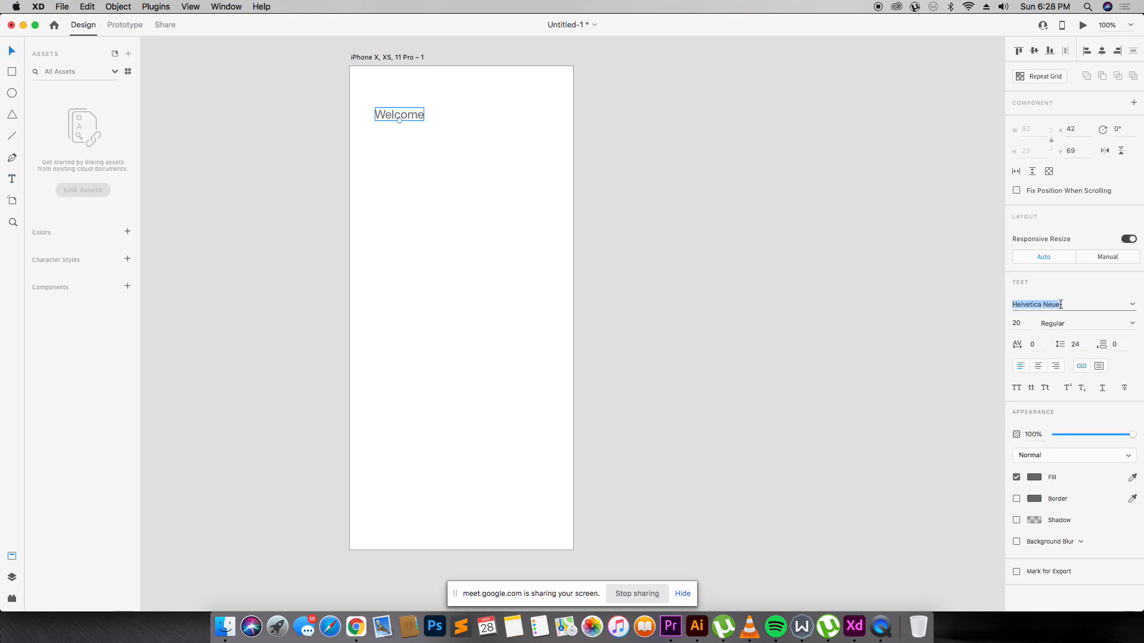
pyautogui.write('Open Sans')
pyautogui.press('Return')
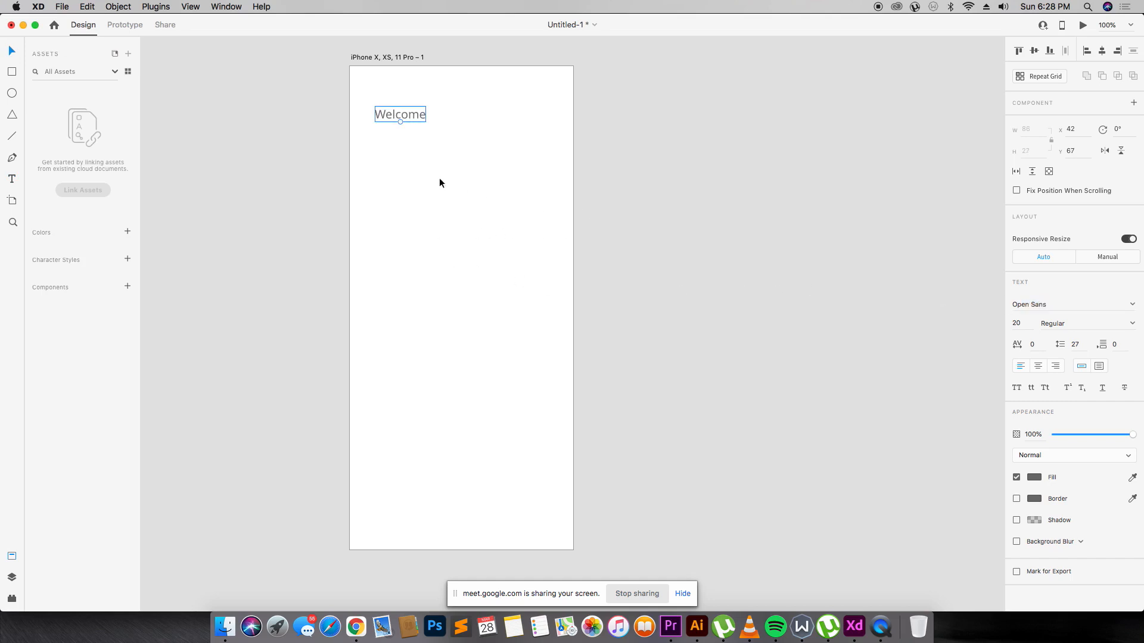
pyautogui.doubleClick(420, 113)
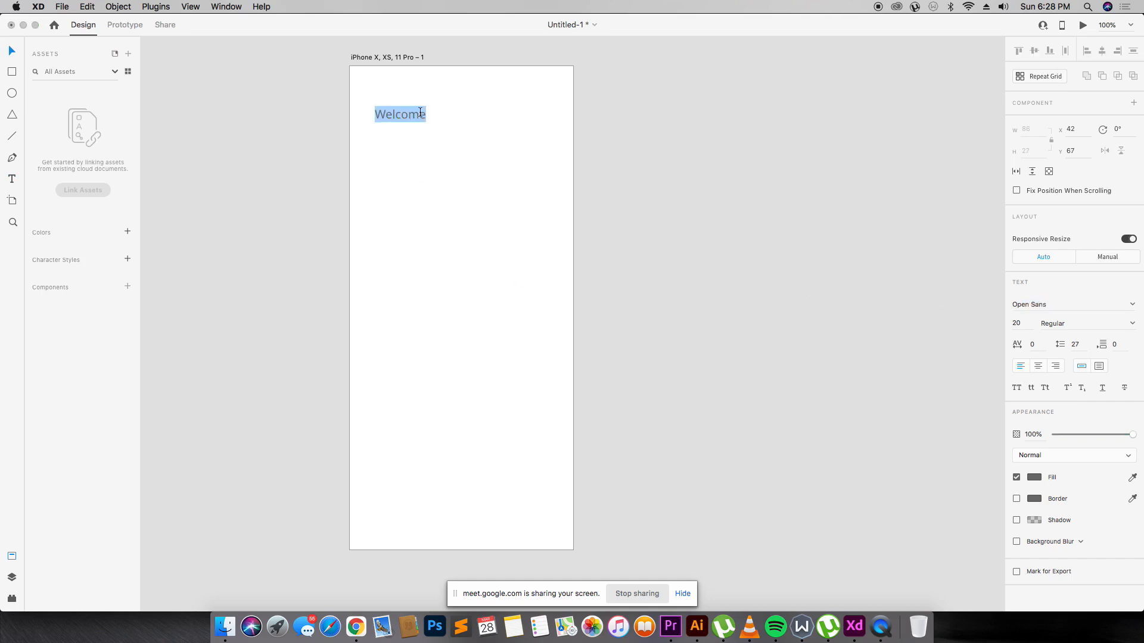
pyautogui.press('Right')
# Set the Welcome! heading's font weight to Semibold.
pyautogui.click(1132, 324)
pyautogui.click(1103, 364)
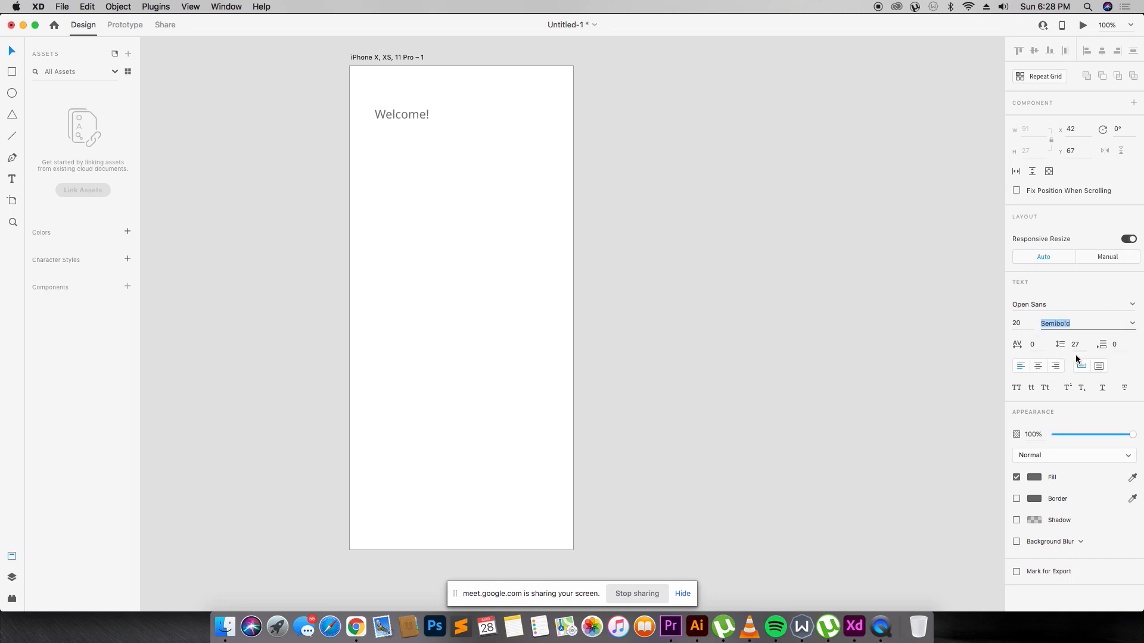
pyautogui.click(399, 113)
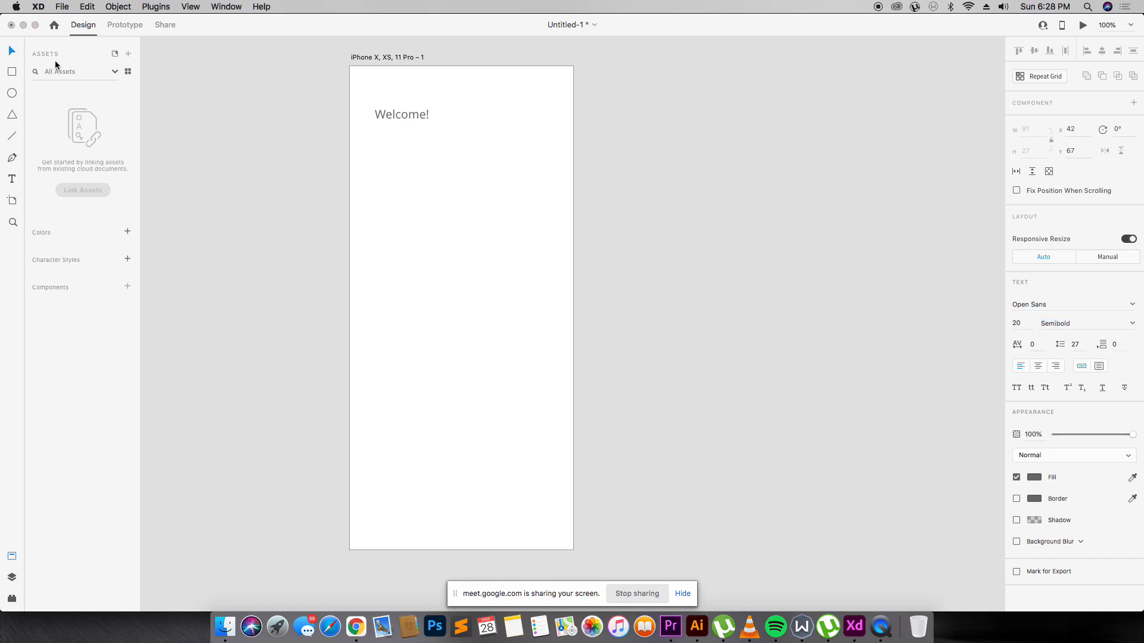
pyautogui.click(12, 52)
pyautogui.click(1133, 326)
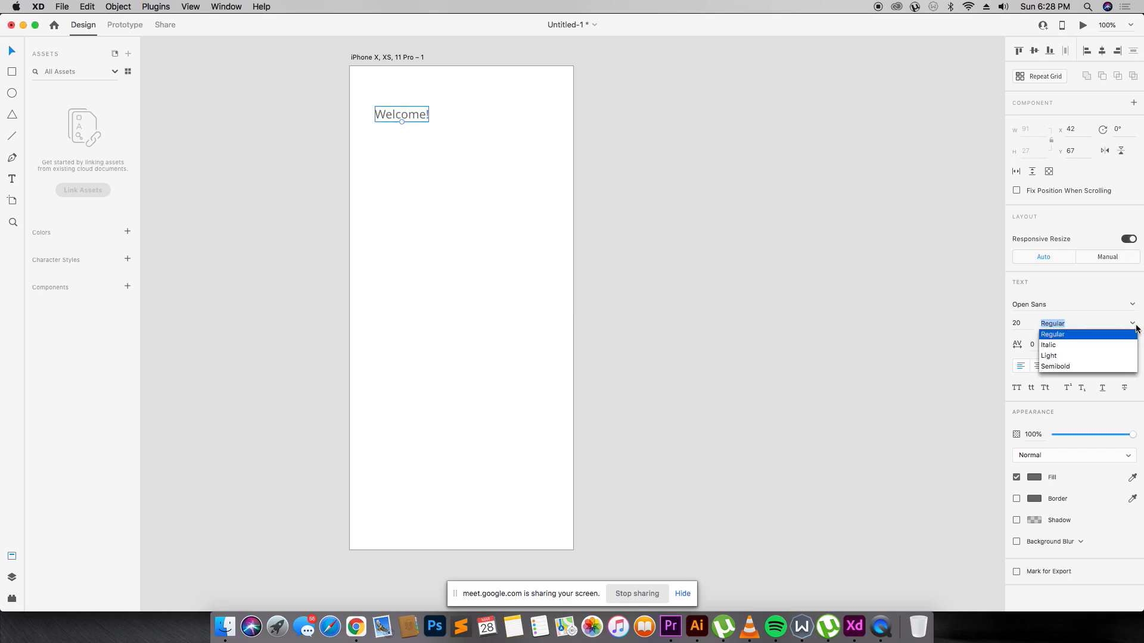
pyautogui.click(1073, 367)
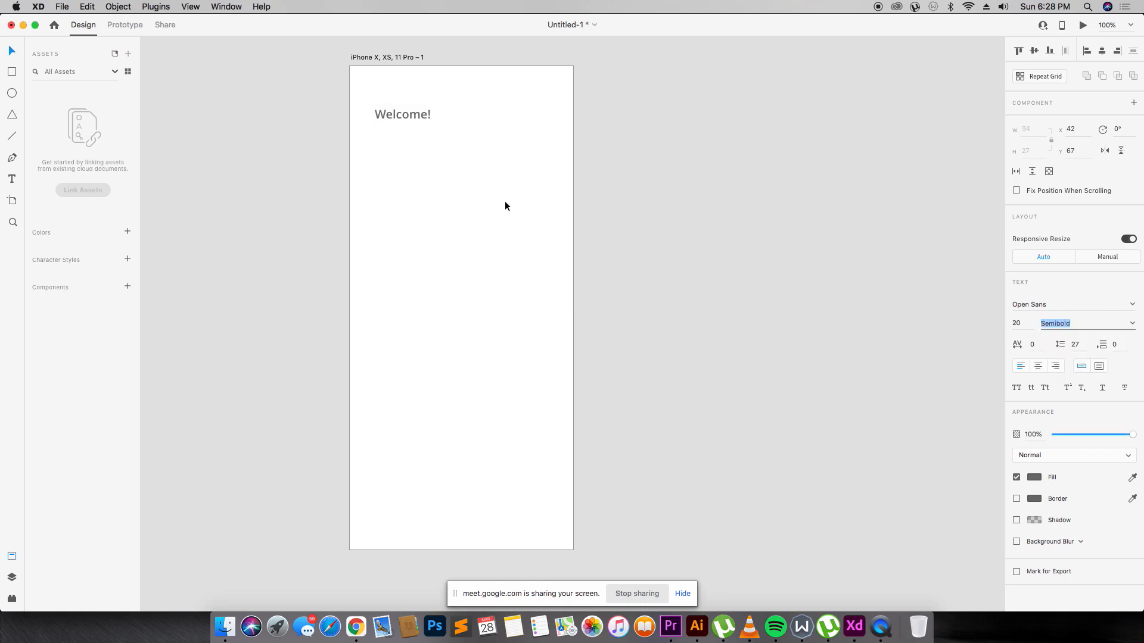
# Nudge the Welcome! heading slightly right, then switch back to Chrome.
pyautogui.click(441, 126)
pyautogui.moveTo(403, 115); pyautogui.dragTo(413, 116)
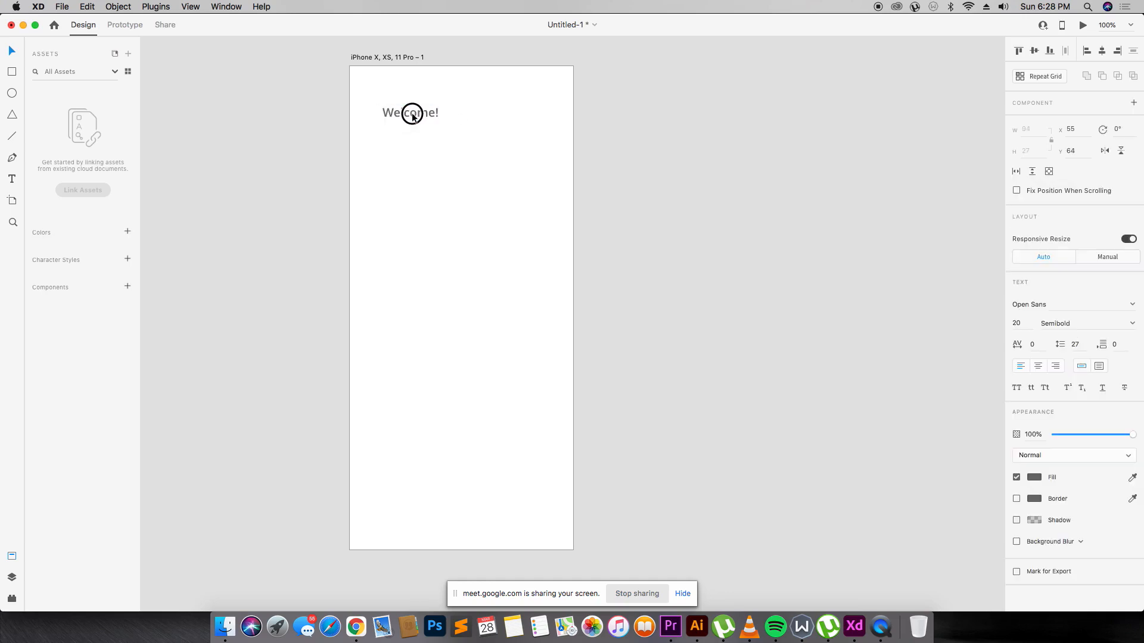
pyautogui.click(327, 74)
pyautogui.press('super+Tab')
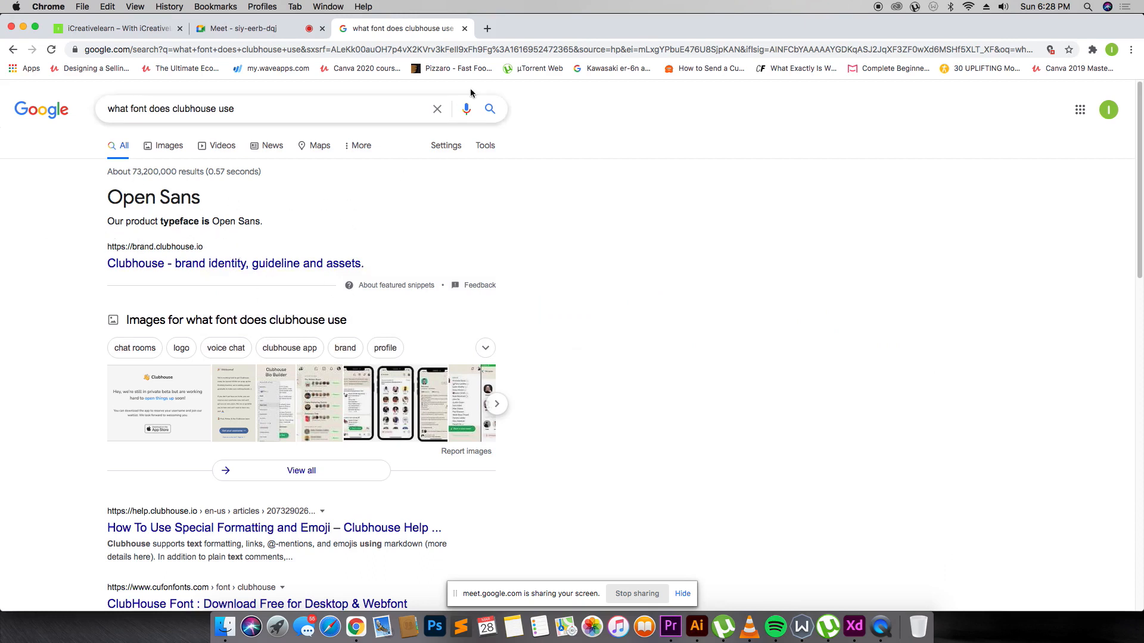
# Load the DaFont site in a new tab, then return to the Clubhouse font results.
pyautogui.click(487, 29)
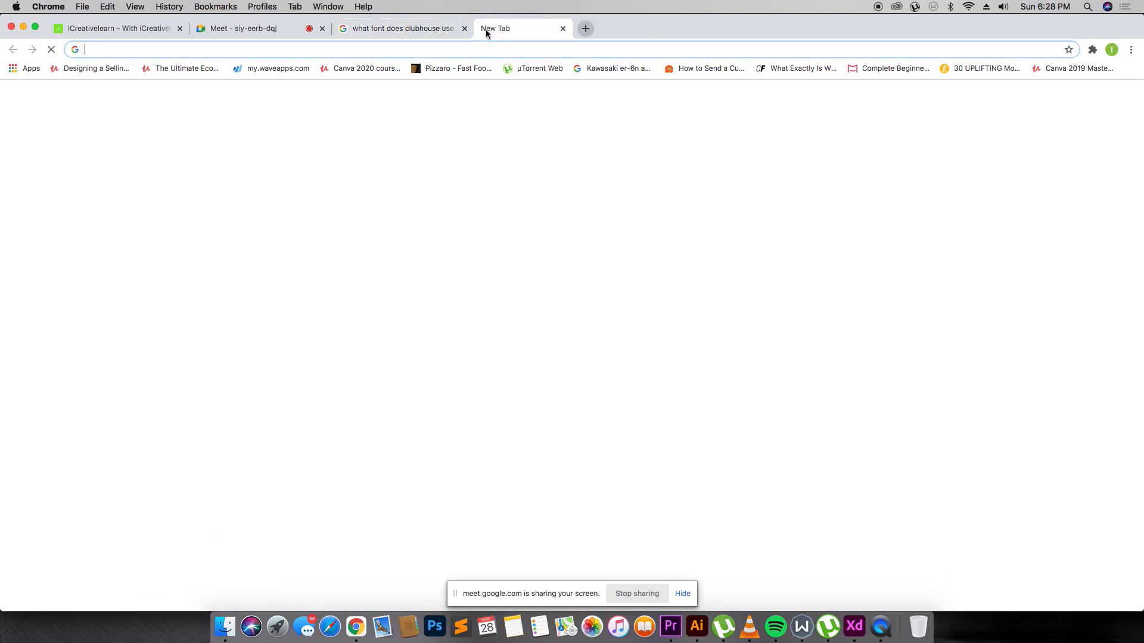
pyautogui.write('dafont')
pyautogui.press('Return')
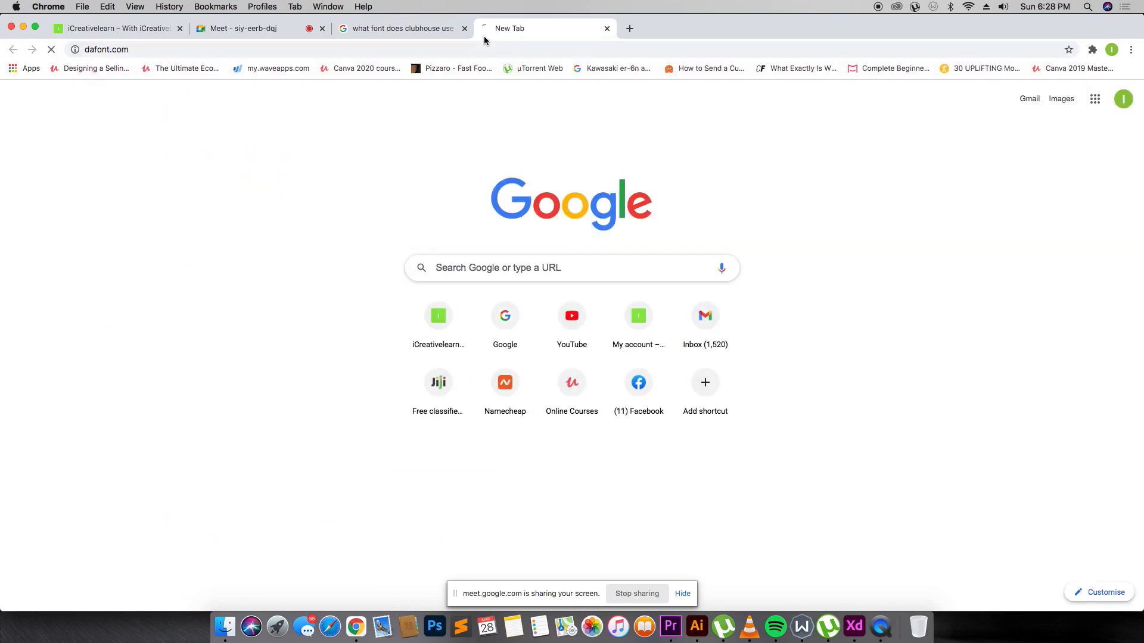
pyautogui.click(411, 28)
# Select and copy the existing search query on the results page.
pyautogui.moveTo(200, 195); pyautogui.dragTo(113, 196)
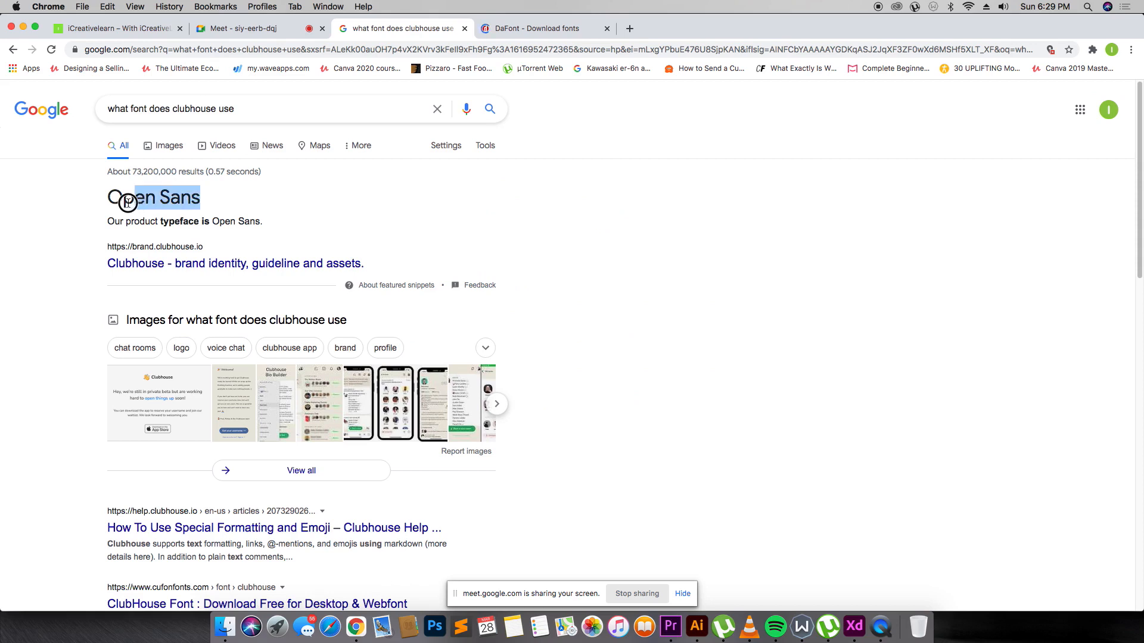
pyautogui.moveTo(80, 112); pyautogui.dragTo(5, 109)
pyautogui.press('super+c')
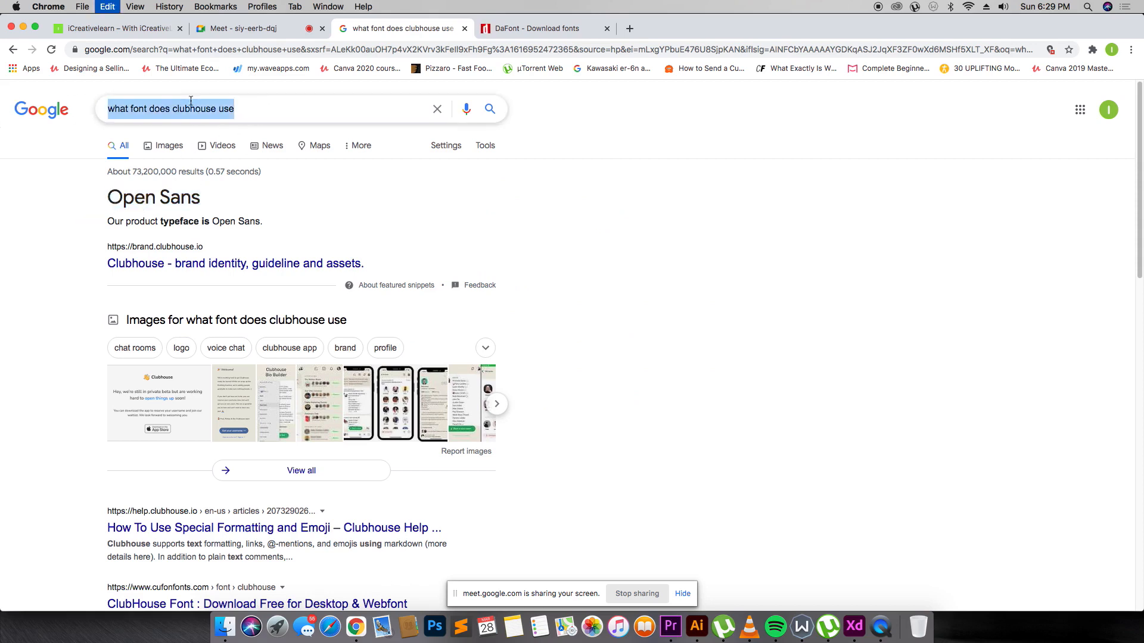
pyautogui.click(191, 104)
pyautogui.tripleClick(233, 111)
pyautogui.press('super+c')
pyautogui.click(238, 114)
pyautogui.moveTo(238, 115); pyautogui.dragTo(13, 112)
pyautogui.moveTo(284, 108); pyautogui.dragTo(41, 109)
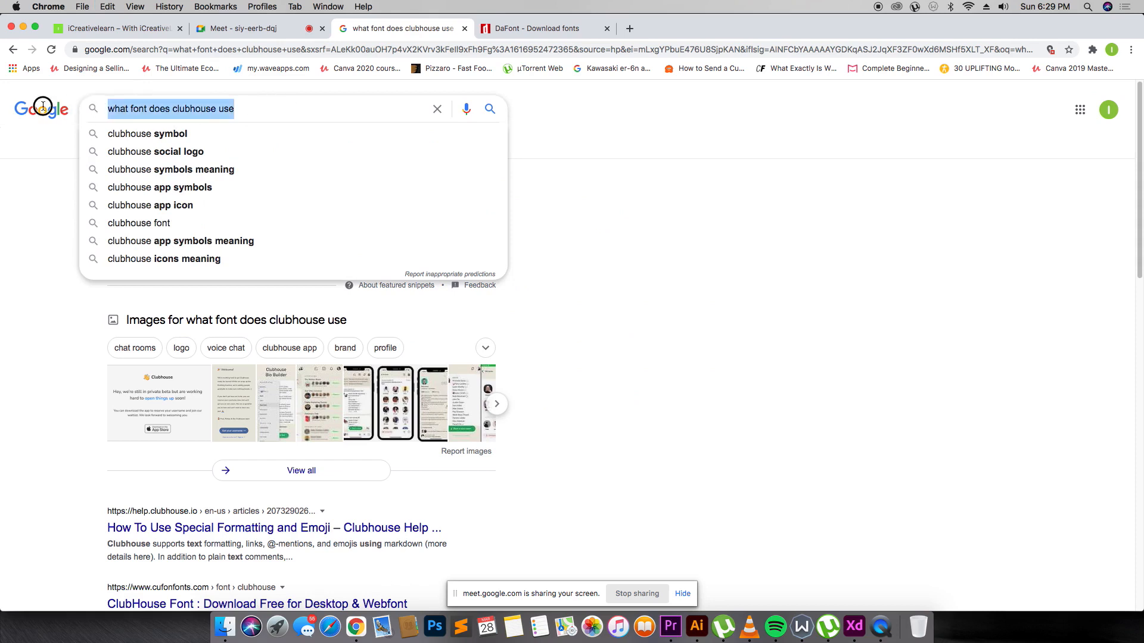
# Search Google for 'open sans font free download'.
pyautogui.write('open')
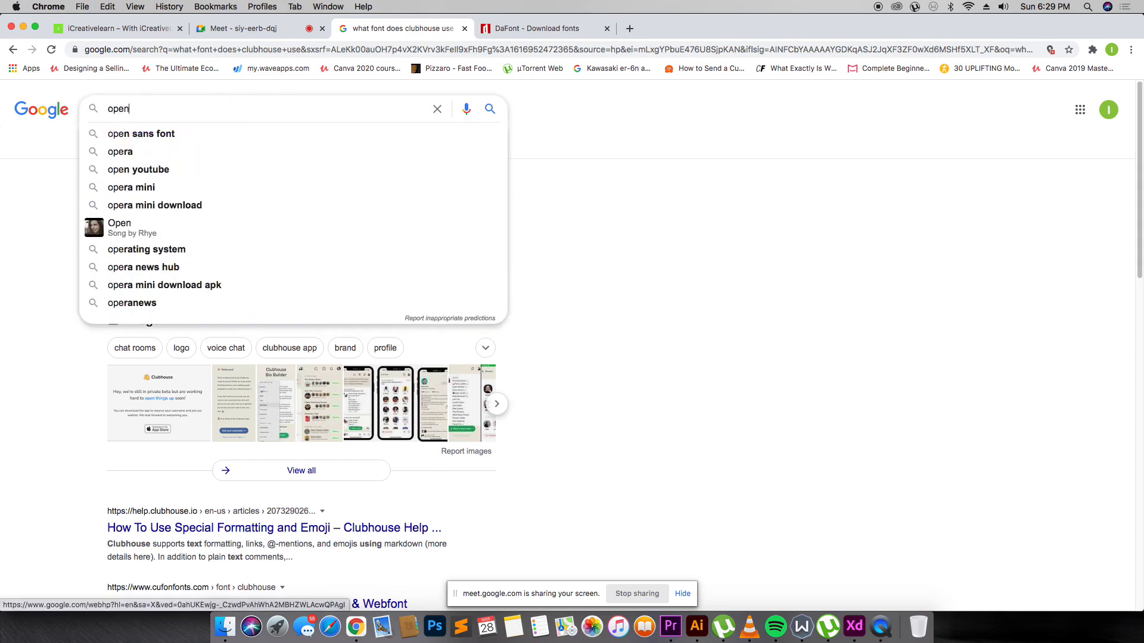
pyautogui.press('Down')
pyautogui.write('free')
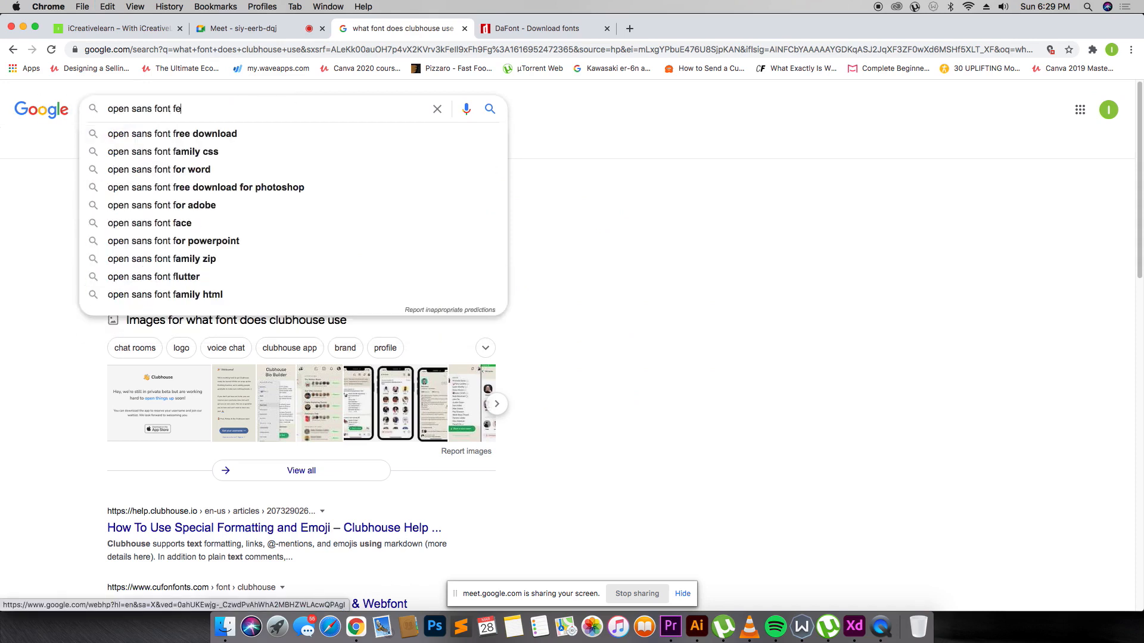
pyautogui.press('BackSpace')
pyautogui.press('BackSpace')
pyautogui.press('BackSpace')
pyautogui.write('ree download')
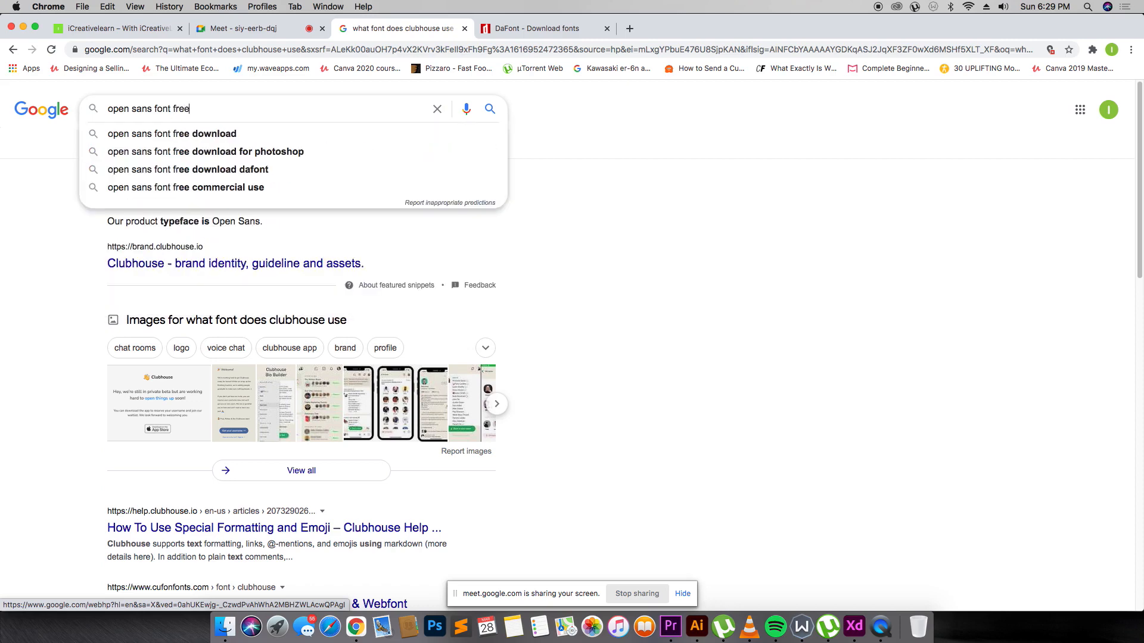
pyautogui.press('Return')
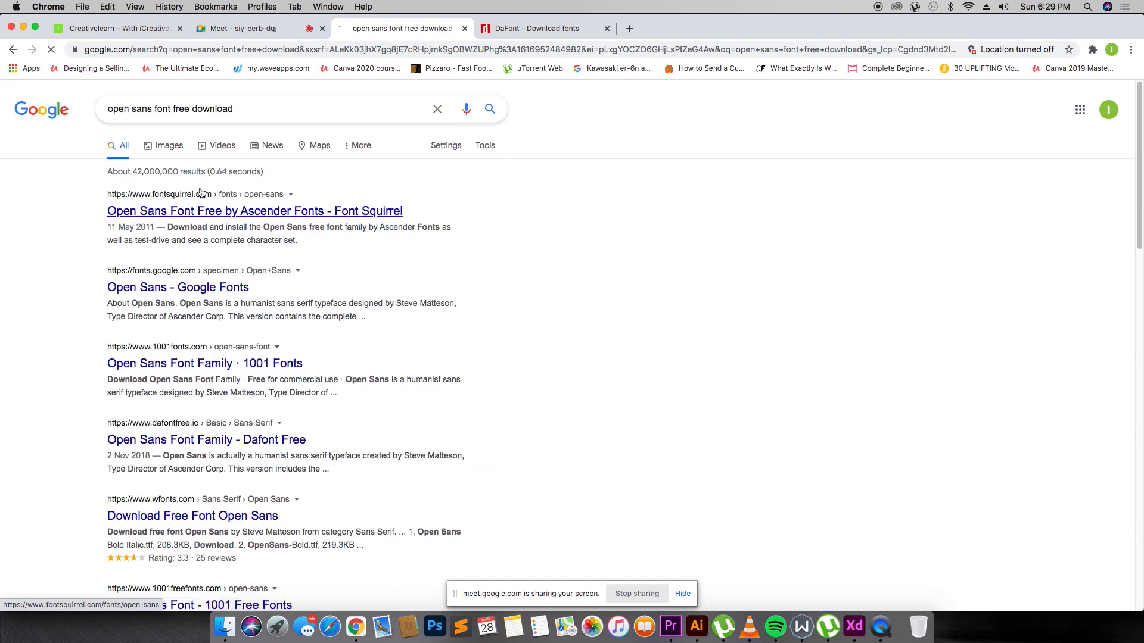
# Download Open Sans from Font Squirrel as open-sans.zip and reveal it in Finder.
pyautogui.click(185, 209)
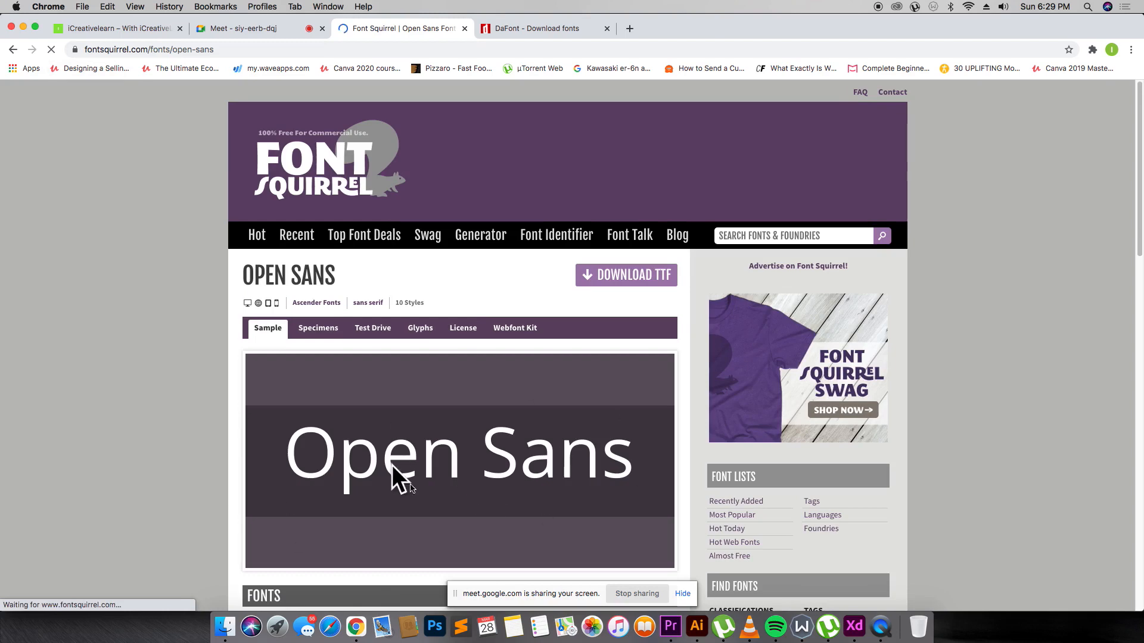
pyautogui.click(652, 278)
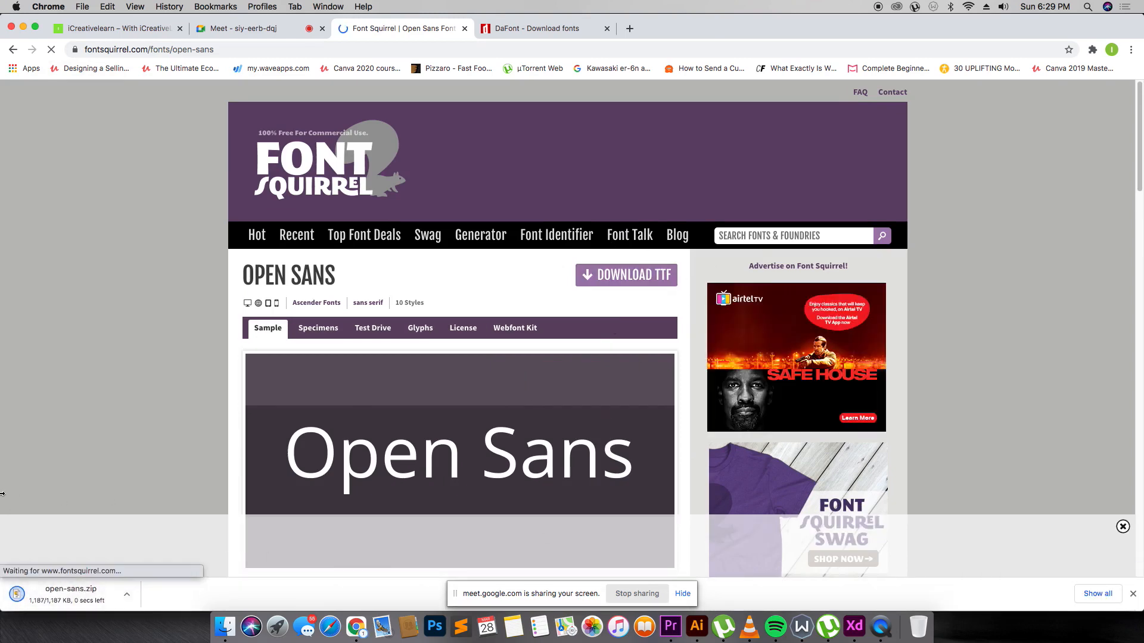
pyautogui.click(126, 595)
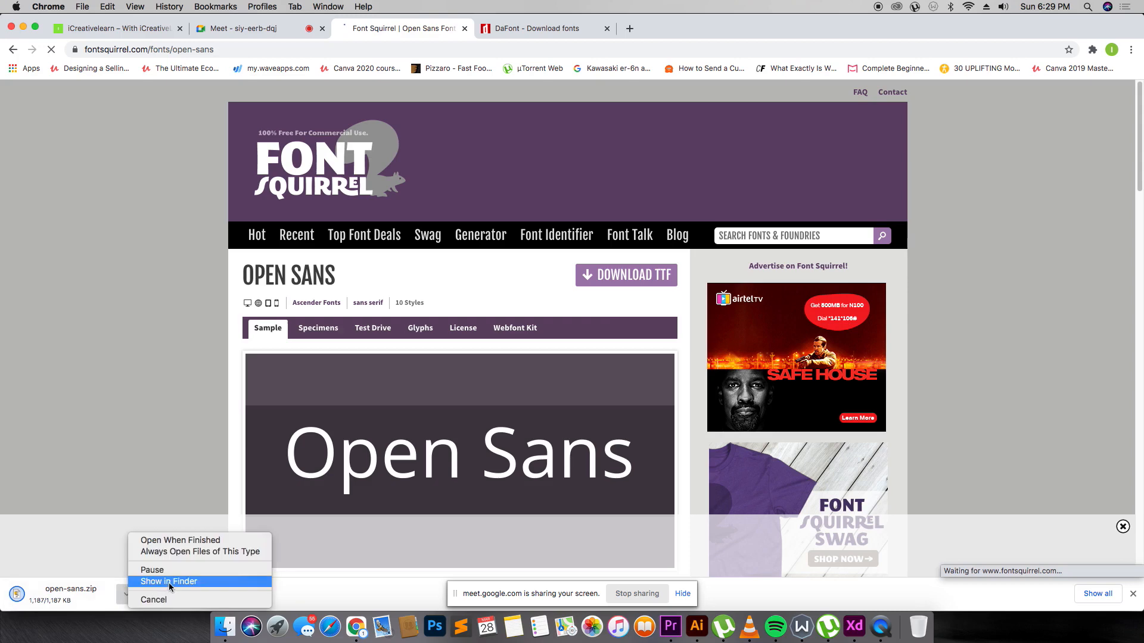
pyautogui.click(169, 582)
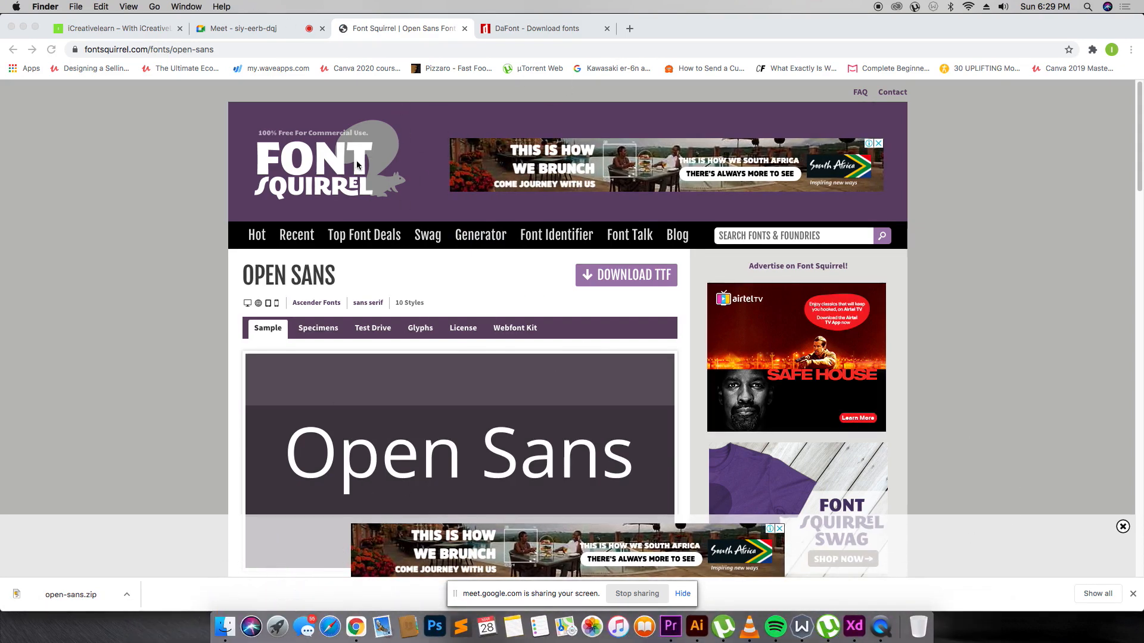
# Close the DaFont tab and switch back to Adobe XD.
pyautogui.click(537, 28)
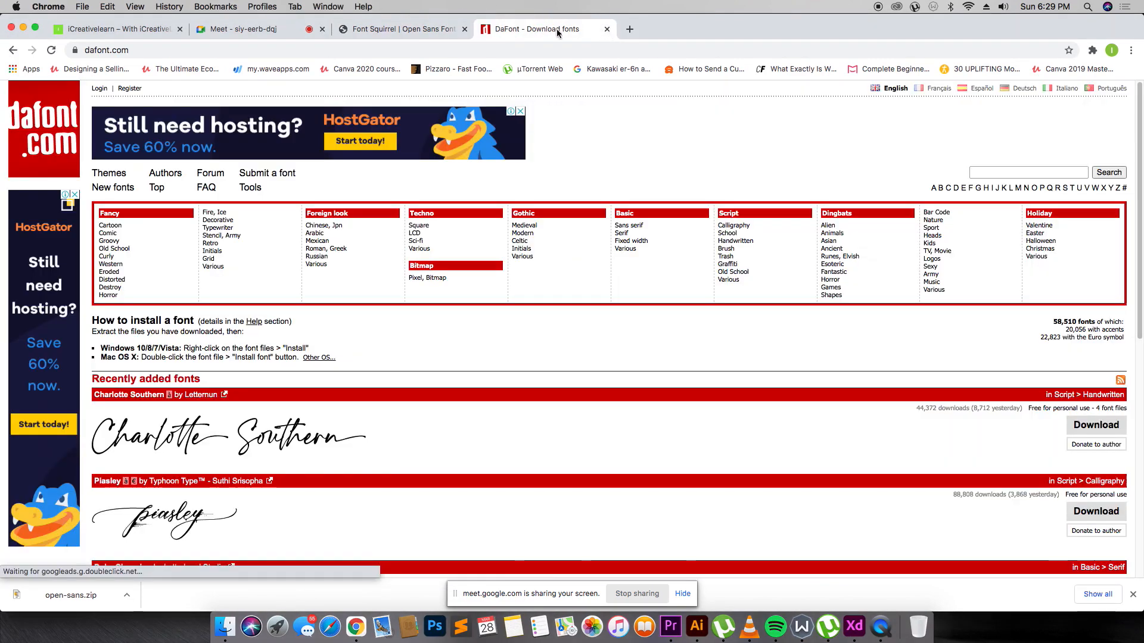
pyautogui.click(608, 28)
pyautogui.press('super+Tab')
pyautogui.press('super+Tab')
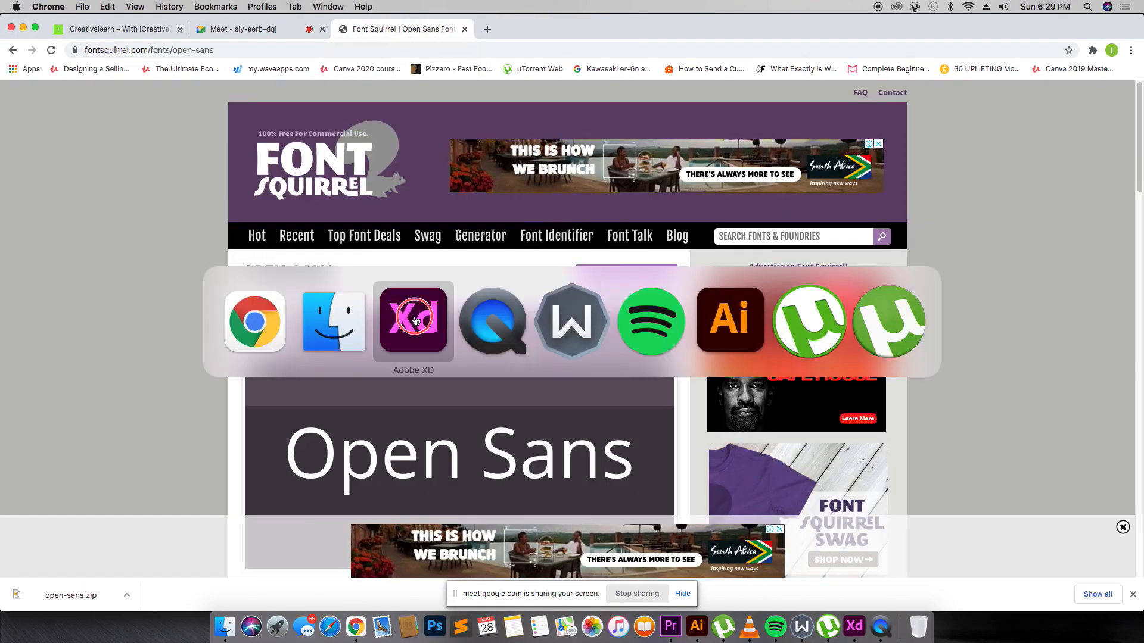
# Delete the Welcome! heading from the artboard.
pyautogui.press('v')
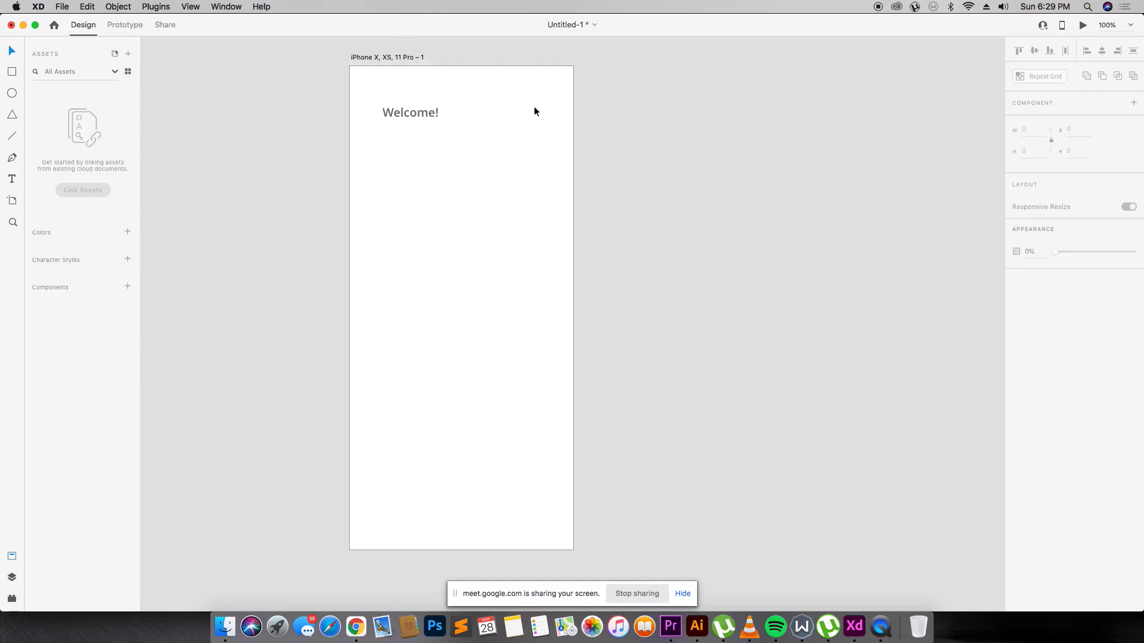
pyautogui.click(390, 131)
pyautogui.press('BackSpace')
# Draw a 121×97 rectangle near the middle of the artboard.
pyautogui.click(408, 60)
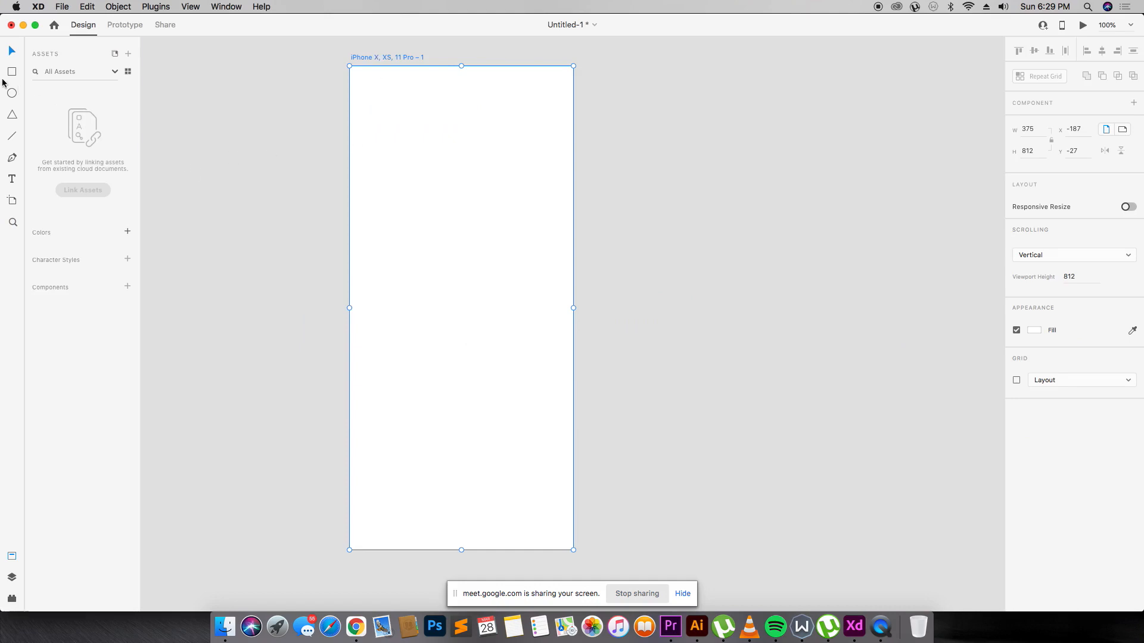
pyautogui.moveTo(431, 226)
pyautogui.mouseDown()
pyautogui.moveTo(500, 278)
pyautogui.moveTo(485, 282)
pyautogui.moveTo(483, 320)
pyautogui.mouseUp()
pyautogui.press('v')
pyautogui.click(225, 626)
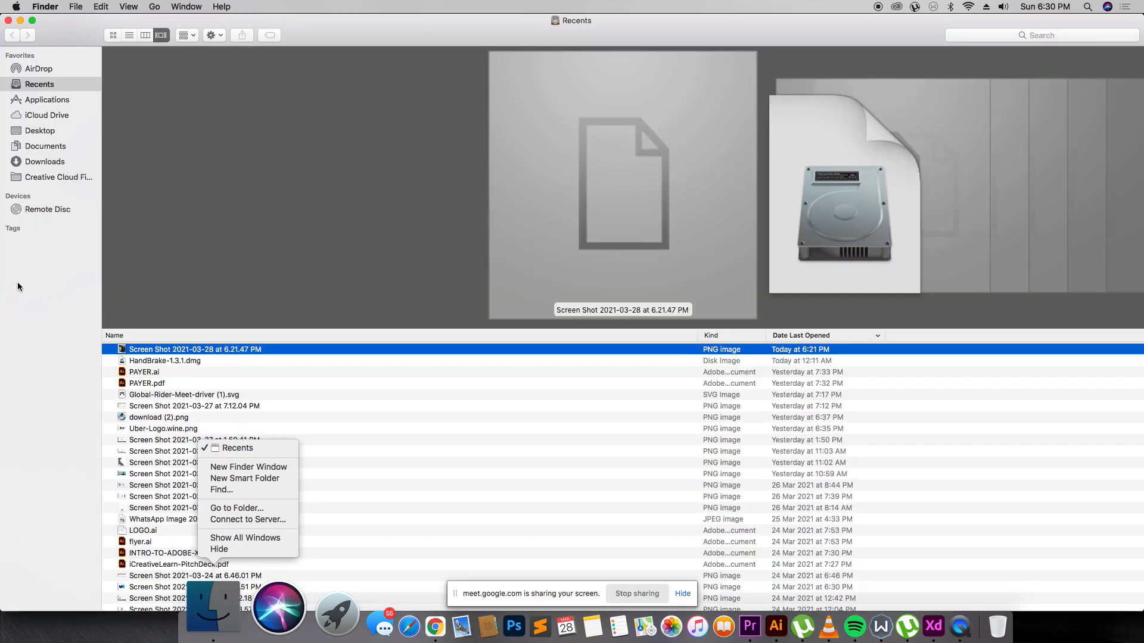
# Drag 'Screen Shot 2021-03-28 at 6.21.47 PM' from Recents onto the XD rectangle.
pyautogui.click(150, 351)
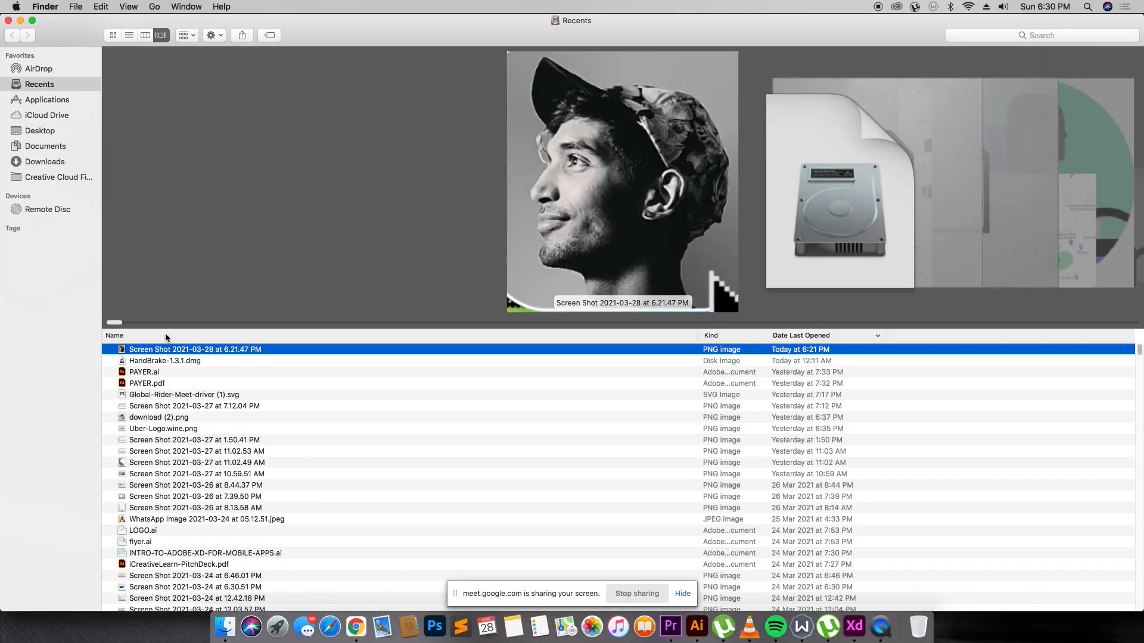
pyautogui.moveTo(170, 349); pyautogui.dragTo(464, 306)
pyautogui.press('super+Tab')
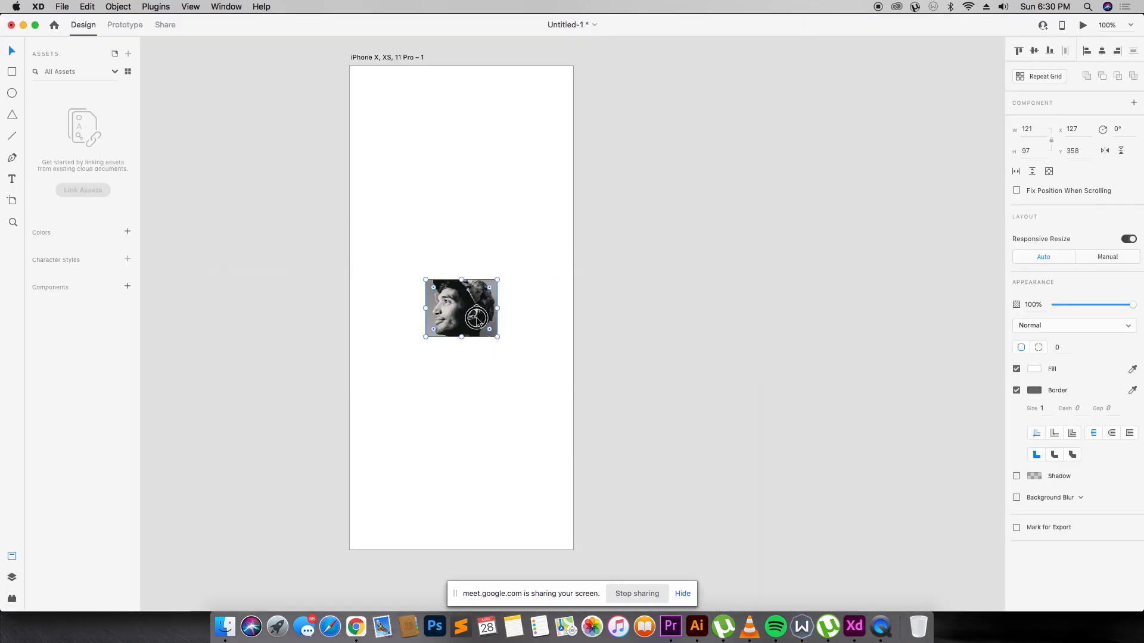
# Adjust how the screenshot sits in the rectangle and stretch its top edge.
pyautogui.doubleClick(473, 308)
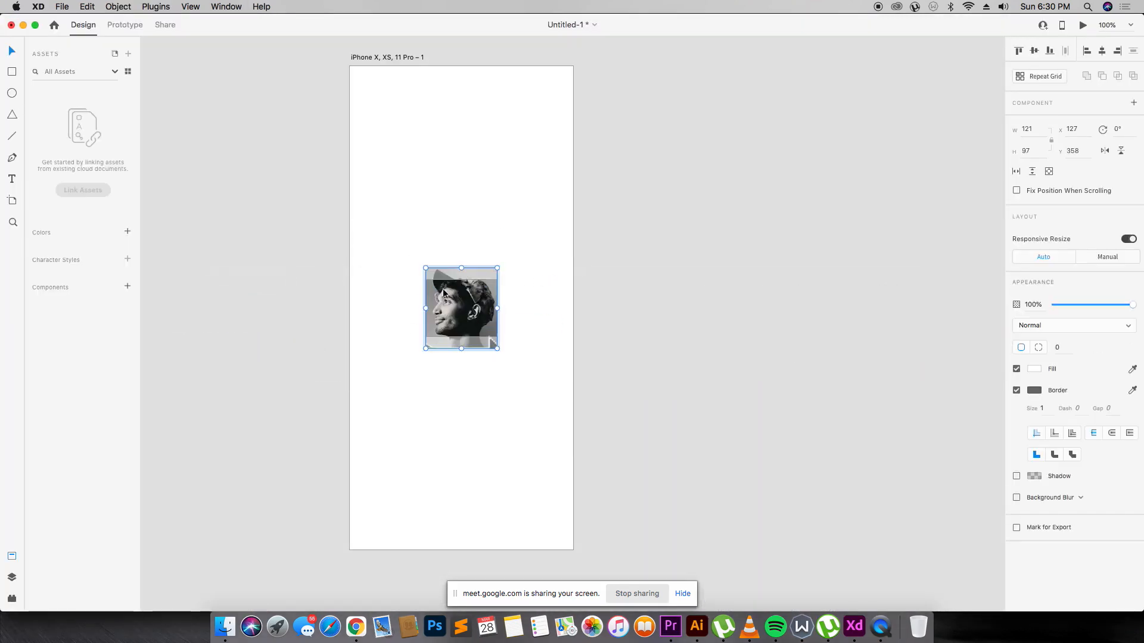
pyautogui.doubleClick(562, 287)
pyautogui.click(467, 294)
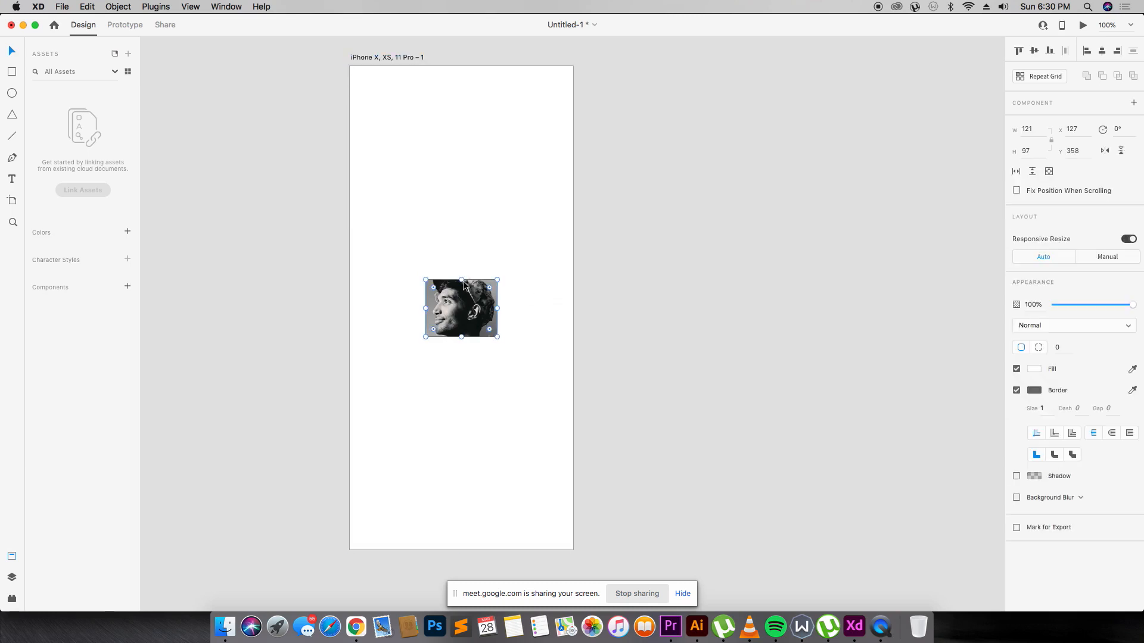
pyautogui.moveTo(463, 281)
pyautogui.mouseDown()
pyautogui.moveTo(463, 253)
pyautogui.moveTo(463, 280)
pyautogui.mouseUp()
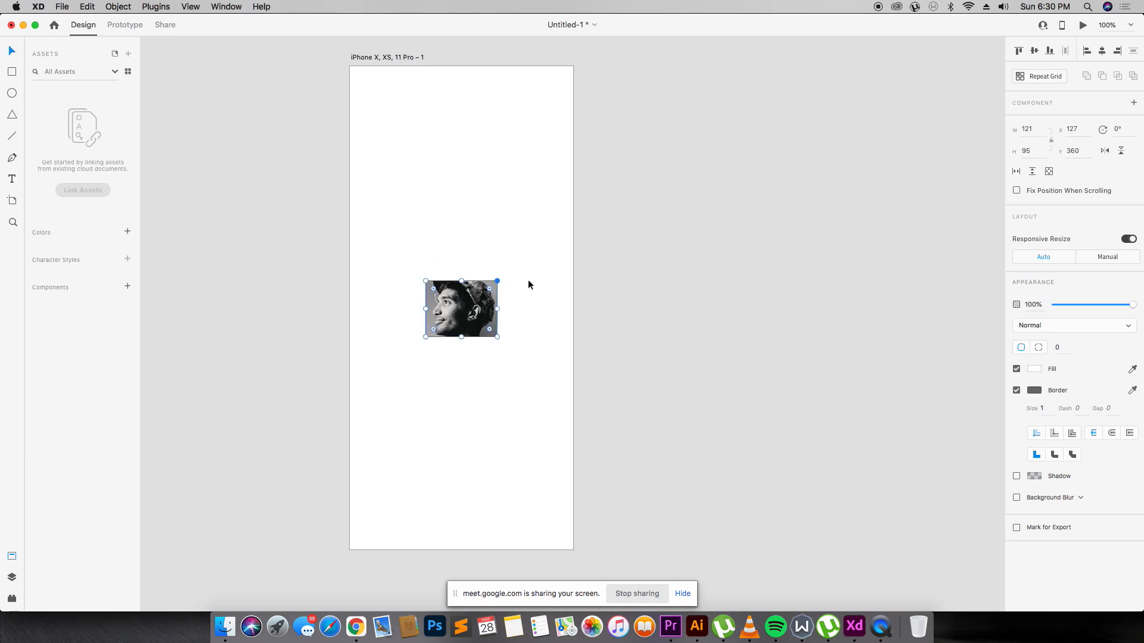
# Remove the photo's border, round its corners to 27, and draw a 94×94 square below.
pyautogui.click(1016, 390)
pyautogui.click(568, 323)
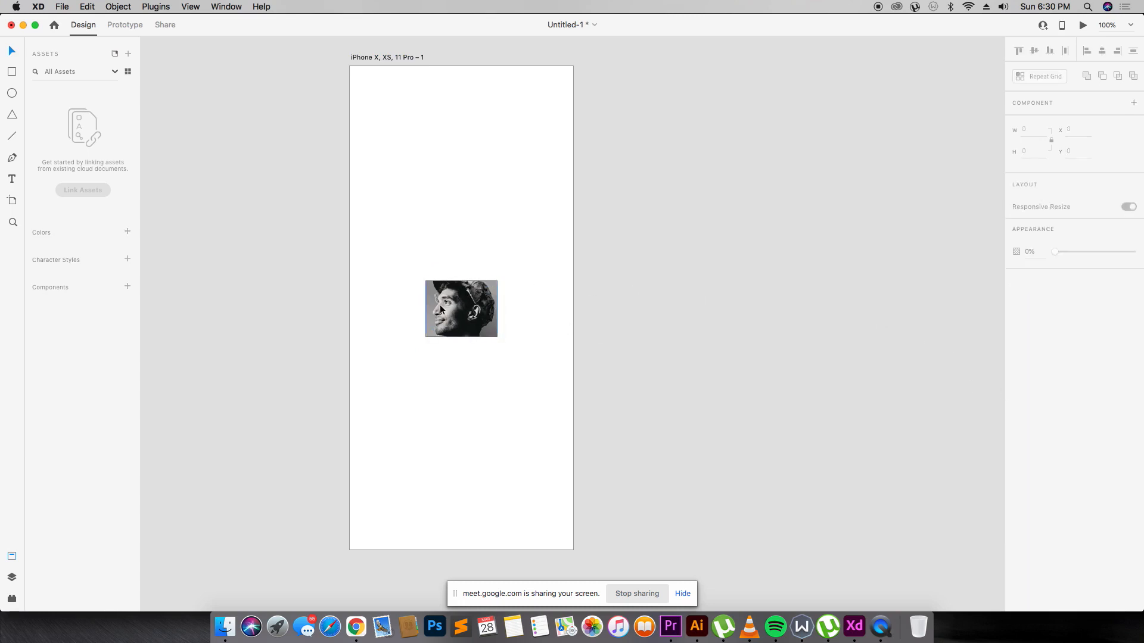
pyautogui.click(440, 309)
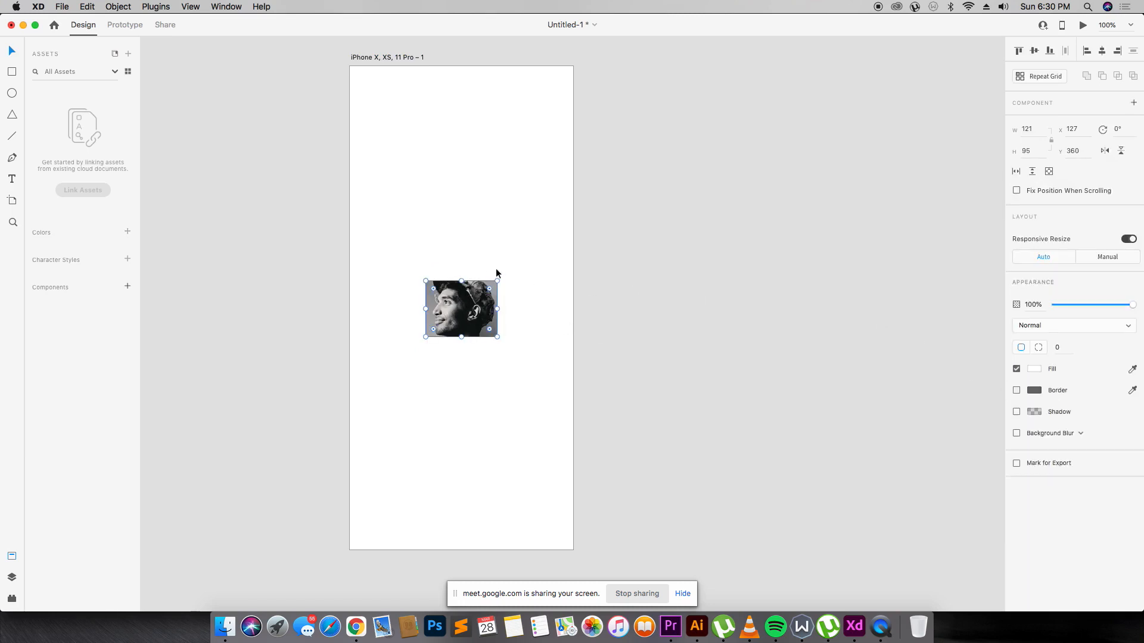
pyautogui.moveTo(488, 294); pyautogui.dragTo(483, 268)
pyautogui.click(287, 285)
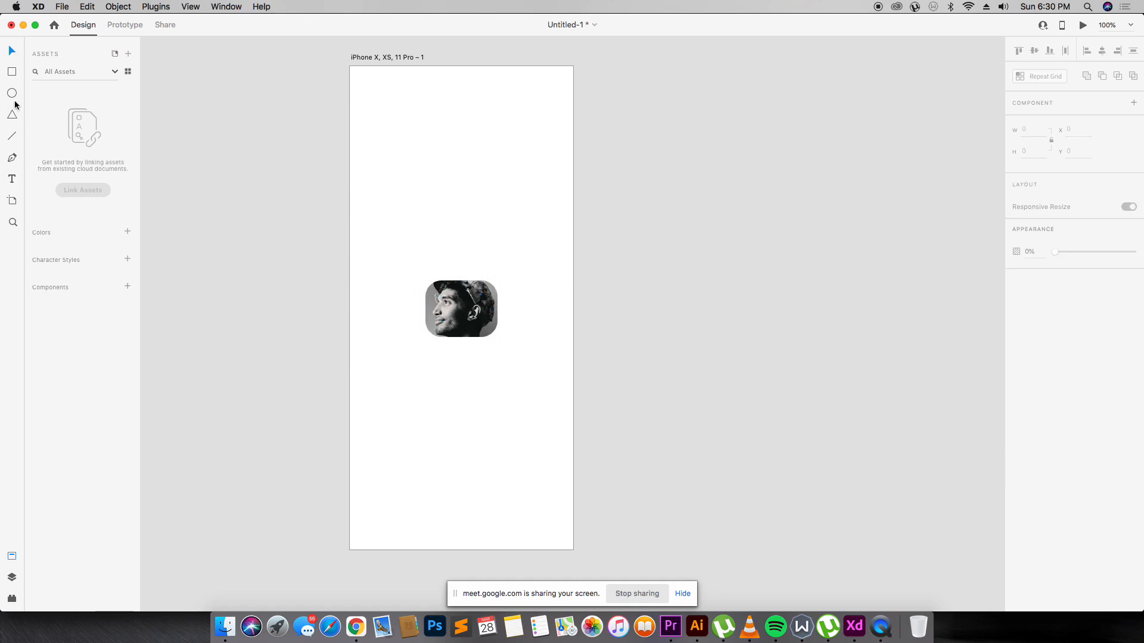
pyautogui.moveTo(434, 353)
pyautogui.mouseDown()
pyautogui.moveTo(449, 383)
pyautogui.moveTo(489, 406)
pyautogui.mouseUp()
# Search Google Images for 'clubhouse logo' in Chrome.
pyautogui.press('super+Tab')
pyautogui.press('super+Tab')
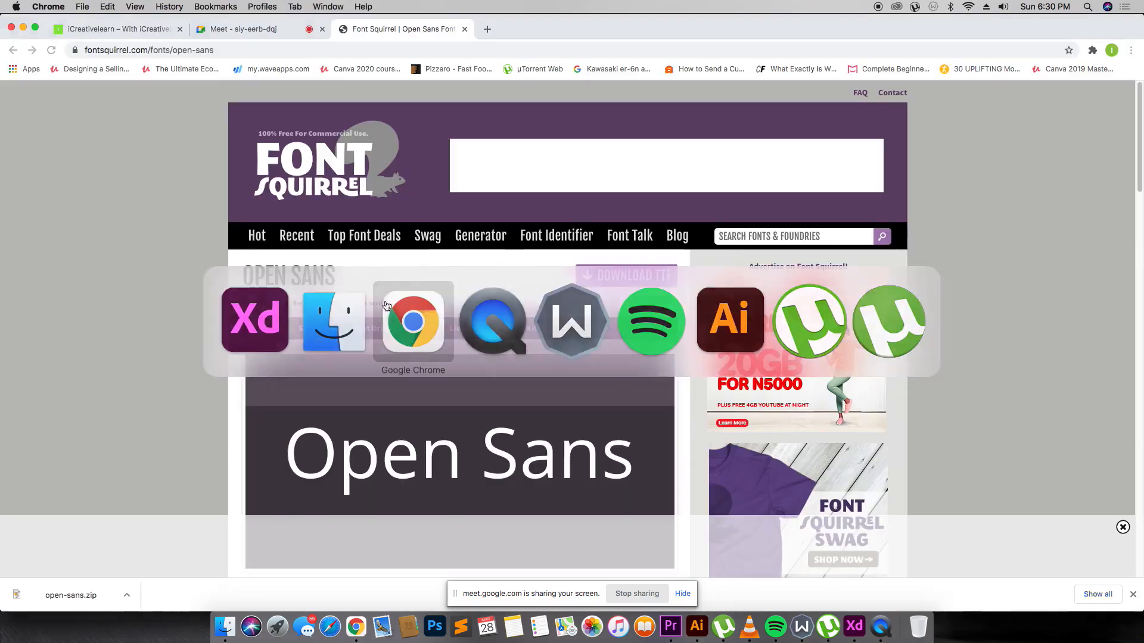
pyautogui.click(346, 46)
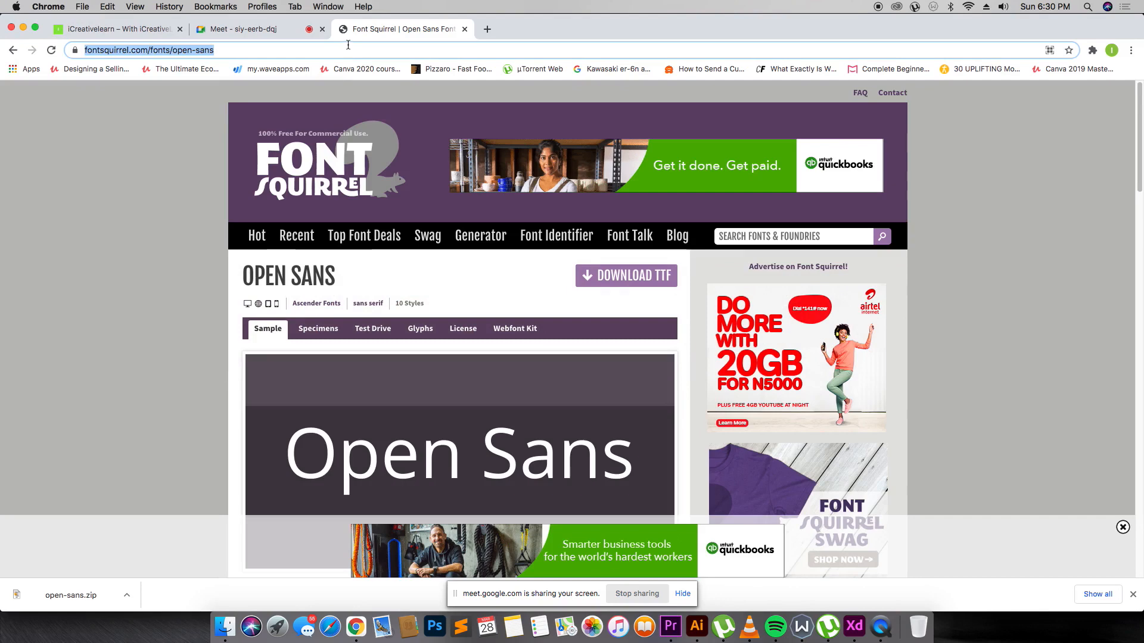
pyautogui.write('google.com')
pyautogui.press('Return')
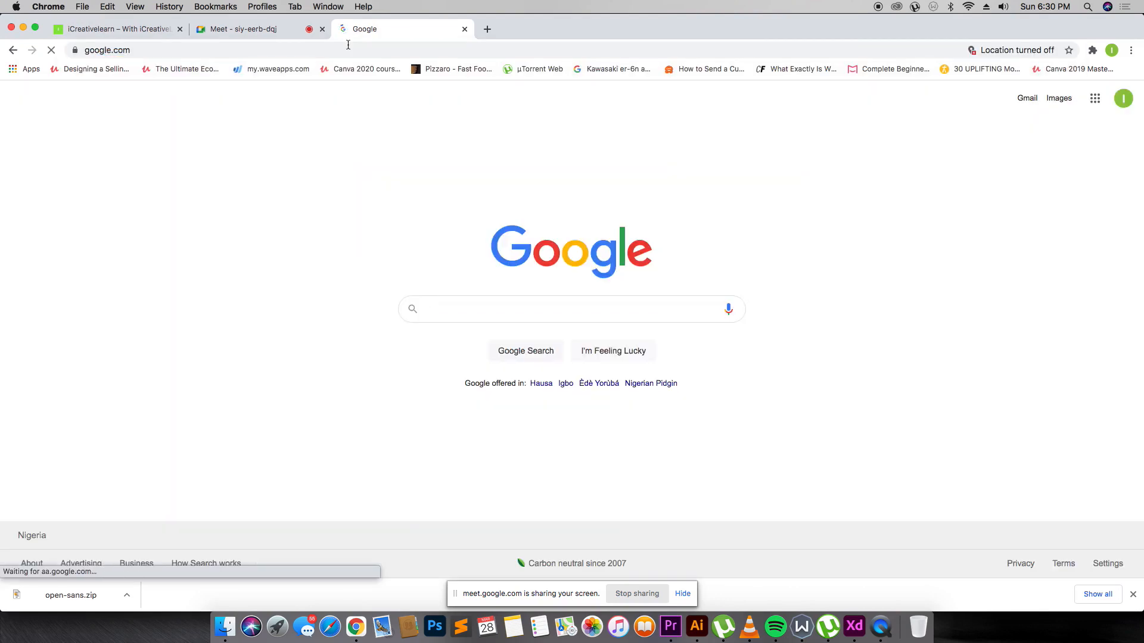
pyautogui.write('club')
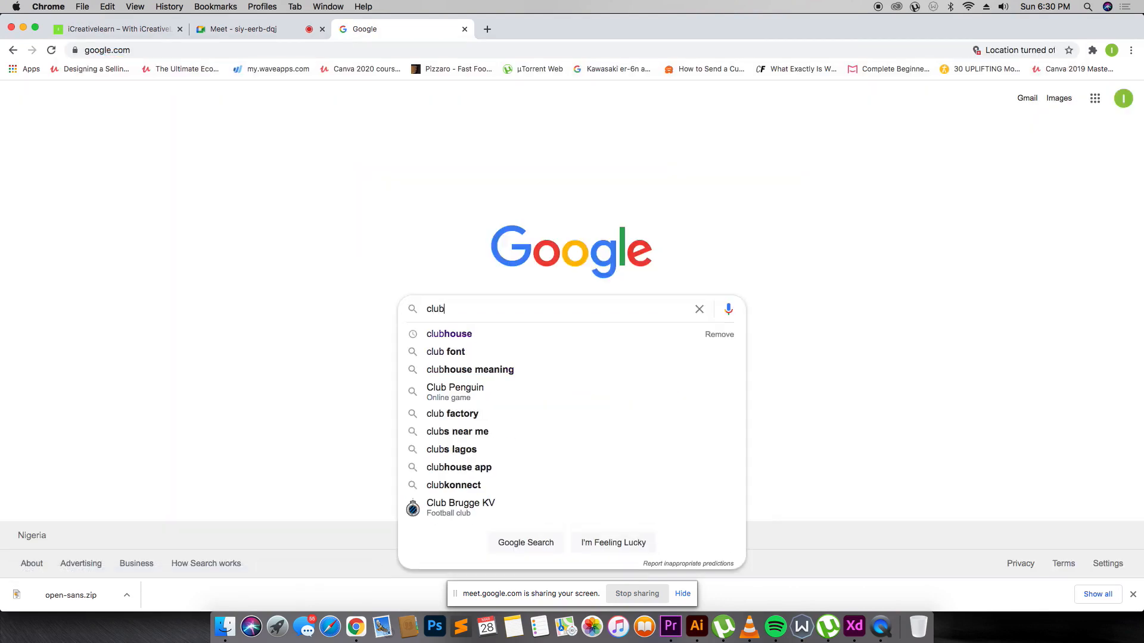
pyautogui.write('house logo')
pyautogui.press('Return')
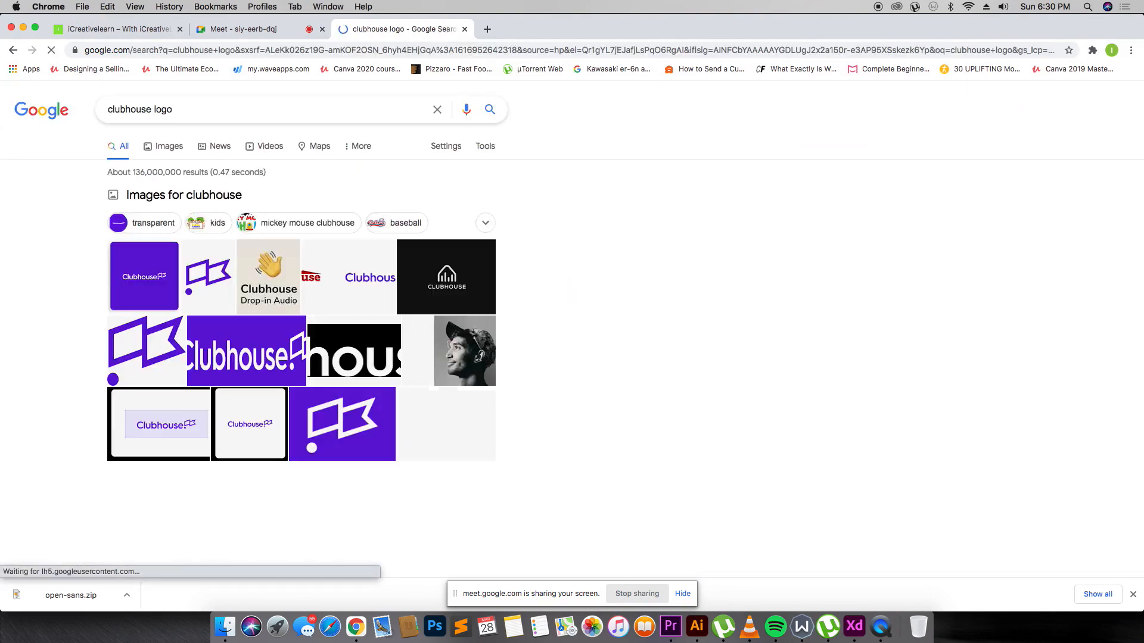
pyautogui.click(161, 149)
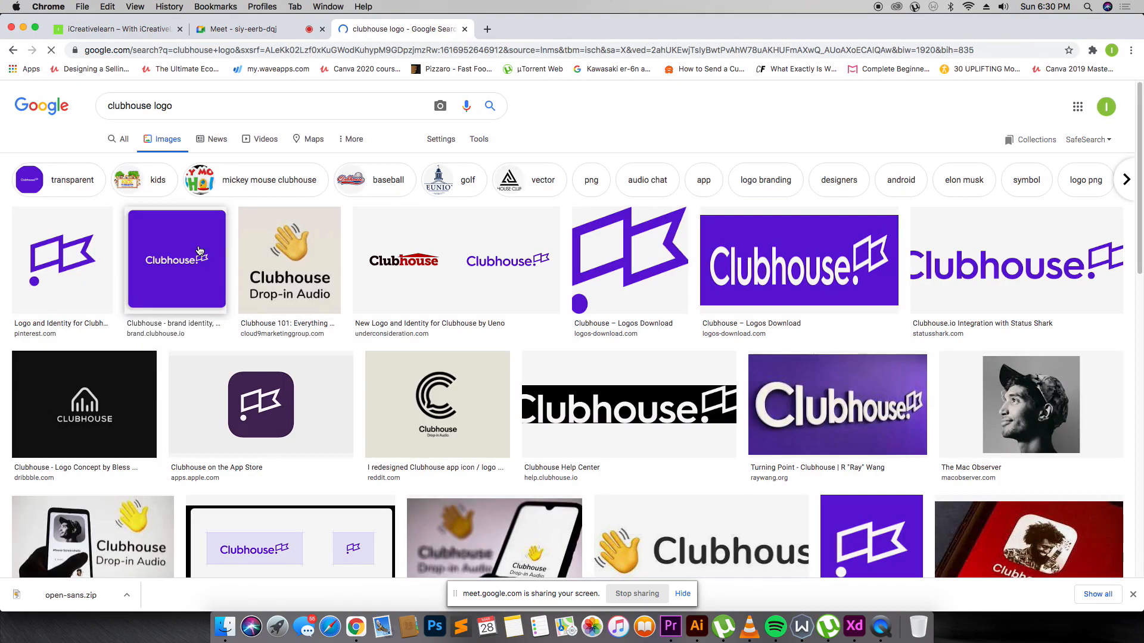
pyautogui.scroll(-4, 718, 325)
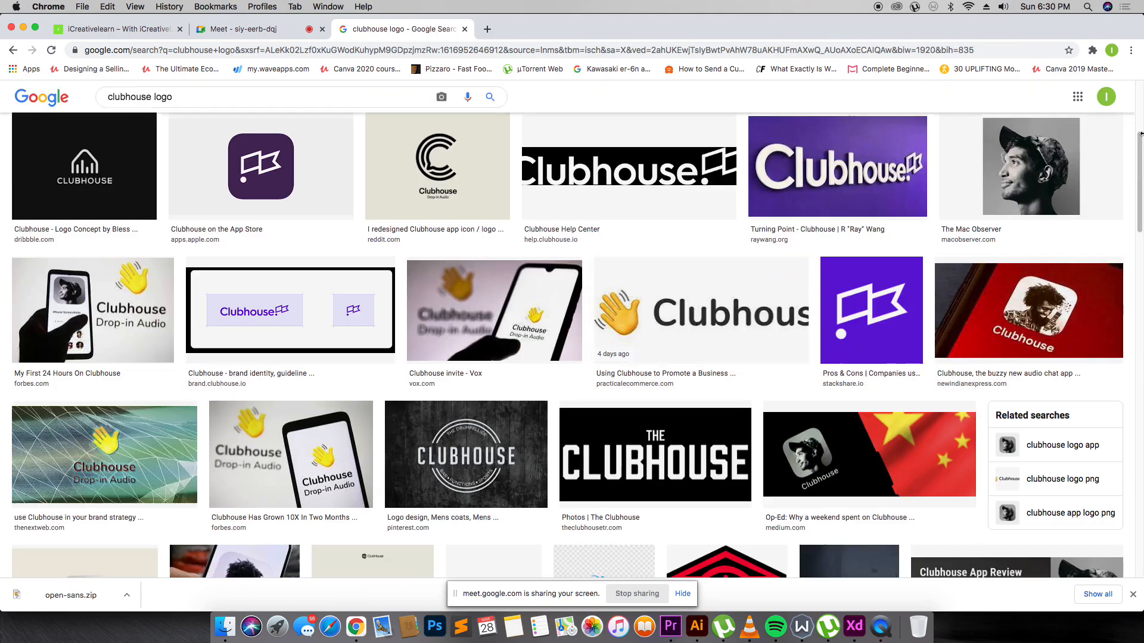
# Screenshot the previewed black-and-white portrait of the man in a cap with Cmd+Shift+4.
pyautogui.click(1031, 173)
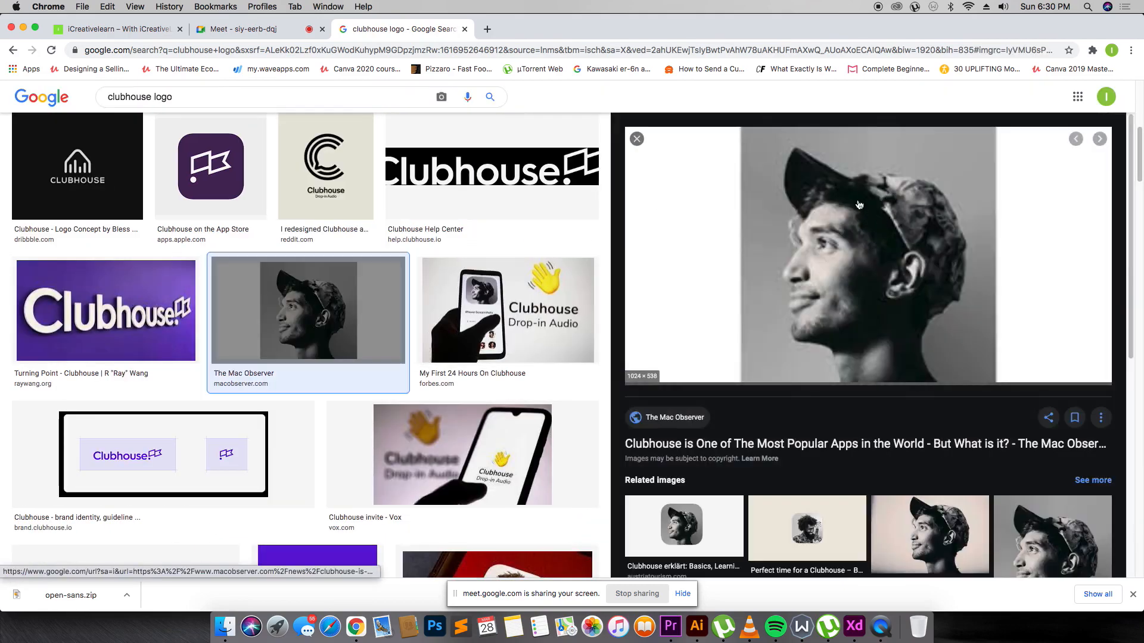
pyautogui.scroll(-1, 815, 453)
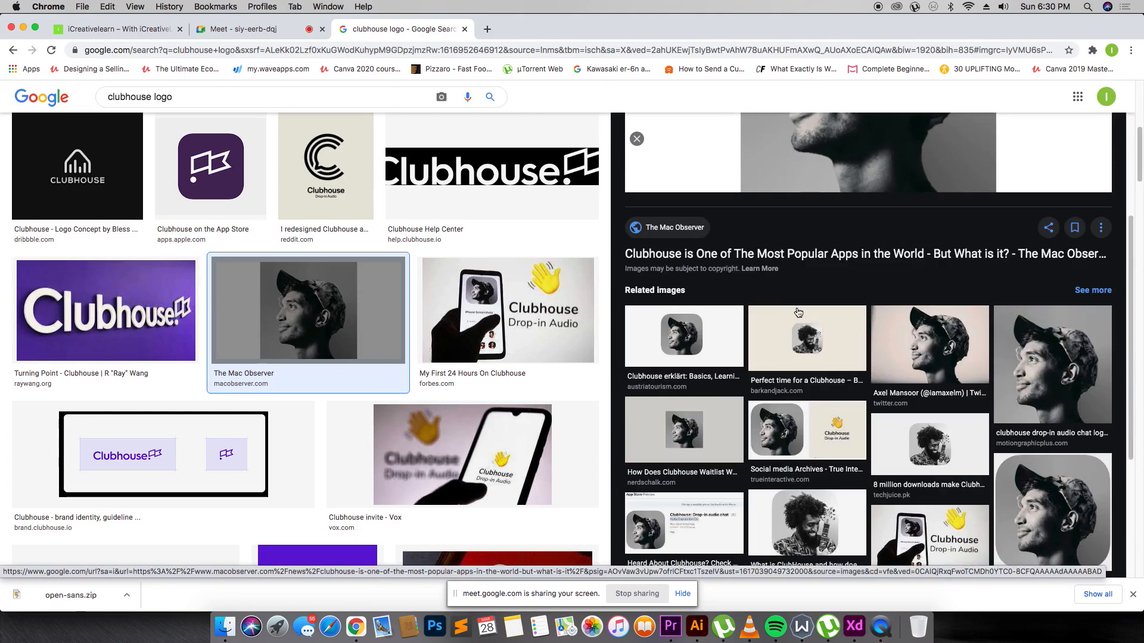
pyautogui.scroll(1, 947, 310)
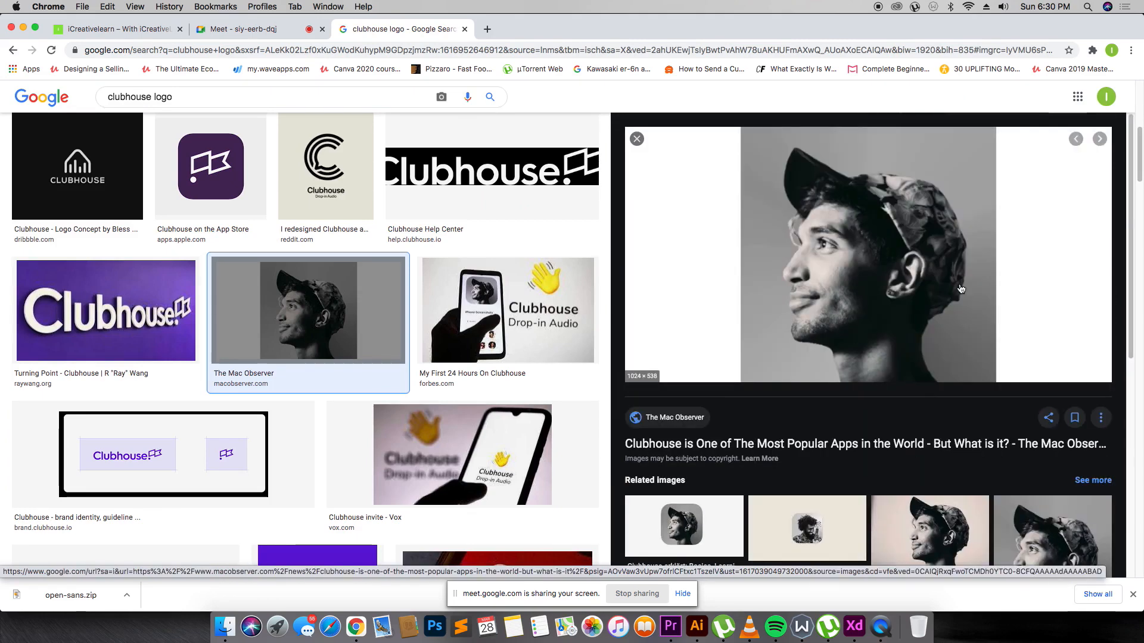
pyautogui.scroll(-1, 962, 290)
pyautogui.scroll(1, 966, 263)
pyautogui.press('super+shift+4')
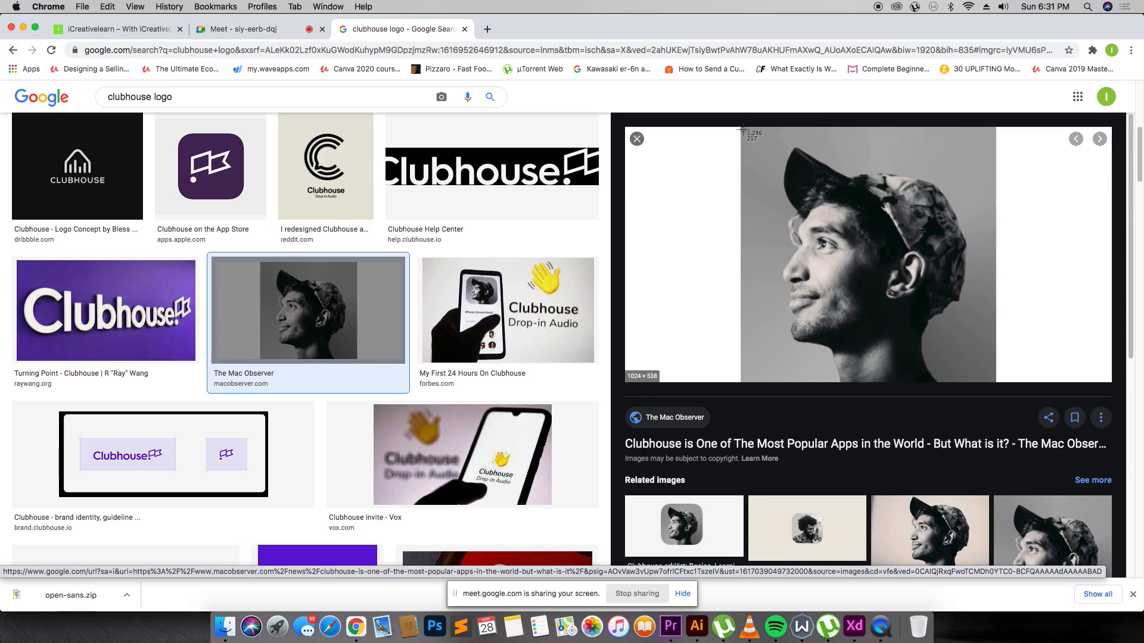
pyautogui.moveTo(741, 128); pyautogui.dragTo(995, 382)
pyautogui.scroll(-4, 941, 390)
pyautogui.click(924, 307)
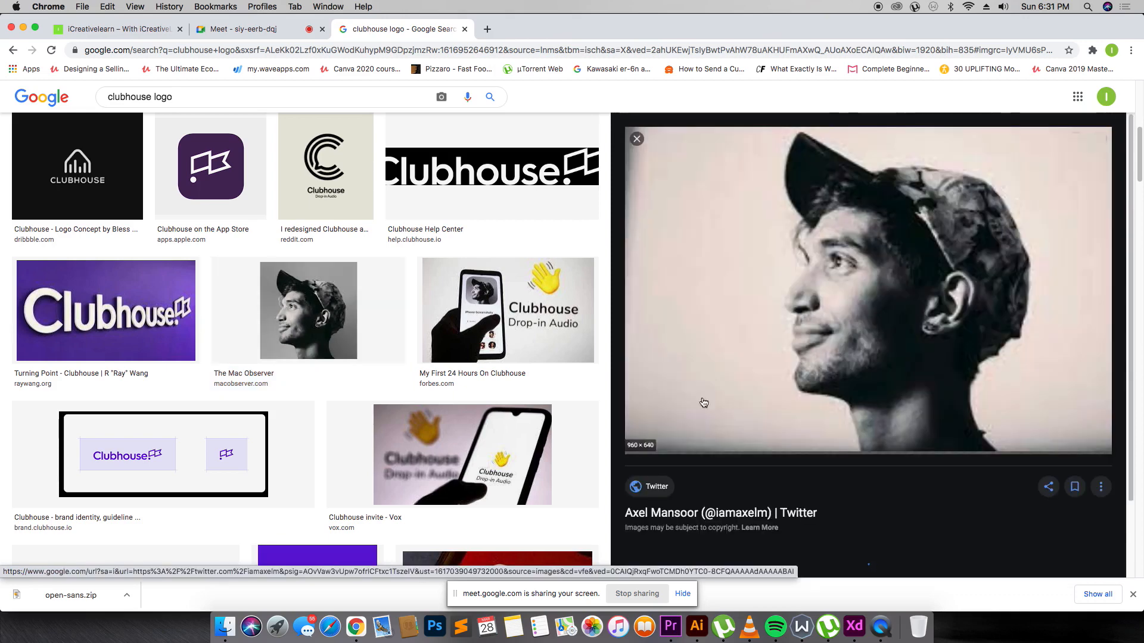
# Drag the newest portrait screenshot from Finder Recents onto the XD phone artboard.
pyautogui.click(224, 627)
pyautogui.click(447, 144)
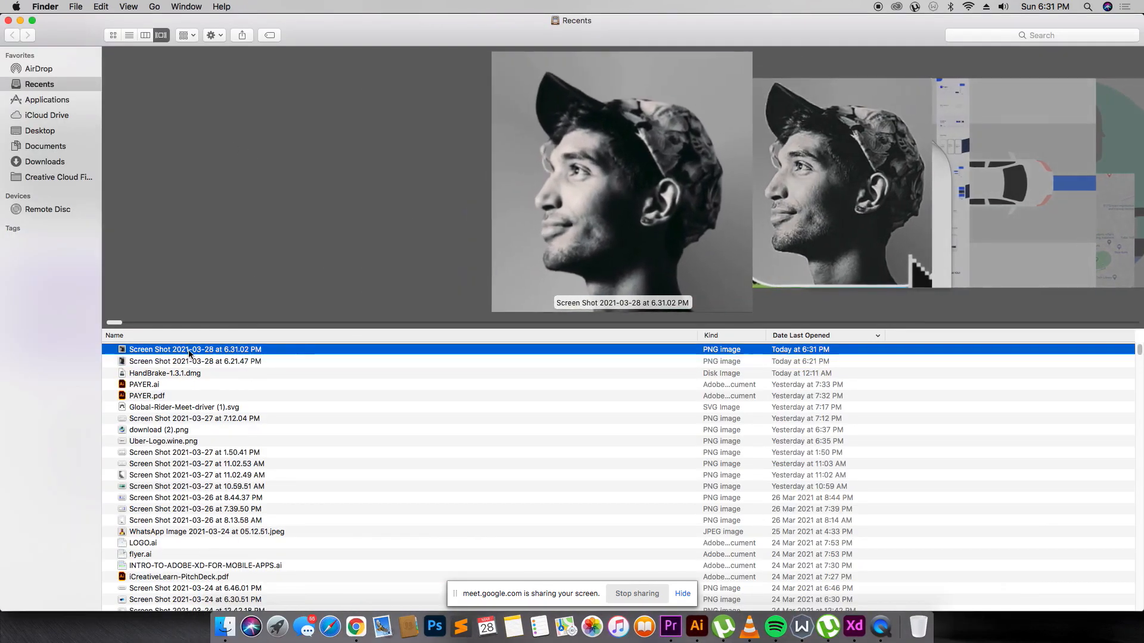
pyautogui.moveTo(242, 351); pyautogui.dragTo(476, 225)
pyautogui.press('super+Tab')
pyautogui.press('super+Tab')
pyautogui.press('super+Tab')
pyautogui.moveTo(619, 305); pyautogui.dragTo(601, 292)
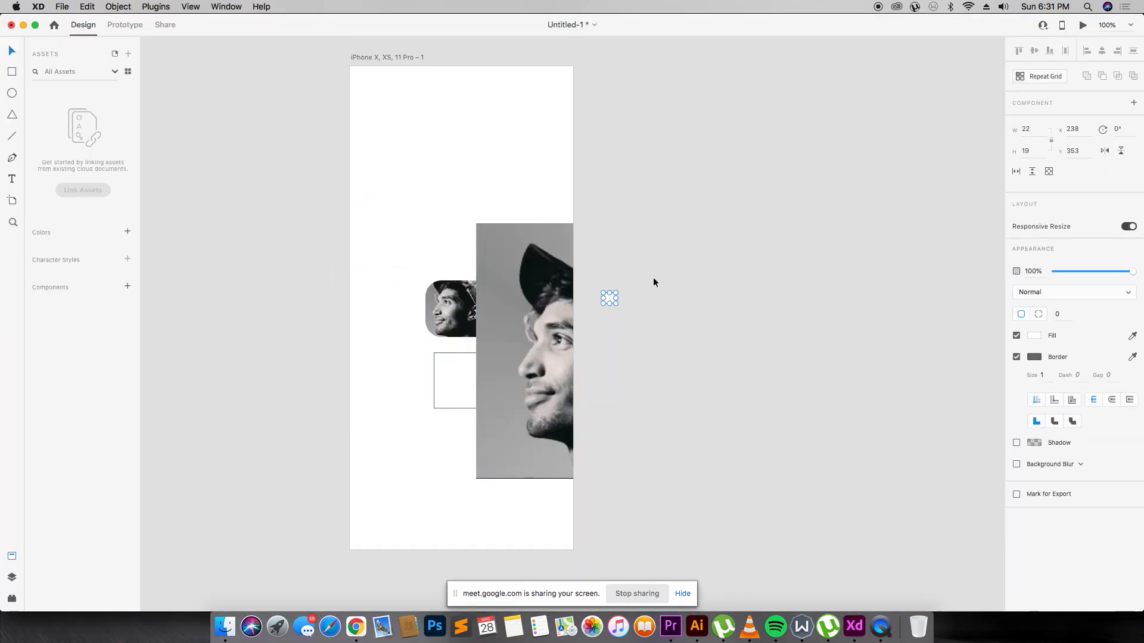
# Delete the leftover rectangles and shrink the portrait to a 75×75 square.
pyautogui.press('Delete')
pyautogui.click(440, 310)
pyautogui.press('Delete')
pyautogui.click(455, 391)
pyautogui.press('Delete')
pyautogui.moveTo(484, 294); pyautogui.dragTo(345, 232)
pyautogui.moveTo(598, 421); pyautogui.dragTo(462, 317)
# Give the portrait a drop shadow and corner radius 8, centred on the artboard.
pyautogui.click(1017, 412)
pyautogui.click(522, 343)
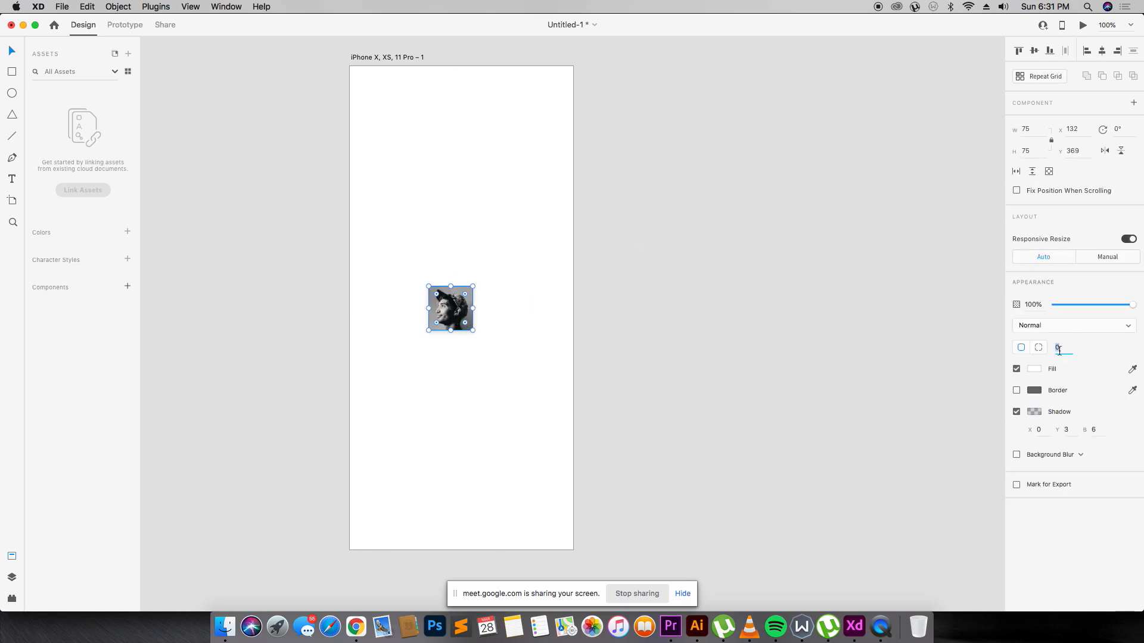
pyautogui.write('8')
pyautogui.moveTo(446, 312); pyautogui.dragTo(453, 323)
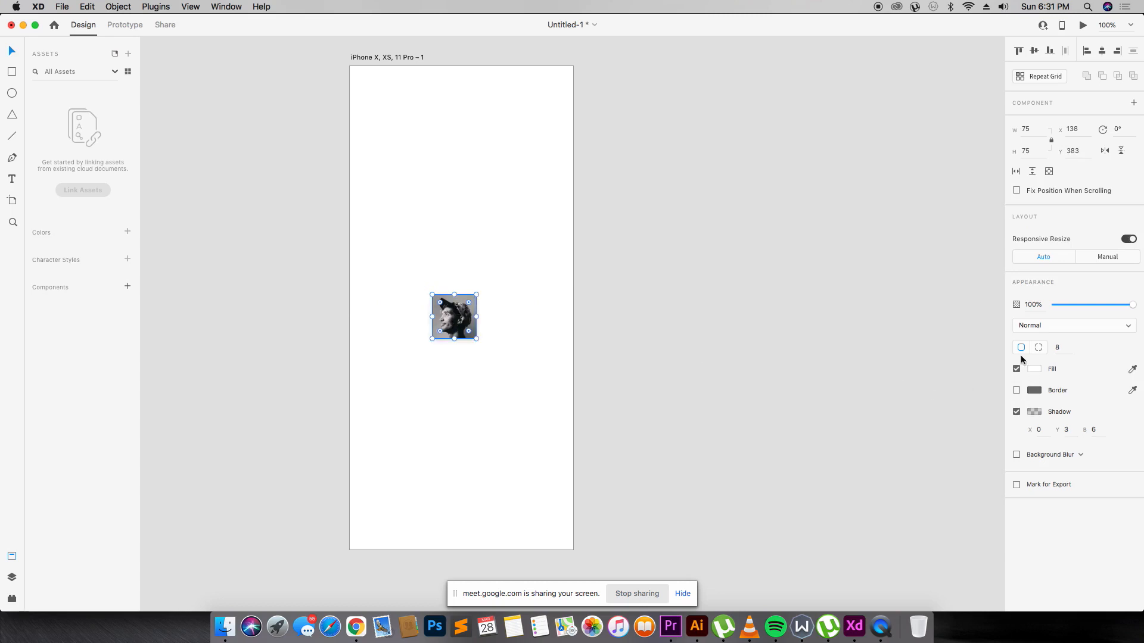
pyautogui.click(1102, 50)
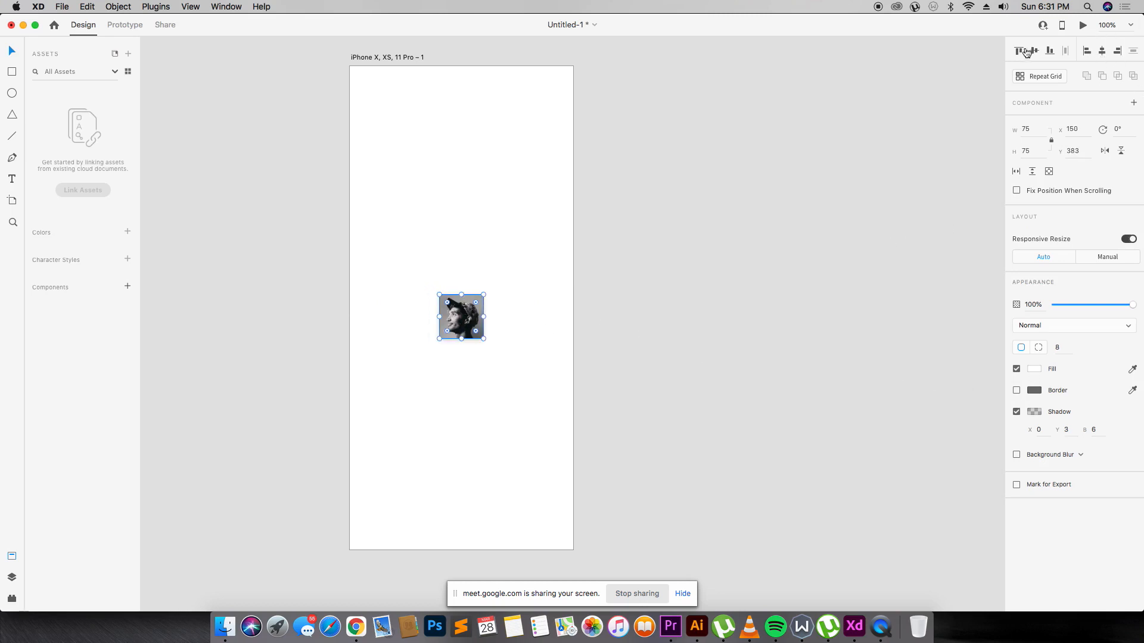
pyautogui.click(1034, 51)
pyautogui.click(792, 184)
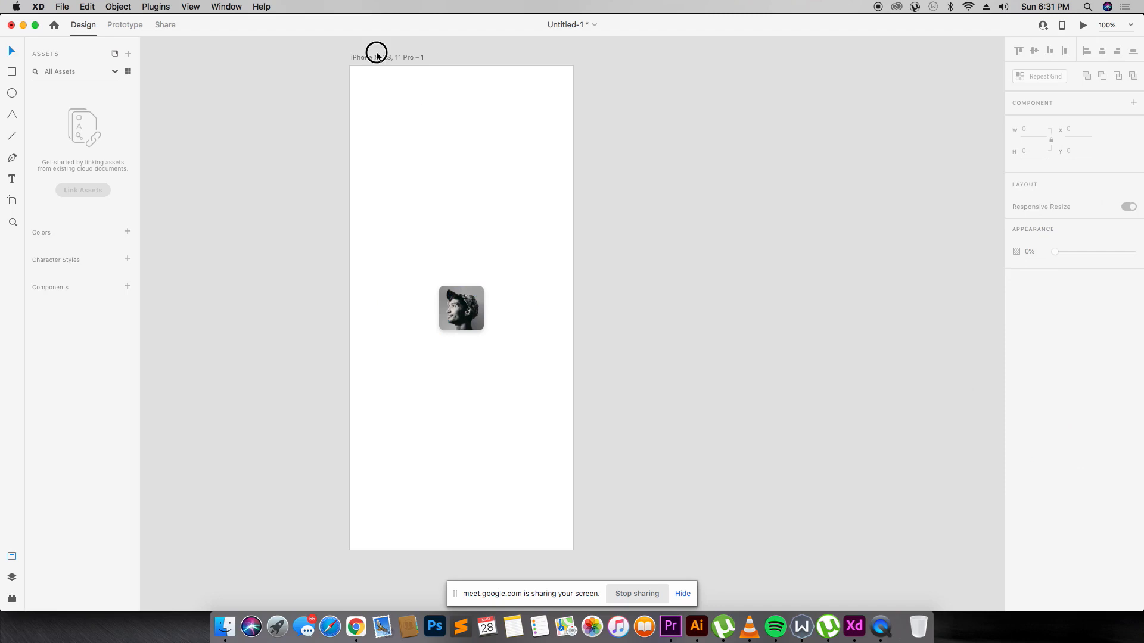
# Preview the first phone screen, then duplicate its artboard to the right.
pyautogui.click(406, 57)
pyautogui.click(1082, 26)
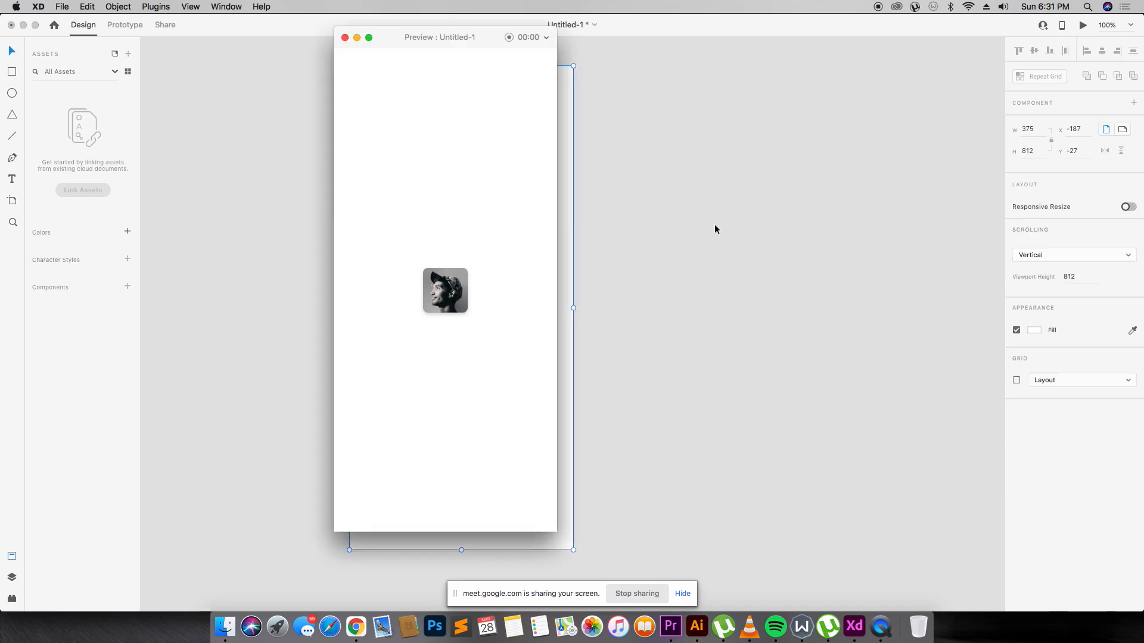
pyautogui.click(356, 38)
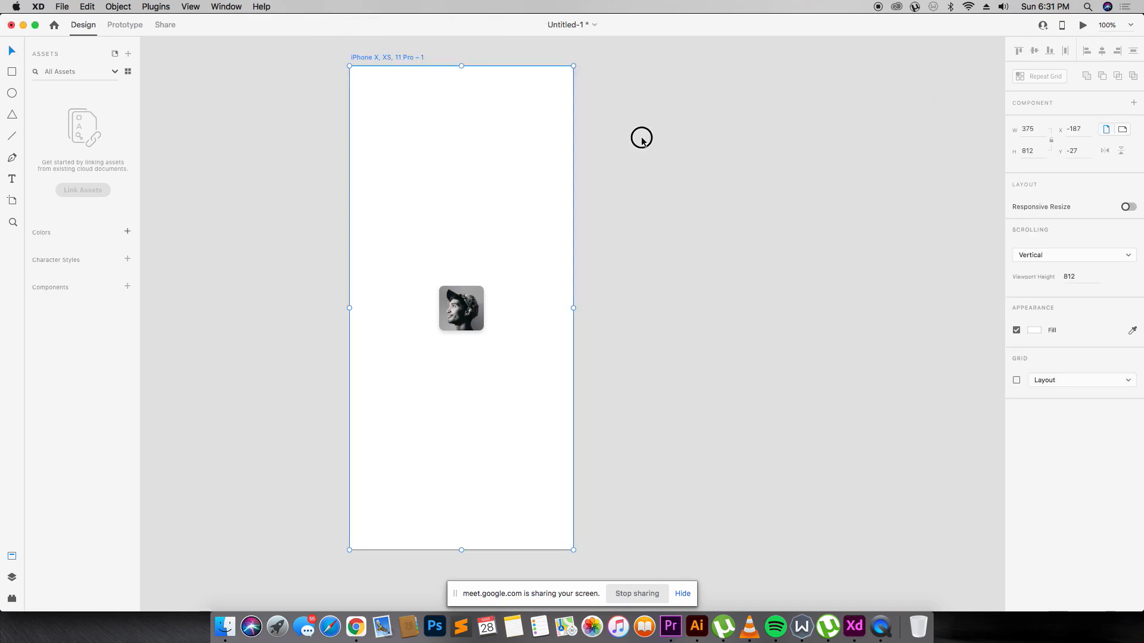
pyautogui.moveTo(396, 57); pyautogui.dragTo(552, 54)
pyautogui.click(717, 78)
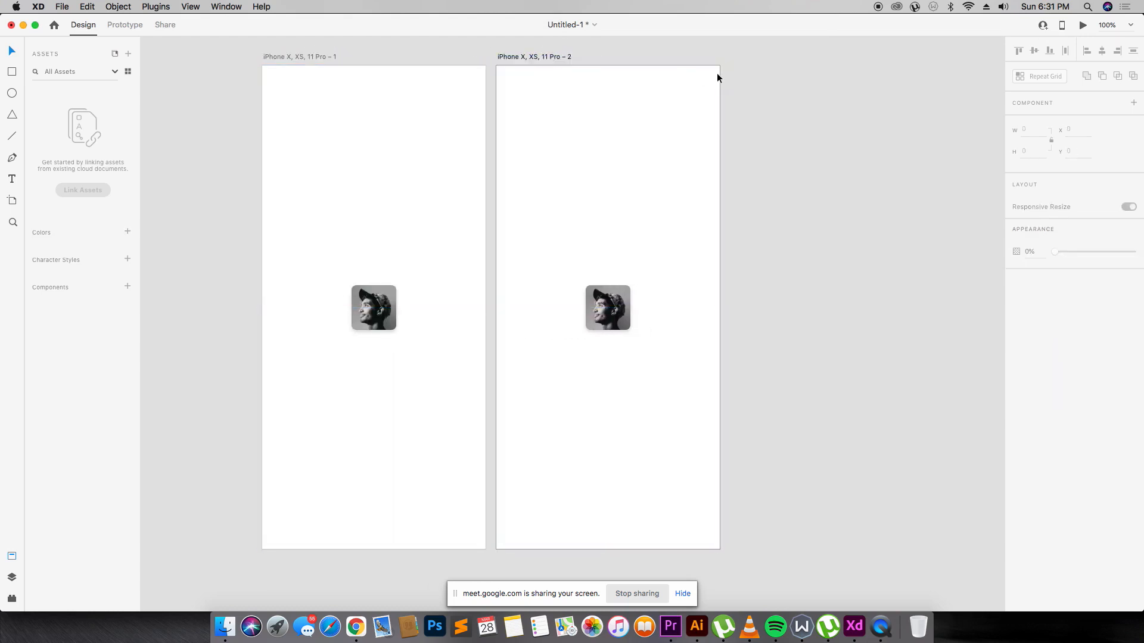
# Set the second artboard's background fill to very pale pink #FFFAFA.
pyautogui.click(560, 57)
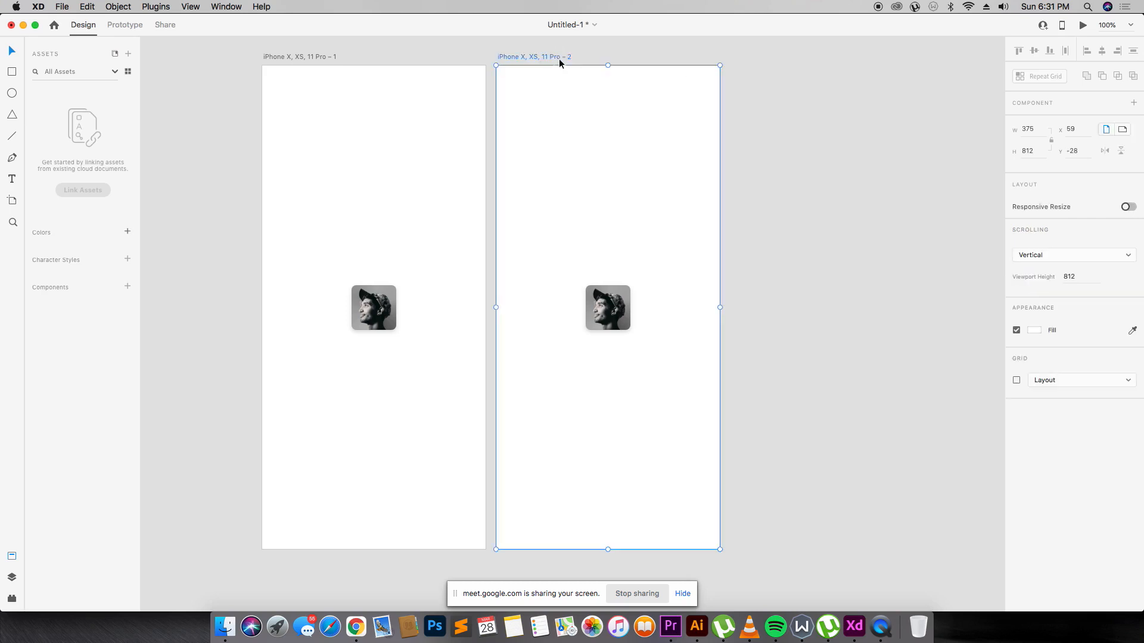
pyautogui.click(1037, 331)
pyautogui.moveTo(931, 298); pyautogui.dragTo(894, 264)
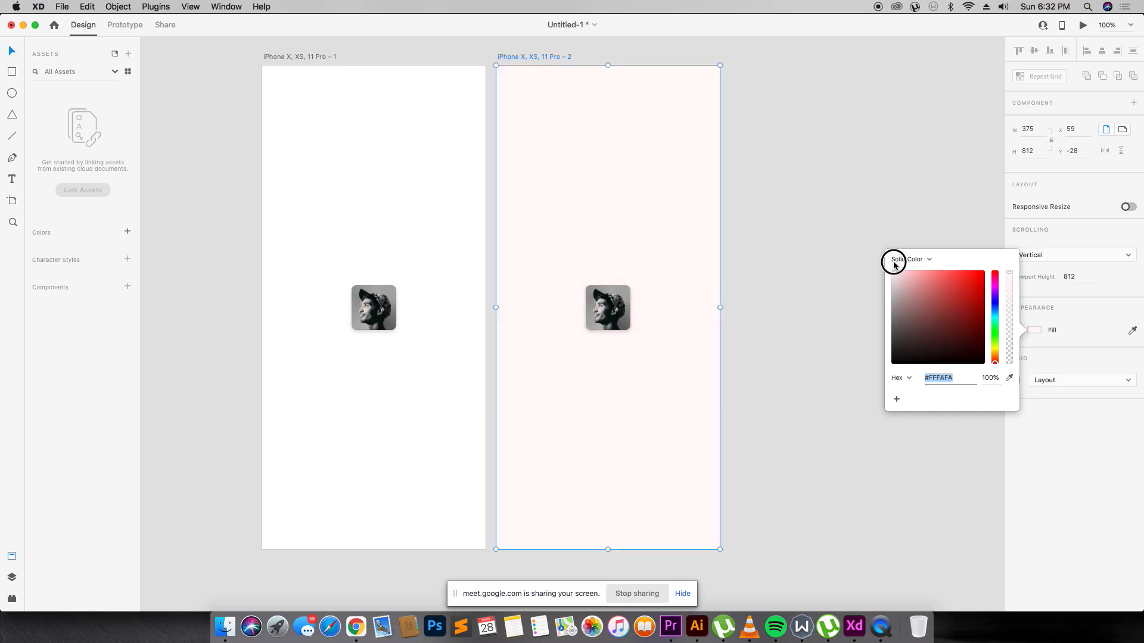
# Delete the portrait photo from the second artboard.
pyautogui.click(877, 214)
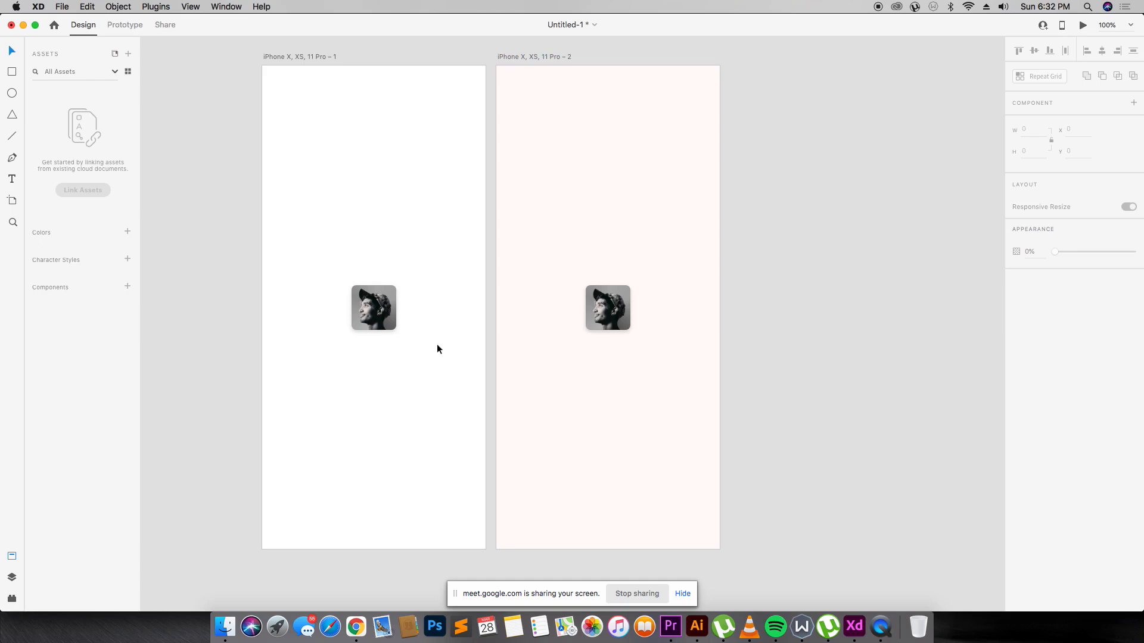
pyautogui.click(604, 301)
pyautogui.press('Delete')
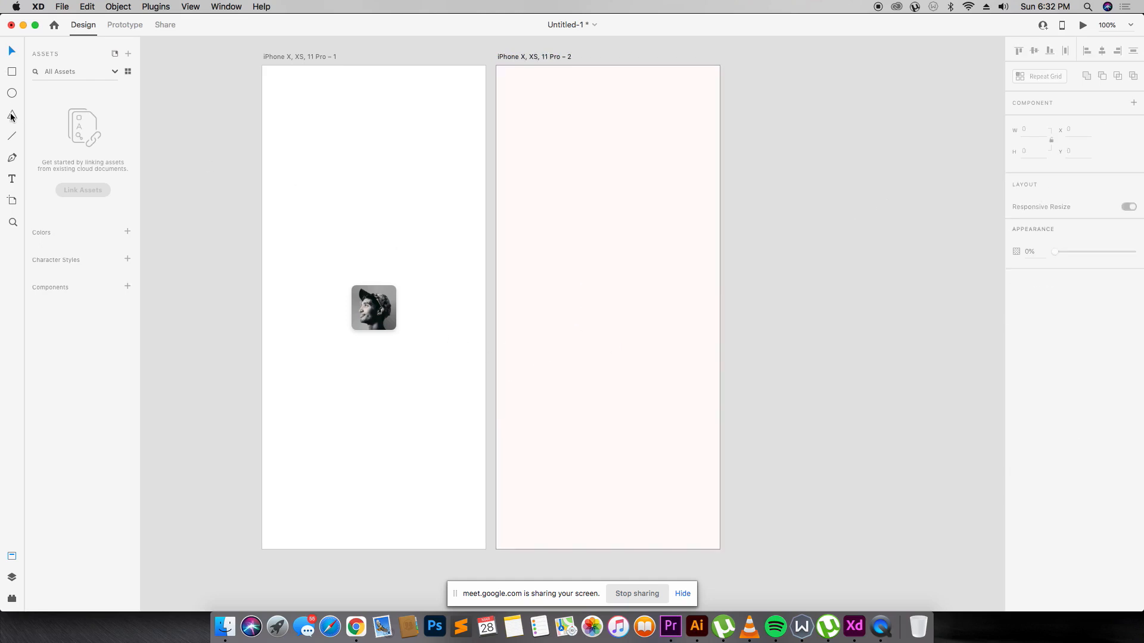
# Add a 'Welcome!' text heading near the artboard's top and shift it slightly right.
pyautogui.click(11, 179)
pyautogui.click(534, 104)
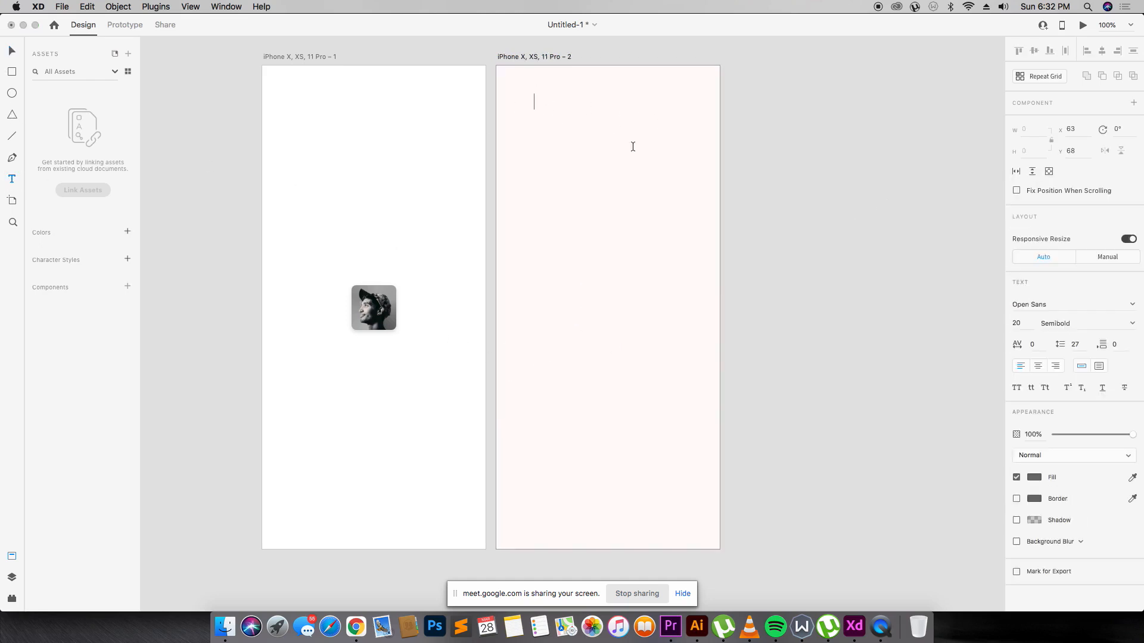
pyautogui.write('Welcom')
pyautogui.press('BackSpace')
pyautogui.write('mr')
pyautogui.click(771, 174)
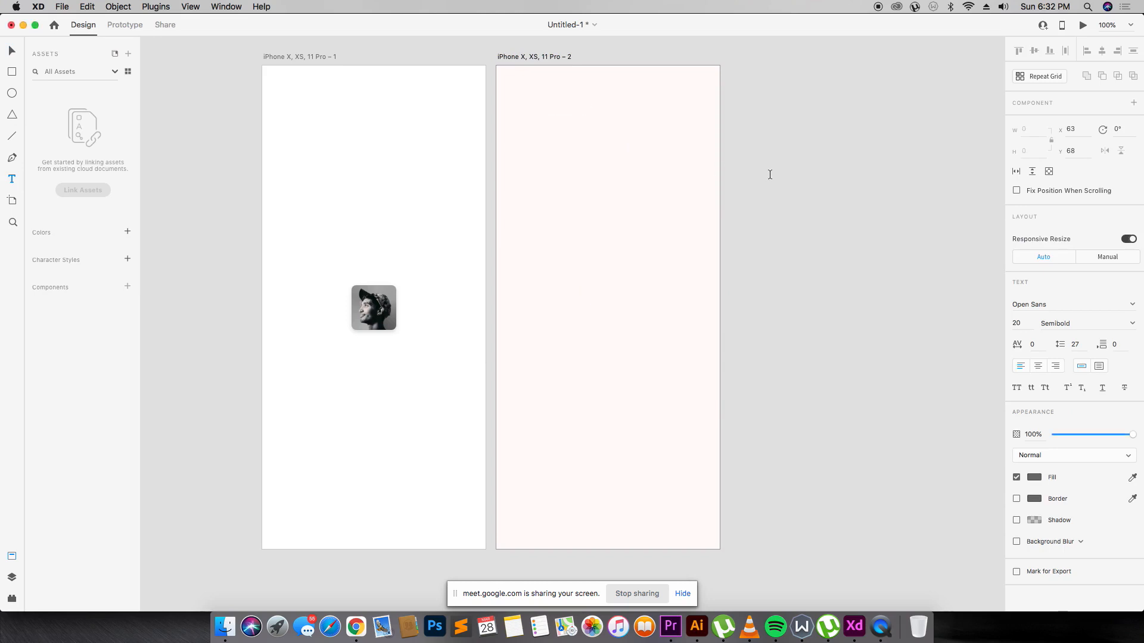
pyautogui.press('v')
pyautogui.click(643, 115)
pyautogui.click(564, 101)
pyautogui.moveTo(560, 100); pyautogui.dragTo(577, 107)
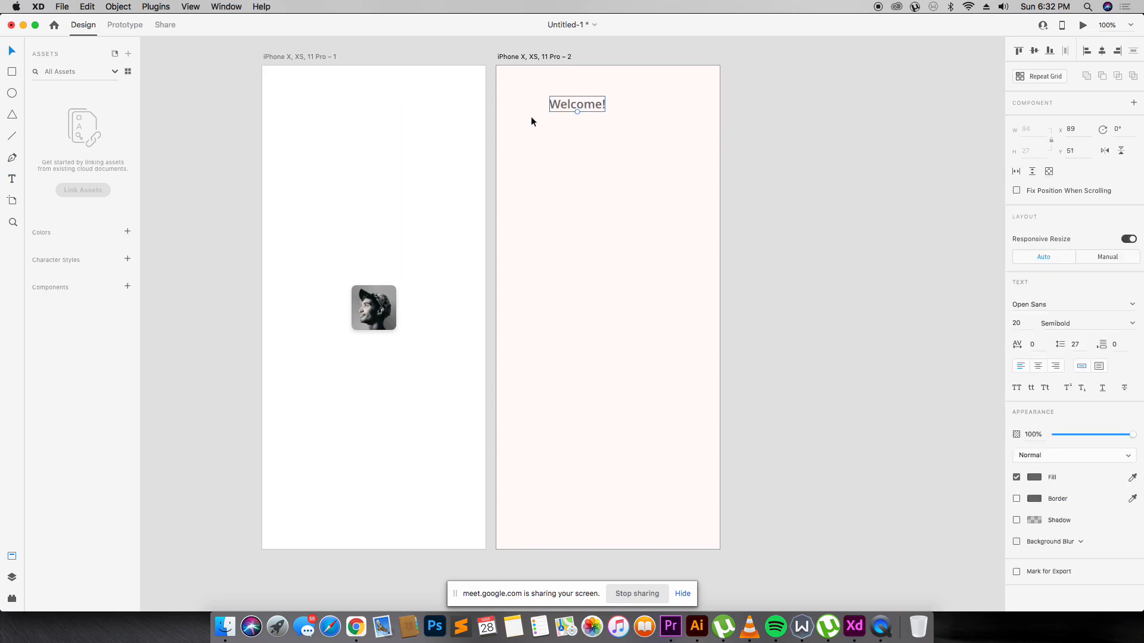
# Google 'celebration iphone emoji' and open Emojipedia's Party Popper page.
pyautogui.press('super+Tab')
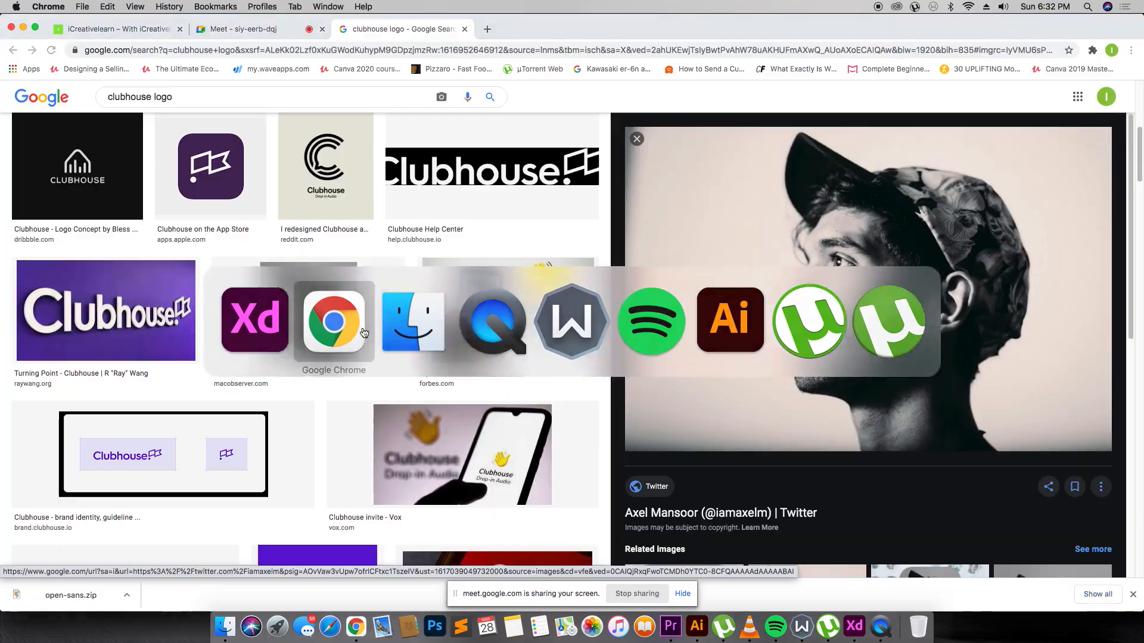
pyautogui.click(283, 92)
pyautogui.write('cele')
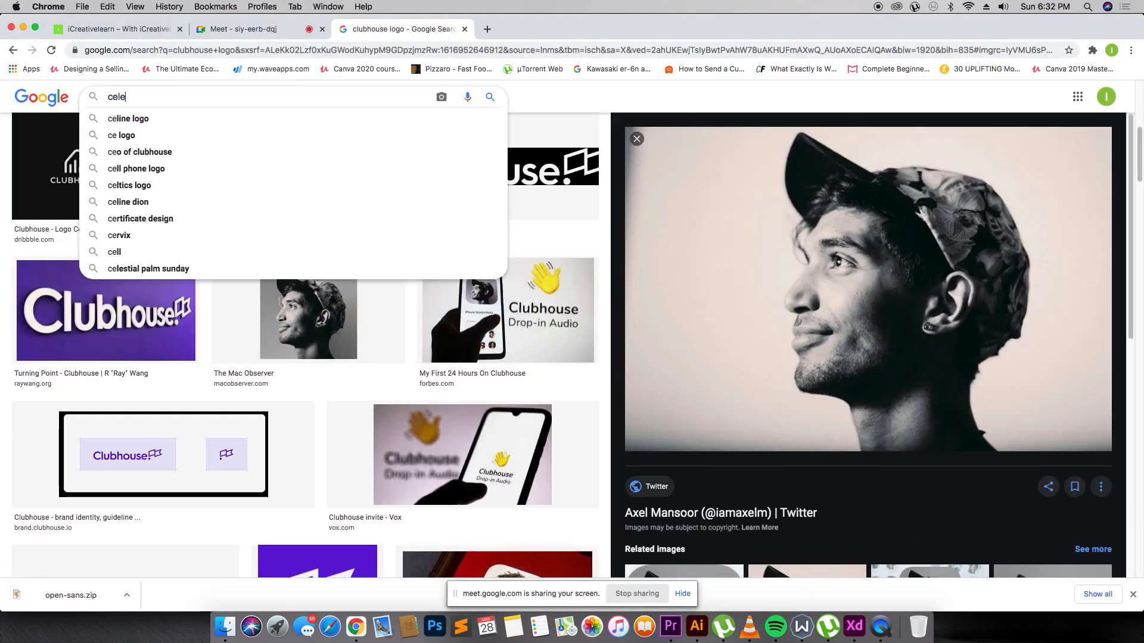
pyautogui.write('brat')
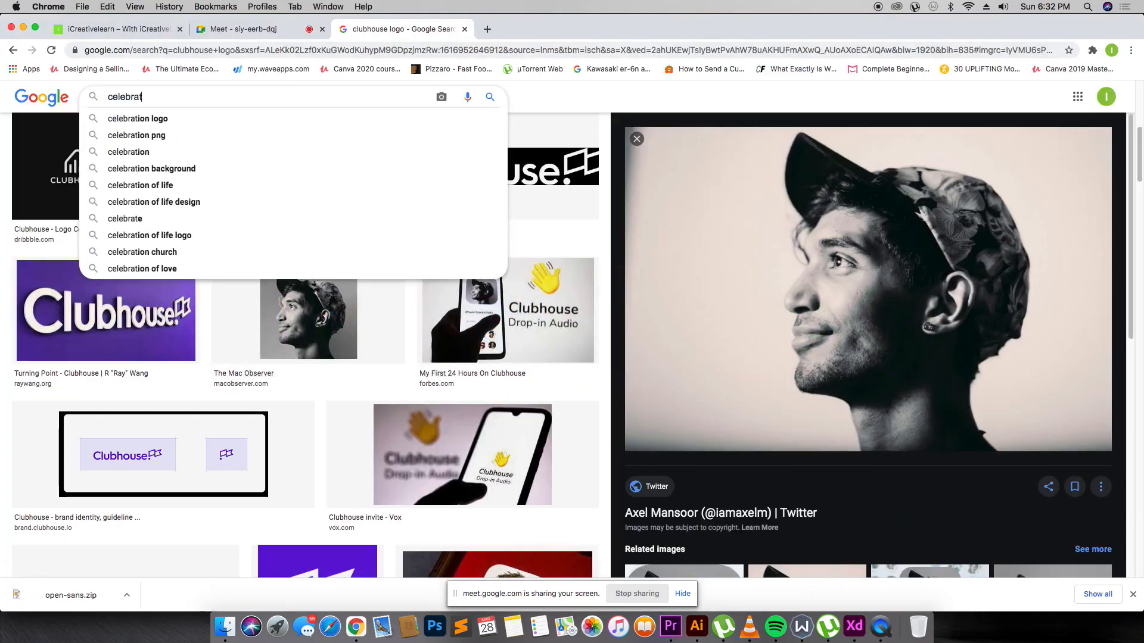
pyautogui.write('inon iphone em')
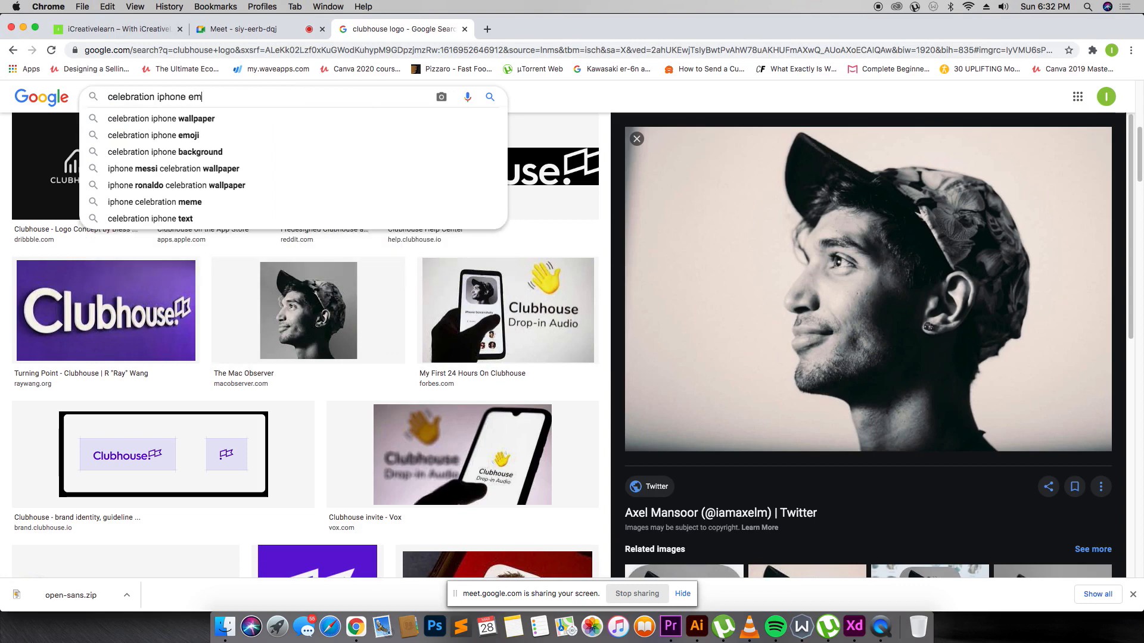
pyautogui.write('oji')
pyautogui.press('Return')
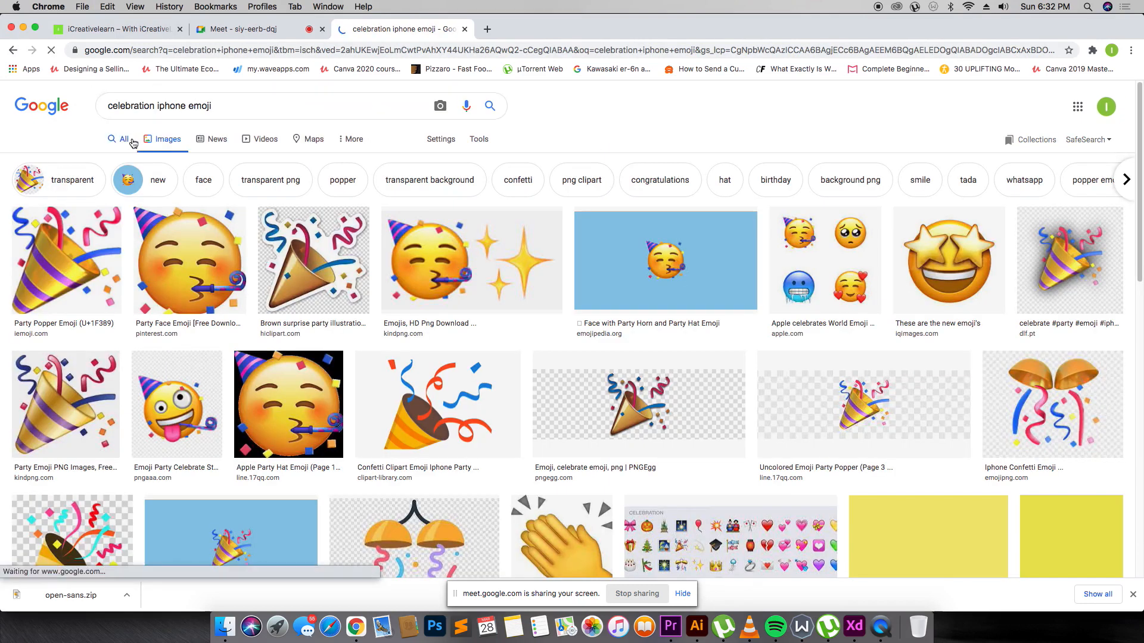
pyautogui.click(123, 139)
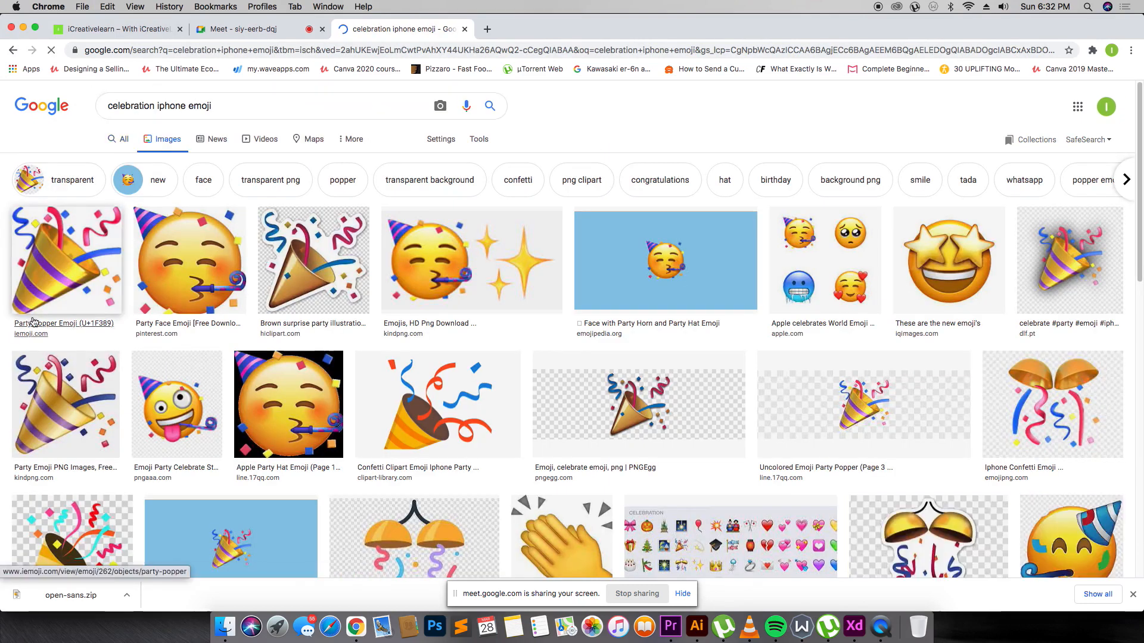
pyautogui.scroll(-7, 157, 237)
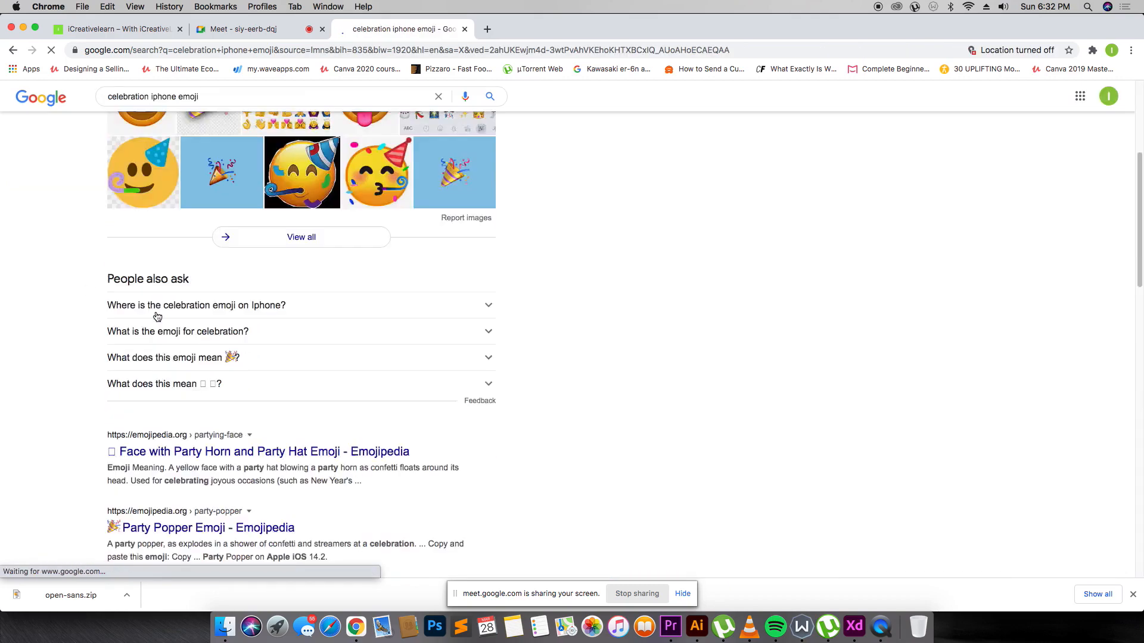
pyautogui.click(164, 370)
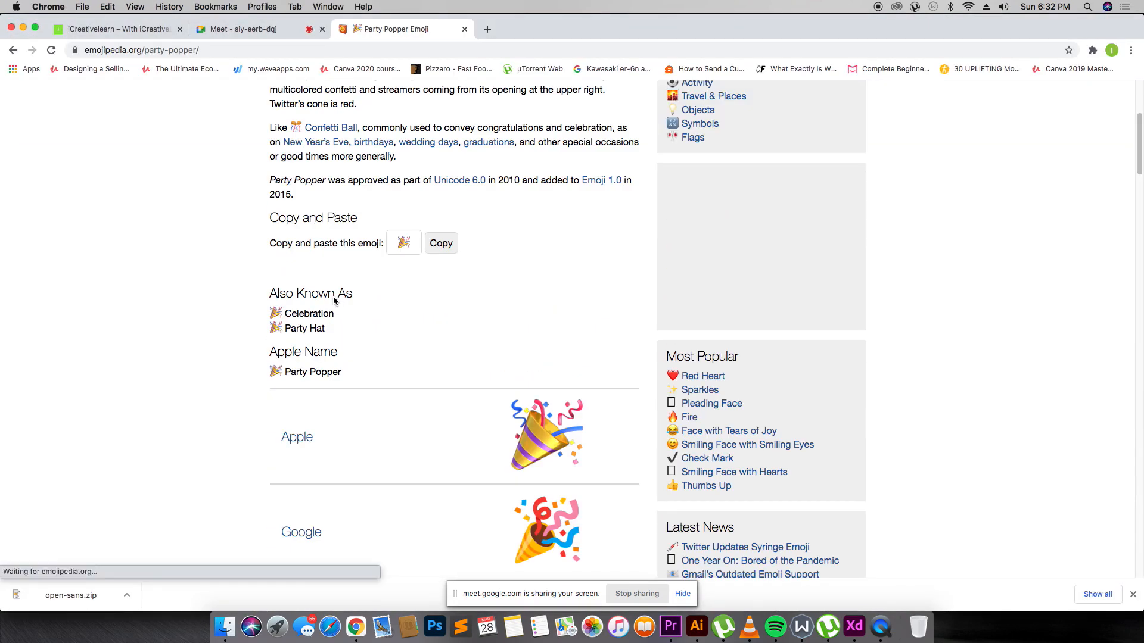
# Save the Apple party popper emoji image to disk.
pyautogui.scroll(-1, 482, 391)
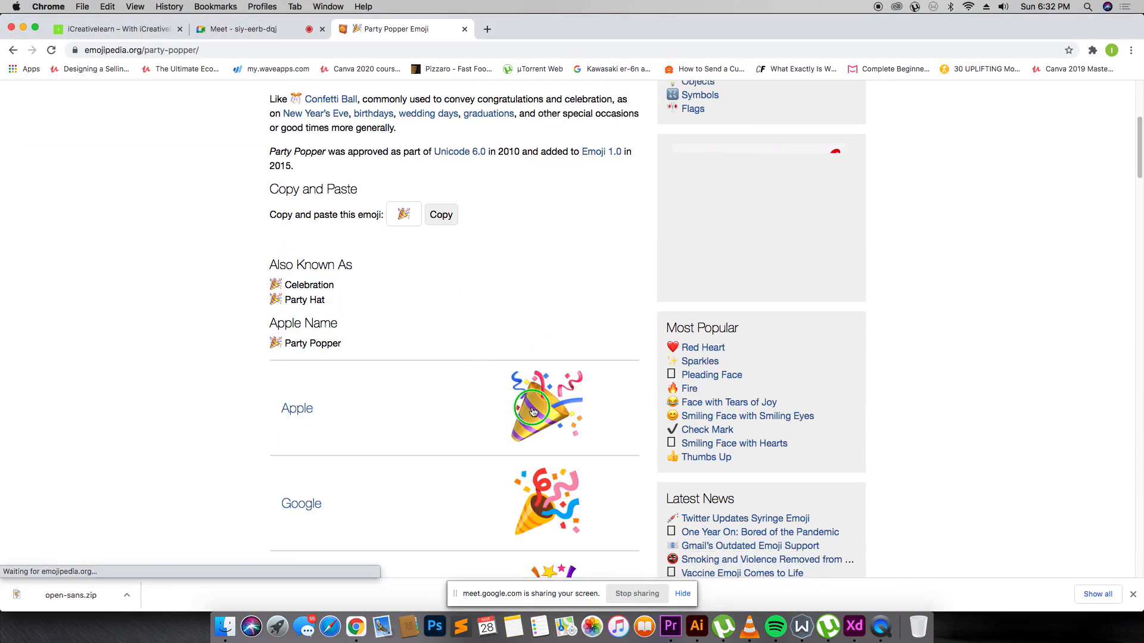
pyautogui.rightClick(534, 409)
pyautogui.click(562, 425)
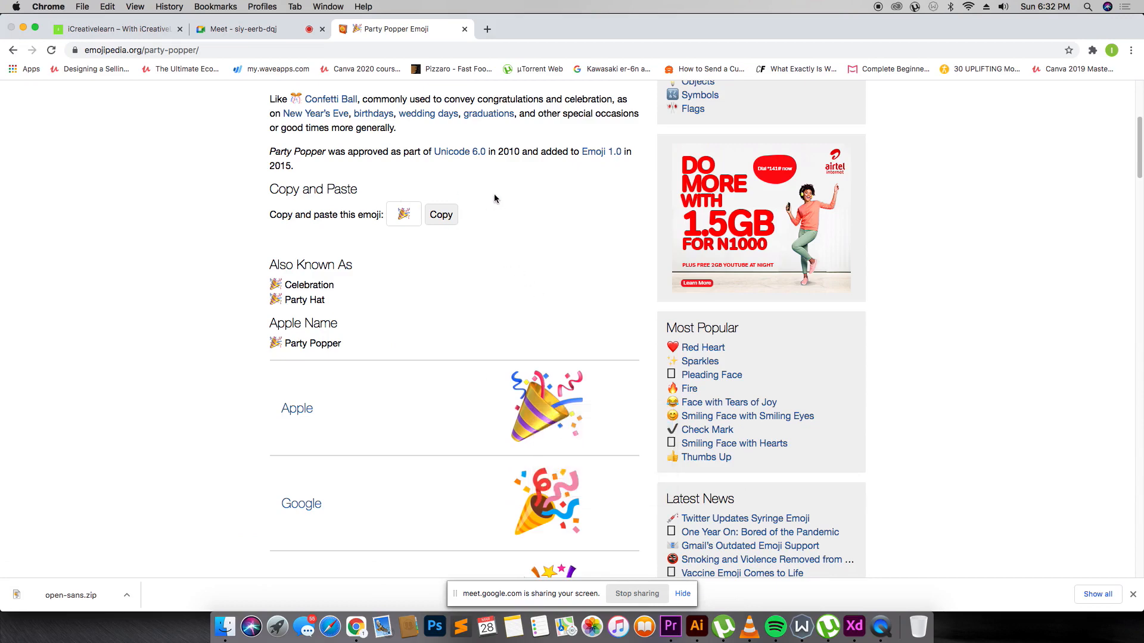
pyautogui.click(752, 314)
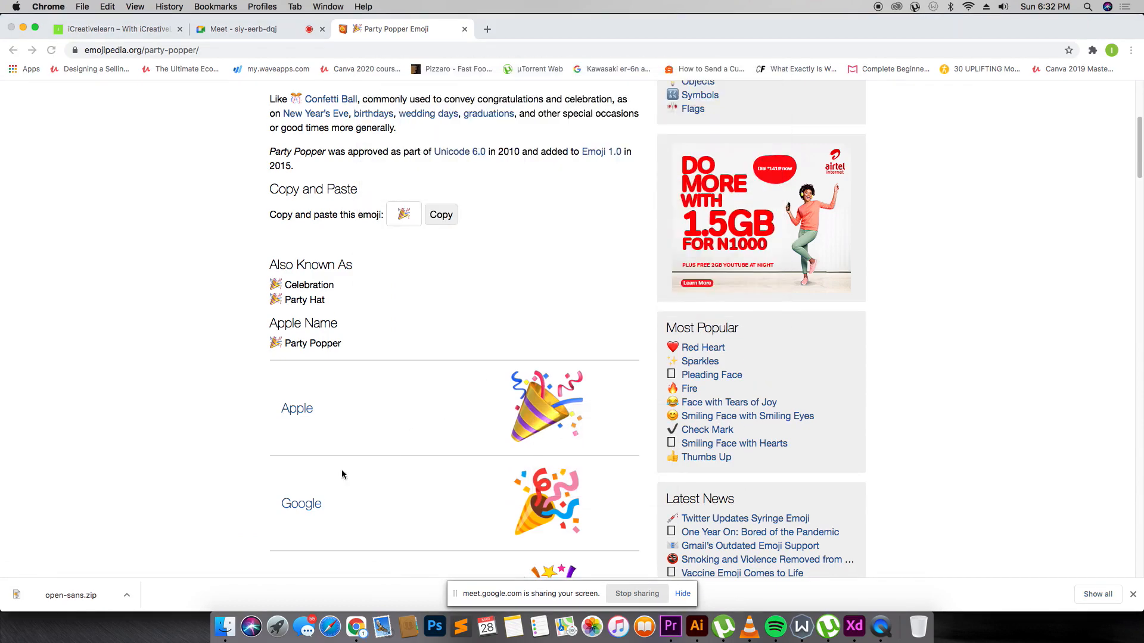
# Bring the downloaded party popper into XD and shrink it to 19x19 emoji size.
pyautogui.moveTo(72, 595); pyautogui.dragTo(538, 143)
pyautogui.press('super+Tab')
pyautogui.press('super+Tab')
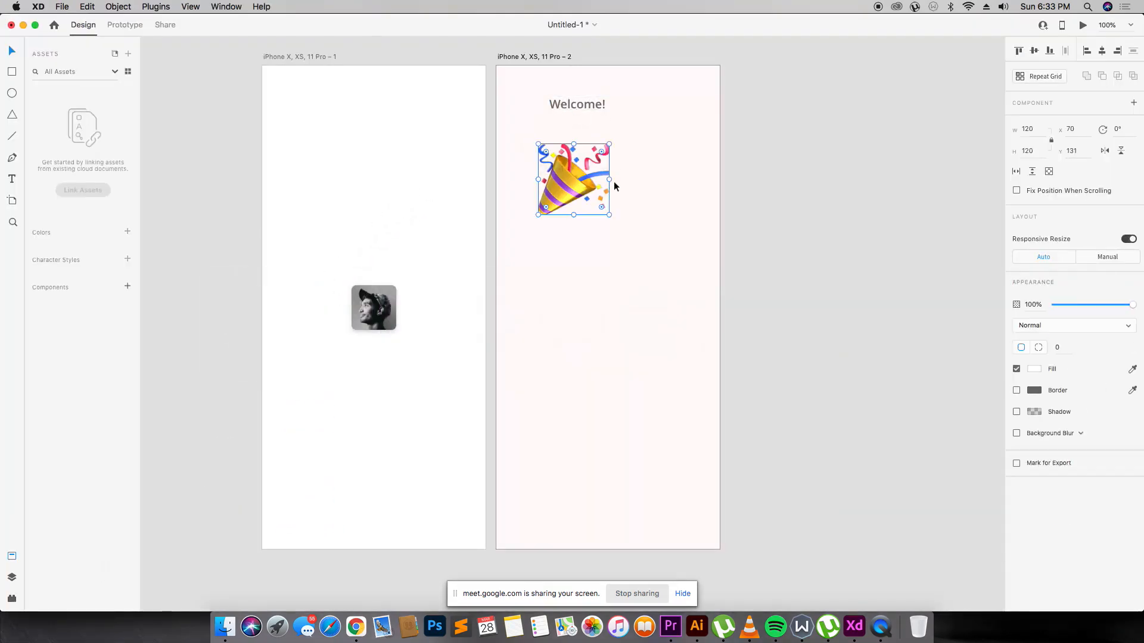
pyautogui.moveTo(609, 215); pyautogui.dragTo(540, 108)
# Group the emoji with the Welcome! heading and nudge the group down.
pyautogui.press('z')
pyautogui.moveTo(411, 51); pyautogui.dragTo(760, 195)
pyautogui.scroll(-2, 588, 275)
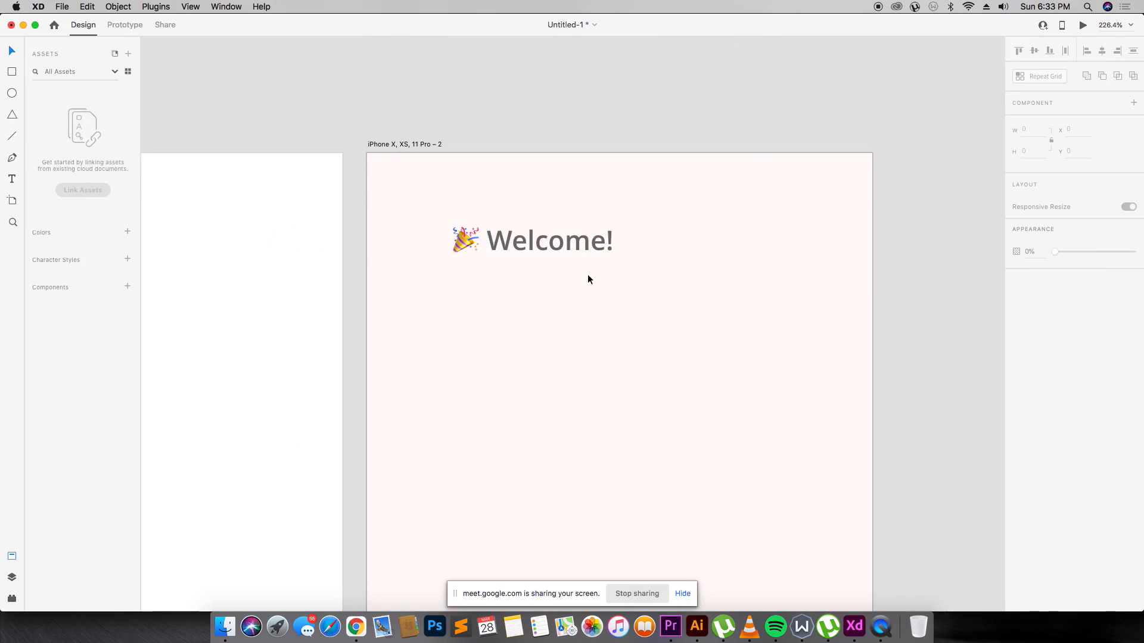
pyautogui.press('super+1')
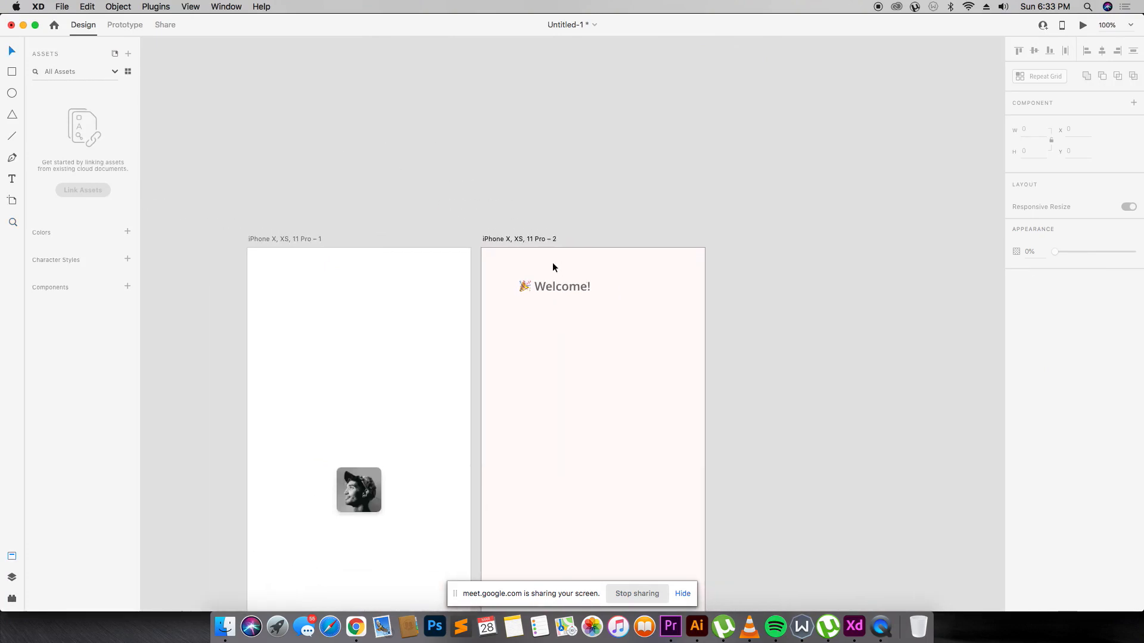
pyautogui.click(558, 208)
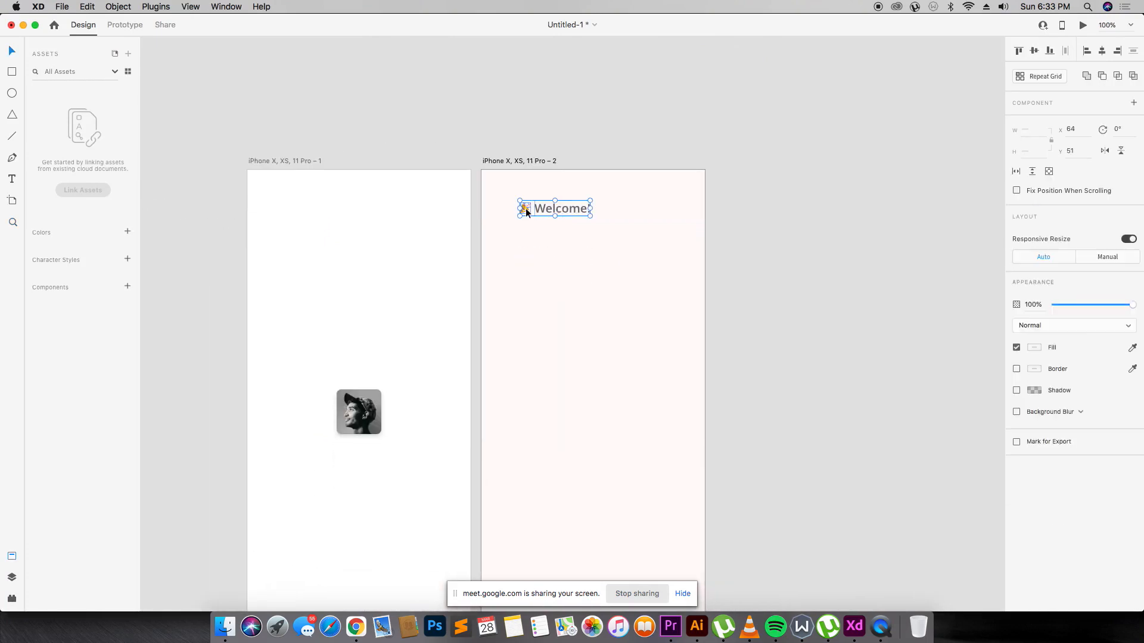
pyautogui.press('super+g')
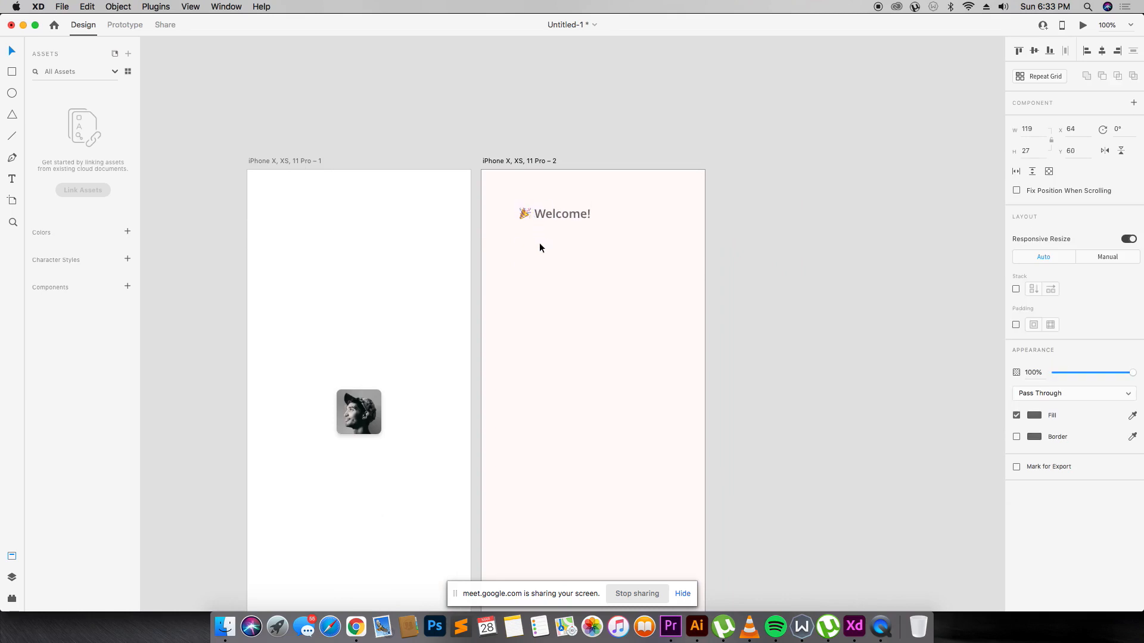
pyautogui.press('Down')
pyautogui.press('Down')
pyautogui.press('Down')
pyautogui.press('Down')
pyautogui.press('Down')
pyautogui.press('Down')
pyautogui.press('Down')
pyautogui.press('Down')
pyautogui.press('Down')
pyautogui.press('Down')
pyautogui.press('Down')
pyautogui.press('Down')
pyautogui.press('Down')
pyautogui.press('Down')
pyautogui.press('Down')
pyautogui.press('Down')
pyautogui.press('Down')
pyautogui.press('Down')
pyautogui.press('Down')
pyautogui.press('Down')
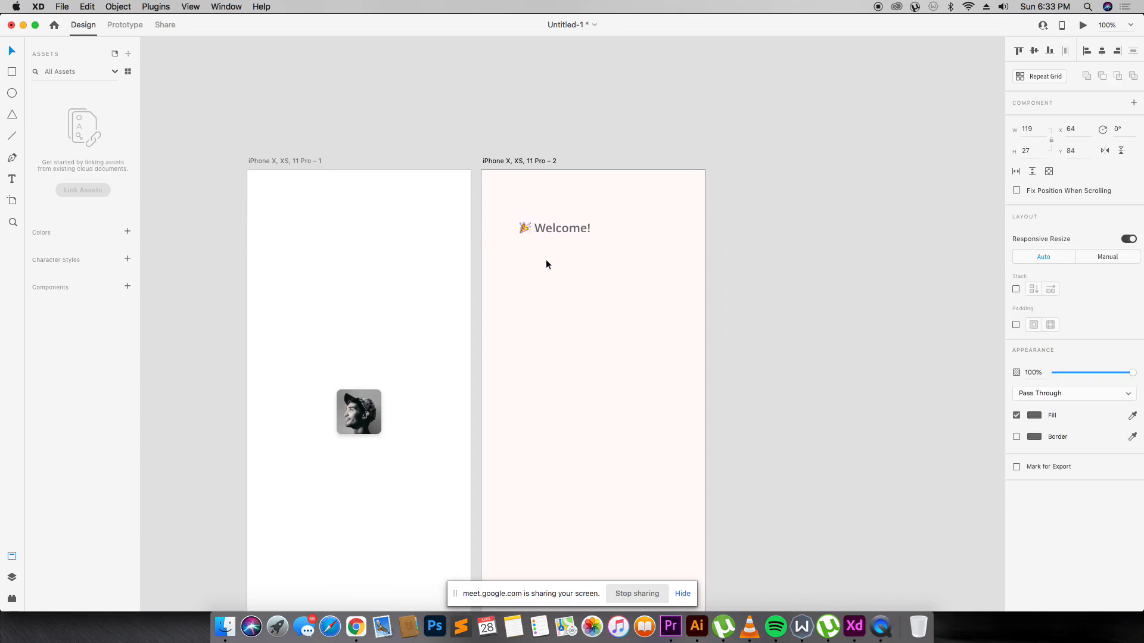
# Ungroup the heading, duplicate Welcome! just below it, and set the copy to 12 pt.
pyautogui.press('Down')
pyautogui.press('Down')
pyautogui.press('Down')
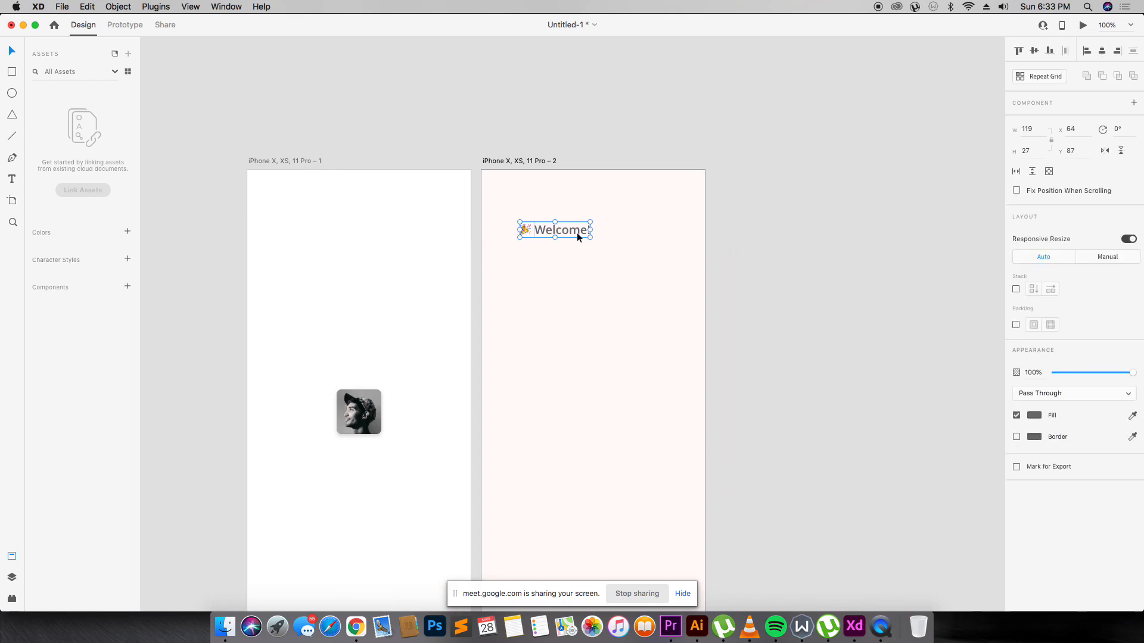
pyautogui.rightClick(577, 232)
pyautogui.click(616, 346)
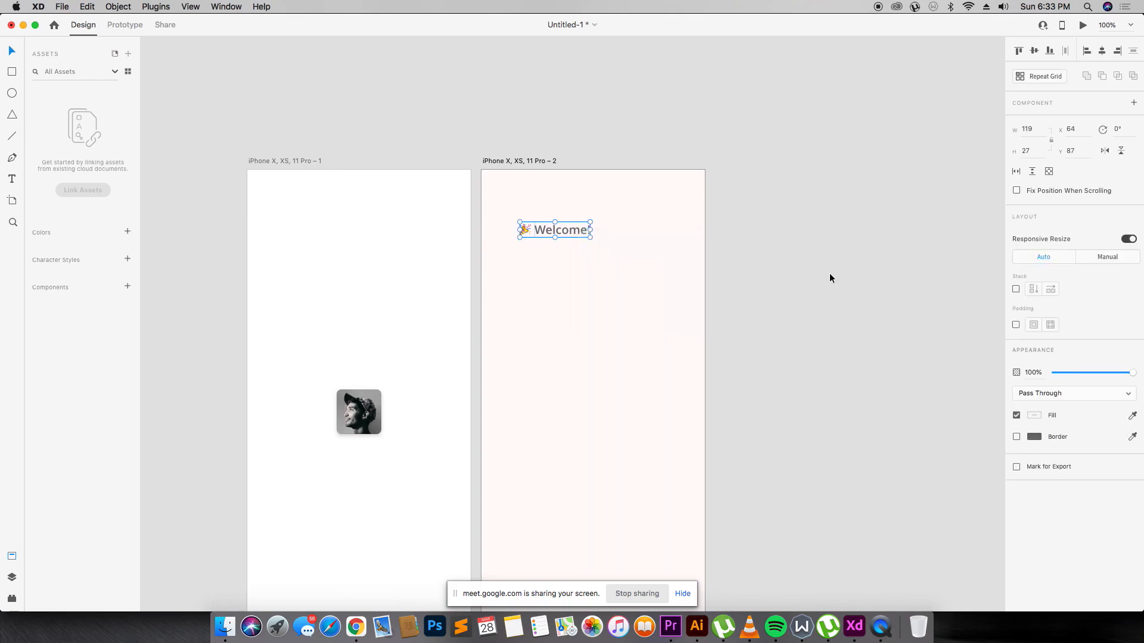
pyautogui.click(541, 233)
pyautogui.moveTo(560, 248); pyautogui.dragTo(529, 293)
pyautogui.moveTo(566, 232); pyautogui.dragTo(554, 261)
pyautogui.click(1017, 325)
pyautogui.write('1')
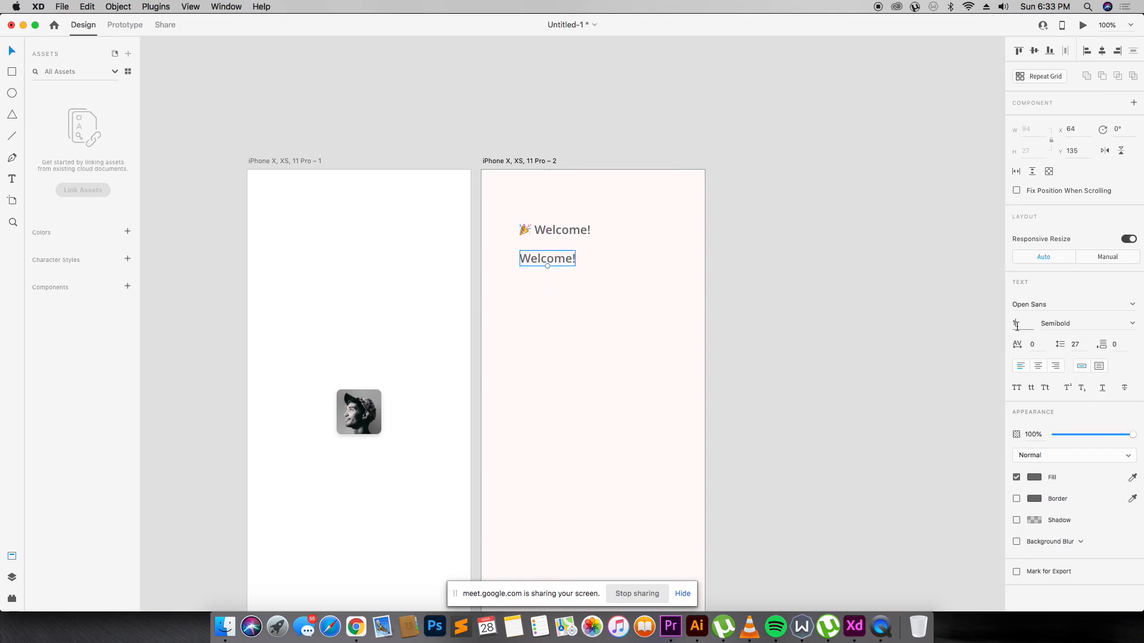
pyautogui.write('2')
pyautogui.press('Return')
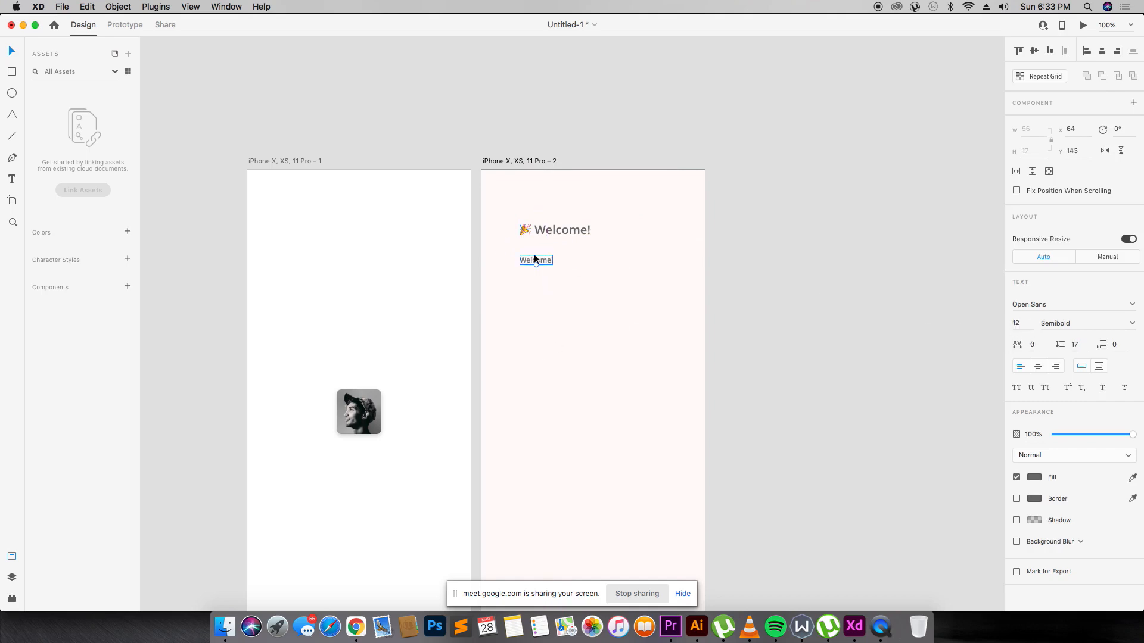
# Type the paragraph 'We're working hard to get Clubhouse ready… gradually to make sure nothing breaks'.
pyautogui.doubleClick(536, 260)
pyautogui.write("We're working hard to get c")
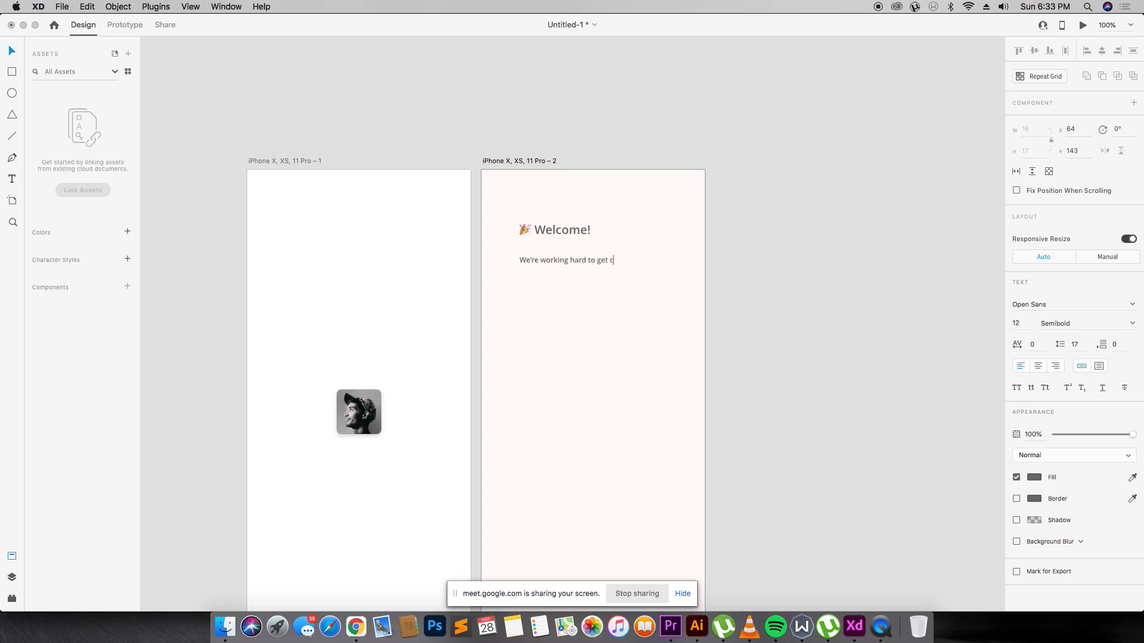
pyautogui.write('bhouse')
pyautogui.press('Return')
pyautogui.write('ready for everyone! While we wrap up')
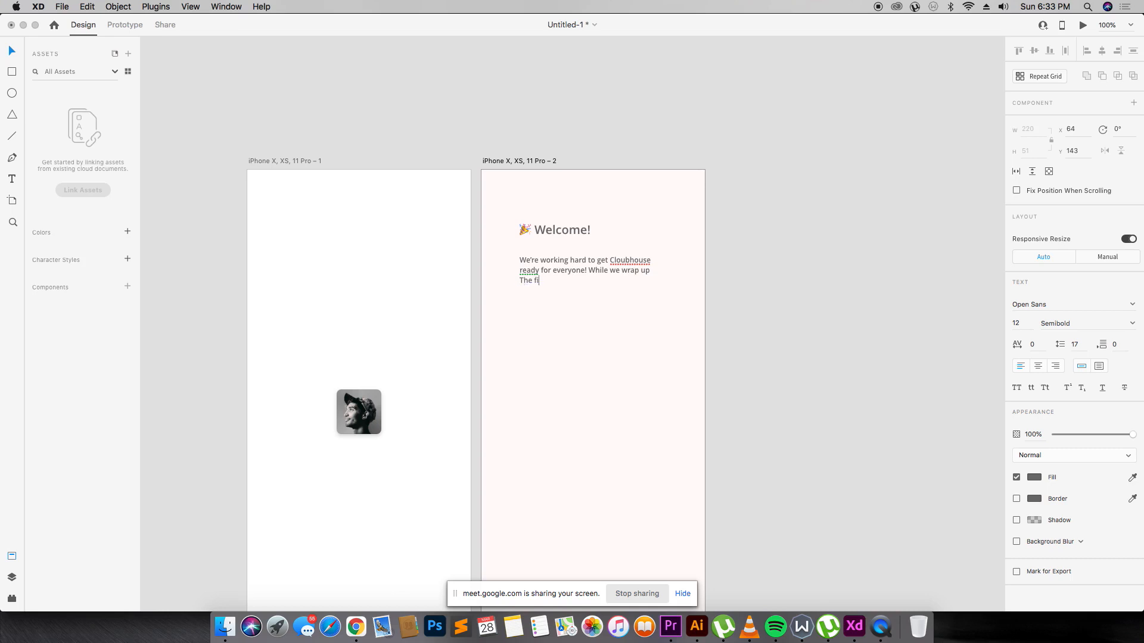
pyautogui.press('BackSpace')
pyautogui.press('BackSpace')
pyautogui.press('BackSpace')
pyautogui.press('BackSpace')
pyautogui.write('ew')
pyautogui.write('eopl')
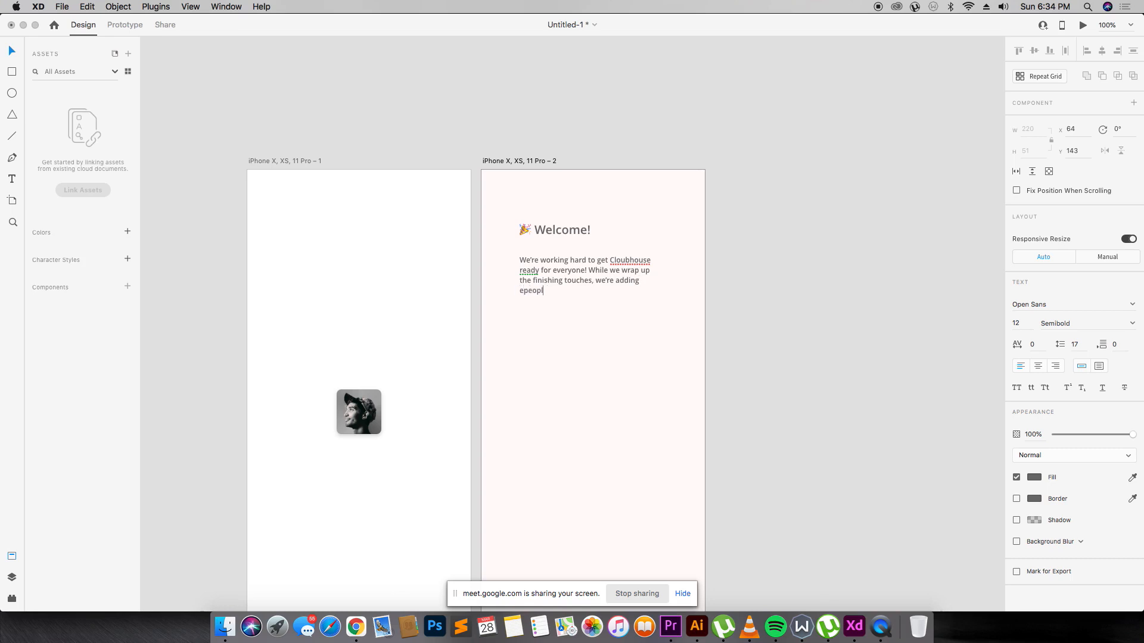
pyautogui.press('BackSpace')
pyautogui.press('BackSpace')
pyautogui.press('BackSpace')
pyautogui.press('BackSpace')
pyautogui.press('BackSpace')
pyautogui.press('BackSpace')
pyautogui.write('people grad')
pyautogui.press('BackSpace')
pyautogui.press('BackSpace')
pyautogui.press('BackSpace')
pyautogui.press('BackSpace')
pyautogui.press('BackSpace')
pyautogui.press('BackSpace')
pyautogui.press('BackSpace')
pyautogui.press('BackSpace')
pyautogui.press('BackSpace')
pyautogui.write('ually to make nothi')
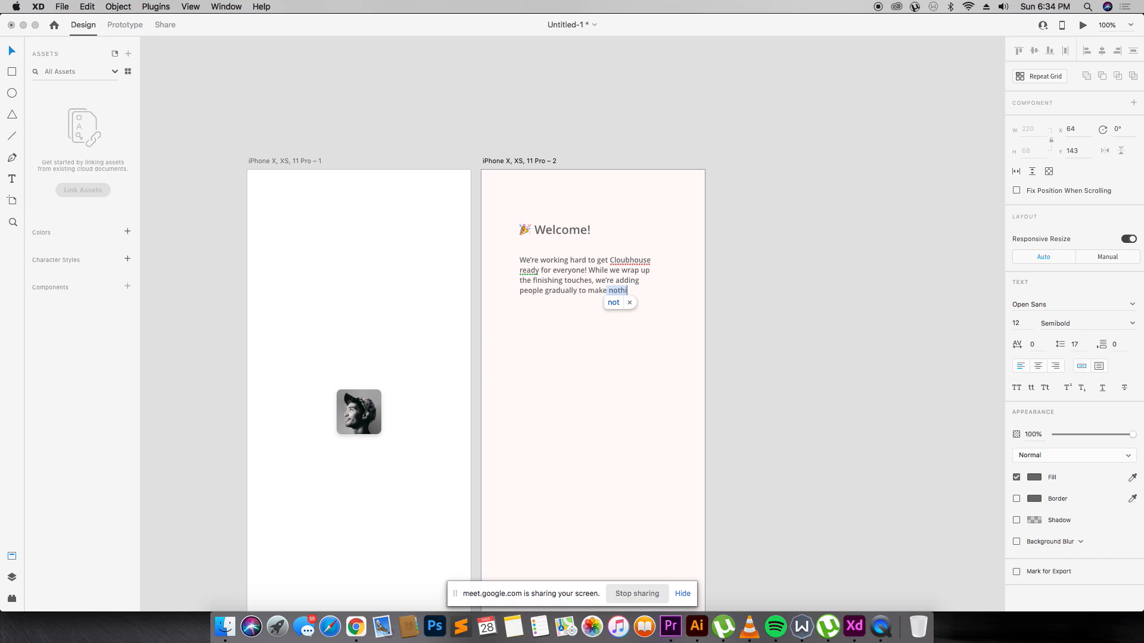
pyautogui.write('ng')
pyautogui.press('BackSpace')
pyautogui.write('sure nothingbre')
pyautogui.write('s')
pyautogui.press('BackSpace')
pyautogui.press('BackSpace')
pyautogui.press('BackSpace')
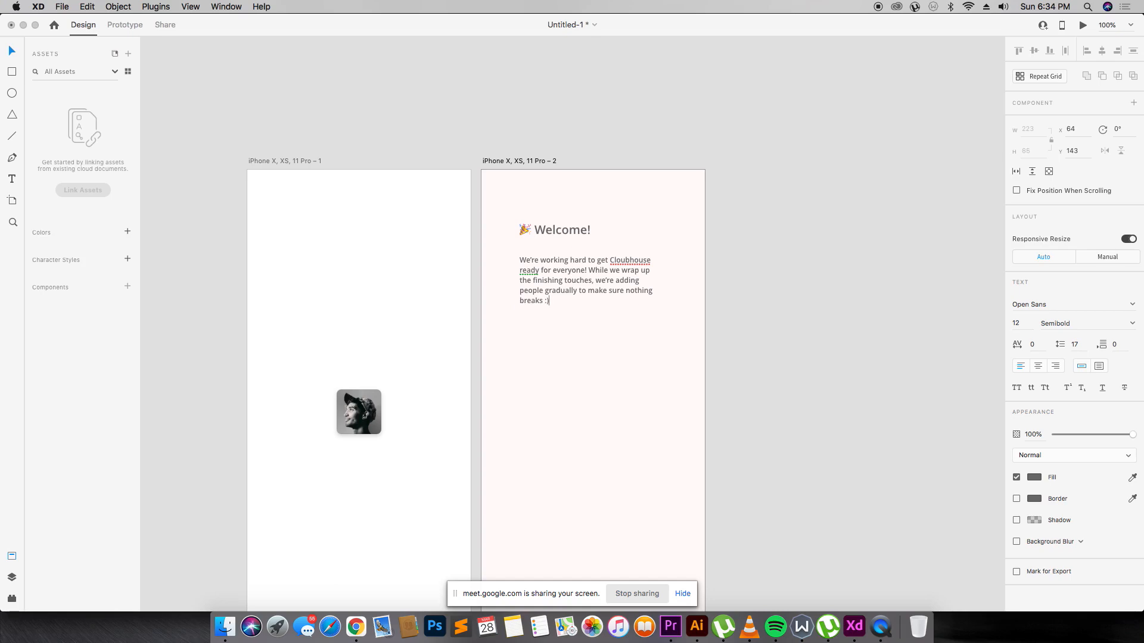
pyautogui.press('super+Tab')
# Admit the waiting participant into the Google Meet call, then finish the paragraph edit in XD.
pyautogui.click(265, 32)
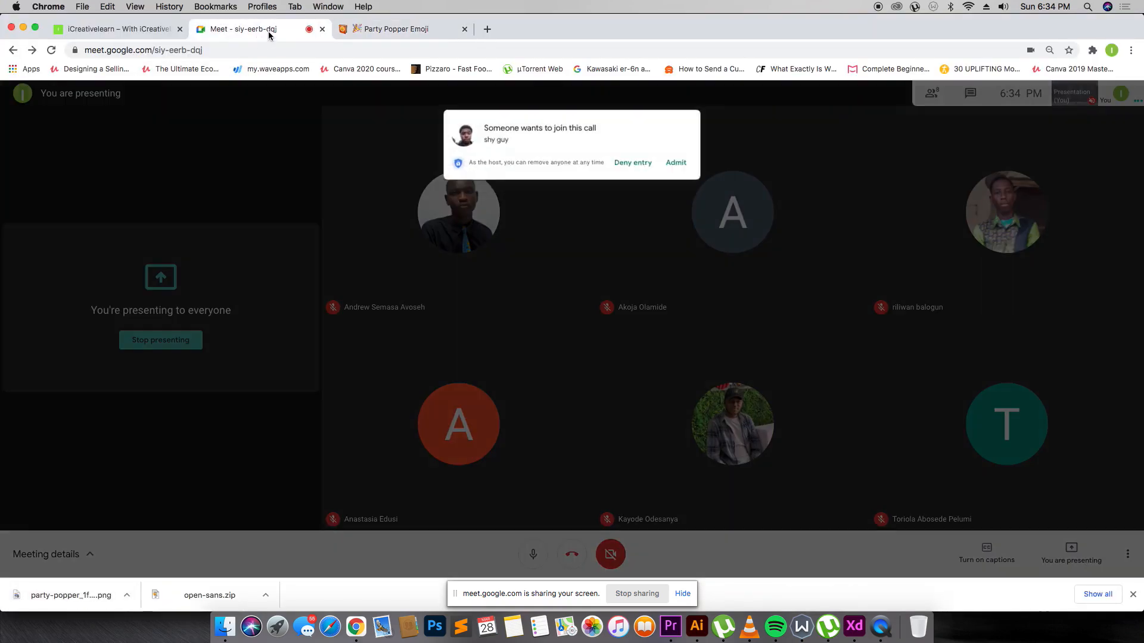
pyautogui.click(677, 162)
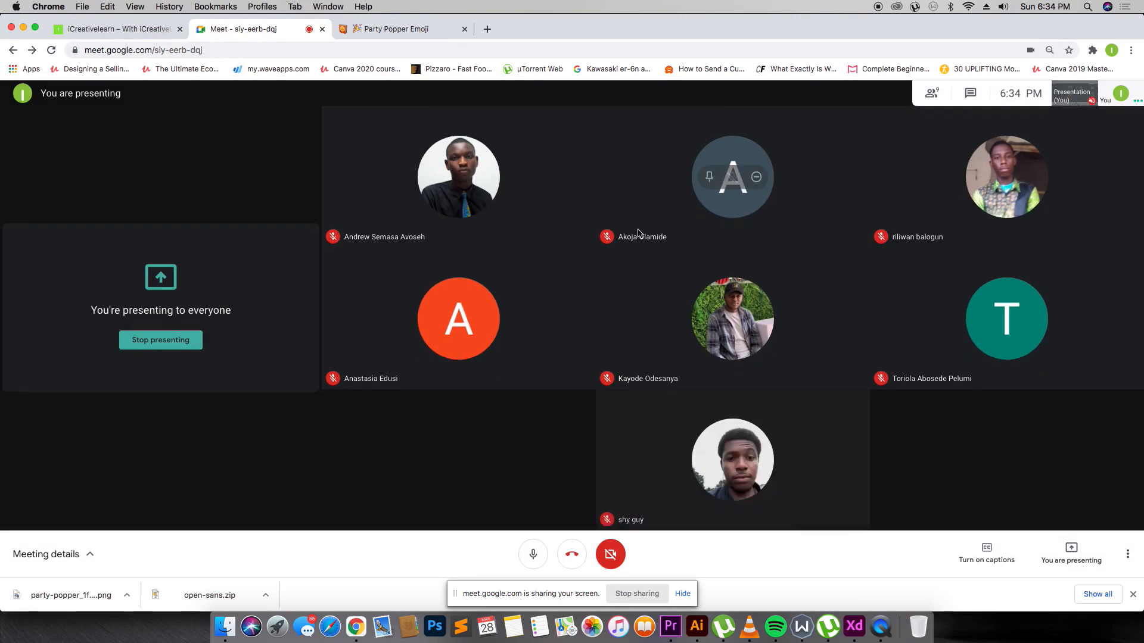
pyautogui.press('super+Tab')
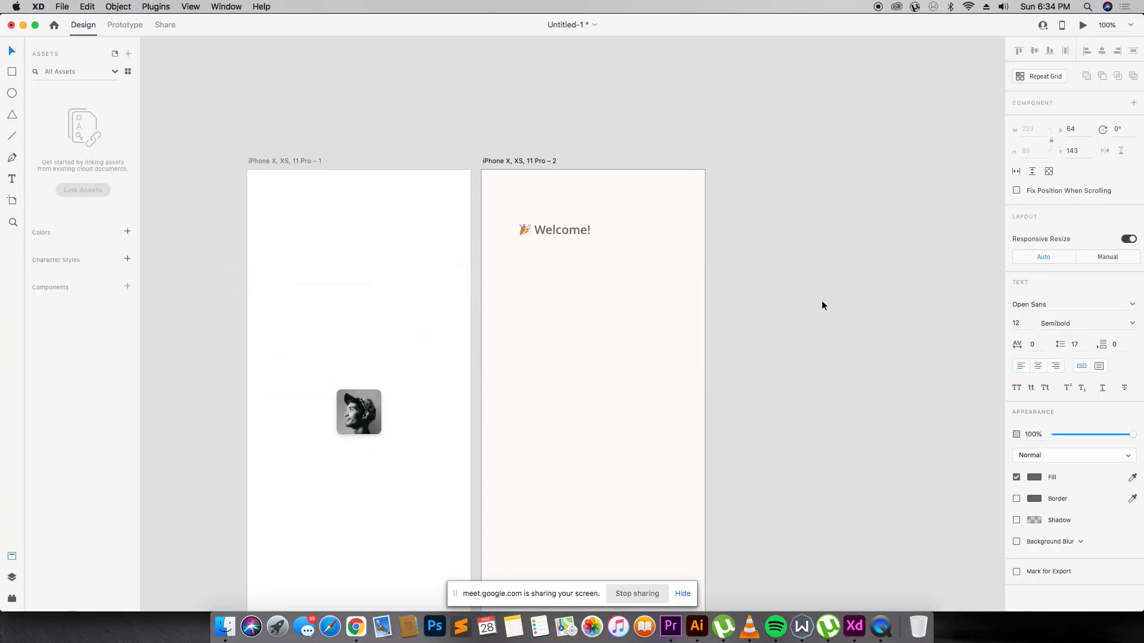
pyautogui.click(821, 300)
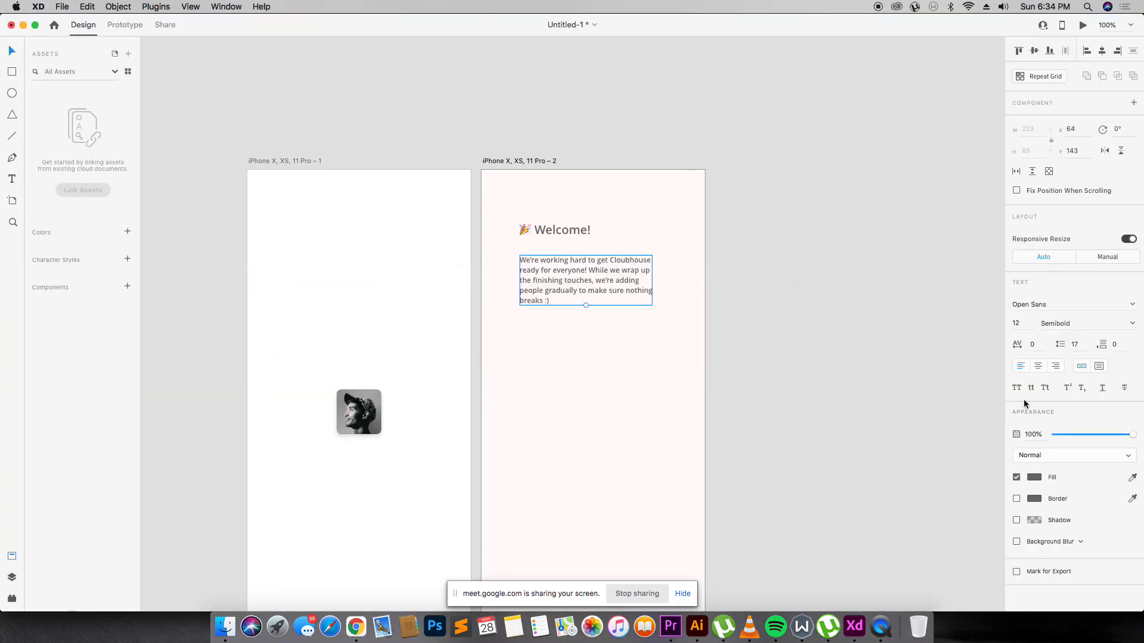
pyautogui.press('super+Tab')
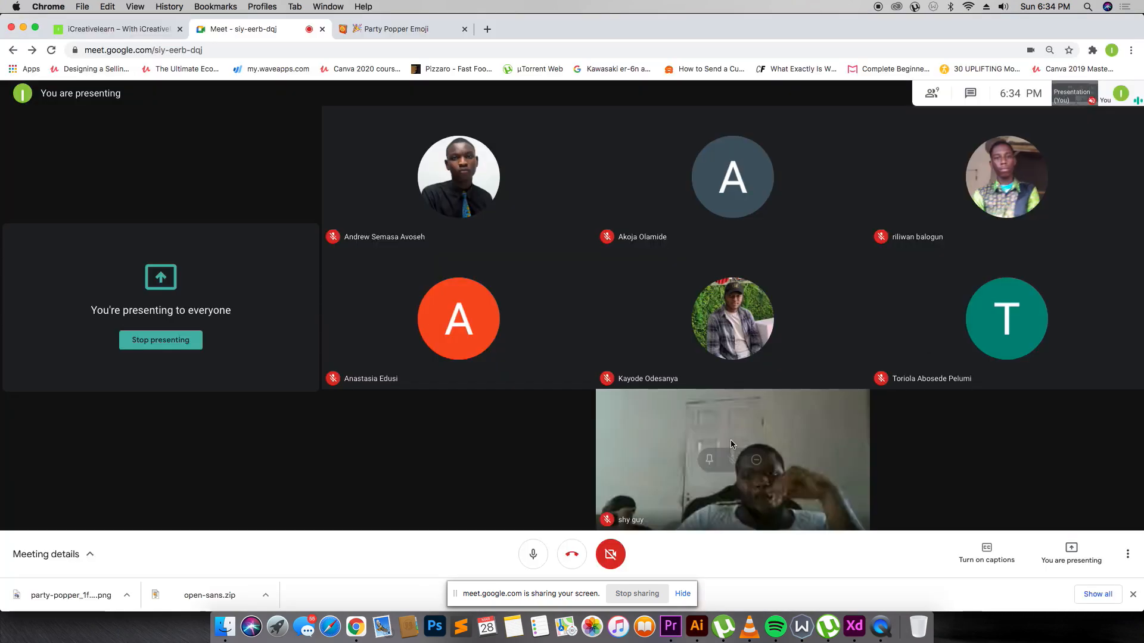
pyautogui.press('super+Tab')
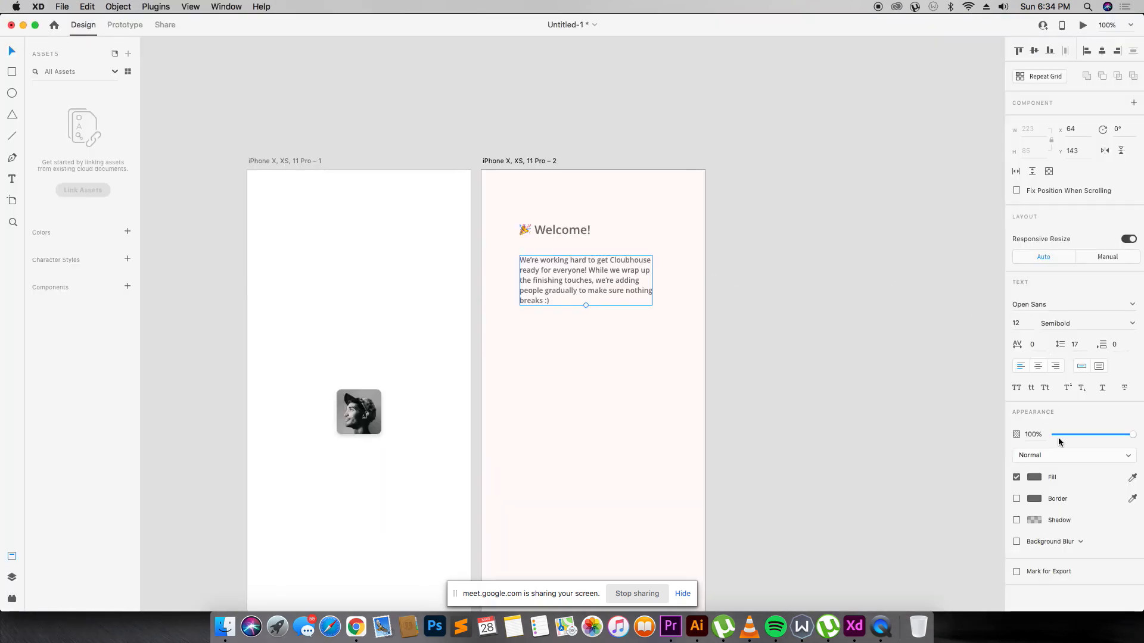
# Set the welcome paragraph to 29 line spacing and #2C2C2C text, then duplicate it below.
pyautogui.click(1087, 343)
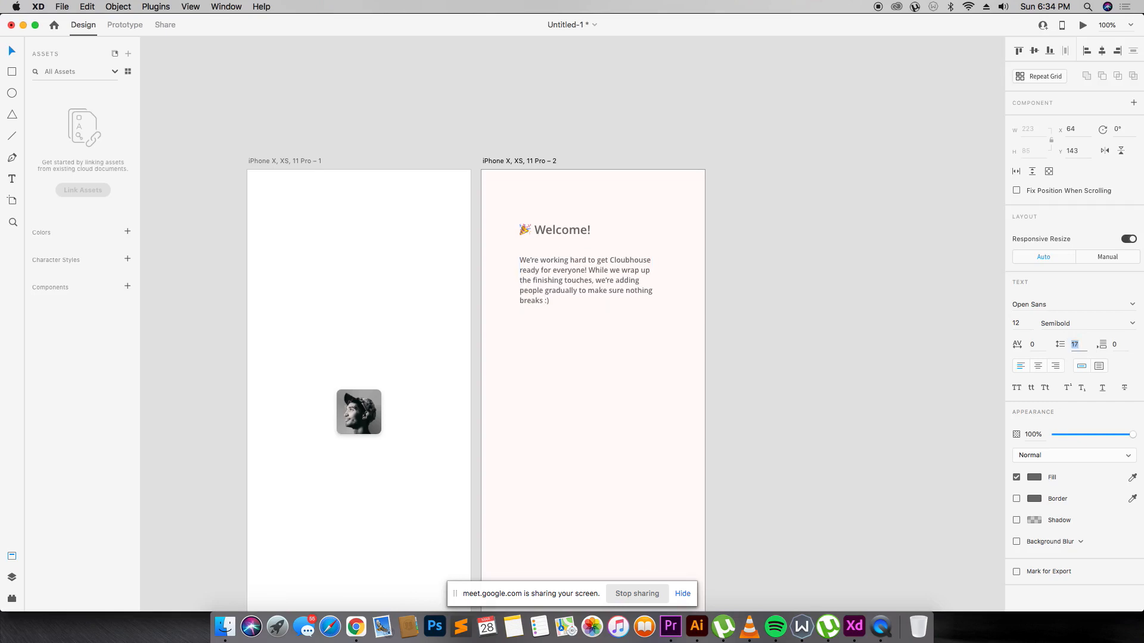
pyautogui.press('Up')
pyautogui.press('Up')
pyautogui.press('Up')
pyautogui.press('Up')
pyautogui.press('Up')
pyautogui.press('Up')
pyautogui.press('Up')
pyautogui.press('Up')
pyautogui.press('Up')
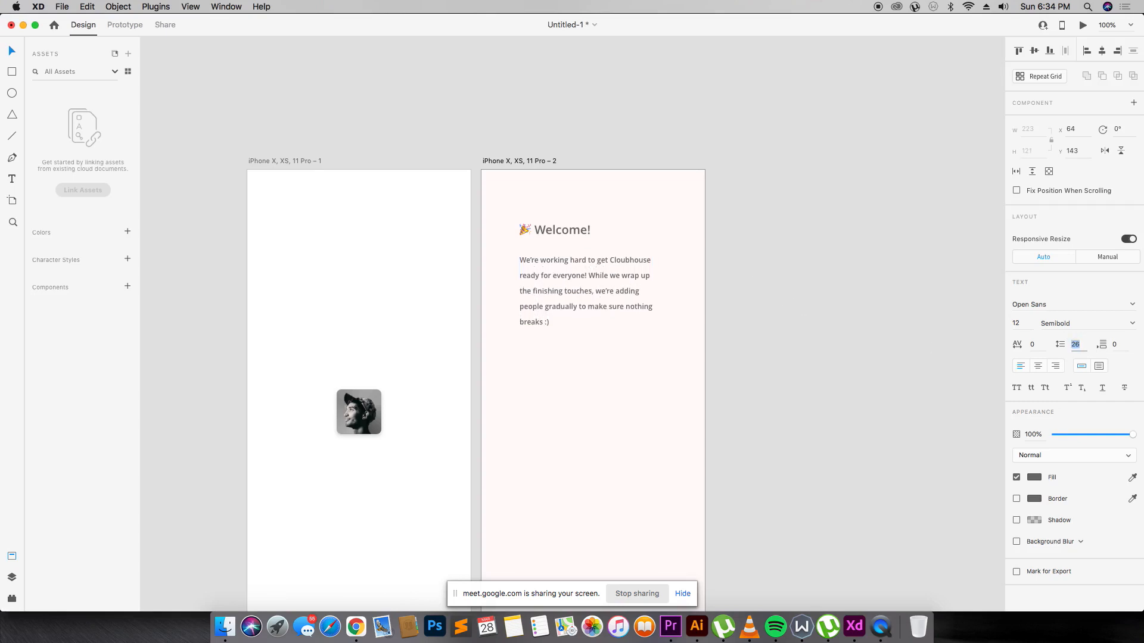
pyautogui.press('Up')
pyautogui.press('Up')
pyautogui.press('Up')
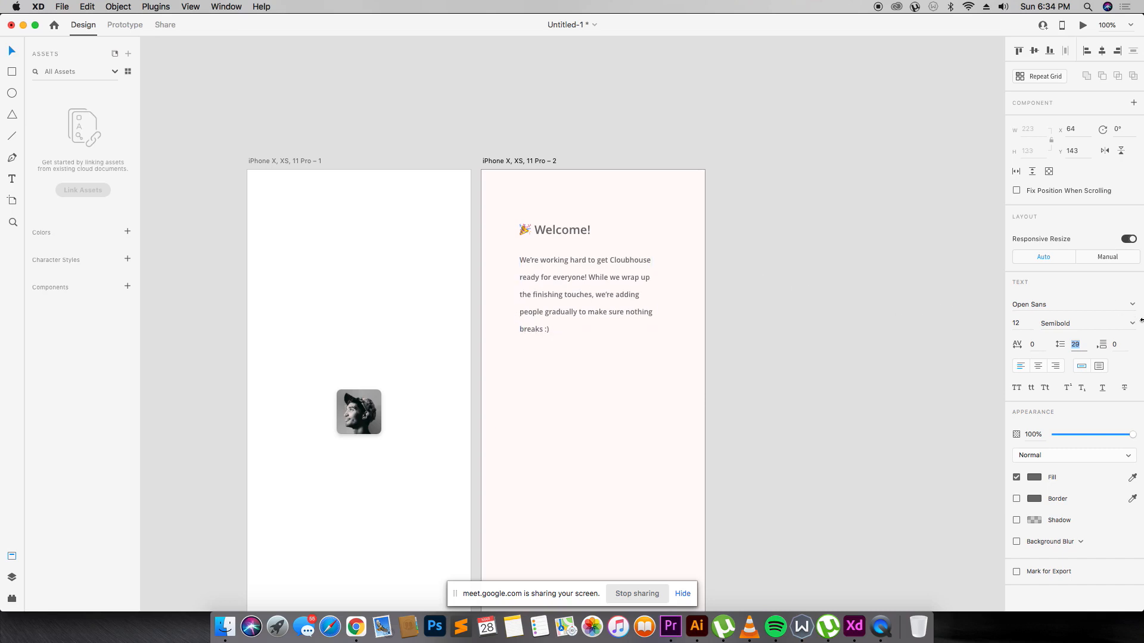
pyautogui.click(1034, 477)
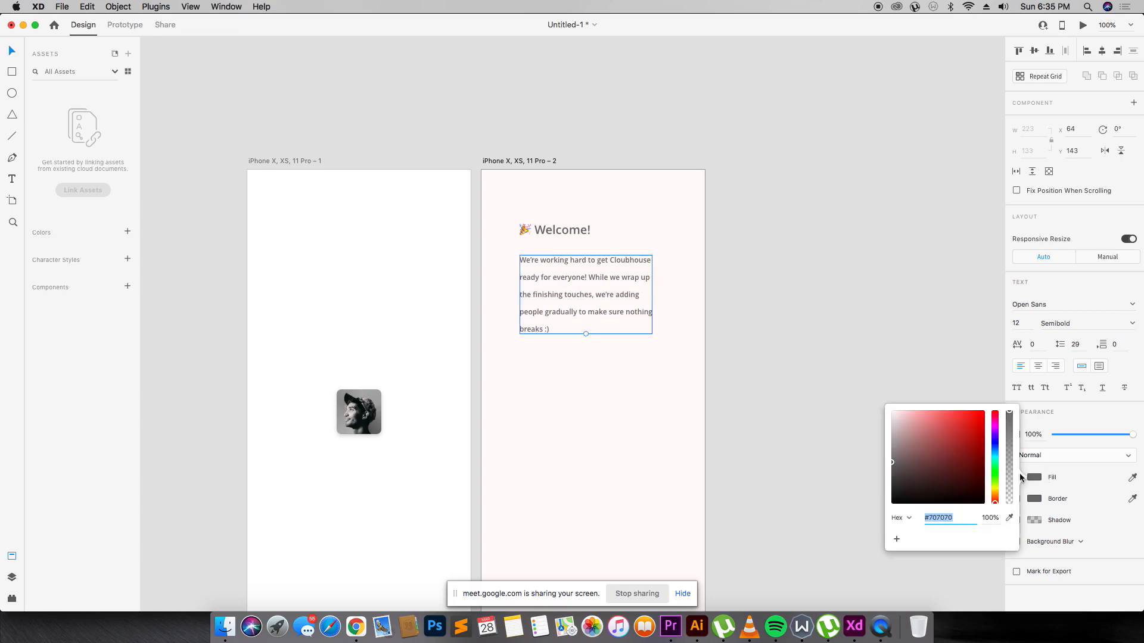
pyautogui.moveTo(897, 485)
pyautogui.mouseDown()
pyautogui.moveTo(881, 506)
pyautogui.moveTo(877, 490)
pyautogui.mouseUp()
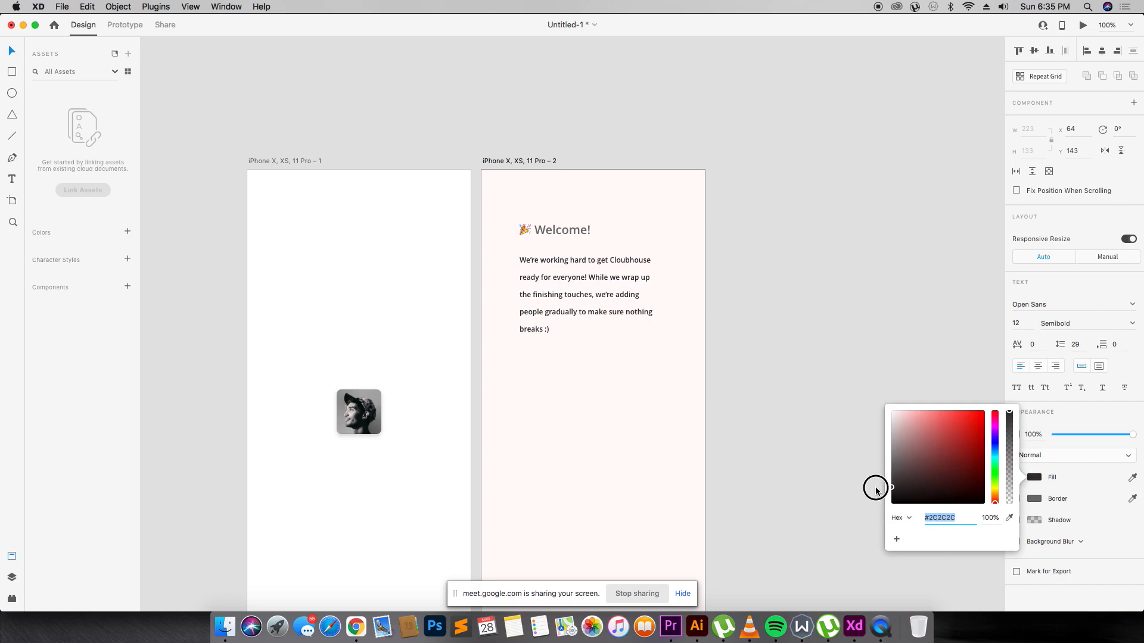
pyautogui.click(715, 398)
pyautogui.click(567, 307)
pyautogui.moveTo(567, 306); pyautogui.dragTo(566, 405)
# Rewrite the copied paragraph as 'Anyone can join with an invite from an existing user… who can let you in.'.
pyautogui.doubleClick(566, 405)
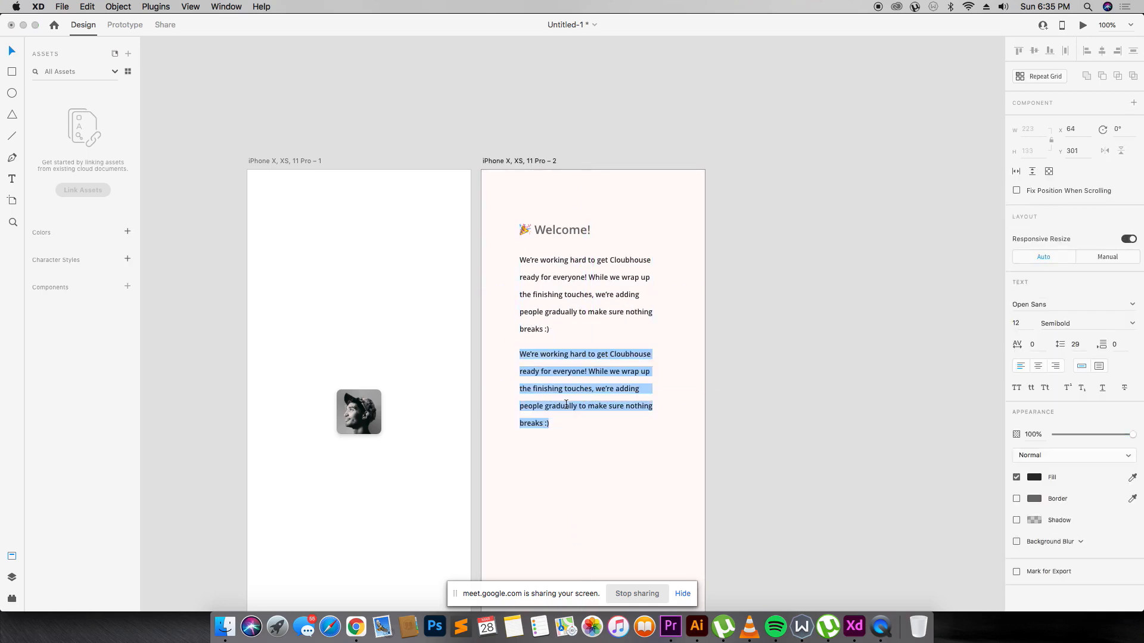
pyautogui.write('Anyone')
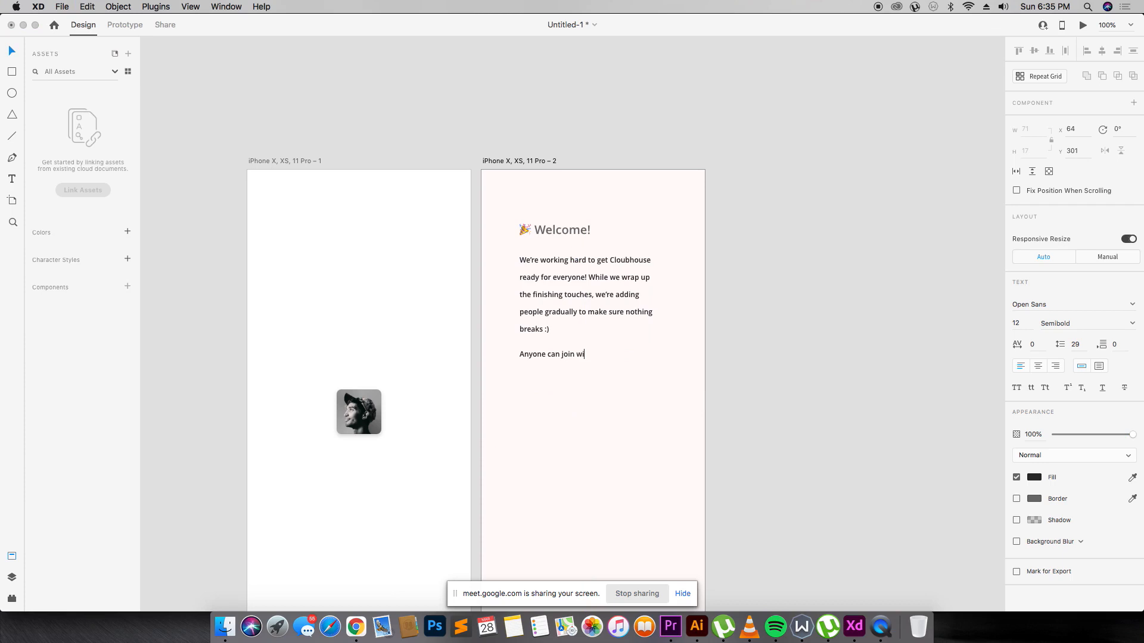
pyautogui.write('can join with an invite from an existing')
pyautogui.press('BackSpace')
pyautogui.press('BackSpace')
pyautogui.write('ting')
pyautogui.press('BackSpace')
pyautogui.press('BackSpace')
pyautogui.press('BackSpace')
pyautogui.press('BackSpace')
pyautogui.write('g us')
pyautogui.press('BackSpace')
pyautogui.press('BackSpace')
pyautogui.write('ting user ----')
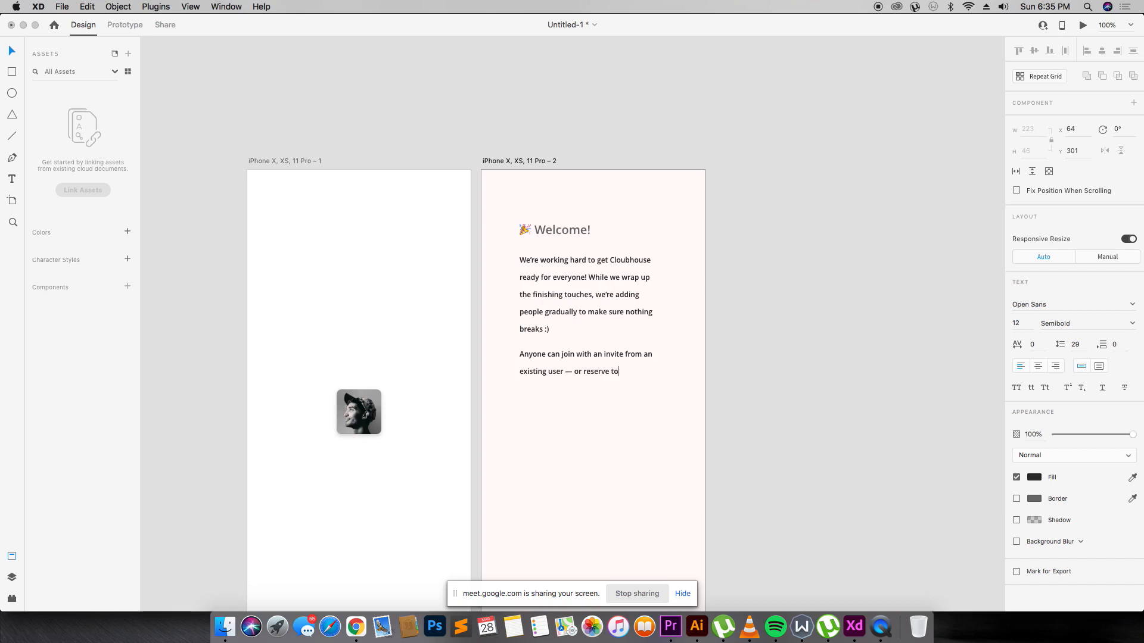
pyautogui.write('ur Username a')
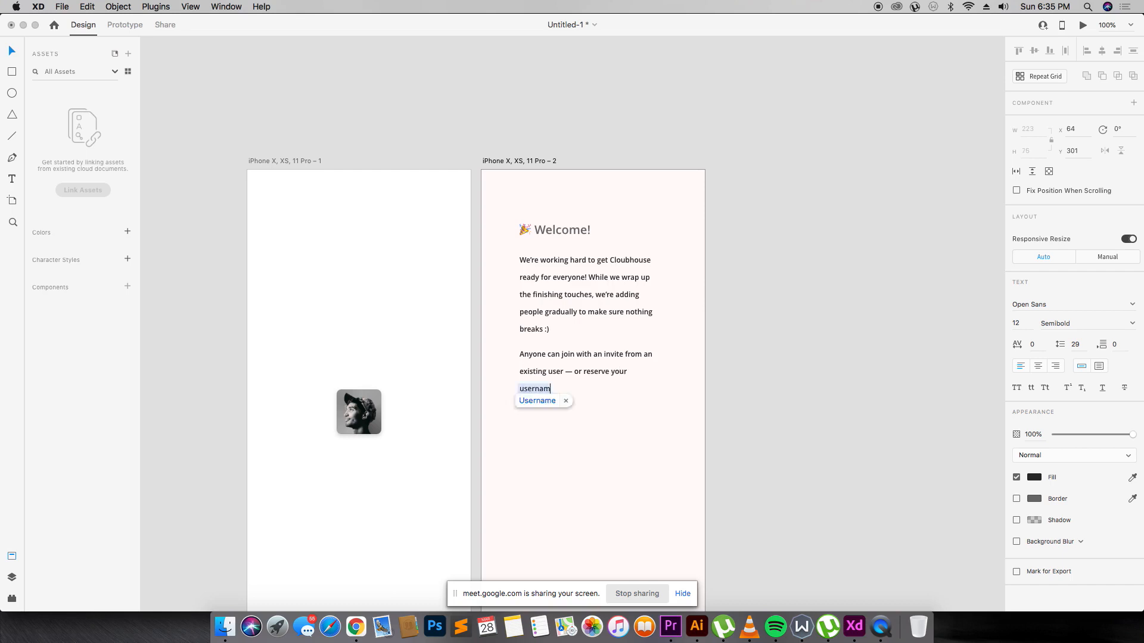
pyautogui.press('BackSpace')
pyautogui.press('BackSpace')
pyautogui.press('BackSpace')
pyautogui.press('BackSpace')
pyautogui.press('BackSpace')
pyautogui.press('BackSpace')
pyautogui.press('BackSpace')
pyautogui.press('BackSpace')
pyautogui.press('BackSpace')
pyautogui.press('BackSpace')
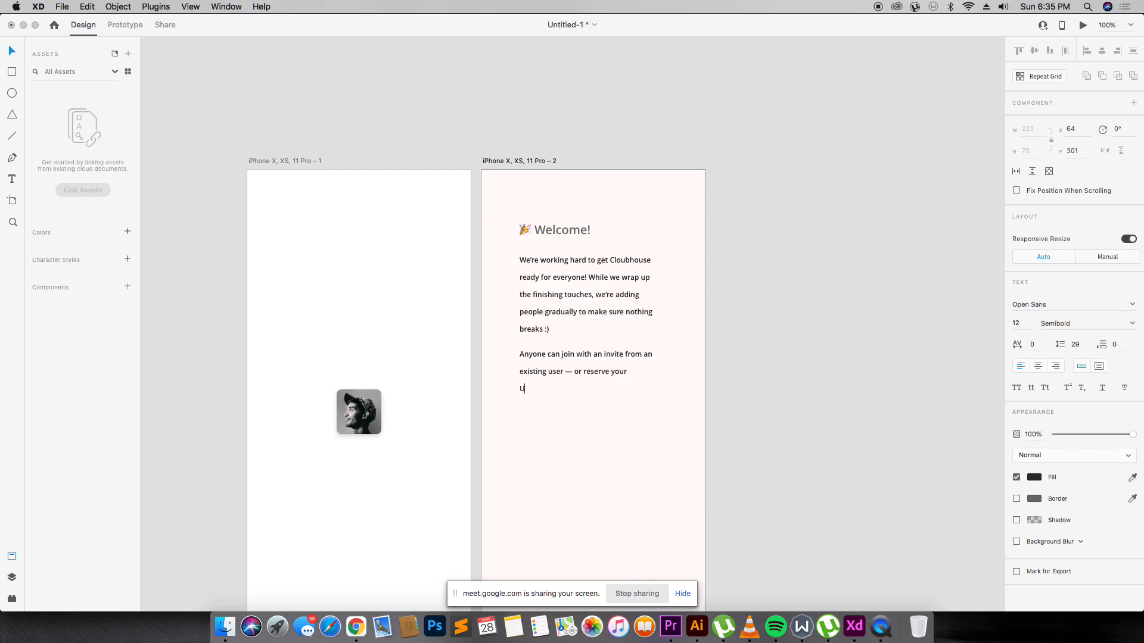
pyautogui.write('username and we’ll text you')
pyautogui.write('if you have a ')
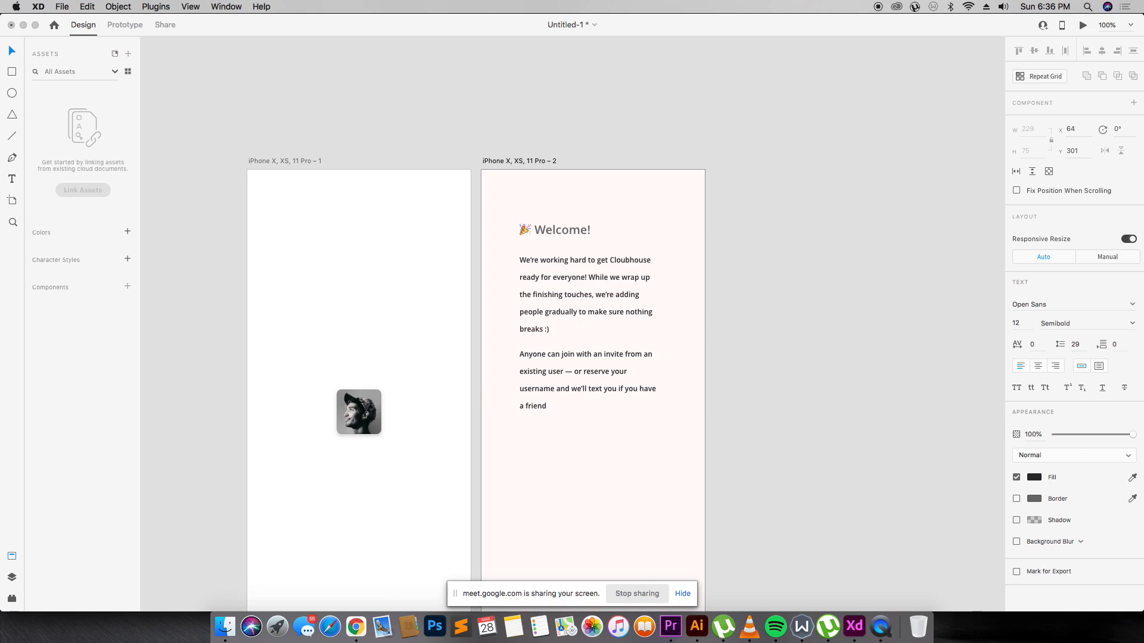
pyautogui.write('friend on the app who can let you in.')
pyautogui.press('Escape')
pyautogui.scroll(-2, 596, 334)
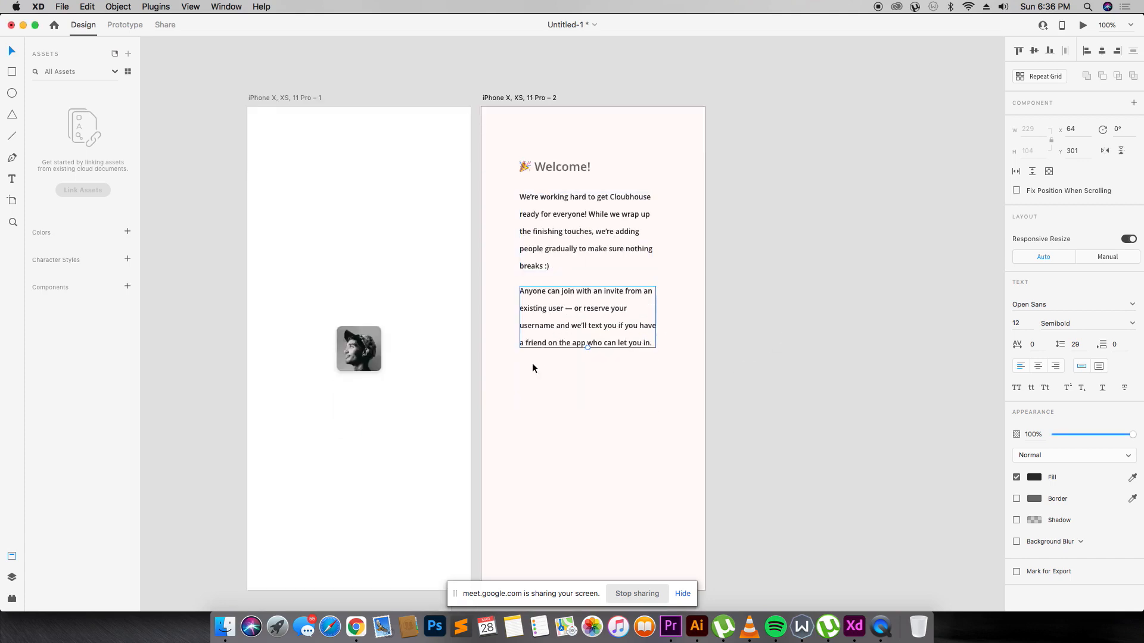
# Draw a 229×50 rectangle below the paragraph with corner radius 20 and blue #535AFF fill.
pyautogui.press('r')
pyautogui.moveTo(522, 384); pyautogui.dragTo(656, 411)
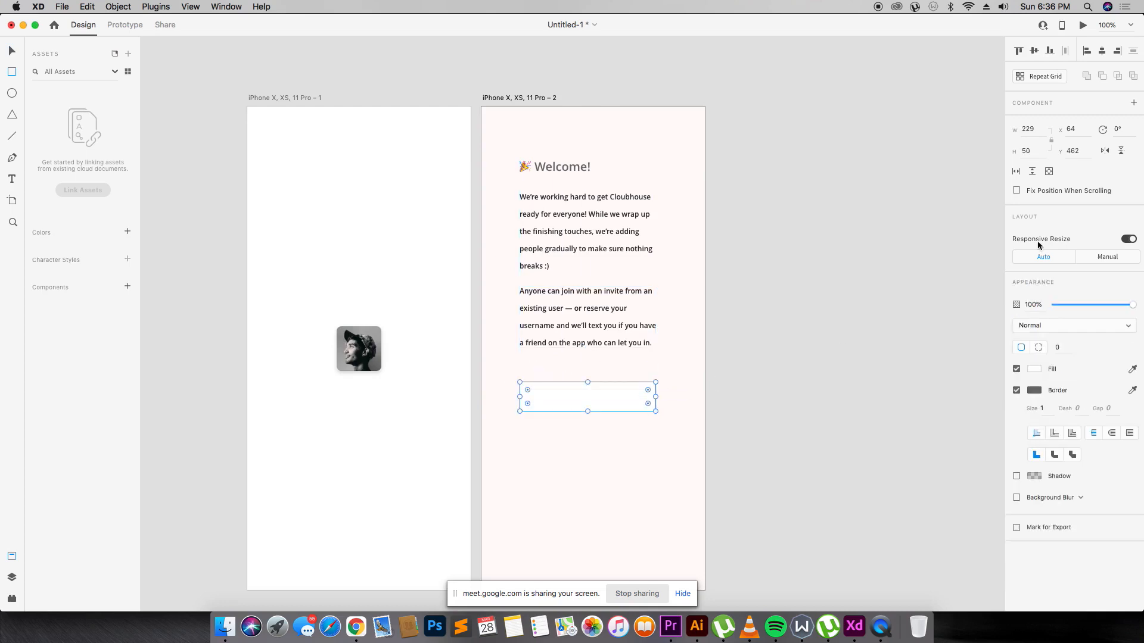
pyautogui.click(1064, 349)
pyautogui.write('20')
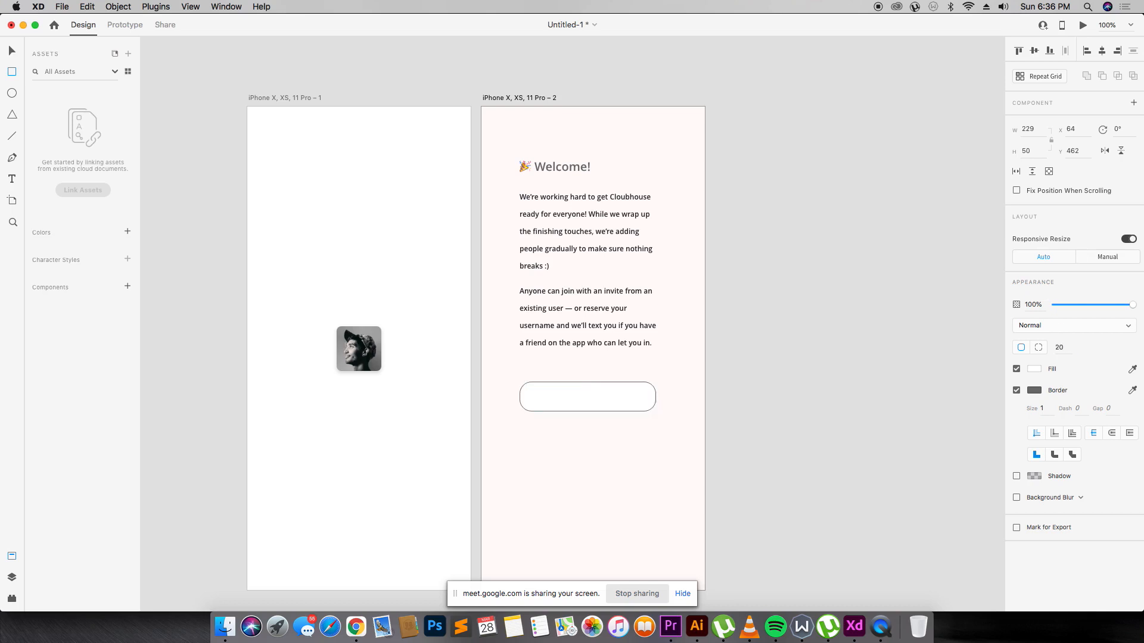
pyautogui.press('Return')
pyautogui.click(1035, 369)
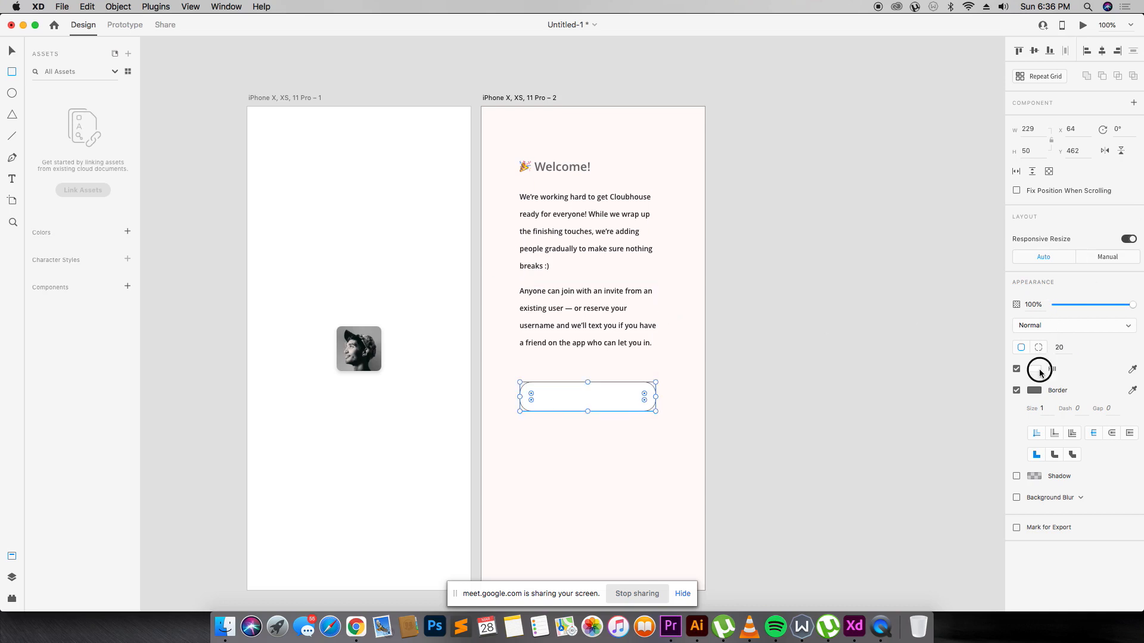
pyautogui.moveTo(995, 367); pyautogui.dragTo(941, 312)
pyautogui.moveTo(996, 345); pyautogui.dragTo(953, 308)
pyautogui.press('super+Tab')
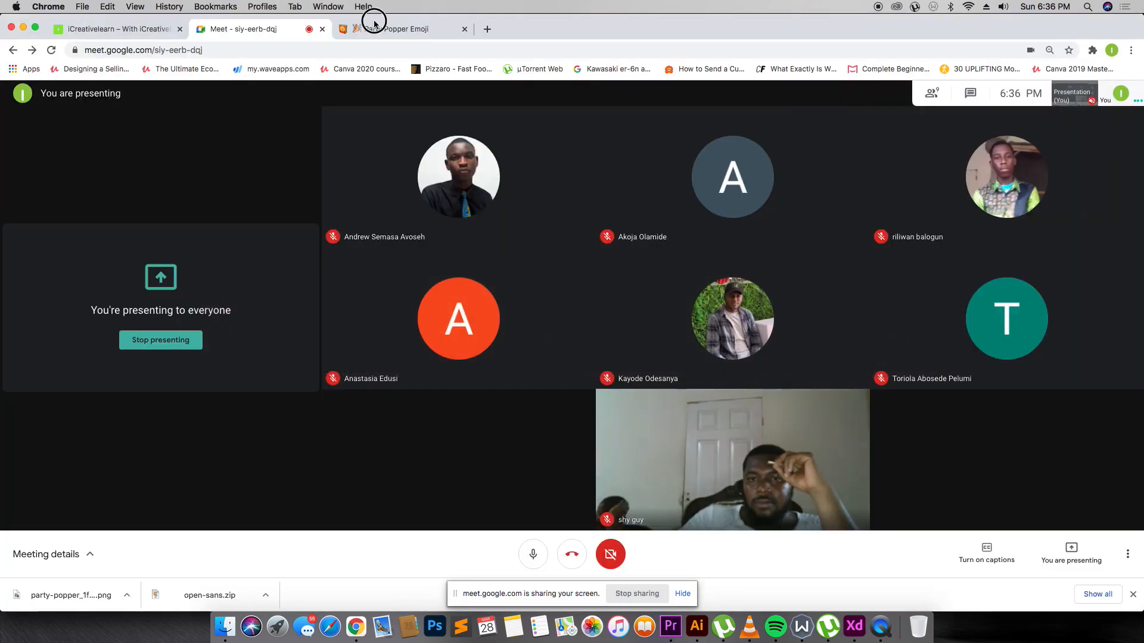
# In a new Chrome tab, search Google Images for 'clubhouse logo'.
pyautogui.click(424, 31)
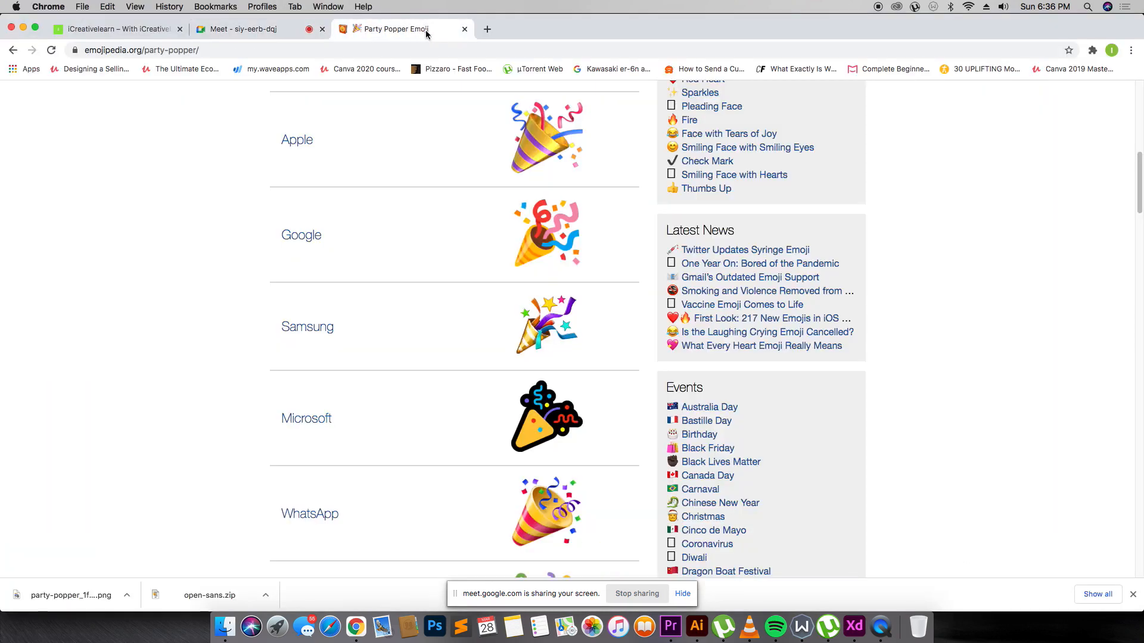
pyautogui.click(487, 28)
pyautogui.write('clubhouse')
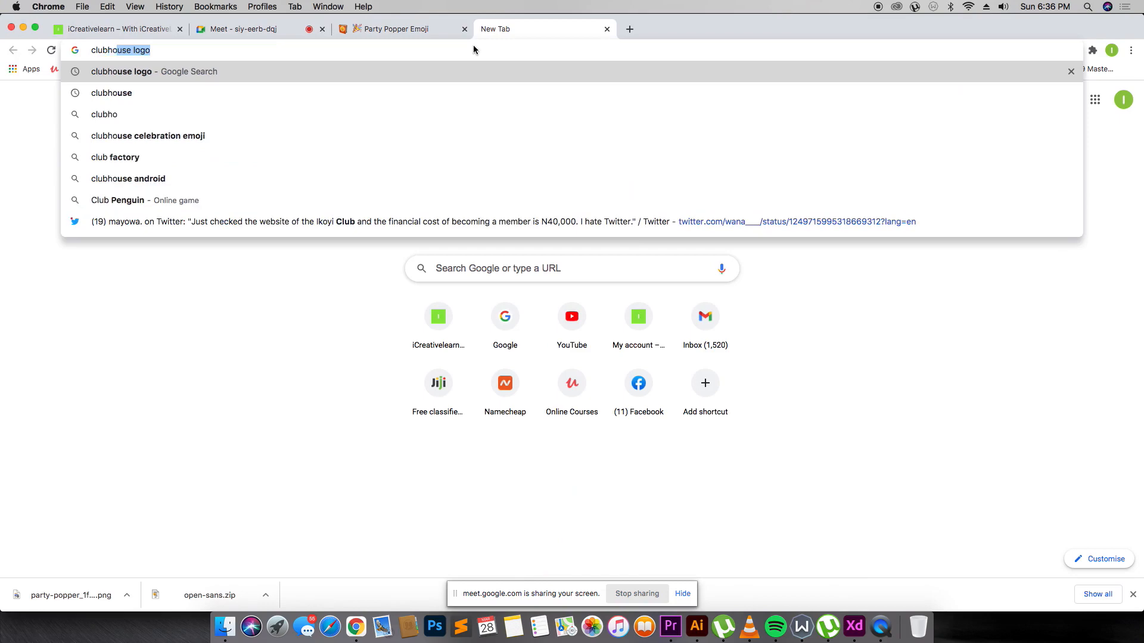
pyautogui.press('Return')
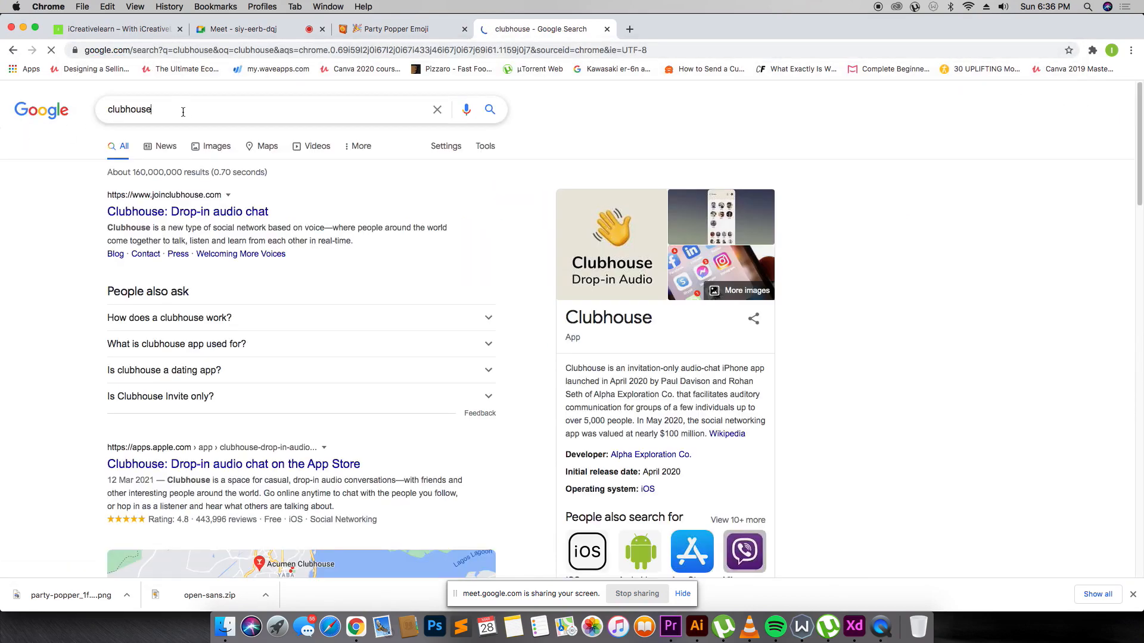
pyautogui.click(184, 110)
pyautogui.write('logo')
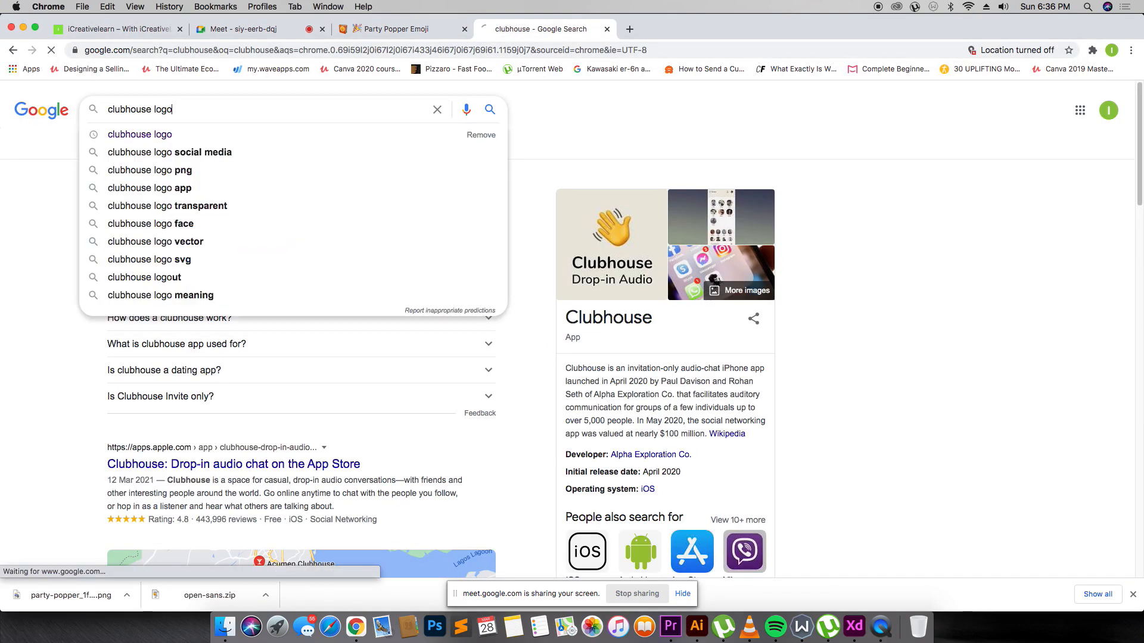
pyautogui.press('Return')
pyautogui.click(168, 149)
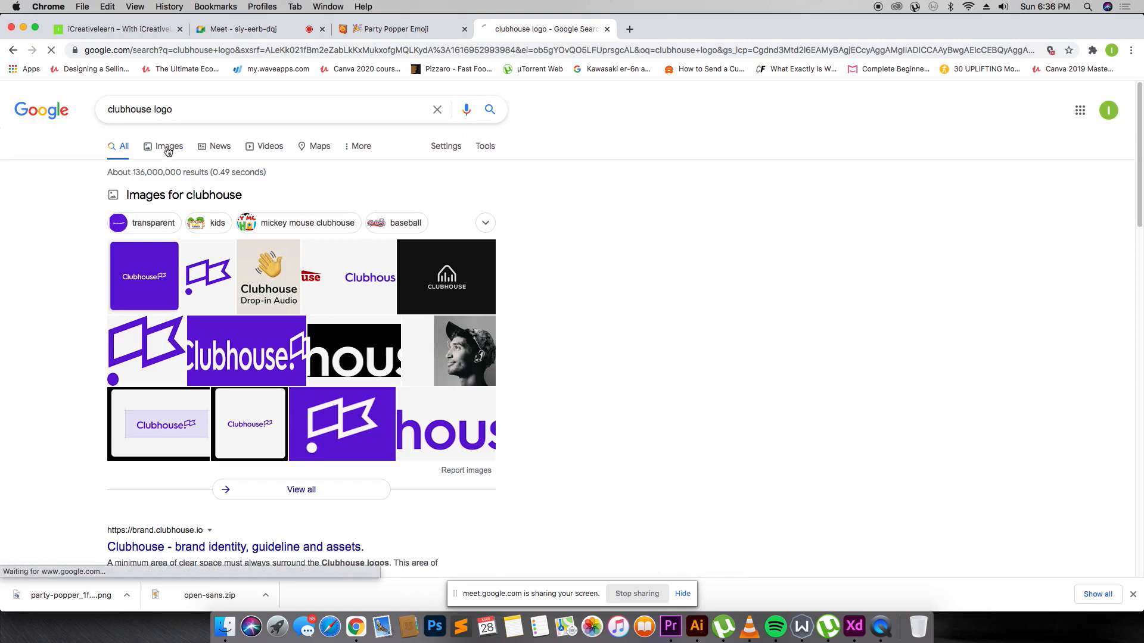
pyautogui.scroll(-10, 268, 182)
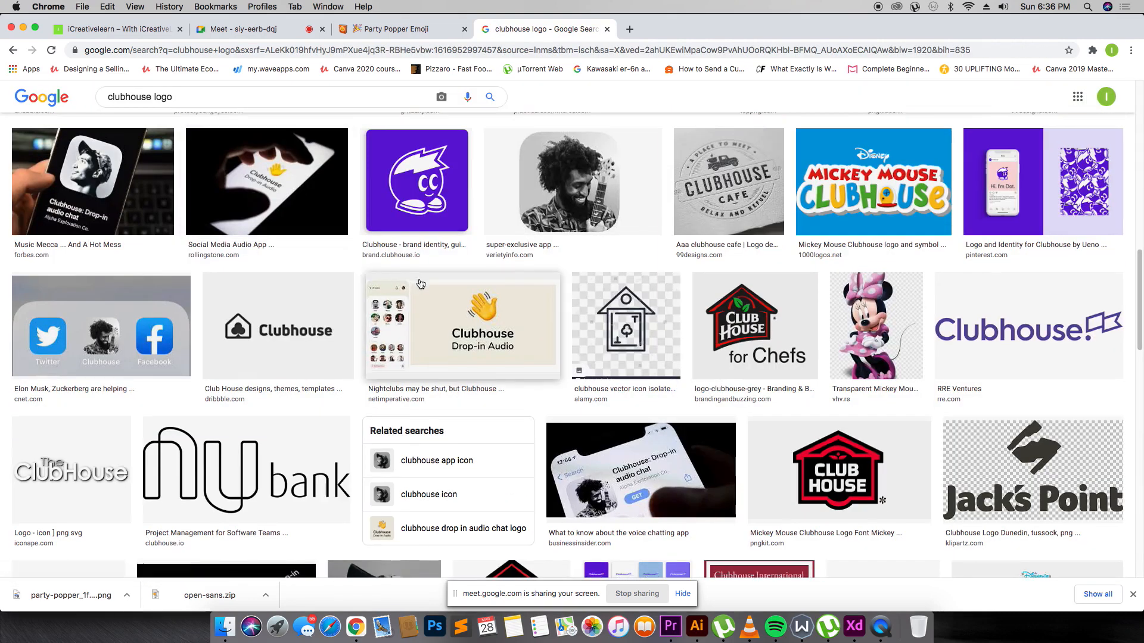
pyautogui.scroll(-7, 322, 230)
pyautogui.scroll(15, 175, 204)
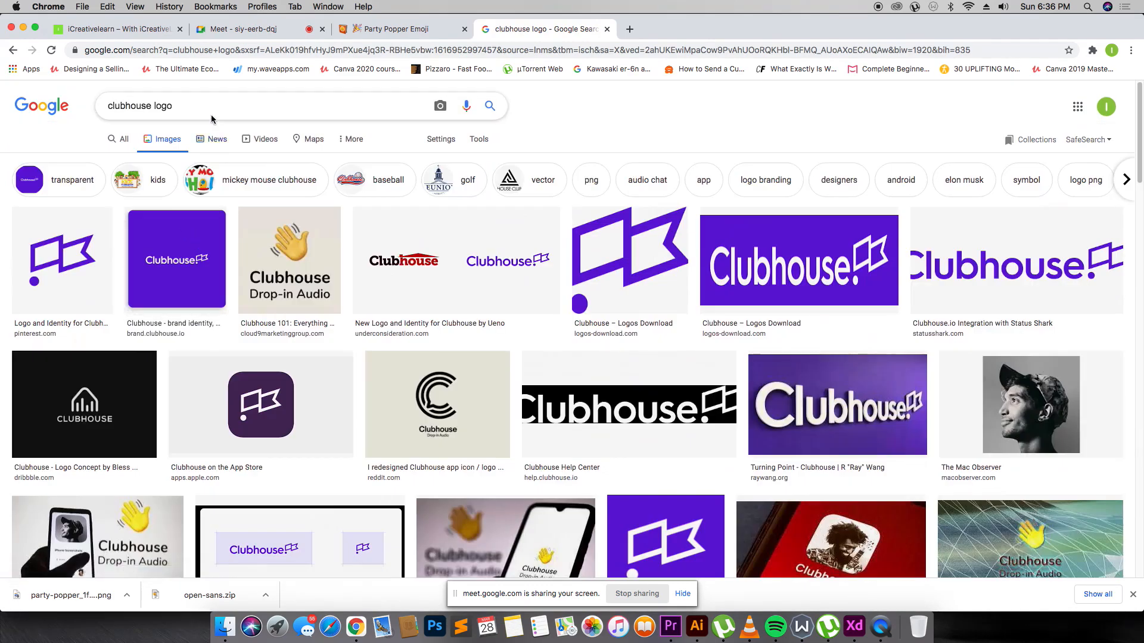
# Search images for just 'clubhouse', preview the CNN app screenshot, and return to Adobe XD.
pyautogui.doubleClick(167, 106)
pyautogui.press('BackSpace')
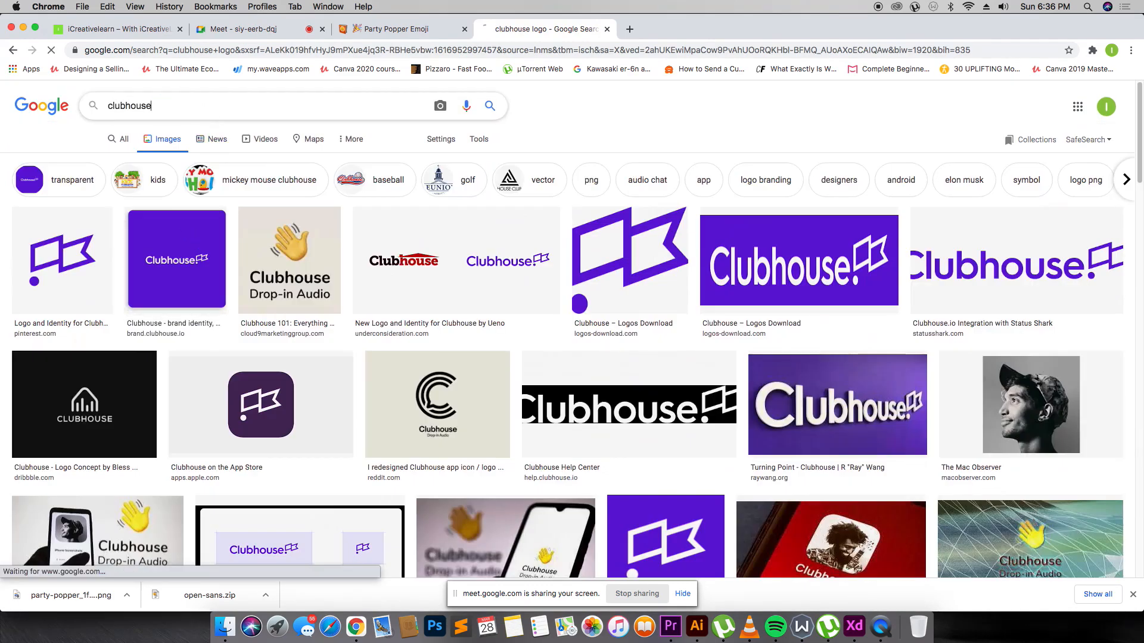
pyautogui.press('Return')
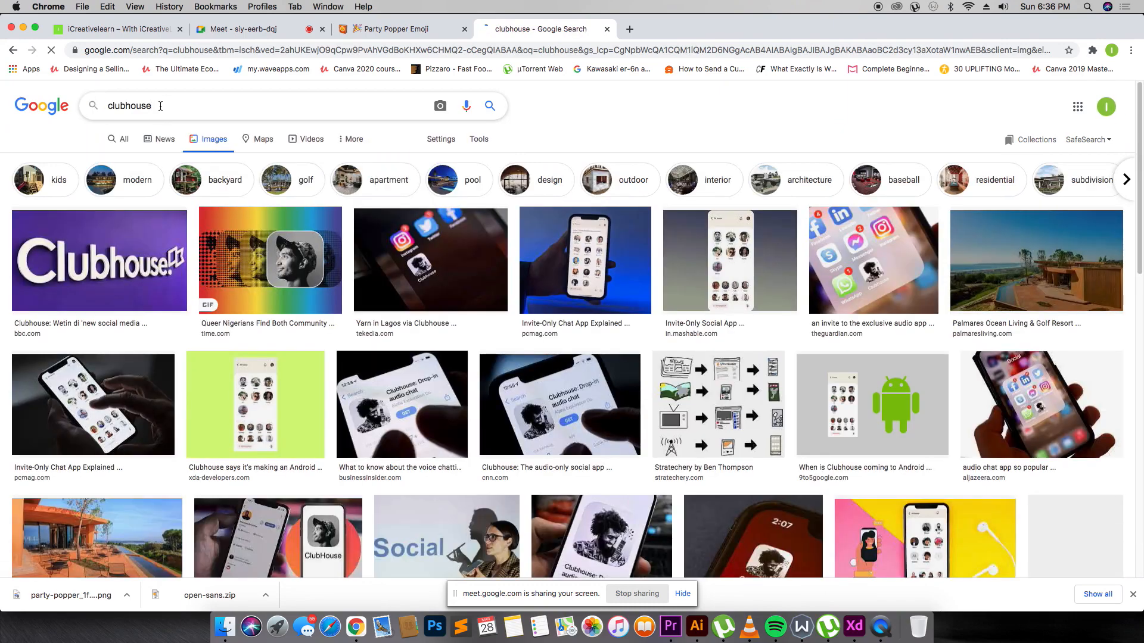
pyautogui.scroll(-5, 523, 417)
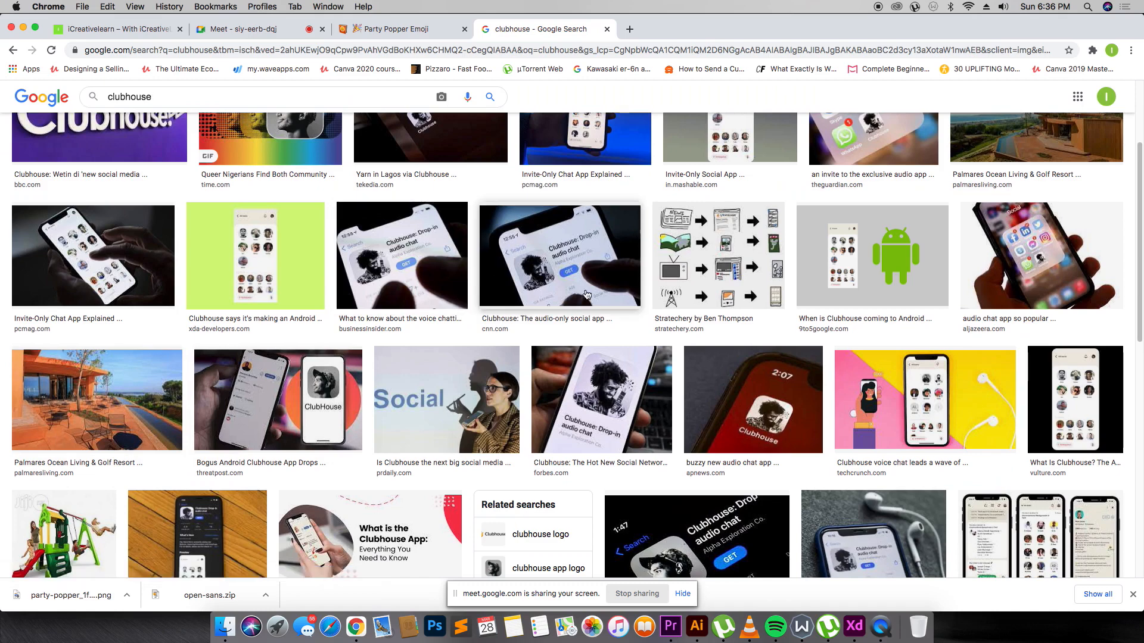
pyautogui.click(718, 509)
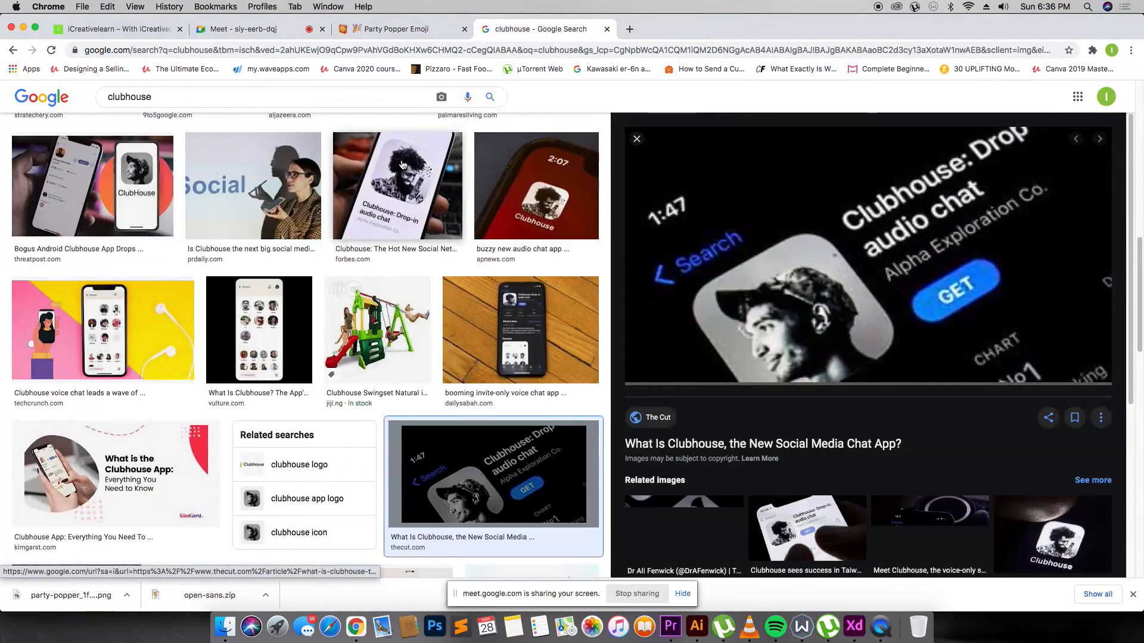
pyautogui.scroll(5, 447, 199)
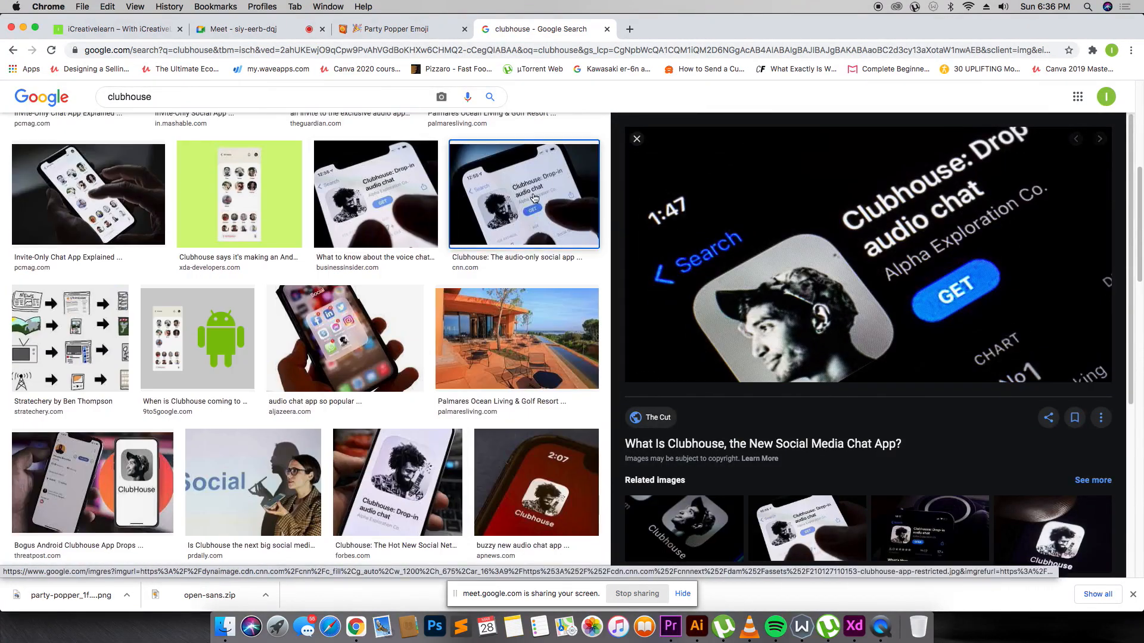
pyautogui.click(471, 199)
pyautogui.scroll(-6, 701, 249)
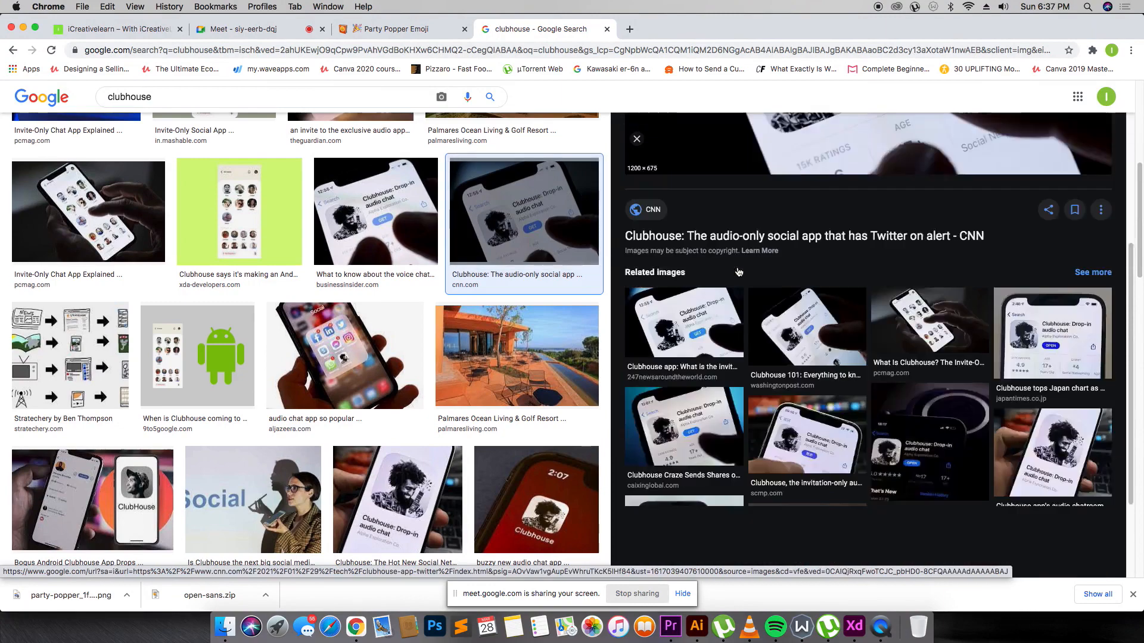
pyautogui.scroll(5, 525, 200)
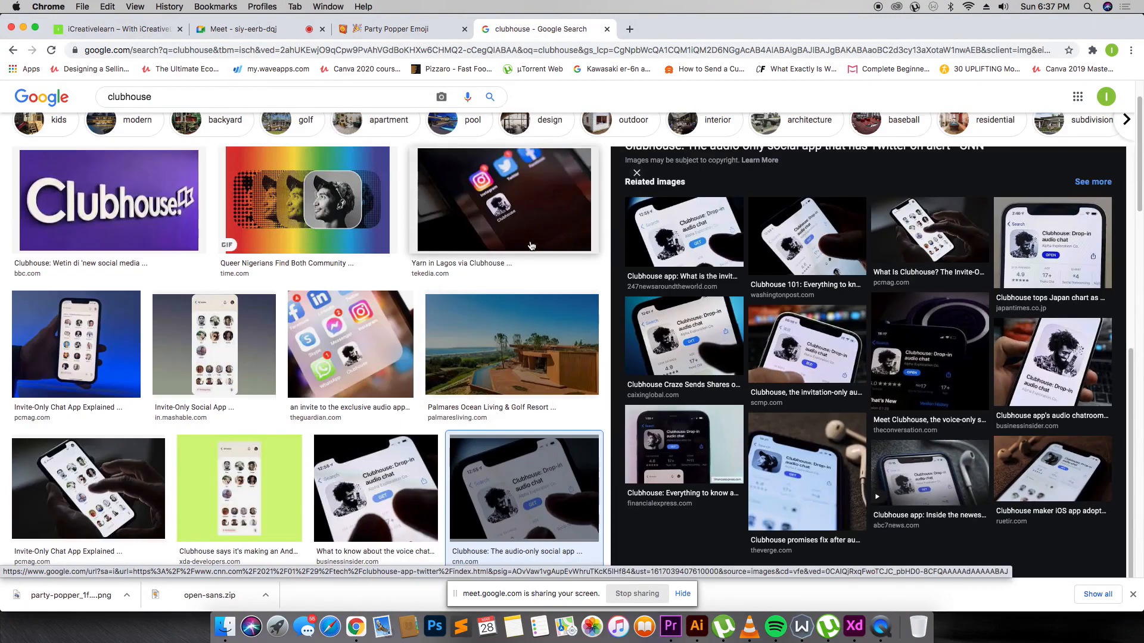
pyautogui.scroll(5, 1001, 251)
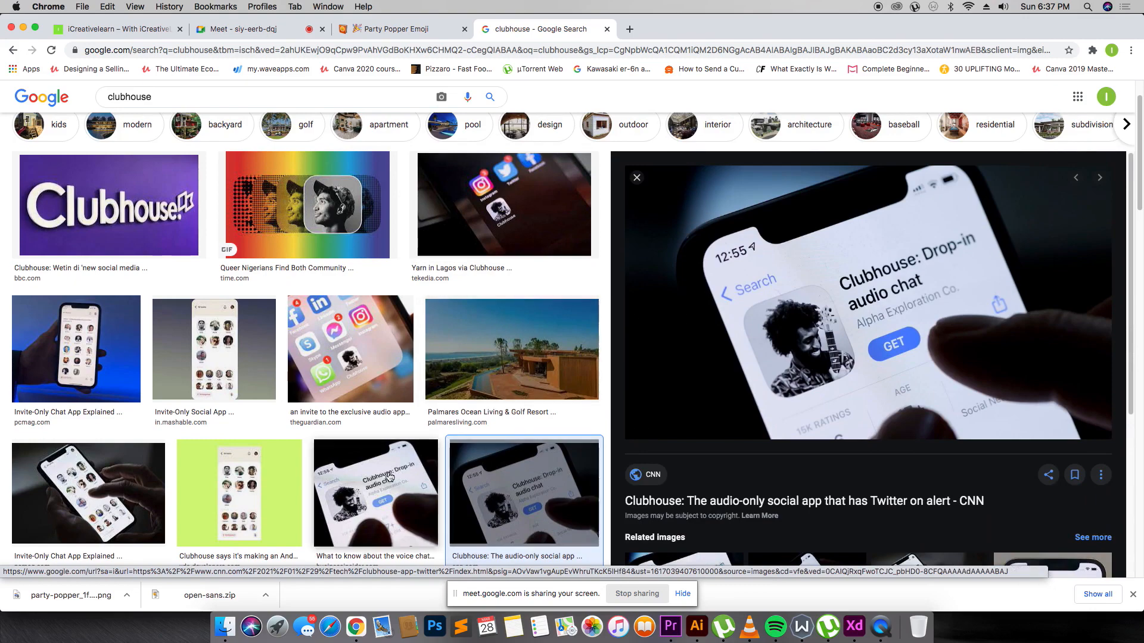
pyautogui.click(372, 479)
pyautogui.click(453, 475)
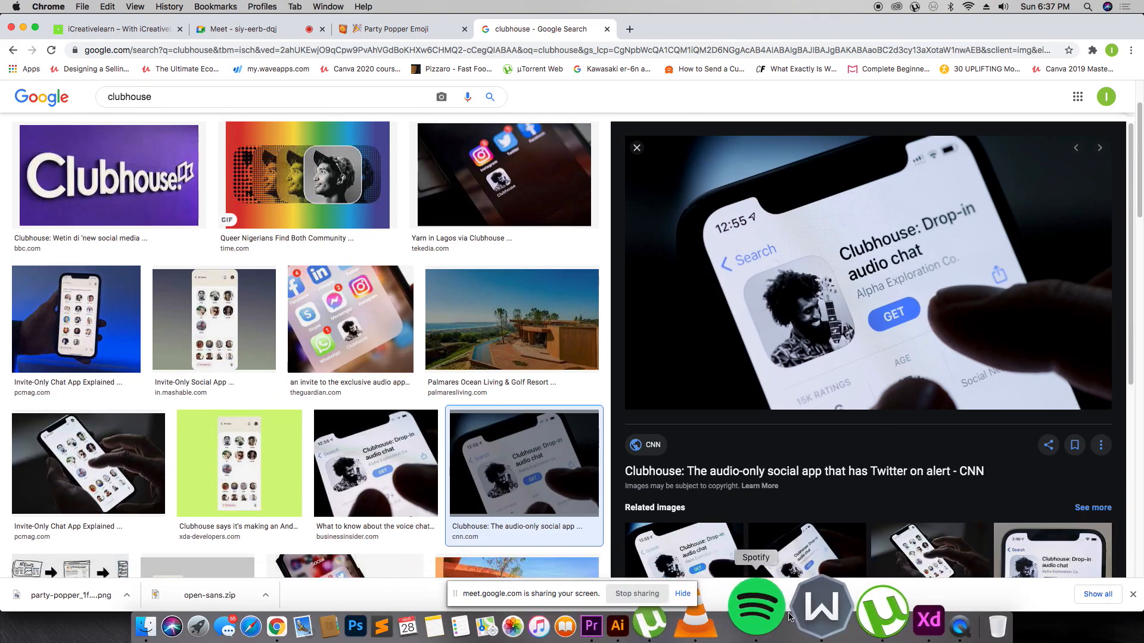
pyautogui.click(852, 617)
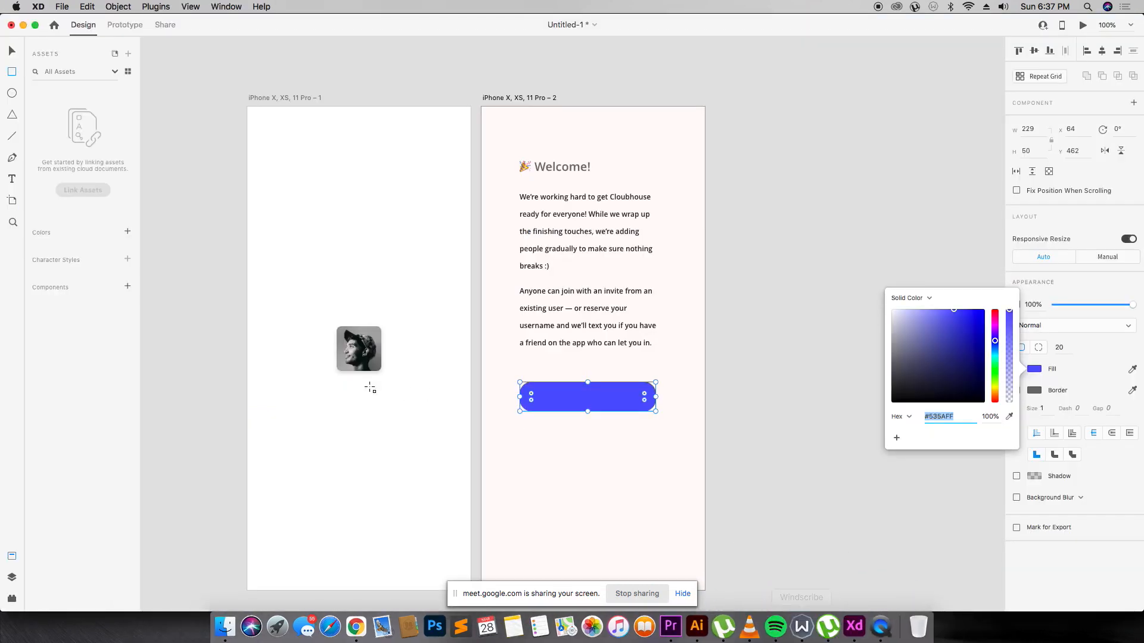
# Place the Clubhouse GET-button screenshot on the canvas beside the artboards.
pyautogui.click(224, 626)
pyautogui.hscroll(-2, 260, 228)
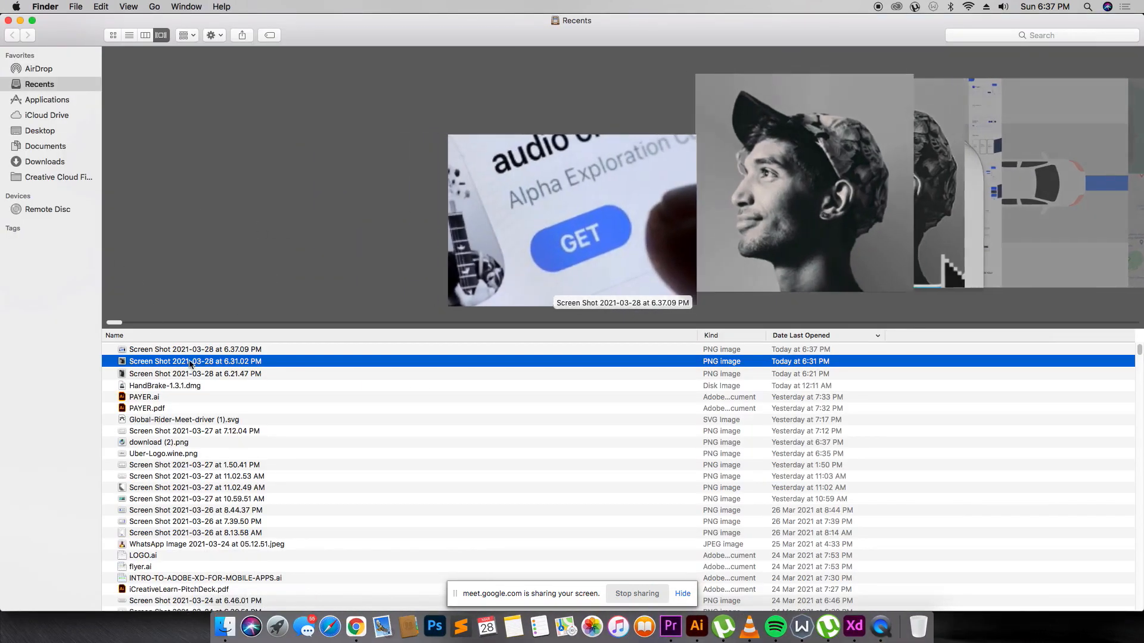
pyautogui.moveTo(207, 350); pyautogui.dragTo(312, 283)
pyautogui.press('super+Tab')
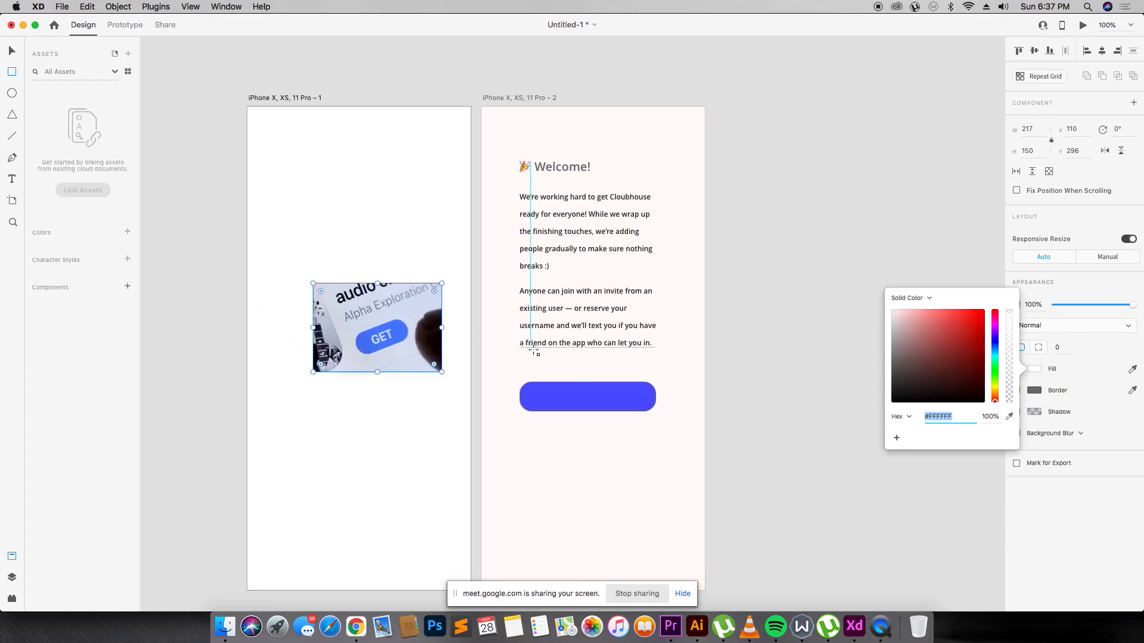
pyautogui.click(12, 50)
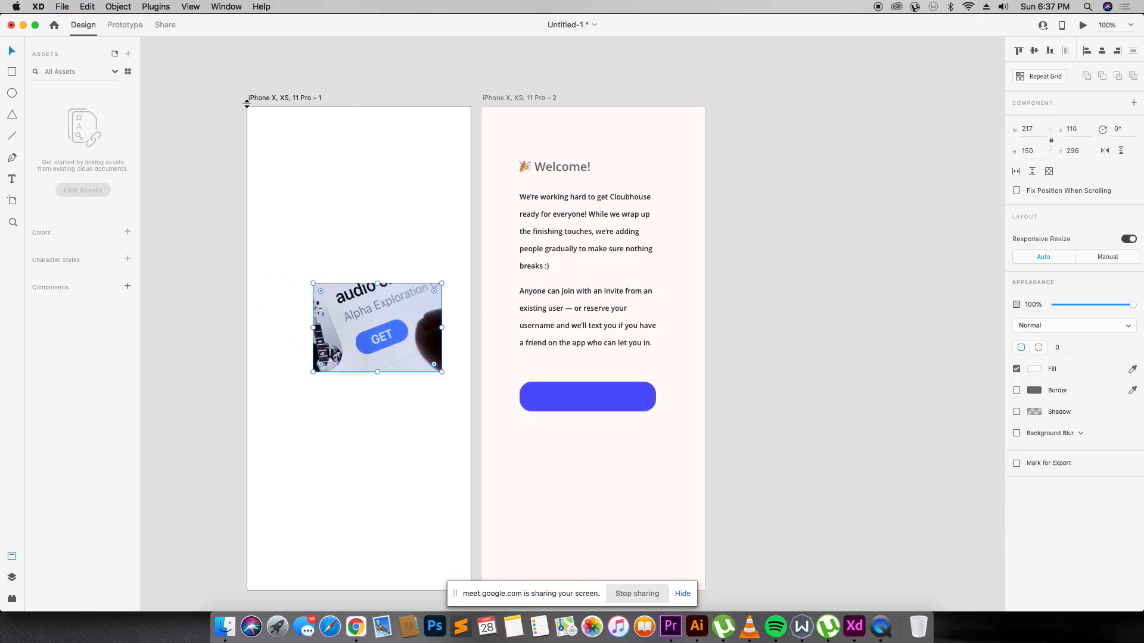
pyautogui.press('super+z')
pyautogui.press('super+Tab')
pyautogui.moveTo(260, 350); pyautogui.dragTo(833, 319)
pyautogui.press('super+Tab')
# Give the button the GET button's lighter blue fill, no border and a drop shadow.
pyautogui.click(646, 398)
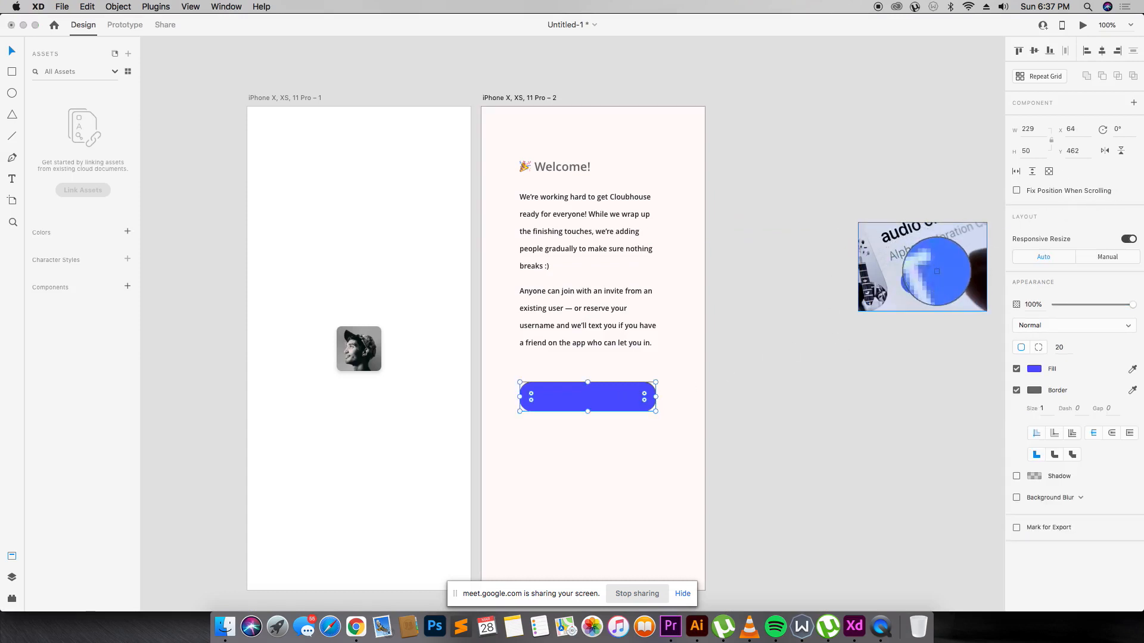
pyautogui.click(925, 270)
pyautogui.click(1016, 391)
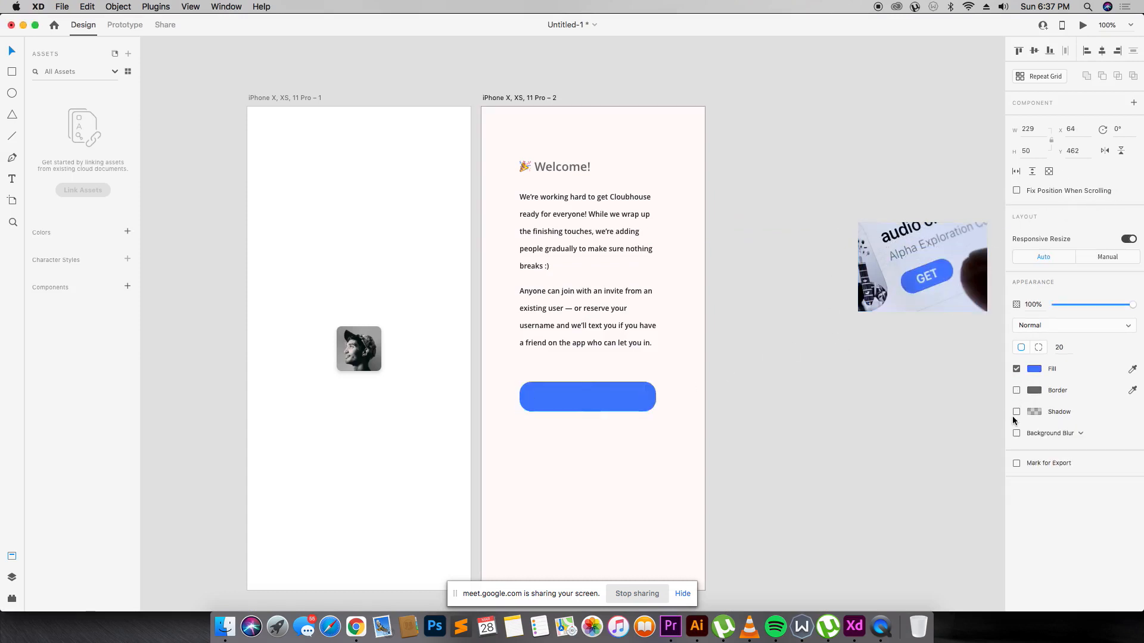
pyautogui.click(1017, 411)
pyautogui.click(862, 298)
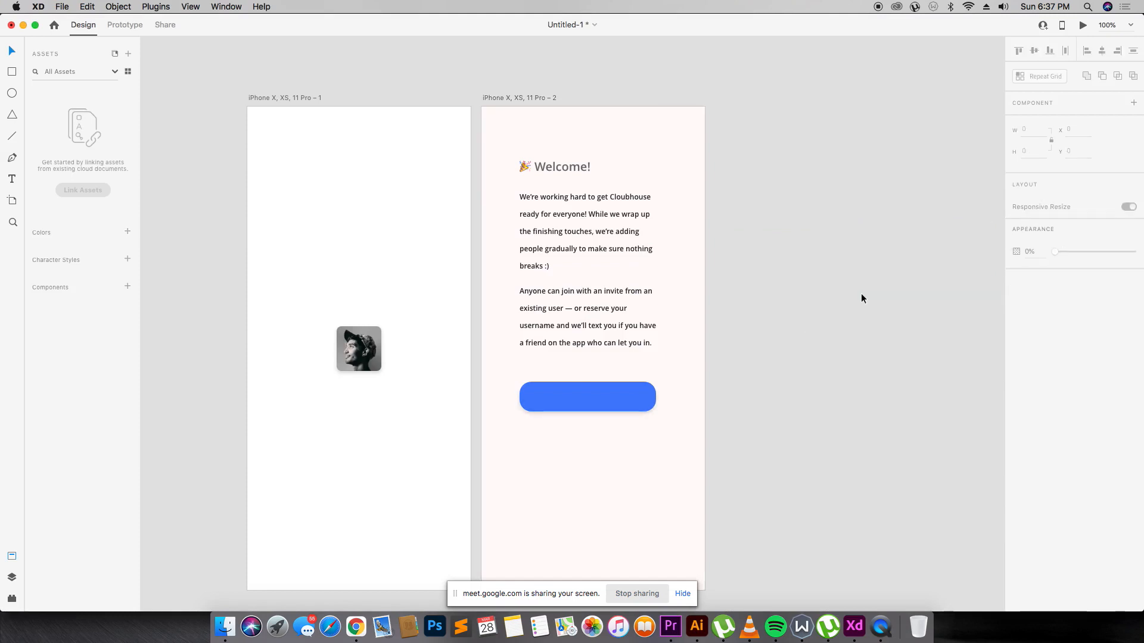
pyautogui.click(572, 352)
# Copy the Welcome! heading onto the blue button and retype it as 'Get your username'.
pyautogui.click(575, 172)
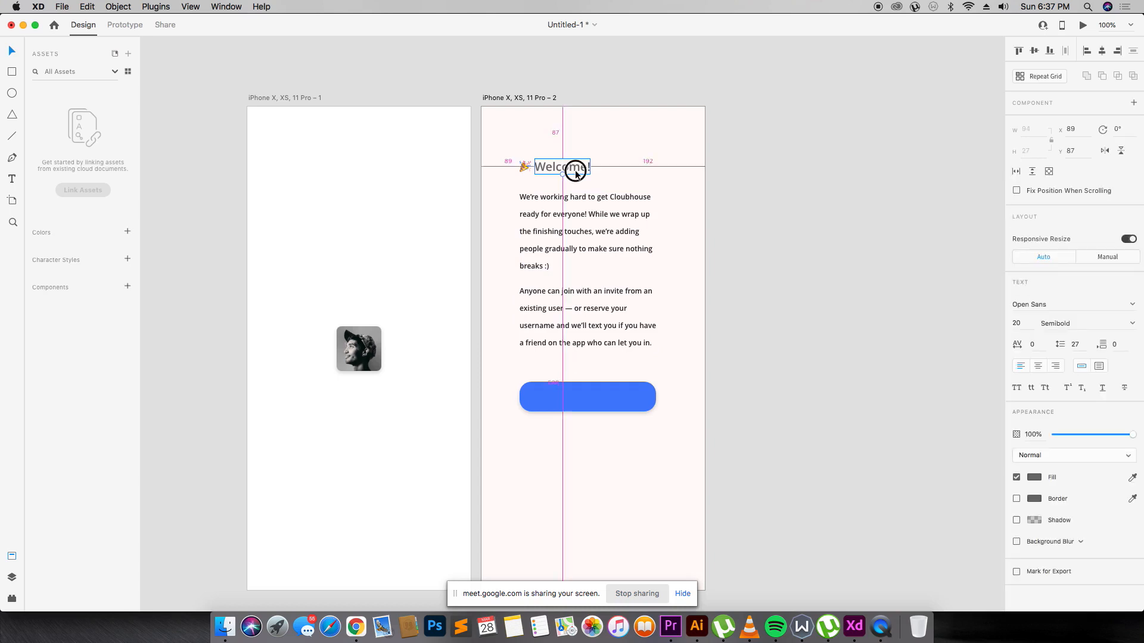
pyautogui.moveTo(575, 171); pyautogui.dragTo(598, 403)
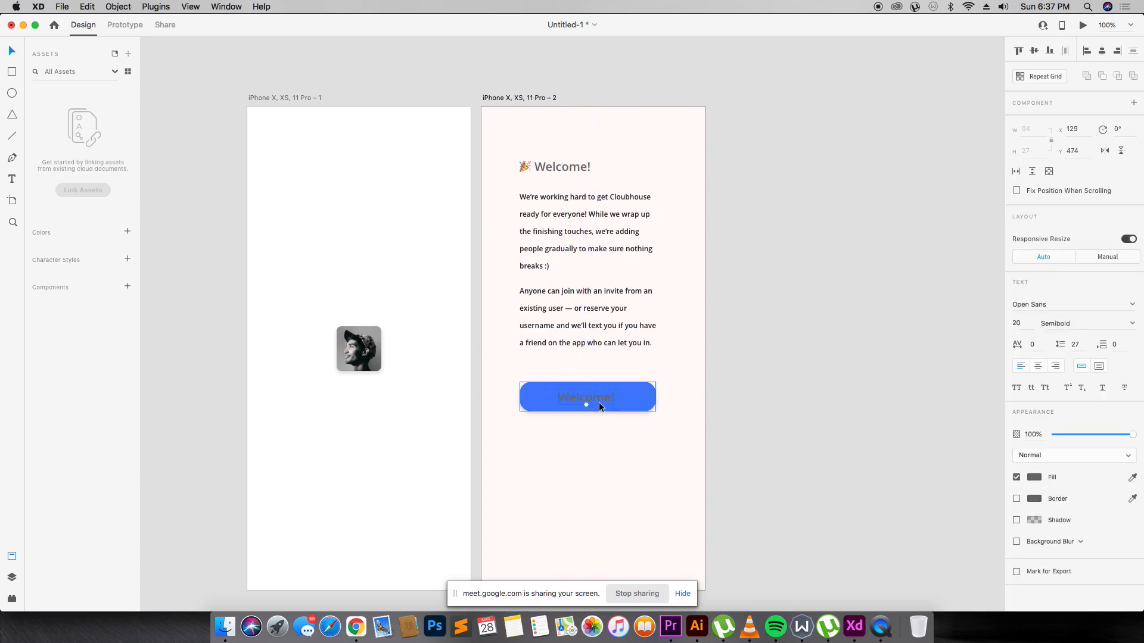
pyautogui.doubleClick(600, 407)
pyautogui.press('super+a')
pyautogui.write('Get')
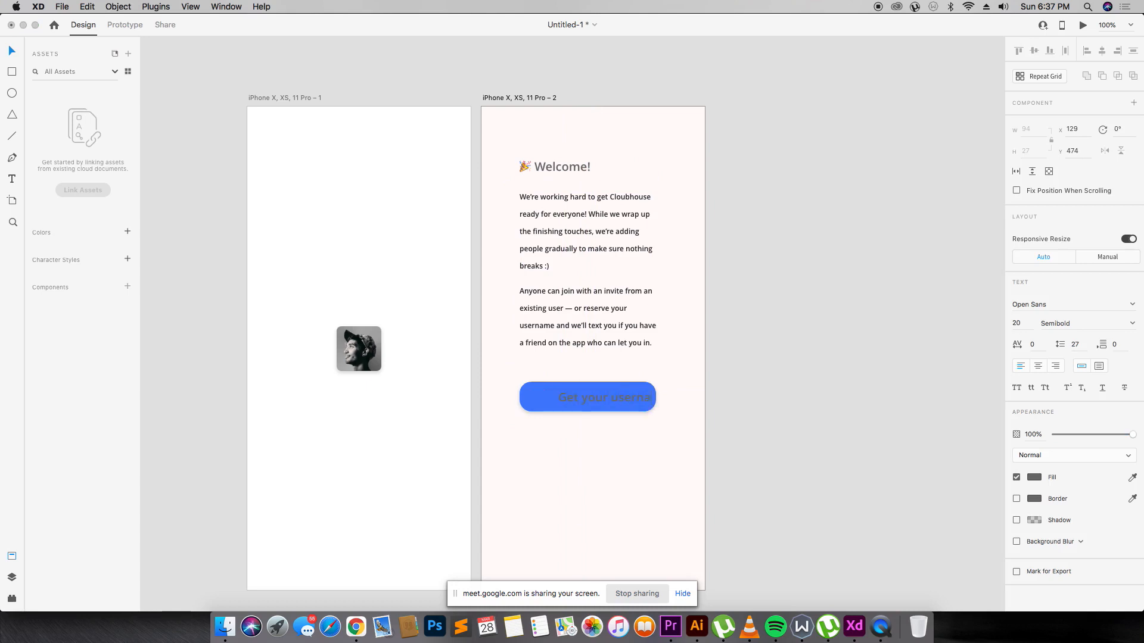
pyautogui.write('me')
pyautogui.press('Escape')
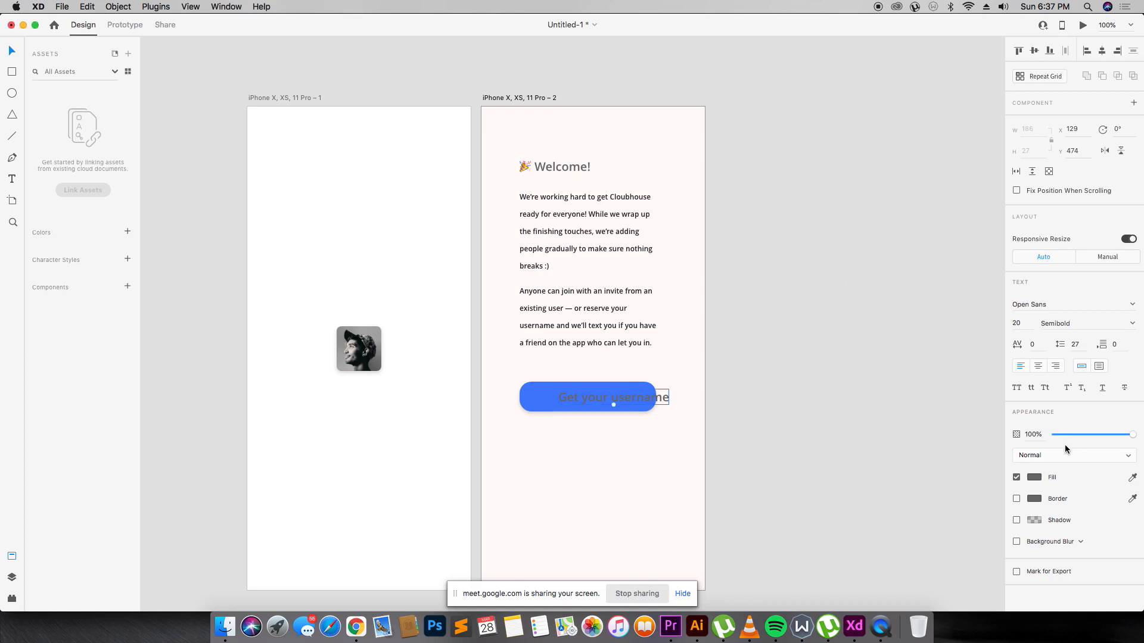
# Make the button label white with font size 15.
pyautogui.click(1034, 478)
pyautogui.moveTo(940, 438); pyautogui.dragTo(858, 403)
pyautogui.click(852, 402)
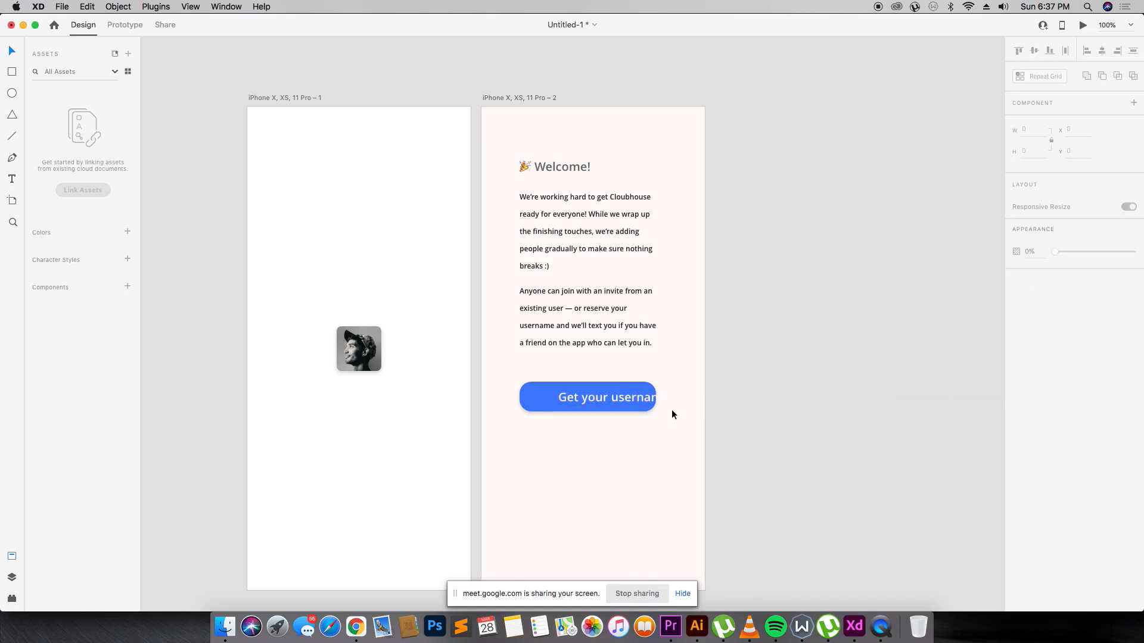
pyautogui.moveTo(634, 398); pyautogui.dragTo(614, 397)
pyautogui.click(1020, 325)
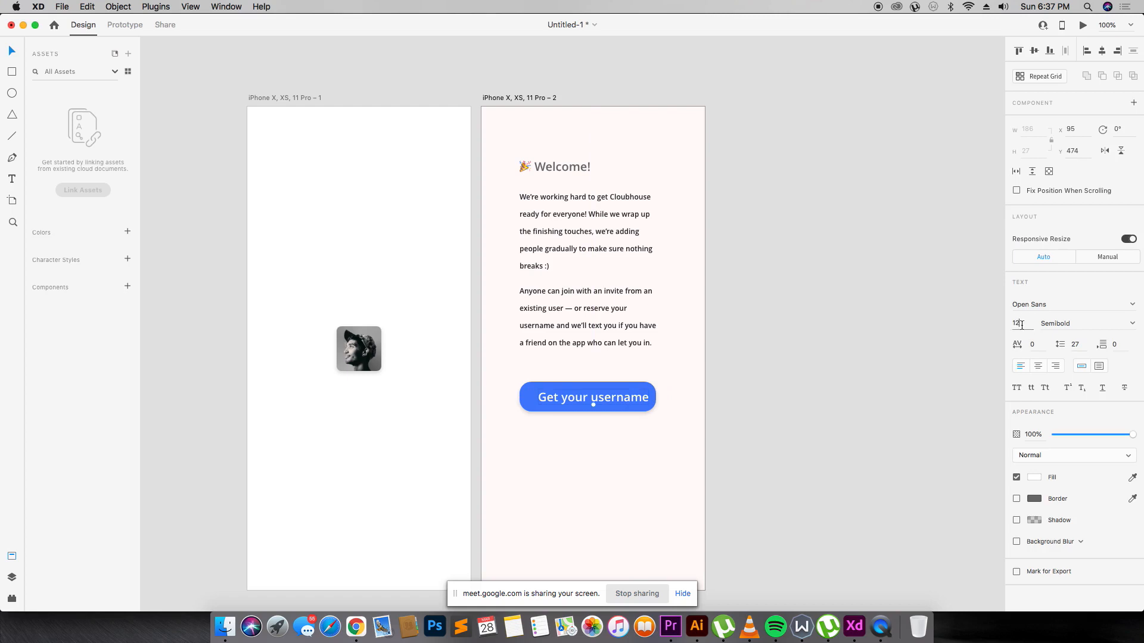
pyautogui.write('12')
pyautogui.press('Return')
pyautogui.click(1020, 330)
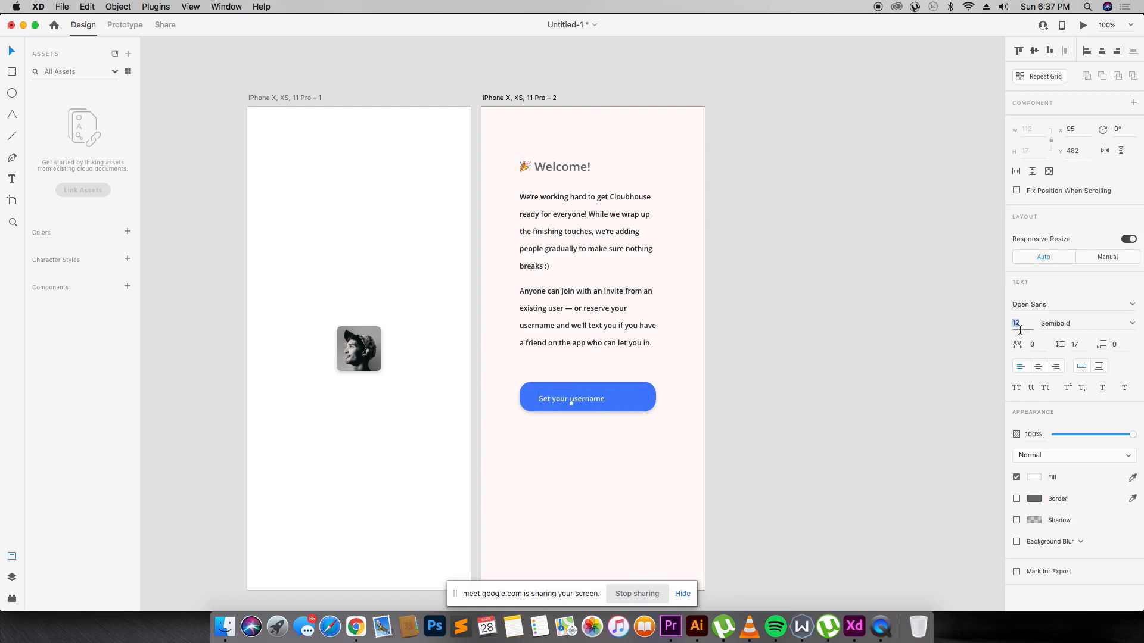
pyautogui.write('15')
pyautogui.press('Return')
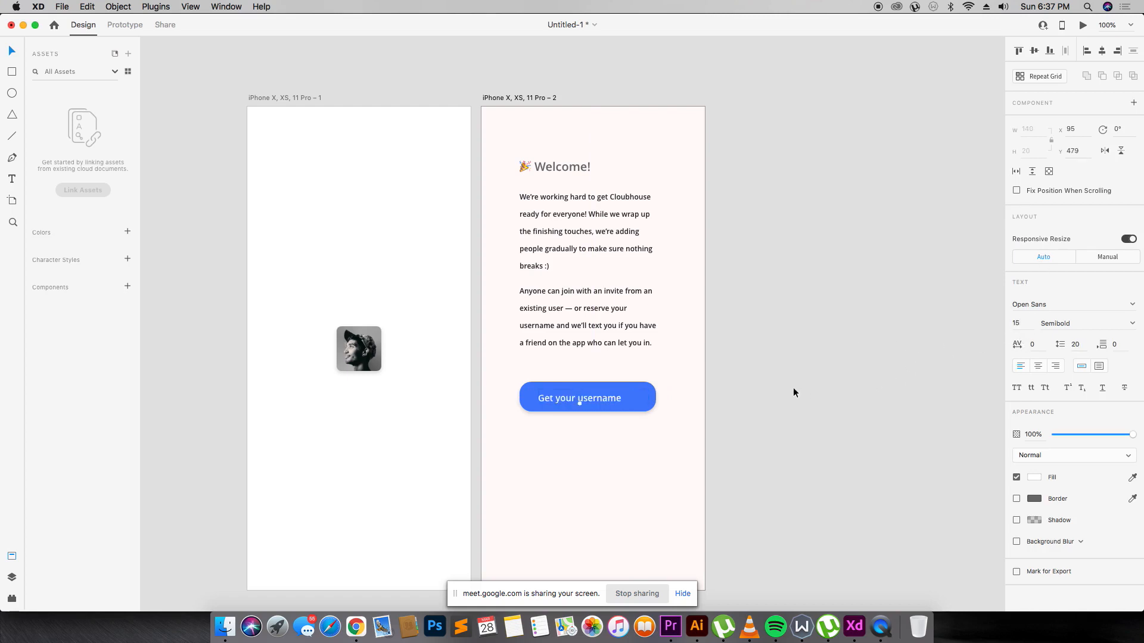
# Centre the label on the button and colour a copy below it blue with the eyedropper.
pyautogui.moveTo(595, 404); pyautogui.dragTo(602, 431)
pyautogui.click(732, 417)
pyautogui.press('i')
pyautogui.click(643, 403)
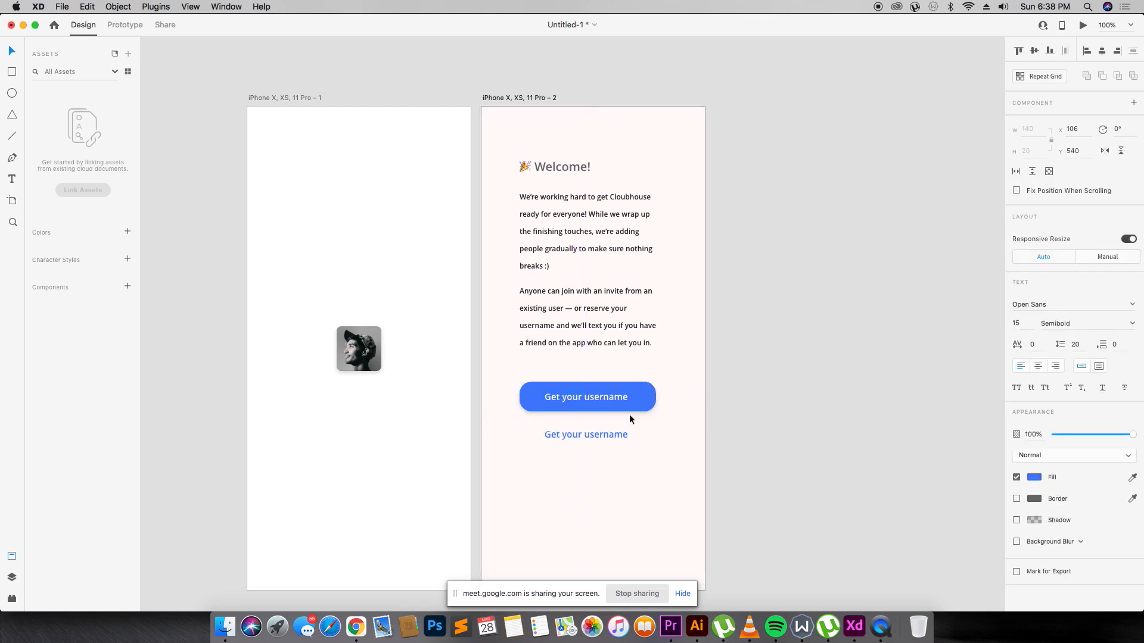
# Retype the blue copy as 'Have an invite text? Sign in' at size 10, just under the button.
pyautogui.doubleClick(620, 435)
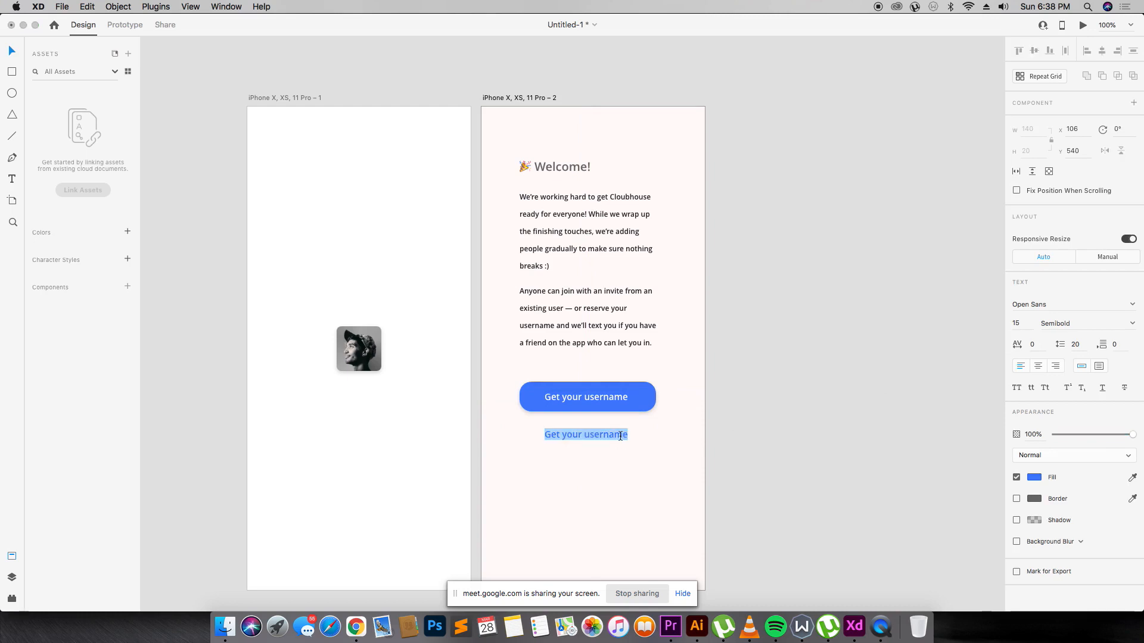
pyautogui.write('Have an')
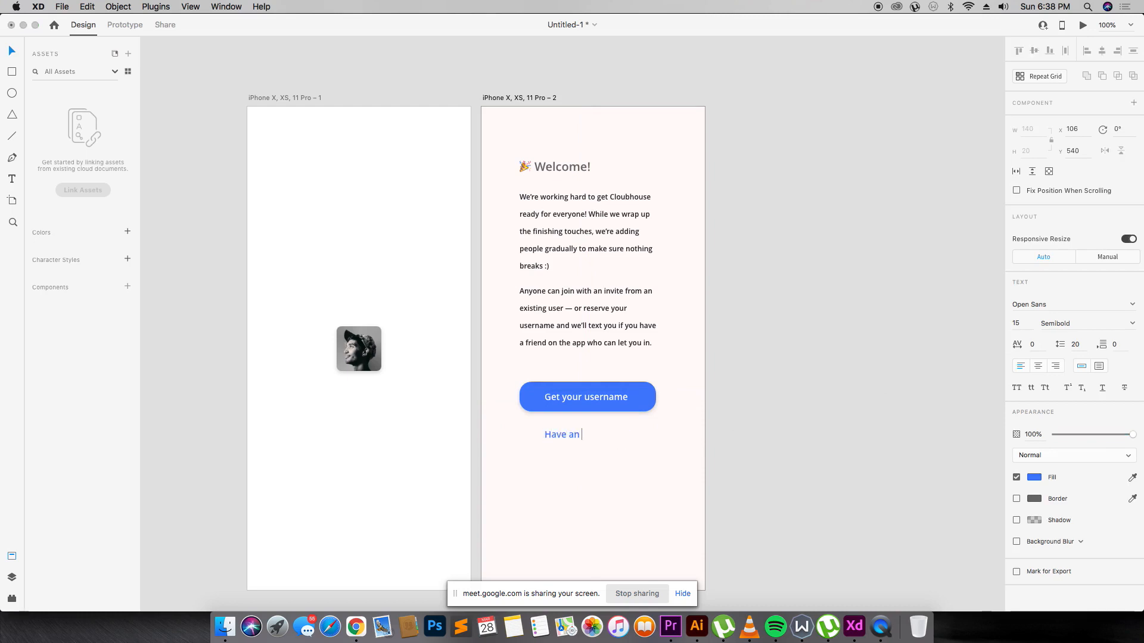
pyautogui.write(' invite te')
pyautogui.write('sxx')
pyautogui.press('BackSpace')
pyautogui.press('BackSpace')
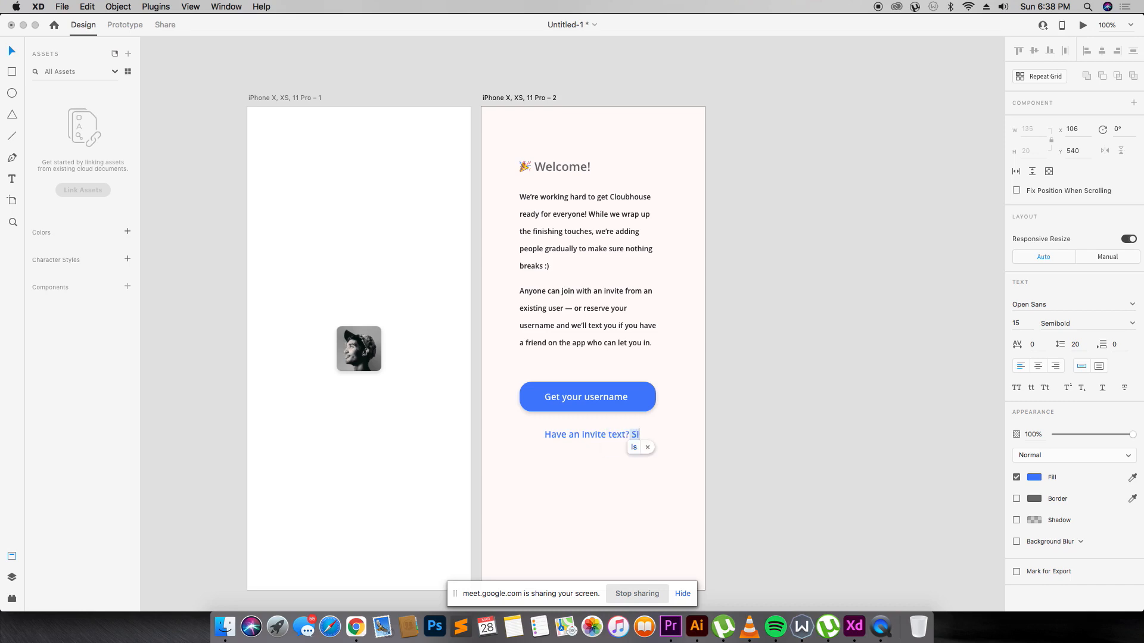
pyautogui.write('t? Sign in')
pyautogui.press('Escape')
pyautogui.click(1024, 320)
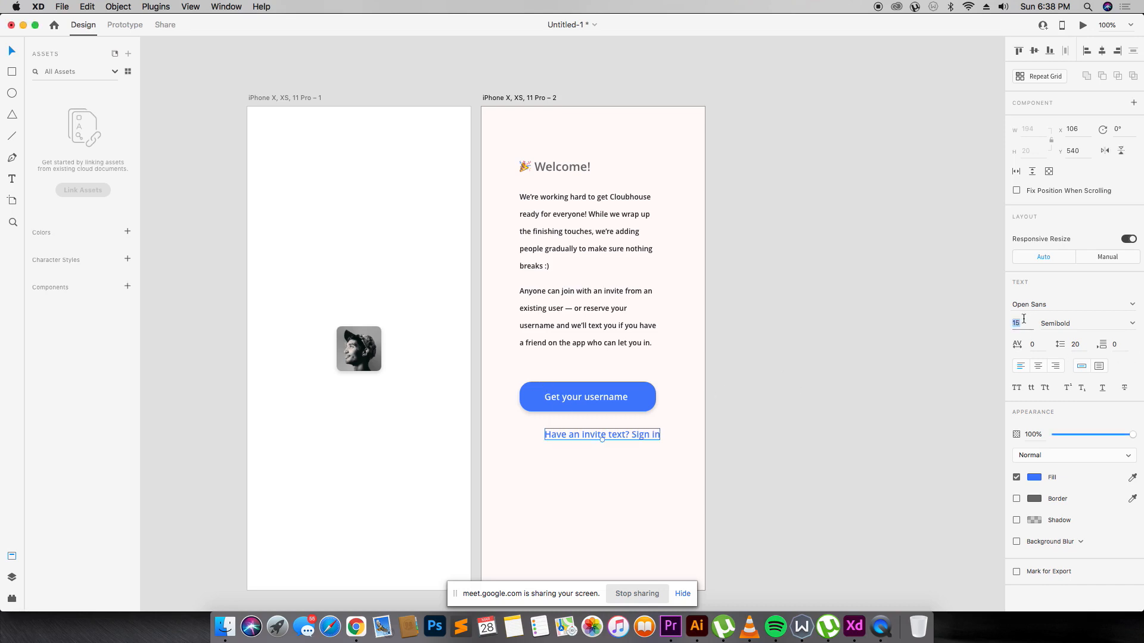
pyautogui.write('10')
pyautogui.press('Return')
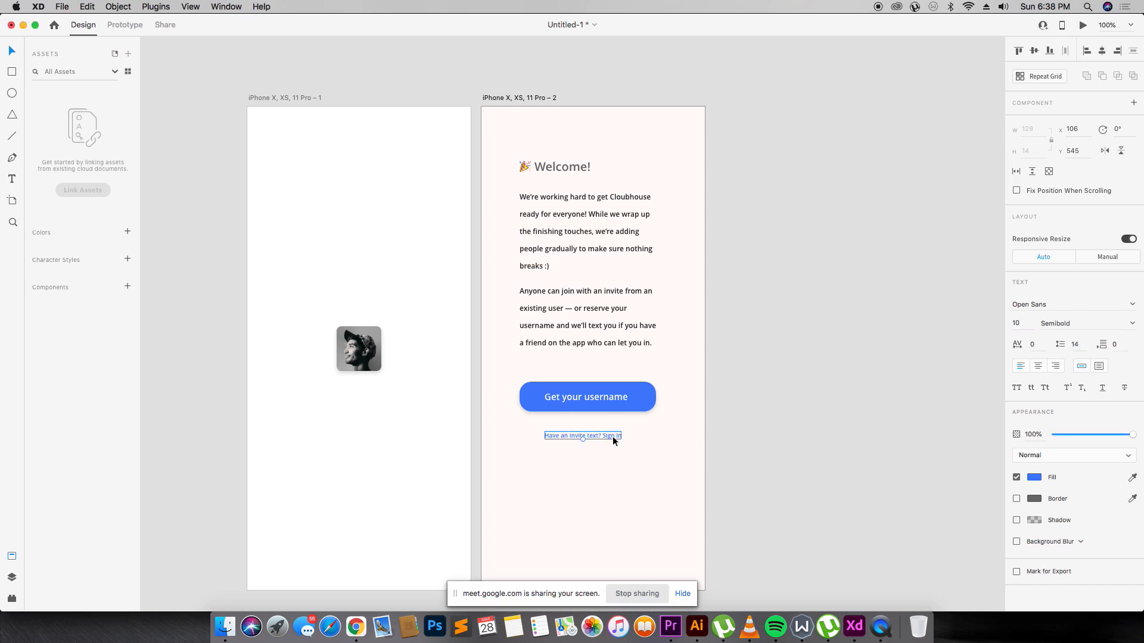
pyautogui.moveTo(613, 436); pyautogui.dragTo(616, 433)
pyautogui.click(708, 392)
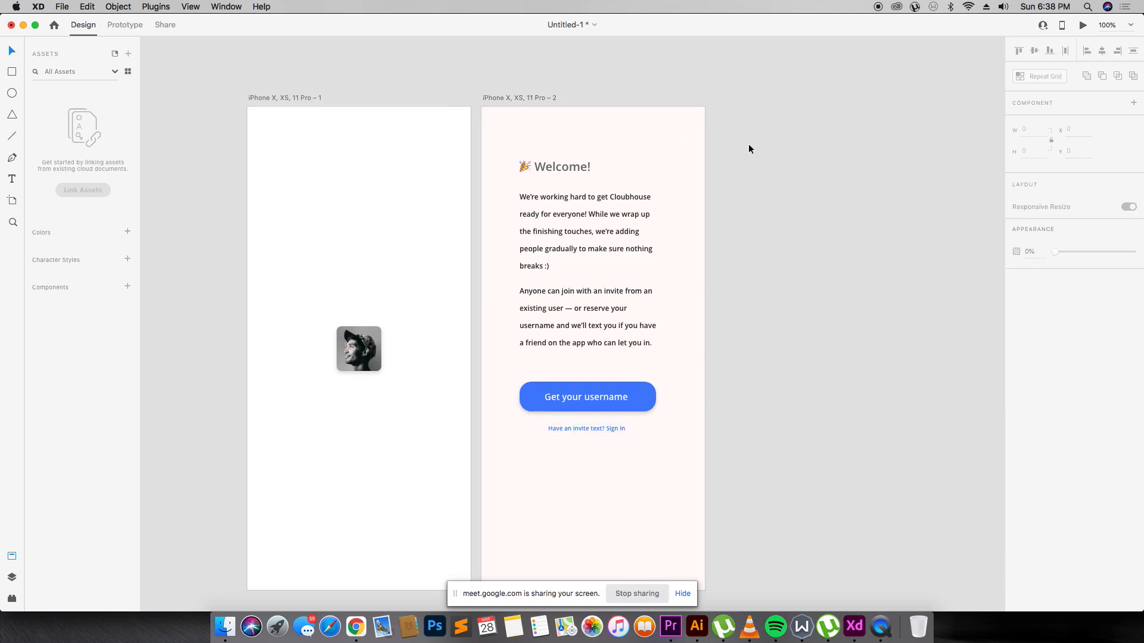
# Move the heading, paragraphs, button and link slightly lower on the welcome screen.
pyautogui.moveTo(767, 145); pyautogui.dragTo(539, 536)
pyautogui.moveTo(574, 298); pyautogui.dragTo(577, 347)
pyautogui.press('super+z')
pyautogui.moveTo(725, 122); pyautogui.dragTo(531, 501)
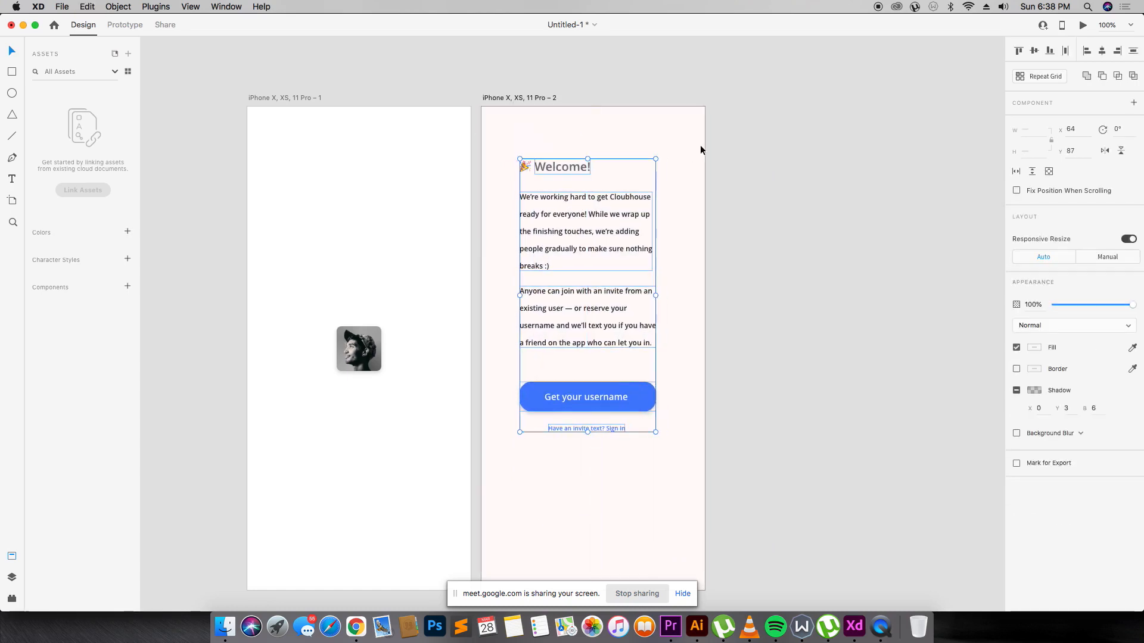
pyautogui.moveTo(712, 135); pyautogui.dragTo(525, 475)
pyautogui.moveTo(550, 166); pyautogui.dragTo(558, 202)
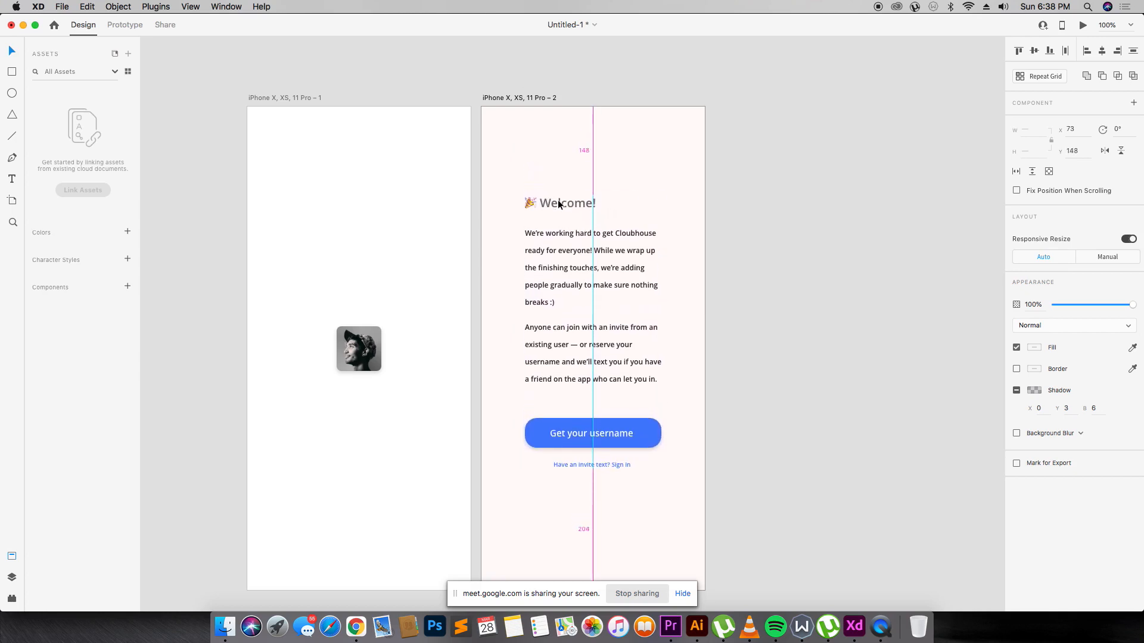
pyautogui.click(718, 185)
# Duplicate the welcome artboard as a third artboard to its right.
pyautogui.scroll(-1, 543, 155)
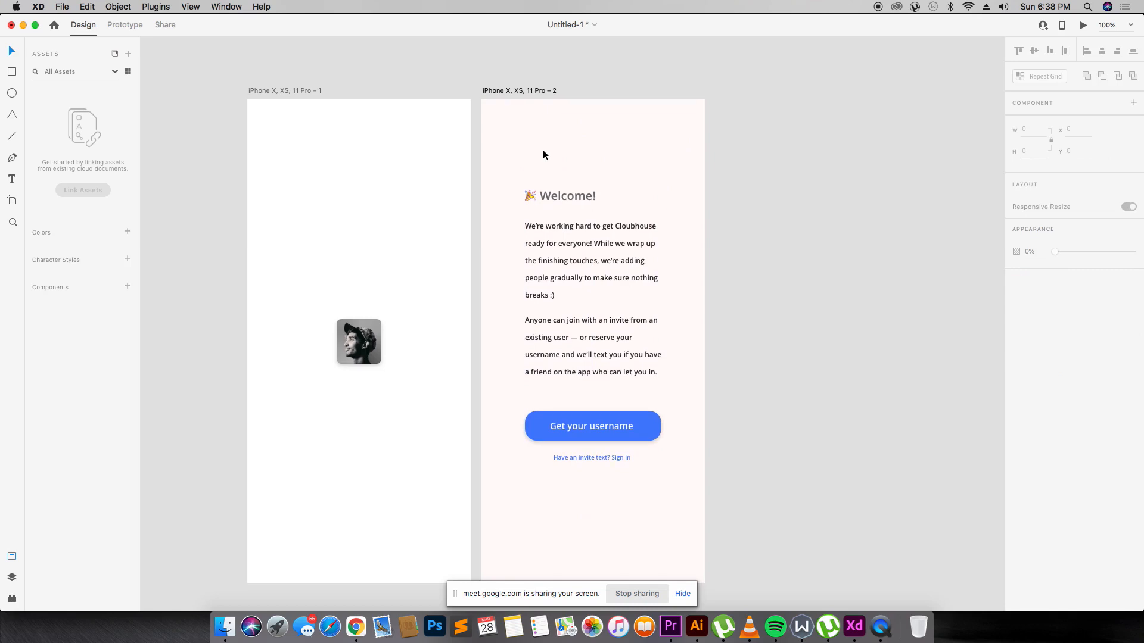
pyautogui.hscroll(-3, 543, 155)
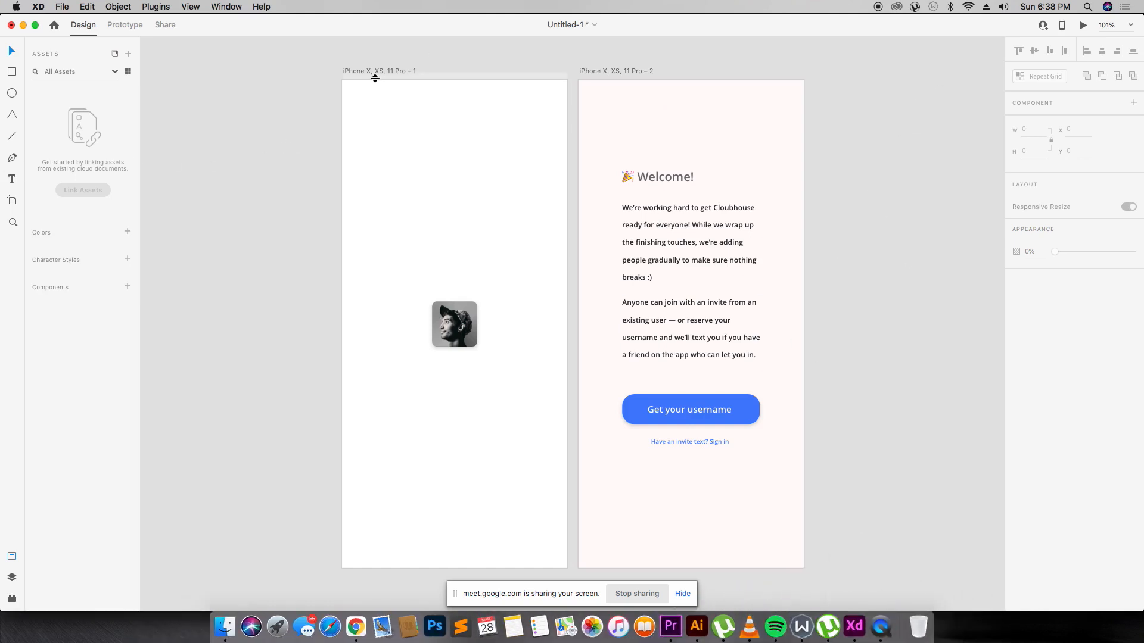
pyautogui.press('super+minus')
pyautogui.press('z')
pyautogui.moveTo(409, 162); pyautogui.dragTo(794, 358)
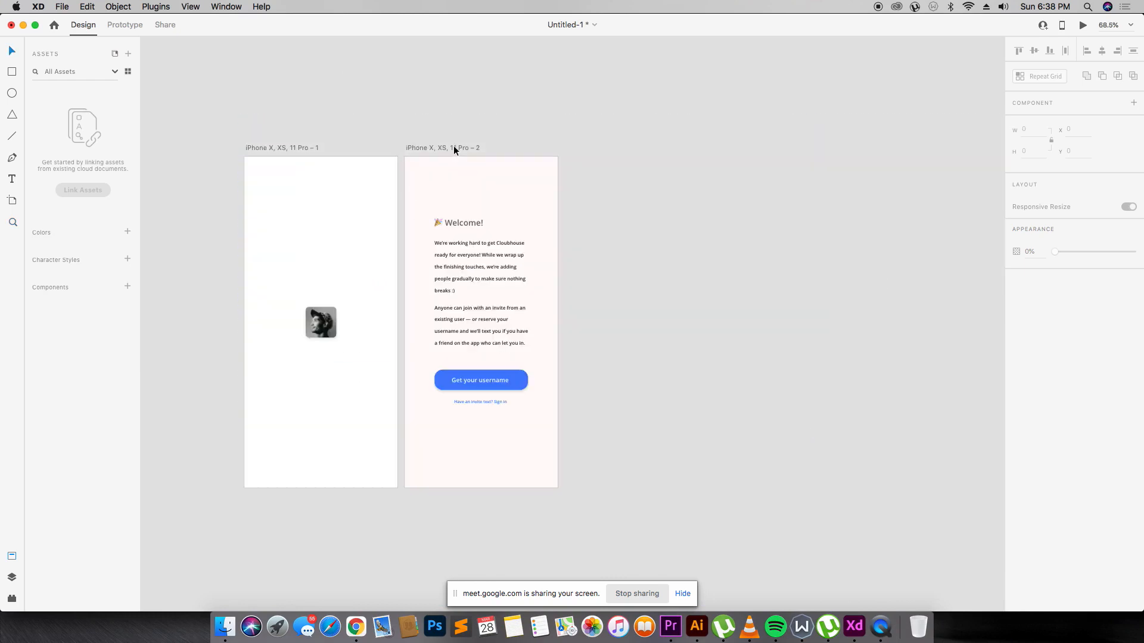
pyautogui.moveTo(454, 149); pyautogui.dragTo(612, 146)
# Retype the third screen's heading as 'Enter your phone #', delete its party emoji and centre it.
pyautogui.click(617, 224)
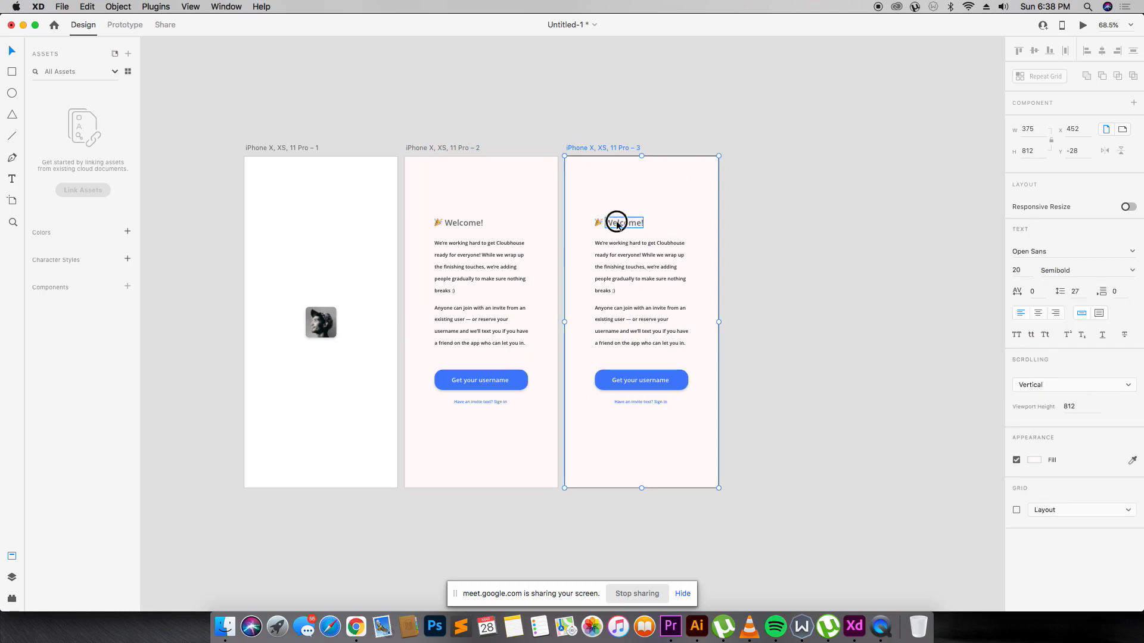
pyautogui.doubleClick(616, 223)
pyautogui.write('Enter')
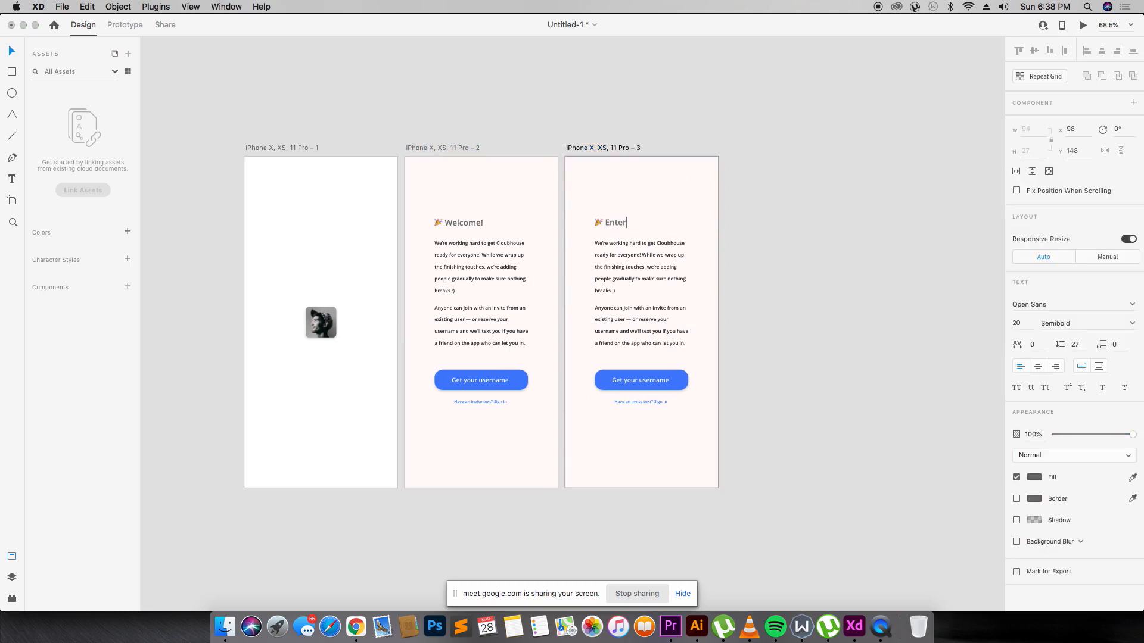
pyautogui.write(' your phone #')
pyautogui.press('Escape')
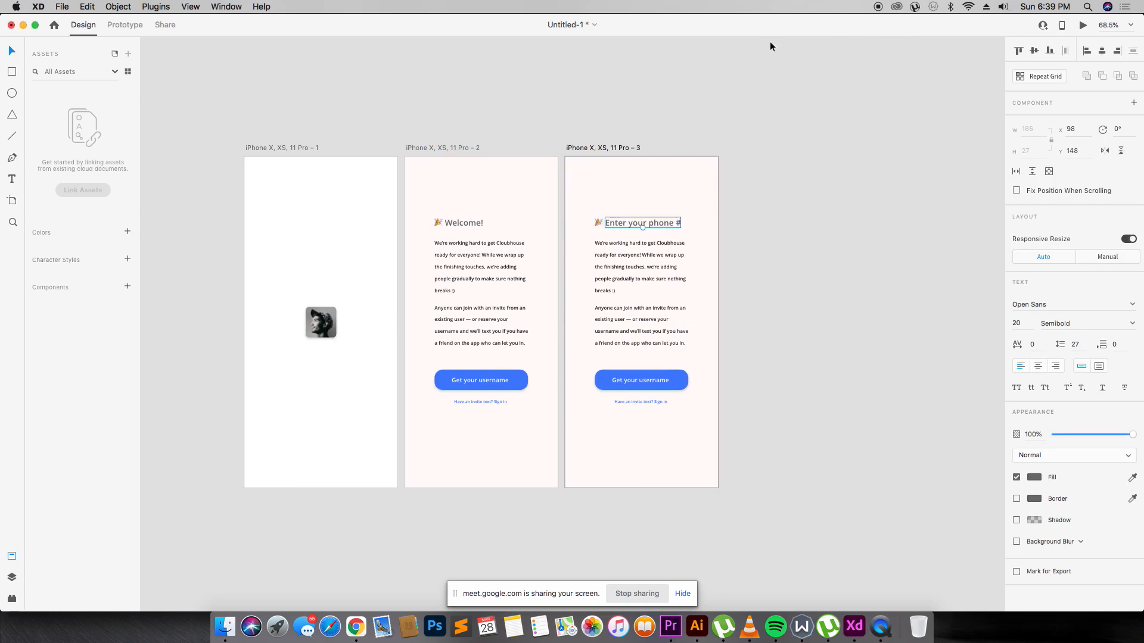
pyautogui.click(781, 183)
pyautogui.click(661, 222)
pyautogui.click(1035, 477)
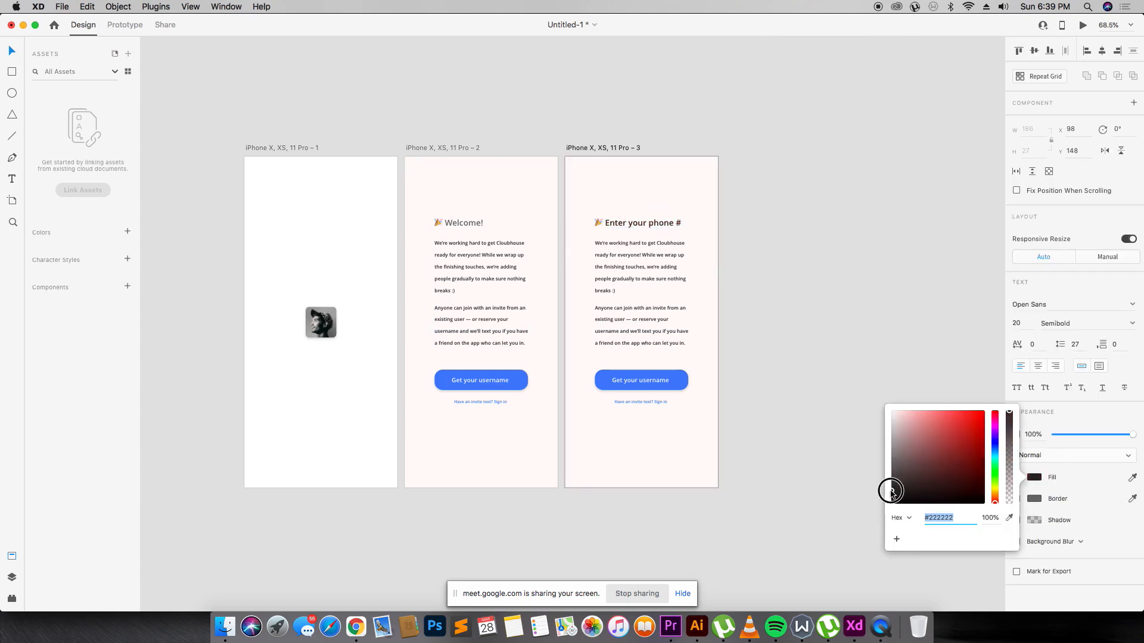
pyautogui.click(842, 398)
pyautogui.click(598, 223)
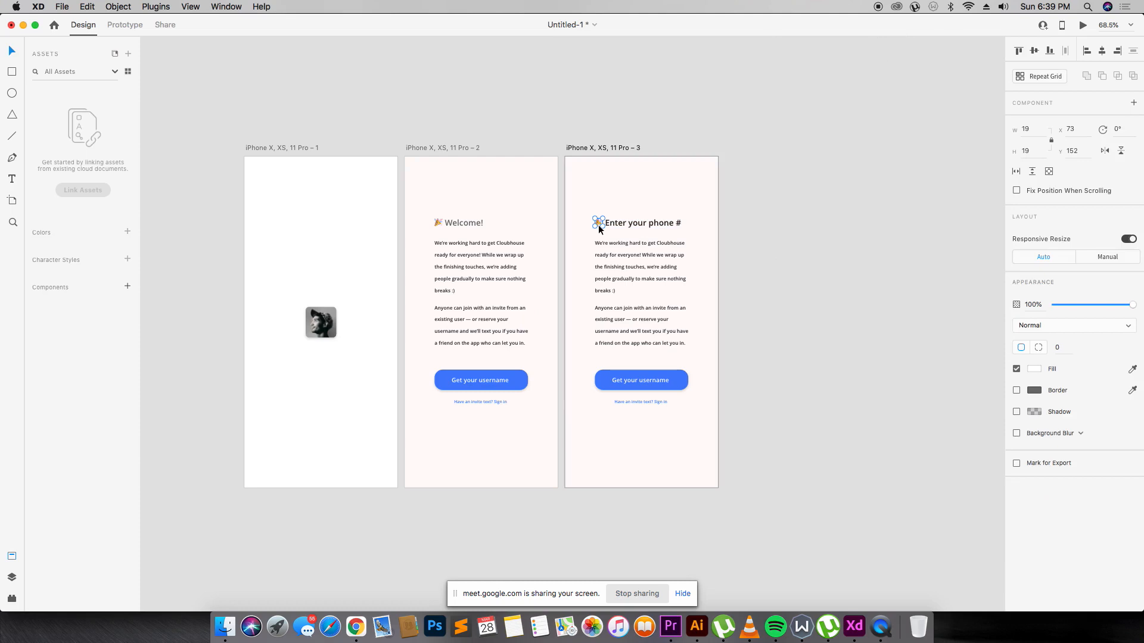
pyautogui.press('Delete')
pyautogui.moveTo(647, 224); pyautogui.dragTo(665, 220)
# Delete the lower paragraph on the third screen and move the remaining one down.
pyautogui.click(751, 221)
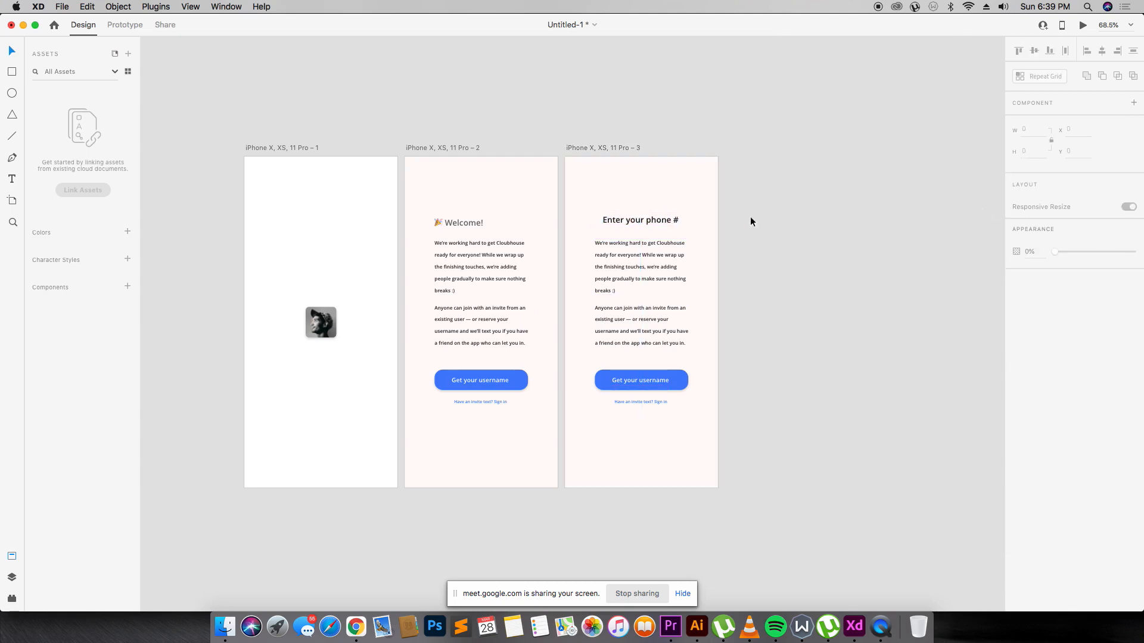
pyautogui.click(618, 260)
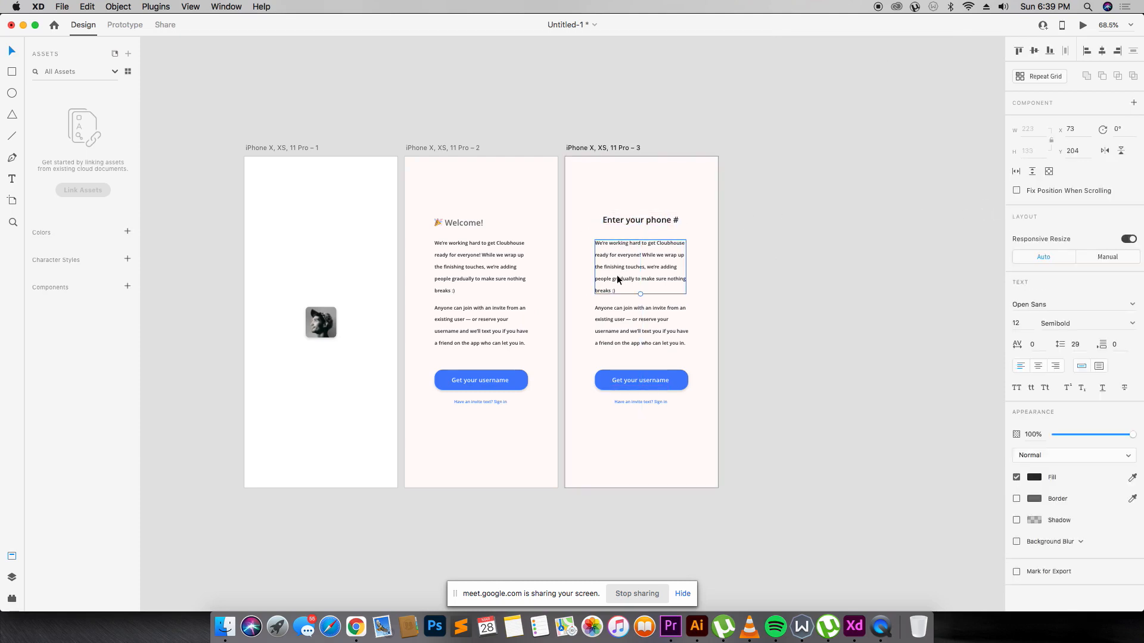
pyautogui.click(627, 314)
pyautogui.press('Delete')
pyautogui.moveTo(646, 262); pyautogui.dragTo(648, 297)
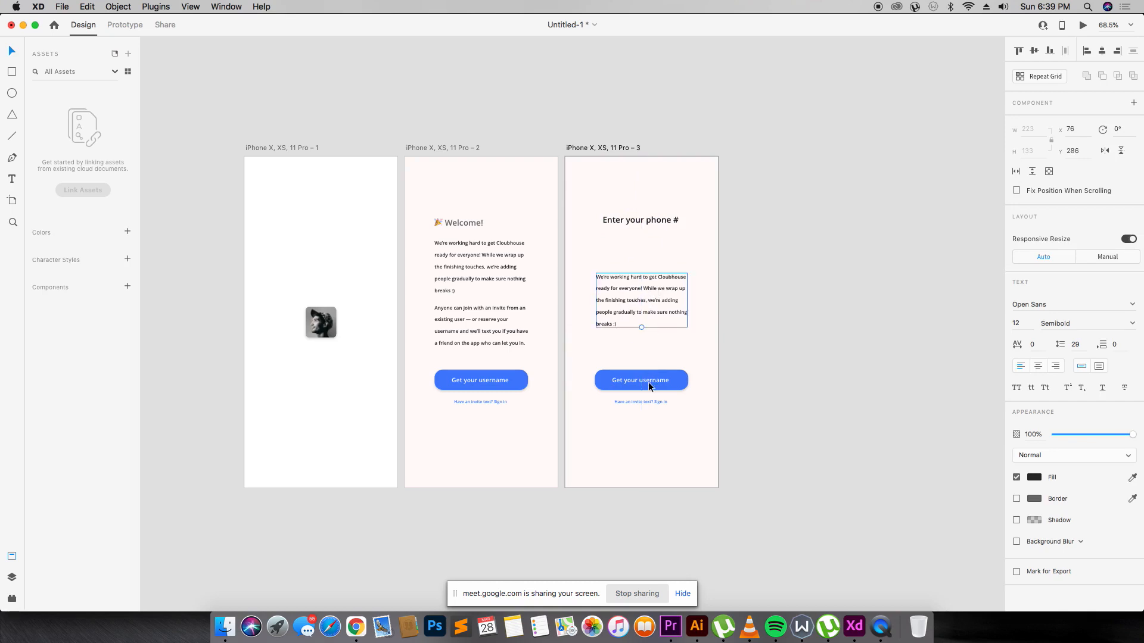
# Draw a borderless, shadowed white input box just under the heading.
pyautogui.press('r')
pyautogui.moveTo(595, 245); pyautogui.dragTo(689, 265)
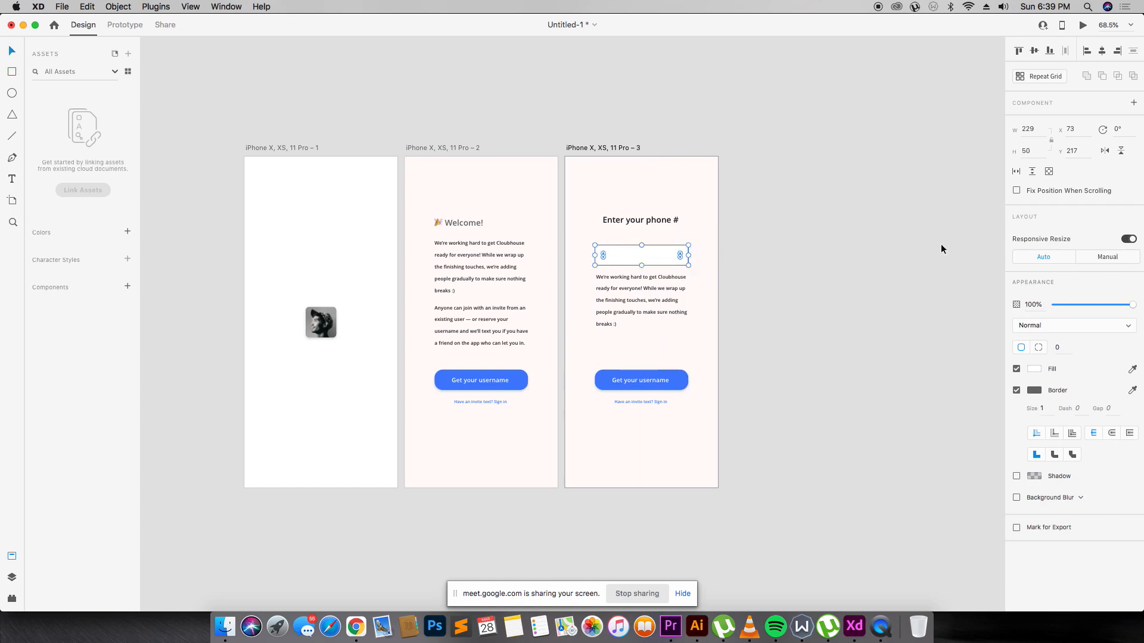
pyautogui.click(1015, 391)
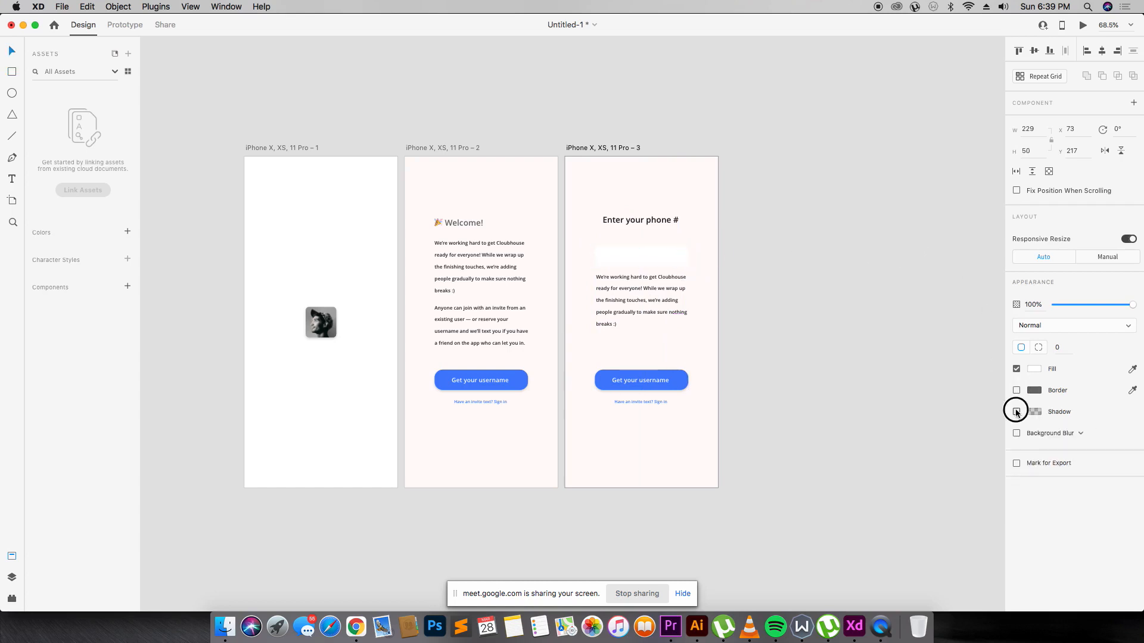
pyautogui.click(1016, 411)
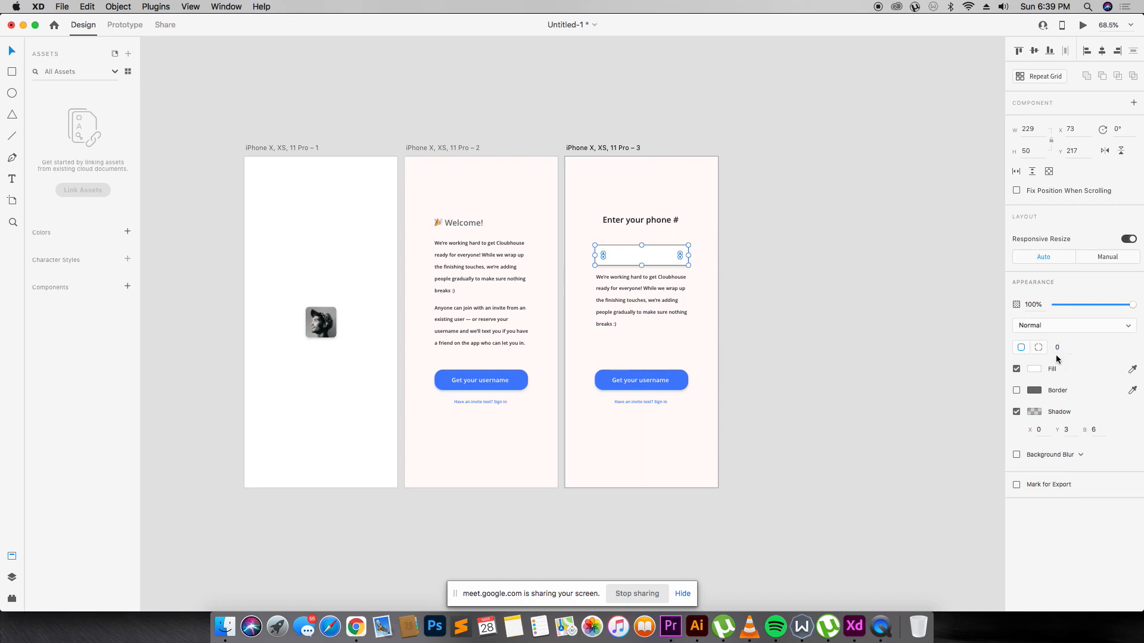
pyautogui.click(764, 214)
pyautogui.moveTo(649, 256); pyautogui.dragTo(650, 250)
pyautogui.press('z')
pyautogui.moveTo(522, 84); pyautogui.dragTo(772, 308)
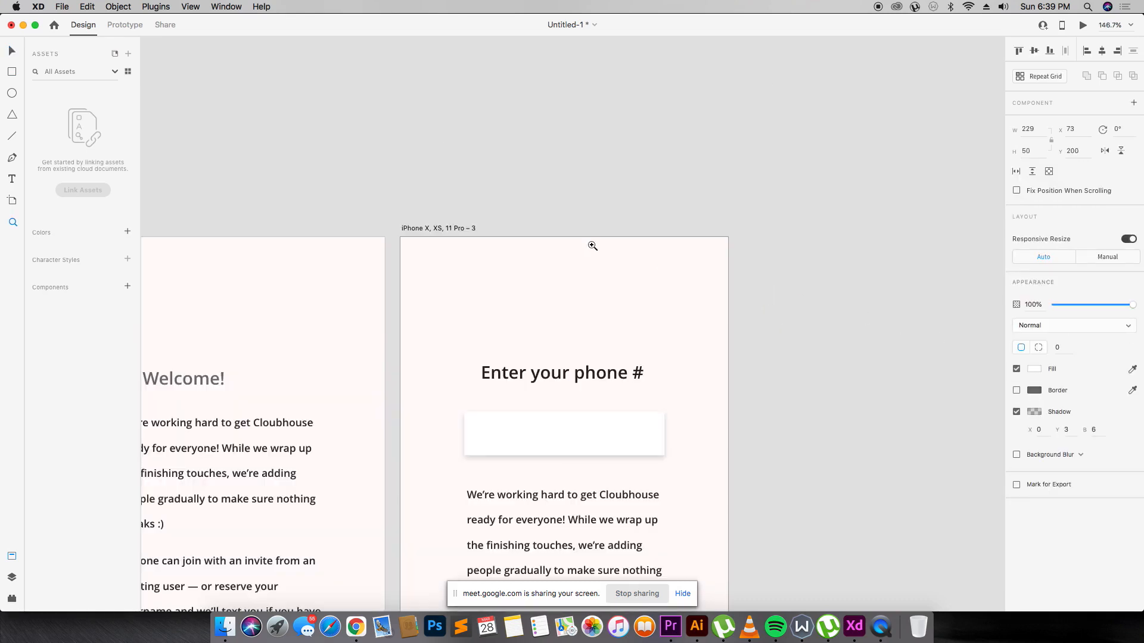
# Widen the input box, make it slightly shorter and centre it on the screen.
pyautogui.moveTo(397, 270); pyautogui.dragTo(796, 506)
pyautogui.press('v')
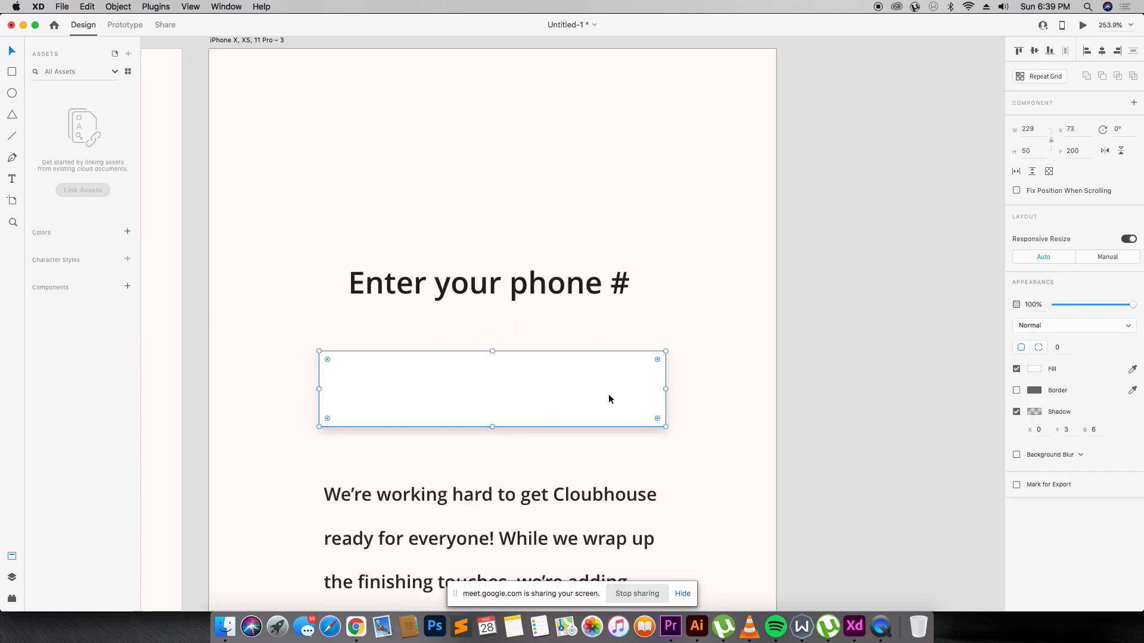
pyautogui.moveTo(666, 388); pyautogui.dragTo(699, 394)
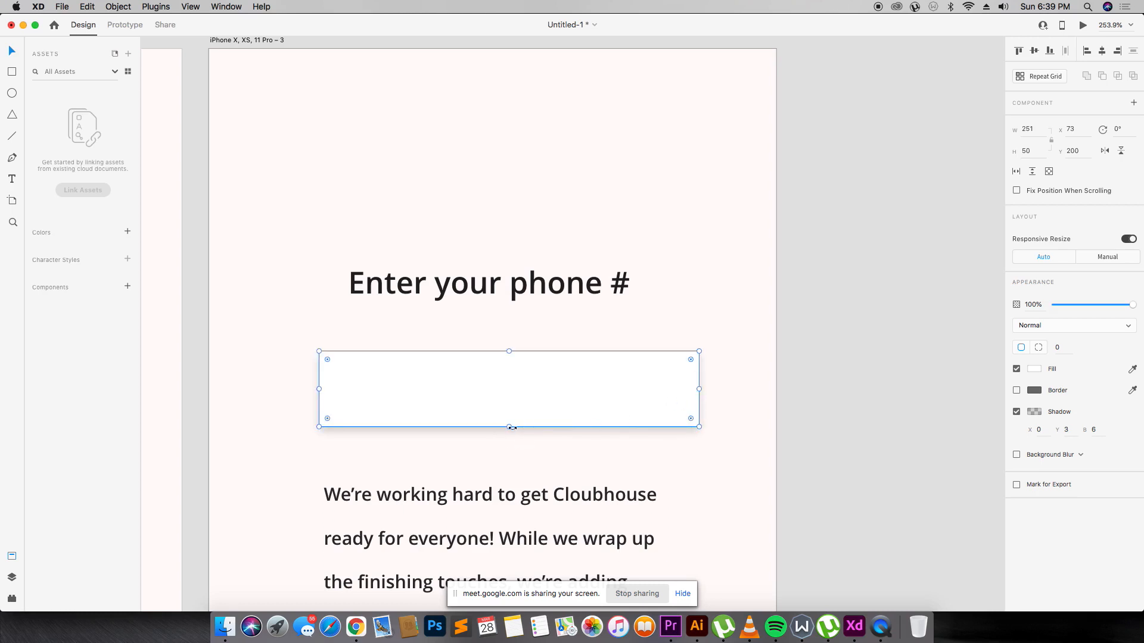
pyautogui.moveTo(504, 426); pyautogui.dragTo(510, 417)
pyautogui.moveTo(541, 400)
pyautogui.mouseDown()
pyautogui.moveTo(513, 395)
pyautogui.moveTo(525, 398)
pyautogui.mouseUp()
pyautogui.click(687, 280)
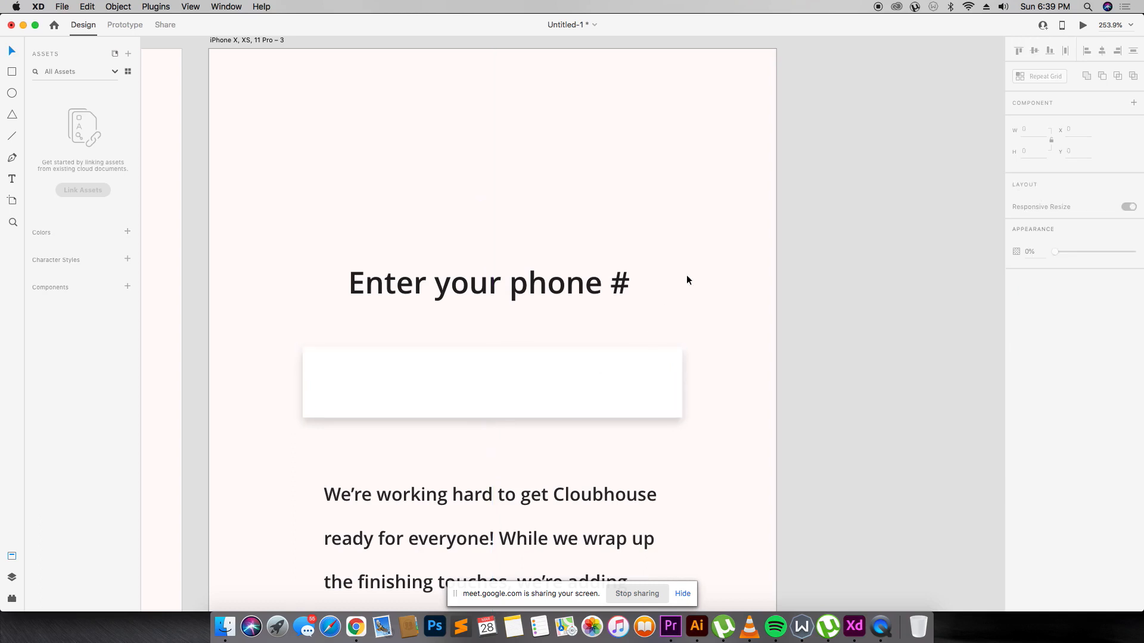
# Copy the heading into the input box and start retyping it as the +234 code.
pyautogui.click(566, 290)
pyautogui.moveTo(555, 292); pyautogui.dragTo(531, 383)
pyautogui.press('shift+super+bracketright')
pyautogui.doubleClick(537, 384)
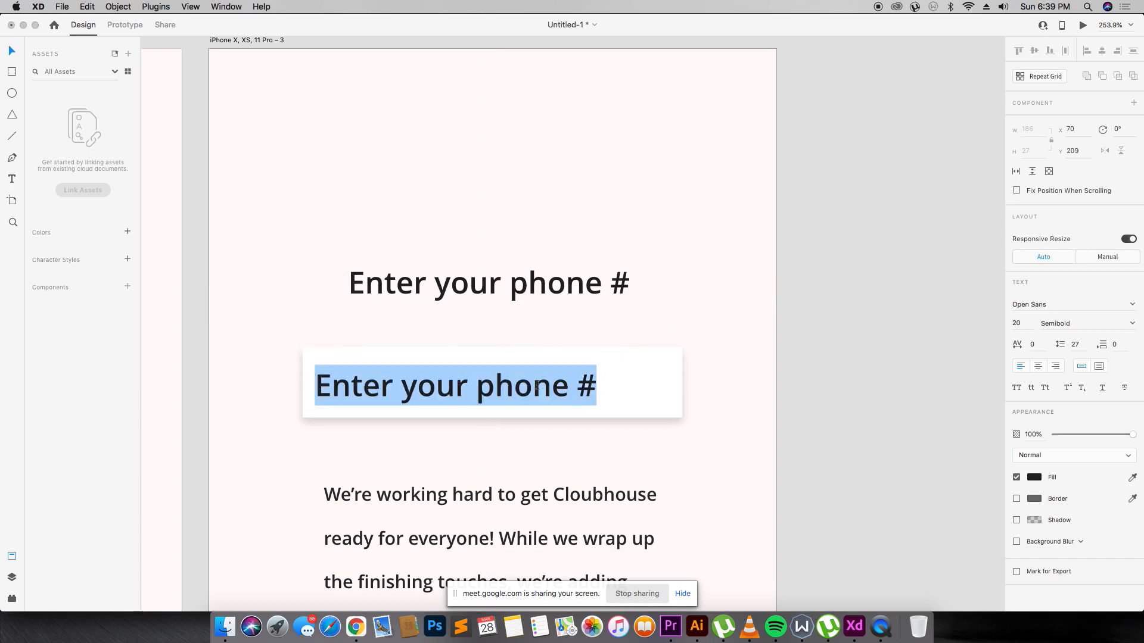
pyautogui.write('+@3')
pyautogui.press('BackSpace')
pyautogui.write('2')
pyautogui.press('BackSpace')
pyautogui.press('BackSpace')
pyautogui.write('3')
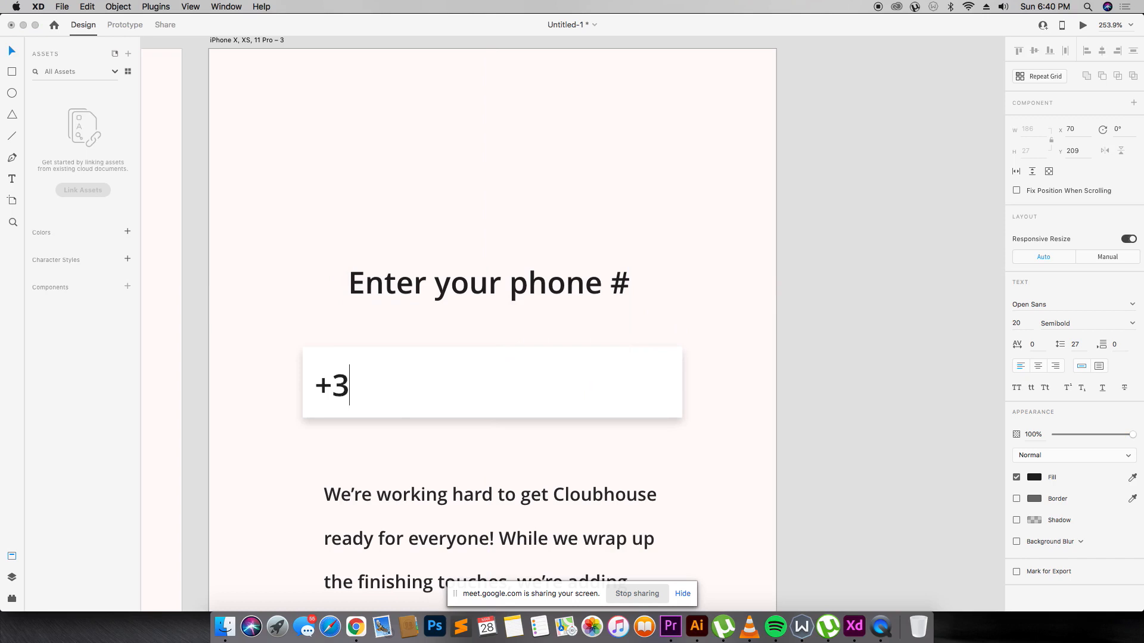
pyautogui.press('BackSpace')
# Finish the +234 text, shift it right, and draw three small boxes to its left.
pyautogui.write('234')
pyautogui.press('Escape')
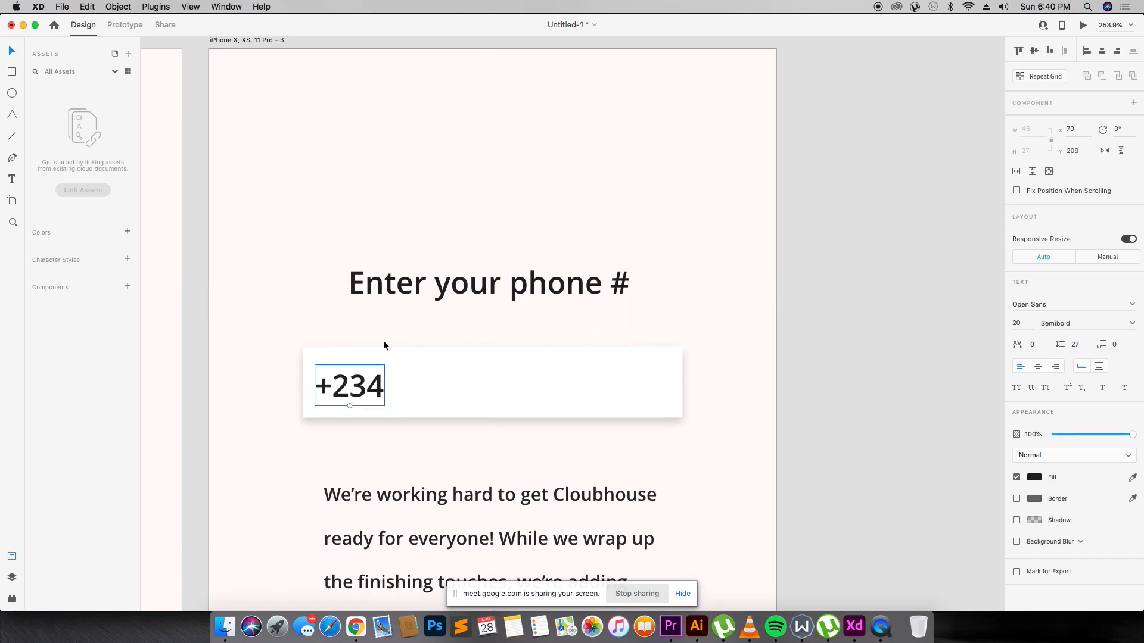
pyautogui.moveTo(374, 381); pyautogui.dragTo(419, 381)
pyautogui.moveTo(318, 372)
pyautogui.mouseDown()
pyautogui.moveTo(326, 398)
pyautogui.moveTo(346, 393)
pyautogui.mouseUp()
pyautogui.moveTo(344, 394); pyautogui.dragTo(361, 396)
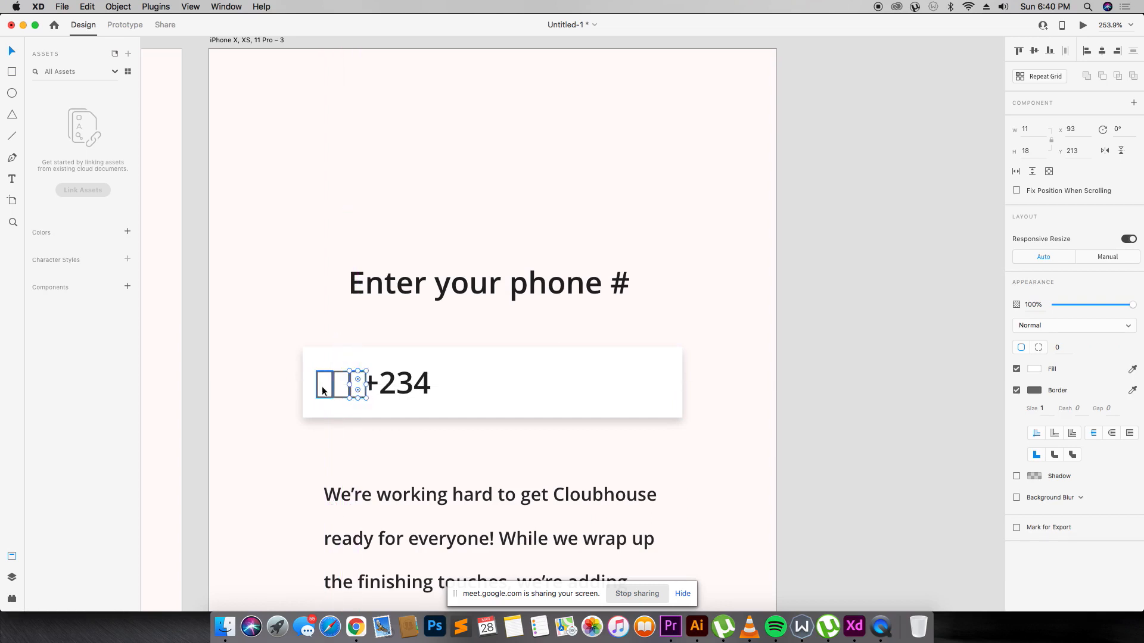
# Make the first small box green with no border and a drop shadow.
pyautogui.click(325, 385)
pyautogui.click(1035, 390)
pyautogui.click(1027, 389)
pyautogui.click(1017, 391)
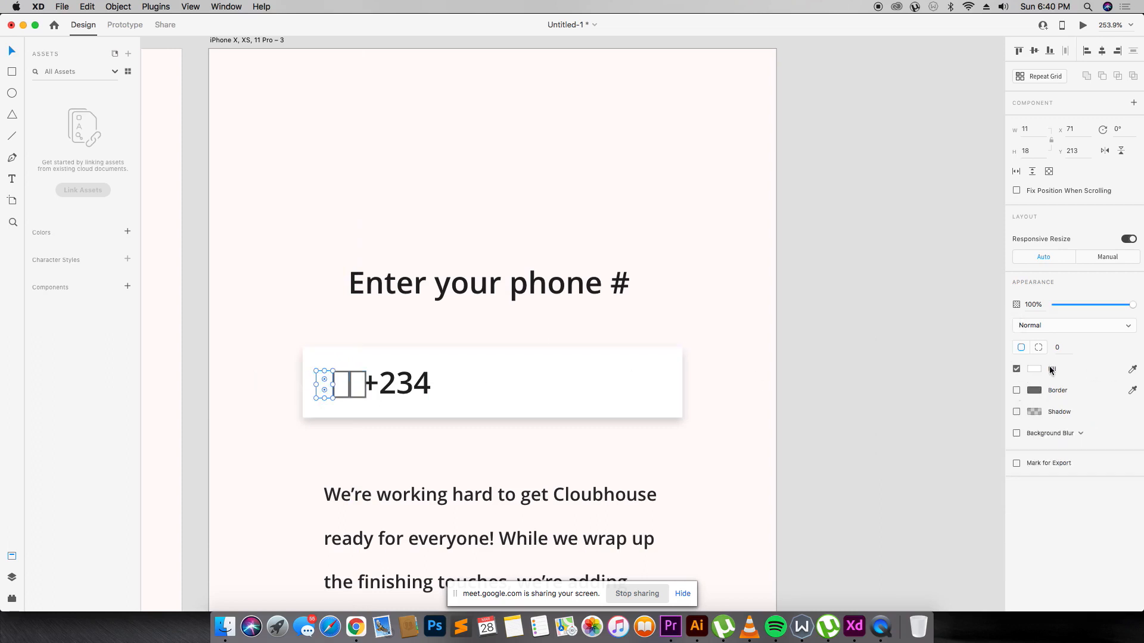
pyautogui.click(1026, 369)
pyautogui.moveTo(992, 376); pyautogui.dragTo(983, 358)
pyautogui.click(1081, 354)
pyautogui.click(1016, 412)
pyautogui.click(341, 386)
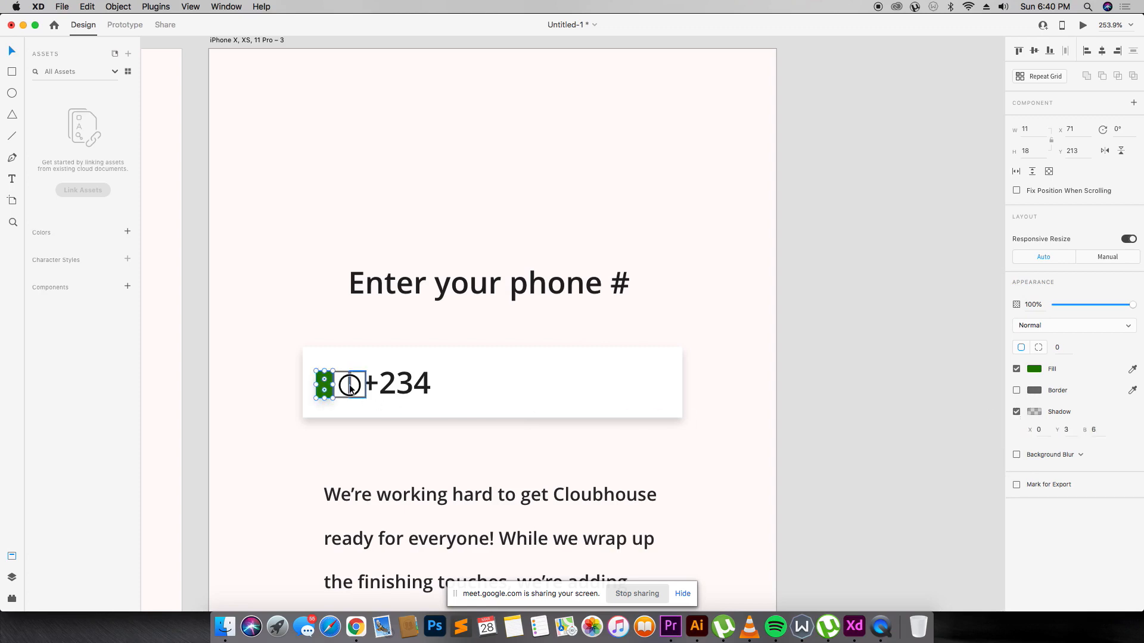
pyautogui.press('super+Tab')
pyautogui.press('super+Tab')
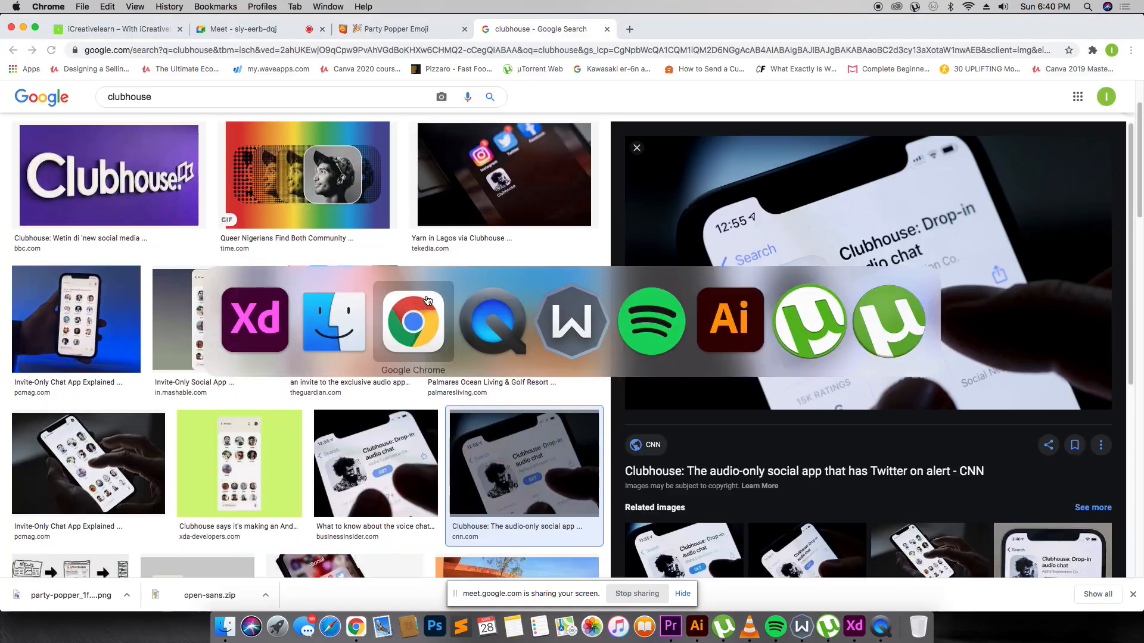
# Glance at the Google Meet call's chat panel, then return to the Adobe XD design.
pyautogui.click(313, 30)
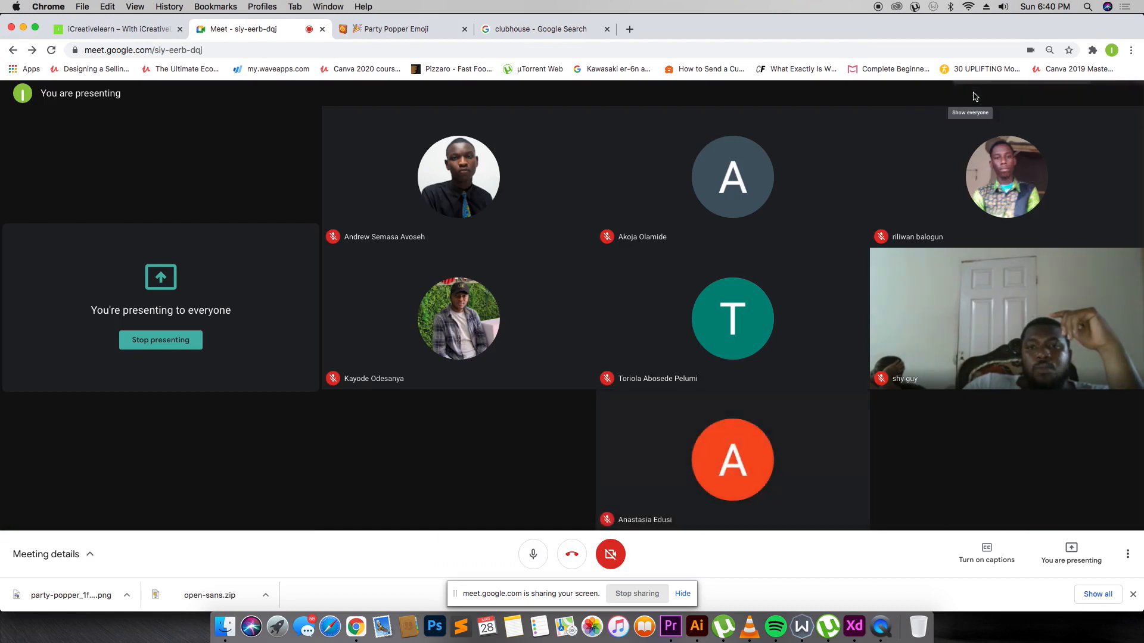
pyautogui.click(972, 94)
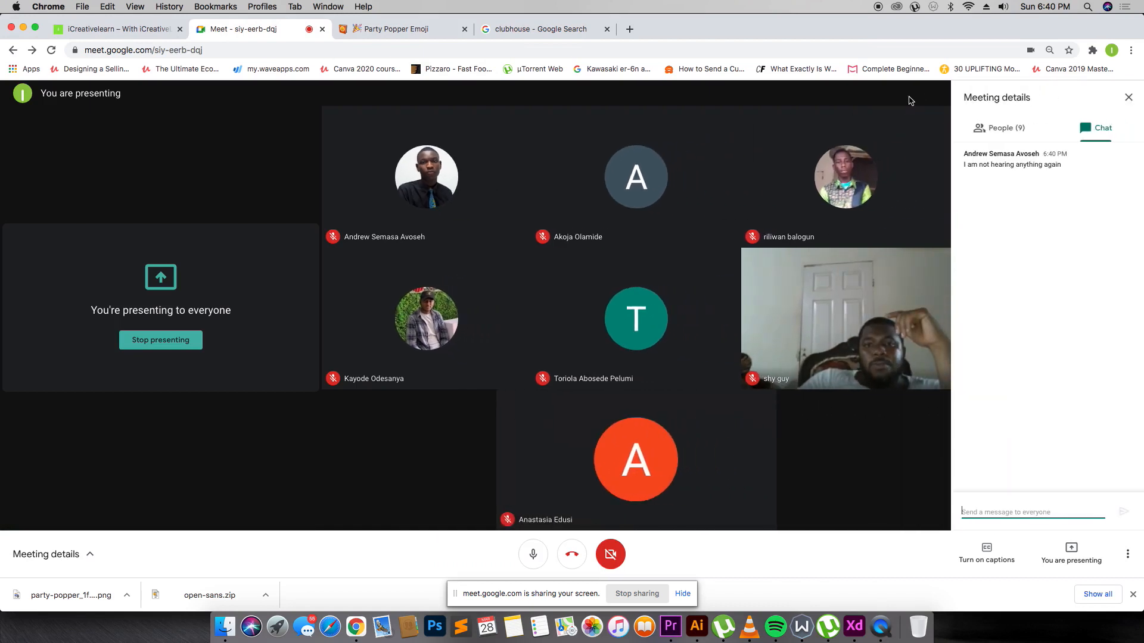
pyautogui.click(1126, 99)
pyautogui.press('super+Tab')
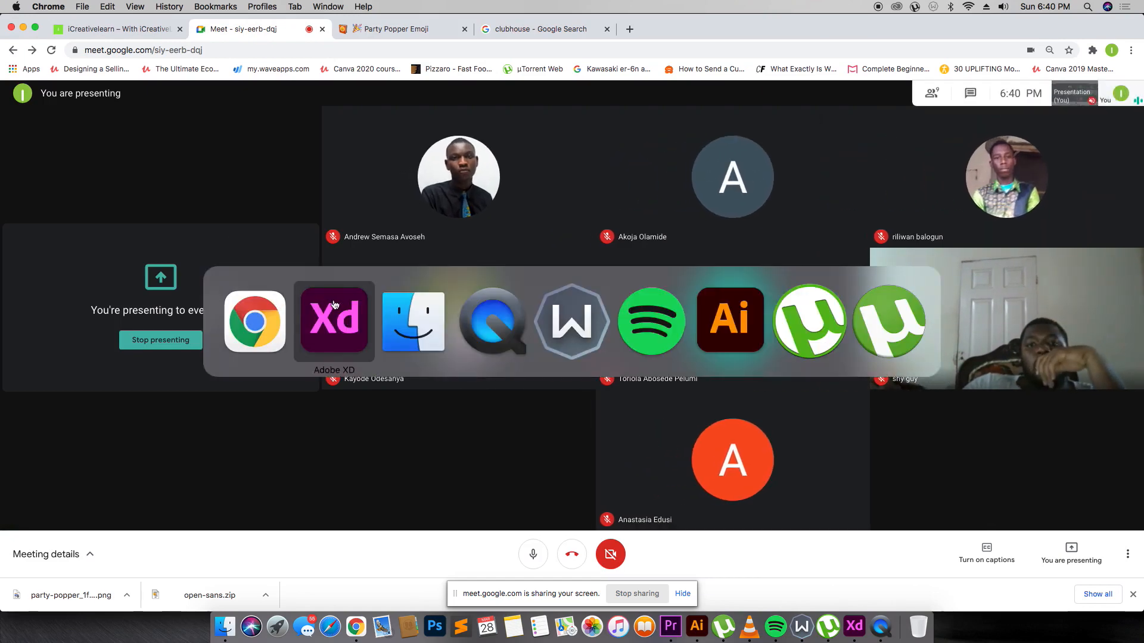
pyautogui.click(311, 318)
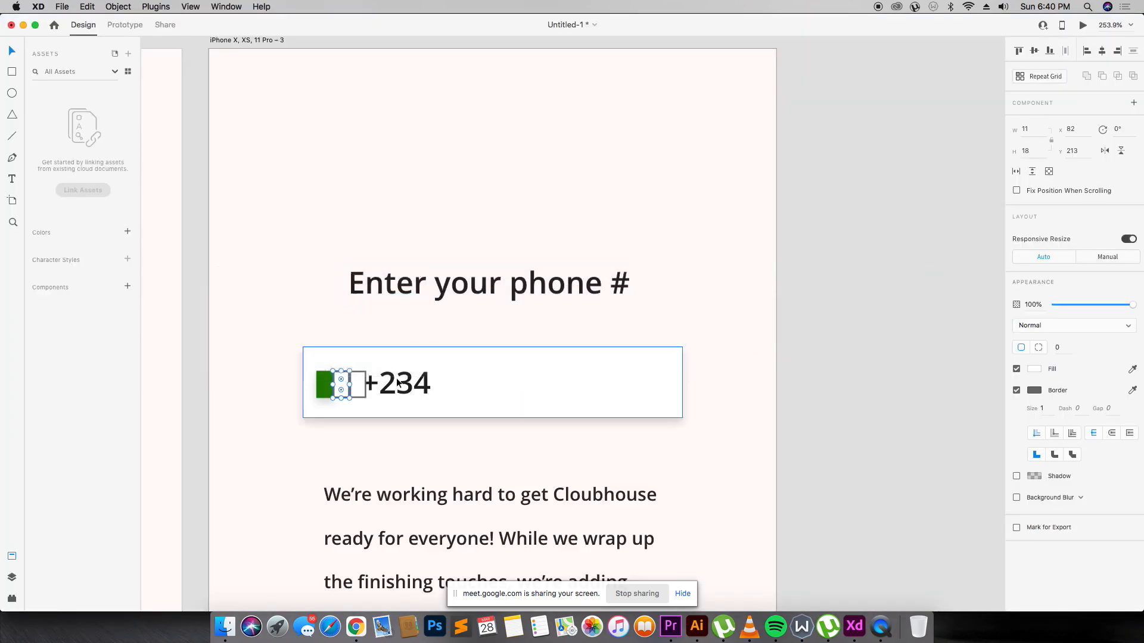
# Make the middle box borderless and fill the third box green with a shadow.
pyautogui.click(1017, 390)
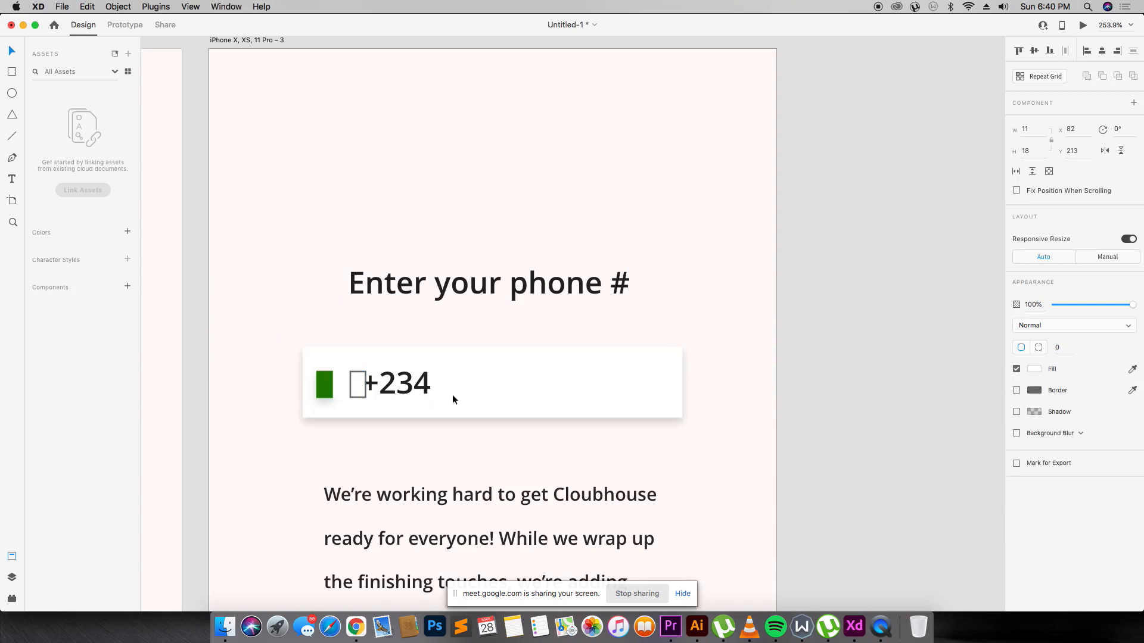
pyautogui.click(357, 384)
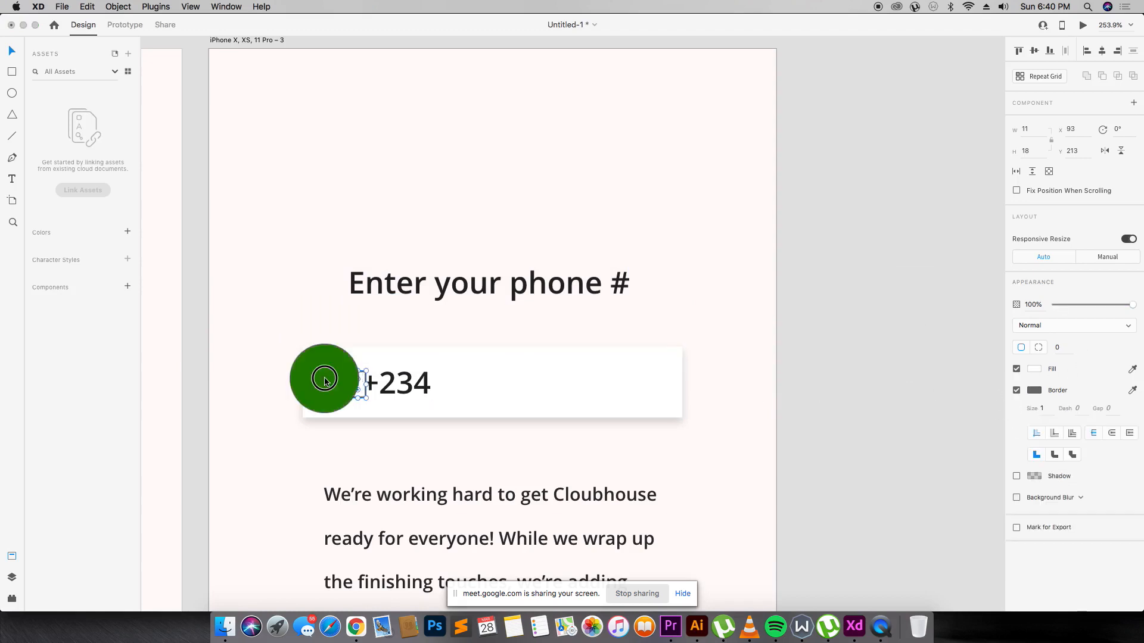
pyautogui.click(325, 379)
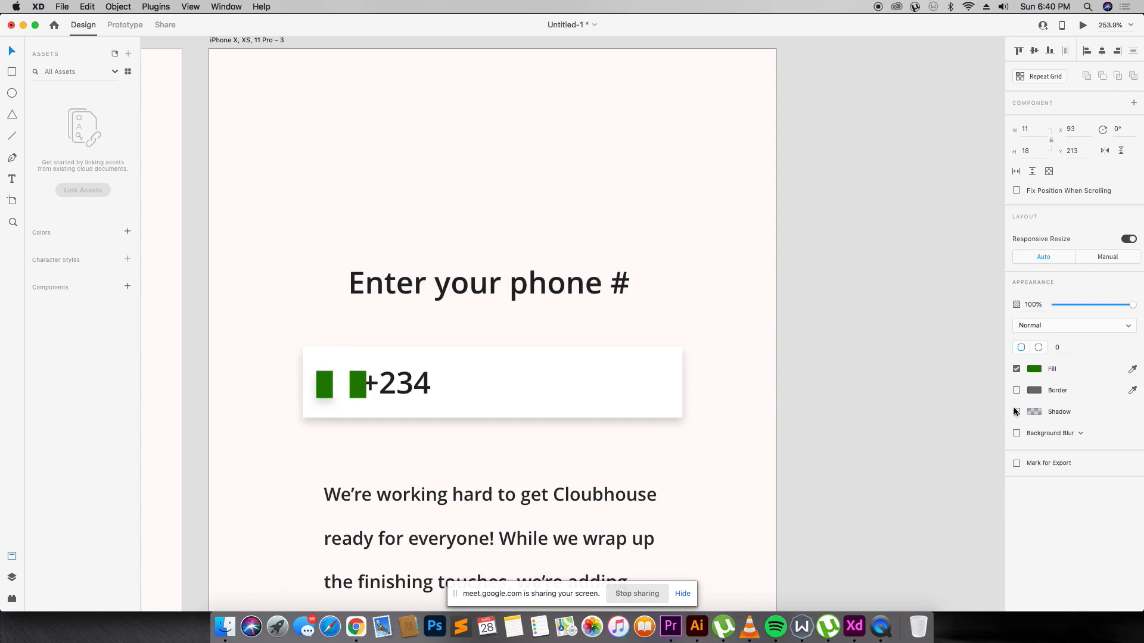
pyautogui.click(1018, 412)
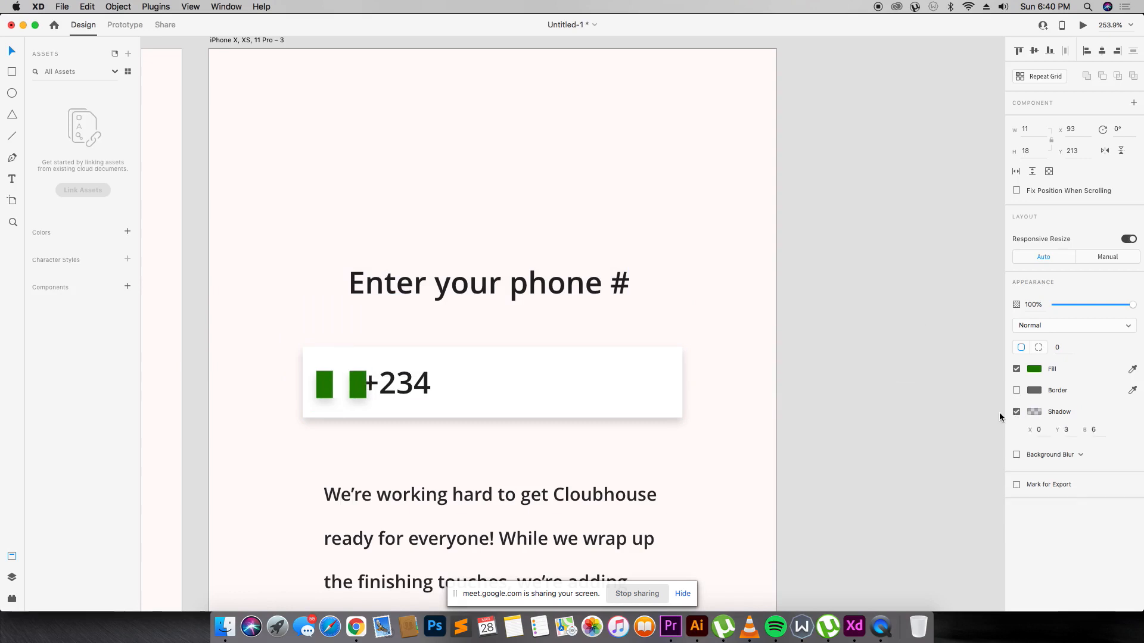
pyautogui.press('Escape')
# Shrink the three boxes into a grouped green-white-green flag and copy +234 to its right.
pyautogui.click(332, 379)
pyautogui.keyDown('shift'); pyautogui.click(357, 386); pyautogui.keyUp('shift')
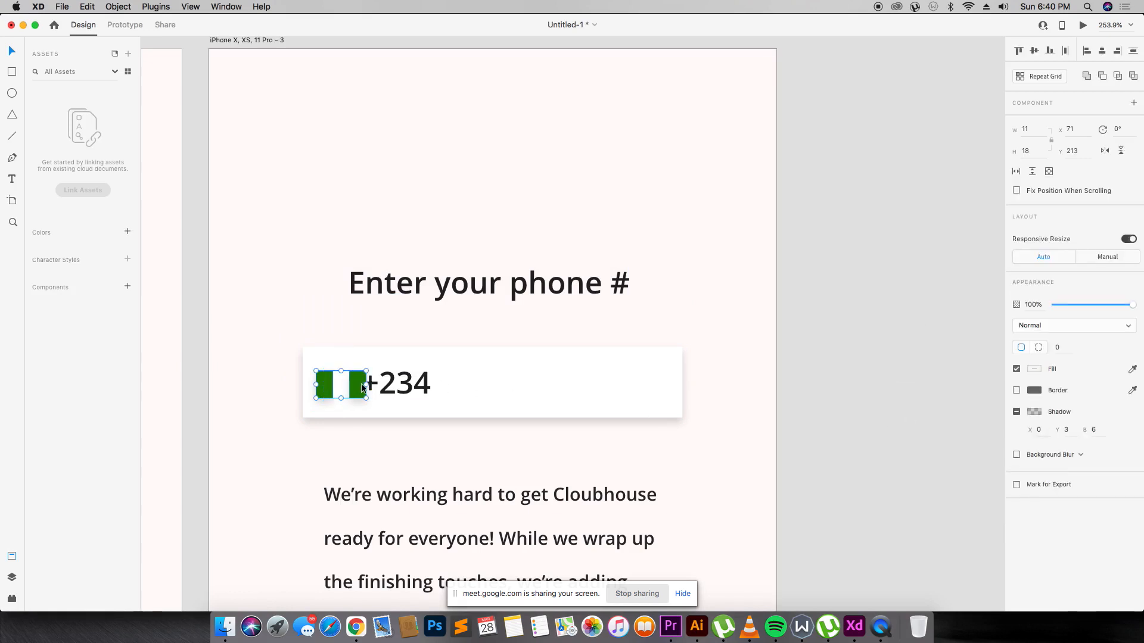
pyautogui.moveTo(367, 397); pyautogui.dragTo(488, 384)
pyautogui.press('super+g')
pyautogui.click(451, 385)
pyautogui.click(405, 384)
# Retype the copied text as 'Phone Number' and set its font size to 15.
pyautogui.doubleClick(488, 384)
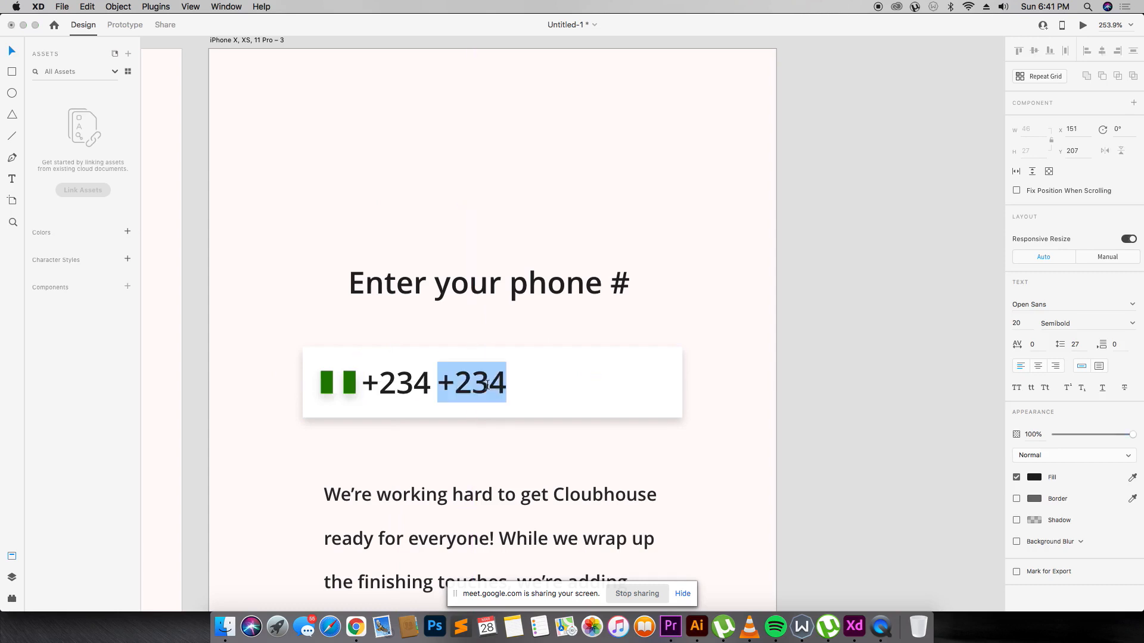
pyautogui.write('Phone Nuy')
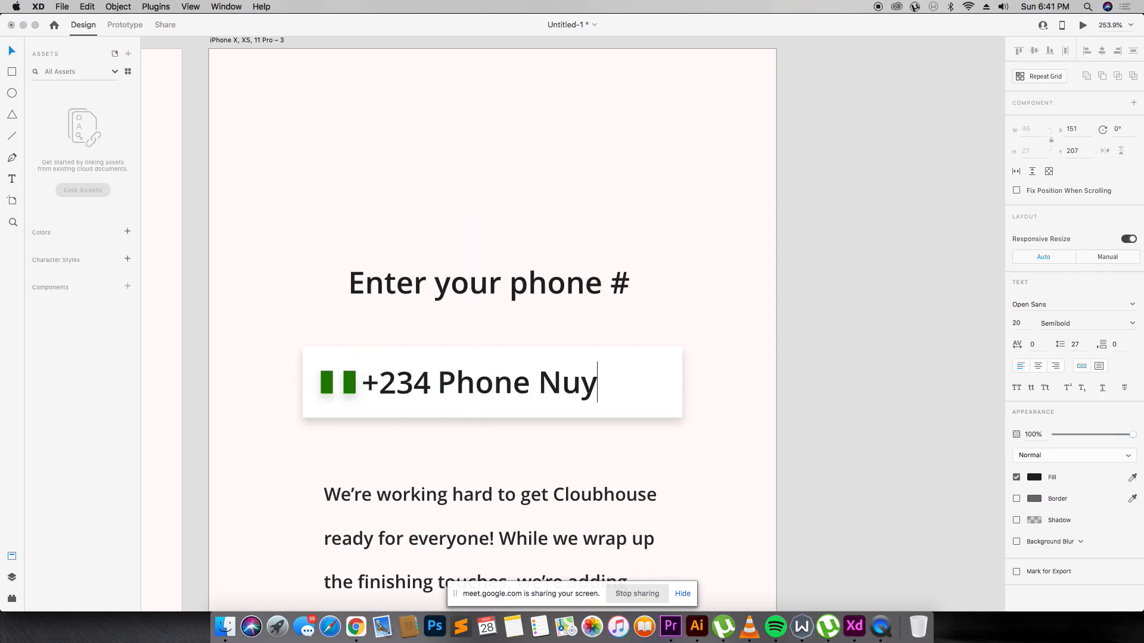
pyautogui.press('BackSpace')
pyautogui.write('mber')
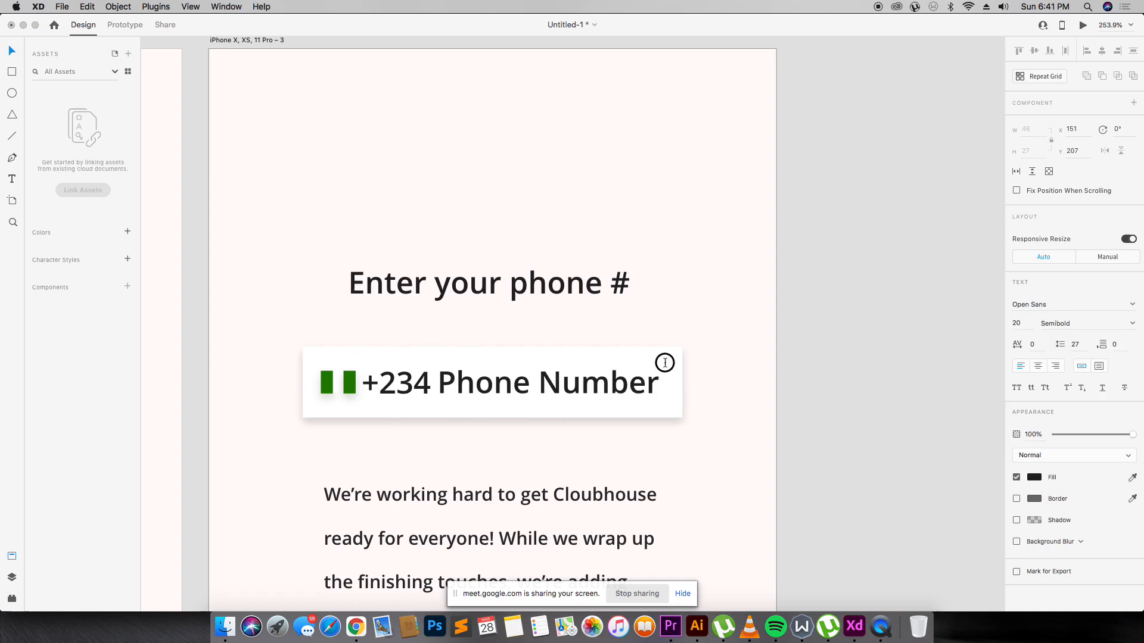
pyautogui.press('Escape')
pyautogui.click(1020, 323)
pyautogui.write('12')
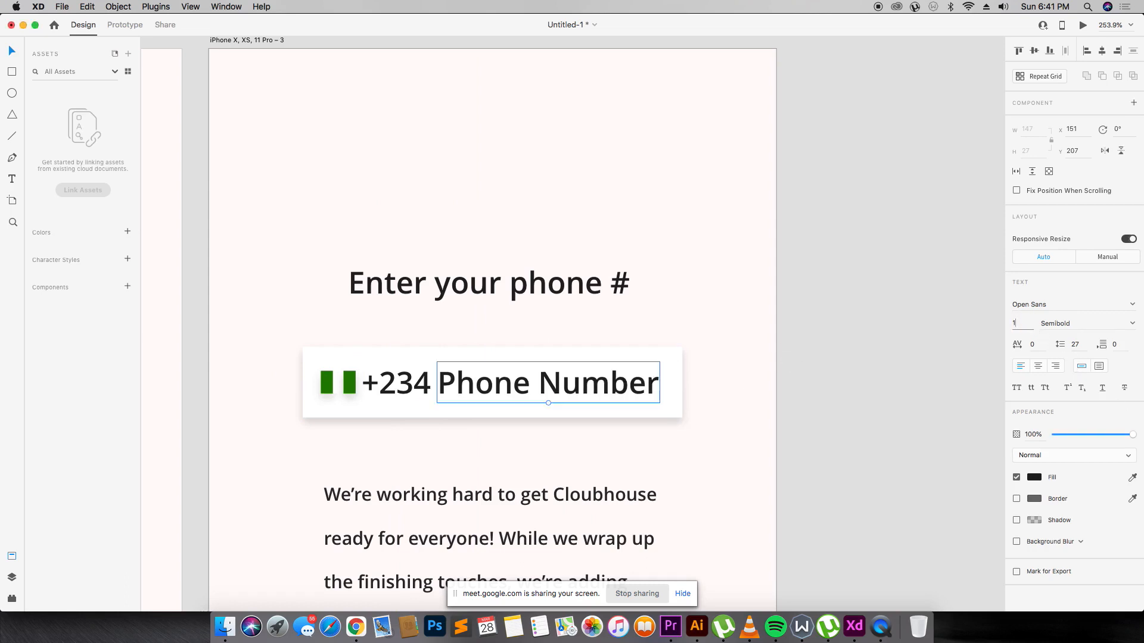
pyautogui.press('Return')
pyautogui.press('super+z')
pyautogui.click(1025, 324)
pyautogui.write('15')
pyautogui.press('Return')
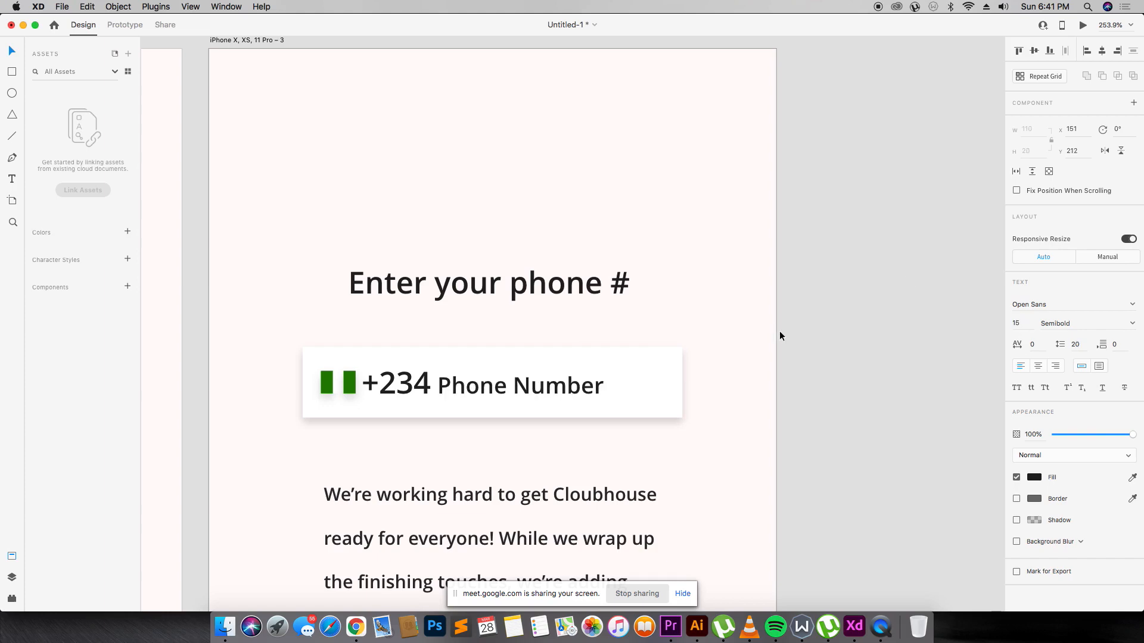
# Shrink the +234 country code to font size 15.
pyautogui.press('super+Tab')
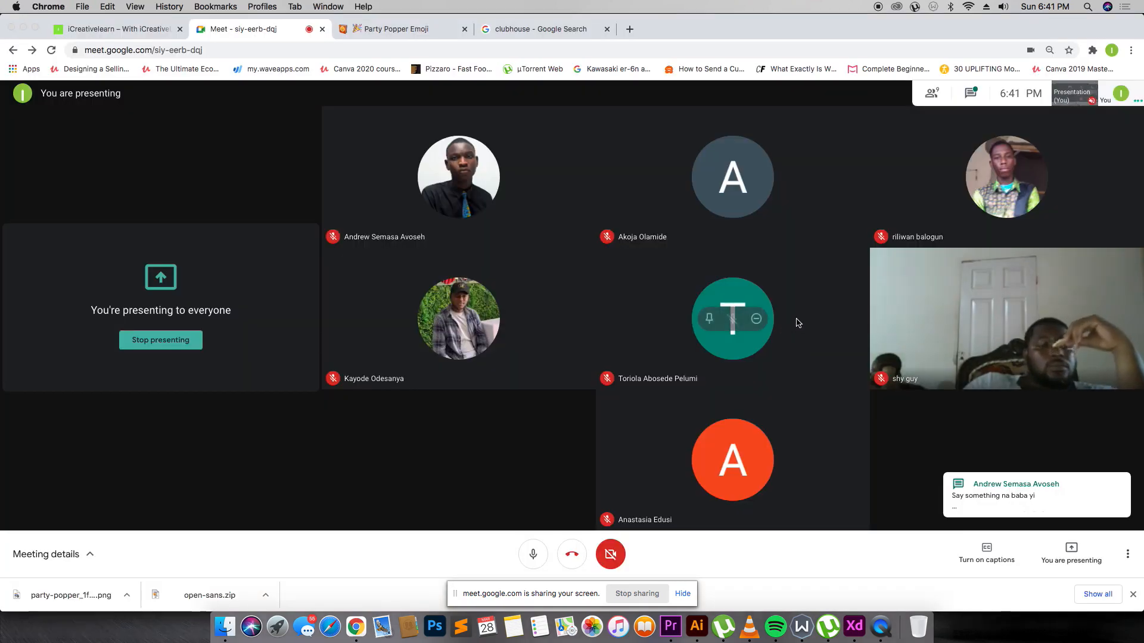
pyautogui.press('super+Tab')
pyautogui.doubleClick(419, 389)
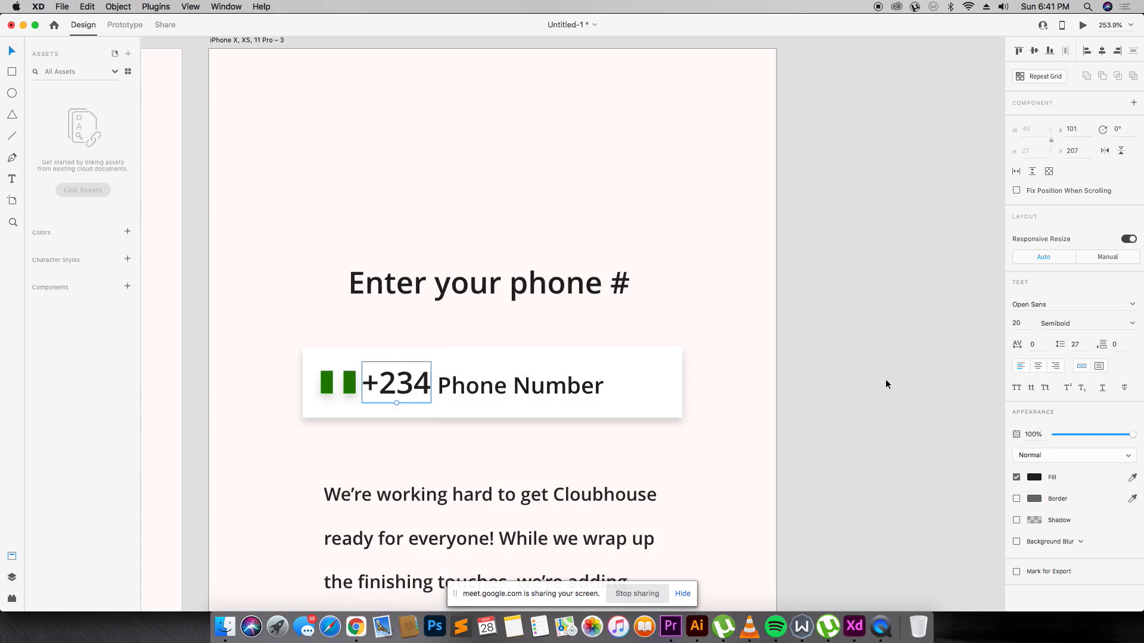
pyautogui.click(1022, 324)
pyautogui.write('15')
pyautogui.press('Return')
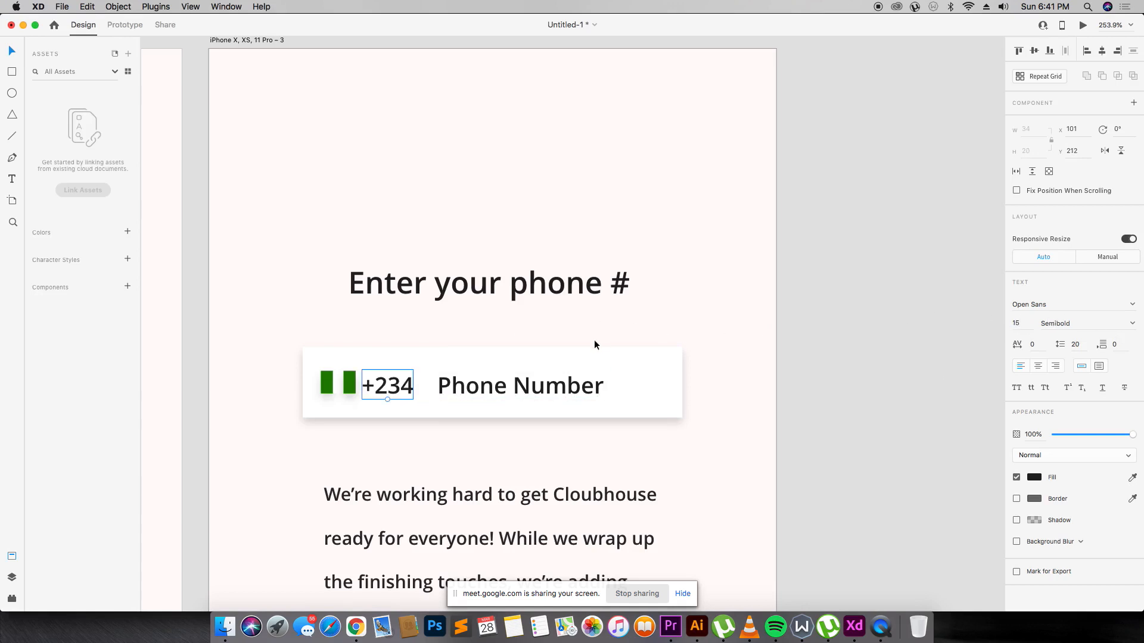
# Nudge +234 right, shift Phone Number left and fade it to 40% opacity.
pyautogui.moveTo(405, 389); pyautogui.dragTo(455, 387)
pyautogui.click(455, 386)
pyautogui.press('4')
pyautogui.click(786, 296)
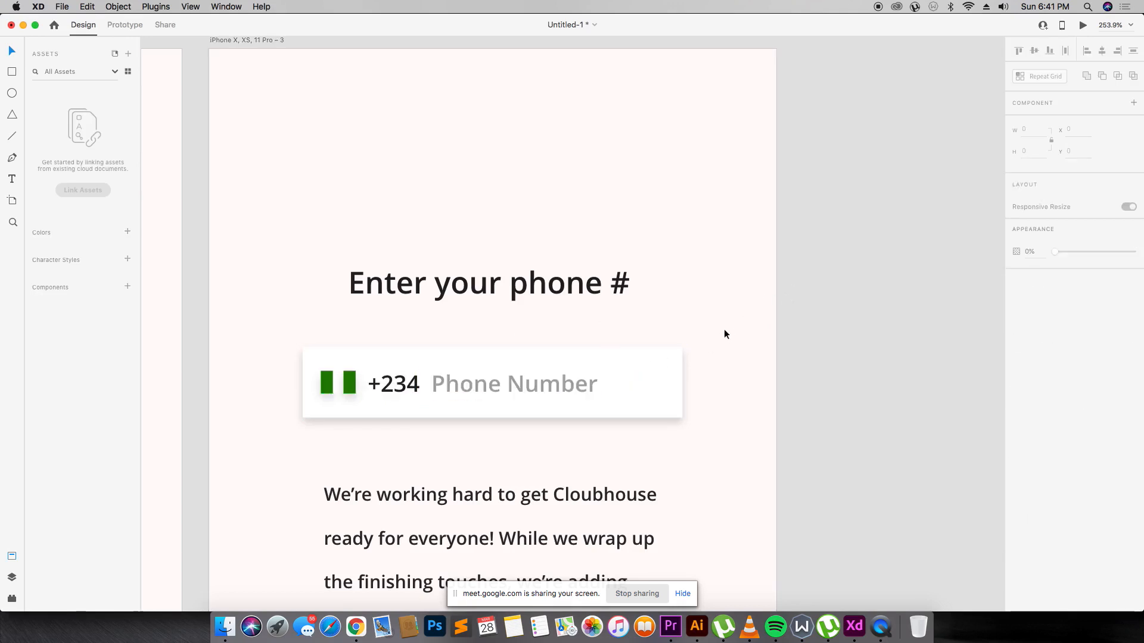
pyautogui.scroll(-5, 746, 317)
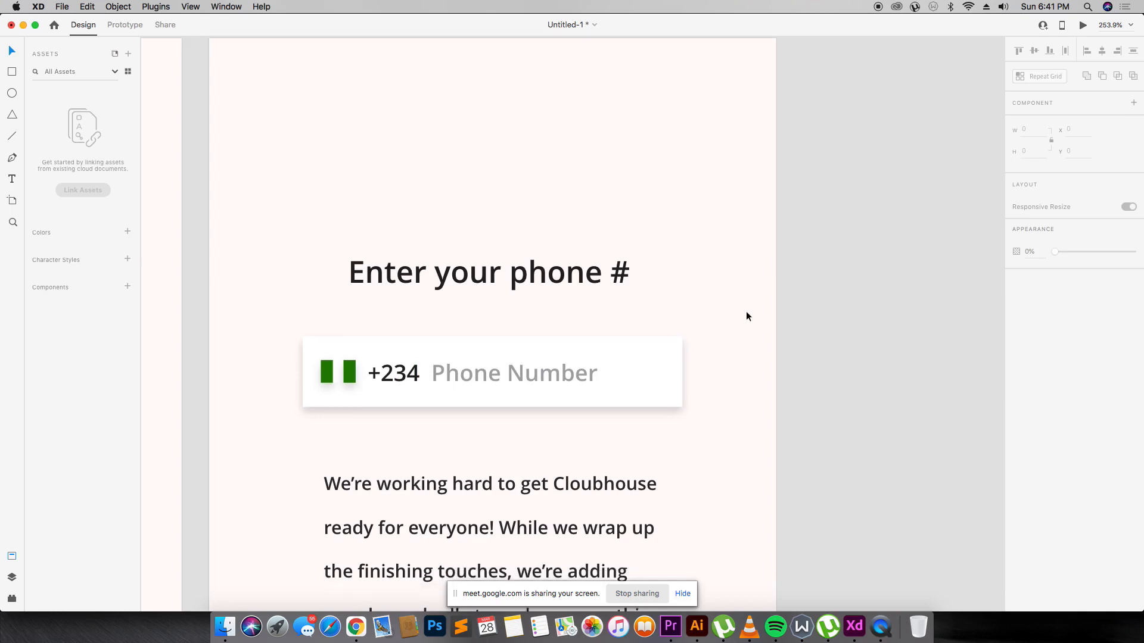
# Centre the paragraph and retype it as 'By entering your number… Terms of Service and Privacy Policy. Thanks!'.
pyautogui.click(524, 396)
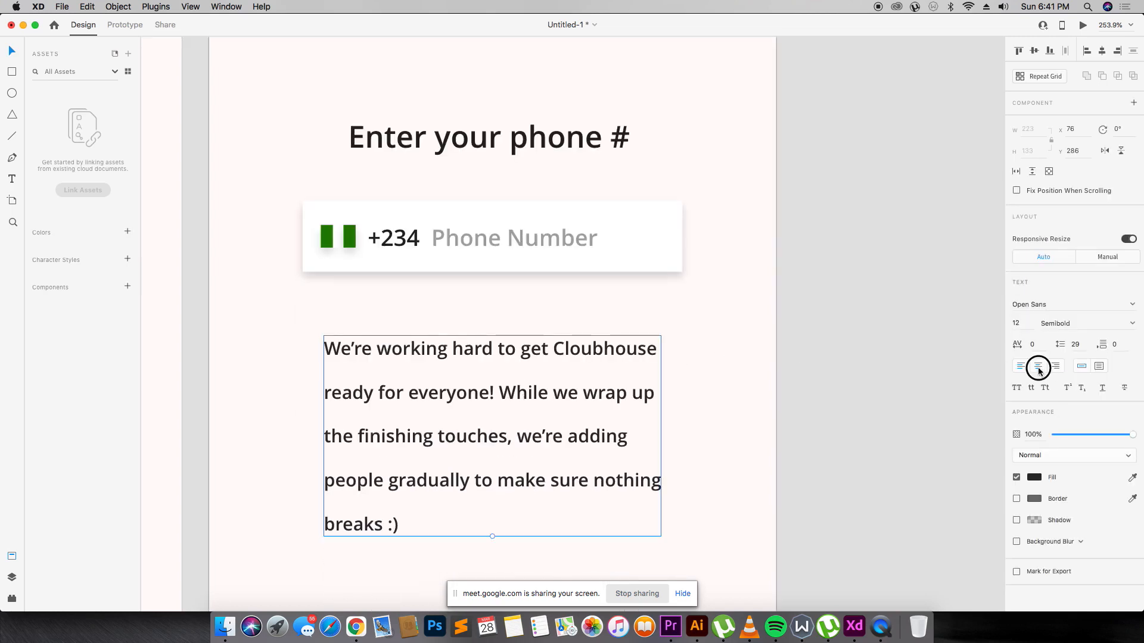
pyautogui.click(1039, 369)
pyautogui.press('Return')
pyautogui.write('B')
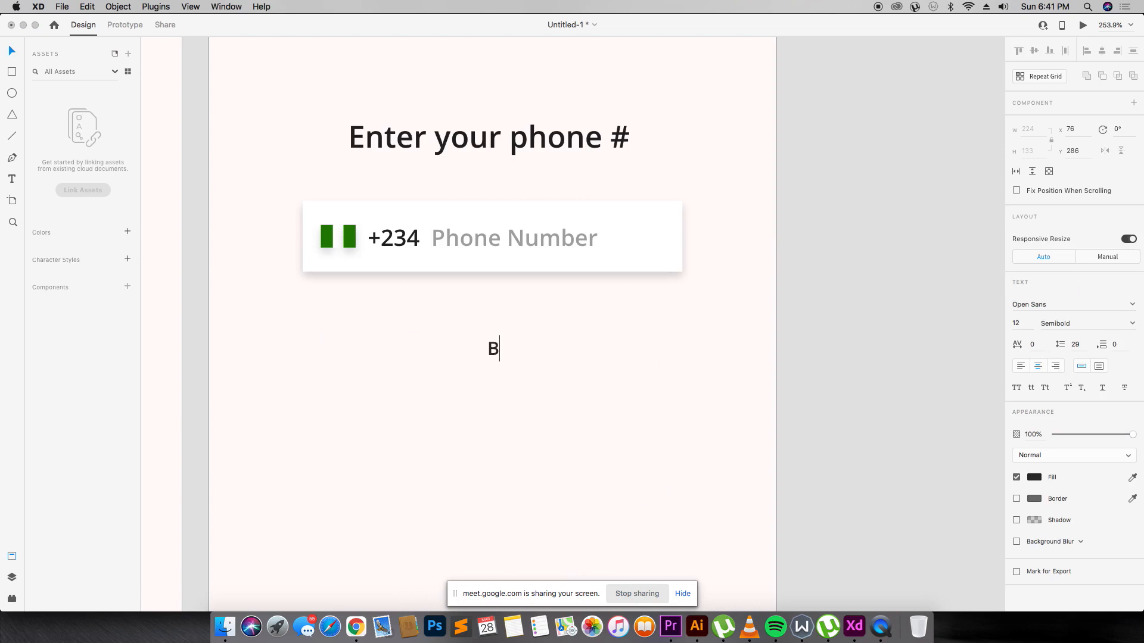
pyautogui.write('y  enterin')
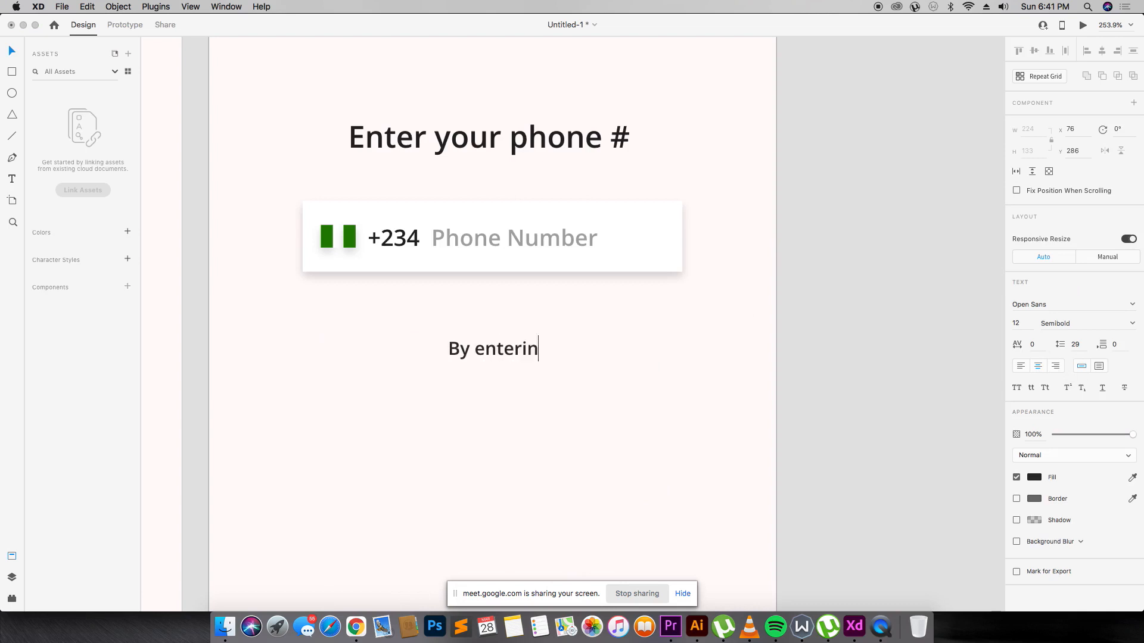
pyautogui.write('g uyo')
pyautogui.press('BackSpace')
pyautogui.press('BackSpace')
pyautogui.press('BackSpace')
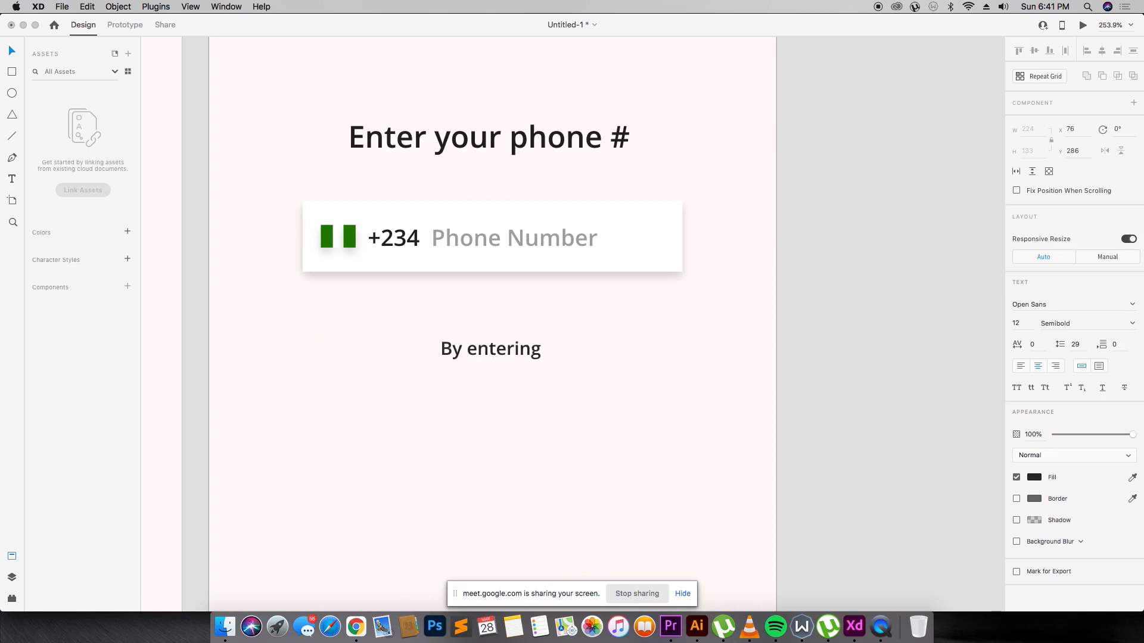
pyautogui.write('your number')
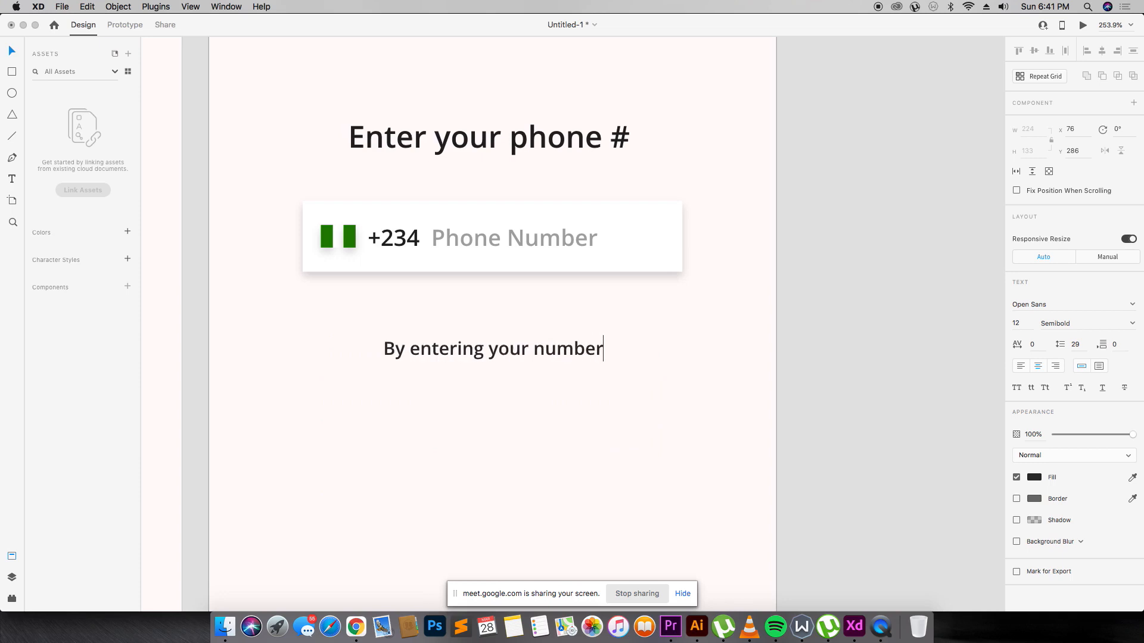
pyautogui.write(', you are e')
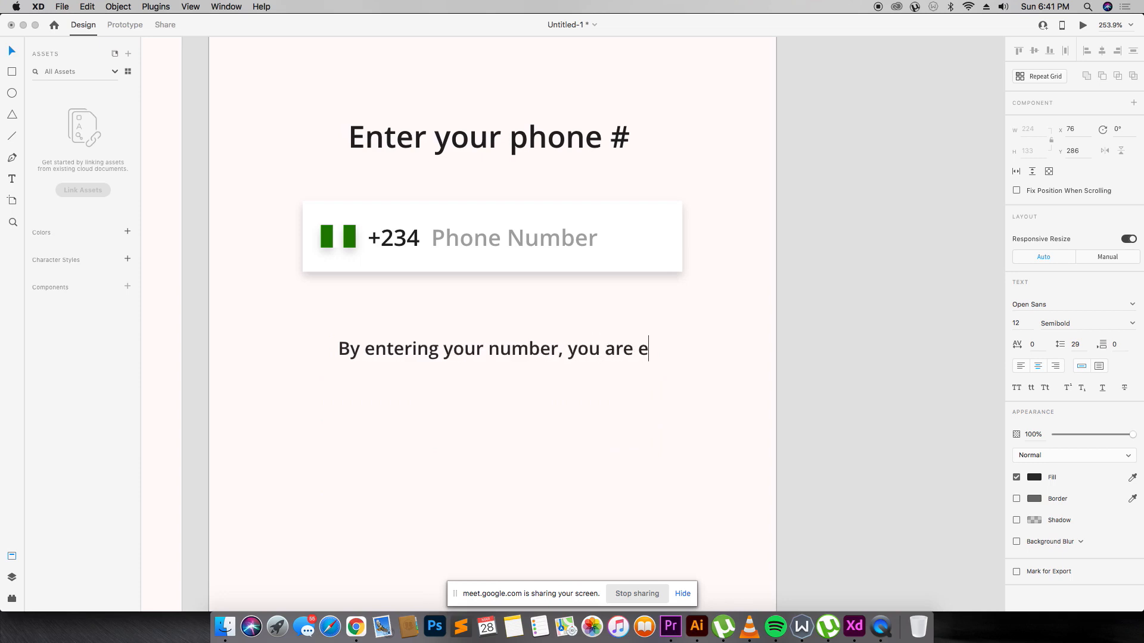
pyautogui.write('gtr==')
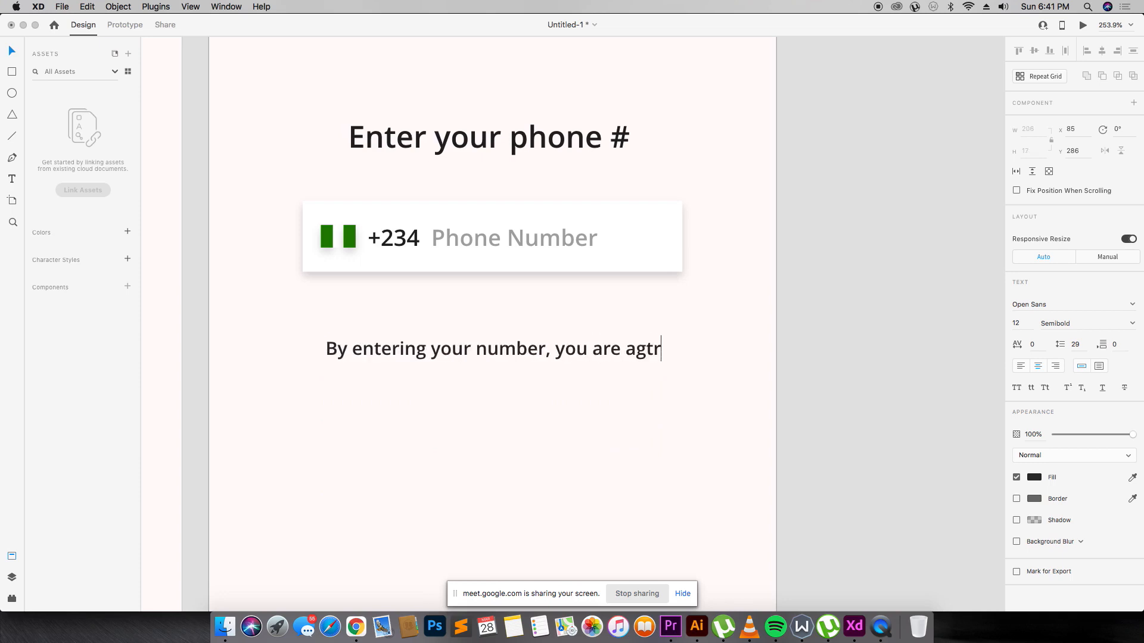
pyautogui.press('BackSpace')
pyautogui.press('BackSpace')
pyautogui.press('BackSpace')
pyautogui.press('BackSpace')
pyautogui.write('ree')
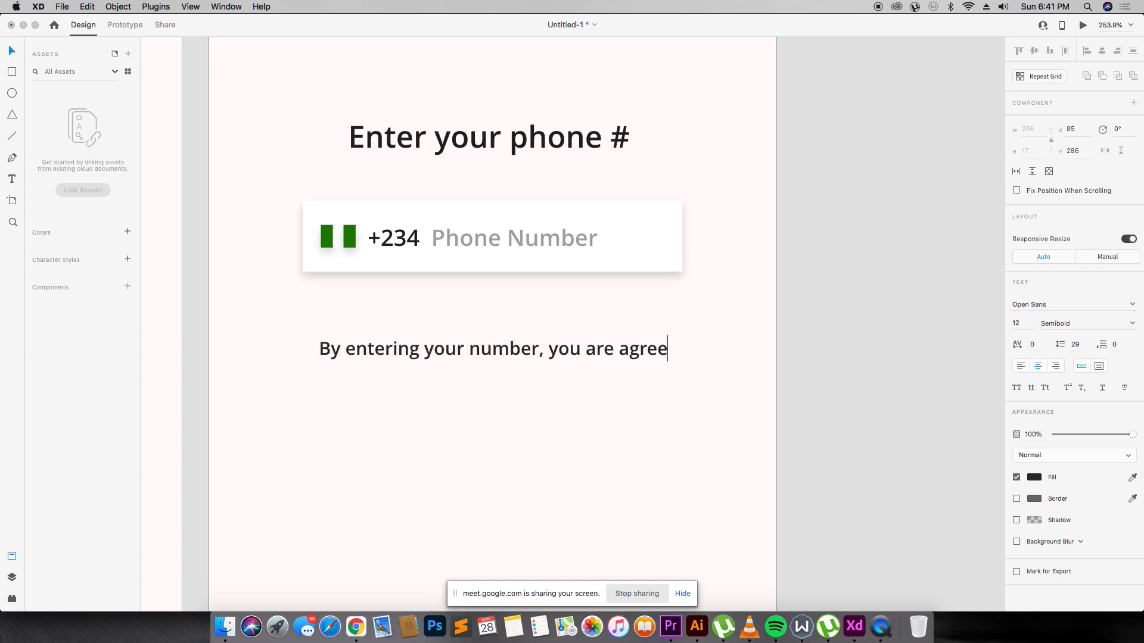
pyautogui.write('ing y')
pyautogui.press('BackSpace')
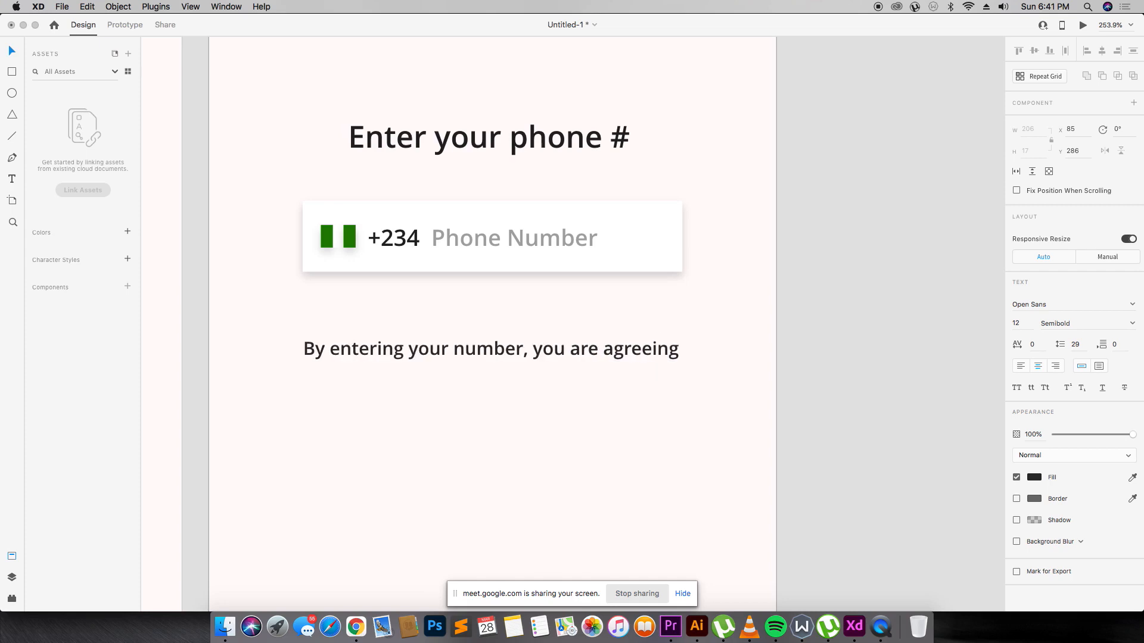
pyautogui.write('to our')
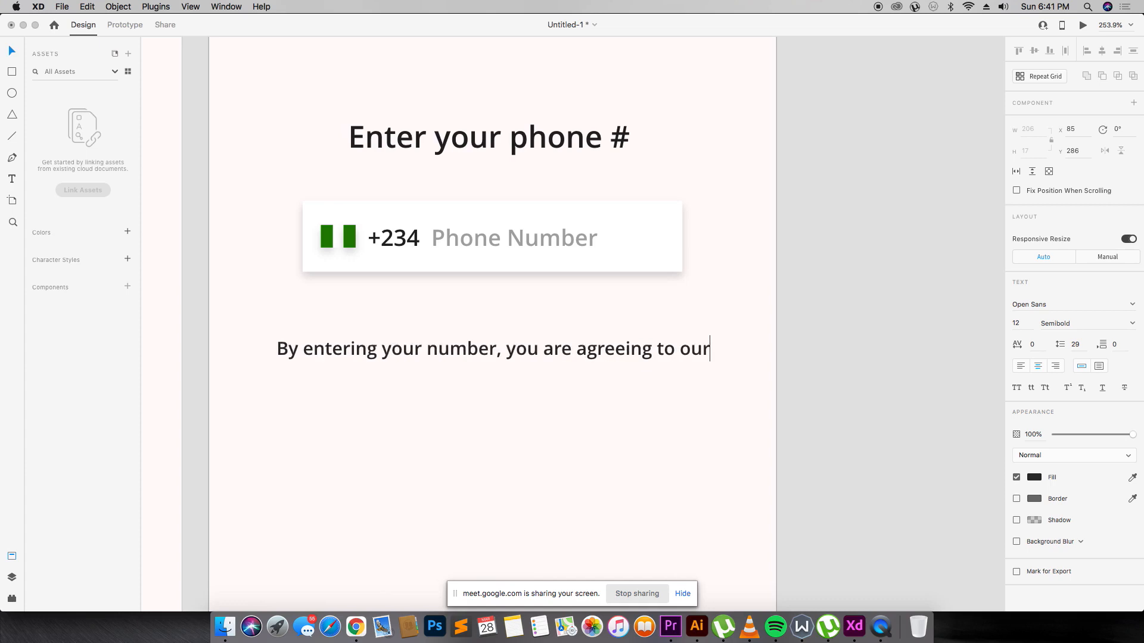
pyautogui.write('Terms of Service a')
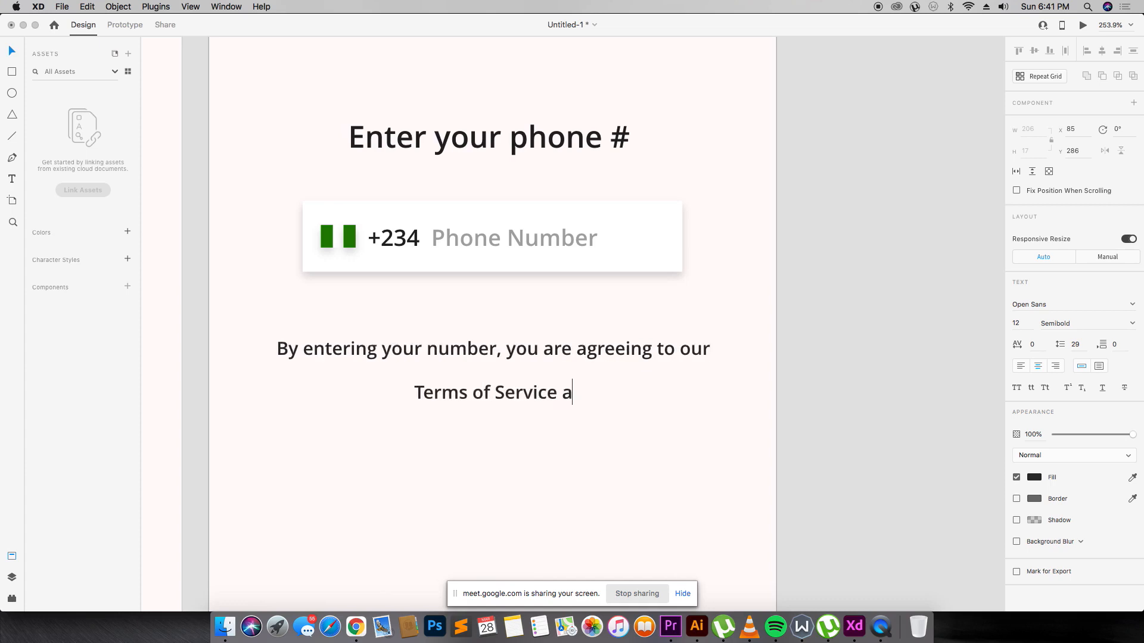
pyautogui.write('nd Pol')
pyautogui.press('BackSpace')
pyautogui.press('BackSpace')
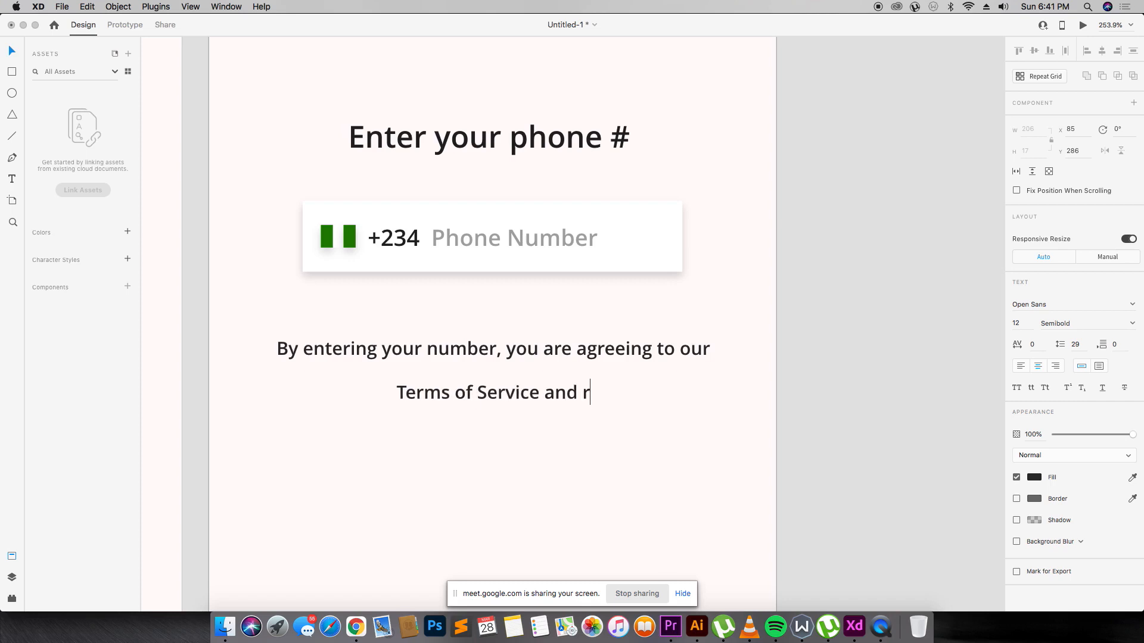
pyautogui.write('rivacy Po')
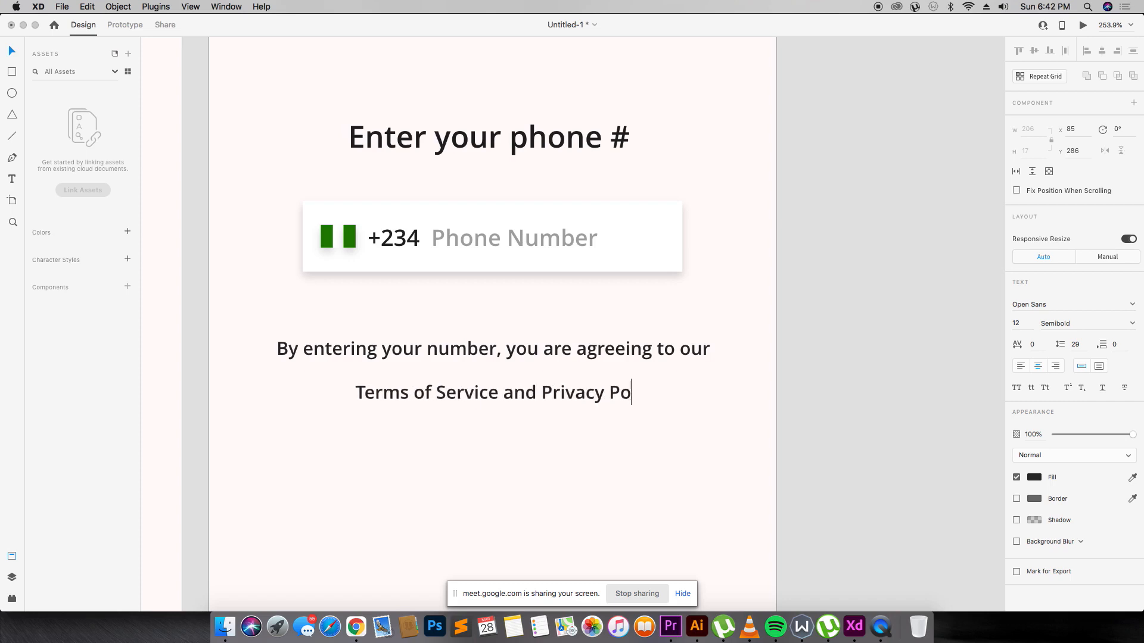
pyautogui.write('licy')
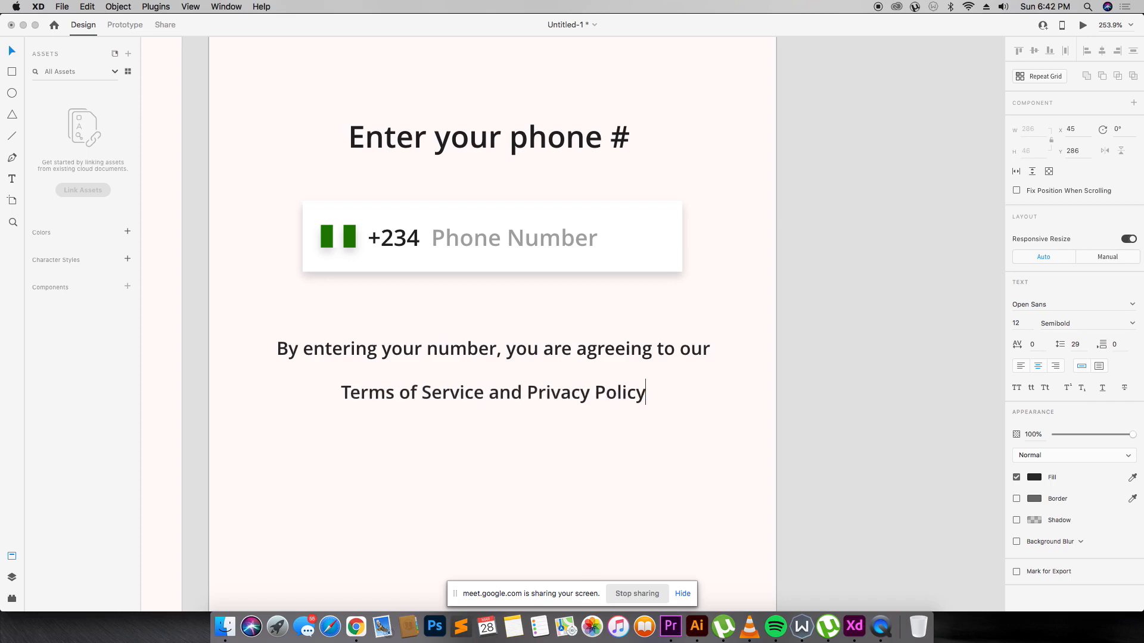
pyautogui.write('. ')
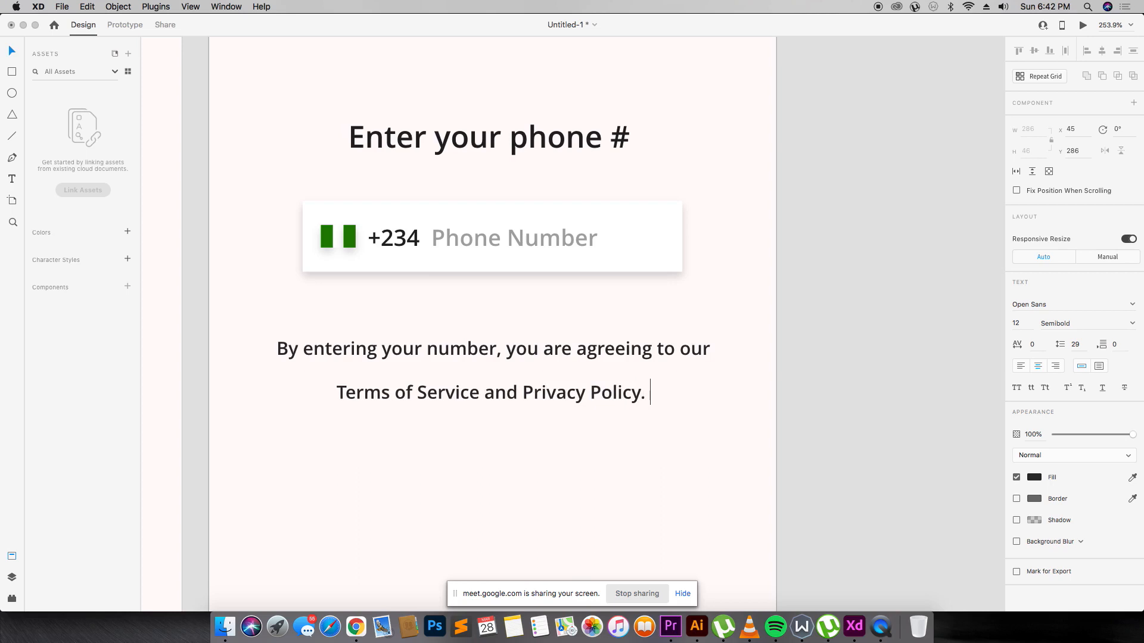
pyautogui.write('Thanks!')
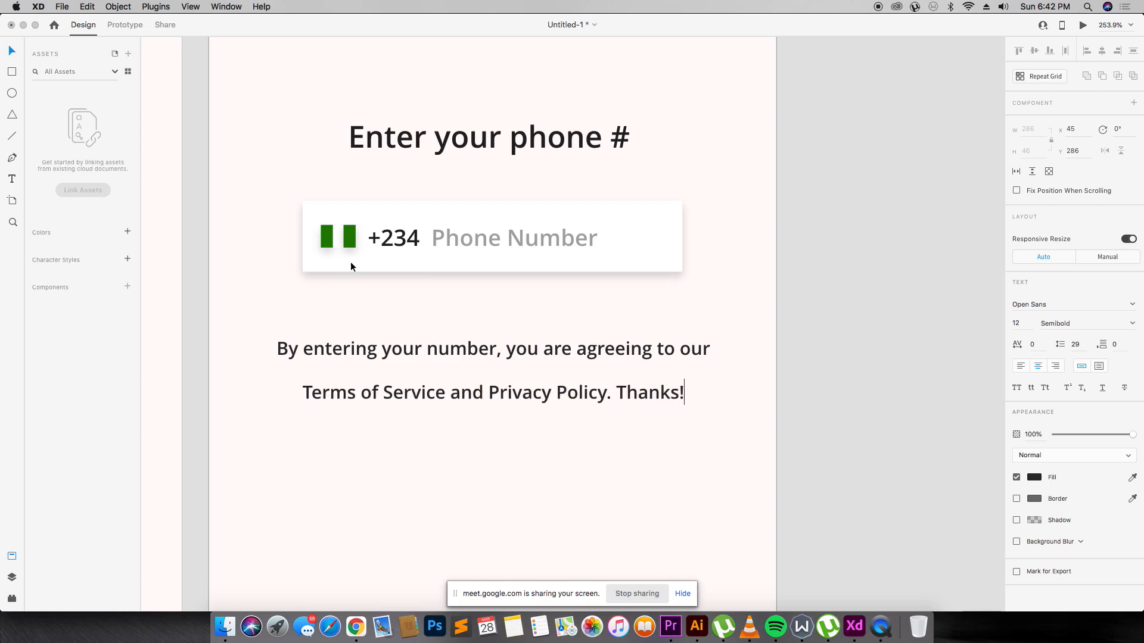
pyautogui.press('Escape')
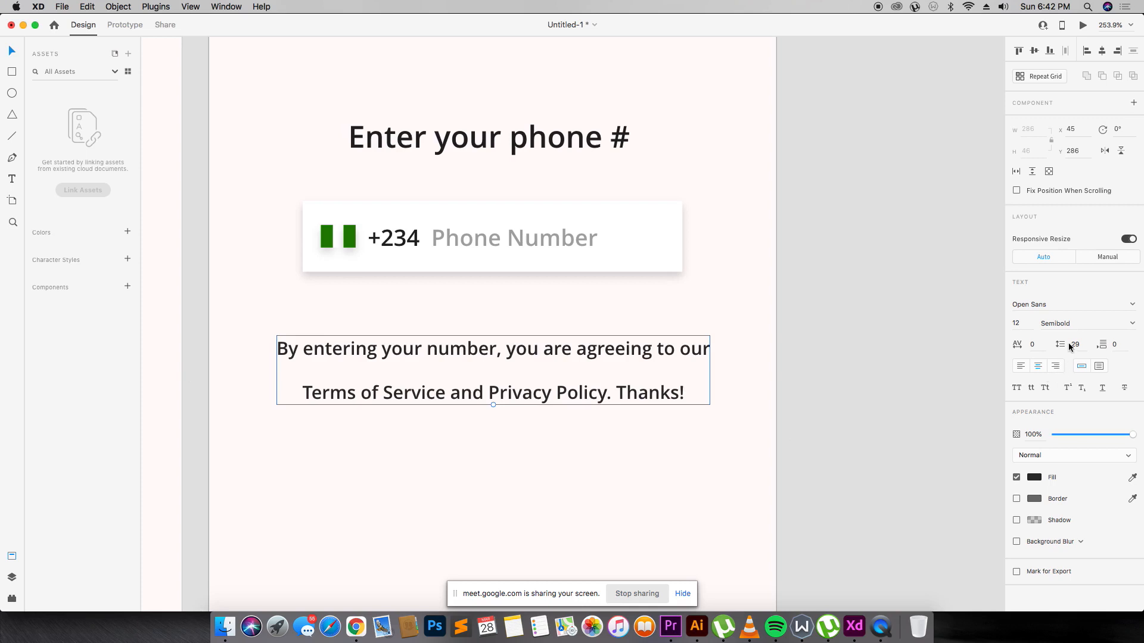
# Set the terms paragraph's line spacing to 20.
pyautogui.click(731, 377)
pyautogui.click(588, 389)
pyautogui.click(1075, 344)
pyautogui.click(1078, 345)
pyautogui.click(1061, 345)
pyautogui.write('20')
pyautogui.press('Return')
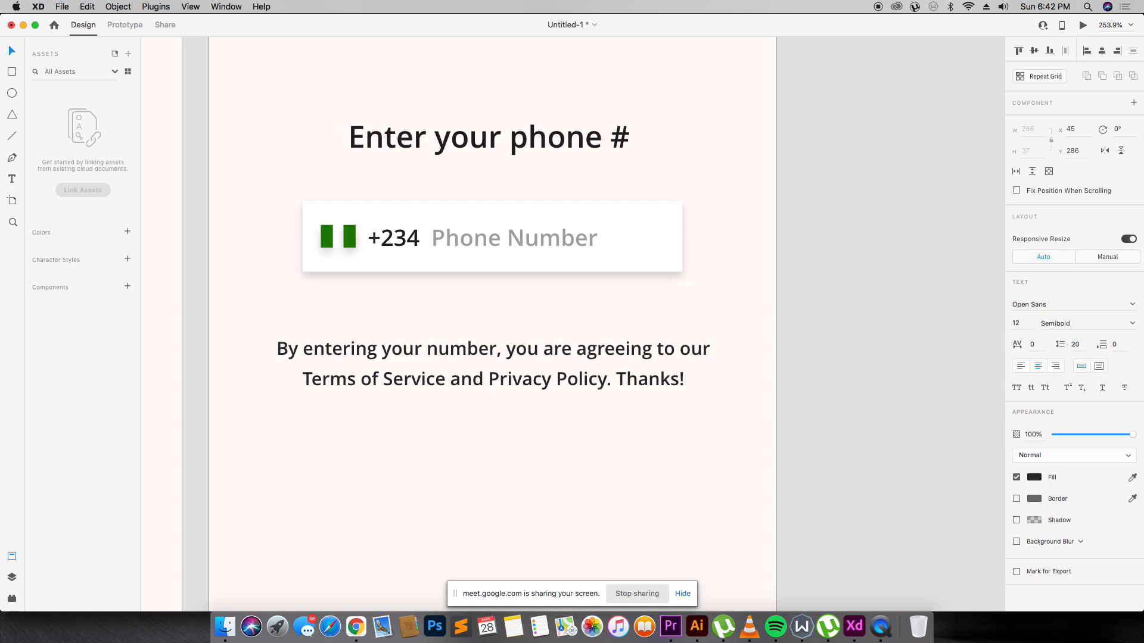
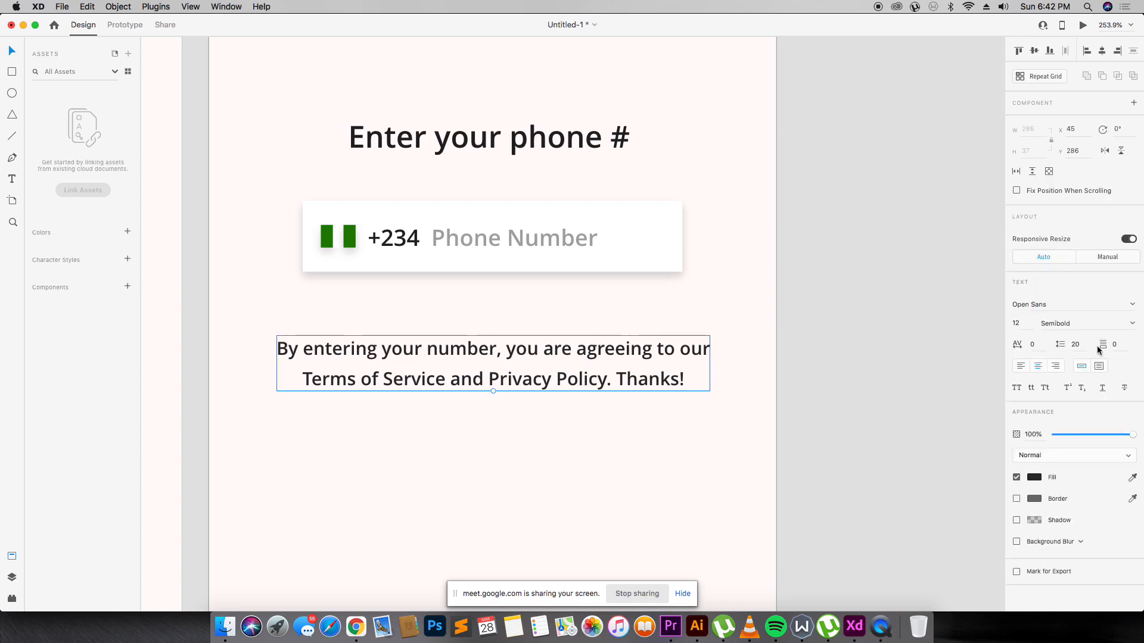
# Set the terms text to Light weight, font size 8 and line spacing 10.
pyautogui.click(1114, 325)
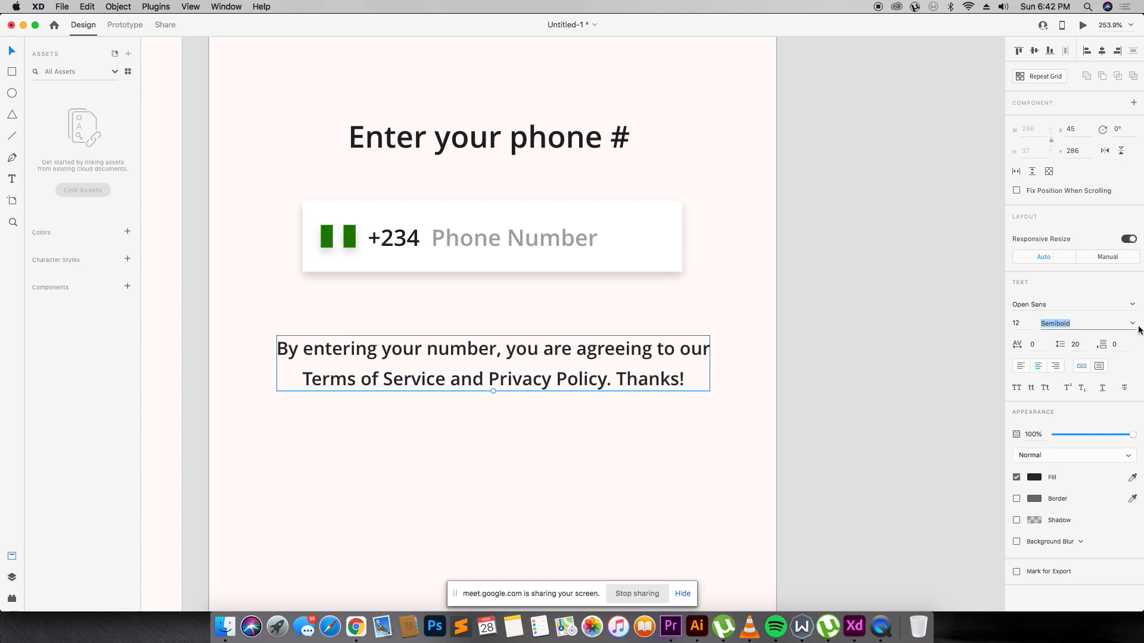
pyautogui.click(1132, 324)
pyautogui.click(1079, 361)
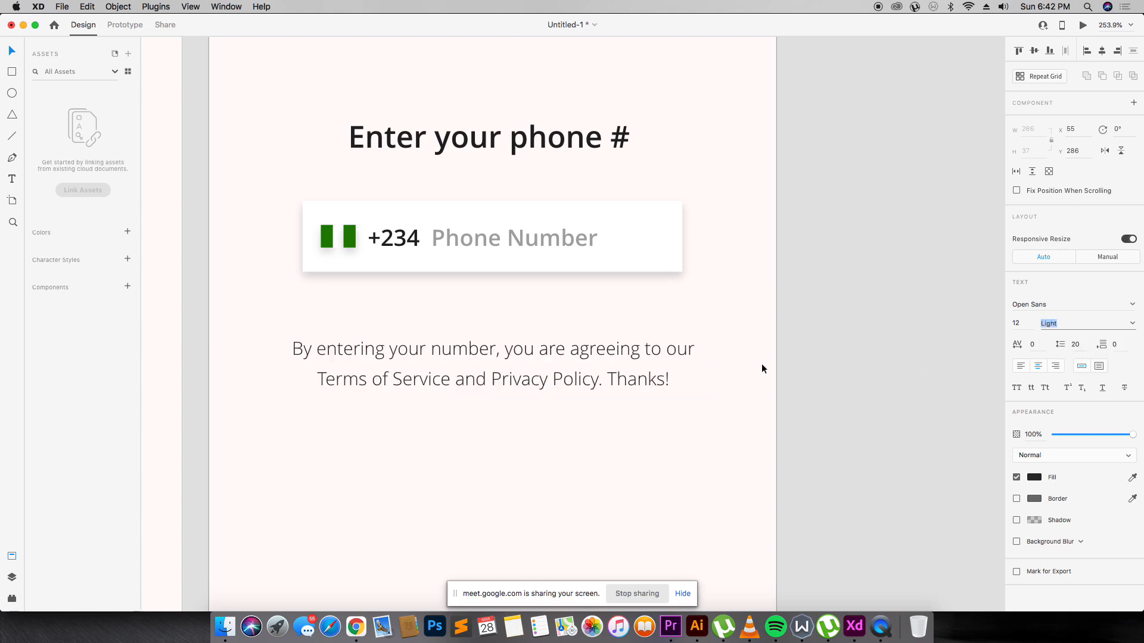
pyautogui.click(1025, 323)
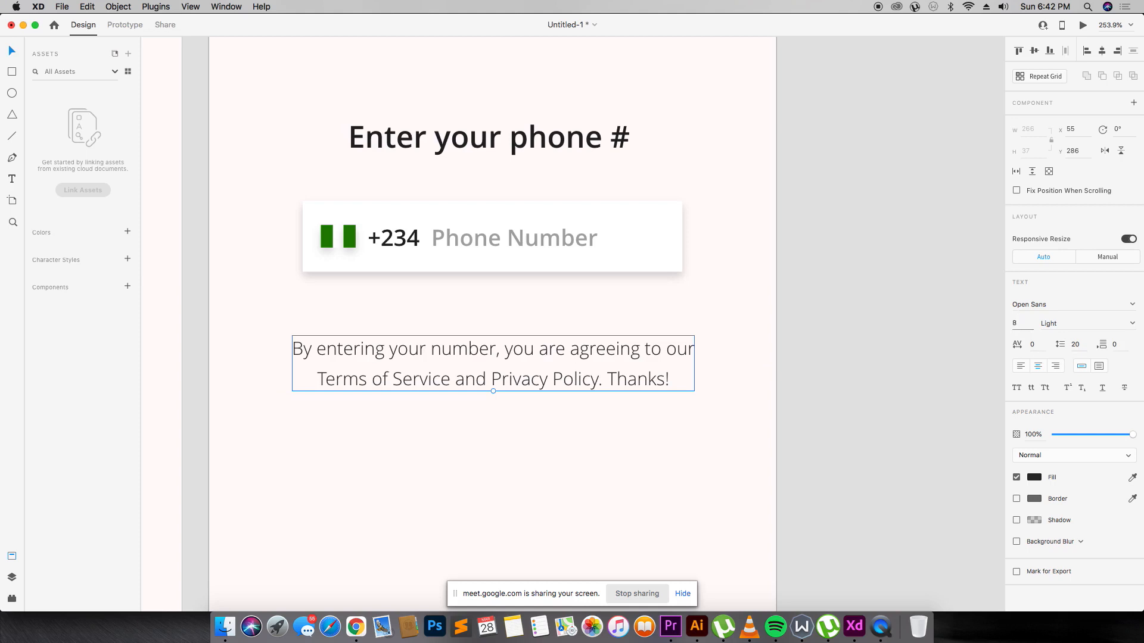
pyautogui.write('8')
pyautogui.press('Return')
pyautogui.click(1077, 344)
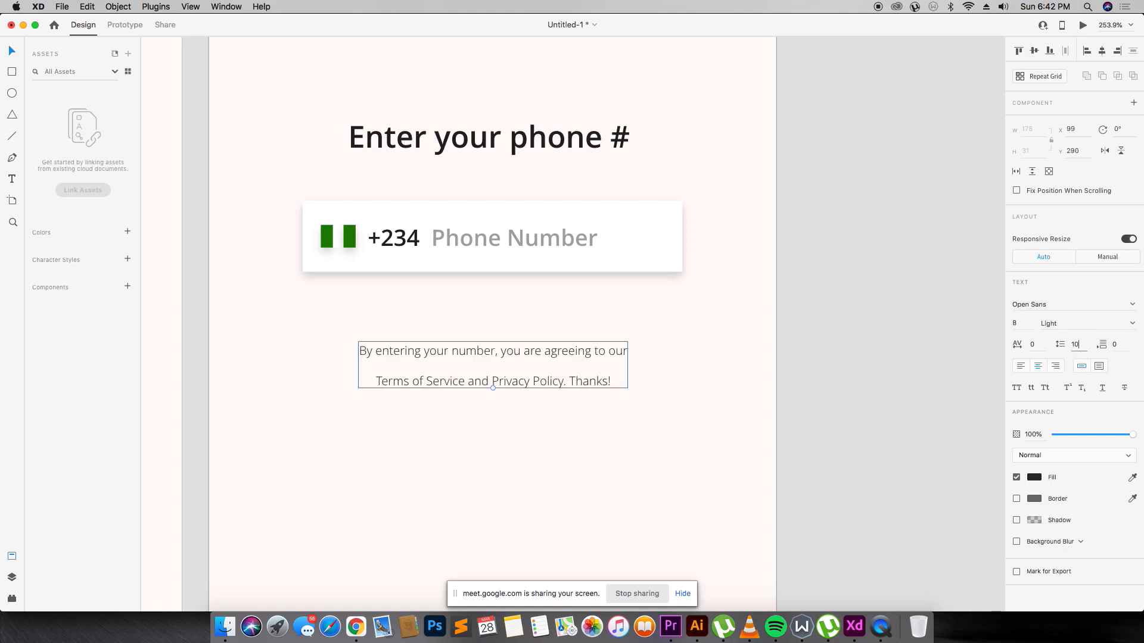
pyautogui.write('10')
pyautogui.press('Return')
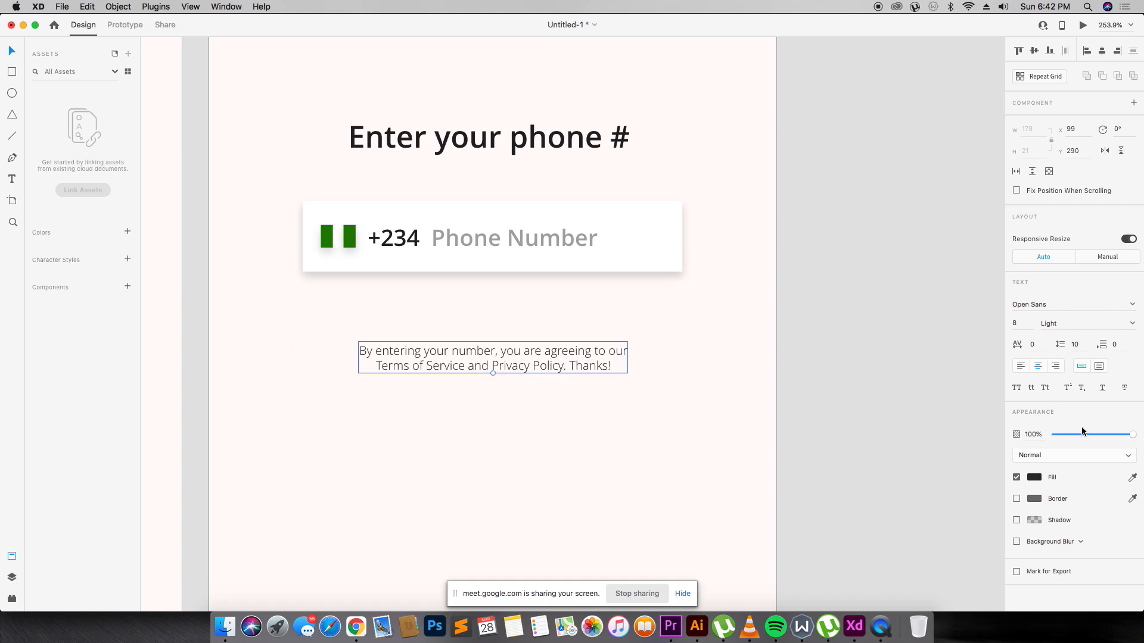
# Fade the terms text to 63% opacity and nudge it up under the phone field.
pyautogui.moveTo(1081, 428); pyautogui.dragTo(1104, 435)
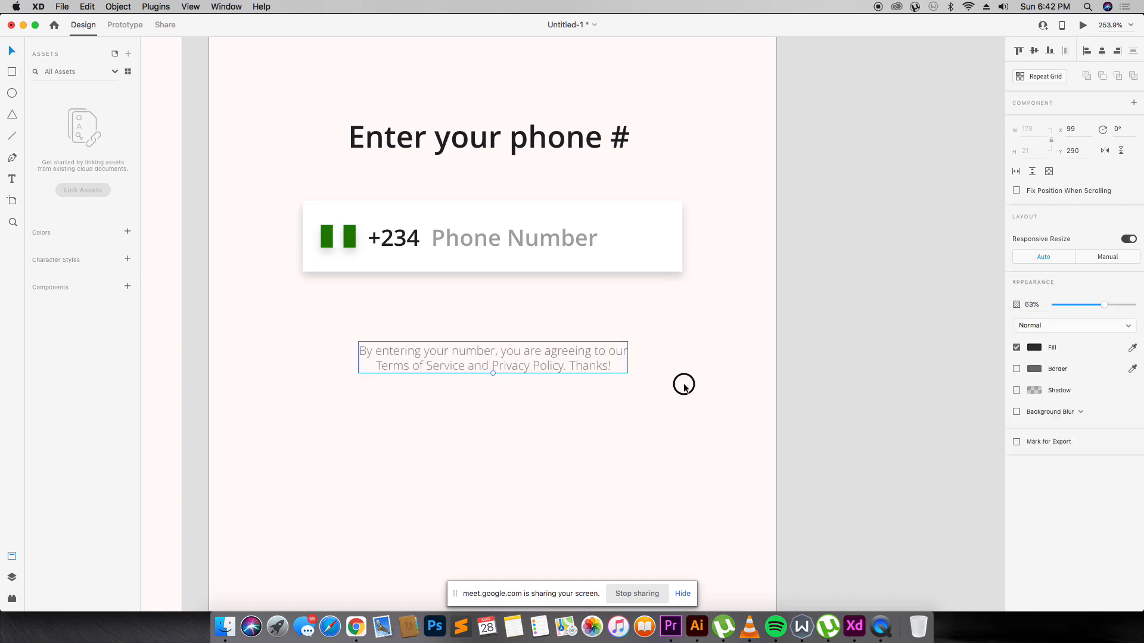
pyautogui.moveTo(464, 360)
pyautogui.mouseDown()
pyautogui.moveTo(459, 328)
pyautogui.moveTo(454, 340)
pyautogui.mouseUp()
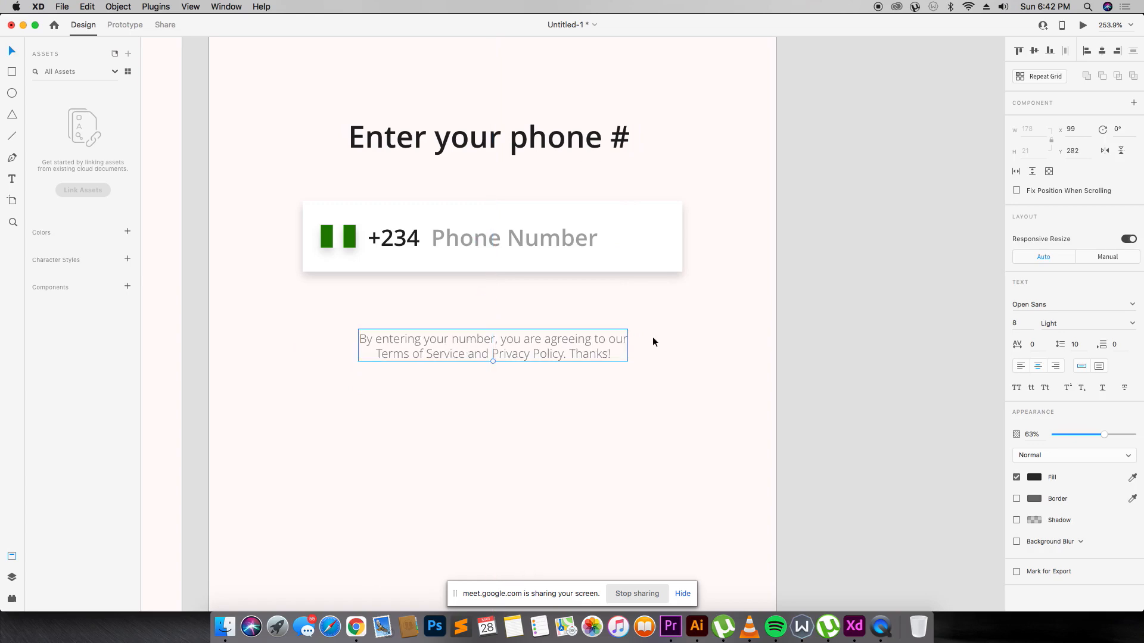
pyautogui.click(686, 331)
pyautogui.press('super+2')
pyautogui.press('super+minus')
pyautogui.press('super+minus')
pyautogui.press('super+equal')
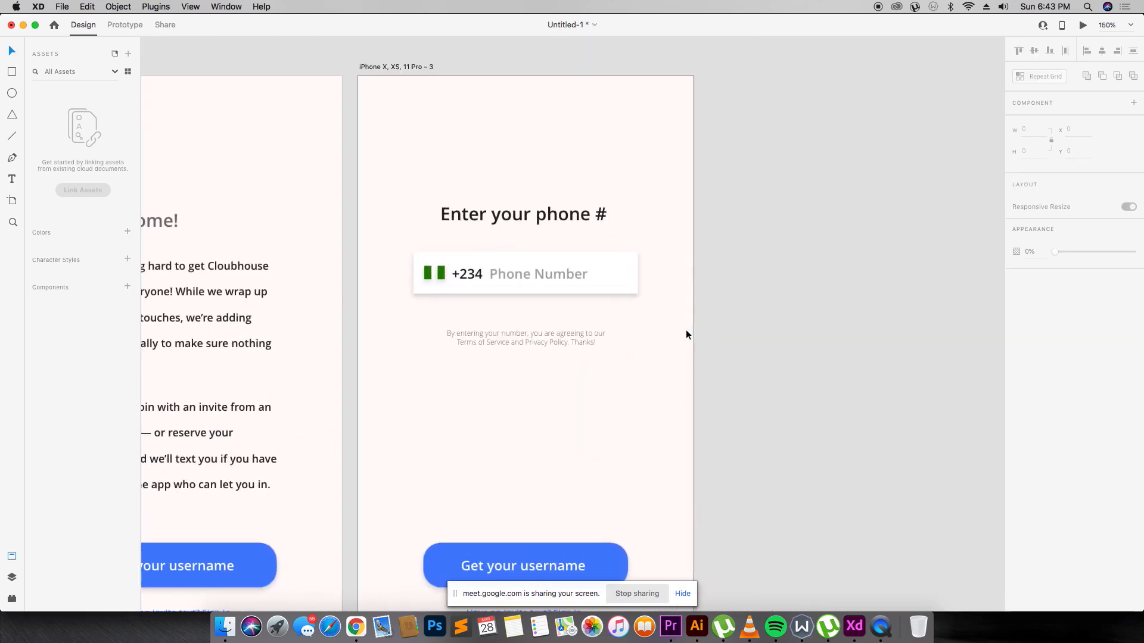
# Relabel the button 'Next', centre the label and make the button narrower.
pyautogui.scroll(-5, 686, 329)
pyautogui.doubleClick(534, 425)
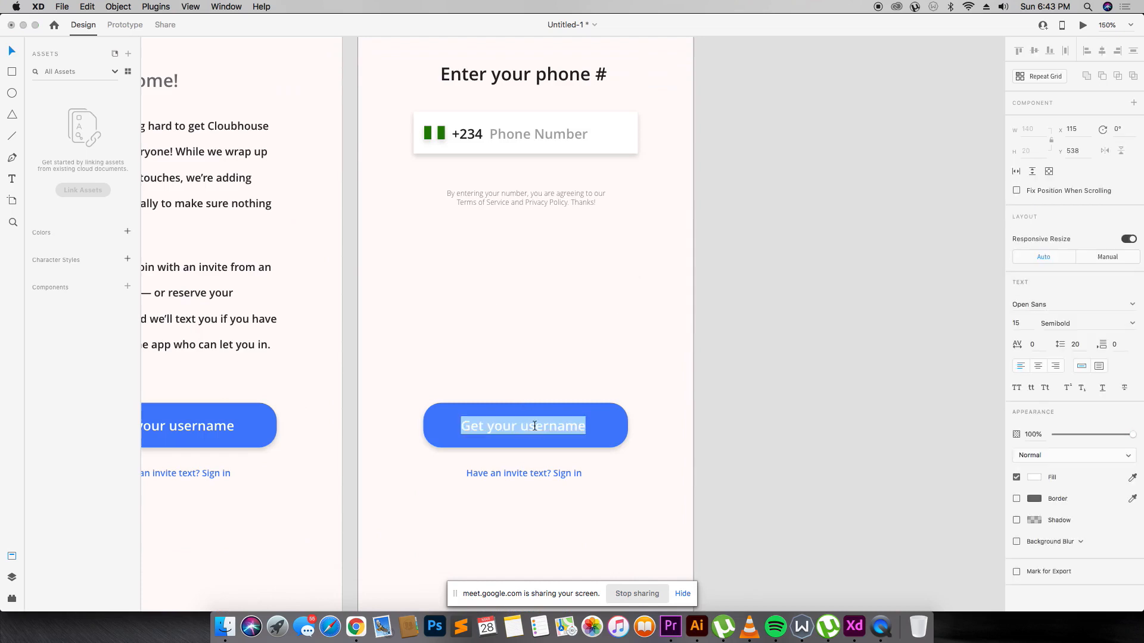
pyautogui.write('Next')
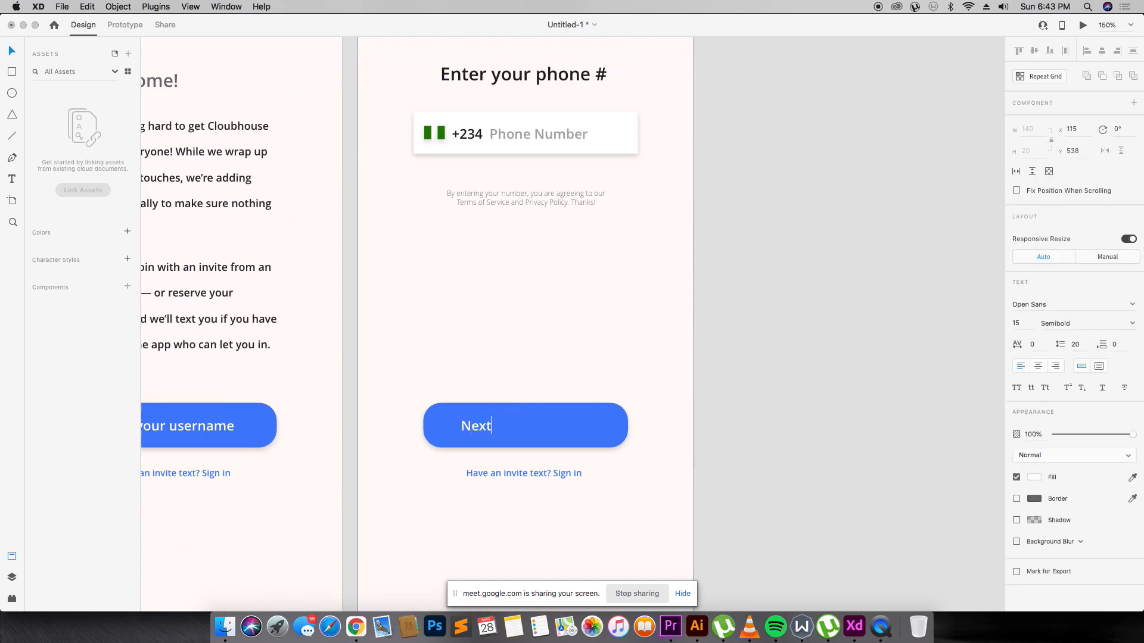
pyautogui.moveTo(465, 431); pyautogui.dragTo(520, 429)
pyautogui.click(611, 424)
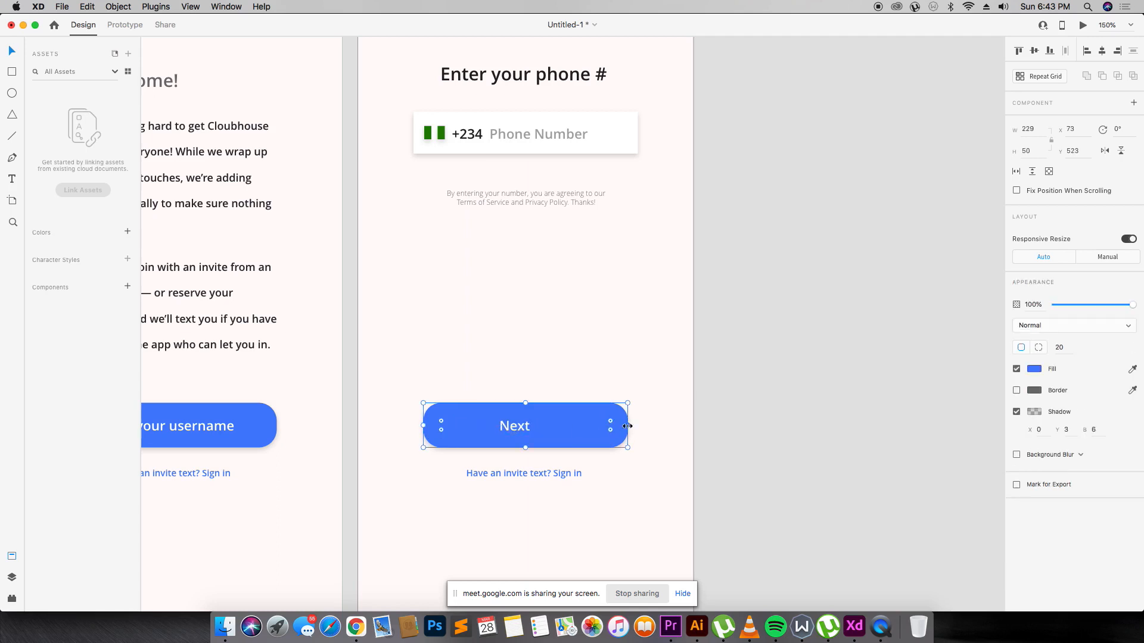
pyautogui.moveTo(626, 425); pyautogui.dragTo(597, 425)
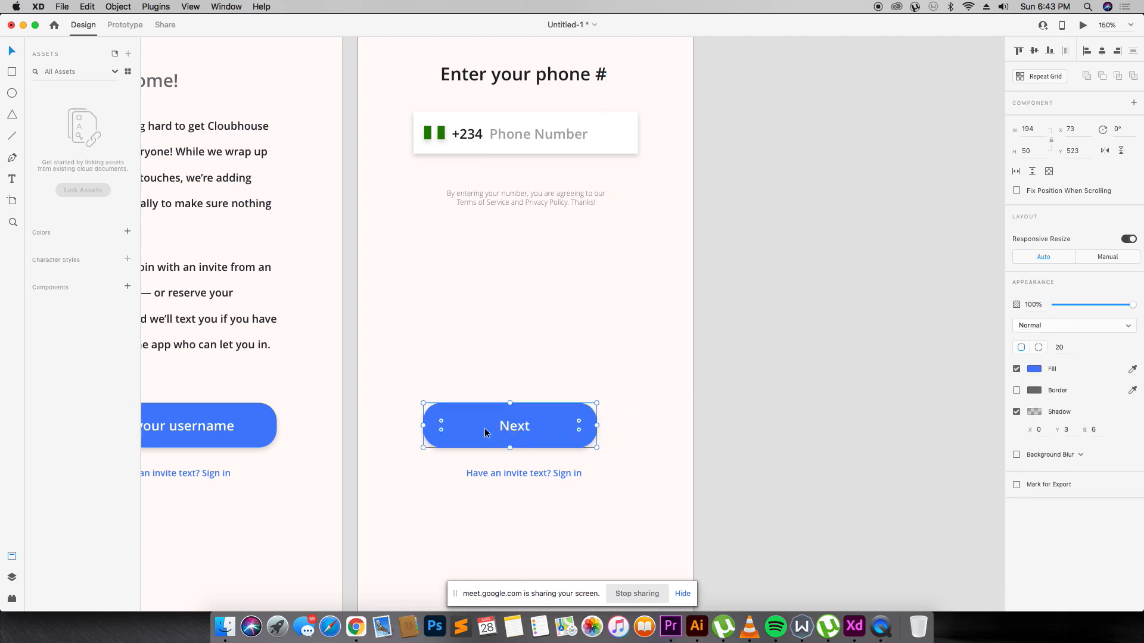
# Delete the 'Have an invite text? Sign in' link and move the Next button up, centred.
pyautogui.click(544, 470)
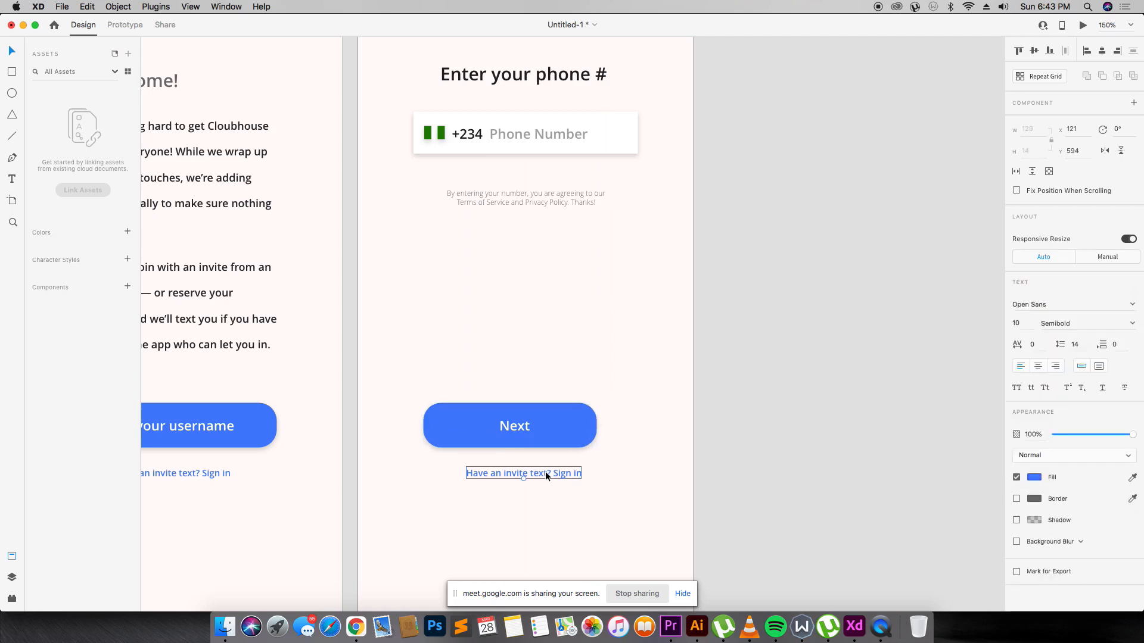
pyautogui.press('Delete')
pyautogui.moveTo(517, 425); pyautogui.dragTo(558, 297)
pyautogui.keyDown('shift'); pyautogui.click(543, 426); pyautogui.keyUp('shift')
pyautogui.click(741, 288)
pyautogui.scroll(-1, 741, 288)
pyautogui.press('super+minus')
pyautogui.press('super+minus')
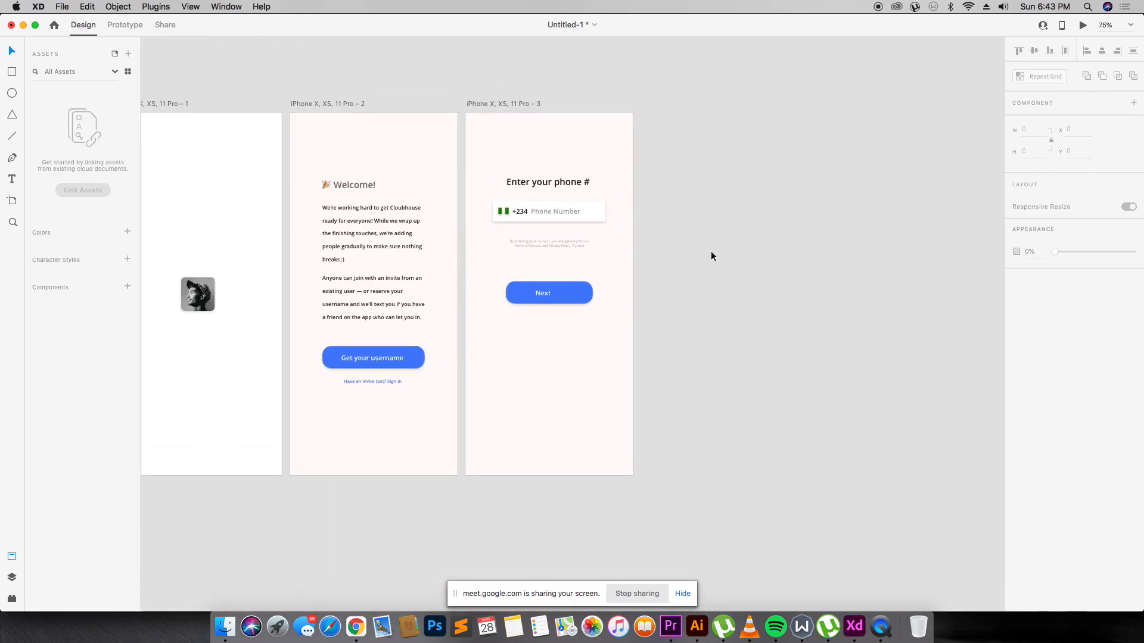
# Find the Material_Icons_Google XD file through Spotlight search and open it.
pyautogui.press('super+space')
pyautogui.write('materic')
pyautogui.press('BackSpace')
pyautogui.write('a')
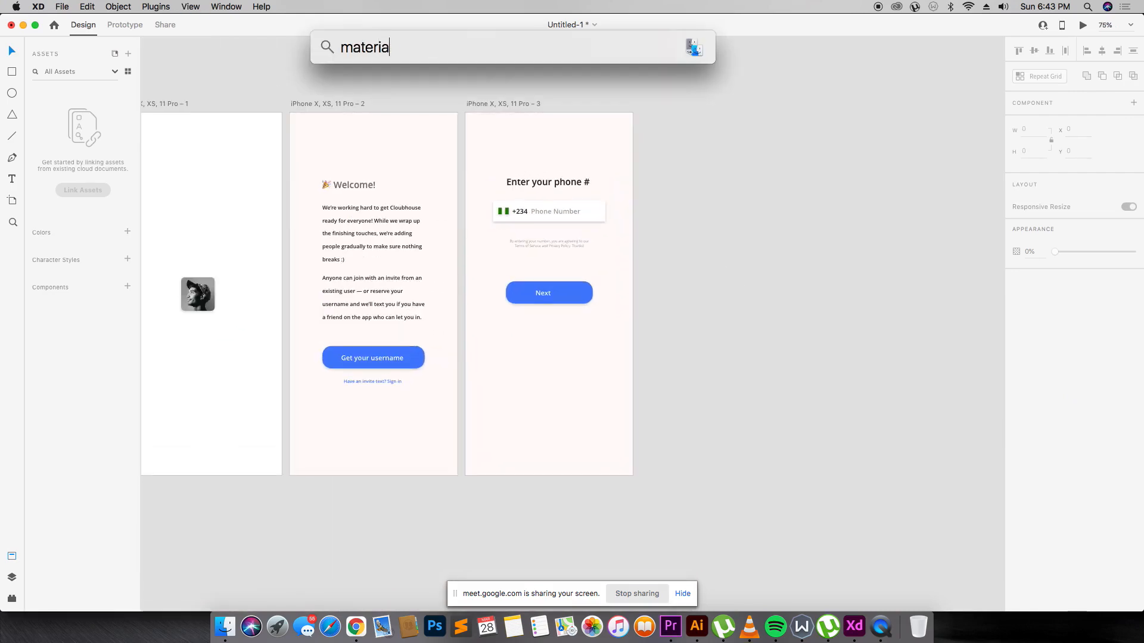
pyautogui.write('l')
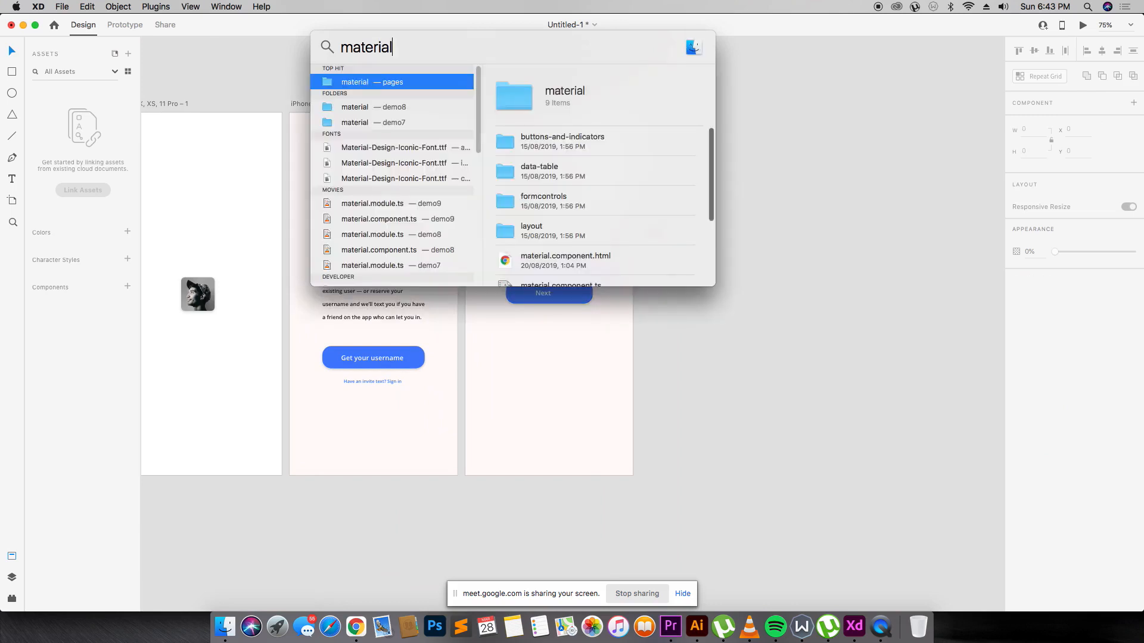
pyautogui.write(' icon xd')
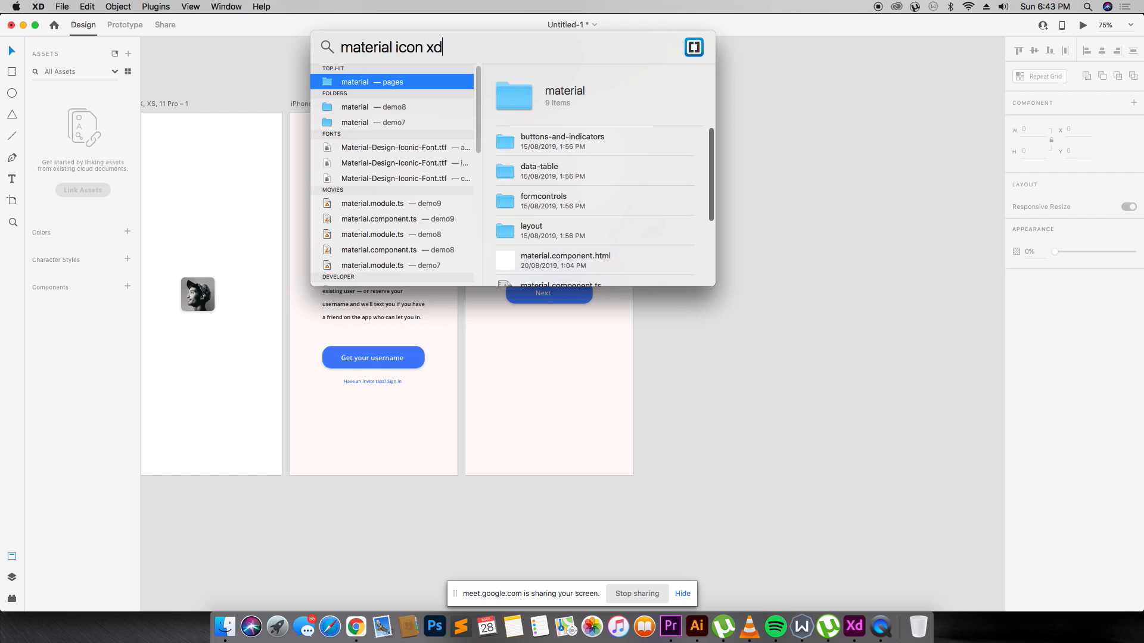
pyautogui.doubleClick(362, 81)
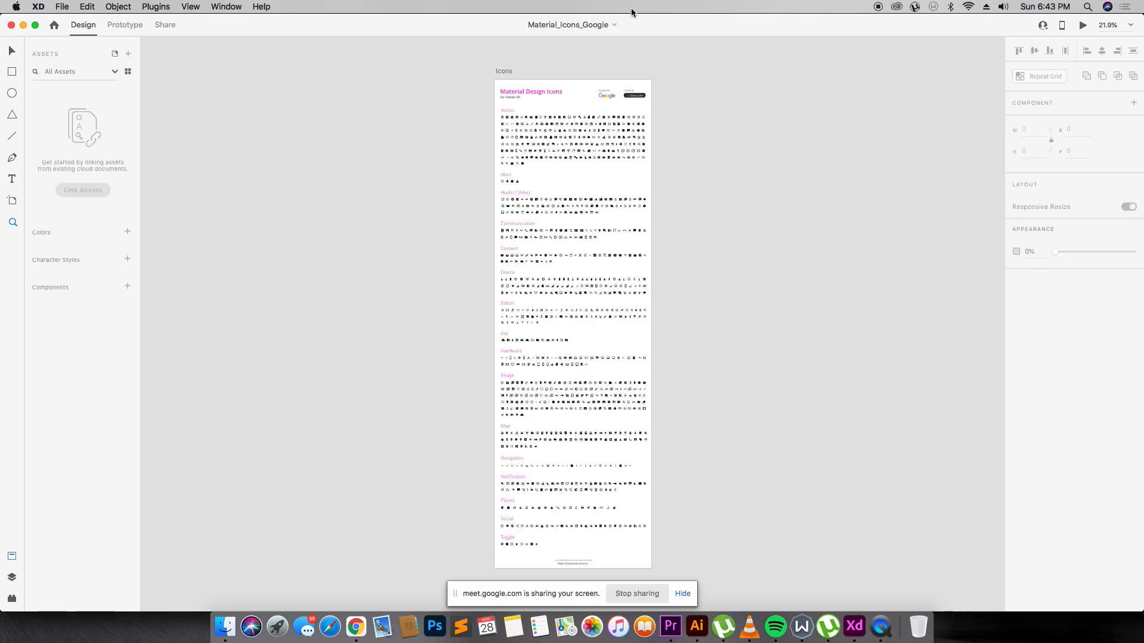
# Zoom into the icon sheet and select the left-arrow icon in the Hardware set.
pyautogui.press('z')
pyautogui.moveTo(484, 96); pyautogui.dragTo(670, 183)
pyautogui.scroll(-15, 512, 257)
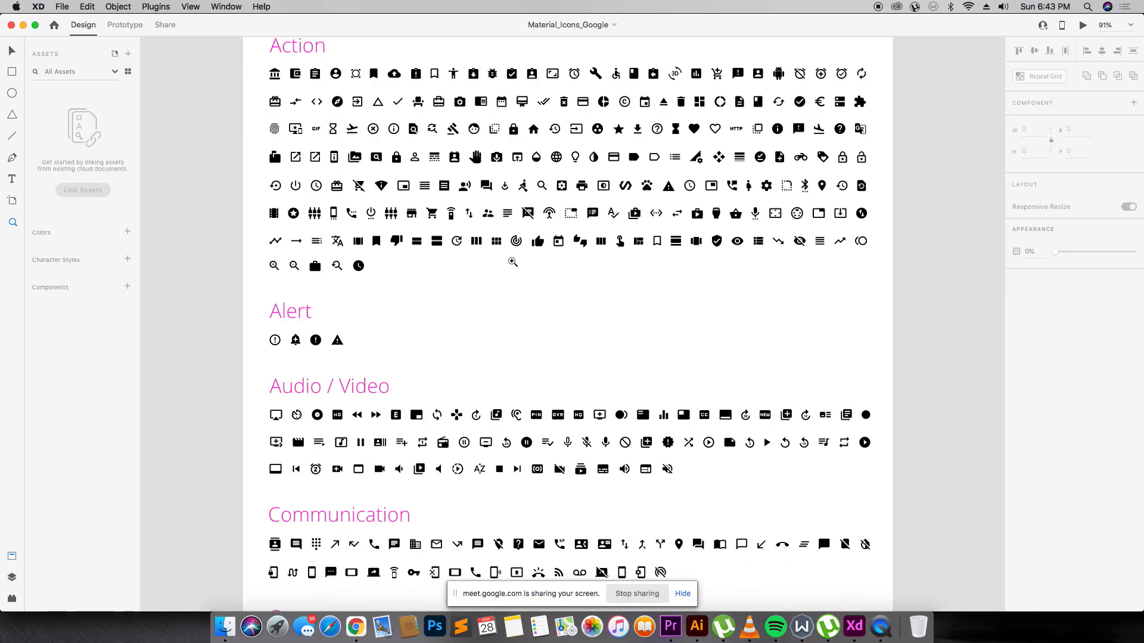
pyautogui.scroll(-12, 514, 264)
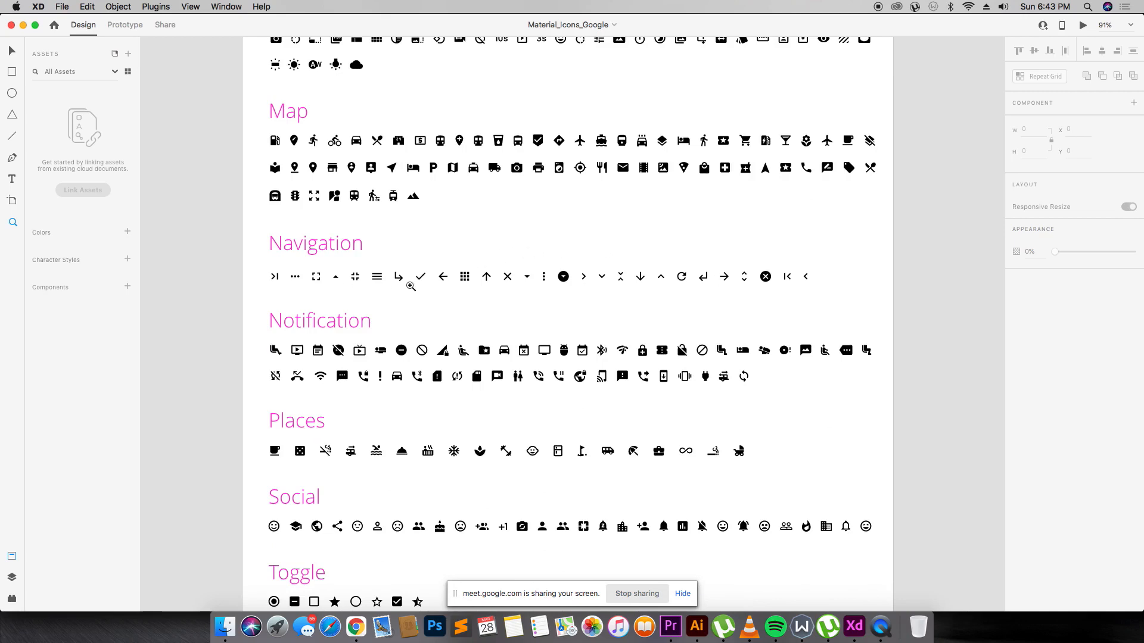
pyautogui.scroll(10, 511, 297)
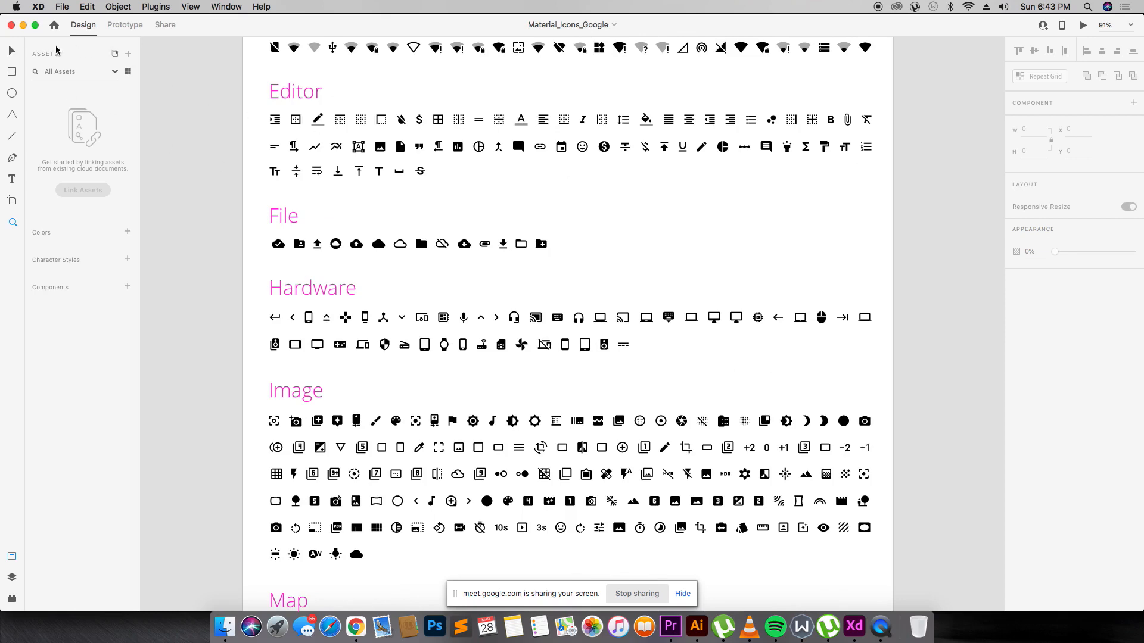
pyautogui.click(12, 51)
pyautogui.scroll(4, 536, 149)
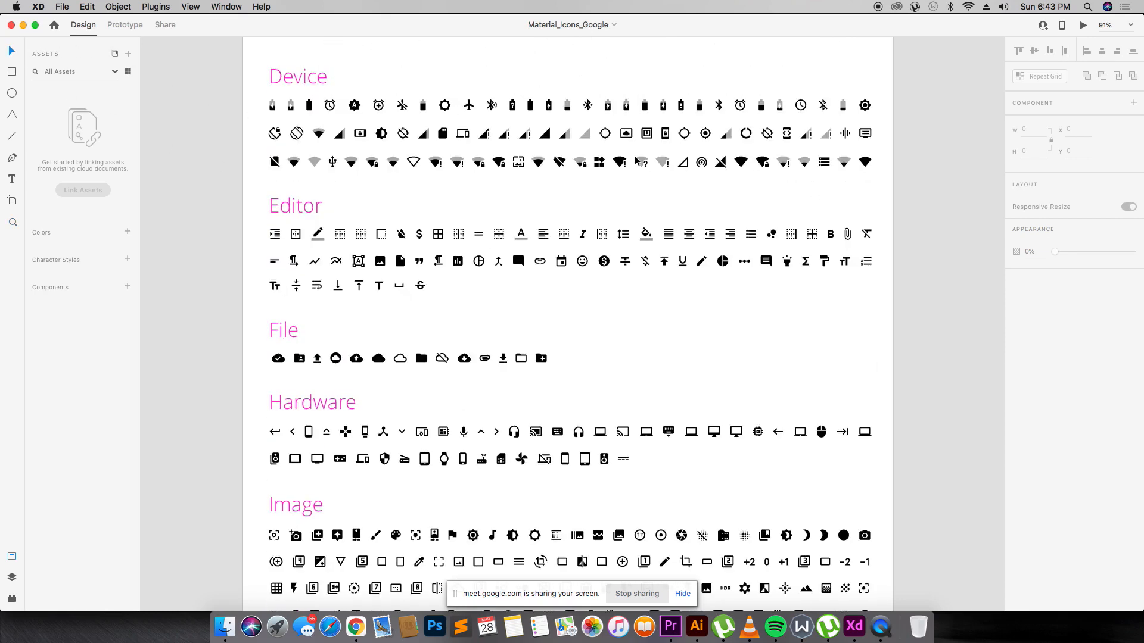
pyautogui.scroll(-2, 636, 158)
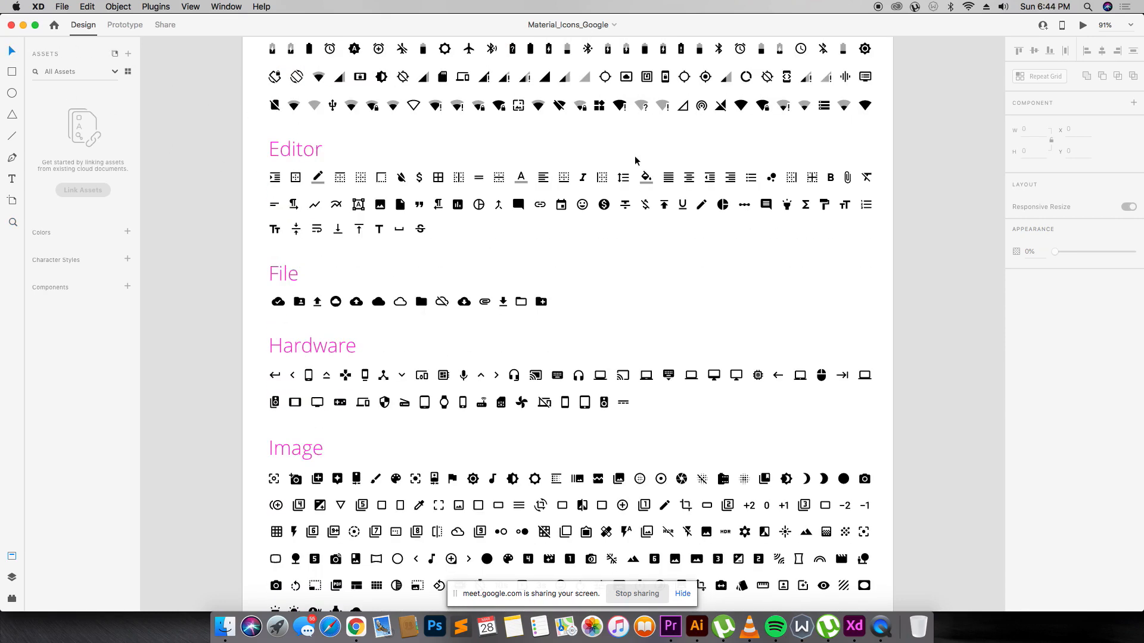
pyautogui.click(782, 377)
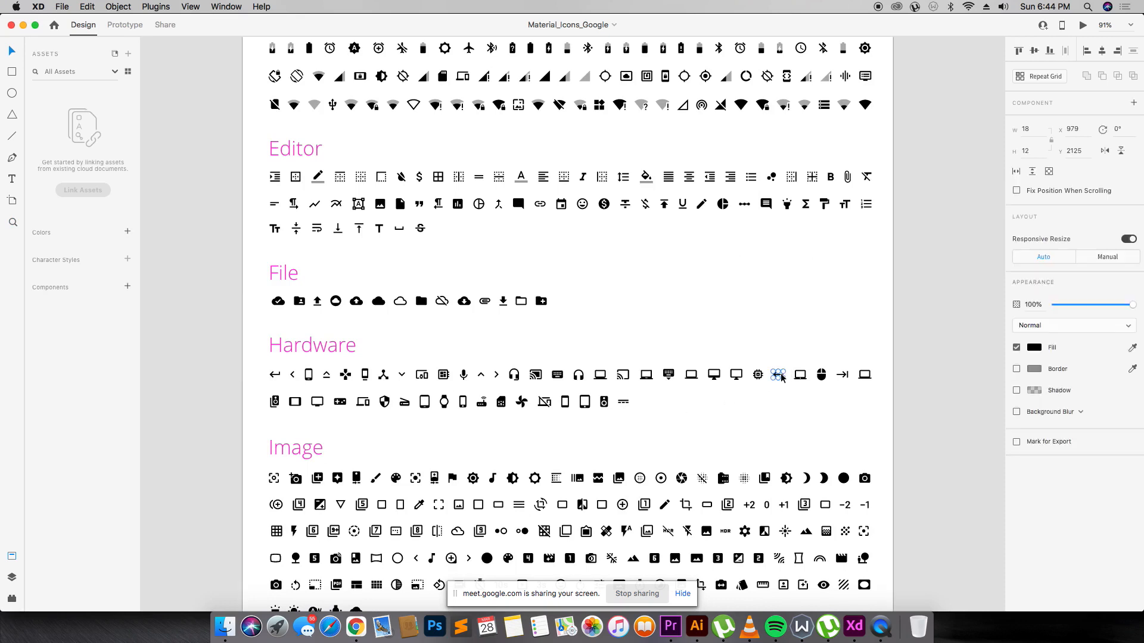
# Switch back to the Untitled-1 design from the Dock's window list.
pyautogui.rightClick(858, 614)
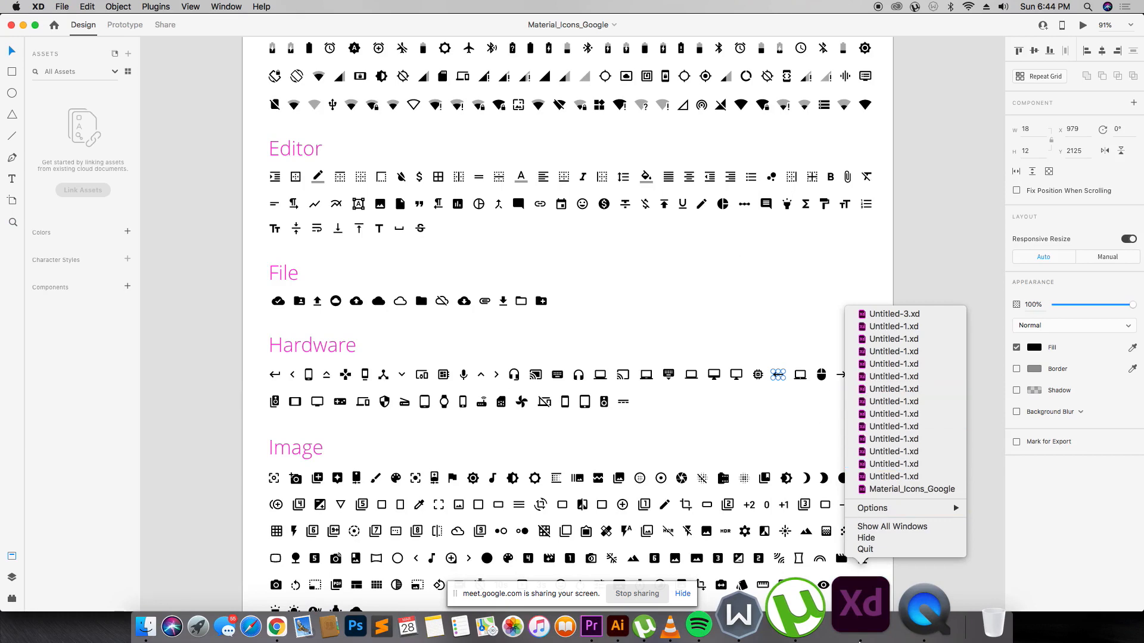
pyautogui.click(856, 621)
pyautogui.rightClick(862, 631)
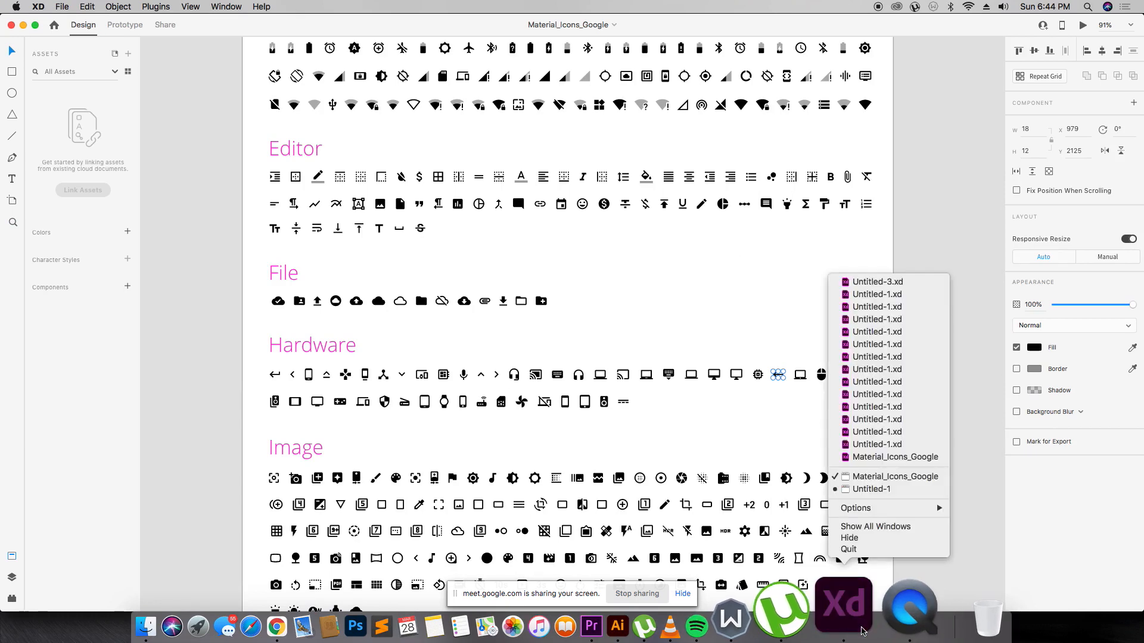
pyautogui.click(842, 488)
# Flip the pasted arrow to point right and make it white.
pyautogui.moveTo(336, 324); pyautogui.dragTo(475, 401)
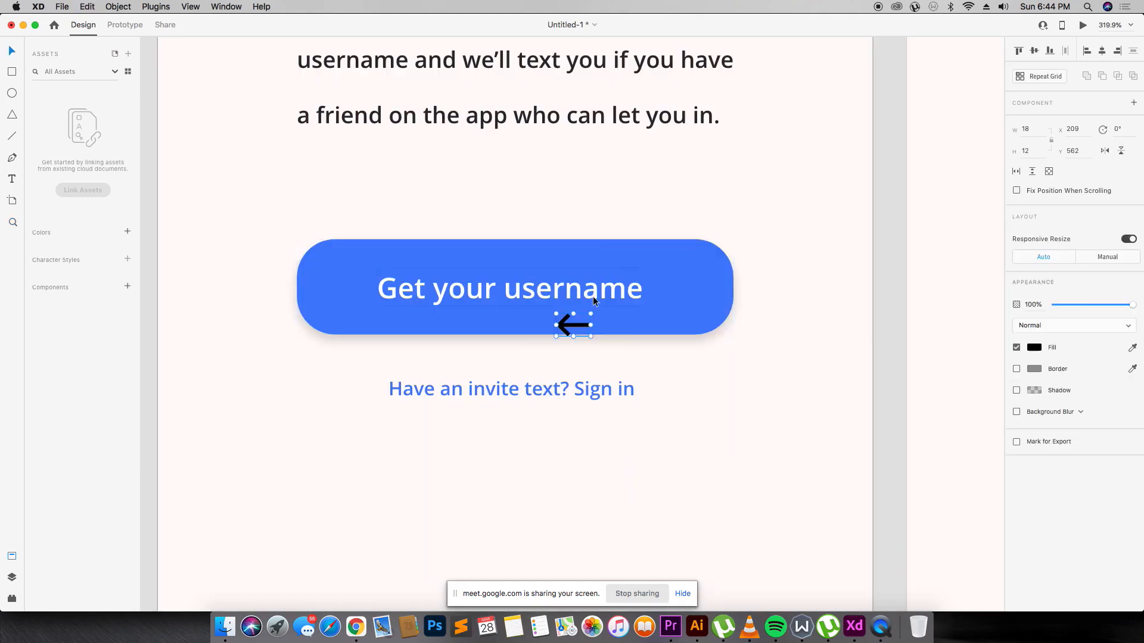
pyautogui.moveTo(594, 312); pyautogui.dragTo(508, 371)
pyautogui.click(1035, 349)
pyautogui.moveTo(930, 304); pyautogui.dragTo(720, 186)
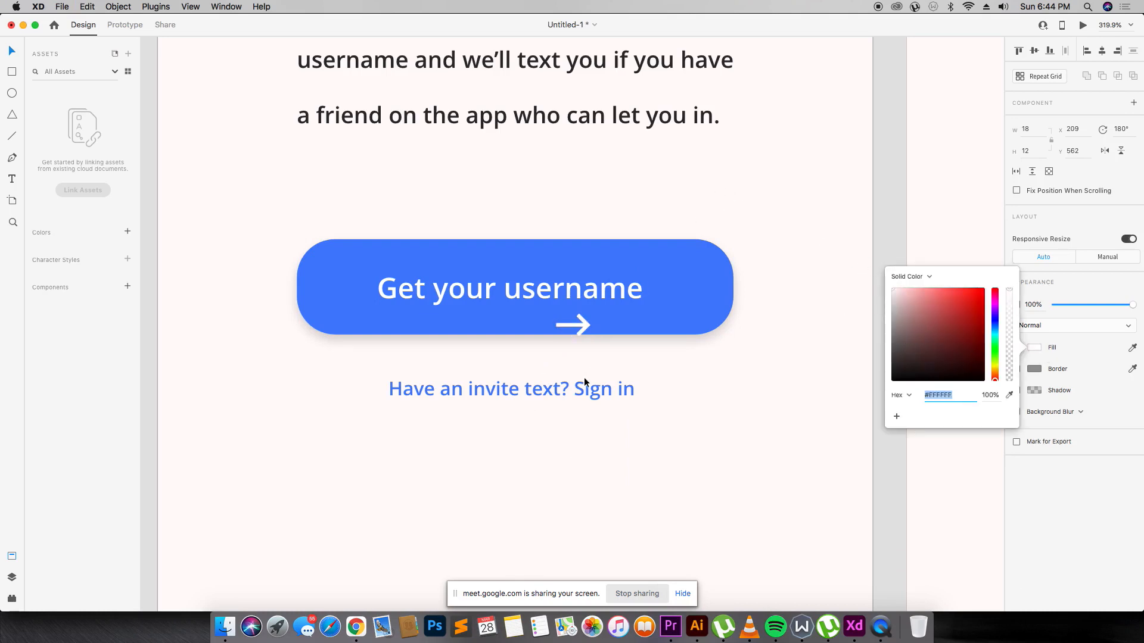
pyautogui.moveTo(582, 328); pyautogui.dragTo(626, 303)
pyautogui.press('super+z')
pyautogui.click(586, 328)
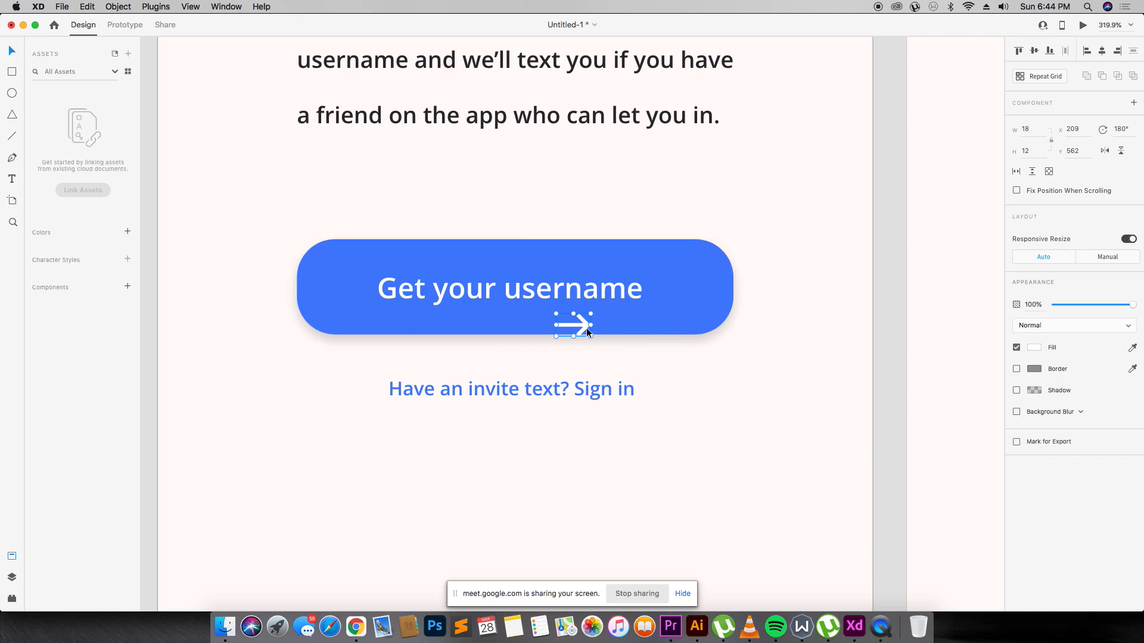
# Place the arrow after 'username', group it with the label and centre both on the button.
pyautogui.moveTo(586, 328); pyautogui.dragTo(679, 295)
pyautogui.keyDown('shift'); pyautogui.click(612, 290); pyautogui.keyUp('shift')
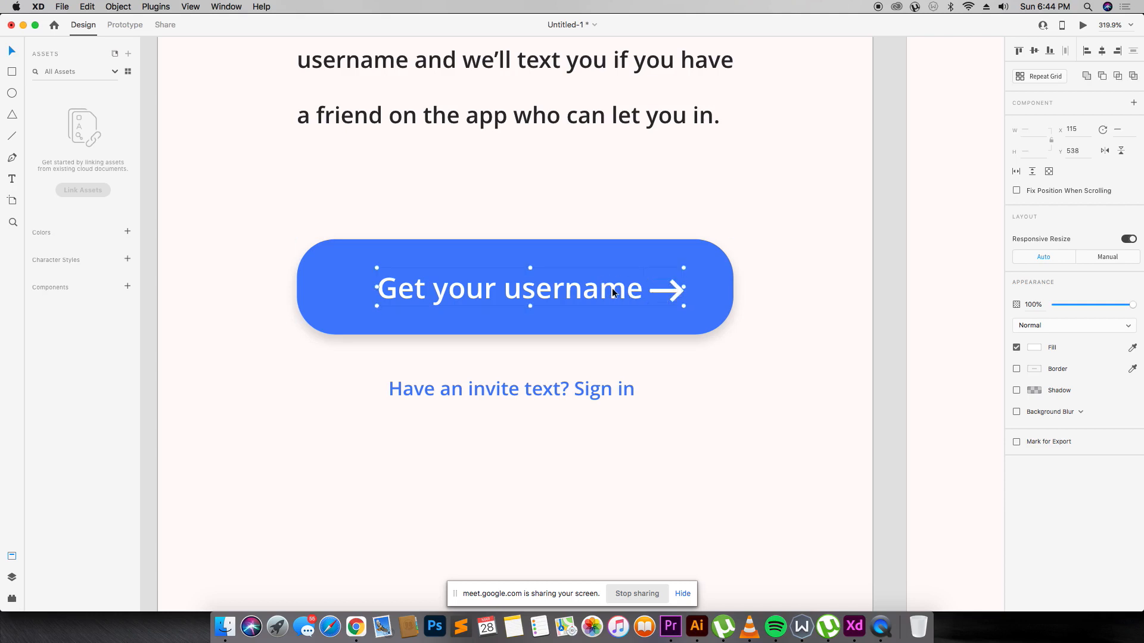
pyautogui.press('super+g')
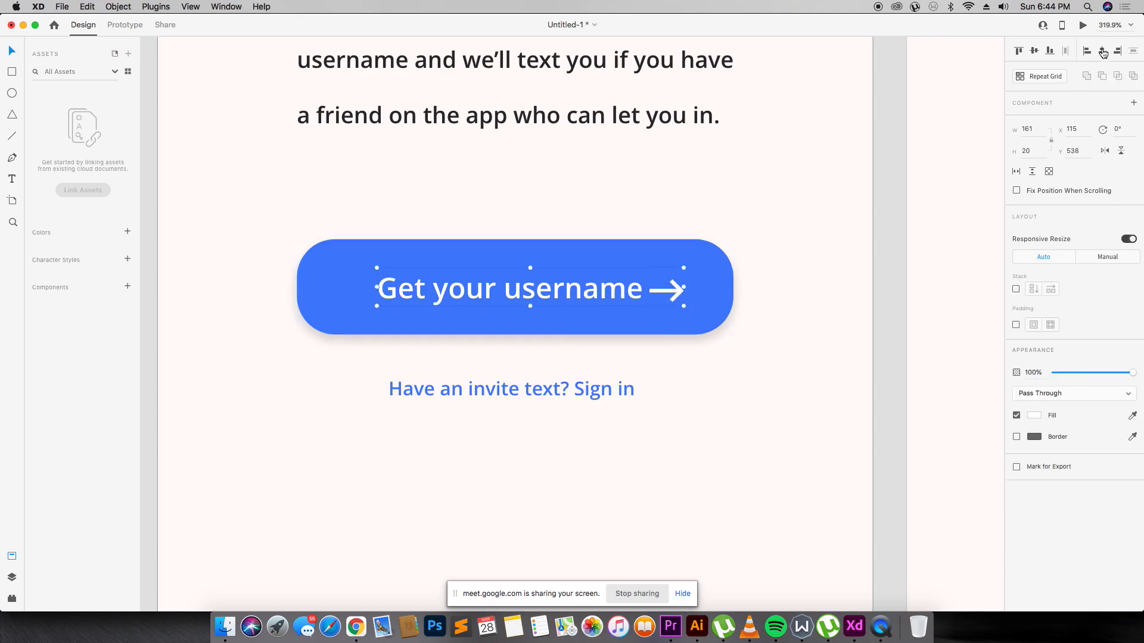
pyautogui.click(1104, 52)
pyautogui.press('Delete')
pyautogui.press('super+z')
pyautogui.click(845, 157)
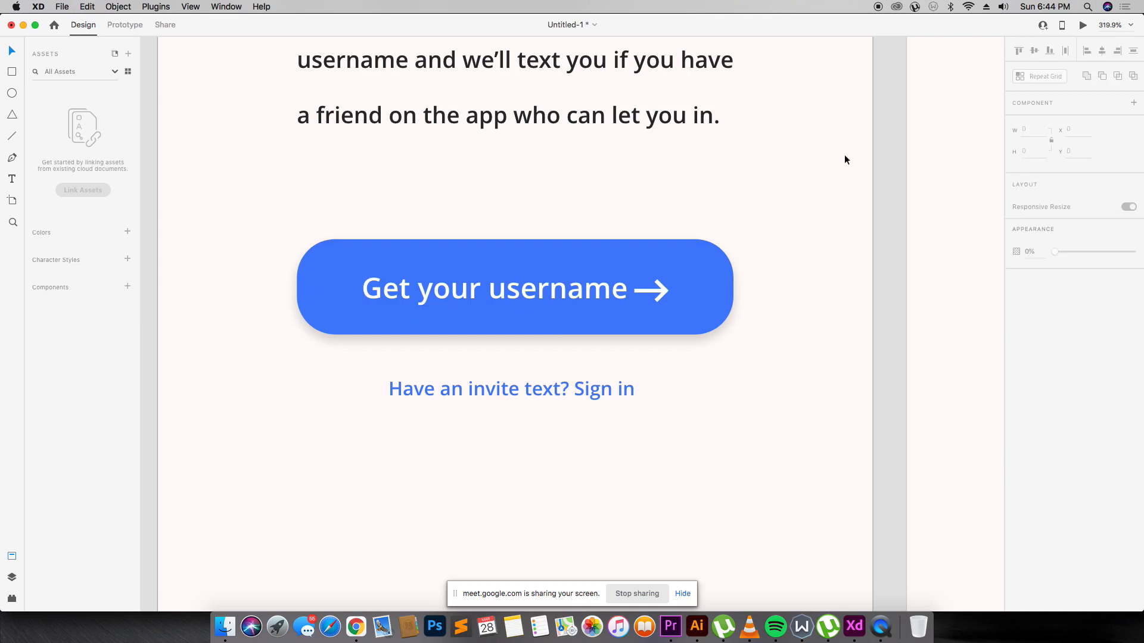
# Paste a copy of the arrow, colour it the button's blue and place it after Sign in.
pyautogui.doubleClick(652, 290)
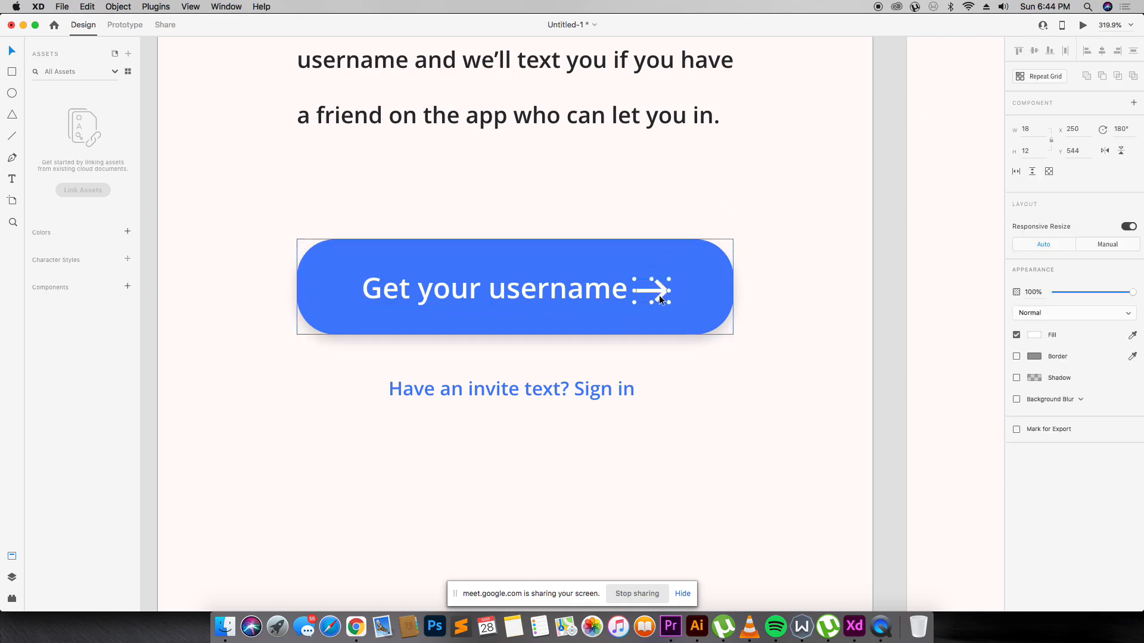
pyautogui.doubleClick(800, 282)
pyautogui.press('super+v')
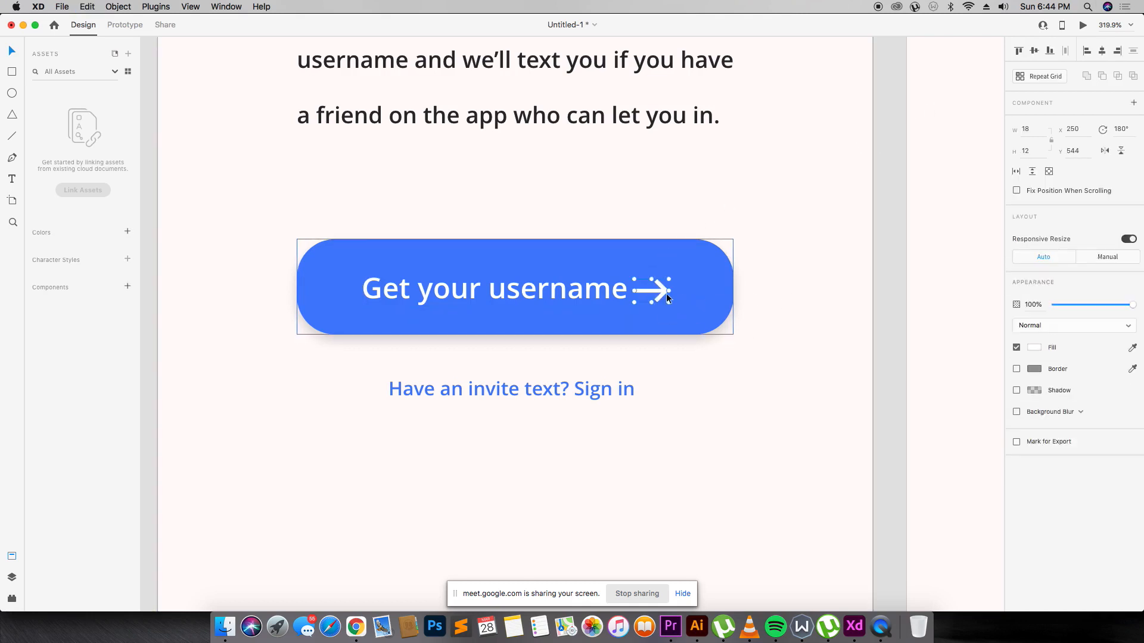
pyautogui.moveTo(665, 300); pyautogui.dragTo(669, 386)
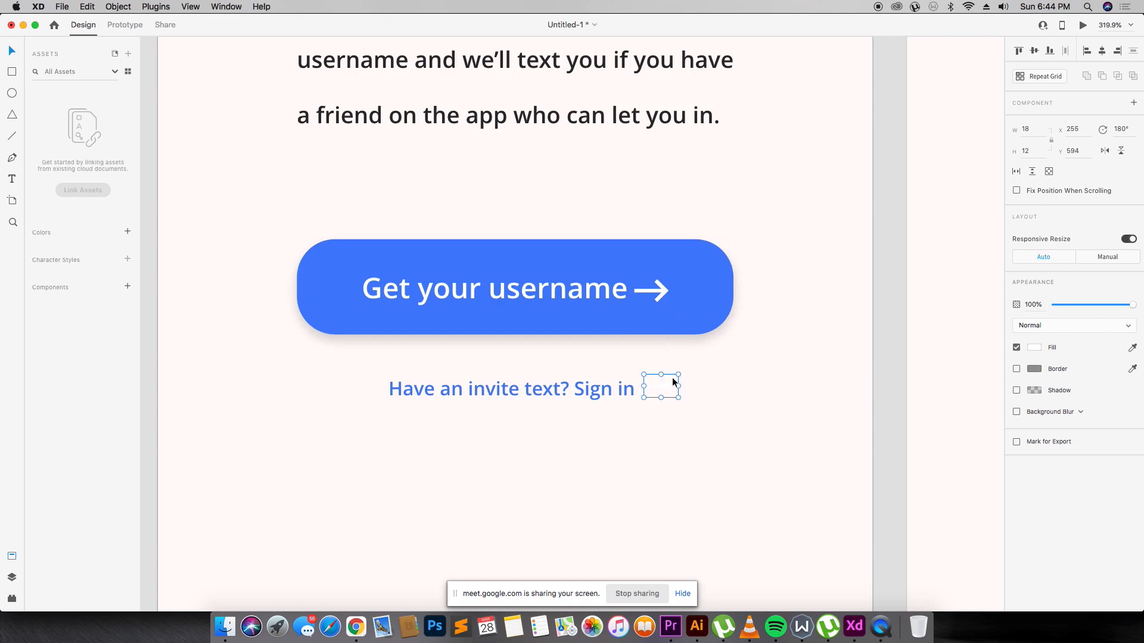
pyautogui.click(701, 296)
pyautogui.click(691, 382)
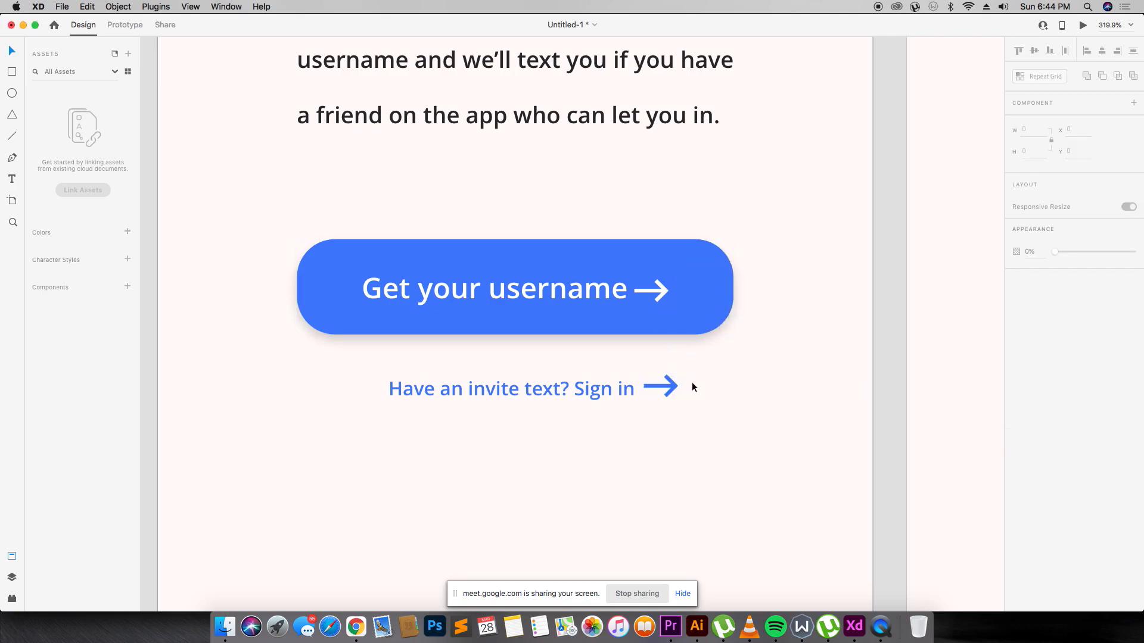
pyautogui.click(667, 387)
pyautogui.moveTo(667, 385)
pyautogui.mouseDown()
pyautogui.moveTo(669, 396)
pyautogui.moveTo(651, 389)
pyautogui.mouseUp()
# Vertically align the blue arrow with the Sign in text and group them.
pyautogui.press('z')
pyautogui.moveTo(582, 376); pyautogui.dragTo(684, 405)
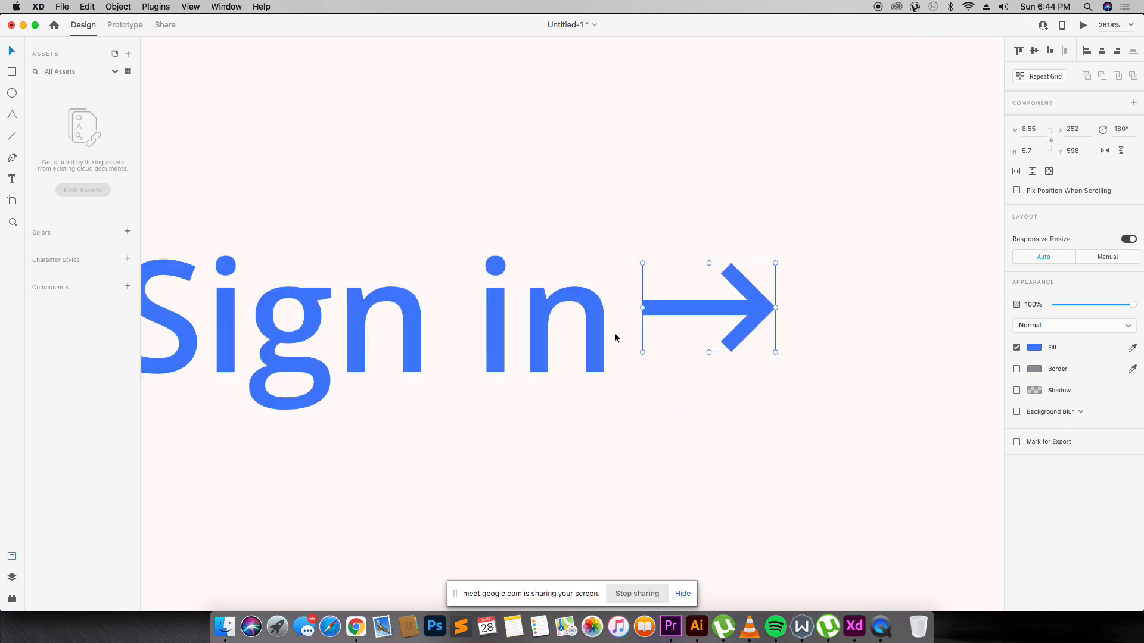
pyautogui.keyDown('shift'); pyautogui.click(606, 332); pyautogui.keyUp('shift')
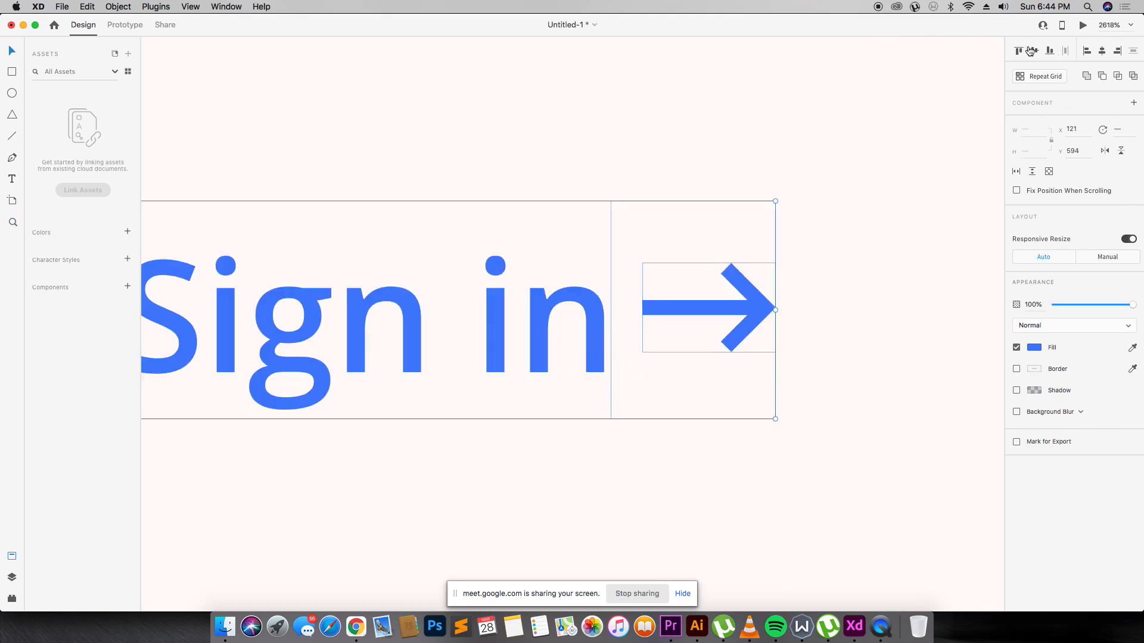
pyautogui.click(553, 292)
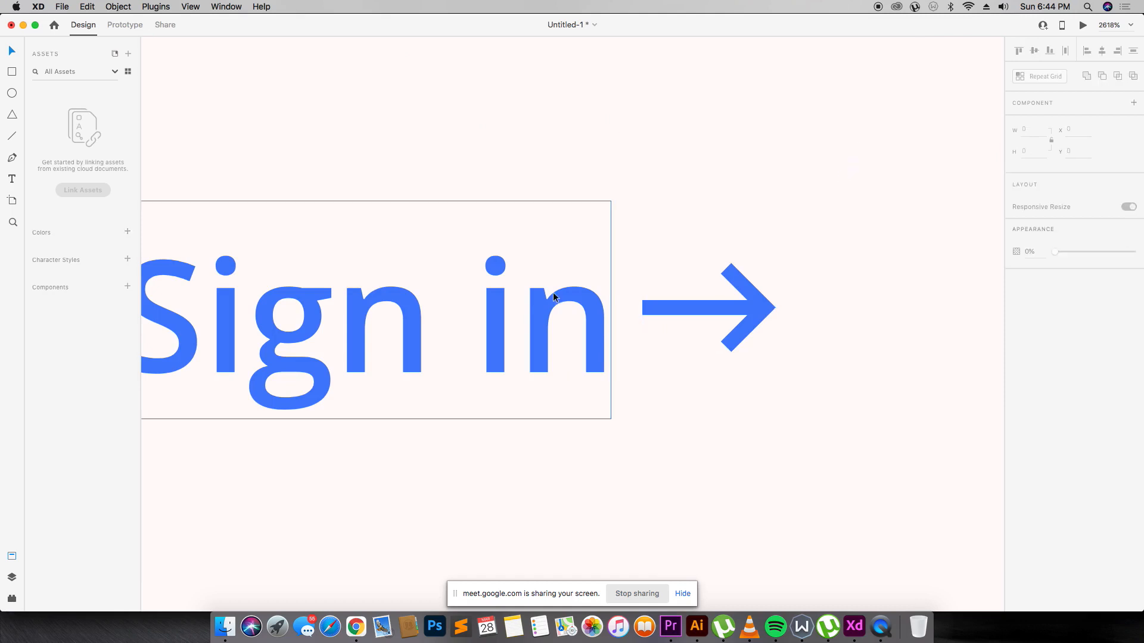
pyautogui.keyDown('shift'); pyautogui.click(717, 309); pyautogui.keyUp('shift')
pyautogui.click(1030, 52)
pyautogui.click(811, 147)
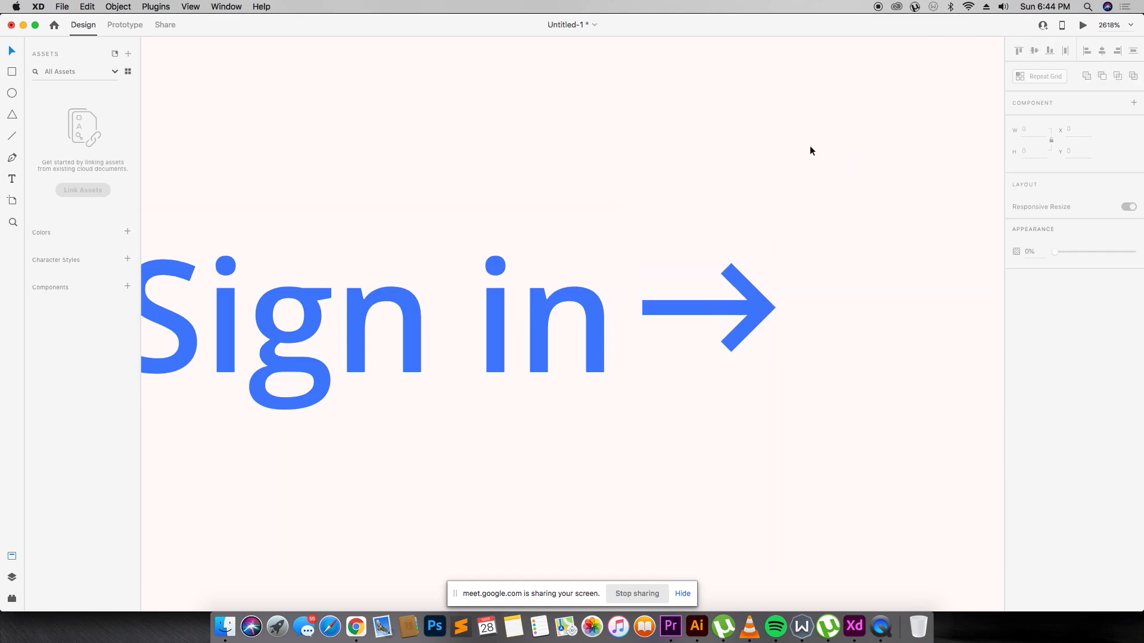
pyautogui.click(730, 302)
pyautogui.keyDown('shift'); pyautogui.click(595, 328); pyautogui.keyUp('shift')
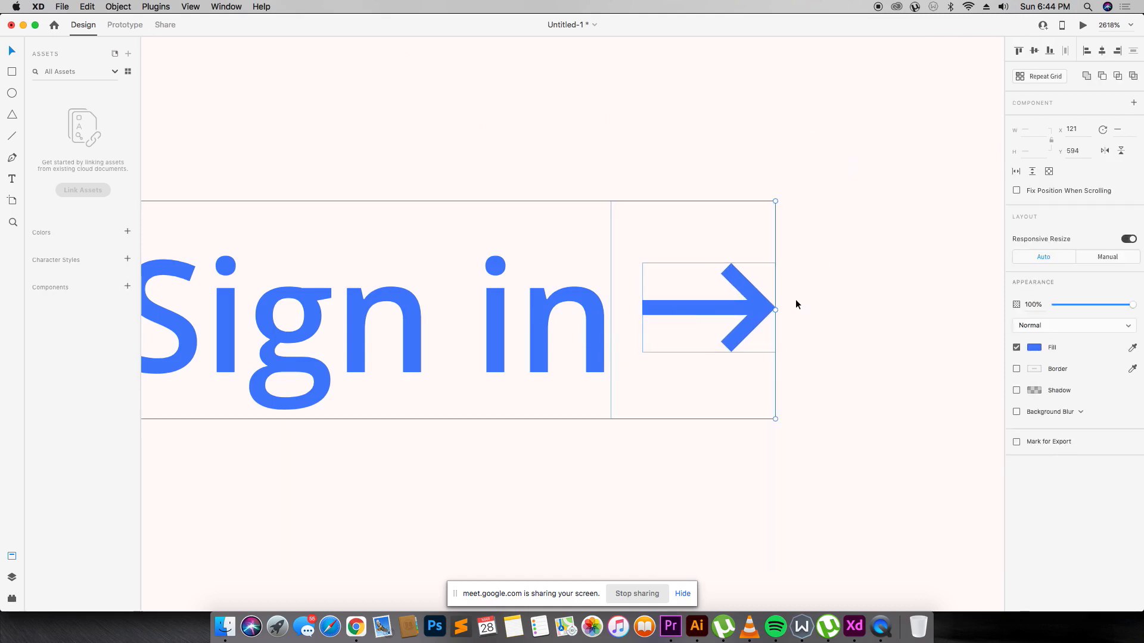
pyautogui.press('super+g')
pyautogui.click(815, 275)
pyautogui.press('super+minus')
pyautogui.press('super+minus')
pyautogui.press('super+minus')
pyautogui.press('super+minus')
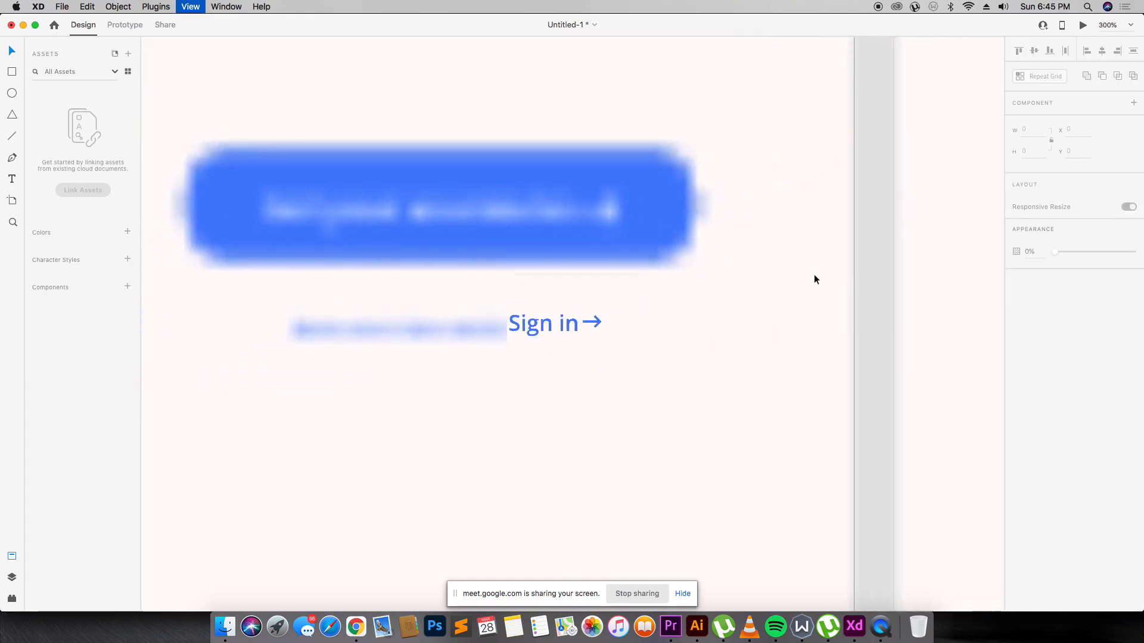
# Centre the 'Have an invite text? Sign in' line horizontally beneath the button.
pyautogui.click(560, 308)
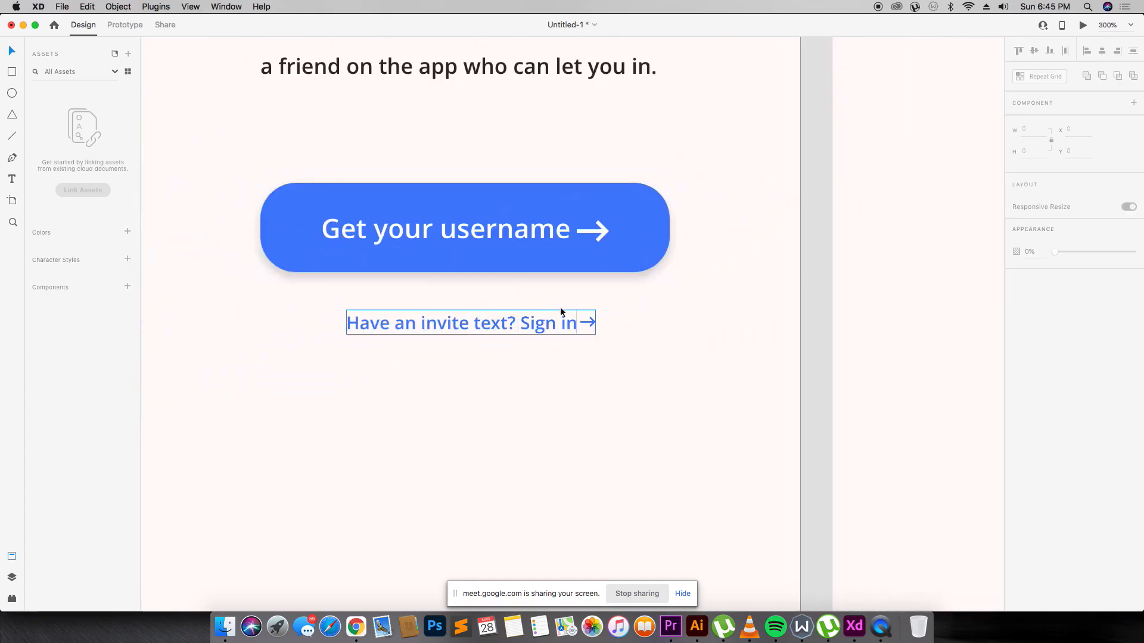
pyautogui.click(1101, 51)
pyautogui.click(749, 222)
pyautogui.click(624, 227)
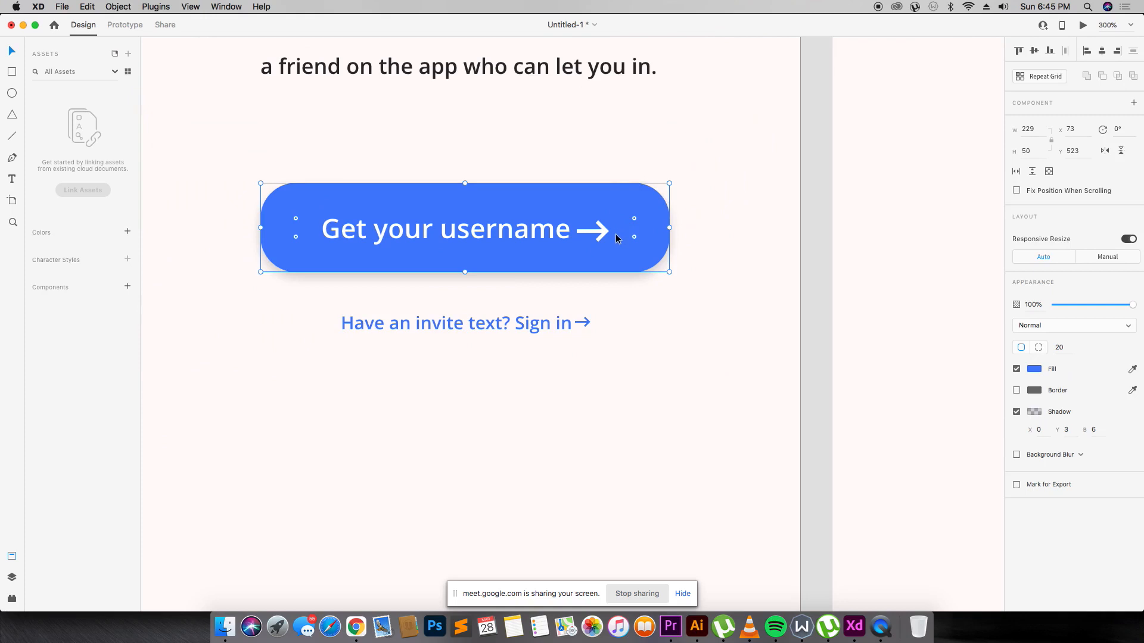
pyautogui.click(598, 231)
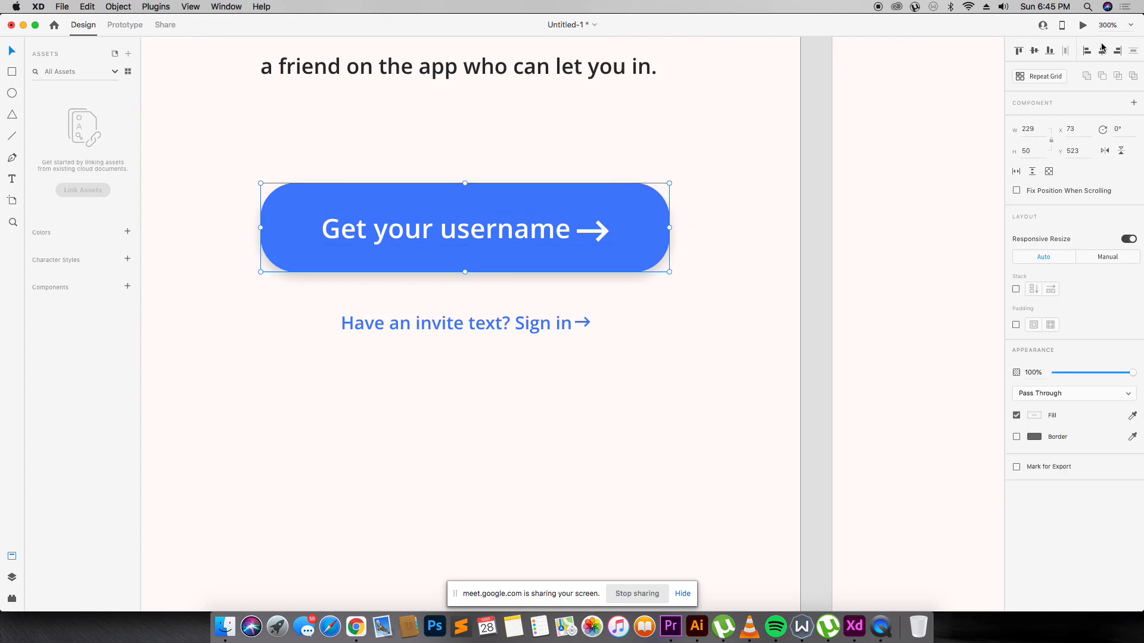
pyautogui.click(750, 187)
pyautogui.press('super+minus')
pyautogui.press('super+minus')
pyautogui.press('super+minus')
pyautogui.press('super+minus')
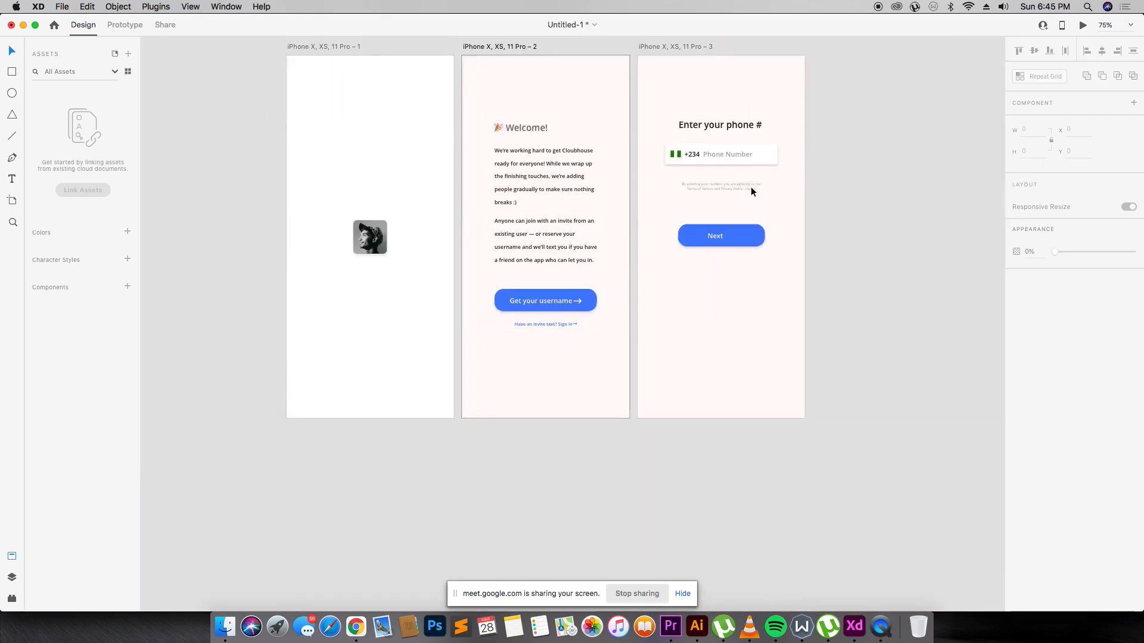
# Move the spare arrow beside the Next label on the phone-number screen and group them.
pyautogui.press('z')
pyautogui.moveTo(655, 97); pyautogui.dragTo(787, 228)
pyautogui.scroll(-3, 312, 230)
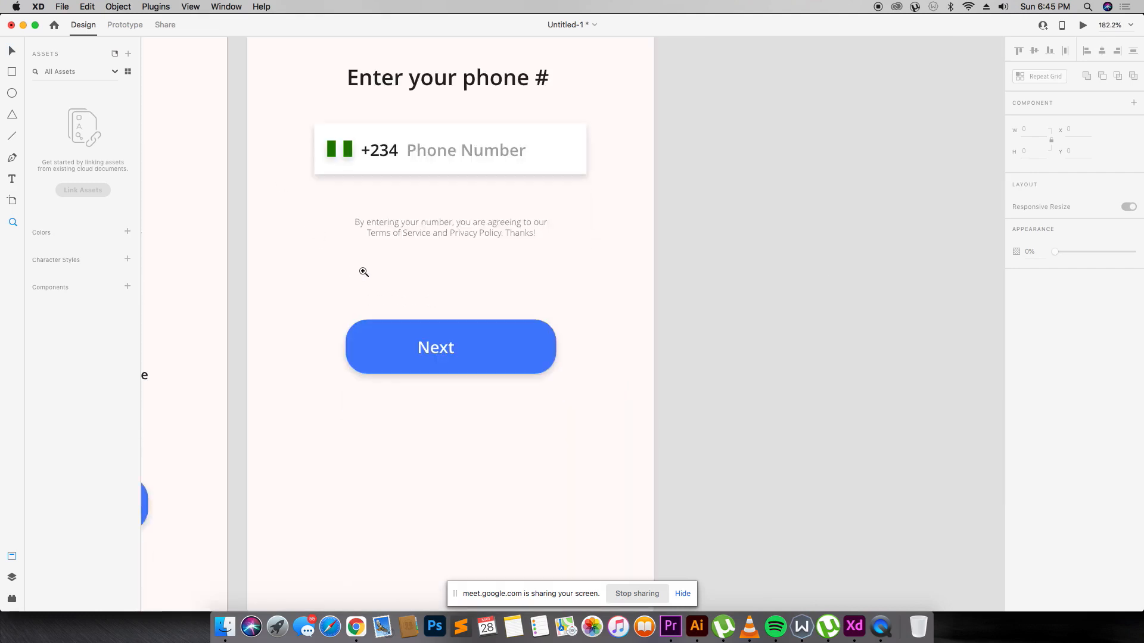
pyautogui.click(453, 334)
pyautogui.click(184, 325)
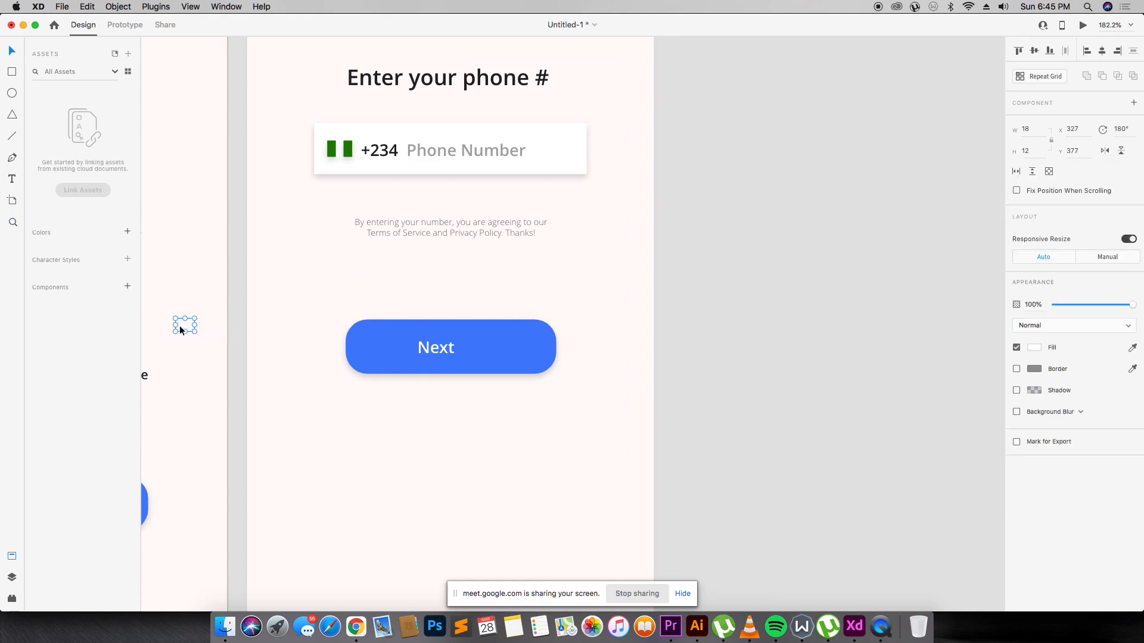
pyautogui.moveTo(184, 327); pyautogui.dragTo(466, 352)
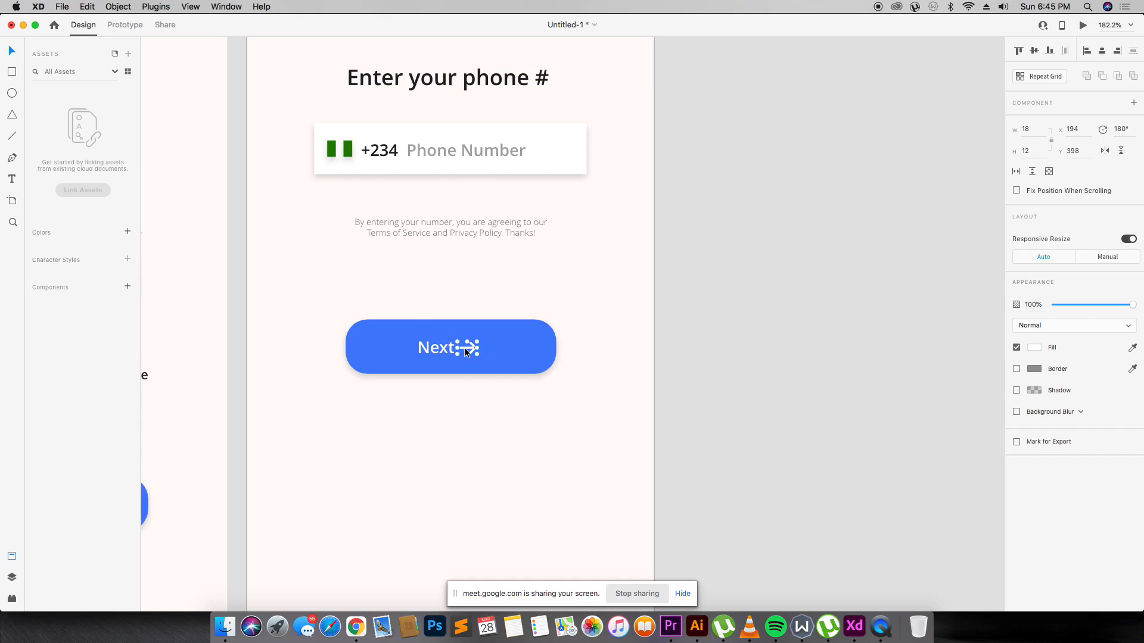
pyautogui.click(669, 257)
pyautogui.click(472, 349)
pyautogui.keyDown('shift'); pyautogui.click(449, 356); pyautogui.keyUp('shift')
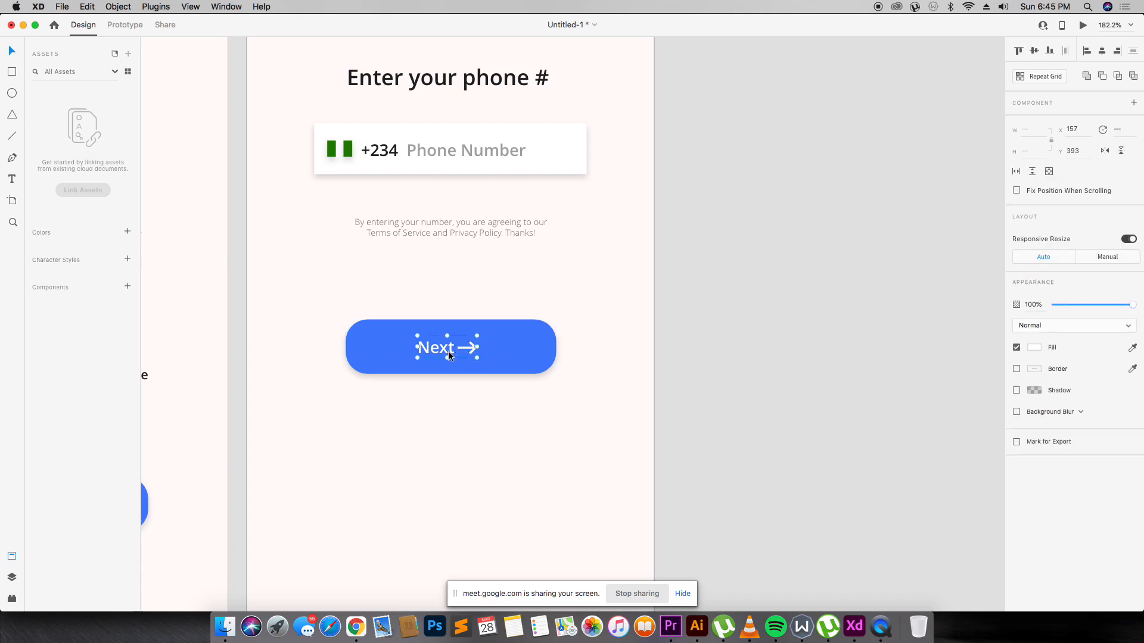
pyautogui.press('super+g')
# Centre the Next label and arrow on the blue button, then group the whole button.
pyautogui.click(524, 347)
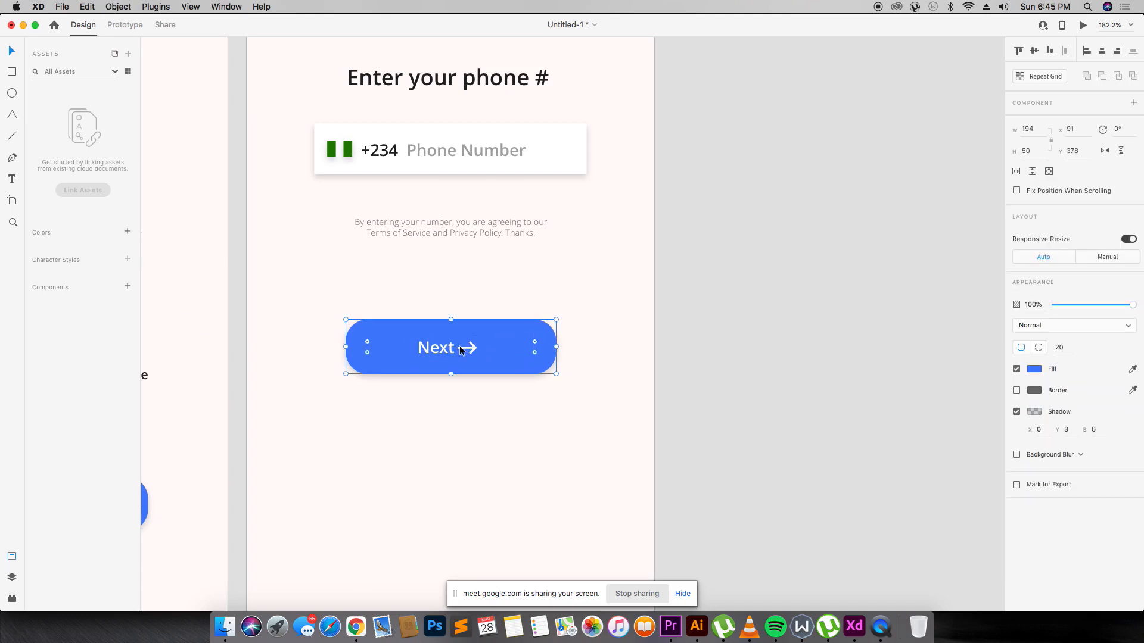
pyautogui.keyDown('shift'); pyautogui.click(466, 352); pyautogui.keyUp('shift')
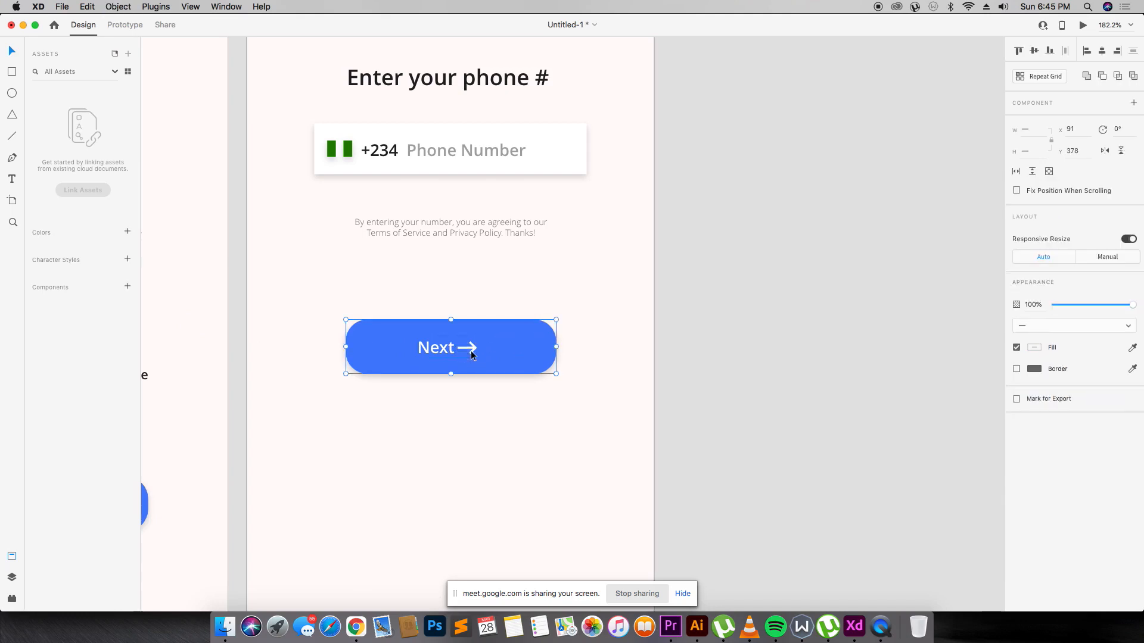
pyautogui.click(1102, 51)
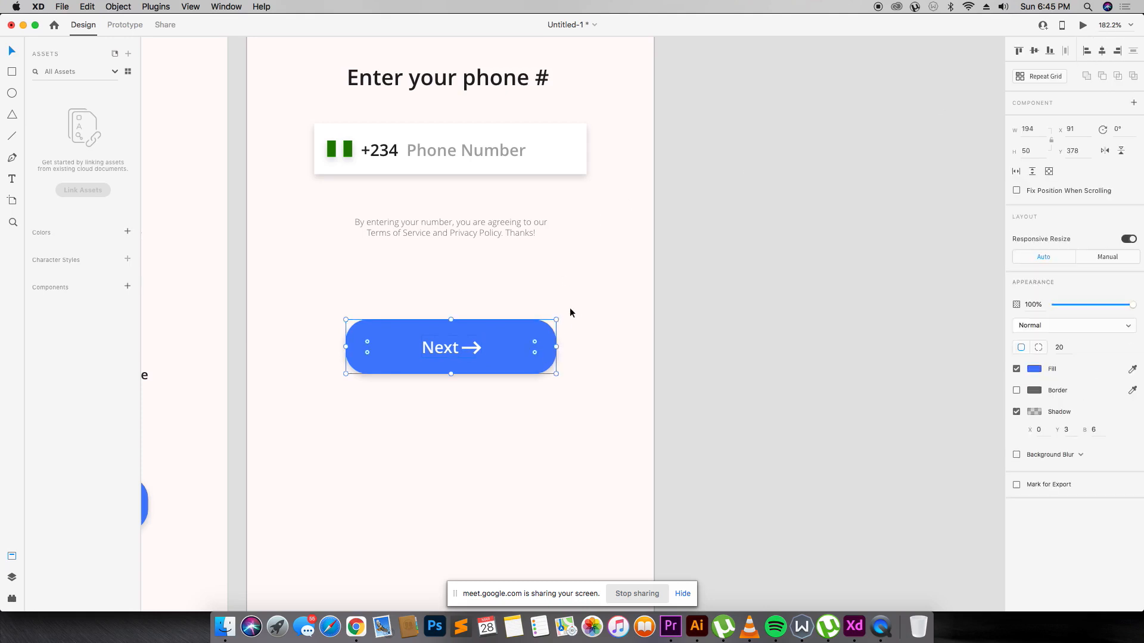
pyautogui.click(429, 310)
pyautogui.moveTo(429, 310); pyautogui.dragTo(501, 408)
pyautogui.press('super+g')
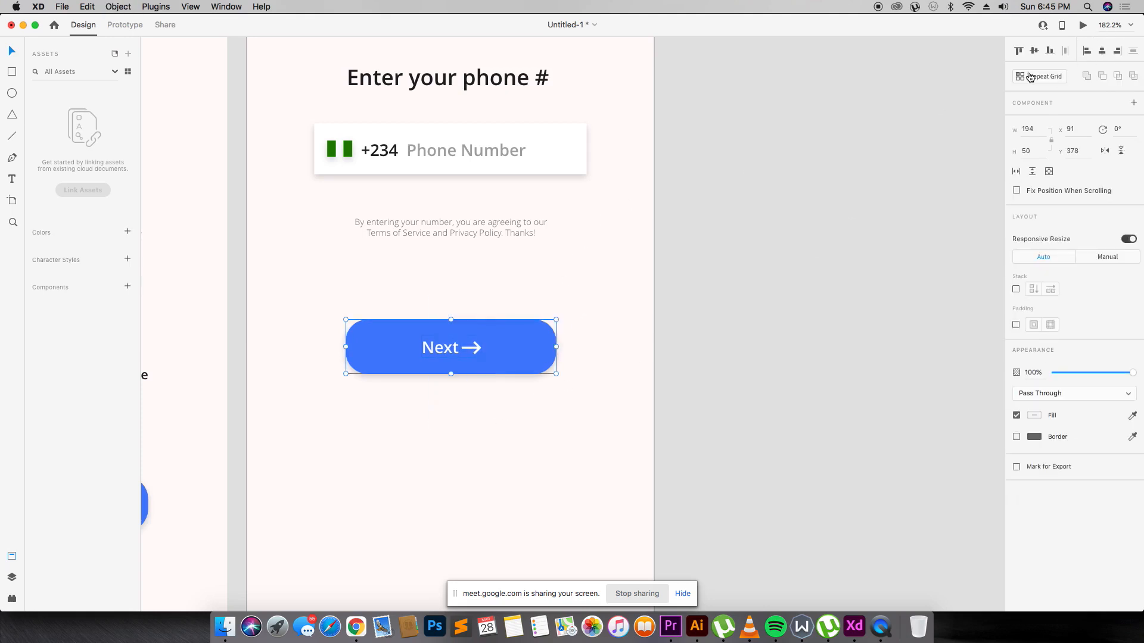
pyautogui.click(628, 180)
pyautogui.scroll(-1, 621, 180)
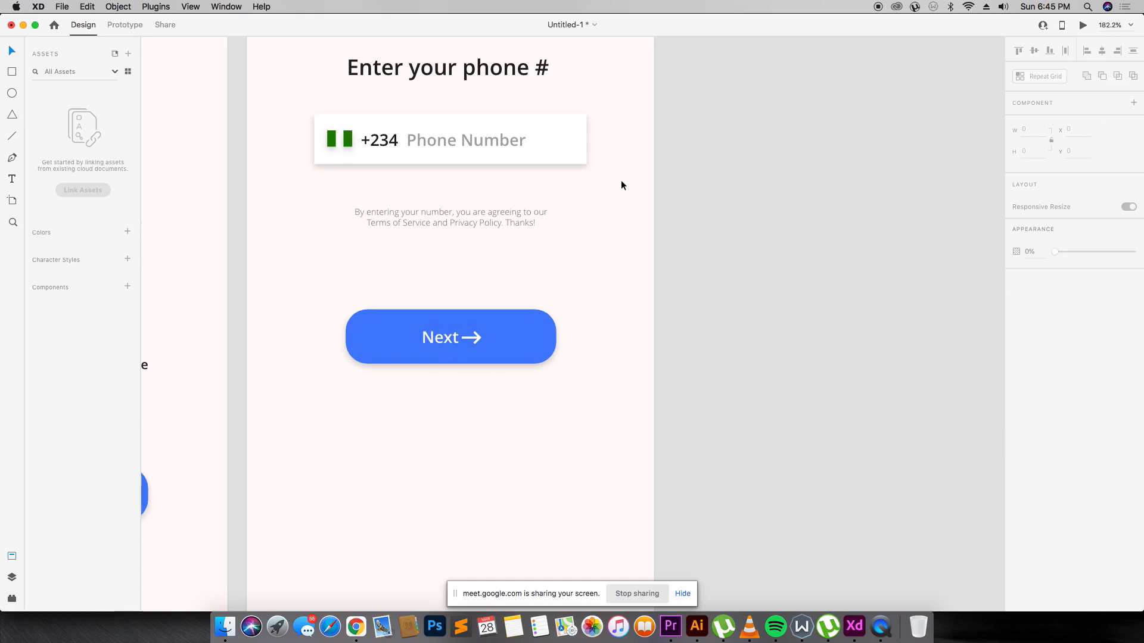
pyautogui.press('super+minus')
pyautogui.press('super+minus')
pyautogui.press('super+minus')
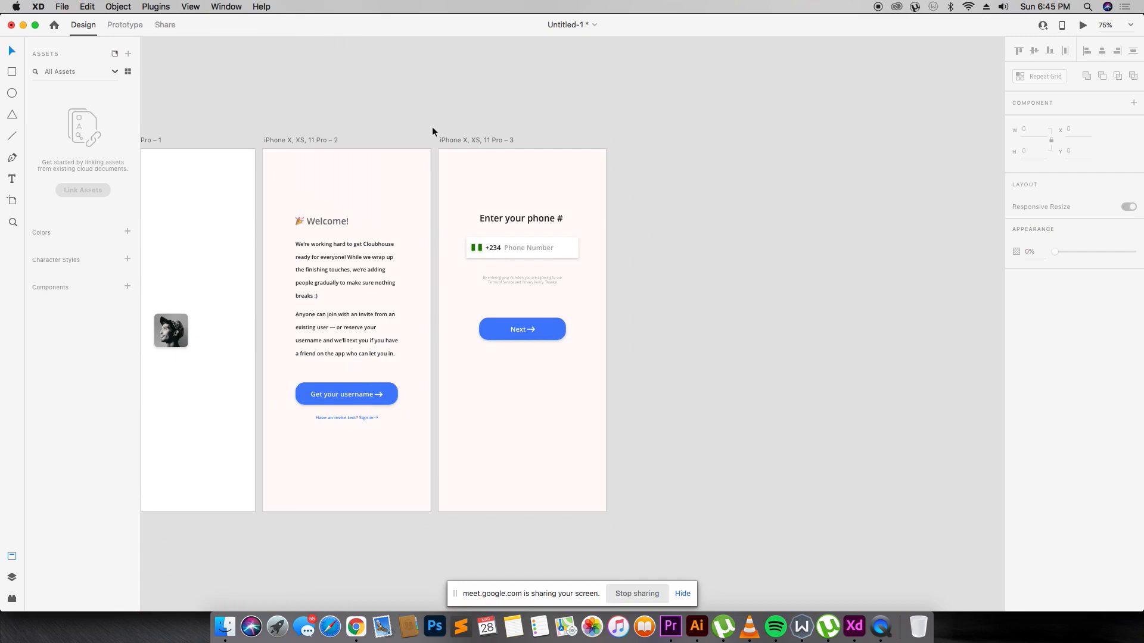
# Switch to the Material_Icons_Google document and select a chevron icon in the Hardware set.
pyautogui.rightClick(871, 603)
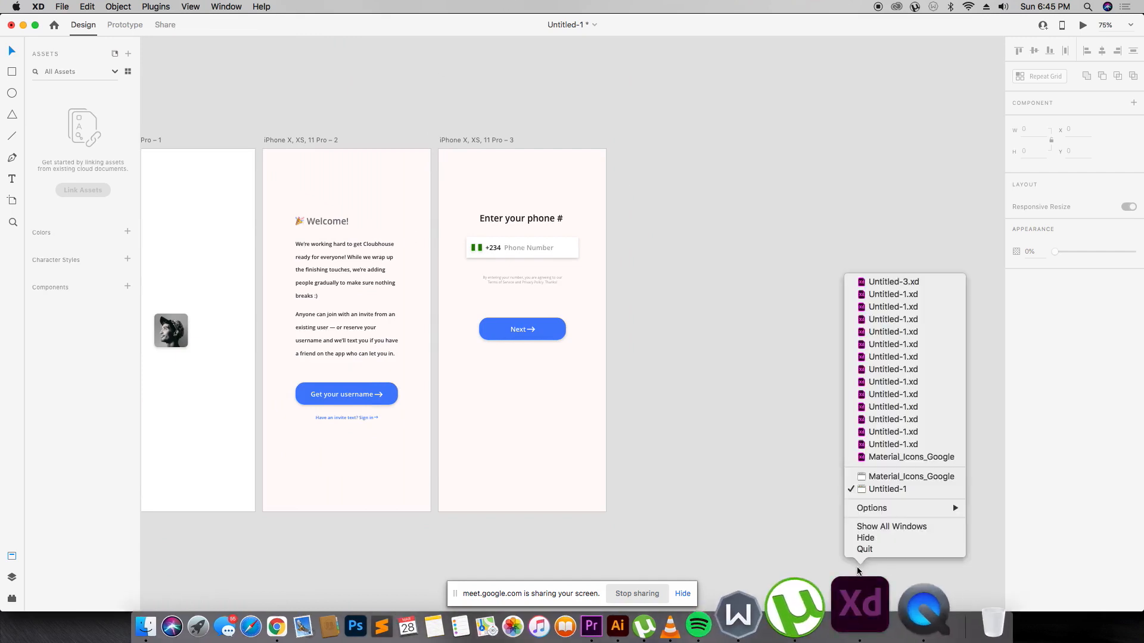
pyautogui.click(883, 477)
pyautogui.scroll(15, 380, 226)
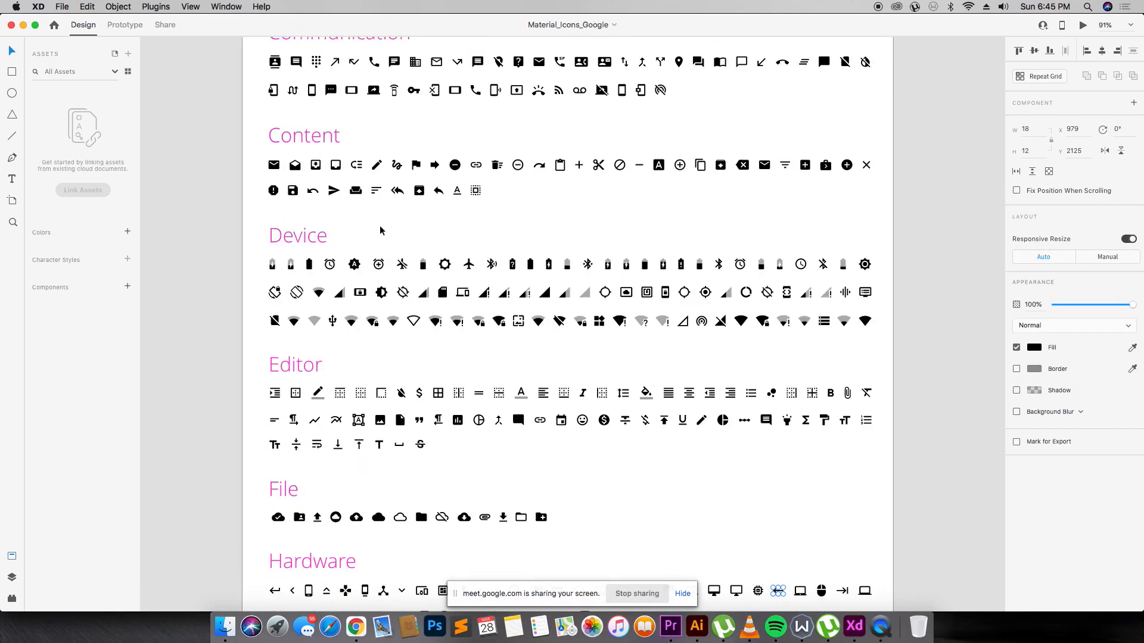
pyautogui.scroll(5, 380, 229)
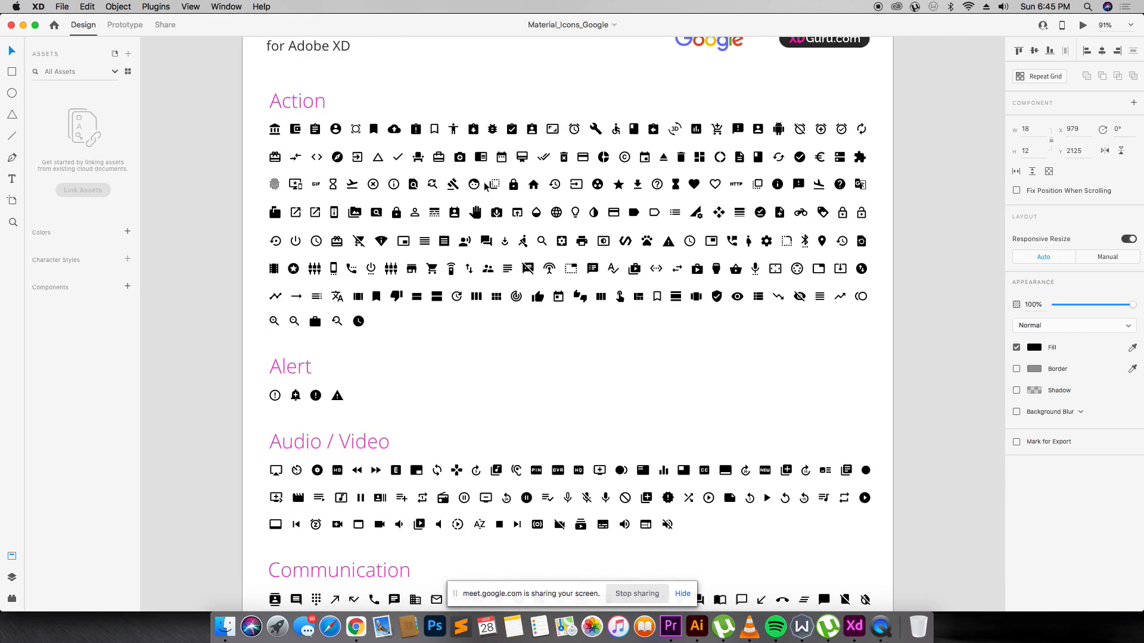
pyautogui.scroll(-8, 484, 181)
pyautogui.scroll(-5, 484, 187)
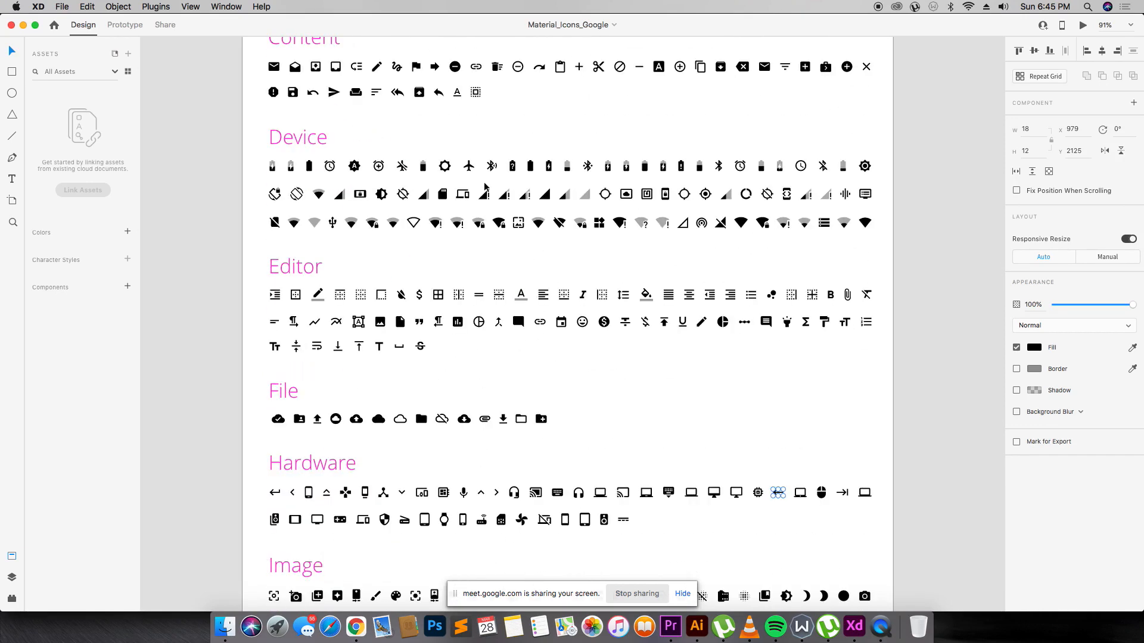
pyautogui.click(293, 493)
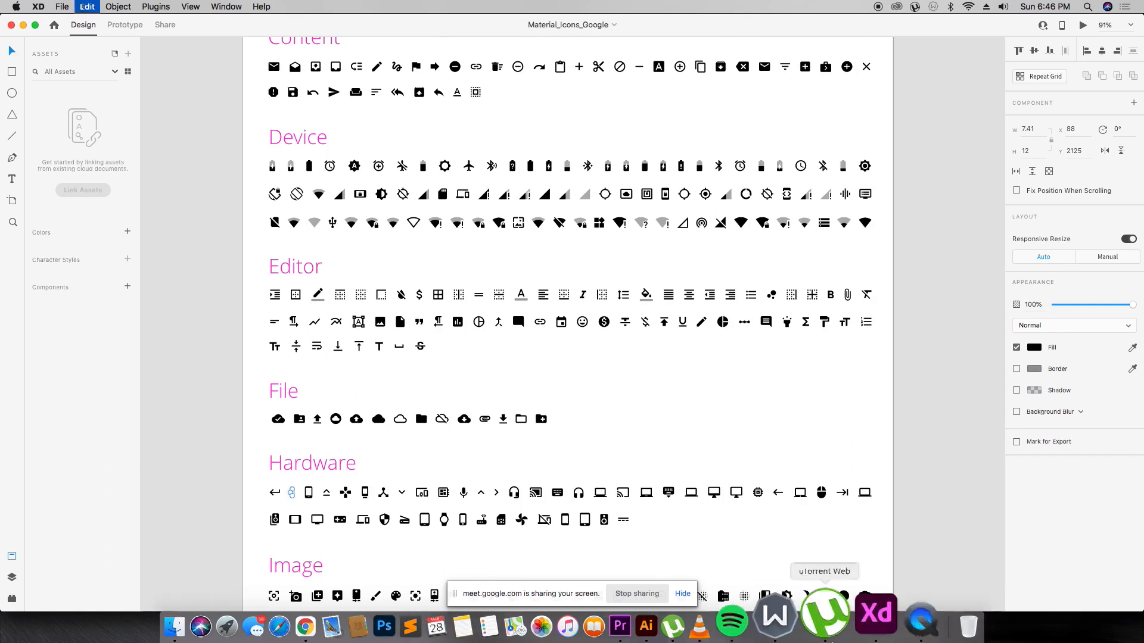
# Return to the Untitled-1 design through the Dock's list of open XD windows.
pyautogui.rightClick(860, 605)
pyautogui.click(884, 483)
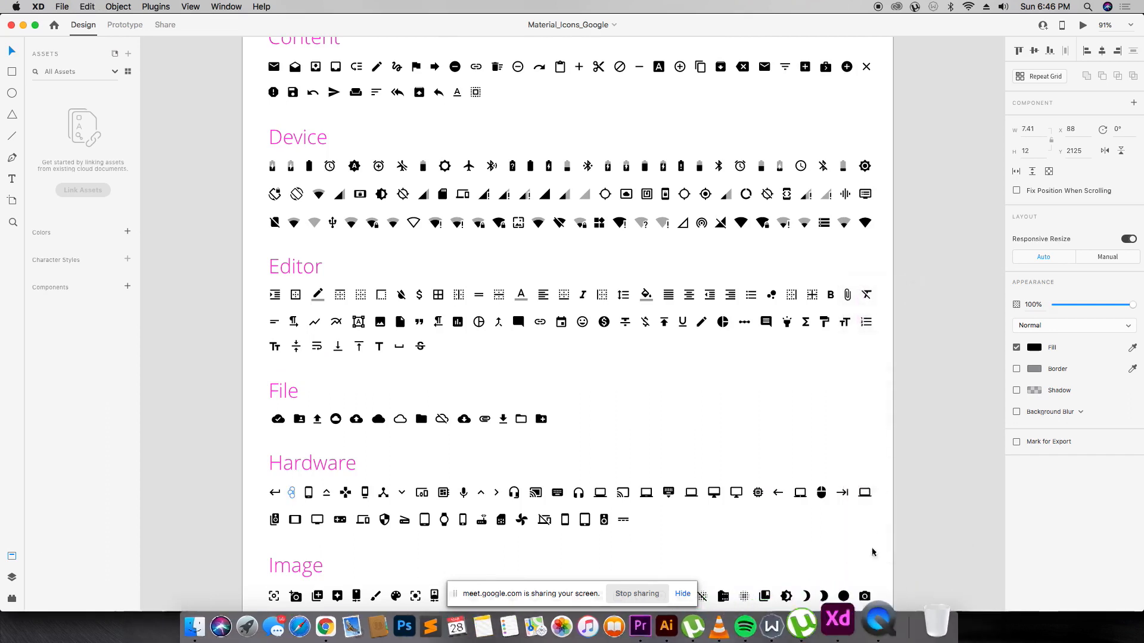
pyautogui.rightClick(852, 605)
pyautogui.click(887, 490)
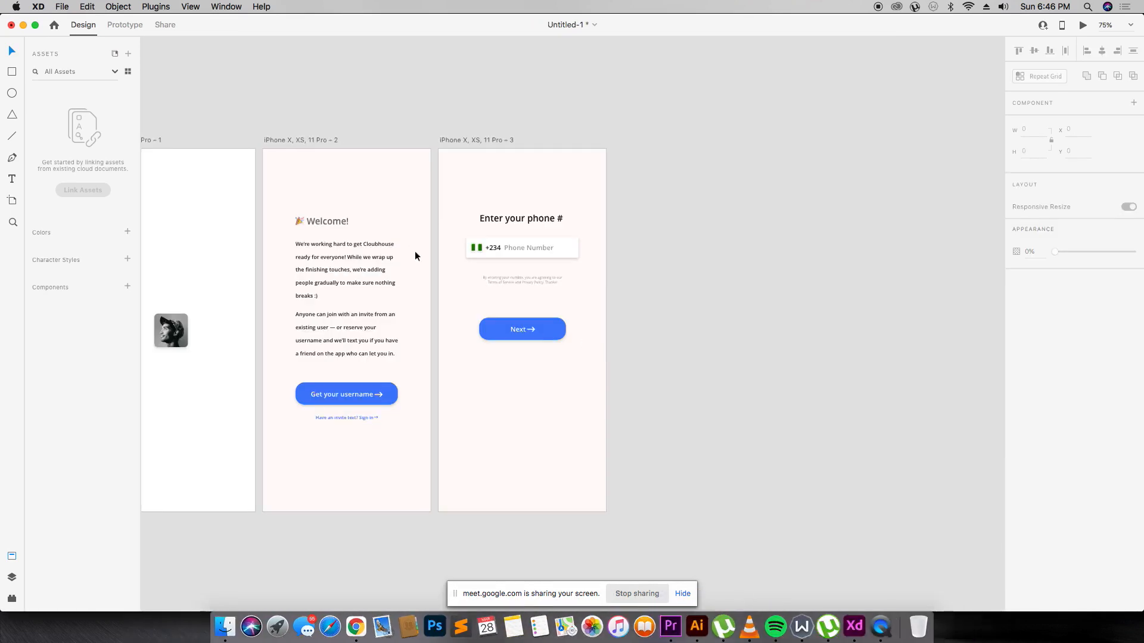
# Paste the chevron onto the phone-entry screen, shrink it and place it top-left above the heading.
pyautogui.moveTo(425, 126); pyautogui.dragTo(634, 356)
pyautogui.press('v')
pyautogui.press('super+v')
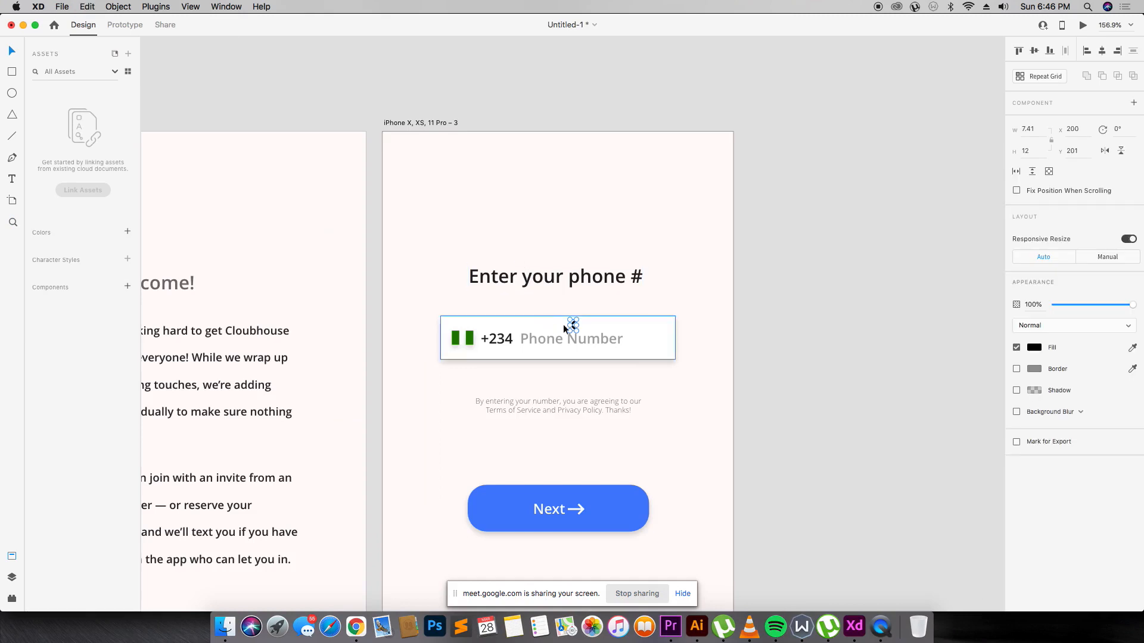
pyautogui.moveTo(576, 330); pyautogui.dragTo(412, 171)
pyautogui.click(447, 157)
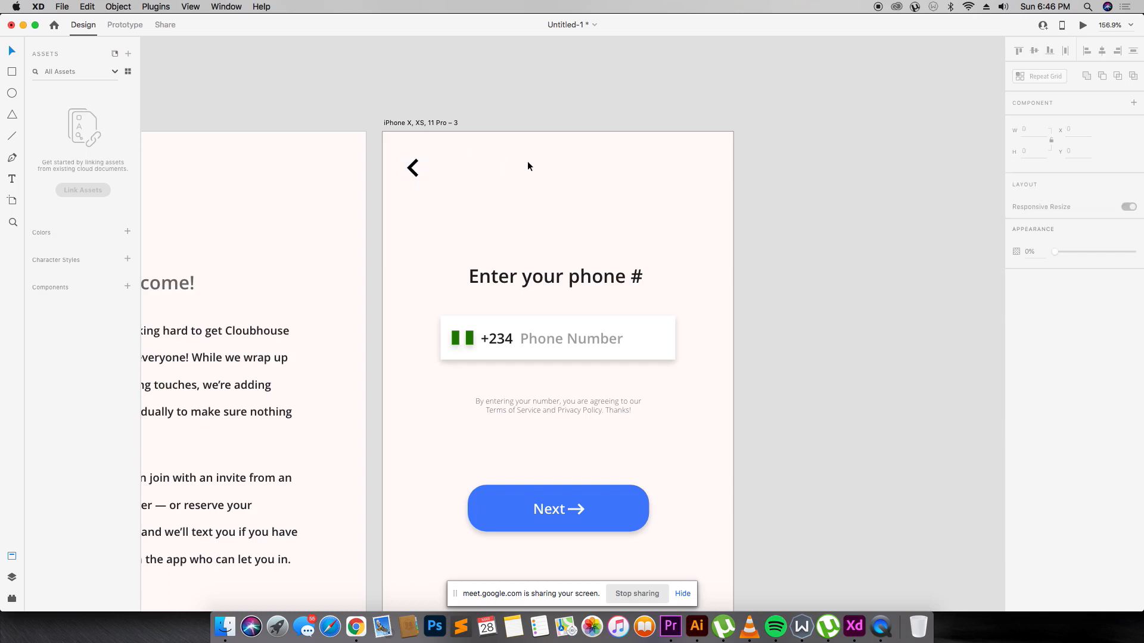
pyautogui.press('super+minus')
pyautogui.press('super+minus')
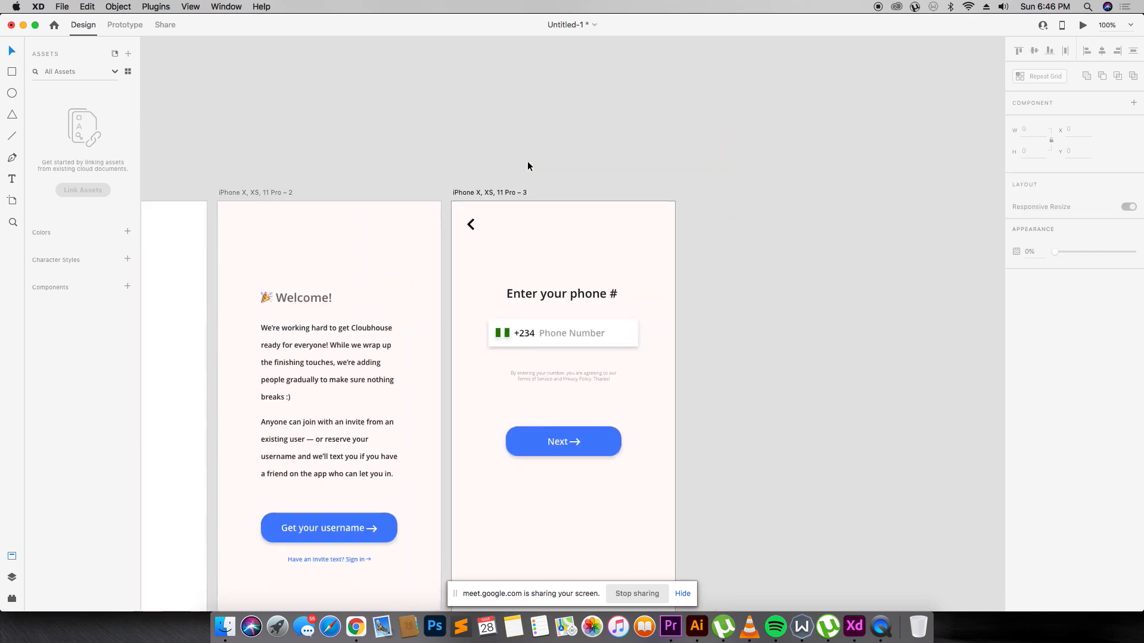
pyautogui.press('super+plus')
pyautogui.press('super+plus')
pyautogui.press('super+minus')
pyautogui.press('super+minus')
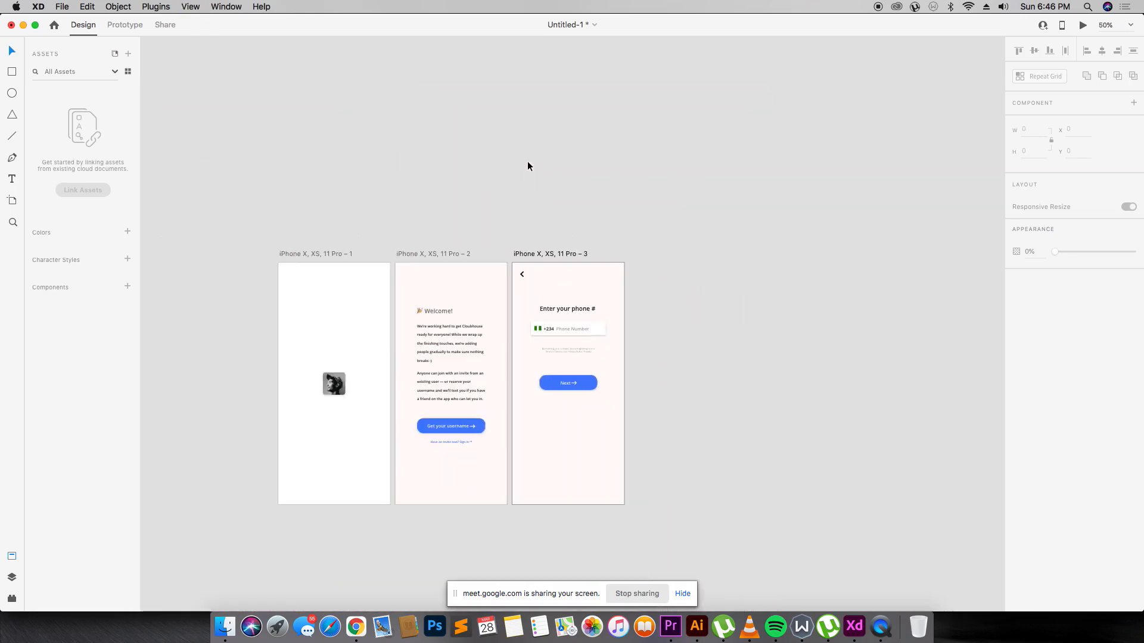
# Duplicate the phone-number artboard as a fourth screen beside it.
pyautogui.click(576, 255)
pyautogui.moveTo(576, 257); pyautogui.dragTo(691, 256)
pyautogui.press('z')
pyautogui.moveTo(480, 227); pyautogui.dragTo(879, 527)
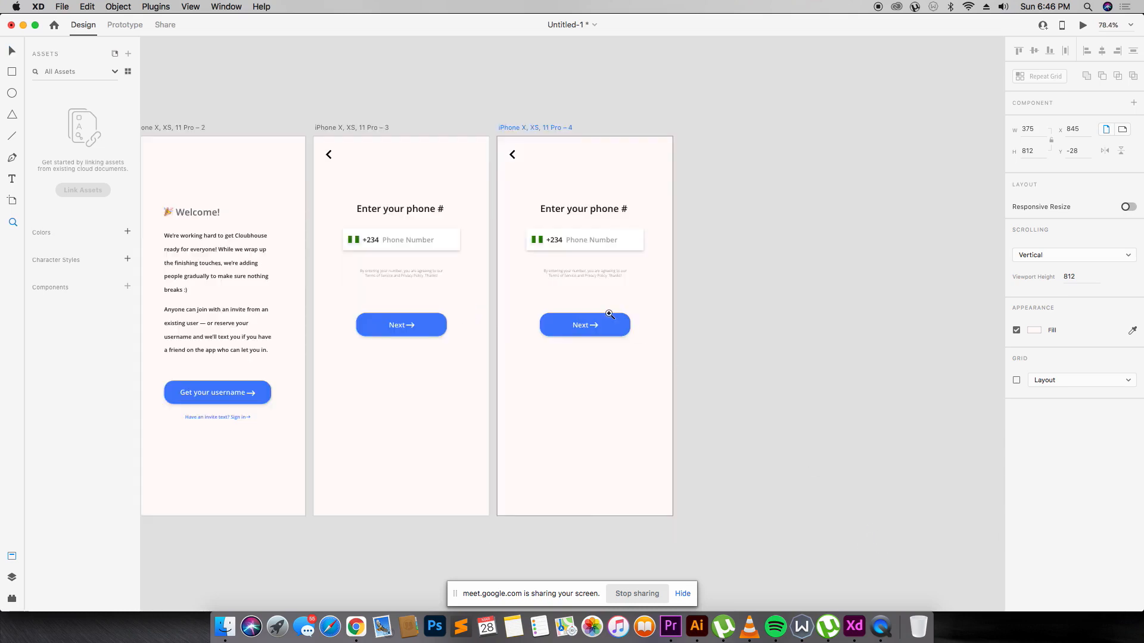
# Change the new screen's heading to 'Enter the code we just texted you', center-aligned and nudged up.
pyautogui.doubleClick(590, 209)
pyautogui.write('Enter th')
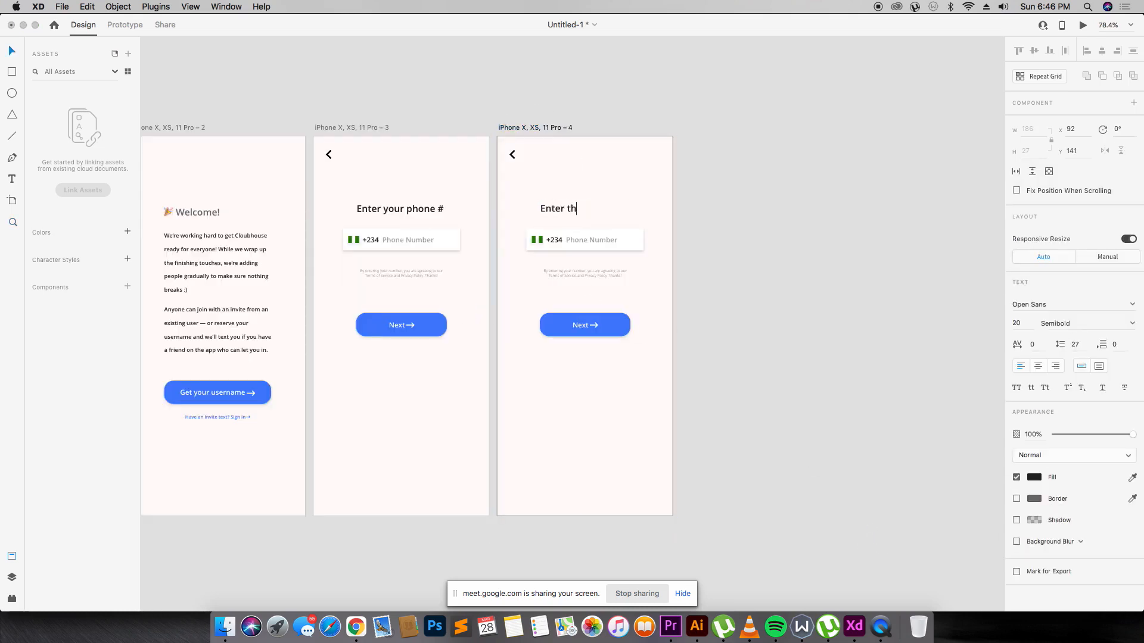
pyautogui.write('e code we Just')
pyautogui.press('BackSpace')
pyautogui.press('BackSpace')
pyautogui.write('just texted you')
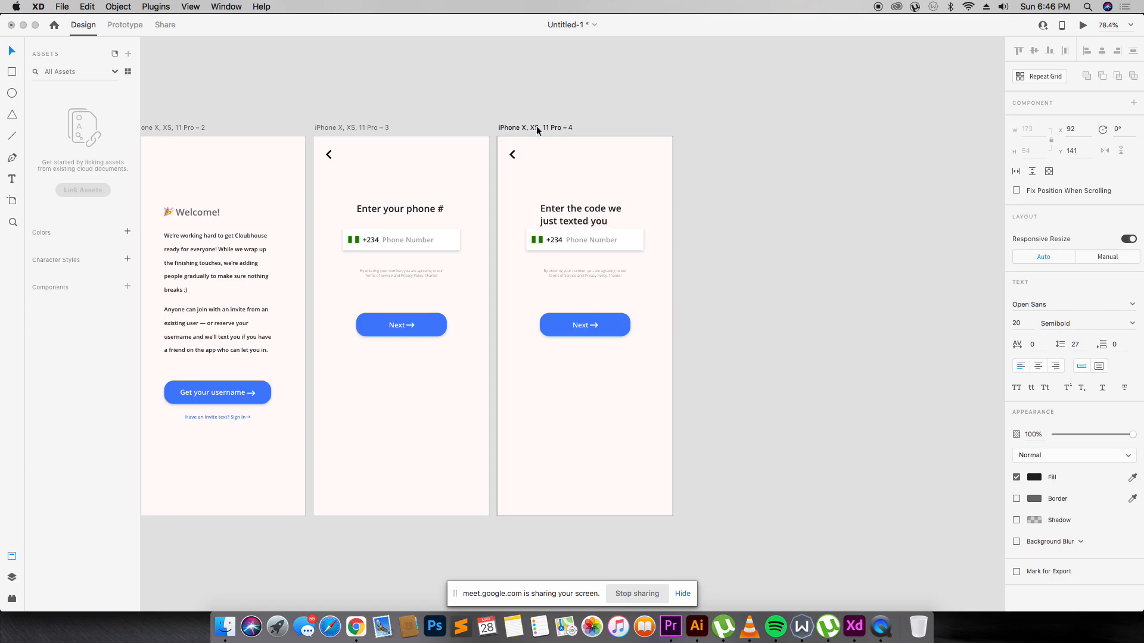
pyautogui.click(1037, 365)
pyautogui.moveTo(597, 208); pyautogui.dragTo(597, 202)
pyautogui.click(628, 190)
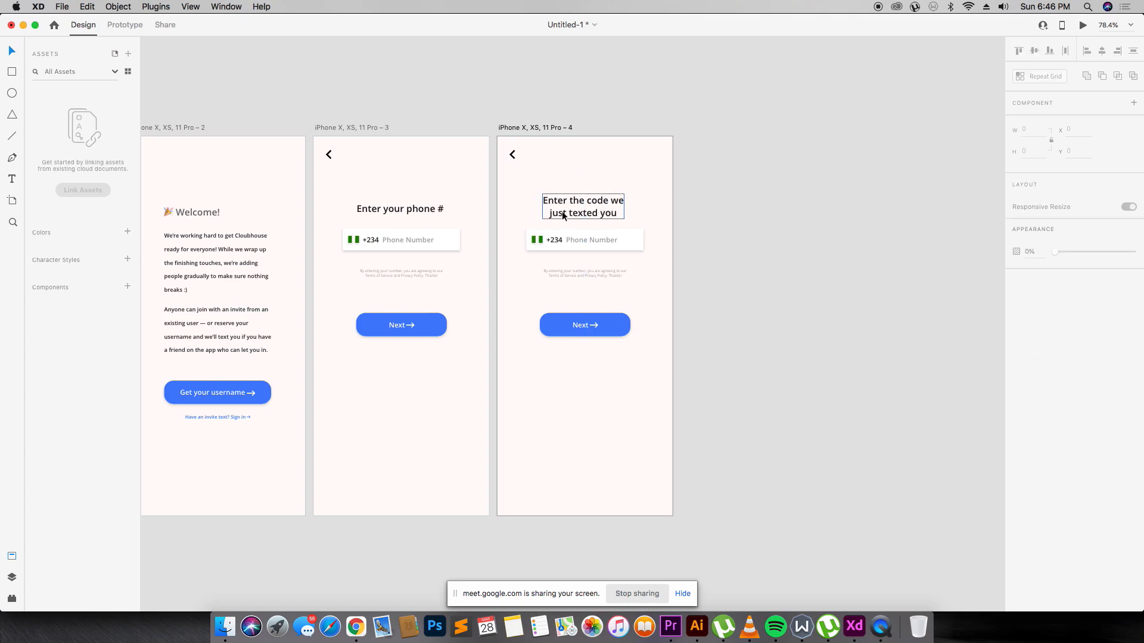
# Delete the flag and +234 from the input field and clear its Phone Number placeholder.
pyautogui.click(538, 236)
pyautogui.press('Delete')
pyautogui.click(555, 239)
pyautogui.press('Delete')
pyautogui.doubleClick(576, 238)
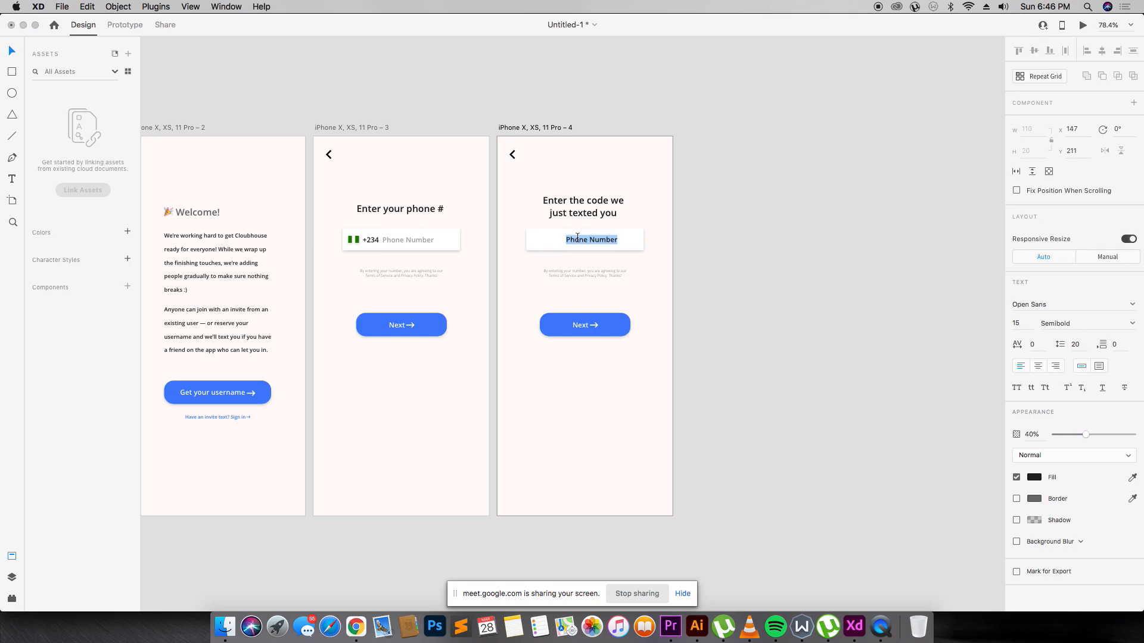
pyautogui.write('z')
pyautogui.click(535, 211)
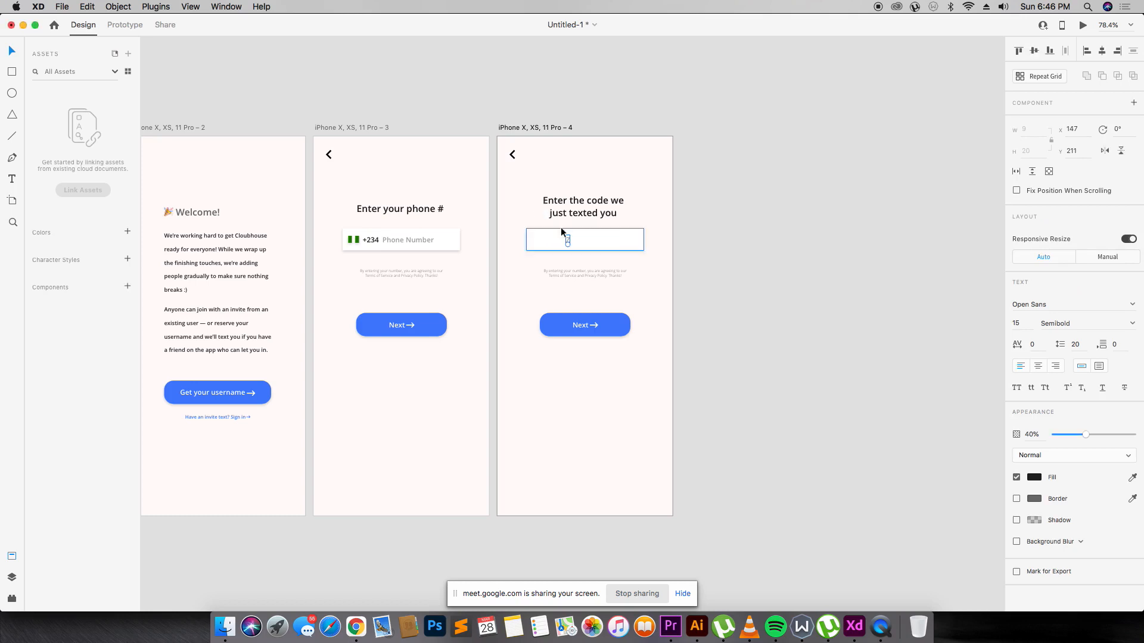
pyautogui.press('z')
pyautogui.moveTo(500, 123); pyautogui.dragTo(684, 396)
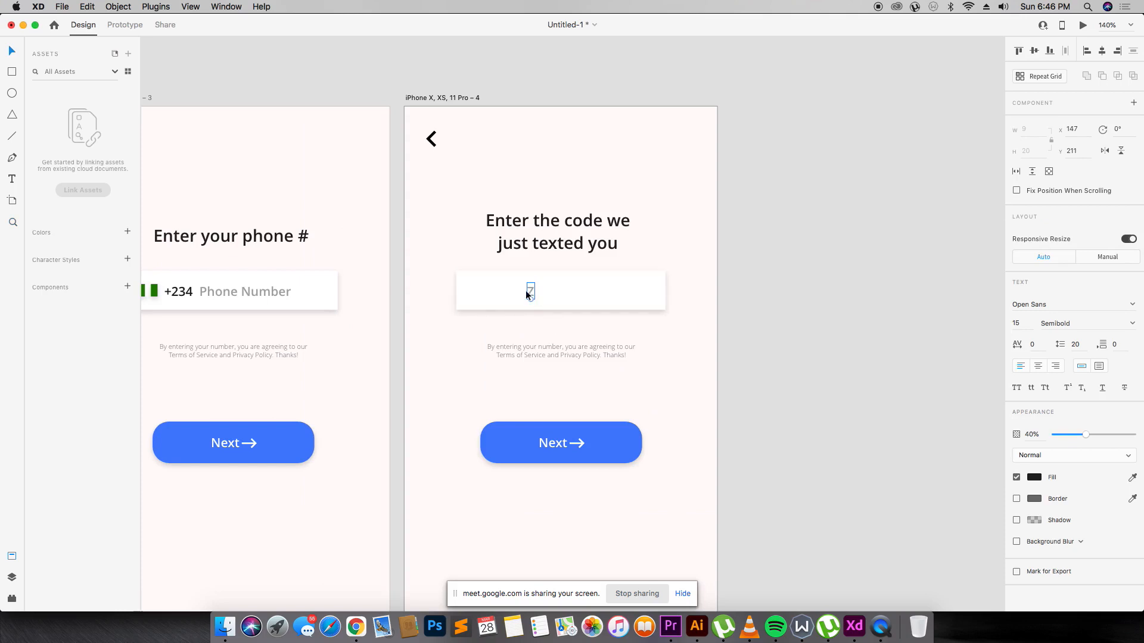
# Draw a small black circle with no border inside the code box.
pyautogui.press('Delete')
pyautogui.press('e')
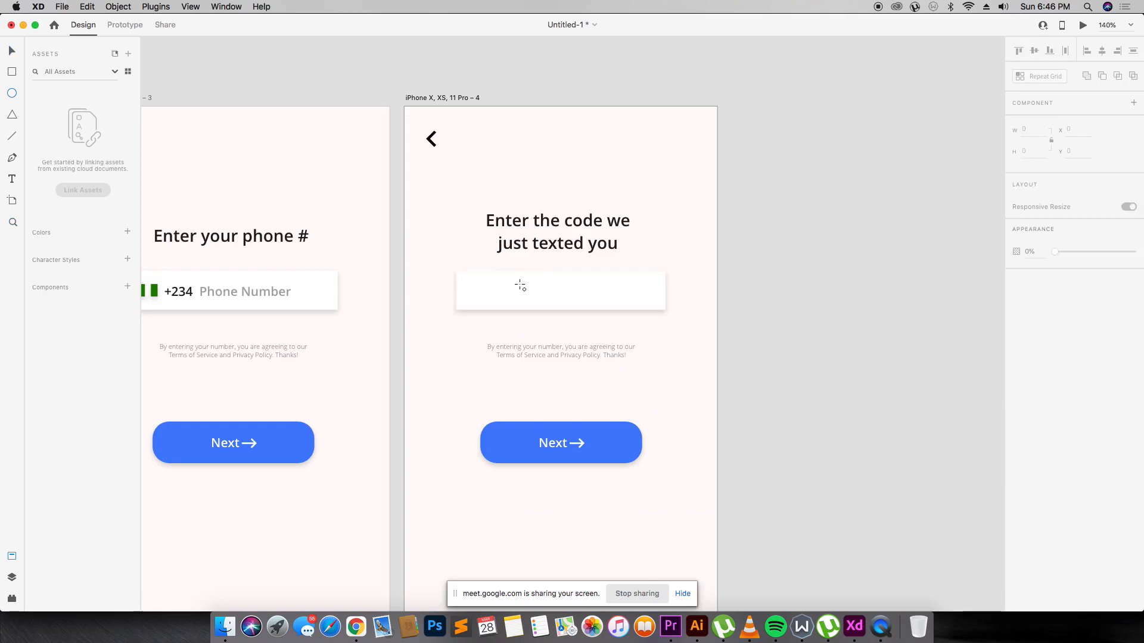
pyautogui.moveTo(520, 285); pyautogui.dragTo(530, 295)
pyautogui.press('v')
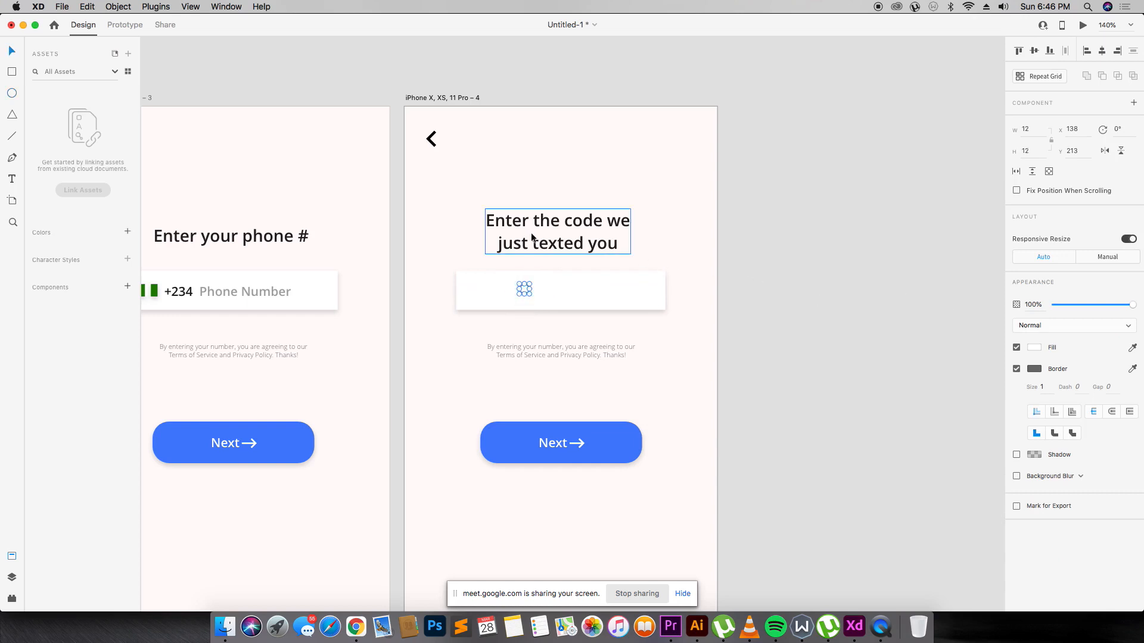
pyautogui.press('x')
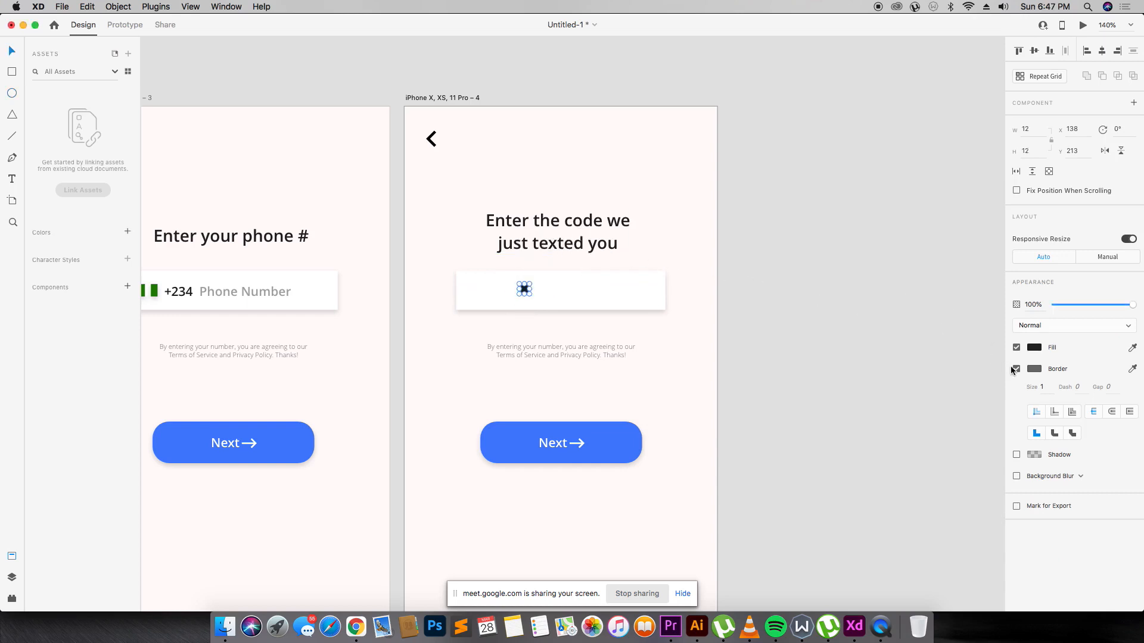
pyautogui.click(1017, 370)
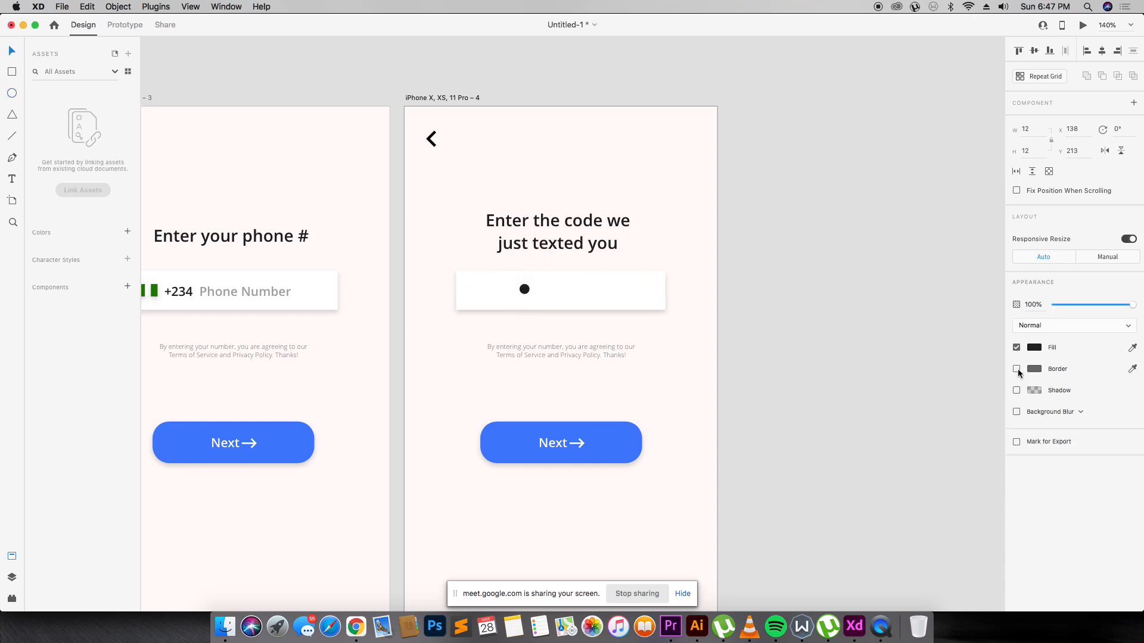
pyautogui.click(888, 400)
# Copy the circle into a row of four dots, scale them to 8 px and group them.
pyautogui.moveTo(527, 289); pyautogui.dragTo(537, 291)
pyautogui.press('z')
pyautogui.moveTo(391, 119); pyautogui.dragTo(743, 349)
pyautogui.moveTo(500, 400); pyautogui.dragTo(561, 392)
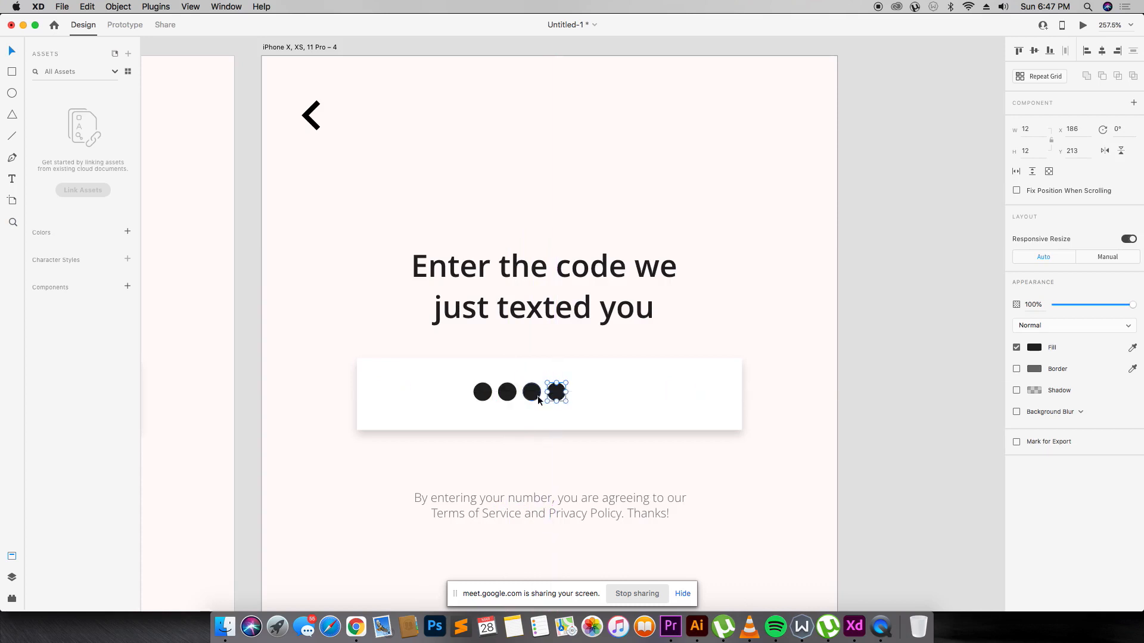
pyautogui.keyDown('shift'); pyautogui.click(507, 394); pyautogui.keyUp('shift')
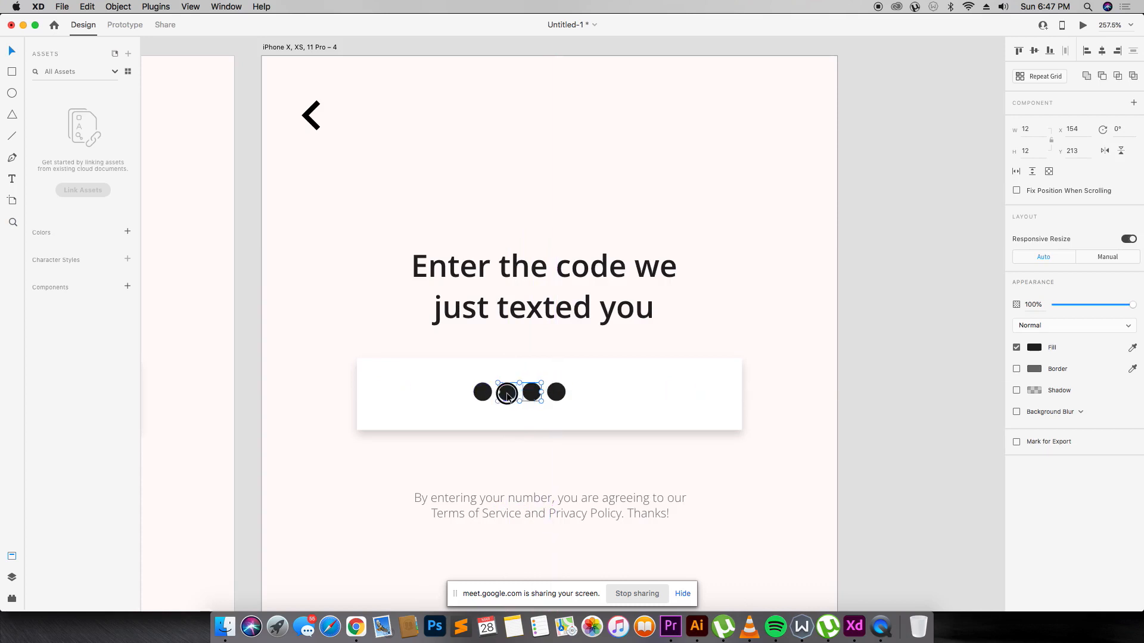
pyautogui.keyDown('shift'); pyautogui.click(556, 394); pyautogui.keyUp('shift')
pyautogui.moveTo(565, 401)
pyautogui.mouseDown()
pyautogui.moveTo(532, 396)
pyautogui.moveTo(588, 394)
pyautogui.moveTo(570, 395)
pyautogui.mouseUp()
pyautogui.press('super+g')
# Center the dot group in the code box at 30% opacity, spread slightly apart.
pyautogui.keyDown('shift'); pyautogui.click(657, 374); pyautogui.keyUp('shift')
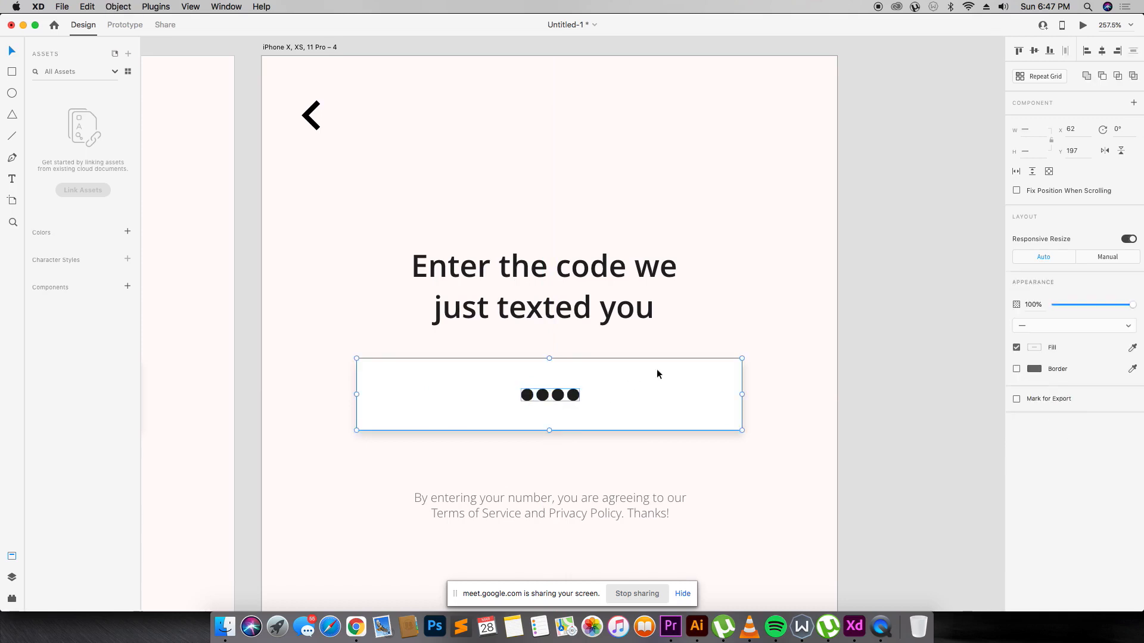
pyautogui.click(1102, 51)
pyautogui.click(881, 426)
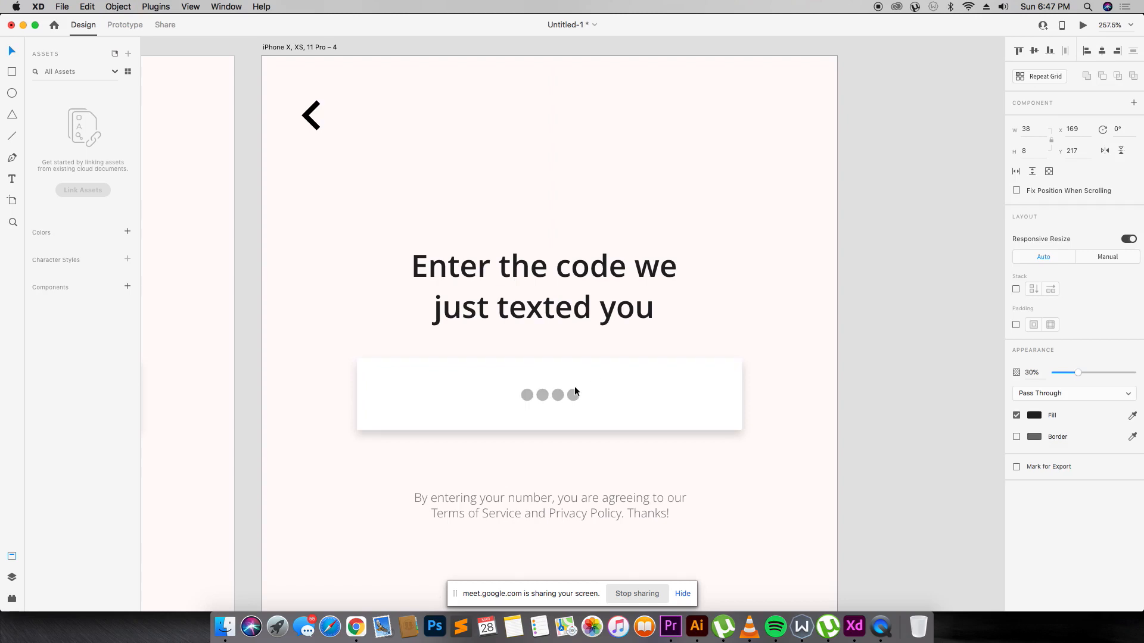
pyautogui.press('3')
pyautogui.moveTo(581, 395); pyautogui.dragTo(595, 395)
# Replace the terms note with the text 'Didn't receive it? Tap to resend.'.
pyautogui.click(1103, 52)
pyautogui.click(835, 350)
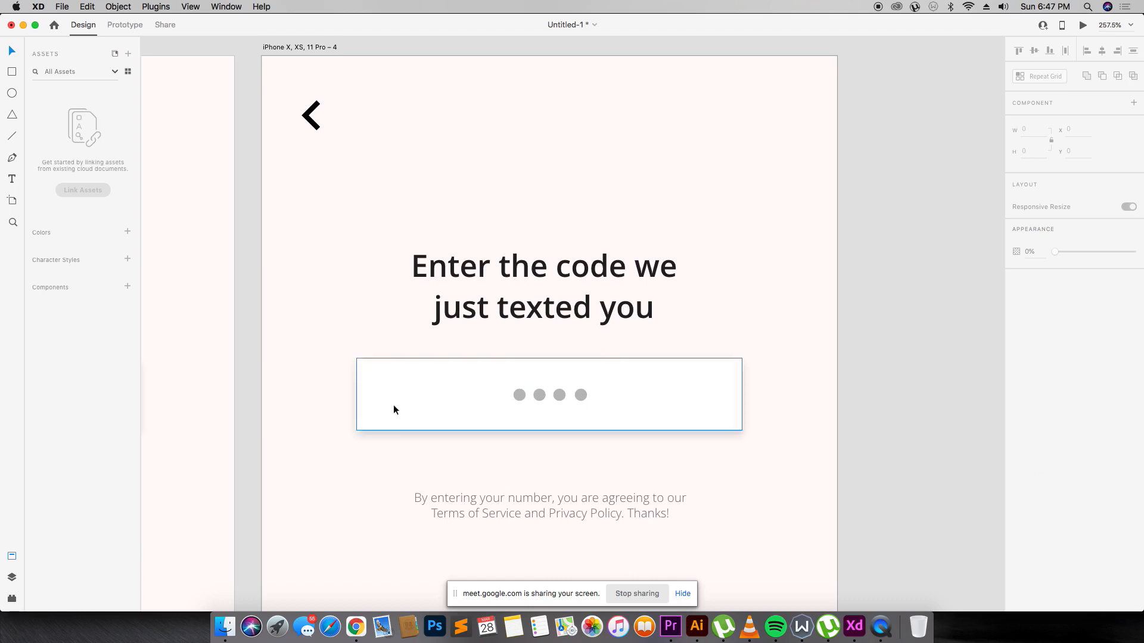
pyautogui.doubleClick(530, 516)
pyautogui.write('Didnt rec')
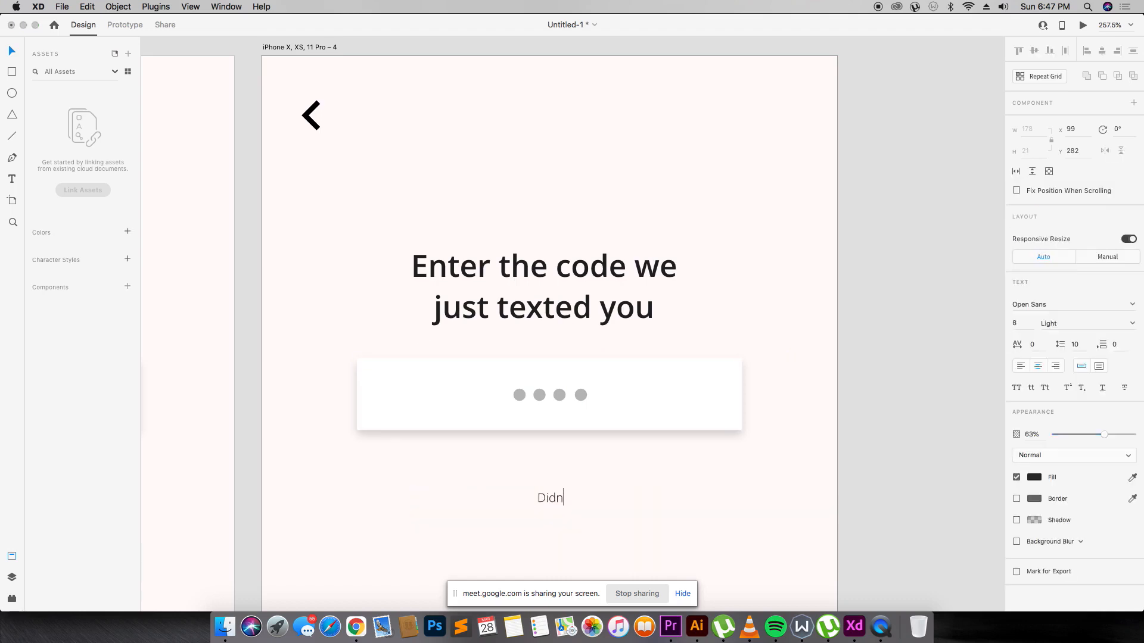
pyautogui.press('BackSpace')
pyautogui.press('BackSpace')
pyautogui.press('BackSpace')
pyautogui.press('BackSpace')
pyautogui.press('BackSpace')
pyautogui.write("'t")
pyautogui.write(' receive ')
pyautogui.write('it?')
pyautogui.write(' Tap to send')
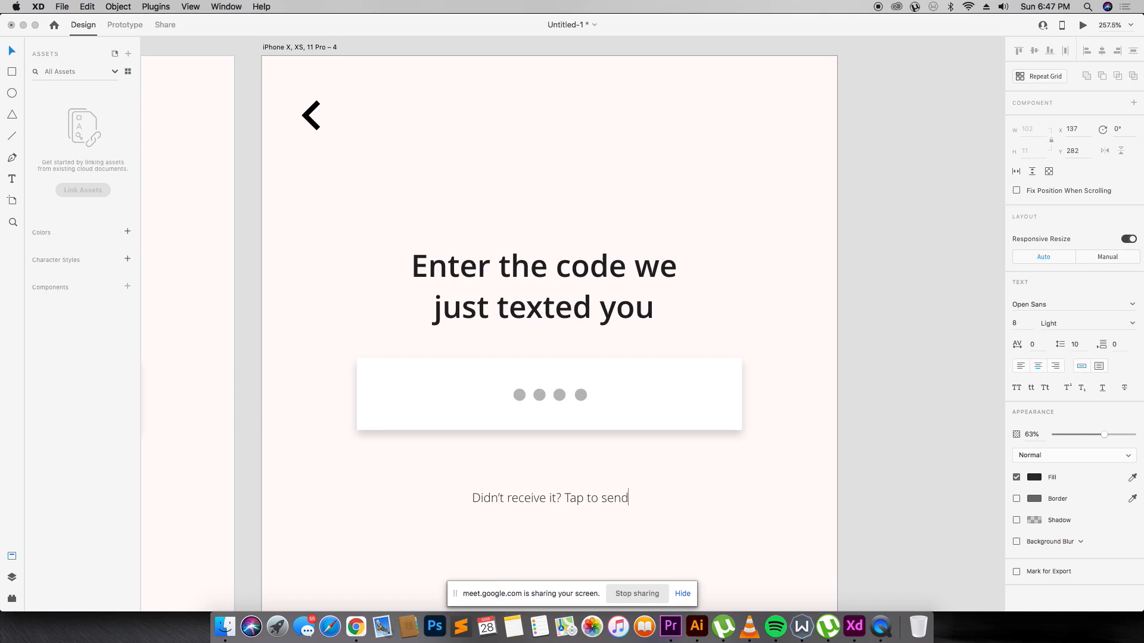
pyautogui.press('BackSpace')
pyautogui.press('BackSpace')
pyautogui.press('BackSpace')
pyautogui.press('BackSpace')
pyautogui.write('rese')
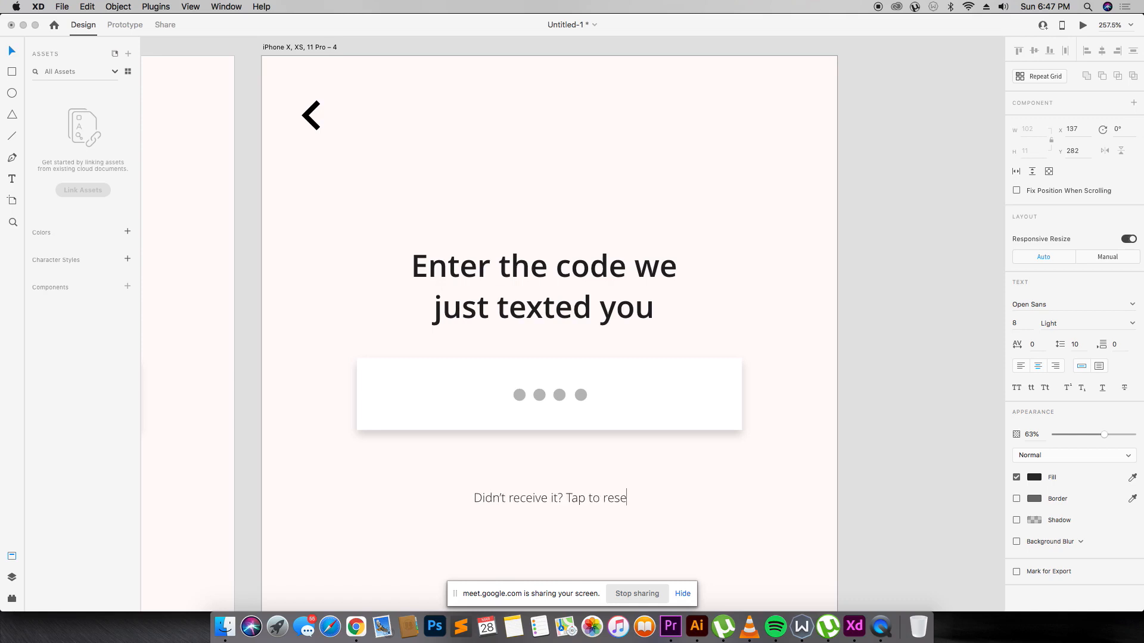
pyautogui.write('nd.')
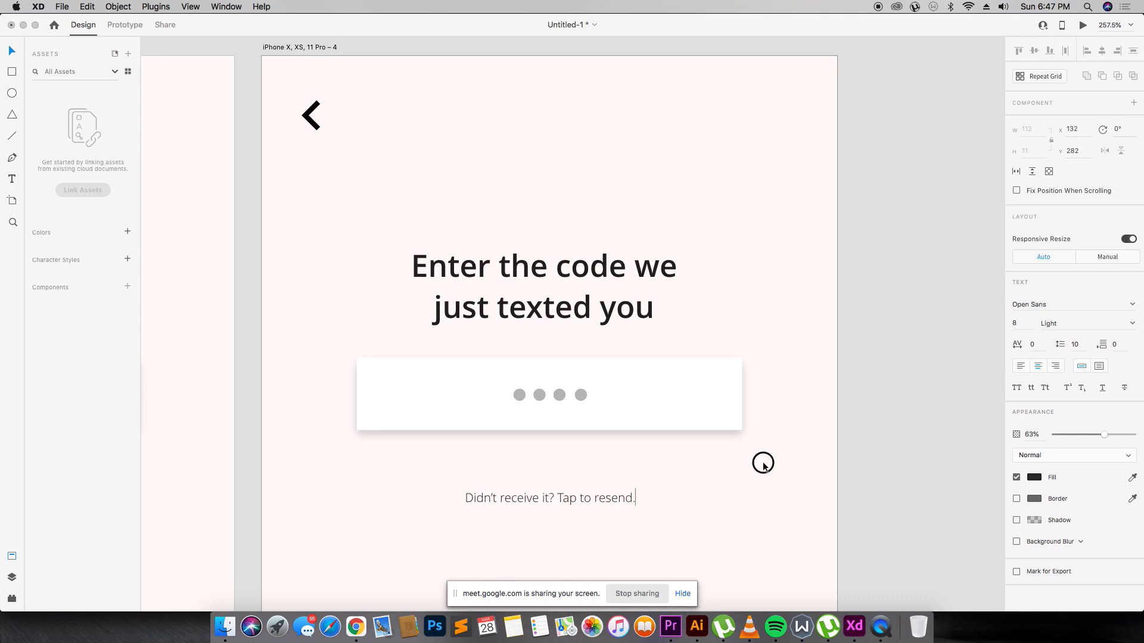
pyautogui.press('Escape')
# Make the resend line Semibold and move it up to the center.
pyautogui.click(1135, 325)
pyautogui.click(1075, 368)
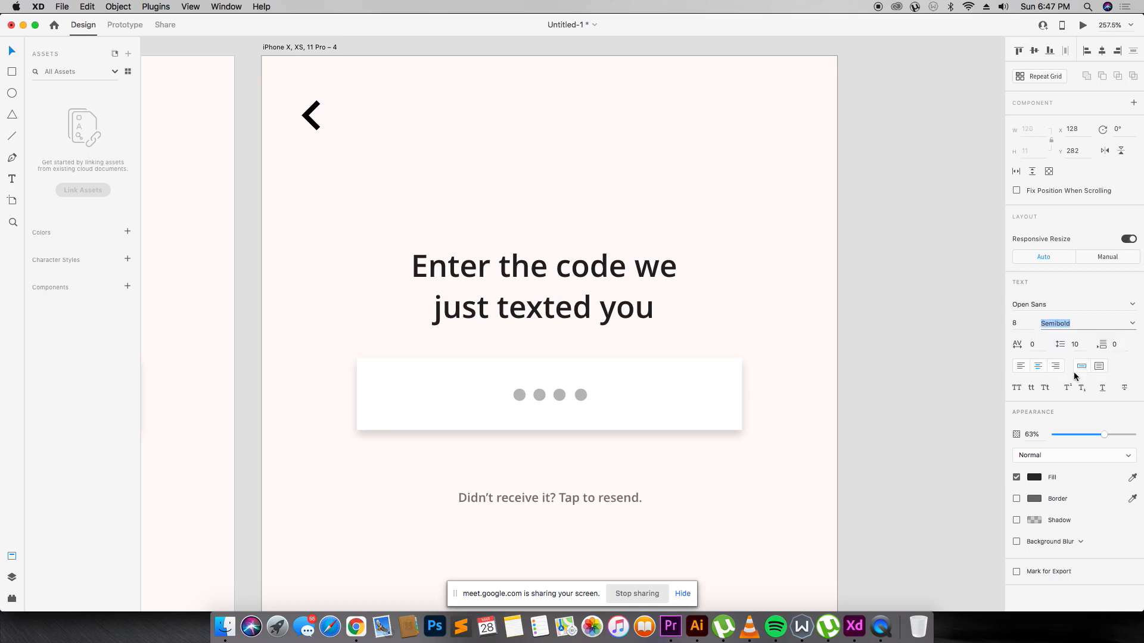
pyautogui.moveTo(608, 498); pyautogui.dragTo(609, 482)
pyautogui.click(724, 465)
# Alt-drag the code-entry artboard to the right to create artboard 5.
pyautogui.press('super+minus')
pyautogui.press('super+minus')
pyautogui.press('super+minus')
pyautogui.press('super+minus')
pyautogui.press('super+minus')
pyautogui.press('super+minus')
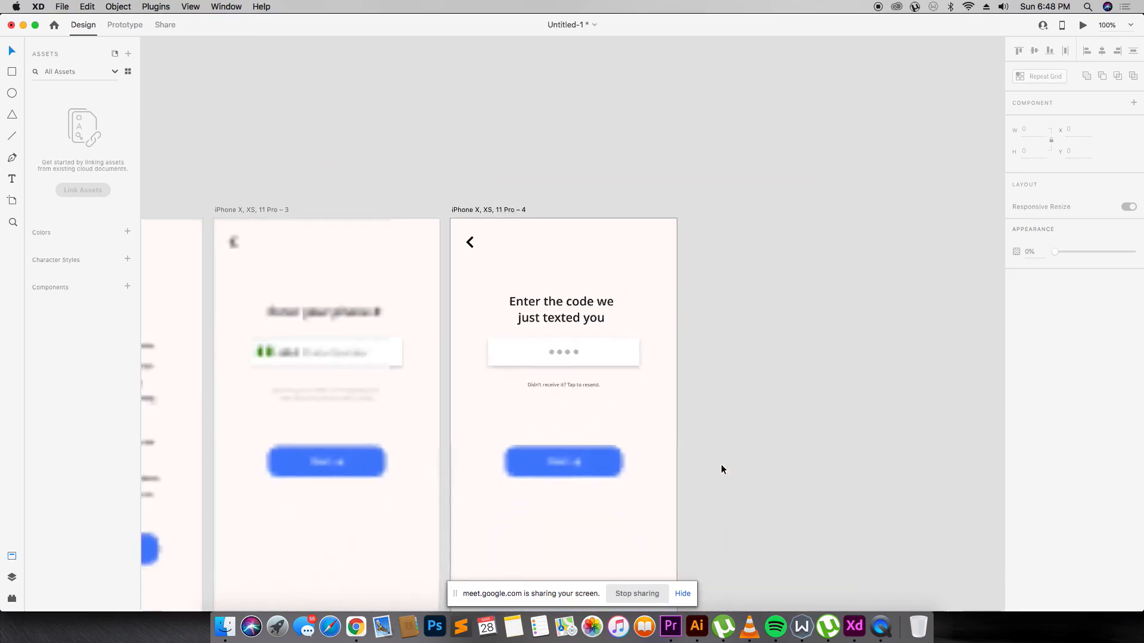
pyautogui.press('z')
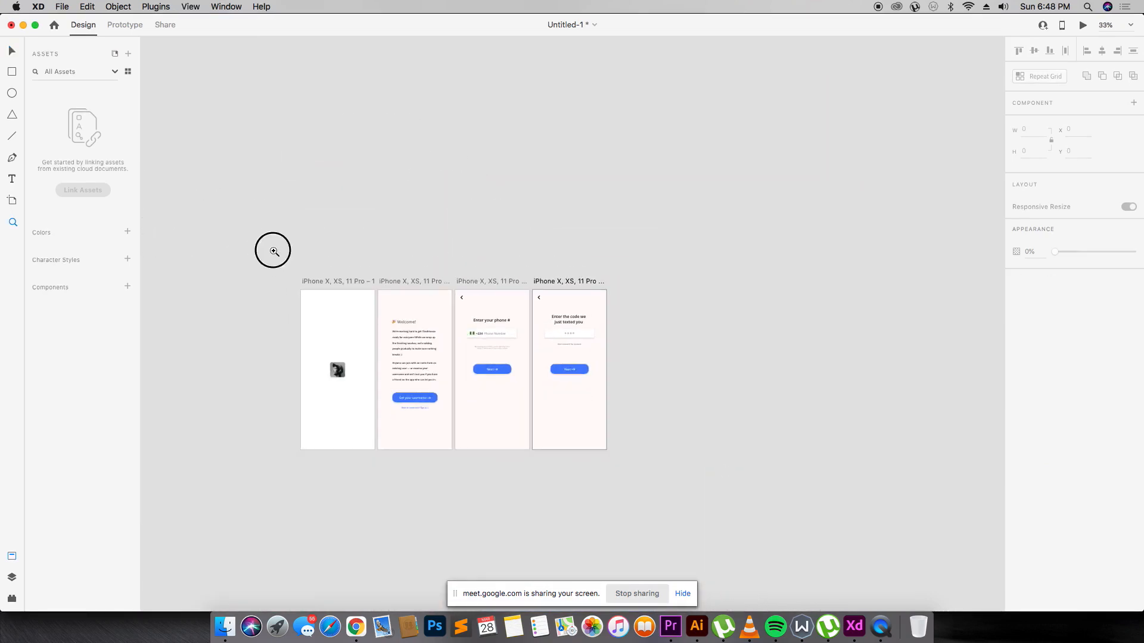
pyautogui.moveTo(273, 248); pyautogui.dragTo(746, 480)
pyautogui.moveTo(237, 181); pyautogui.dragTo(833, 486)
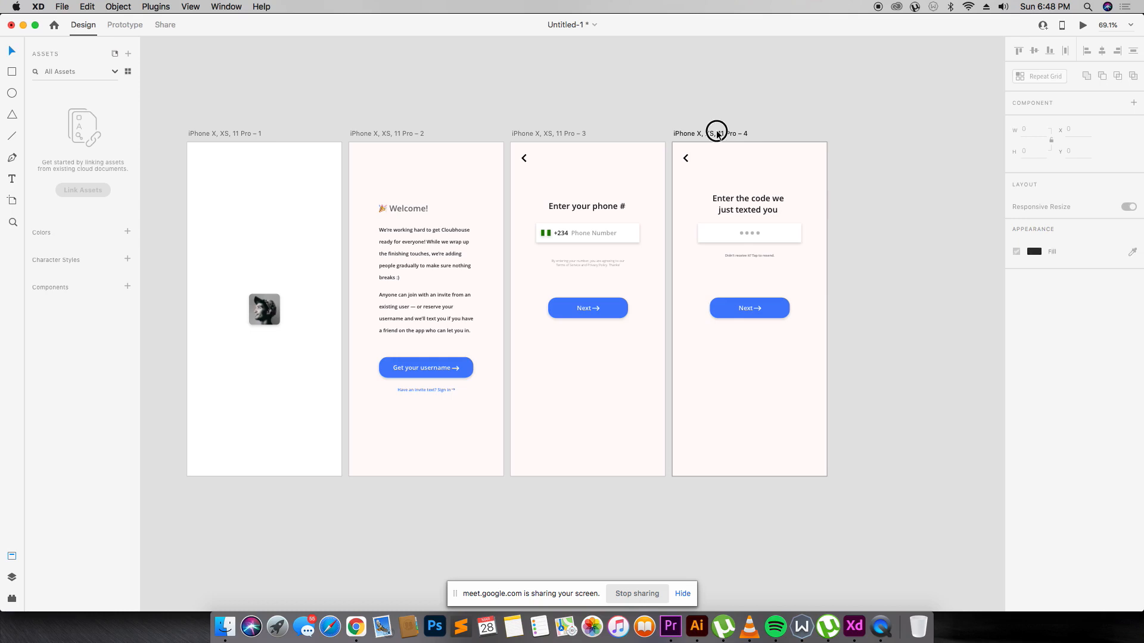
pyautogui.moveTo(716, 133); pyautogui.dragTo(880, 132)
pyautogui.press('z')
pyautogui.moveTo(798, 121); pyautogui.dragTo(954, 322)
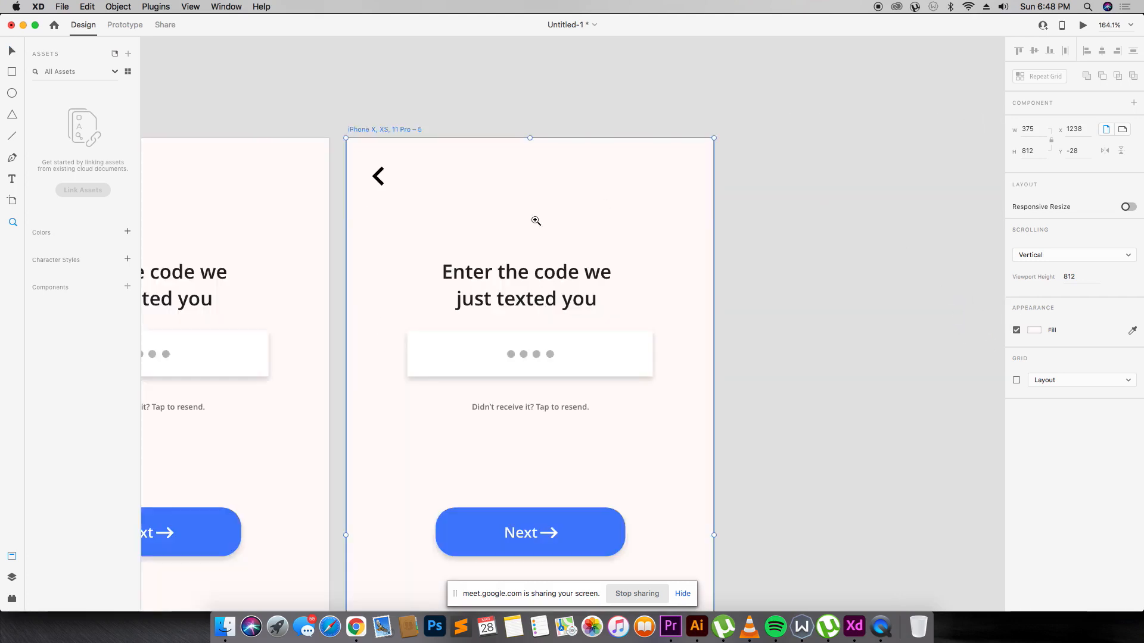
# Delete the heading and resize the code box to a 317-wide, taller card with 15 corner radius.
pyautogui.click(539, 296)
pyautogui.press('Delete')
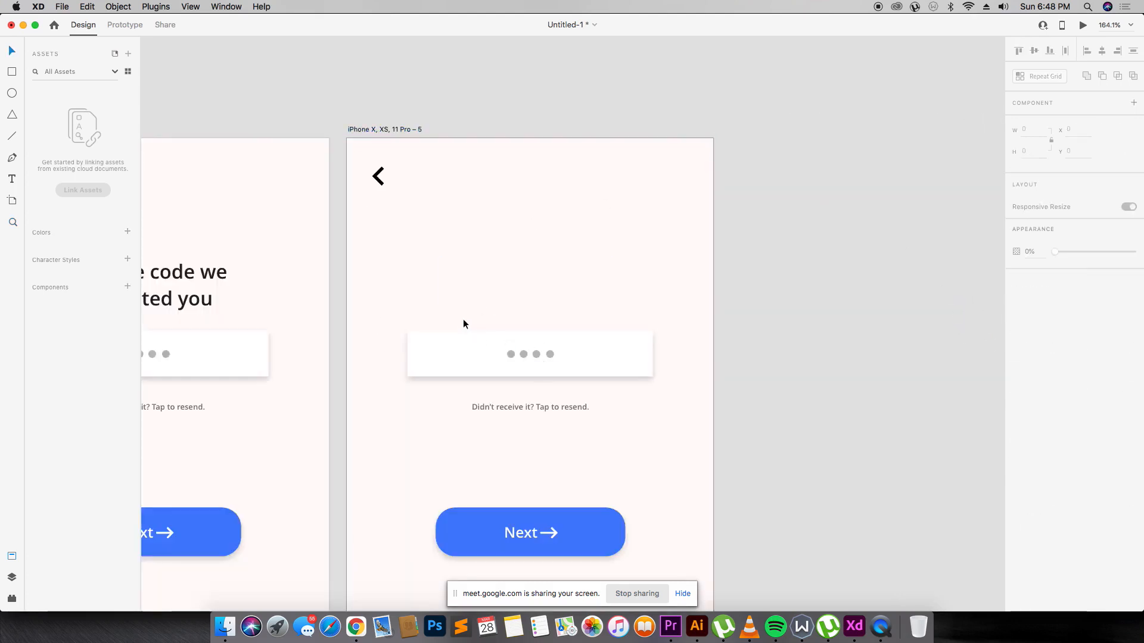
pyautogui.click(420, 357)
pyautogui.moveTo(408, 355); pyautogui.dragTo(372, 354)
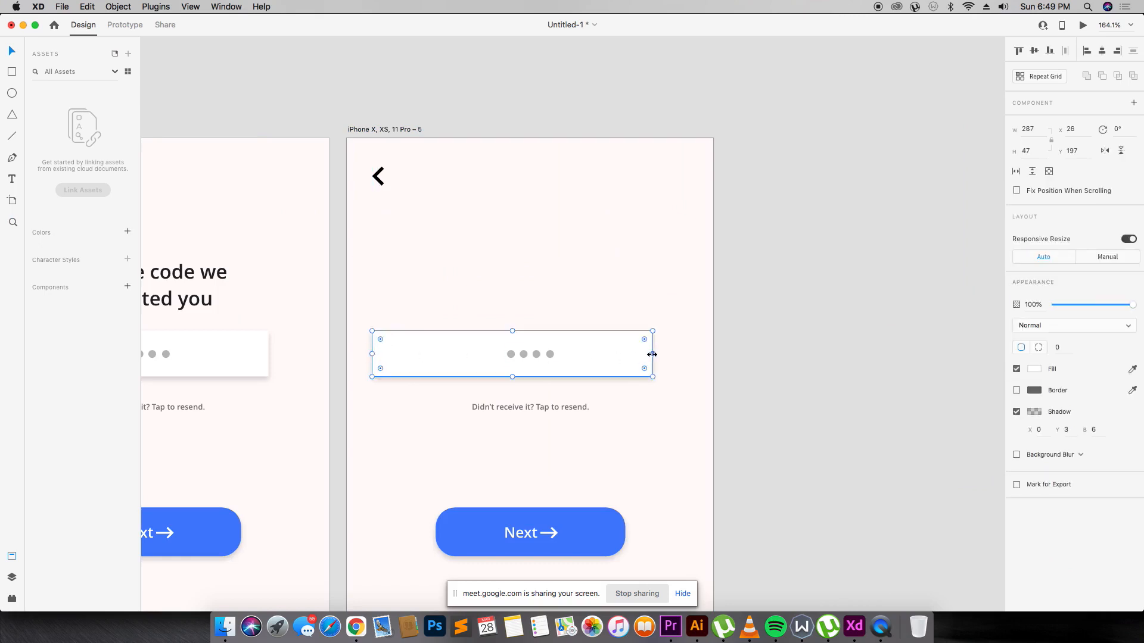
pyautogui.moveTo(652, 354); pyautogui.dragTo(682, 354)
pyautogui.moveTo(523, 333); pyautogui.dragTo(529, 230)
pyautogui.click(1063, 348)
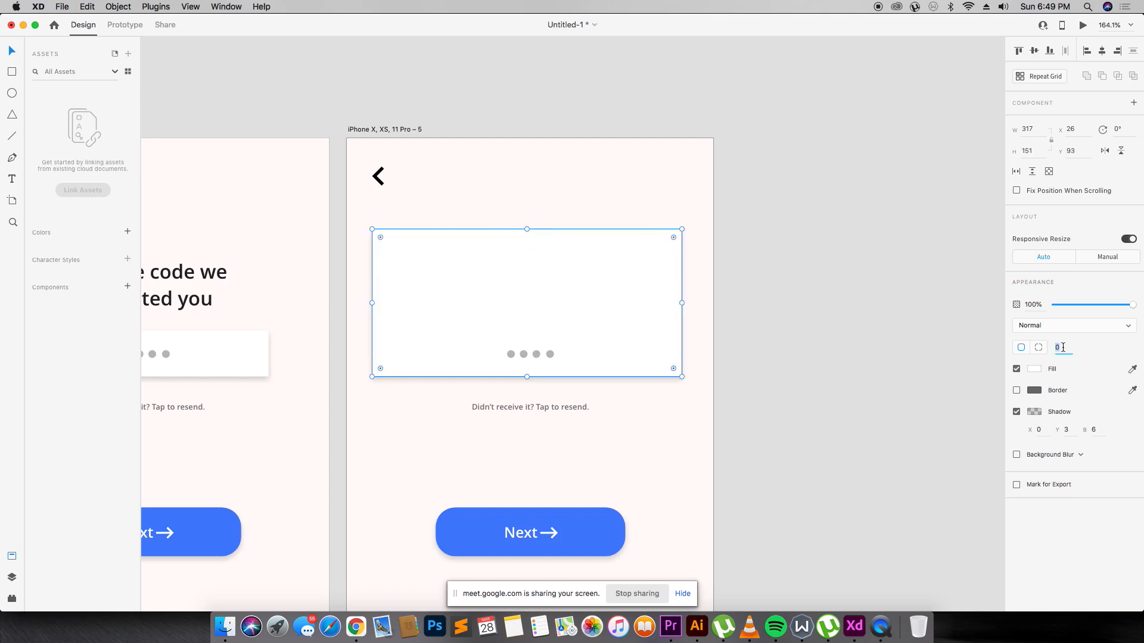
pyautogui.write('15')
pyautogui.press('Return')
# Delete the four grey dots and the resend text below the card.
pyautogui.click(539, 357)
pyautogui.press('BackSpace')
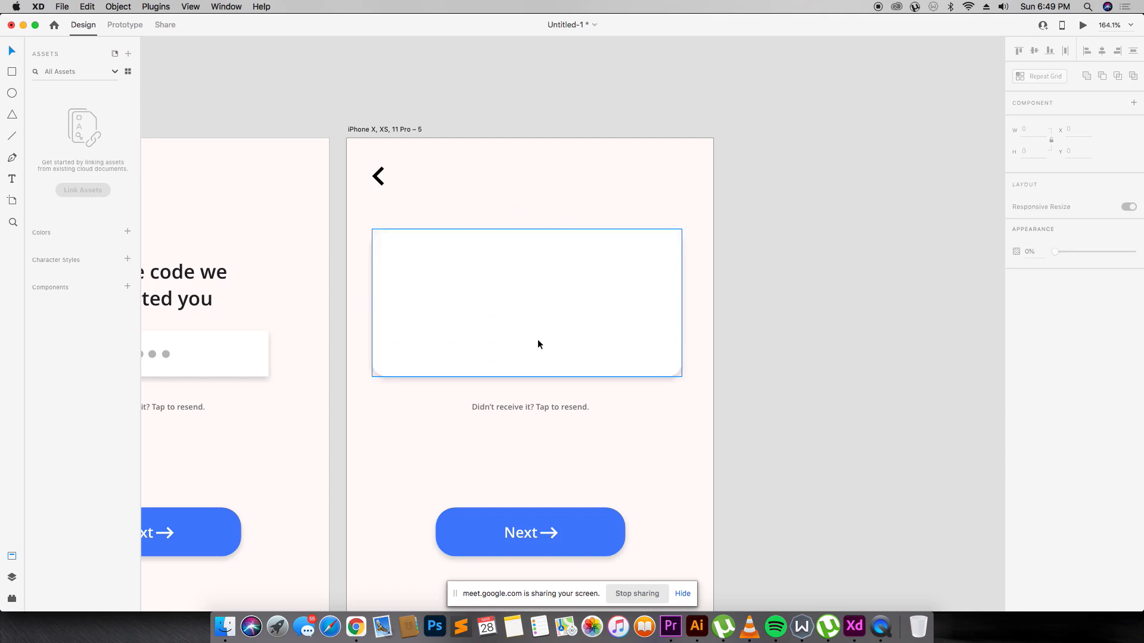
pyautogui.click(538, 344)
pyautogui.click(558, 406)
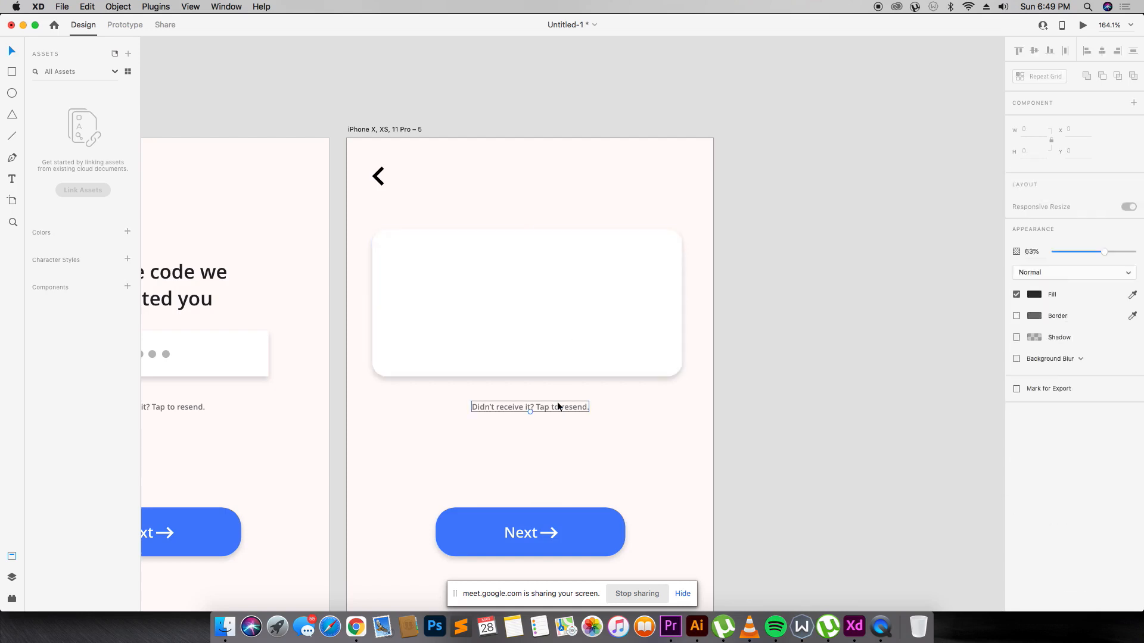
pyautogui.press('BackSpace')
# Duplicate the card, shorten the top copy to 105 high and fill it translucent grey.
pyautogui.moveTo(549, 309); pyautogui.dragTo(549, 241)
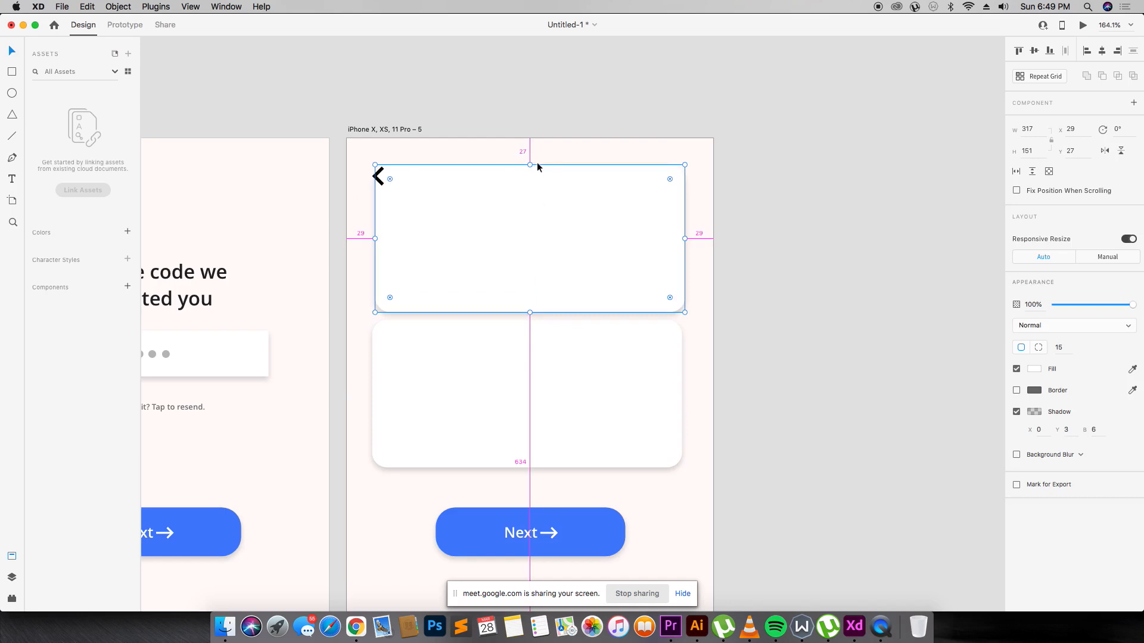
pyautogui.moveTo(530, 164); pyautogui.dragTo(538, 209)
pyautogui.press('i')
pyautogui.click(570, 194)
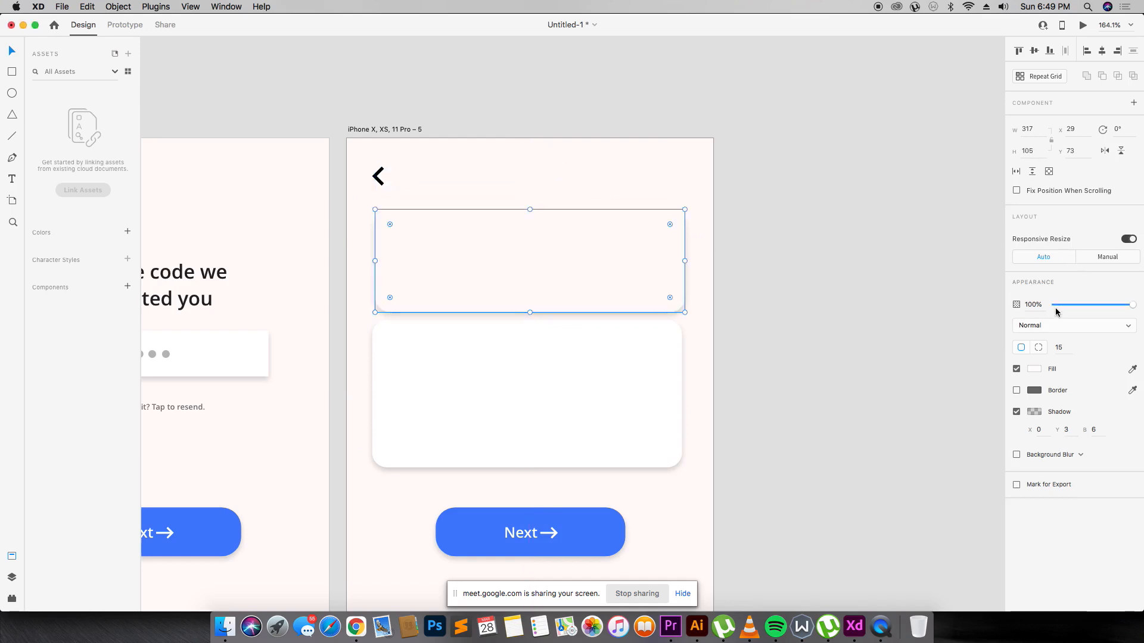
pyautogui.click(1034, 369)
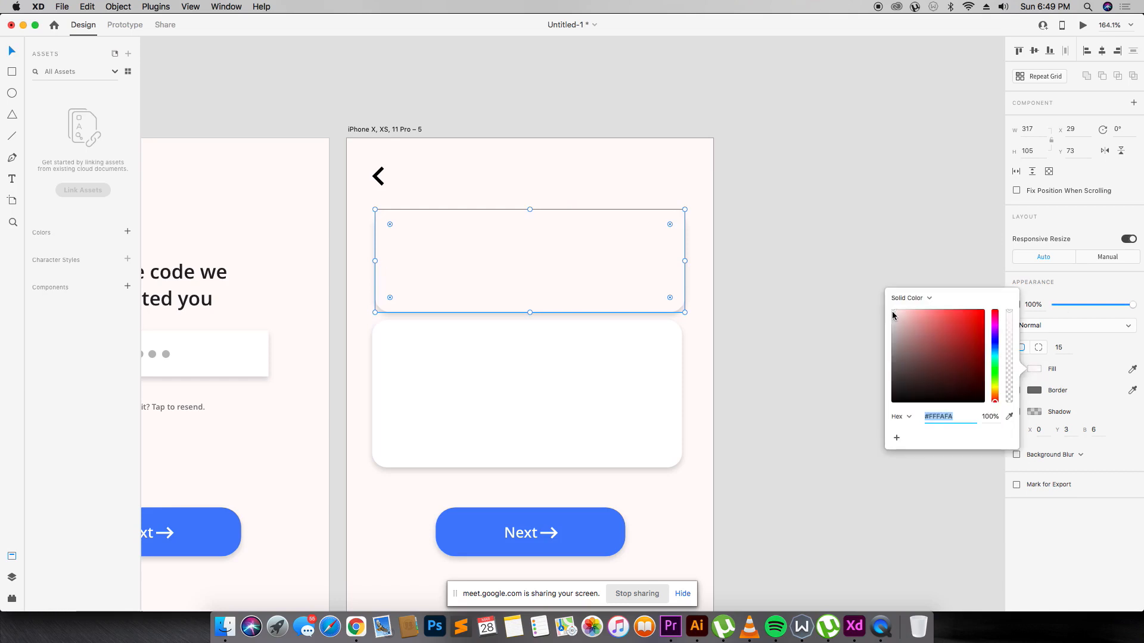
pyautogui.moveTo(893, 315); pyautogui.dragTo(900, 313)
pyautogui.moveTo(1102, 304); pyautogui.dragTo(1066, 308)
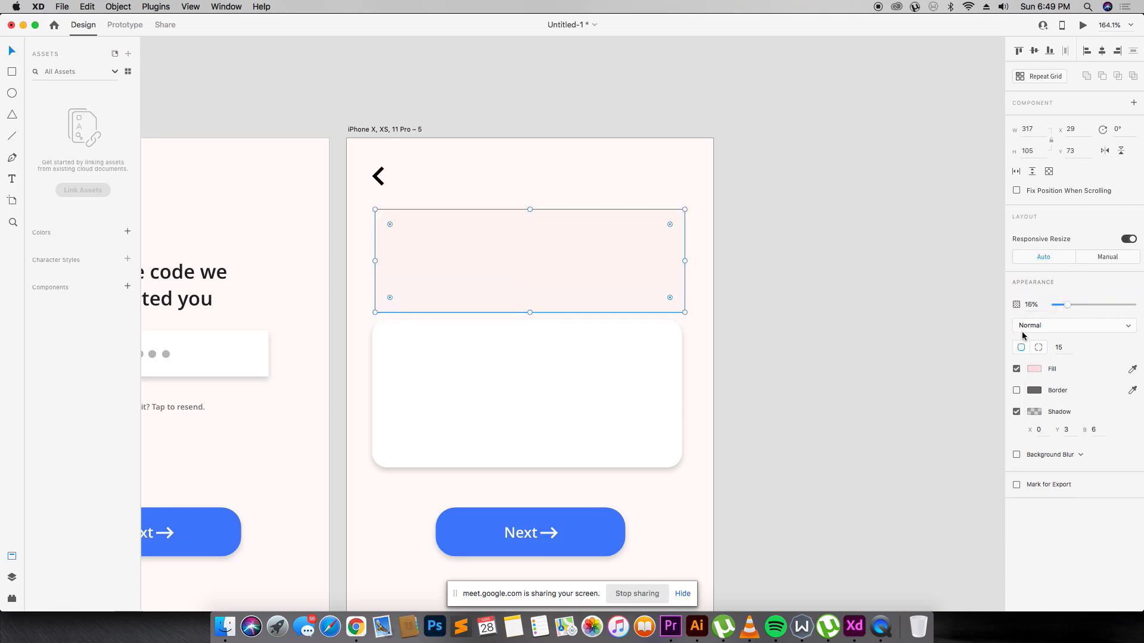
pyautogui.click(1034, 369)
pyautogui.click(893, 315)
pyautogui.moveTo(893, 315); pyautogui.dragTo(869, 353)
# Remove the back arrow and nudge the grey card into position.
pyautogui.click(530, 375)
pyautogui.click(567, 246)
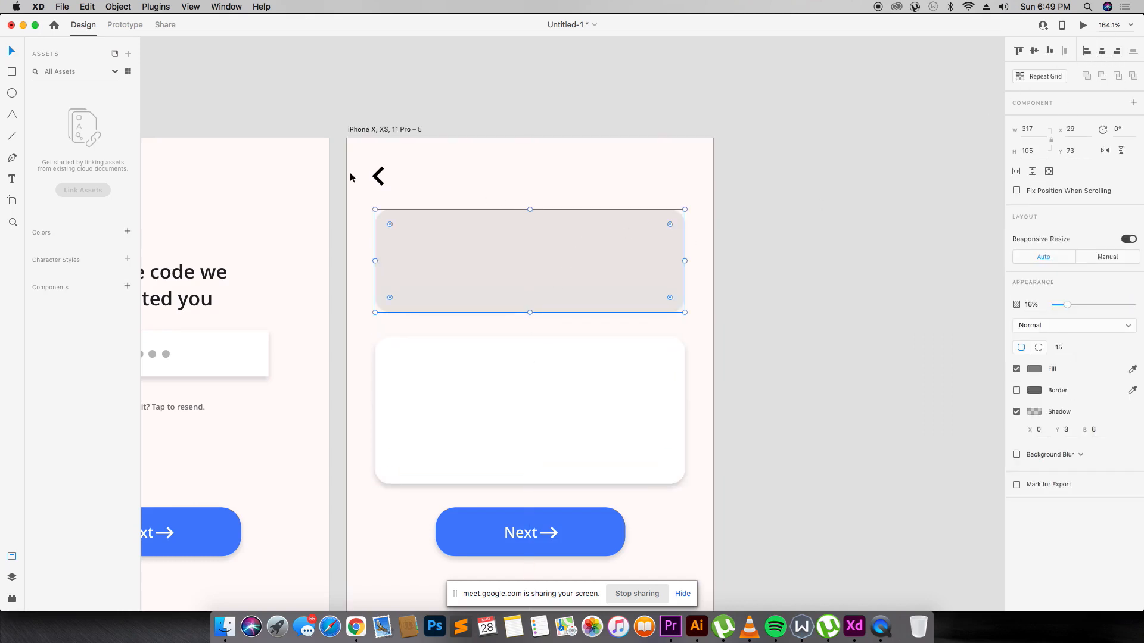
pyautogui.click(381, 184)
pyautogui.click(559, 241)
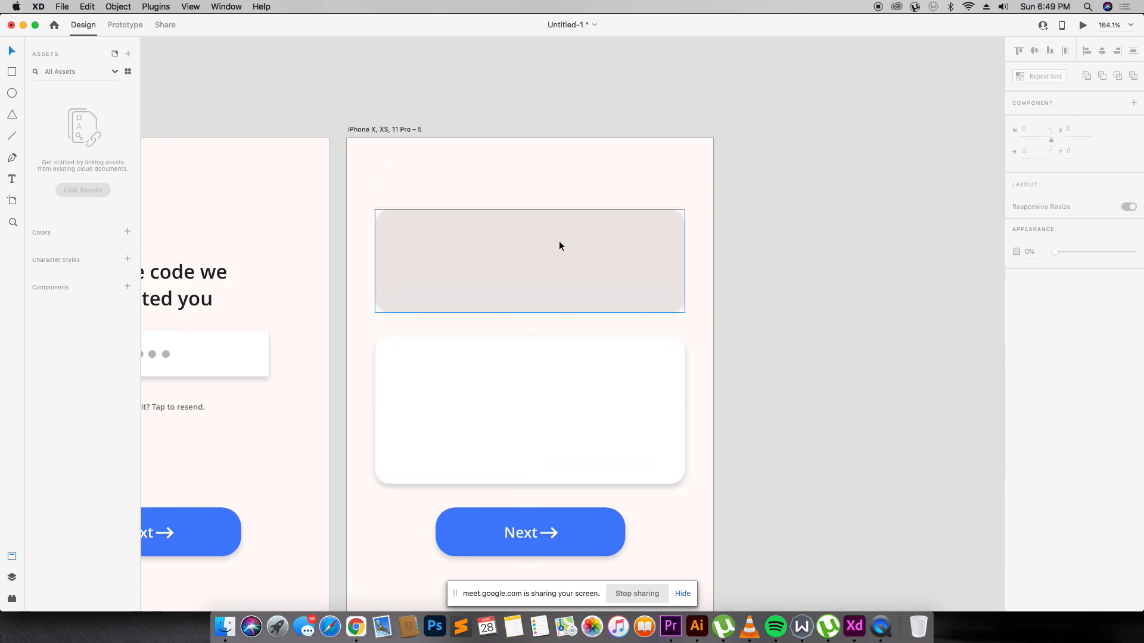
pyautogui.moveTo(564, 242); pyautogui.dragTo(564, 252)
pyautogui.scroll(-2, 669, 222)
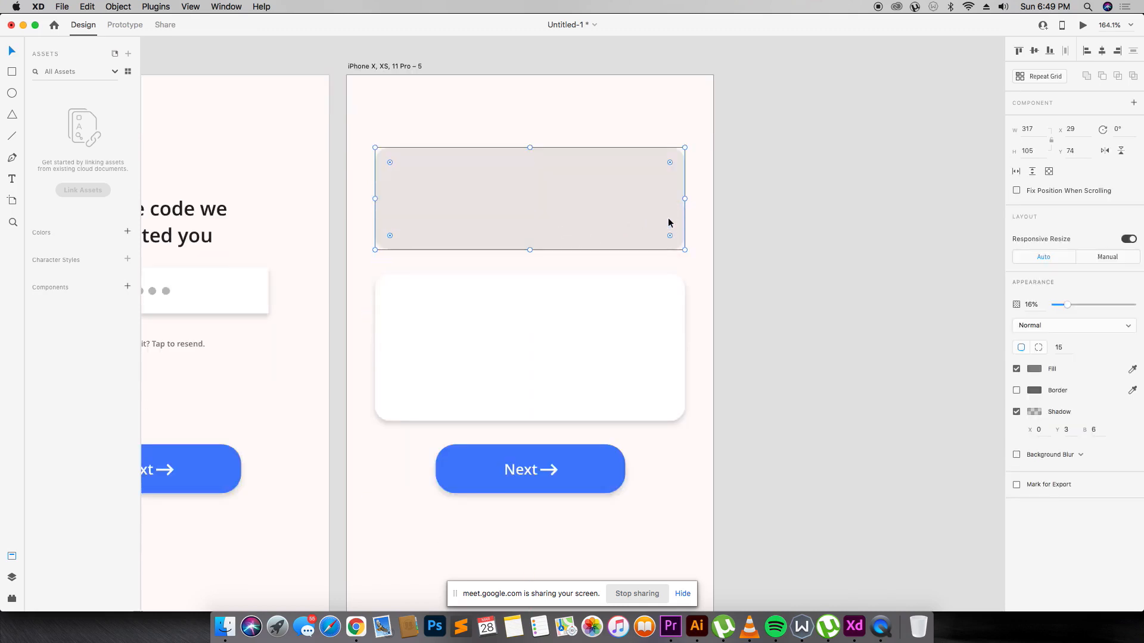
pyautogui.scroll(-4, 666, 276)
pyautogui.scroll(2, 608, 215)
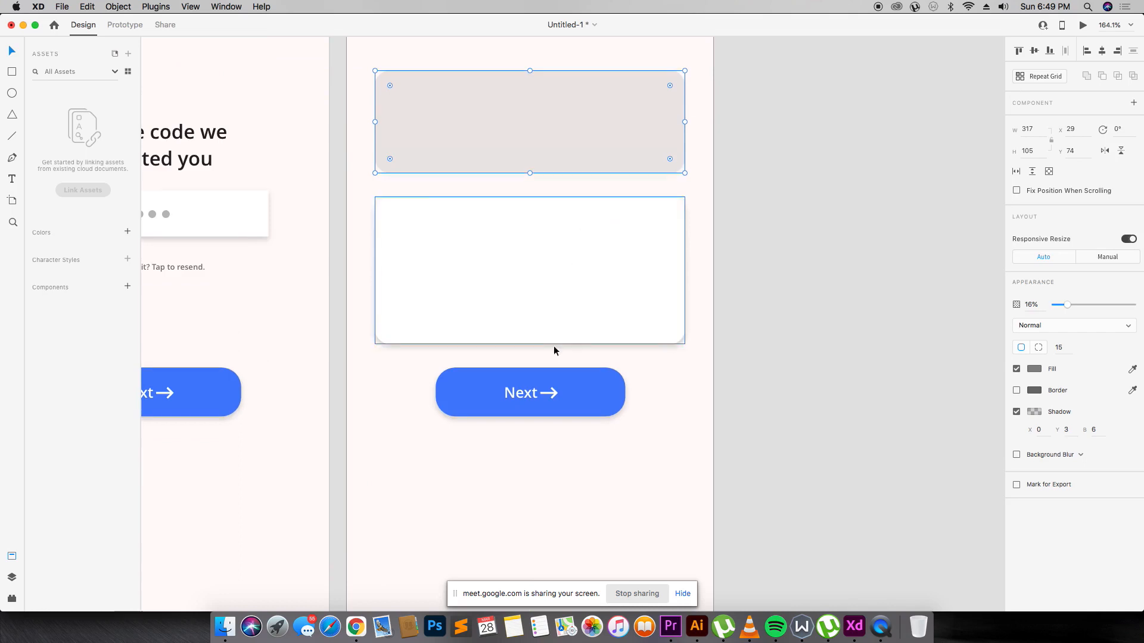
pyautogui.click(524, 392)
pyautogui.click(181, 266)
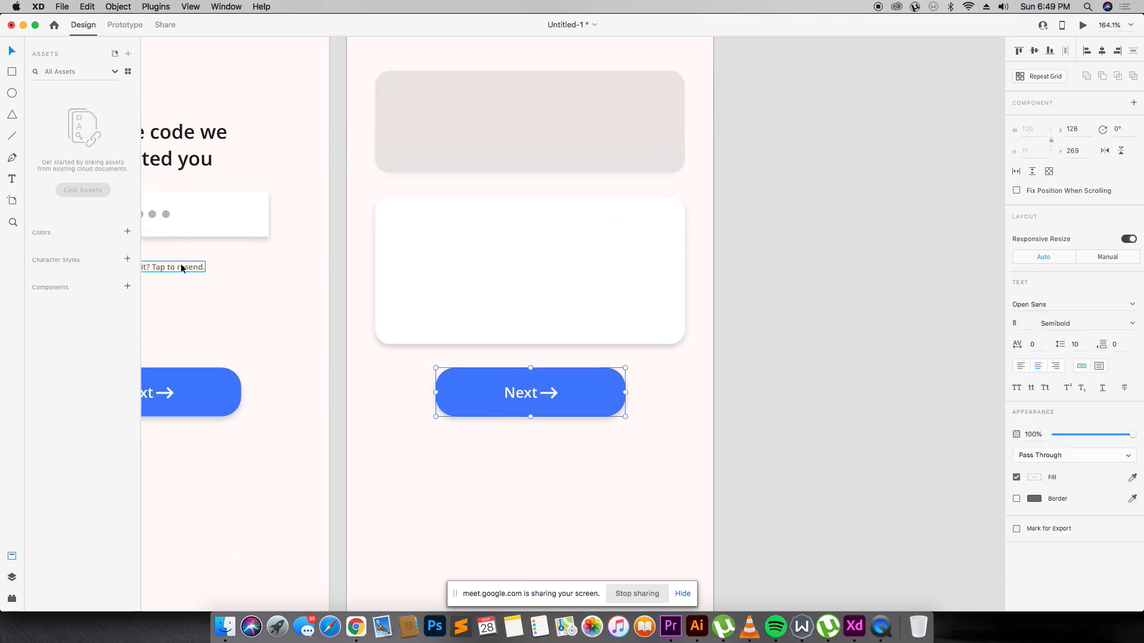
# Copy the resend text into the grey card as a column of times 18:00, 18:05, 19:00.
pyautogui.moveTo(181, 266); pyautogui.dragTo(526, 101)
pyautogui.doubleClick(525, 101)
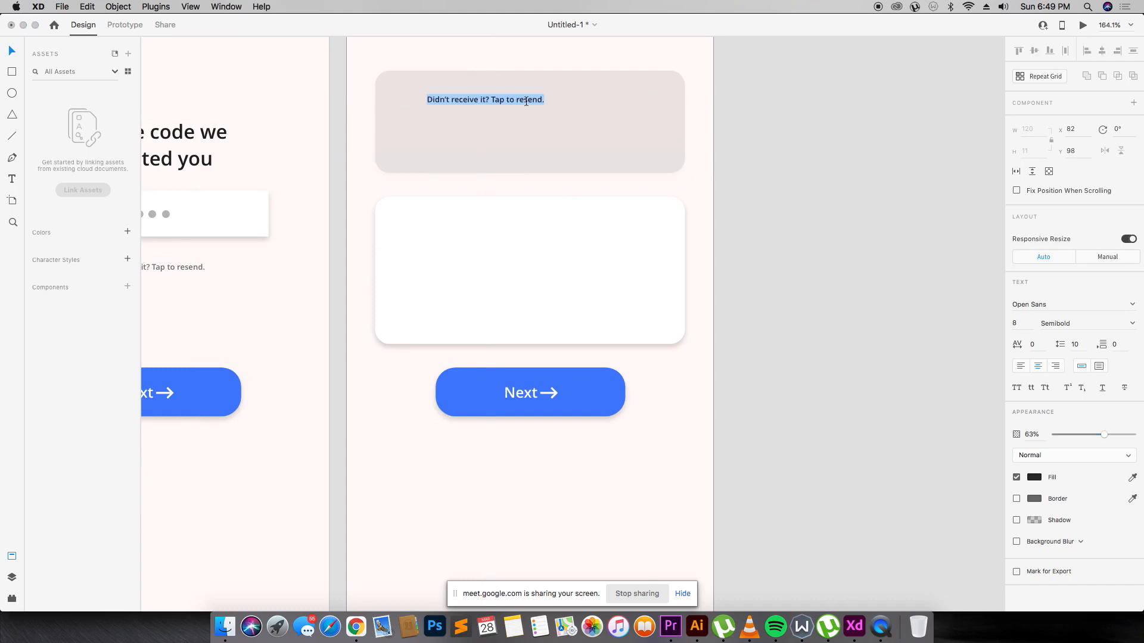
pyautogui.write('18:00')
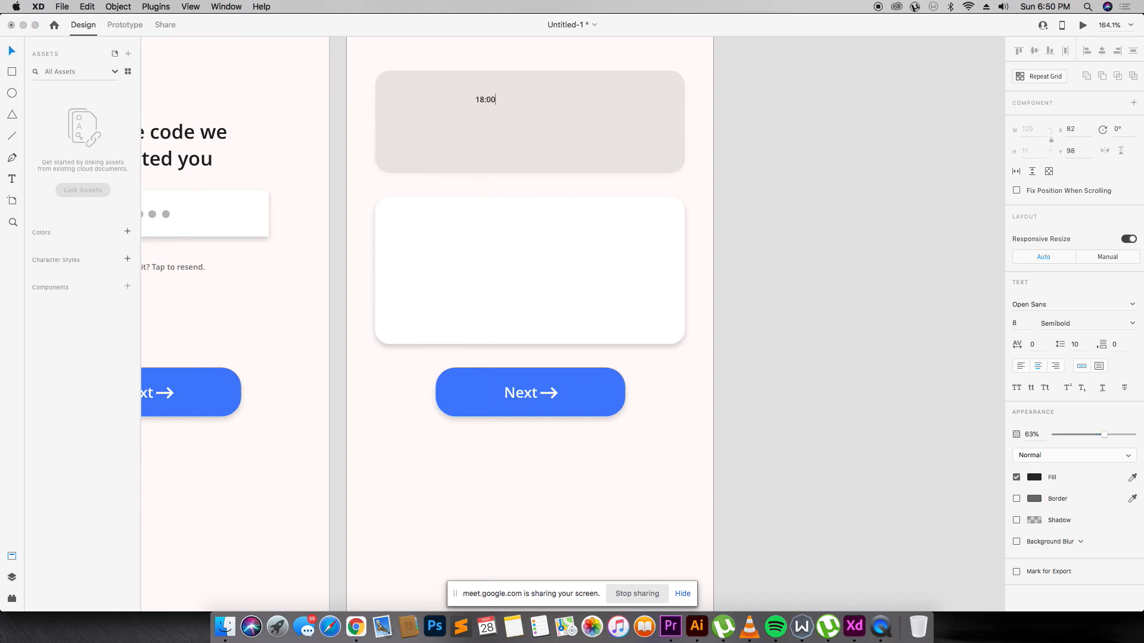
pyautogui.click(674, 28)
pyautogui.moveTo(485, 99); pyautogui.dragTo(441, 144)
pyautogui.click(450, 122)
pyautogui.doubleClick(460, 123)
pyautogui.write('05')
pyautogui.doubleClick(452, 144)
pyautogui.write('19:00')
pyautogui.press('Escape')
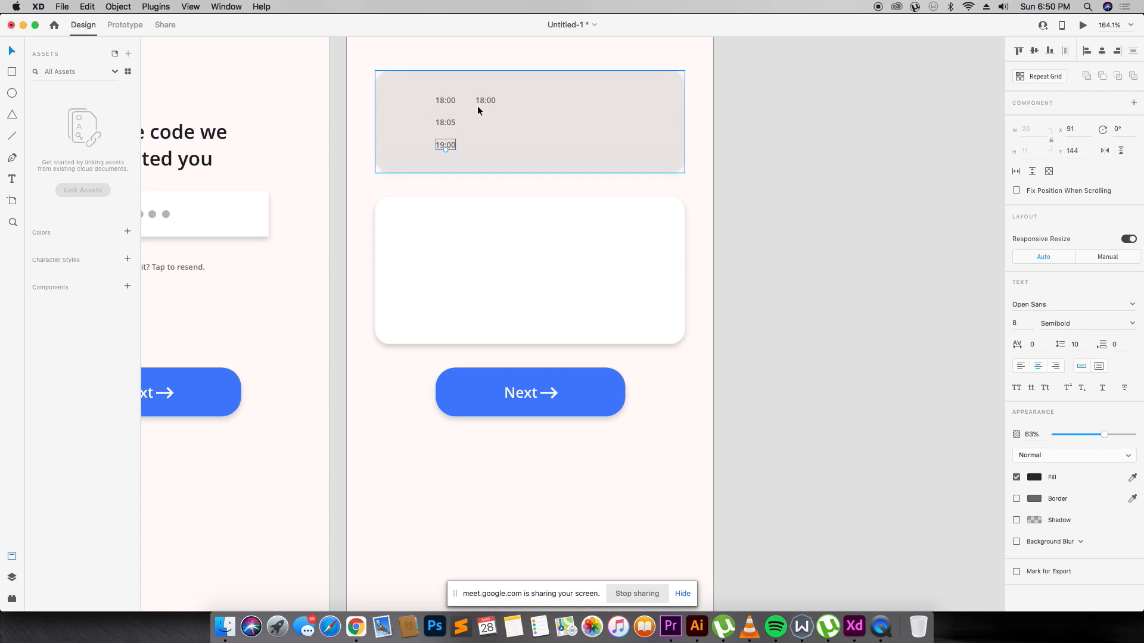
# Turn the extra copy into a 'COMMUNITY CLUB' label beside 18:00 at font size 6.
pyautogui.click(481, 102)
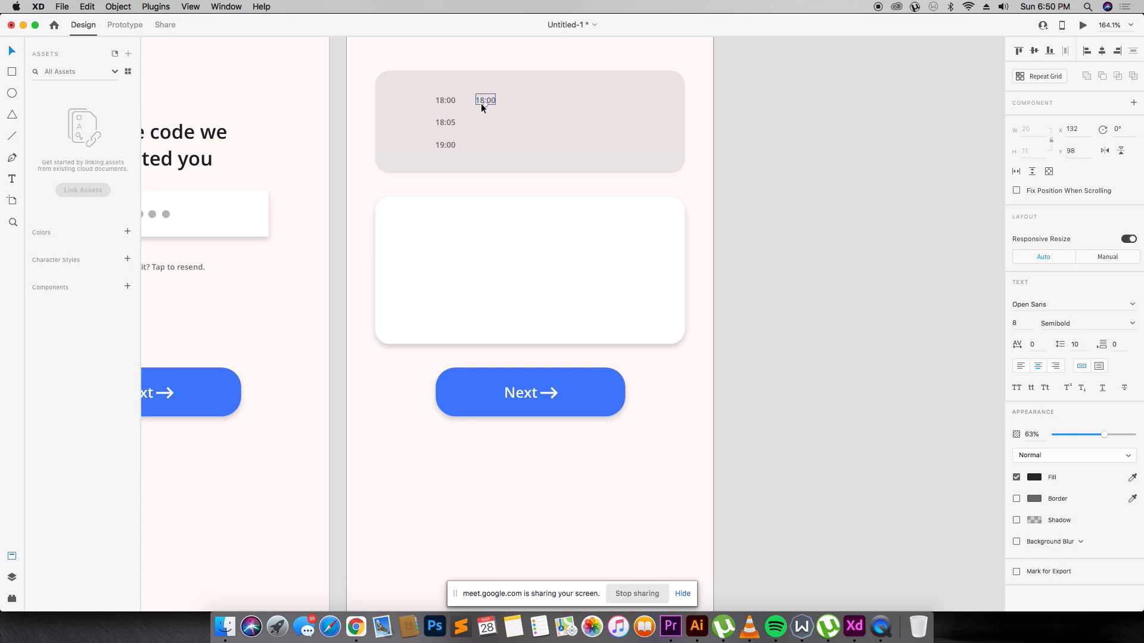
pyautogui.doubleClick(481, 102)
pyautogui.write('COMMUNITY CLUB')
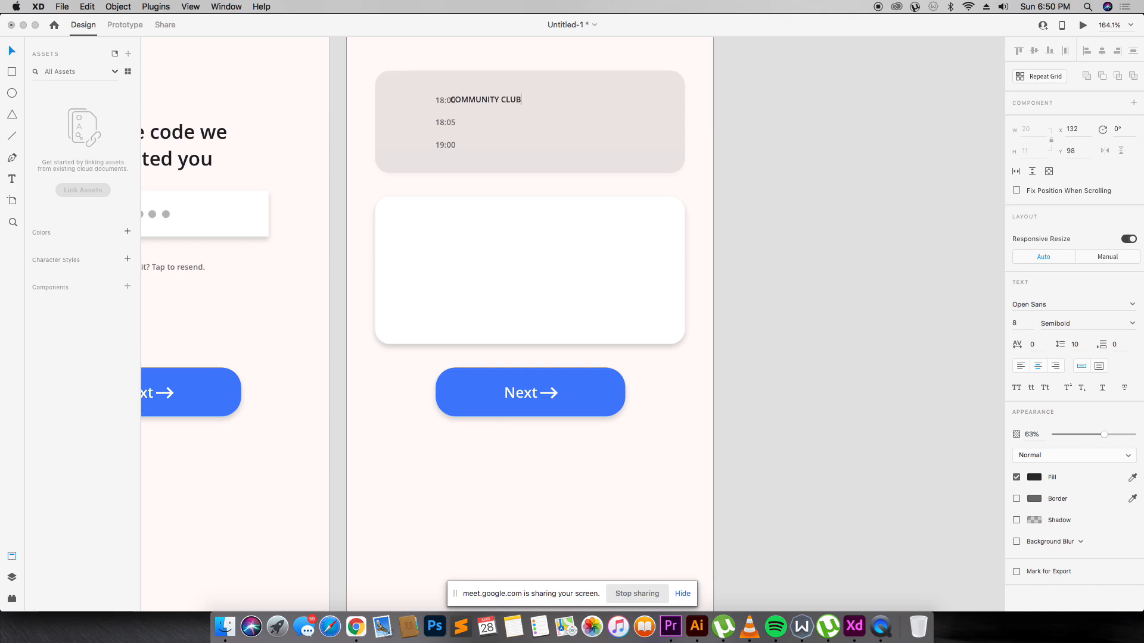
pyautogui.press('Escape')
pyautogui.moveTo(496, 101); pyautogui.dragTo(509, 102)
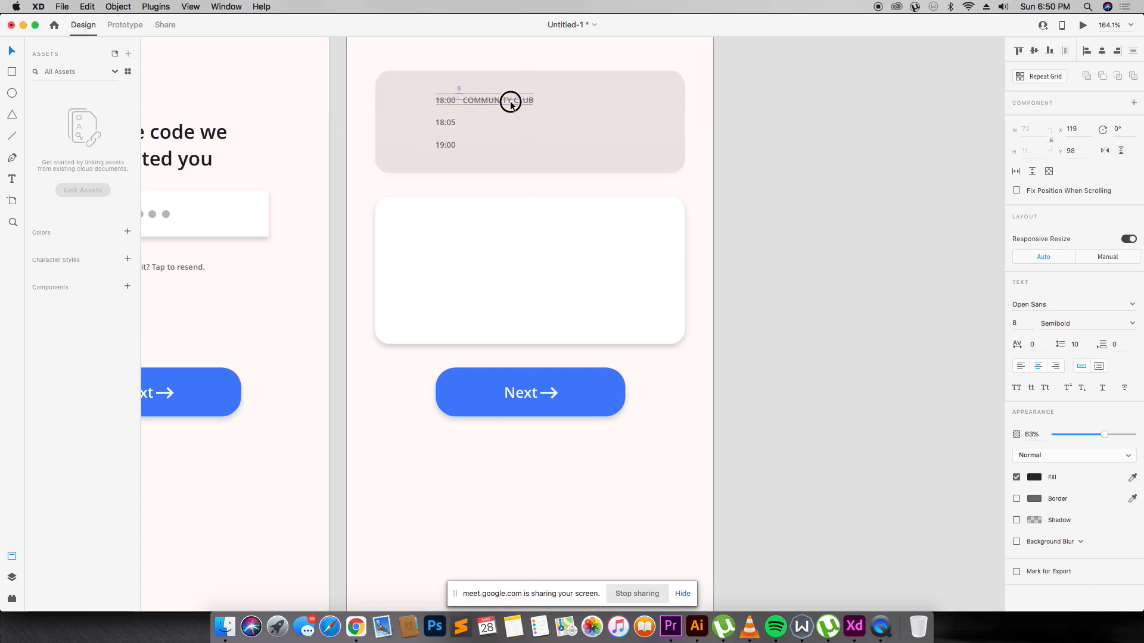
pyautogui.click(1021, 327)
pyautogui.write('6')
pyautogui.press('Return')
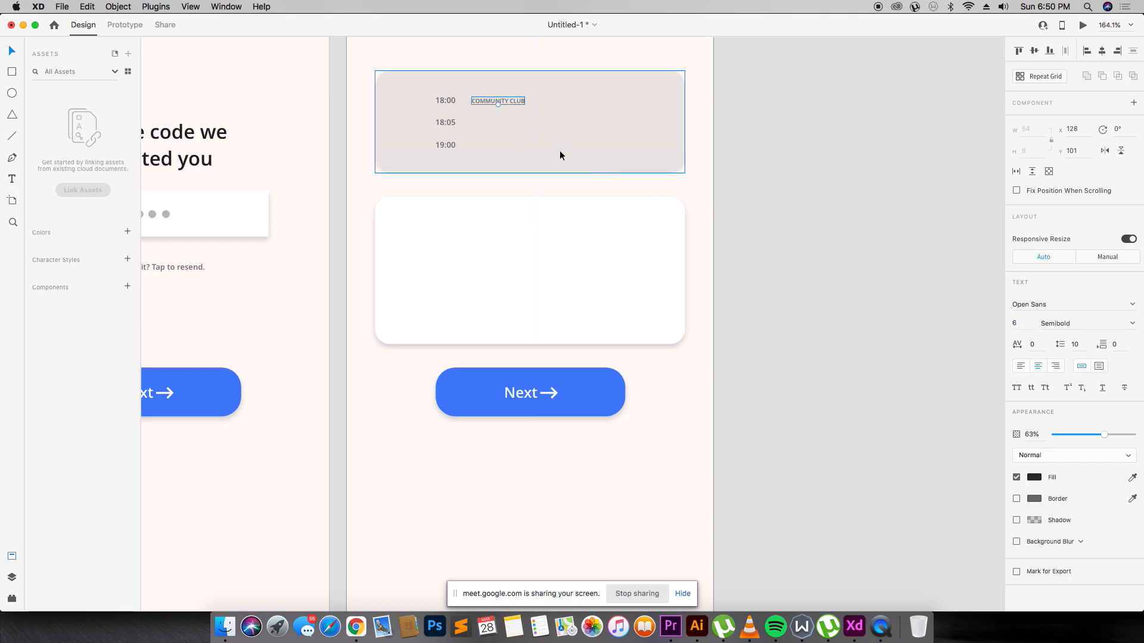
# Retitle the first row 'Clubhouse Townhall' at font size 9, aligned under COMMUNITY CLUB.
pyautogui.moveTo(517, 101); pyautogui.dragTo(512, 109)
pyautogui.doubleClick(513, 110)
pyautogui.write('cLUB')
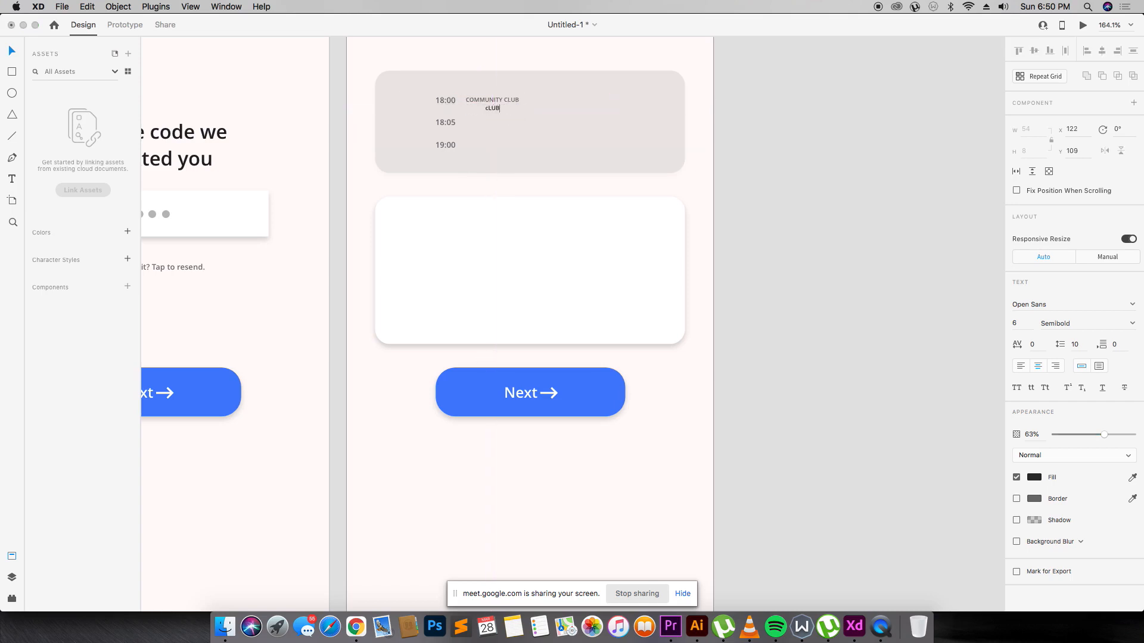
pyautogui.write('HOUSE')
pyautogui.press('BackSpace')
pyautogui.press('BackSpace')
pyautogui.press('BackSpace')
pyautogui.press('BackSpace')
pyautogui.press('BackSpace')
pyautogui.press('BackSpace')
pyautogui.press('BackSpace')
pyautogui.write('Clubhouse Townhall')
pyautogui.press('Escape')
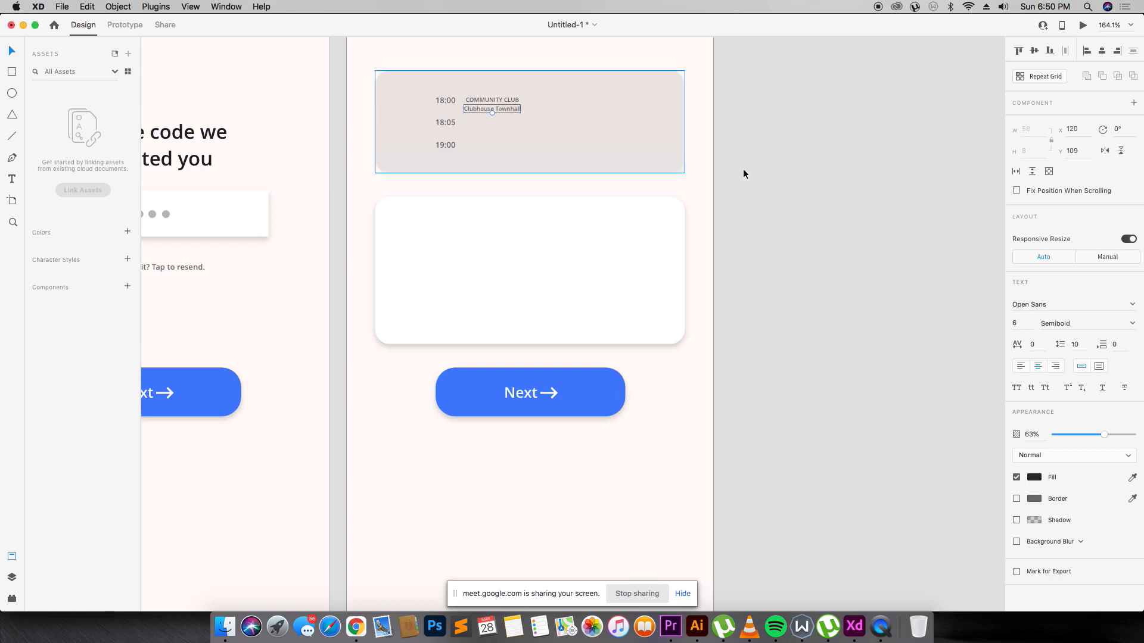
pyautogui.click(1022, 324)
pyautogui.write('12')
pyautogui.press('Return')
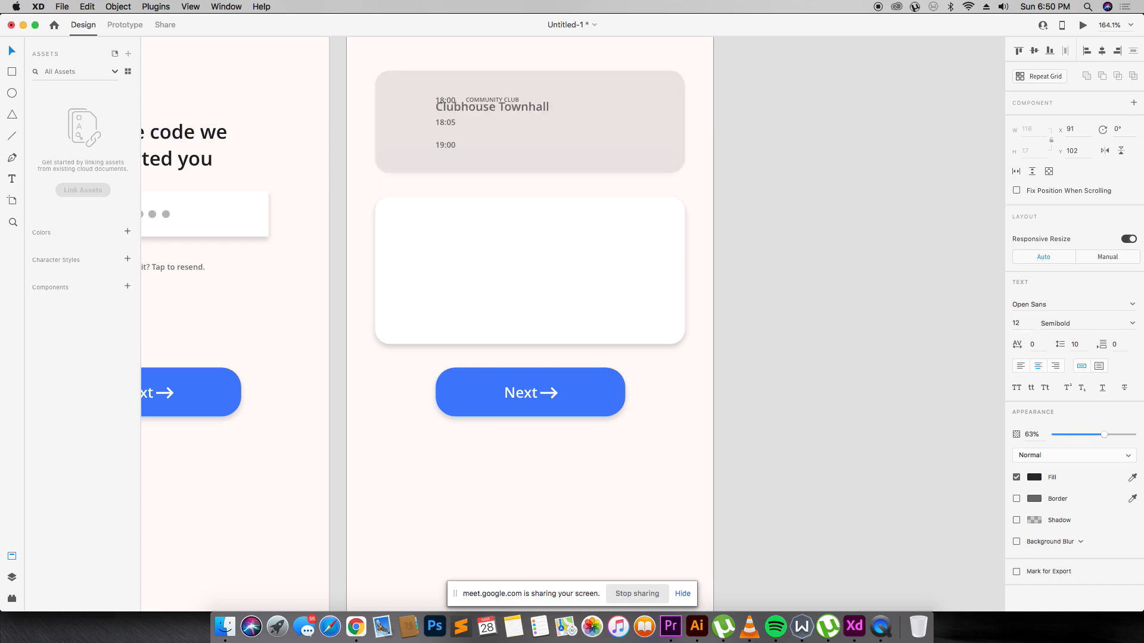
pyautogui.click(1025, 326)
pyautogui.write('9')
pyautogui.press('Return')
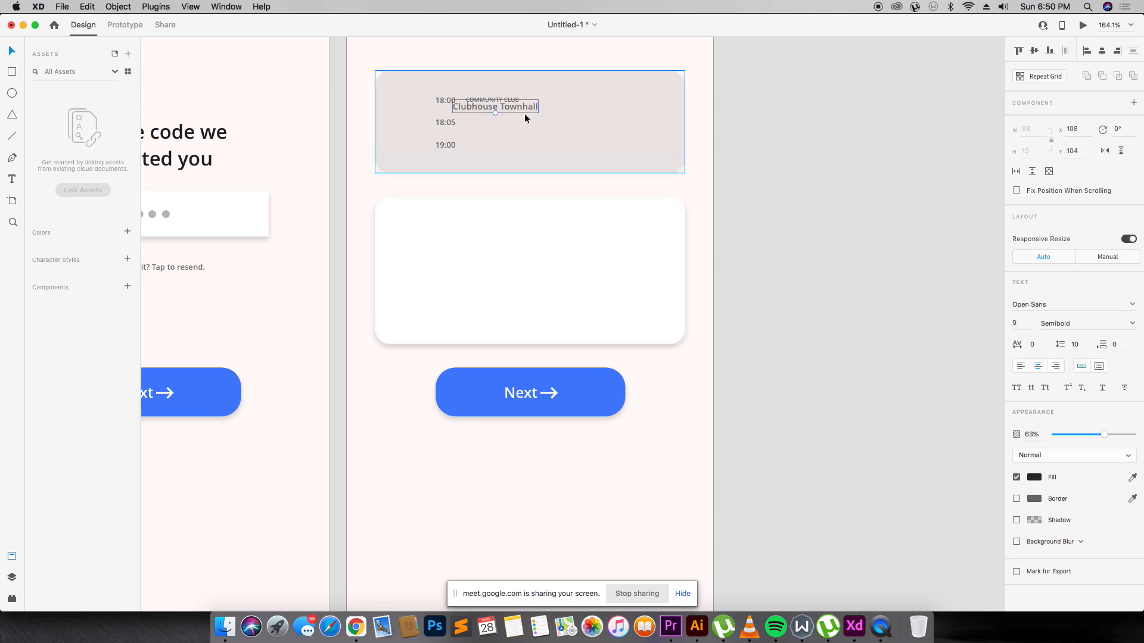
pyautogui.moveTo(522, 112); pyautogui.dragTo(540, 116)
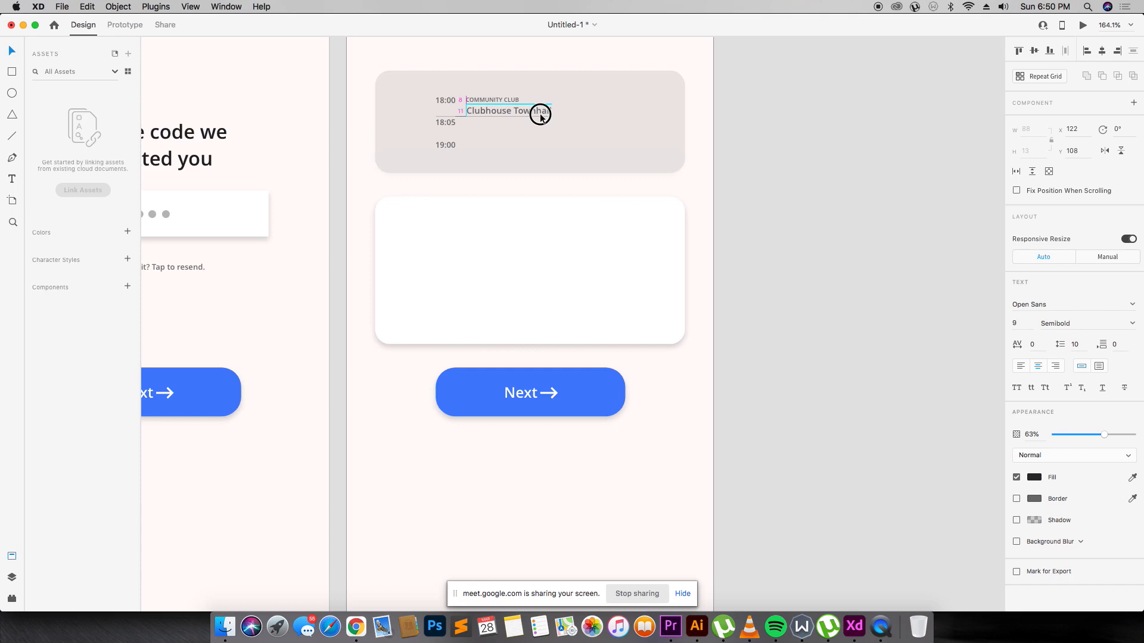
# Duplicate the label and title onto the 18:05 row and shift that row down slightly.
pyautogui.click(592, 102)
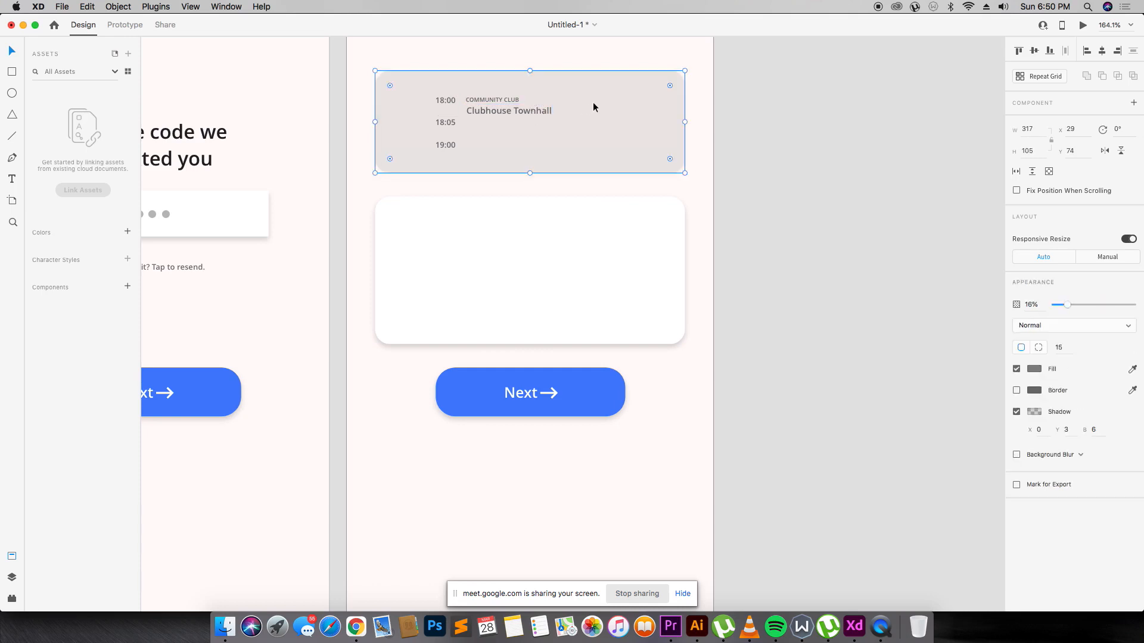
pyautogui.keyDown('shift'); pyautogui.click(505, 99); pyautogui.keyUp('shift')
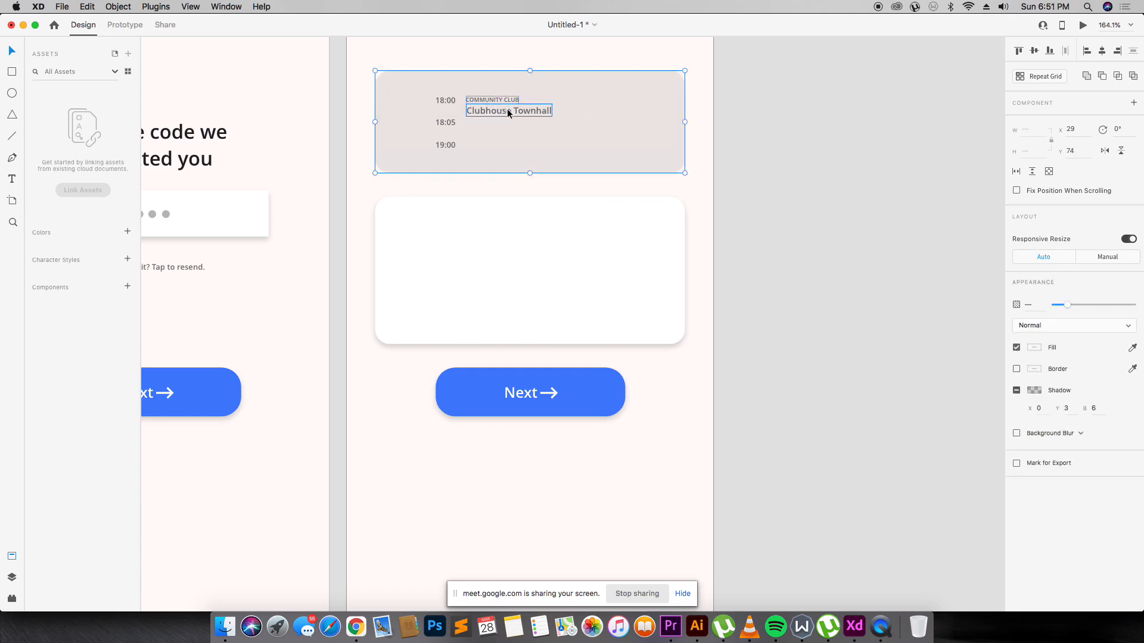
pyautogui.keyDown('shift'); pyautogui.click(507, 110); pyautogui.keyUp('shift')
pyautogui.keyDown('shift'); pyautogui.click(610, 115); pyautogui.keyUp('shift')
pyautogui.moveTo(532, 113); pyautogui.dragTo(533, 137)
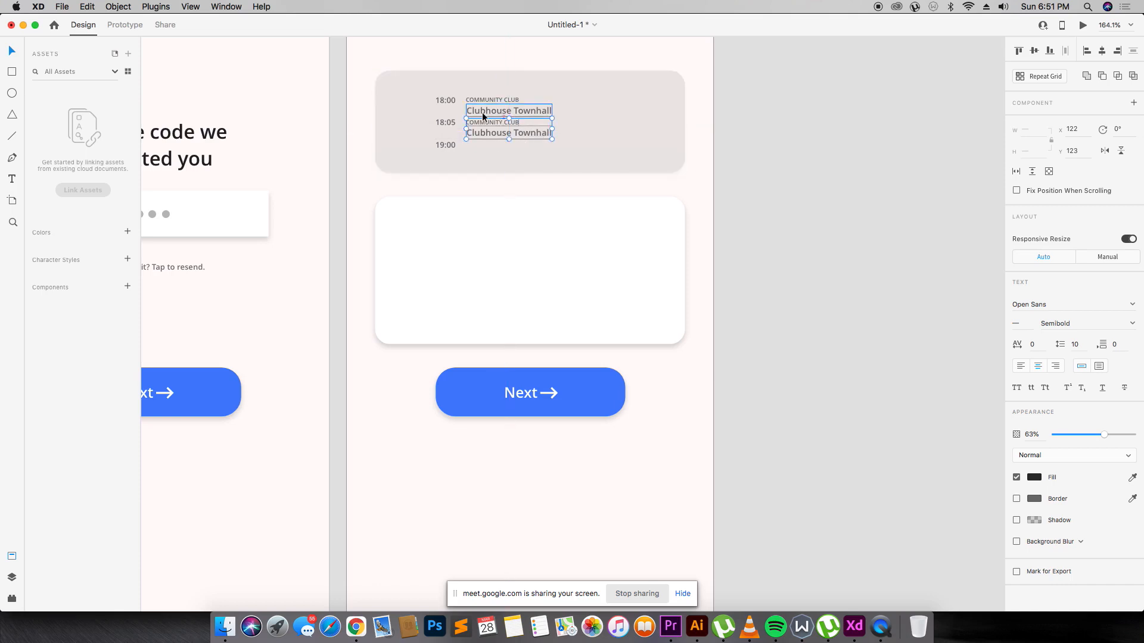
pyautogui.keyDown('shift'); pyautogui.click(454, 123); pyautogui.keyUp('shift')
pyautogui.keyDown('shift'); pyautogui.click(447, 143); pyautogui.keyUp('shift')
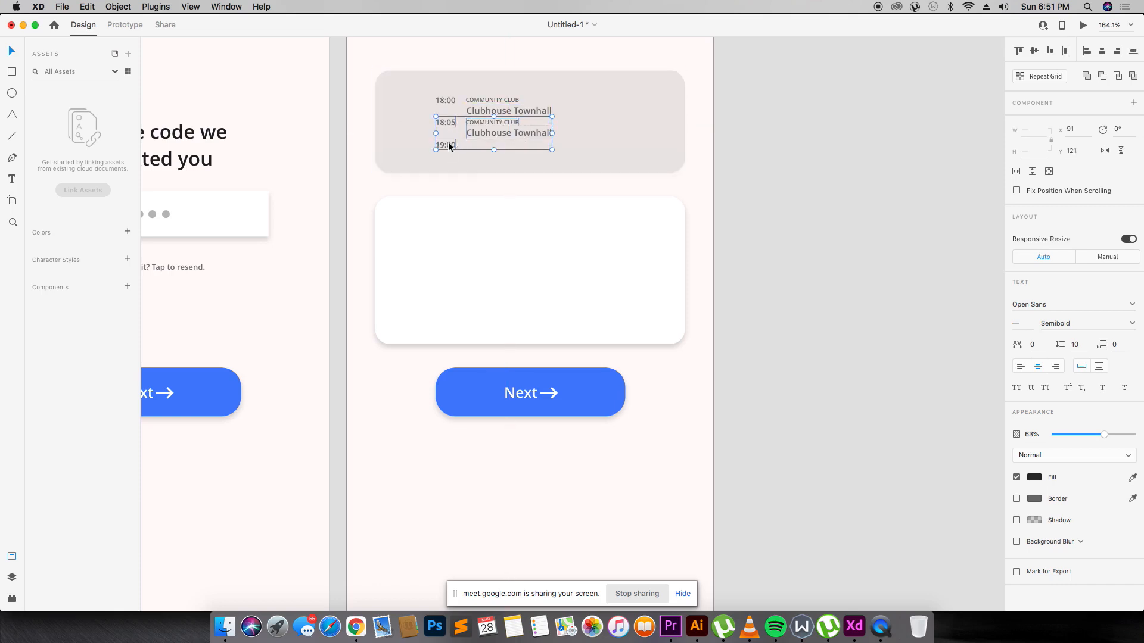
pyautogui.moveTo(449, 141); pyautogui.dragTo(450, 146)
# Rename the second row's label to 'STARTUP CLUB' and nudge it into alignment.
pyautogui.click(533, 146)
pyautogui.doubleClick(501, 122)
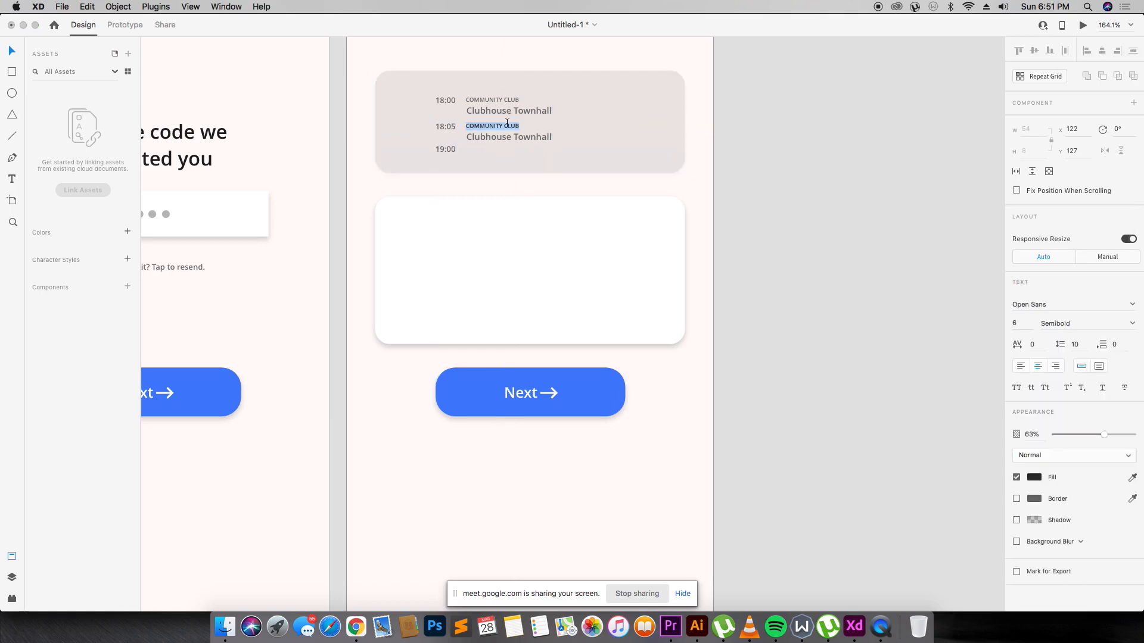
pyautogui.write('STARTUP CLUB')
pyautogui.click(588, 113)
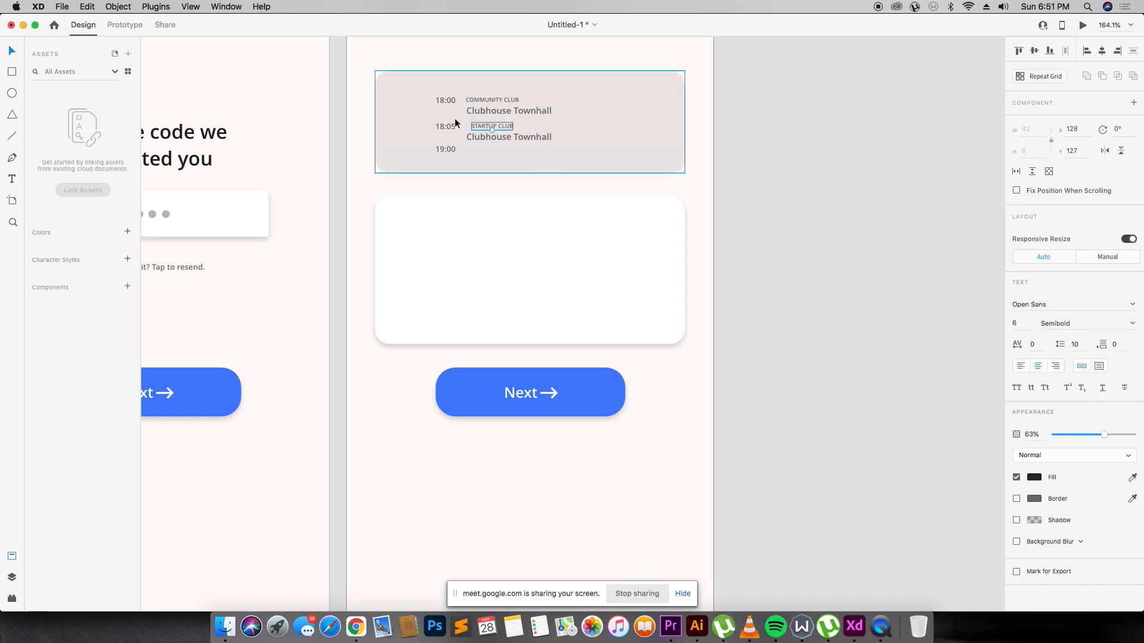
pyautogui.moveTo(499, 126); pyautogui.dragTo(499, 128)
# Change the second row's title to 'User Acquisition 101' and reposition it.
pyautogui.click(510, 137)
pyautogui.doubleClick(509, 137)
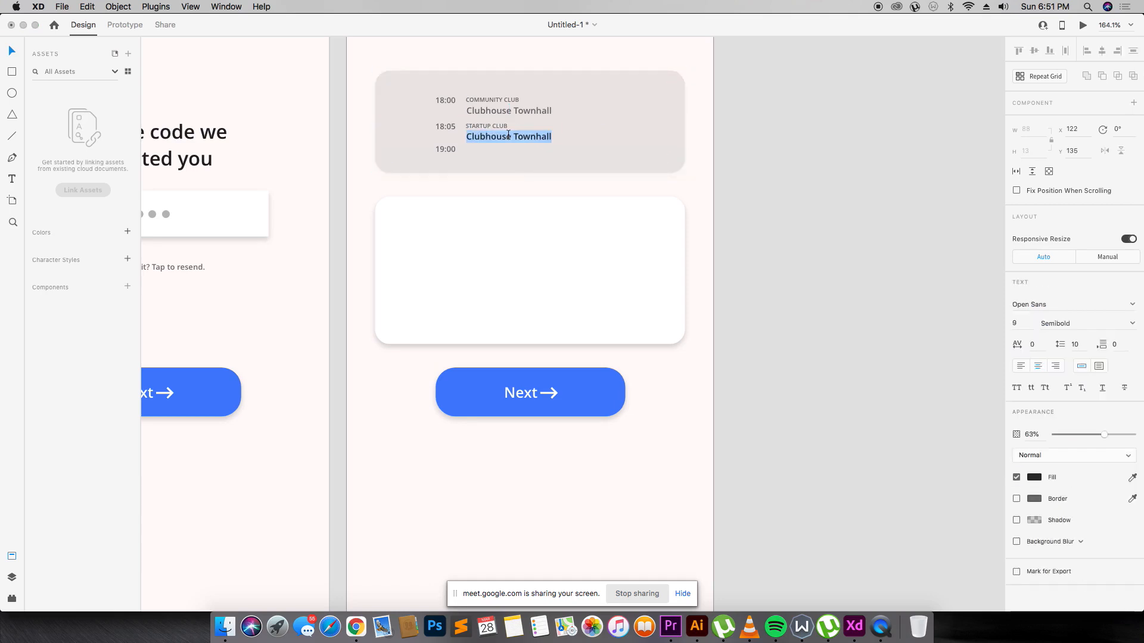
pyautogui.write('U')
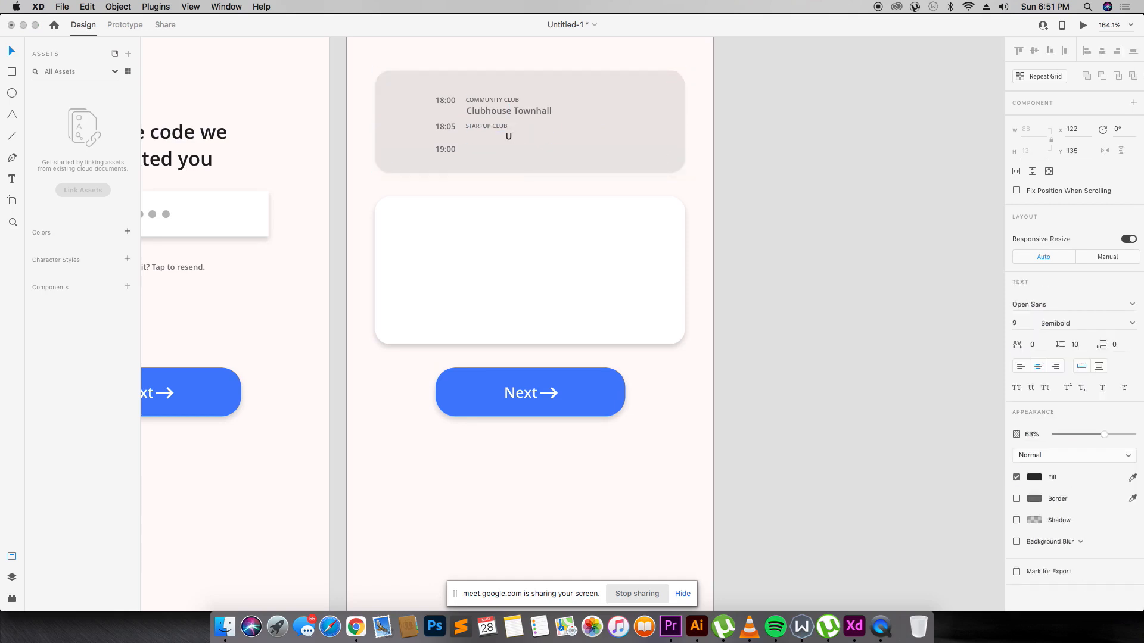
pyautogui.write('ser Acquisition 101')
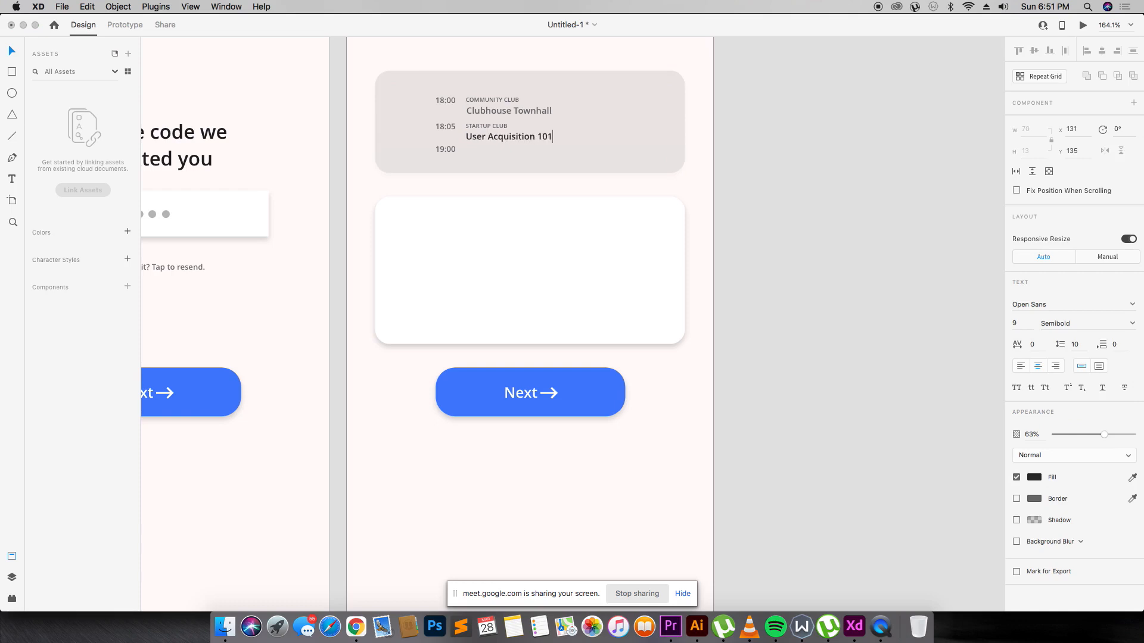
pyautogui.press('Escape')
pyautogui.moveTo(538, 138); pyautogui.dragTo(539, 138)
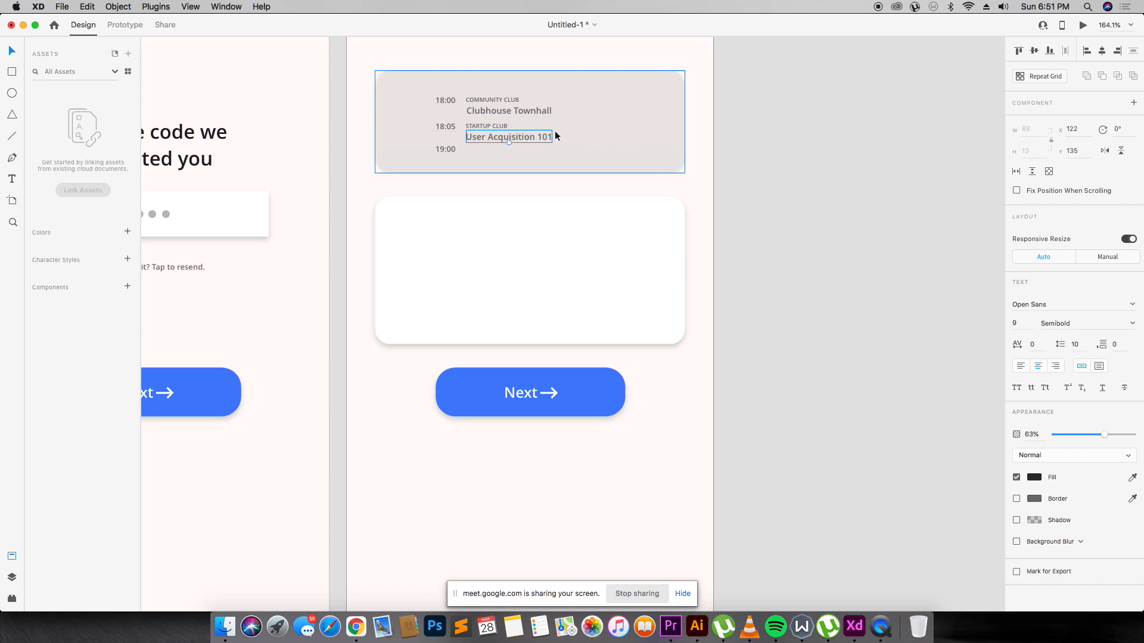
# Delete the leftover 19:00 time label.
pyautogui.click(613, 113)
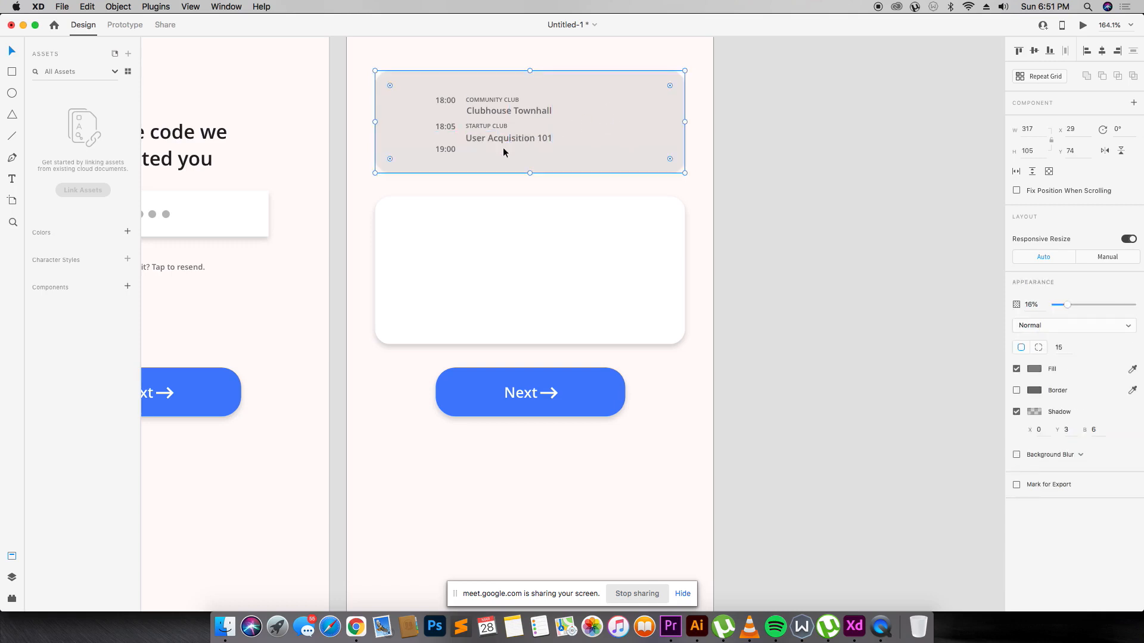
pyautogui.click(445, 150)
pyautogui.press('Delete')
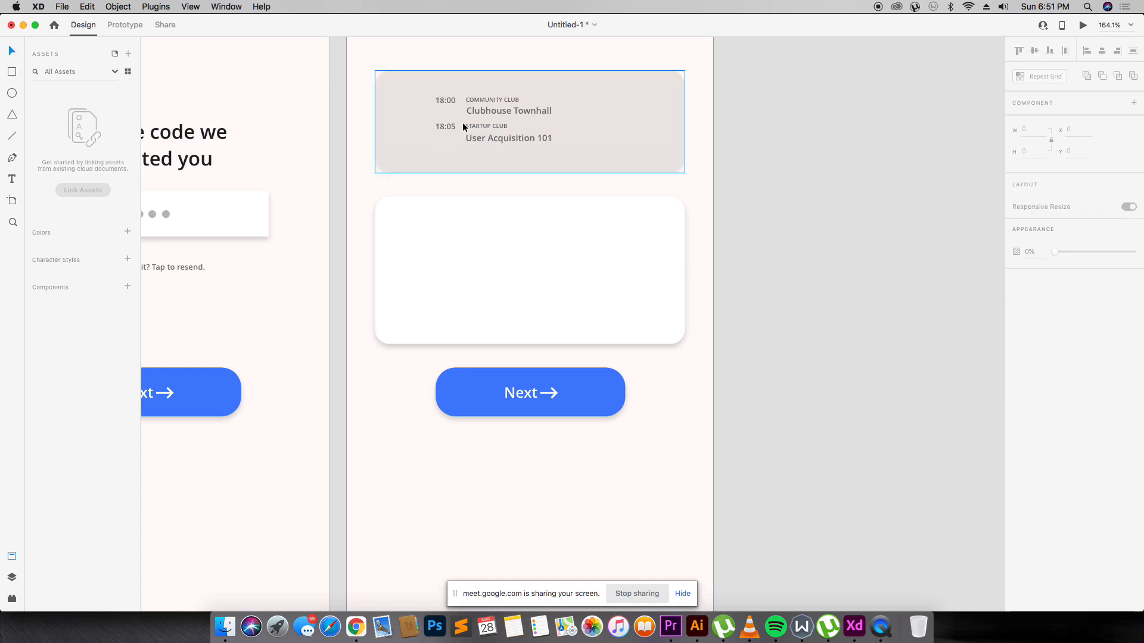
# Duplicate the 18:05 Startup Club row below and push the white card further down.
pyautogui.click(487, 128)
pyautogui.moveTo(498, 140); pyautogui.dragTo(528, 210)
pyautogui.click(560, 152)
pyautogui.click(530, 212)
pyautogui.click(537, 183)
pyautogui.click(530, 336)
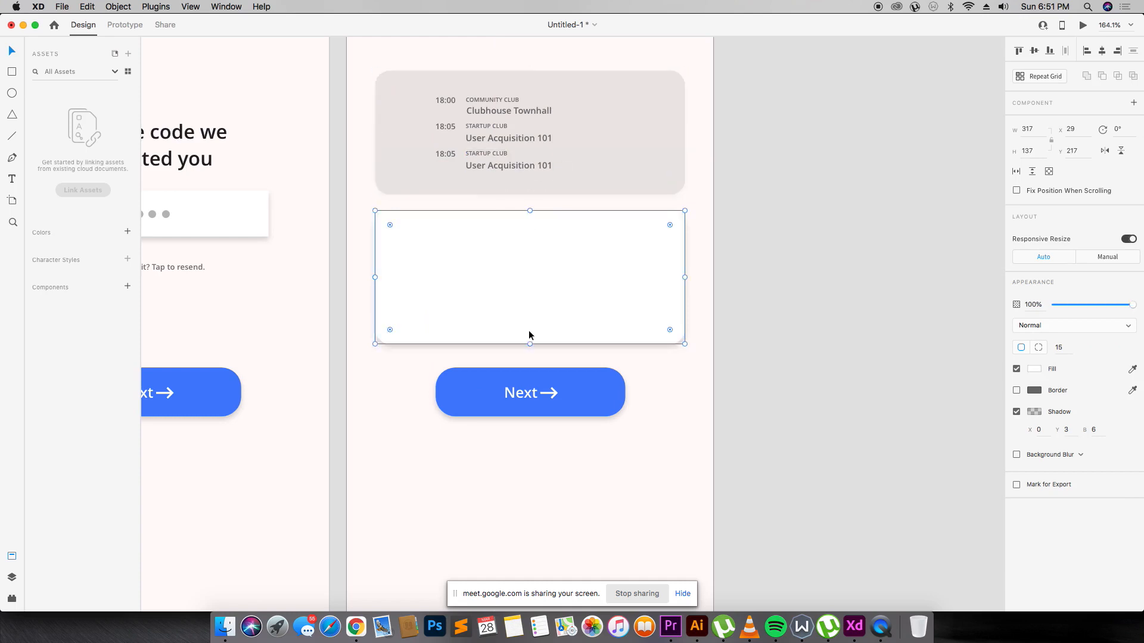
pyautogui.moveTo(530, 342); pyautogui.dragTo(528, 361)
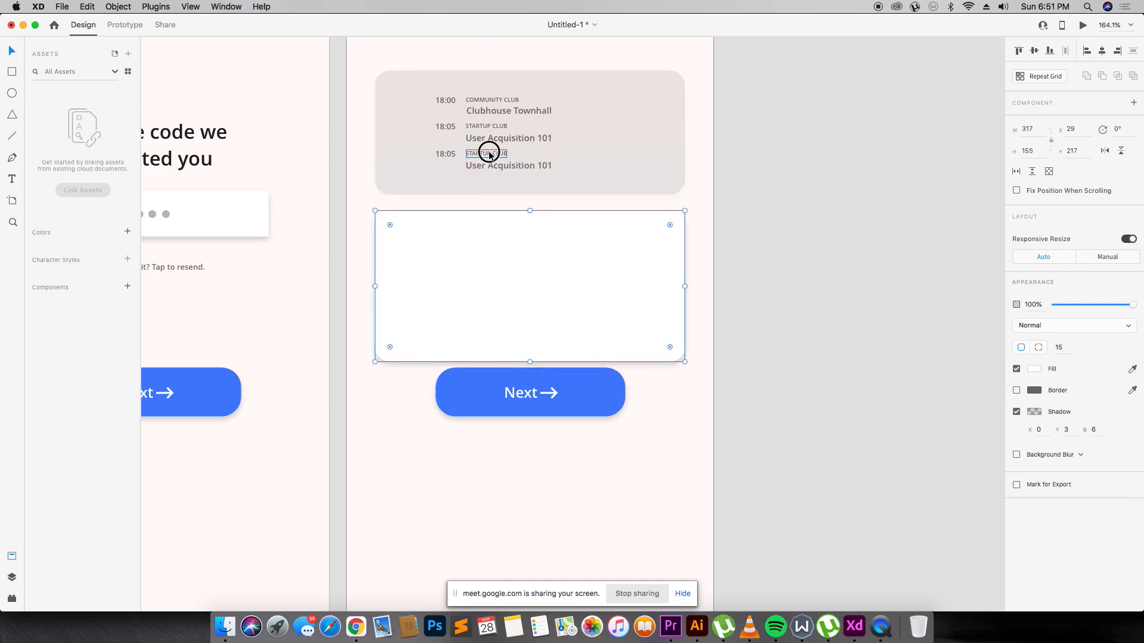
# Retitle the third row 'Impact of a country's culture' and align it with the others.
pyautogui.click(489, 154)
pyautogui.click(473, 165)
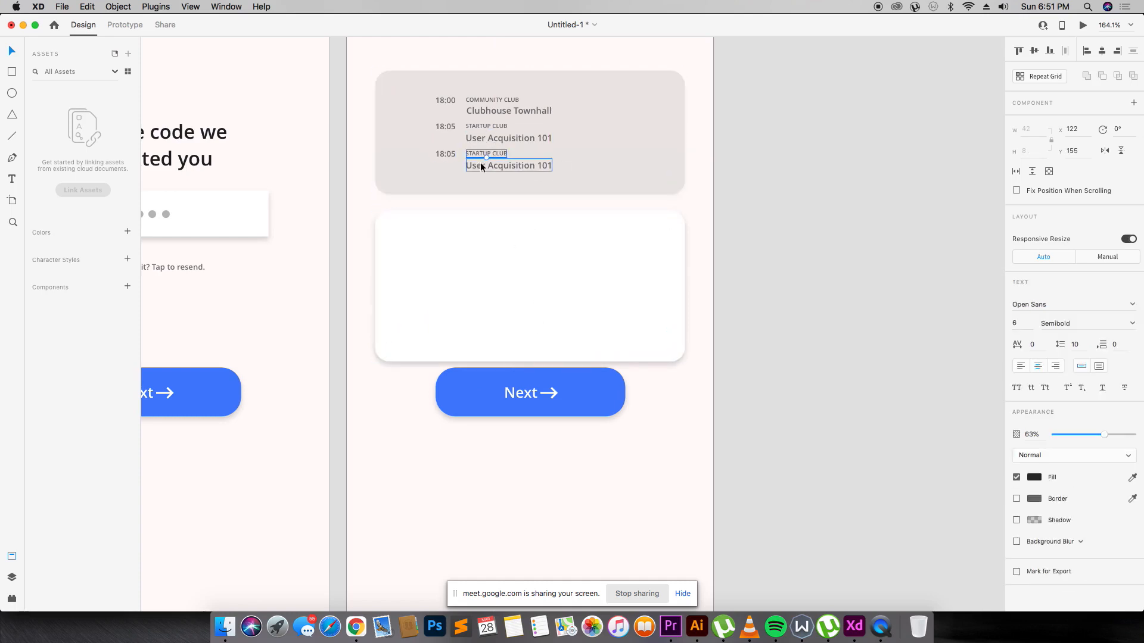
pyautogui.doubleClick(473, 165)
pyautogui.write('Imapct')
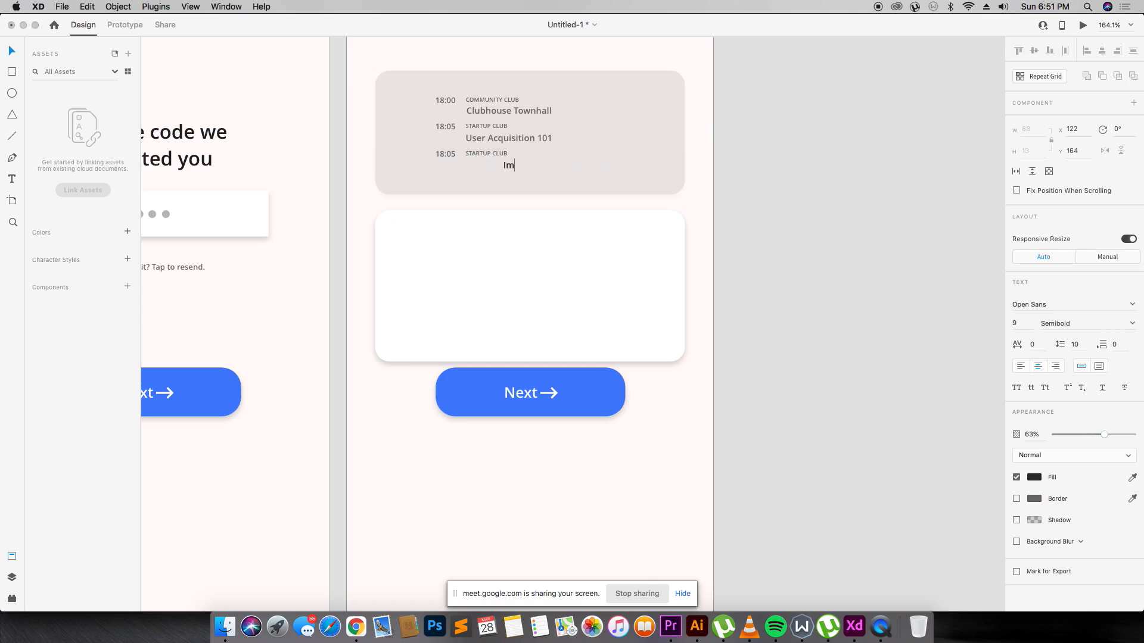
pyautogui.press('BackSpace')
pyautogui.press('BackSpace')
pyautogui.press('BackSpace')
pyautogui.press('BackSpace')
pyautogui.write('pat')
pyautogui.write('t of a ')
pyautogui.write("country's")
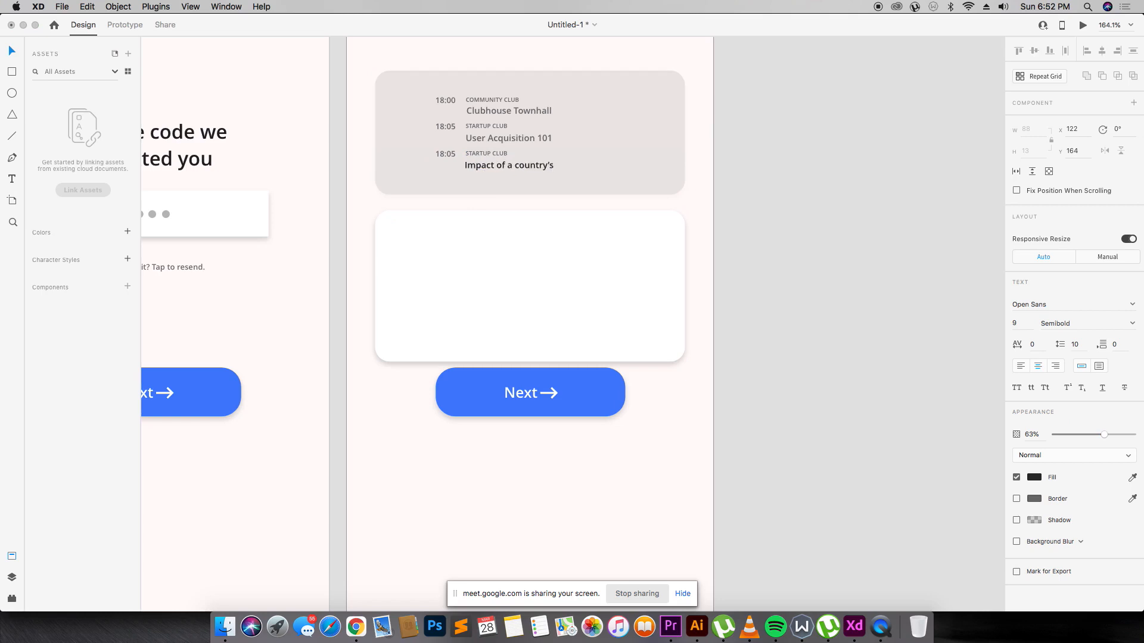
pyautogui.write(' cukture')
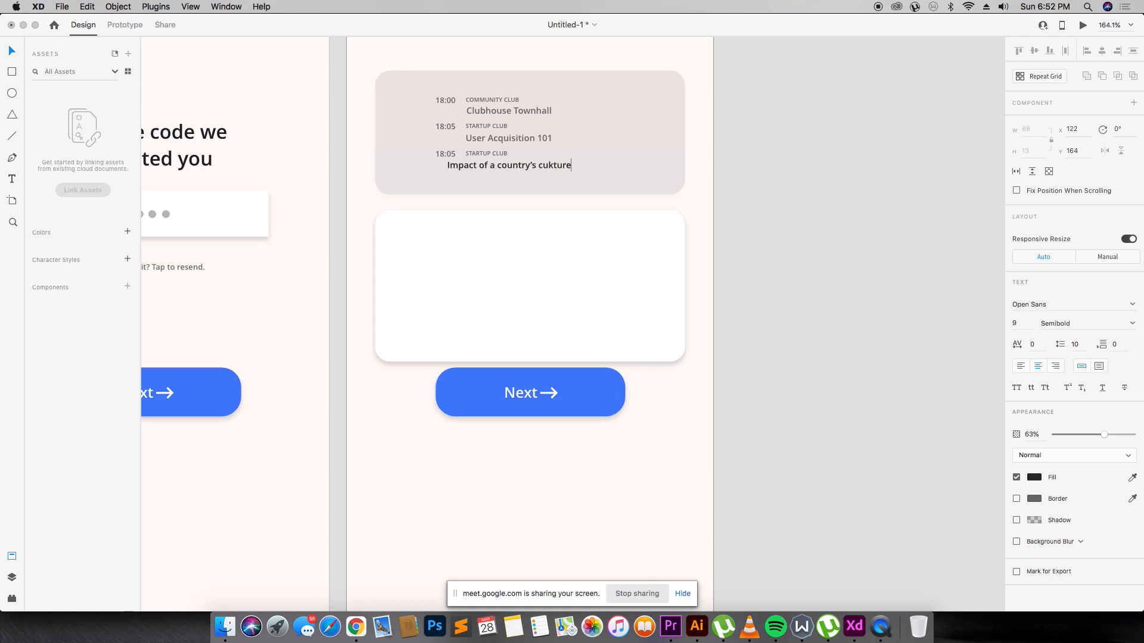
pyautogui.press('BackSpace')
pyautogui.press('BackSpace')
pyautogui.press('BackSpace')
pyautogui.write('lture')
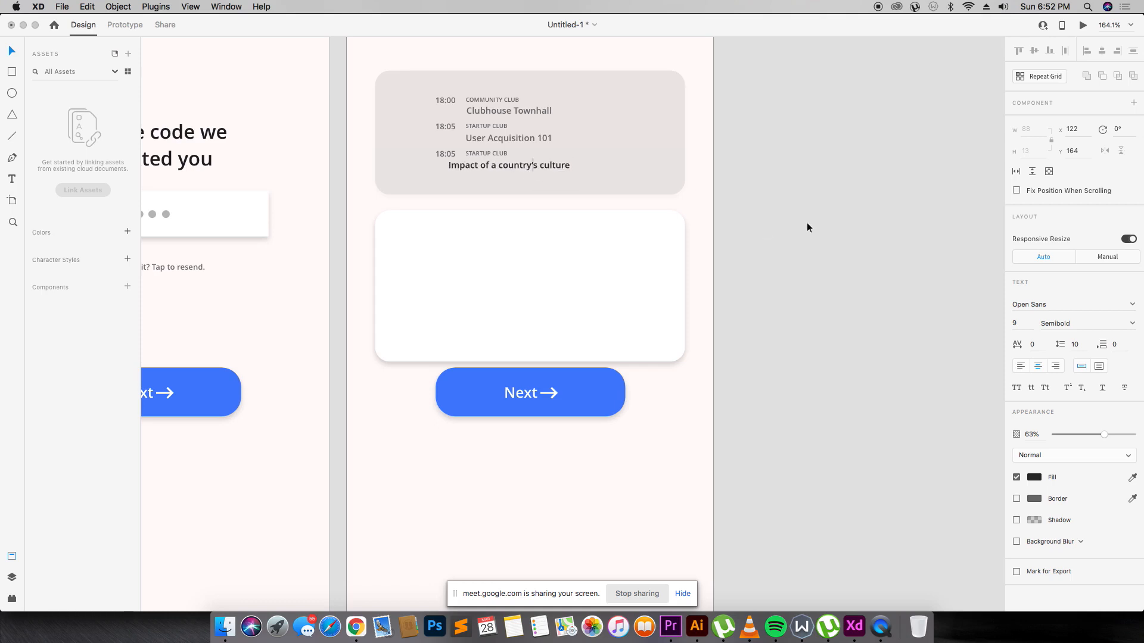
pyautogui.press('Escape')
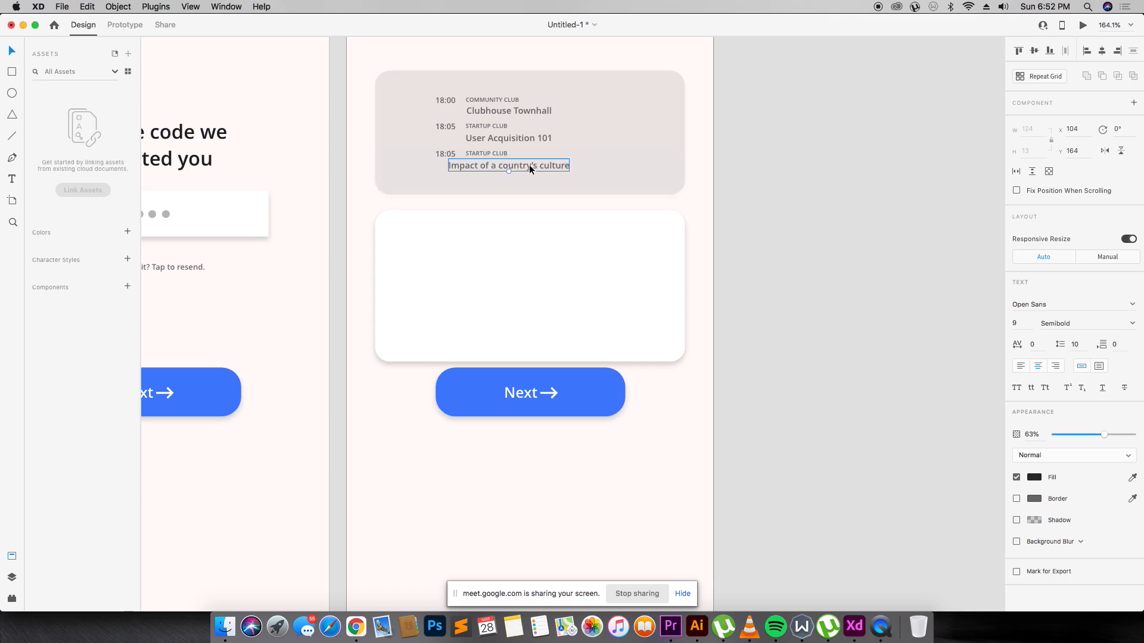
pyautogui.moveTo(528, 168); pyautogui.dragTo(535, 167)
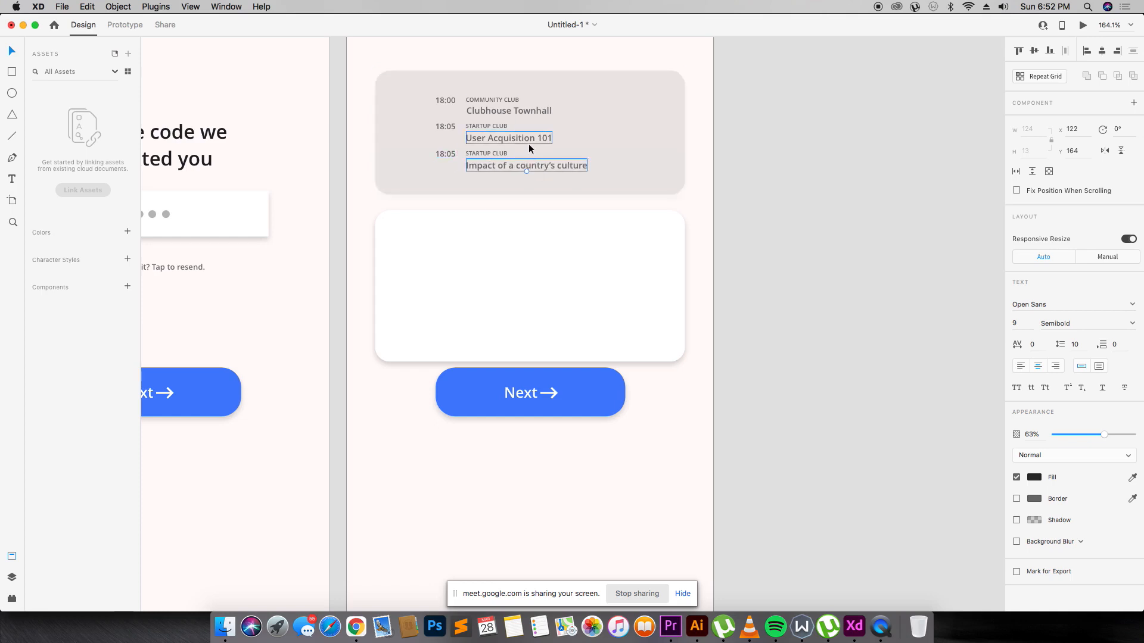
# Set all three session titles to 100% opacity.
pyautogui.keyDown('shift'); pyautogui.click(526, 141); pyautogui.keyUp('shift')
pyautogui.keyDown('shift'); pyautogui.click(534, 111); pyautogui.keyUp('shift')
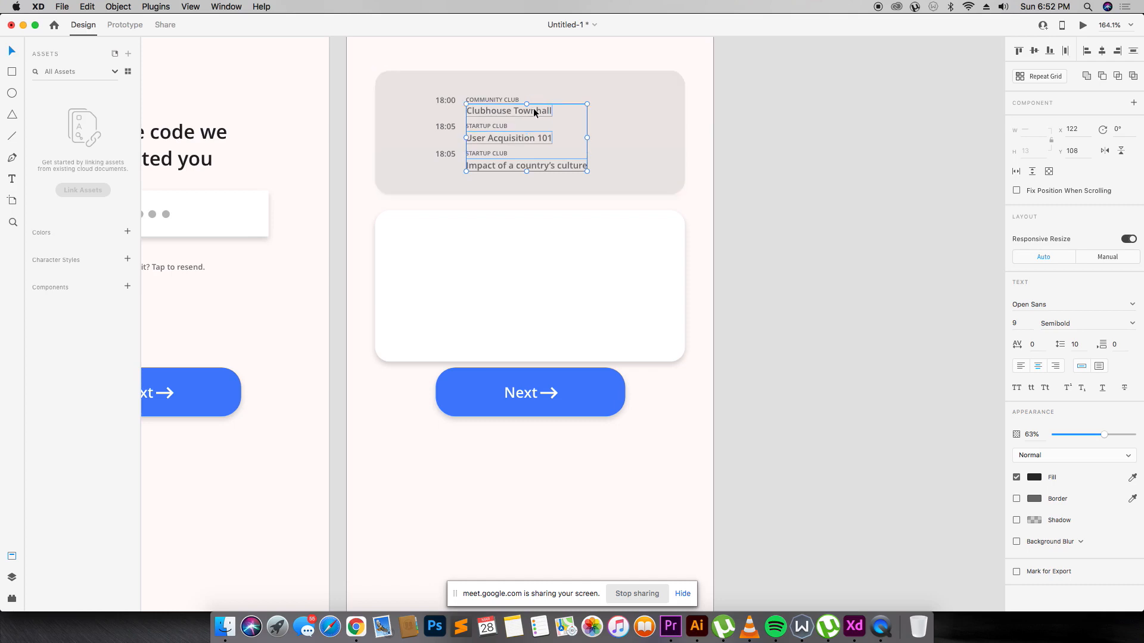
pyautogui.moveTo(1103, 434); pyautogui.dragTo(1141, 431)
pyautogui.click(834, 337)
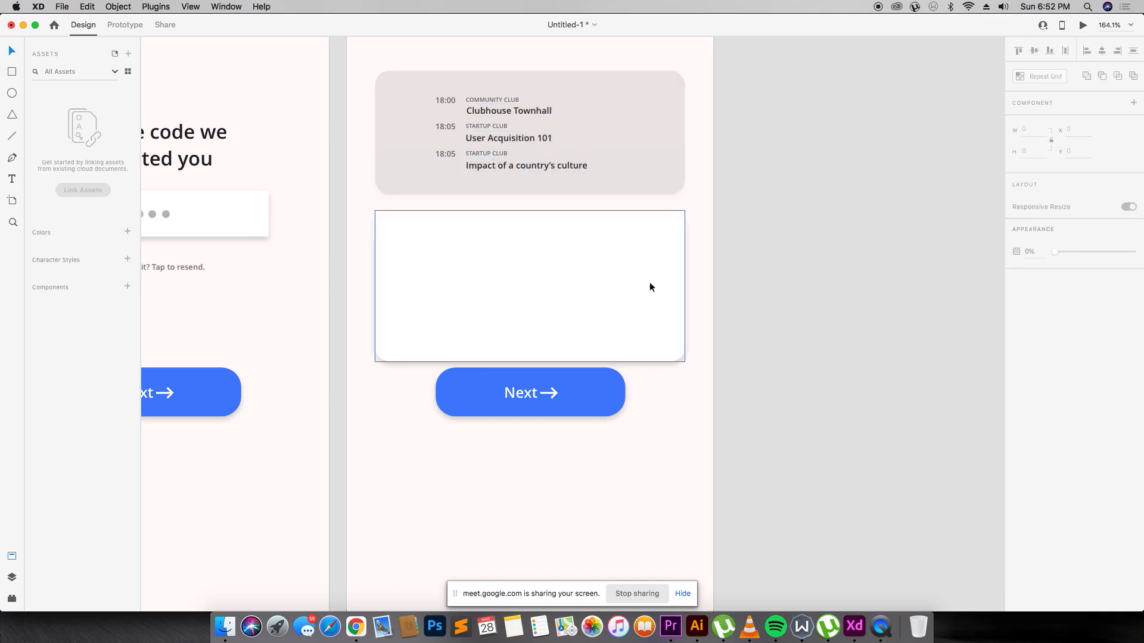
pyautogui.click(578, 155)
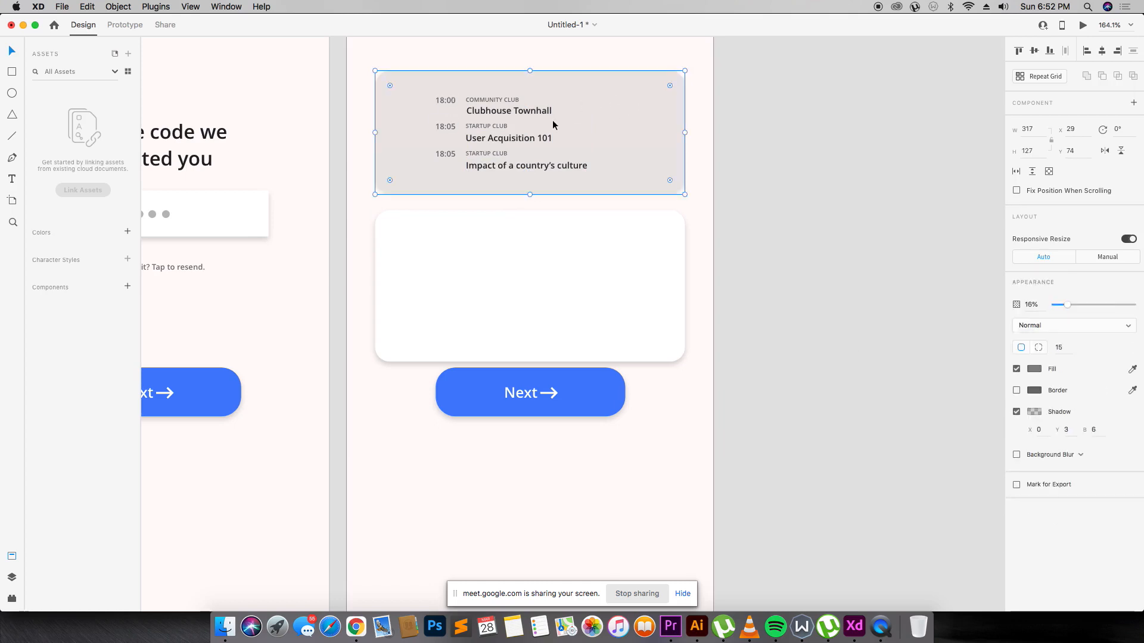
# Change the 18:00 and both 18:05 time labels from Open Sans to Montserrat Medium.
pyautogui.click(451, 127)
pyautogui.keyDown('shift'); pyautogui.click(450, 101); pyautogui.keyUp('shift')
pyautogui.keyDown('shift'); pyautogui.click(448, 153); pyautogui.keyUp('shift')
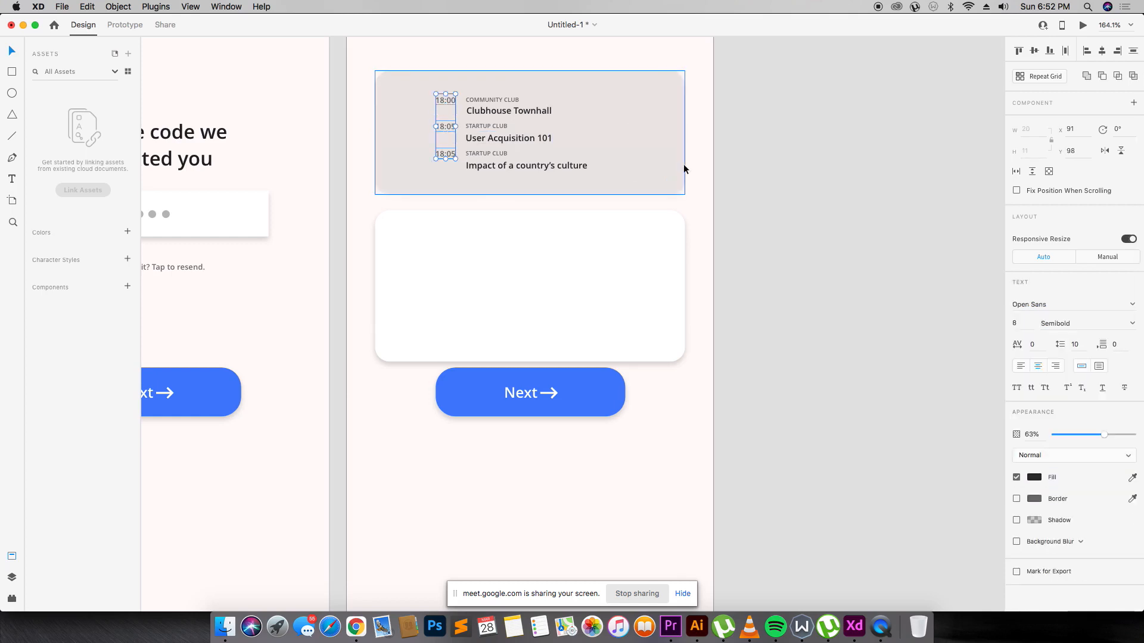
pyautogui.click(1071, 312)
pyautogui.write('Montserrat')
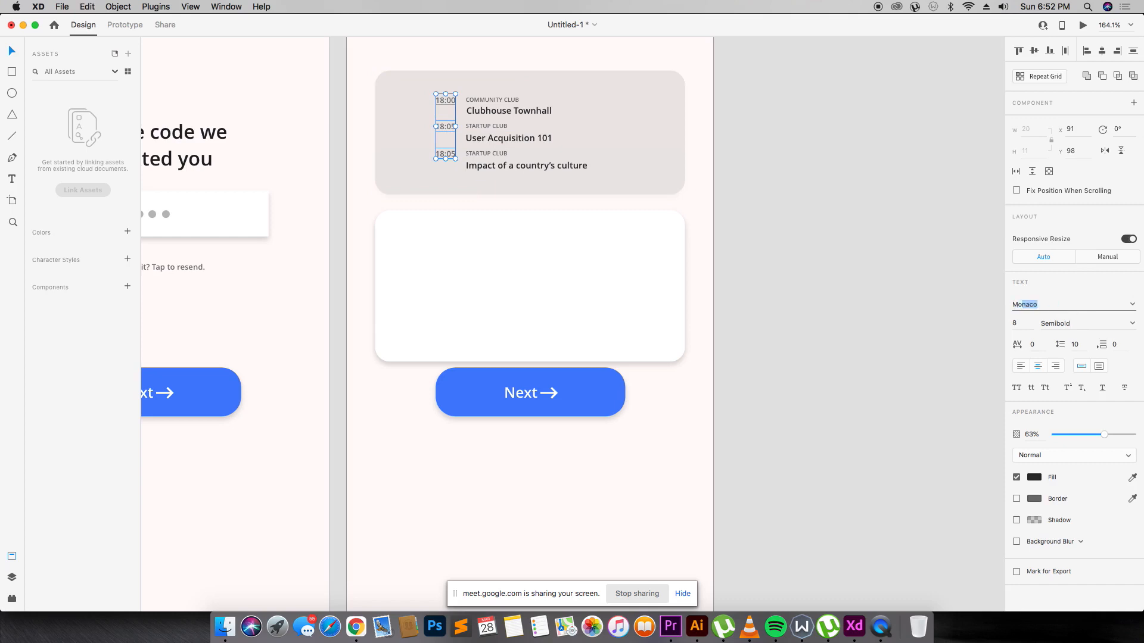
pyautogui.press('Return')
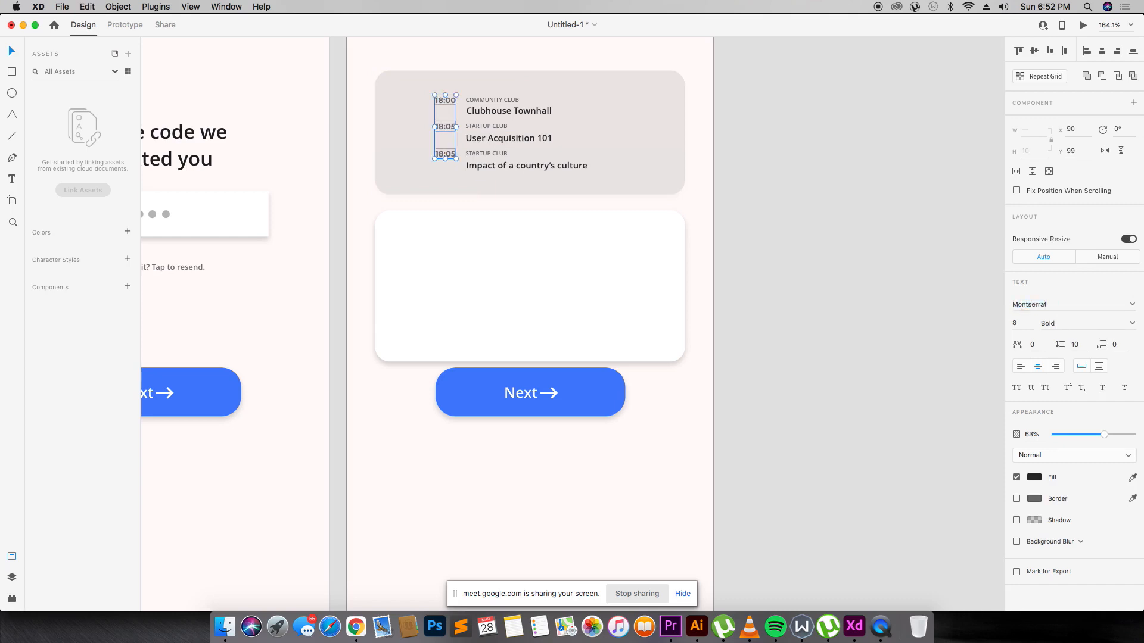
pyautogui.click(1124, 325)
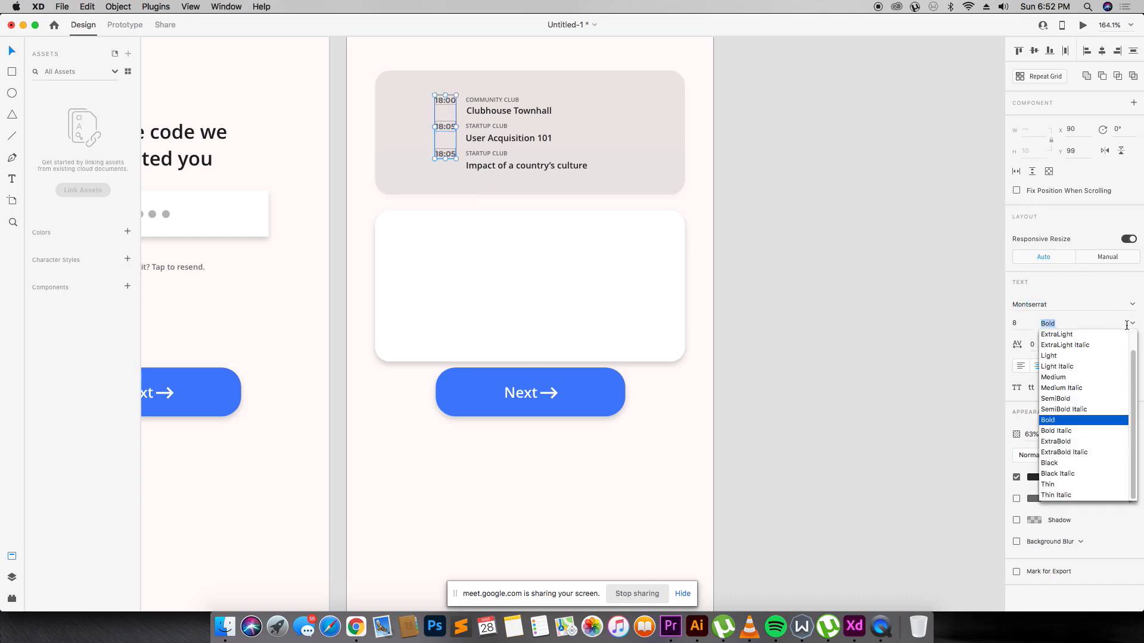
pyautogui.click(1075, 376)
pyautogui.click(857, 320)
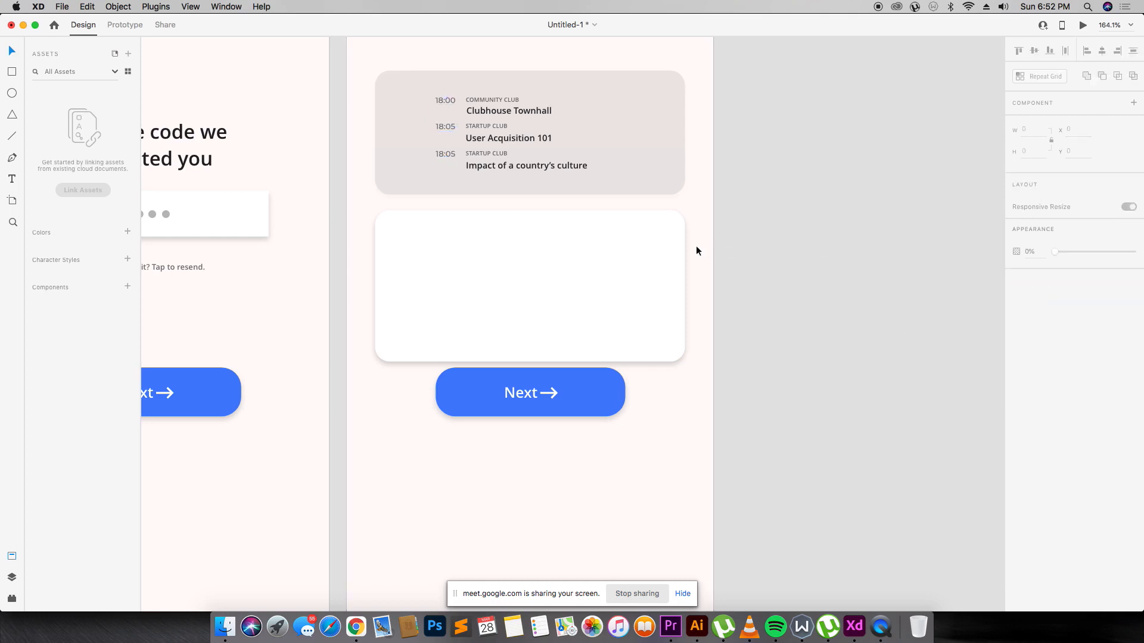
pyautogui.click(551, 245)
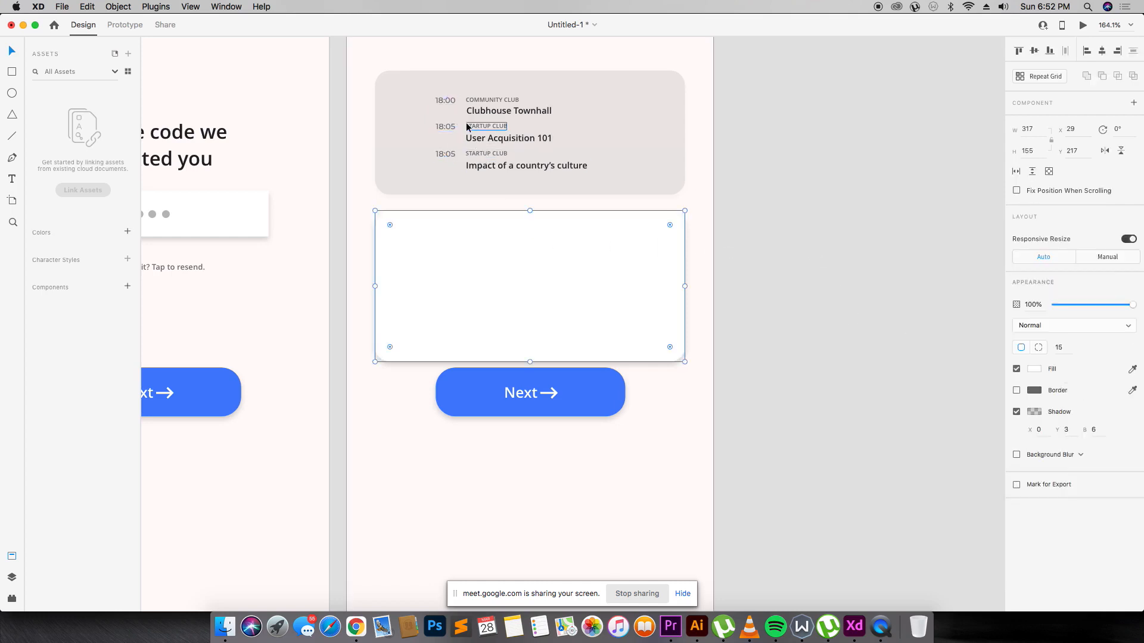
# Copy a title into the white card and retype it as 'FIRST ROOM ON THE LEFT'.
pyautogui.doubleClick(486, 108)
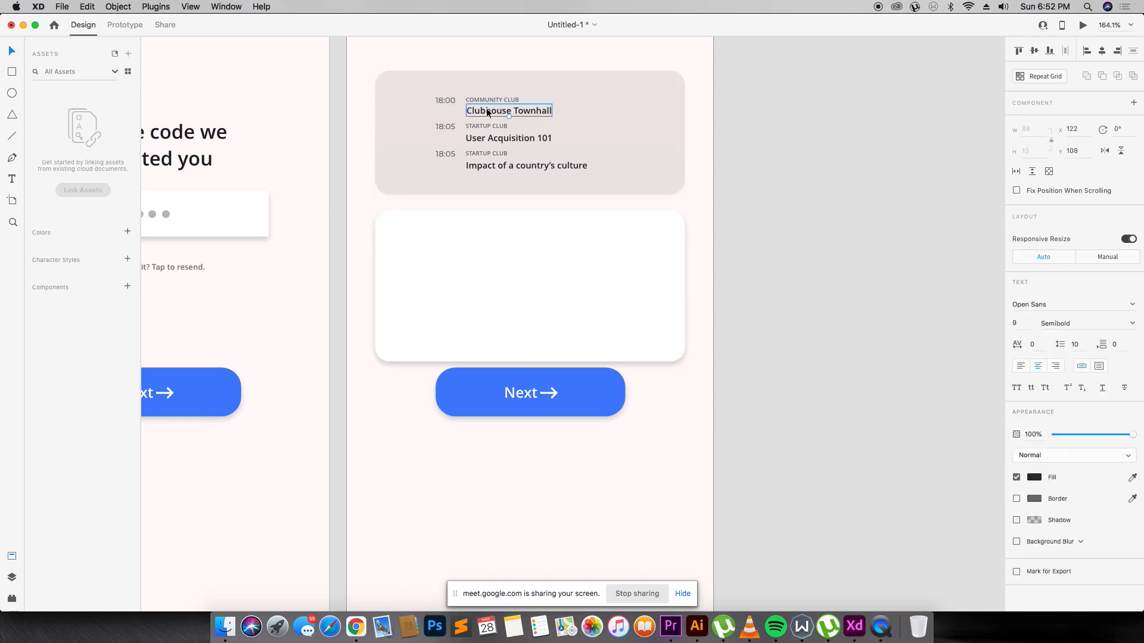
pyautogui.moveTo(488, 109); pyautogui.dragTo(433, 244)
pyautogui.doubleClick(433, 245)
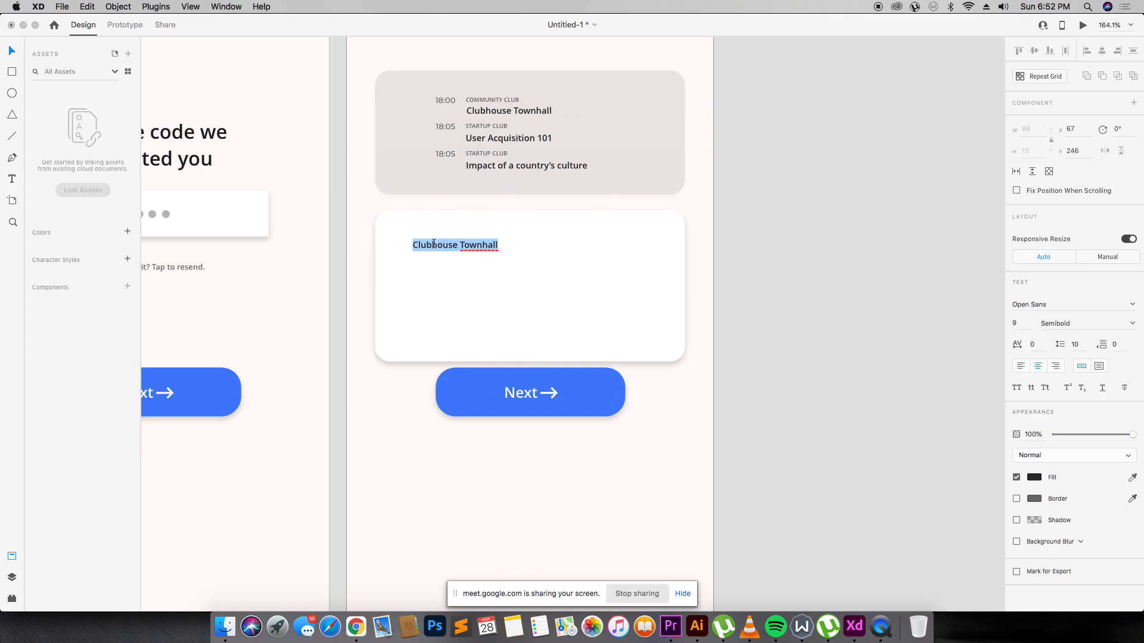
pyautogui.write('FUR')
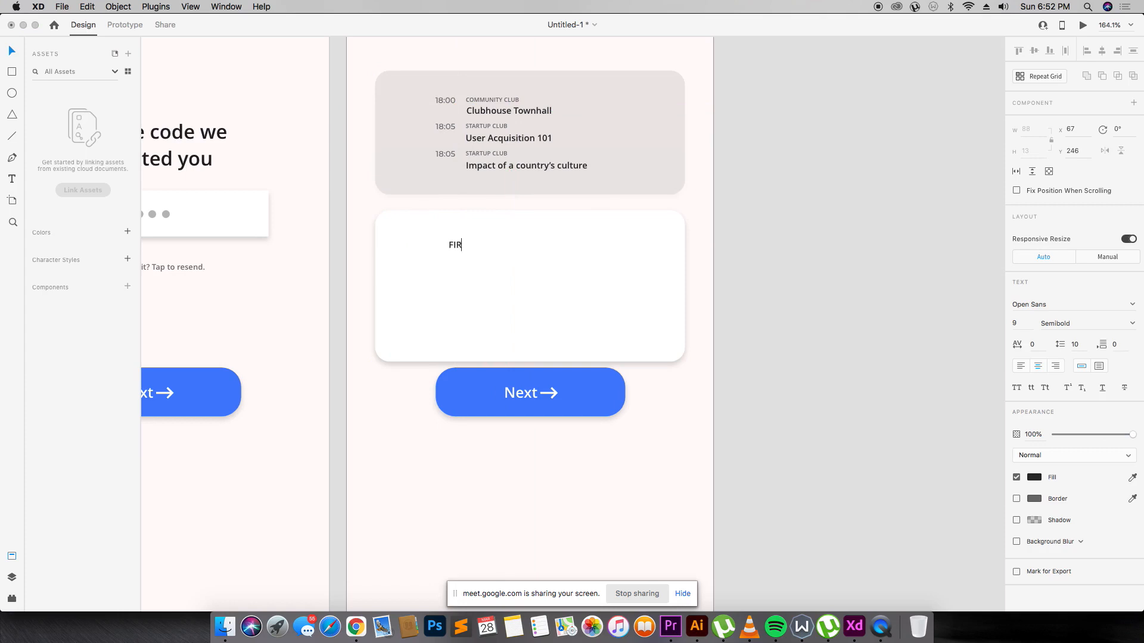
pyautogui.write('ST ROOM ON THE LEFTY')
pyautogui.press('BackSpace')
pyautogui.press('Escape')
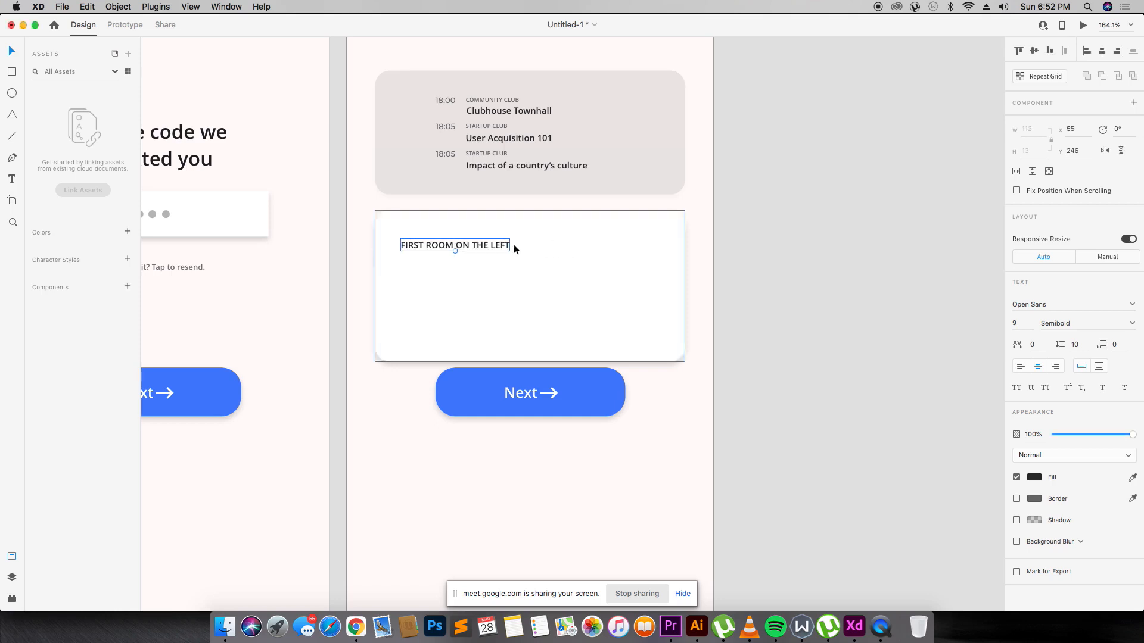
pyautogui.moveTo(501, 245)
pyautogui.mouseDown()
pyautogui.moveTo(519, 246)
pyautogui.moveTo(503, 239)
pyautogui.moveTo(503, 267)
pyautogui.moveTo(504, 255)
pyautogui.mouseUp()
# Add 'The Main Lounge' beneath the heading, lined up on the left.
pyautogui.doubleClick(503, 256)
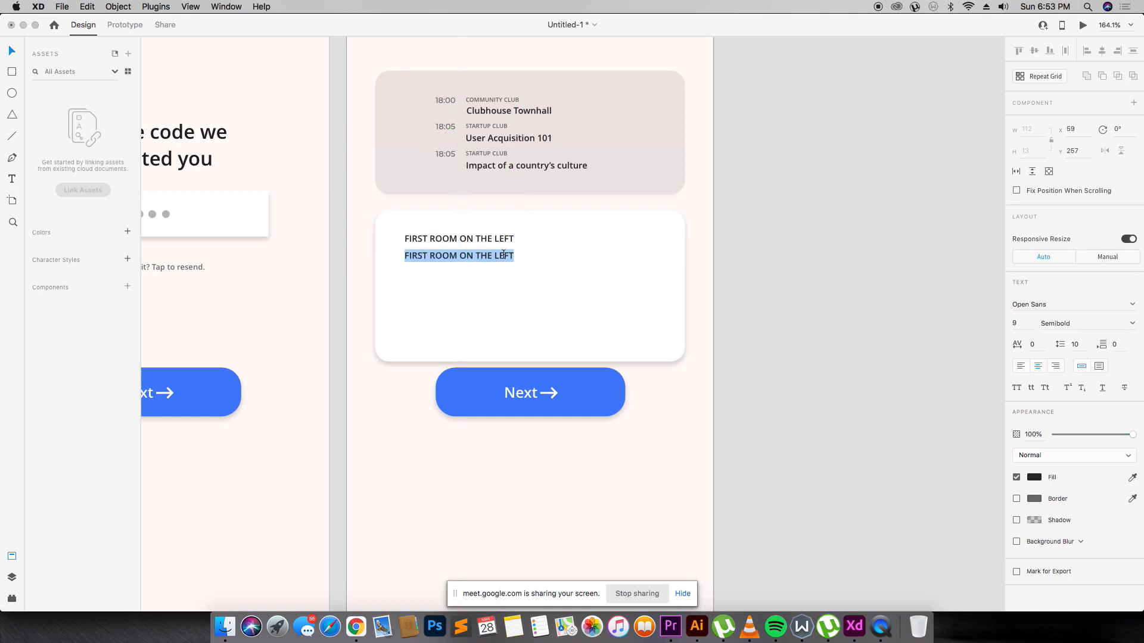
pyautogui.write('The main')
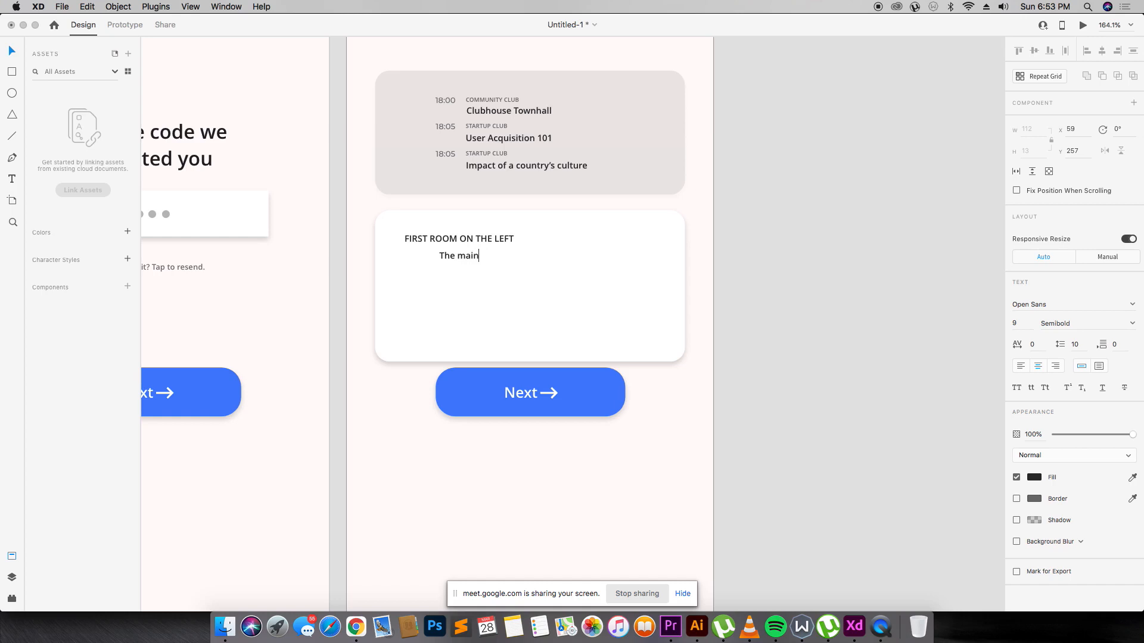
pyautogui.press('BackSpace')
pyautogui.press('BackSpace')
pyautogui.press('BackSpace')
pyautogui.write('ista')
pyautogui.press('BackSpace')
pyautogui.press('BackSpace')
pyautogui.press('BackSpace')
pyautogui.press('BackSpace')
pyautogui.write('ain lo')
pyautogui.press('BackSpace')
pyautogui.press('BackSpace')
pyautogui.write('Loundfer')
pyautogui.press('BackSpace')
pyautogui.press('BackSpace')
pyautogui.press('BackSpace')
pyautogui.press('BackSpace')
pyautogui.write('ge')
pyautogui.press('Escape')
pyautogui.moveTo(469, 257); pyautogui.dragTo(450, 257)
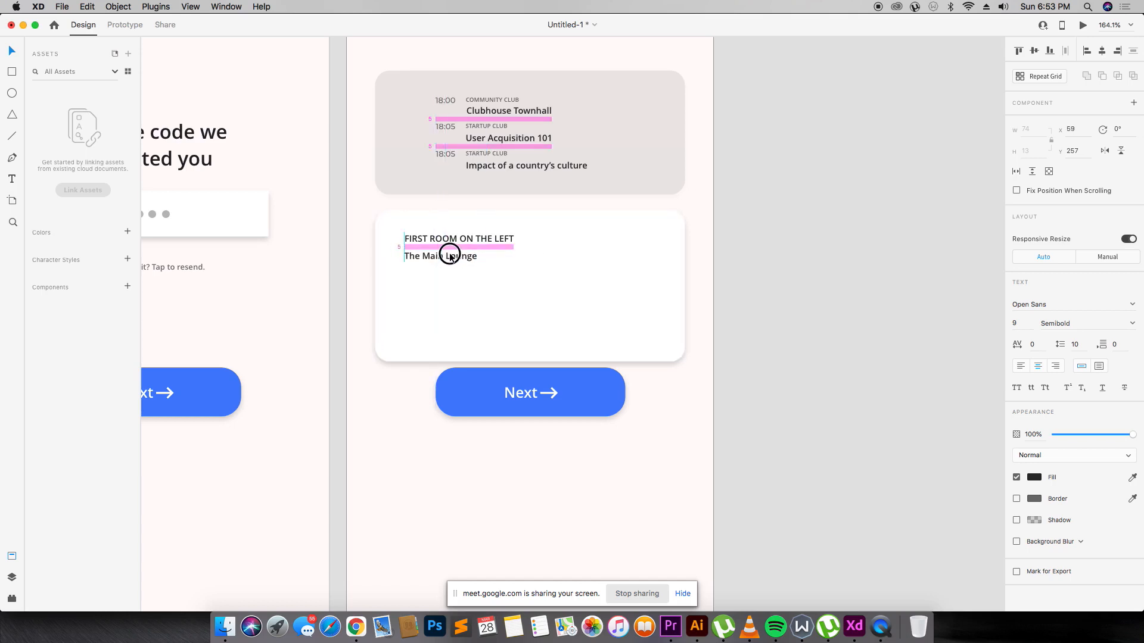
pyautogui.click(527, 250)
pyautogui.click(463, 257)
pyautogui.press('Up')
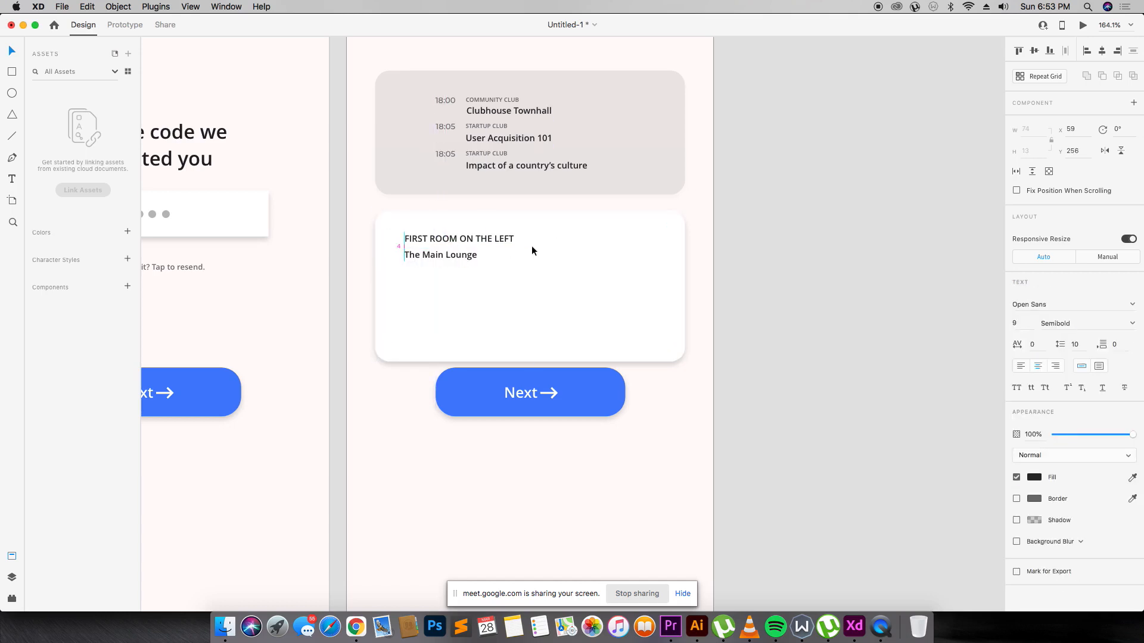
pyautogui.click(534, 250)
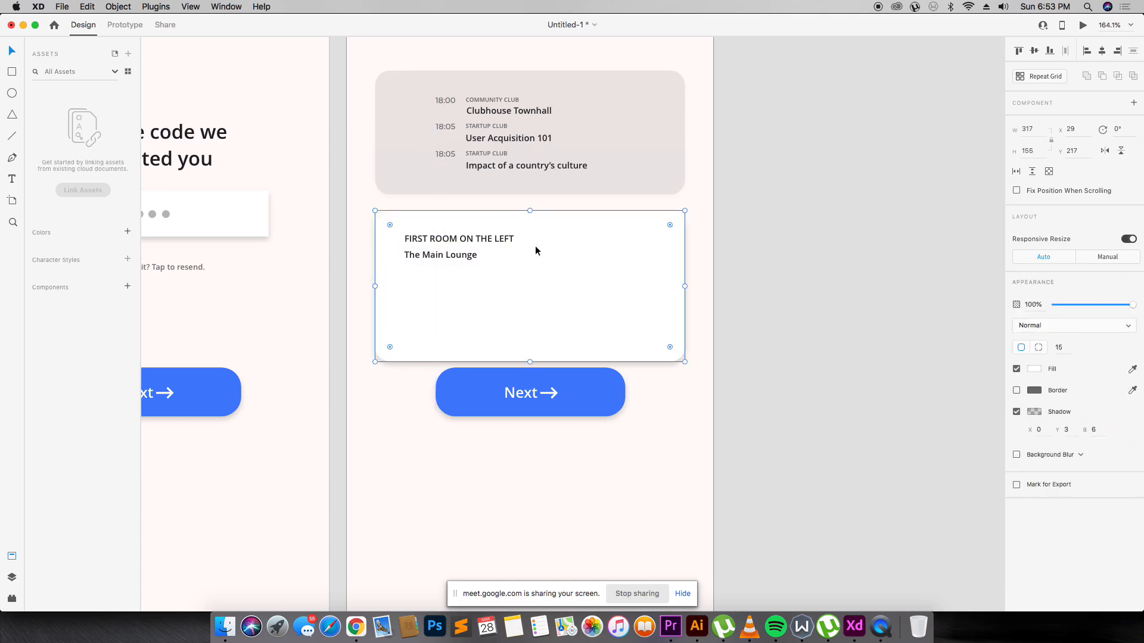
# Style the 'FIRST ROOM ON THE LEFT' heading as Montserrat SemiBold 6 and align it with The Main Lounge.
pyautogui.click(492, 241)
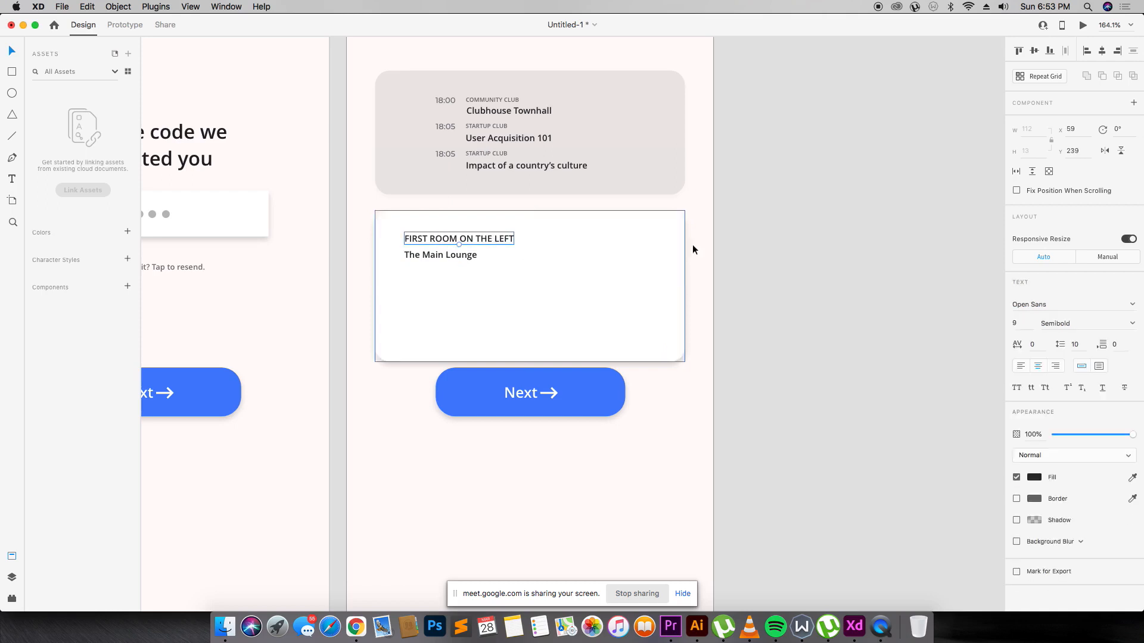
pyautogui.click(1069, 306)
pyautogui.write('Montserrat')
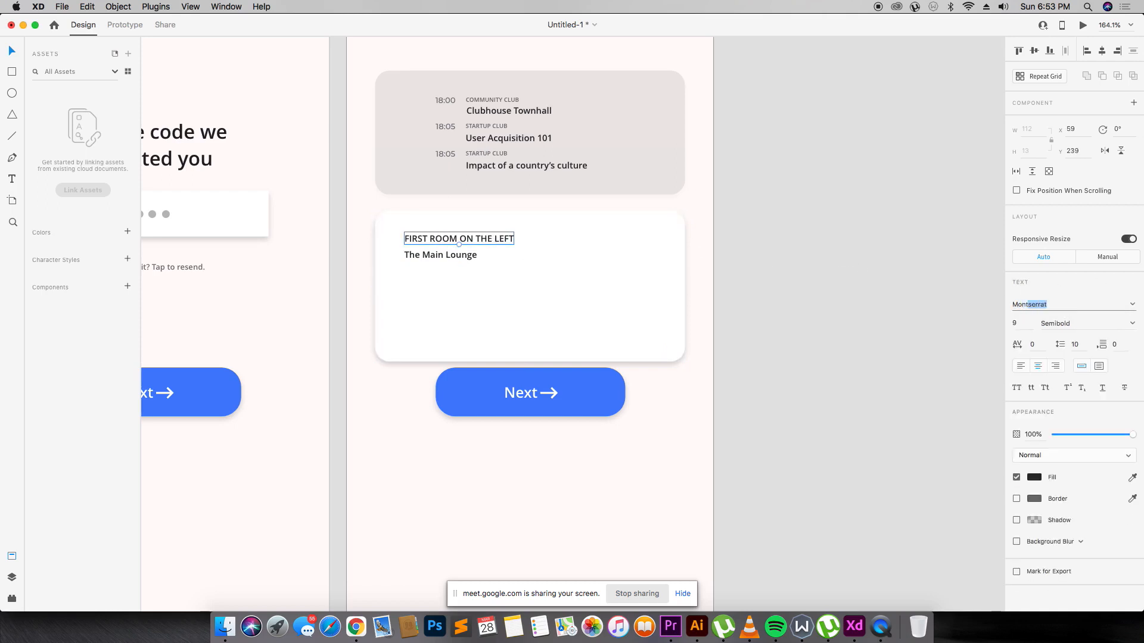
pyautogui.press('Return')
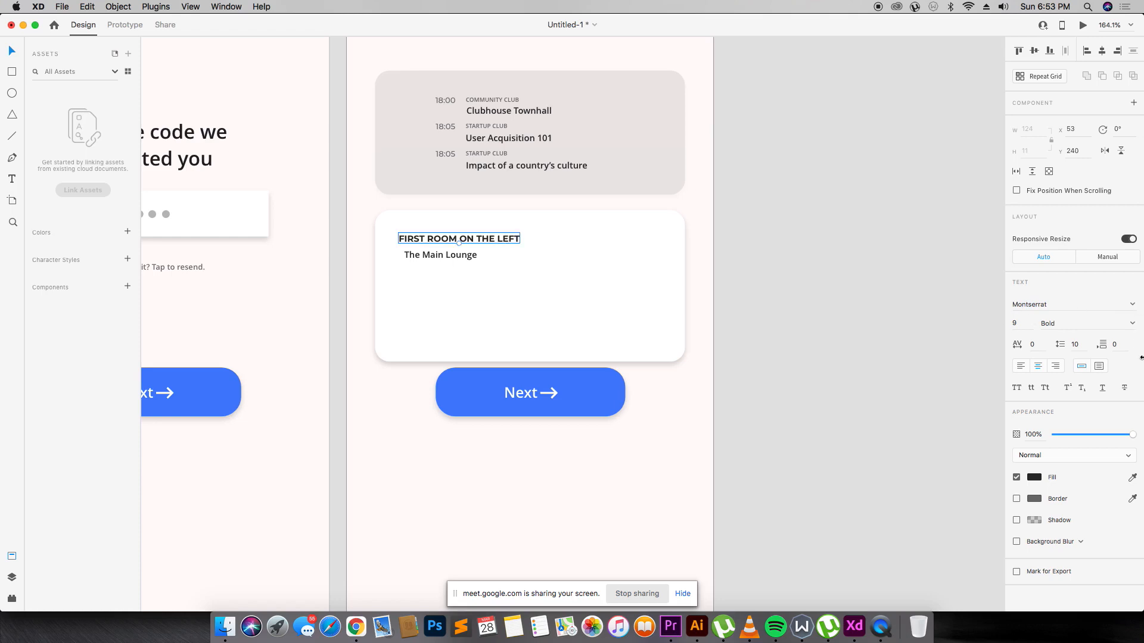
pyautogui.click(1134, 323)
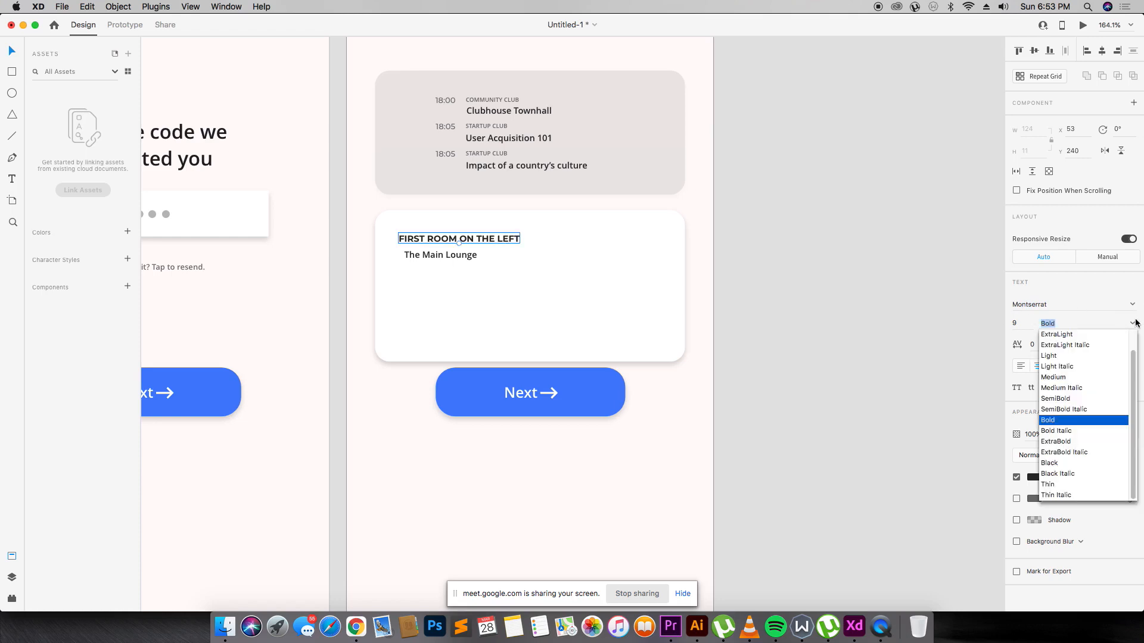
pyautogui.click(1066, 379)
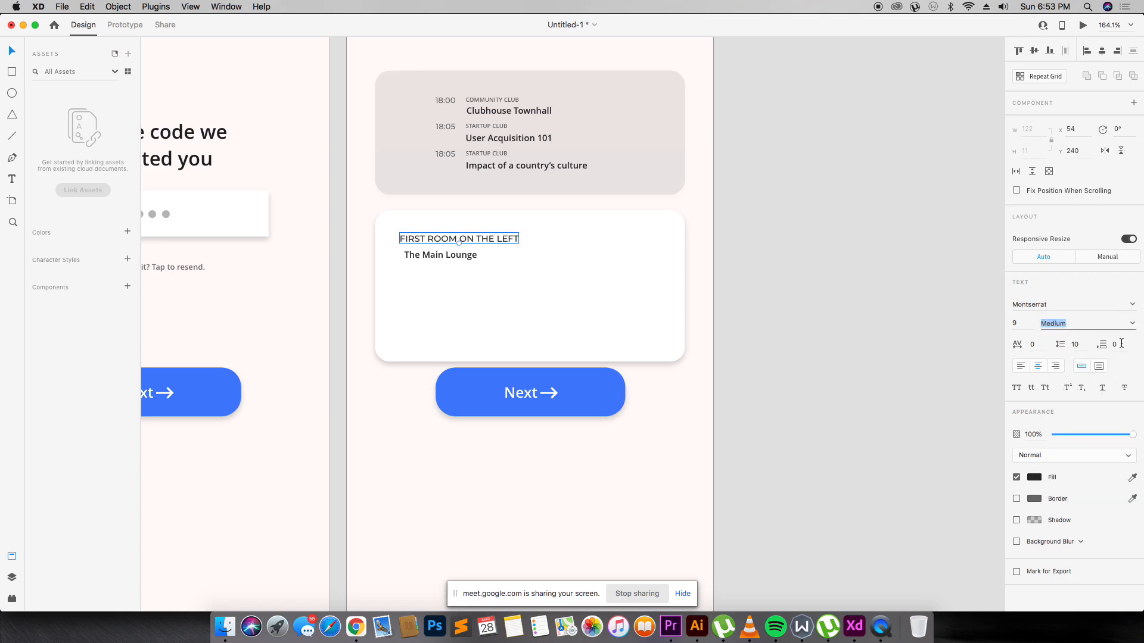
pyautogui.click(1132, 324)
pyautogui.click(1080, 398)
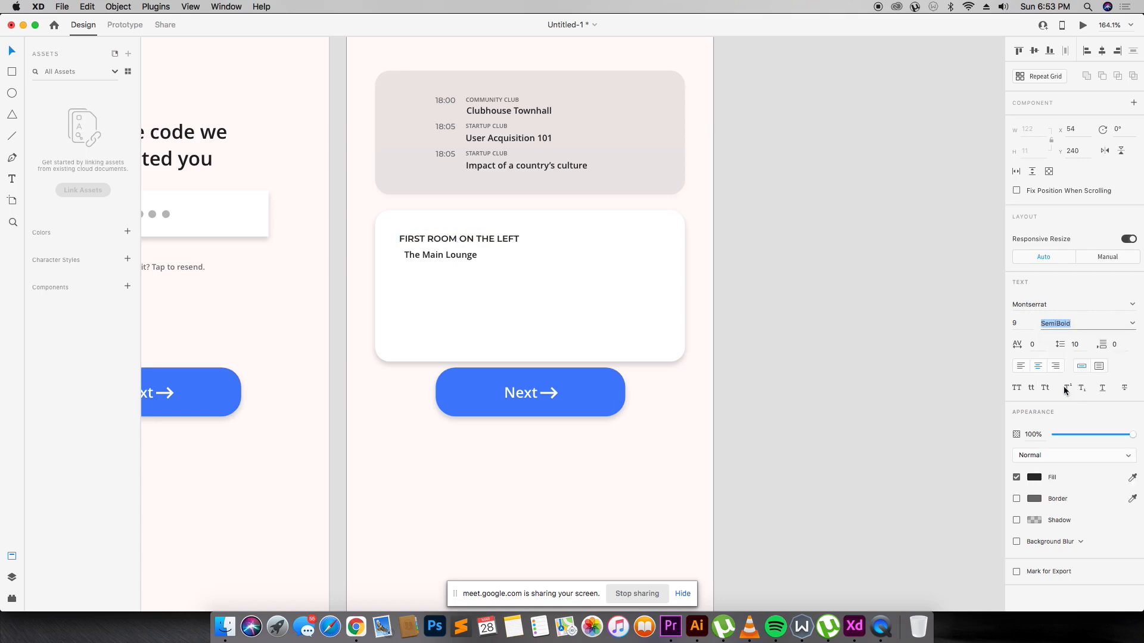
pyautogui.click(1021, 326)
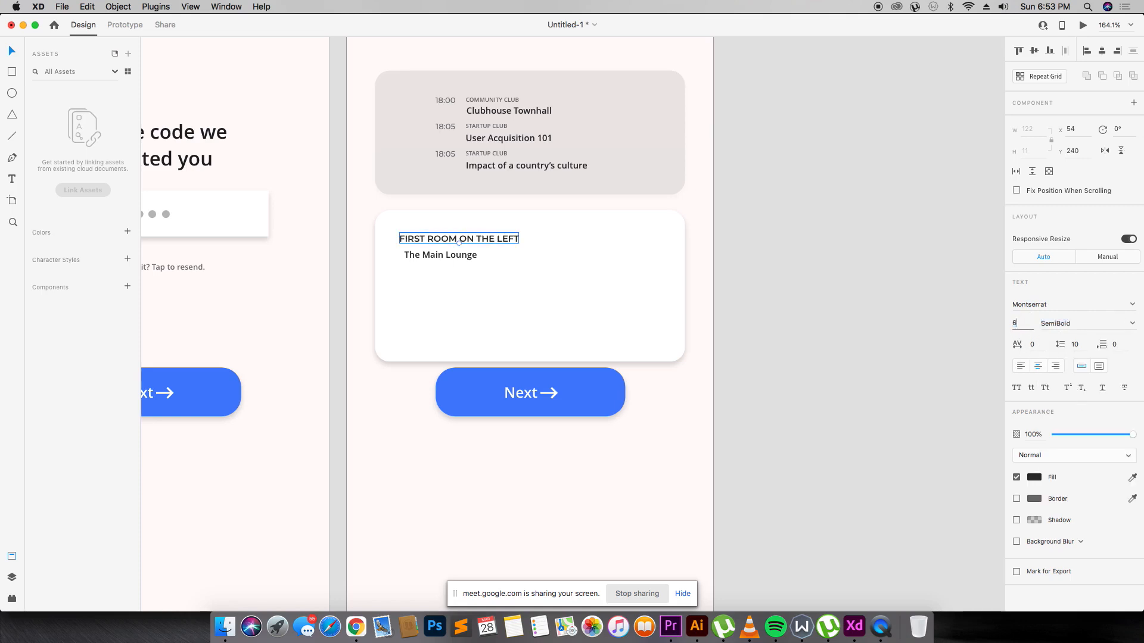
pyautogui.write('6')
pyautogui.press('Return')
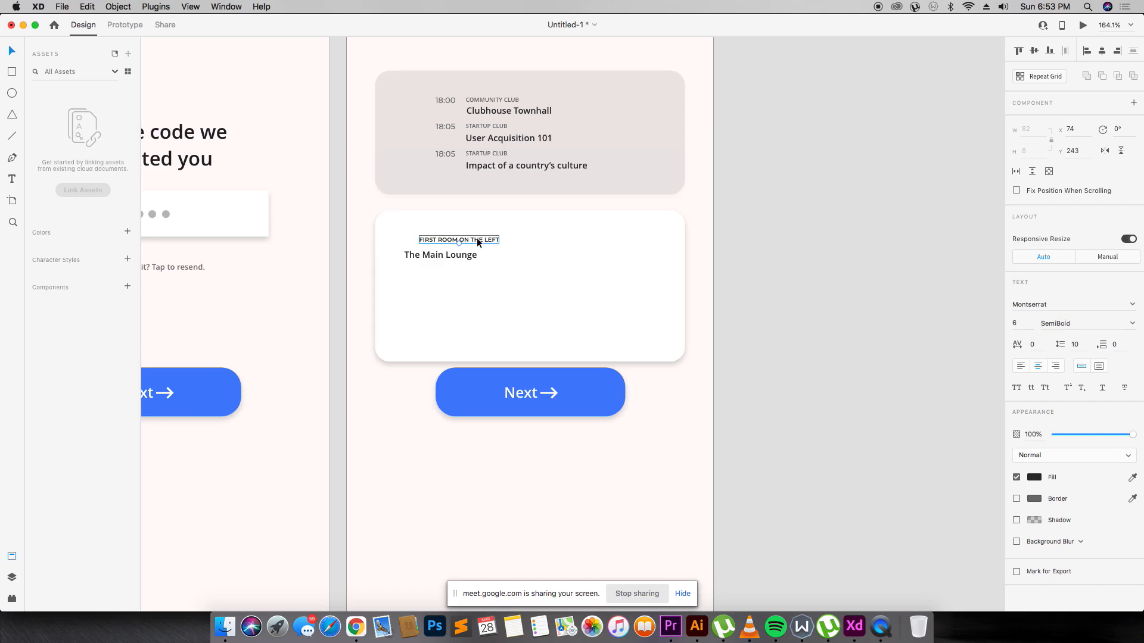
pyautogui.moveTo(478, 242)
pyautogui.mouseDown()
pyautogui.moveTo(442, 245)
pyautogui.moveTo(462, 244)
pyautogui.mouseUp()
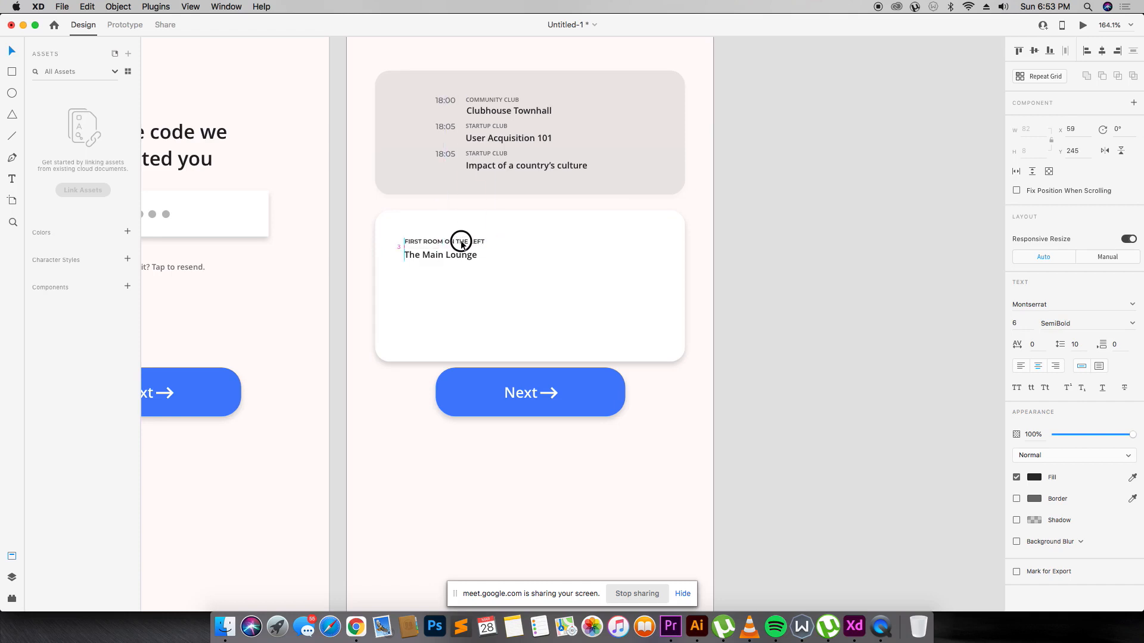
# Draw a 32×32 circle below The Main Lounge, duplicate it overlapping, and add drop shadows.
pyautogui.click(564, 276)
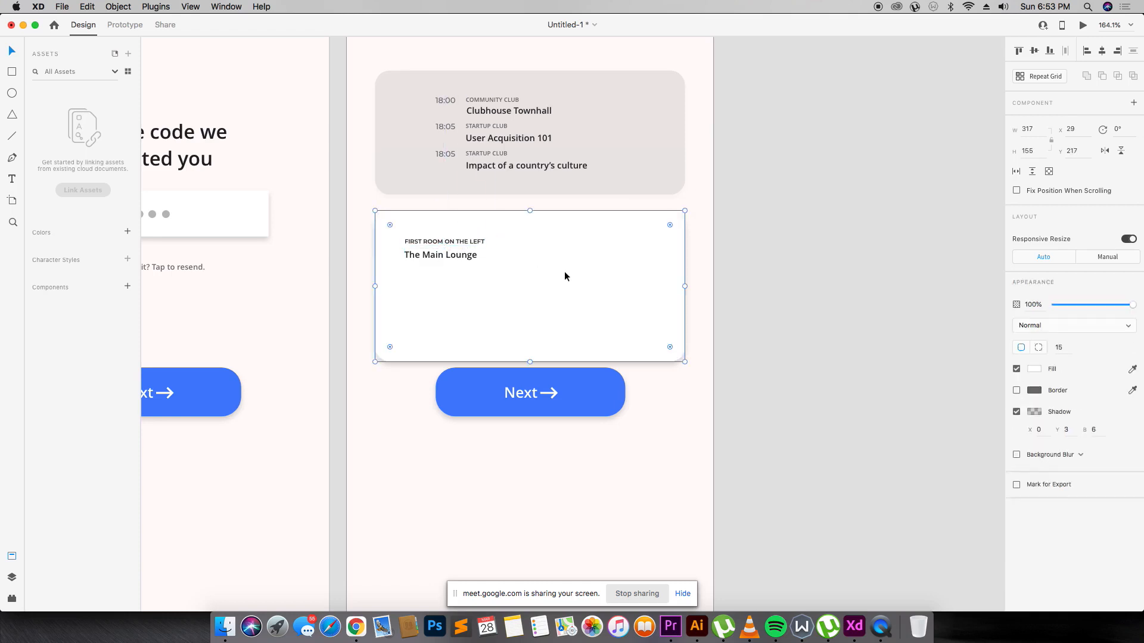
pyautogui.scroll(-2, 565, 276)
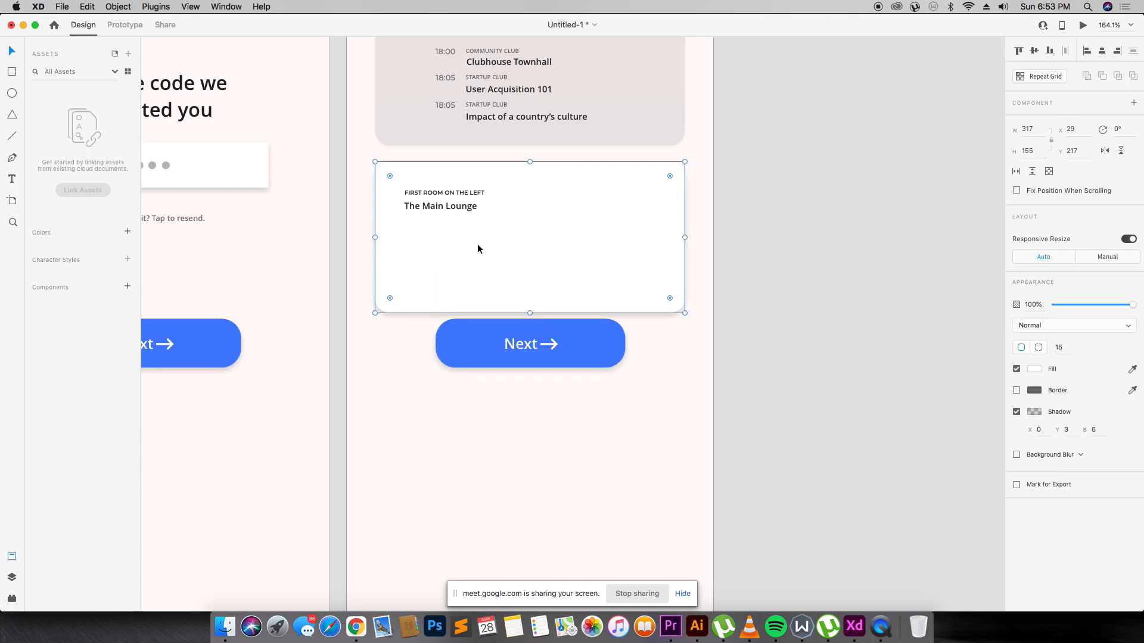
pyautogui.scroll(8, 452, 160)
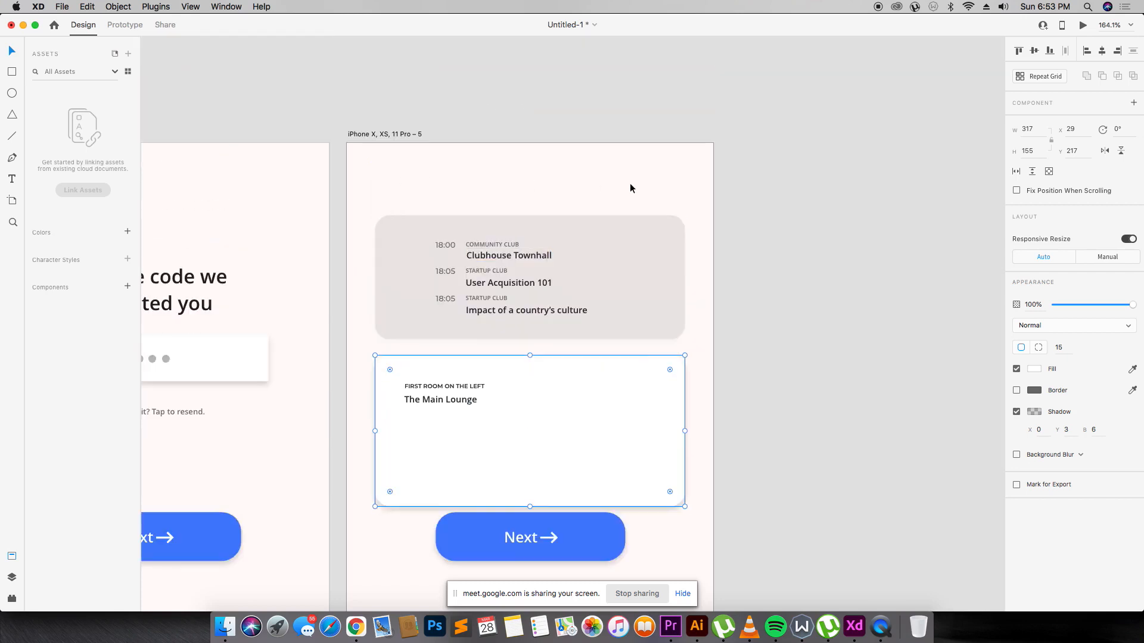
pyautogui.scroll(-4, 630, 189)
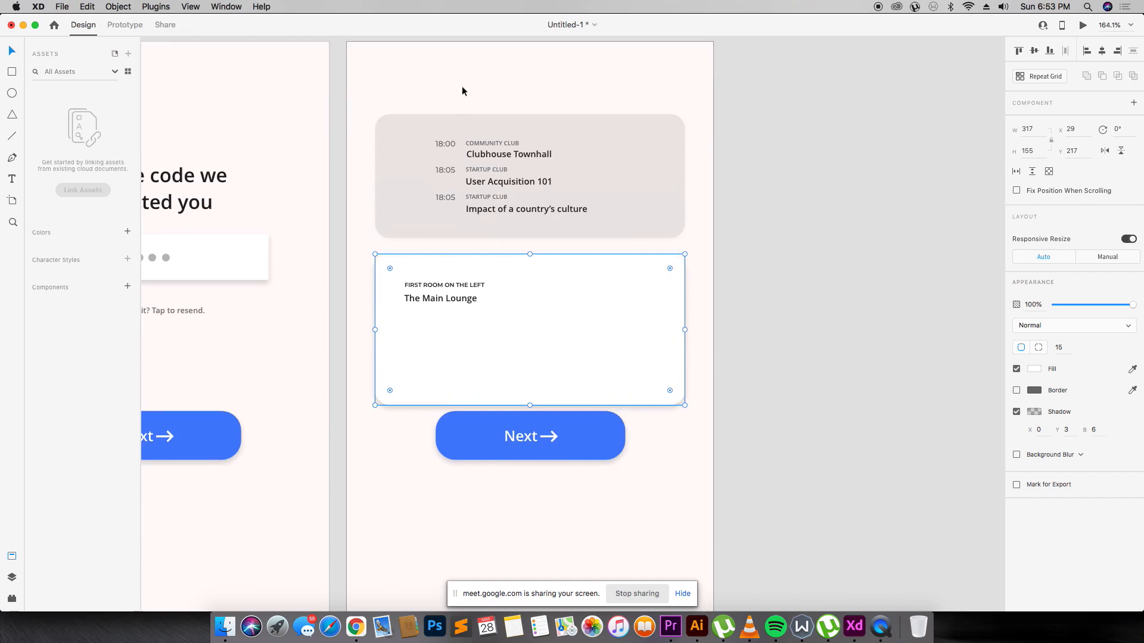
pyautogui.scroll(-1, 588, 214)
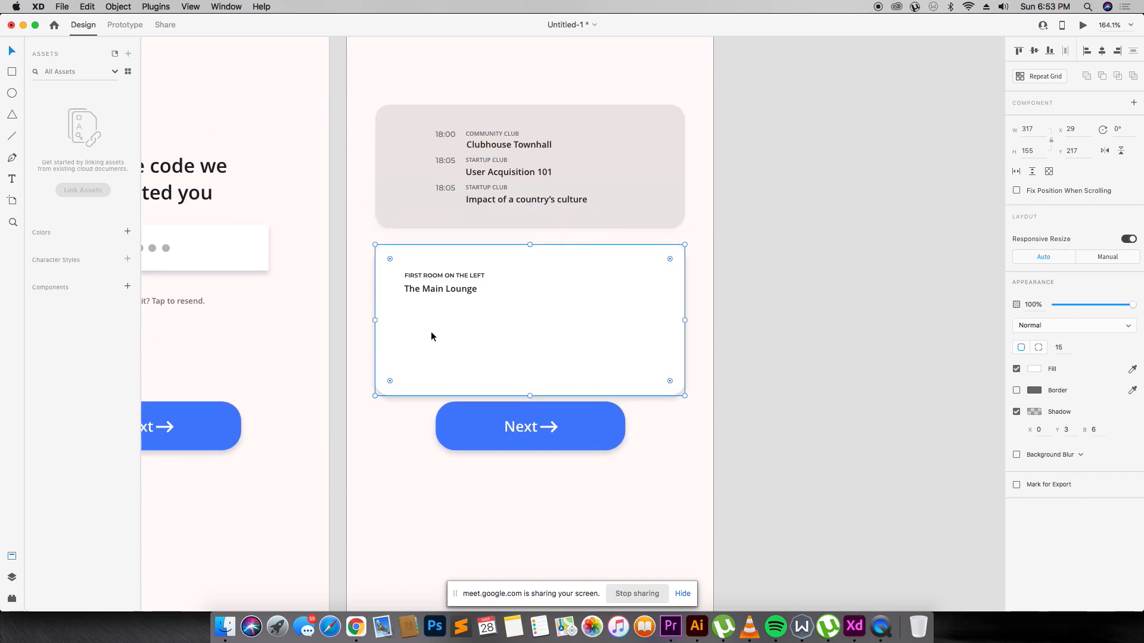
pyautogui.press('r')
pyautogui.moveTo(405, 314)
pyautogui.mouseDown()
pyautogui.moveTo(442, 344)
pyautogui.moveTo(445, 330)
pyautogui.moveTo(451, 345)
pyautogui.moveTo(419, 321)
pyautogui.mouseUp()
pyautogui.press('v')
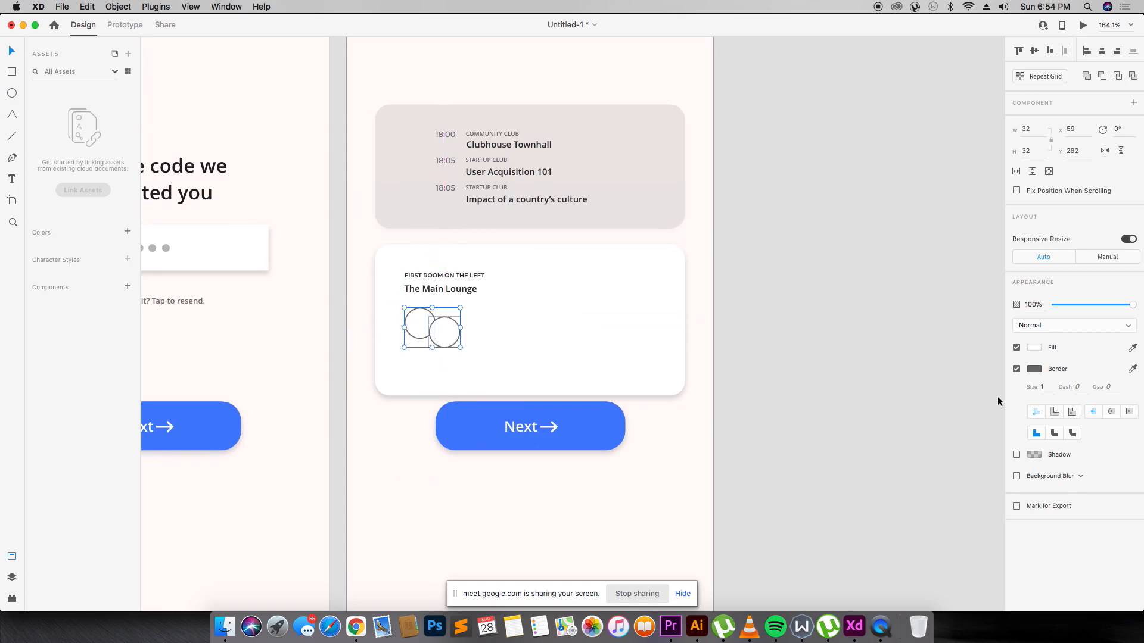
pyautogui.click(1016, 454)
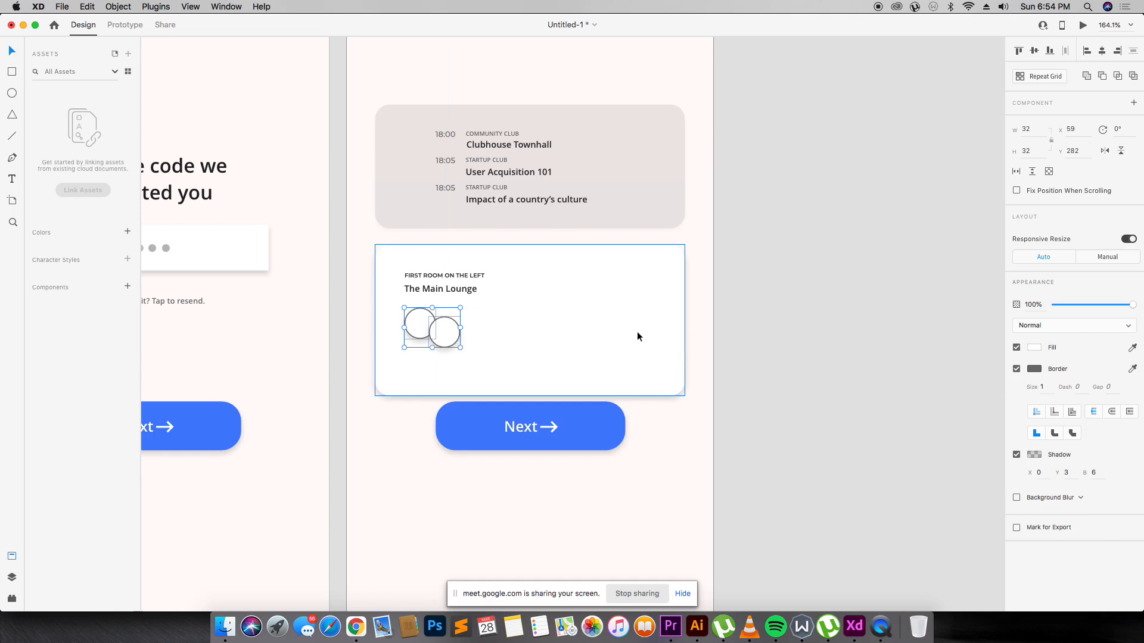
# Copy The Main Lounge text beside the circles and type the first two speaker names, stacked.
pyautogui.click(551, 322)
pyautogui.click(457, 296)
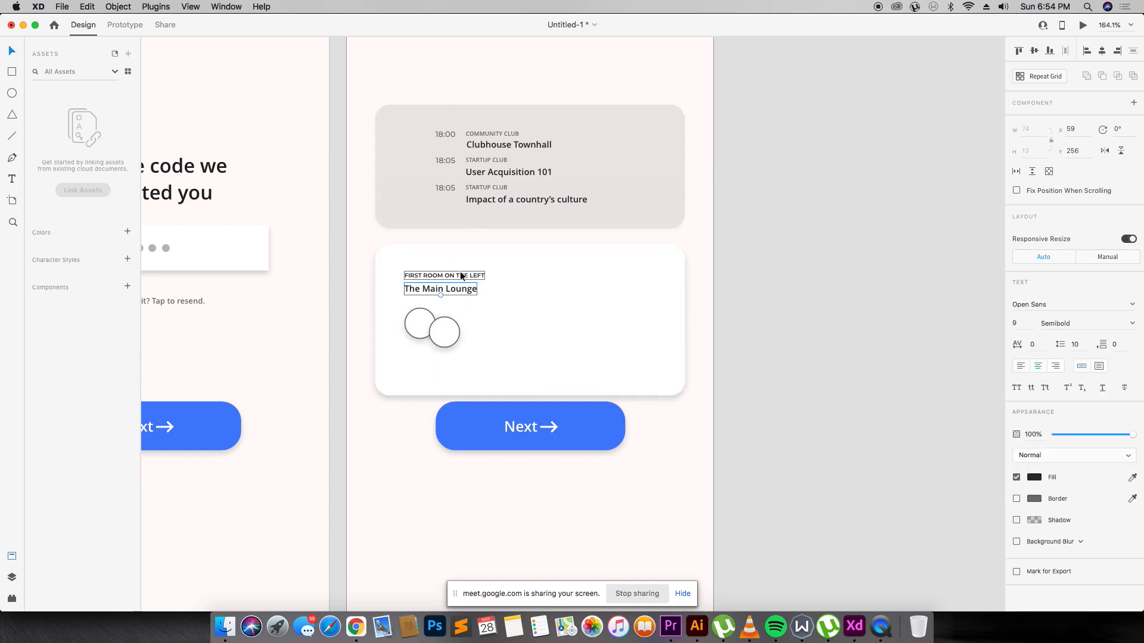
pyautogui.moveTo(460, 297); pyautogui.dragTo(525, 308)
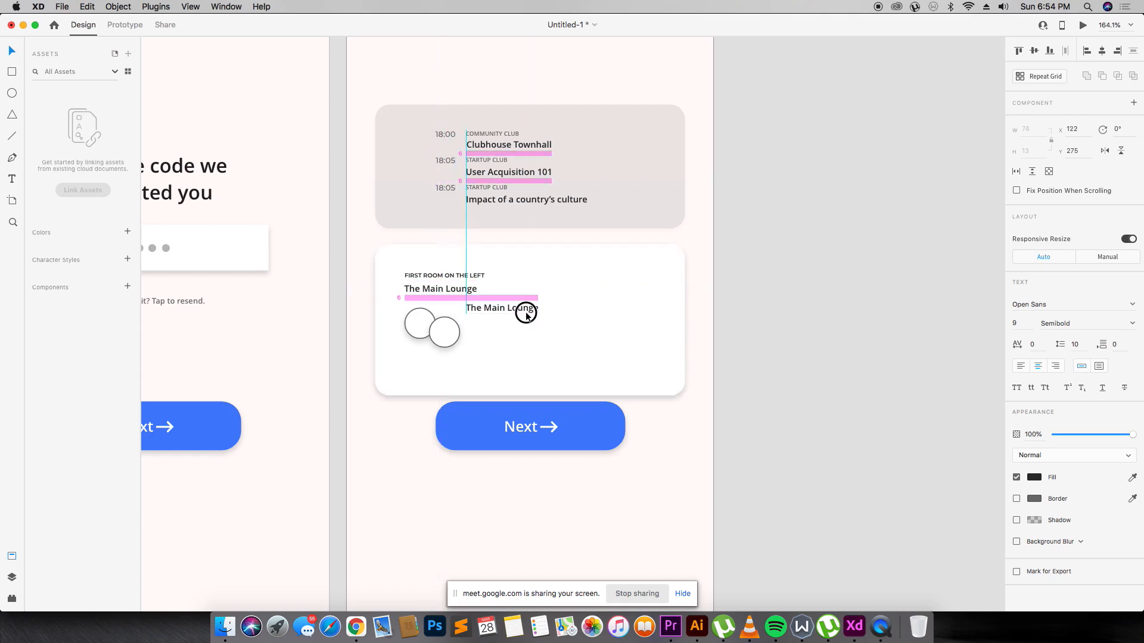
pyautogui.doubleClick(525, 308)
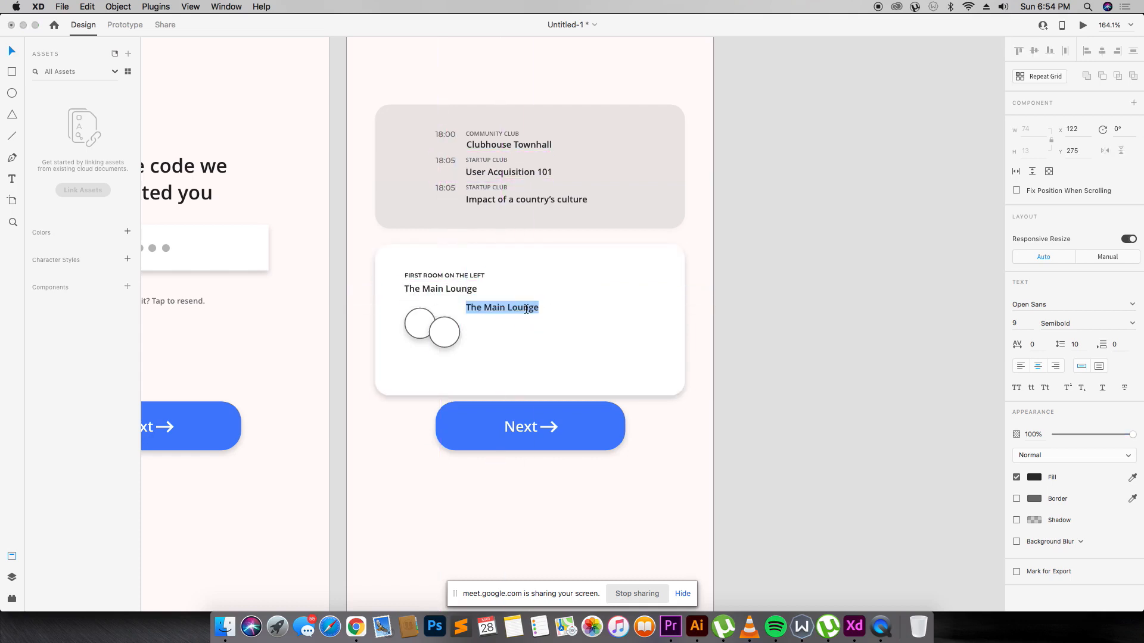
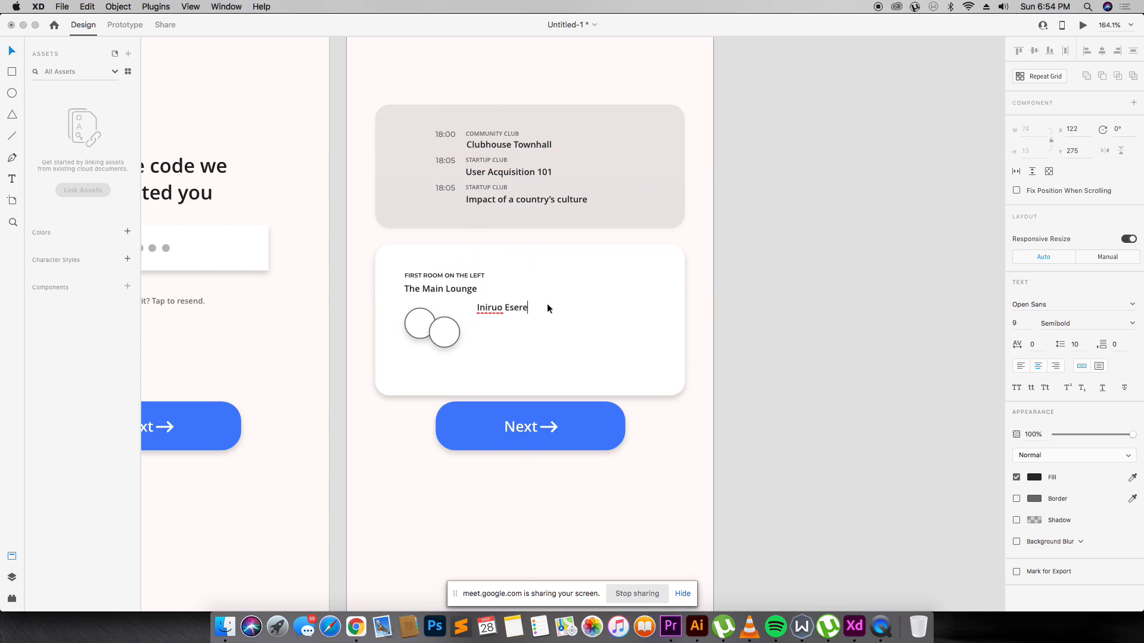
pyautogui.press('Escape')
pyautogui.moveTo(511, 308)
pyautogui.mouseDown()
pyautogui.moveTo(500, 305)
pyautogui.moveTo(500, 322)
pyautogui.mouseUp()
pyautogui.doubleClick(501, 322)
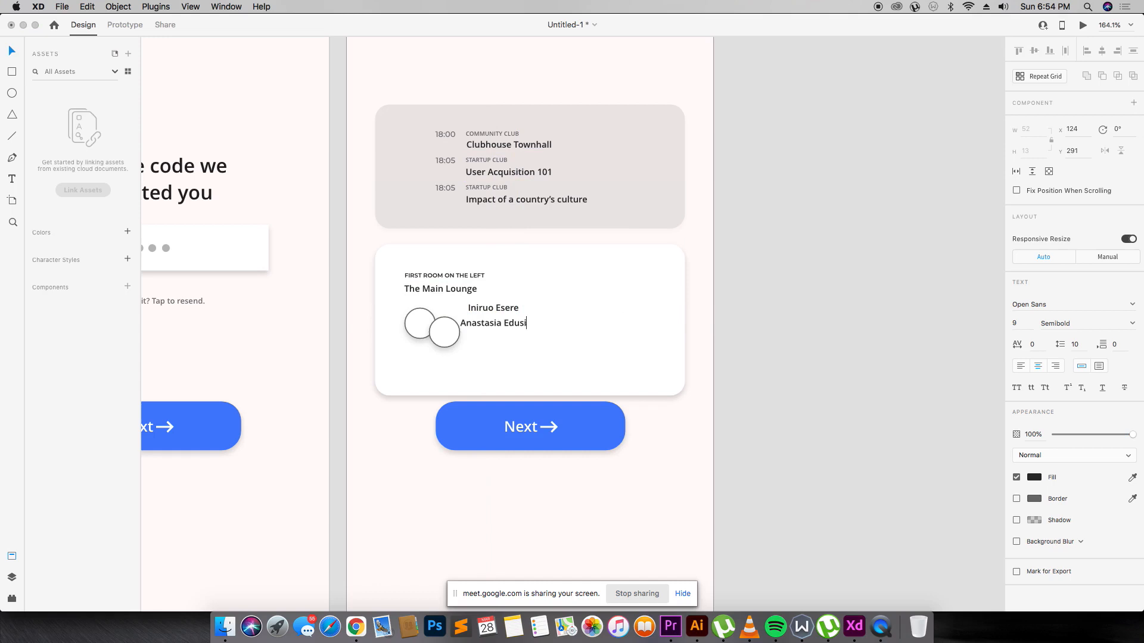
pyautogui.press('Escape')
pyautogui.moveTo(525, 322); pyautogui.dragTo(523, 346)
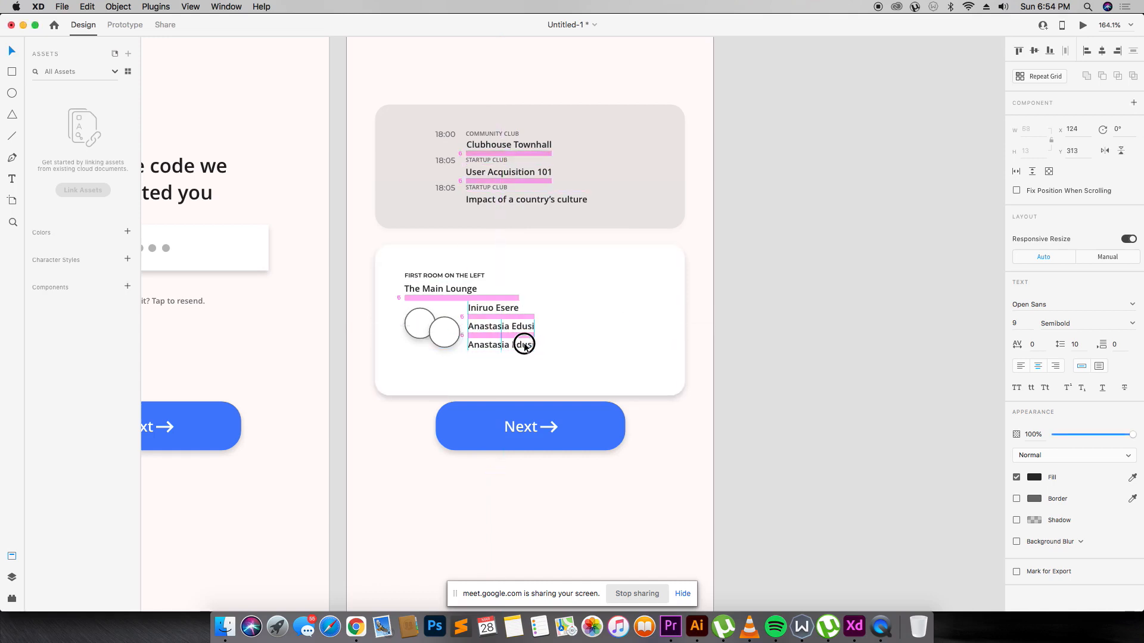
# Enter a third speaker name below them and left-align all three names.
pyautogui.doubleClick(523, 344)
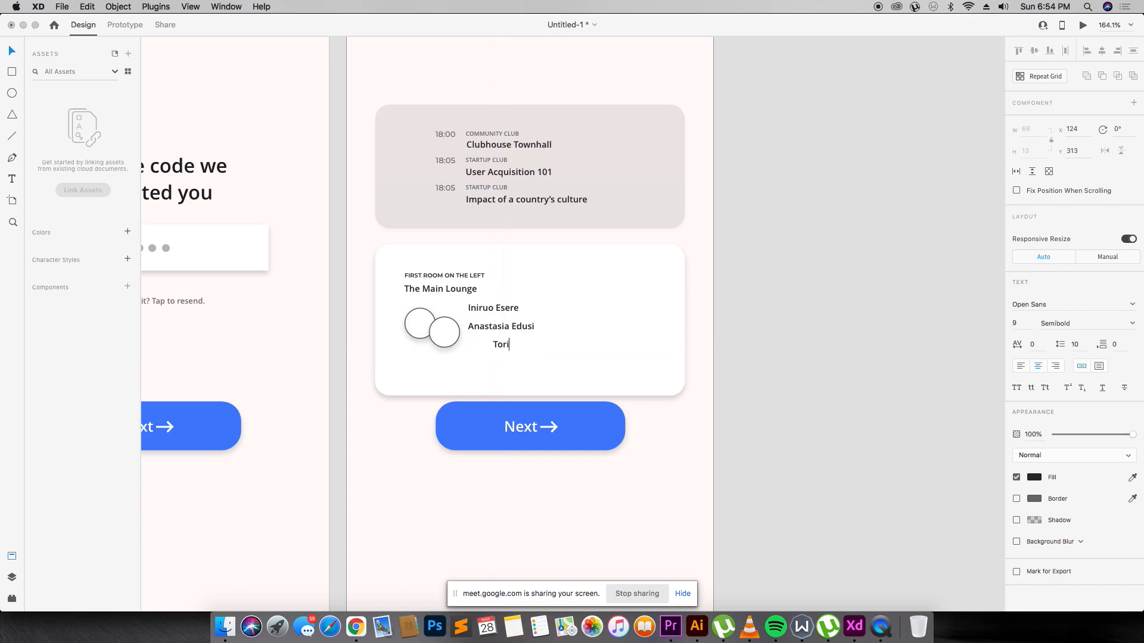
pyautogui.press('Escape')
pyautogui.moveTo(517, 347); pyautogui.dragTo(514, 345)
pyautogui.keyDown('shift'); pyautogui.click(515, 327); pyautogui.keyUp('shift')
pyautogui.keyDown('shift'); pyautogui.click(511, 311); pyautogui.keyUp('shift')
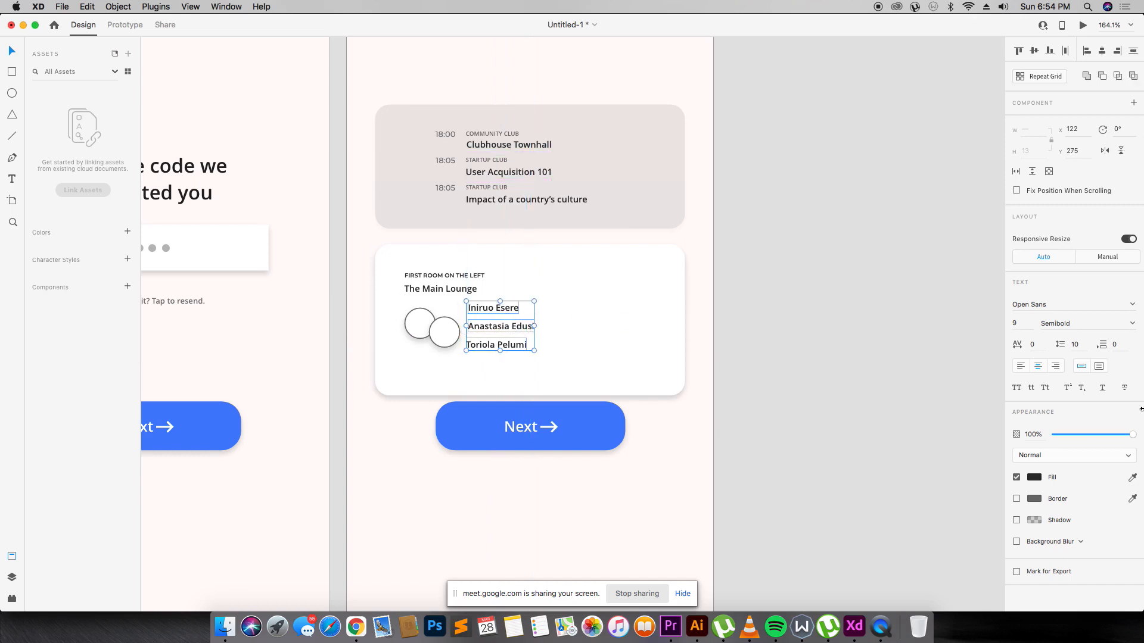
pyautogui.click(1087, 51)
pyautogui.click(709, 207)
# Duplicate the third line as a fourth speaker name and align its left edge with the others.
pyautogui.click(504, 346)
pyautogui.moveTo(504, 346); pyautogui.dragTo(504, 365)
pyautogui.doubleClick(504, 363)
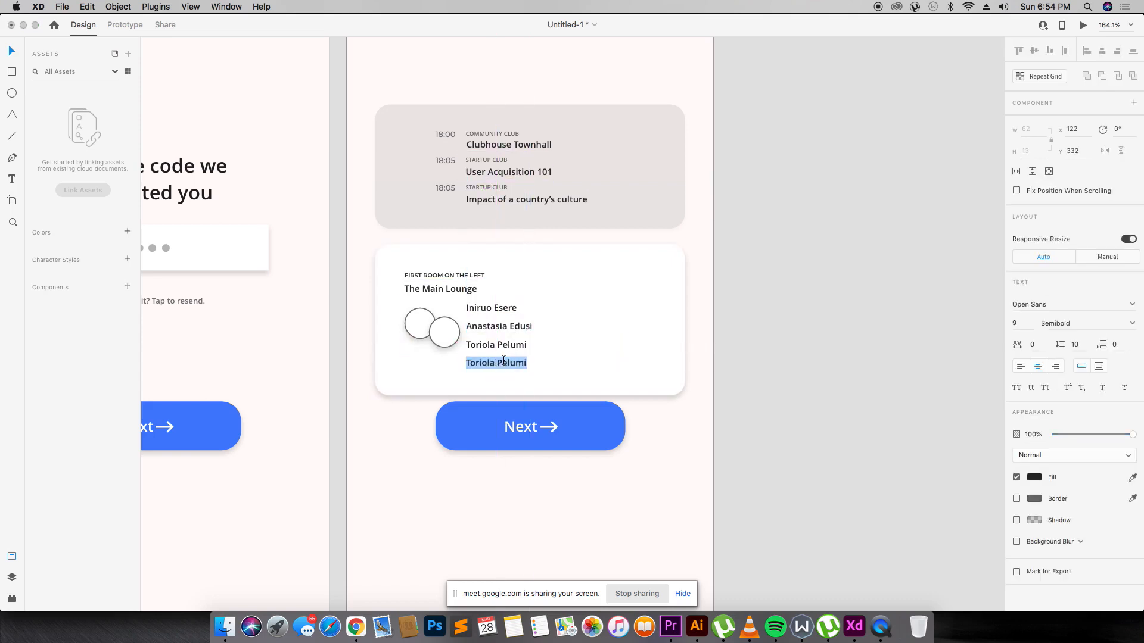
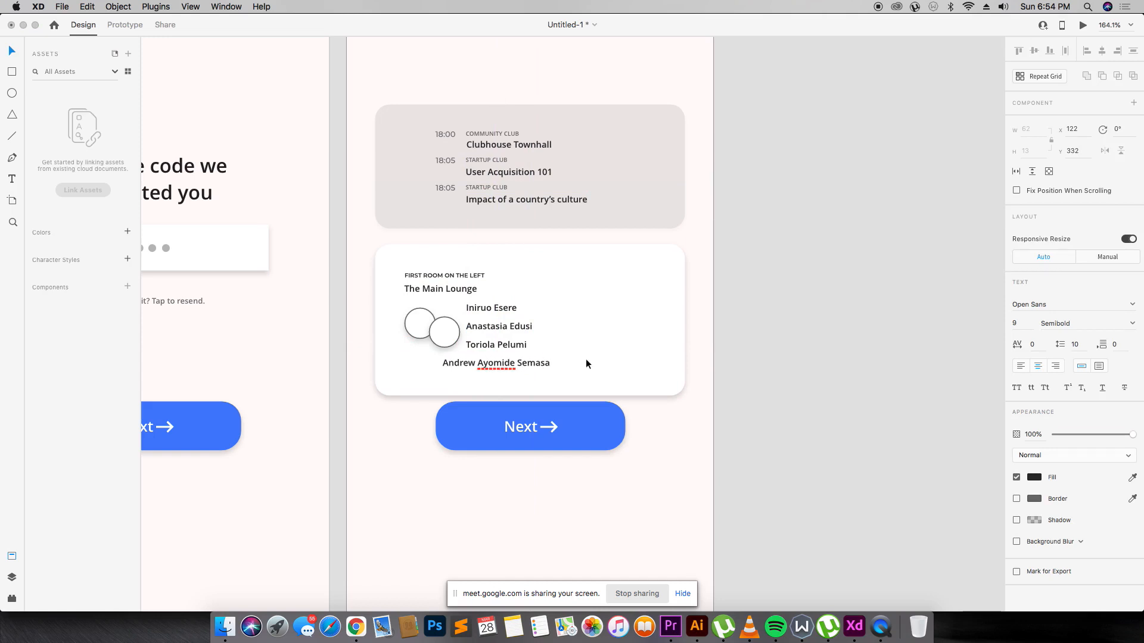
pyautogui.press('Escape')
pyautogui.moveTo(524, 362); pyautogui.dragTo(547, 364)
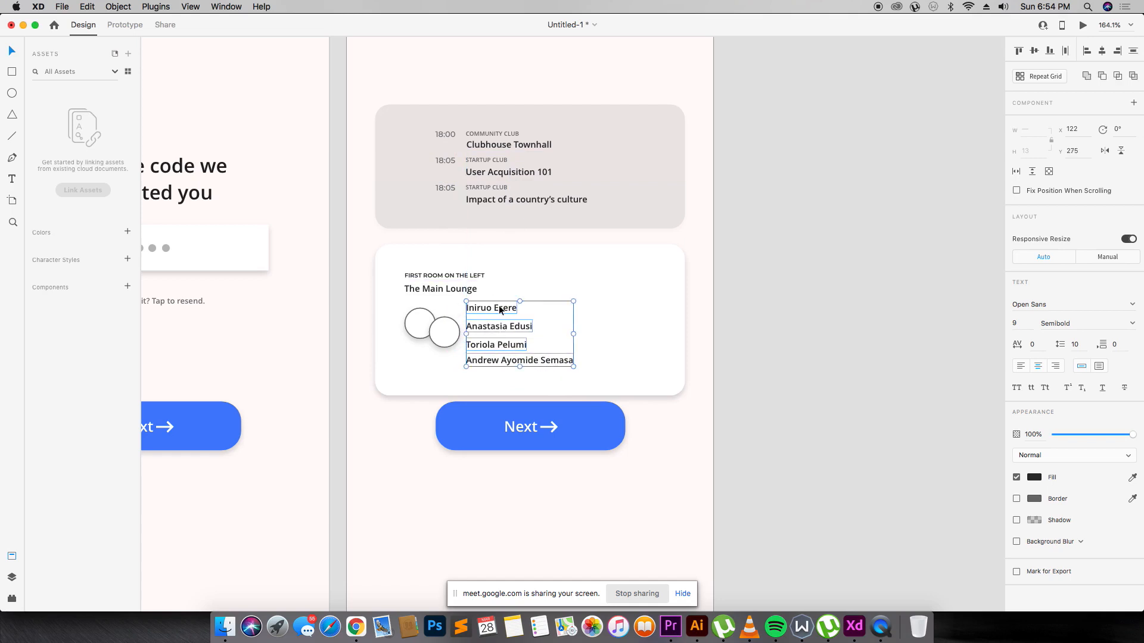
# Tighten the spacing of the second and third speaker names under the first.
pyautogui.click(503, 310)
pyautogui.doubleClick(516, 325)
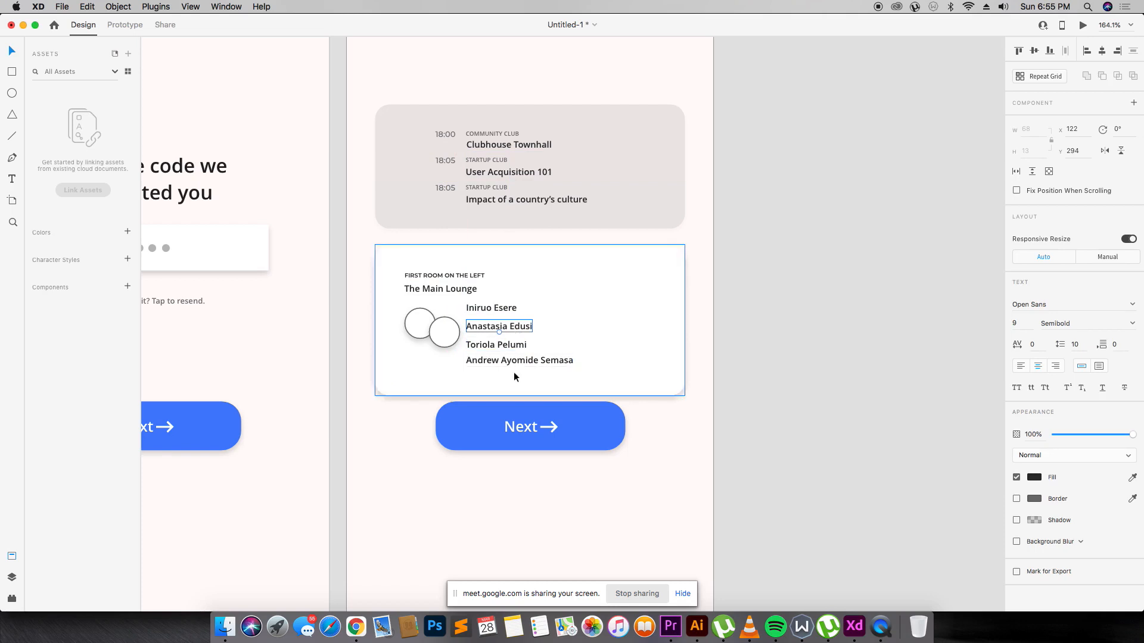
pyautogui.press('Up')
pyautogui.press('Up')
pyautogui.press('Up')
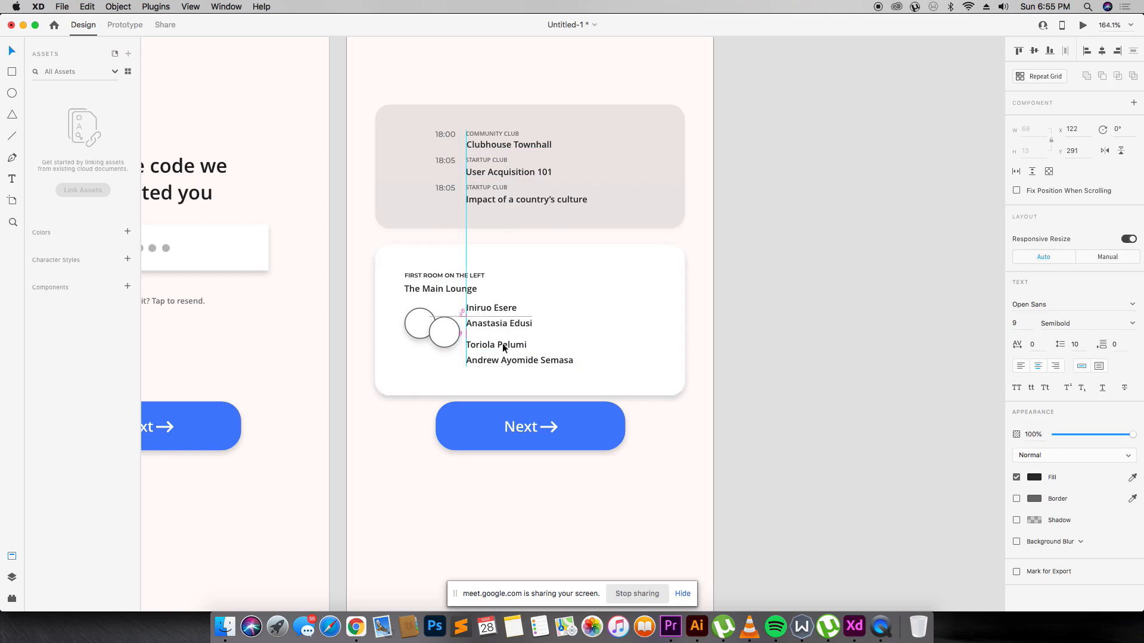
pyautogui.click(503, 343)
pyautogui.moveTo(502, 343); pyautogui.dragTo(501, 340)
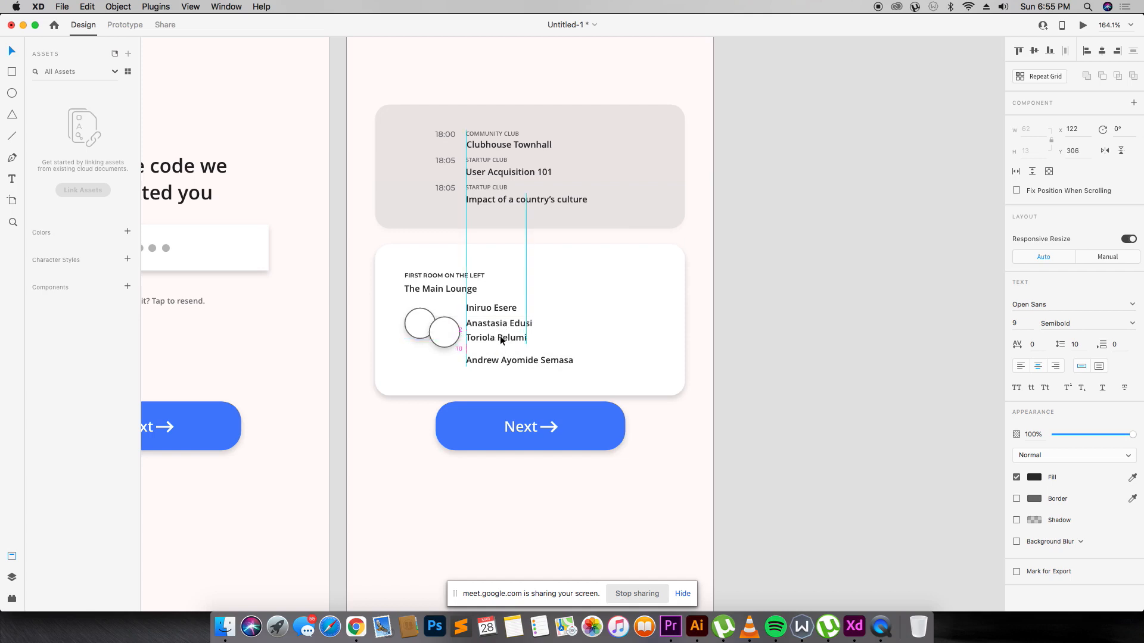
pyautogui.click(499, 323)
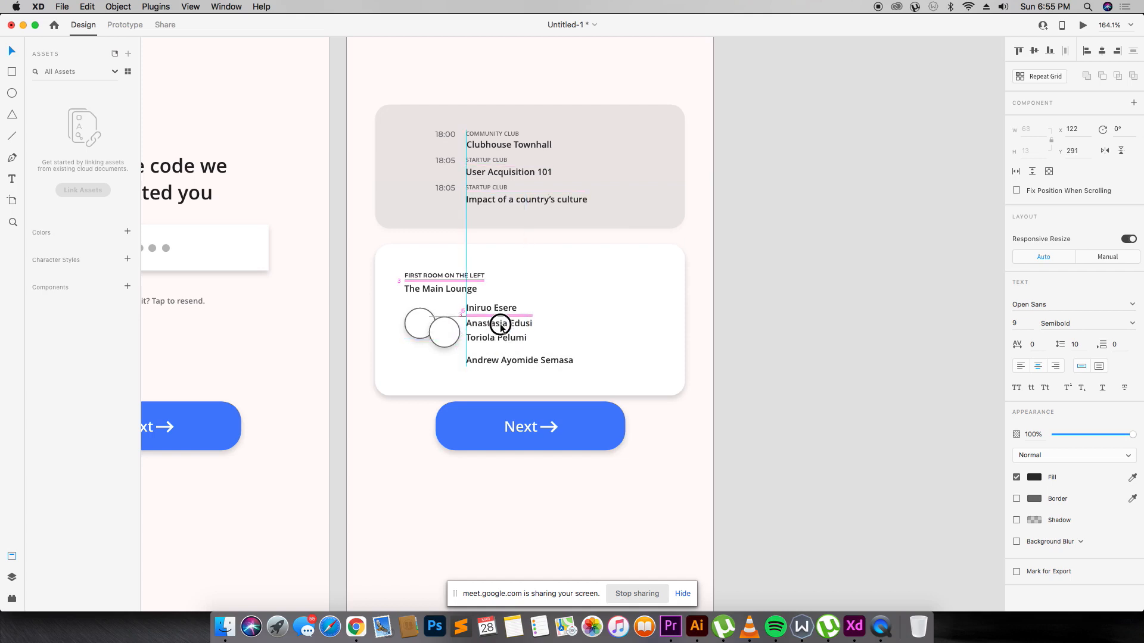
# Duplicate the fourth name line and retype it as a new fifth speaker's name.
pyautogui.moveTo(499, 337); pyautogui.dragTo(505, 368)
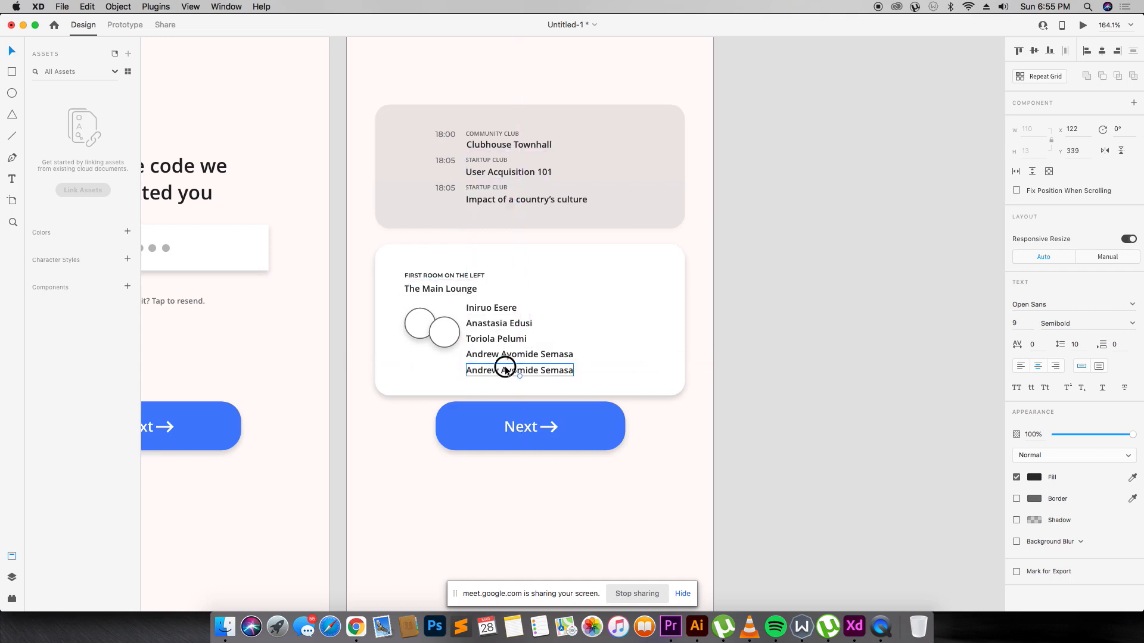
pyautogui.doubleClick(505, 368)
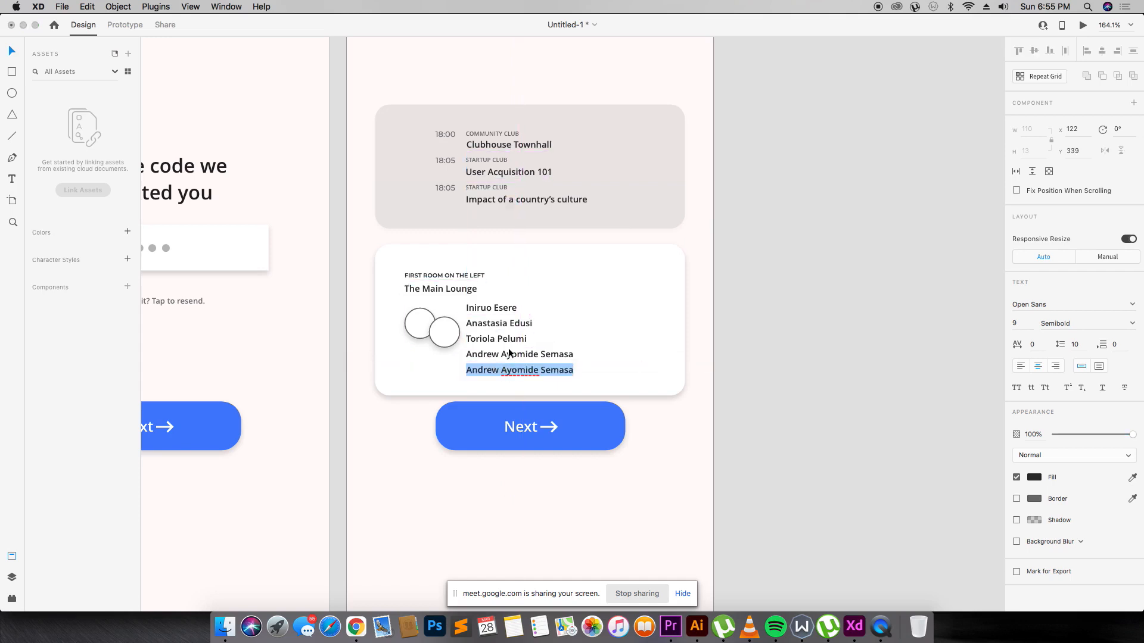
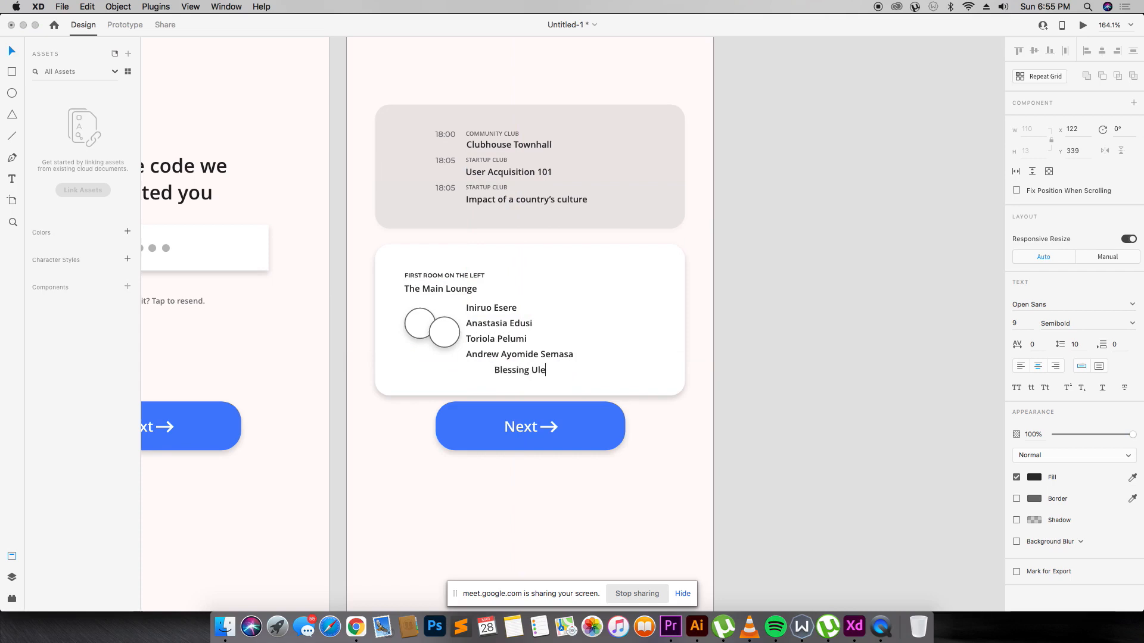
pyautogui.press('Escape')
pyautogui.moveTo(532, 367); pyautogui.dragTo(502, 353)
# Remove the fourth name's middle name and line it up in the names column.
pyautogui.click(538, 356)
pyautogui.doubleClick(536, 355)
pyautogui.press('BackSpace')
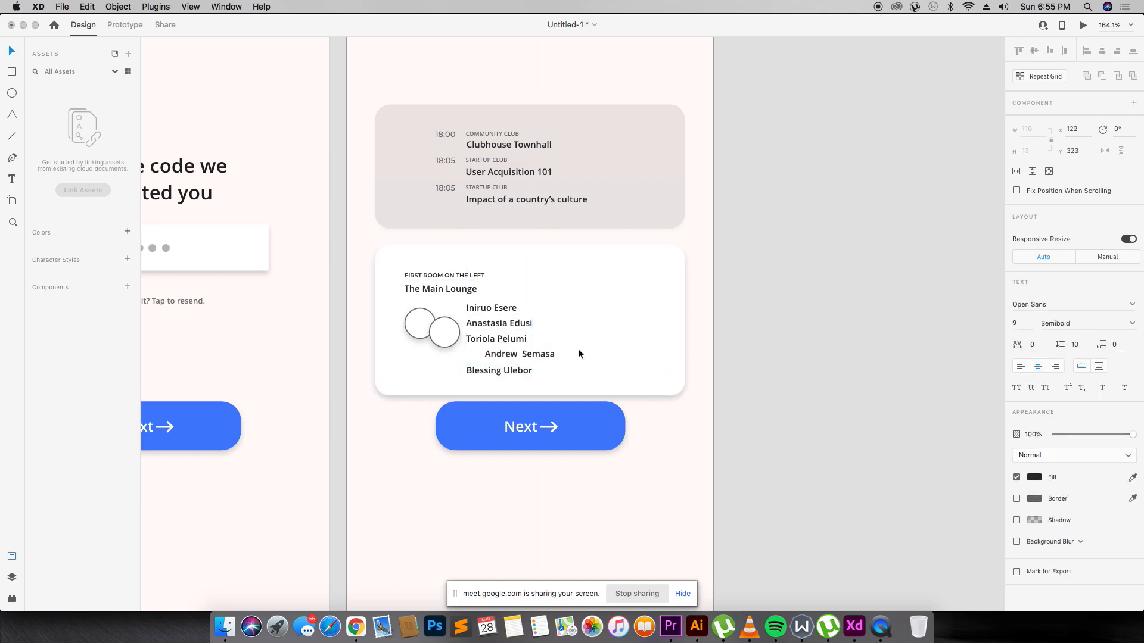
pyautogui.press('BackSpace')
pyautogui.press('Escape')
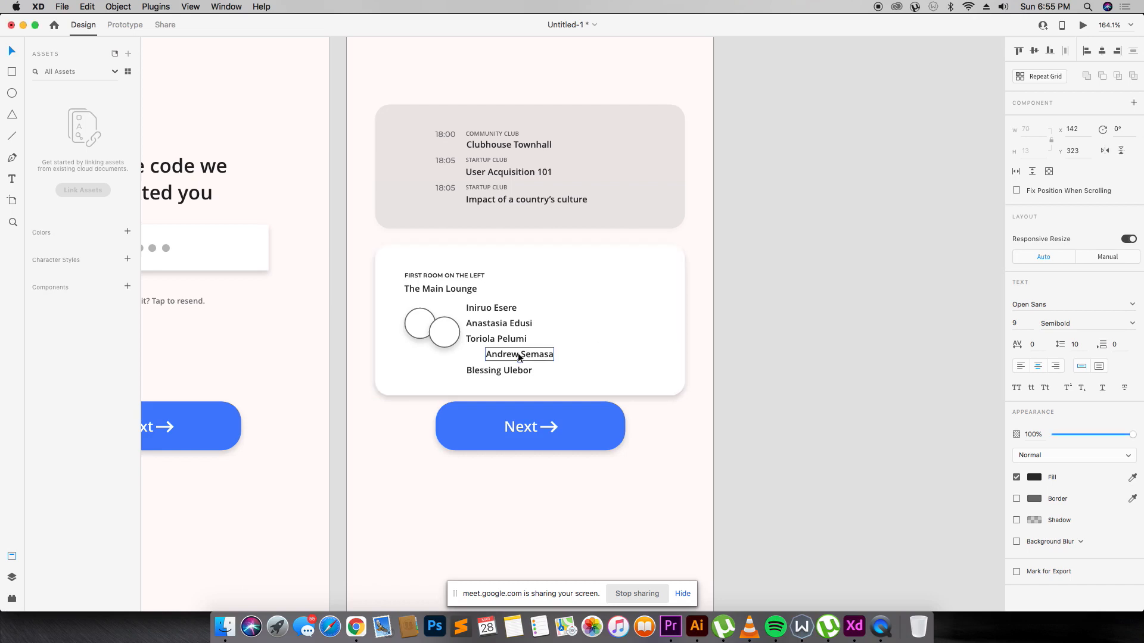
pyautogui.moveTo(517, 356); pyautogui.dragTo(494, 374)
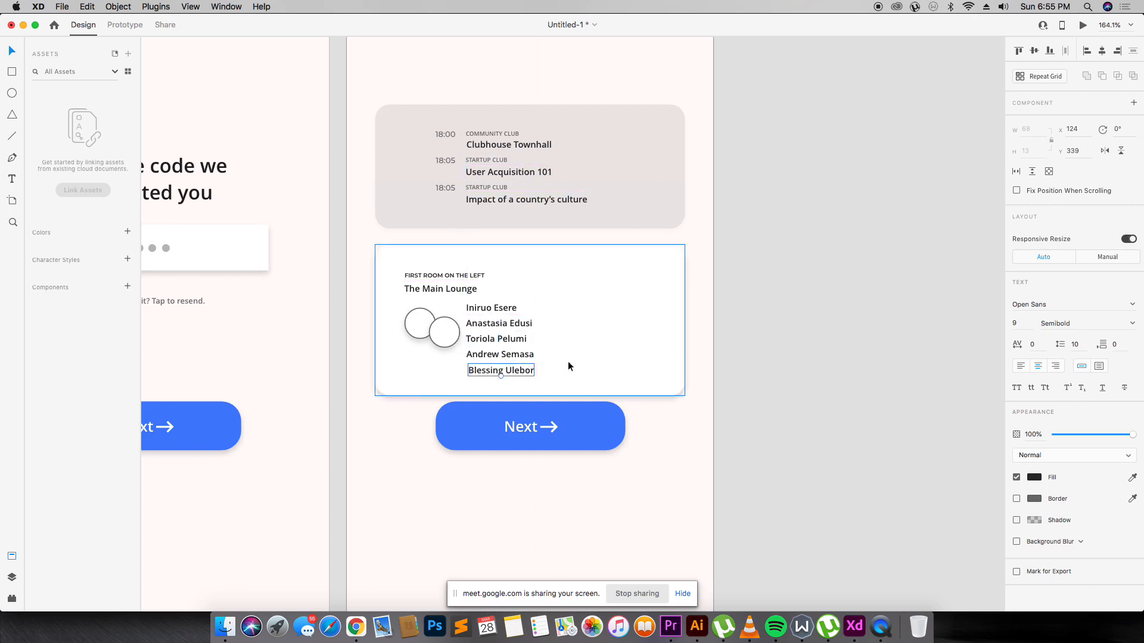
pyautogui.press('Left')
pyautogui.press('Left')
# Left-align all five speaker names in The Main Lounge card.
pyautogui.click(553, 365)
pyautogui.click(492, 356)
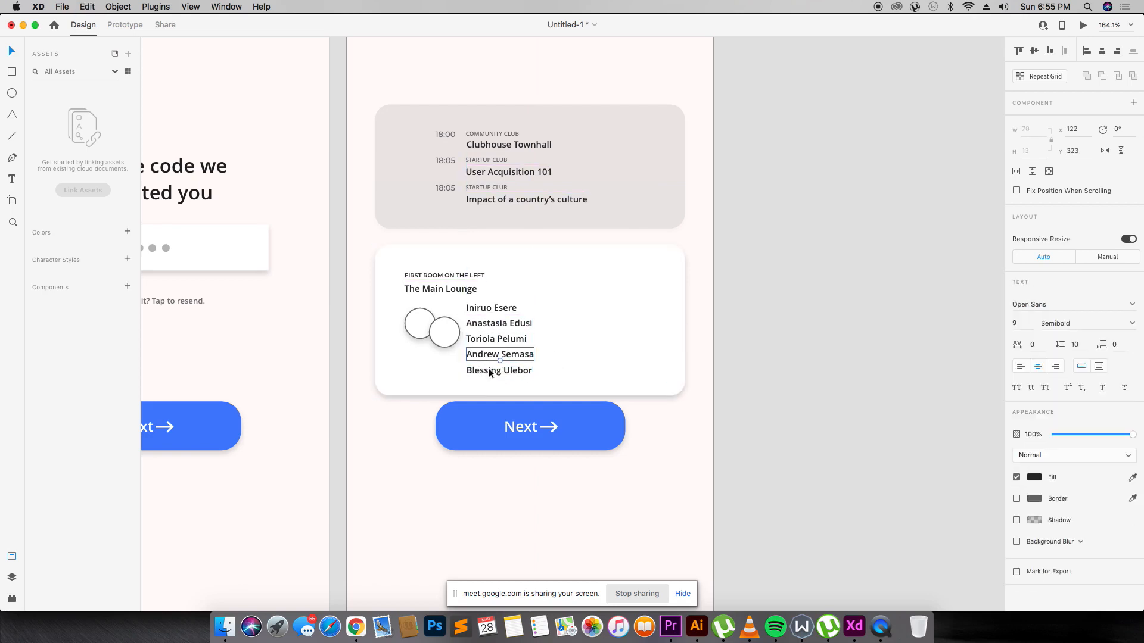
pyautogui.keyDown('shift'); pyautogui.click(488, 374); pyautogui.keyUp('shift')
pyautogui.keyDown('shift'); pyautogui.click(493, 340); pyautogui.keyUp('shift')
pyautogui.keyDown('shift'); pyautogui.click(500, 325); pyautogui.keyUp('shift')
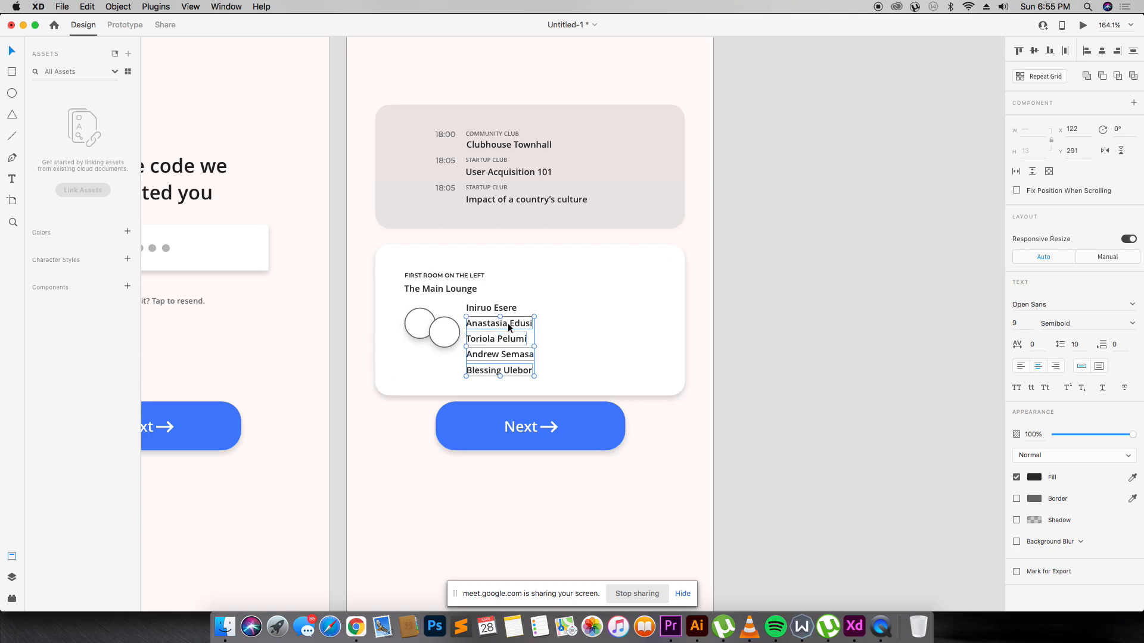
pyautogui.keyDown('shift'); pyautogui.click(509, 308); pyautogui.keyUp('shift')
pyautogui.click(1089, 53)
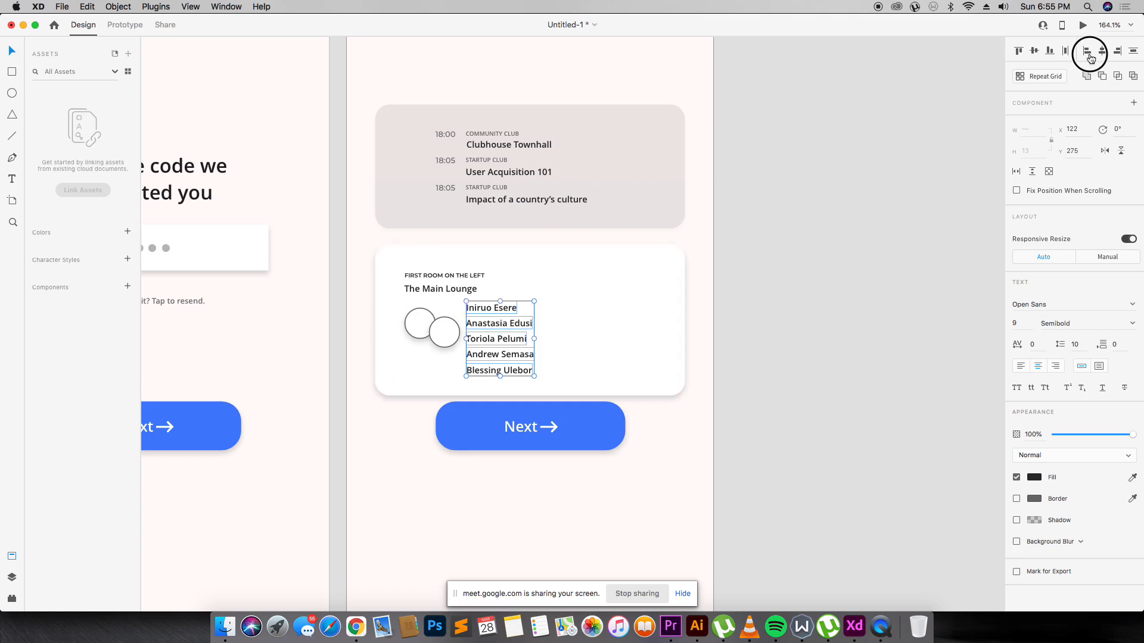
pyautogui.click(773, 285)
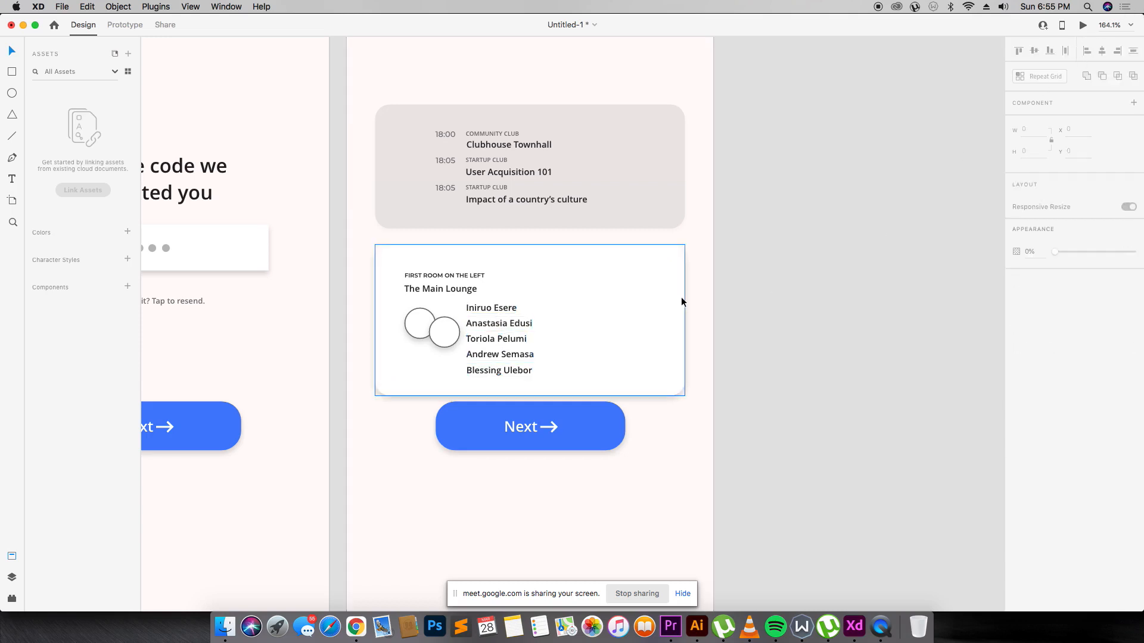
pyautogui.click(557, 382)
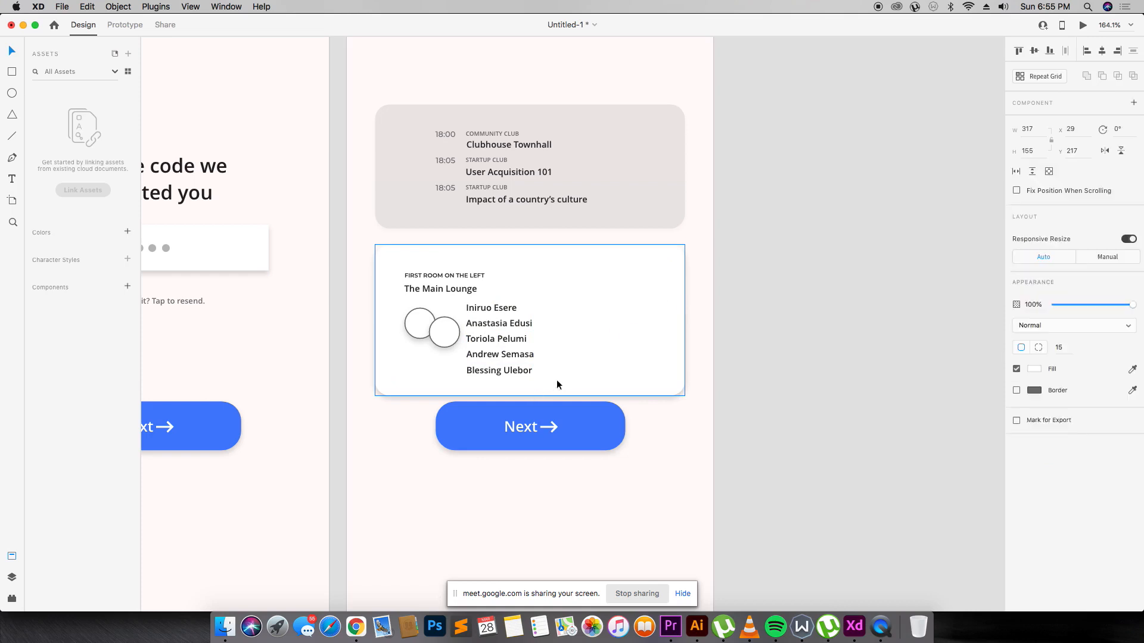
# Move the Next button lower and stretch the room card to height 176.
pyautogui.moveTo(557, 428); pyautogui.dragTo(584, 466)
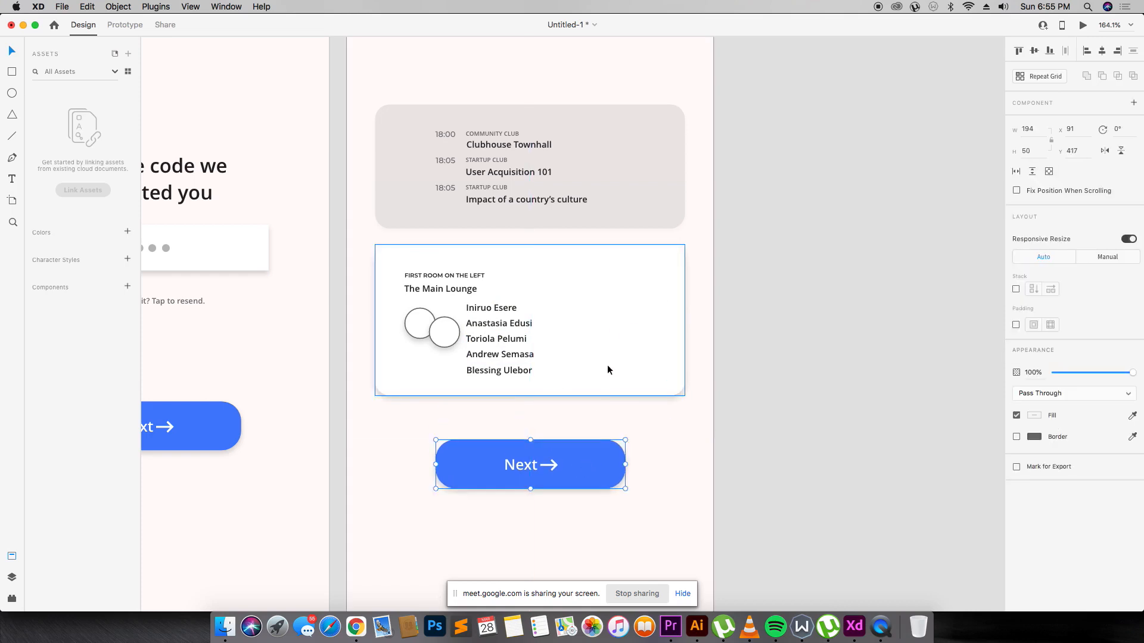
pyautogui.click(602, 369)
pyautogui.moveTo(530, 395); pyautogui.dragTo(530, 416)
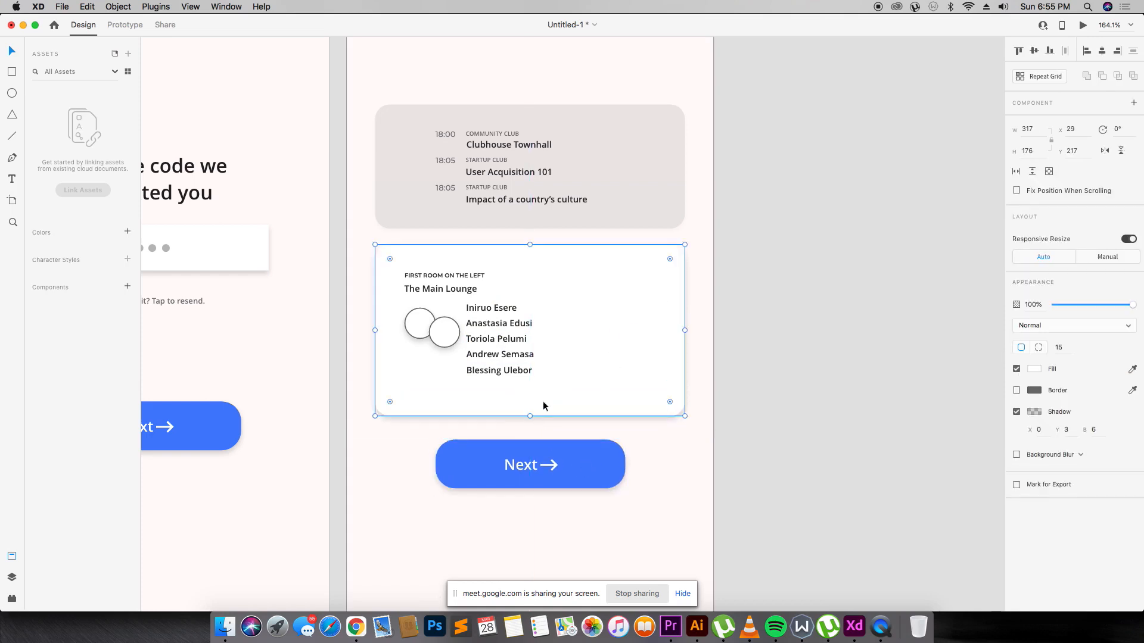
# Copy a name line below the five names and edit it into '11 / 11'.
pyautogui.moveTo(498, 314); pyautogui.dragTo(517, 391)
pyautogui.doubleClick(499, 389)
pyautogui.write('11')
pyautogui.press('Escape')
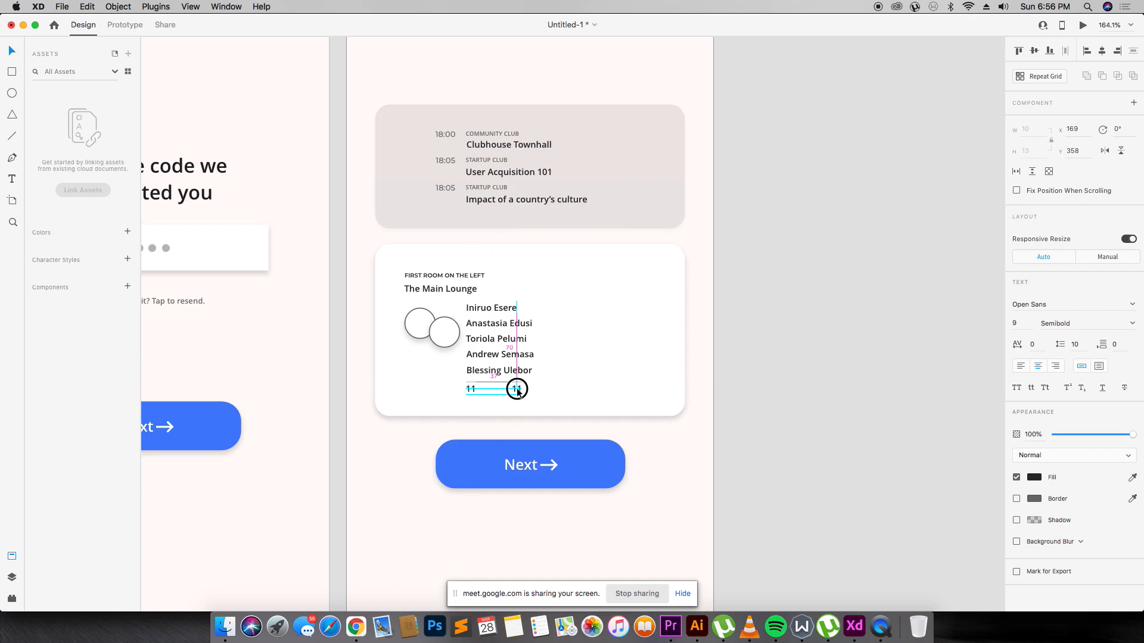
pyautogui.moveTo(518, 391); pyautogui.dragTo(495, 390)
pyautogui.doubleClick(495, 391)
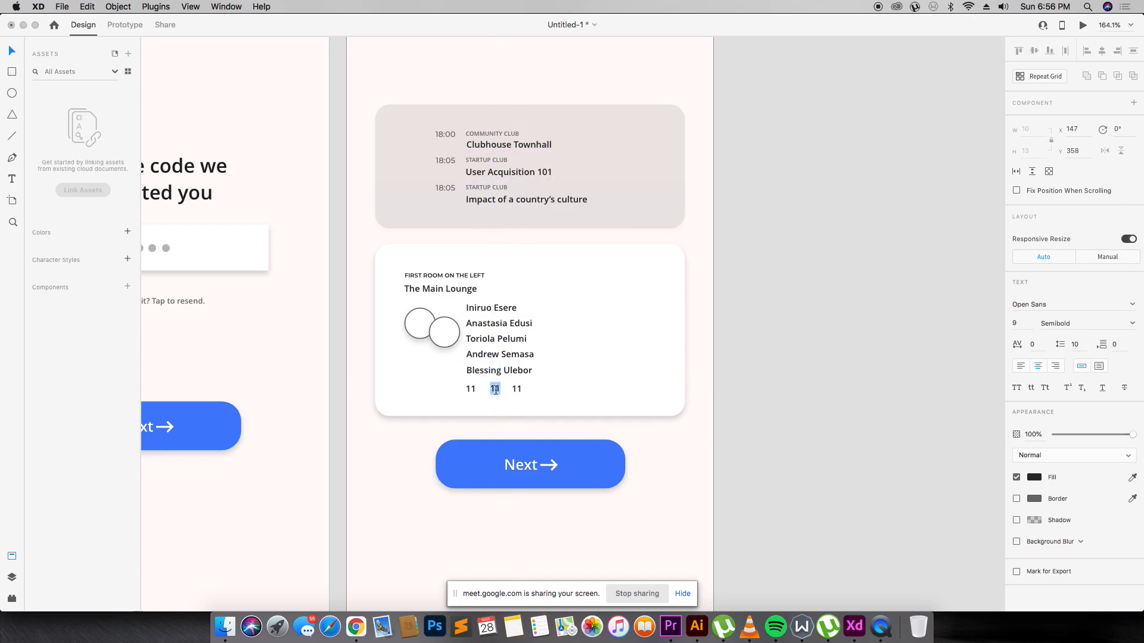
pyautogui.click(528, 392)
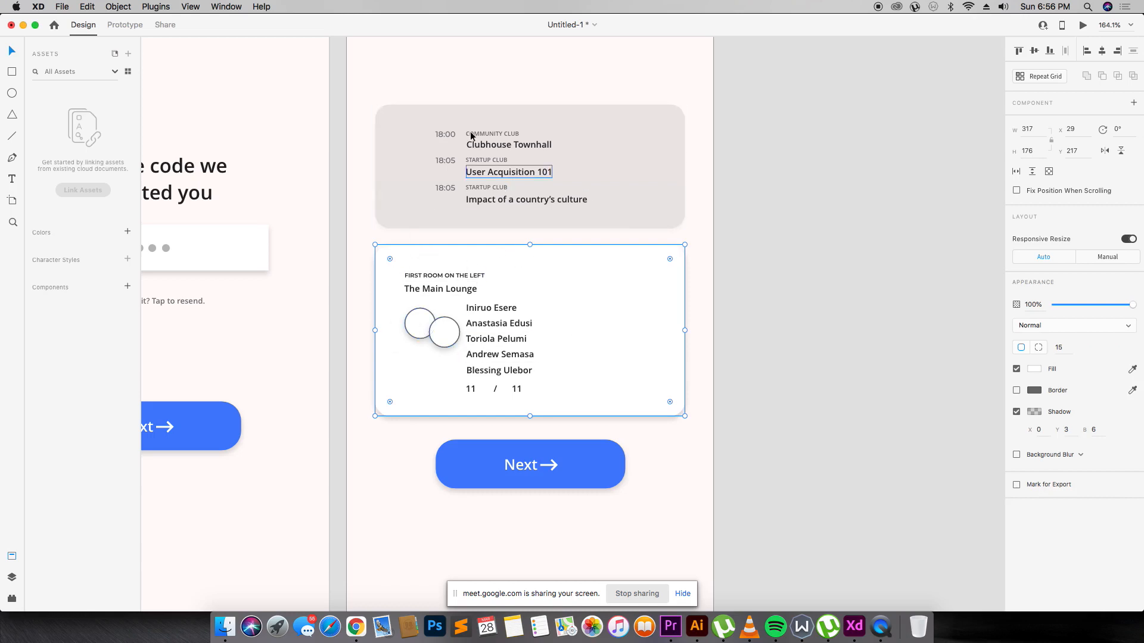
pyautogui.scroll(2, 503, 417)
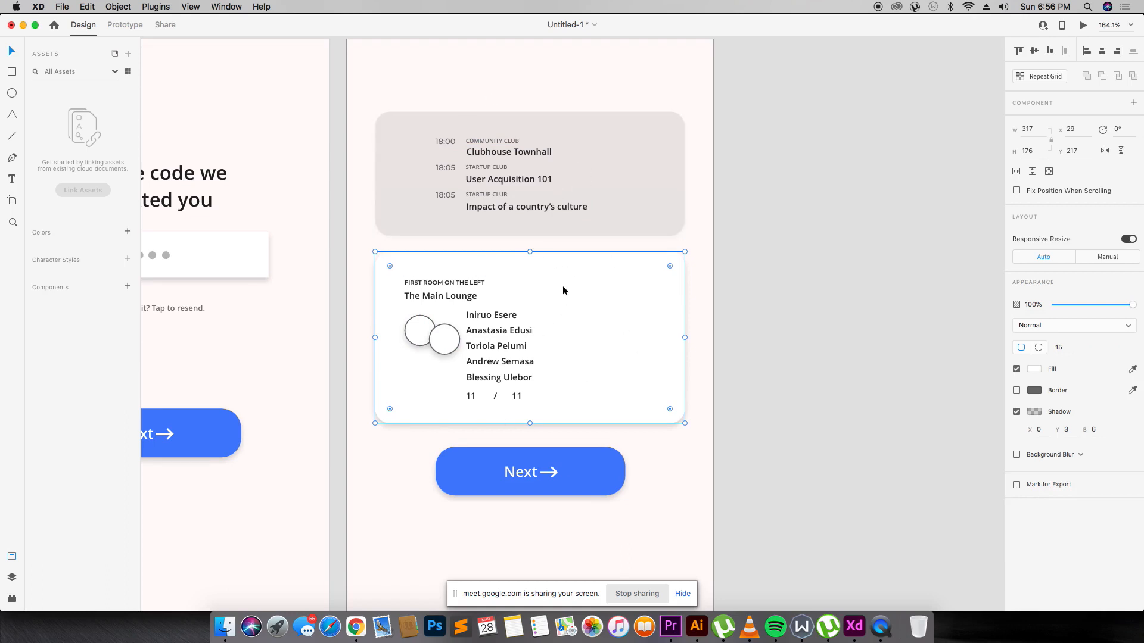
pyautogui.scroll(5, 562, 290)
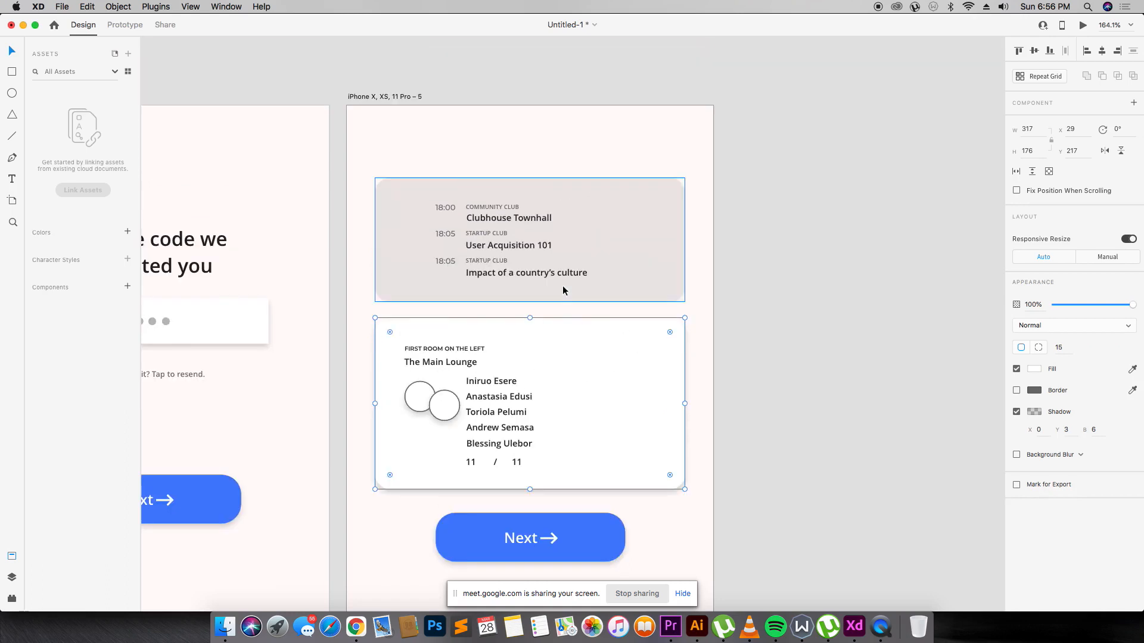
pyautogui.scroll(-1, 562, 286)
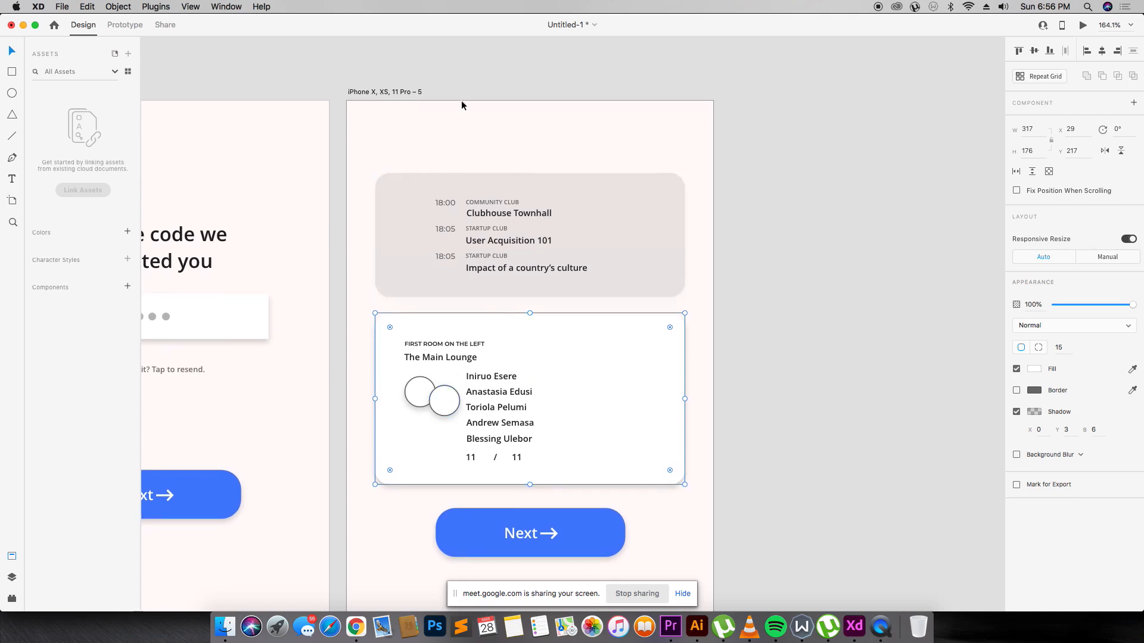
# Fill the Next button's background rectangle with green #1EA04A.
pyautogui.scroll(-5, 571, 305)
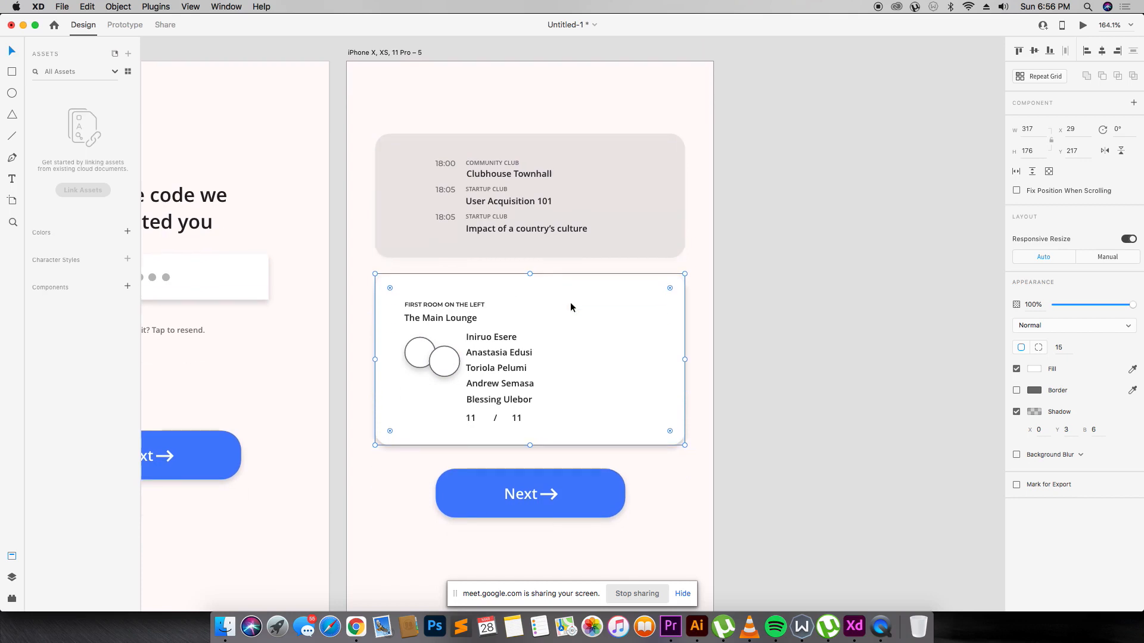
pyautogui.scroll(-10, 570, 302)
pyautogui.click(534, 259)
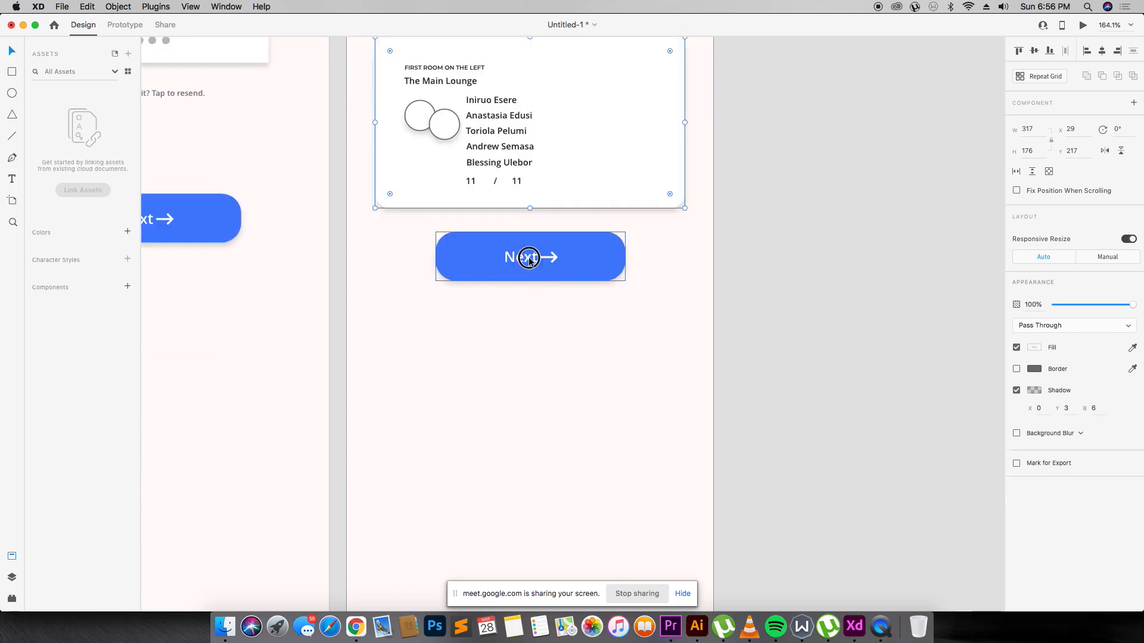
pyautogui.doubleClick(534, 258)
pyautogui.doubleClick(535, 256)
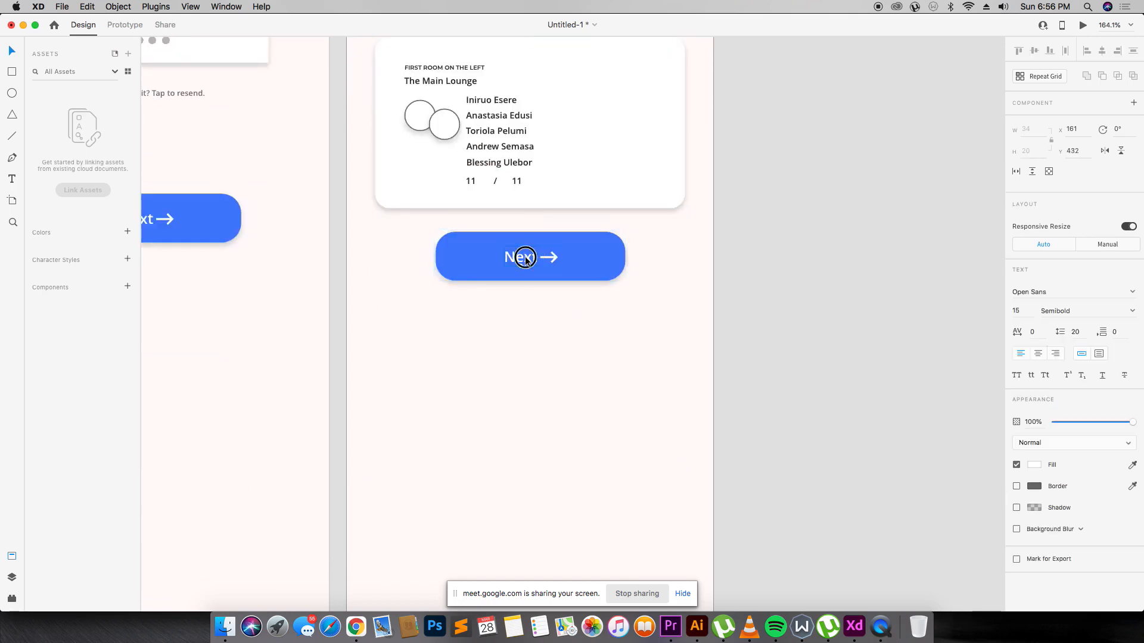
pyautogui.click(606, 258)
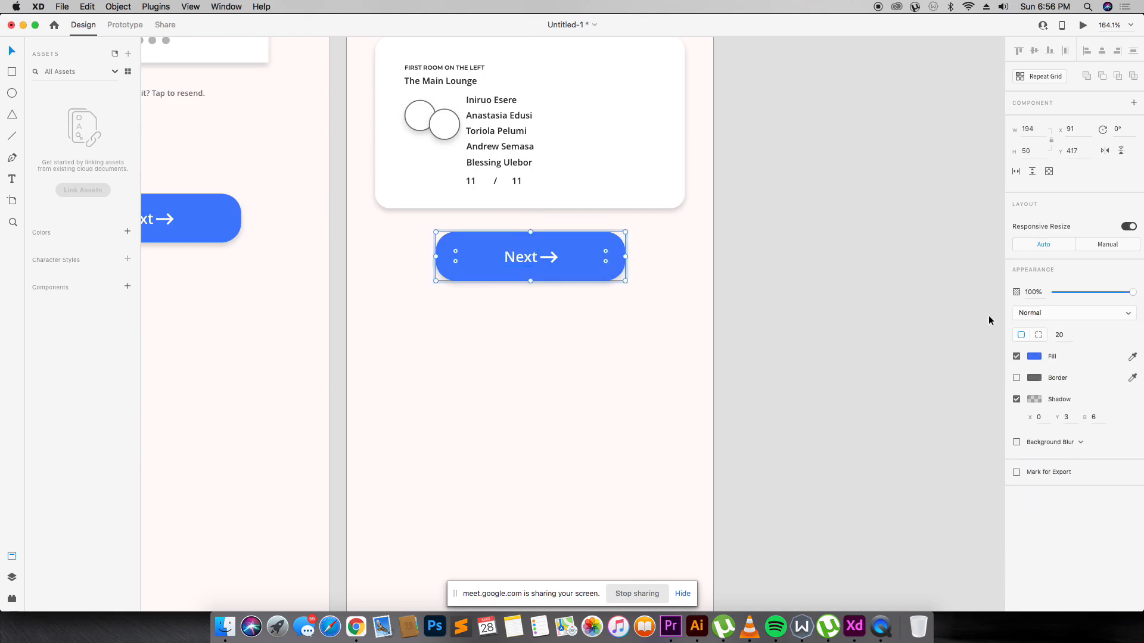
pyautogui.click(1035, 357)
pyautogui.moveTo(985, 348)
pyautogui.mouseDown()
pyautogui.moveTo(988, 365)
pyautogui.moveTo(988, 353)
pyautogui.mouseUp()
pyautogui.moveTo(969, 303); pyautogui.dragTo(973, 334)
# Relabel the green button from 'Next' to 'Start a room'.
pyautogui.click(657, 370)
pyautogui.click(527, 250)
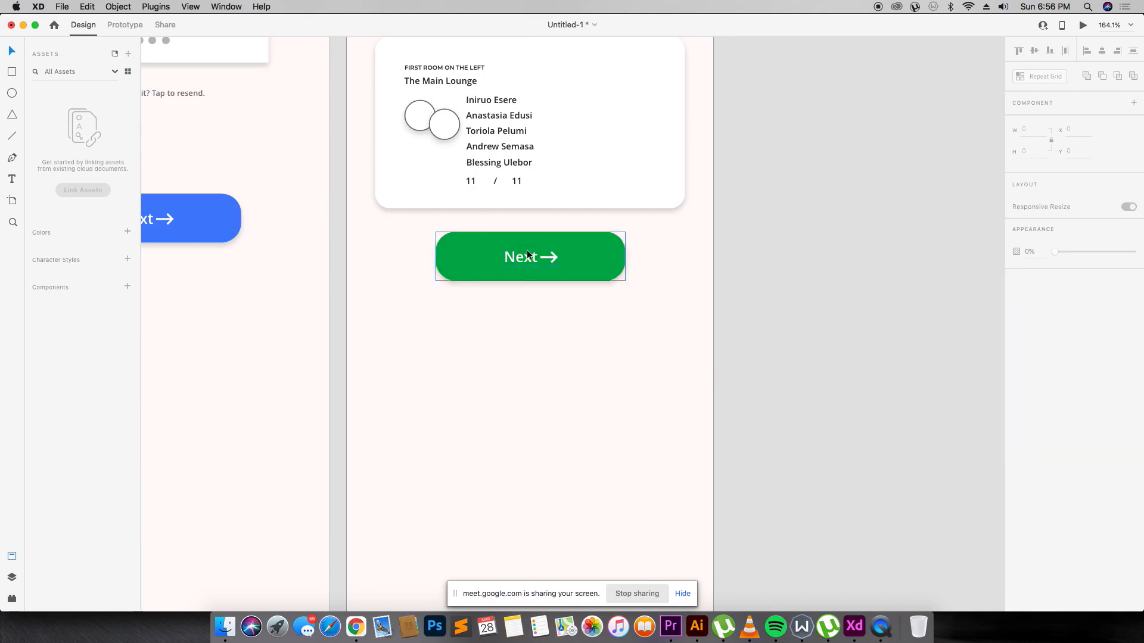
pyautogui.rightClick(527, 260)
pyautogui.click(455, 373)
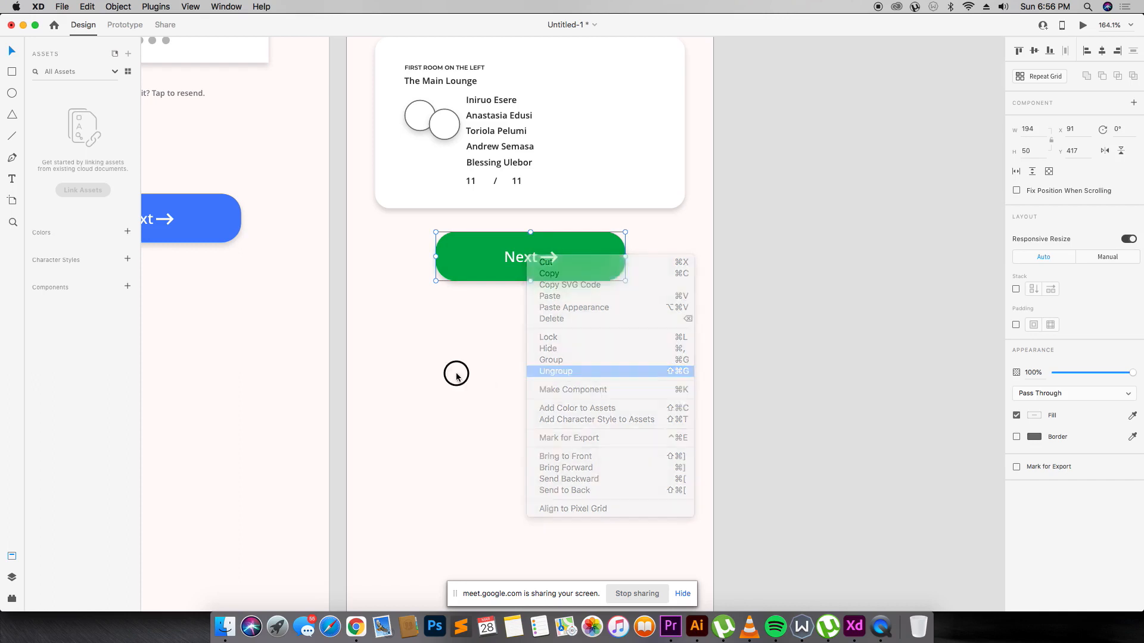
pyautogui.doubleClick(527, 255)
pyautogui.doubleClick(525, 256)
pyautogui.doubleClick(525, 257)
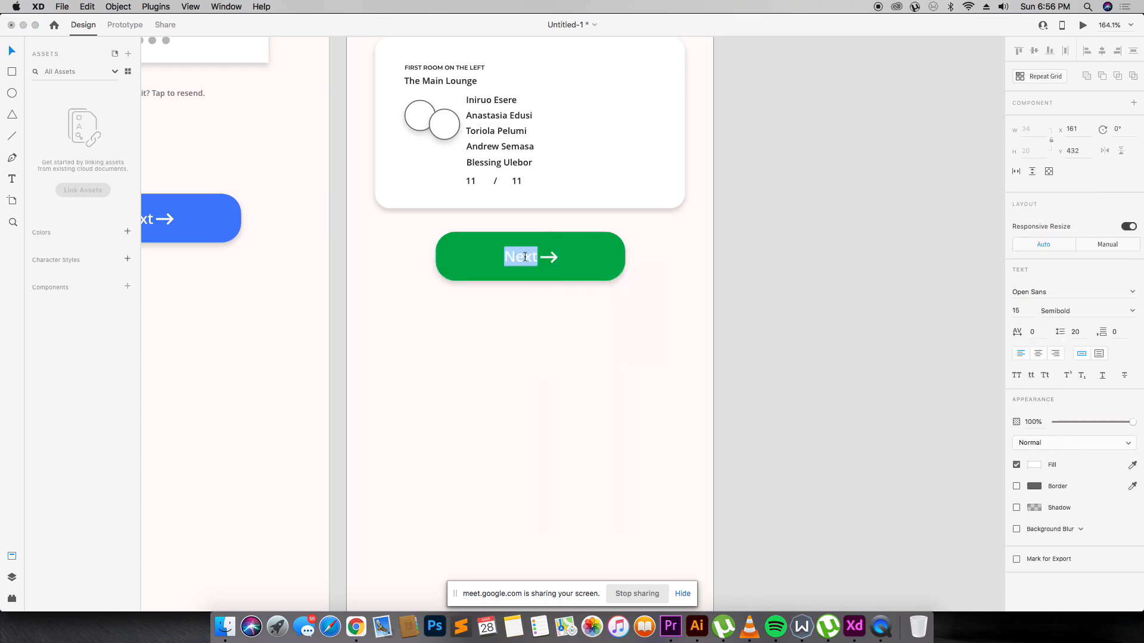
pyautogui.write('Start a room')
pyautogui.press('Escape')
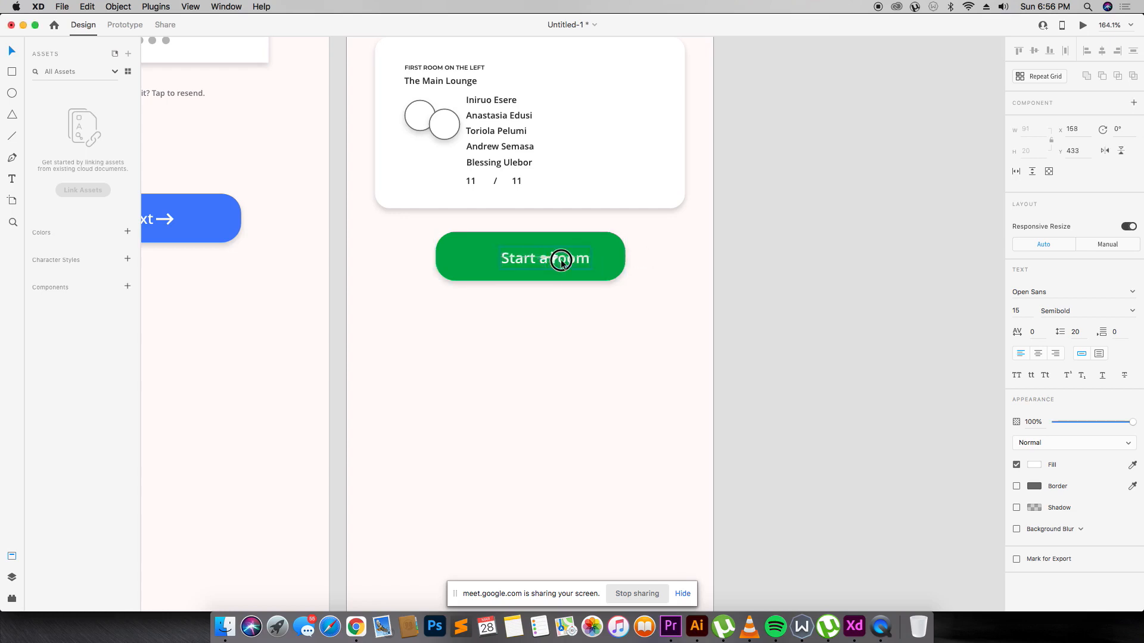
# Separate the arrow from the label and turn a label copy into a '+' sign.
pyautogui.moveTo(554, 258)
pyautogui.mouseDown()
pyautogui.moveTo(549, 281)
pyautogui.moveTo(549, 267)
pyautogui.mouseUp()
pyautogui.click(550, 266)
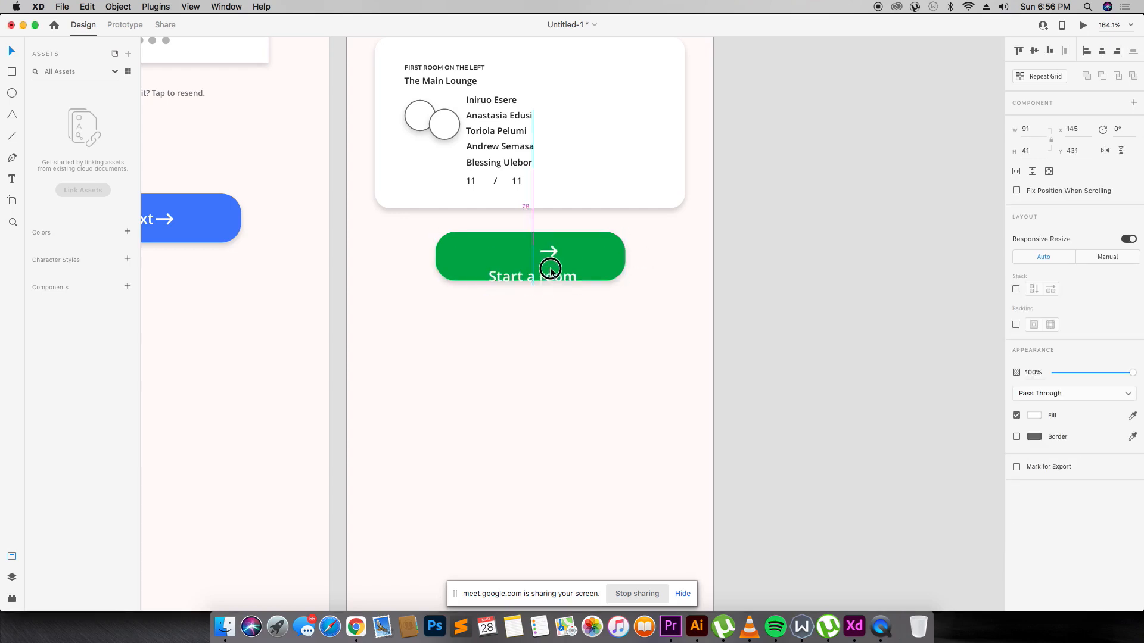
pyautogui.rightClick(549, 267)
pyautogui.click(577, 383)
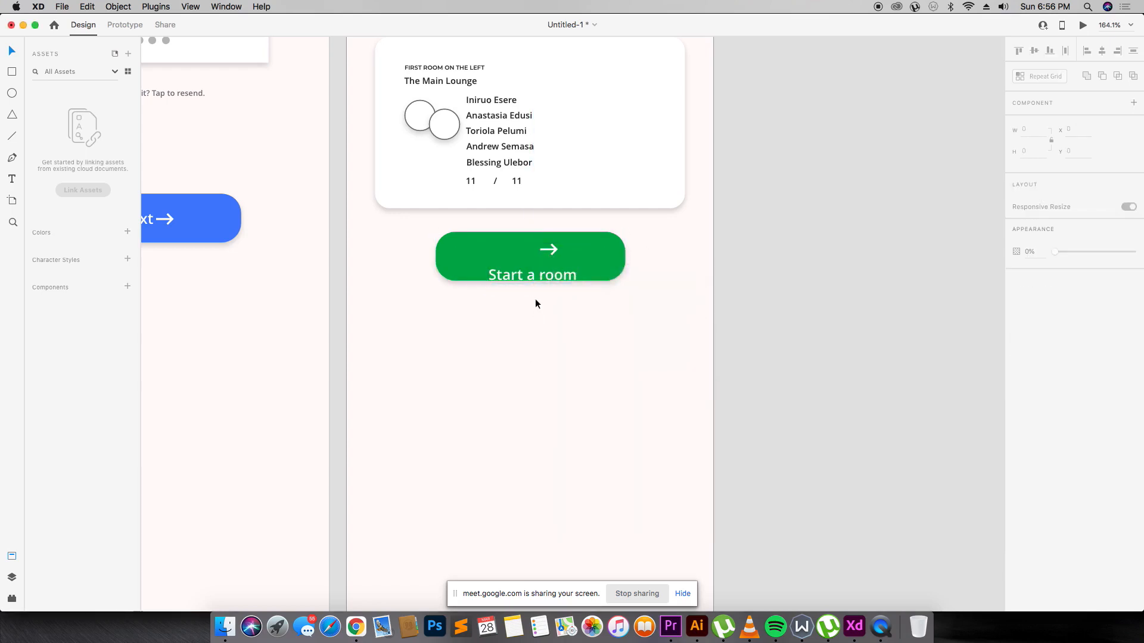
pyautogui.click(552, 249)
pyautogui.moveTo(549, 273); pyautogui.dragTo(509, 254)
pyautogui.doubleClick(509, 253)
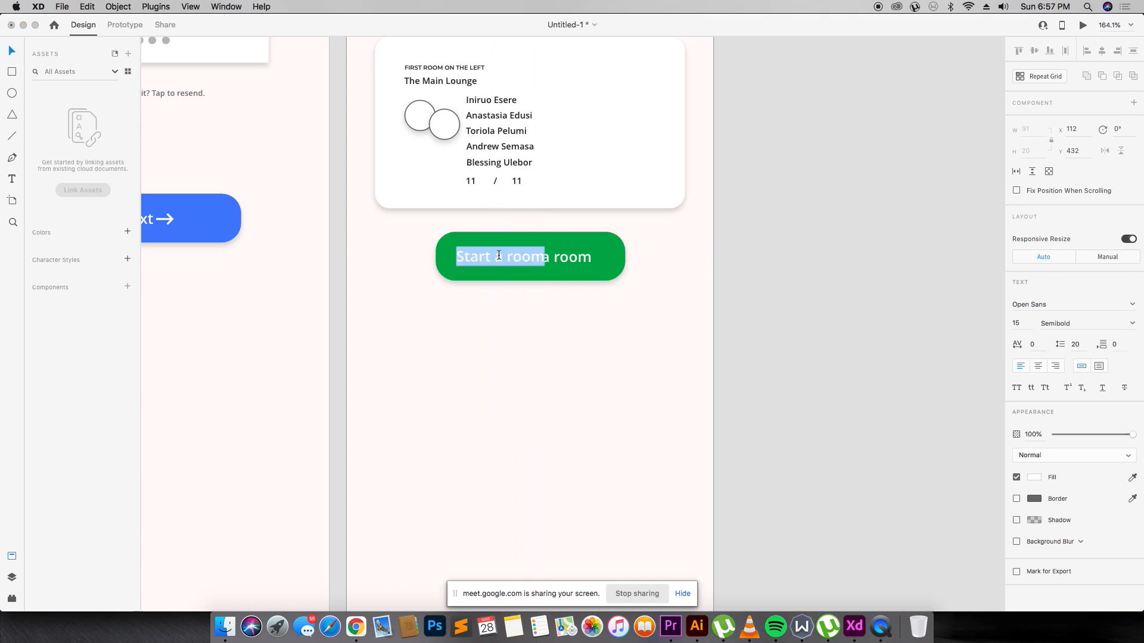
pyautogui.write('+')
pyautogui.press('Escape')
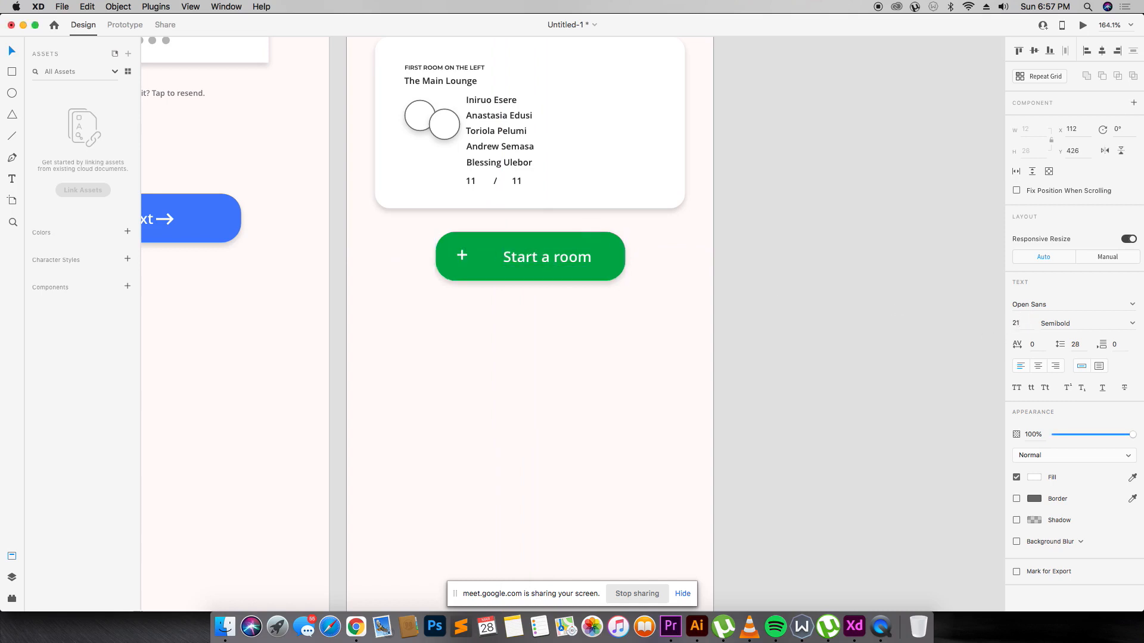
# Set the '+' to size 25, align it with the label, and narrow the button to 151.
pyautogui.moveTo(463, 257); pyautogui.dragTo(489, 260)
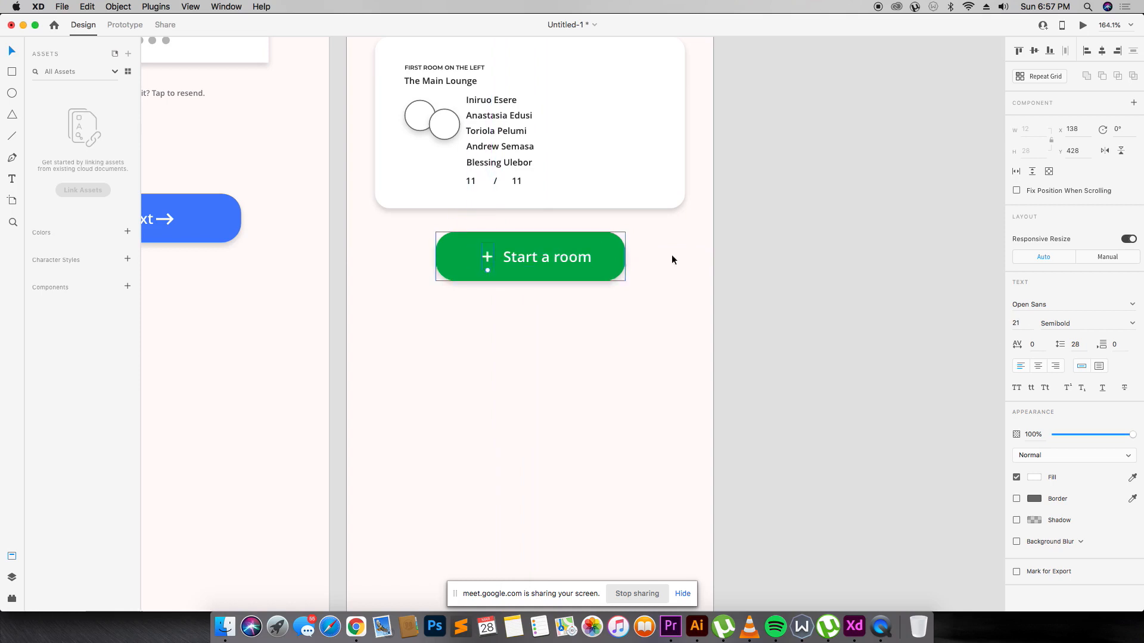
pyautogui.click(1022, 321)
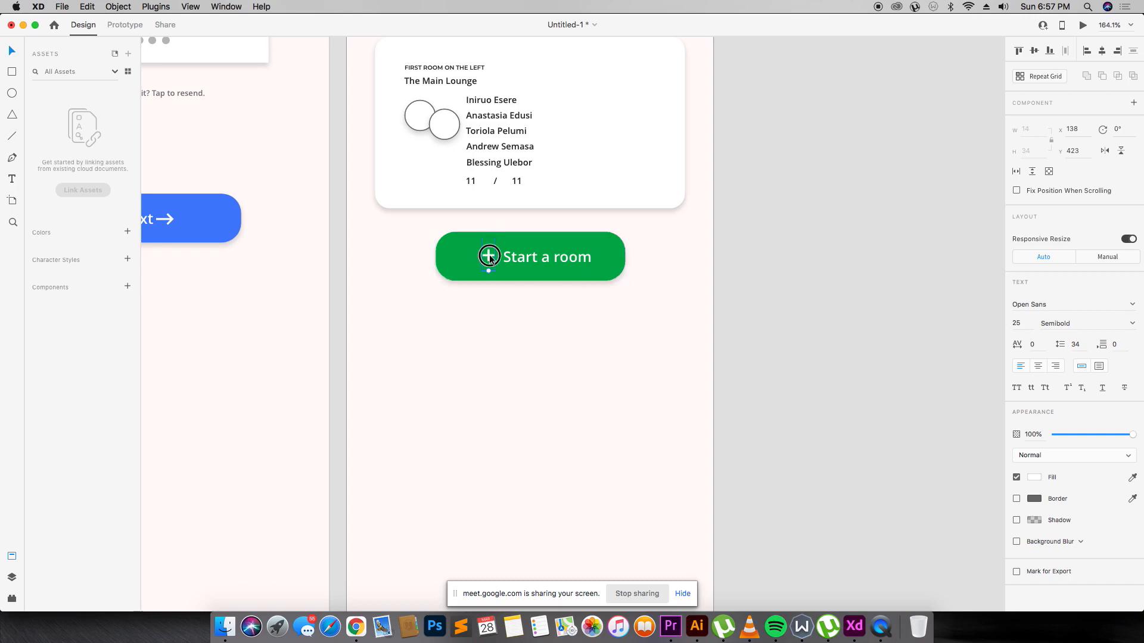
pyautogui.moveTo(487, 257); pyautogui.dragTo(466, 257)
pyautogui.click(442, 246)
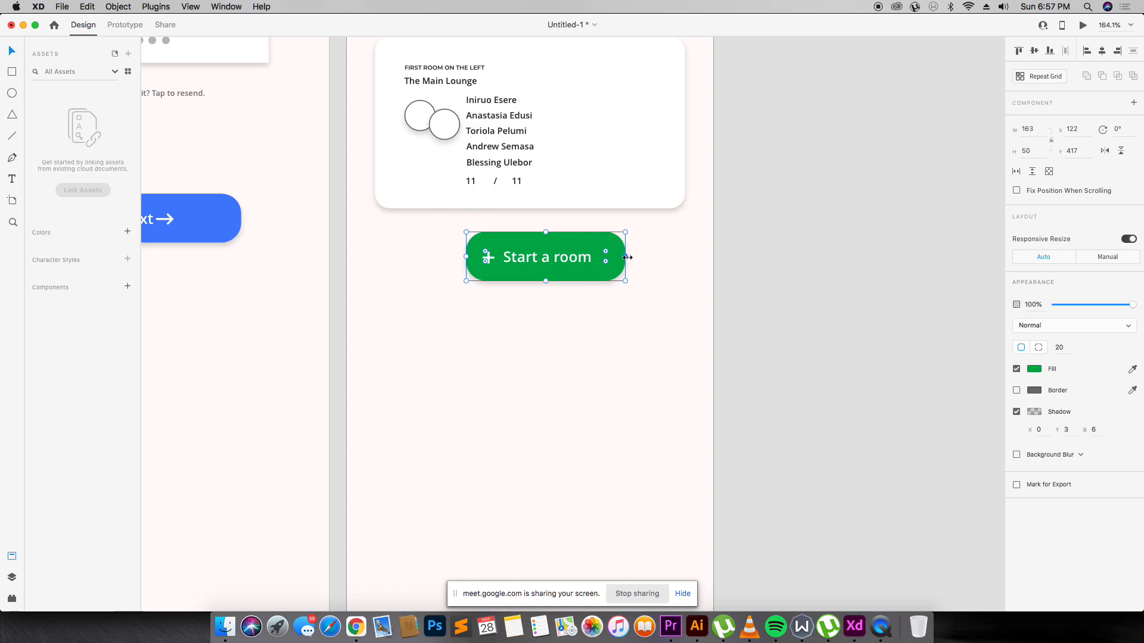
pyautogui.moveTo(627, 257); pyautogui.dragTo(613, 257)
# Group the '+' with the label, centre it on the button, and move the button lower.
pyautogui.click(503, 259)
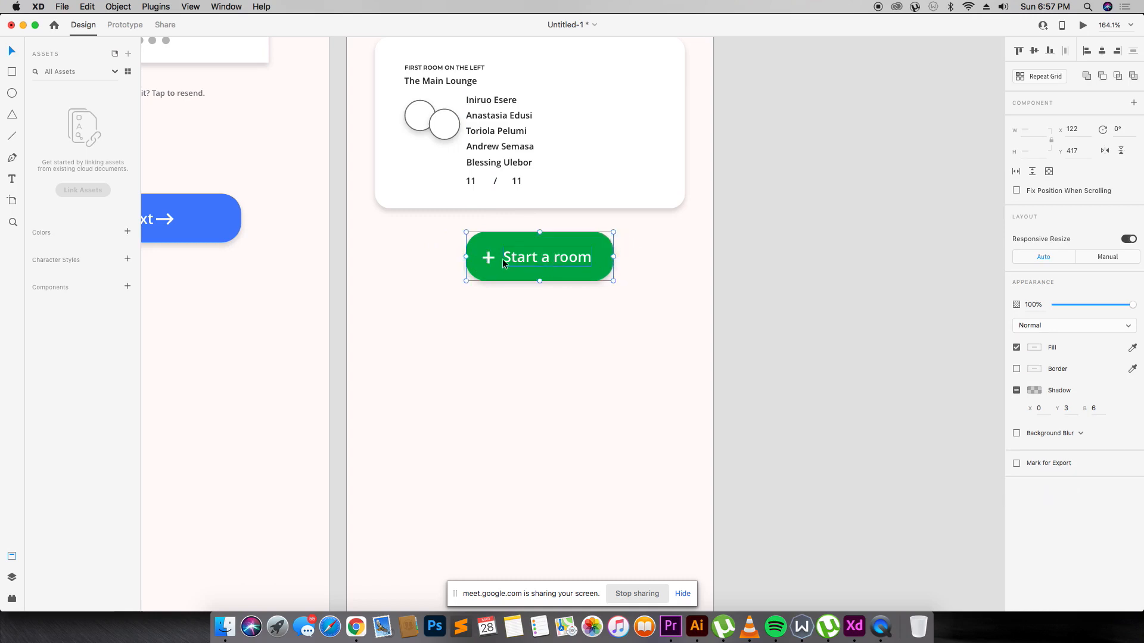
pyautogui.keyDown('shift'); pyautogui.click(488, 261); pyautogui.keyUp('shift')
pyautogui.keyDown('shift'); pyautogui.click(515, 239); pyautogui.keyUp('shift')
pyautogui.press('super+g')
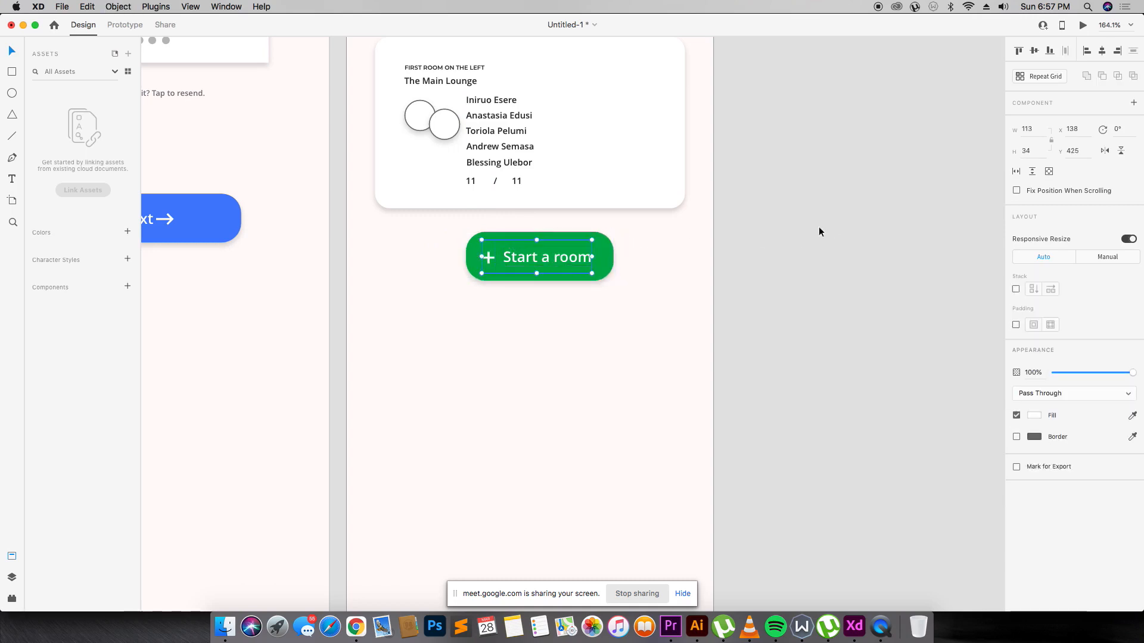
pyautogui.keyDown('shift'); pyautogui.click(603, 257); pyautogui.keyUp('shift')
pyautogui.click(1099, 52)
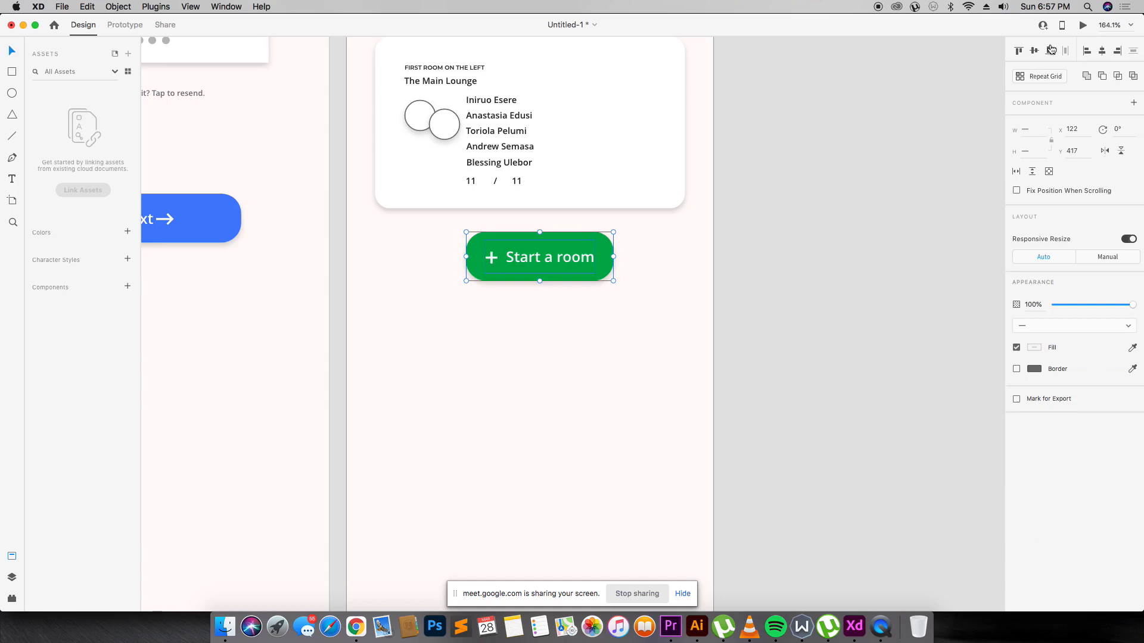
pyautogui.click(809, 273)
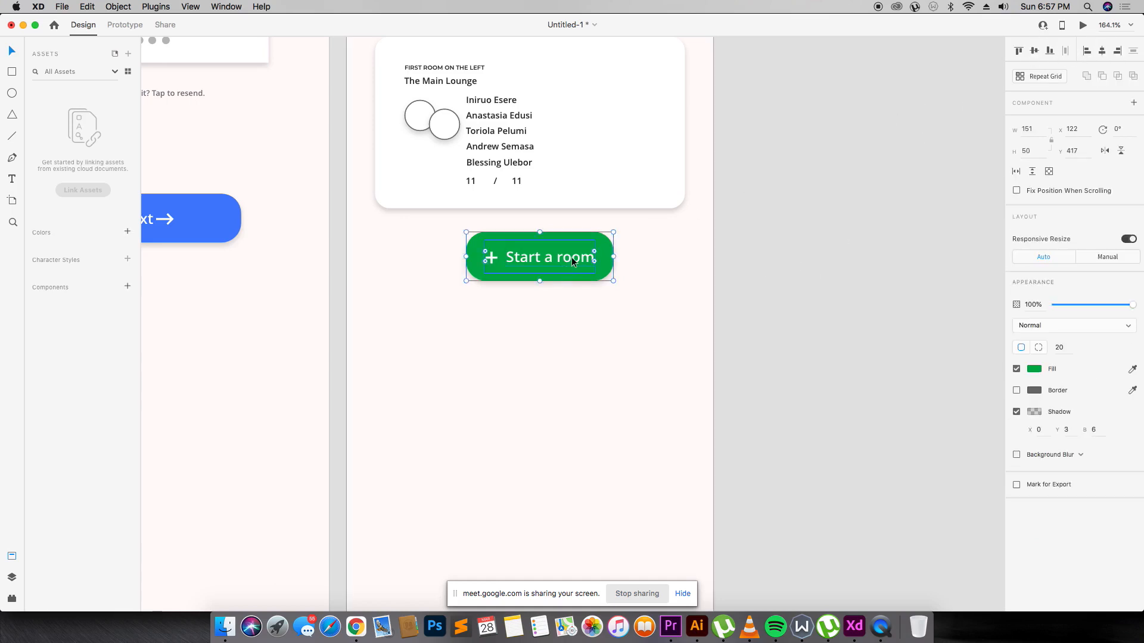
pyautogui.moveTo(572, 260); pyautogui.dragTo(563, 423)
# Shorten the green button to height 44 and group its shape and label.
pyautogui.scroll(-5, 562, 423)
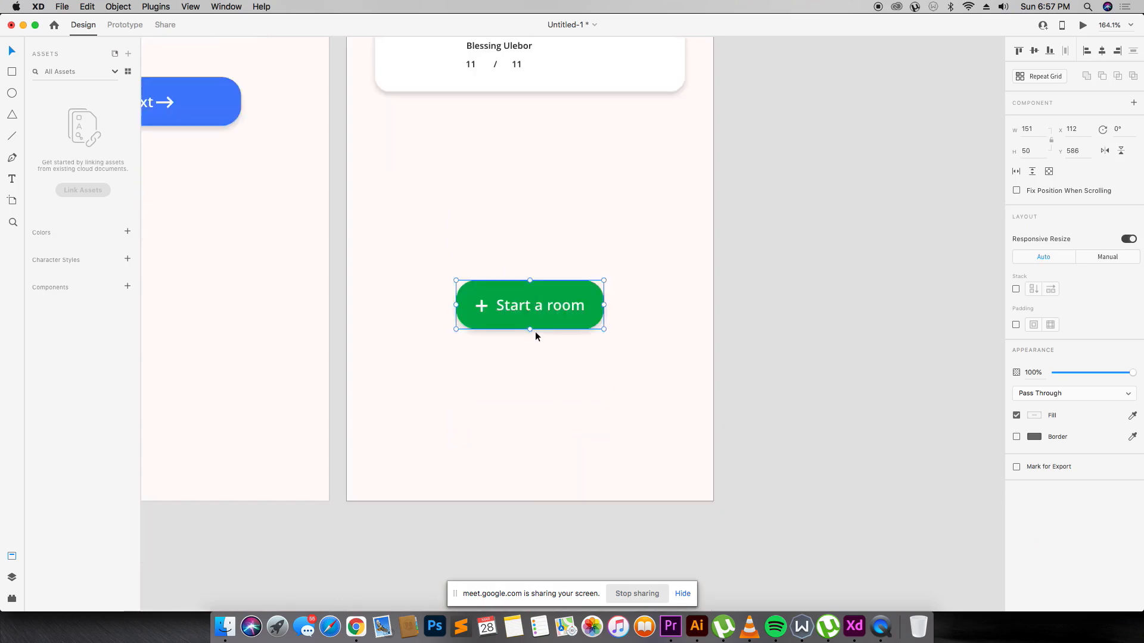
pyautogui.moveTo(531, 328); pyautogui.dragTo(689, 321)
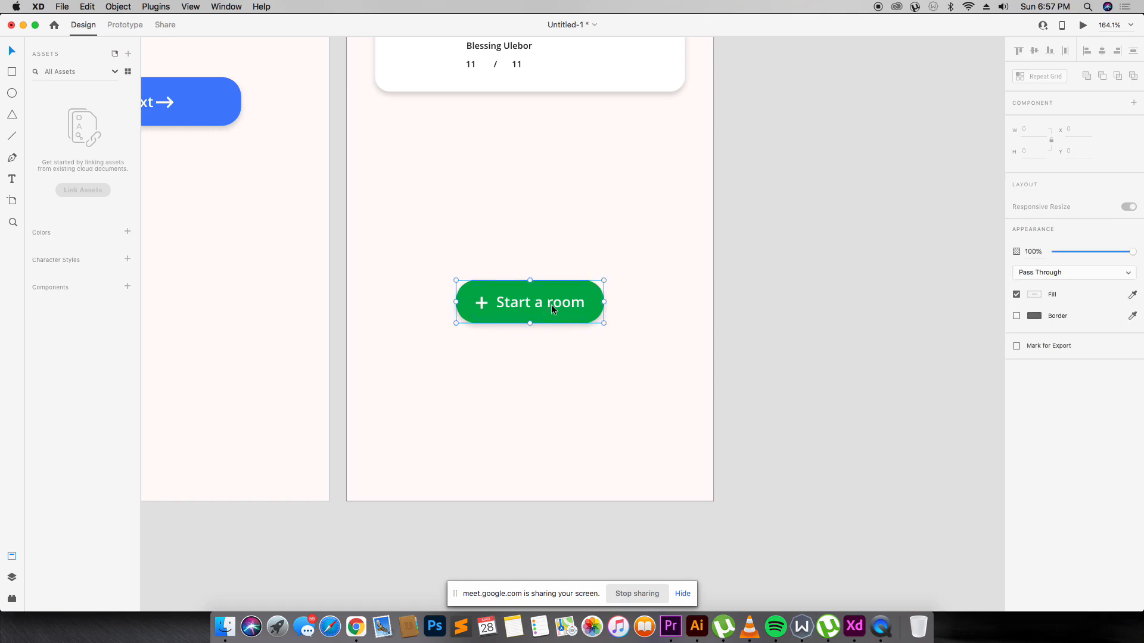
pyautogui.rightClick(551, 305)
pyautogui.click(581, 410)
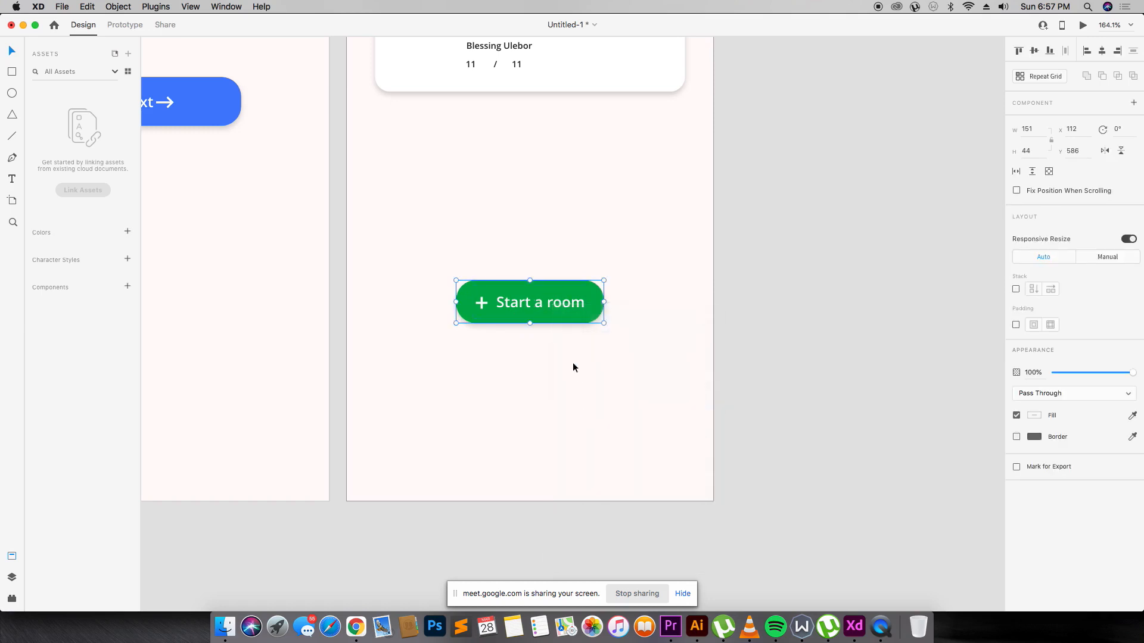
pyautogui.rightClick(562, 302)
pyautogui.click(582, 421)
pyautogui.rightClick(577, 304)
pyautogui.click(552, 396)
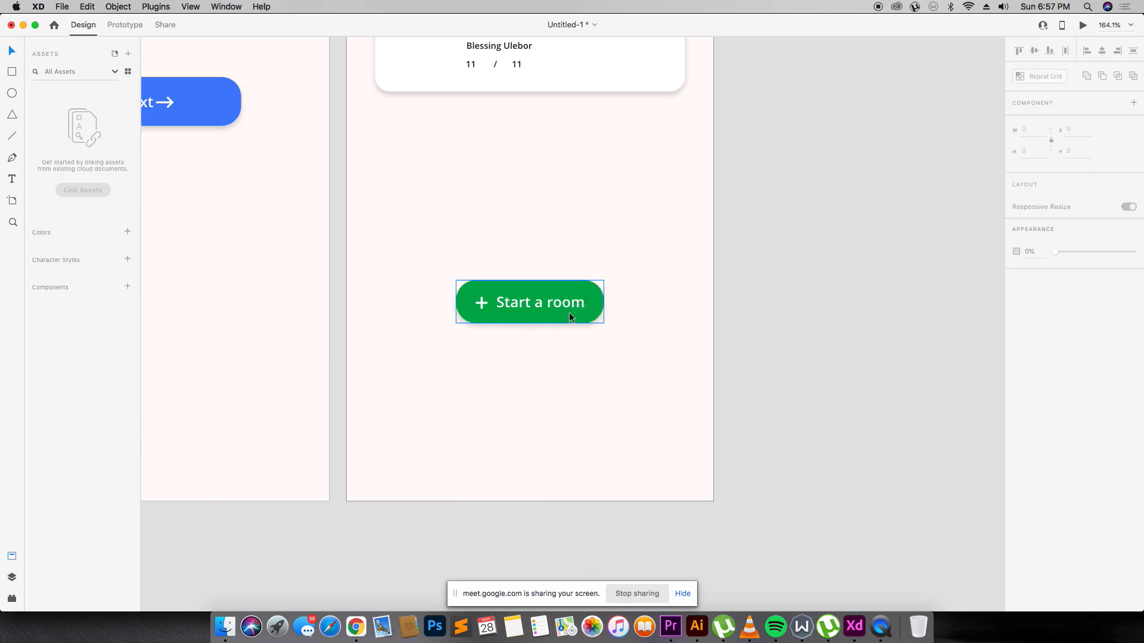
# Scale down the '+ Start a room' text group inside the green button.
pyautogui.click(531, 302)
pyautogui.moveTo(590, 321); pyautogui.dragTo(566, 302)
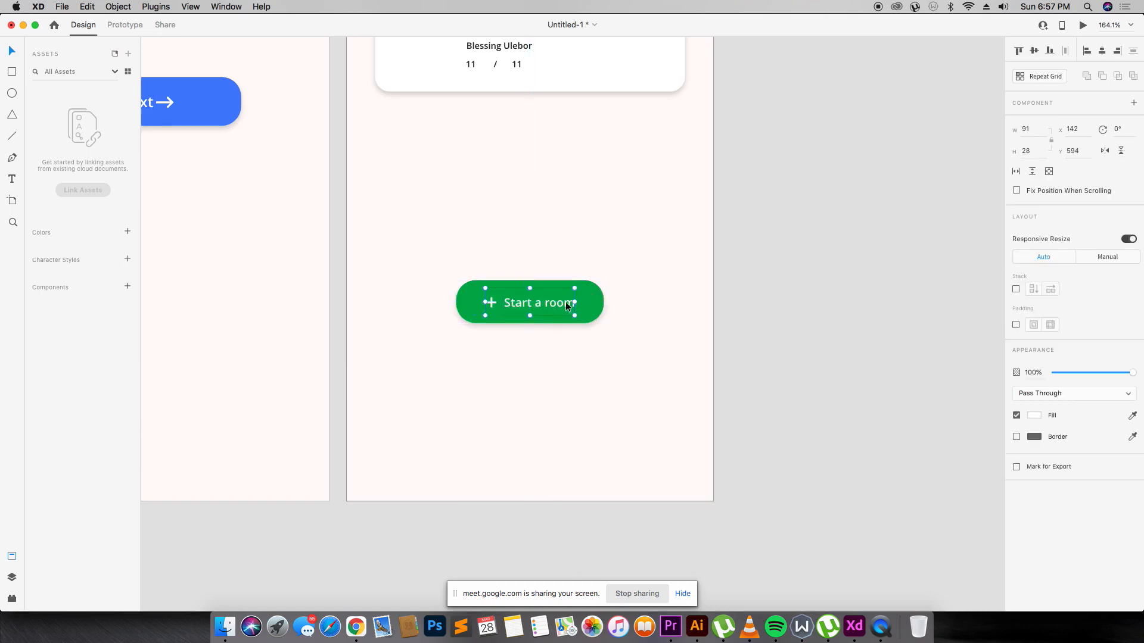
pyautogui.keyDown('shift'); pyautogui.click(600, 300); pyautogui.keyUp('shift')
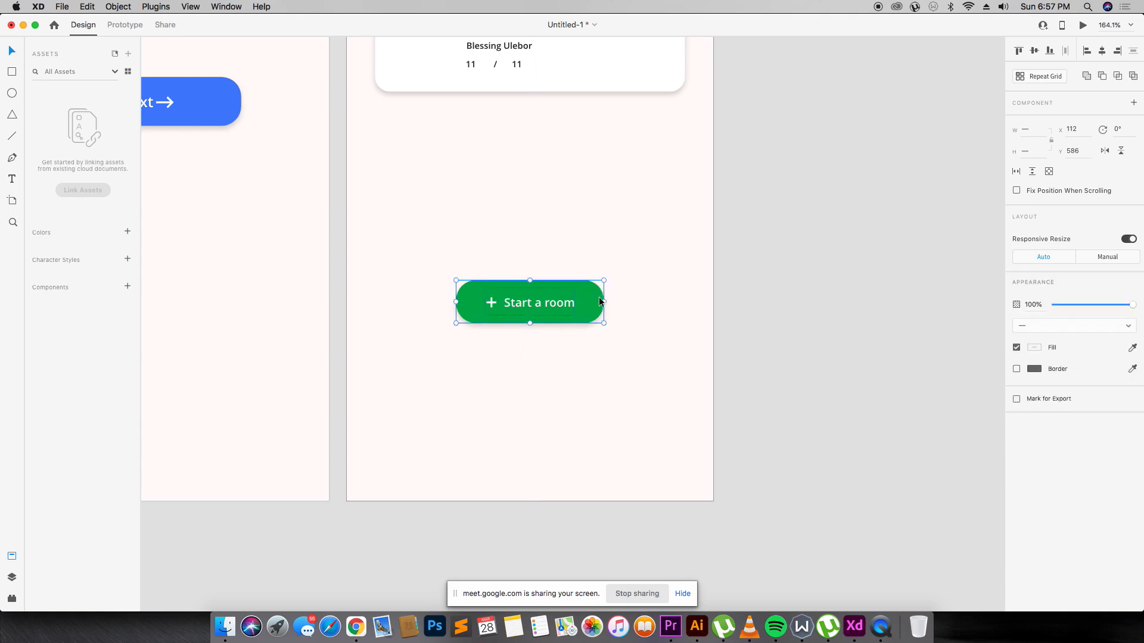
pyautogui.click(627, 283)
pyautogui.press('super+minus')
pyautogui.press('super+minus')
pyautogui.press('super+minus')
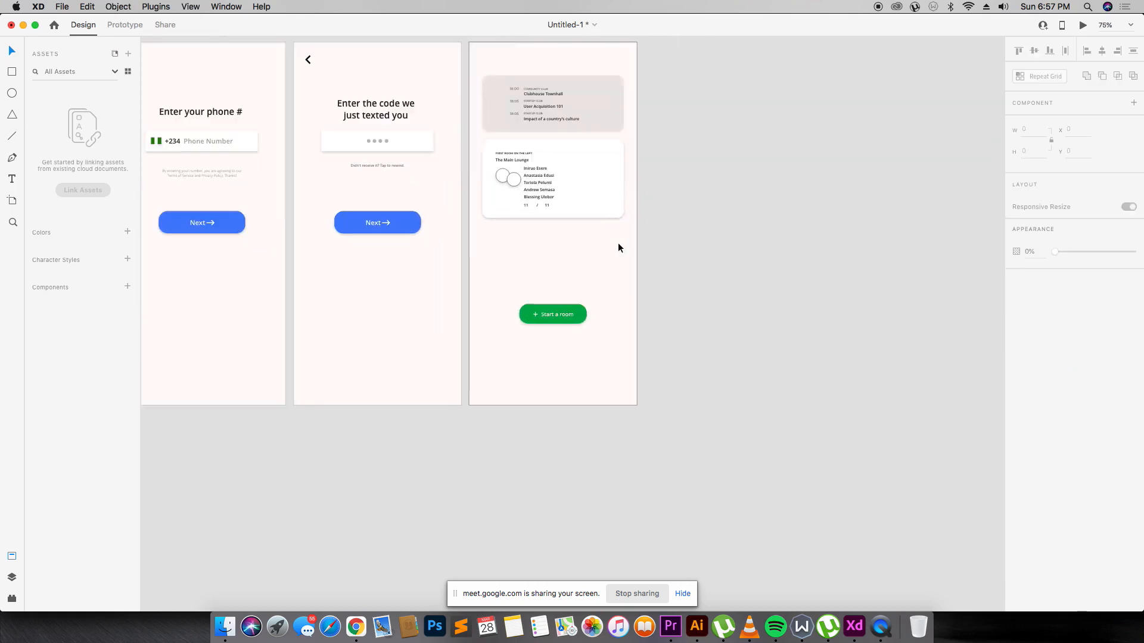
pyautogui.scroll(5, 618, 244)
pyautogui.press('z')
pyautogui.moveTo(437, 172); pyautogui.dragTo(667, 397)
pyautogui.press('v')
pyautogui.scroll(-1, 596, 274)
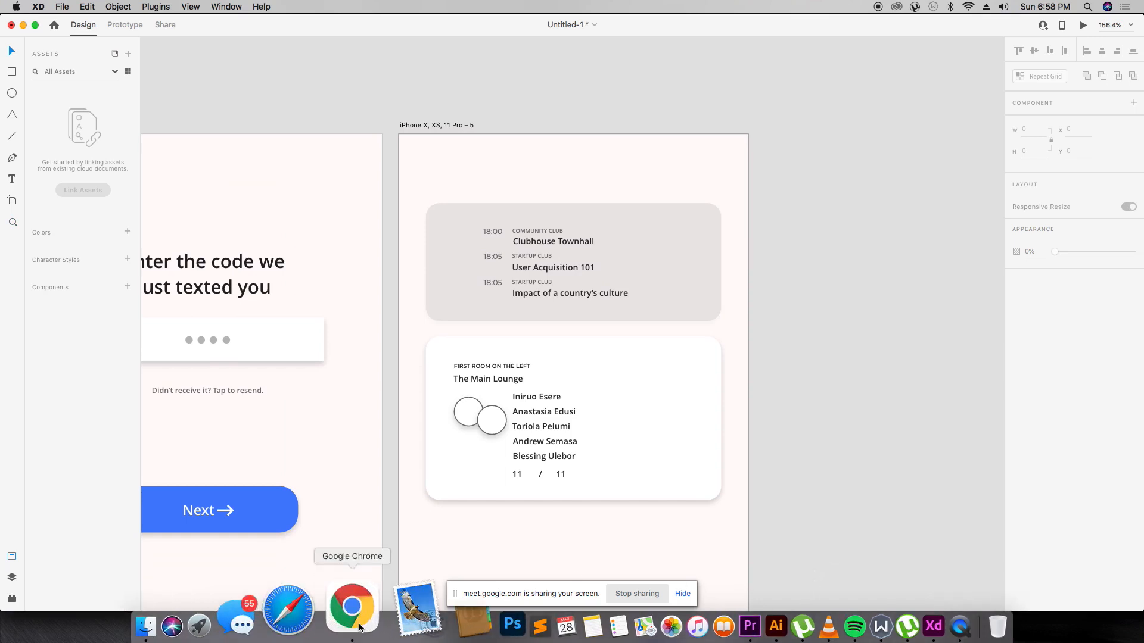
# Search flaticon.com for 'search icon' in a new browser tab.
pyautogui.click(352, 608)
pyautogui.press('super+t')
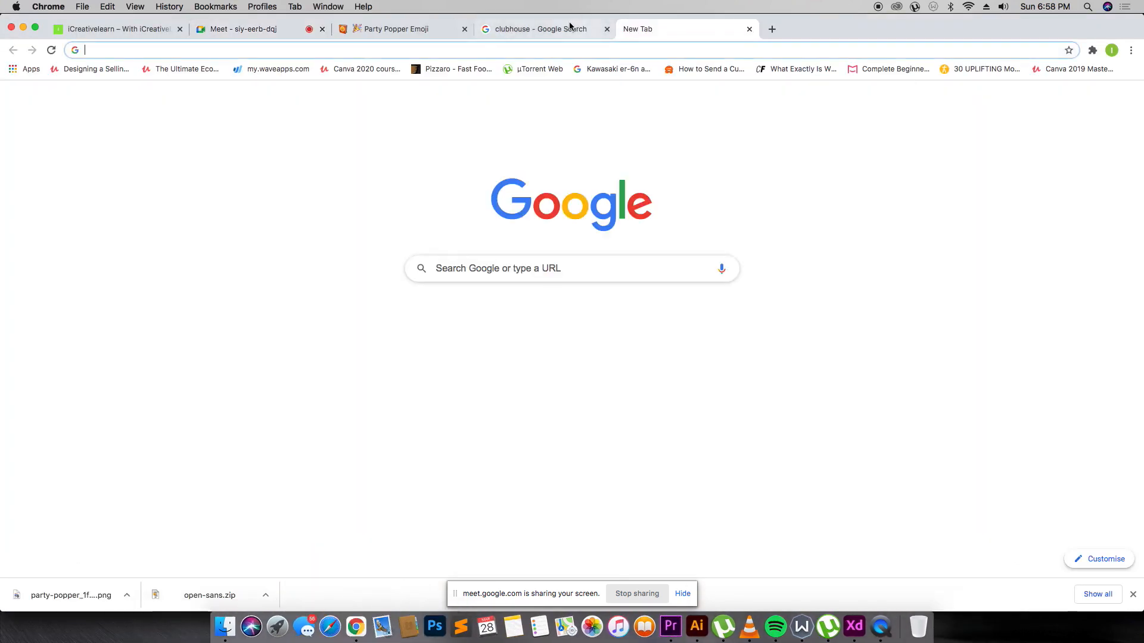
pyautogui.write('flaticon.com')
pyautogui.press('Return')
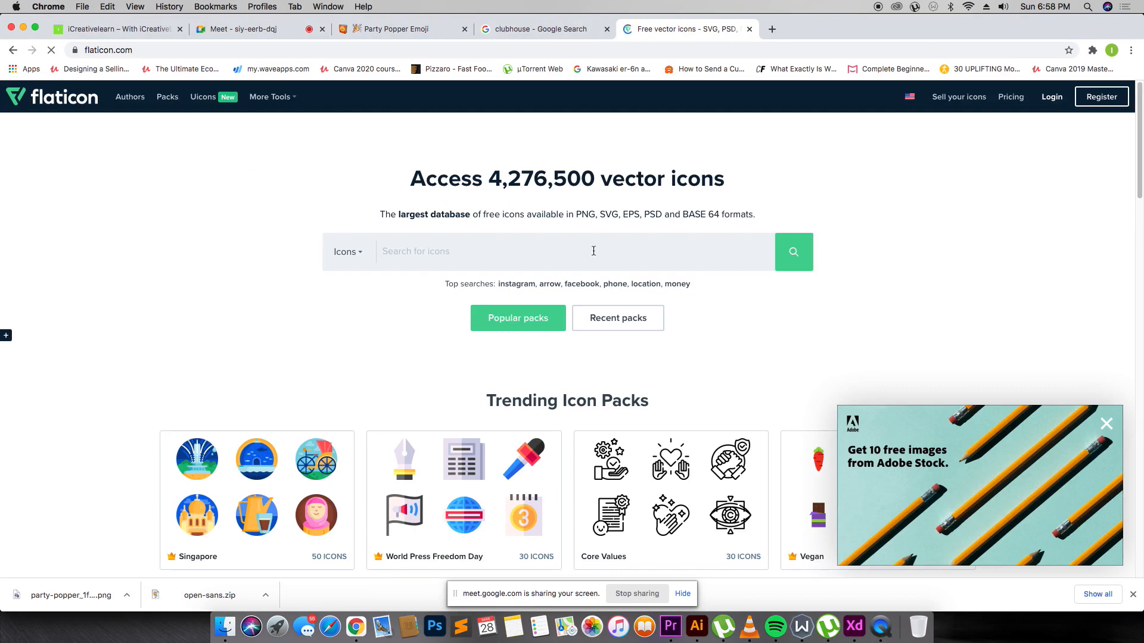
pyautogui.write('search icon')
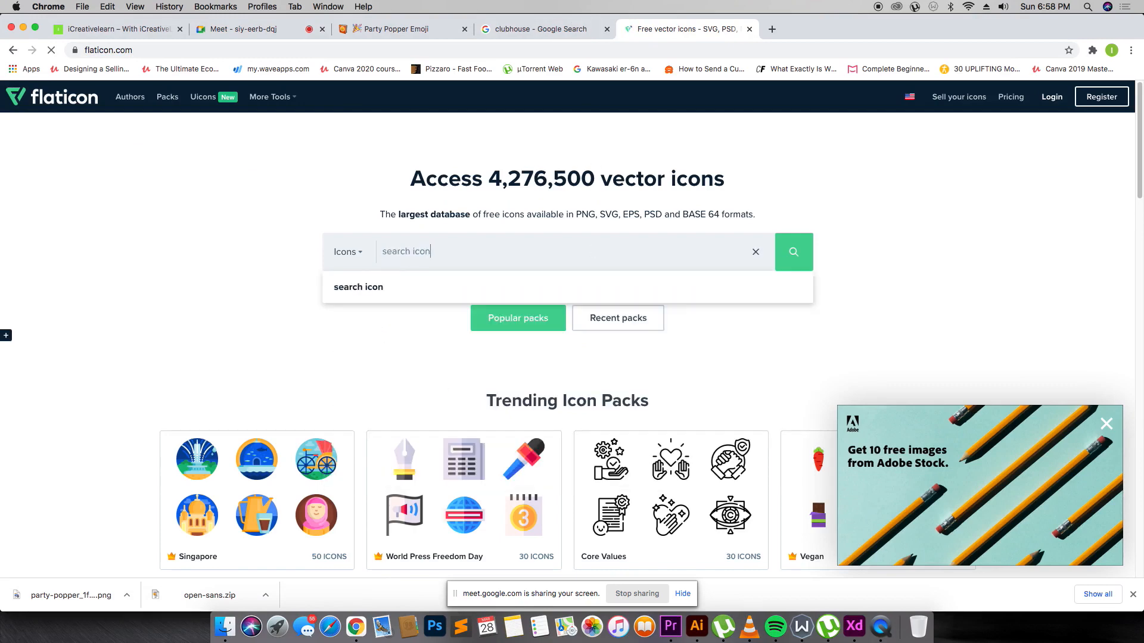
pyautogui.press('Return')
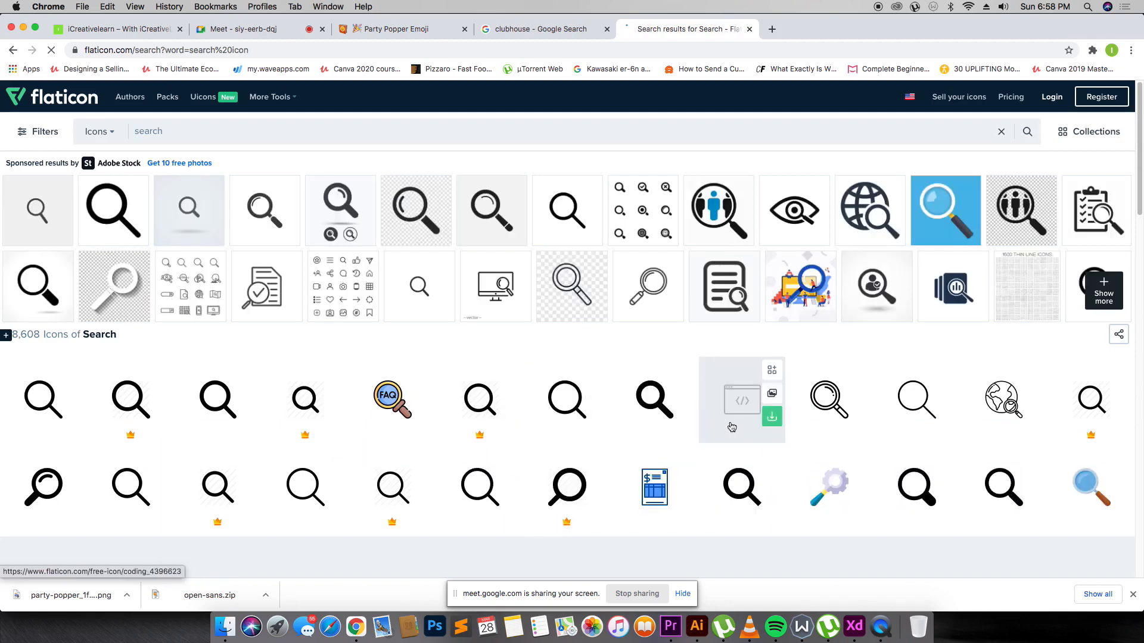
# Download the loupe icon as loupe.svg and return to the search results.
pyautogui.moveTo(584, 421)
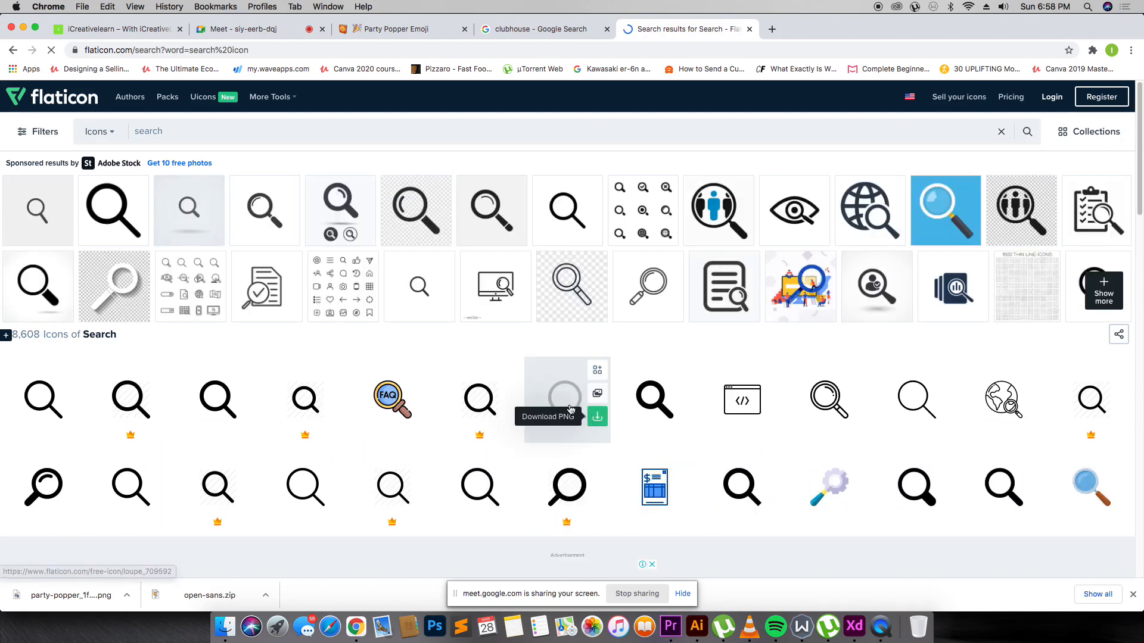
pyautogui.click(543, 393)
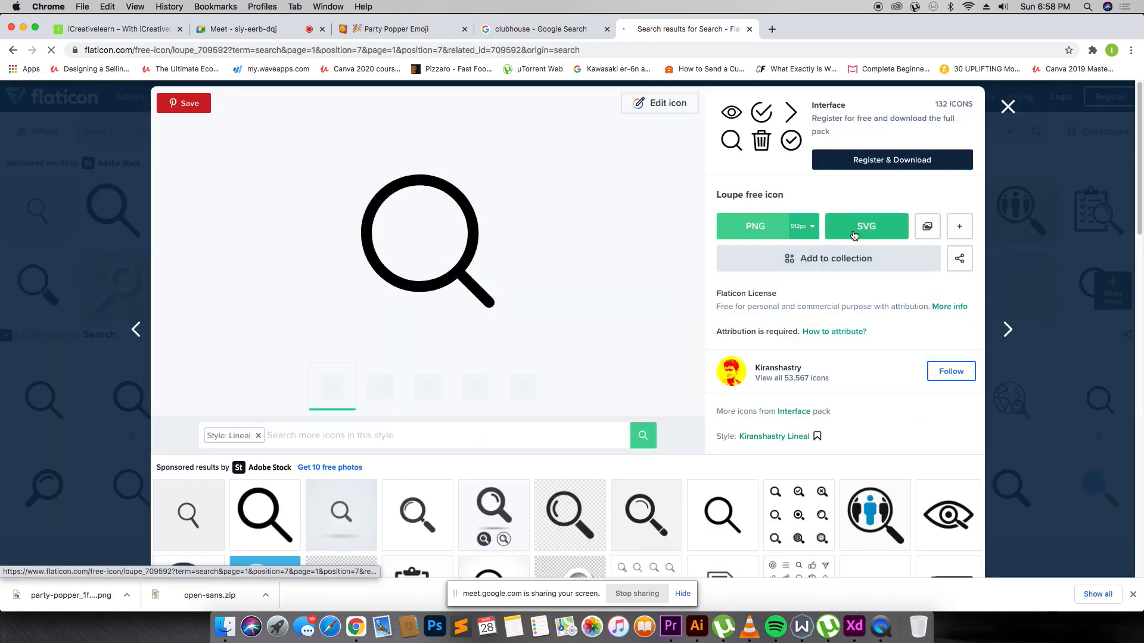
pyautogui.click(866, 227)
pyautogui.click(737, 302)
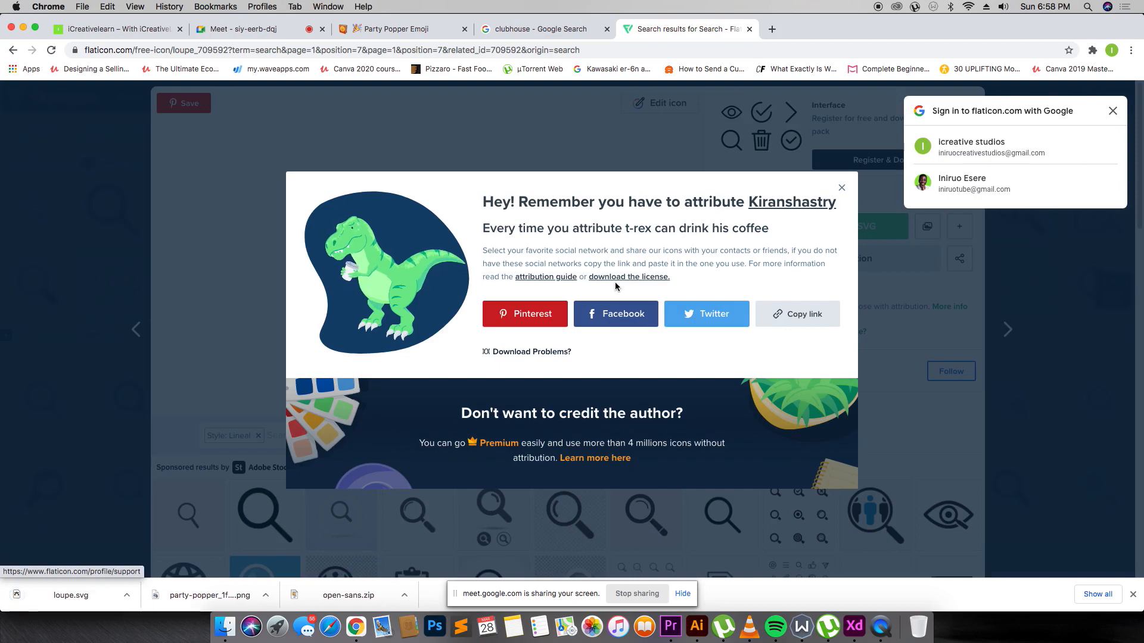
pyautogui.click(74, 149)
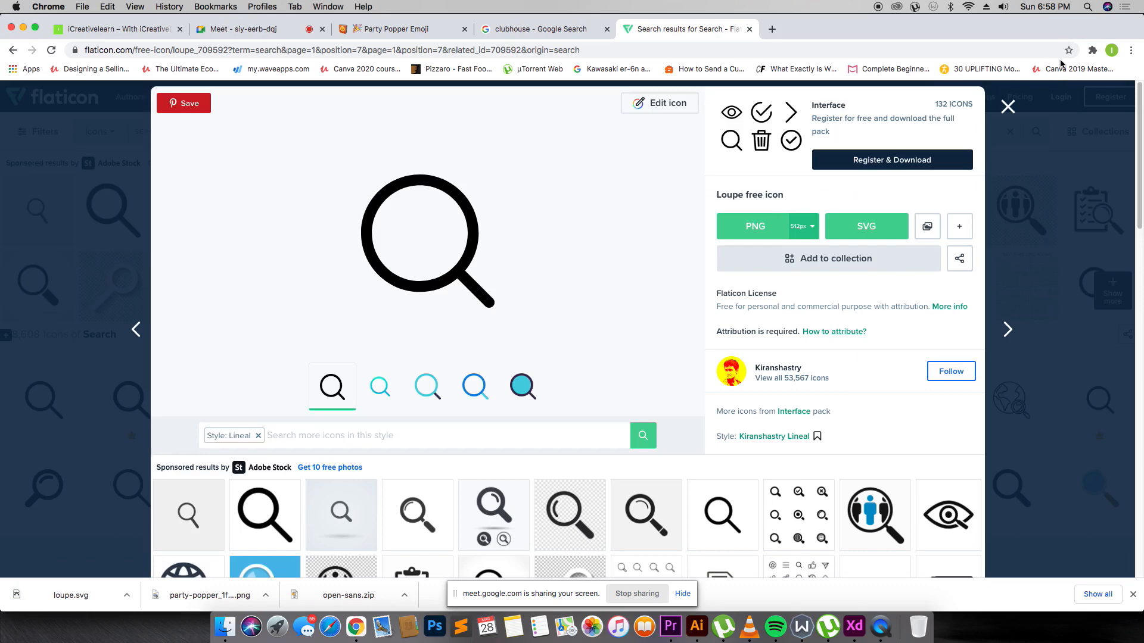
pyautogui.click(1021, 98)
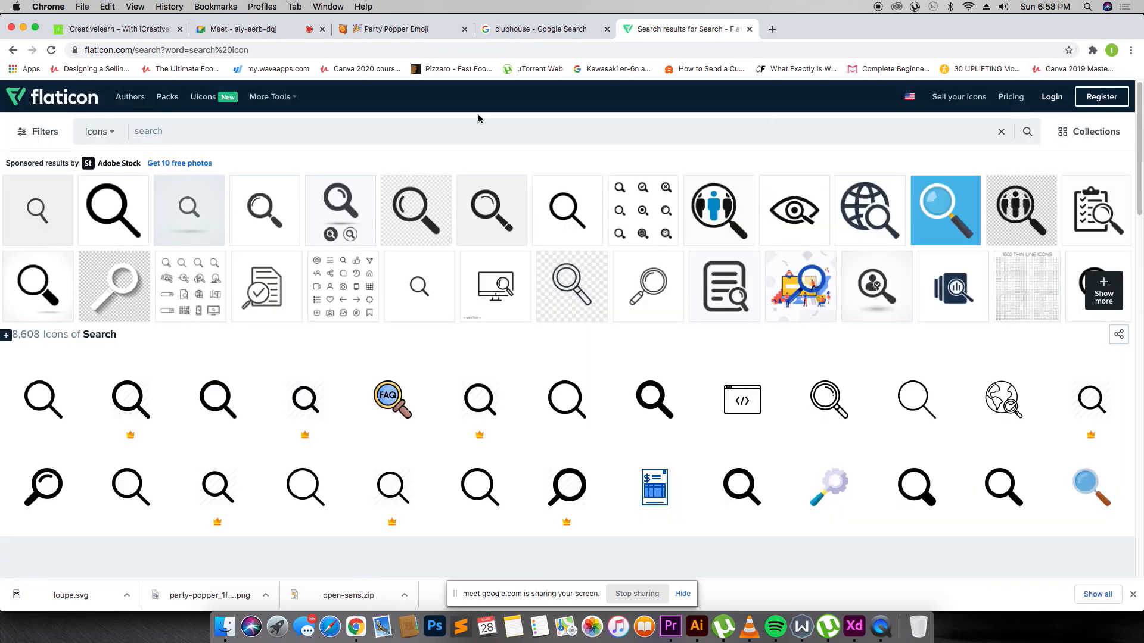
# Search Flaticon for 'bell icon' and close the blank popup window.
pyautogui.press('super+a')
pyautogui.write('bell icon')
pyautogui.press('Return')
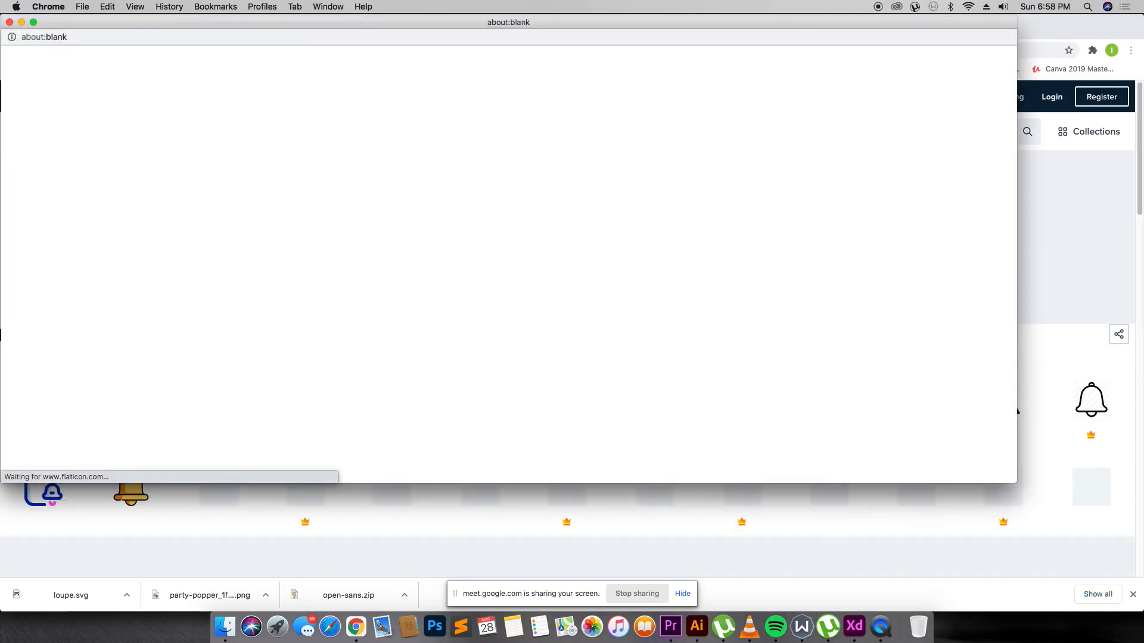
pyautogui.click(9, 22)
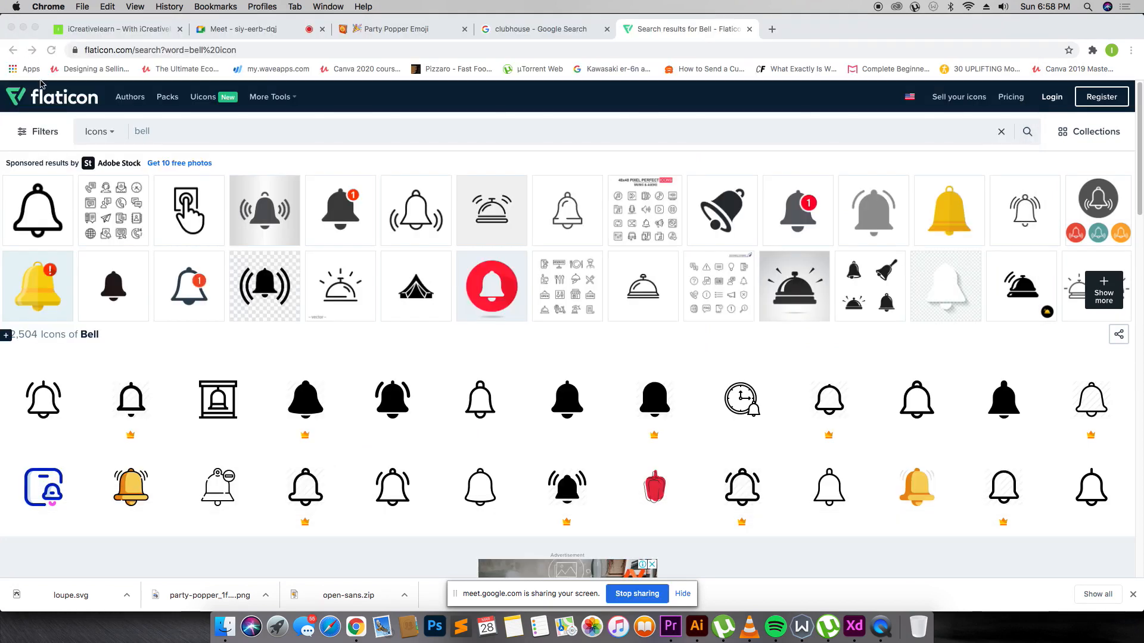
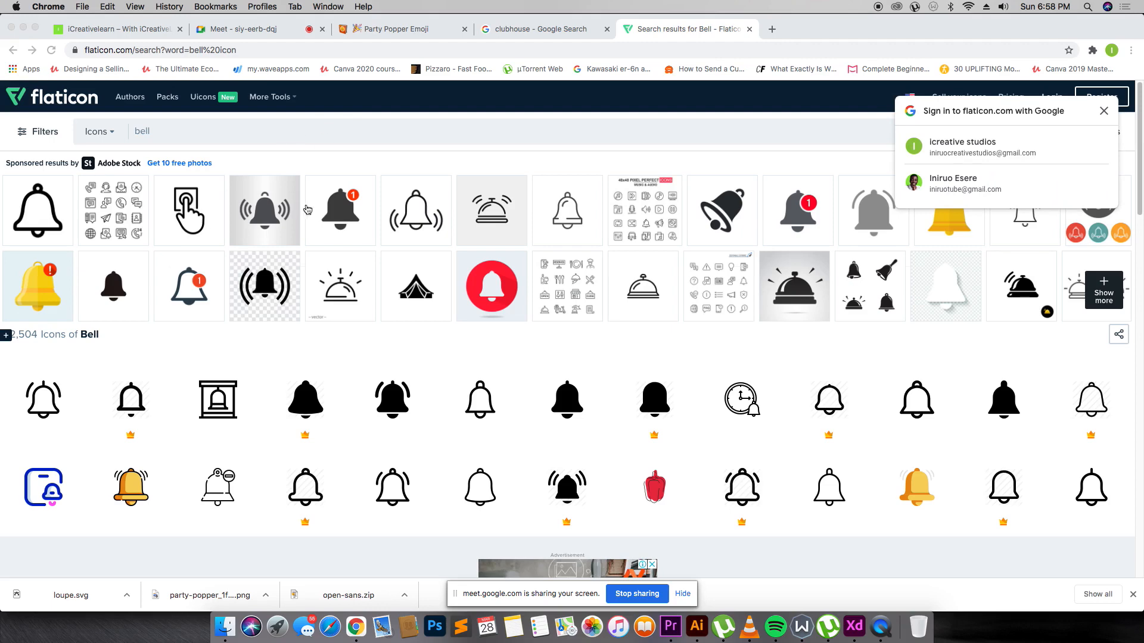
# Drag the downloaded loupe.svg from Chrome's download bar onto the XD artboard.
pyautogui.press('super+Tab')
pyautogui.click(165, 556)
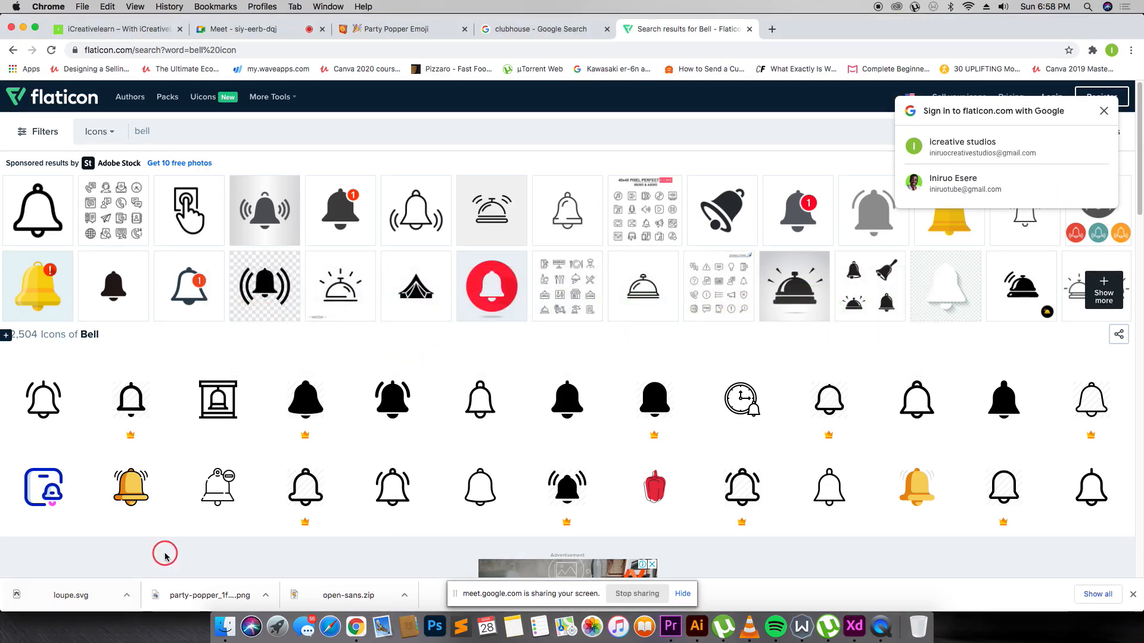
pyautogui.press('super+Tab')
pyautogui.press('super+Tab')
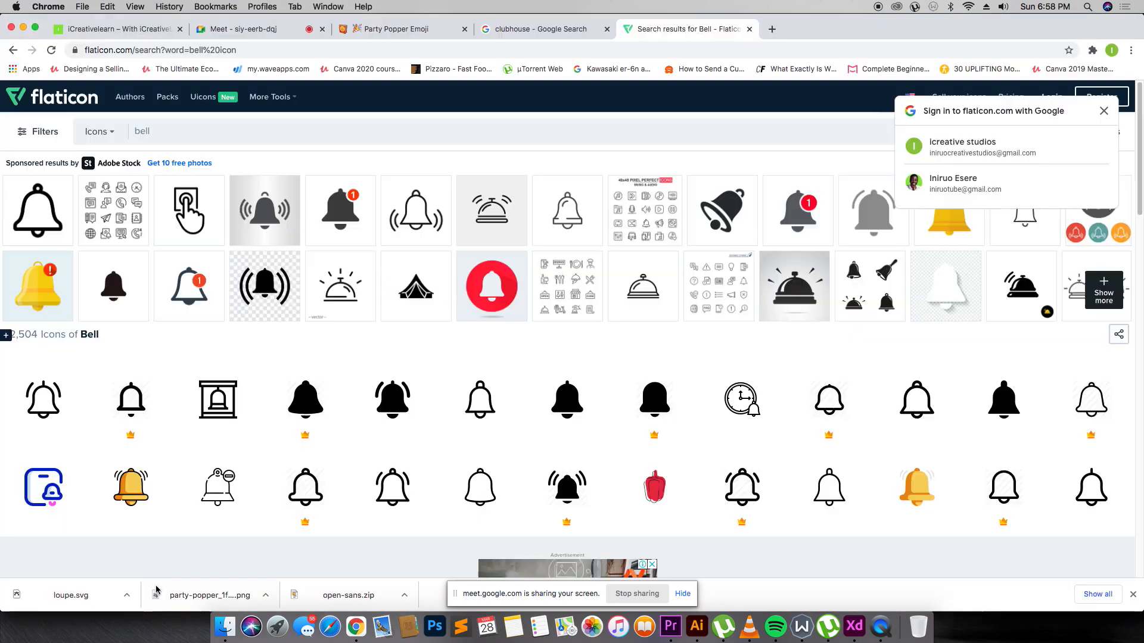
pyautogui.moveTo(156, 589); pyautogui.dragTo(500, 173)
pyautogui.press('super+Tab')
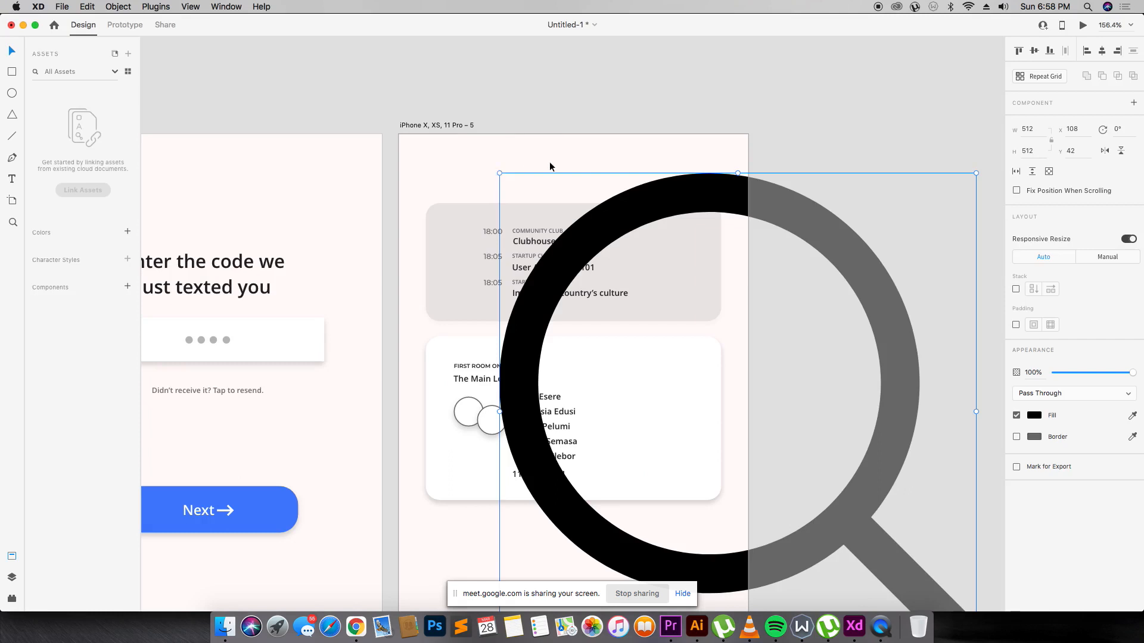
# Move the magnifier icon to the artboard's top-left and shrink it to about 25 px.
pyautogui.moveTo(617, 201); pyautogui.dragTo(409, 75)
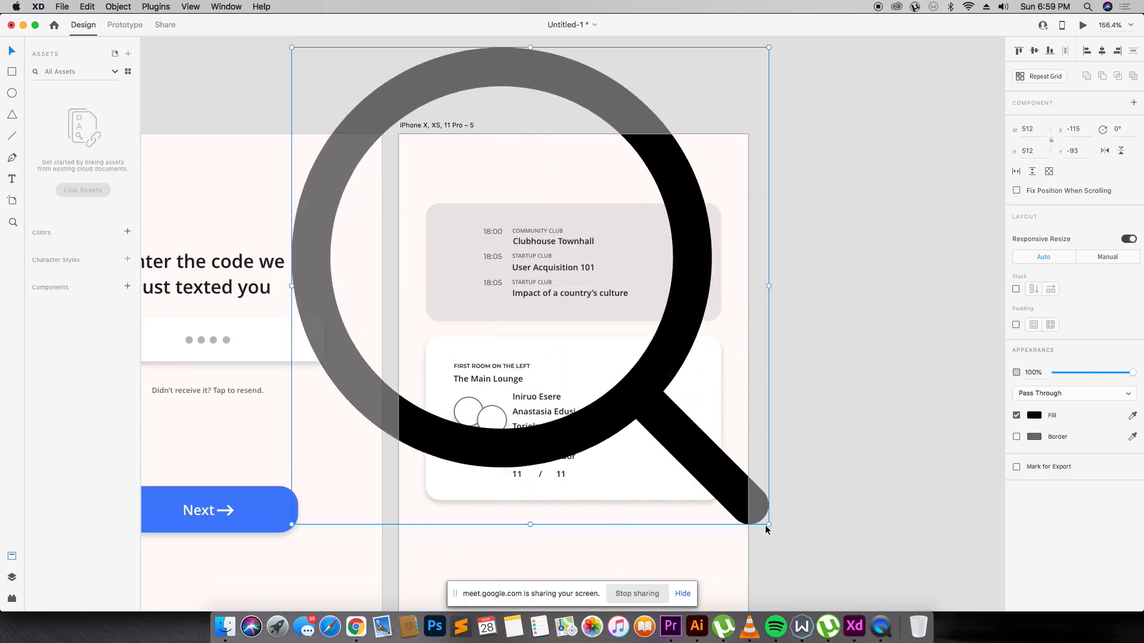
pyautogui.moveTo(769, 524); pyautogui.dragTo(307, 158)
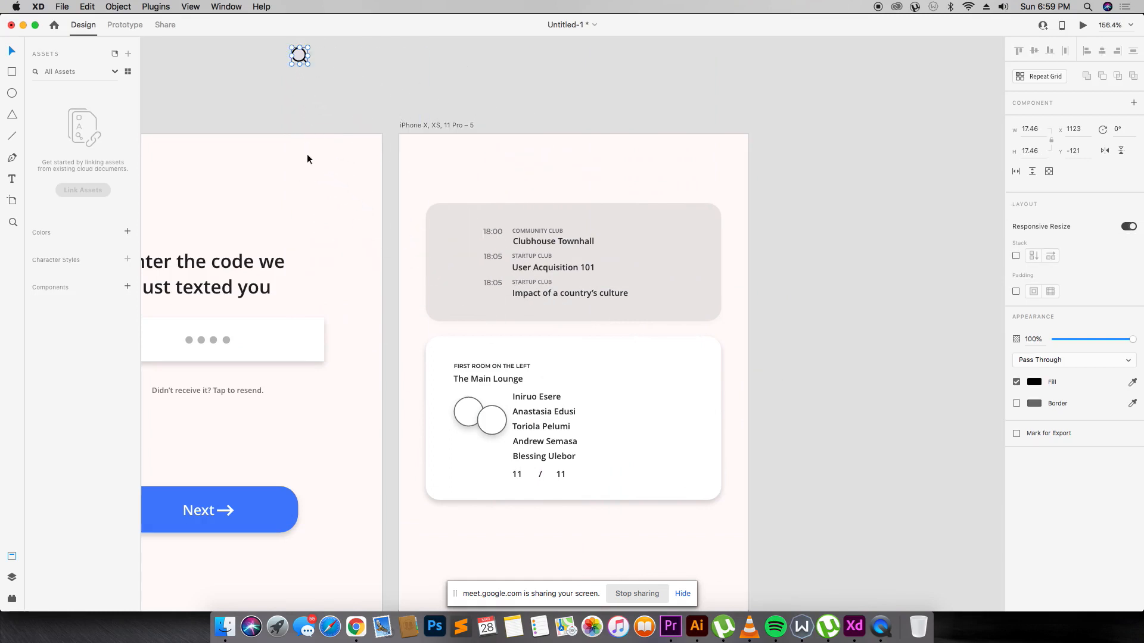
pyautogui.moveTo(304, 61); pyautogui.dragTo(447, 163)
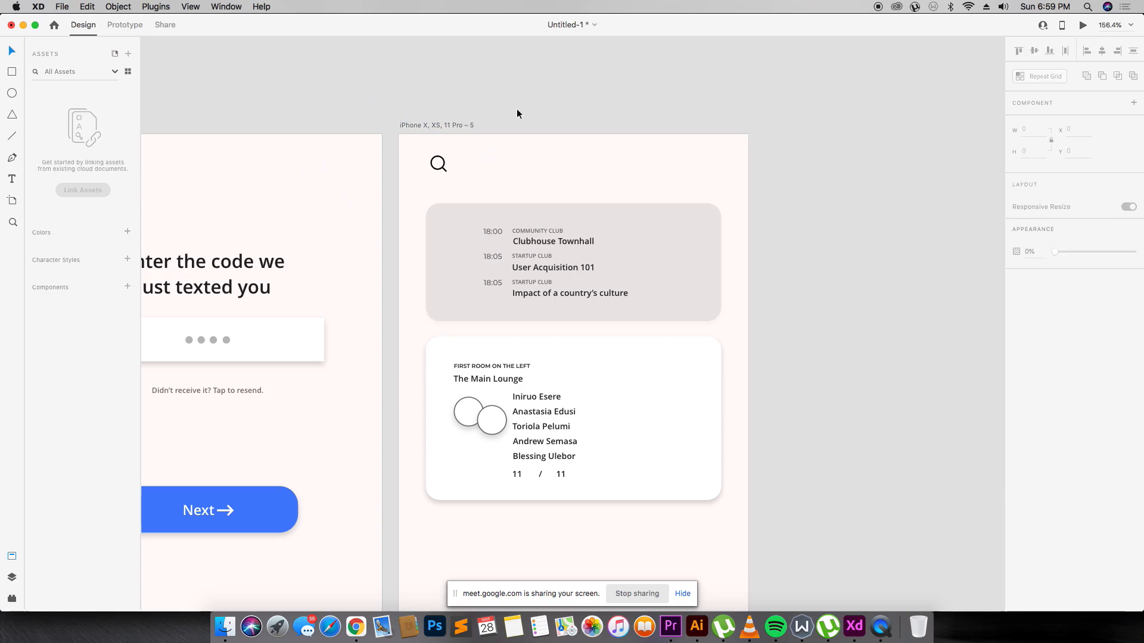
pyautogui.press('z')
pyautogui.moveTo(393, 120); pyautogui.dragTo(756, 272)
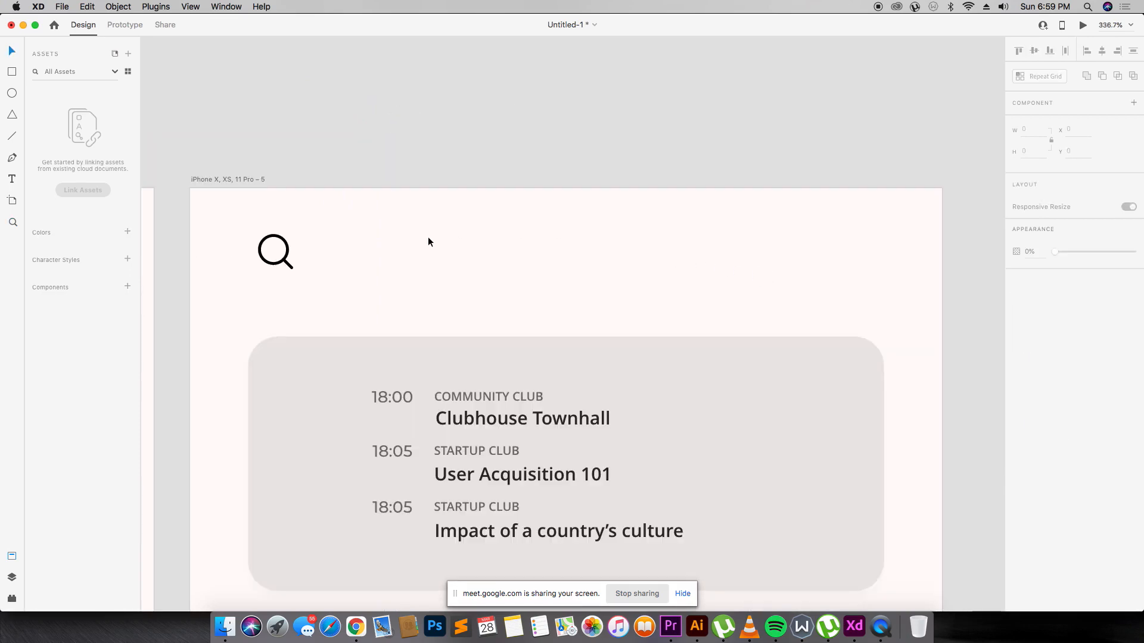
pyautogui.press('super+Tab')
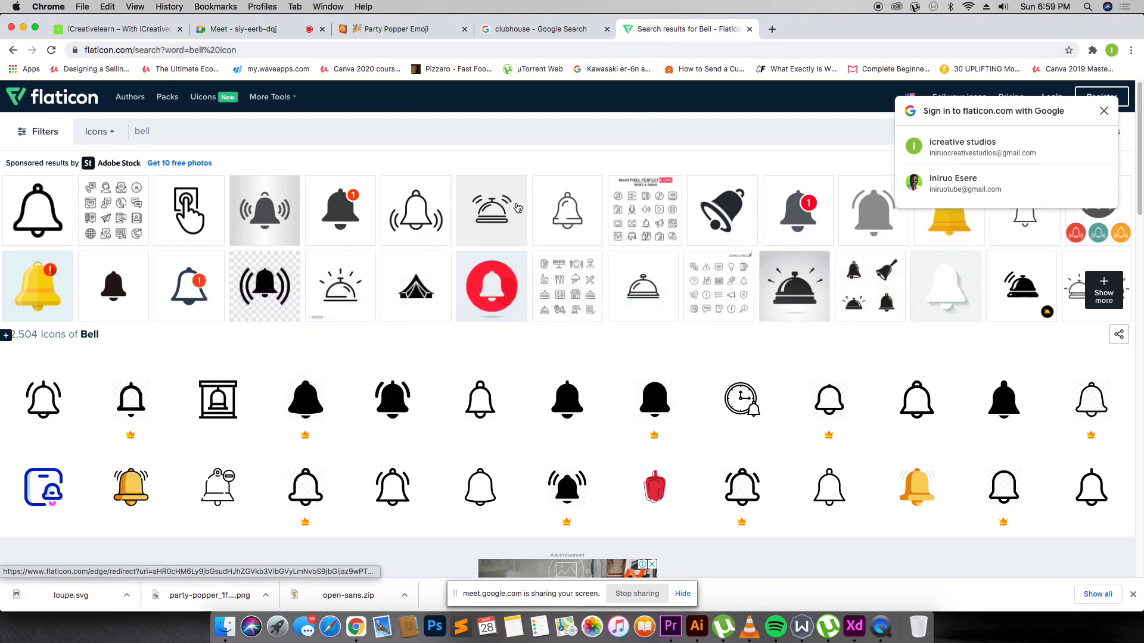
# Download the outline bell icon from Flaticon as bell.svg and pick it up for XD.
pyautogui.moveTo(946, 396)
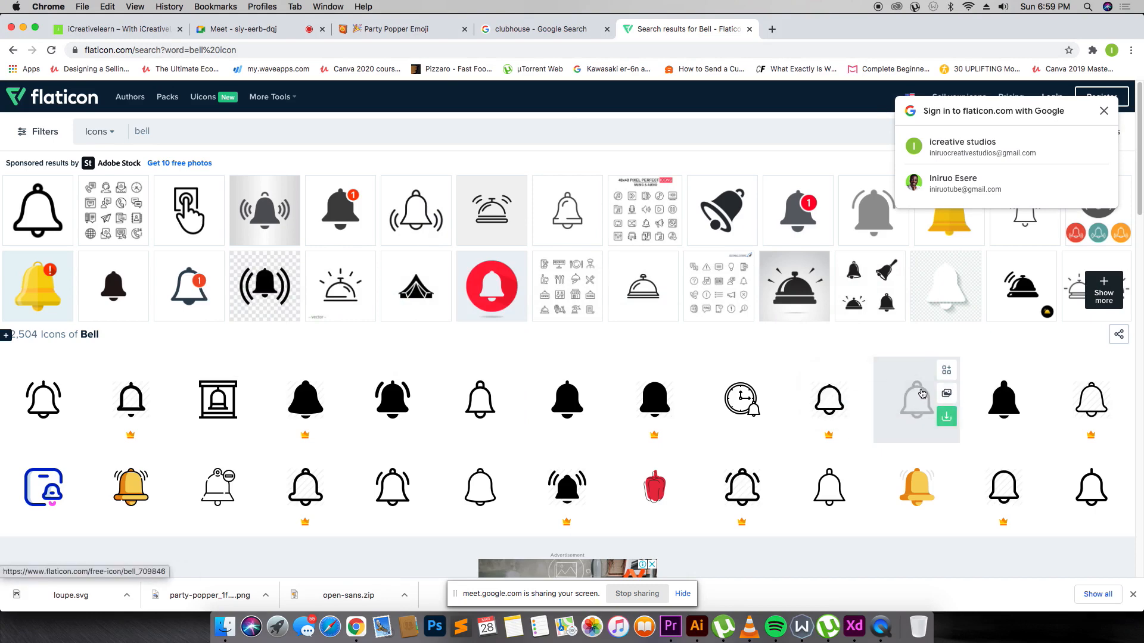
pyautogui.click(922, 394)
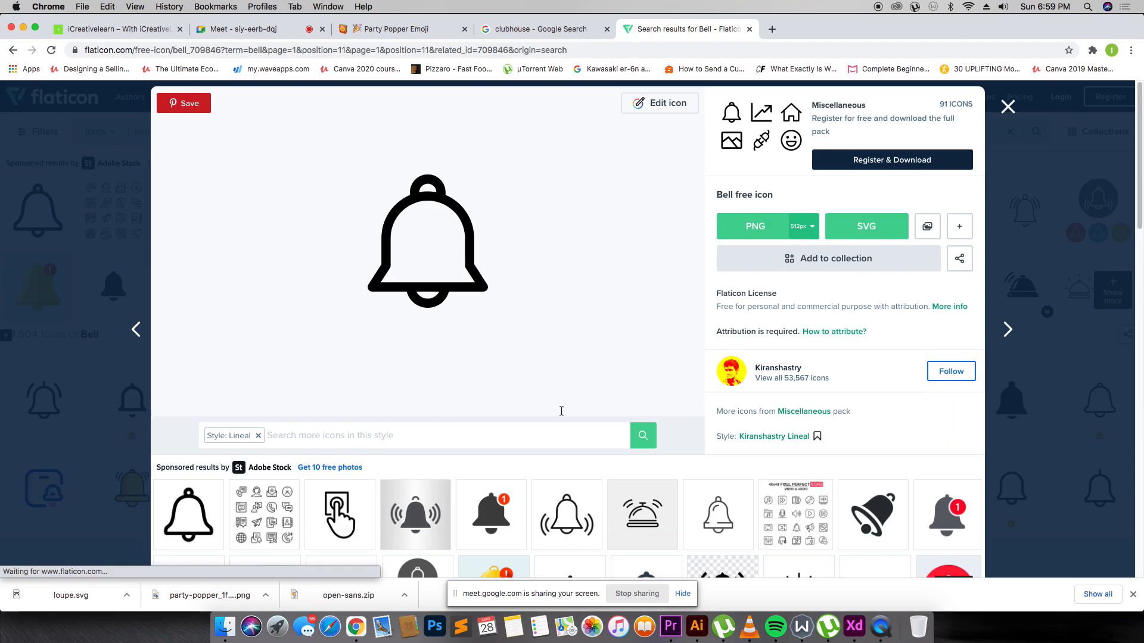
pyautogui.click(867, 226)
pyautogui.click(761, 303)
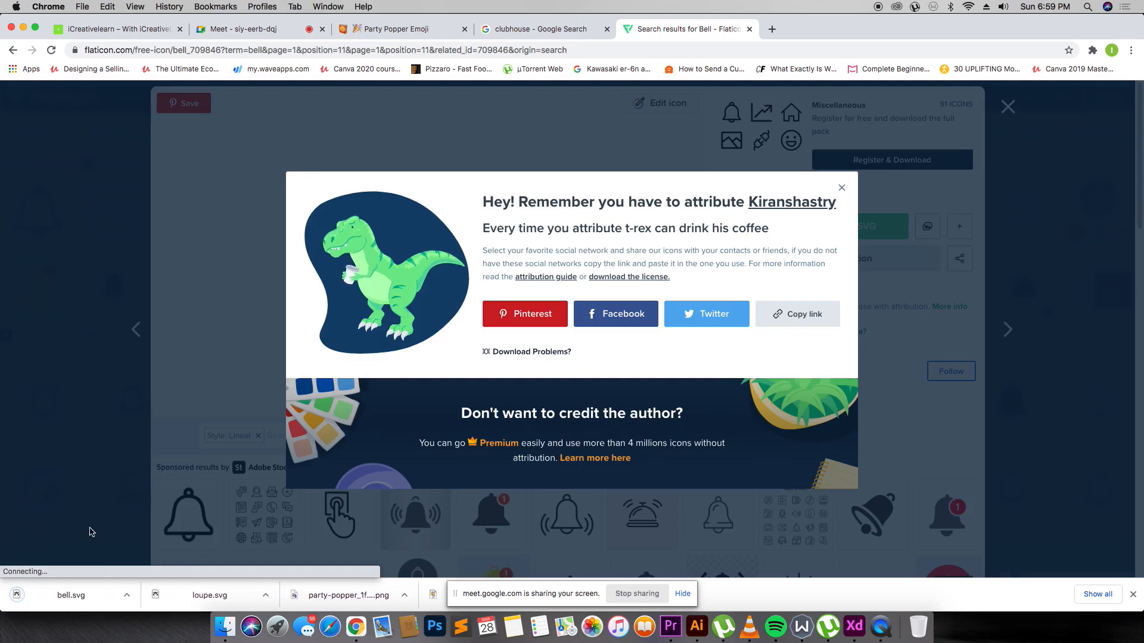
pyautogui.click(98, 597)
pyautogui.press('super+Tab')
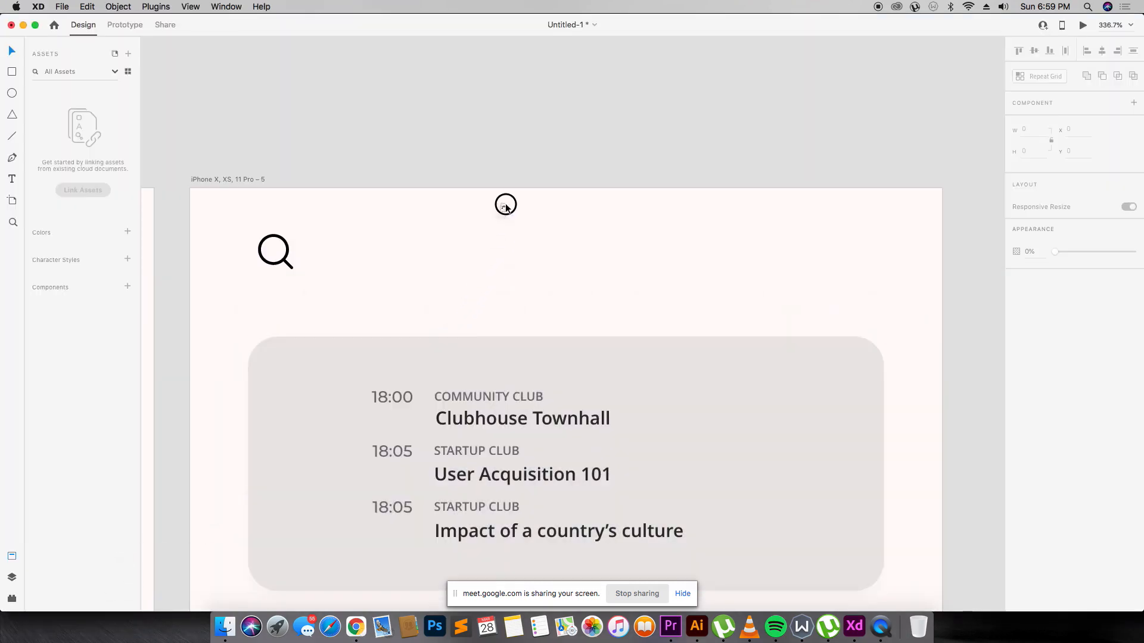
# Drop bell.svg into XD, shrink it to about 23×26 and place it at the top right.
pyautogui.moveTo(505, 206); pyautogui.dragTo(512, 136)
pyautogui.press('super+minus')
pyautogui.press('super+minus')
pyautogui.press('super+minus')
pyautogui.press('super+minus')
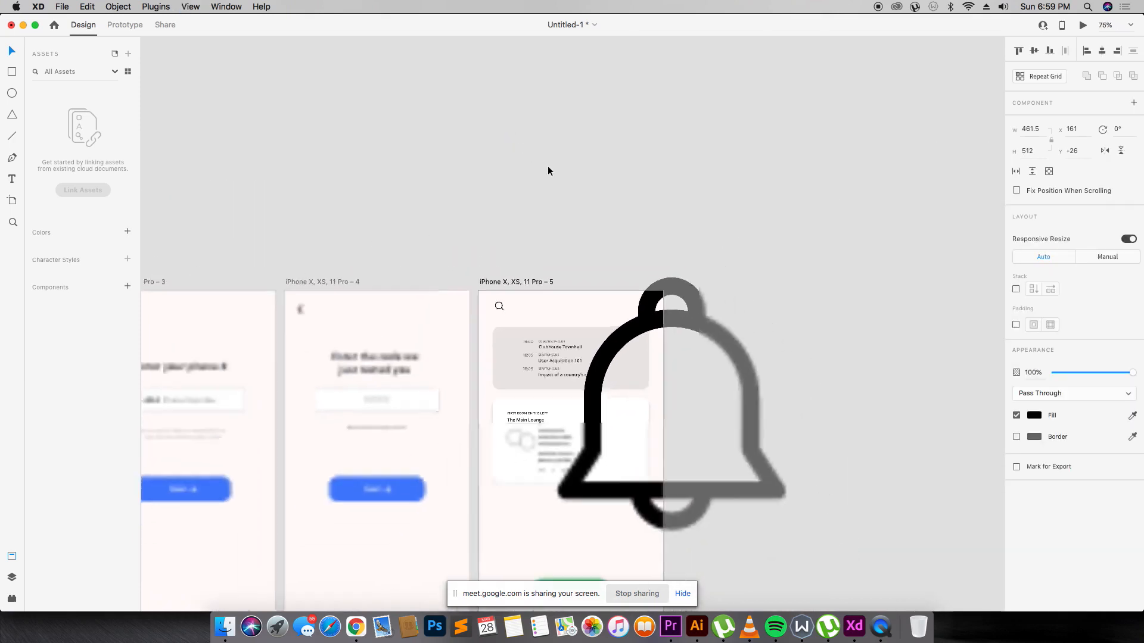
pyautogui.moveTo(766, 510); pyautogui.dragTo(568, 322)
pyautogui.press('z')
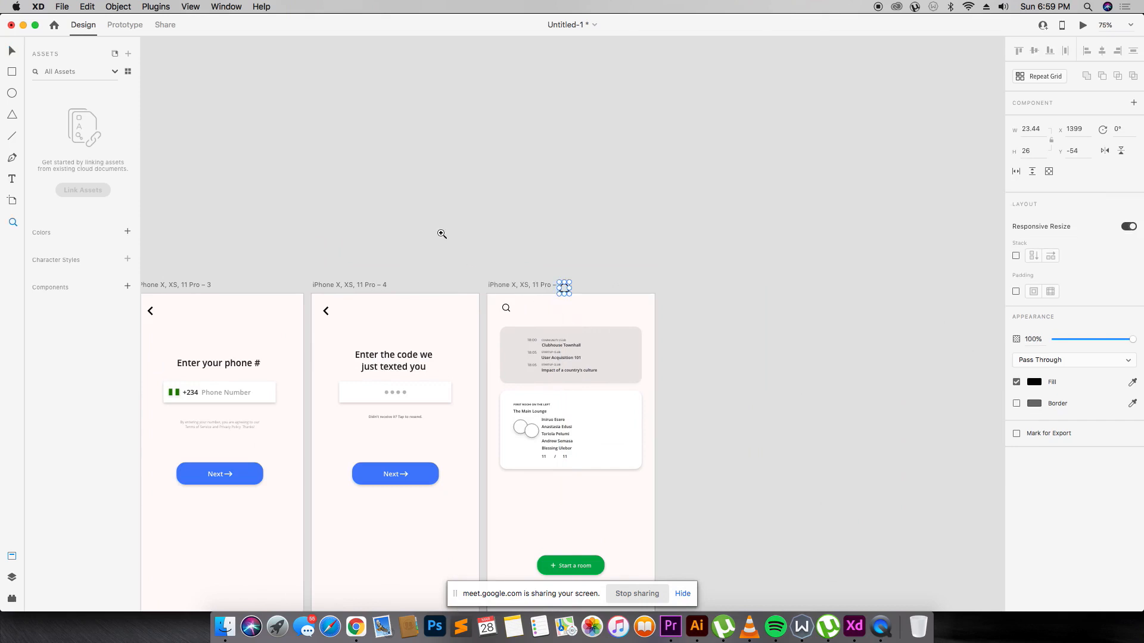
pyautogui.moveTo(441, 234); pyautogui.dragTo(703, 373)
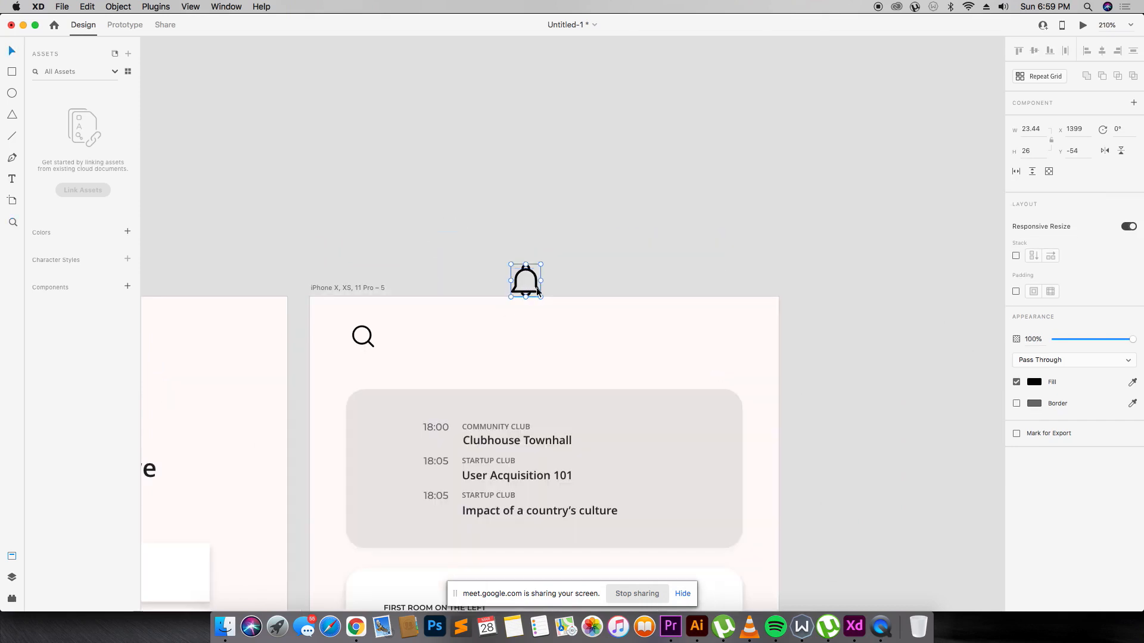
pyautogui.moveTo(534, 274); pyautogui.dragTo(677, 338)
pyautogui.press('super+space')
pyautogui.moveTo(287, 279); pyautogui.dragTo(841, 445)
# Draw a small drop-shadowed circle right of the bell and align the bell with the search icon.
pyautogui.press('r')
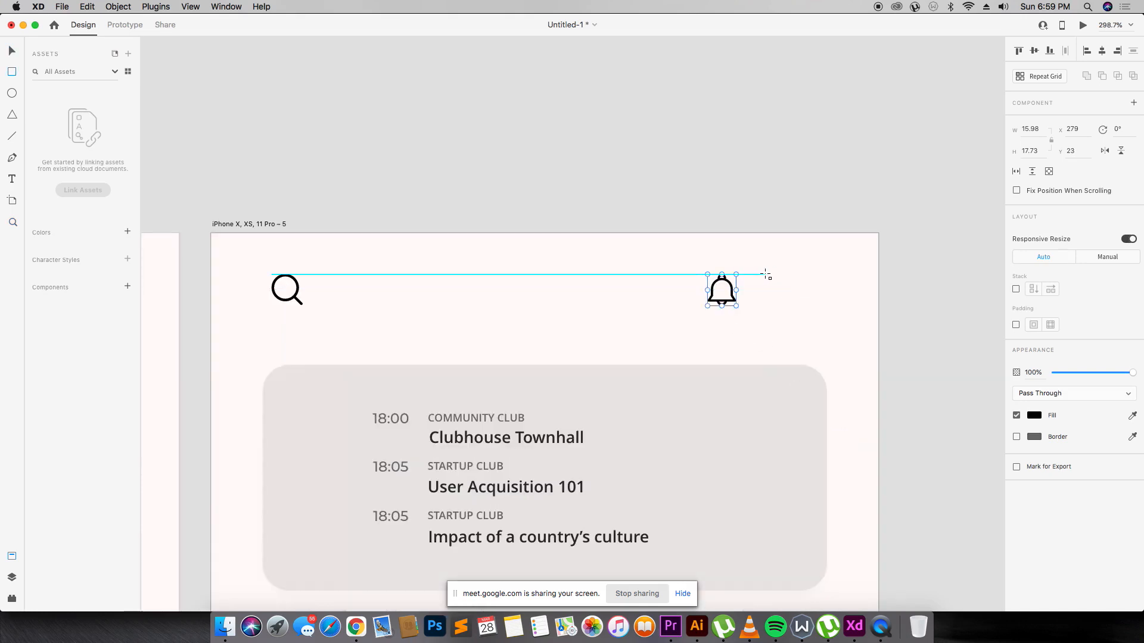
pyautogui.press('e')
pyautogui.moveTo(766, 278)
pyautogui.mouseDown()
pyautogui.moveTo(781, 306)
pyautogui.moveTo(802, 314)
pyautogui.mouseUp()
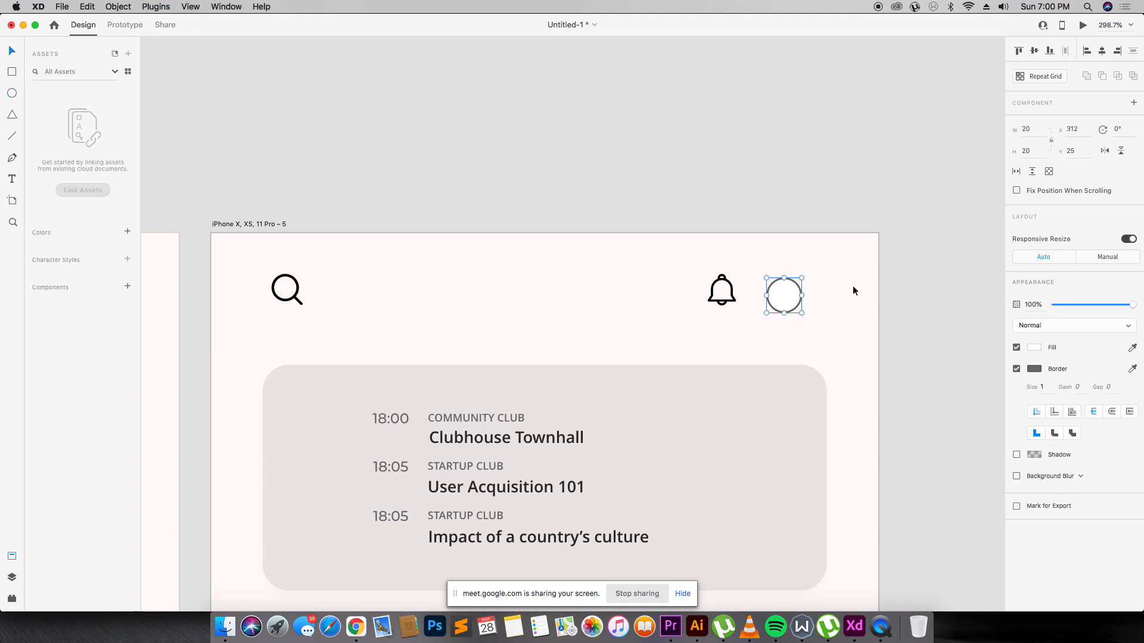
pyautogui.moveTo(800, 295); pyautogui.dragTo(824, 299)
pyautogui.press('Left')
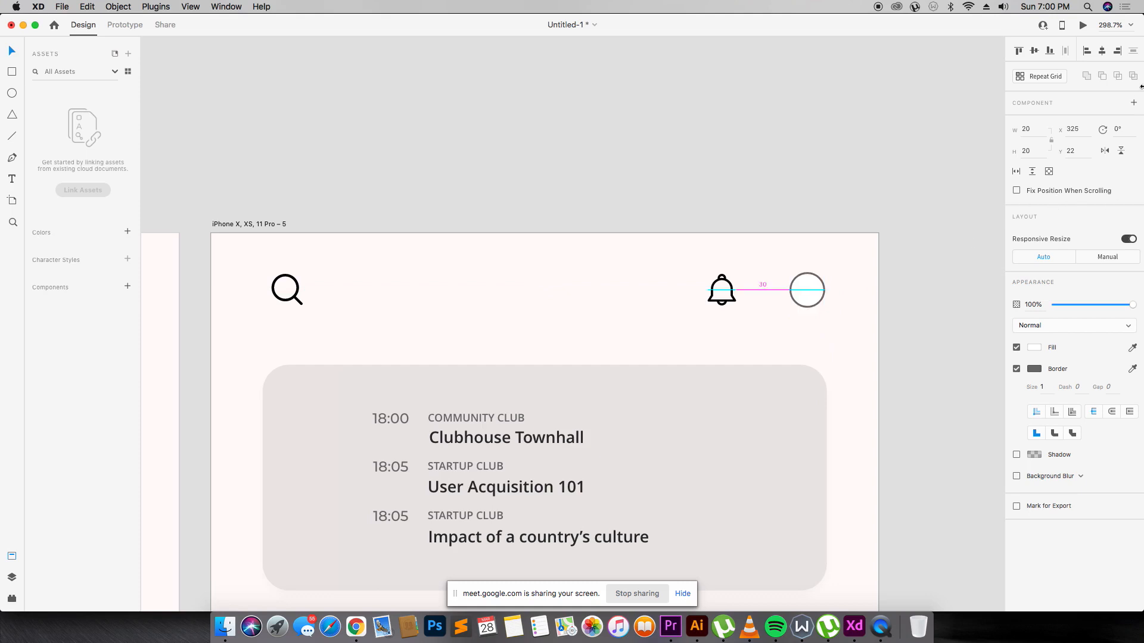
pyautogui.click(1016, 455)
pyautogui.click(887, 341)
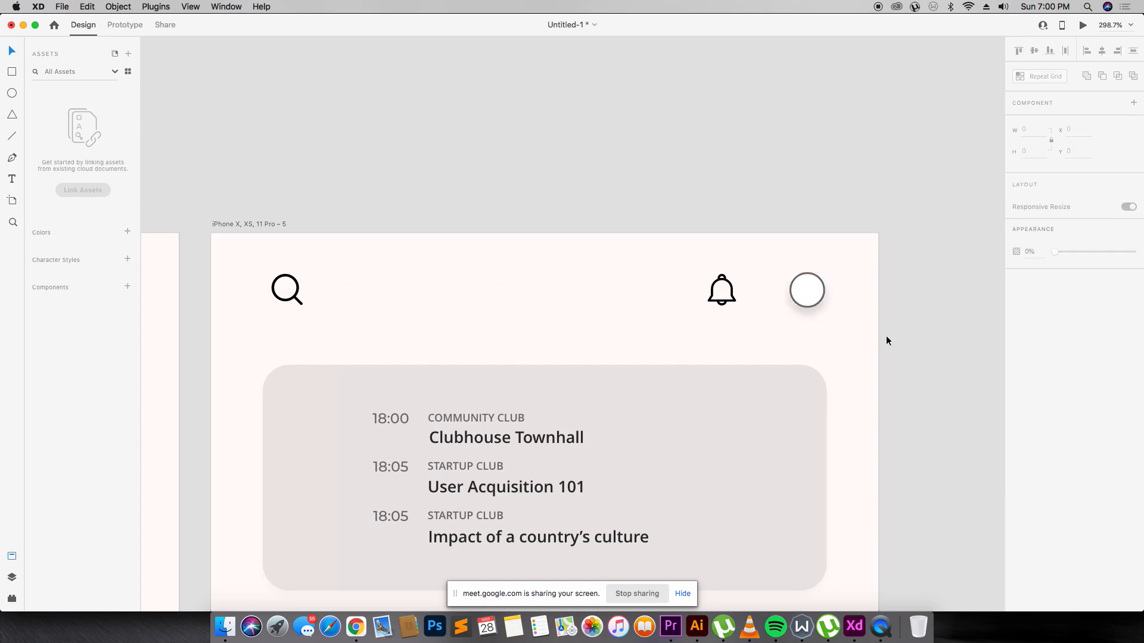
pyautogui.click(815, 301)
pyautogui.press('Left')
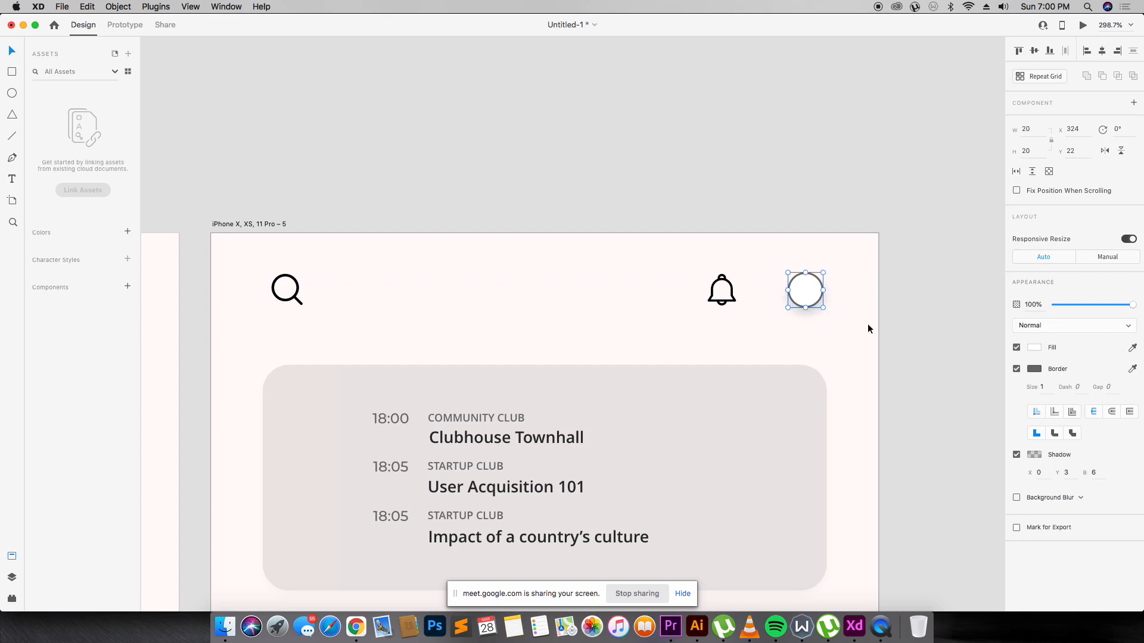
pyautogui.click(720, 309)
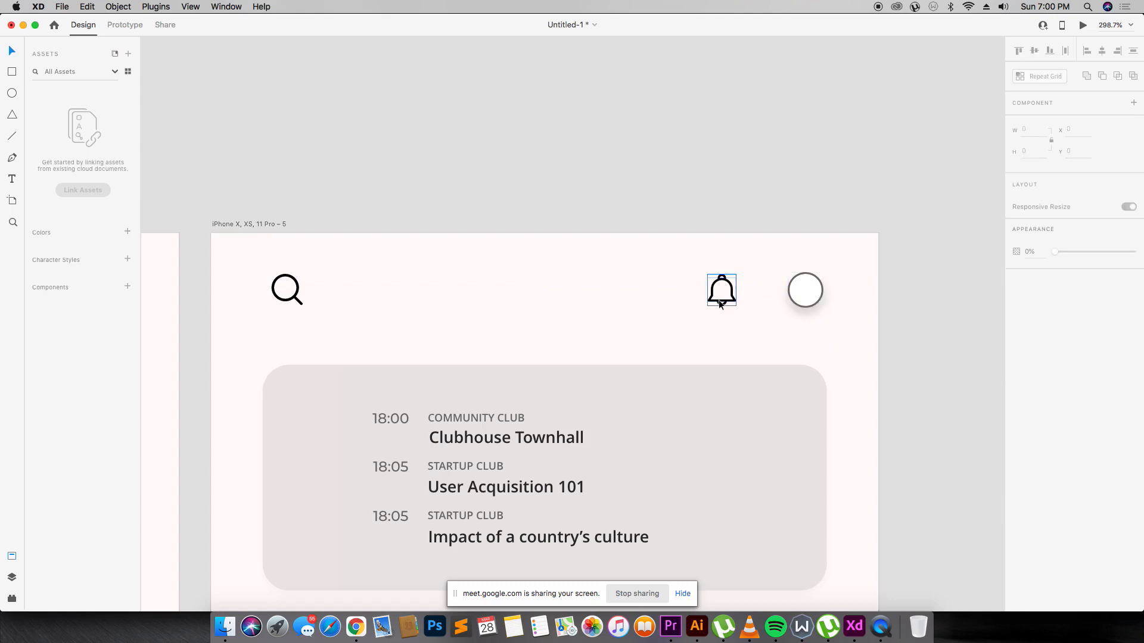
pyautogui.moveTo(719, 305); pyautogui.dragTo(718, 298)
pyautogui.click(910, 286)
# Close the bell popup and details, then search Flaticon for 'calendar'.
pyautogui.press('super+Tab')
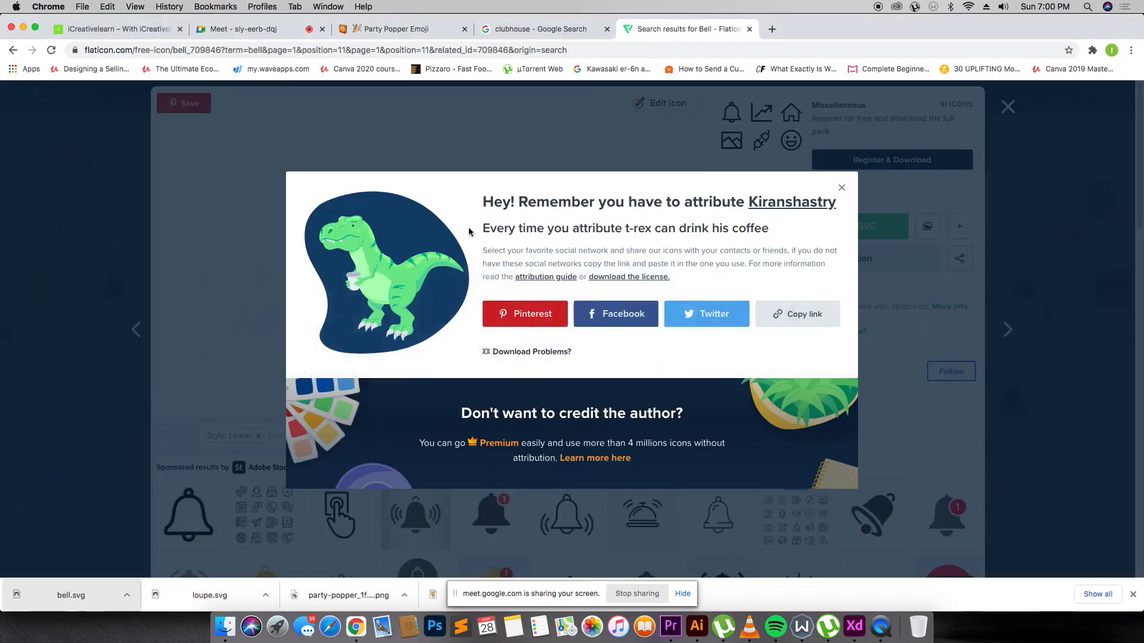
pyautogui.click(688, 132)
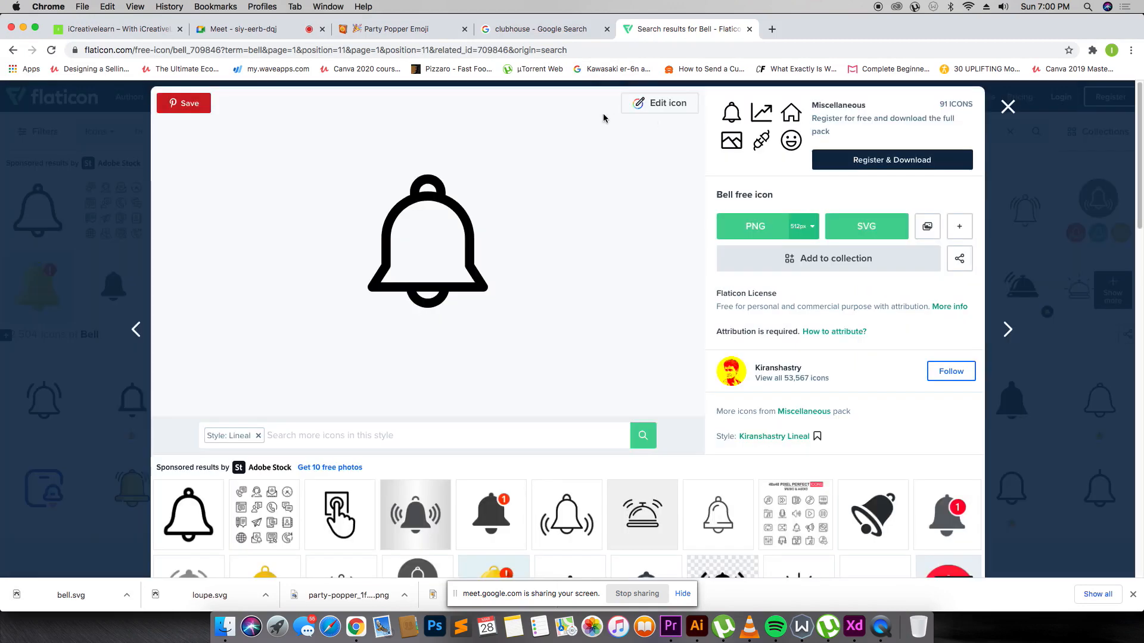
pyautogui.click(997, 106)
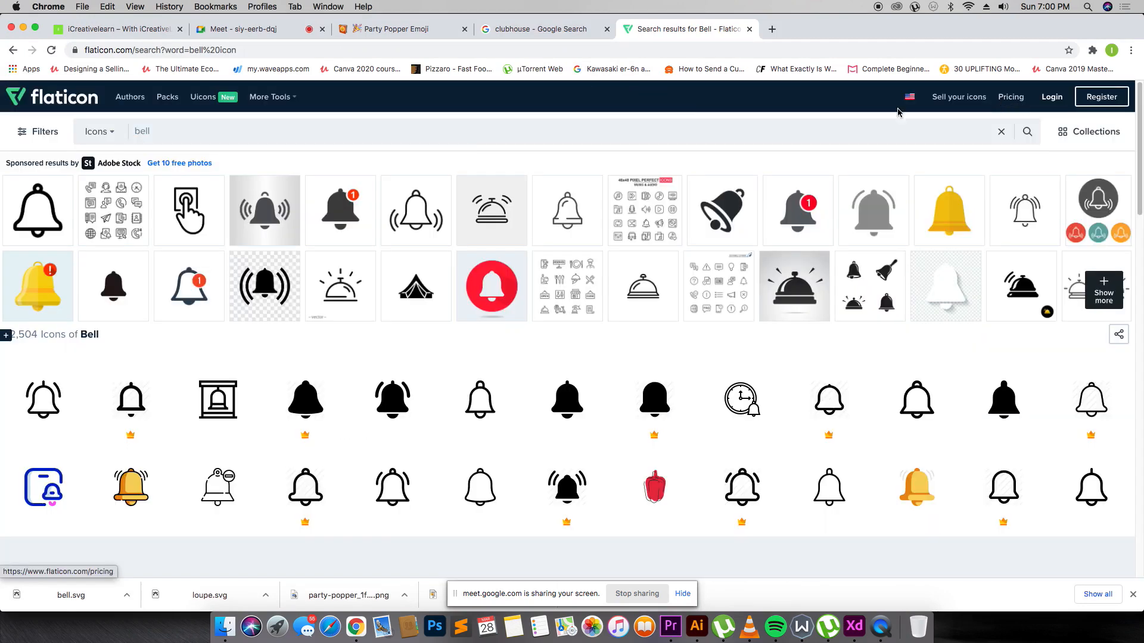
pyautogui.click(371, 122)
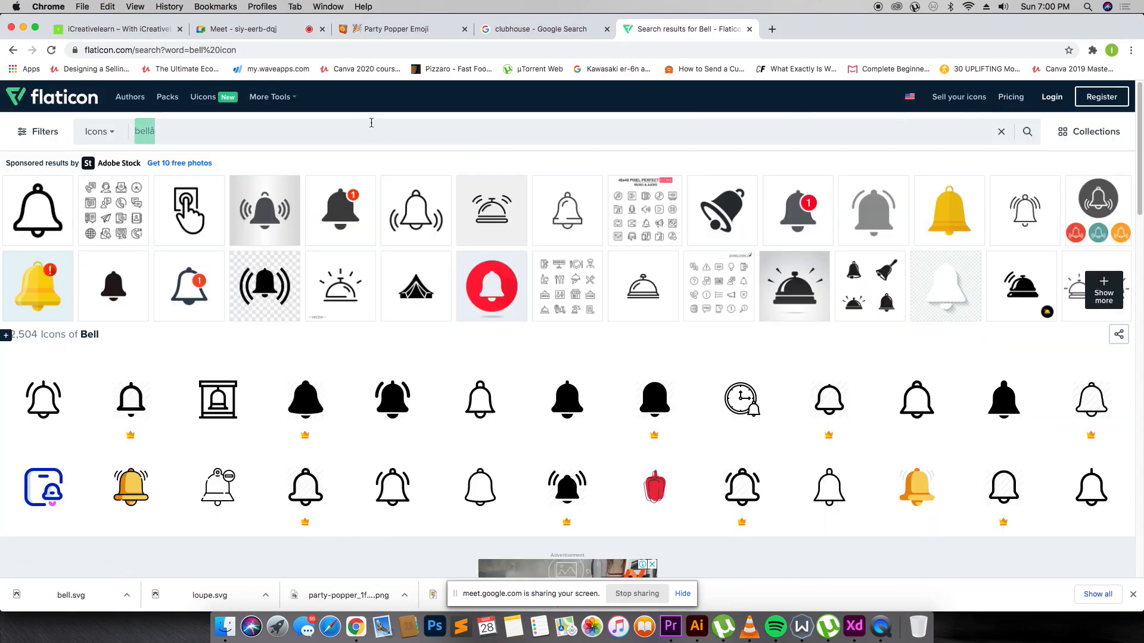
pyautogui.write('calendar')
pyautogui.press('Return')
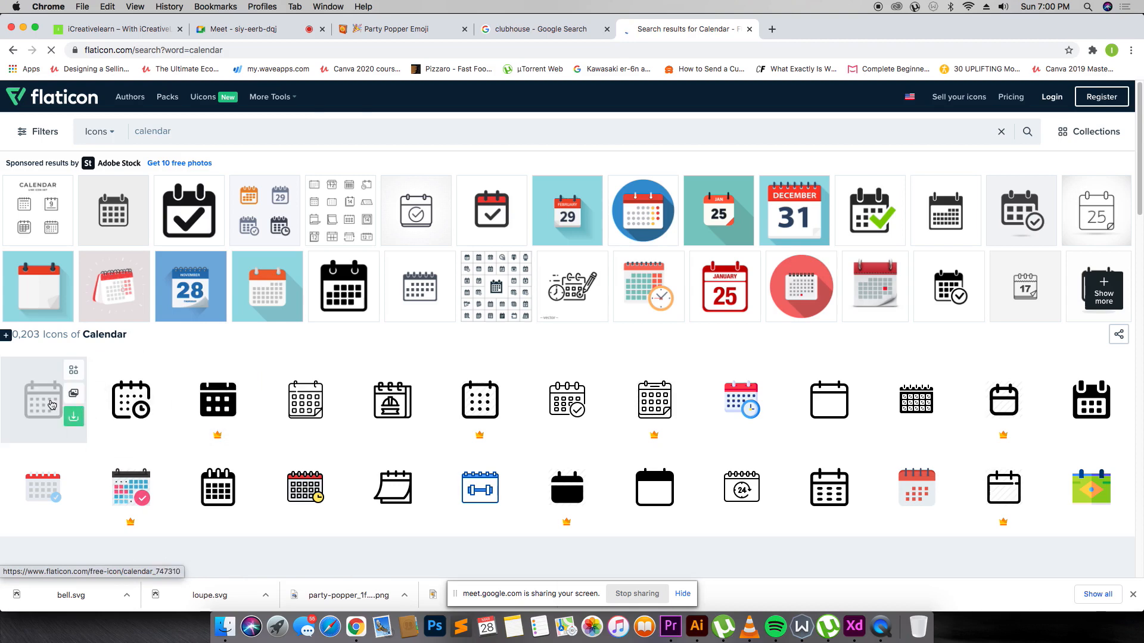
# Download the first calendar icon as SVG, then replace the search term with 'email'.
pyautogui.click(52, 405)
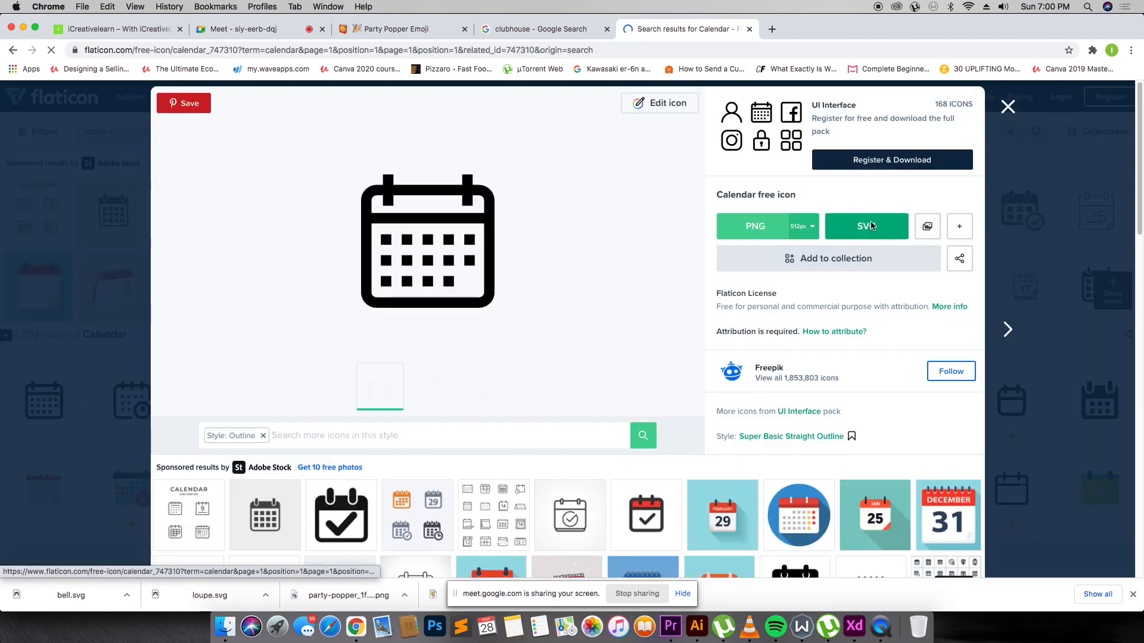
pyautogui.click(871, 226)
pyautogui.click(733, 305)
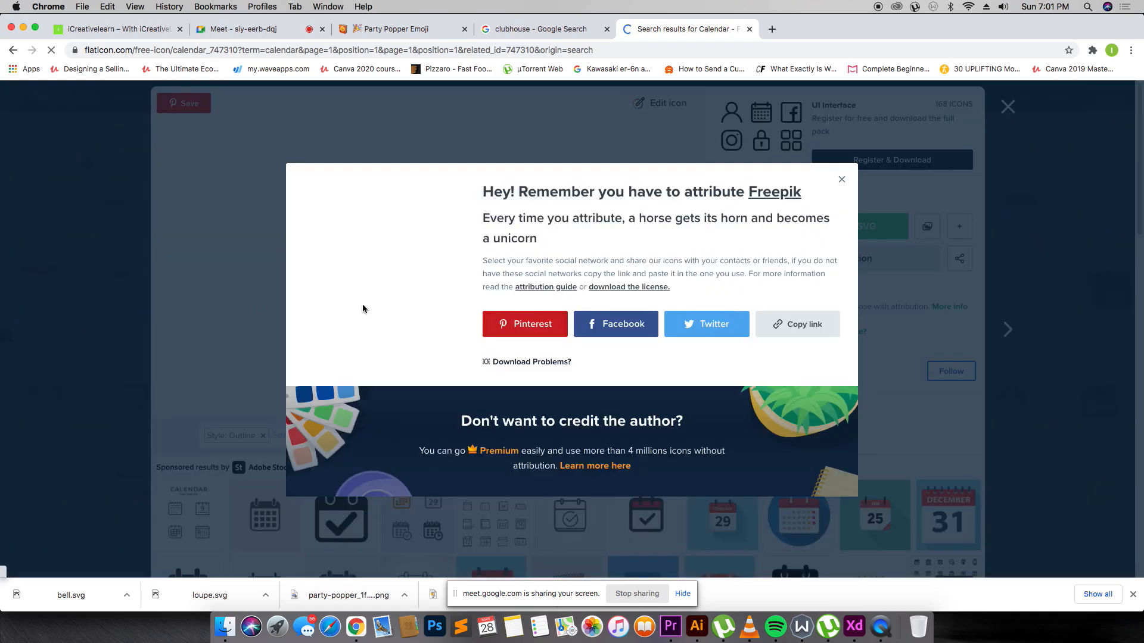
pyautogui.click(92, 268)
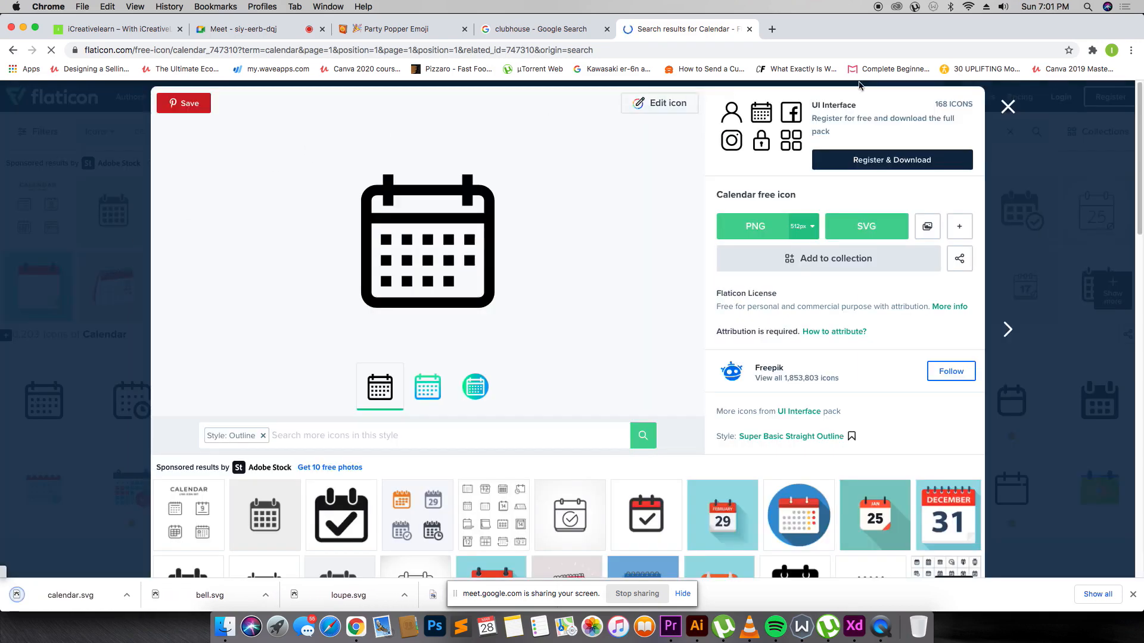
pyautogui.click(1009, 106)
pyautogui.press('super+a')
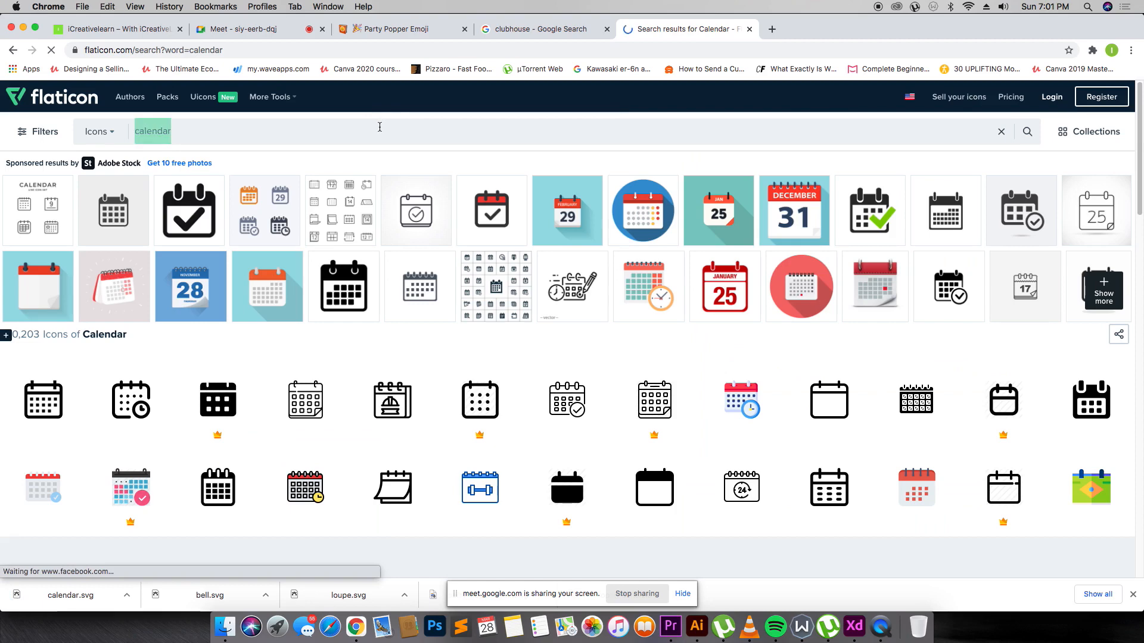
pyautogui.write('email')
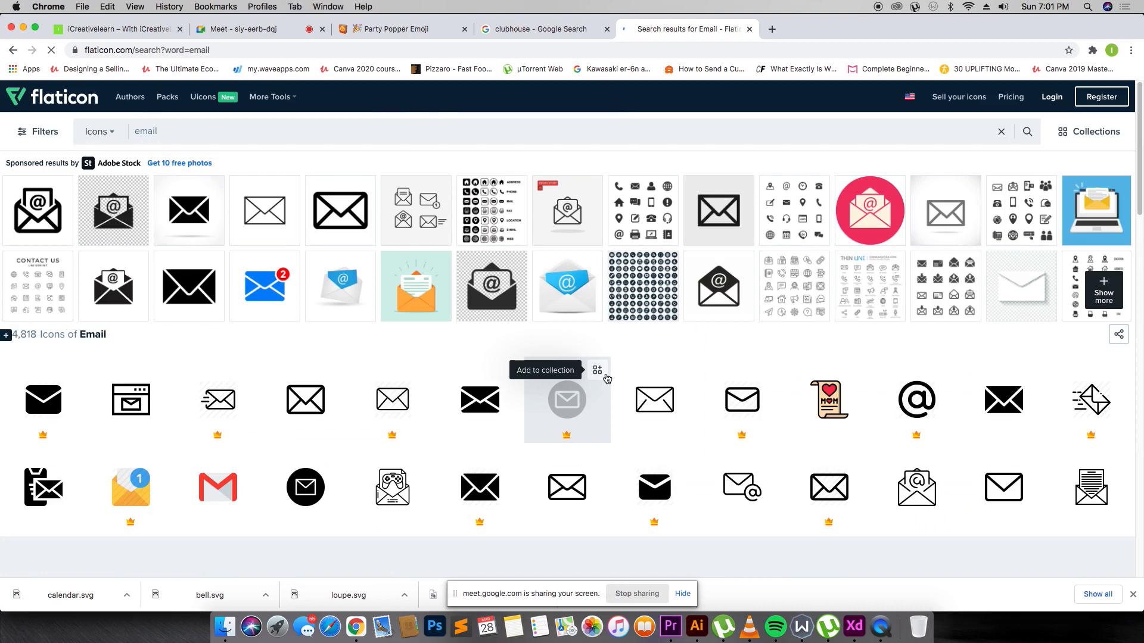
# Search Flaticon for 'open email' and download the outlined open-envelope icon.
pyautogui.scroll(-6, 644, 483)
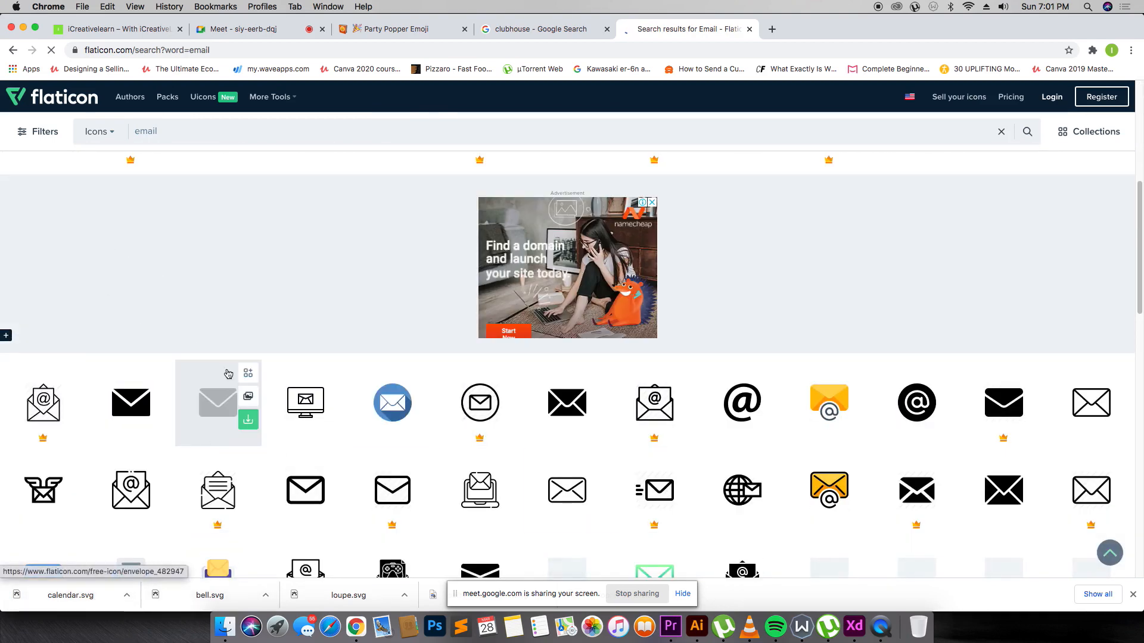
pyautogui.scroll(-4, 229, 358)
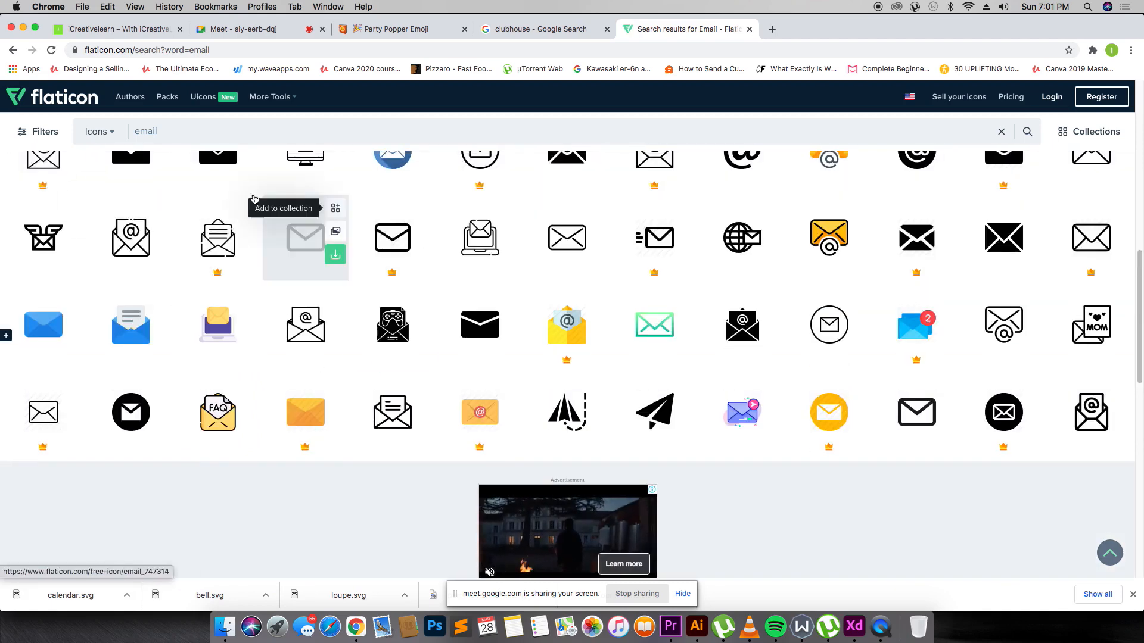
pyautogui.scroll(5, 252, 199)
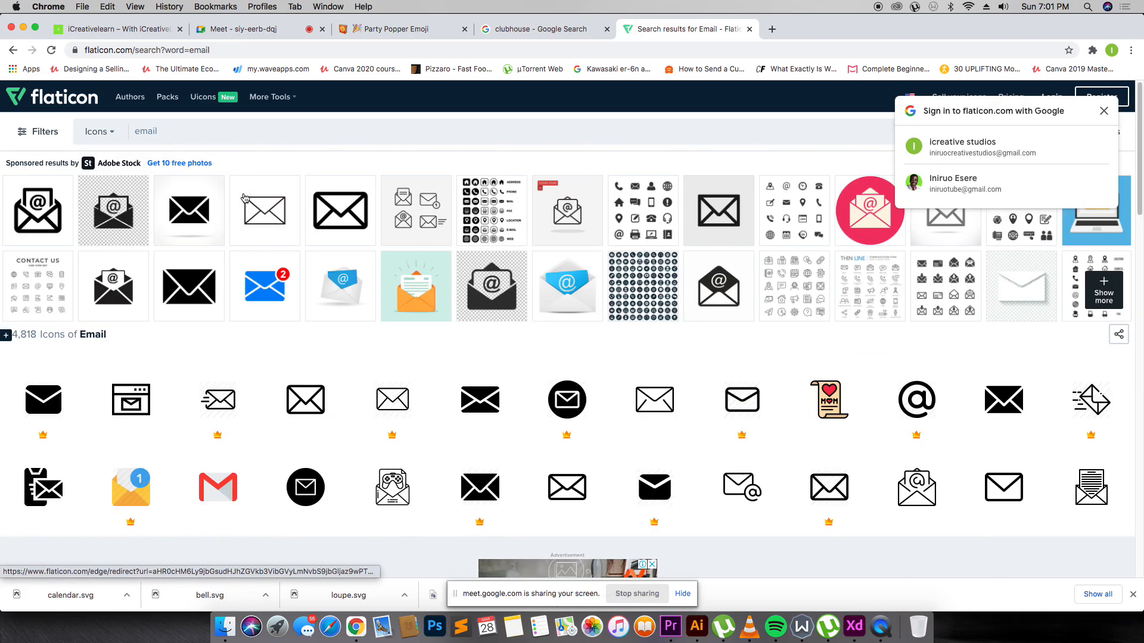
pyautogui.click(134, 133)
pyautogui.write('open')
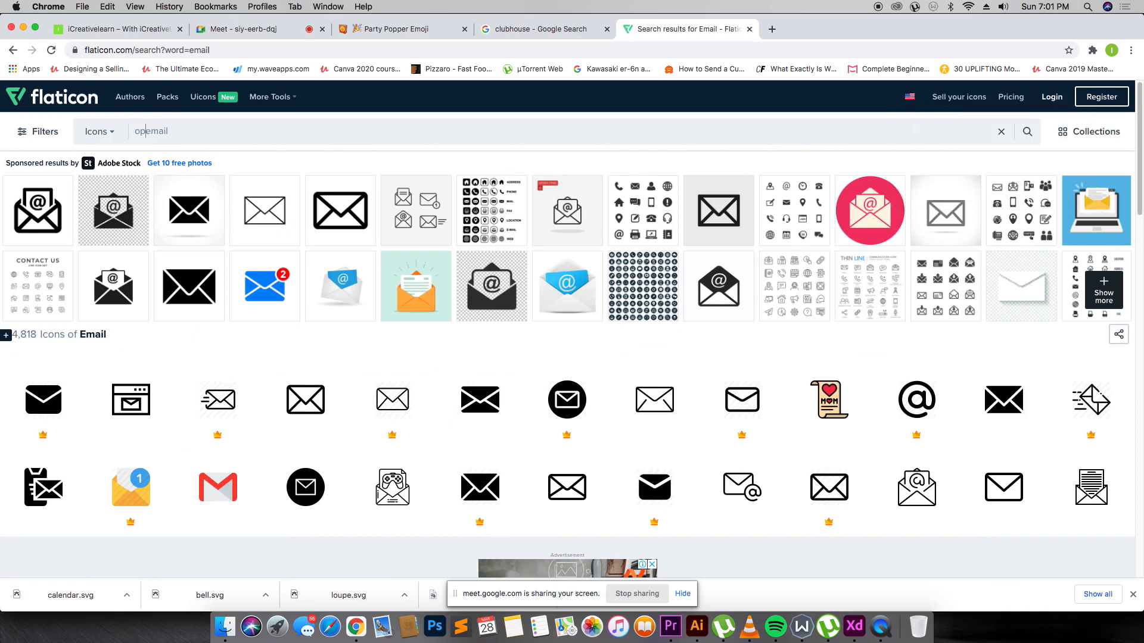
pyautogui.press('Return')
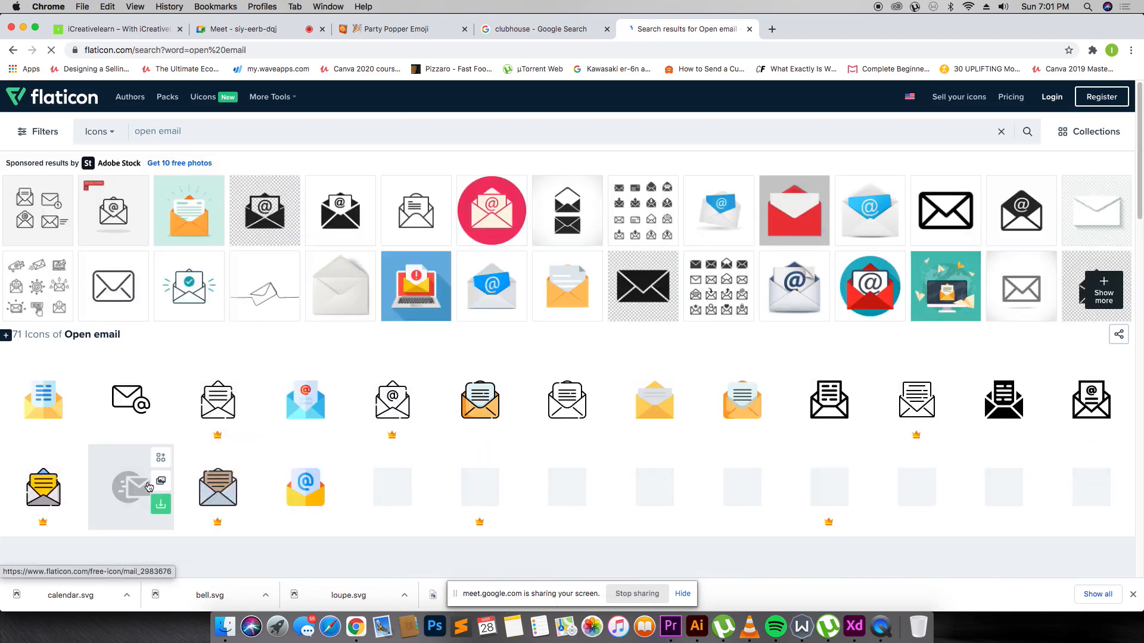
pyautogui.moveTo(865, 401)
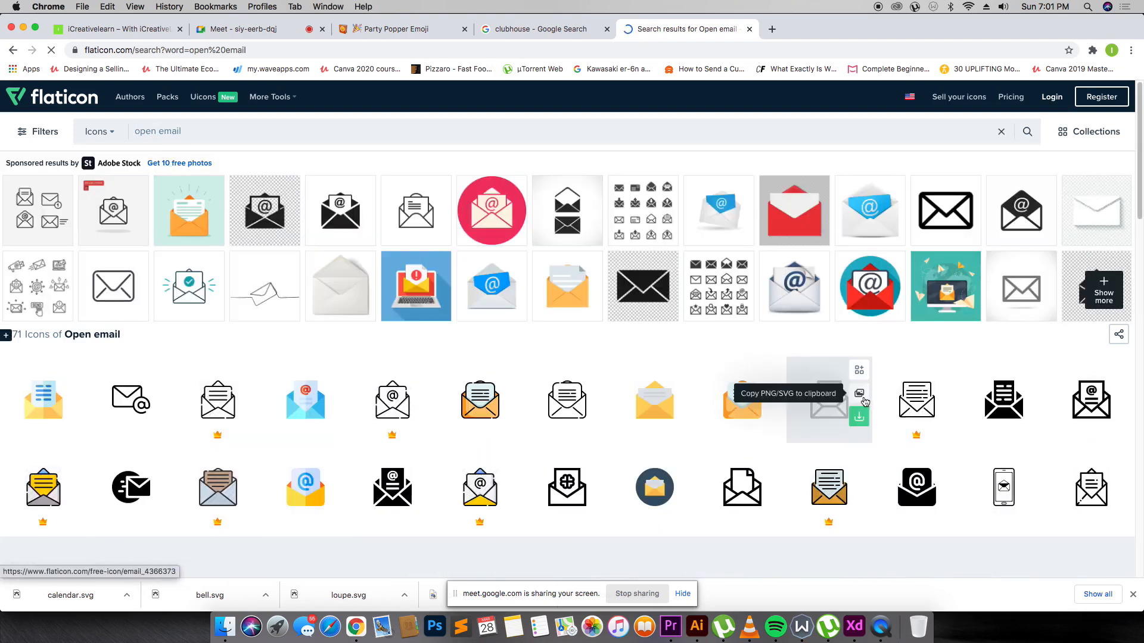
pyautogui.click(830, 411)
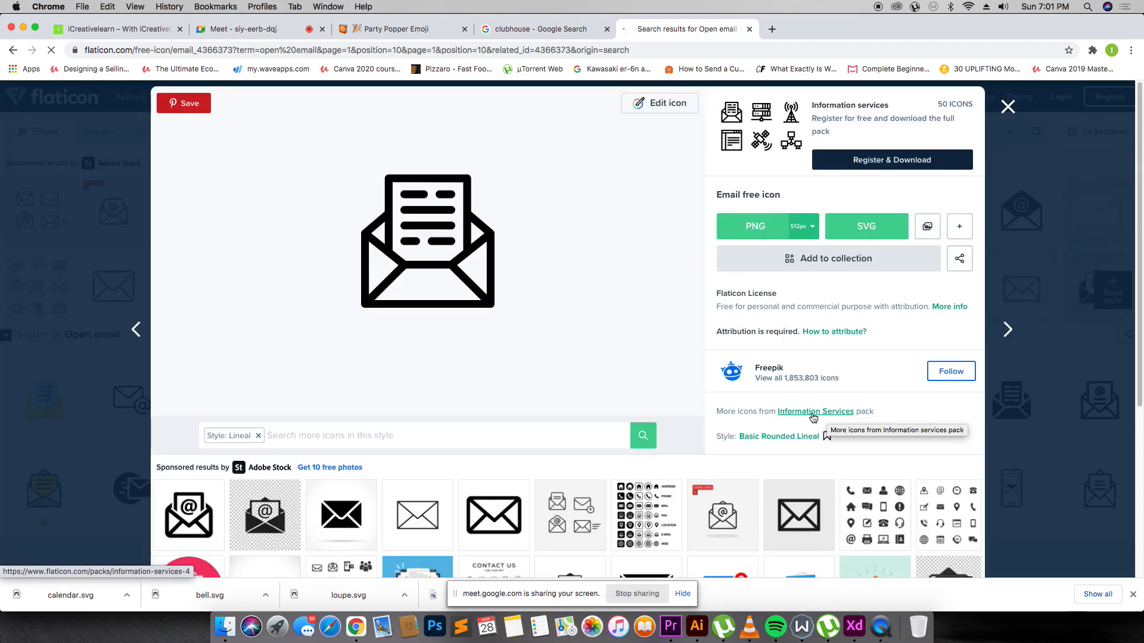
pyautogui.click(774, 228)
pyautogui.click(658, 298)
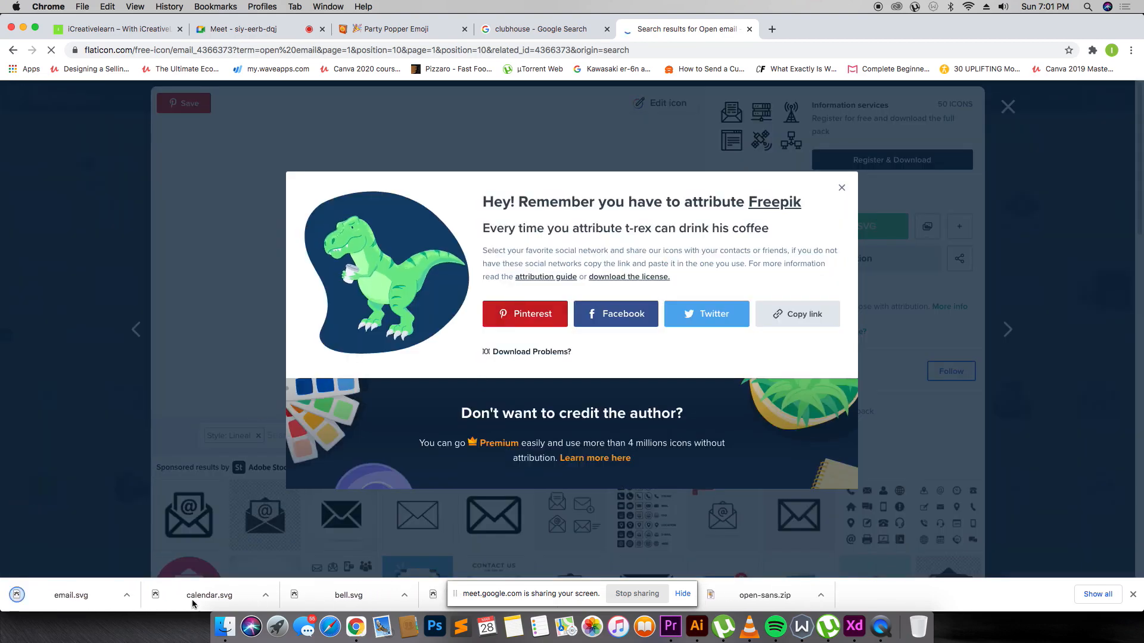
pyautogui.press('super+Tab')
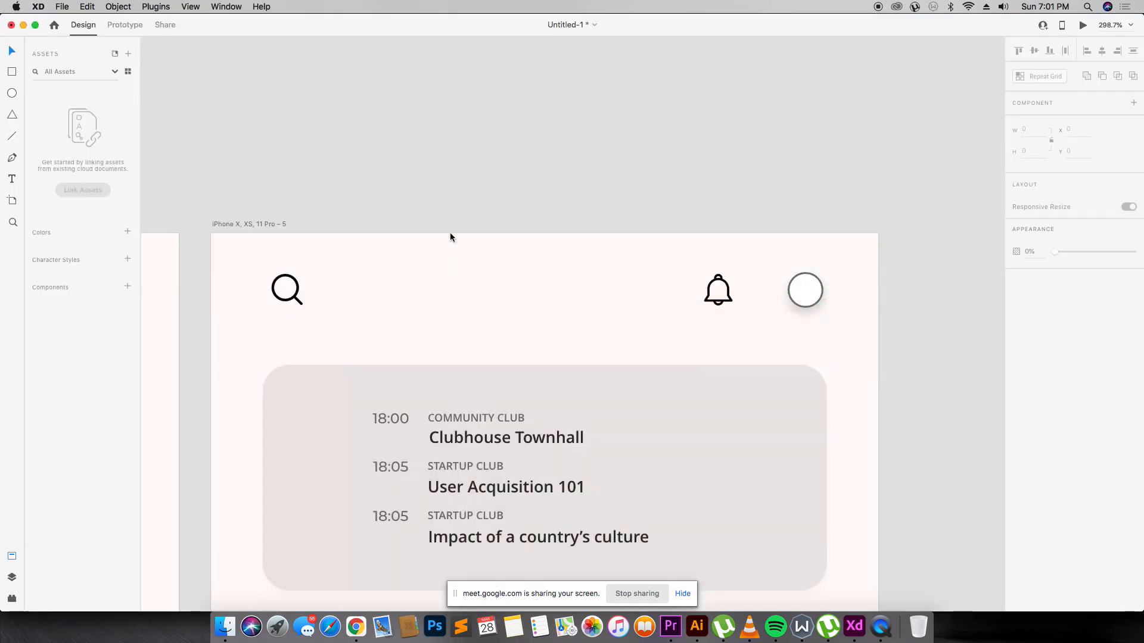
# Paste the calendar icon into XD and shrink it from its huge size to about 47 px.
pyautogui.press('super+v')
pyautogui.press('super+minus')
pyautogui.press('super+minus')
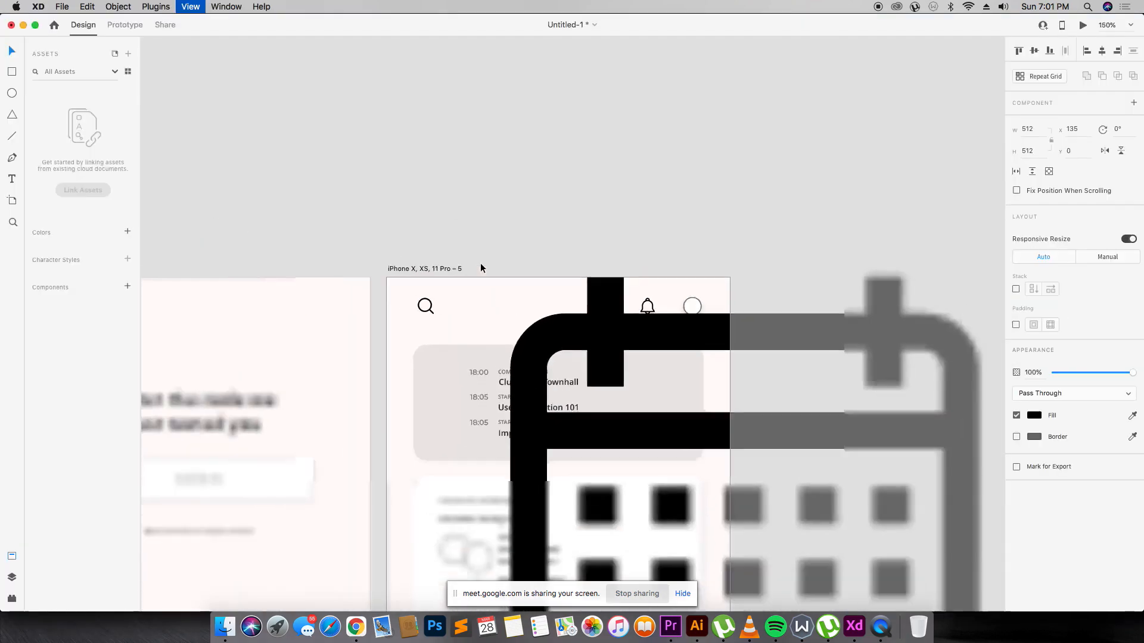
pyautogui.scroll(-1, 481, 264)
pyautogui.moveTo(580, 327); pyautogui.dragTo(739, 272)
pyautogui.moveTo(930, 466); pyautogui.dragTo(583, 304)
pyautogui.press('super+Tab')
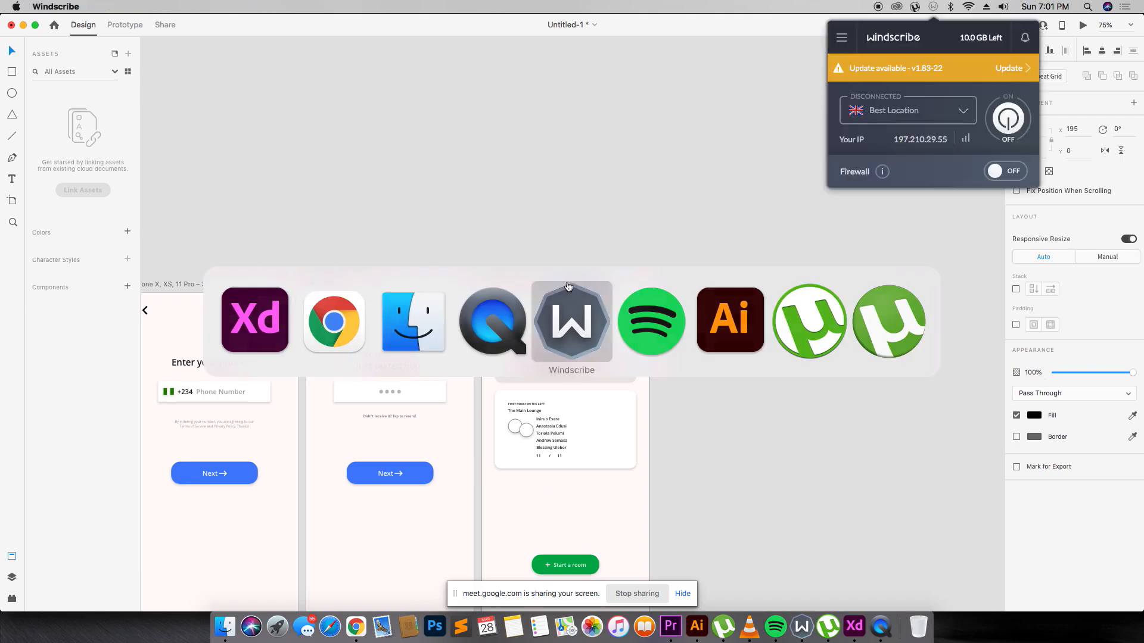
pyautogui.press('super+Tab')
# Bring email.svg into XD, scale it to 27×27 and move it into the header's top bar.
pyautogui.press('super+Tab')
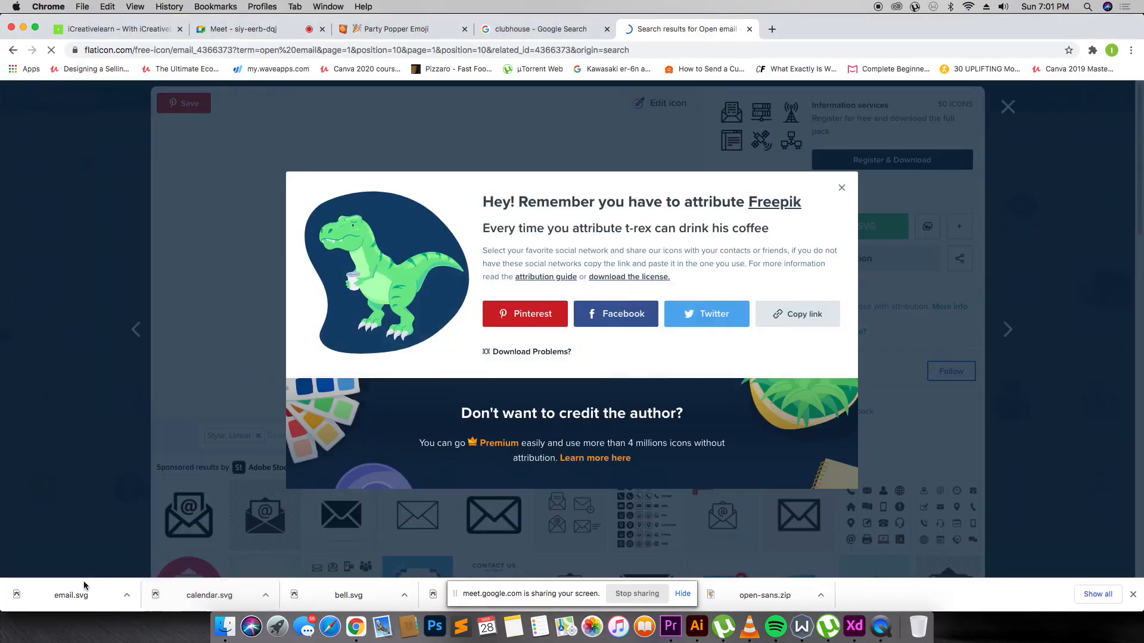
pyautogui.moveTo(90, 589); pyautogui.dragTo(733, 282)
pyautogui.press('super+Tab')
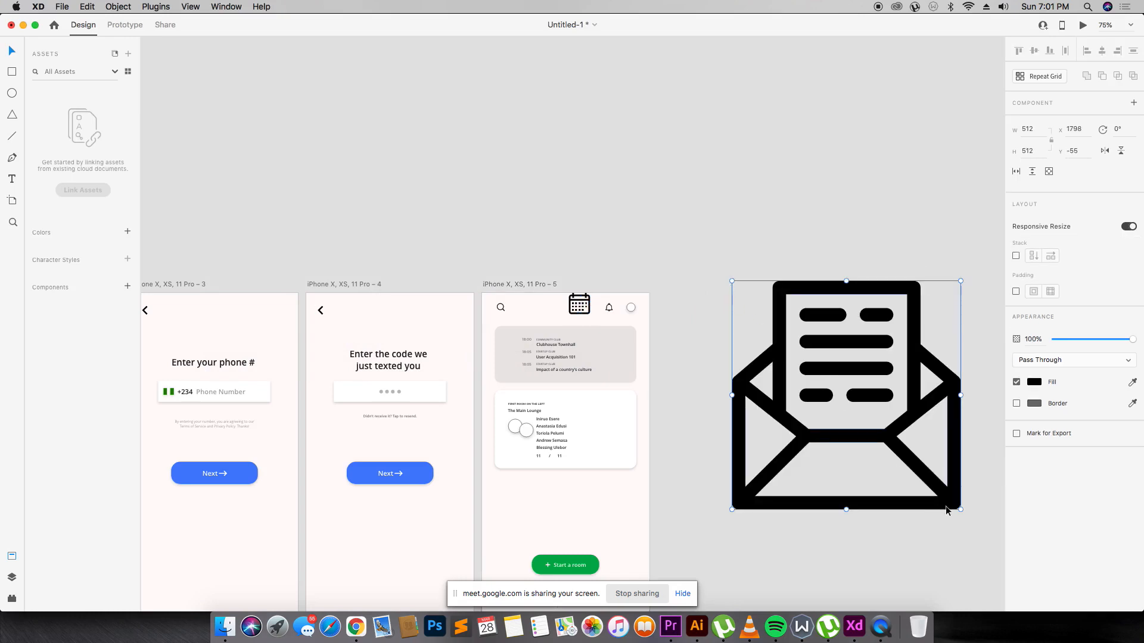
pyautogui.moveTo(959, 509); pyautogui.dragTo(718, 273)
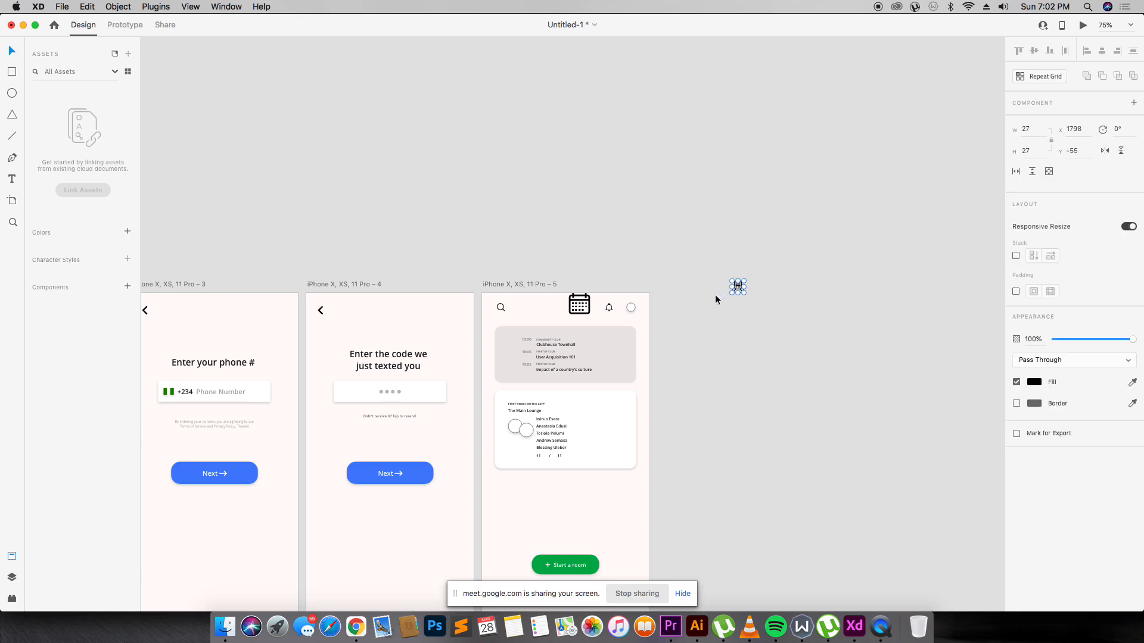
pyautogui.moveTo(427, 269); pyautogui.dragTo(785, 351)
pyautogui.press('z')
pyautogui.moveTo(852, 298); pyautogui.dragTo(415, 339)
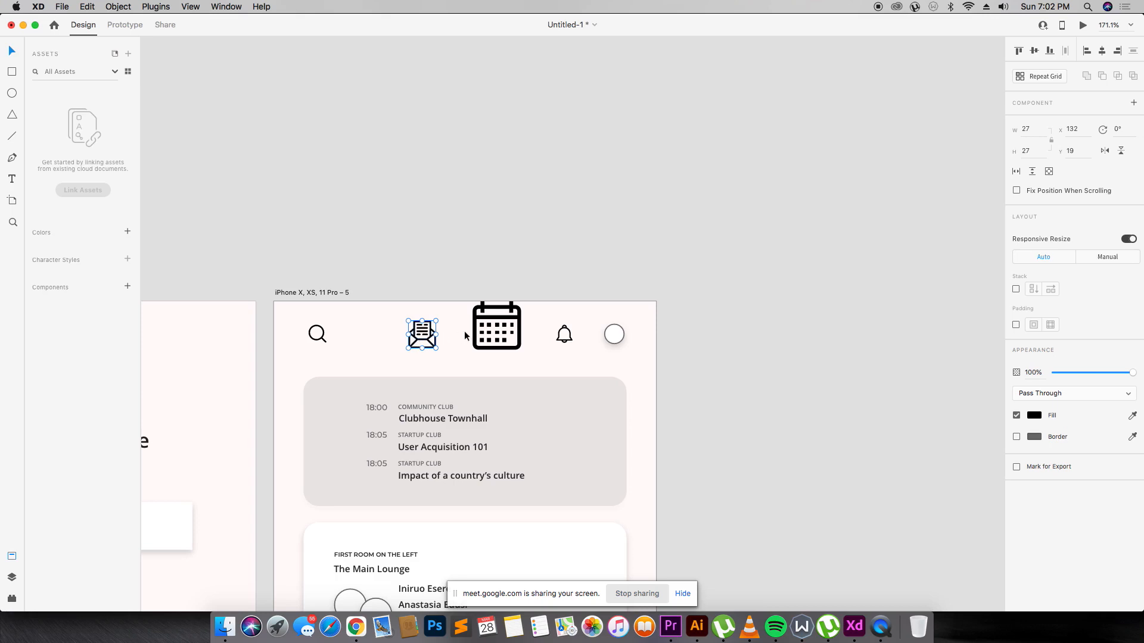
# Shrink the calendar icon and reduce the envelope icon to 17 px beside it.
pyautogui.click(481, 334)
pyautogui.moveTo(521, 350)
pyautogui.mouseDown()
pyautogui.moveTo(492, 331)
pyautogui.moveTo(509, 335)
pyautogui.mouseUp()
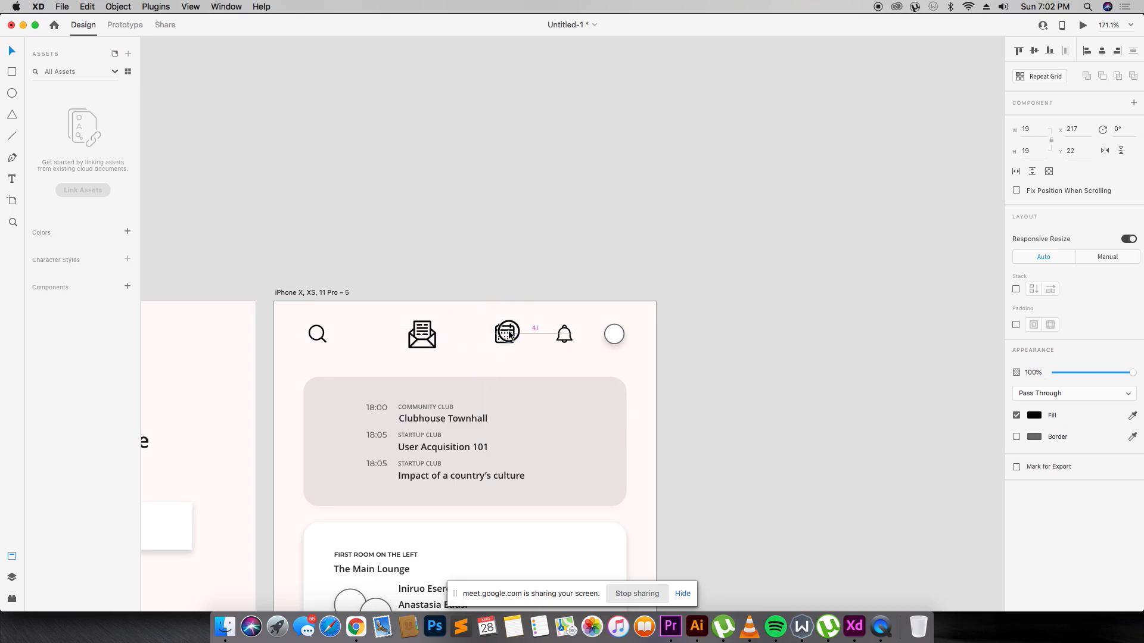
pyautogui.moveTo(252, 286); pyautogui.dragTo(687, 386)
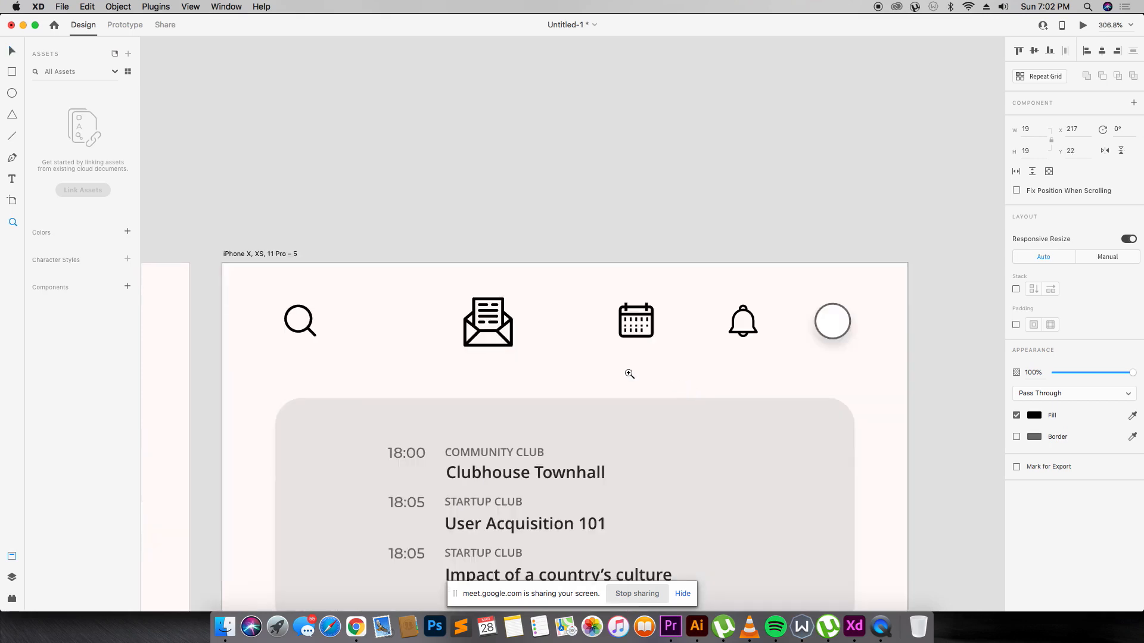
pyautogui.press('v')
pyautogui.click(503, 338)
pyautogui.click(507, 342)
pyautogui.moveTo(513, 347); pyautogui.dragTo(559, 331)
# Shrink the calendar further to about 14.6 px, then check the envelope, profile circle and bell.
pyautogui.click(648, 331)
pyautogui.moveTo(652, 337)
pyautogui.mouseDown()
pyautogui.moveTo(626, 313)
pyautogui.moveTo(614, 318)
pyautogui.moveTo(640, 322)
pyautogui.mouseUp()
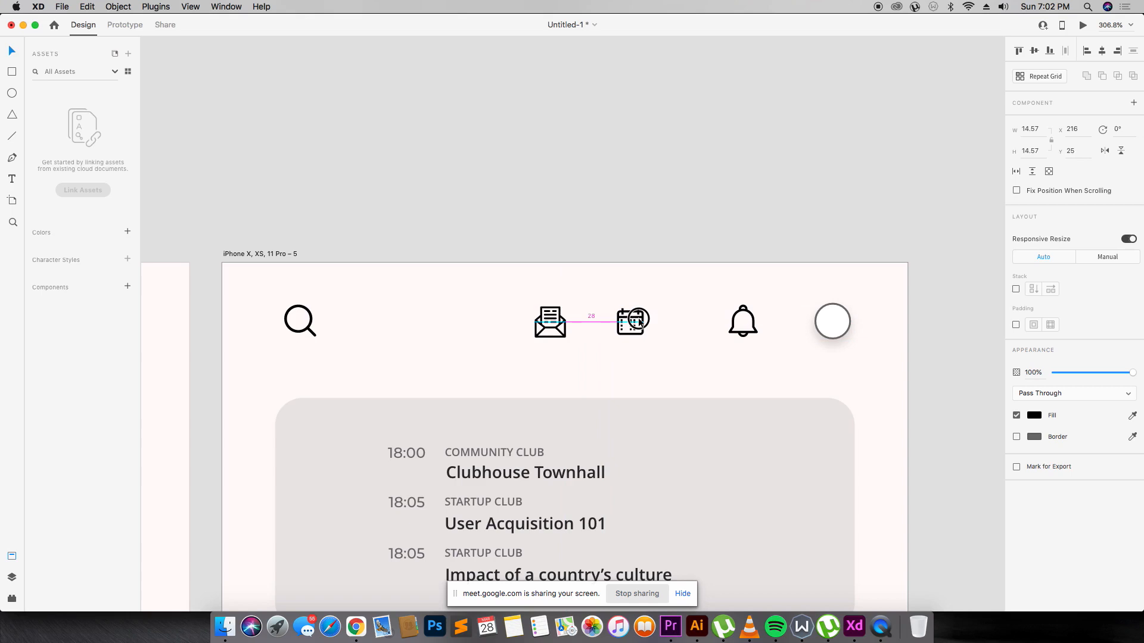
pyautogui.click(561, 323)
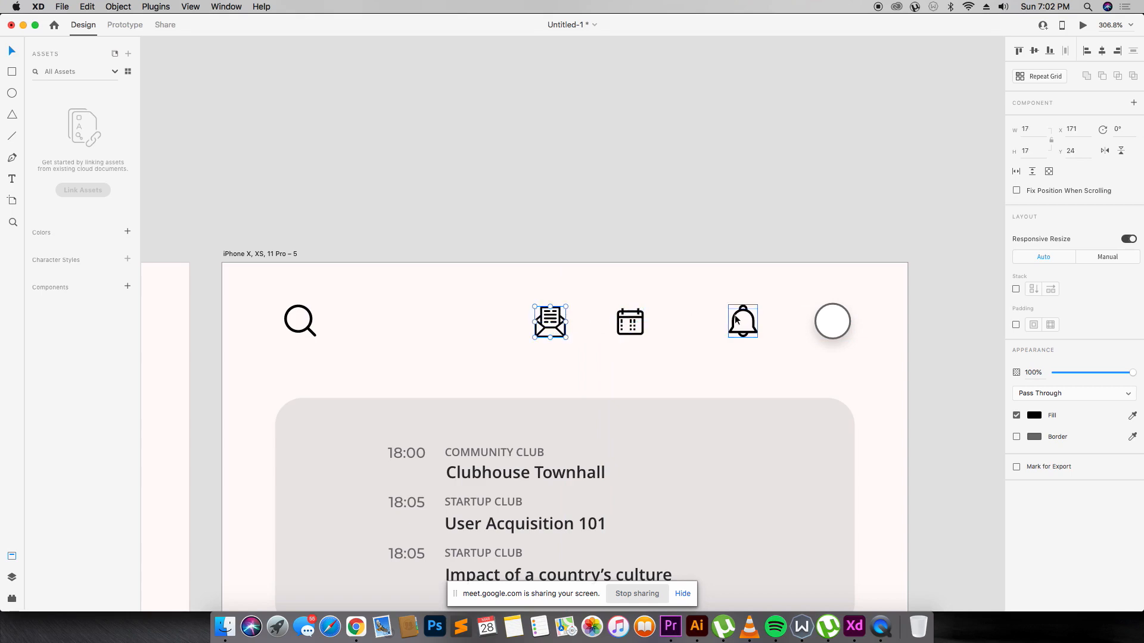
pyautogui.click(816, 319)
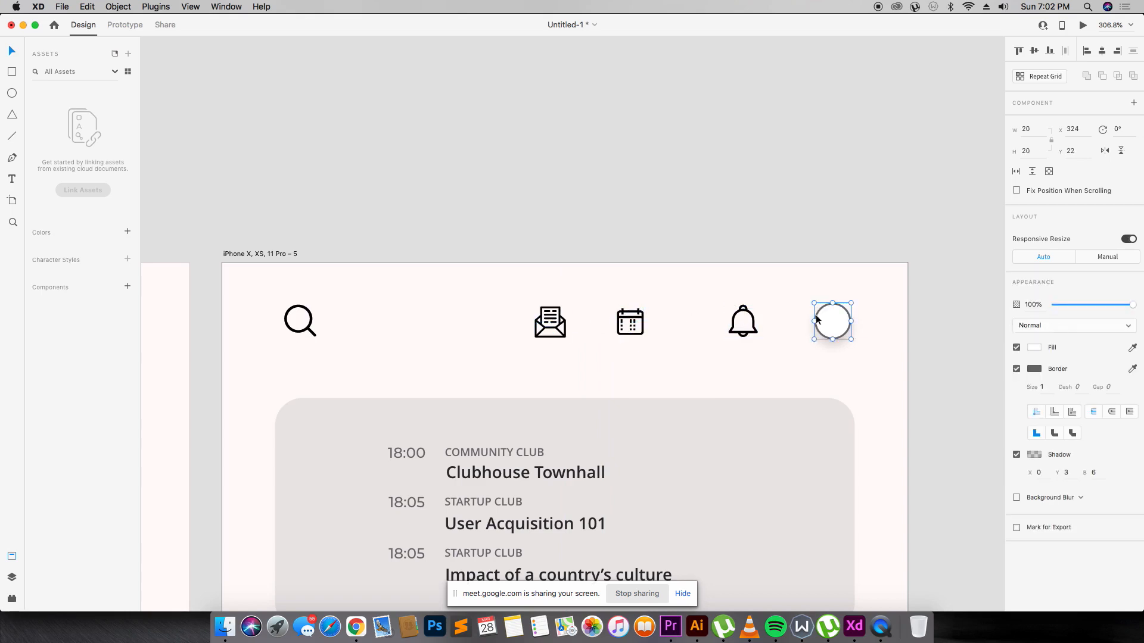
pyautogui.click(754, 318)
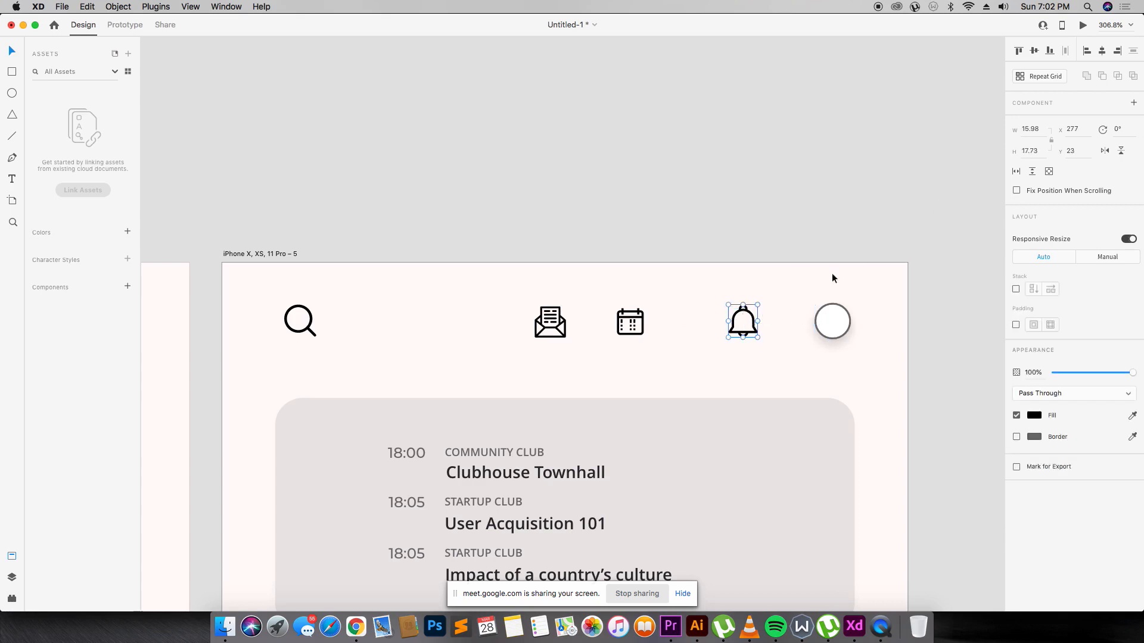
# Set the bell icon's width to 15 px after trying 20 px.
pyautogui.click(1039, 132)
pyautogui.write('20')
pyautogui.press('Tab')
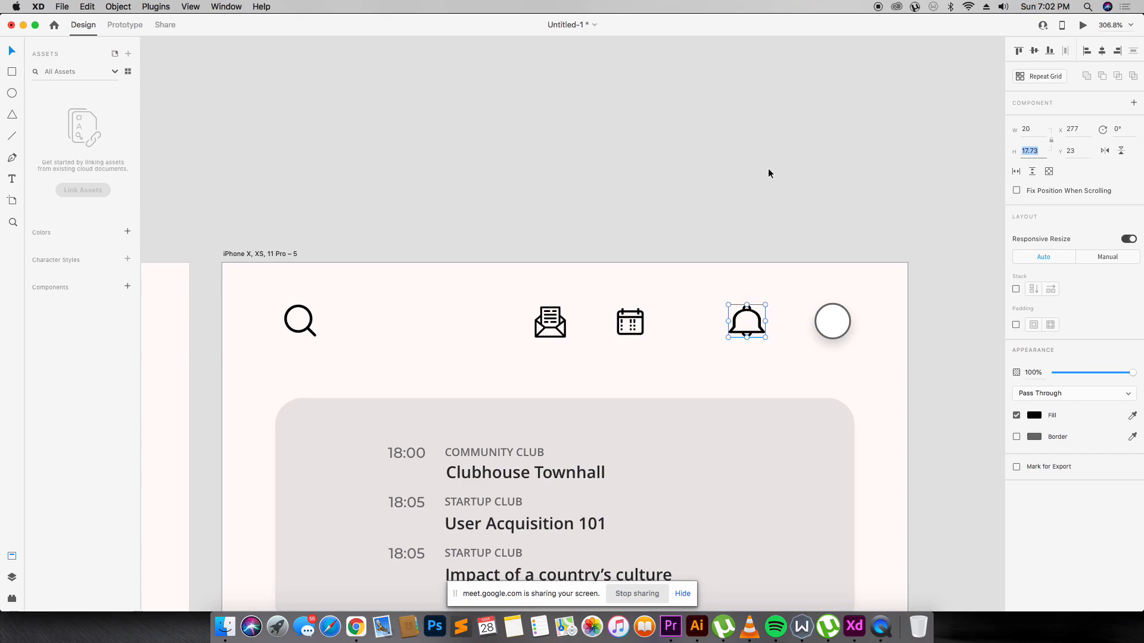
pyautogui.press('super+z')
pyautogui.click(1035, 124)
pyautogui.write('20')
pyautogui.press('Return')
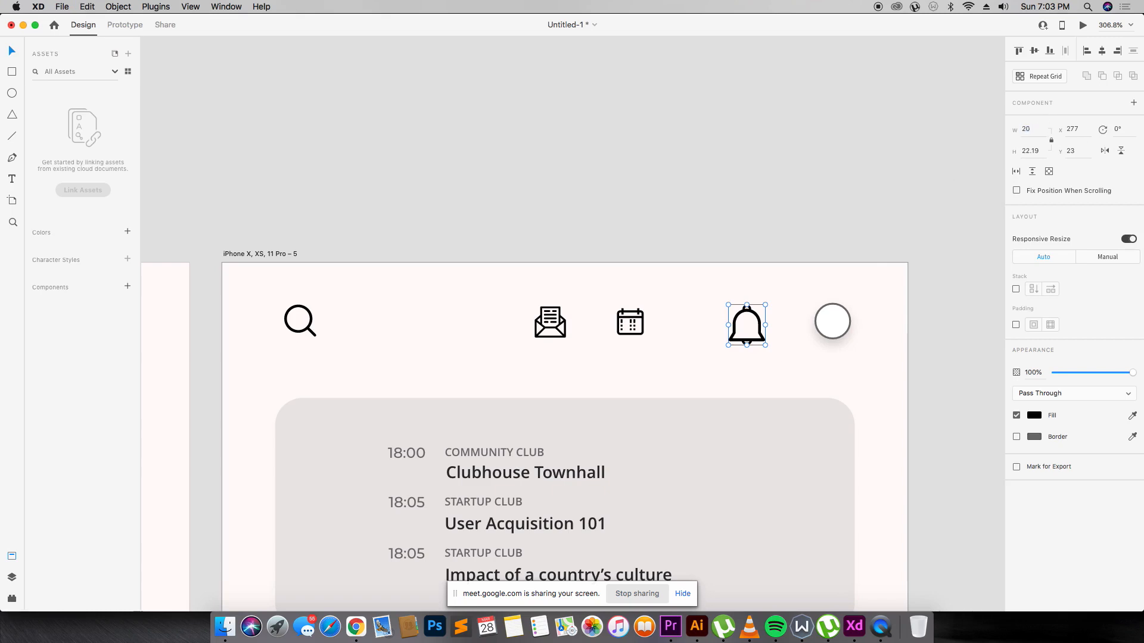
pyautogui.click(1034, 128)
pyautogui.press('Return')
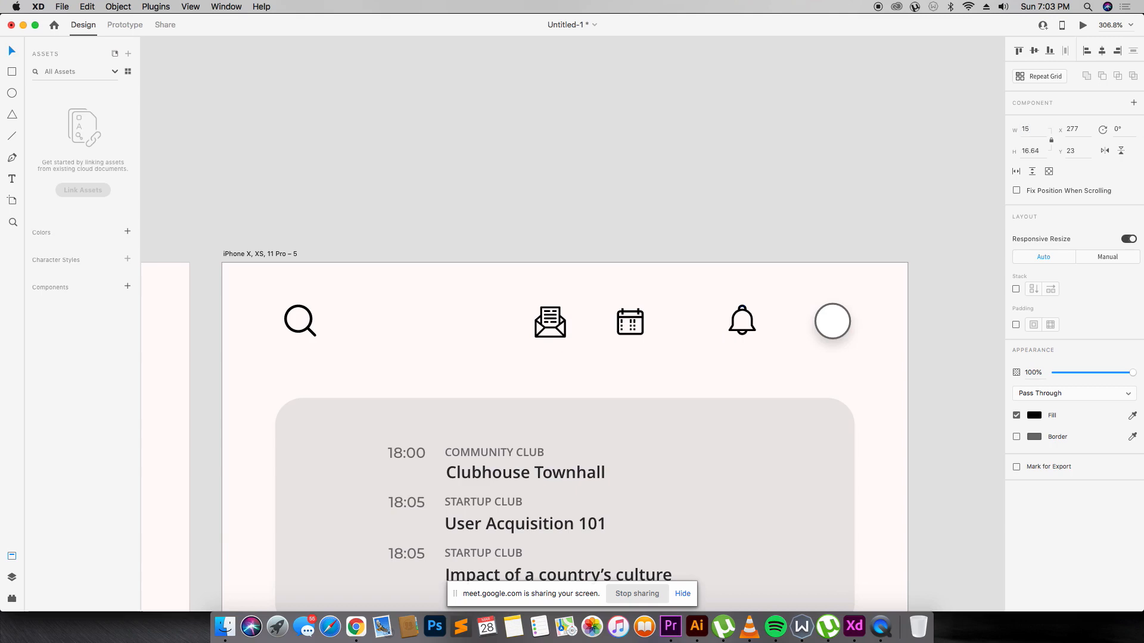
# Set the calendar, envelope and search icons to 15 px wide.
pyautogui.click(636, 327)
pyautogui.click(1039, 131)
pyautogui.write('15')
pyautogui.press('Return')
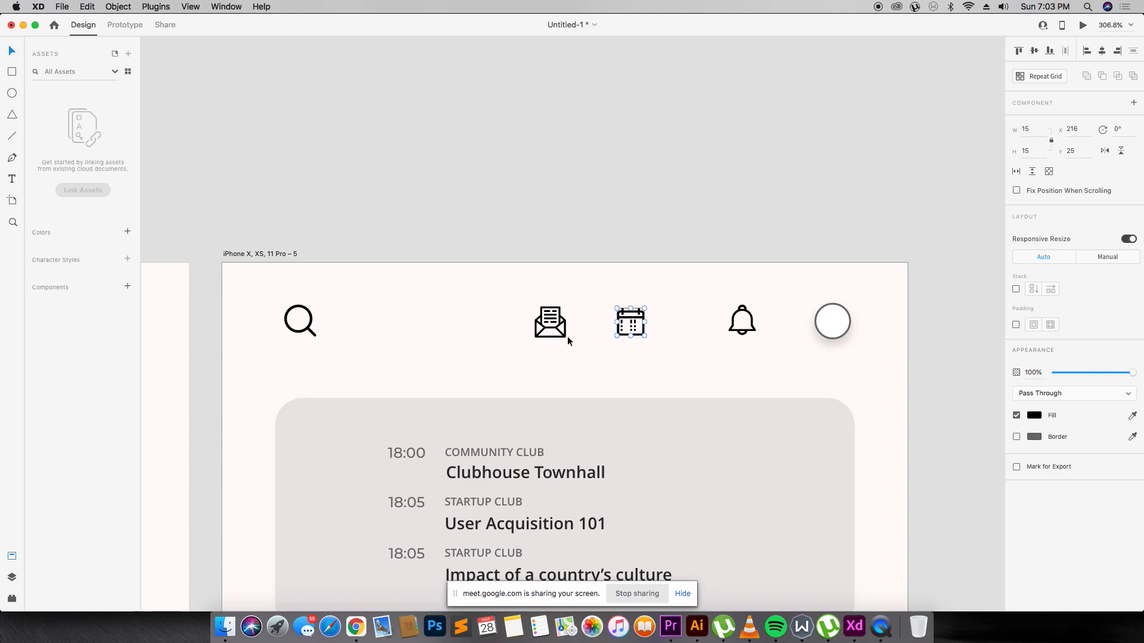
pyautogui.click(565, 334)
pyautogui.click(1040, 130)
pyautogui.press('Return')
pyautogui.click(313, 332)
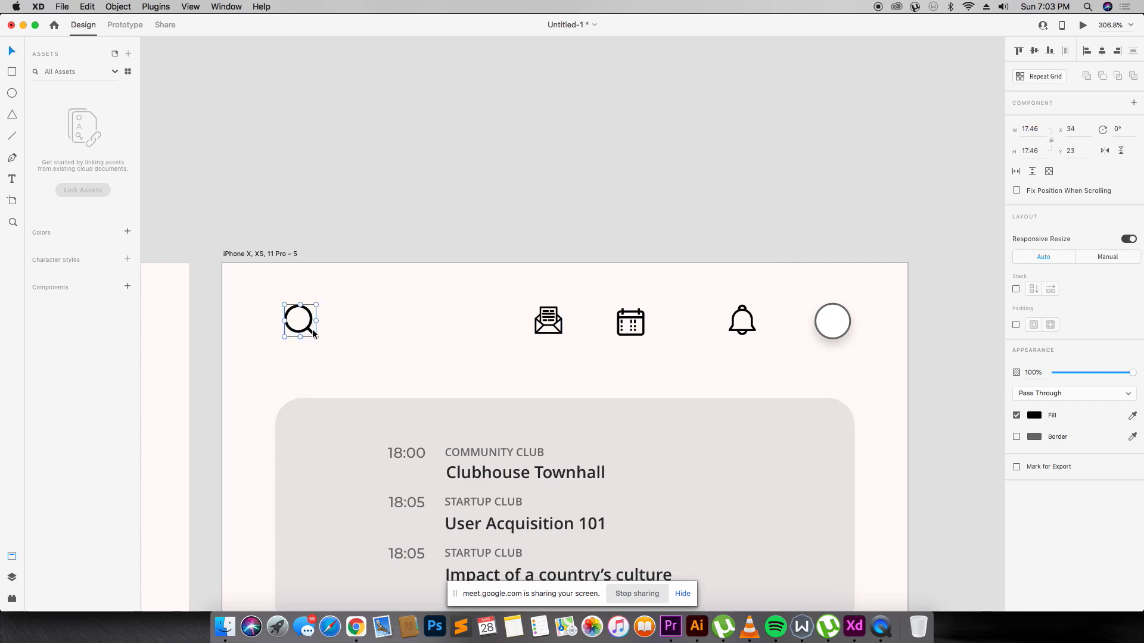
pyautogui.click(1038, 129)
pyautogui.write('15')
pyautogui.press('Return')
# Space the envelope, calendar and bell icons evenly about 32 px apart.
pyautogui.moveTo(561, 332)
pyautogui.mouseDown()
pyautogui.moveTo(529, 333)
pyautogui.moveTo(542, 335)
pyautogui.mouseUp()
pyautogui.moveTo(637, 326); pyautogui.dragTo(628, 324)
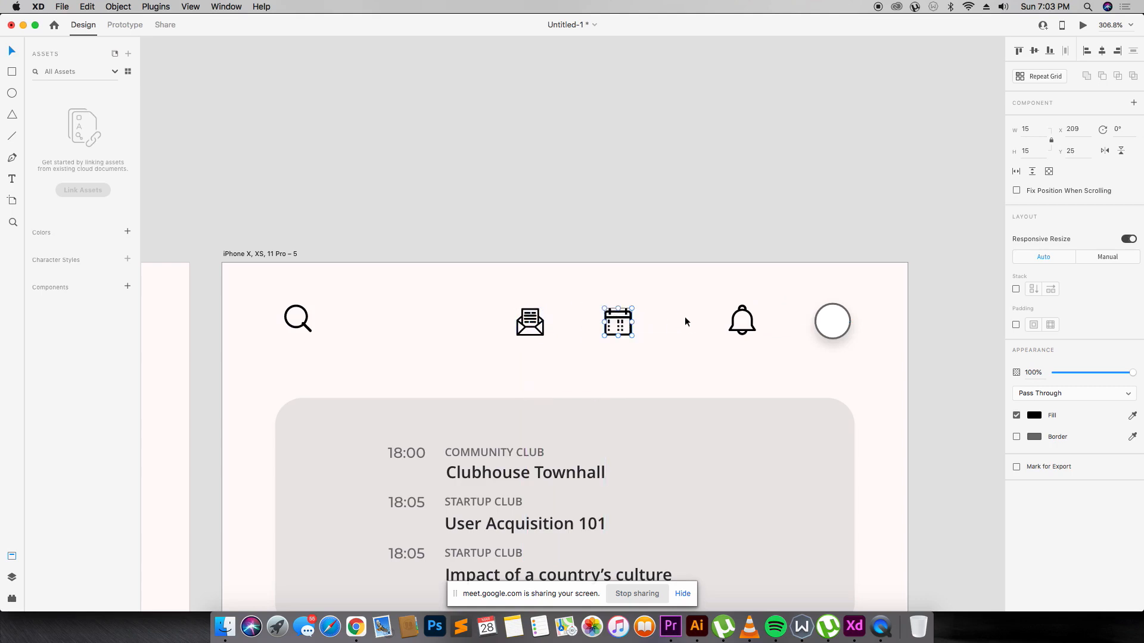
pyautogui.moveTo(732, 327); pyautogui.dragTo(698, 331)
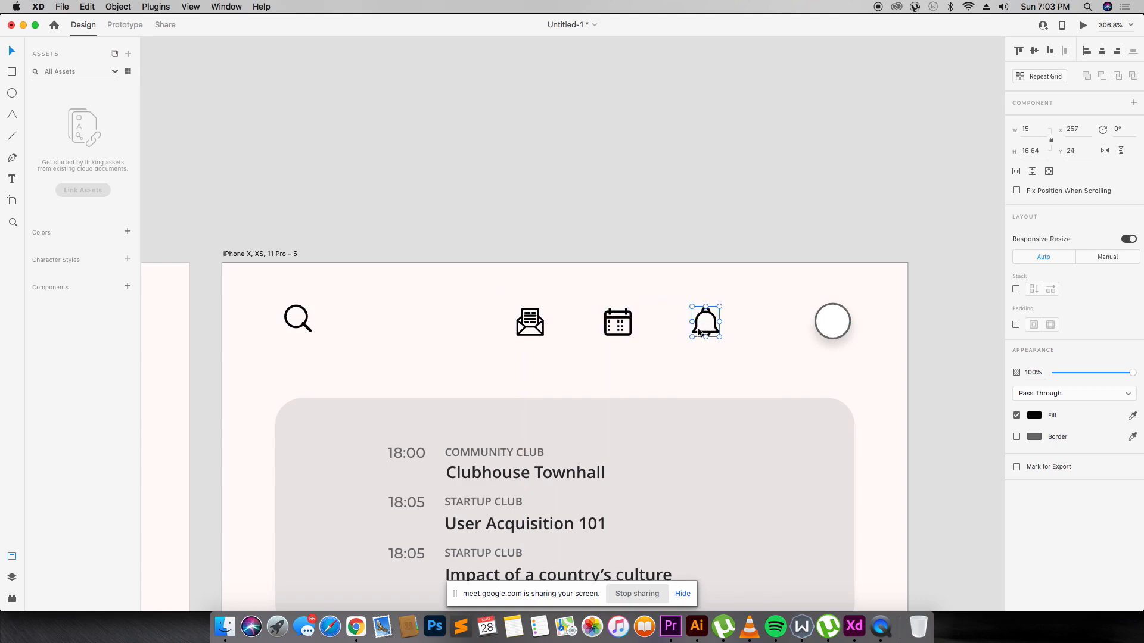
# Group the envelope, calendar and bell icons together.
pyautogui.keyDown('shift'); pyautogui.click(601, 325); pyautogui.keyUp('shift')
pyautogui.keyDown('shift'); pyautogui.click(541, 329); pyautogui.keyUp('shift')
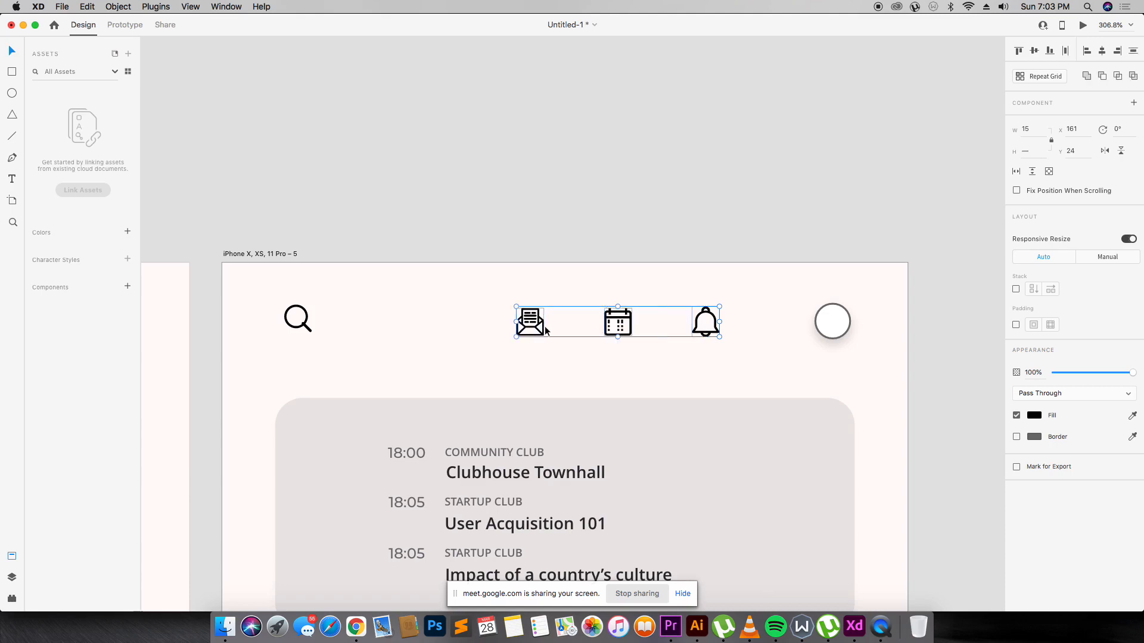
pyautogui.press('super+g')
# Shrink the profile circle to 15 px wide and nudge it into place in the top bar.
pyautogui.click(845, 312)
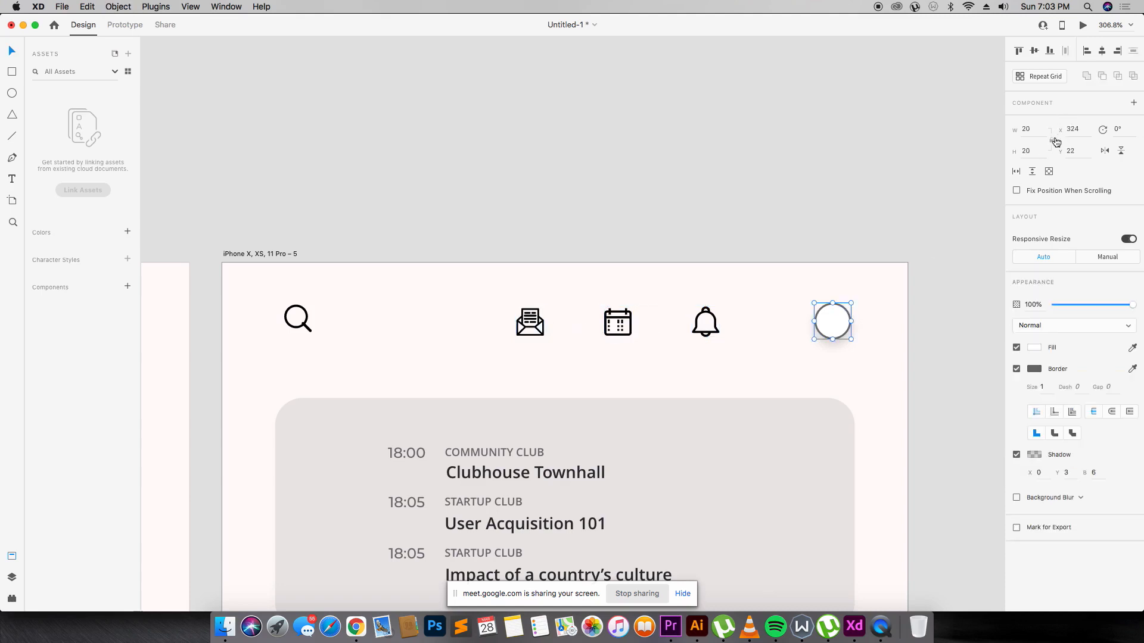
pyautogui.moveTo(1020, 128); pyautogui.dragTo(1036, 128)
pyautogui.press('Return')
pyautogui.moveTo(836, 324); pyautogui.dragTo(848, 336)
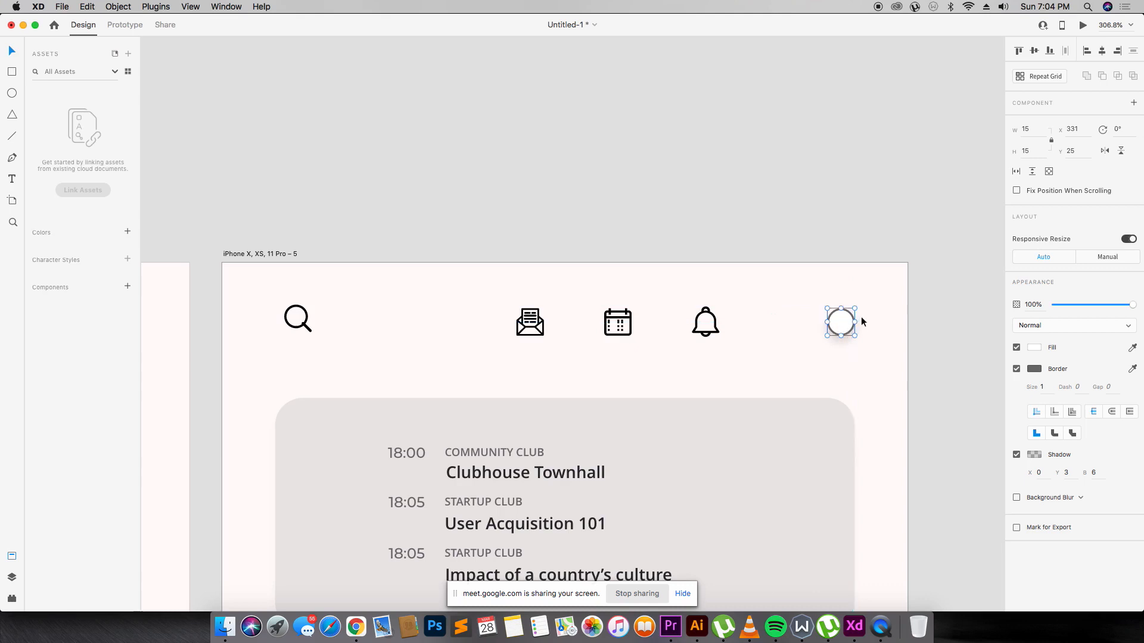
# Check that the search icon and icon group sit level with the profile circle.
pyautogui.keyDown('shift'); pyautogui.click(700, 327); pyautogui.keyUp('shift')
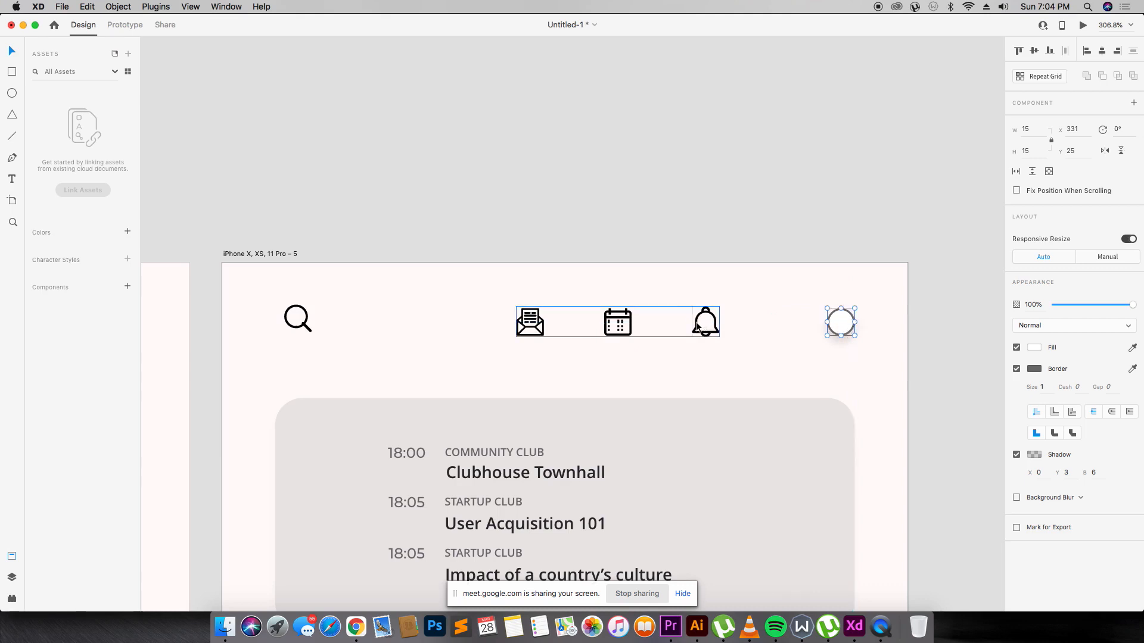
pyautogui.keyDown('shift'); pyautogui.click(301, 332); pyautogui.keyUp('shift')
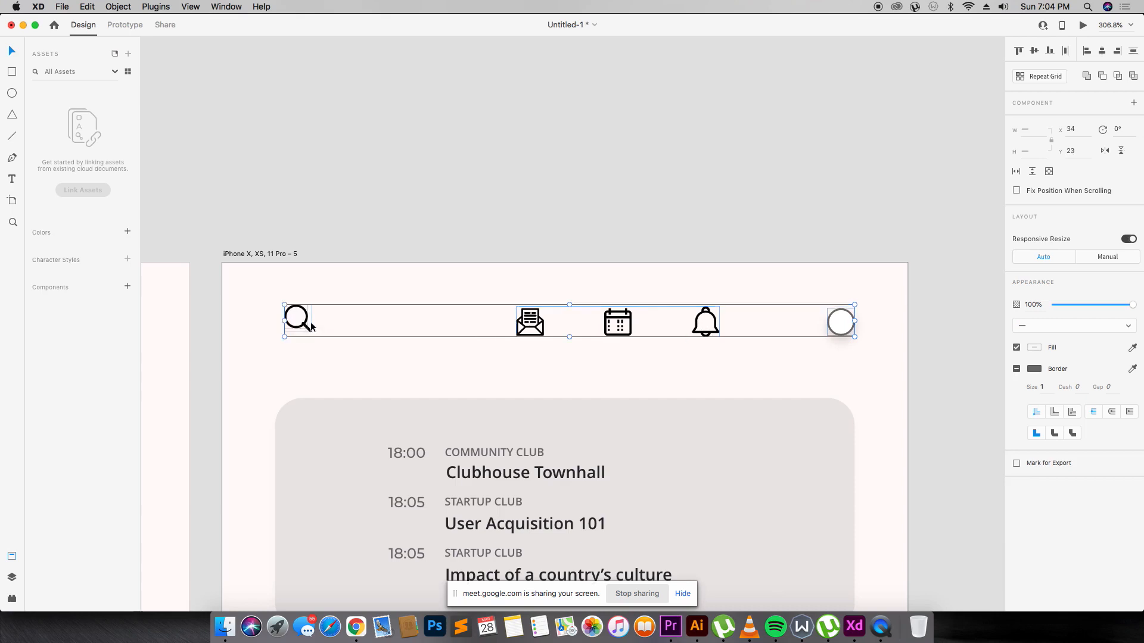
pyautogui.click(665, 167)
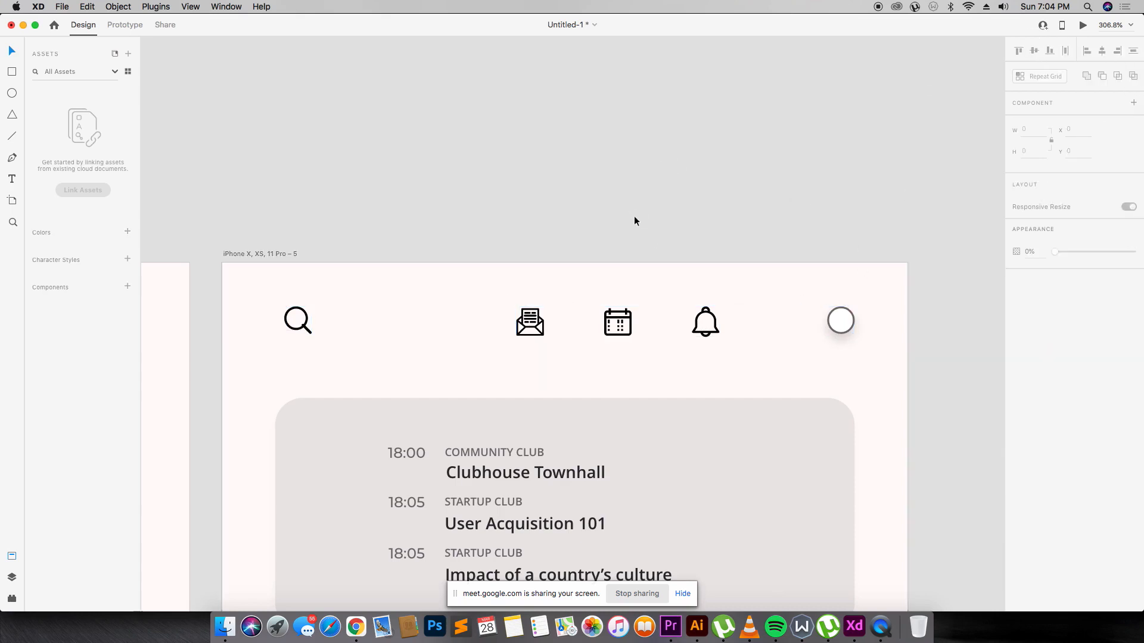
pyautogui.press('super+minus')
pyautogui.press('super+minus')
pyautogui.press('super+minus')
pyautogui.press('super+minus')
pyautogui.press('super+equal')
pyautogui.press('super+equal')
pyautogui.press('super+equal')
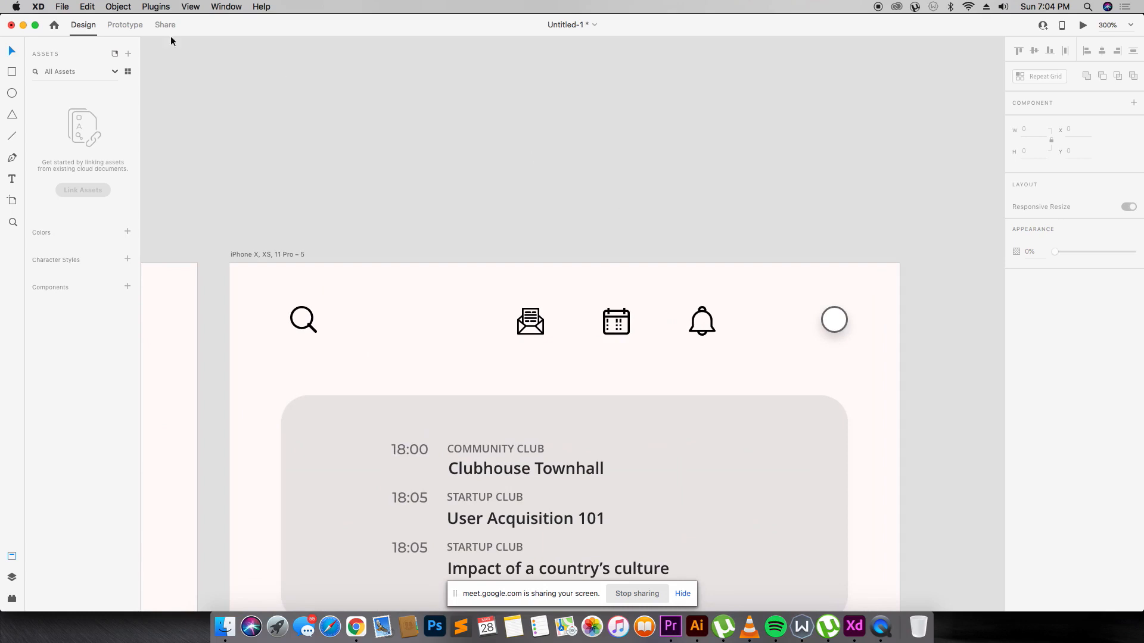
# Dismiss the attribution popup on the Flaticon email page, then switch XD to Material_Icons_Google.
pyautogui.scroll(-2, 449, 247)
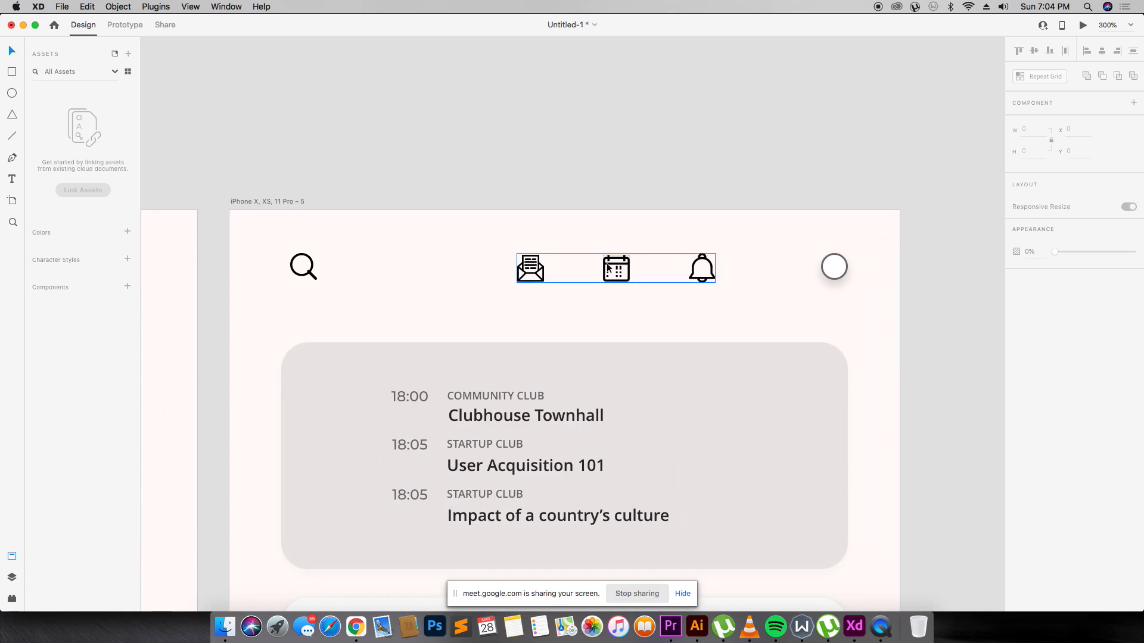
pyautogui.scroll(-2, 607, 268)
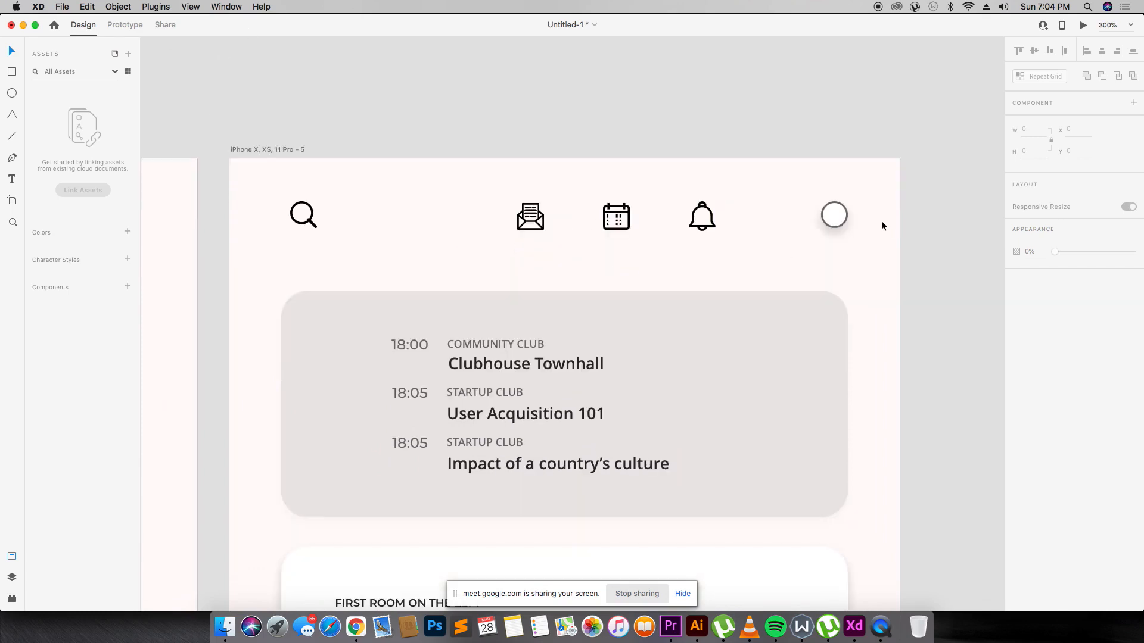
pyautogui.press('super+minus')
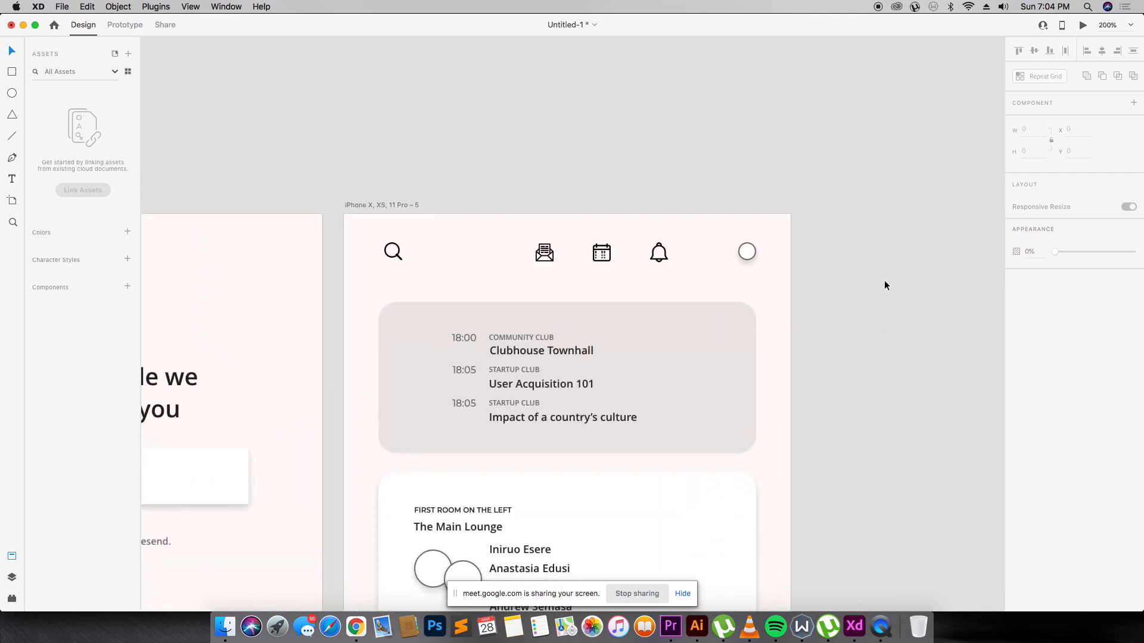
pyautogui.scroll(-1, 646, 278)
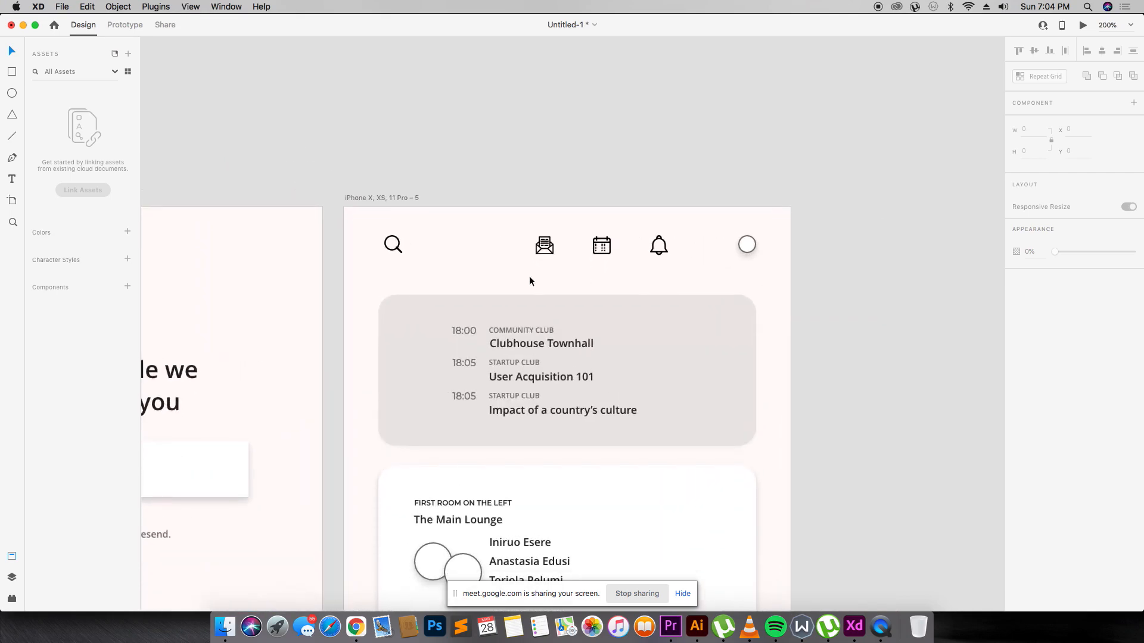
pyautogui.press('super+Tab')
pyautogui.click(395, 356)
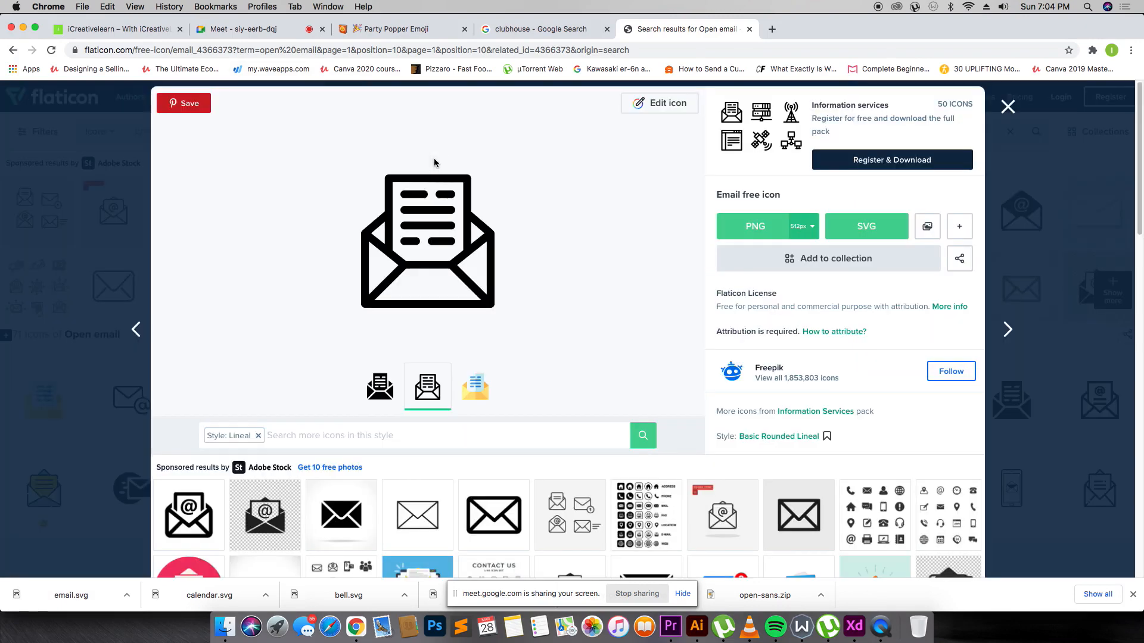
pyautogui.click(425, 169)
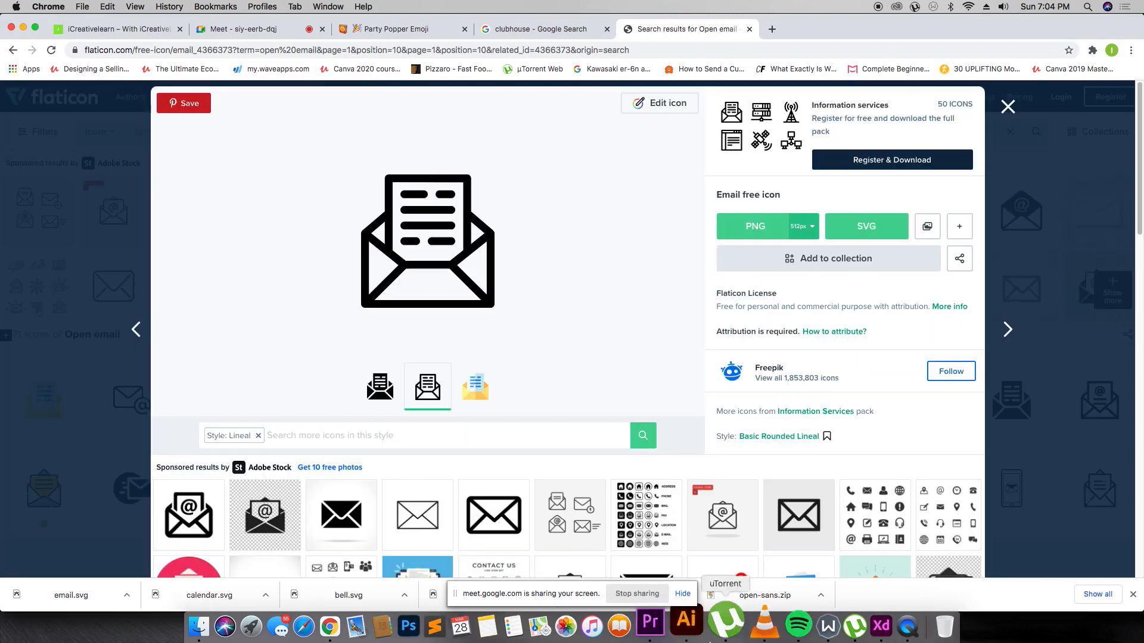
pyautogui.rightClick(849, 612)
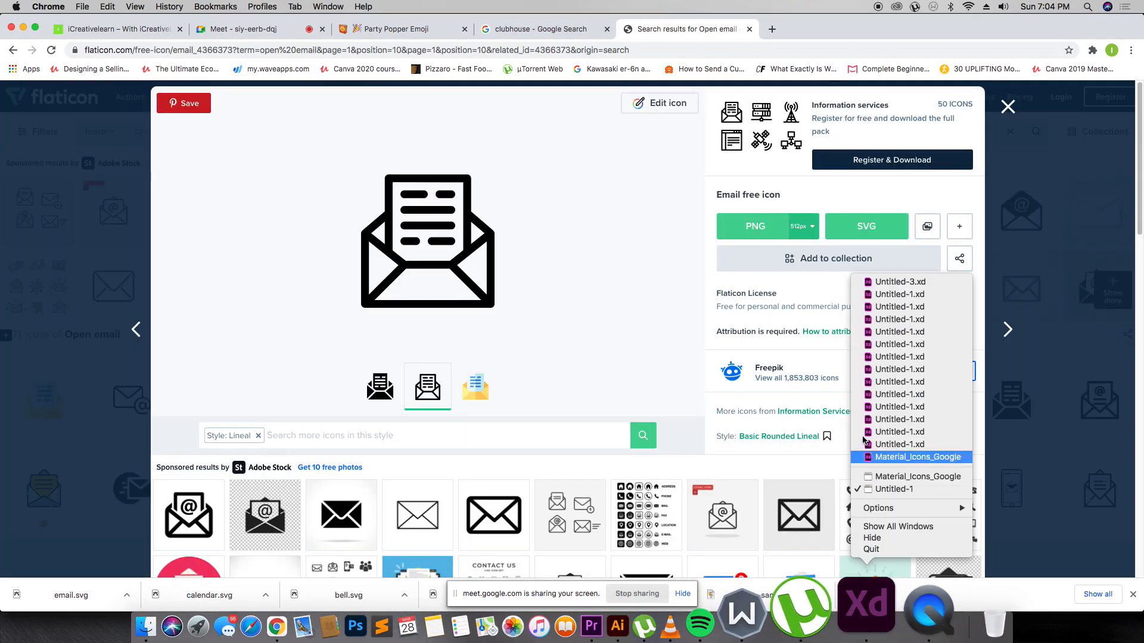
pyautogui.click(861, 475)
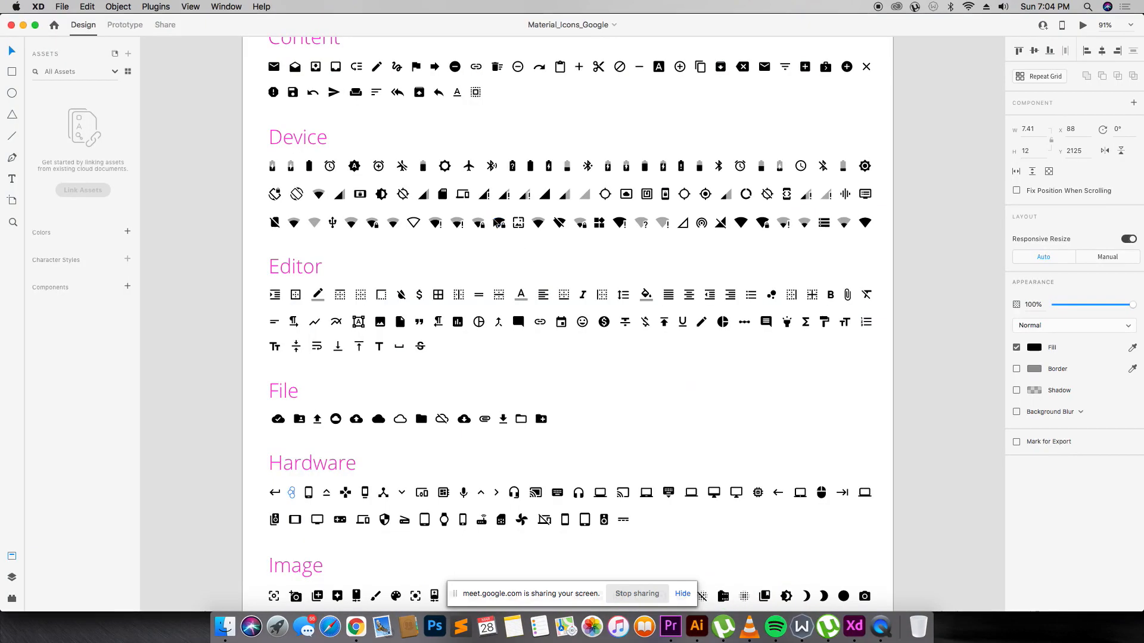
# Scroll through the Material icon sets from Alert to Social, then return to the Flaticon page.
pyautogui.scroll(10, 388, 164)
pyautogui.scroll(5, 386, 167)
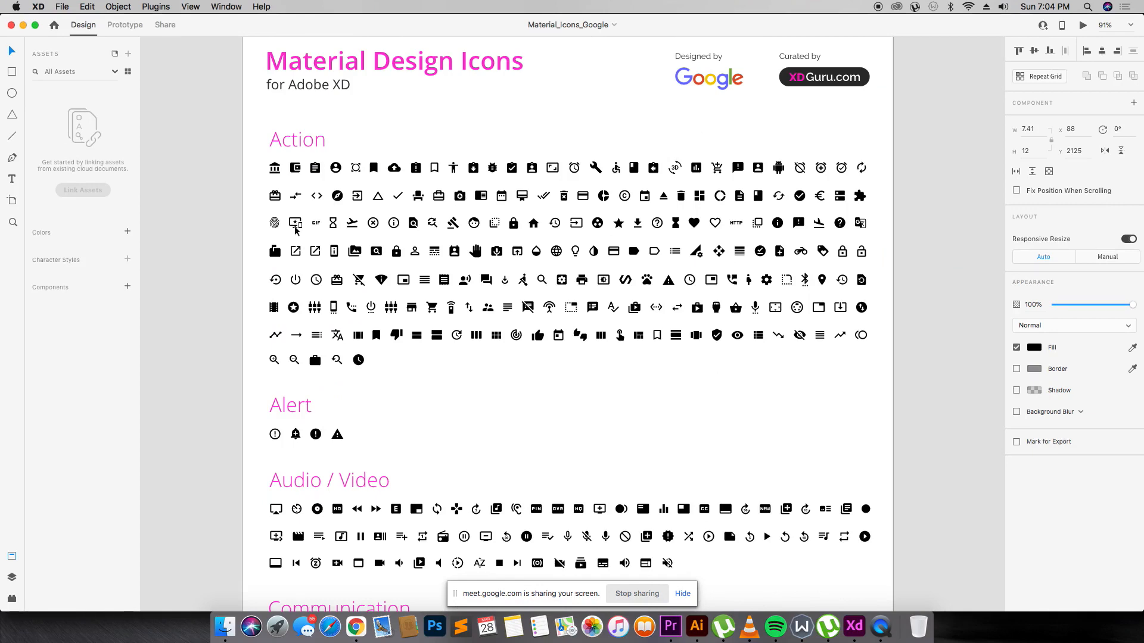
pyautogui.scroll(-5, 348, 260)
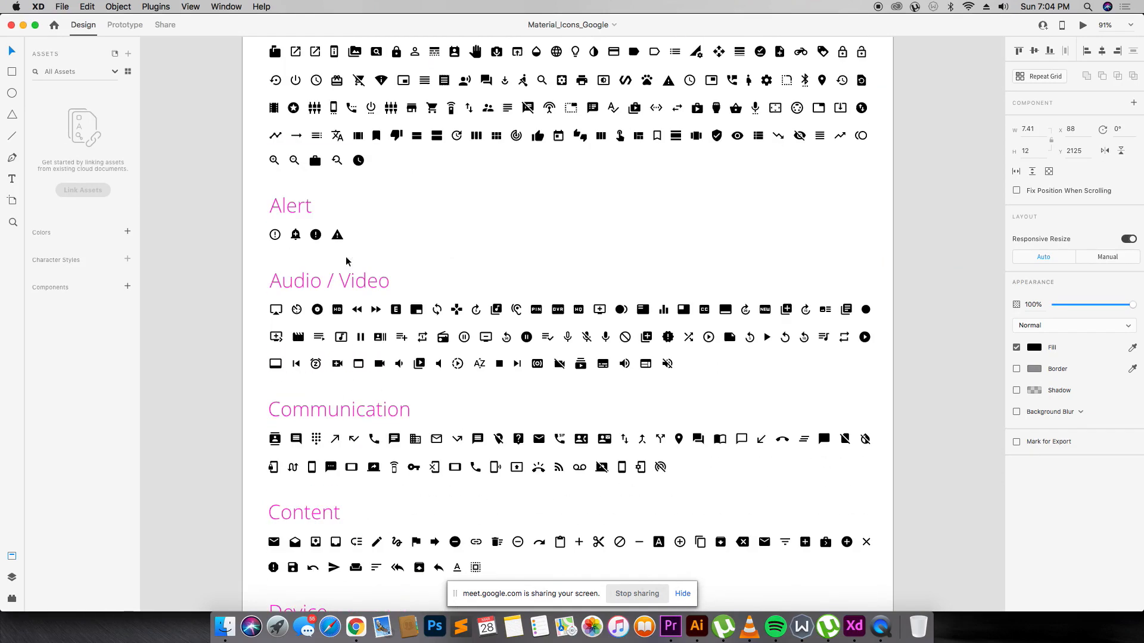
pyautogui.scroll(-17, 347, 261)
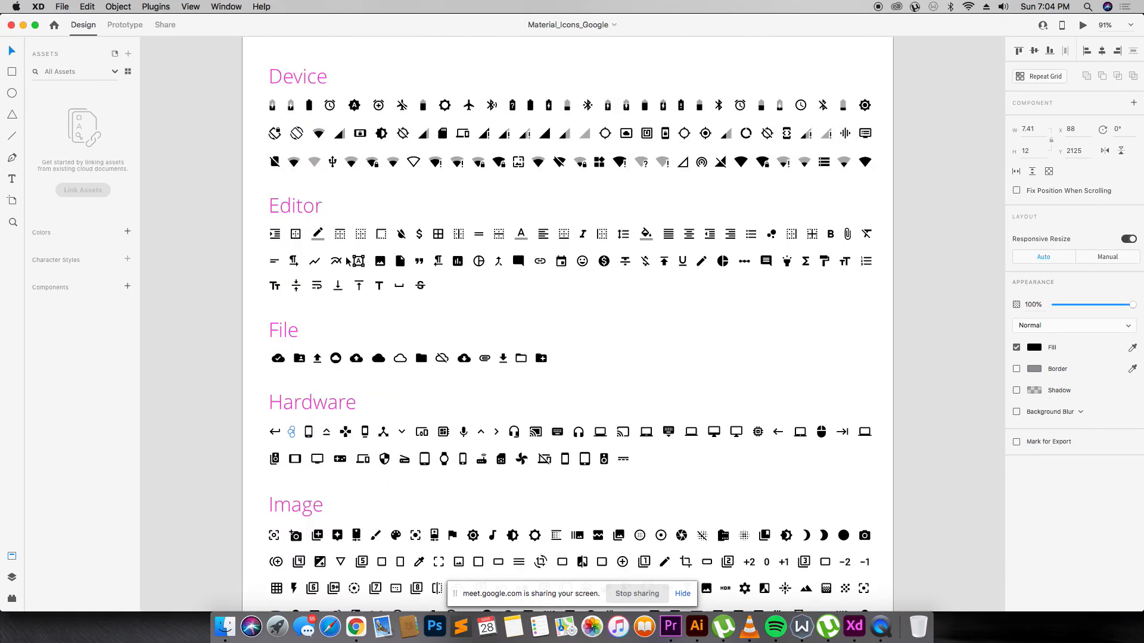
pyautogui.scroll(-3, 347, 261)
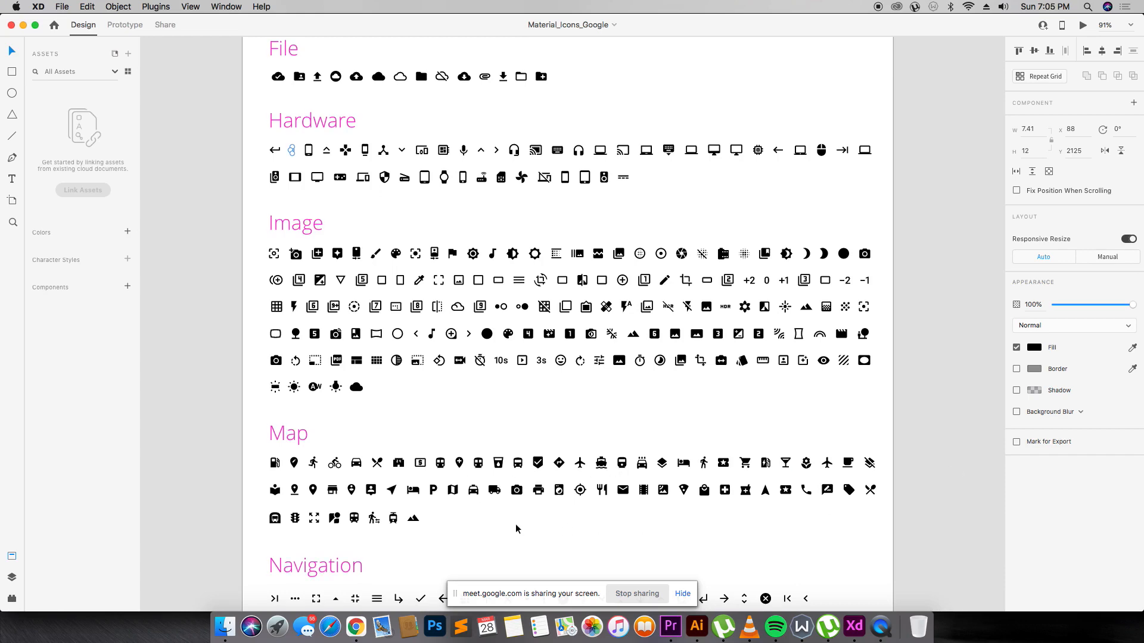
pyautogui.scroll(-5, 516, 524)
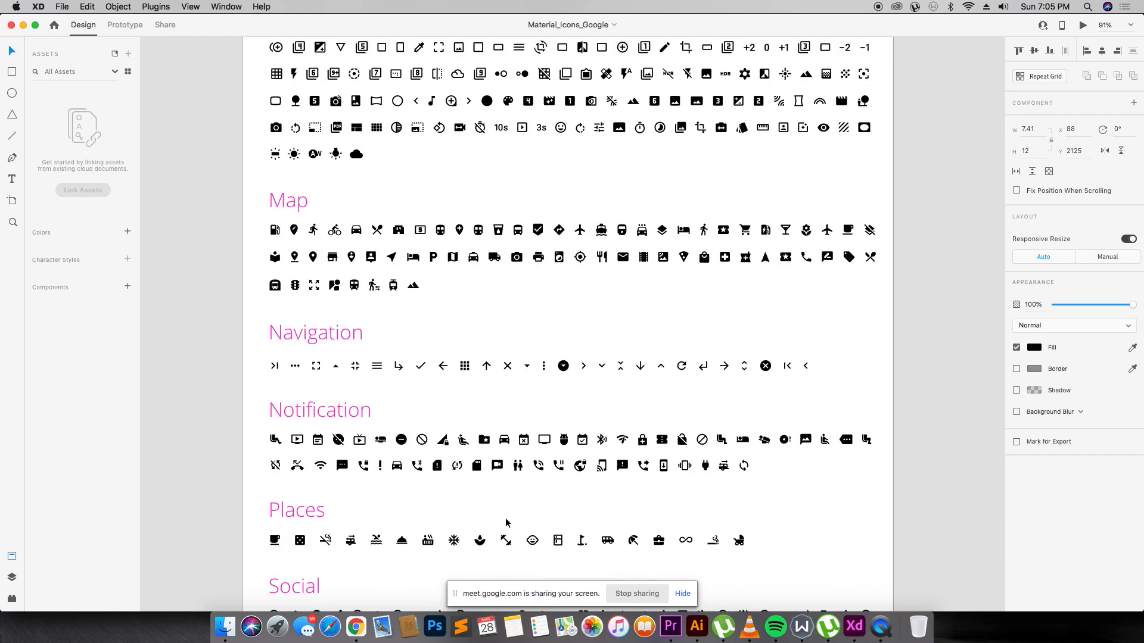
pyautogui.scroll(-5, 504, 524)
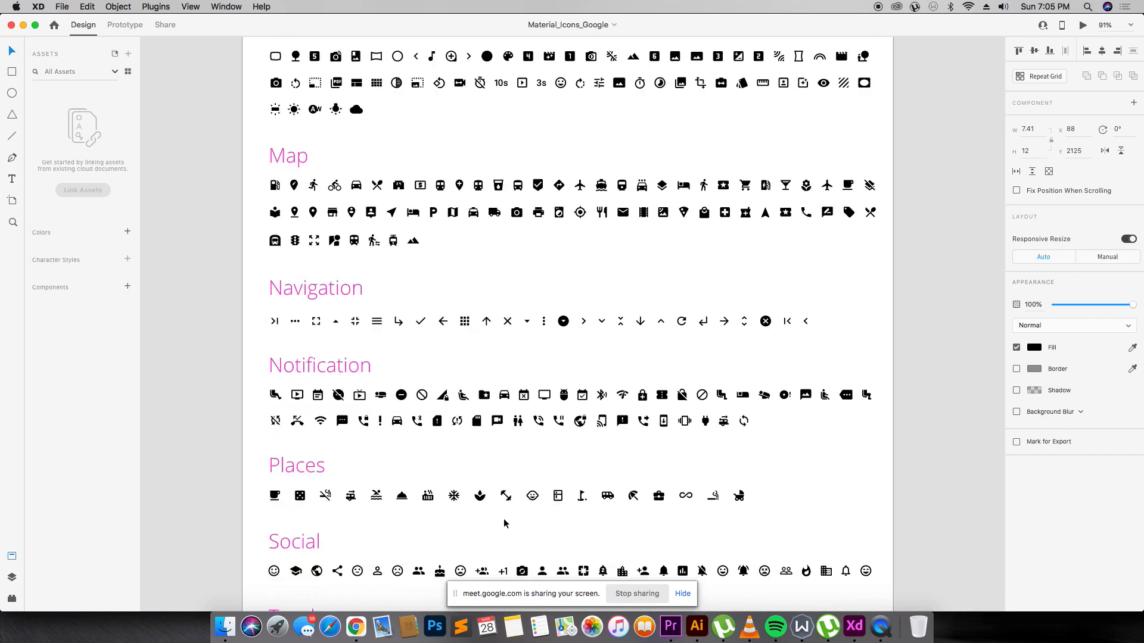
pyautogui.scroll(15, 495, 476)
pyautogui.scroll(8, 492, 447)
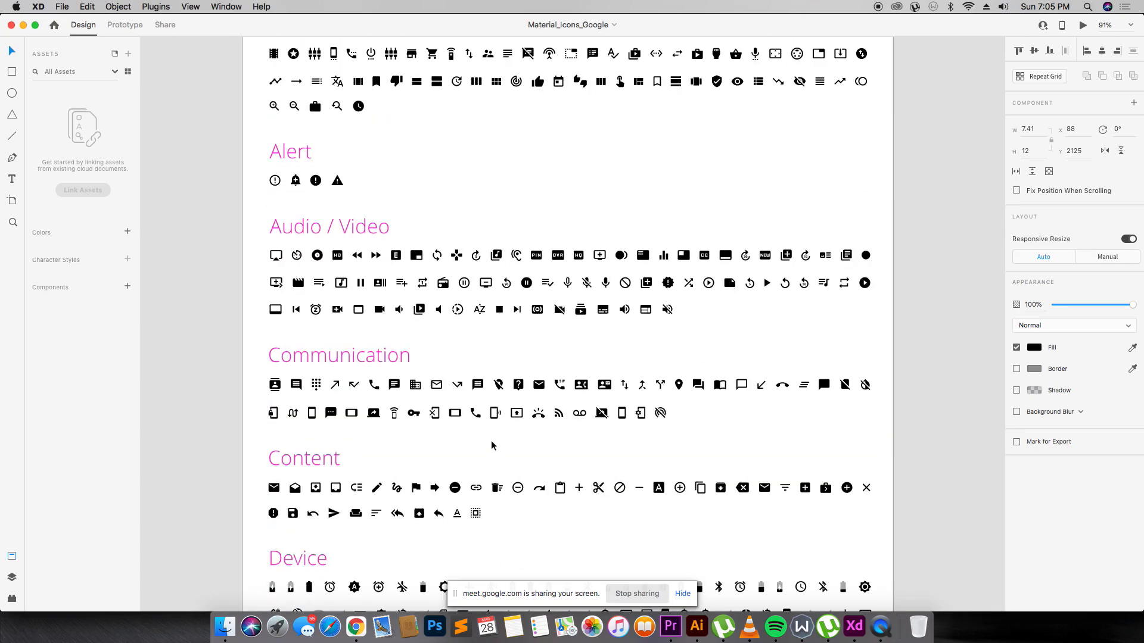
pyautogui.press('super+Tab')
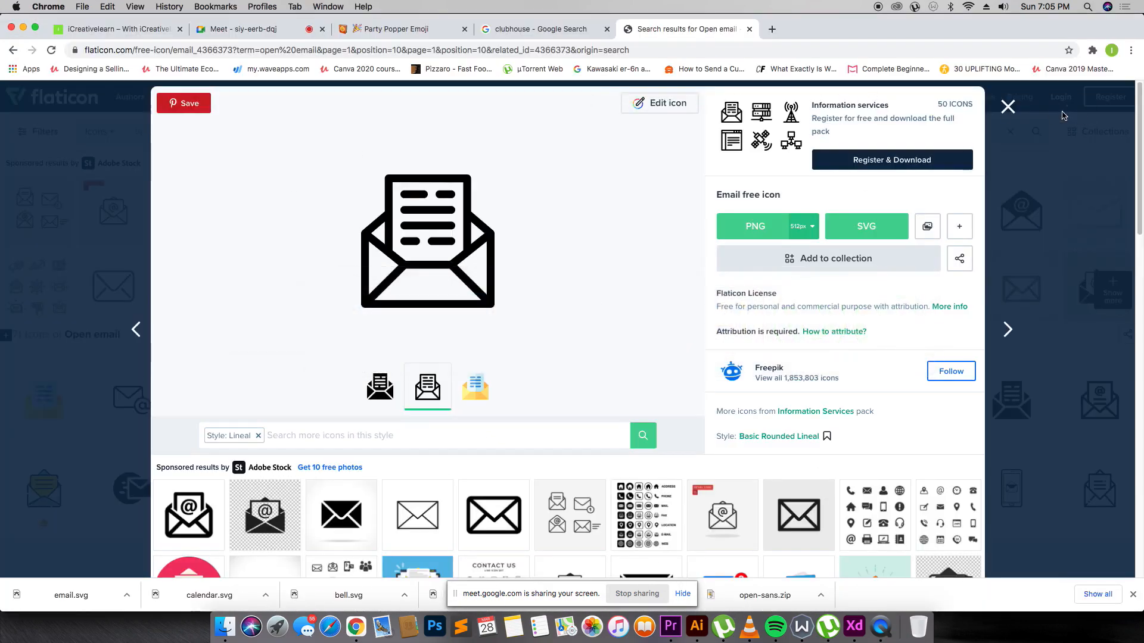
# Close the email icon details and search Flaticon for 'house icon'.
pyautogui.click(1011, 111)
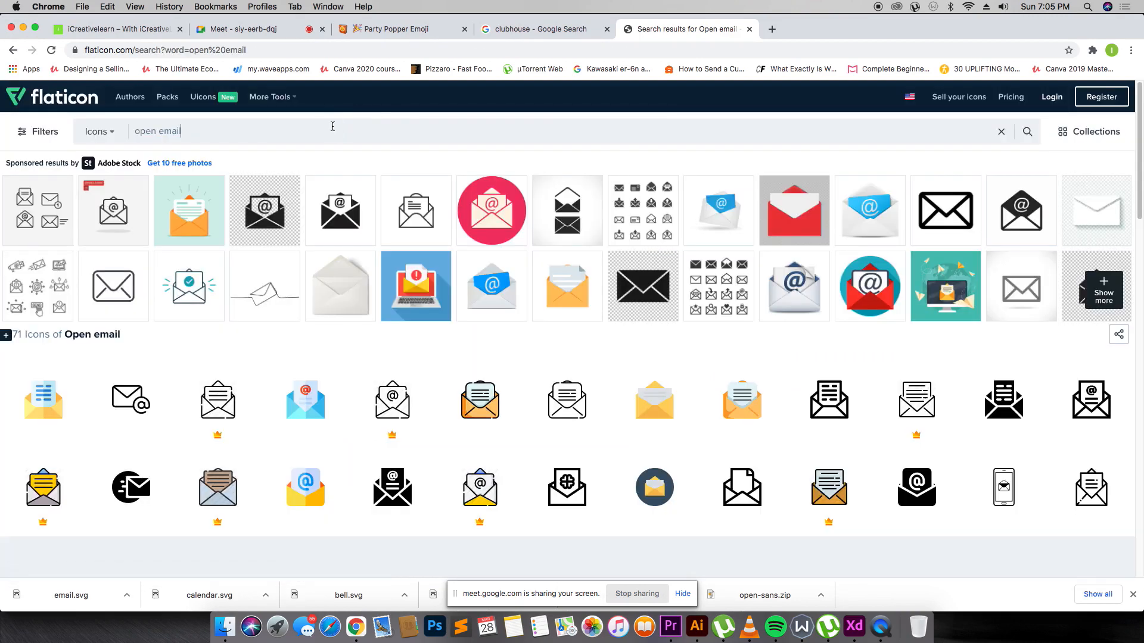
pyautogui.click(332, 130)
pyautogui.write('house icon\\')
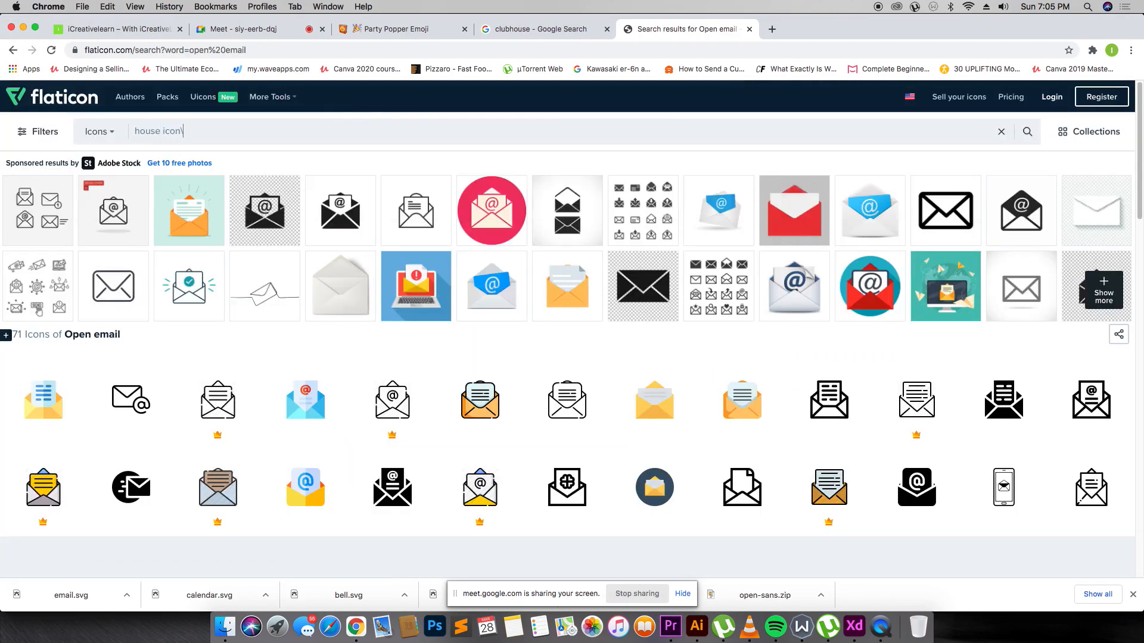
pyautogui.press('BackSpace')
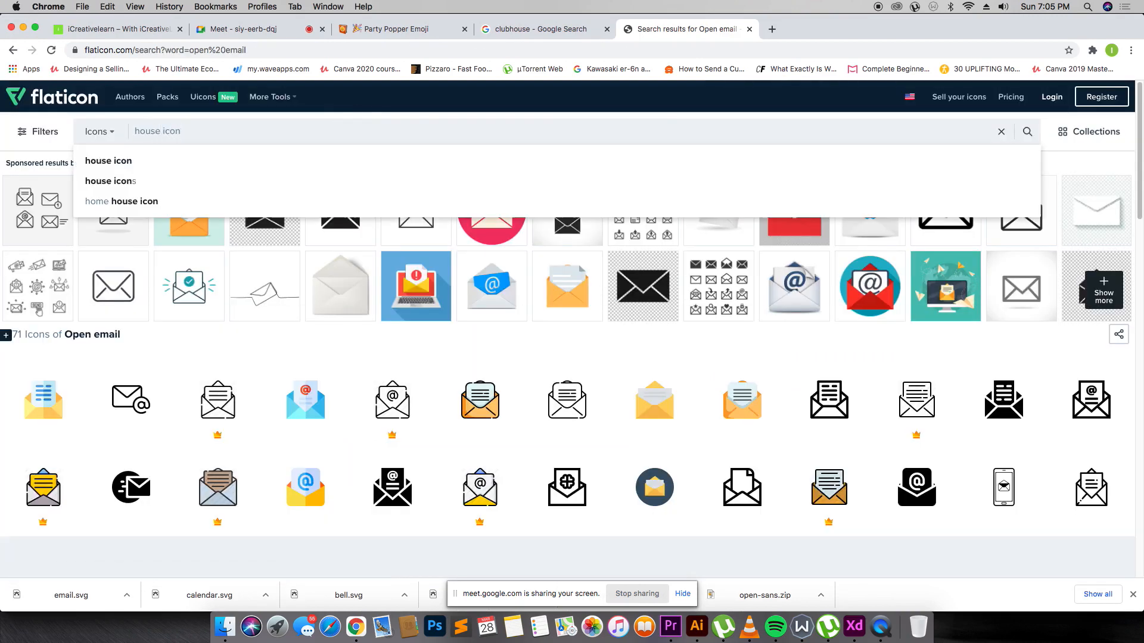
pyautogui.press('Return')
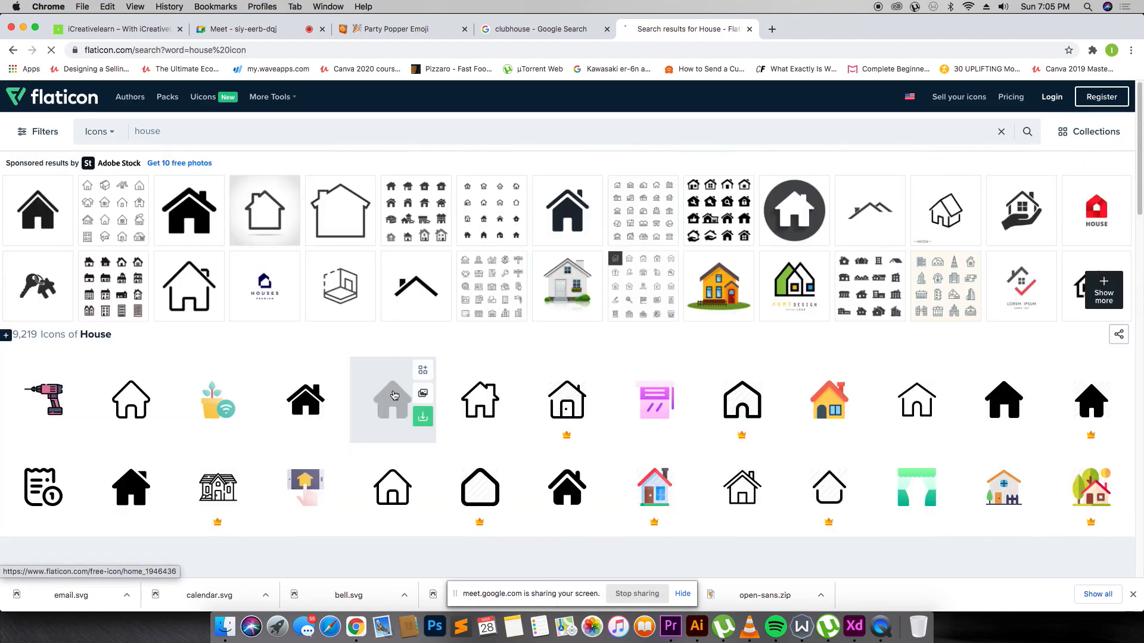
# Download the filled Home icon as home.svg and carry the file toward Adobe XD.
pyautogui.click(394, 396)
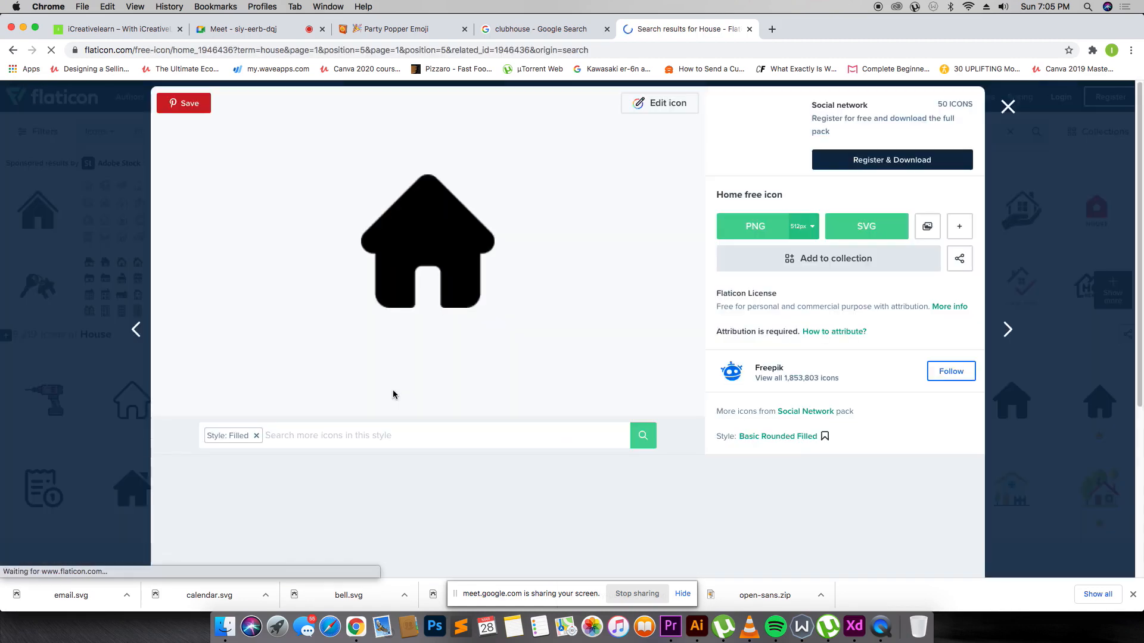
pyautogui.click(850, 234)
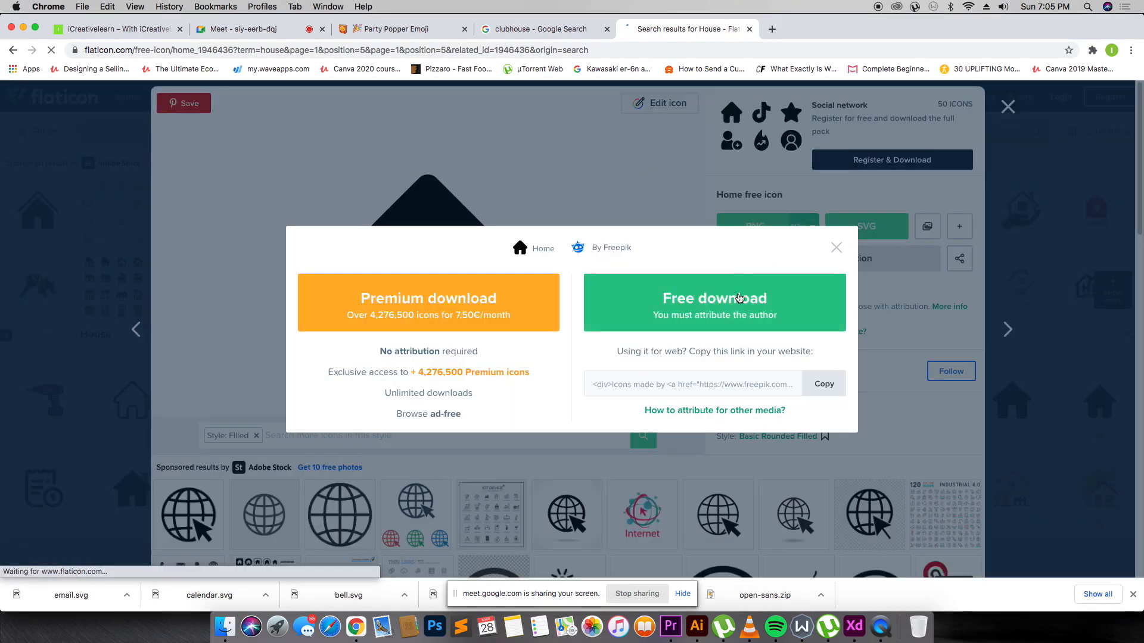
pyautogui.click(739, 301)
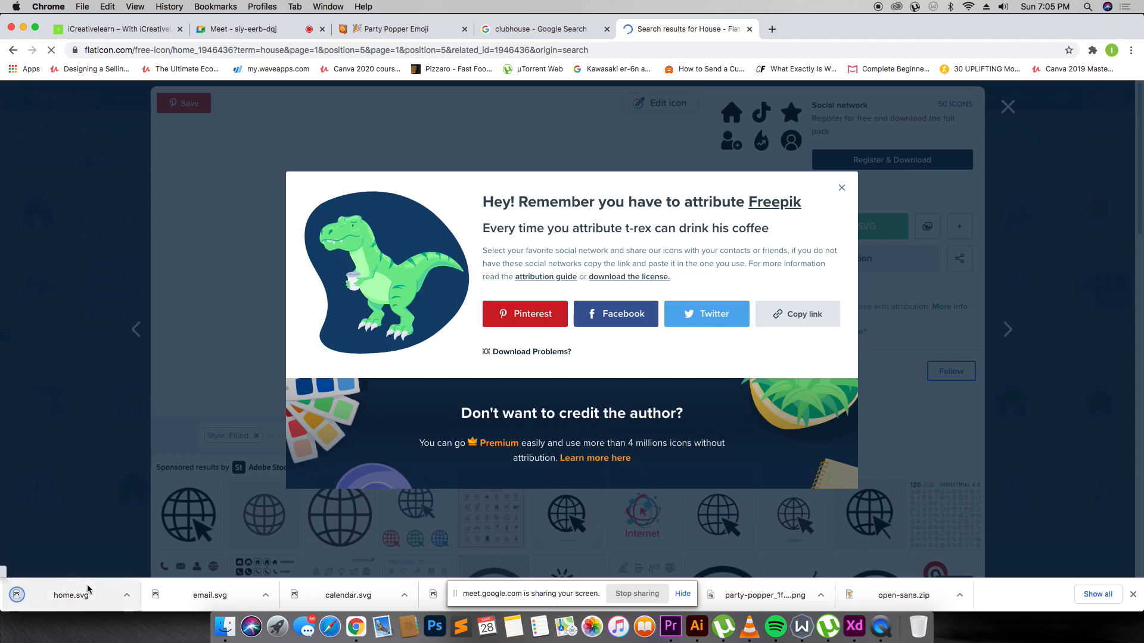
pyautogui.moveTo(65, 596); pyautogui.dragTo(92, 595)
pyautogui.press('super+Tab')
pyautogui.press('super+Tab')
pyautogui.press('super+Tab')
pyautogui.press('super+Tab')
pyautogui.press('super+Tab')
pyautogui.press('super+Tab')
pyautogui.press('super+Tab')
pyautogui.press('super+Tab')
pyautogui.press('super+Tab')
pyautogui.press('super+Tab')
pyautogui.press('super+Tab')
pyautogui.press('super+Tab')
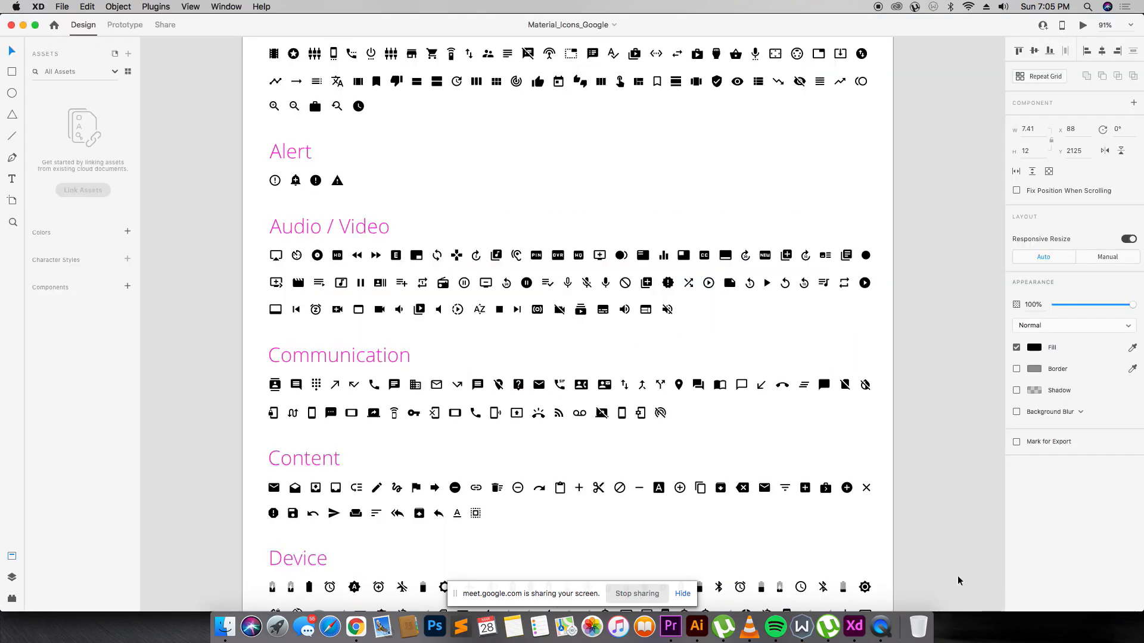
# Drop home.svg onto the Untitled-1 canvas beside the artboards.
pyautogui.rightClick(853, 605)
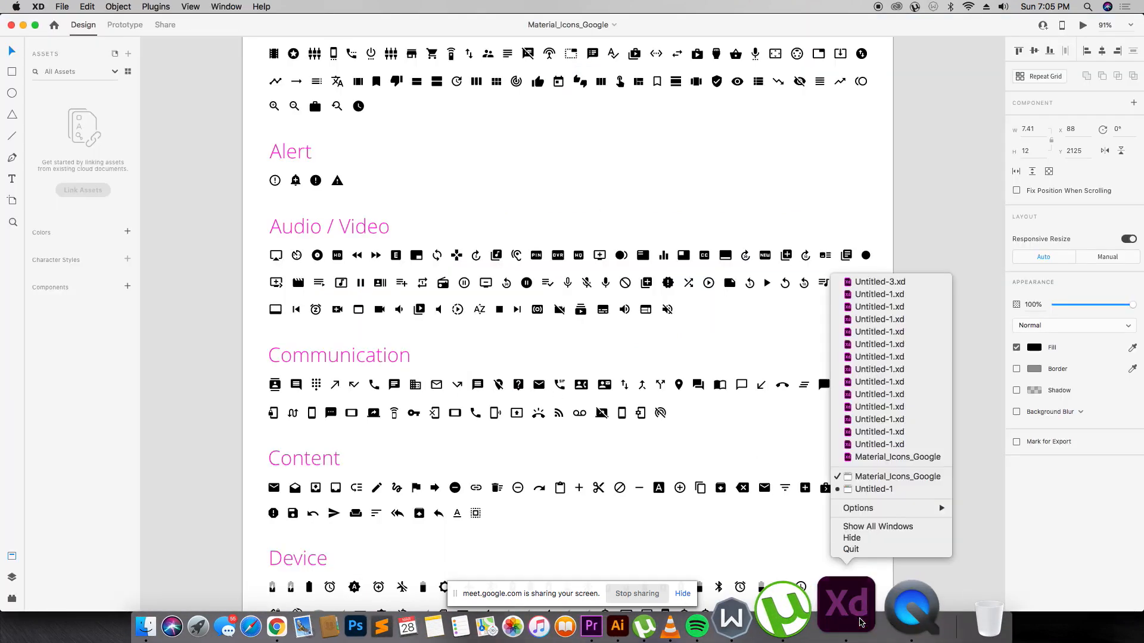
pyautogui.click(866, 489)
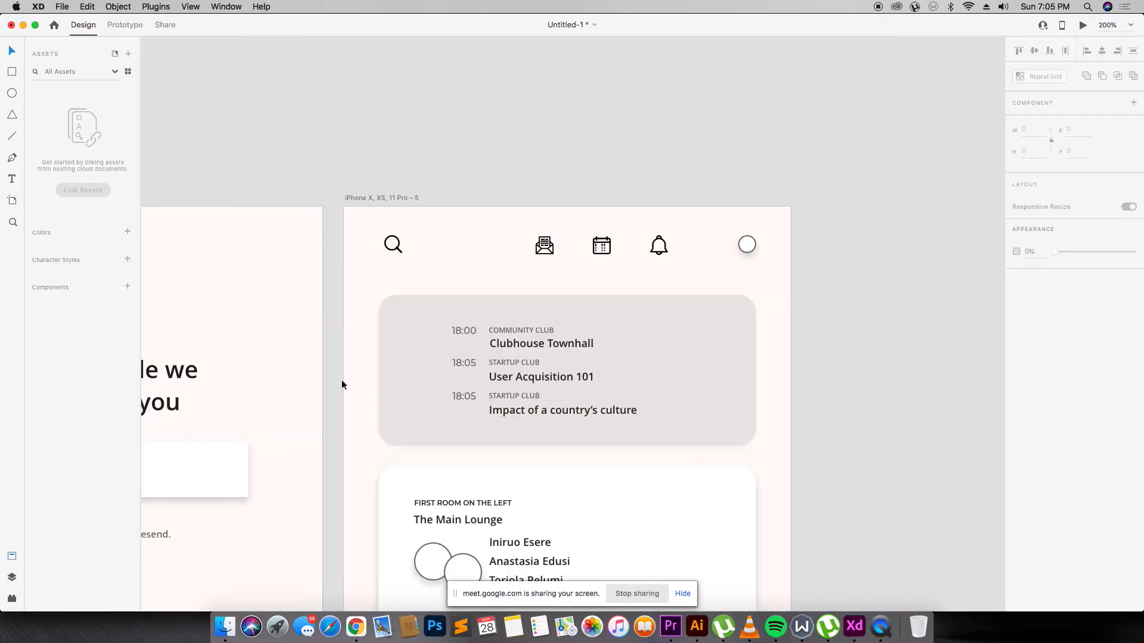
pyautogui.press('super+Tab')
pyautogui.press('super+Tab')
pyautogui.moveTo(86, 600); pyautogui.dragTo(862, 264)
pyautogui.press('super+minus')
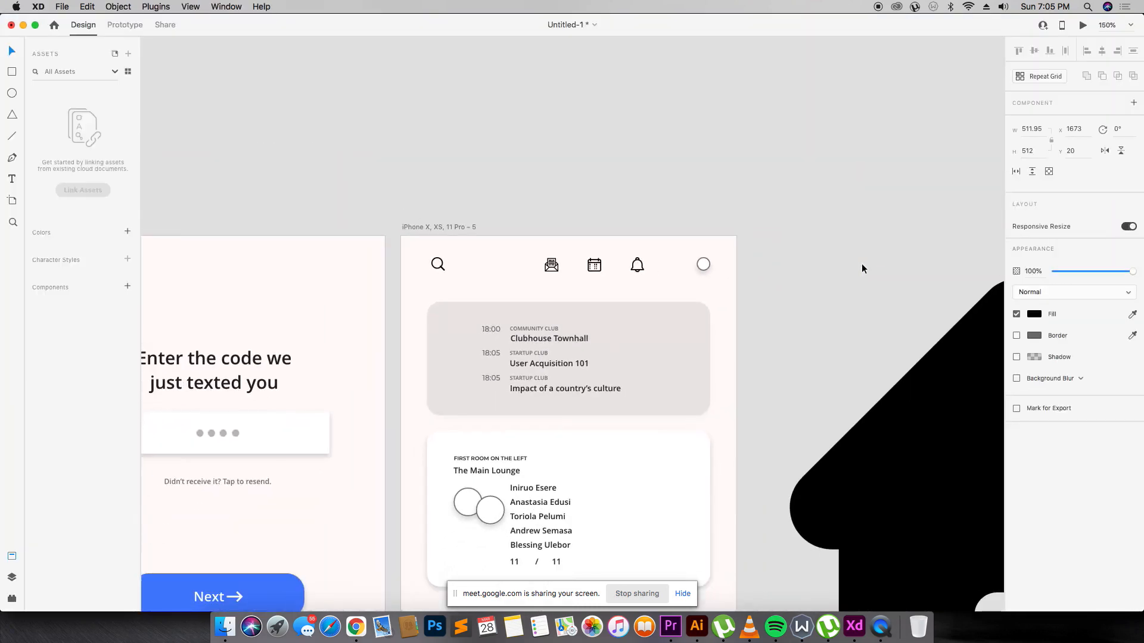
pyautogui.press('super+minus')
pyautogui.press('super+minus')
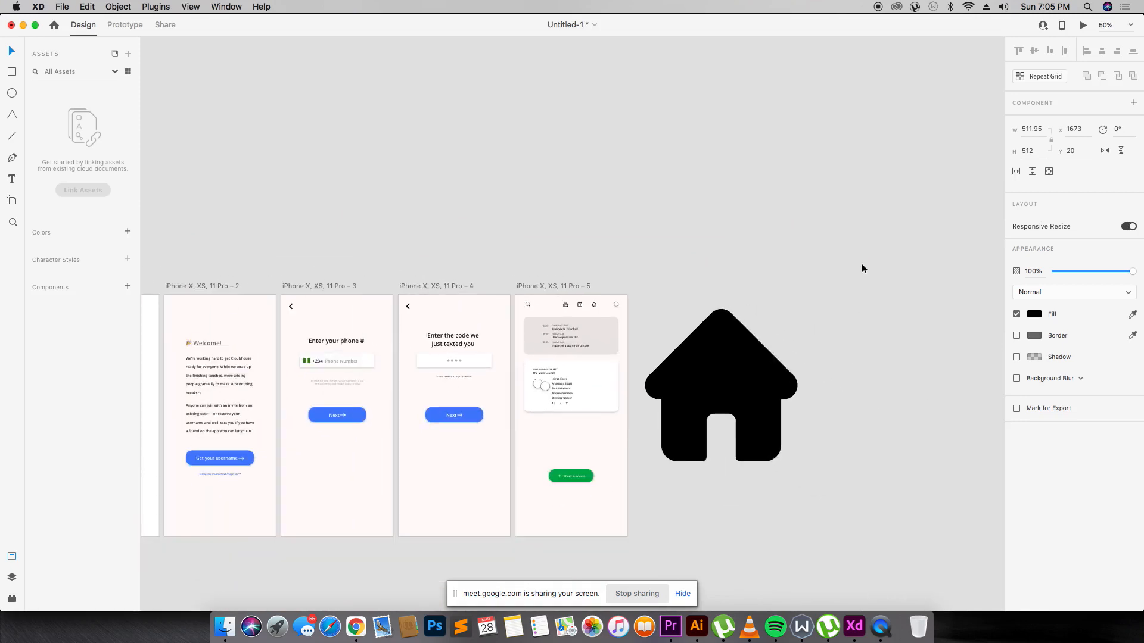
# Shrink the house icon to 8 px beside 'FIRST ROOM ON THE LEFT'.
pyautogui.moveTo(797, 461); pyautogui.dragTo(566, 374)
pyautogui.press('z')
pyautogui.moveTo(520, 344); pyautogui.dragTo(656, 439)
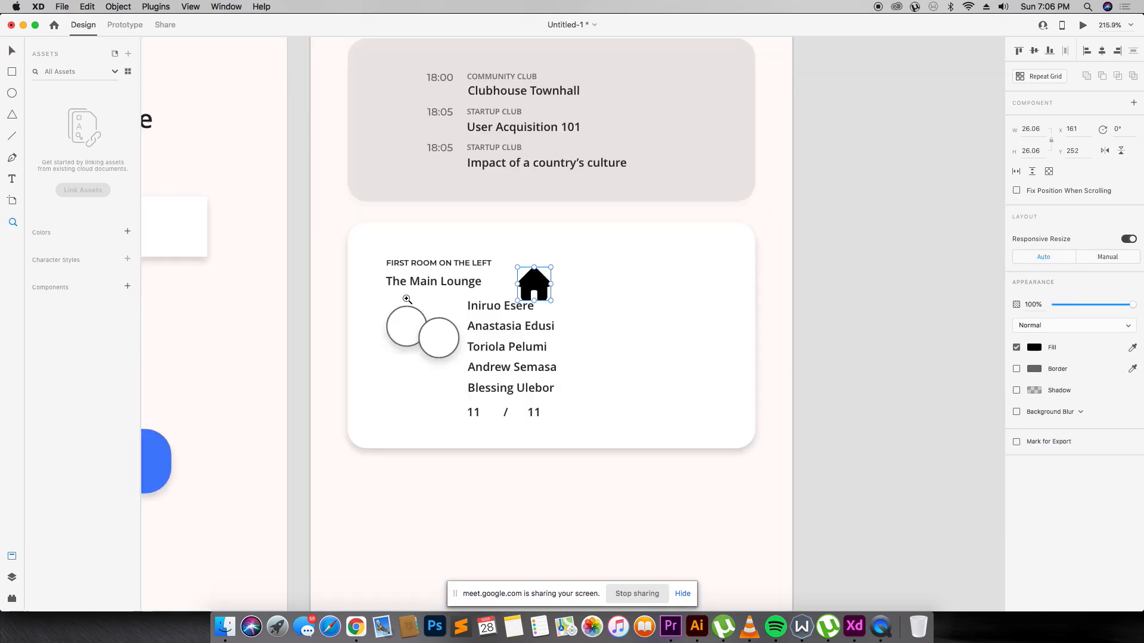
pyautogui.press('v')
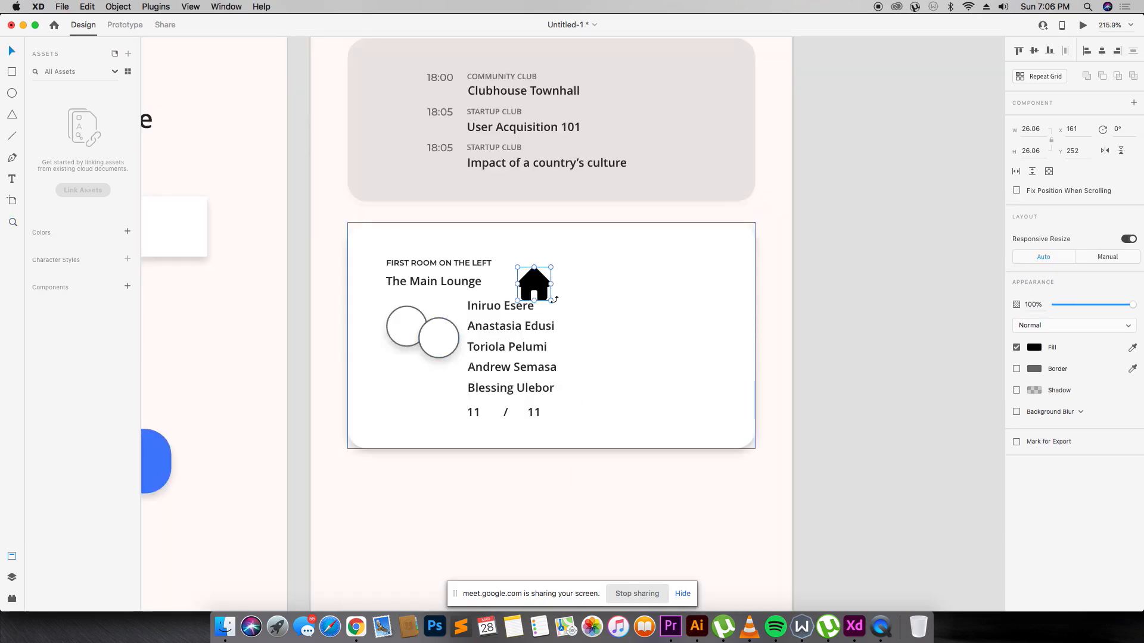
pyautogui.moveTo(553, 300); pyautogui.dragTo(507, 264)
# Colour the house icon with the Start a room green and Alt-drag a copy beside 'COMMUNITY CLUB'.
pyautogui.scroll(-5, 668, 399)
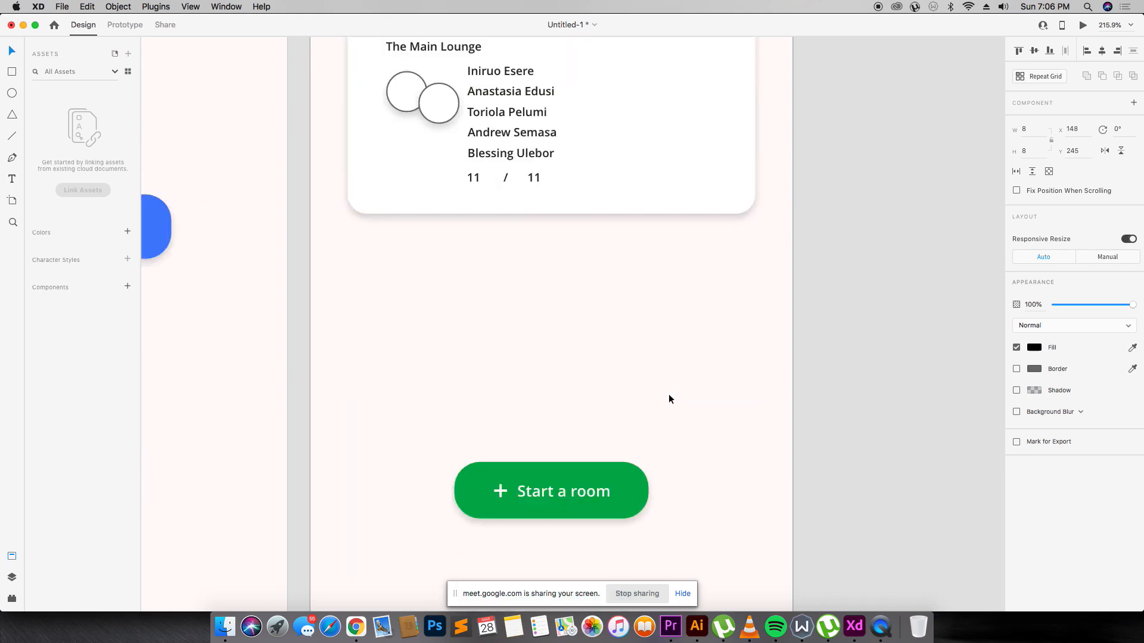
pyautogui.click(621, 515)
pyautogui.scroll(9, 614, 453)
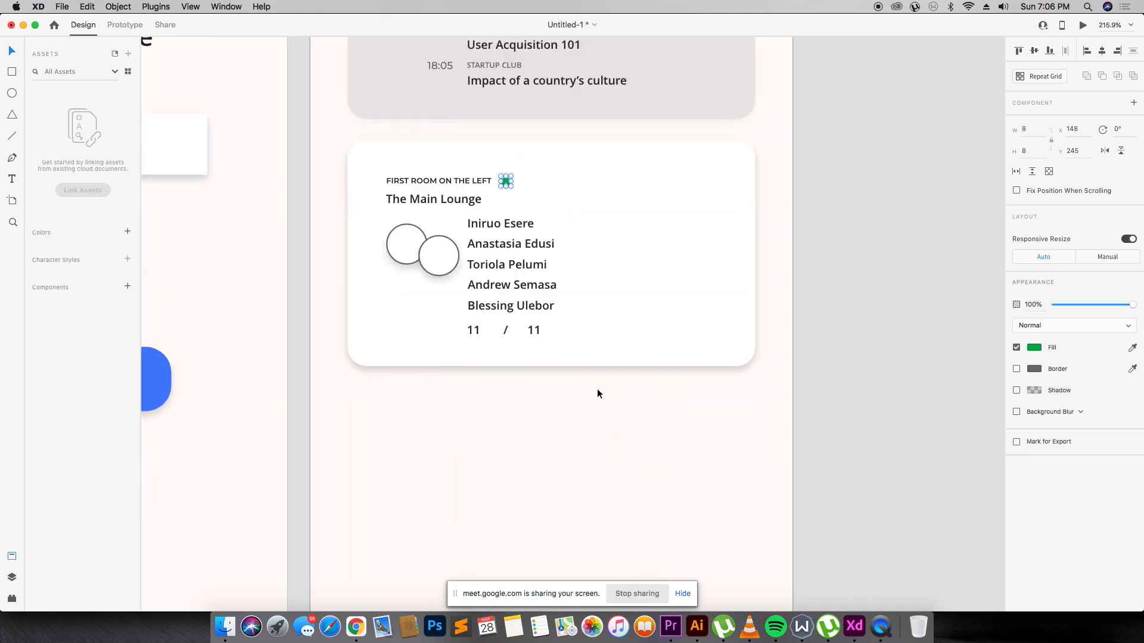
pyautogui.moveTo(506, 438); pyautogui.dragTo(543, 251)
# Resize the house icon and place copies beside both 'STARTUP CLUB' labels.
pyautogui.press('z')
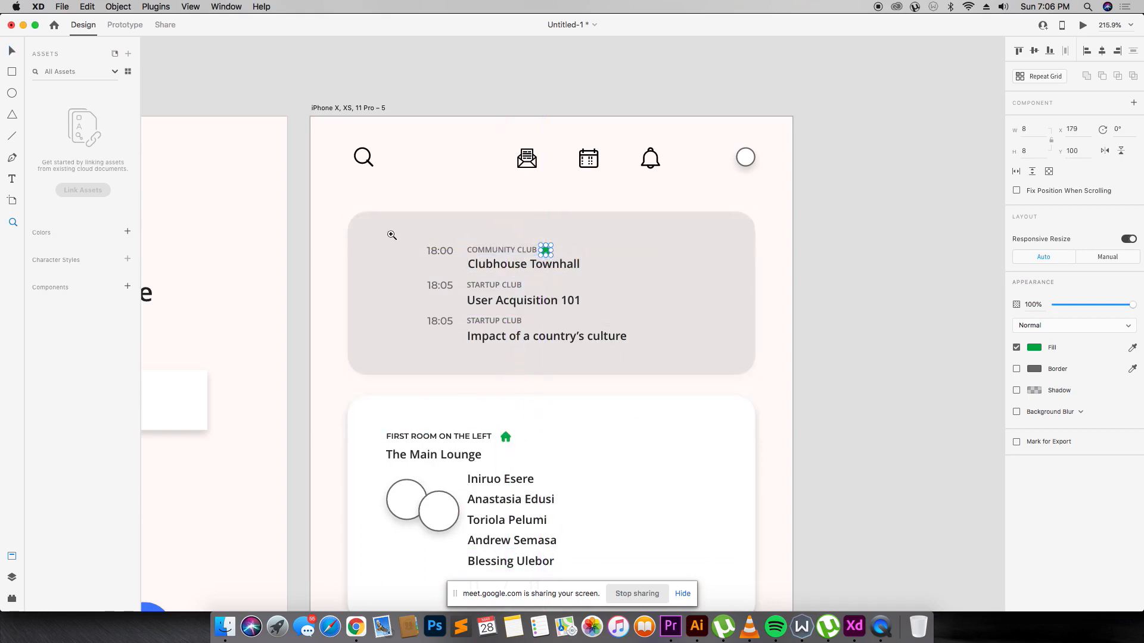
pyautogui.moveTo(401, 218); pyautogui.dragTo(672, 396)
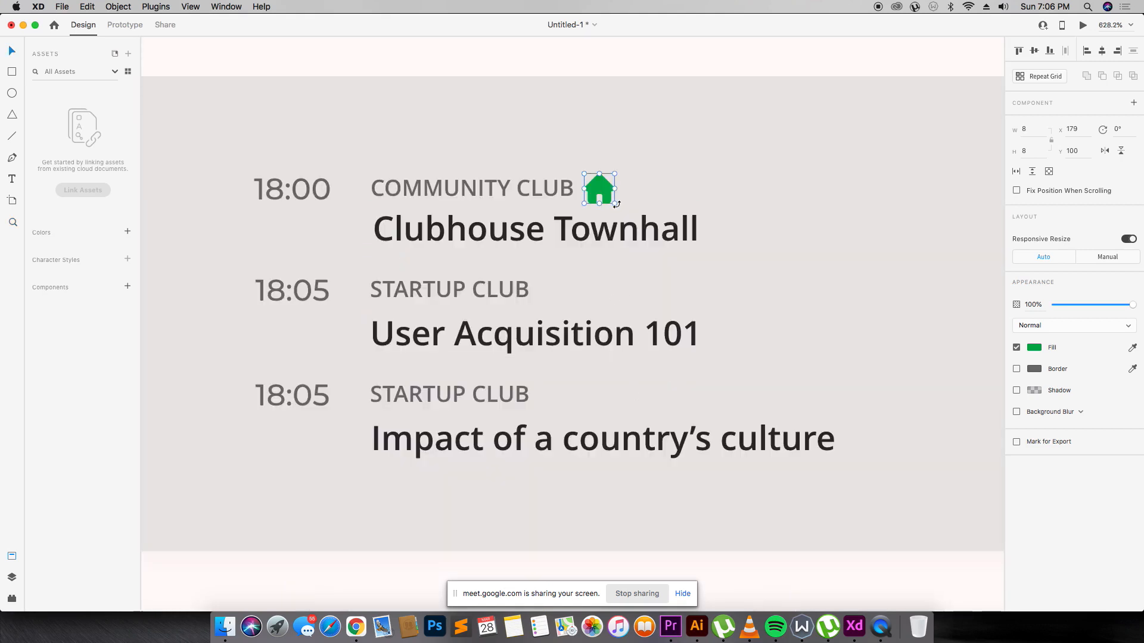
pyautogui.moveTo(615, 205); pyautogui.dragTo(609, 197)
pyautogui.moveTo(598, 185); pyautogui.dragTo(560, 293)
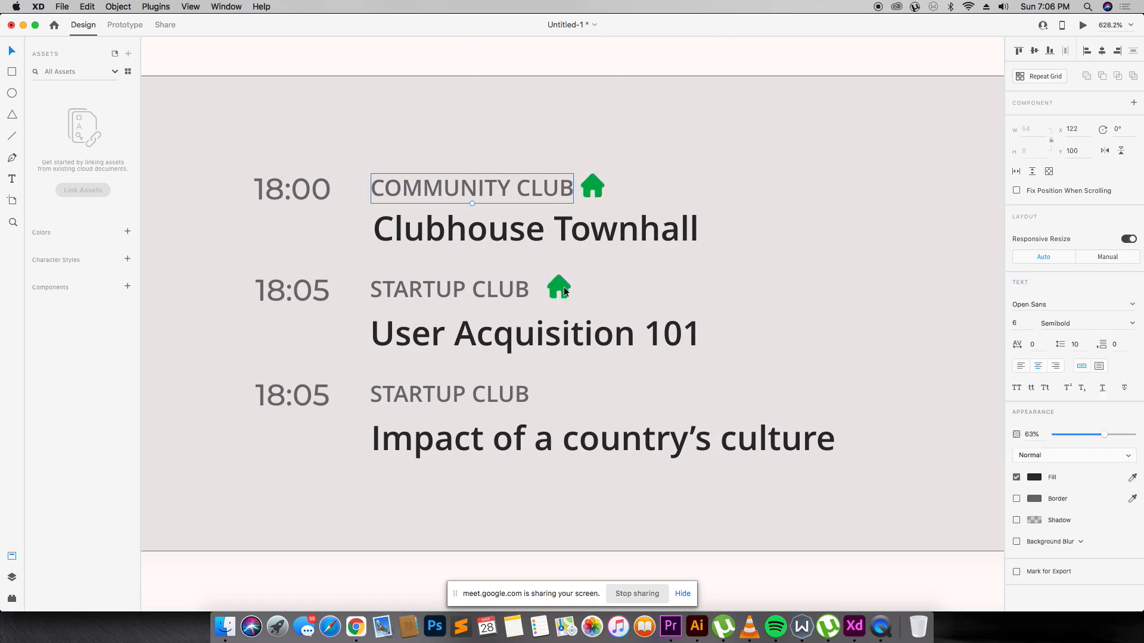
pyautogui.moveTo(555, 291); pyautogui.dragTo(551, 397)
pyautogui.click(591, 392)
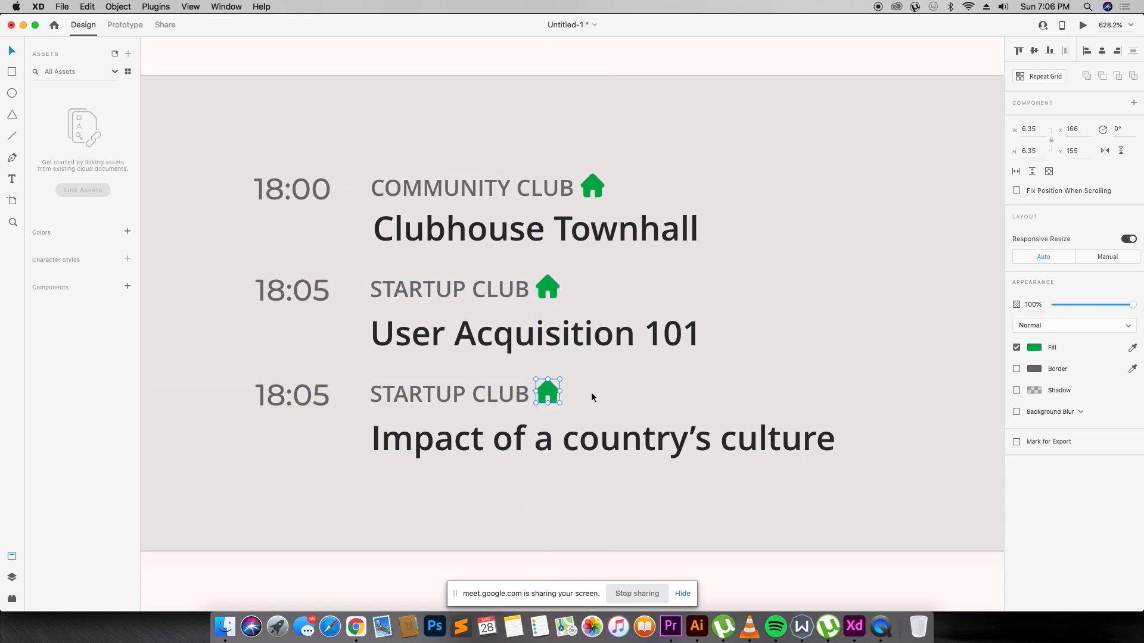
# Zoom out to review the home screen, then zoom back to 200% on the room cards.
pyautogui.press('super+minus')
pyautogui.press('super+minus')
pyautogui.press('super+minus')
pyautogui.press('super+minus')
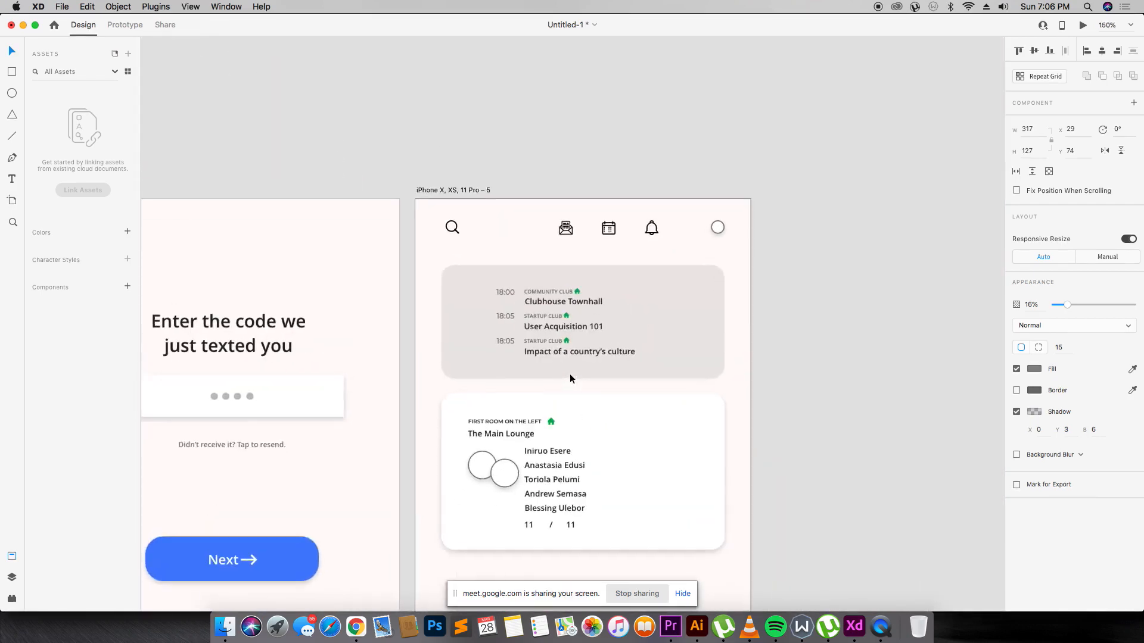
pyautogui.press('super+plus')
pyautogui.press('super+plus')
pyautogui.press('super+plus')
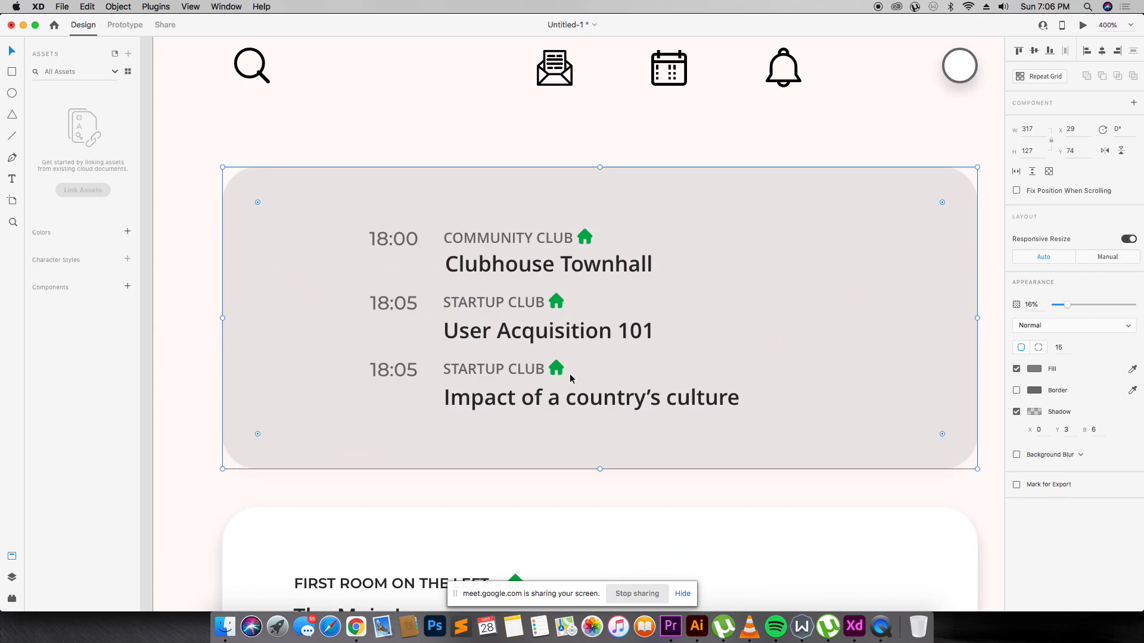
pyautogui.scroll(5, 569, 374)
pyautogui.press('super+minus')
pyautogui.press('super+minus')
pyautogui.press('super+minus')
pyautogui.press('super+minus')
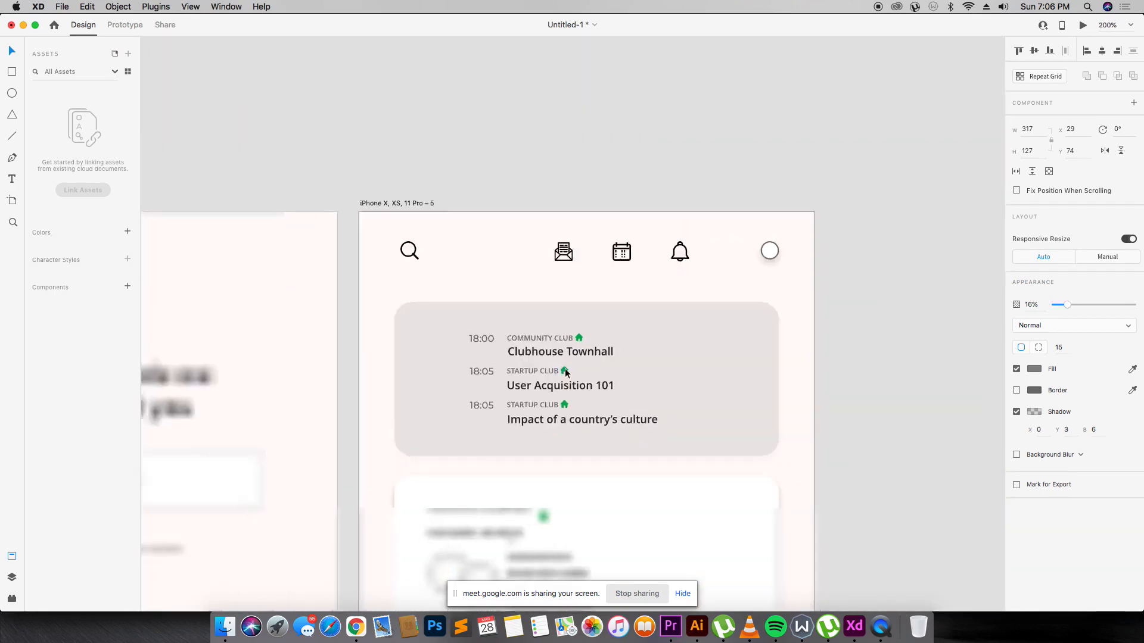
pyautogui.press('super+plus')
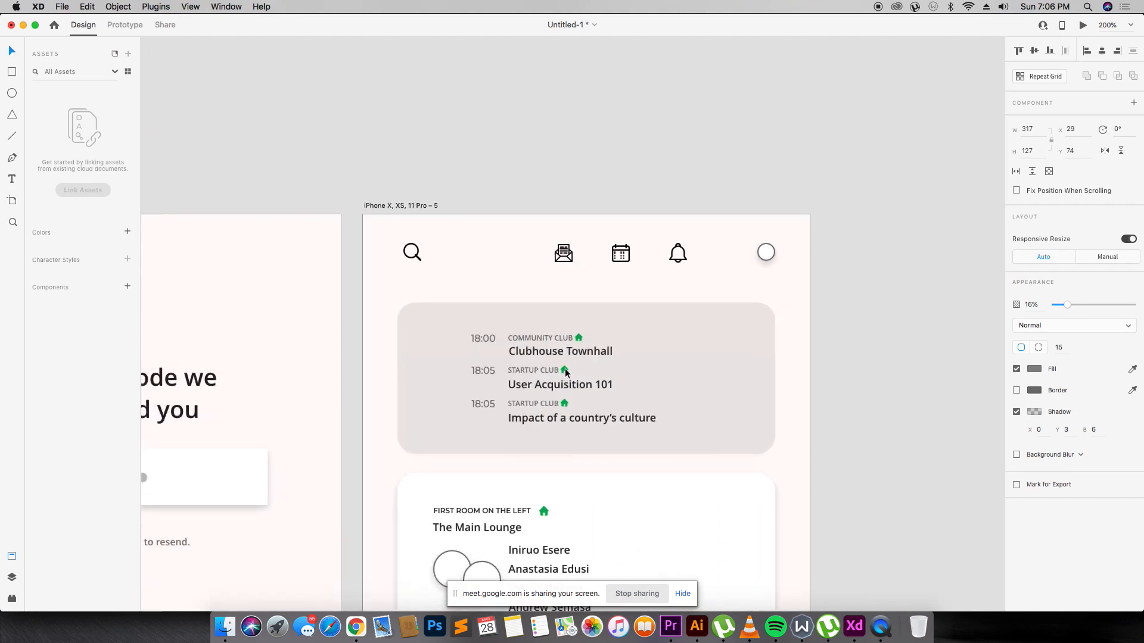
pyautogui.scroll(-5, 565, 373)
pyautogui.press('super+plus')
pyautogui.scroll(-2, 566, 373)
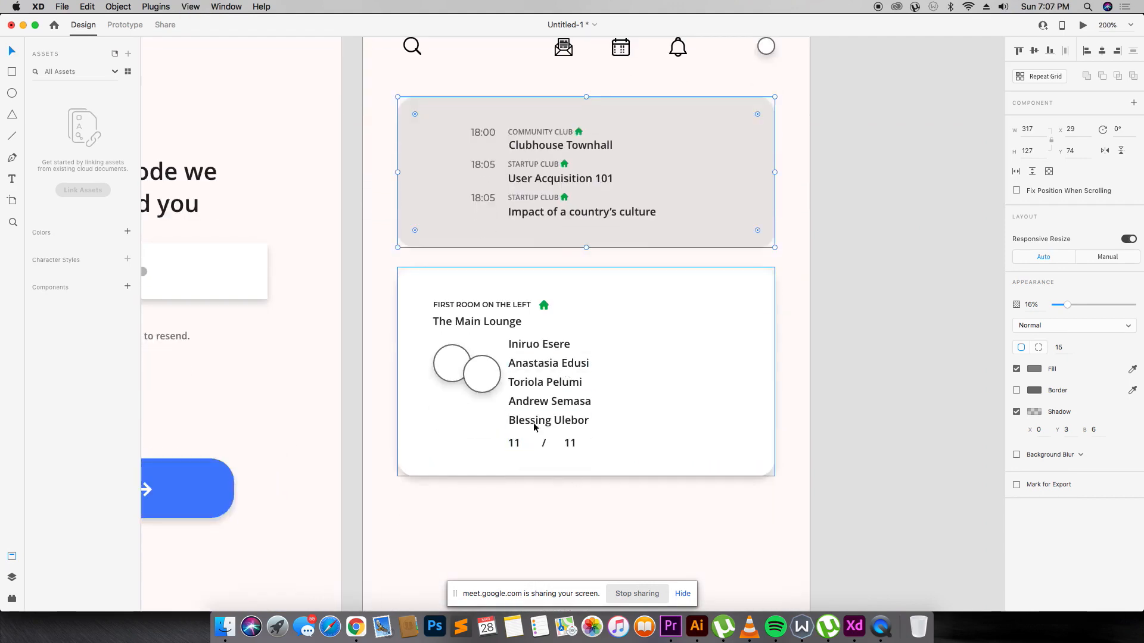
pyautogui.press('super+Tab')
pyautogui.press('Tab')
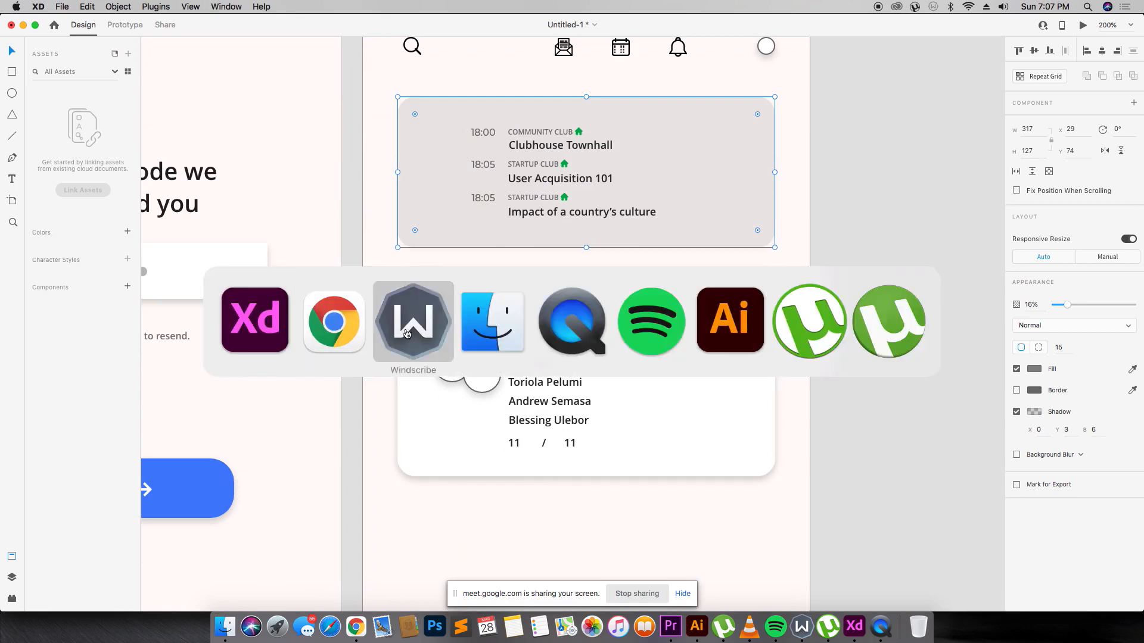
# Search Emojipedia for 'lounge' and open the Couch and Lamp emoji.
pyautogui.press('super+Tab')
pyautogui.press('Tab')
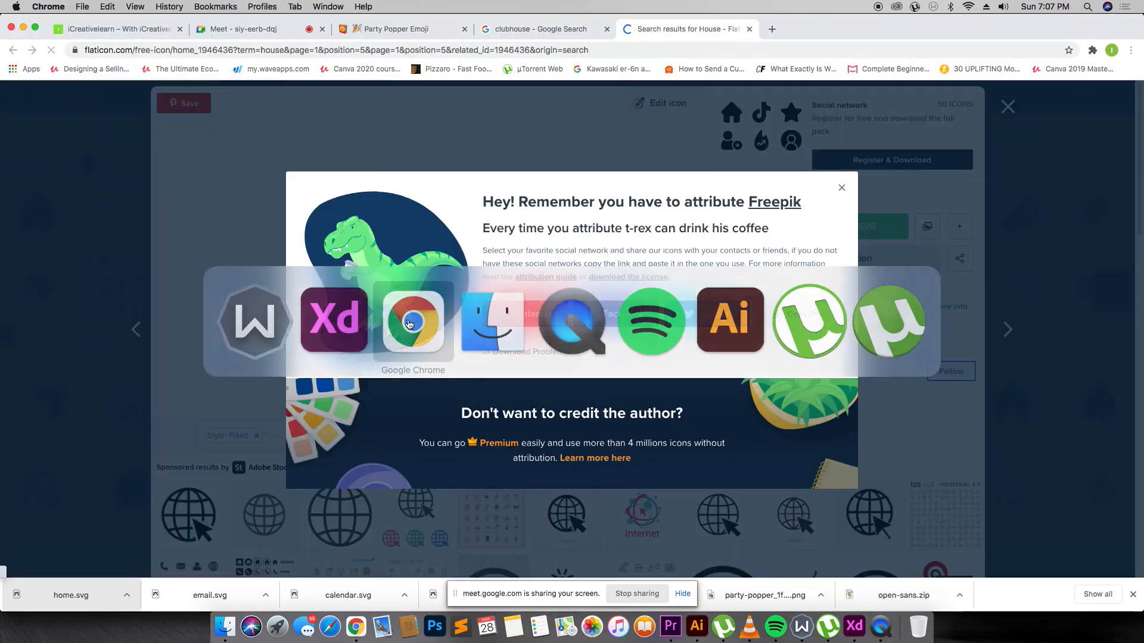
pyautogui.click(399, 37)
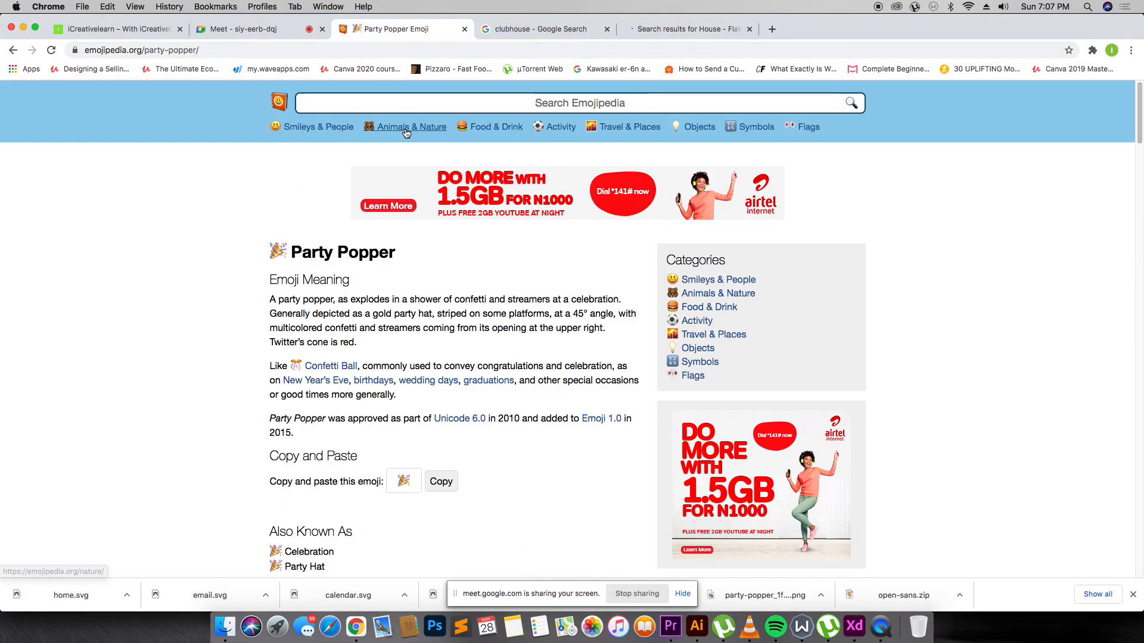
pyautogui.click(405, 94)
pyautogui.write('loung')
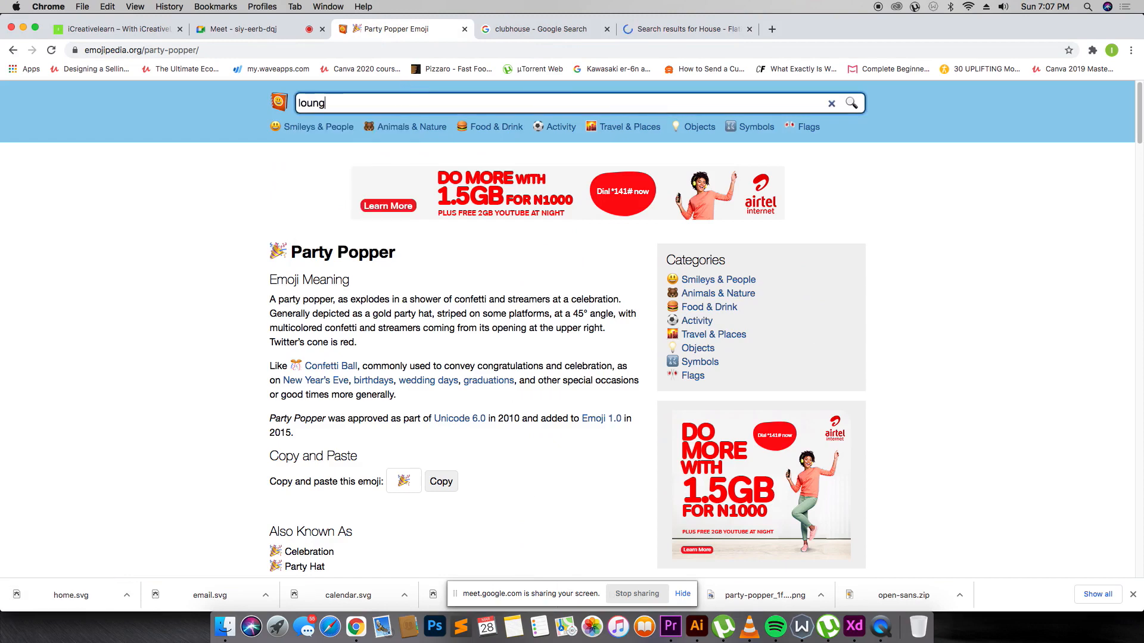
pyautogui.write('e')
pyautogui.press('Return')
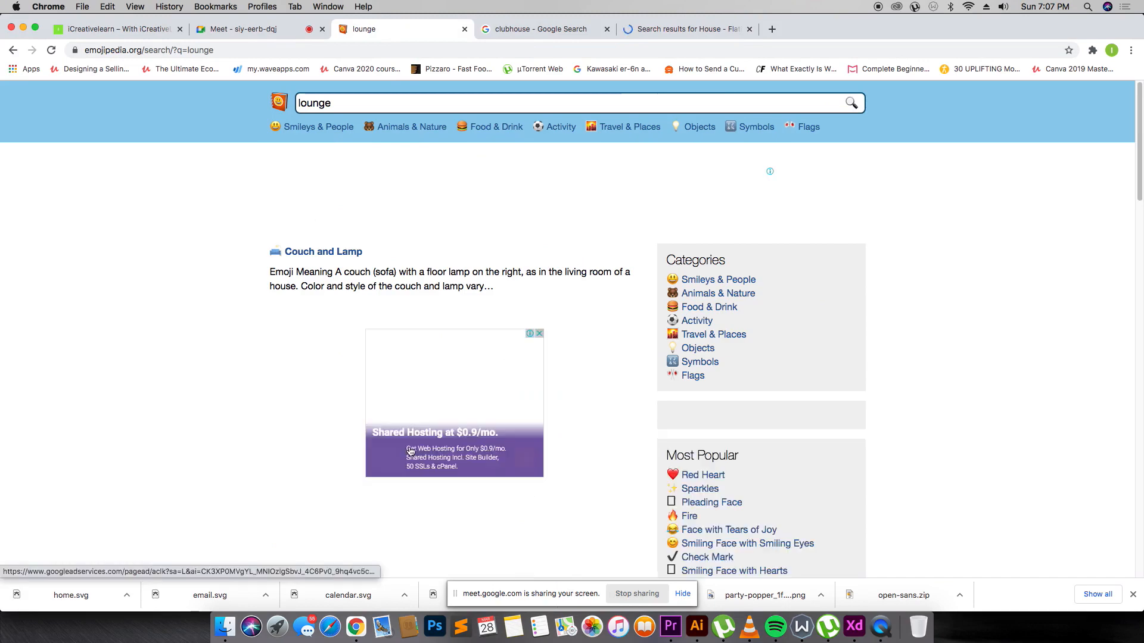
pyautogui.click(345, 258)
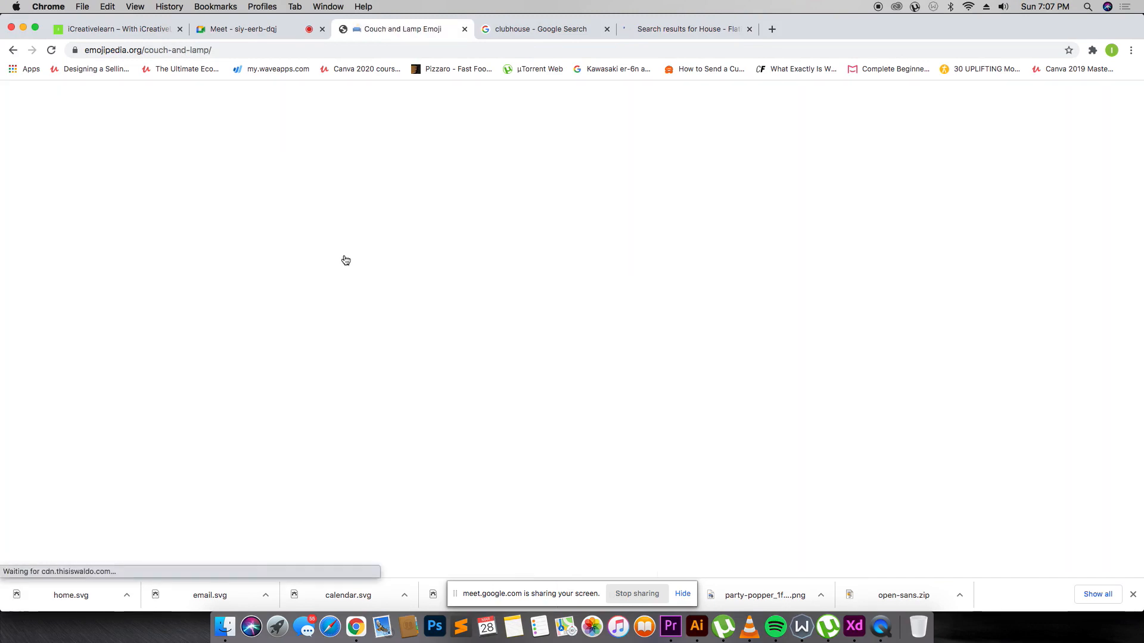
# Save the Apple Couch and Lamp image as PNG and drag it onto the XD canvas.
pyautogui.scroll(-4, 278, 333)
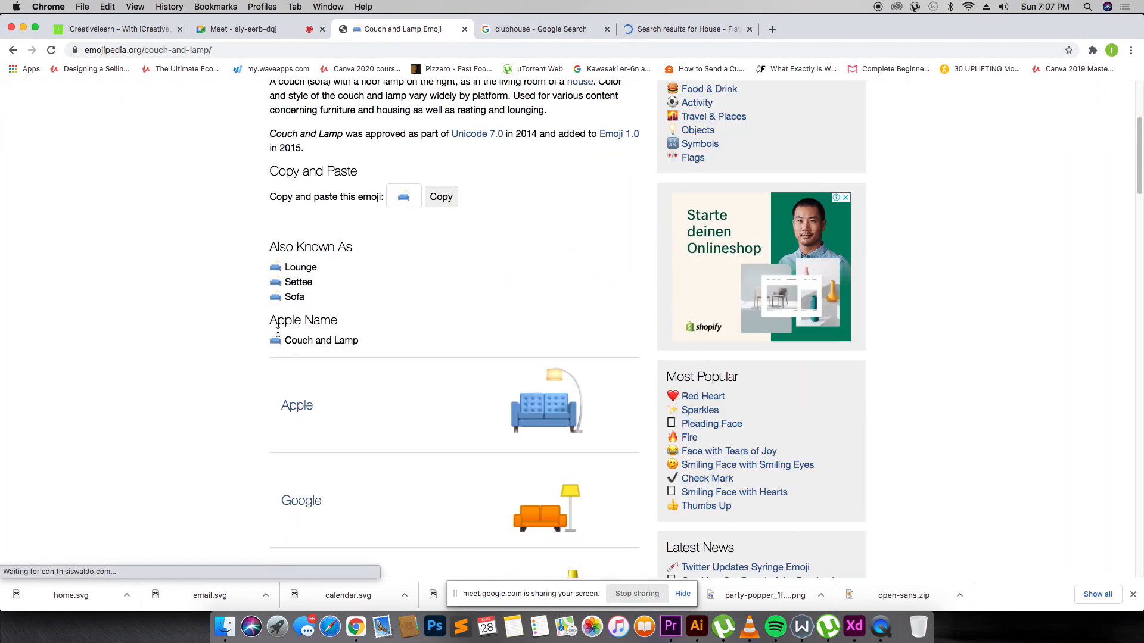
pyautogui.rightClick(544, 406)
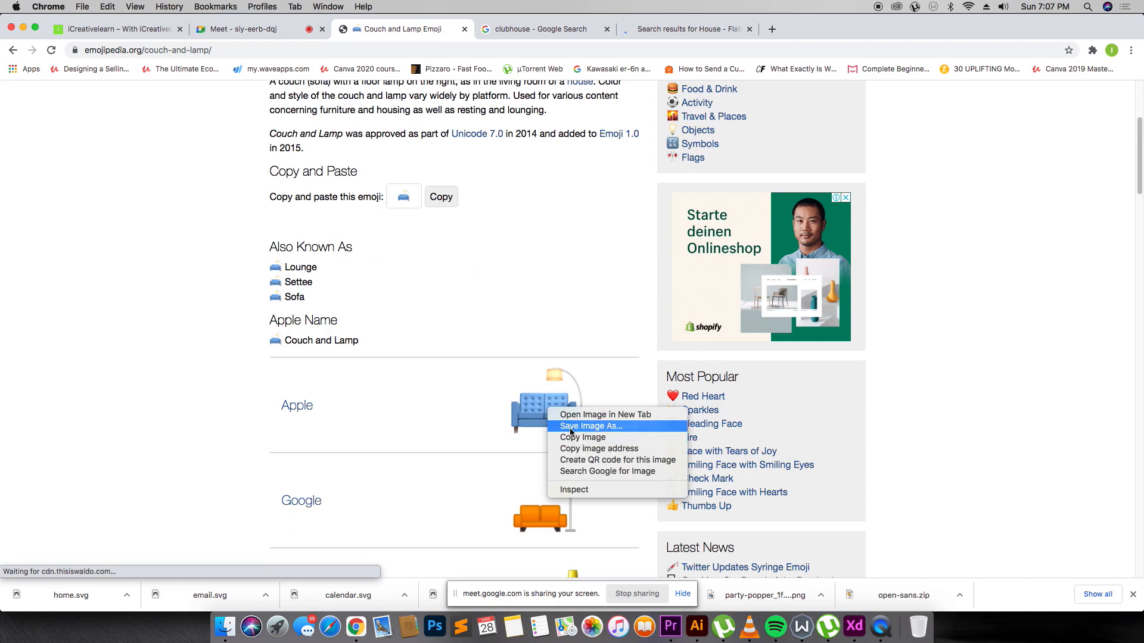
pyautogui.click(570, 426)
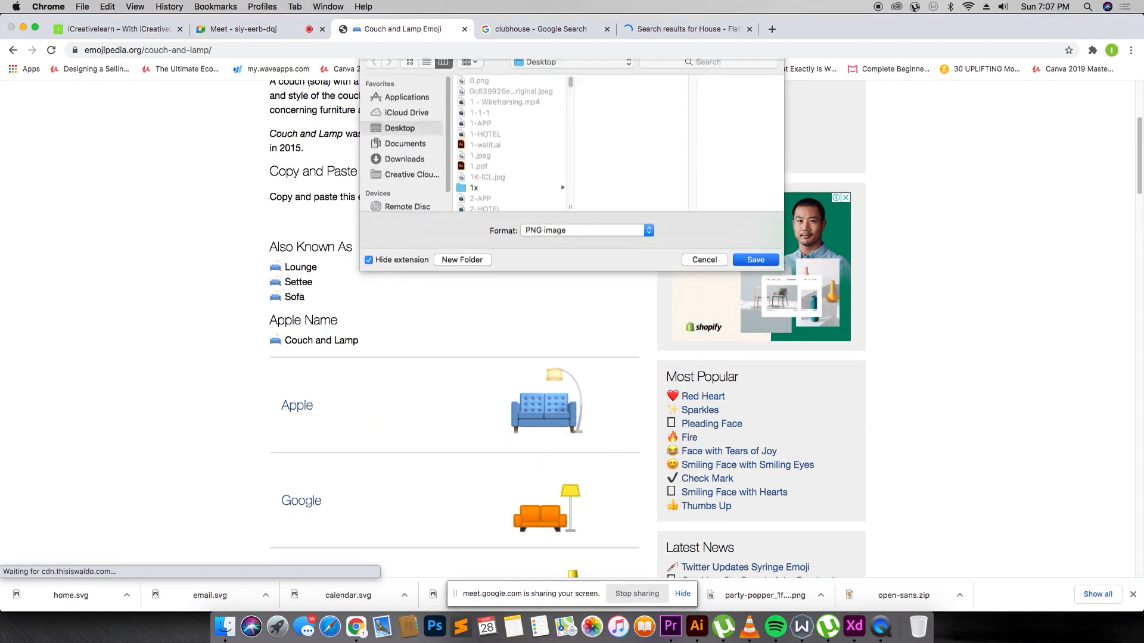
pyautogui.press('Return')
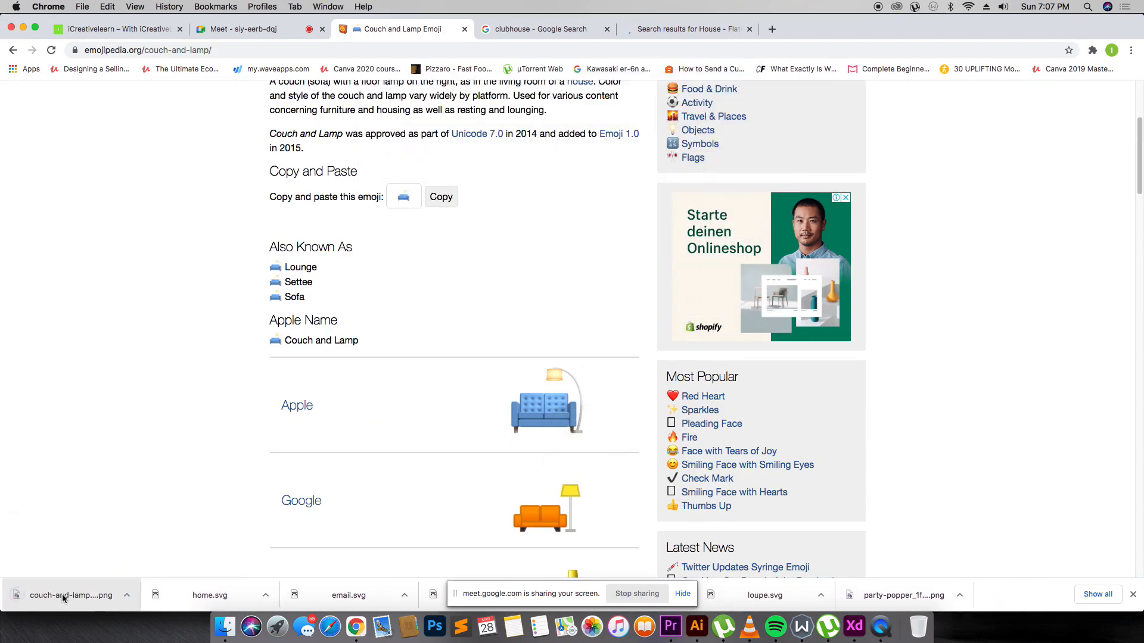
pyautogui.moveTo(62, 594); pyautogui.dragTo(821, 334)
pyautogui.press('super+Tab')
pyautogui.press('super+Tab')
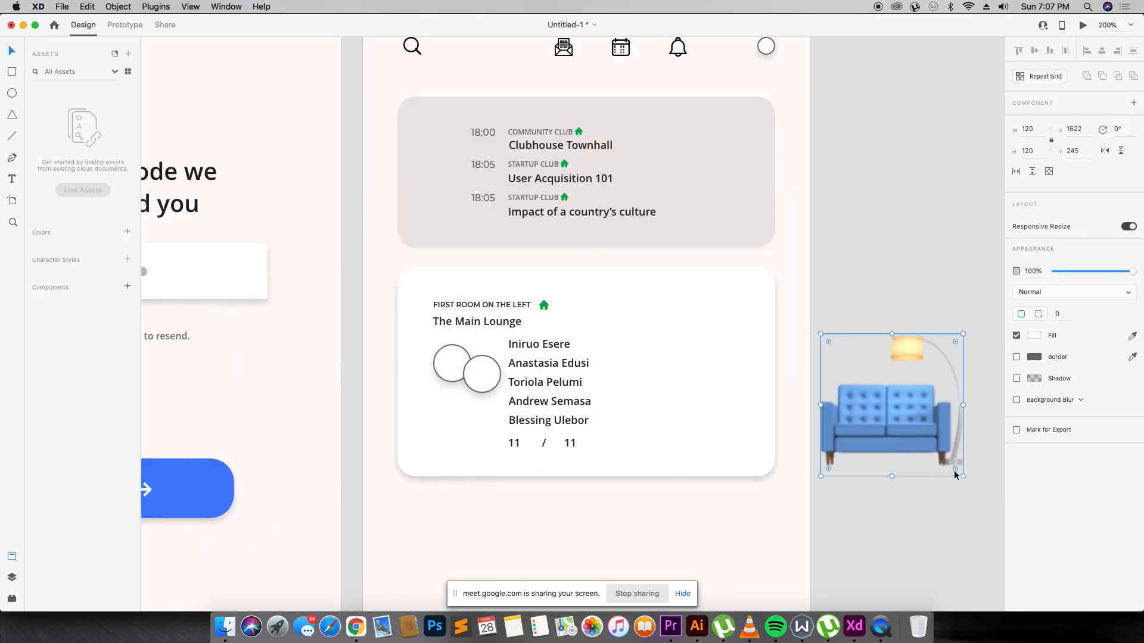
# Shrink the couch emoji to 9 px and set it right after 'The Main Lounge', then zoom to 200%.
pyautogui.moveTo(954, 471); pyautogui.dragTo(926, 436)
pyautogui.moveTo(880, 397); pyautogui.dragTo(574, 358)
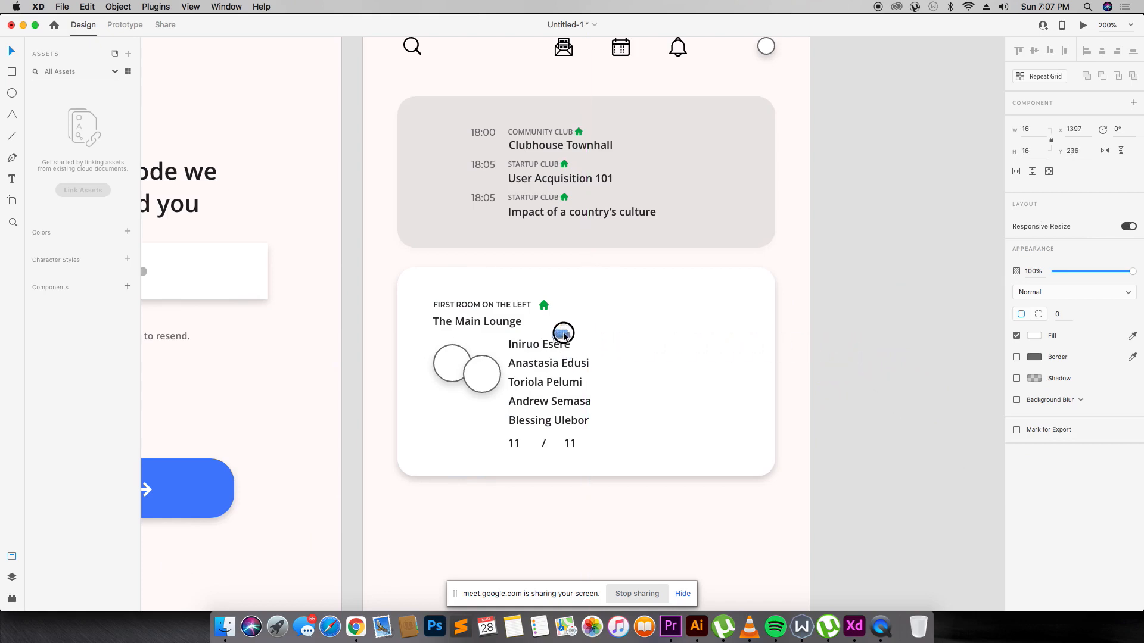
pyautogui.moveTo(539, 324); pyautogui.dragTo(538, 324)
pyautogui.moveTo(451, 301); pyautogui.dragTo(596, 347)
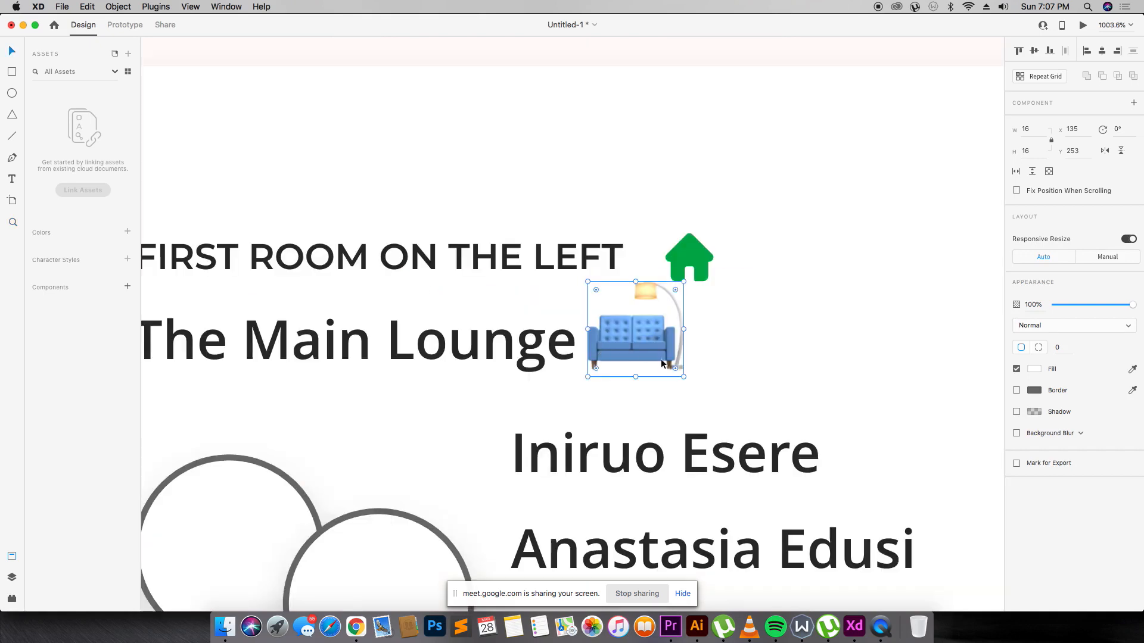
pyautogui.moveTo(682, 379); pyautogui.dragTo(620, 349)
pyautogui.click(688, 346)
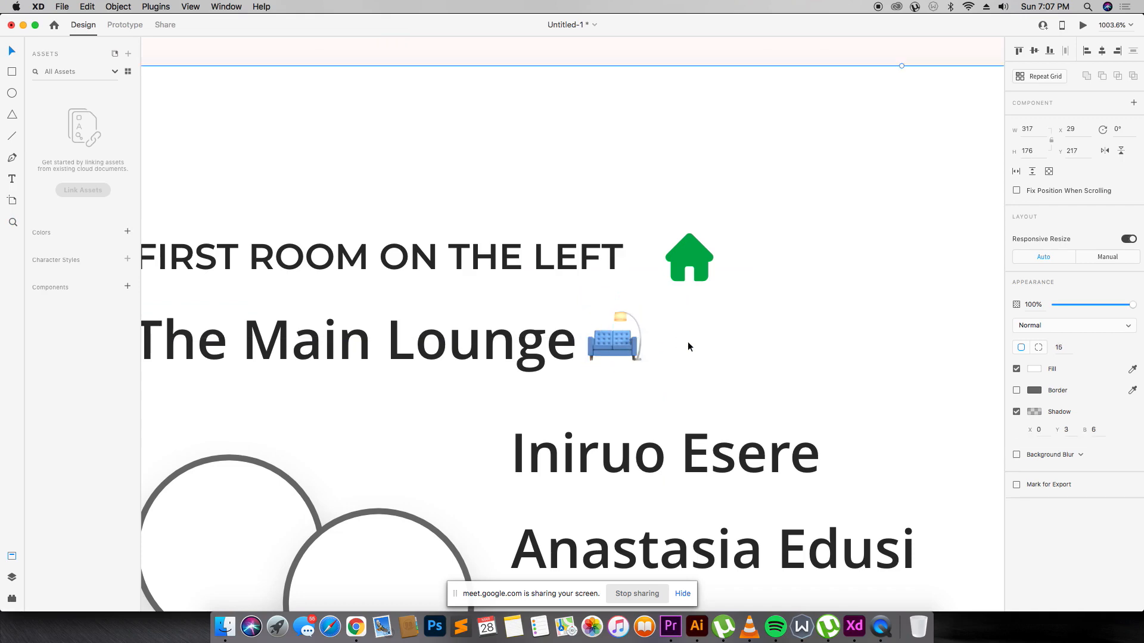
pyautogui.press('super+2')
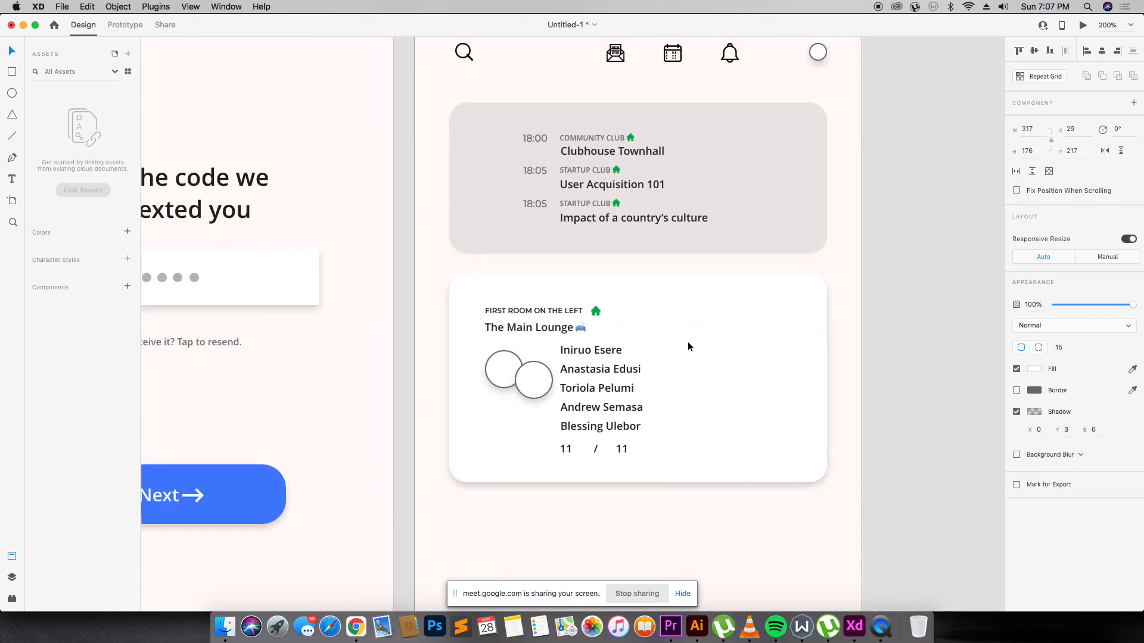
pyautogui.press('super+Tab')
# Search Emojipedia for 'chat' and open the Speech Balloon emoji.
pyautogui.scroll(5, 358, 239)
pyautogui.click(394, 105)
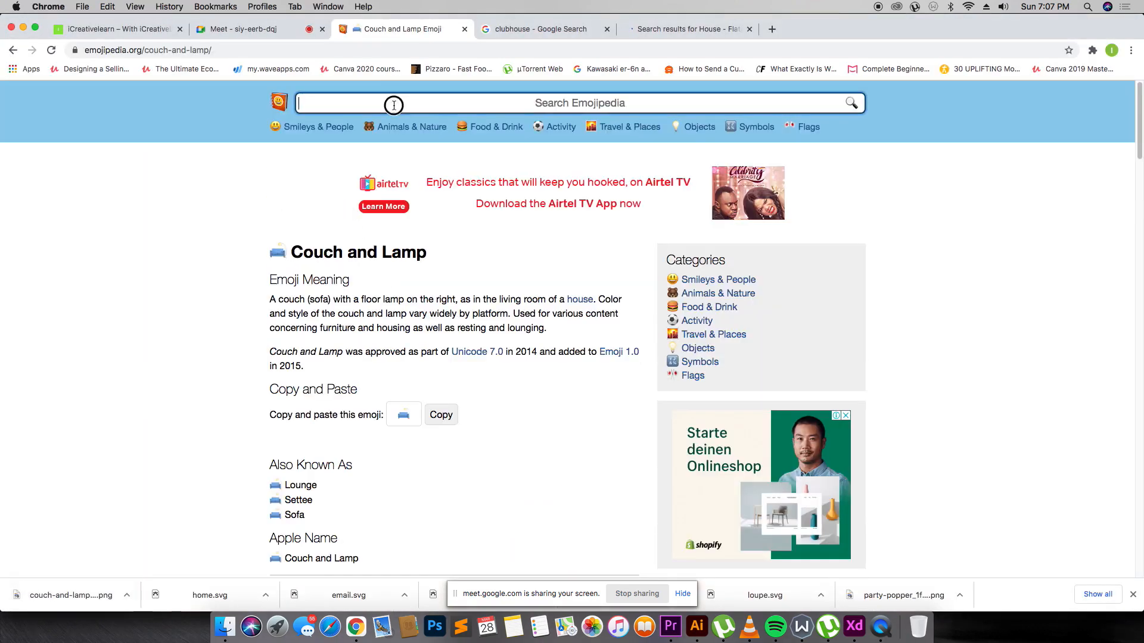
pyautogui.write('chat')
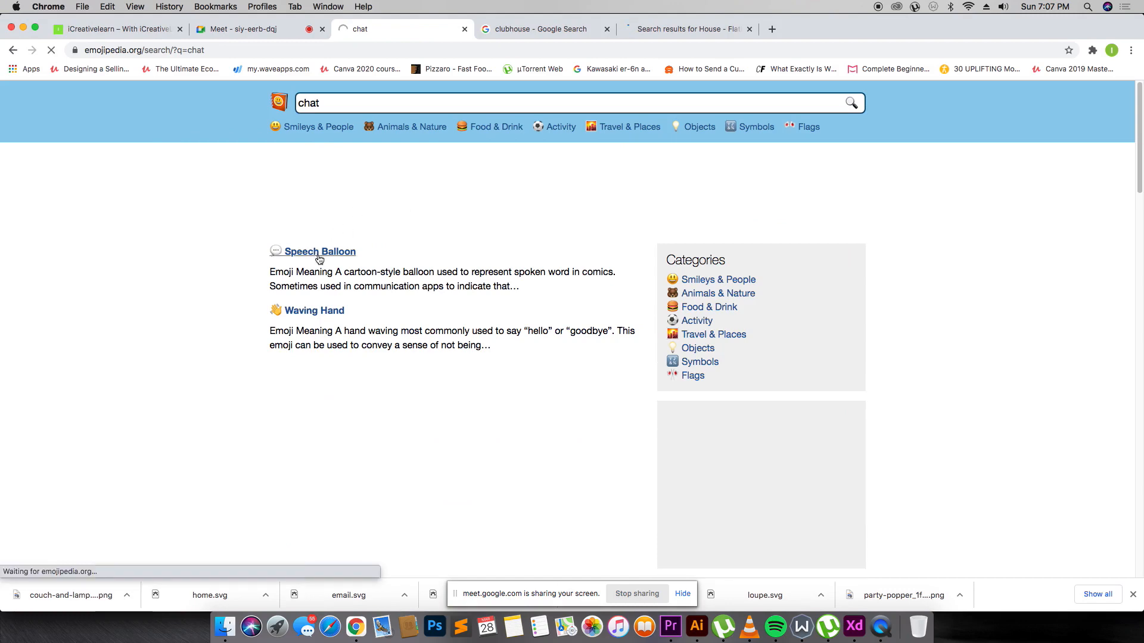
pyautogui.click(319, 252)
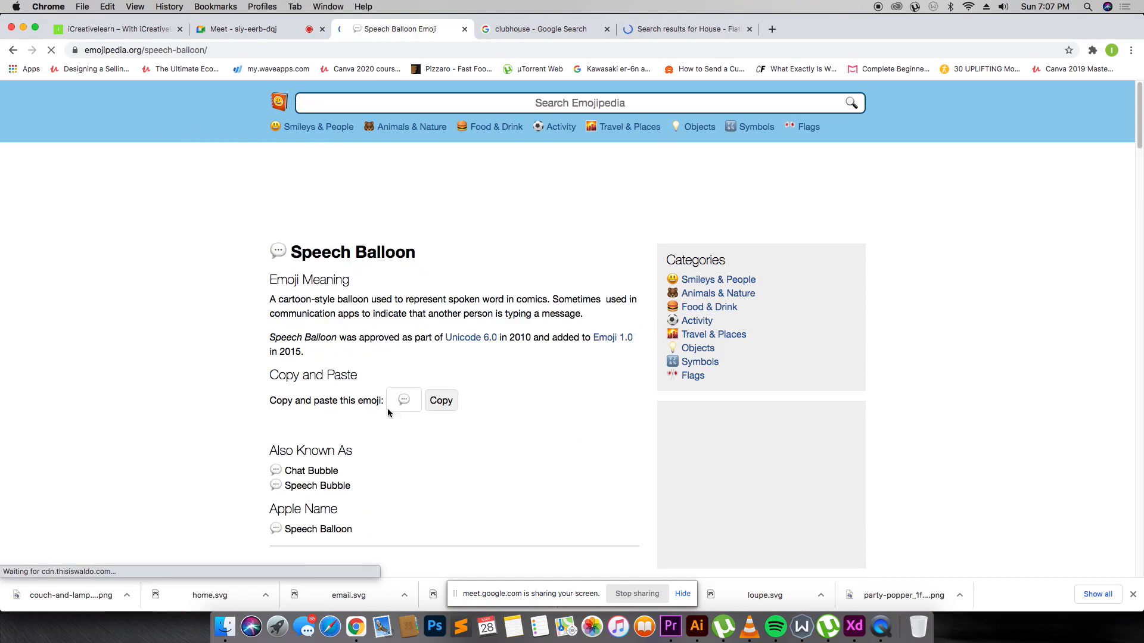
pyautogui.scroll(-10, 471, 401)
pyautogui.scroll(10, 555, 262)
pyautogui.scroll(-10, 503, 347)
pyautogui.scroll(2, 560, 239)
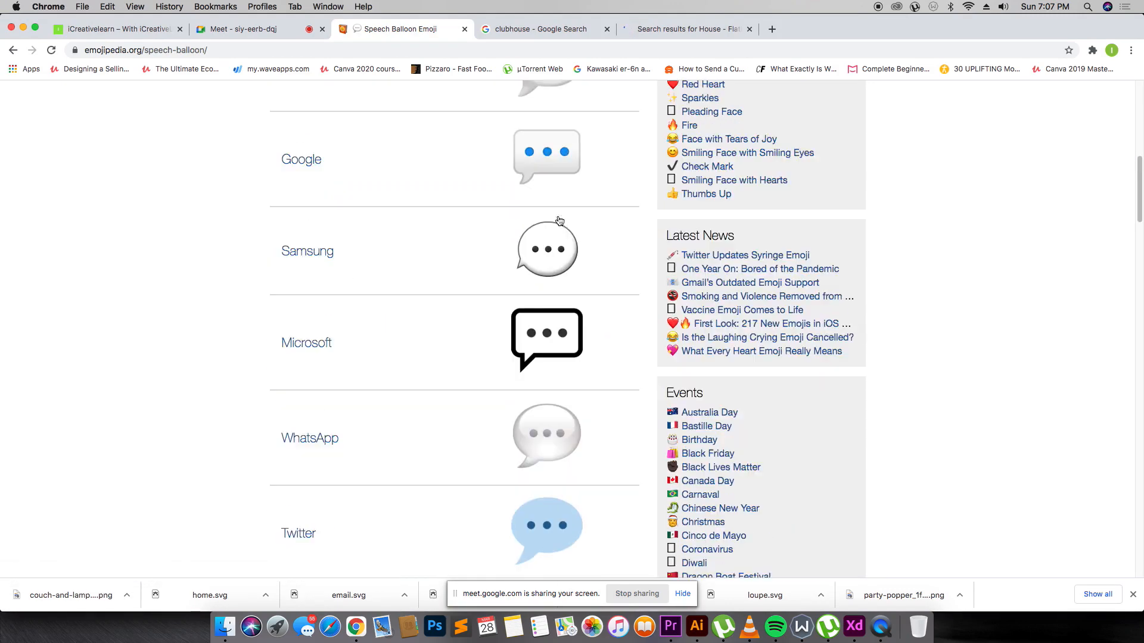
pyautogui.scroll(1, 548, 212)
# Save the Apple Speech Balloon image as PNG and drag it onto the XD canvas.
pyautogui.rightClick(544, 164)
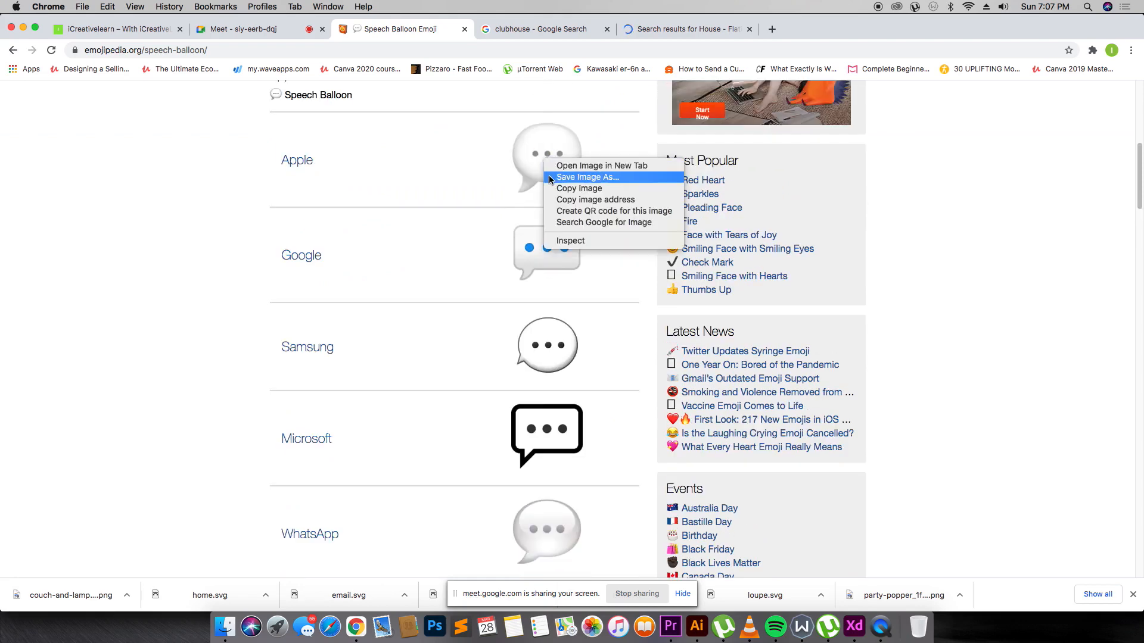
pyautogui.click(203, 191)
pyautogui.scroll(10, 405, 199)
pyautogui.scroll(-5, 405, 199)
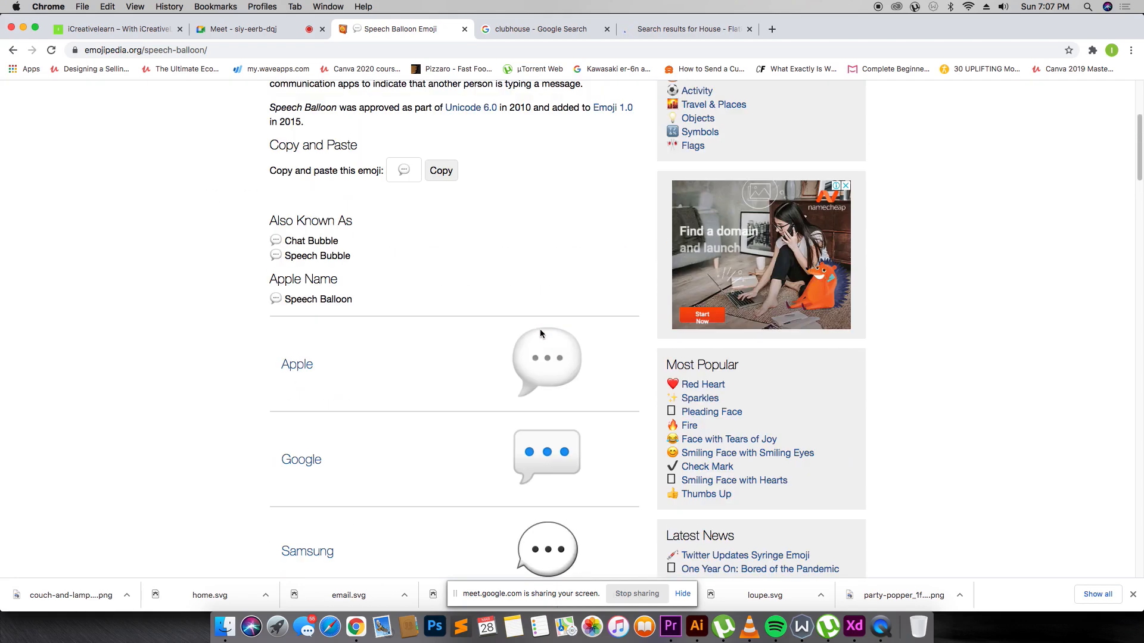
pyautogui.rightClick(536, 340)
pyautogui.click(575, 358)
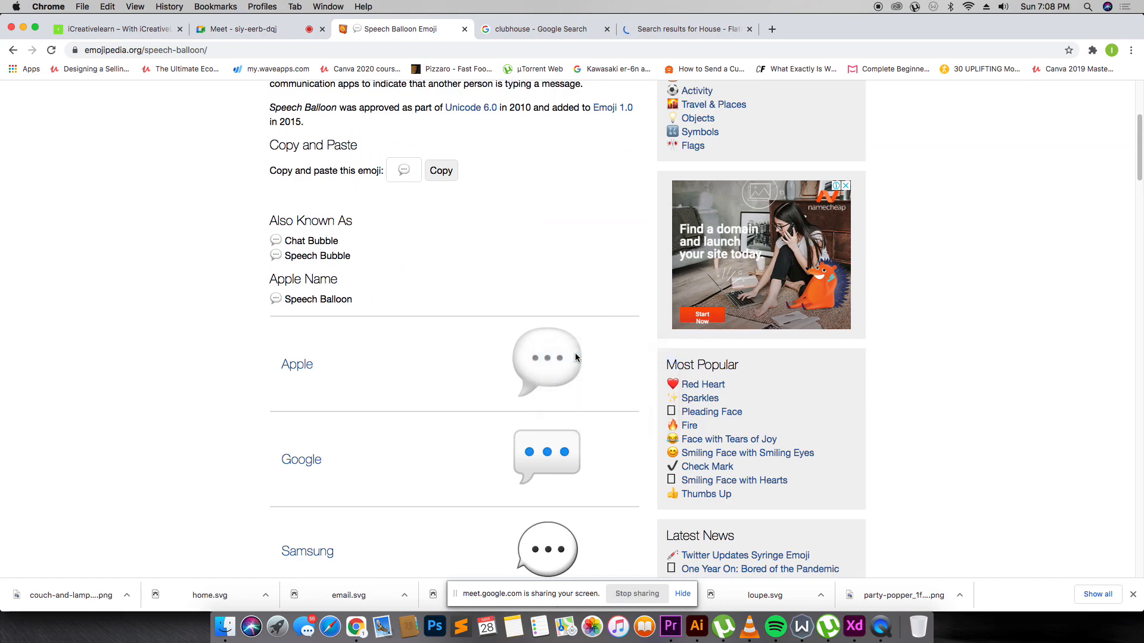
pyautogui.press('Return')
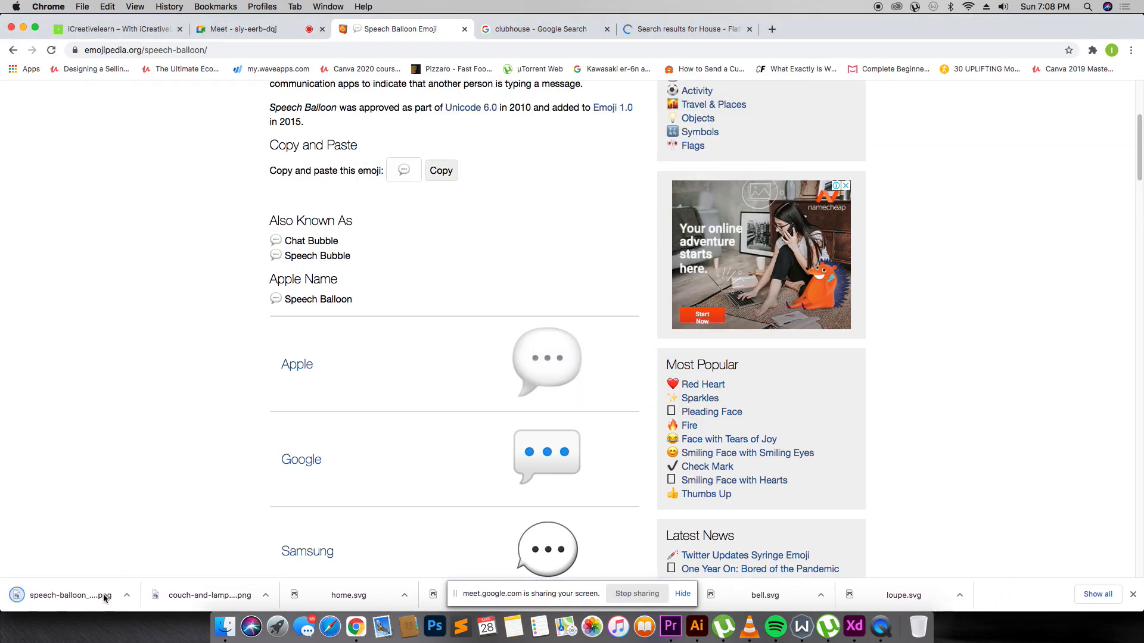
pyautogui.moveTo(104, 597); pyautogui.dragTo(668, 325)
pyautogui.press('super+Tab')
# Shrink the speech balloon beside the first speaker name and copy it down to the next name.
pyautogui.moveTo(745, 455); pyautogui.dragTo(641, 339)
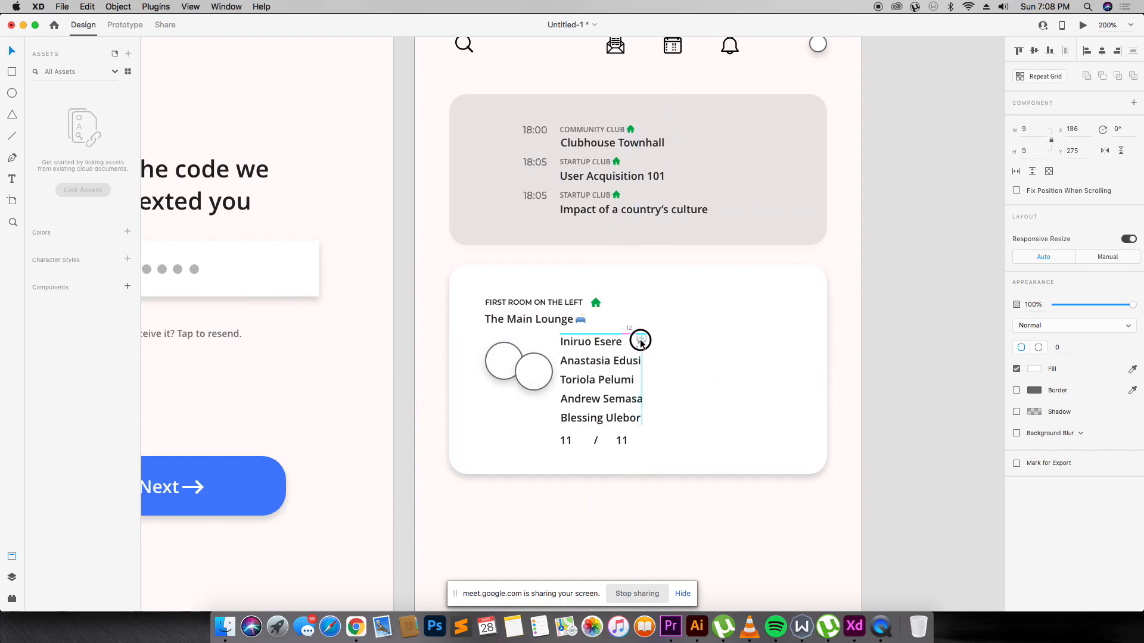
pyautogui.moveTo(641, 343); pyautogui.dragTo(634, 343)
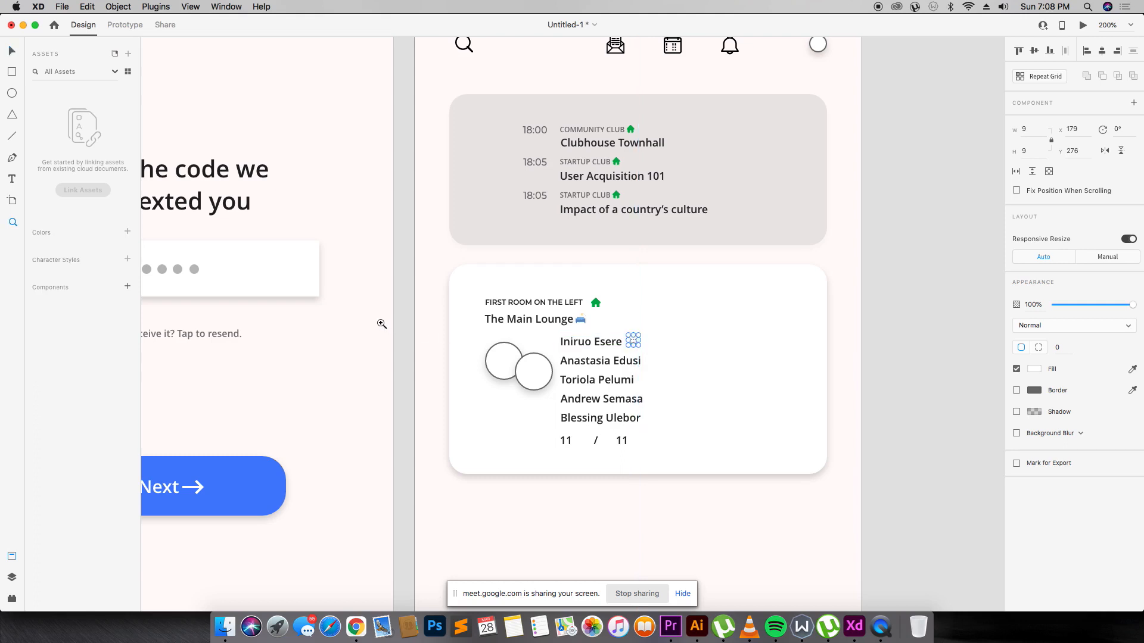
pyautogui.moveTo(438, 281); pyautogui.dragTo(762, 493)
pyautogui.click(662, 205)
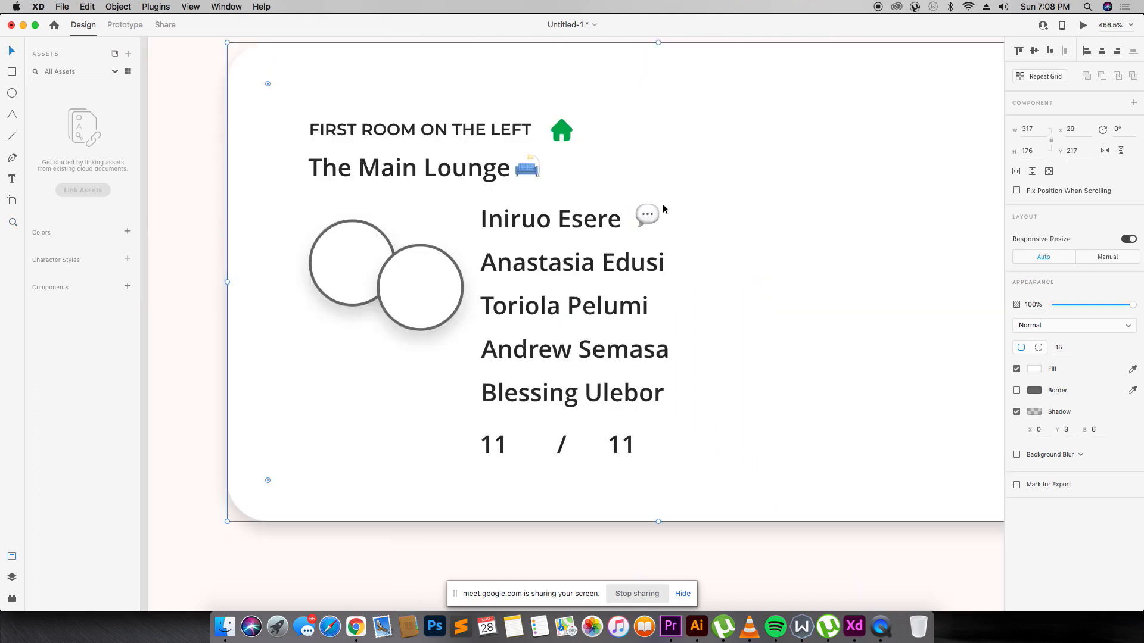
pyautogui.click(644, 218)
pyautogui.moveTo(645, 218); pyautogui.dragTo(698, 352)
# Align the balloon copies beside the remaining speaker names.
pyautogui.click(670, 296)
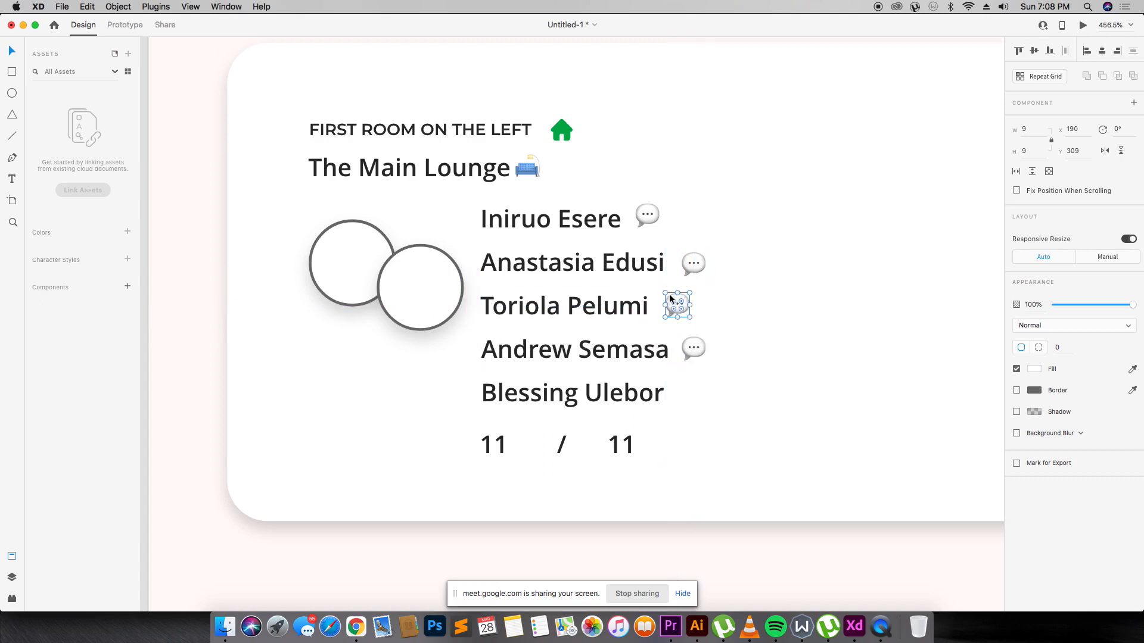
pyautogui.click(691, 263)
pyautogui.click(642, 208)
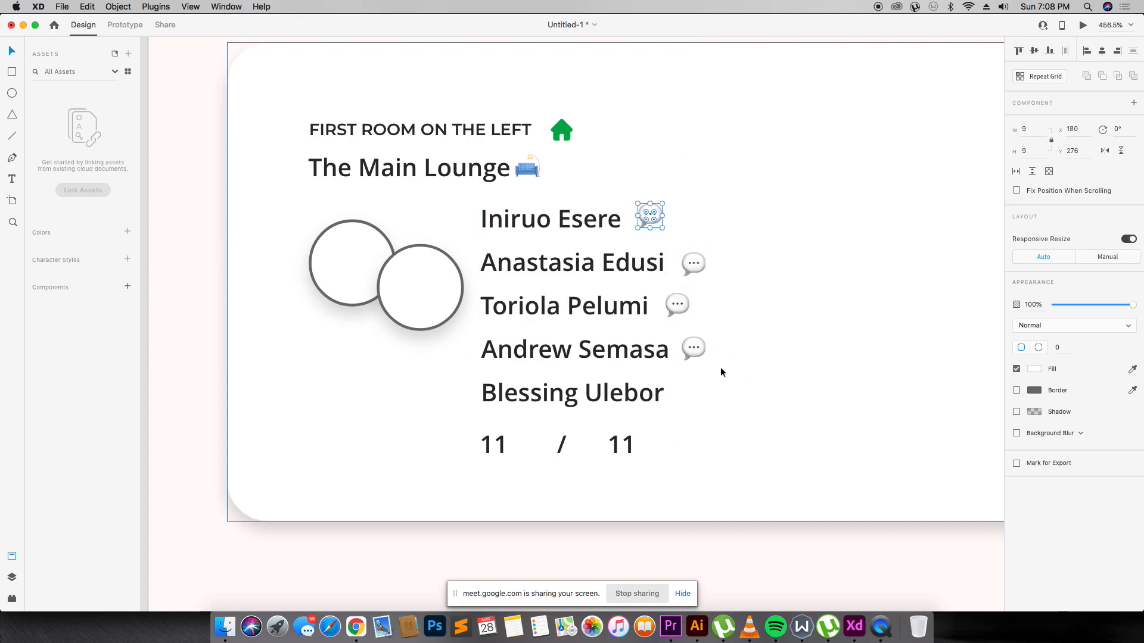
pyautogui.click(693, 348)
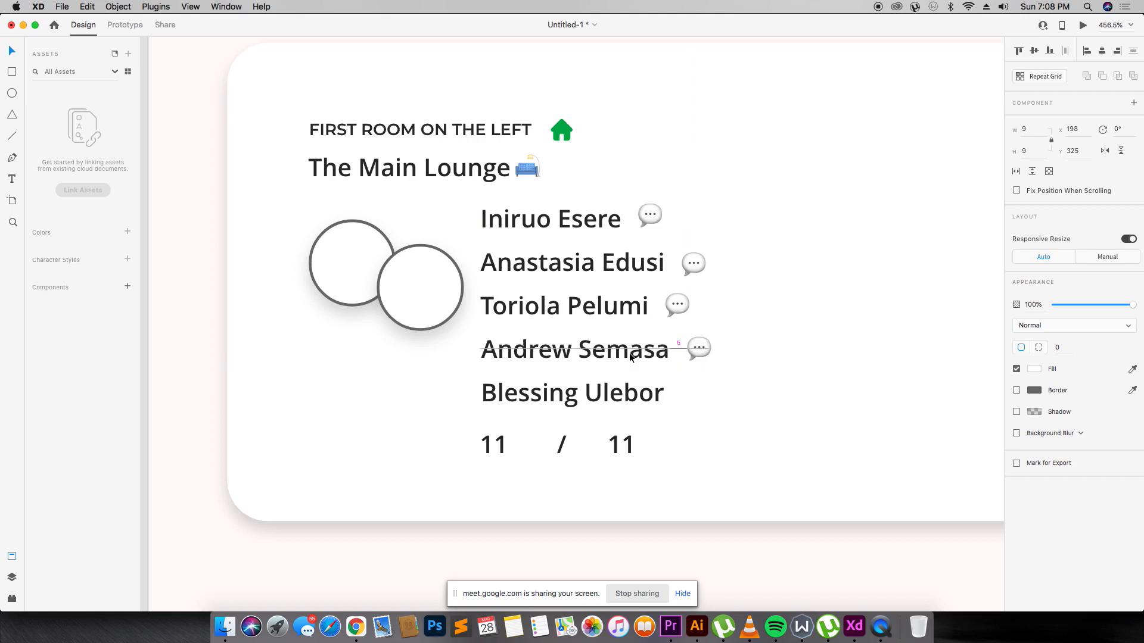
pyautogui.moveTo(698, 351); pyautogui.dragTo(659, 447)
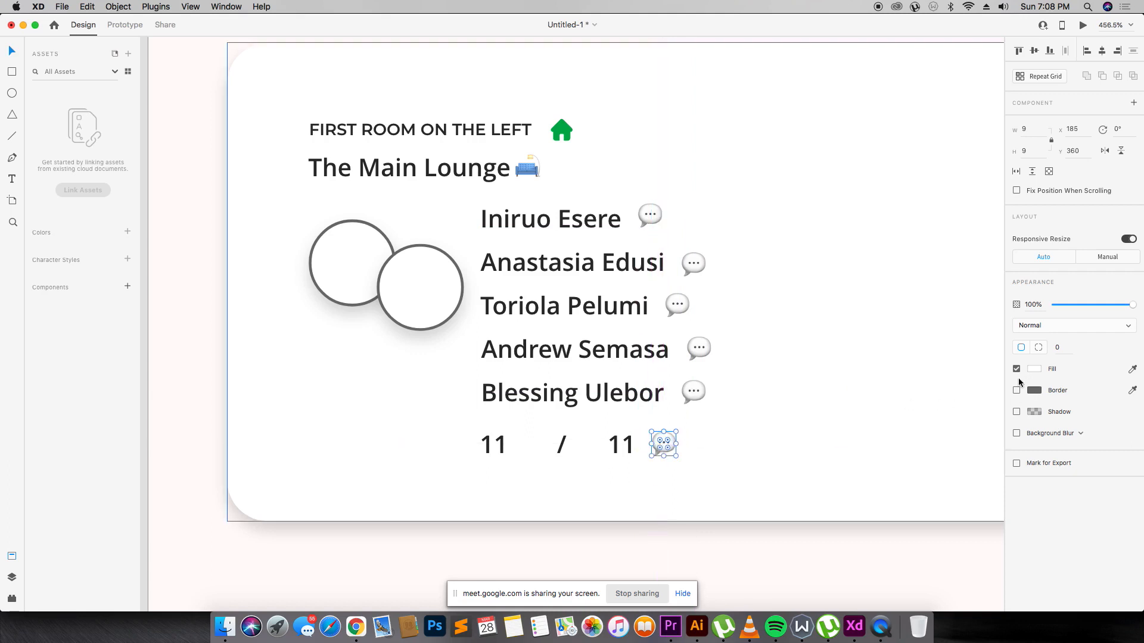
# Try a border and dark grey fill on the balloon beside 11, then revert both.
pyautogui.click(1017, 391)
pyautogui.click(1017, 391)
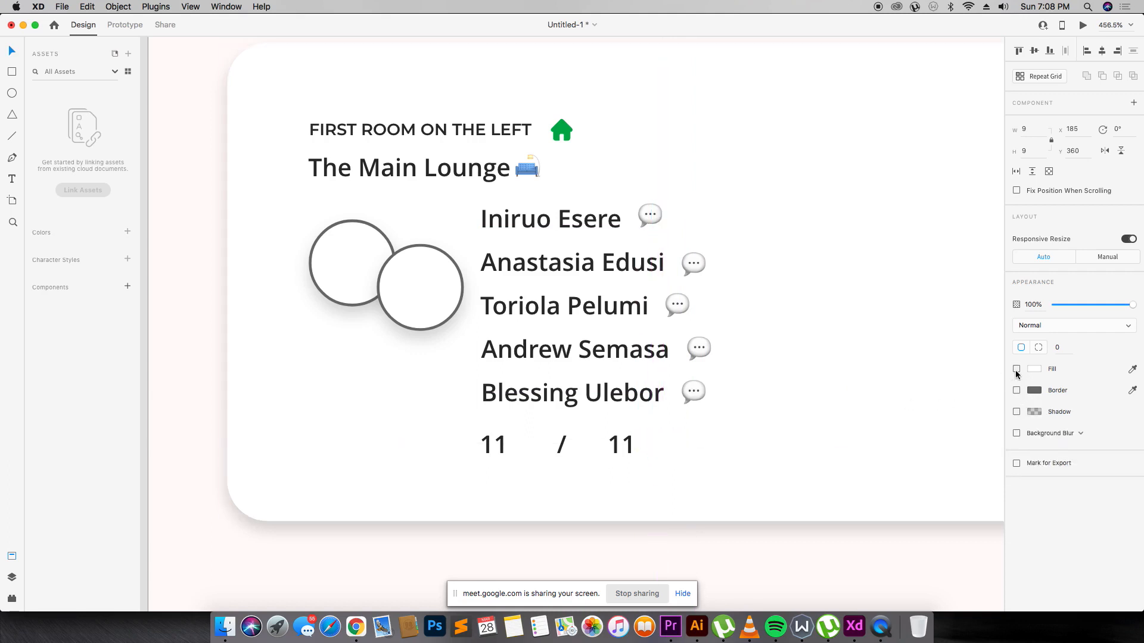
pyautogui.click(1036, 369)
pyautogui.moveTo(946, 352); pyautogui.dragTo(870, 378)
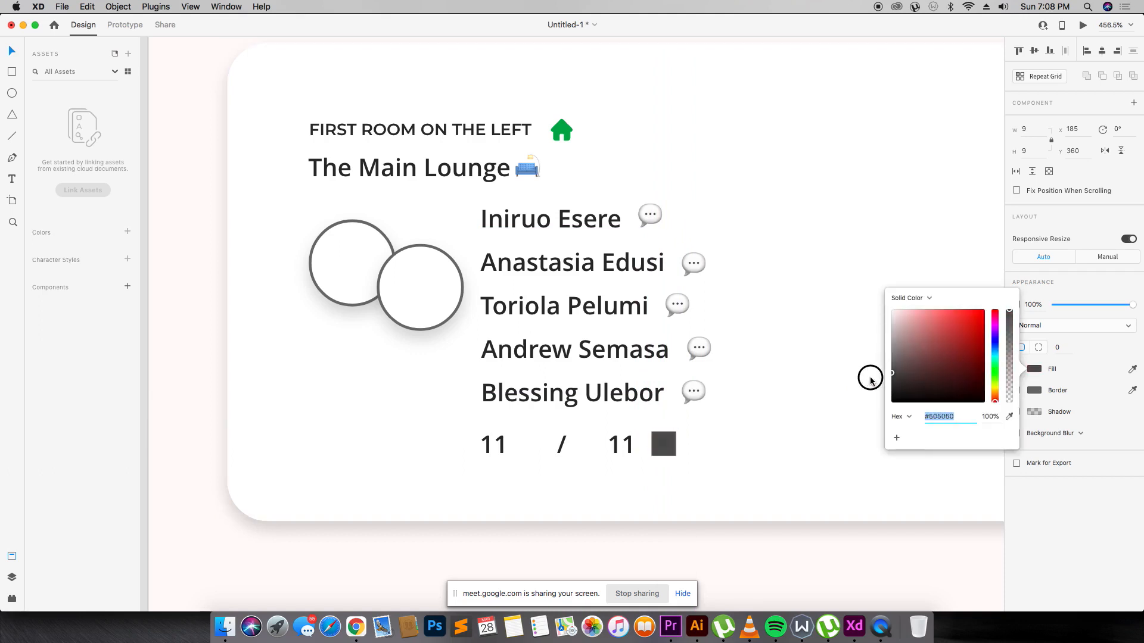
pyautogui.click(767, 455)
pyautogui.press('super+z')
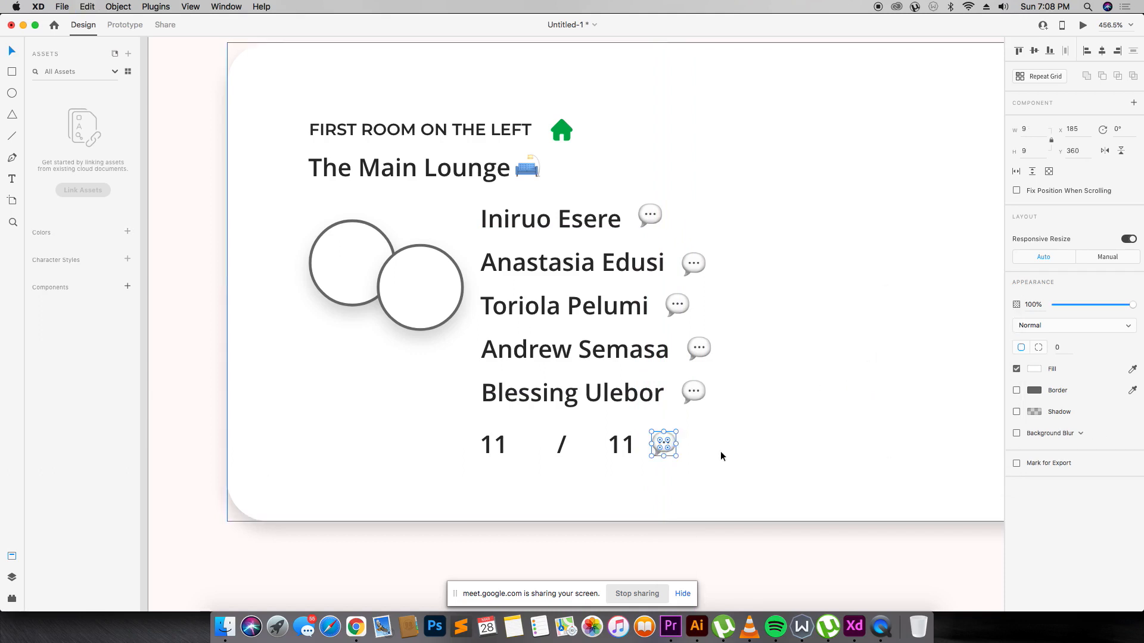
# Glance at the browser, then select the whole Main Lounge room card.
pyautogui.press('super+Tab')
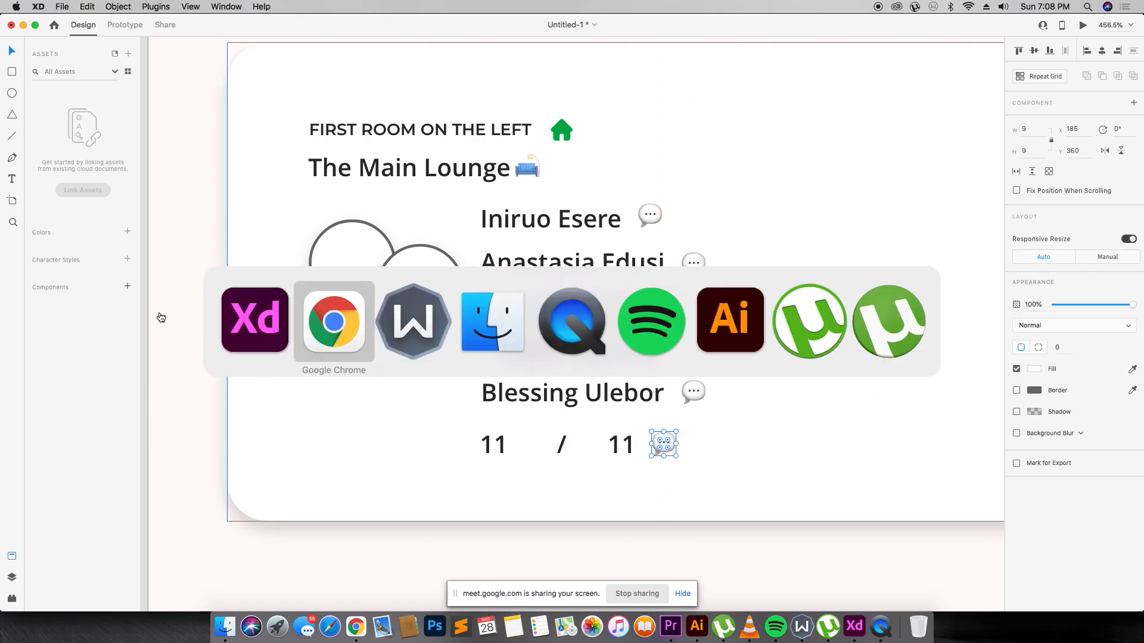
pyautogui.click(335, 321)
pyautogui.press('super+Tab')
pyautogui.scroll(-2, 523, 357)
pyautogui.scroll(-5, 523, 354)
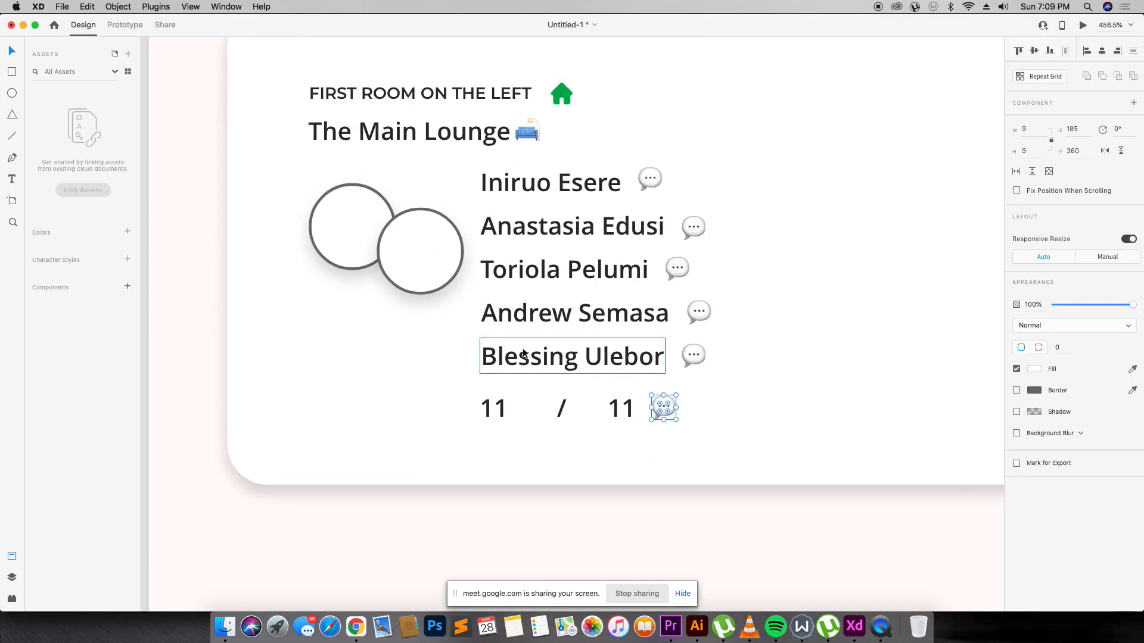
pyautogui.scroll(3, 523, 348)
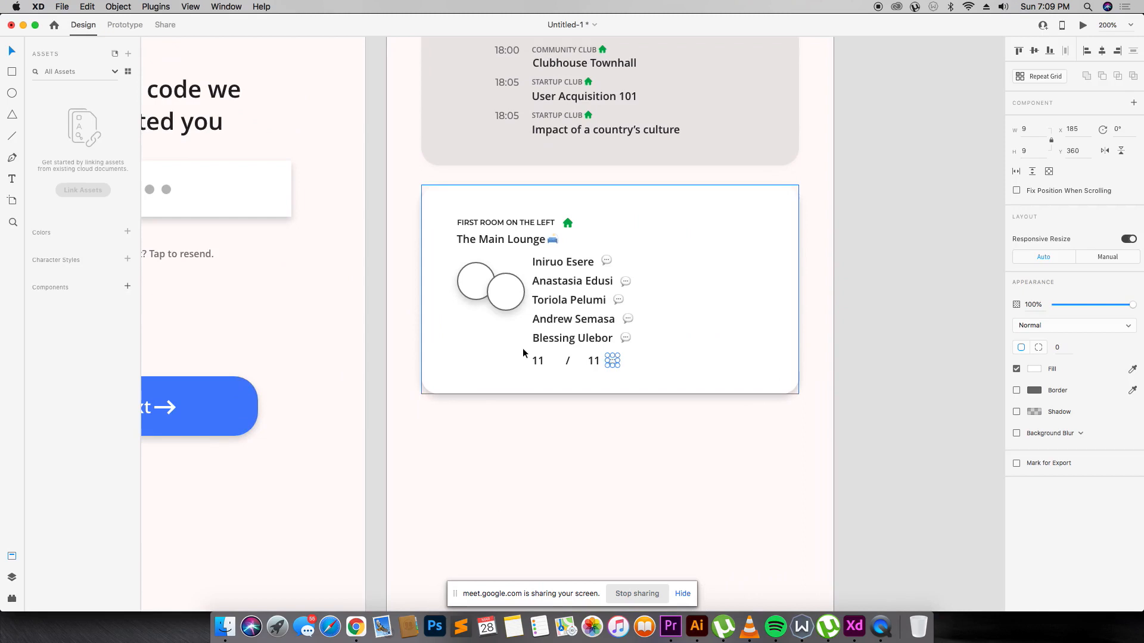
pyautogui.click(723, 314)
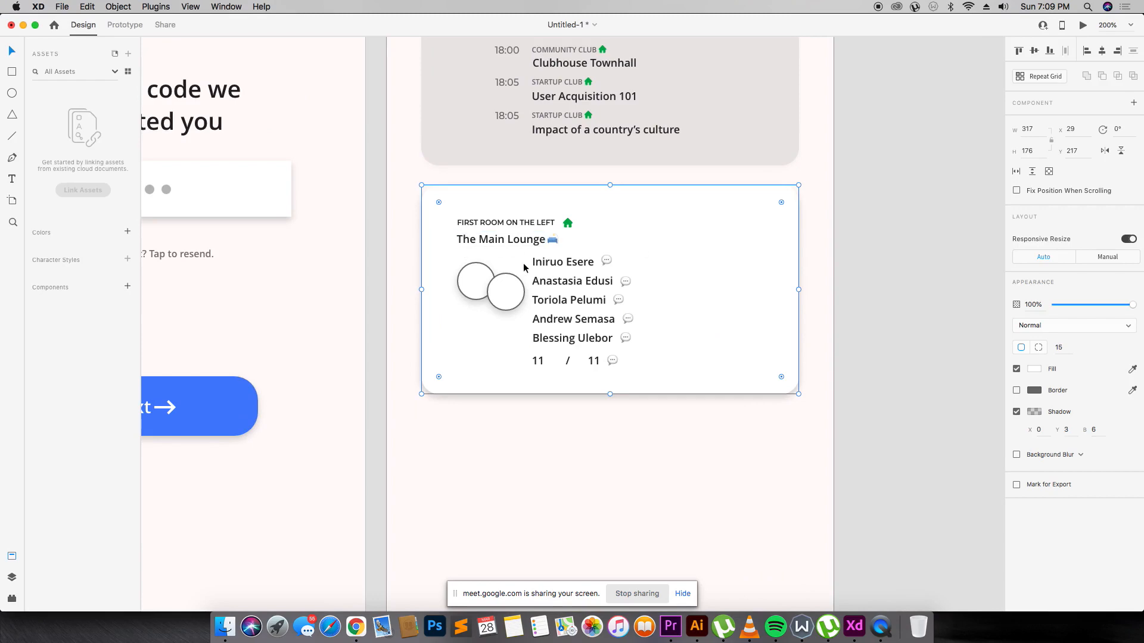
pyautogui.press('super+Tab')
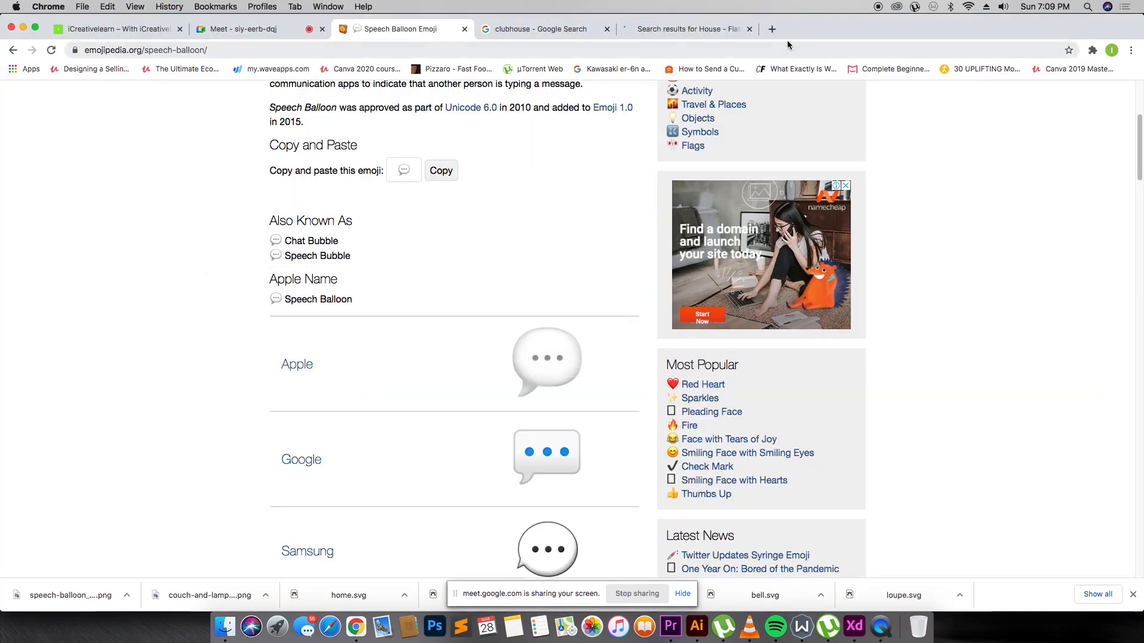
# Search Flaticon for 'person' and download the grey solid user icon as user.svg.
pyautogui.click(721, 34)
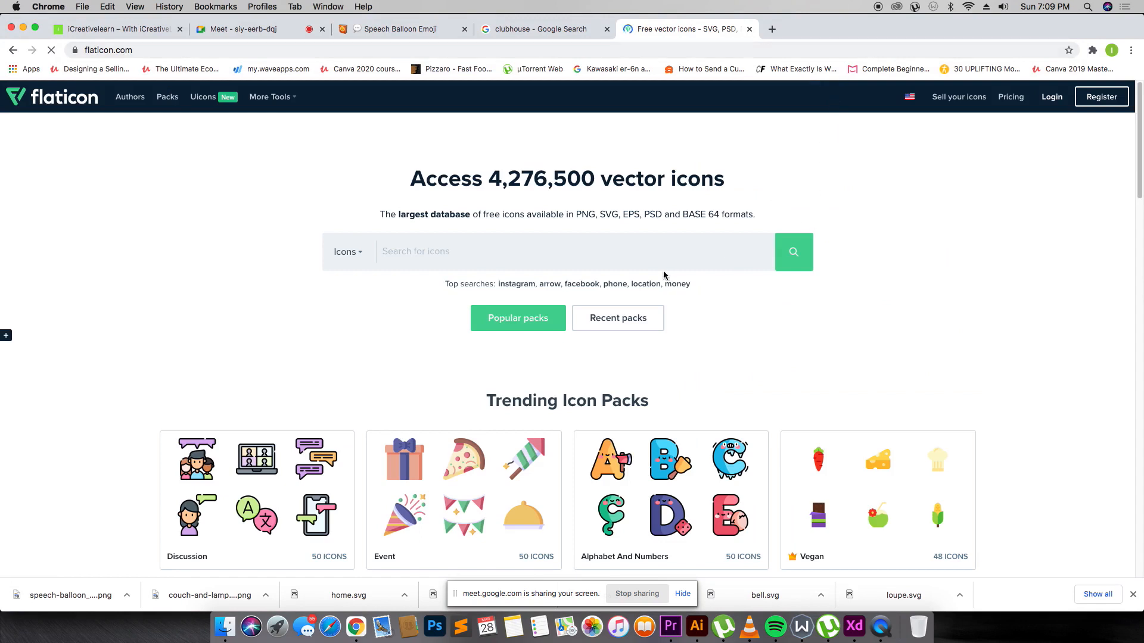
pyautogui.write('person')
pyautogui.press('Return')
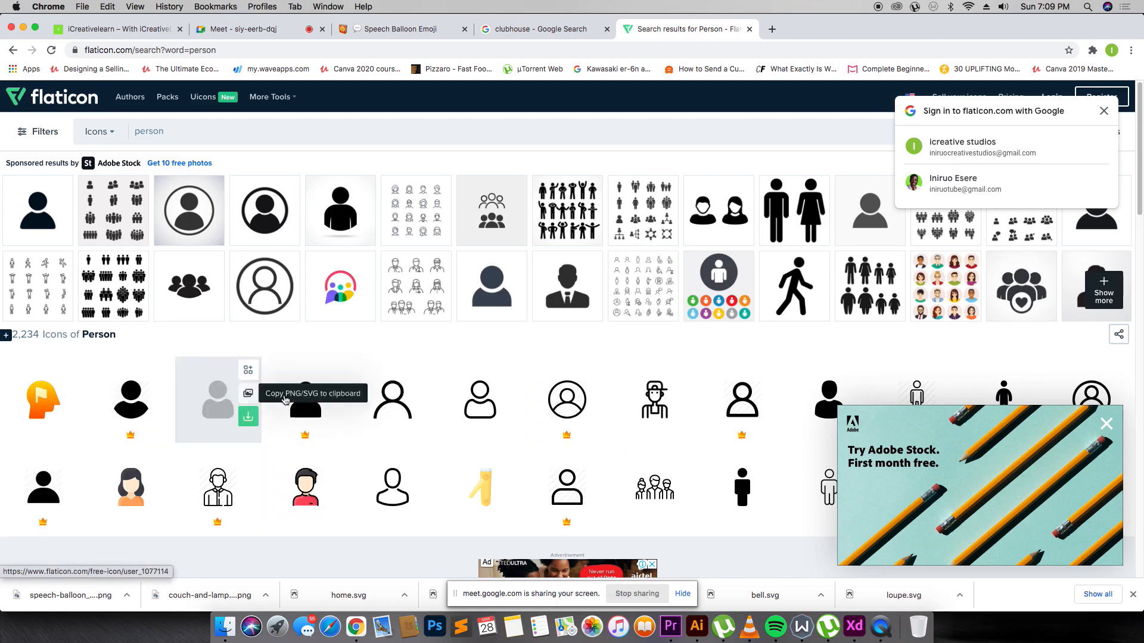
pyautogui.scroll(-8, 456, 409)
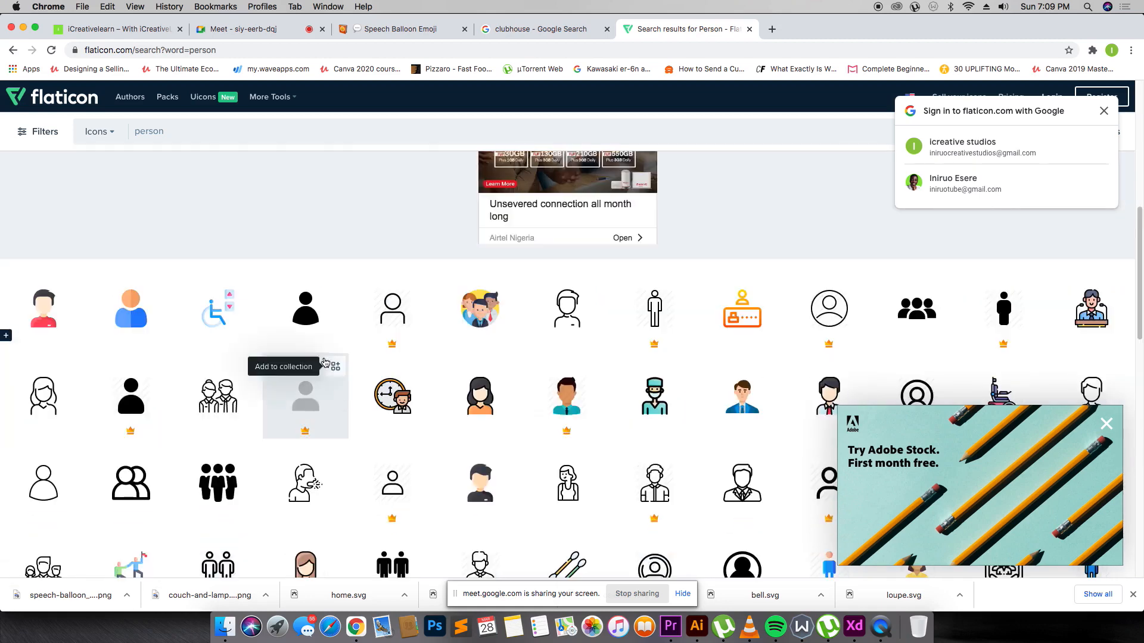
pyautogui.click(314, 315)
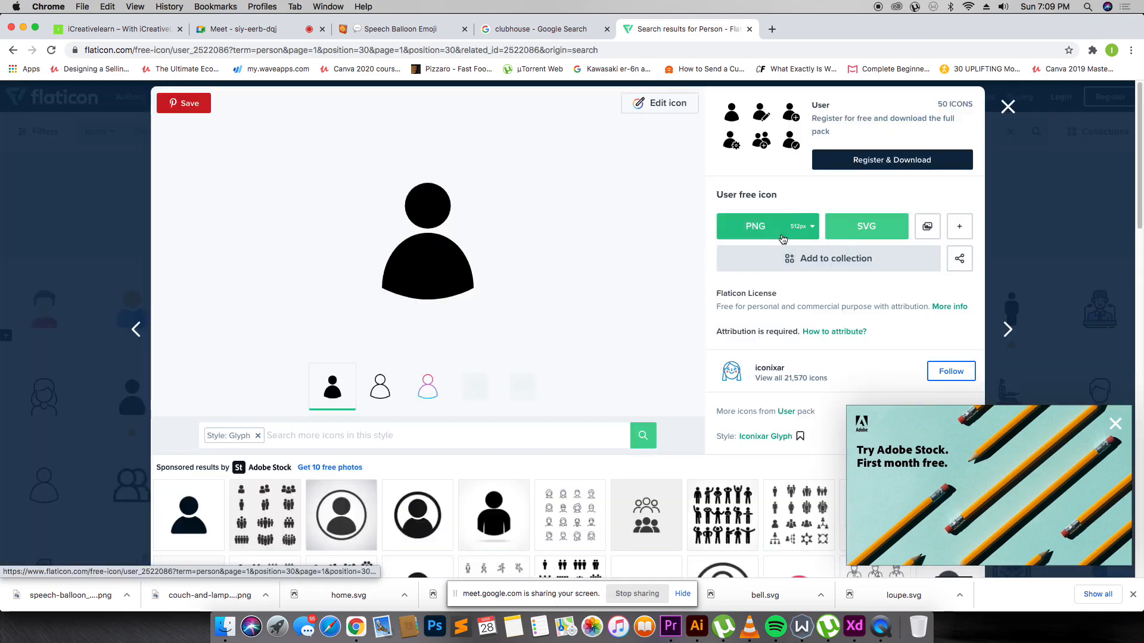
pyautogui.click(865, 227)
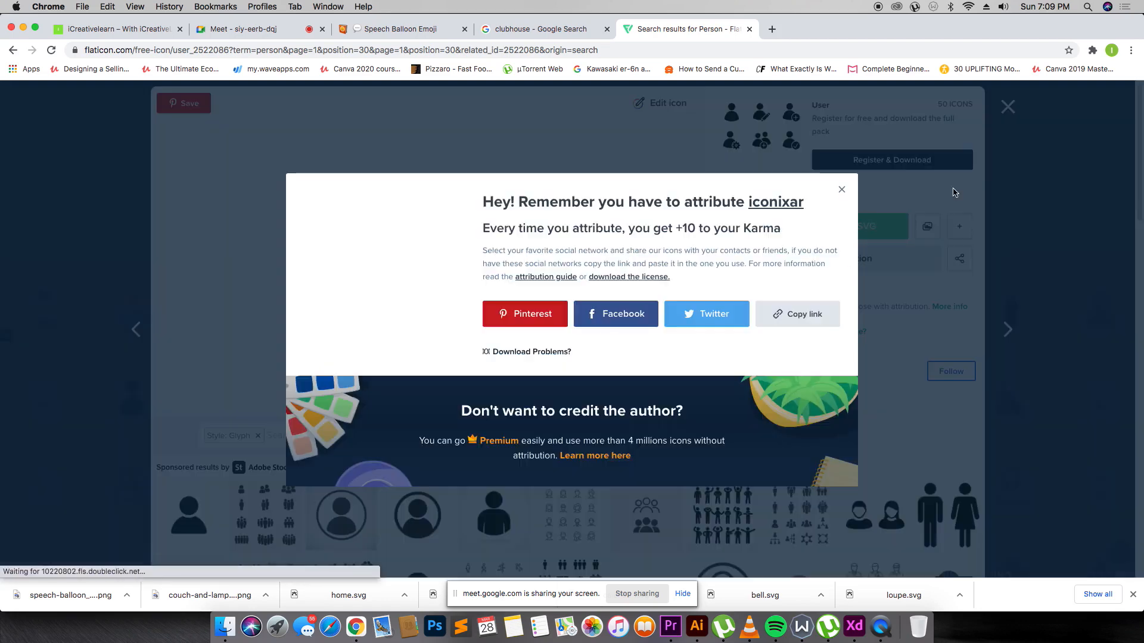
pyautogui.click(950, 197)
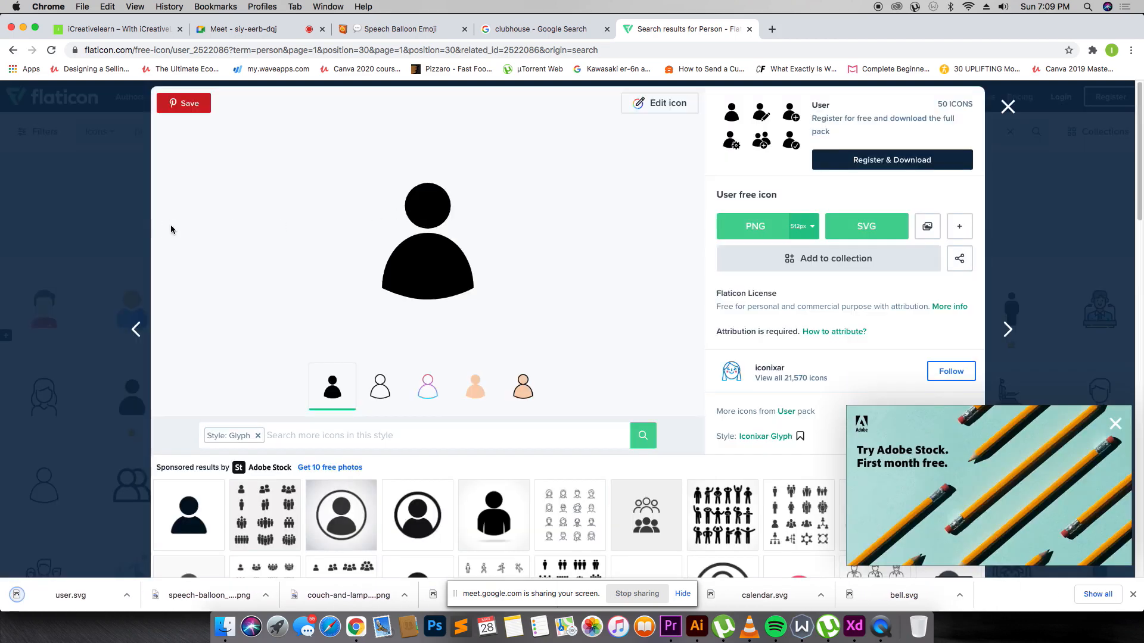
pyautogui.click(1008, 107)
# Search Flaticon for 'chat icon bubble' and download the filled three-dot chat bubble as chat.svg.
pyautogui.click(284, 141)
pyautogui.write('chat')
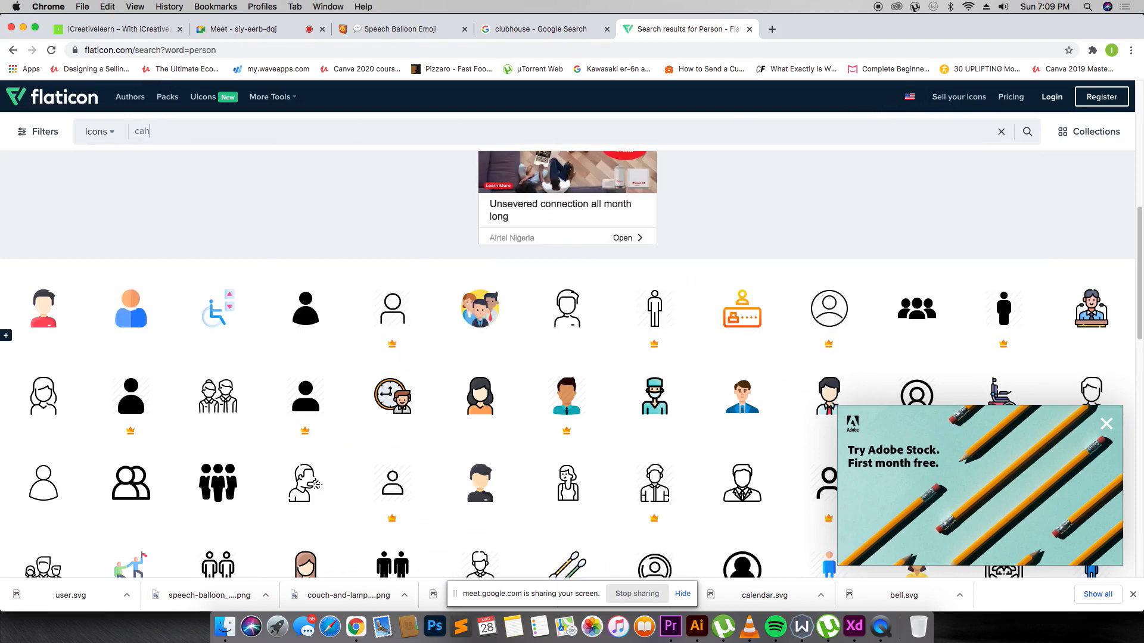
pyautogui.write(' icon')
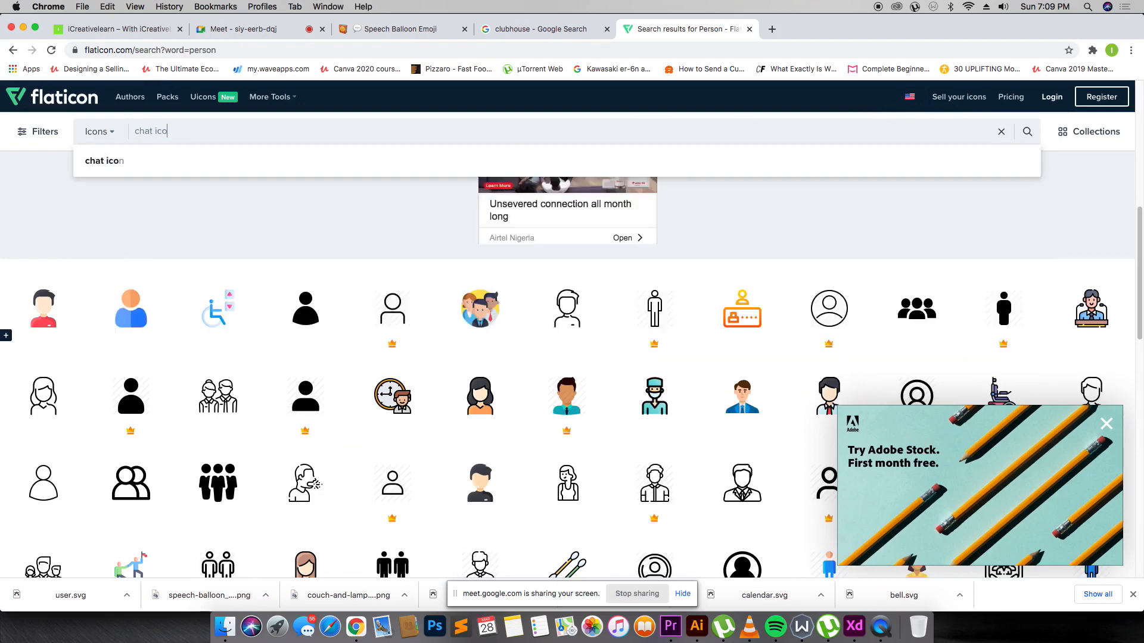
pyautogui.press('Return')
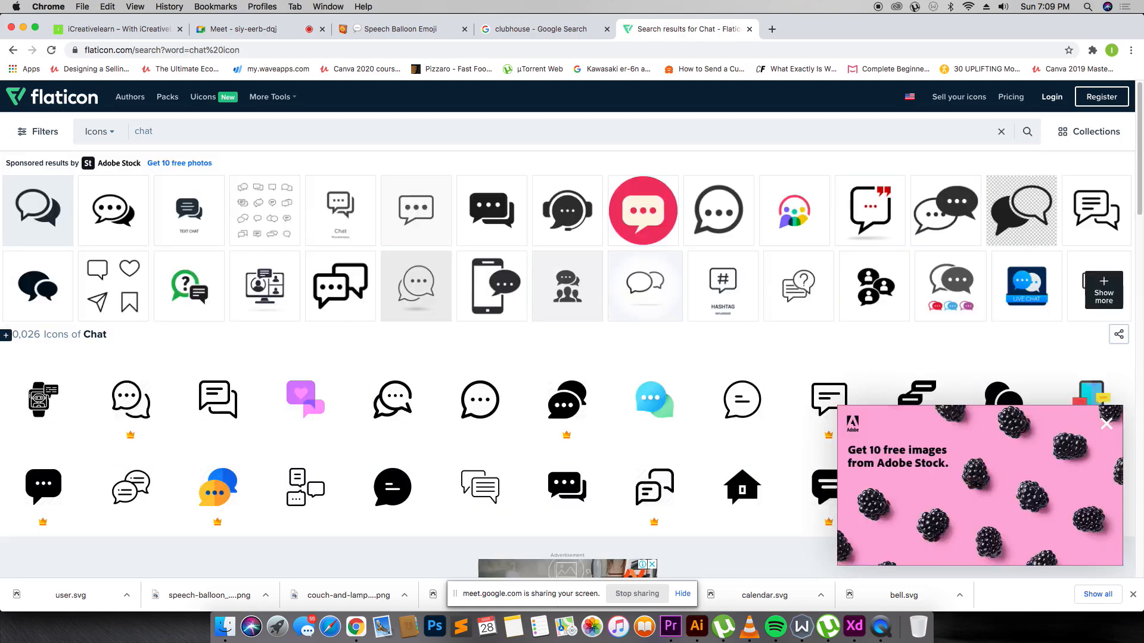
pyautogui.scroll(-5, 197, 274)
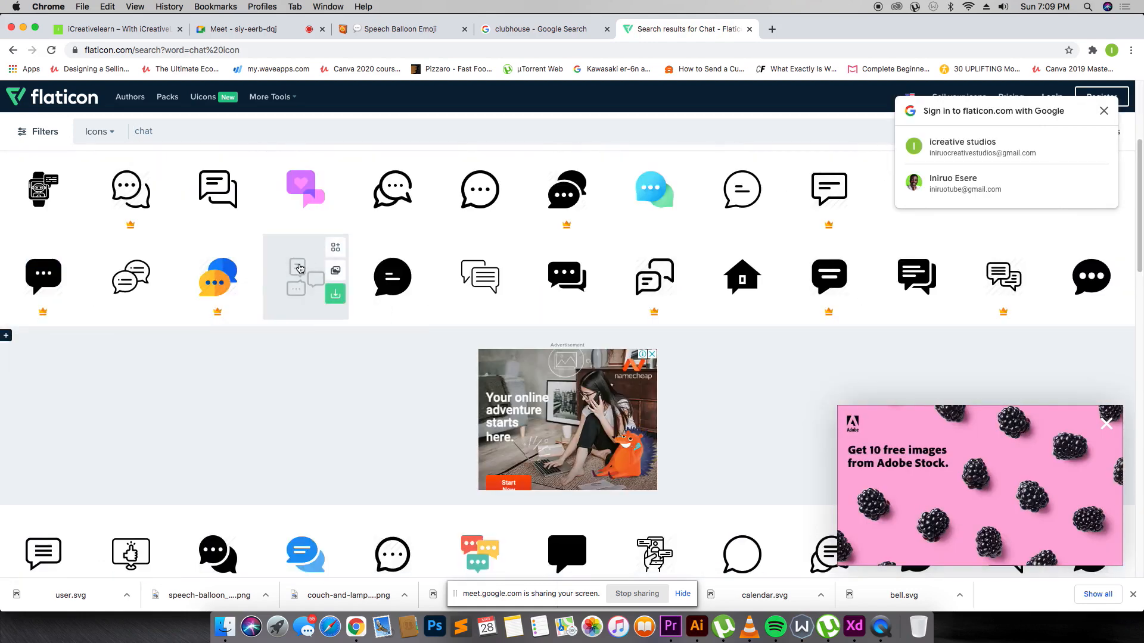
pyautogui.scroll(-5, 333, 315)
pyautogui.scroll(10, 230, 235)
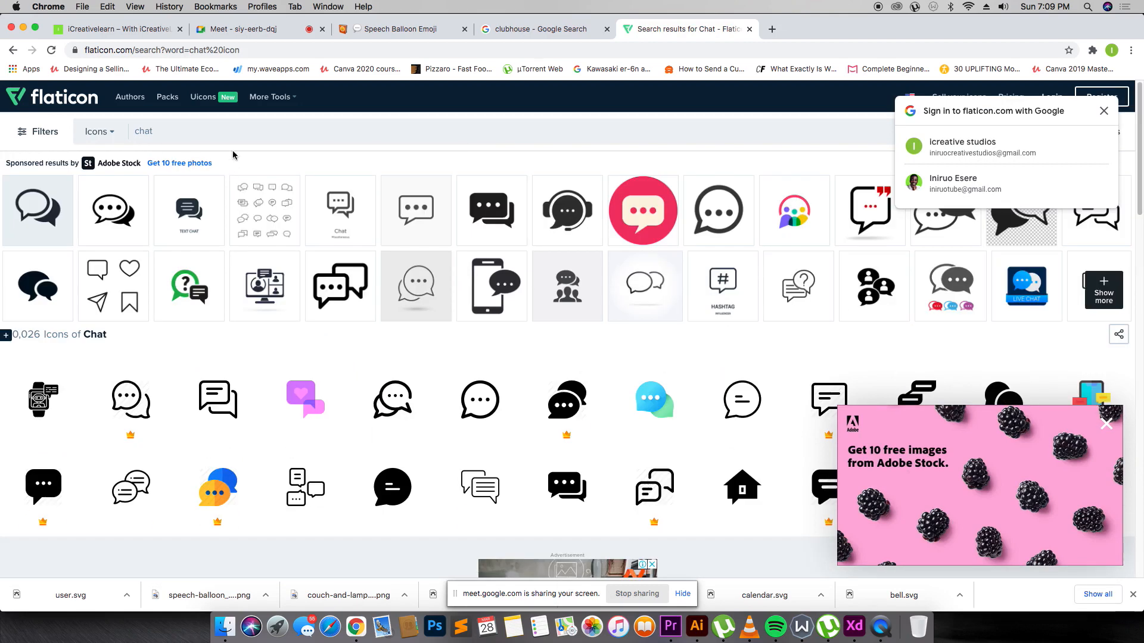
pyautogui.write('bubble')
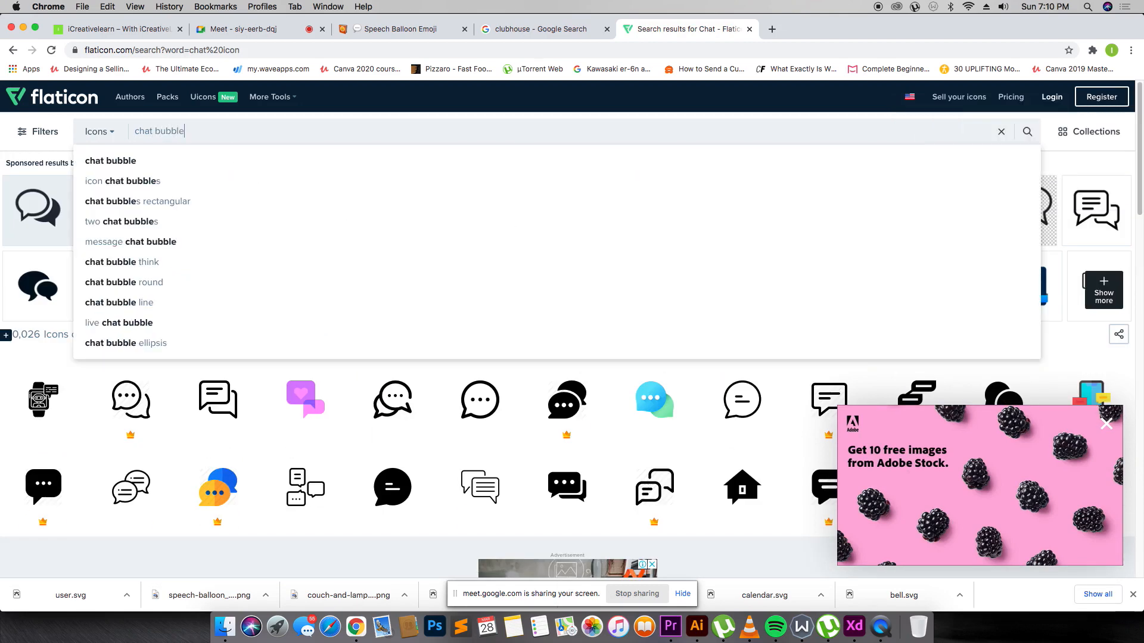
pyautogui.press('Return')
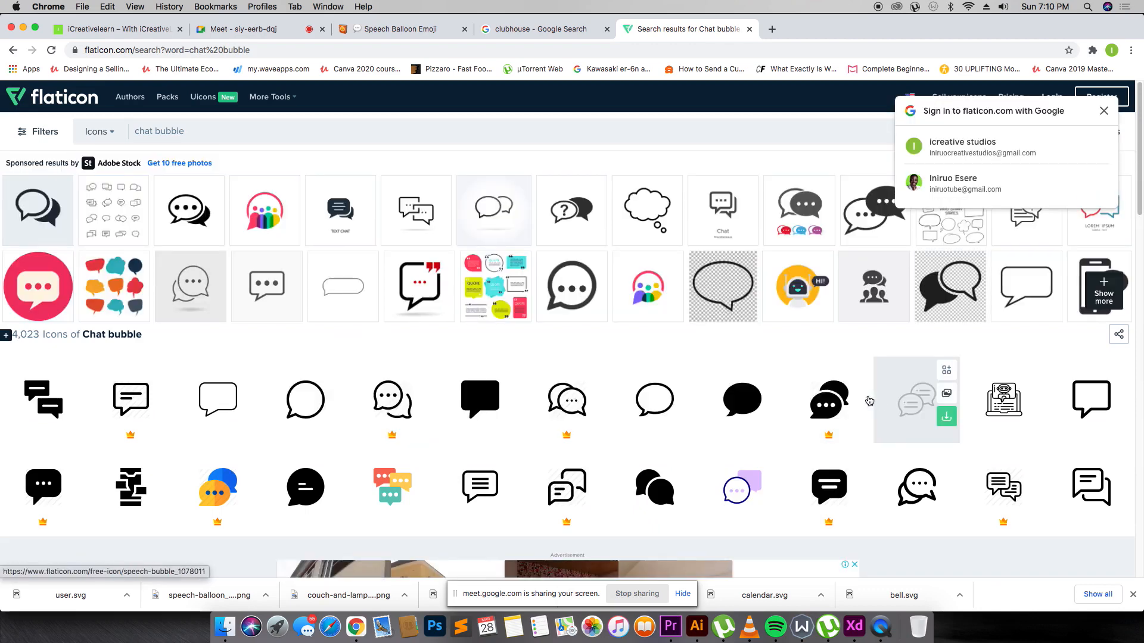
pyautogui.scroll(-10, 786, 397)
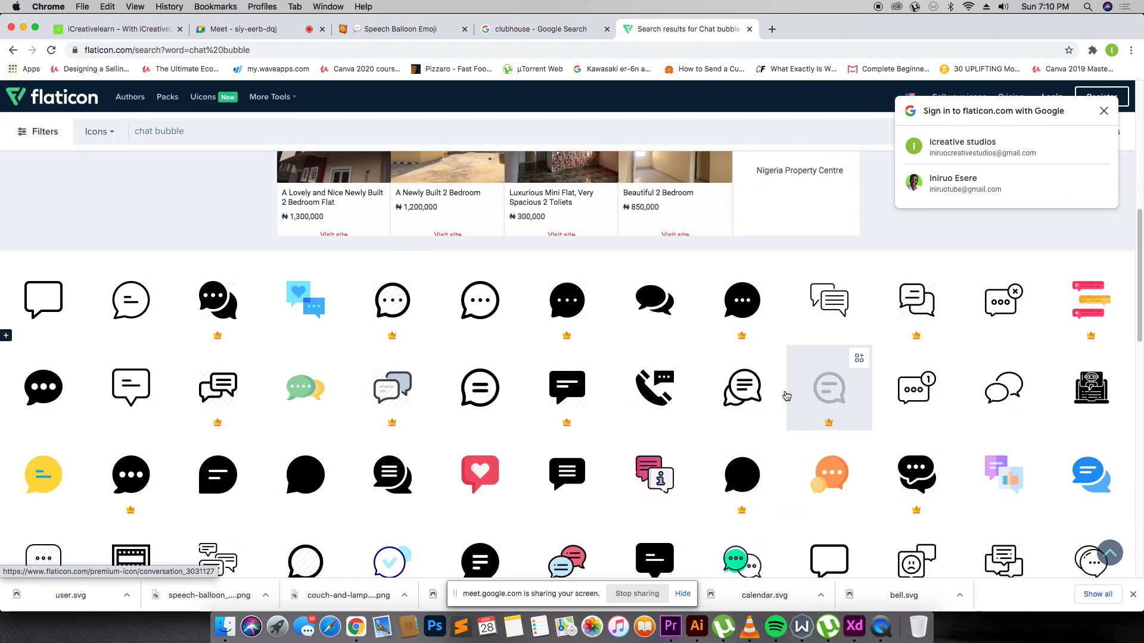
pyautogui.click(28, 386)
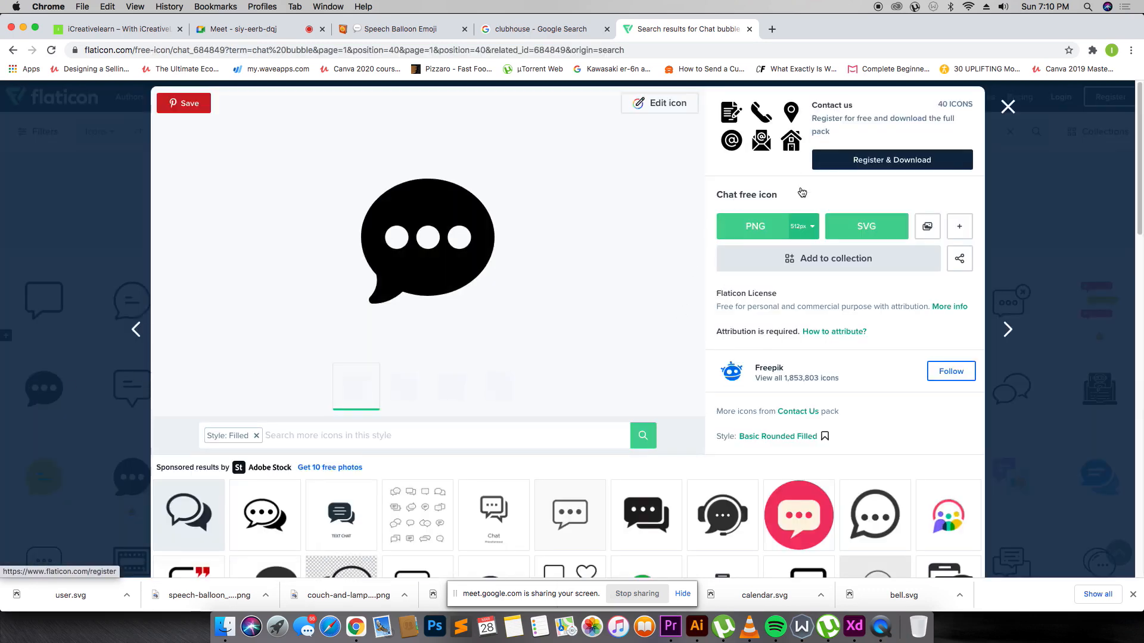
pyautogui.click(867, 226)
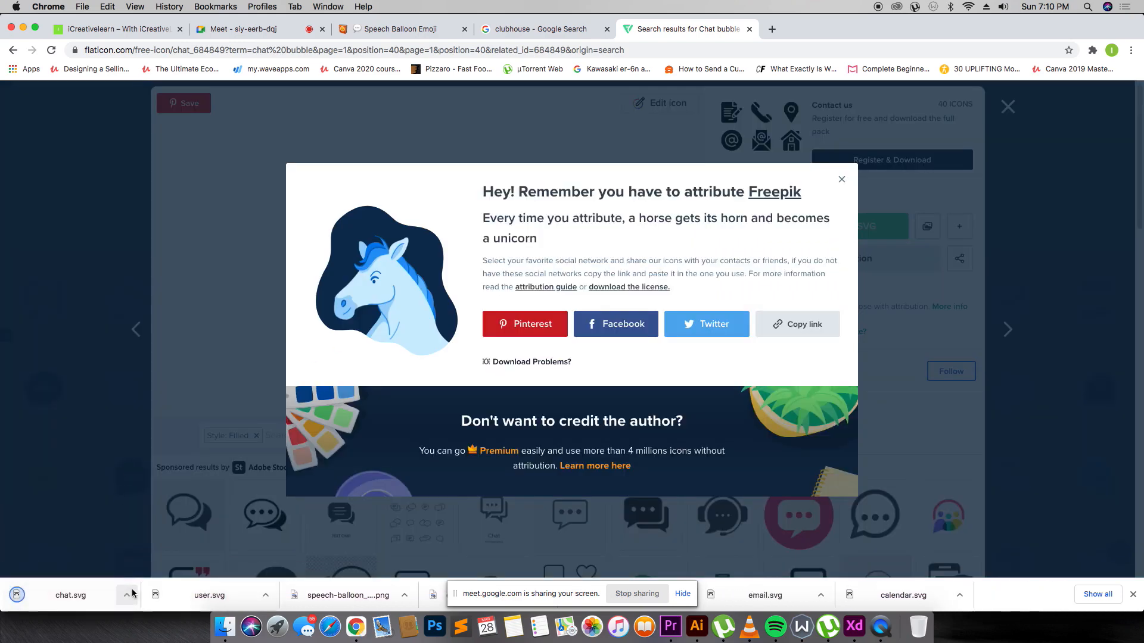
pyautogui.press('super+Tab')
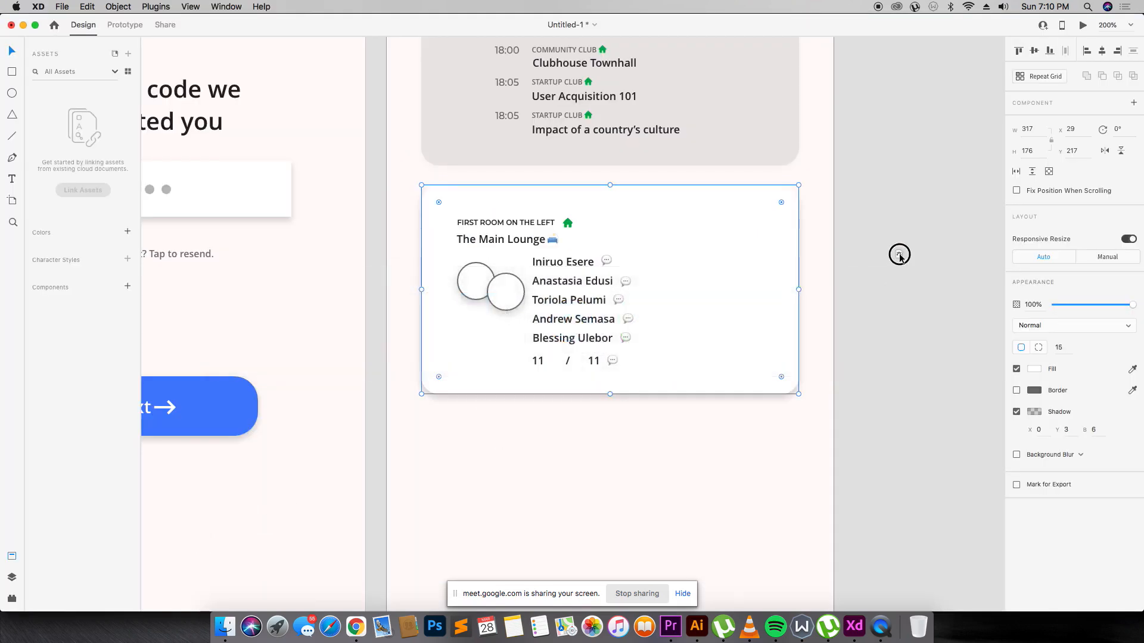
# Import the downloaded chat and user SVGs and move the black chat bubble into the home screen artboard.
pyautogui.moveTo(842, 230); pyautogui.dragTo(842, 231)
pyautogui.press('super+Tab')
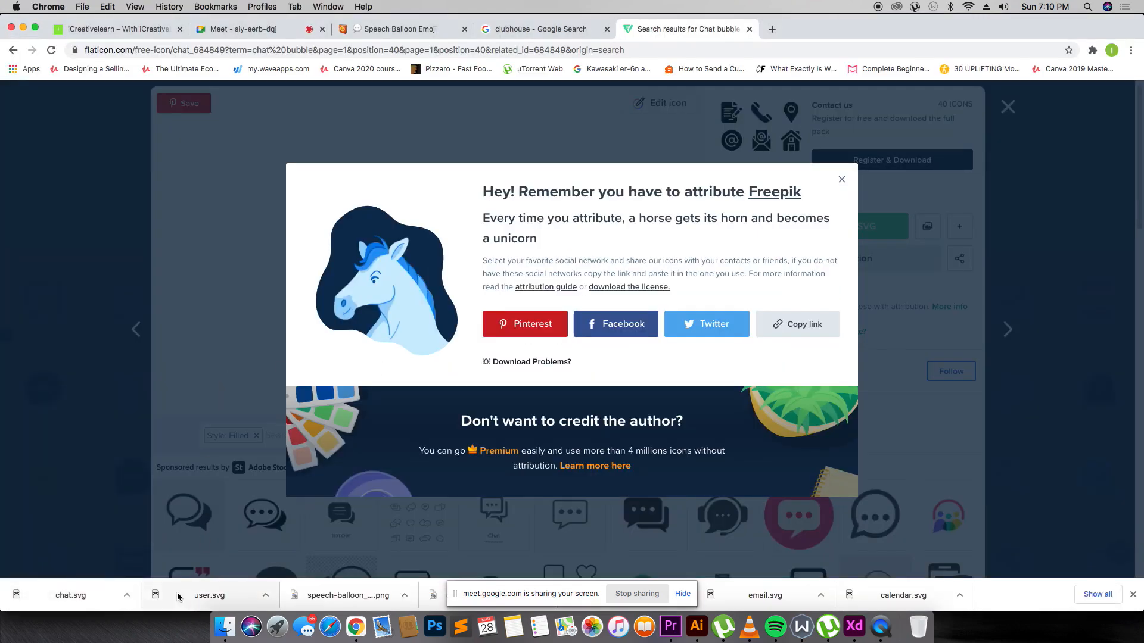
pyautogui.moveTo(178, 595); pyautogui.dragTo(694, 286)
pyautogui.press('super+Tab')
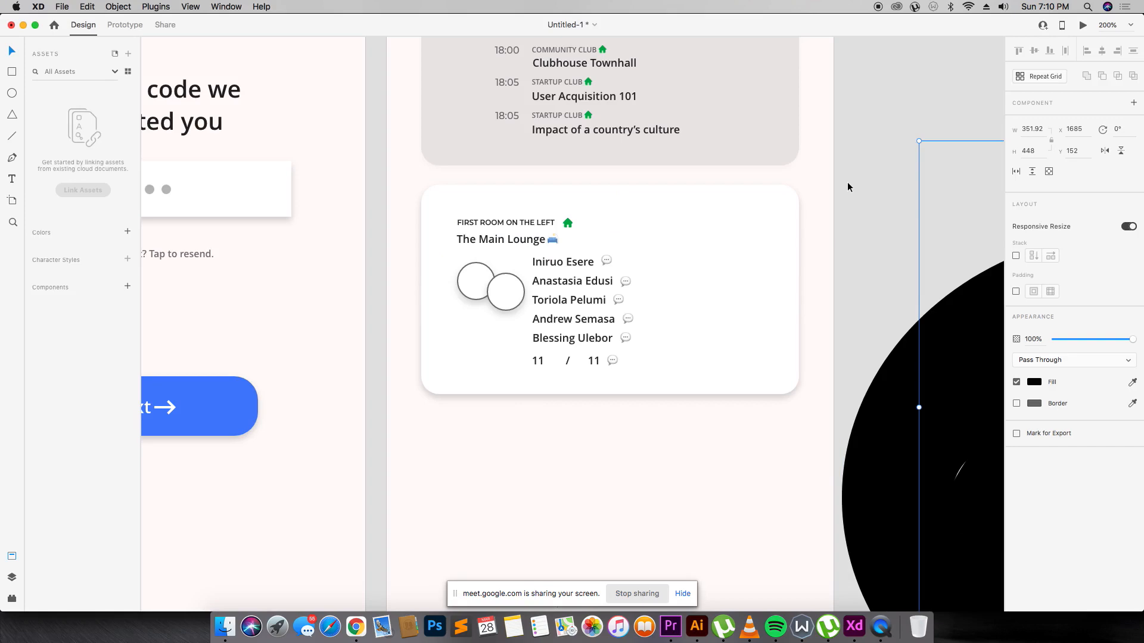
pyautogui.press('super+minus')
pyautogui.press('super+minus')
pyautogui.moveTo(701, 231); pyautogui.dragTo(671, 292)
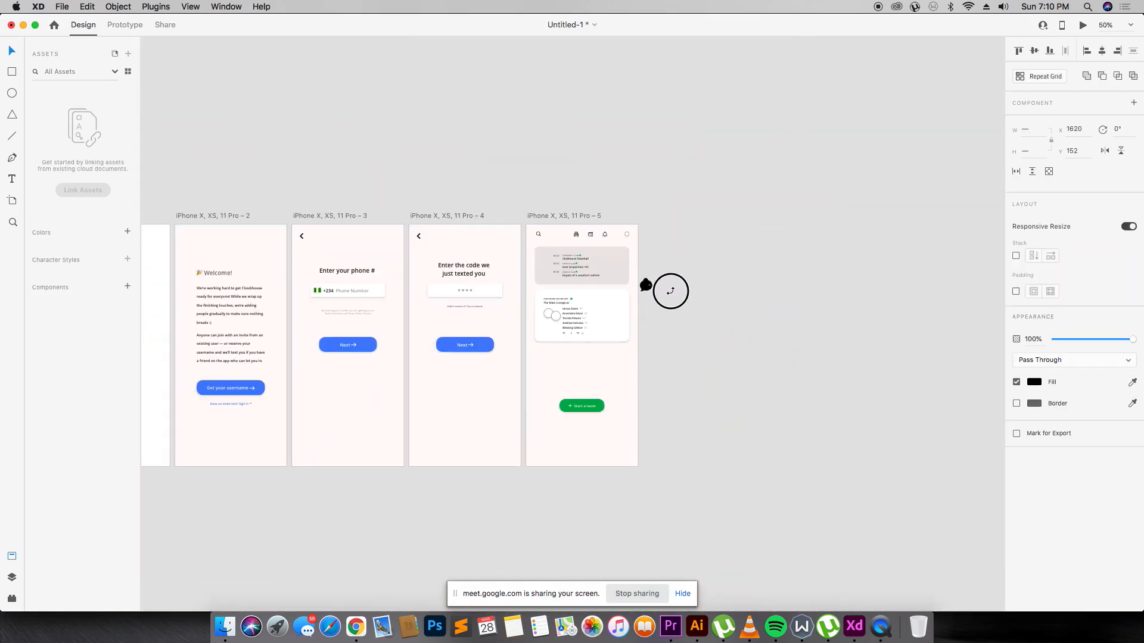
pyautogui.moveTo(613, 325); pyautogui.dragTo(613, 325)
# Zoom into the Main Lounge card and place the person icon beside the first 11.
pyautogui.press('z')
pyautogui.moveTo(515, 284); pyautogui.dragTo(650, 357)
pyautogui.press('v')
pyautogui.click(783, 329)
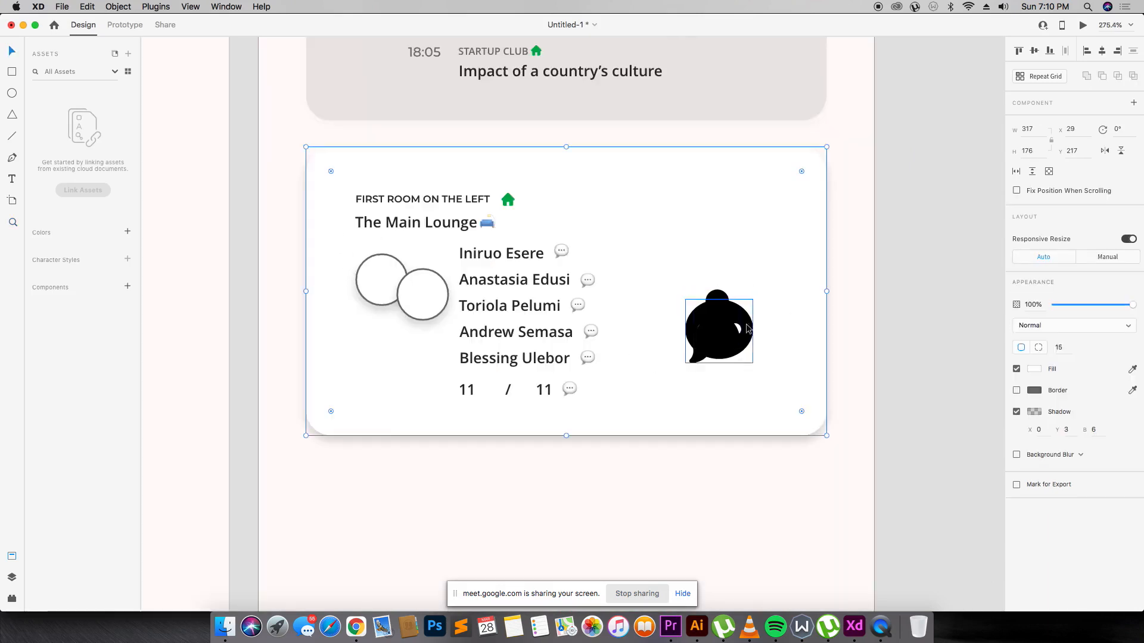
pyautogui.moveTo(731, 328); pyautogui.dragTo(488, 394)
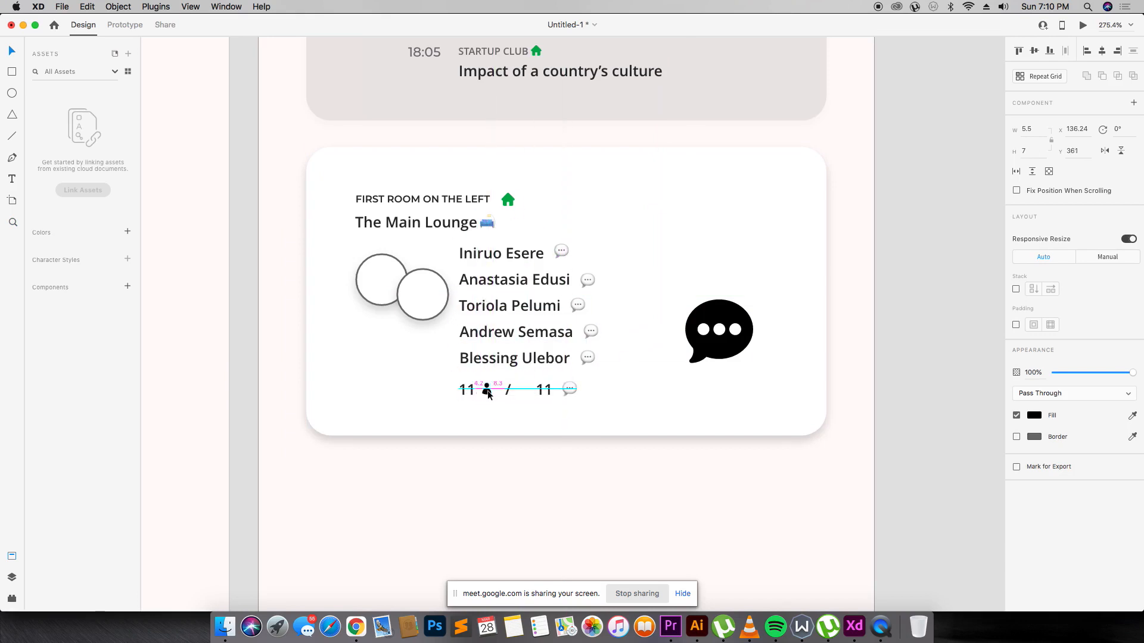
# Fade the first 11 count to 40% opacity.
pyautogui.press('z')
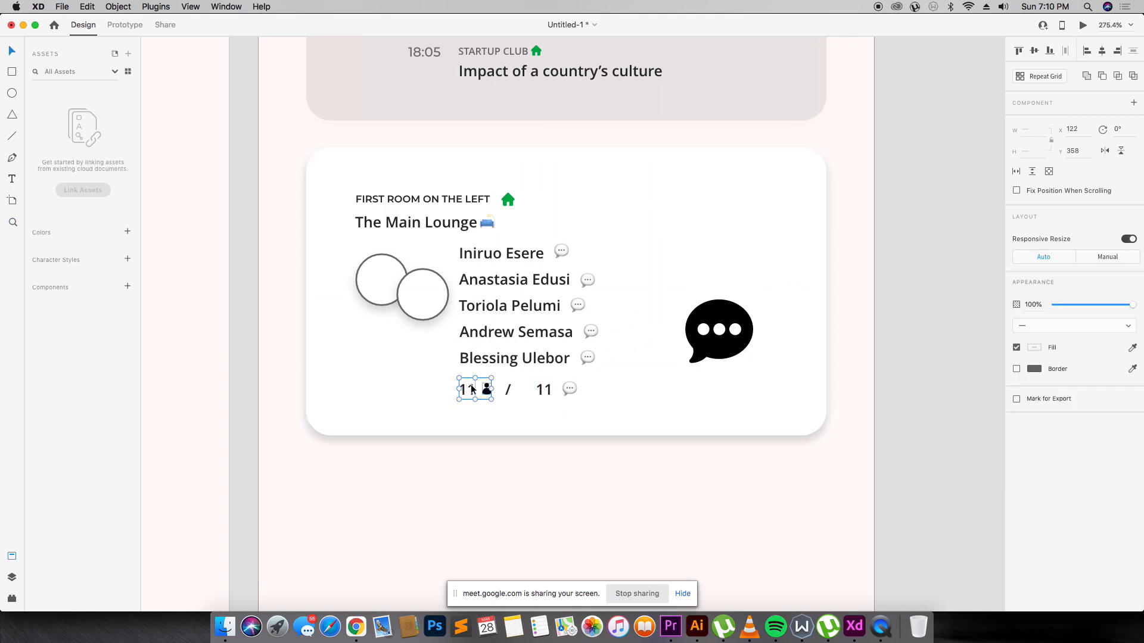
pyautogui.press('8')
pyautogui.press('4')
# Shrink the chat bubble to icon size and place it beside the second 11.
pyautogui.click(720, 332)
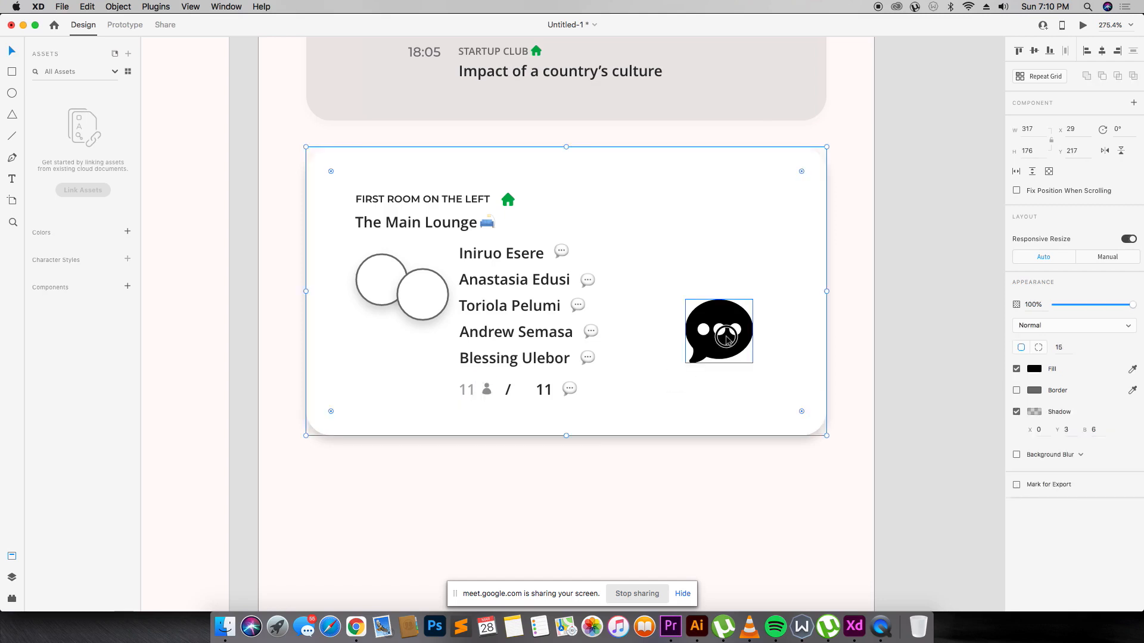
pyautogui.moveTo(753, 362); pyautogui.dragTo(564, 391)
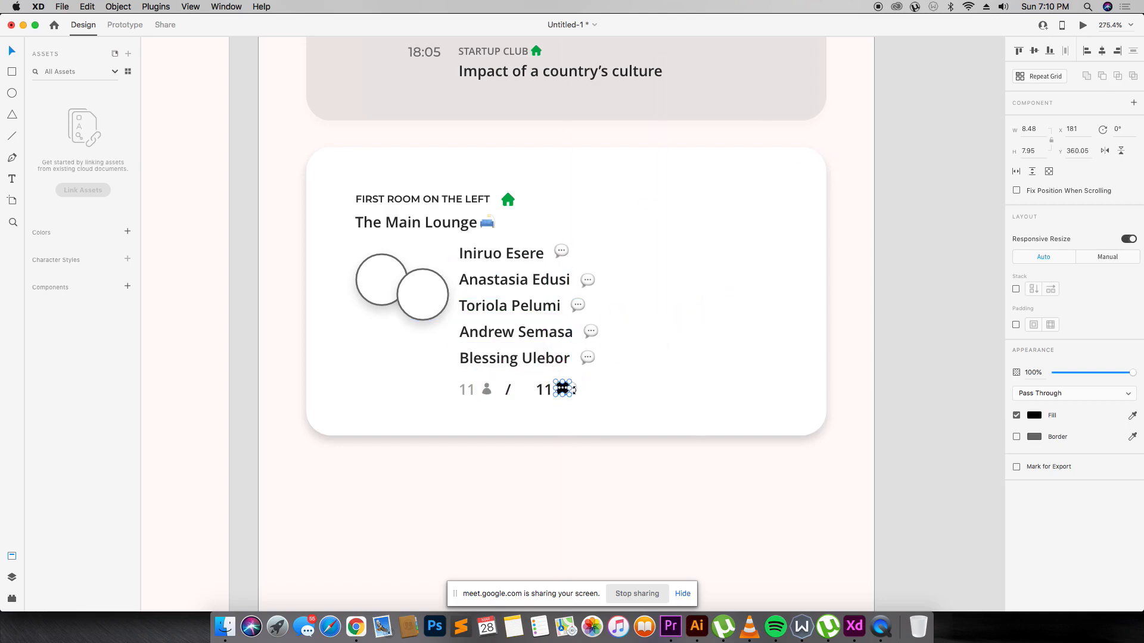
pyautogui.press('Escape')
pyautogui.press('Escape')
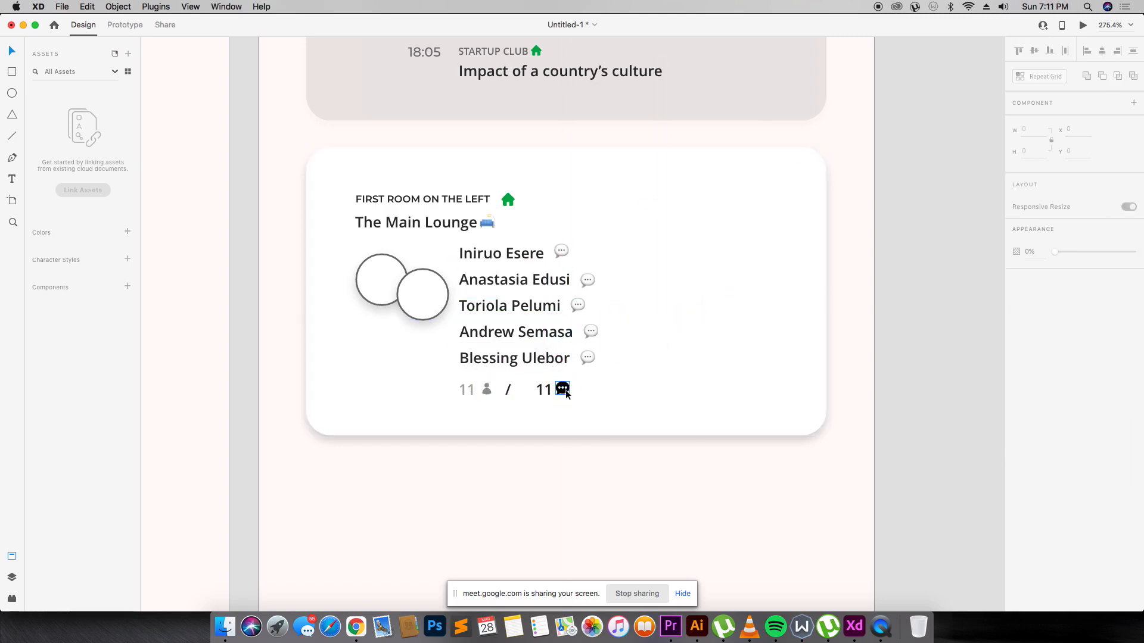
pyautogui.moveTo(566, 389); pyautogui.dragTo(570, 390)
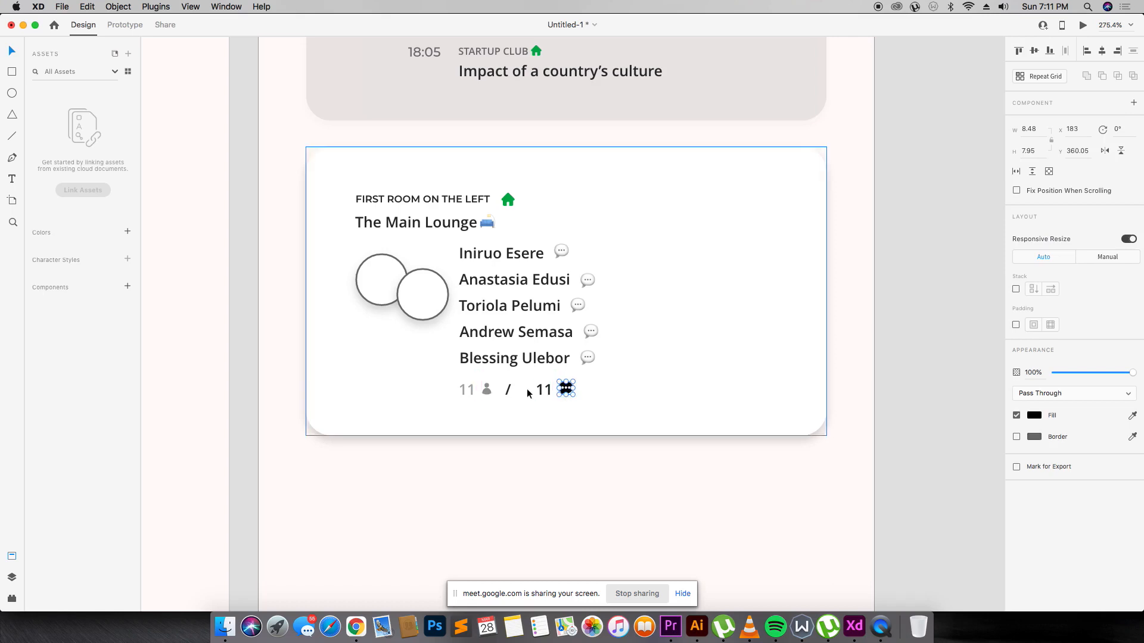
# Fade the second 11 and its chat icon to 50% opacity.
pyautogui.keyDown('shift'); pyautogui.click(551, 396); pyautogui.keyUp('shift')
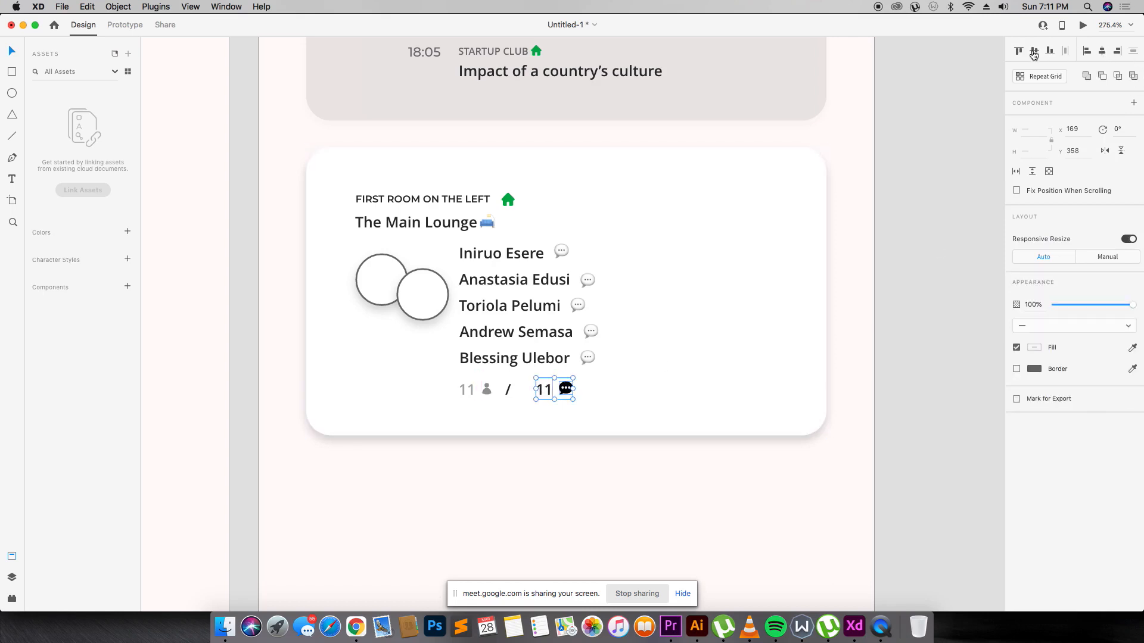
pyautogui.press('8')
pyautogui.press('5')
# Group the second 11 with its chat icon and nudge the group left.
pyautogui.click(507, 390)
pyautogui.click(624, 403)
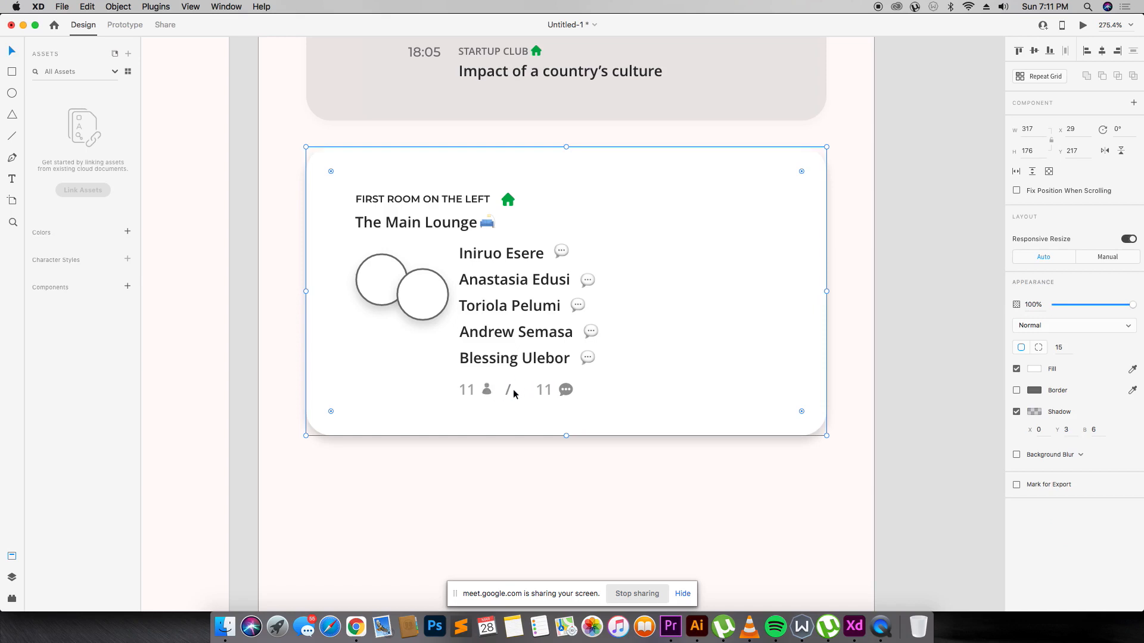
pyautogui.click(566, 388)
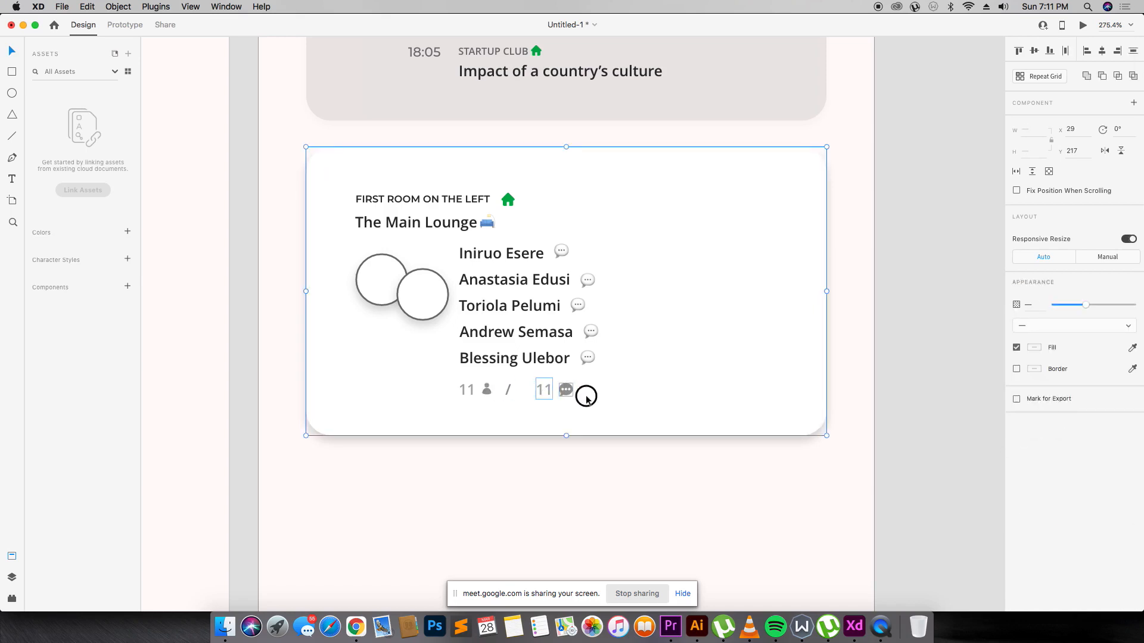
pyautogui.press('super+g')
pyautogui.press('Left')
pyautogui.press('Left')
pyautogui.press('Left')
pyautogui.press('Left')
pyautogui.press('Left')
pyautogui.press('Left')
pyautogui.press('Left')
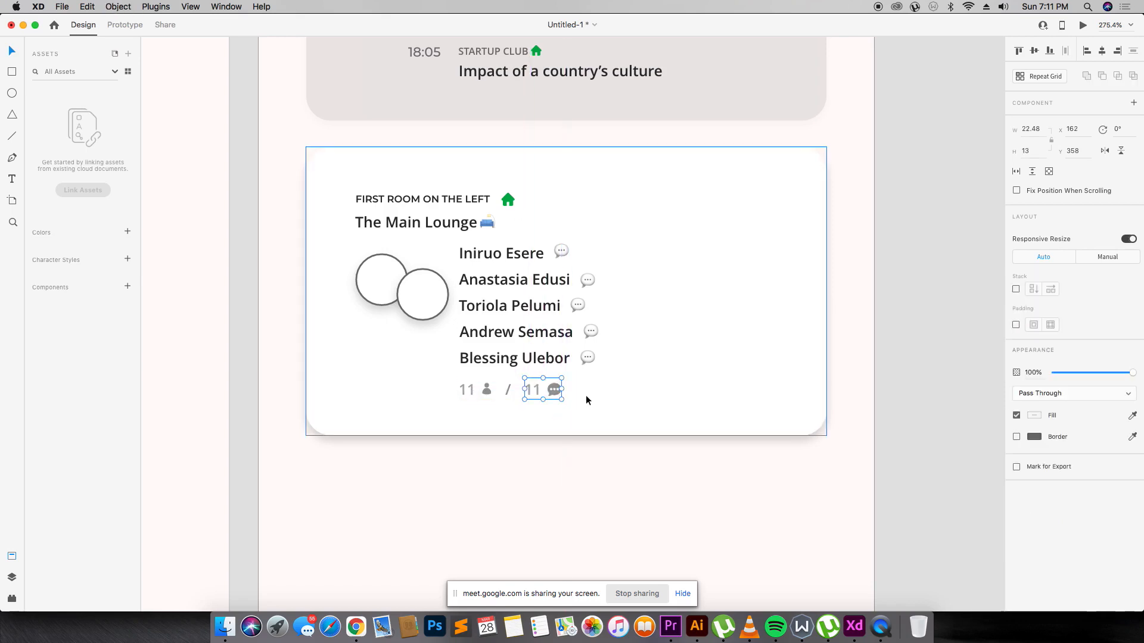
# Group the first 11 with its person icon, then group the whole 11 / 11 row.
pyautogui.keyDown('shift'); pyautogui.click(487, 392); pyautogui.keyUp('shift')
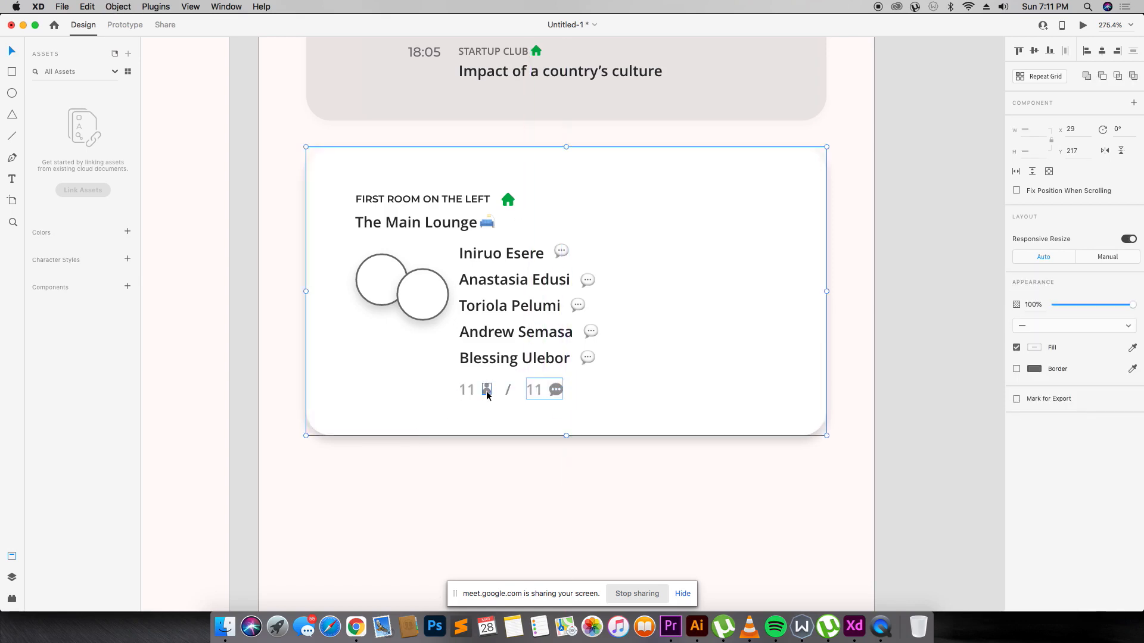
pyautogui.click(486, 391)
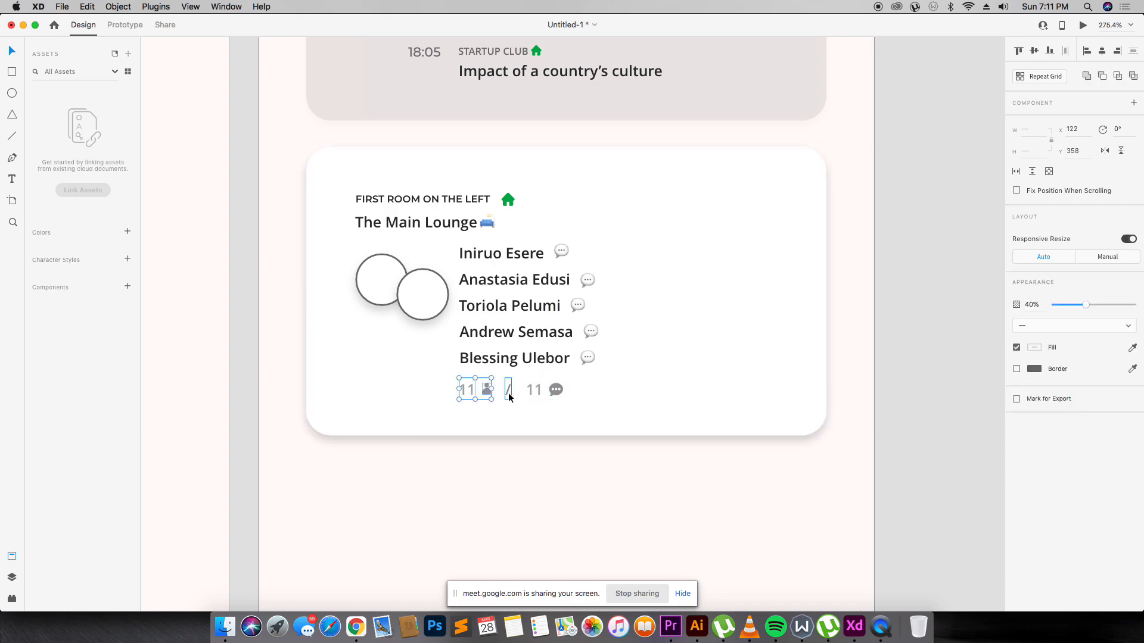
pyautogui.press('super+g')
pyautogui.click(508, 394)
pyautogui.keyDown('shift'); pyautogui.click(461, 392); pyautogui.keyUp('shift')
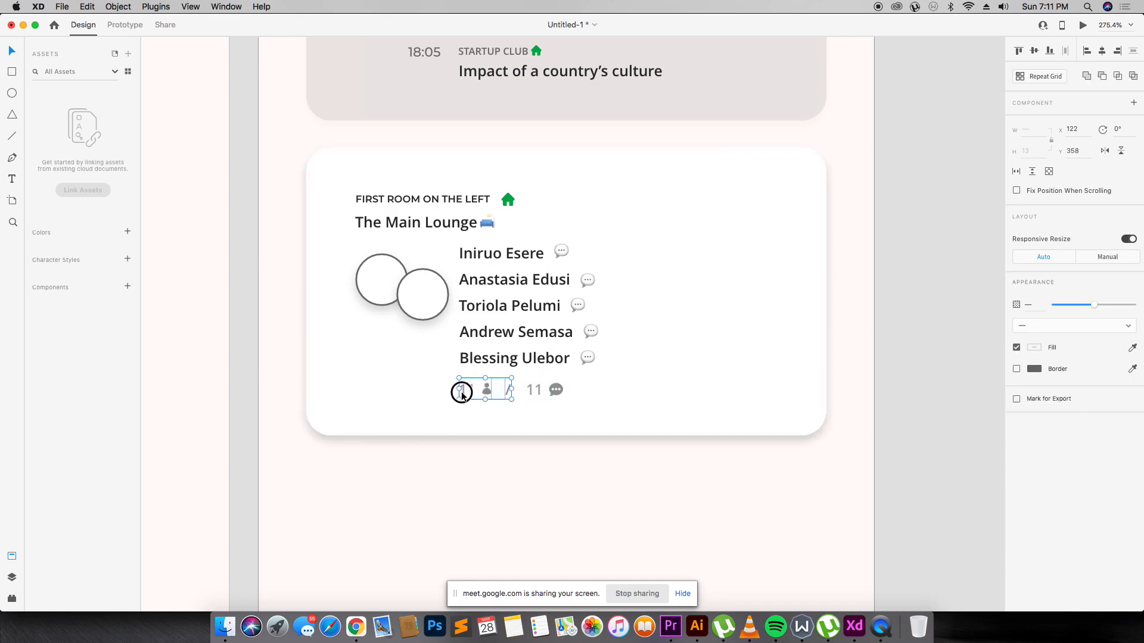
pyautogui.keyDown('shift'); pyautogui.click(536, 393); pyautogui.keyUp('shift')
pyautogui.press('super+g')
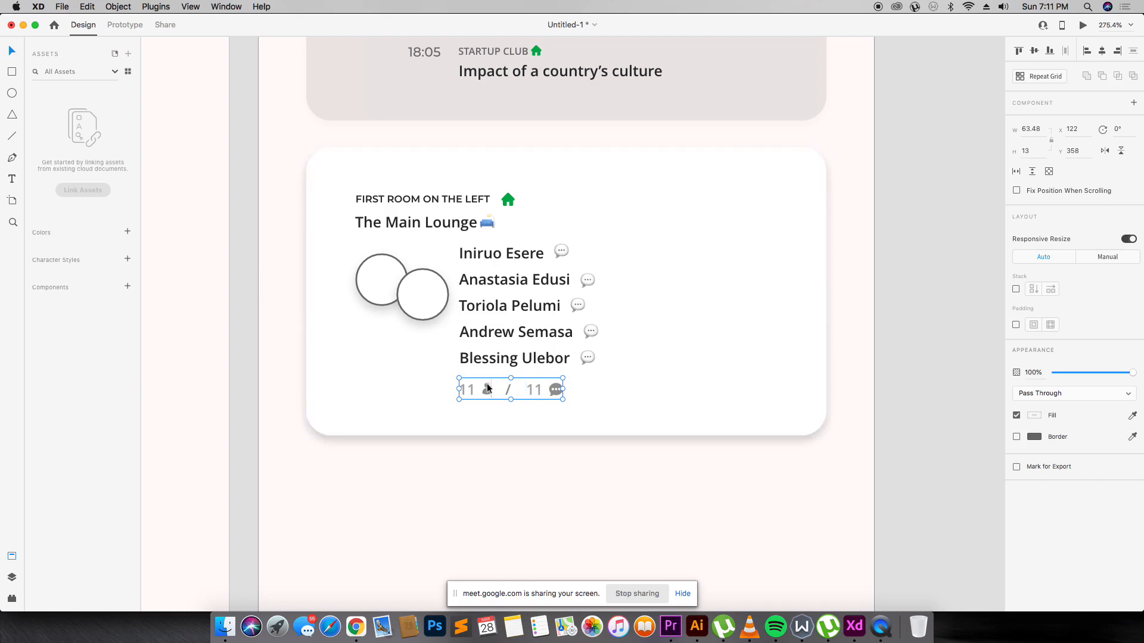
pyautogui.moveTo(470, 383); pyautogui.dragTo(472, 385)
# Select the left speaker photo circle in the room card.
pyautogui.click(674, 384)
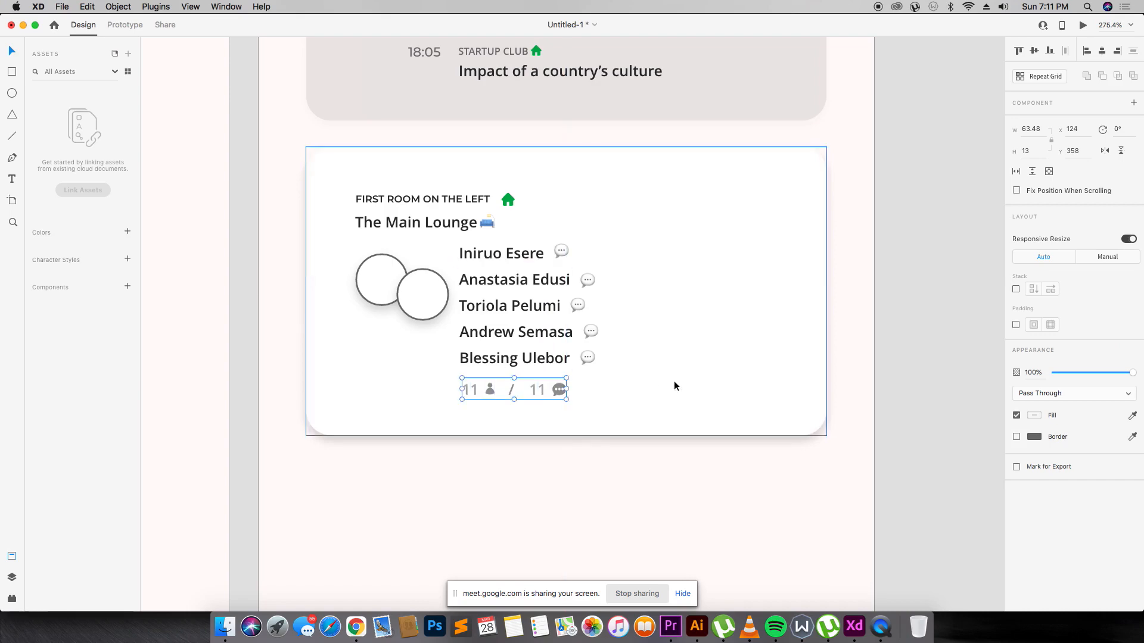
pyautogui.scroll(-5, 597, 361)
pyautogui.scroll(3, 597, 361)
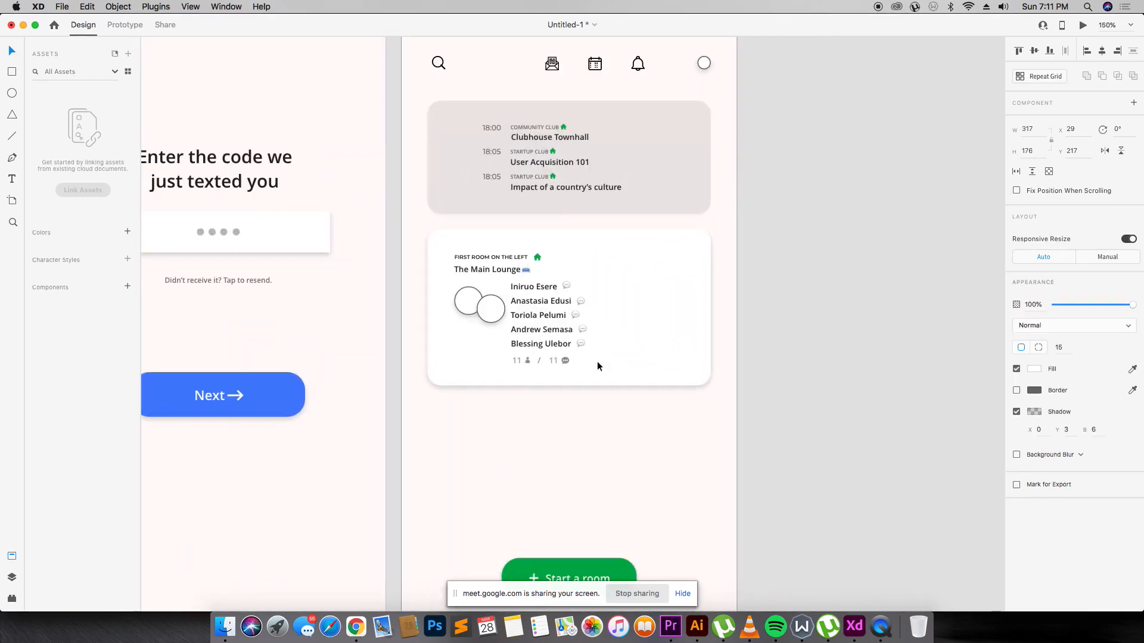
pyautogui.scroll(3, 478, 137)
pyautogui.doubleClick(479, 369)
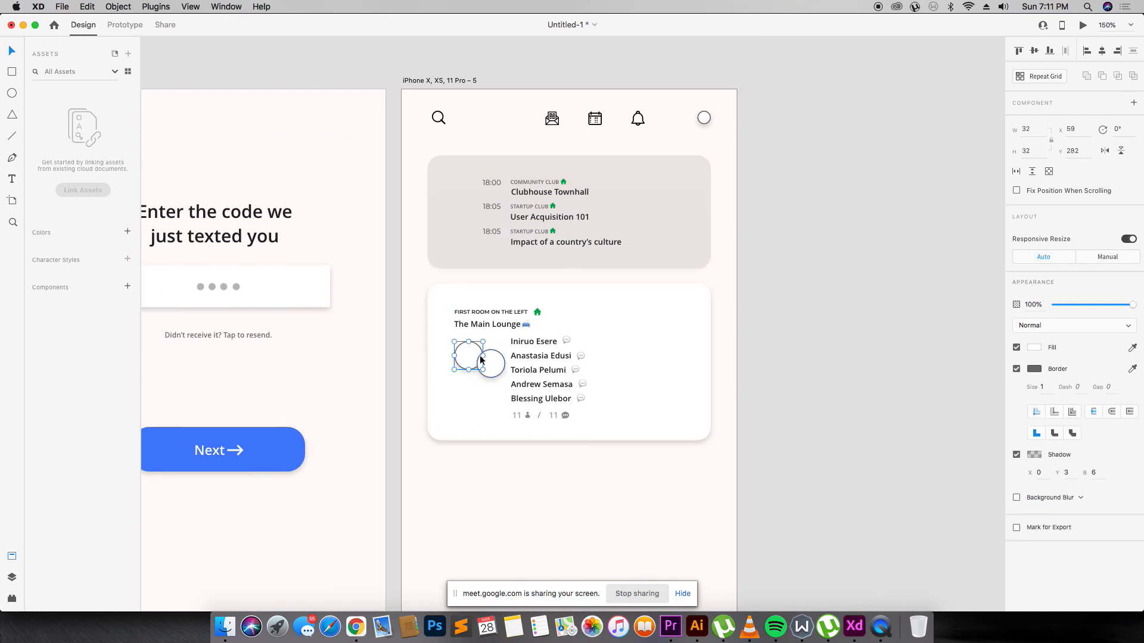
pyautogui.press('super+Tab')
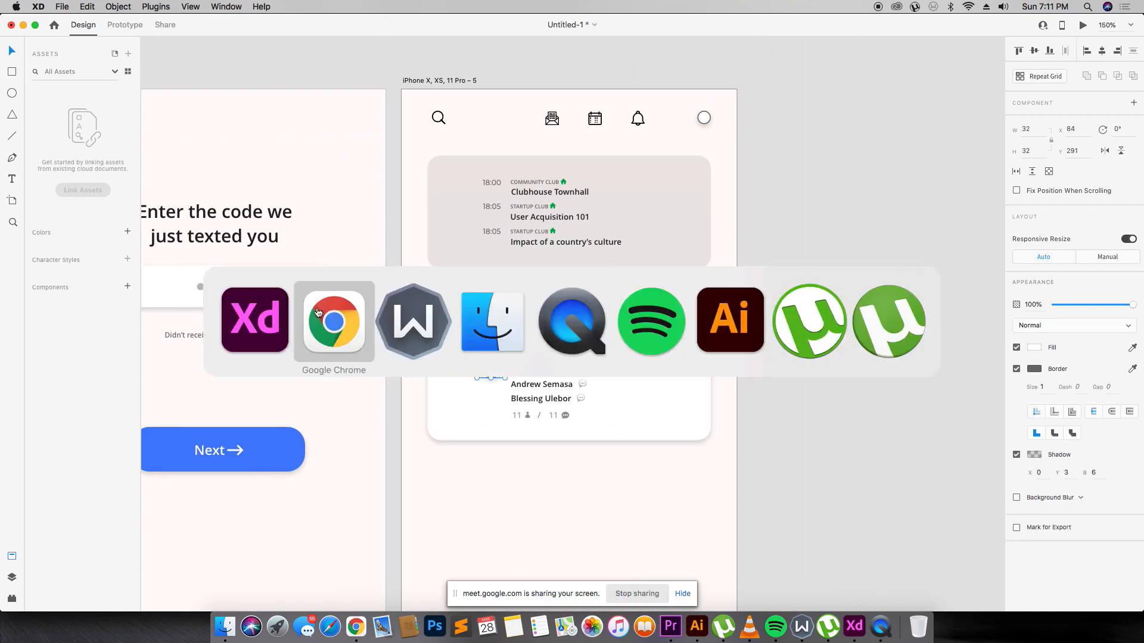
# Find the first speaker's Instagram profile and screenshot a portrait photo post.
pyautogui.click(768, 30)
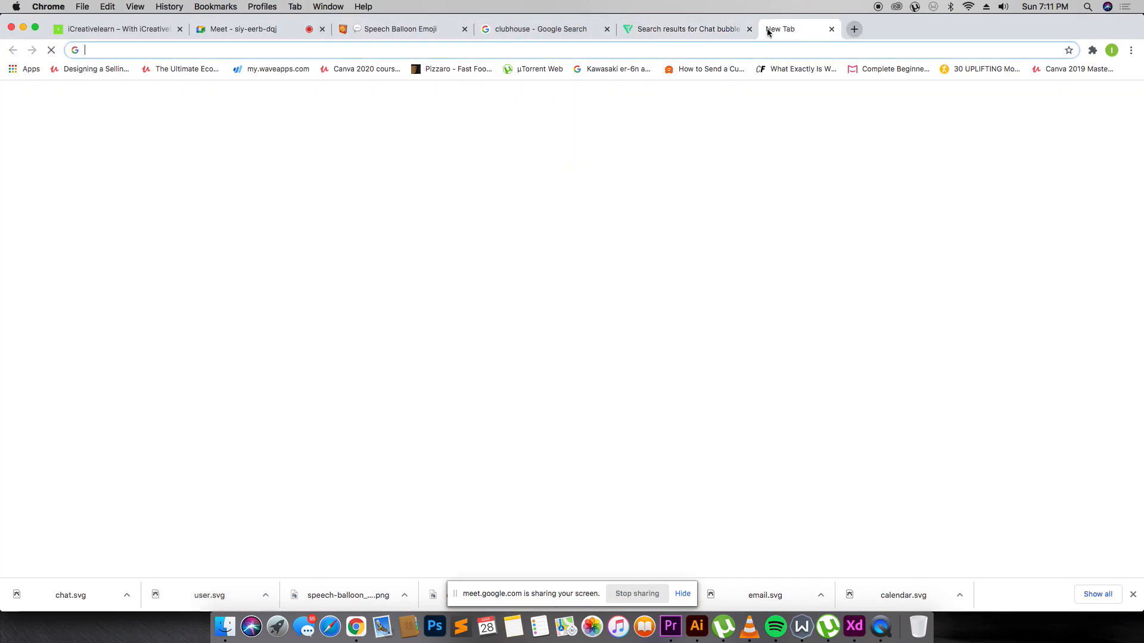
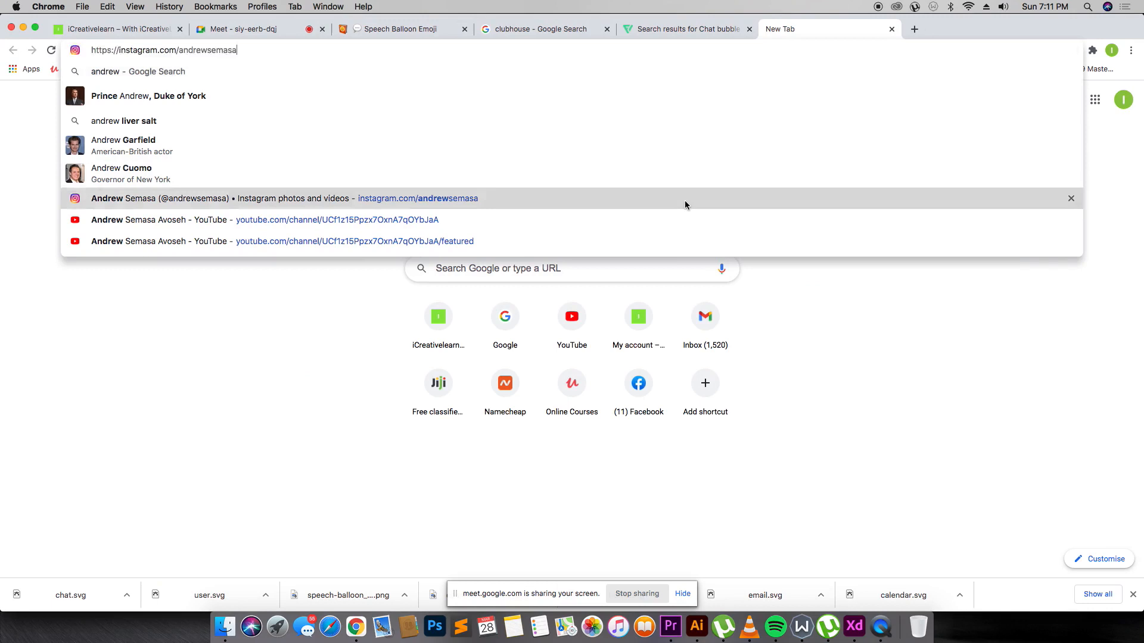
pyautogui.click(685, 200)
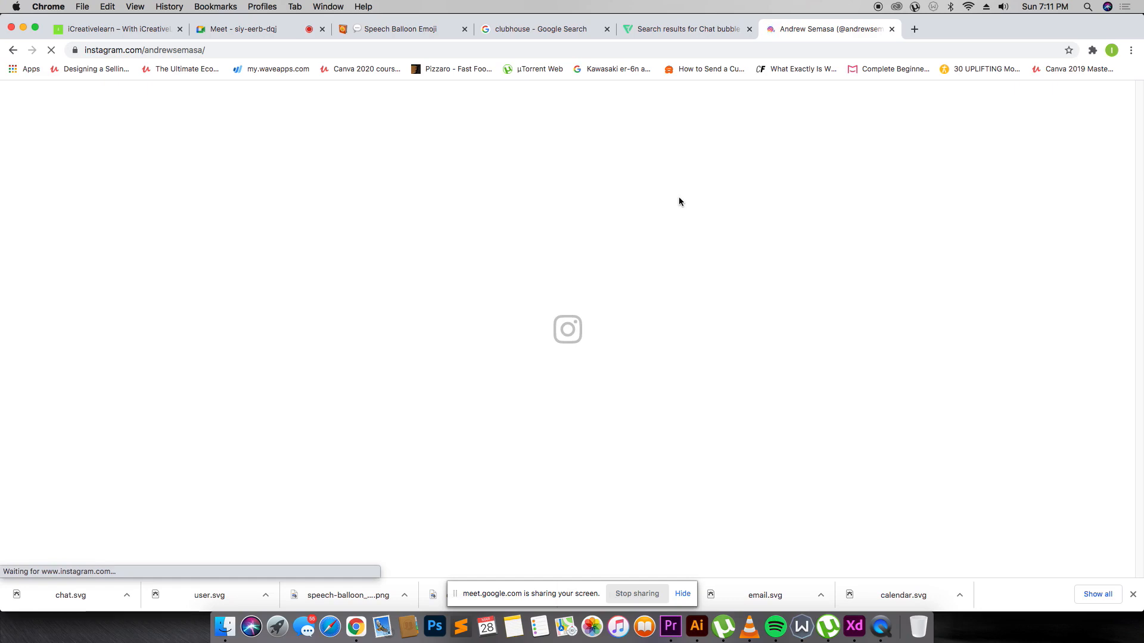
pyautogui.scroll(-4, 671, 197)
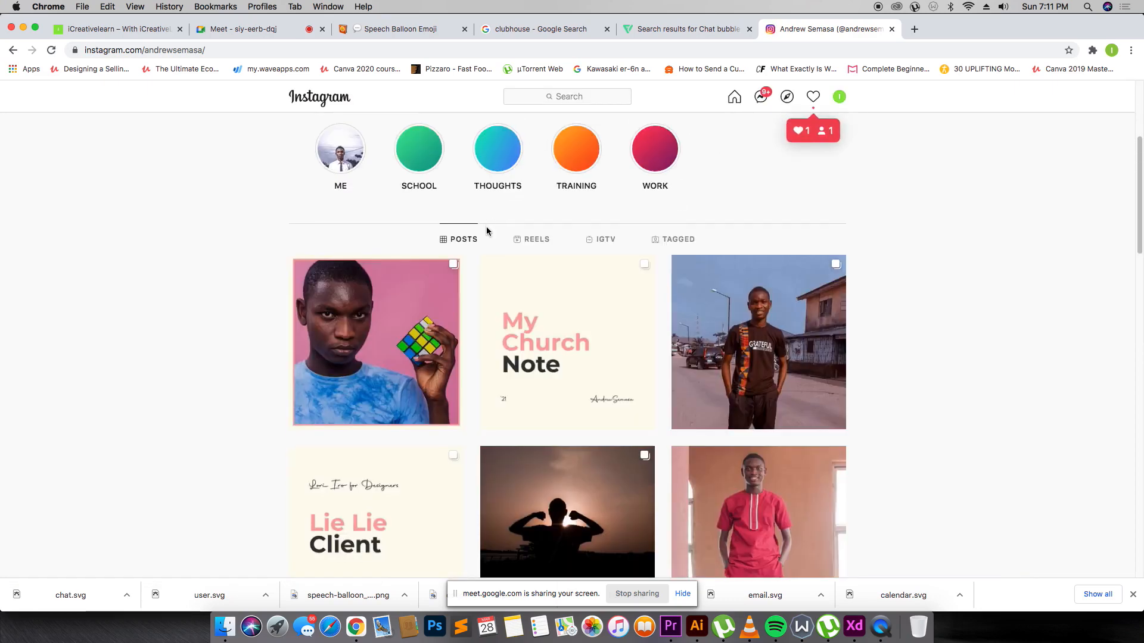
pyautogui.scroll(-6, 488, 230)
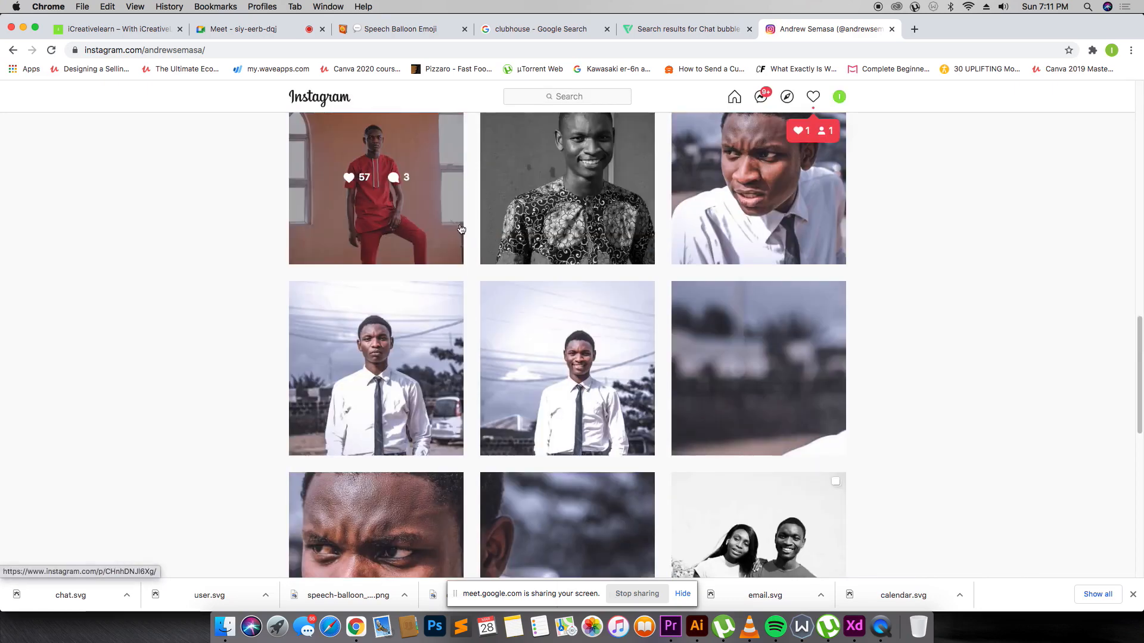
pyautogui.scroll(-8, 435, 262)
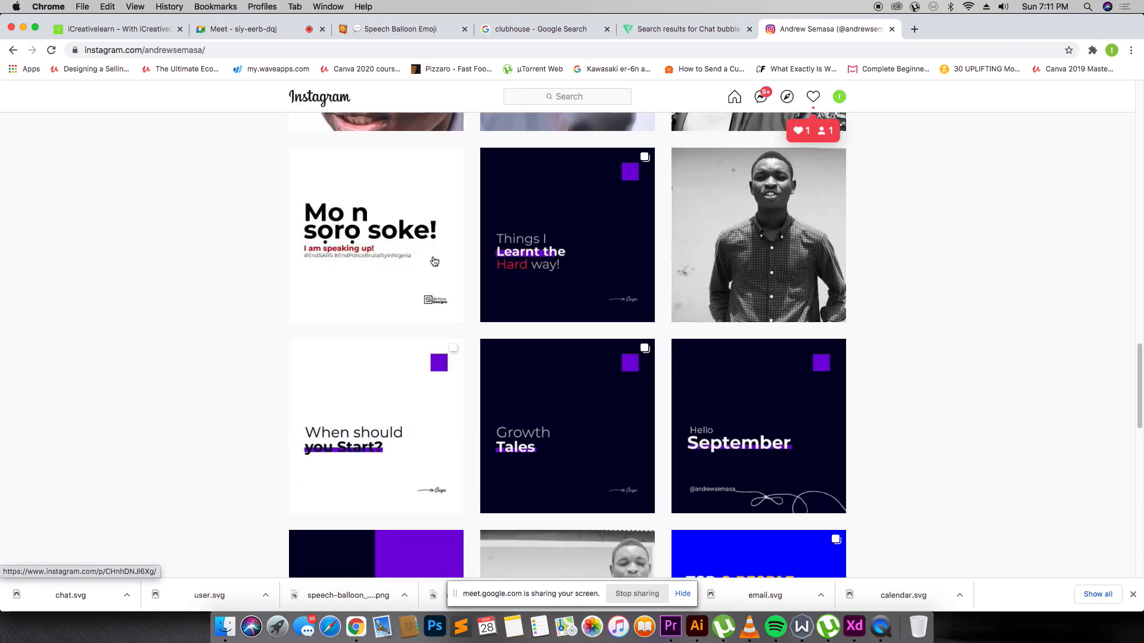
pyautogui.click(716, 257)
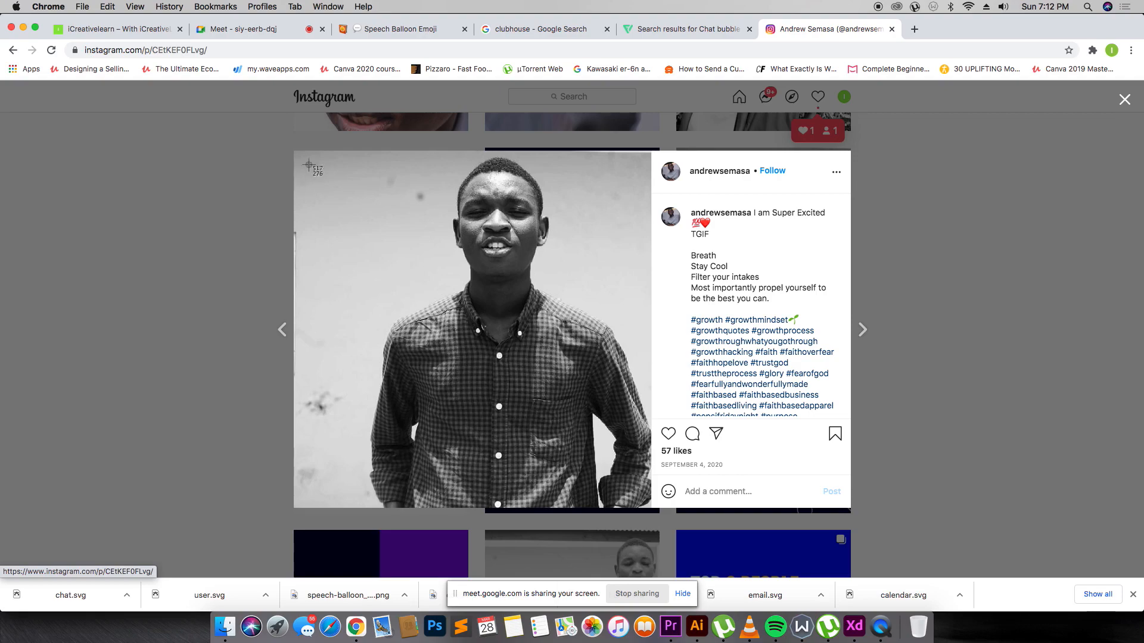
pyautogui.moveTo(309, 154); pyautogui.dragTo(652, 457)
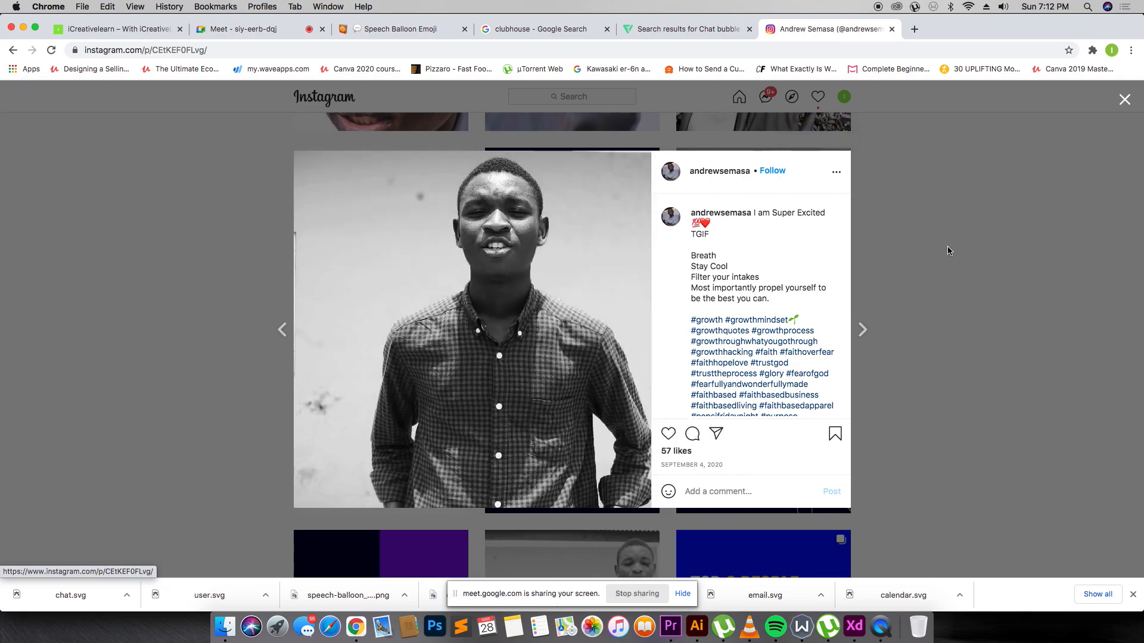
pyautogui.click(950, 251)
# Search for the second speaker's Instagram profile and screenshot a portrait photo.
pyautogui.scroll(15, 585, 269)
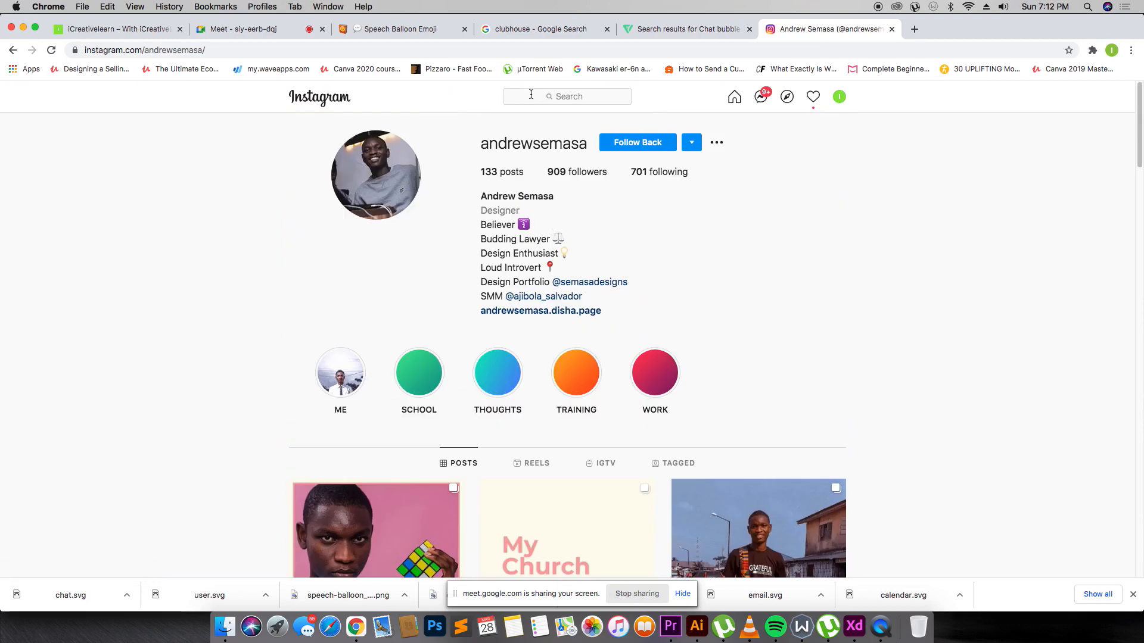
pyautogui.click(531, 94)
pyautogui.write('pelumi')
pyautogui.click(567, 146)
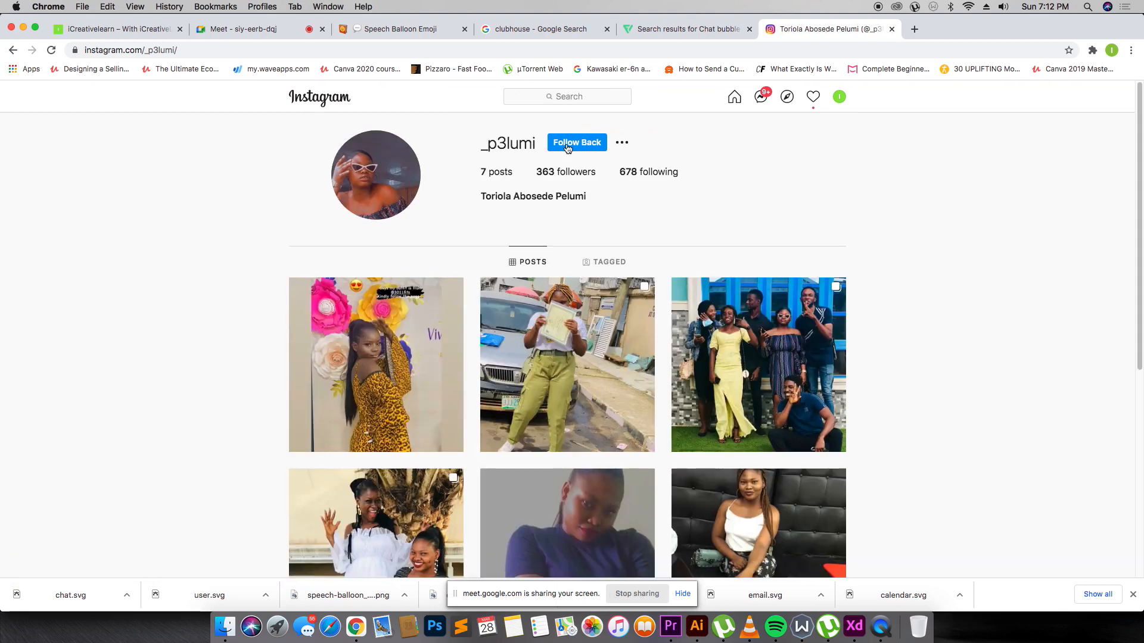
pyautogui.scroll(-6, 648, 271)
pyautogui.scroll(4, 417, 387)
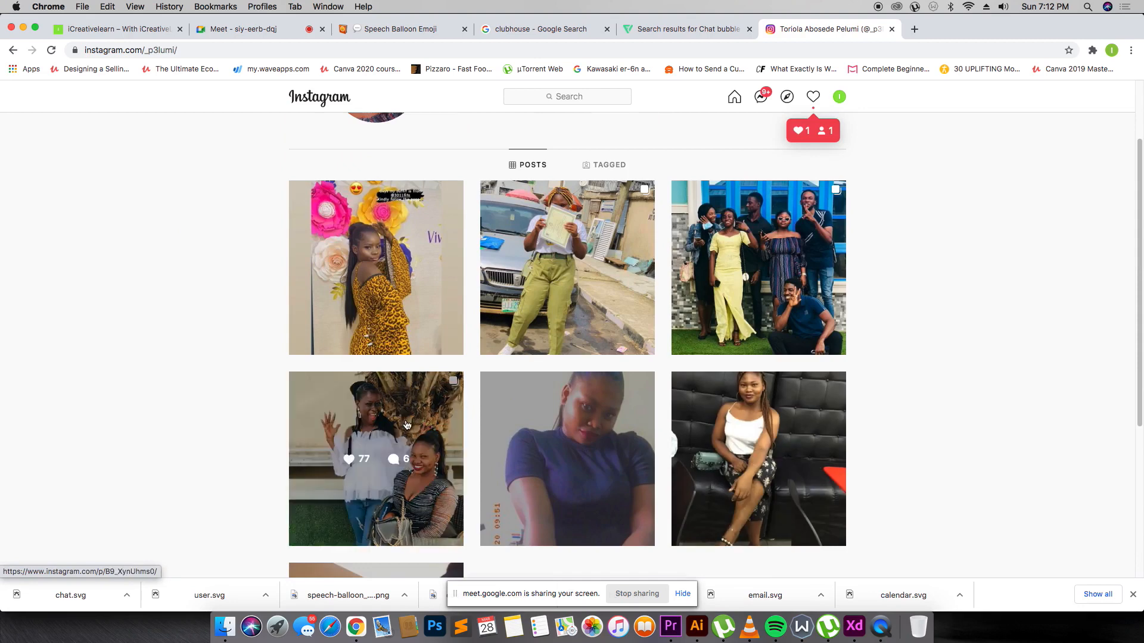
pyautogui.click(615, 419)
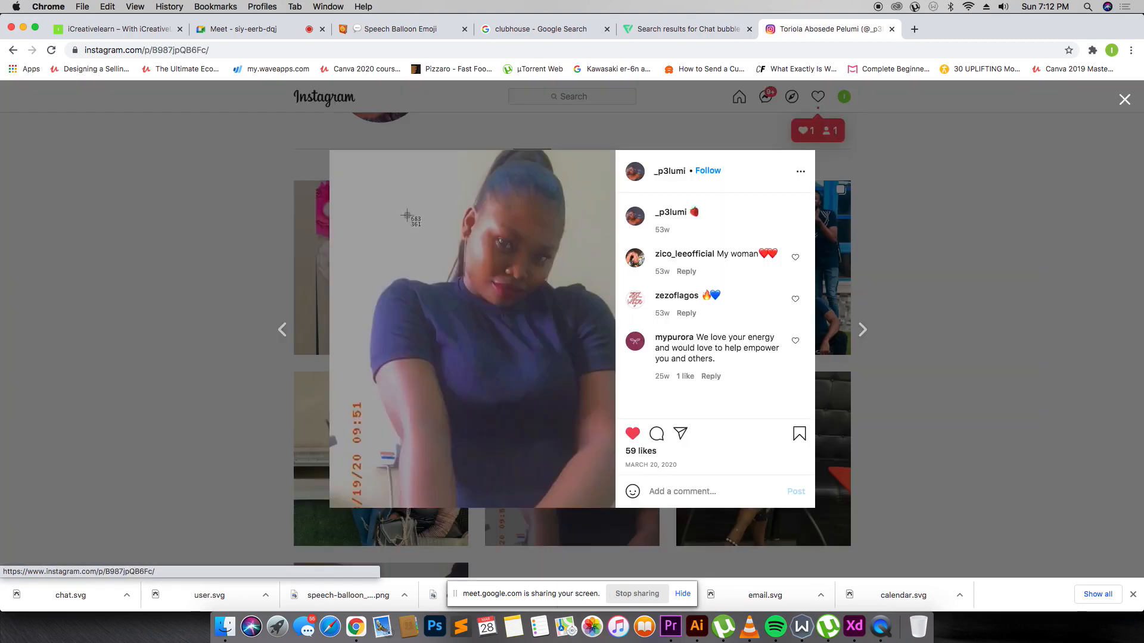
pyautogui.moveTo(373, 152); pyautogui.dragTo(612, 388)
pyautogui.click(980, 188)
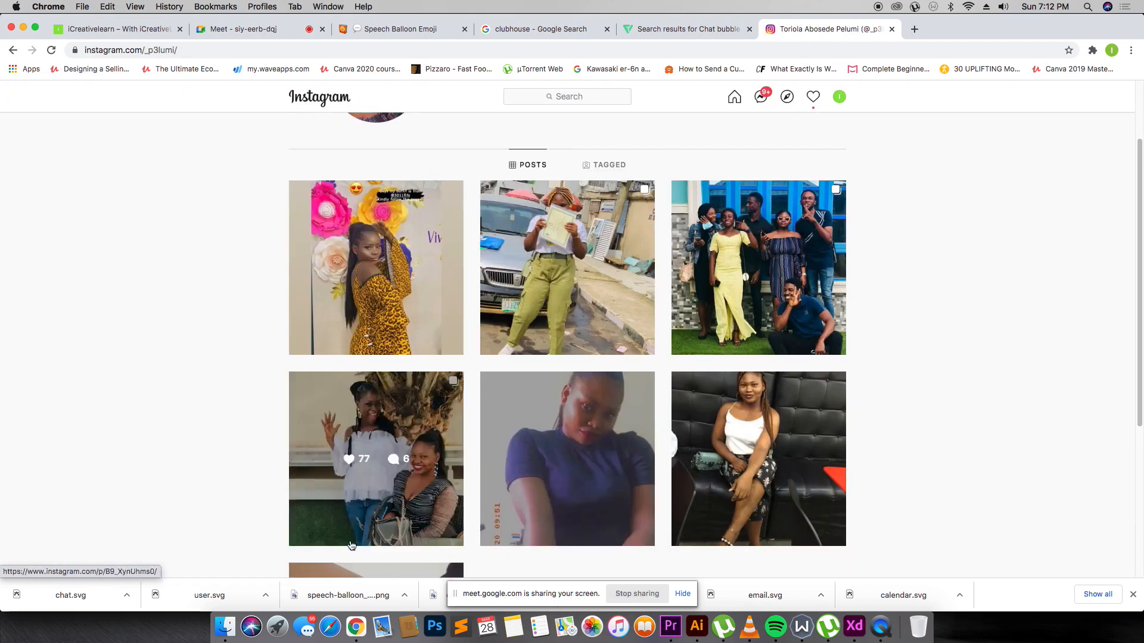
# Drag a screenshot from Finder Recents into the card as an avatar without drop shadow.
pyautogui.click(223, 622)
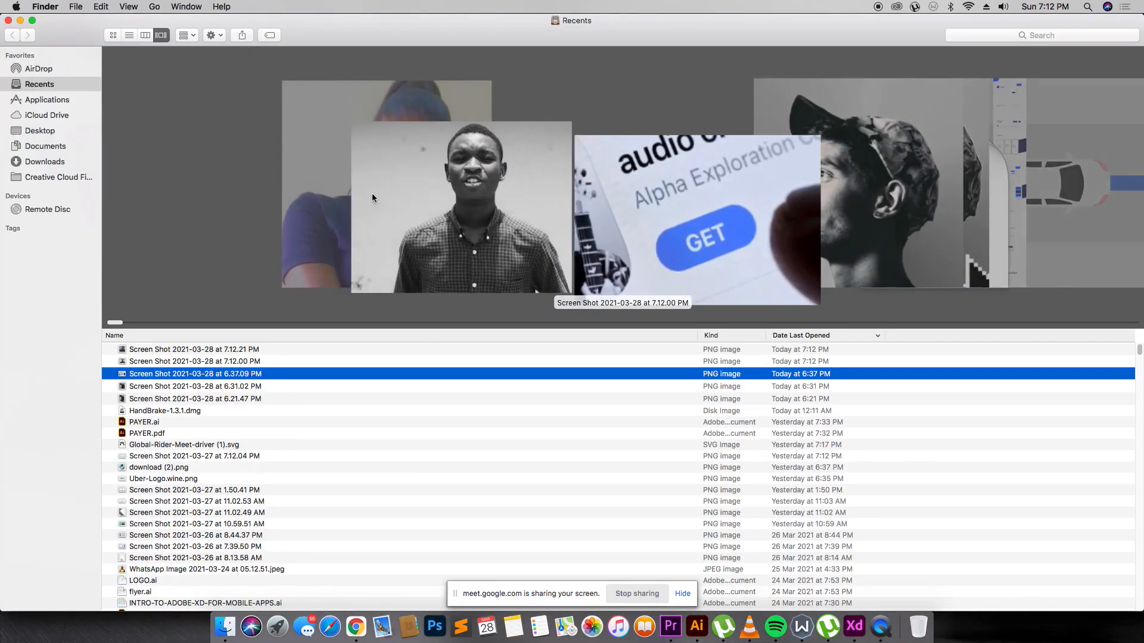
pyautogui.moveTo(172, 361); pyautogui.dragTo(470, 358)
pyautogui.press('super+Tab')
pyautogui.press('super+Tab')
pyautogui.click(1016, 455)
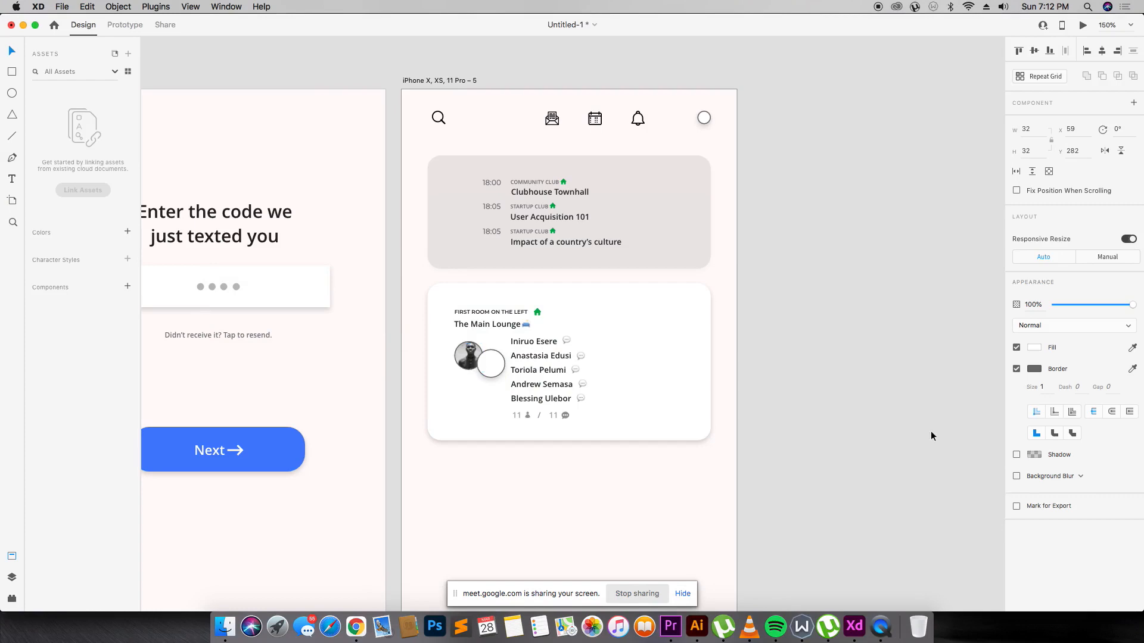
# Give the first speaker photo no border and a drop shadow.
pyautogui.click(463, 360)
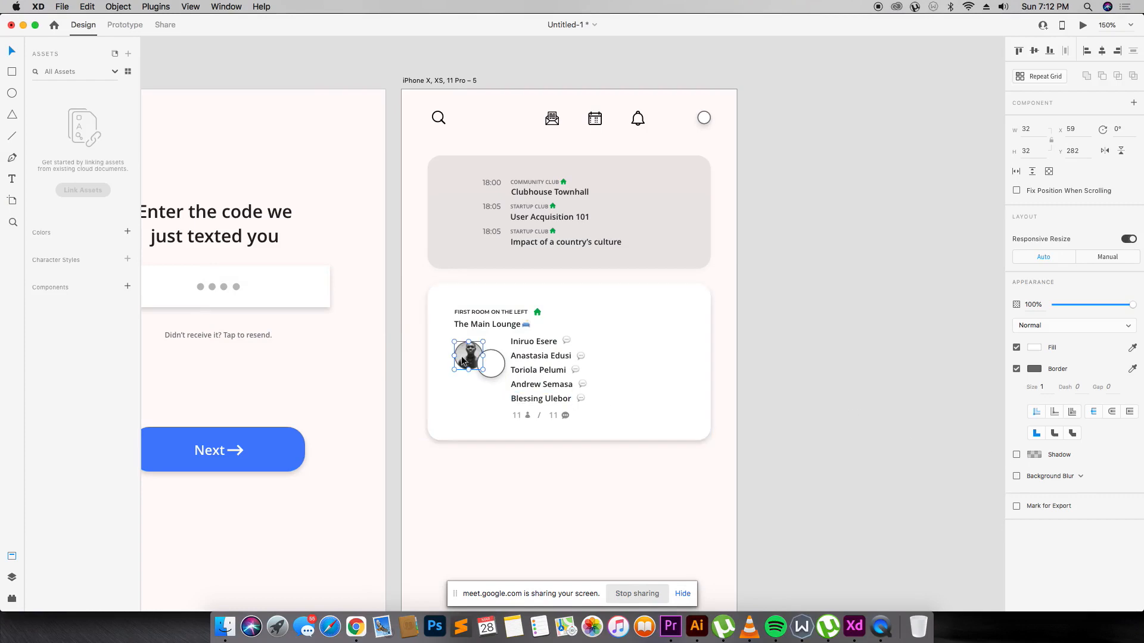
pyautogui.click(1017, 369)
pyautogui.click(1016, 391)
pyautogui.click(832, 409)
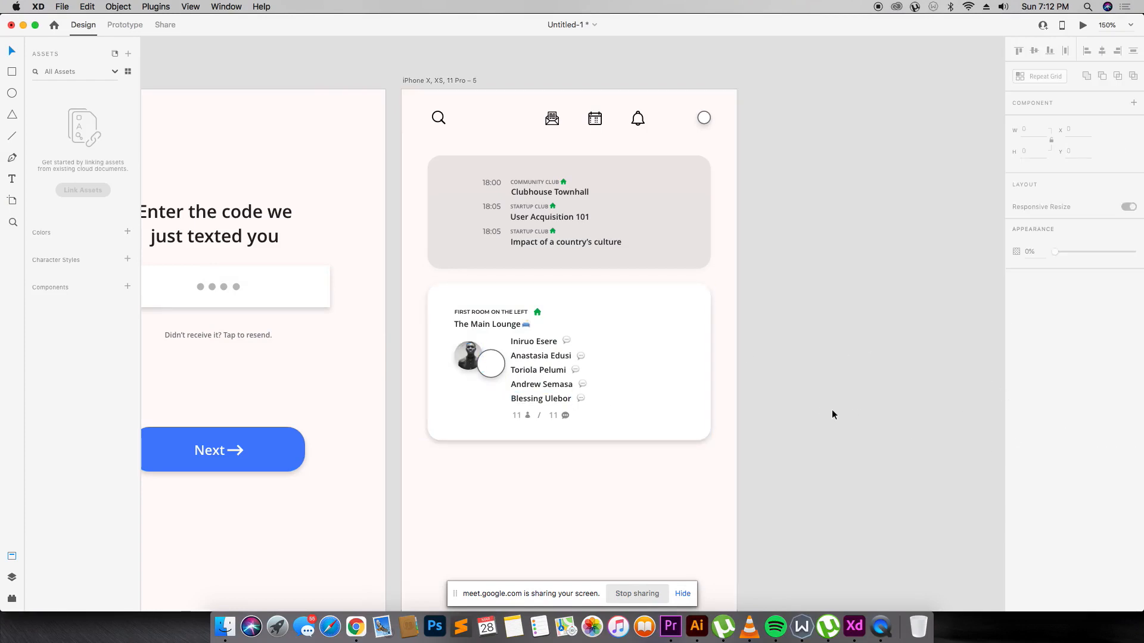
# Drop the newest screenshot into the empty speaker circle and remove its border.
pyautogui.press('super+Tab')
pyautogui.moveTo(179, 350); pyautogui.dragTo(491, 368)
pyautogui.press('super+Tab')
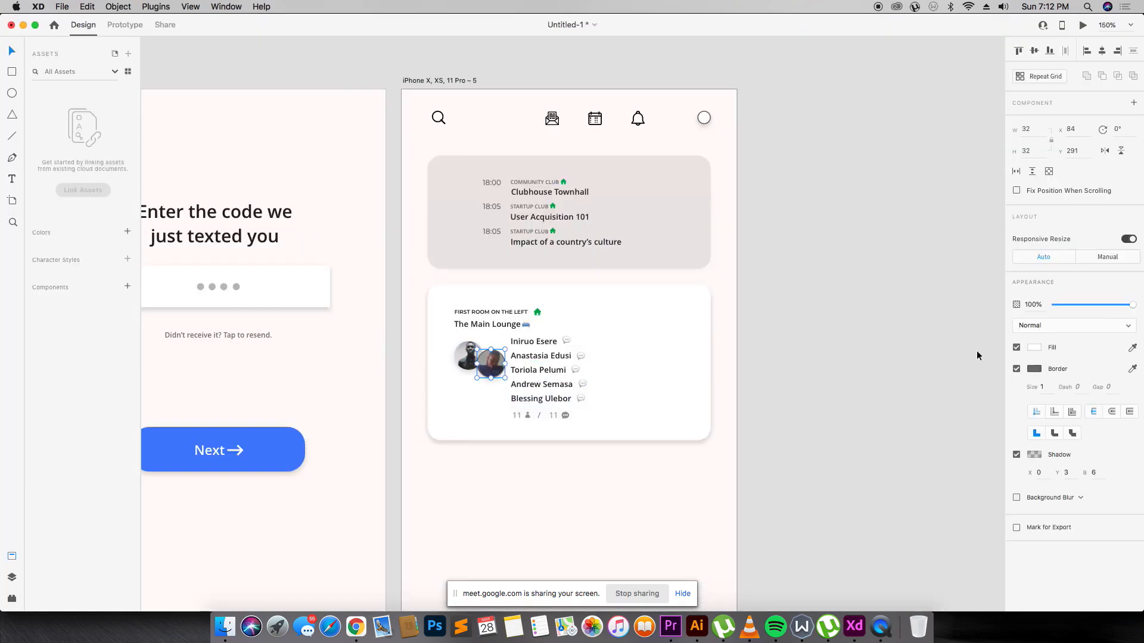
pyautogui.click(1016, 369)
pyautogui.click(851, 395)
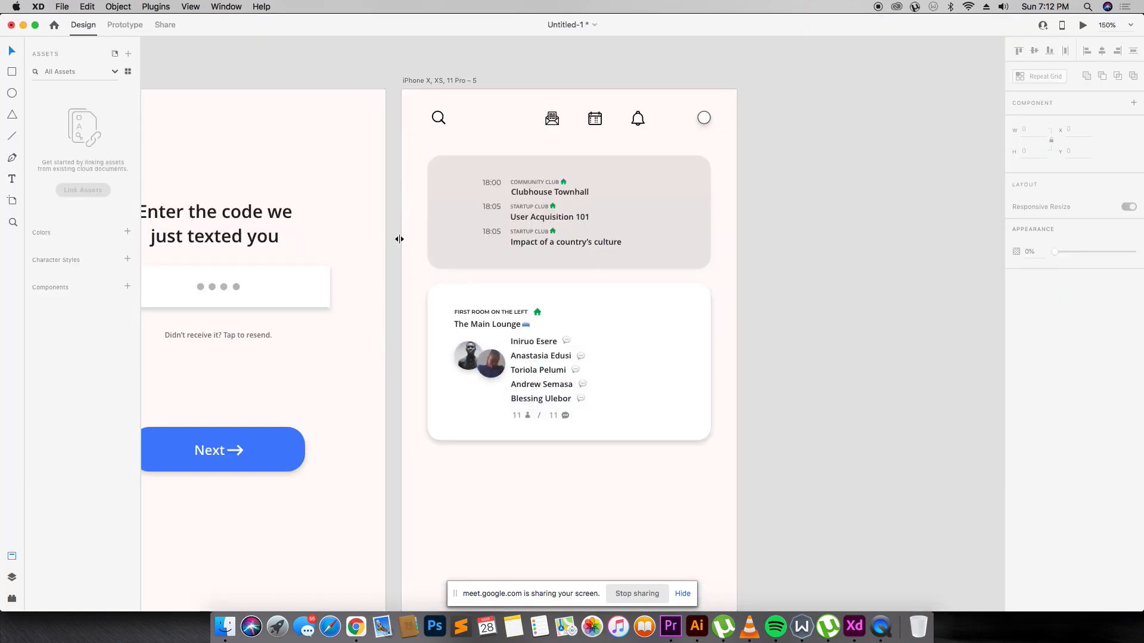
# Select the whole room card and zoom to check the two avatars.
pyautogui.moveTo(503, 318); pyautogui.dragTo(758, 516)
pyautogui.press('super+3')
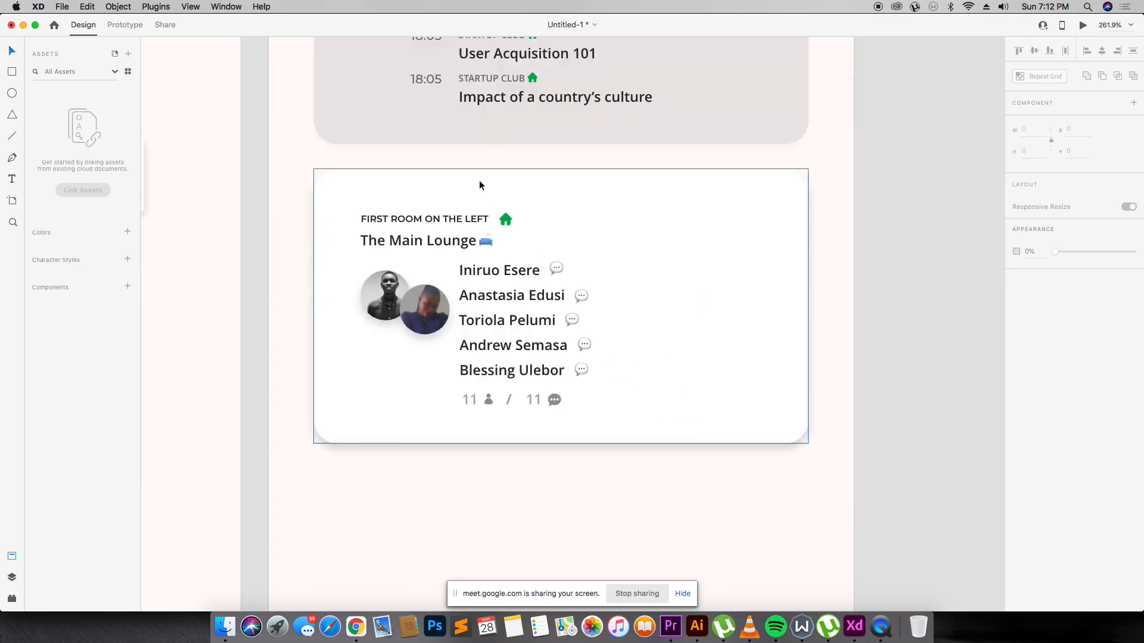
pyautogui.press('super+minus')
pyautogui.press('super+minus')
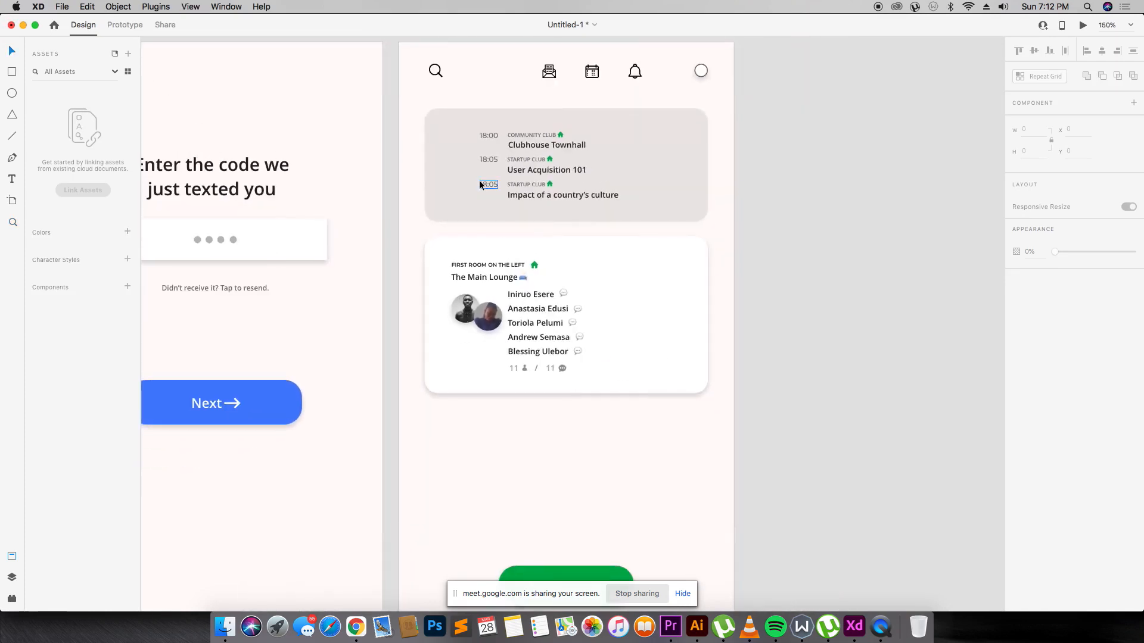
pyautogui.scroll(2, 479, 181)
pyautogui.scroll(-2, 479, 180)
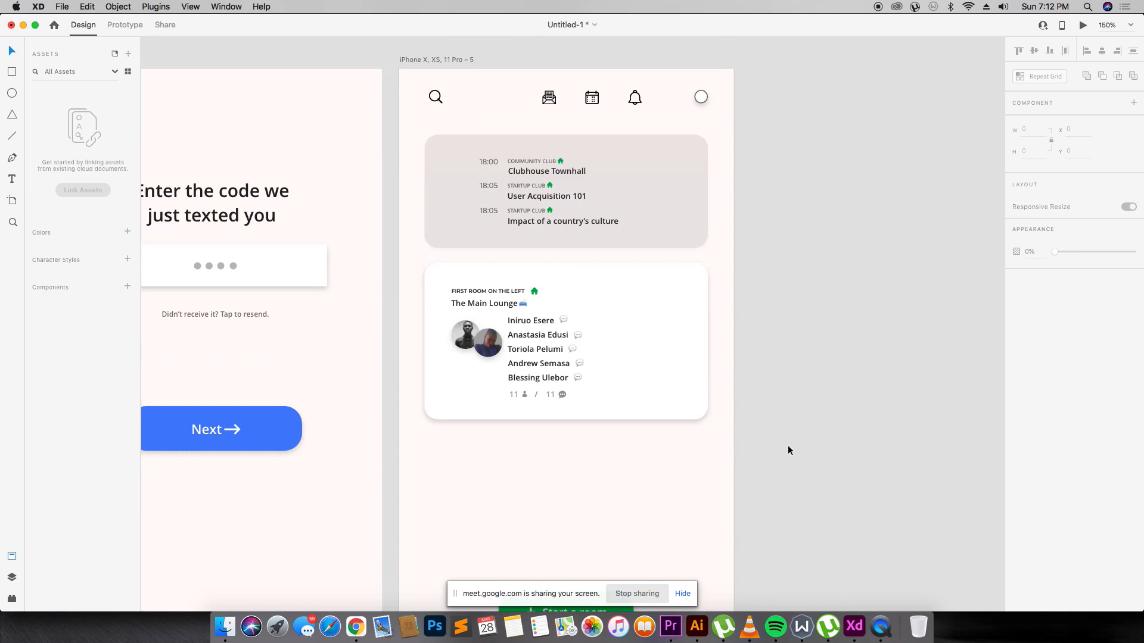
pyautogui.moveTo(787, 449); pyautogui.dragTo(383, 255)
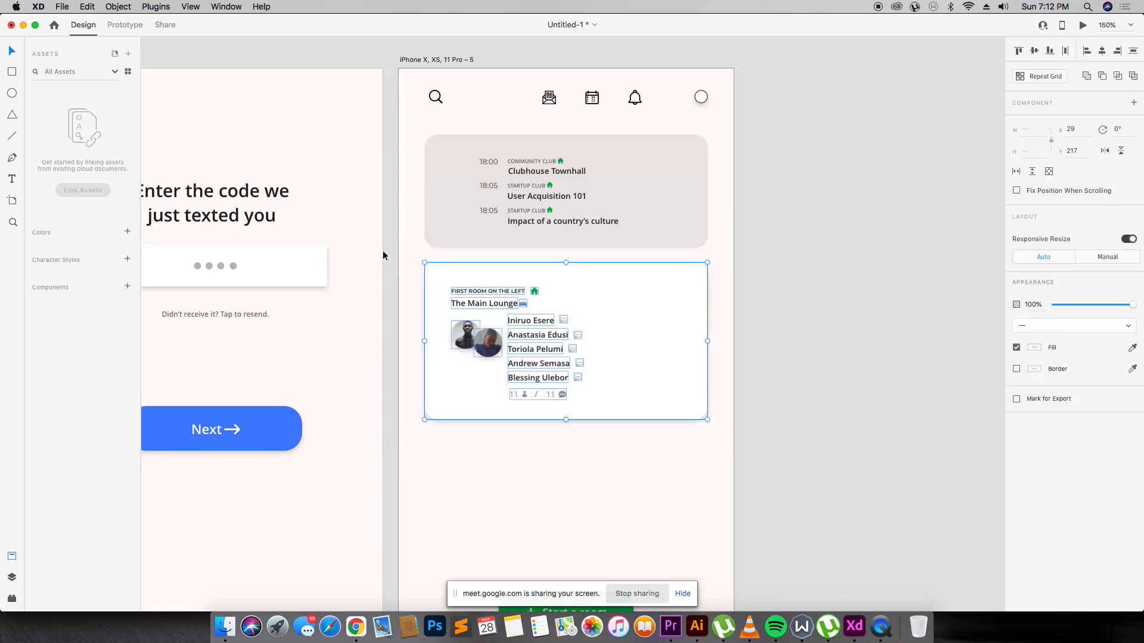
# Duplicate the Main Lounge room card below the original.
pyautogui.moveTo(544, 319); pyautogui.dragTo(590, 487)
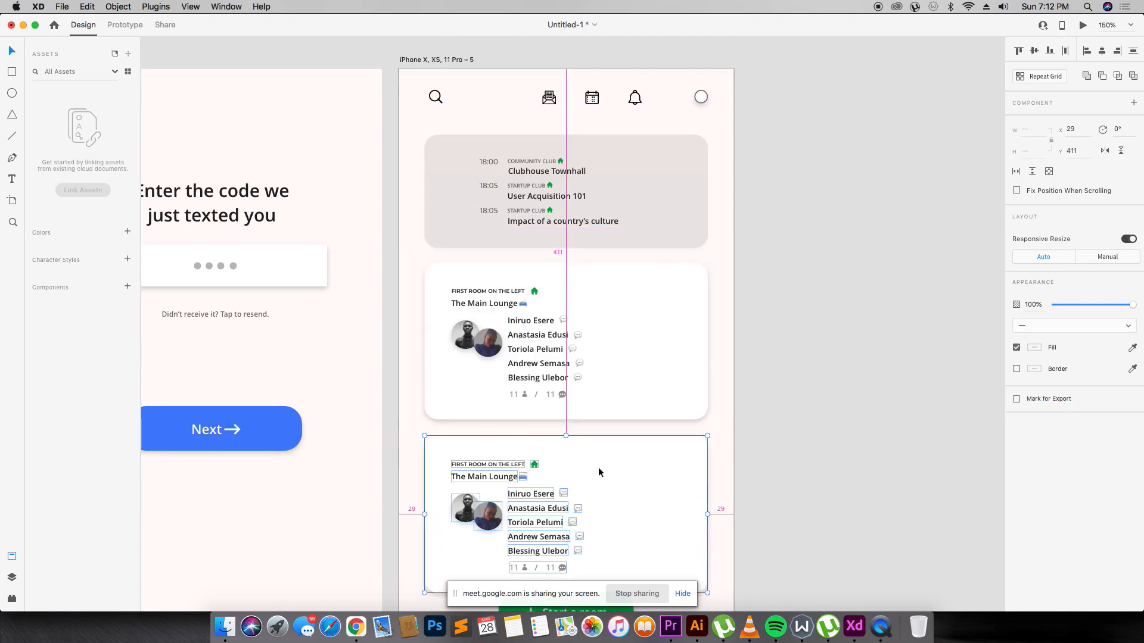
pyautogui.scroll(-6, 599, 456)
pyautogui.click(650, 364)
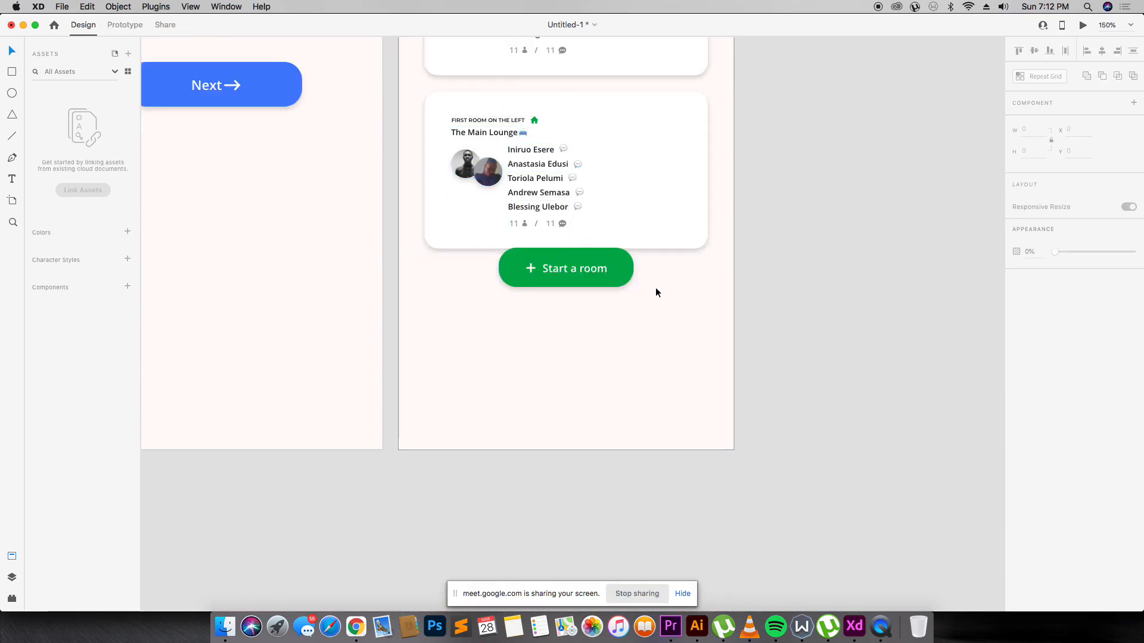
# Move the Start a room button further down beneath the cards.
pyautogui.moveTo(651, 299); pyautogui.dragTo(517, 256)
pyautogui.moveTo(584, 271); pyautogui.dragTo(585, 331)
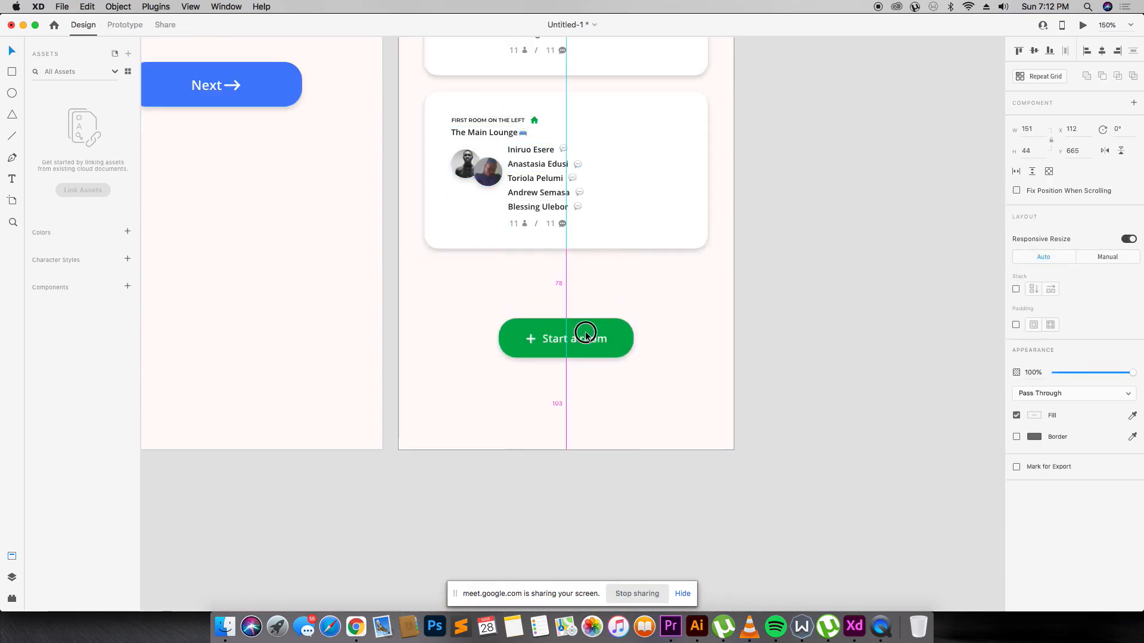
pyautogui.click(627, 323)
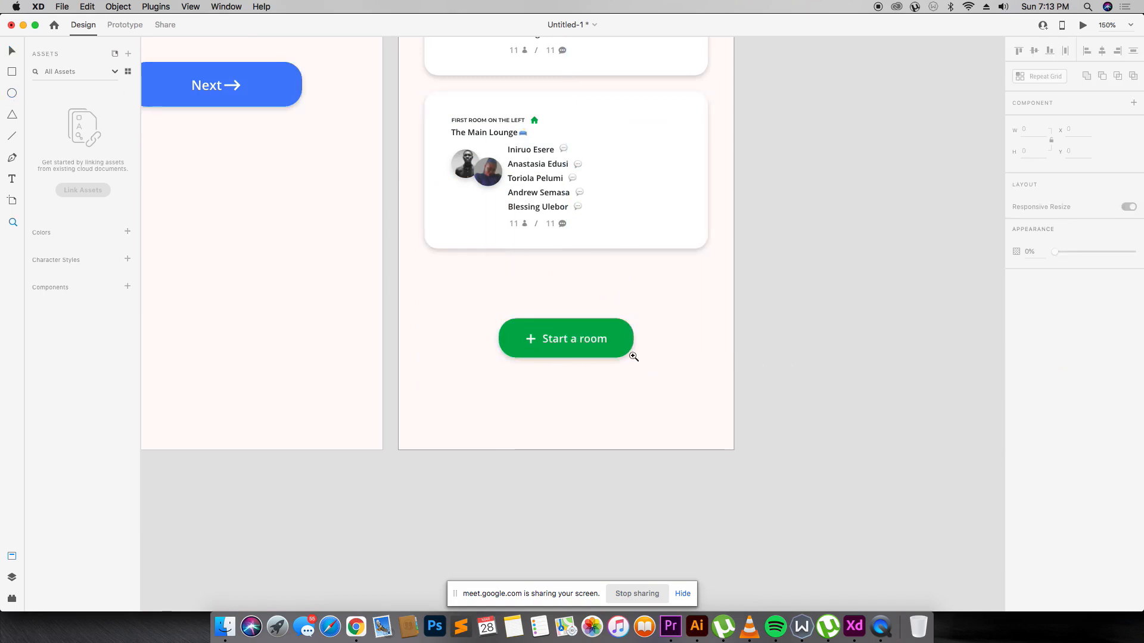
# Zoom into the Start a room button and draw a small circle to its right.
pyautogui.press('z')
pyautogui.moveTo(426, 264); pyautogui.dragTo(744, 405)
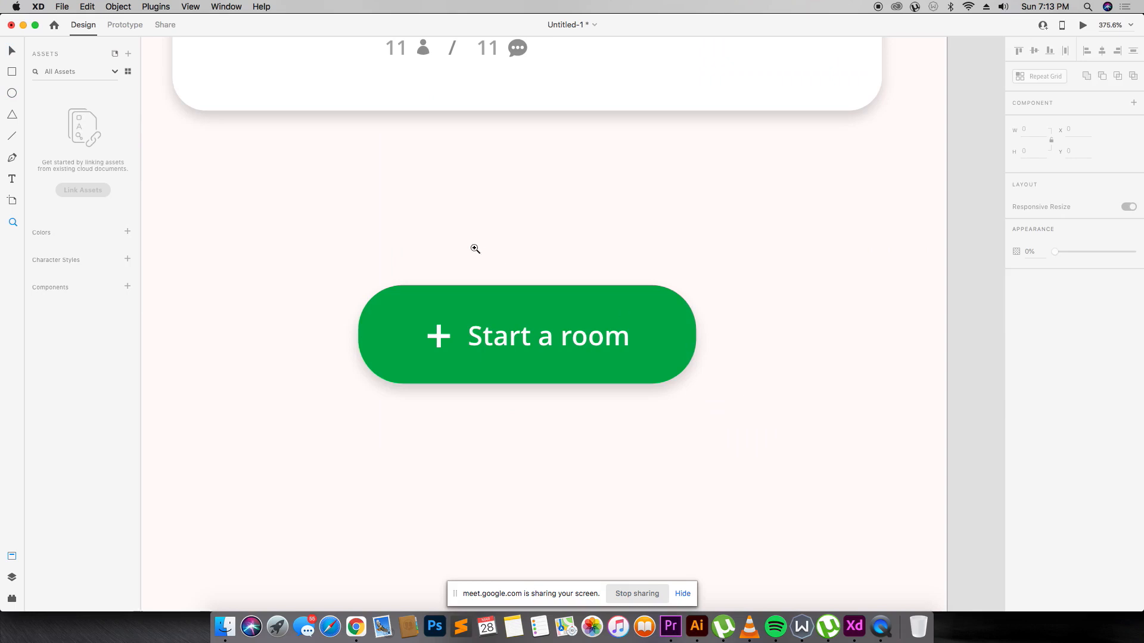
pyautogui.click(12, 93)
pyautogui.moveTo(737, 311)
pyautogui.mouseDown()
pyautogui.moveTo(752, 325)
pyautogui.moveTo(745, 317)
pyautogui.moveTo(765, 320)
pyautogui.mouseUp()
# Duplicate the circle into a small grid across two rows.
pyautogui.press('v')
pyautogui.moveTo(767, 320); pyautogui.dragTo(746, 340)
pyautogui.moveTo(745, 341); pyautogui.dragTo(766, 361)
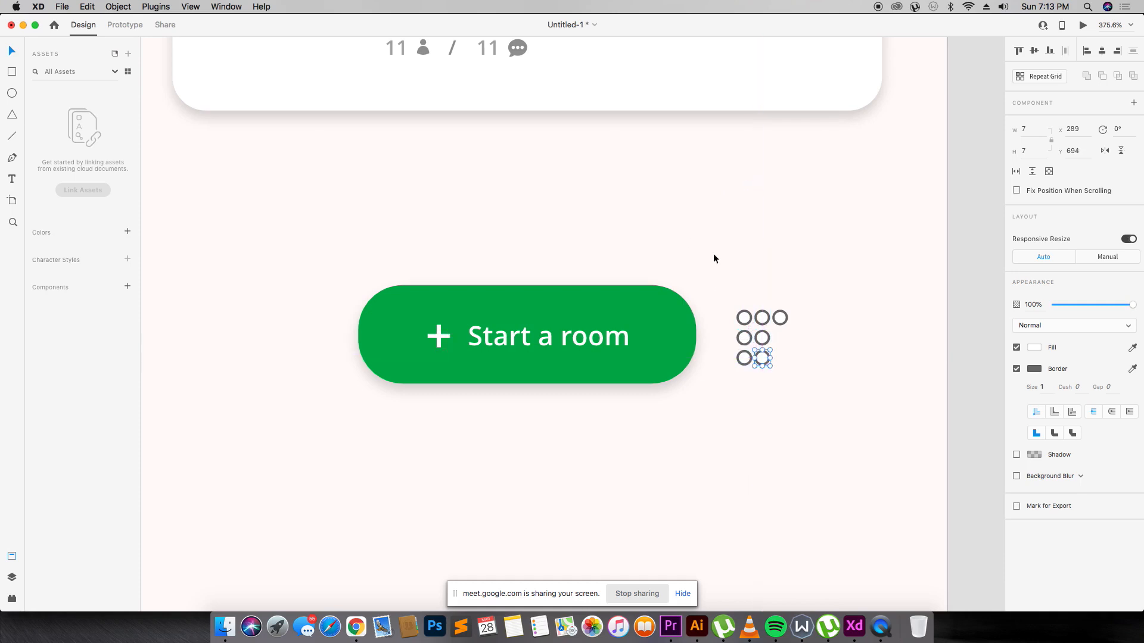
pyautogui.moveTo(761, 336); pyautogui.dragTo(797, 362)
# Fill the larger circle with the button's green, without border, with a drop shadow.
pyautogui.click(643, 318)
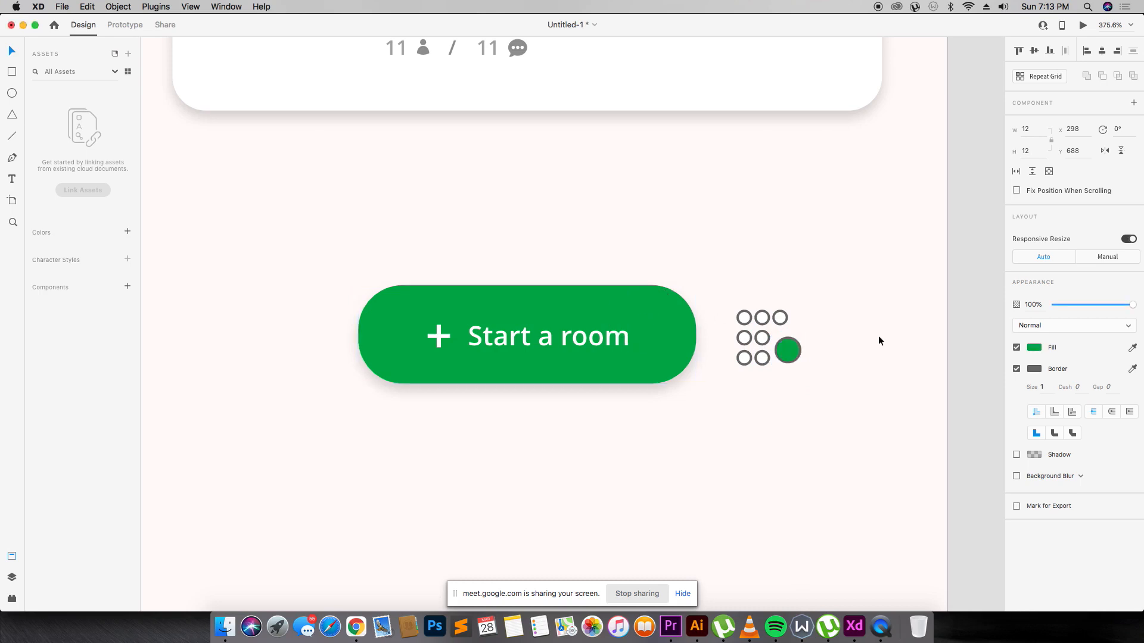
pyautogui.click(1016, 368)
pyautogui.click(1017, 391)
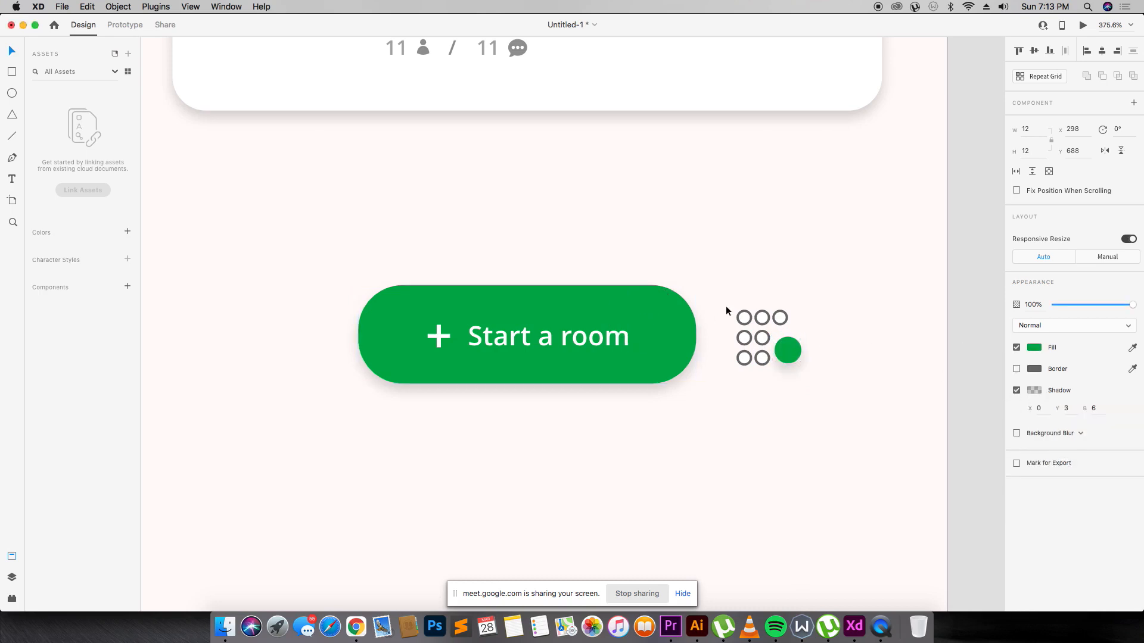
# Align the top-right circle, then make the small circles borderless with dark grey fill.
pyautogui.click(782, 315)
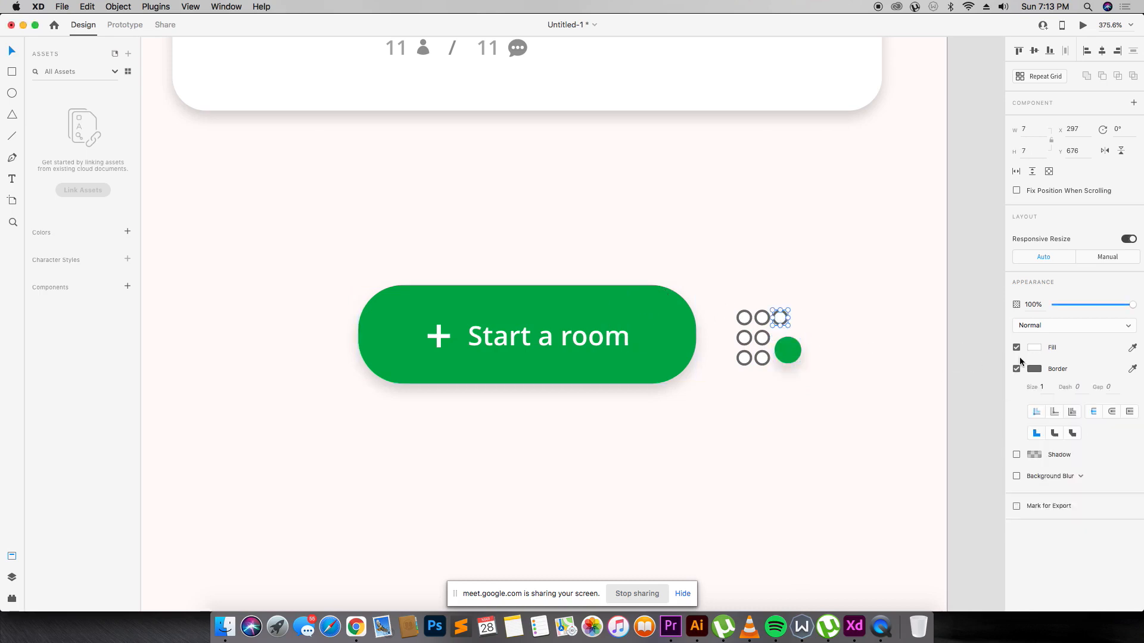
pyautogui.moveTo(773, 316); pyautogui.dragTo(754, 315)
pyautogui.keyDown('shift'); pyautogui.click(748, 320); pyautogui.keyUp('shift')
pyautogui.keyDown('shift'); pyautogui.click(750, 337); pyautogui.keyUp('shift')
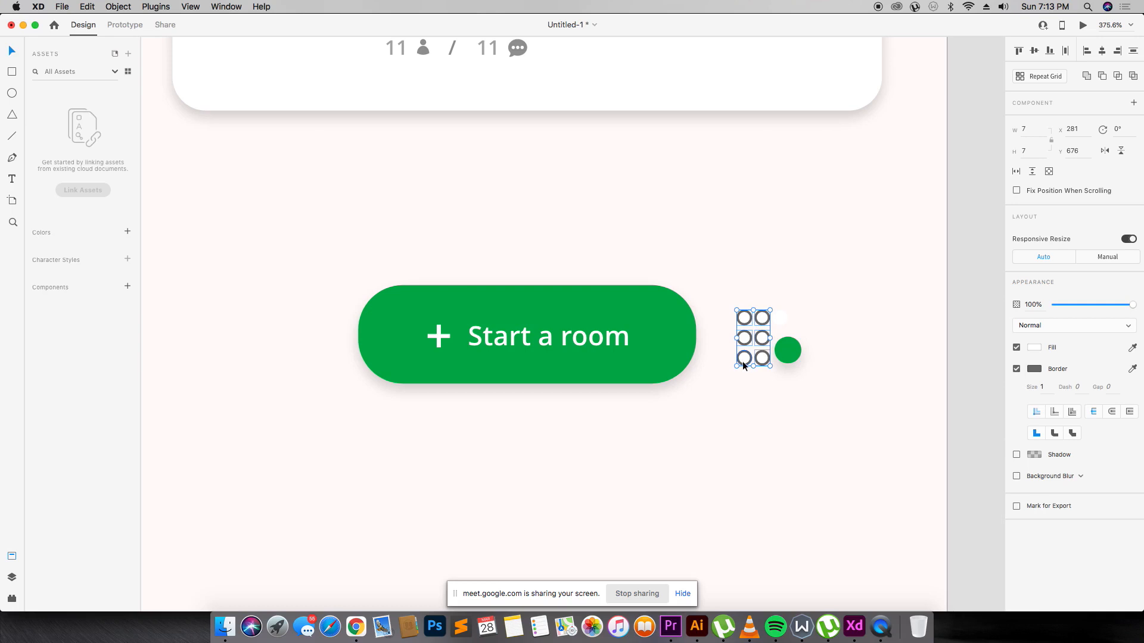
pyautogui.click(1016, 370)
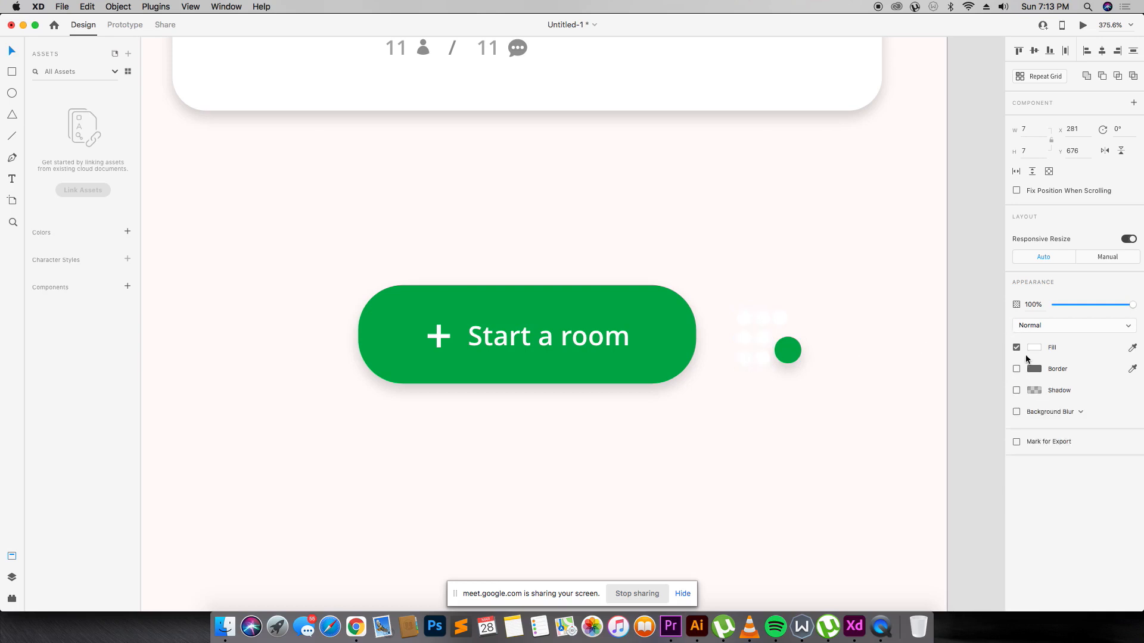
pyautogui.click(1034, 348)
pyautogui.moveTo(953, 349); pyautogui.dragTo(871, 359)
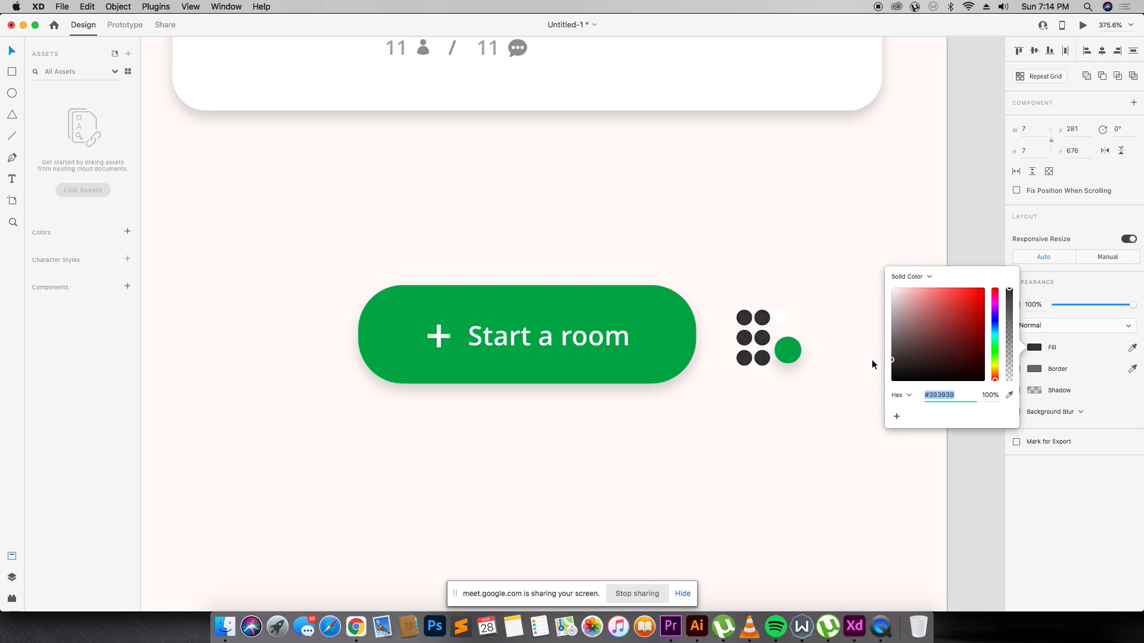
# Apply the same dark grey fill to the remaining white top-right dot.
pyautogui.click(782, 319)
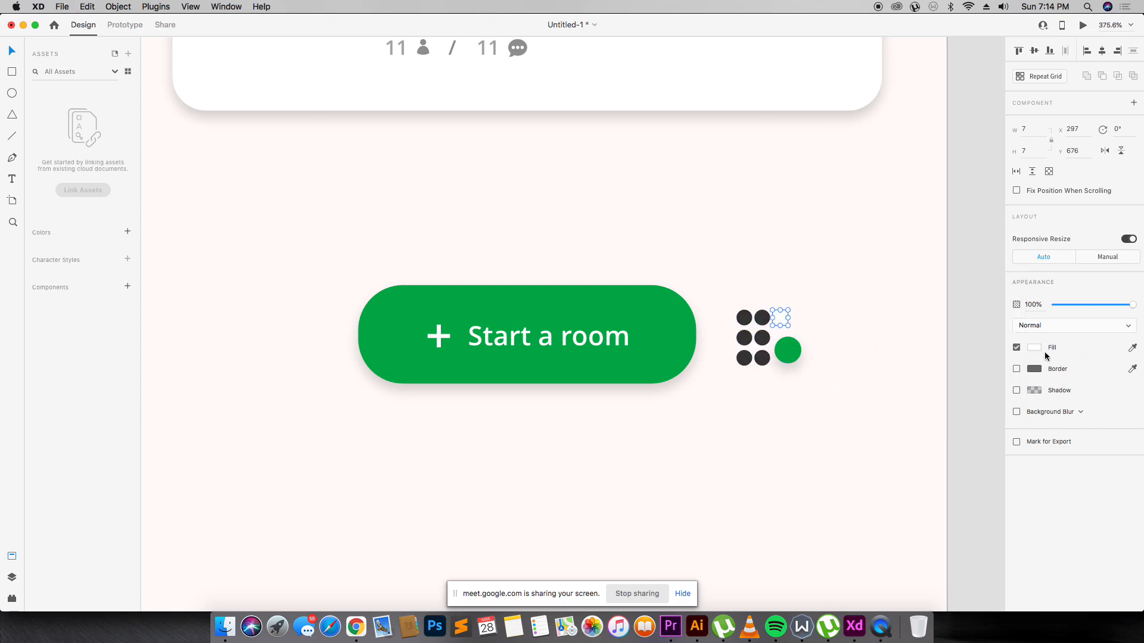
pyautogui.click(1033, 349)
pyautogui.press('super+v')
pyautogui.press('Return')
pyautogui.click(846, 285)
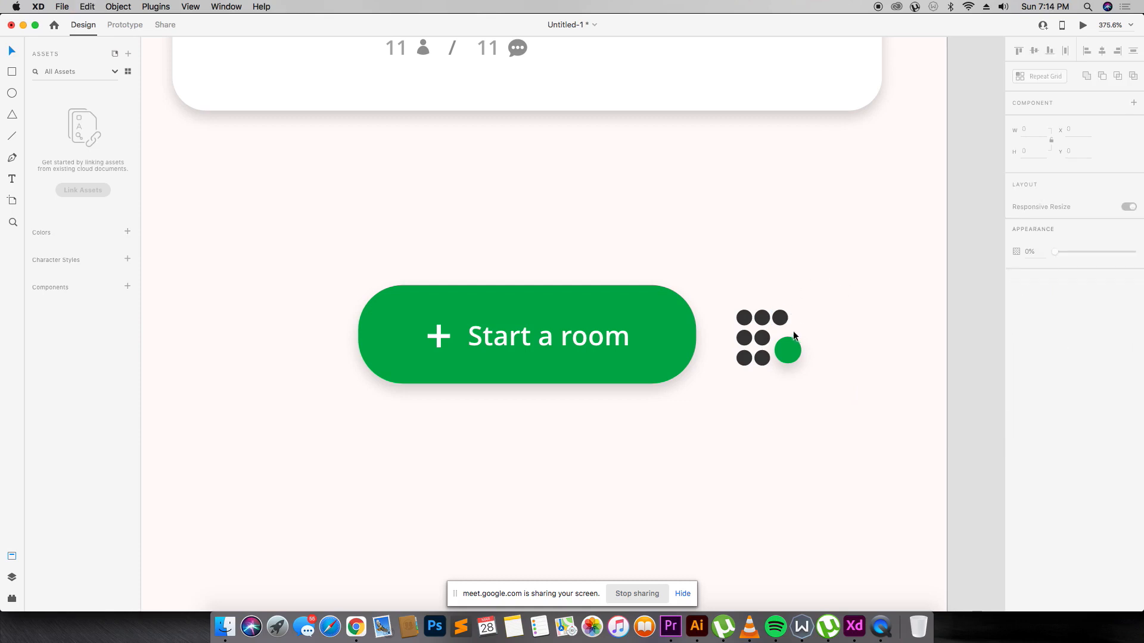
# Select the dot grid and adjust its position, undoing an accidental shrink.
pyautogui.moveTo(969, 244); pyautogui.dragTo(720, 404)
pyautogui.moveTo(758, 349); pyautogui.dragTo(791, 359)
pyautogui.press('super+z')
pyautogui.press('super+z')
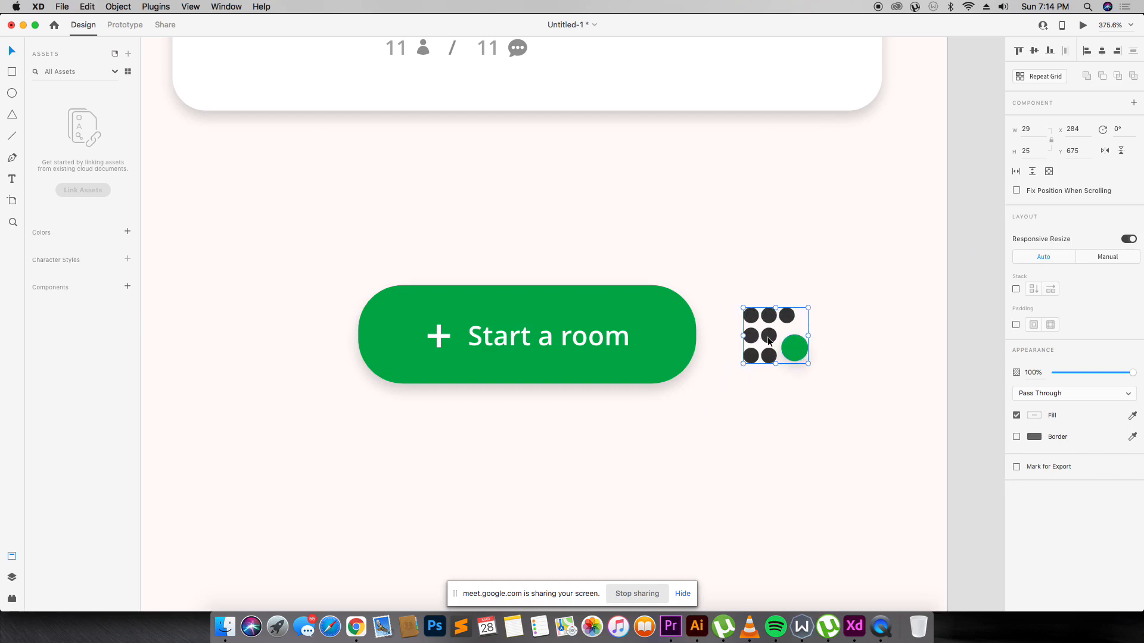
# Centre the Start a room button and dot-grid icon horizontally on the screen.
pyautogui.press('super+minus')
pyautogui.press('super+minus')
pyautogui.press('super+minus')
pyautogui.press('super+minus')
pyautogui.press('super+minus')
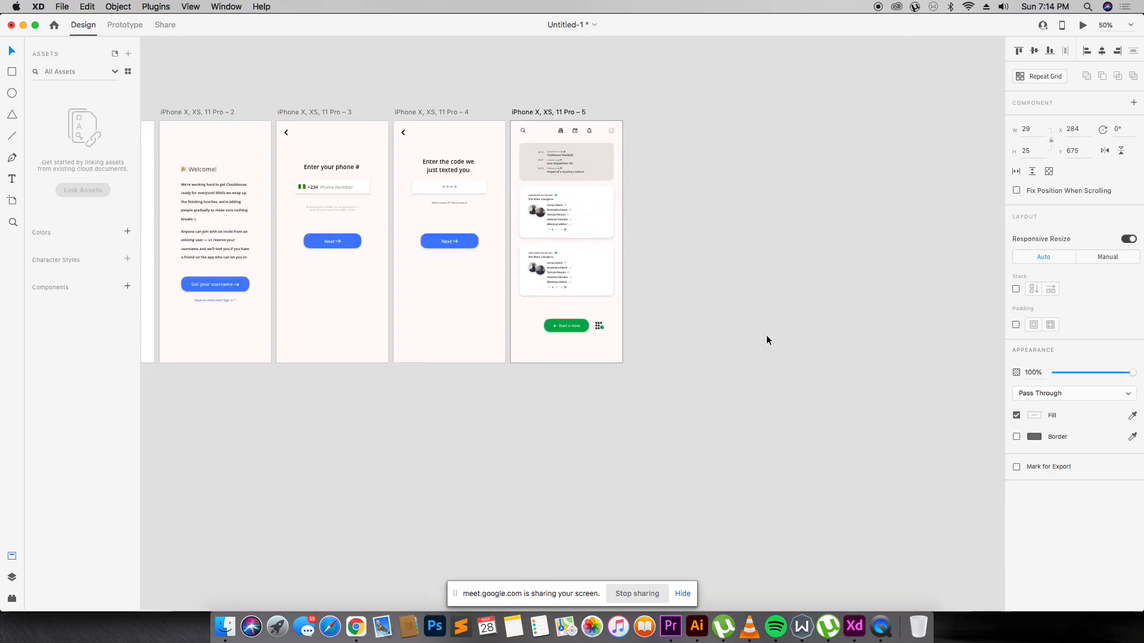
pyautogui.press('super+plus')
pyautogui.click(767, 339)
pyautogui.moveTo(736, 329); pyautogui.dragTo(485, 353)
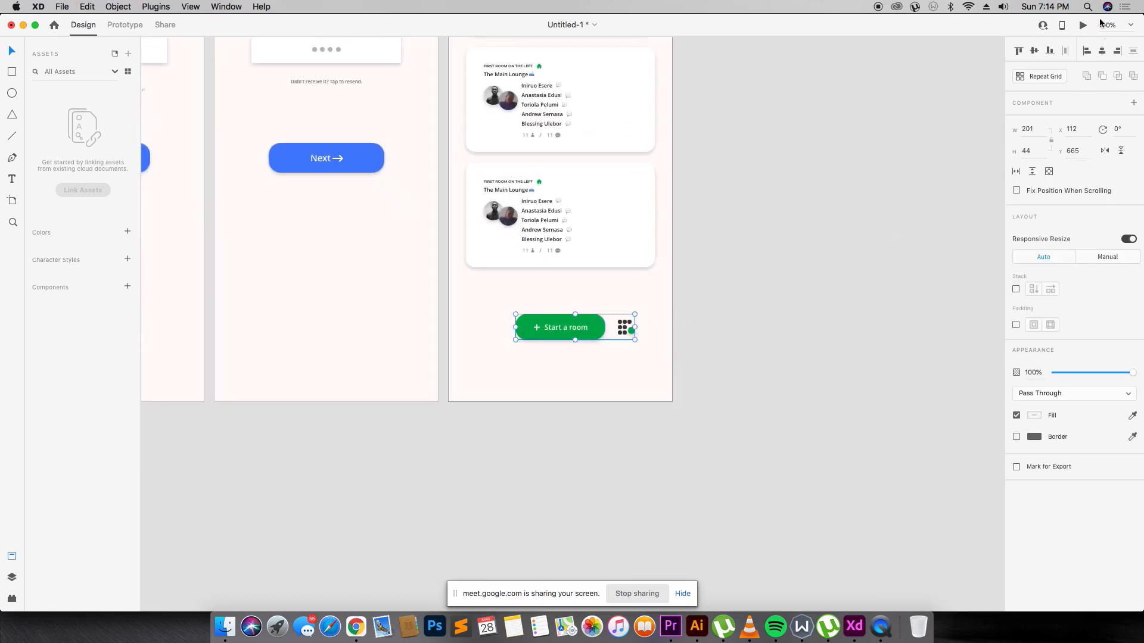
pyautogui.click(1101, 50)
pyautogui.click(841, 235)
pyautogui.scroll(3, 658, 240)
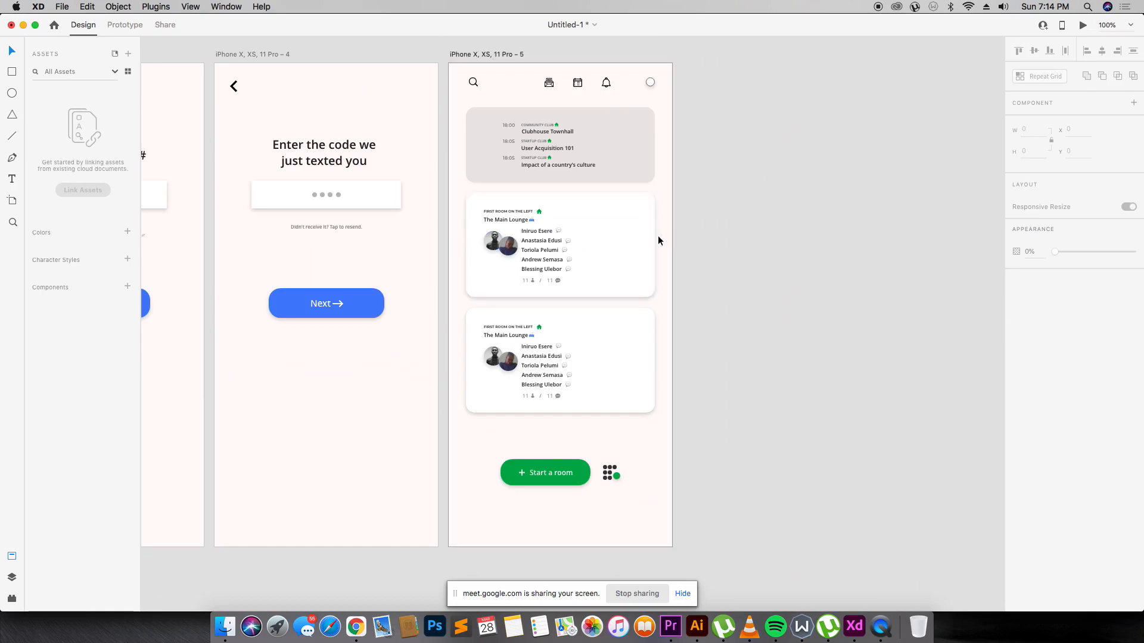
pyautogui.moveTo(420, 292); pyautogui.dragTo(703, 444)
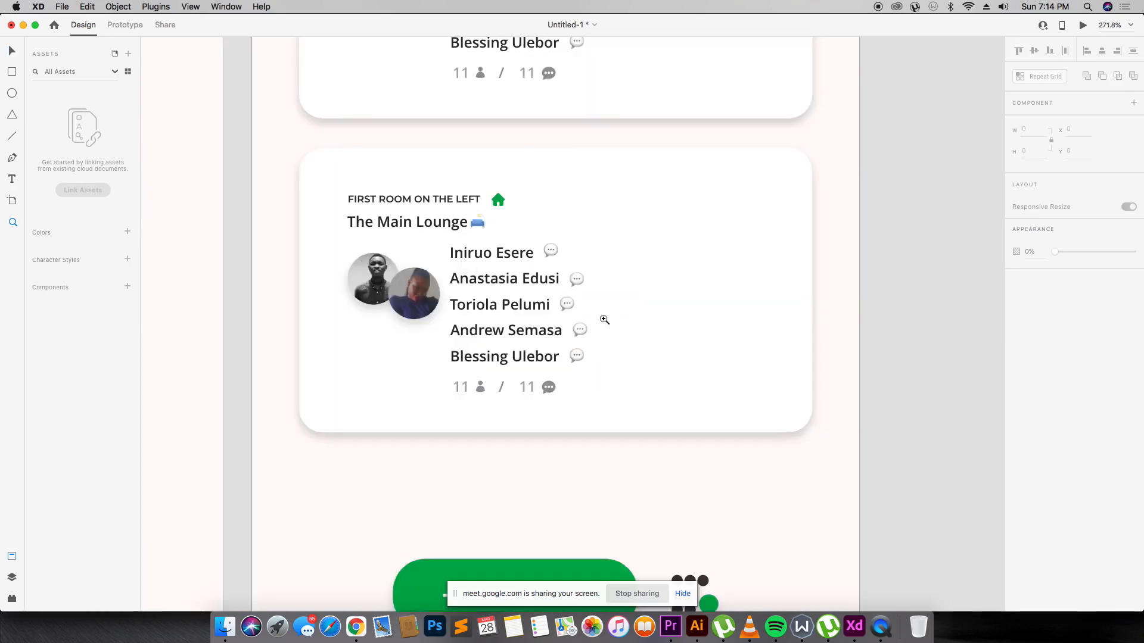
# Rename the second room card's title from 'The Main Lounge' to 'The Design Meetup'.
pyautogui.click(426, 223)
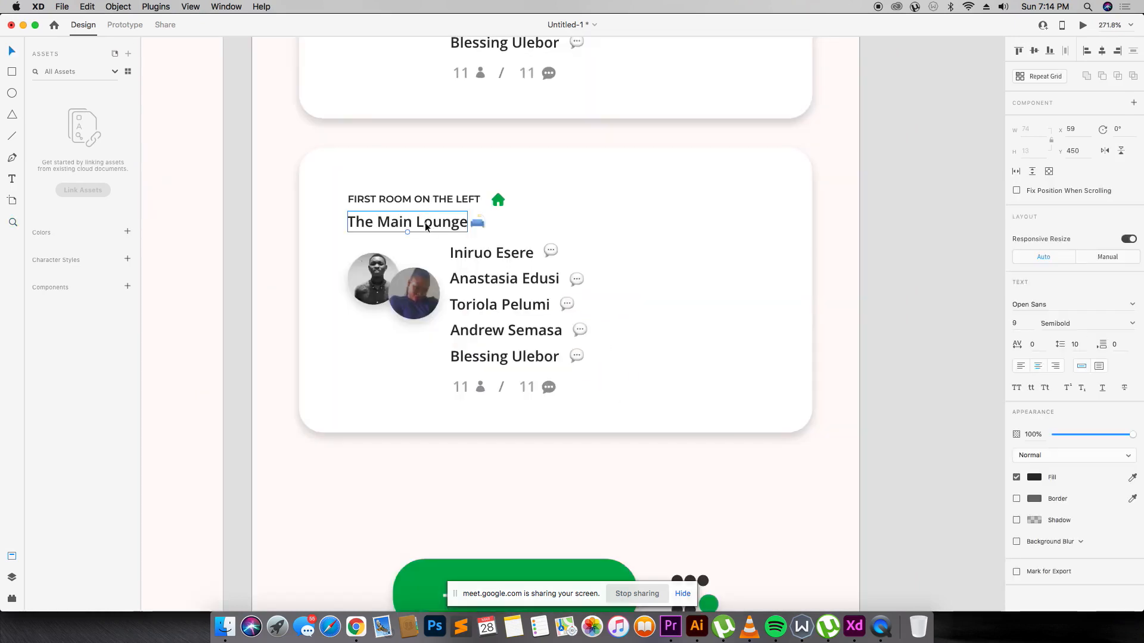
pyautogui.doubleClick(425, 222)
pyautogui.write('The')
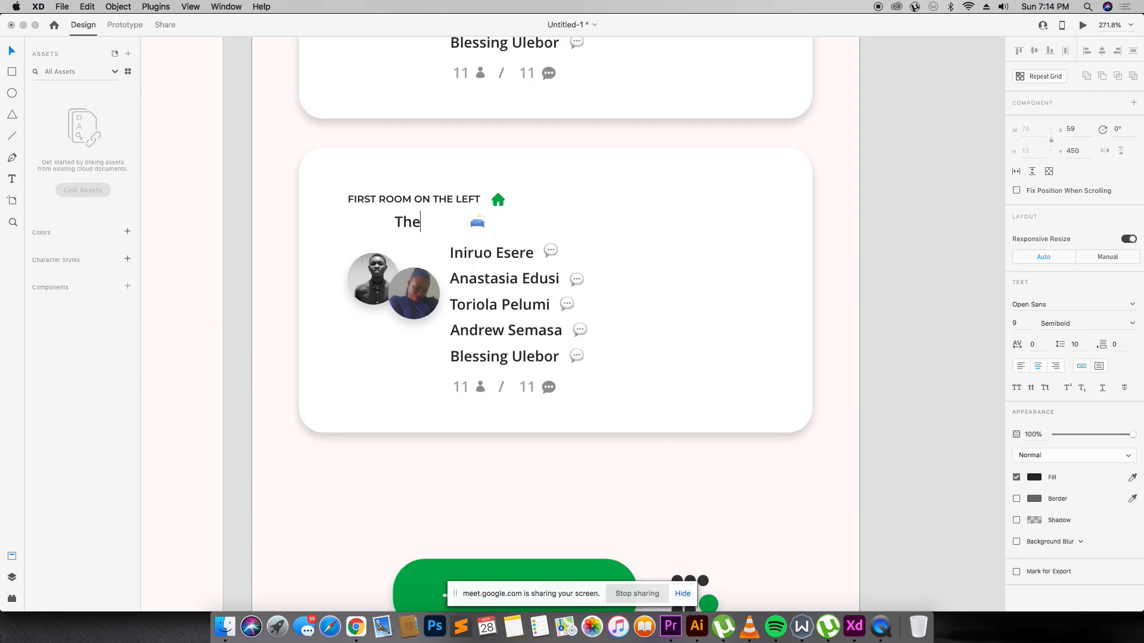
pyautogui.write(' Design Meeut')
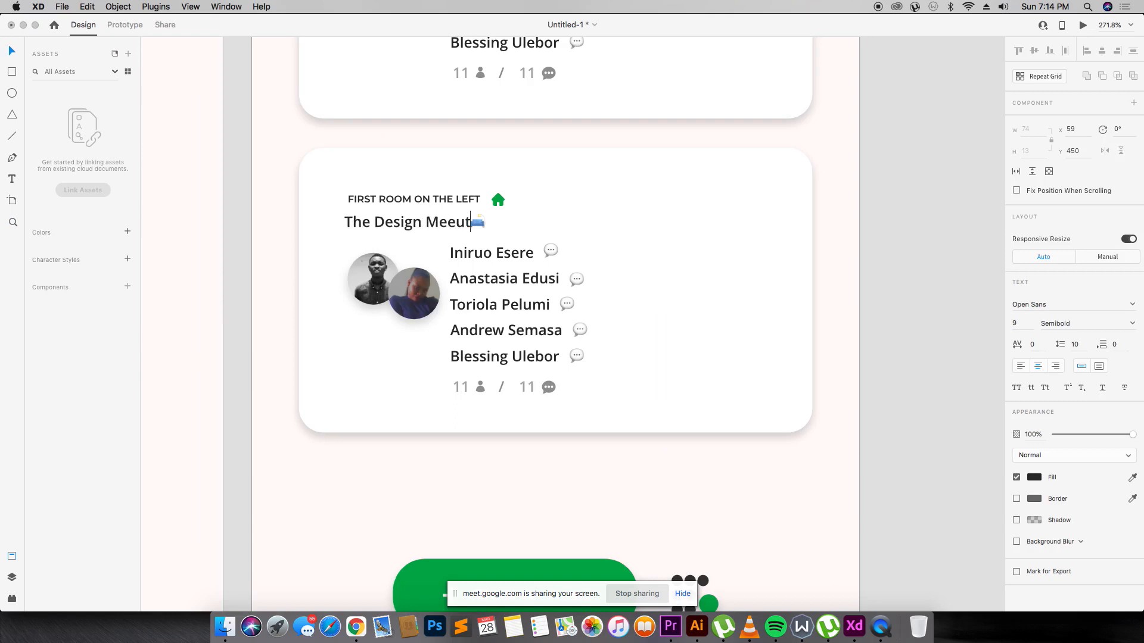
pyautogui.press('BackSpace')
pyautogui.press('BackSpace')
pyautogui.write('tup')
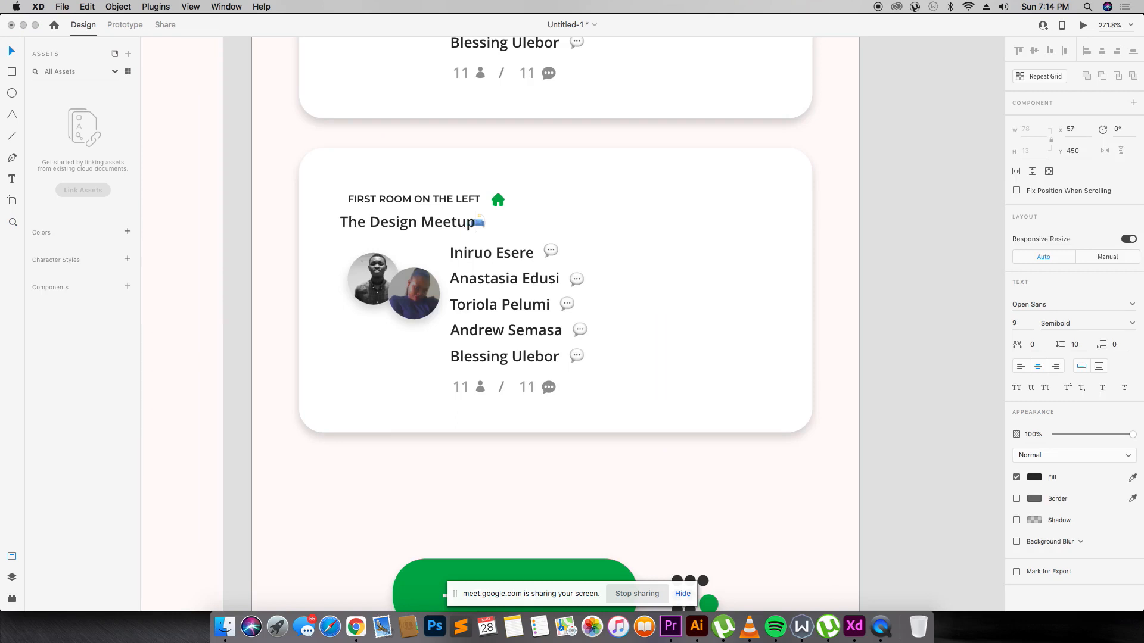
pyautogui.press('Escape')
# Shift the couch-and-lamp emoji right of the new title and zoom in on the room card.
pyautogui.moveTo(481, 224)
pyautogui.mouseDown()
pyautogui.moveTo(495, 228)
pyautogui.moveTo(452, 220)
pyautogui.moveTo(499, 216)
pyautogui.mouseUp()
pyautogui.press('z')
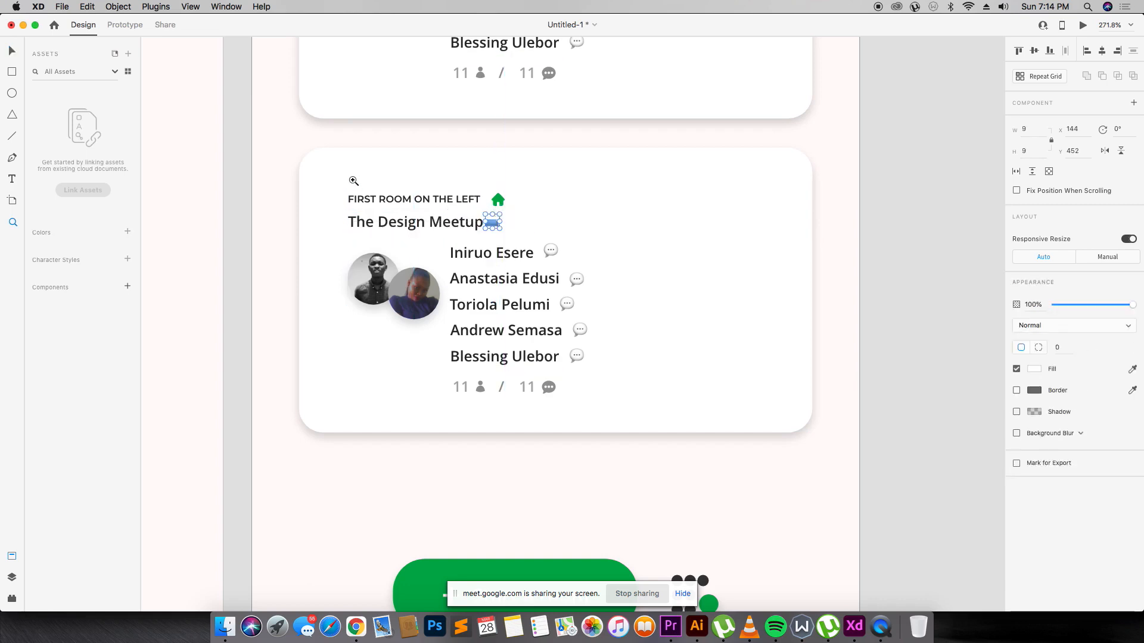
pyautogui.moveTo(314, 167); pyautogui.dragTo(696, 442)
# Replace the first speaker name with a new full name and realign it with the column.
pyautogui.press('v')
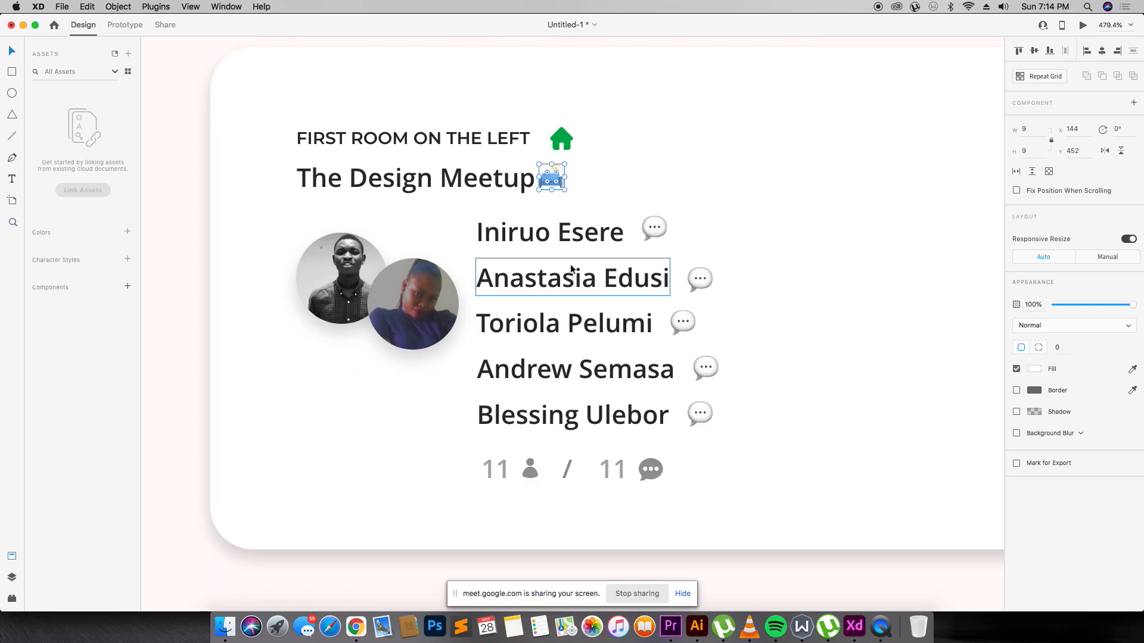
pyautogui.doubleClick(502, 225)
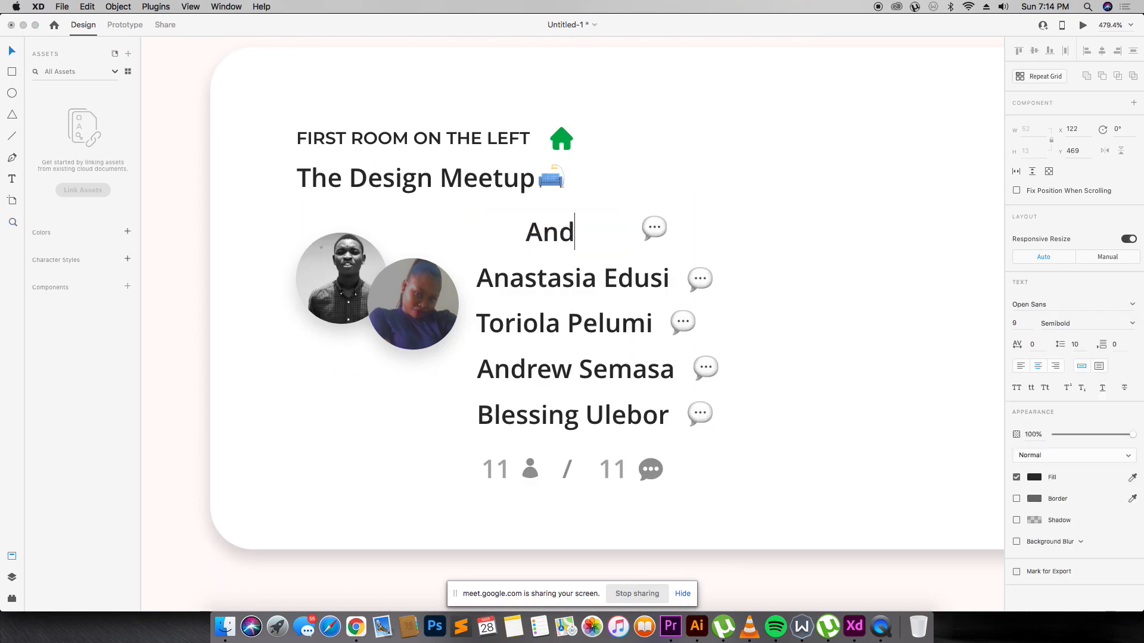
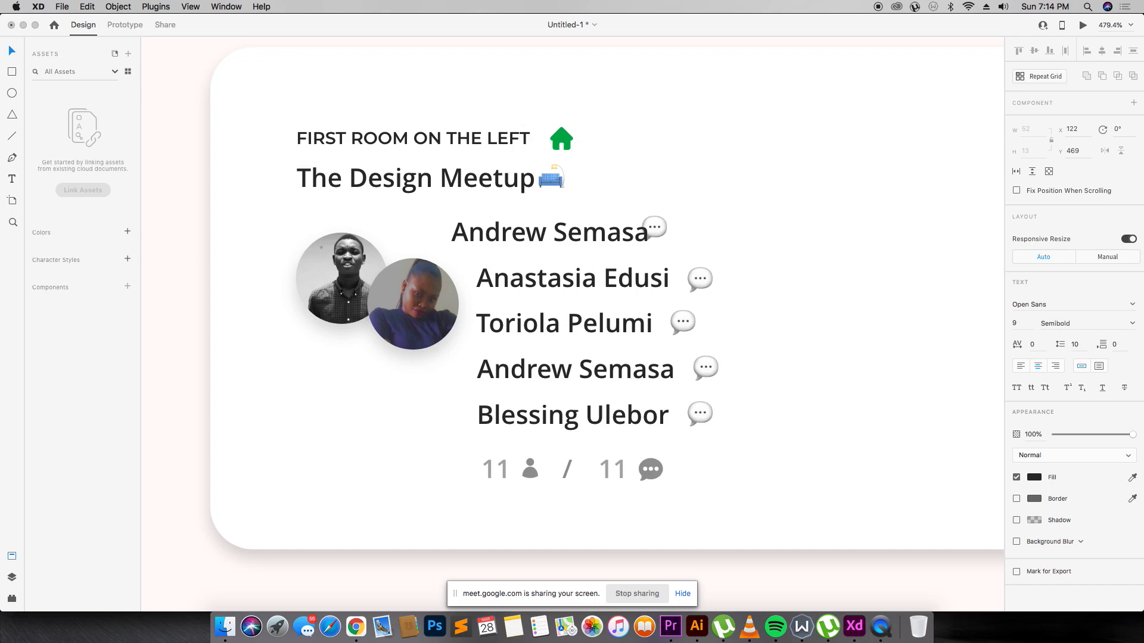
pyautogui.press('Escape')
pyautogui.moveTo(569, 231); pyautogui.dragTo(590, 235)
# Replace the second speaker name, move it into the column, and line up the first chat bubble.
pyautogui.doubleClick(553, 278)
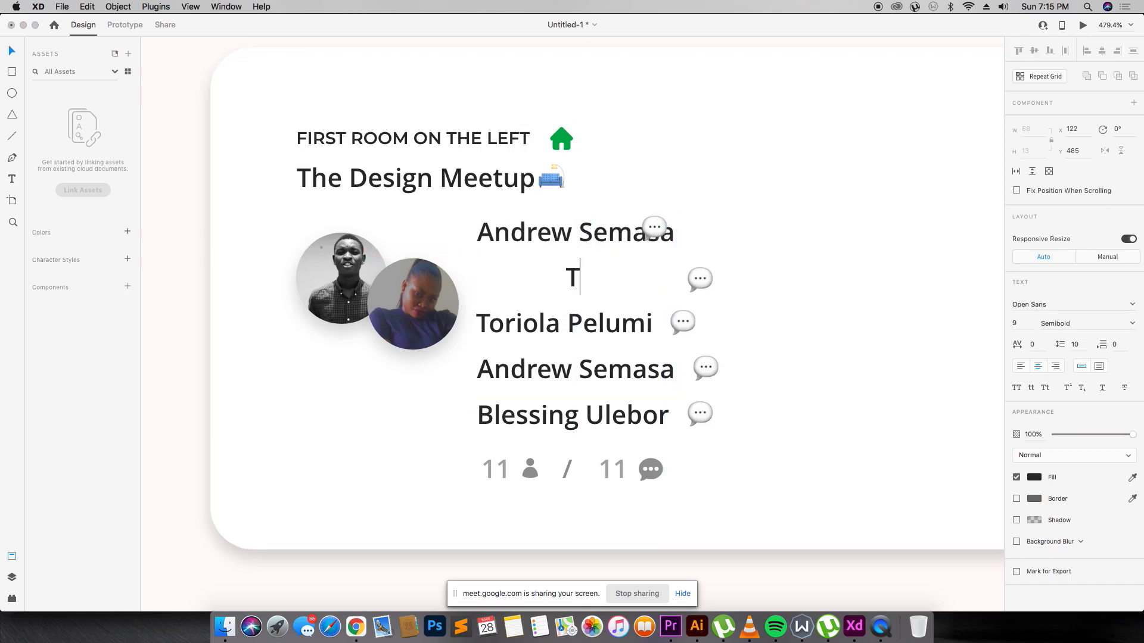
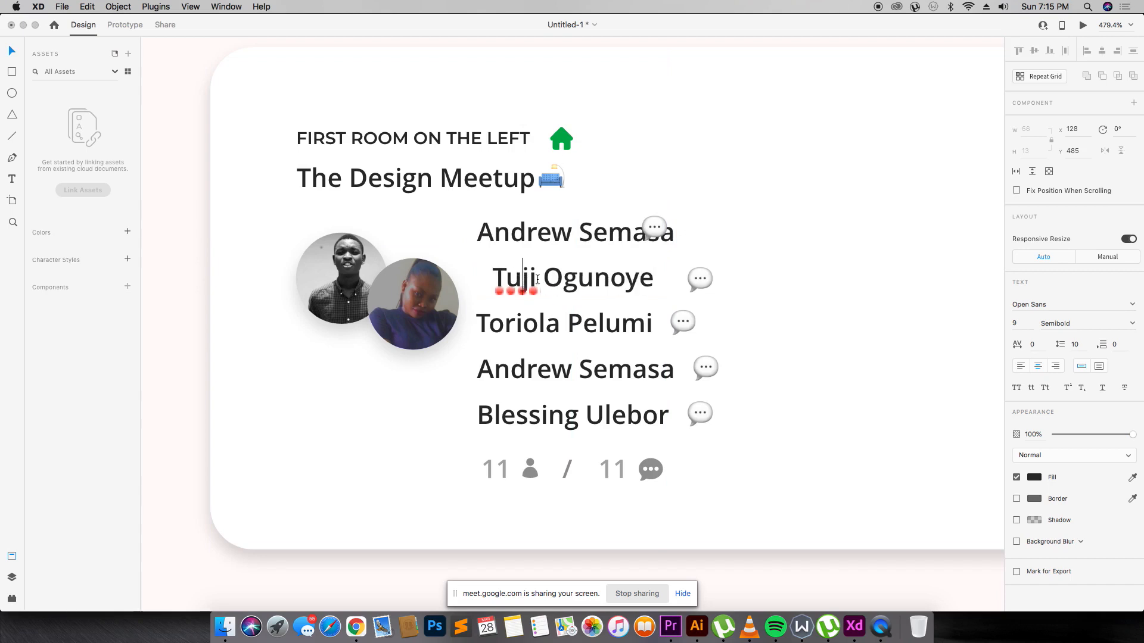
pyautogui.press('Escape')
pyautogui.moveTo(608, 255); pyautogui.dragTo(563, 284)
pyautogui.moveTo(662, 225); pyautogui.dragTo(712, 225)
# Enter a new third speaker name, correcting the autocorrected surname.
pyautogui.doubleClick(596, 324)
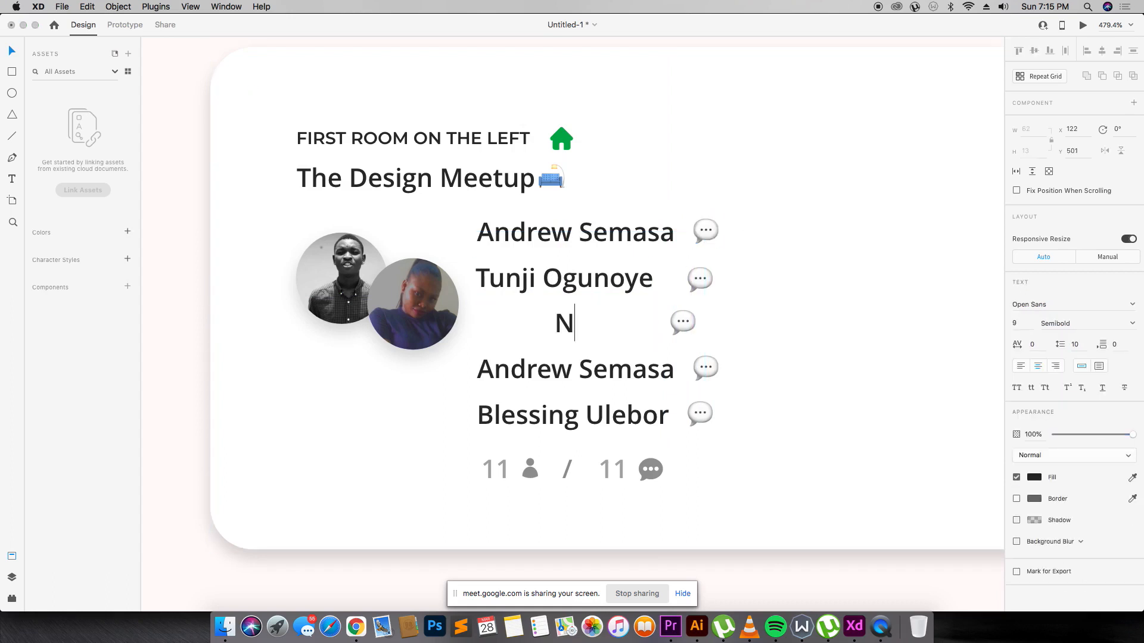
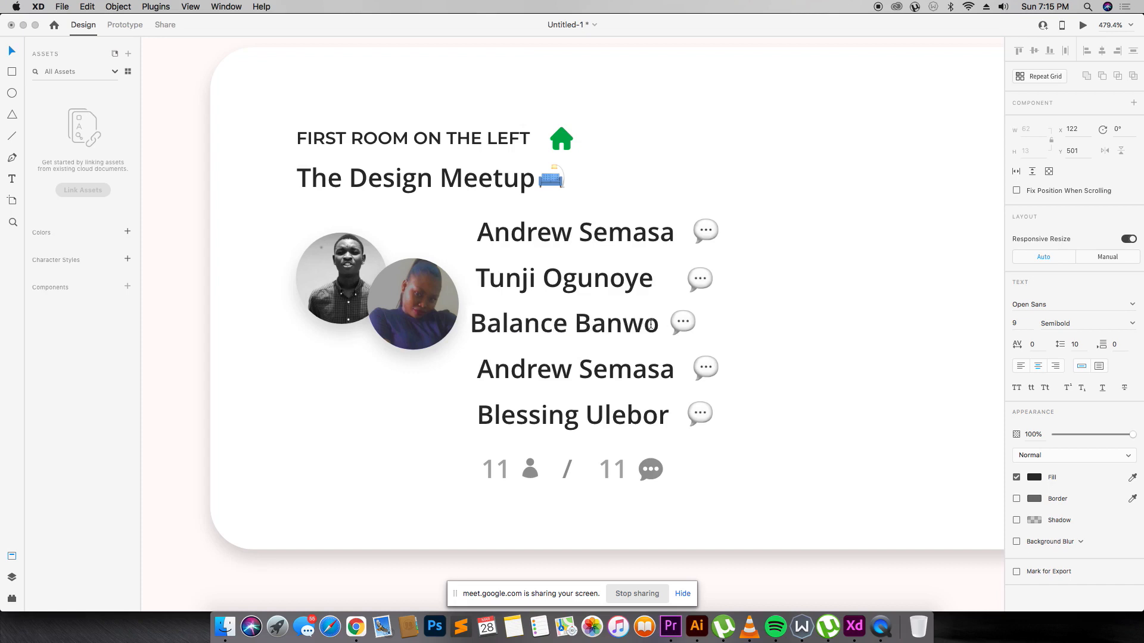
pyautogui.press('Escape')
pyautogui.doubleClick(510, 327)
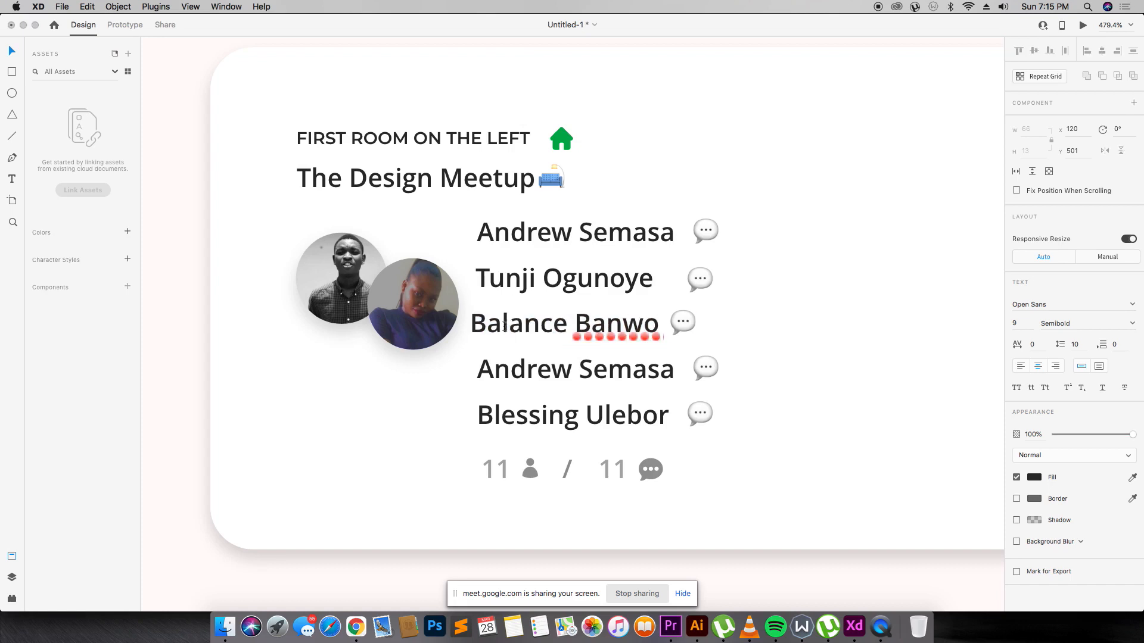
pyautogui.moveTo(504, 327); pyautogui.dragTo(565, 331)
pyautogui.press('BackSpace')
pyautogui.press('BackSpace')
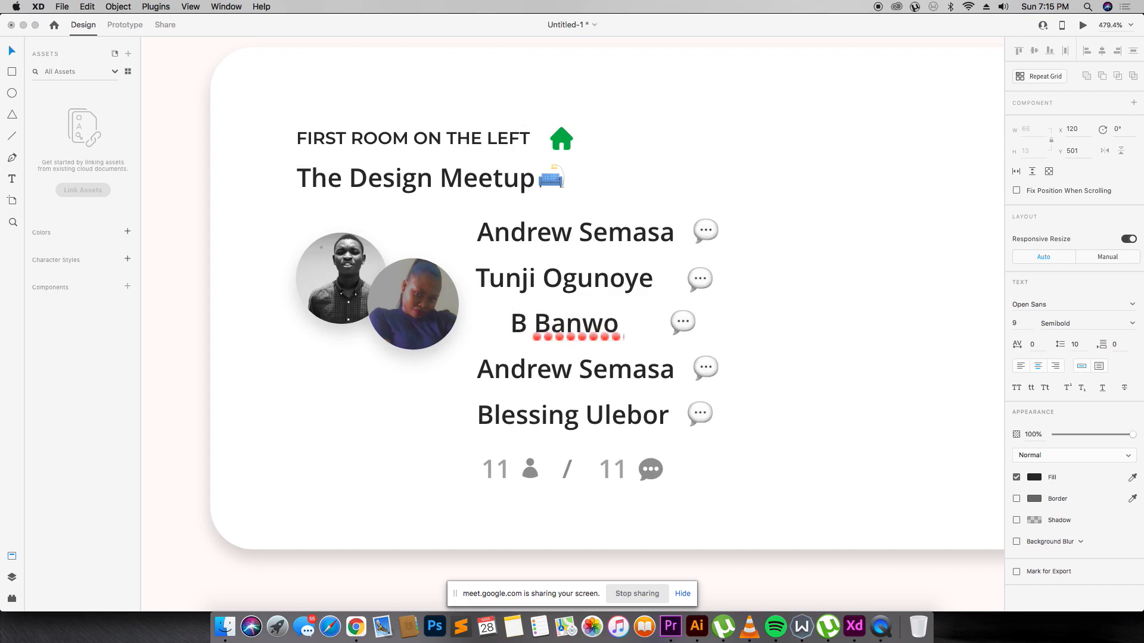
pyautogui.write('olanle')
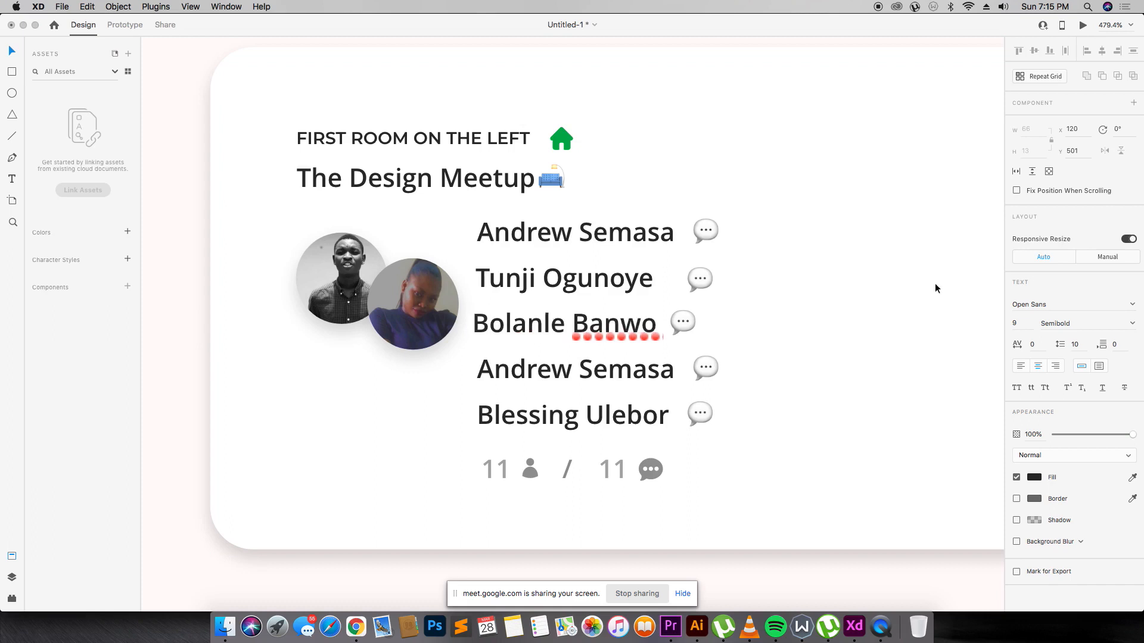
pyautogui.press('Escape')
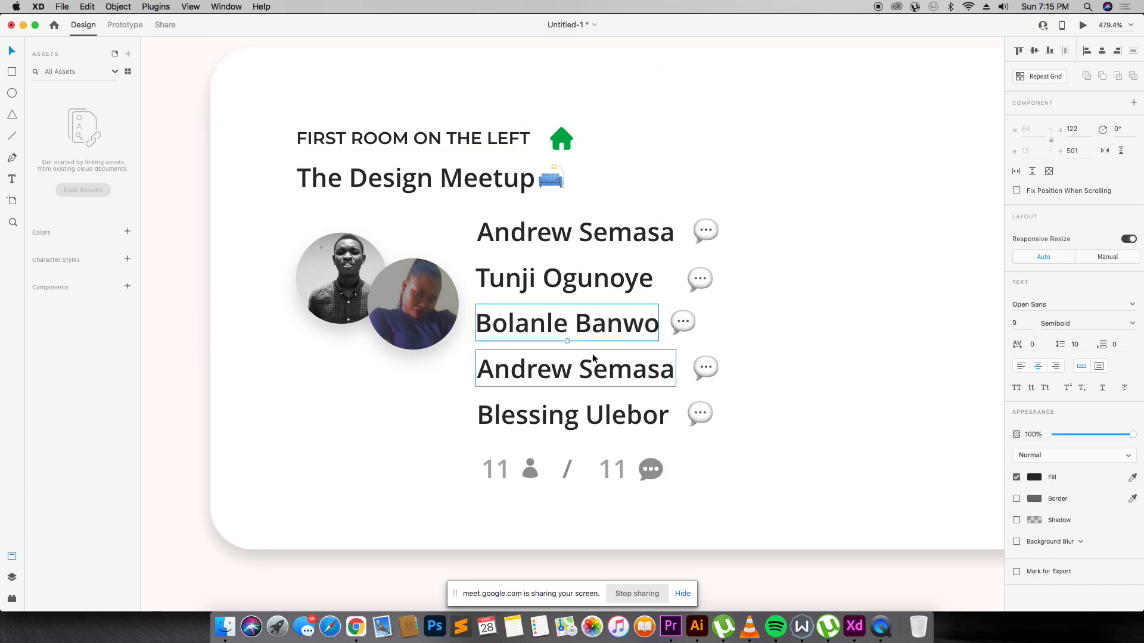
# Type new names for the fourth and fifth speakers.
pyautogui.doubleClick(595, 365)
pyautogui.write('A')
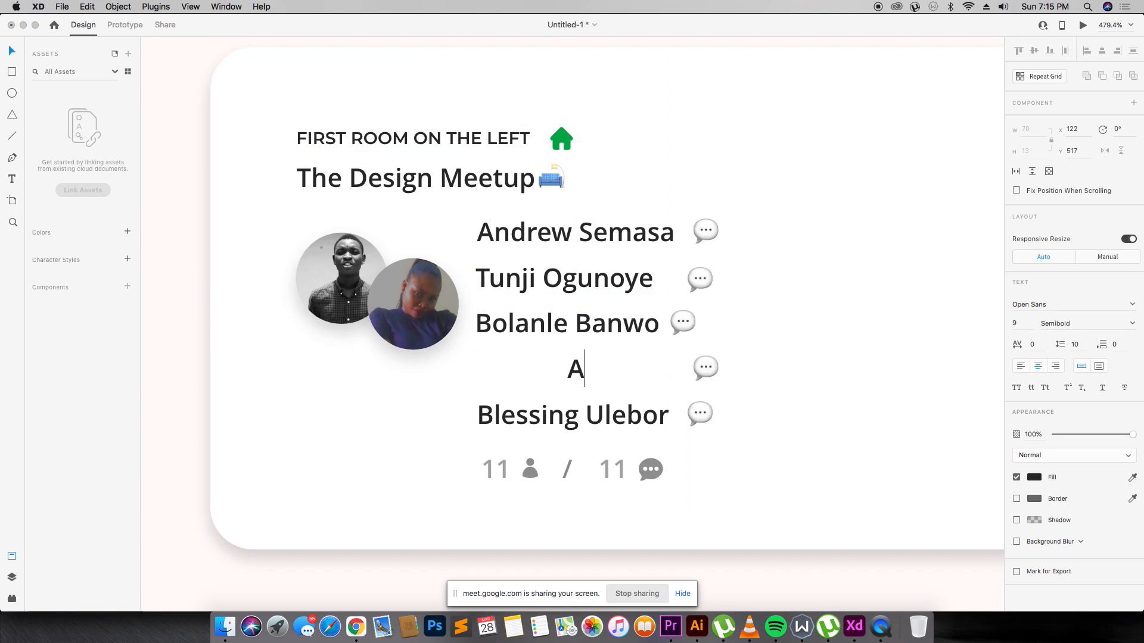
pyautogui.write('verythubg')
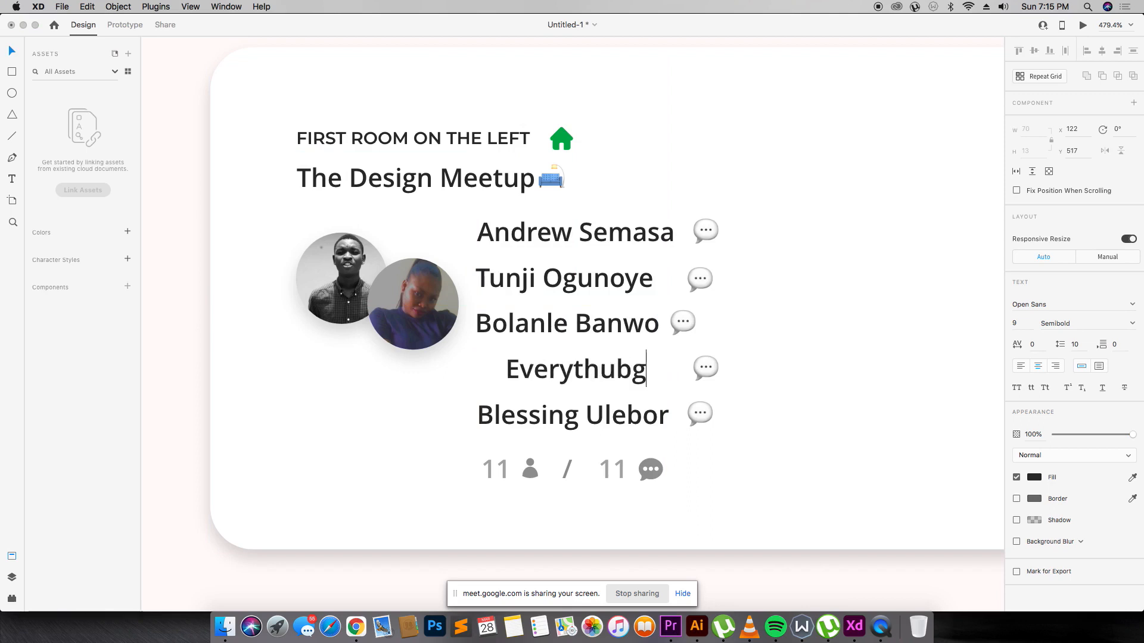
pyautogui.press('BackSpace')
pyautogui.press('BackSpace')
pyautogui.press('BackSpace')
pyautogui.write('ingnaArt')
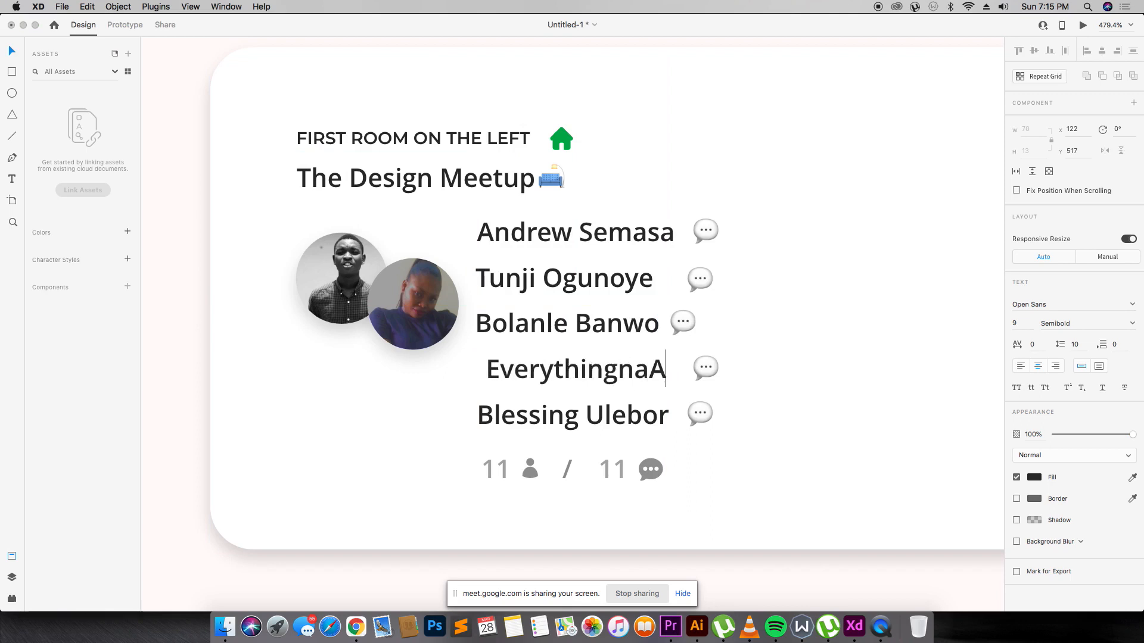
pyautogui.doubleClick(581, 415)
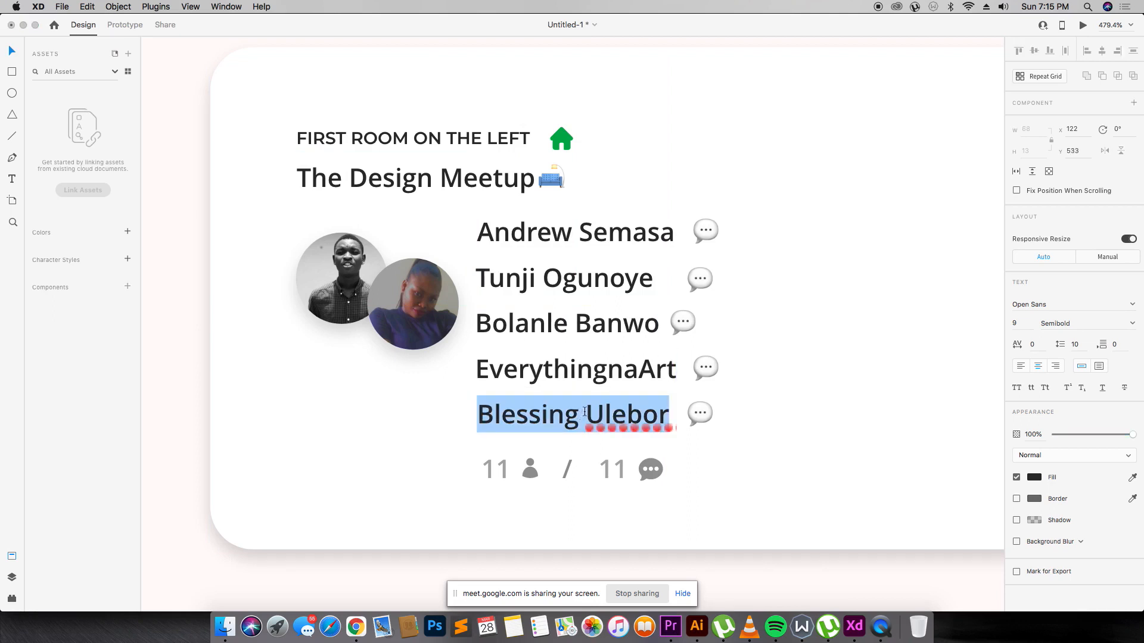
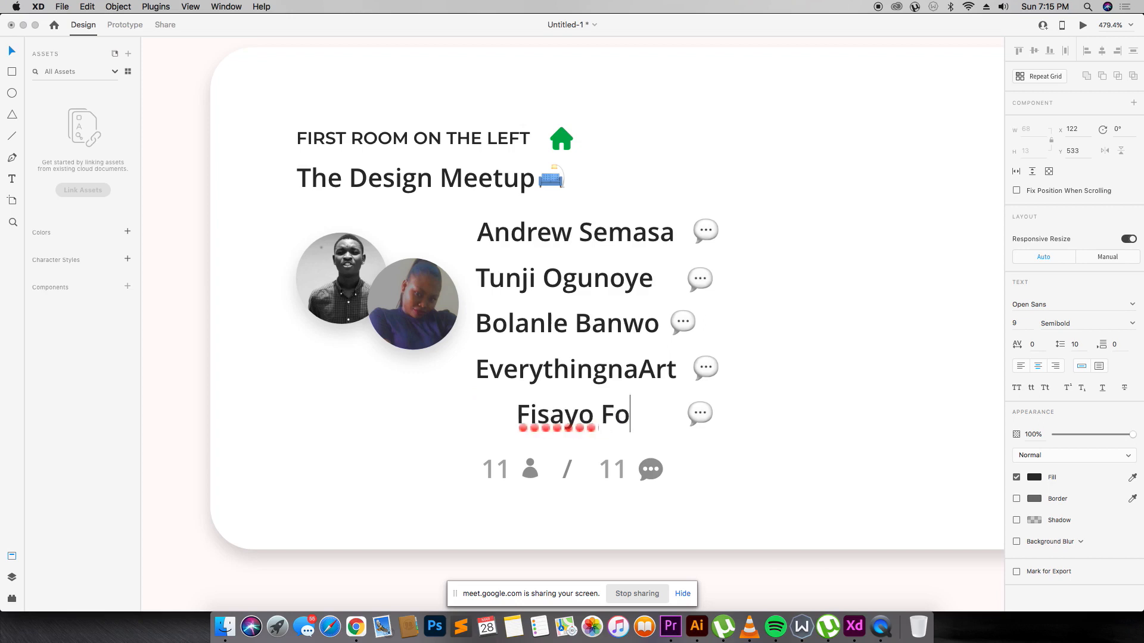
pyautogui.press('Escape')
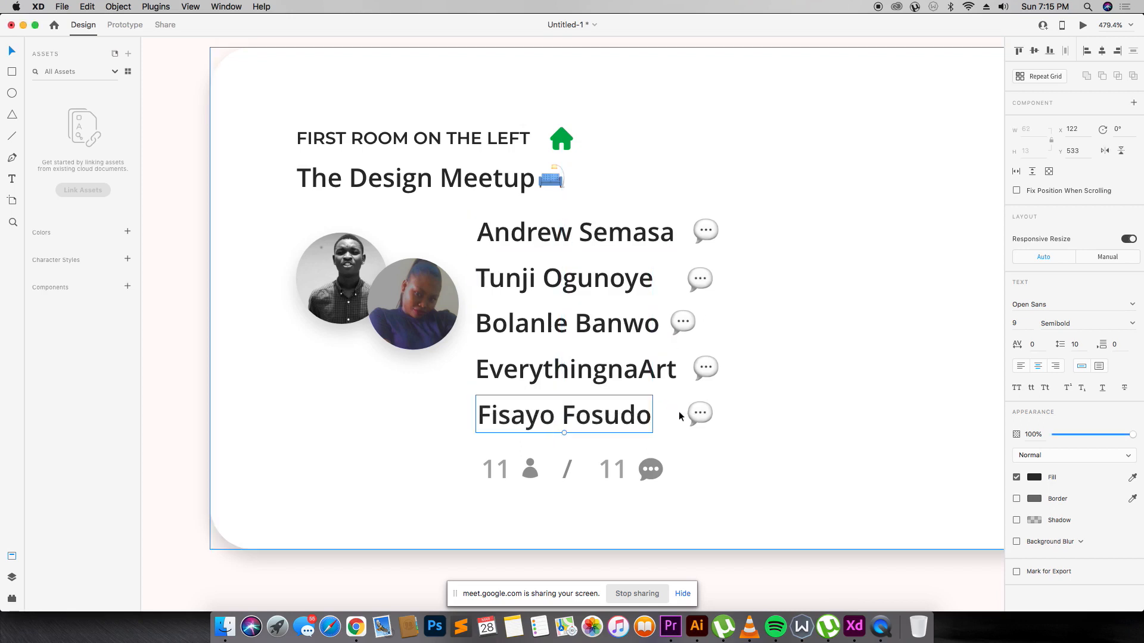
# Move the fifth speaker's chat bubble closer and nudge it into line with the others.
pyautogui.moveTo(700, 413); pyautogui.dragTo(668, 419)
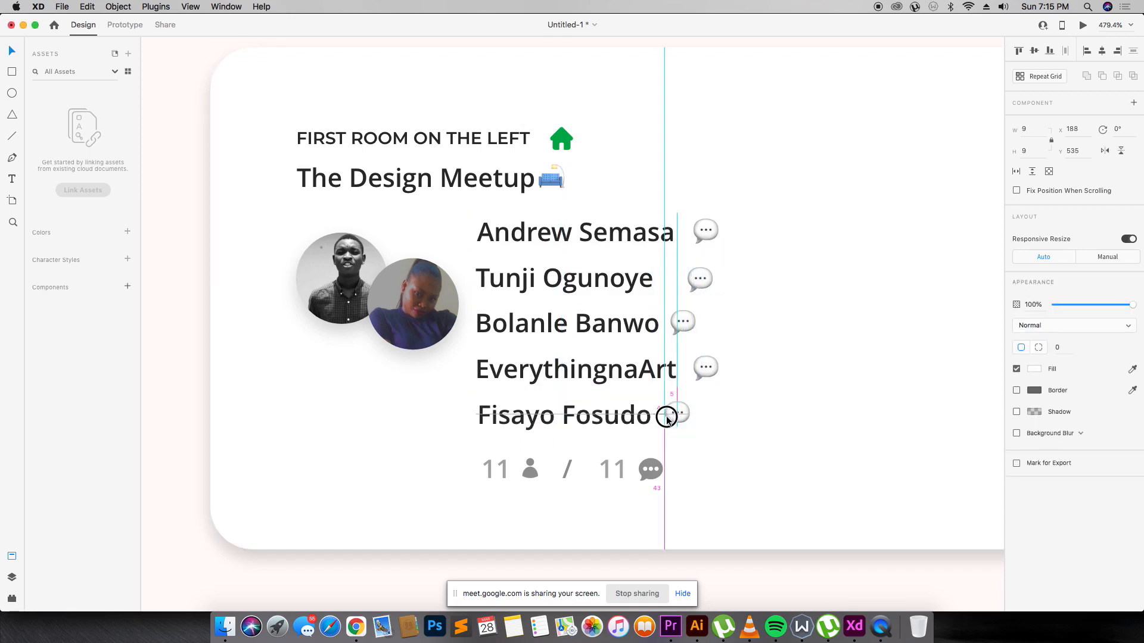
pyautogui.press('Right')
pyautogui.press('Right')
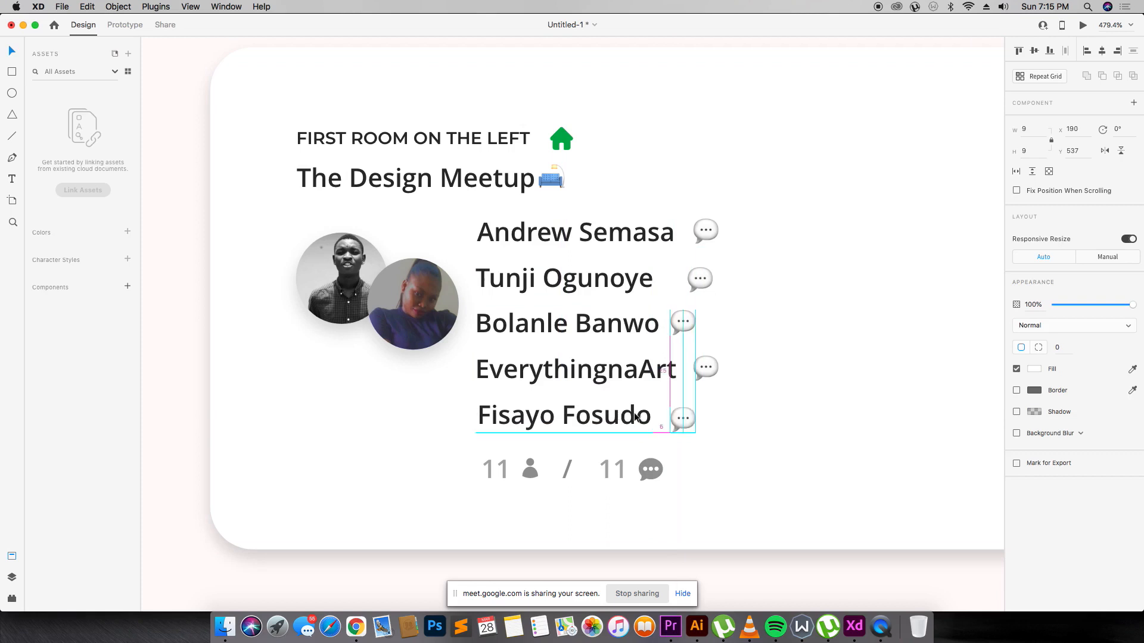
pyautogui.press('Up')
pyautogui.press('Left')
pyautogui.press('Left')
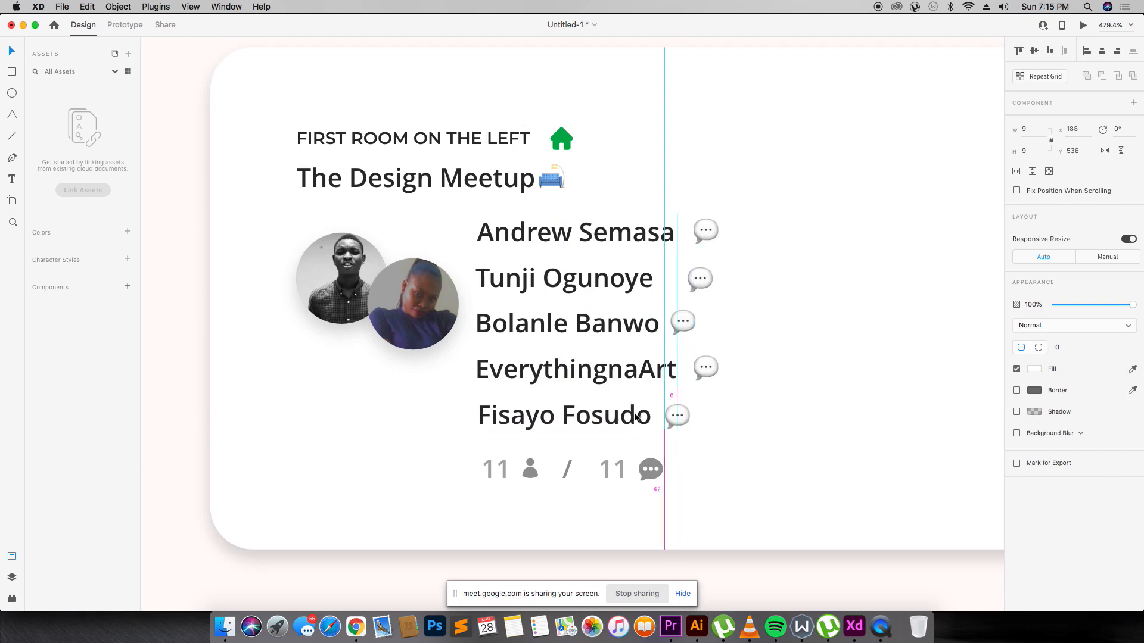
pyautogui.press('Right')
pyautogui.press('Right')
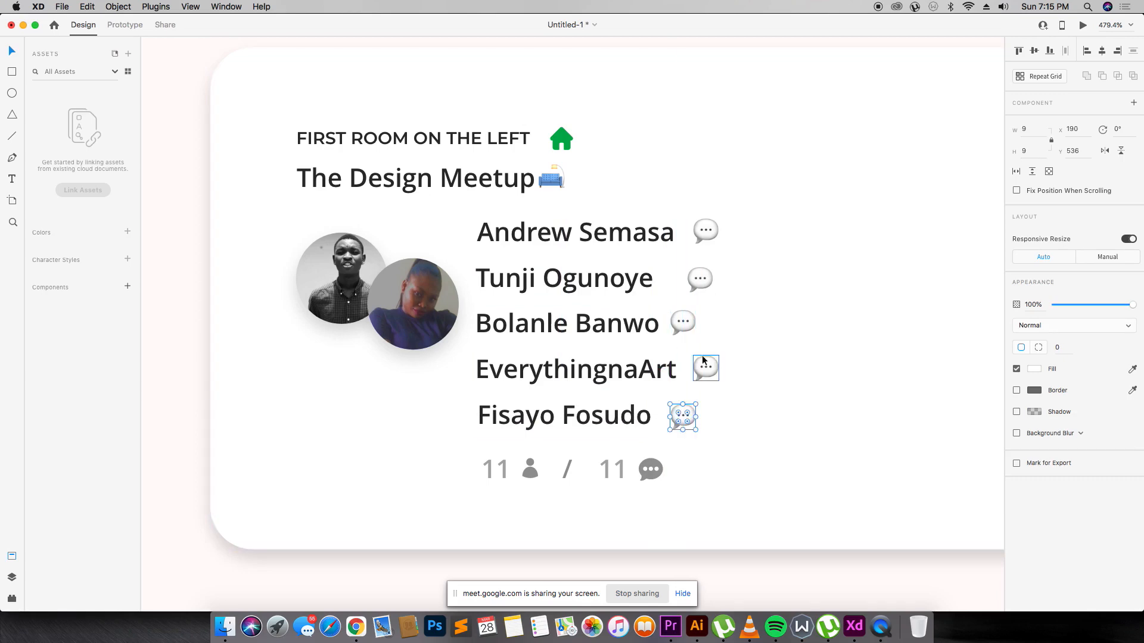
# Select the second speaker photo and switch to the Instagram profile in Chrome.
pyautogui.click(799, 306)
pyautogui.click(406, 298)
pyautogui.press('super+Tab')
pyautogui.press('super+Tab')
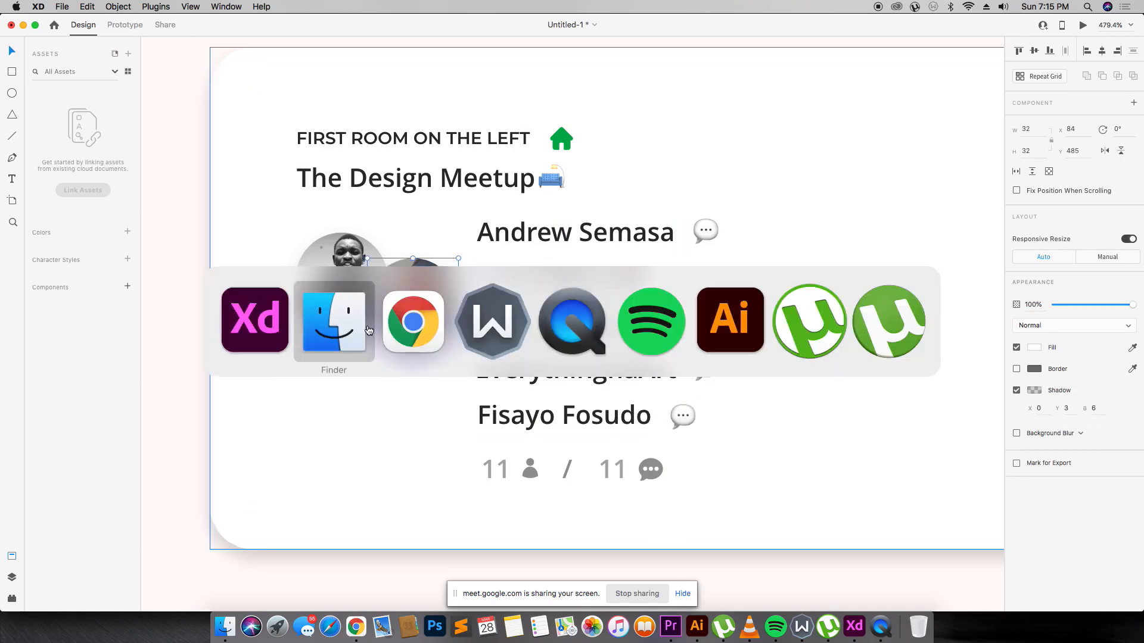
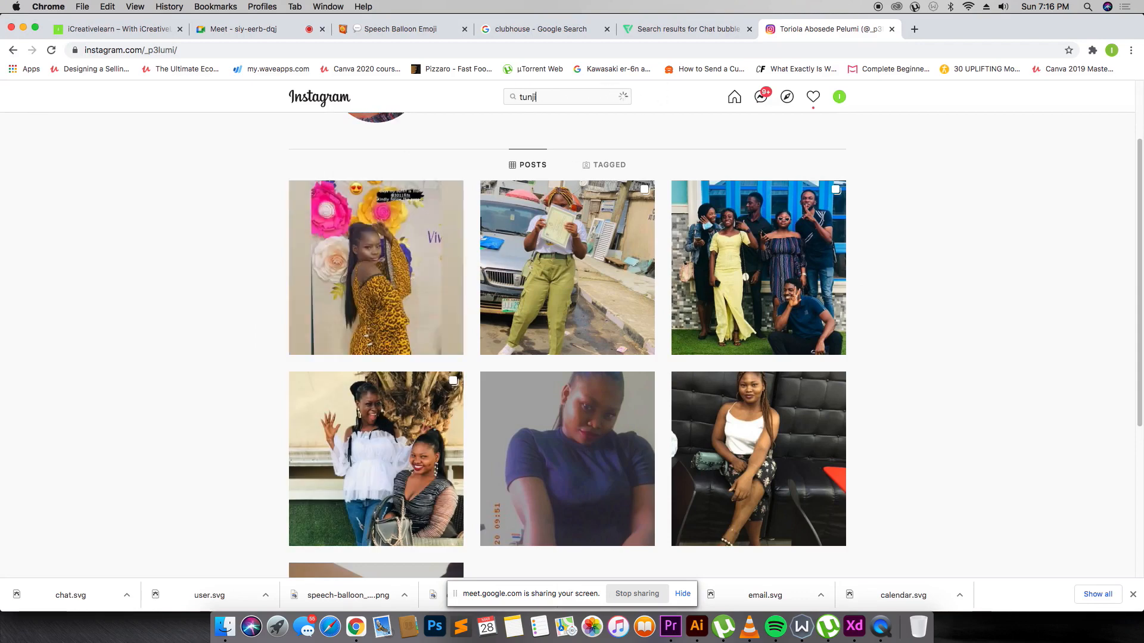
# Open the second speaker's Instagram profile and screenshot his black-and-white portrait post.
pyautogui.click(573, 131)
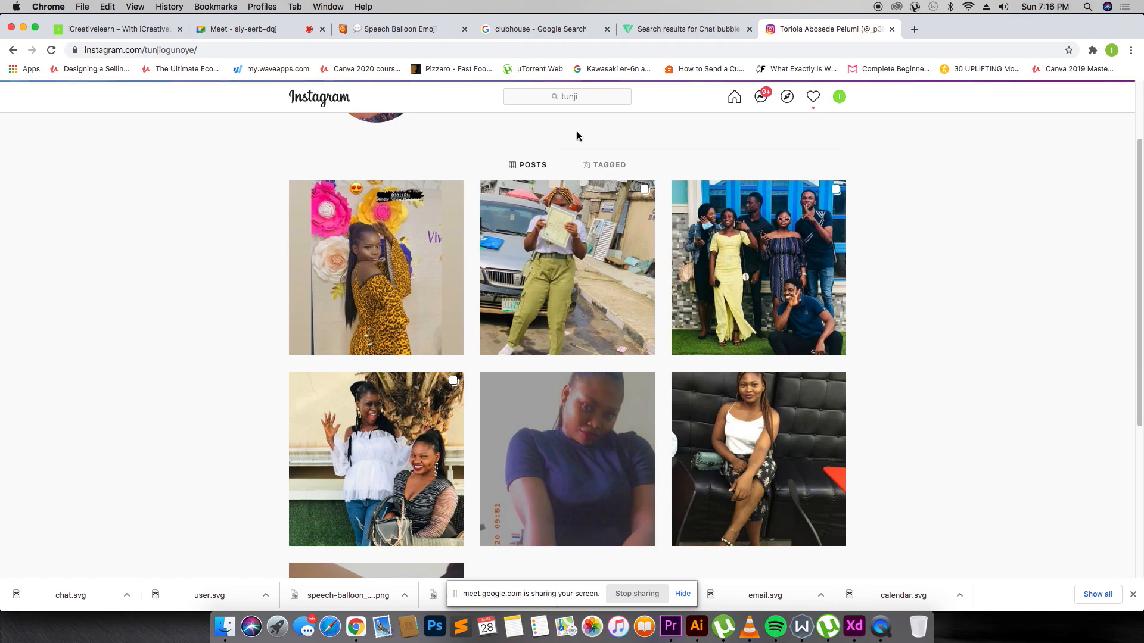
pyautogui.scroll(-5, 603, 220)
pyautogui.scroll(-7, 603, 220)
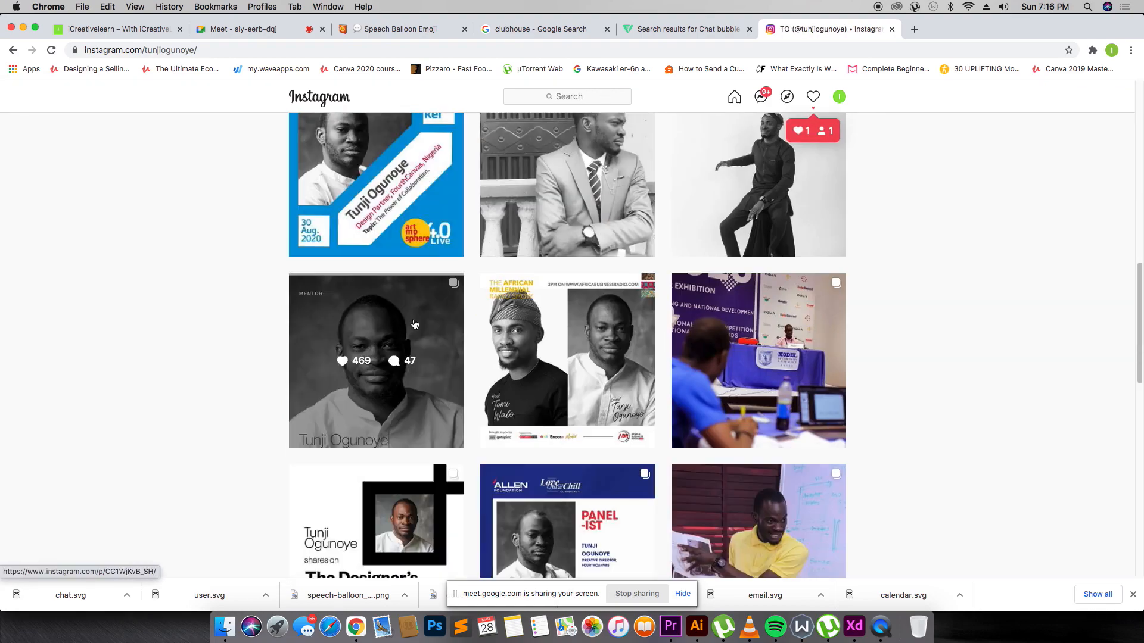
pyautogui.click(455, 319)
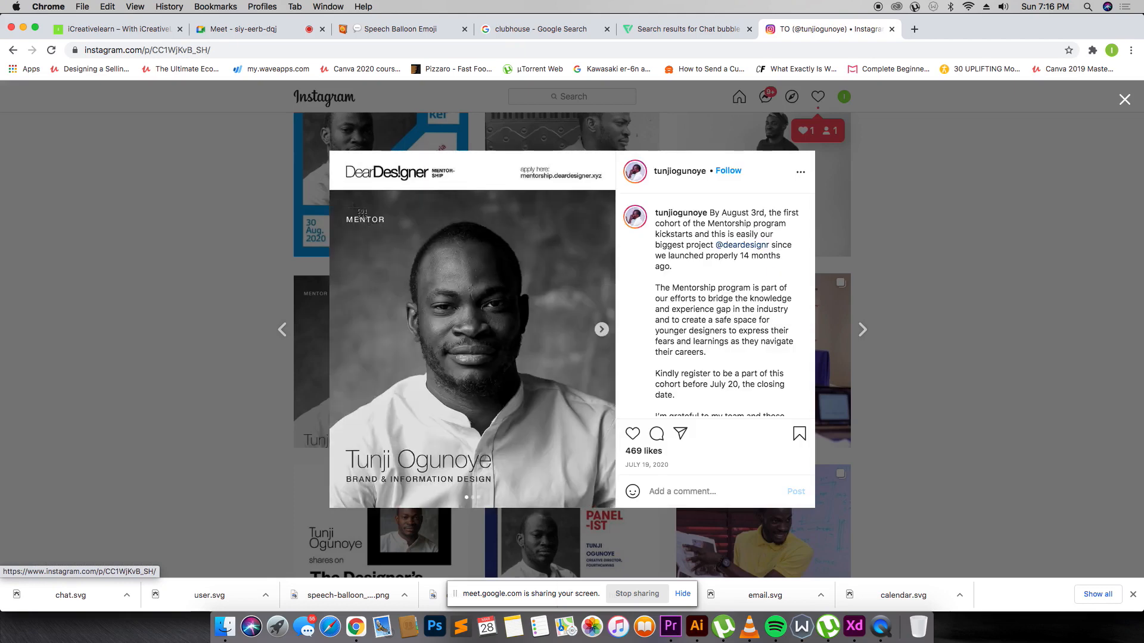
pyautogui.moveTo(352, 203); pyautogui.dragTo(624, 462)
# Drag the new portrait screenshot into the second avatar circle of The Design Meetup card.
pyautogui.click(972, 232)
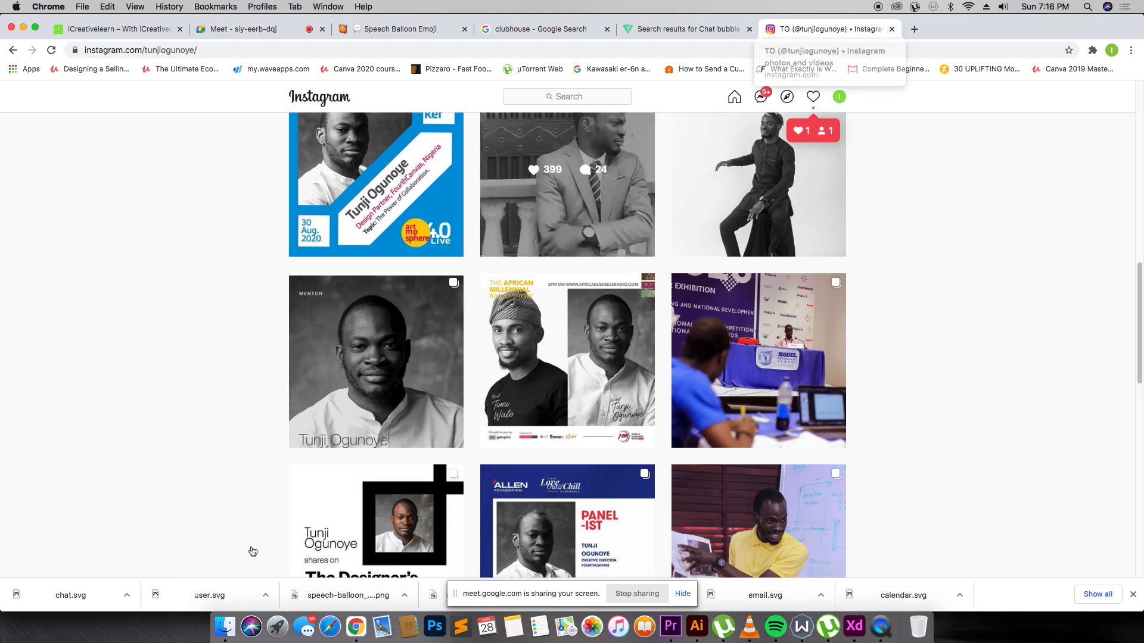
pyautogui.click(225, 627)
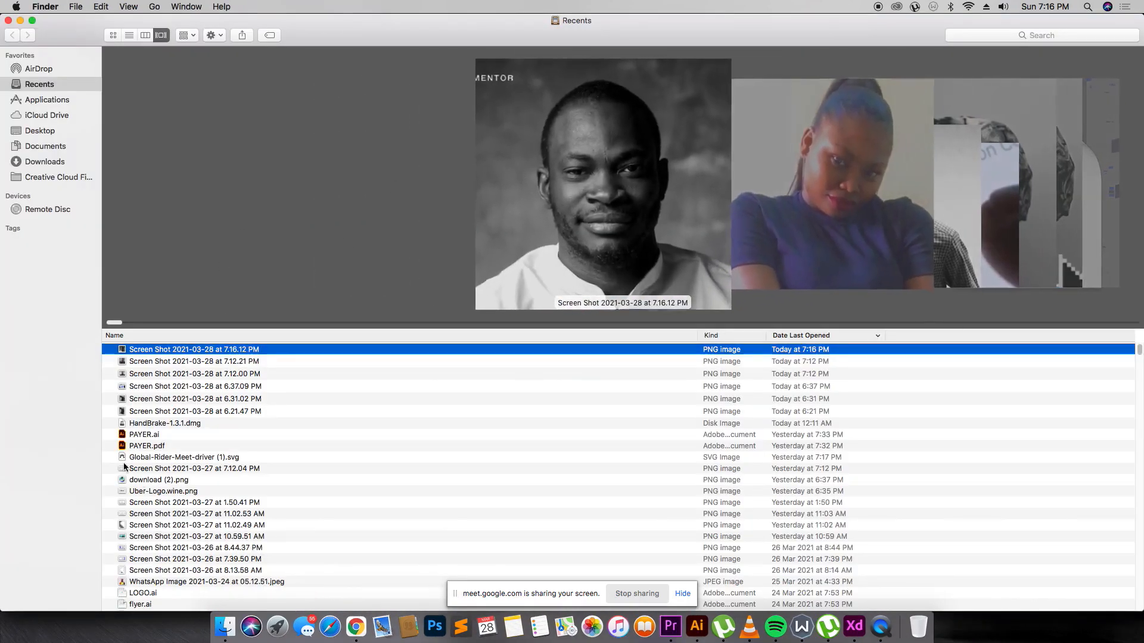
pyautogui.moveTo(155, 349); pyautogui.dragTo(434, 305)
pyautogui.press('super+Tab')
pyautogui.press('super+Tab')
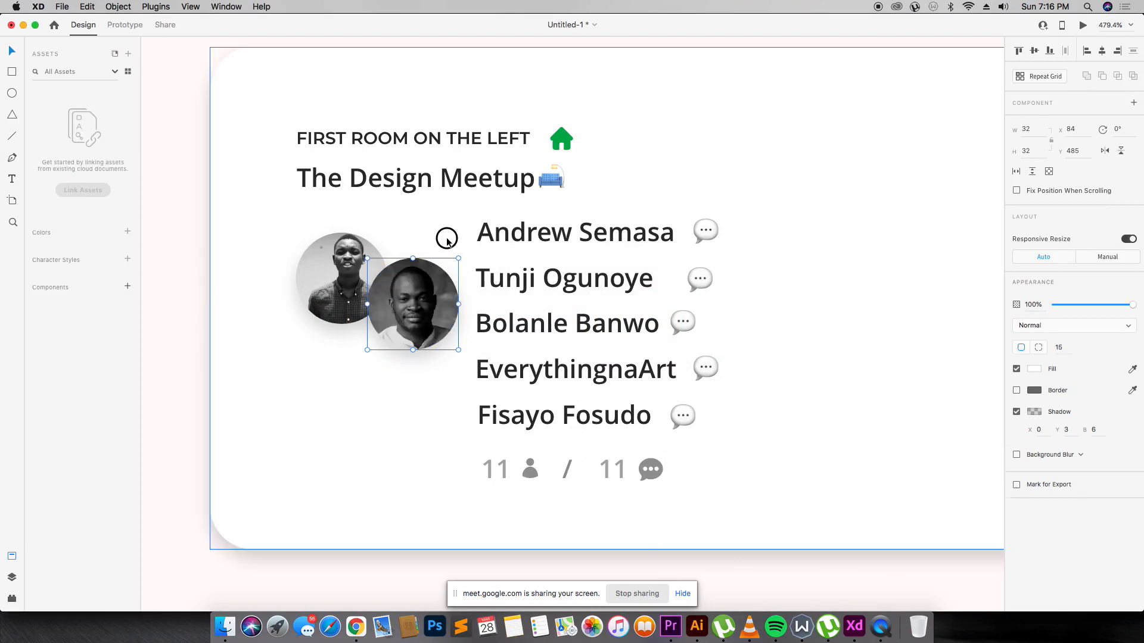
# Rename the club label to ICREATIVELEARN HUB and align it with the meetup title.
pyautogui.click(445, 225)
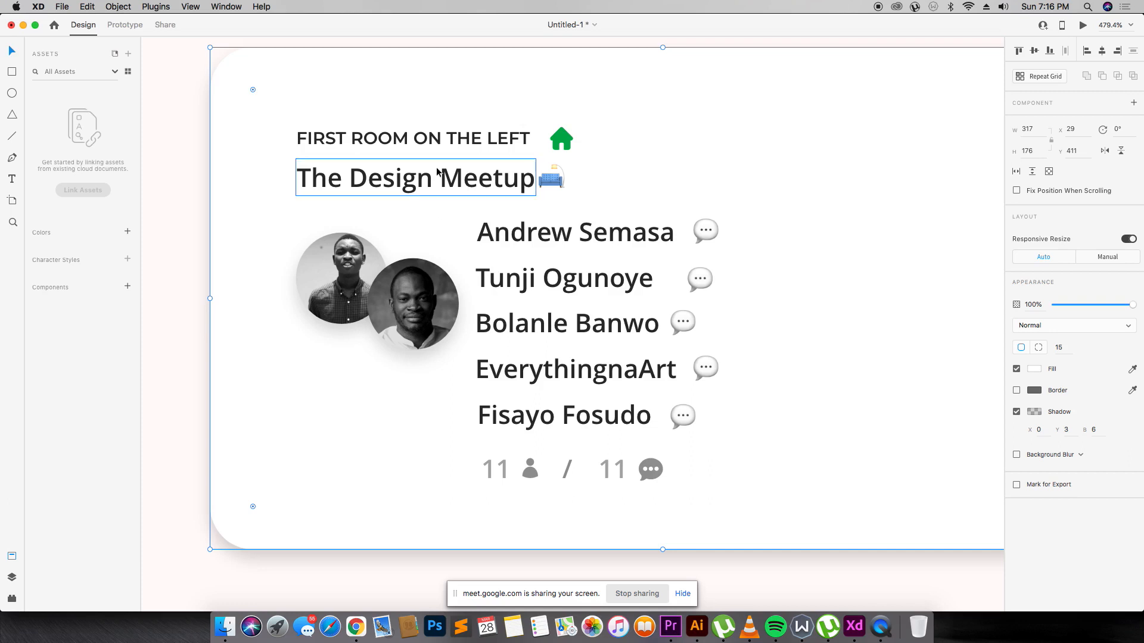
pyautogui.click(444, 140)
pyautogui.doubleClick(445, 142)
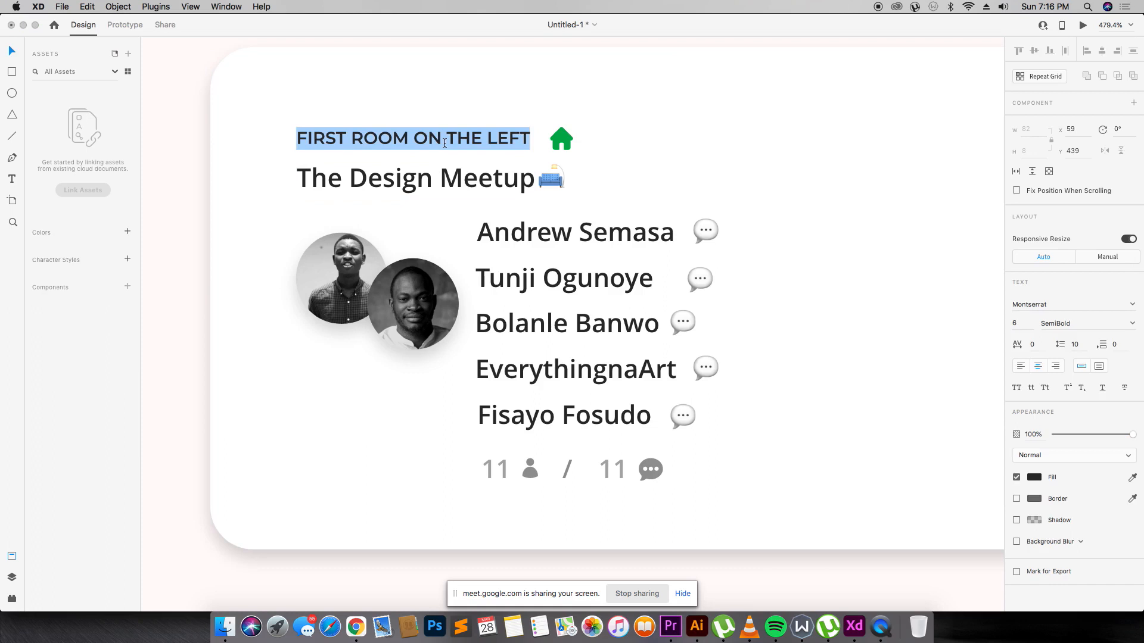
pyautogui.write('ICREATIVE')
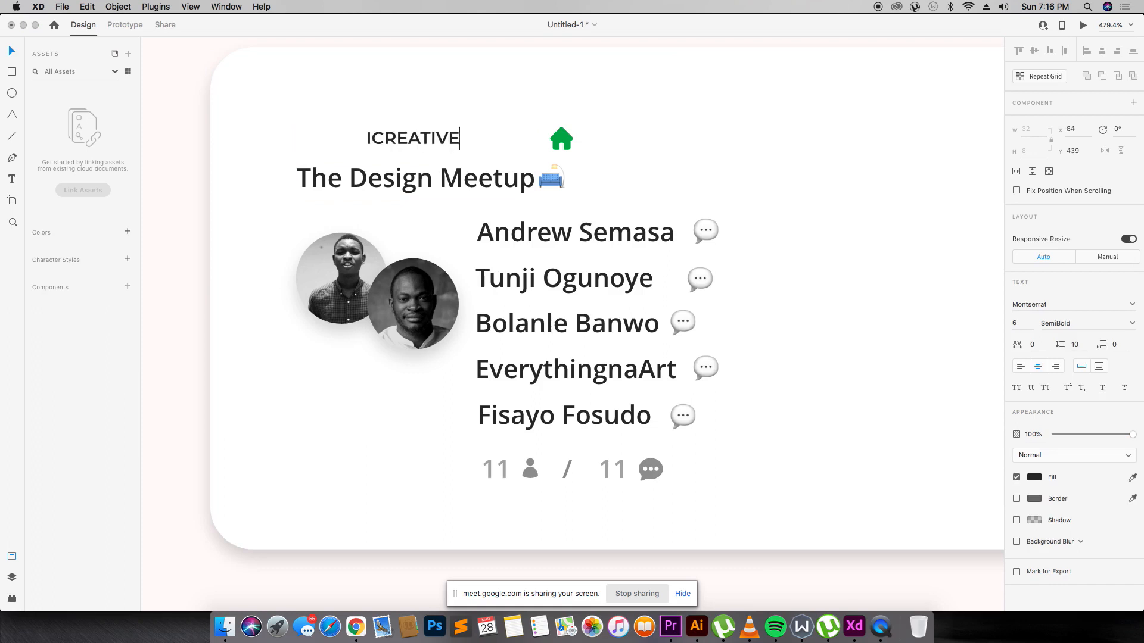
pyautogui.write('LEARN HUB')
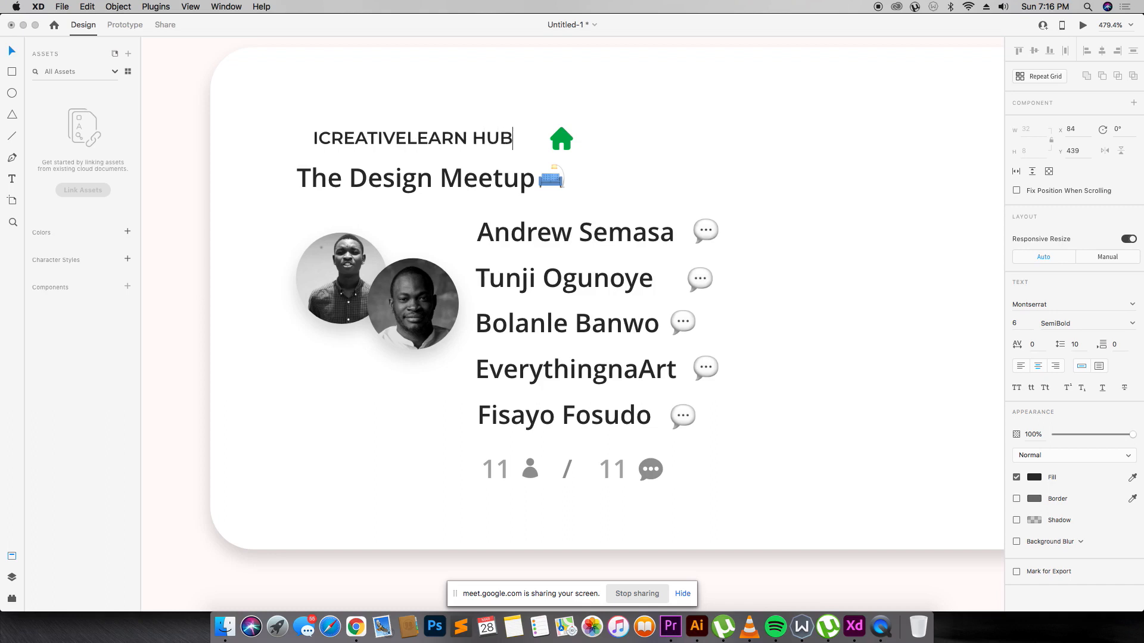
pyautogui.press('Escape')
pyautogui.moveTo(443, 135); pyautogui.dragTo(426, 139)
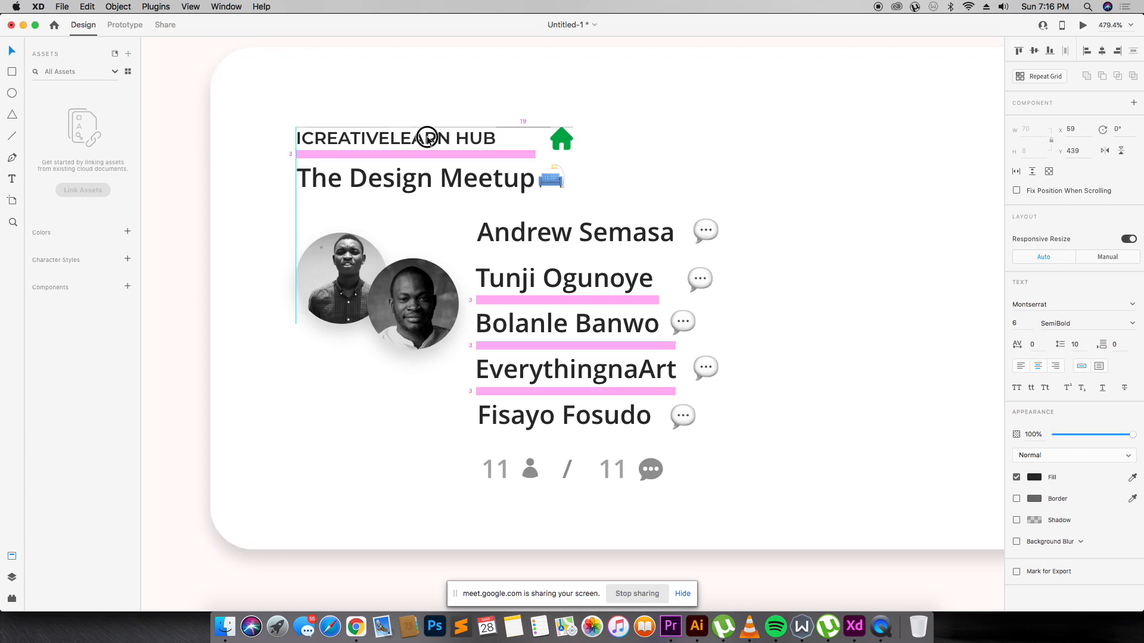
# Move the green house icon to sit right after HUB.
pyautogui.click(562, 135)
pyautogui.moveTo(562, 133); pyautogui.dragTo(513, 131)
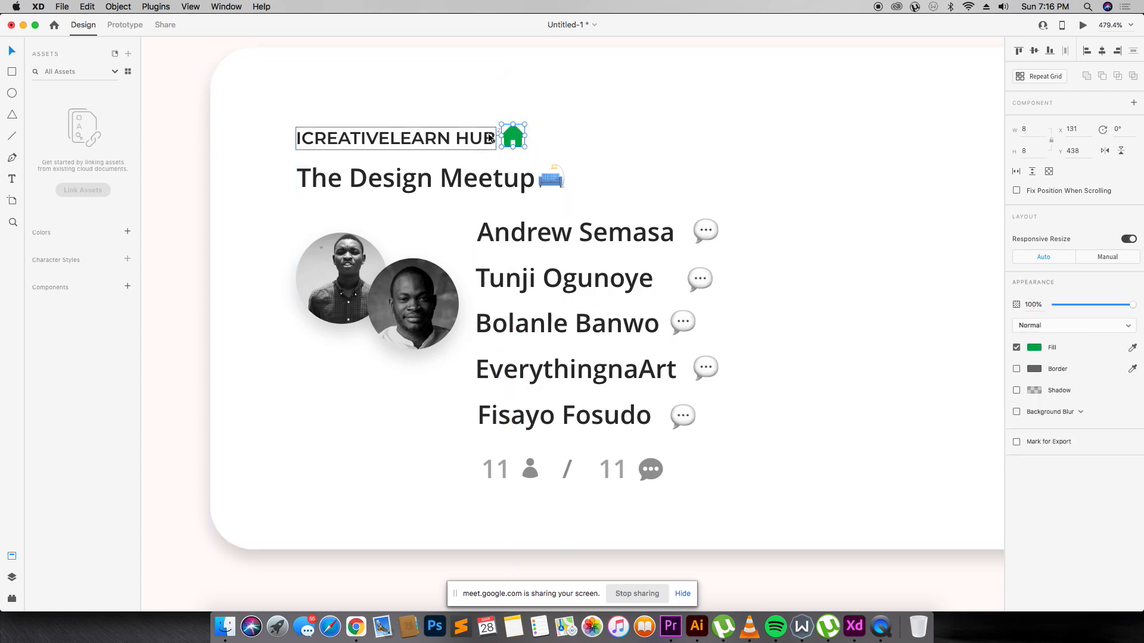
pyautogui.click(573, 109)
pyautogui.press('super+minus')
pyautogui.press('super+minus')
pyautogui.press('super+minus')
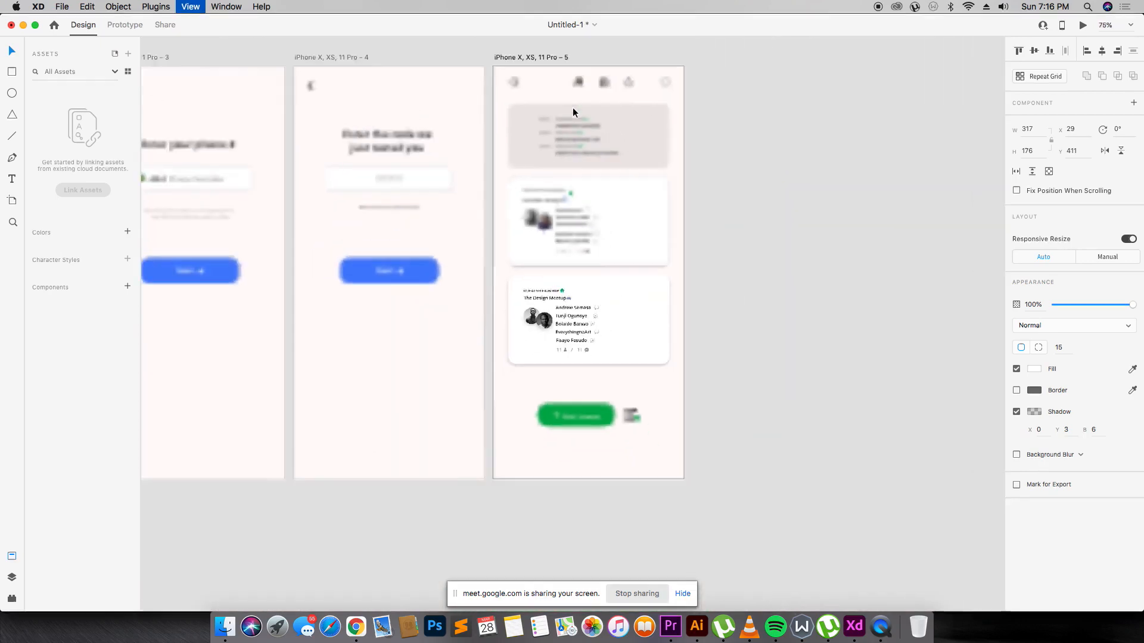
pyautogui.press('z')
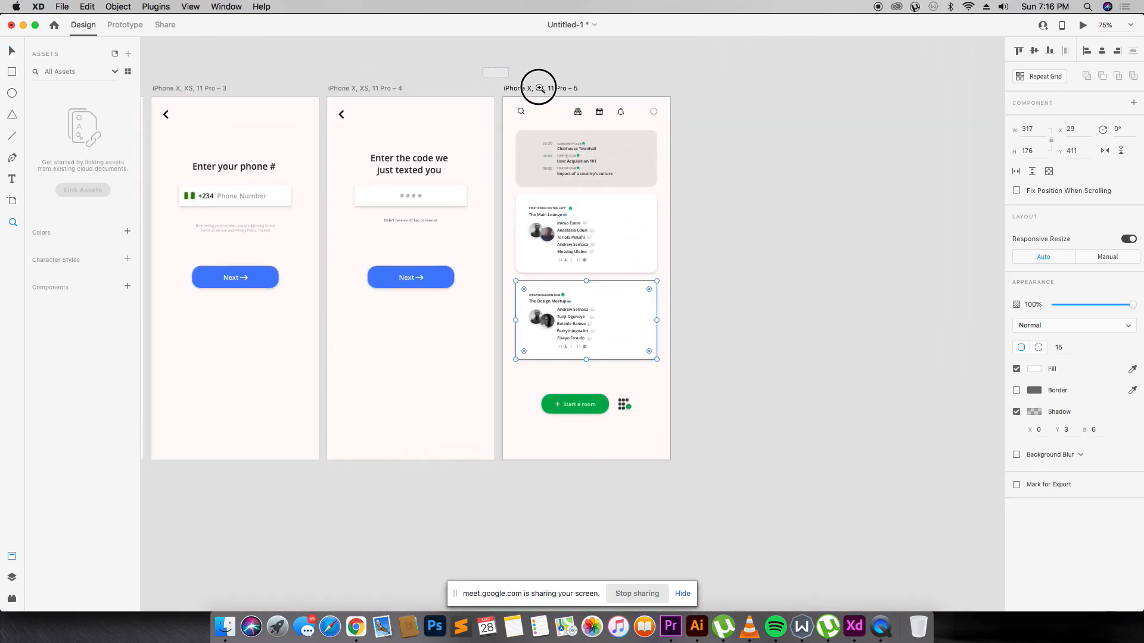
pyautogui.moveTo(539, 88); pyautogui.dragTo(731, 236)
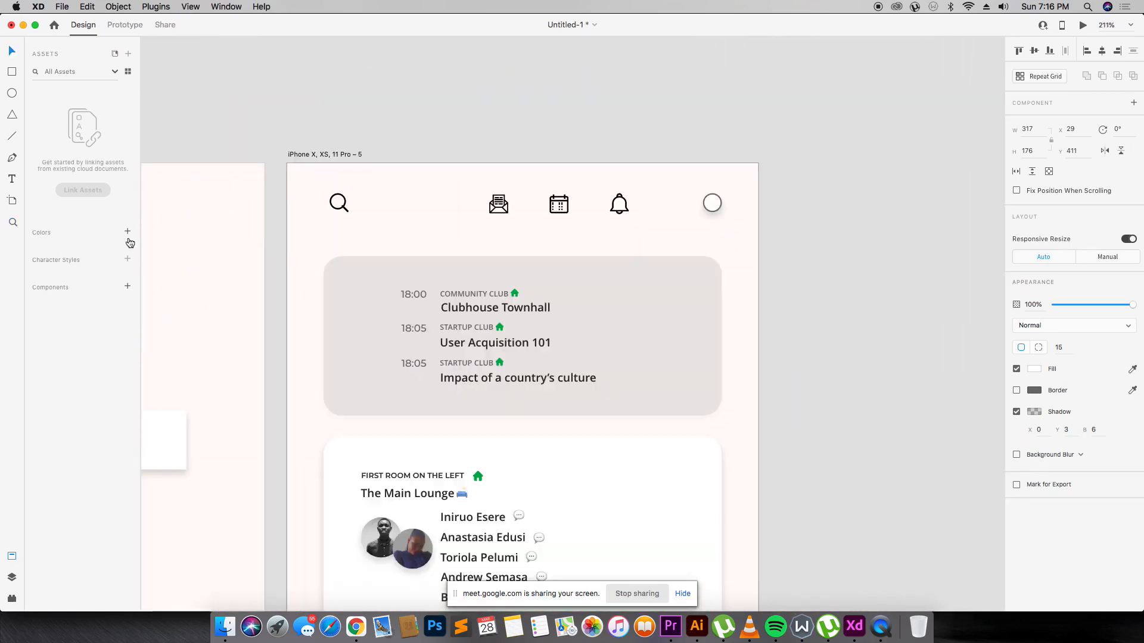
pyautogui.press('super+Tab')
pyautogui.press('super+Tab')
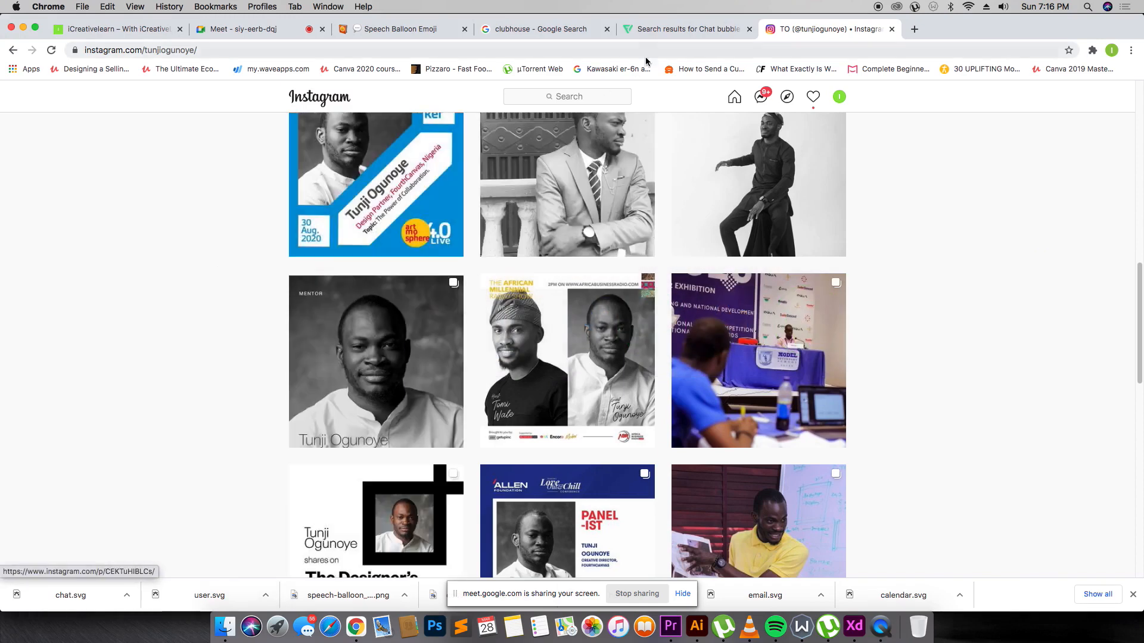
# Search Instagram for INIRUOE SE and screenshot the photo from one of the member's posts.
pyautogui.click(605, 96)
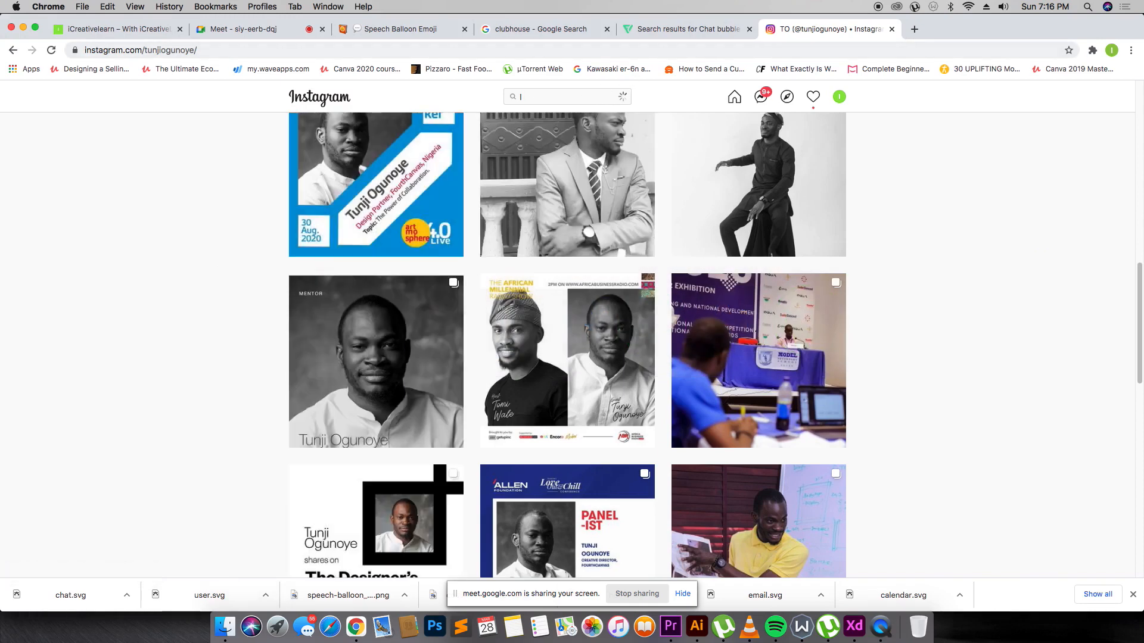
pyautogui.write('INIRUOE SE')
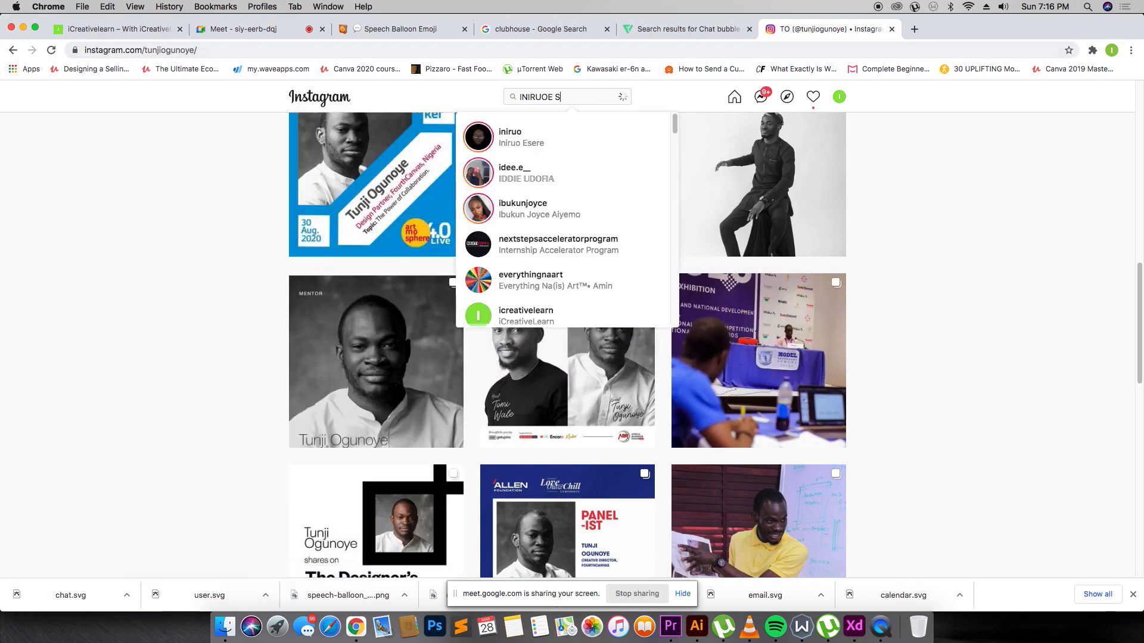
pyautogui.click(577, 153)
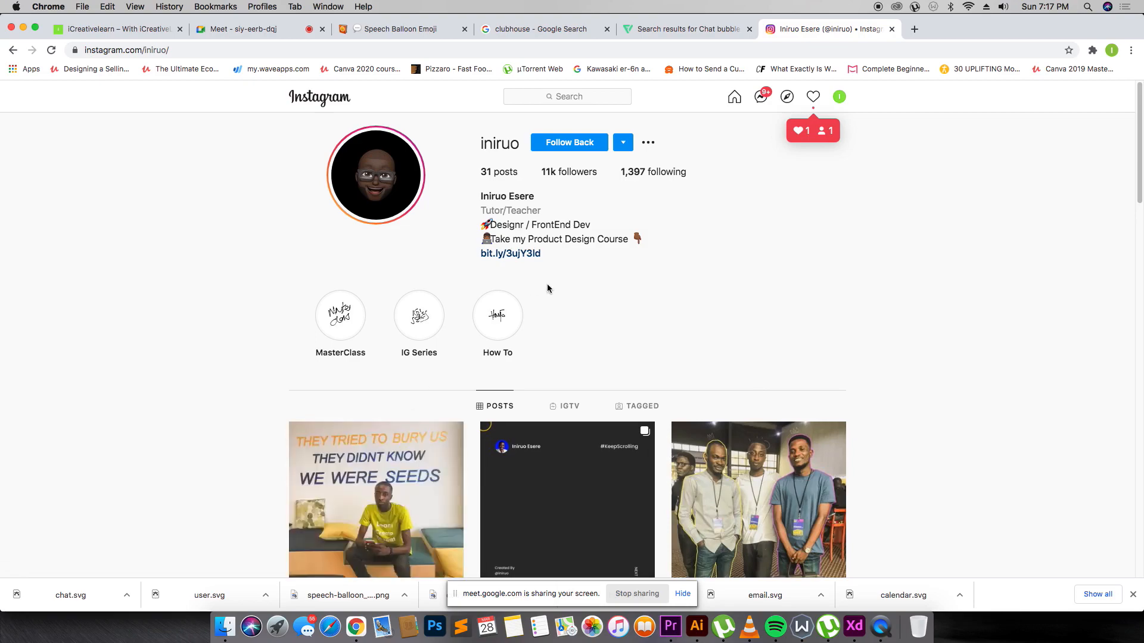
pyautogui.scroll(-10, 351, 291)
pyautogui.scroll(-15, 584, 298)
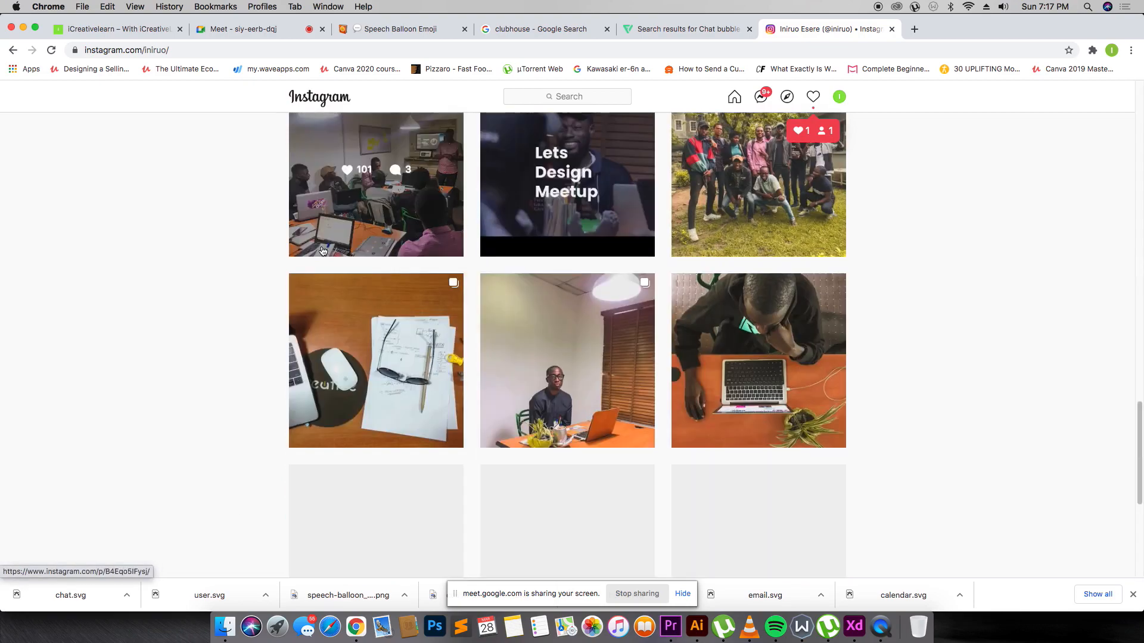
pyautogui.click(405, 474)
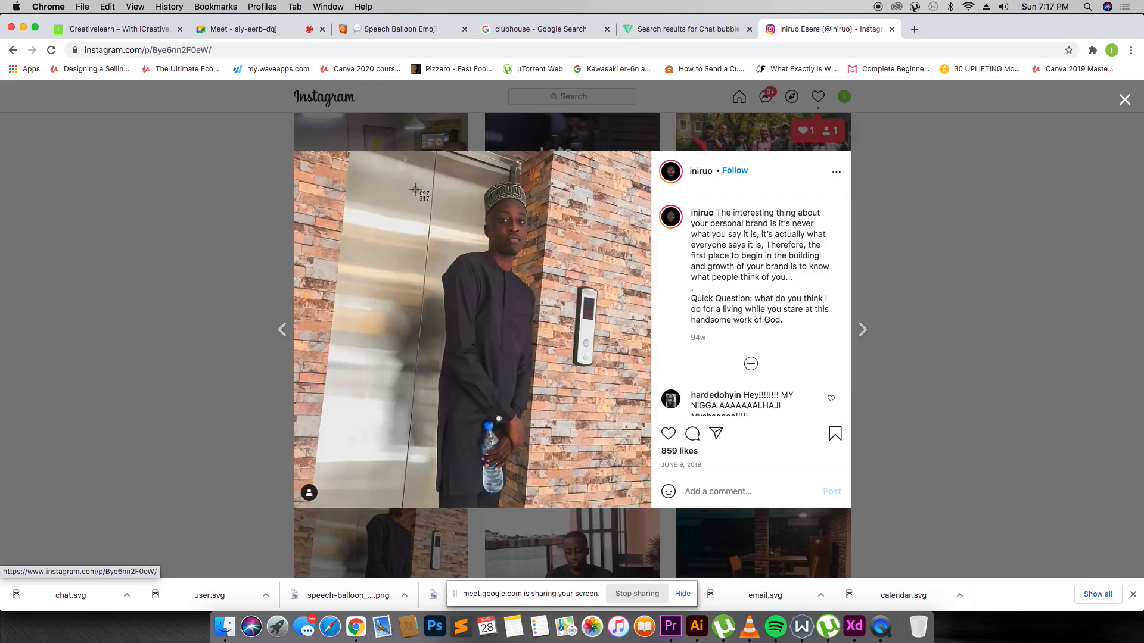
pyautogui.moveTo(385, 167); pyautogui.dragTo(613, 326)
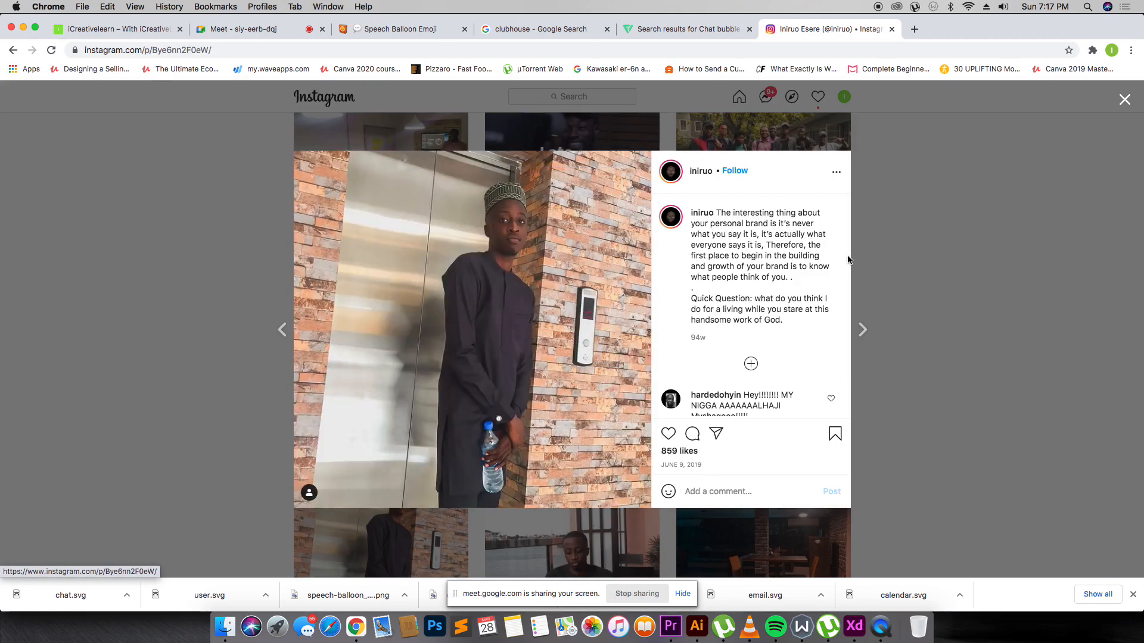
# Drag the new screenshot into the profile avatar circle on the Explore artboard.
pyautogui.click(892, 251)
pyautogui.click(224, 627)
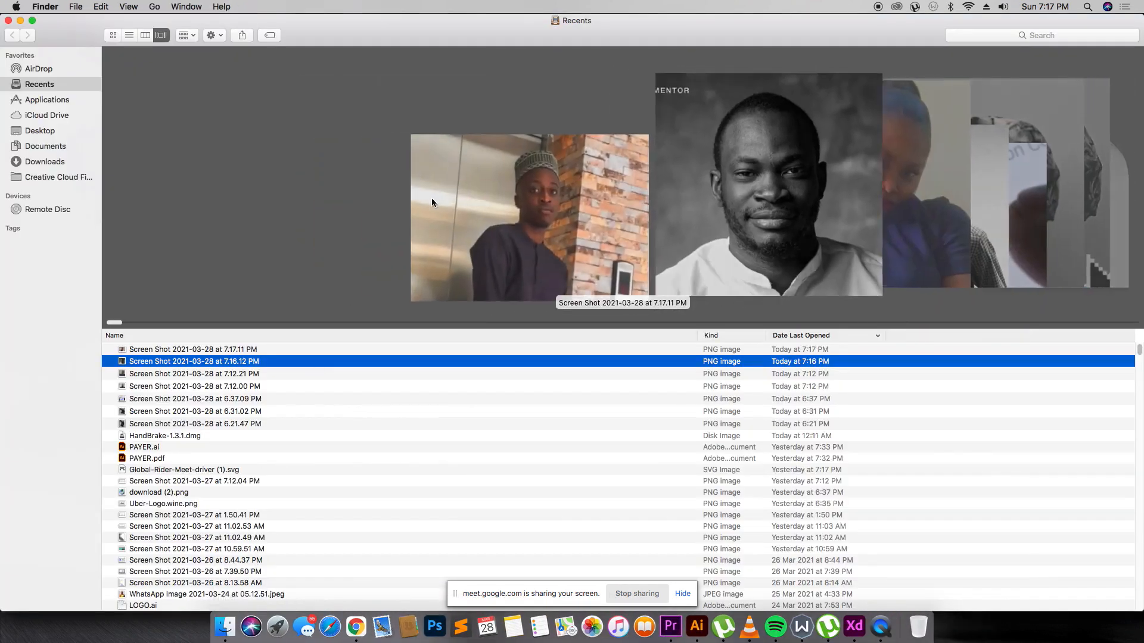
pyautogui.moveTo(227, 353); pyautogui.dragTo(709, 204)
pyautogui.press('super+Tab')
pyautogui.press('super+Tab')
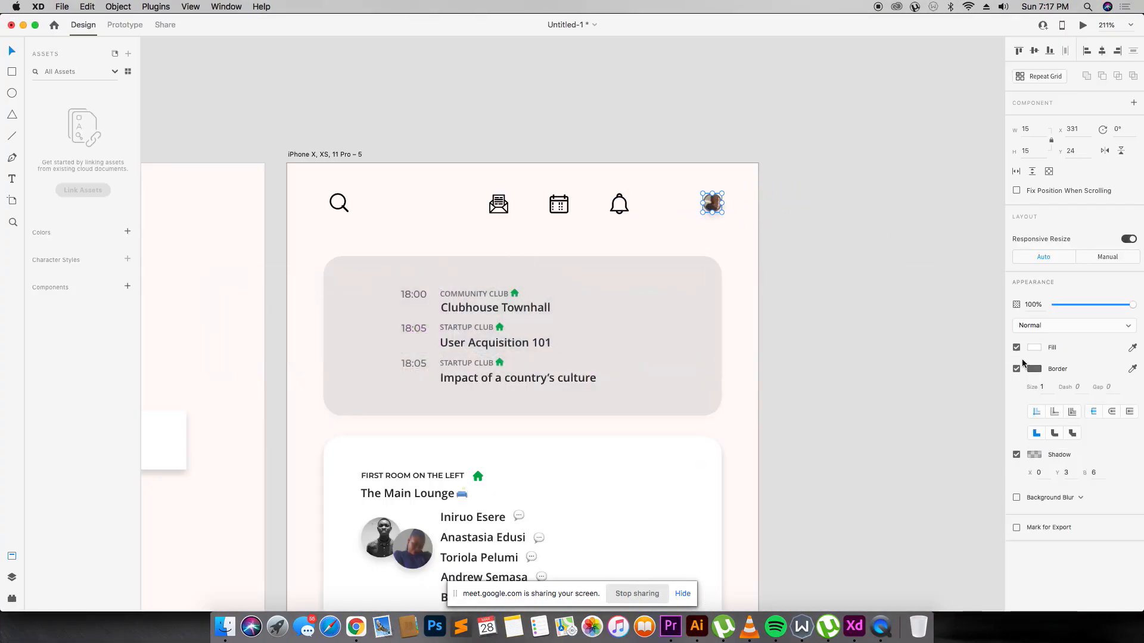
# Zoom to frame all five artboards, from splash screen to Explore feed.
pyautogui.click(903, 374)
pyautogui.scroll(-2, 546, 107)
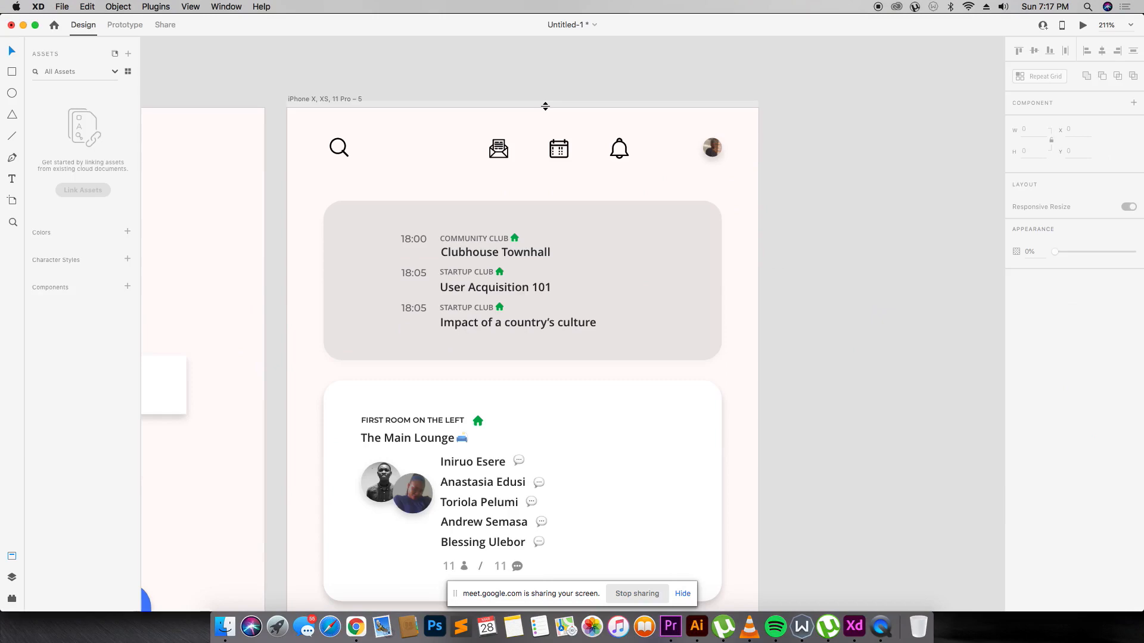
pyautogui.scroll(-5, 546, 105)
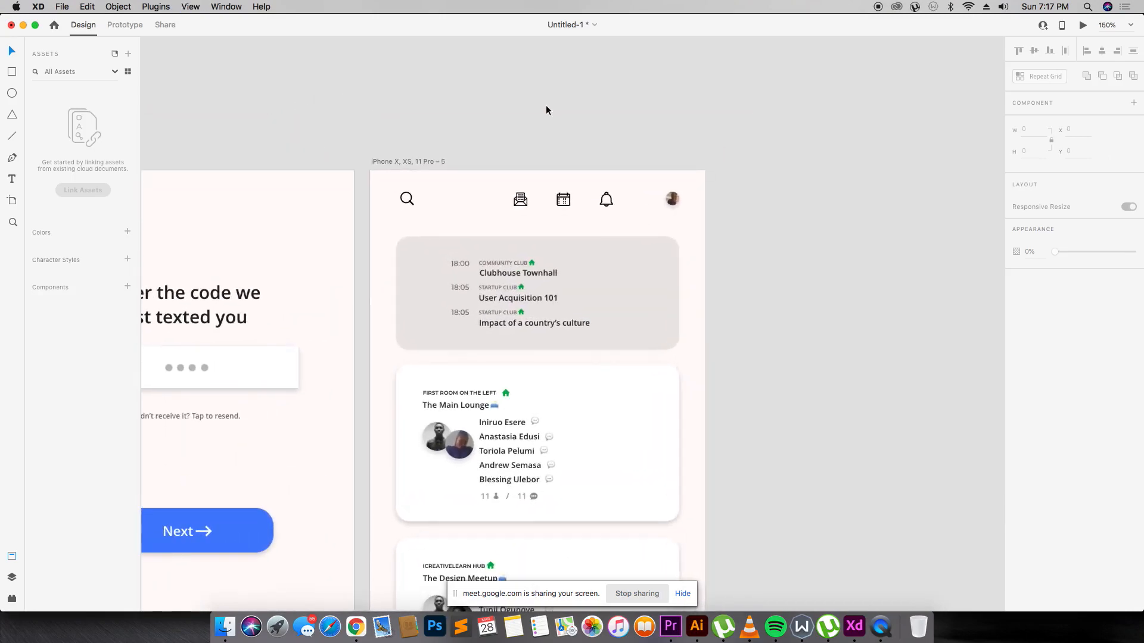
pyautogui.scroll(-5, 546, 105)
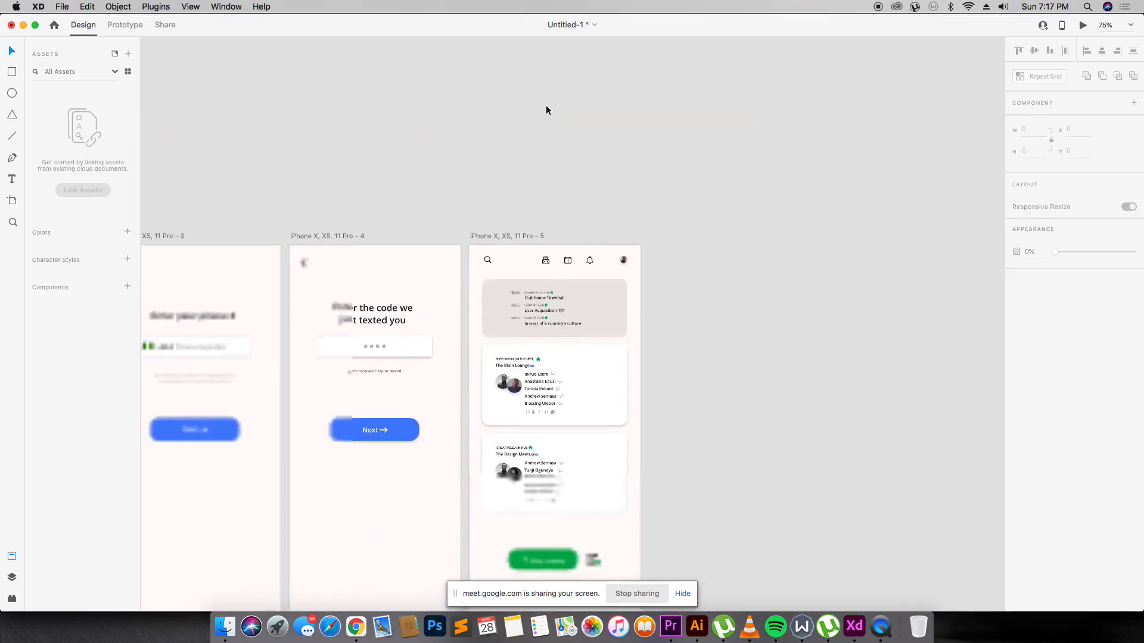
pyautogui.press('super+minus')
pyautogui.press('super+equal')
pyautogui.scroll(-2, 420, 224)
pyautogui.press('z')
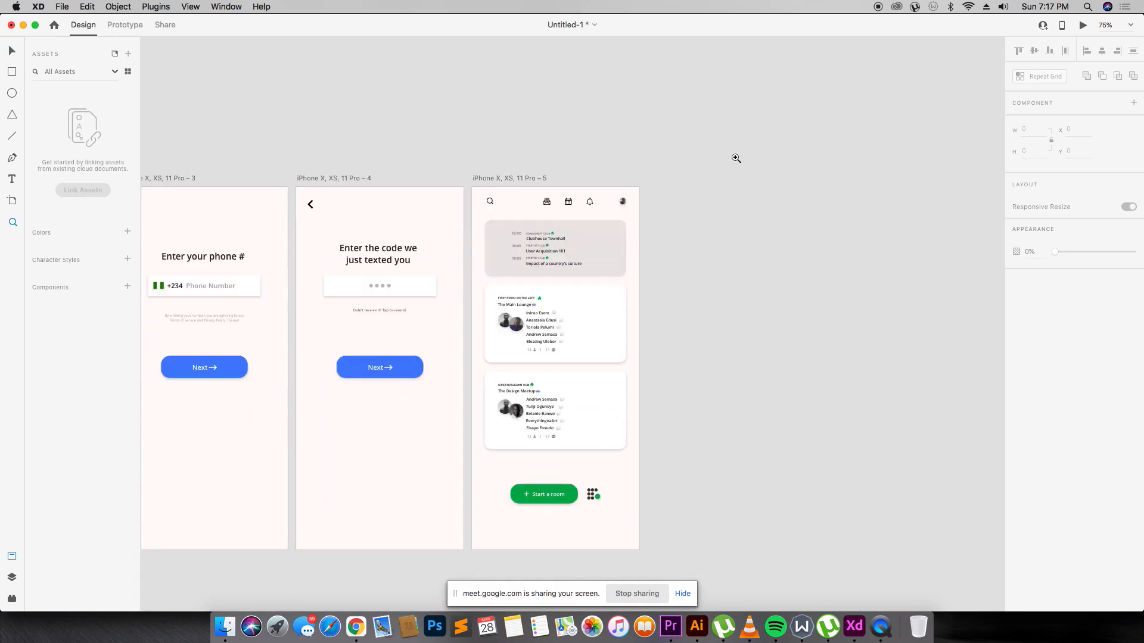
pyautogui.moveTo(653, 541); pyautogui.dragTo(167, 576)
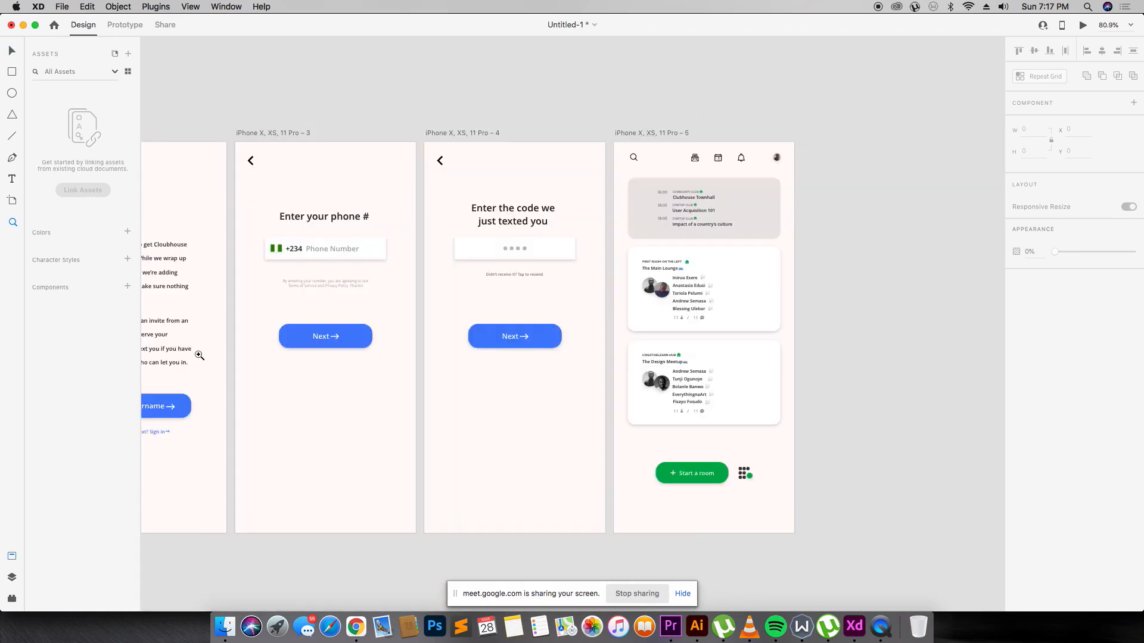
pyautogui.scroll(-1, 199, 356)
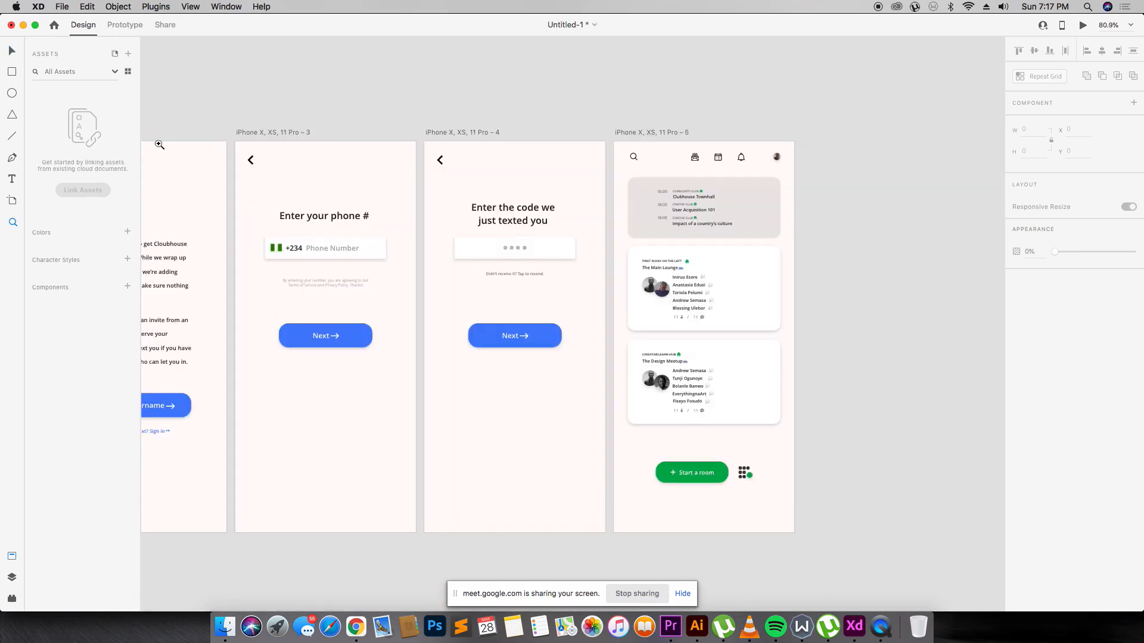
pyautogui.press('super+0')
pyautogui.moveTo(250, 277); pyautogui.dragTo(799, 432)
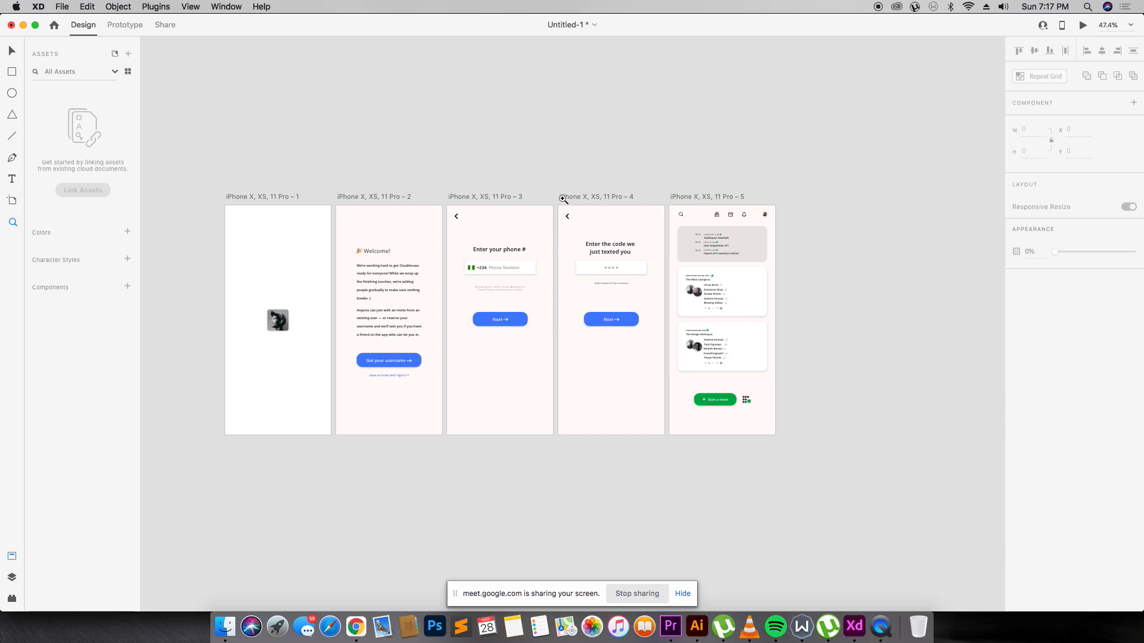
# Inspect the room-list screen up close, then fit and enlarge all five artboards.
pyautogui.click(886, 459)
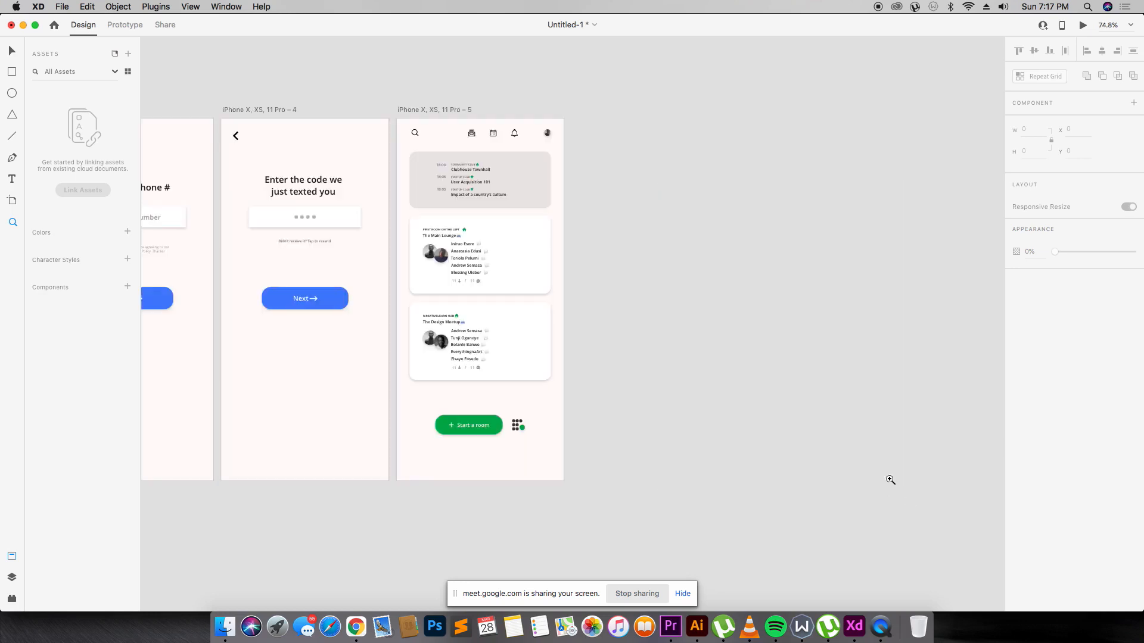
pyautogui.moveTo(388, 106); pyautogui.dragTo(701, 233)
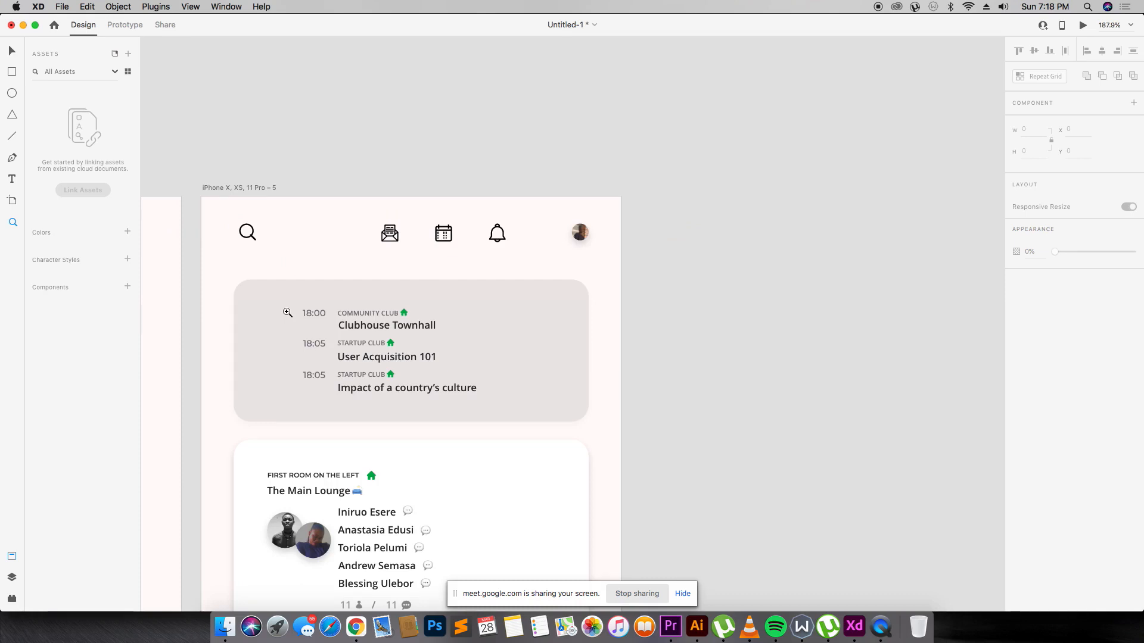
pyautogui.press('super+1')
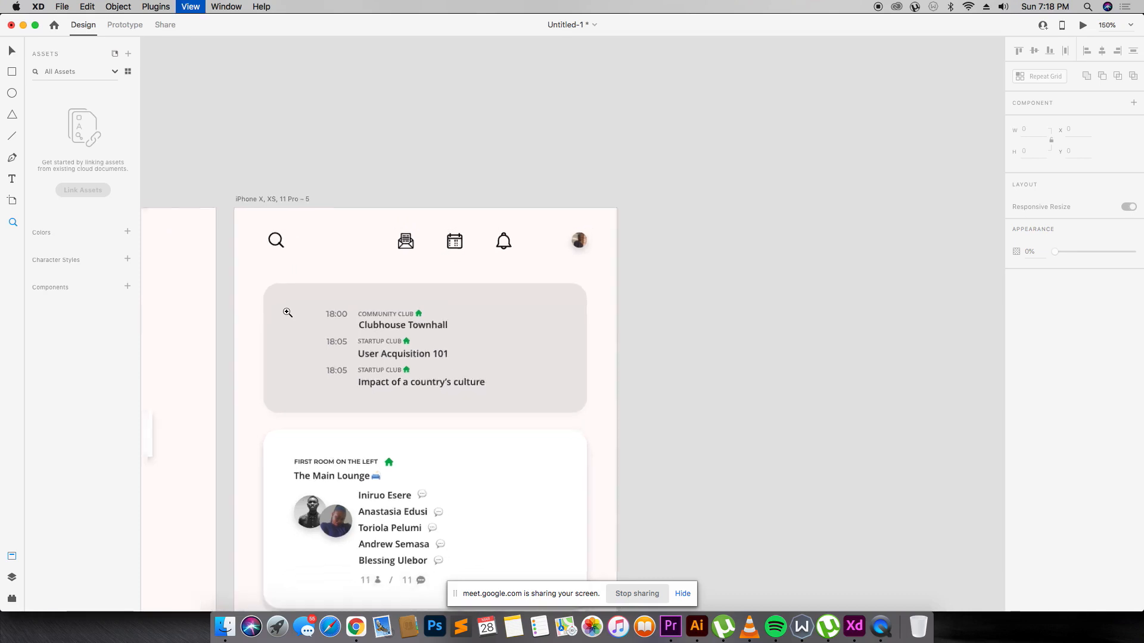
pyautogui.press('v')
pyautogui.scroll(-4, 393, 277)
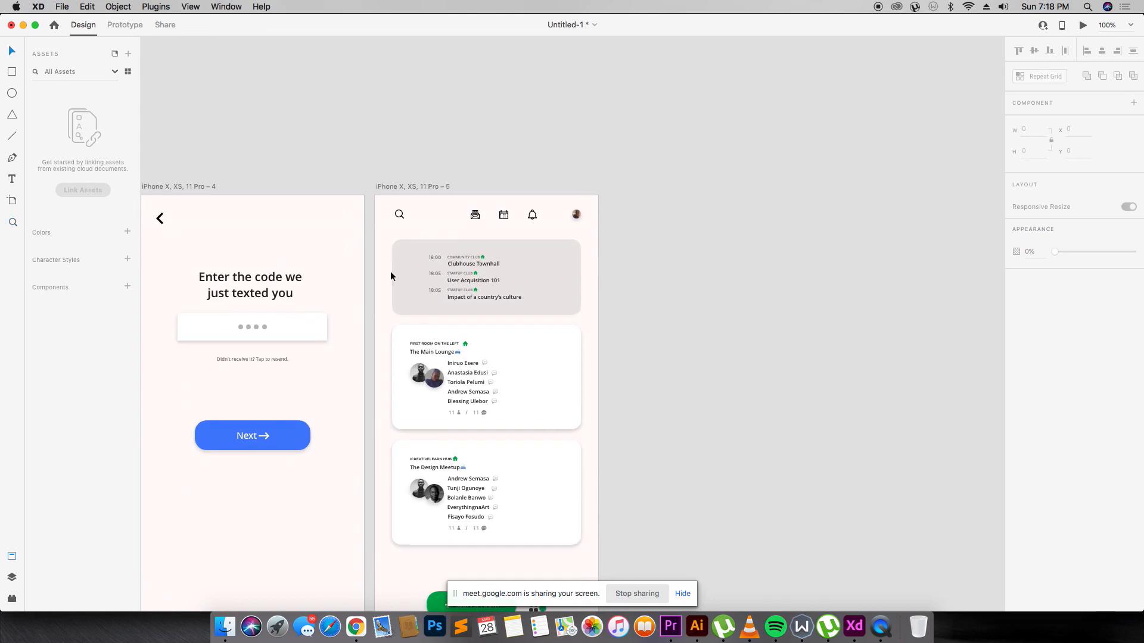
pyautogui.click(414, 147)
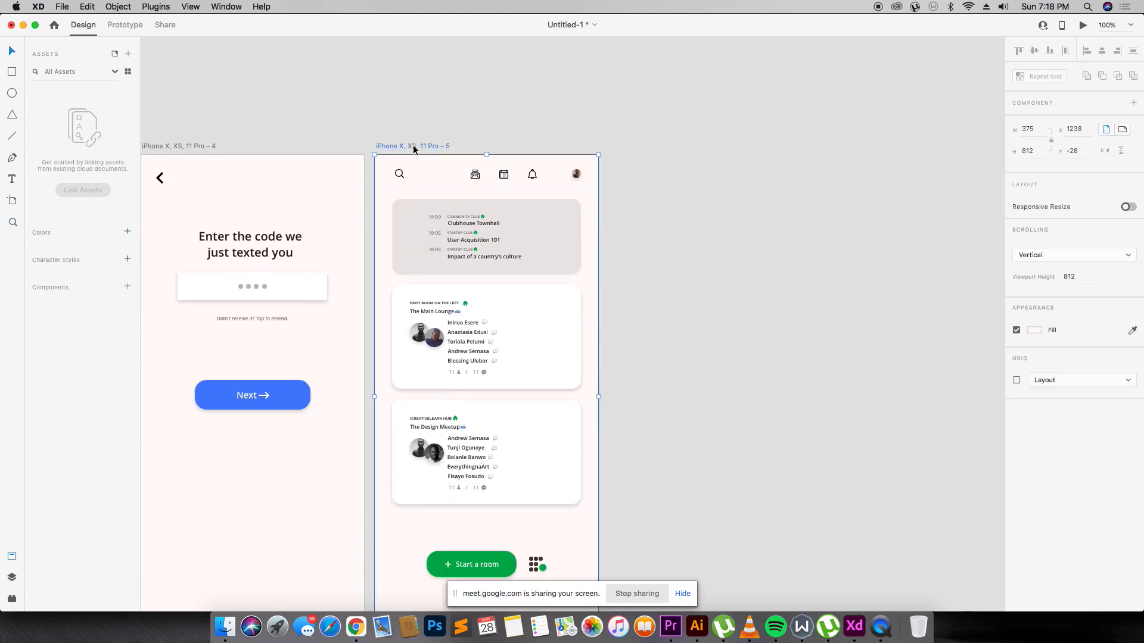
pyautogui.press('super+0')
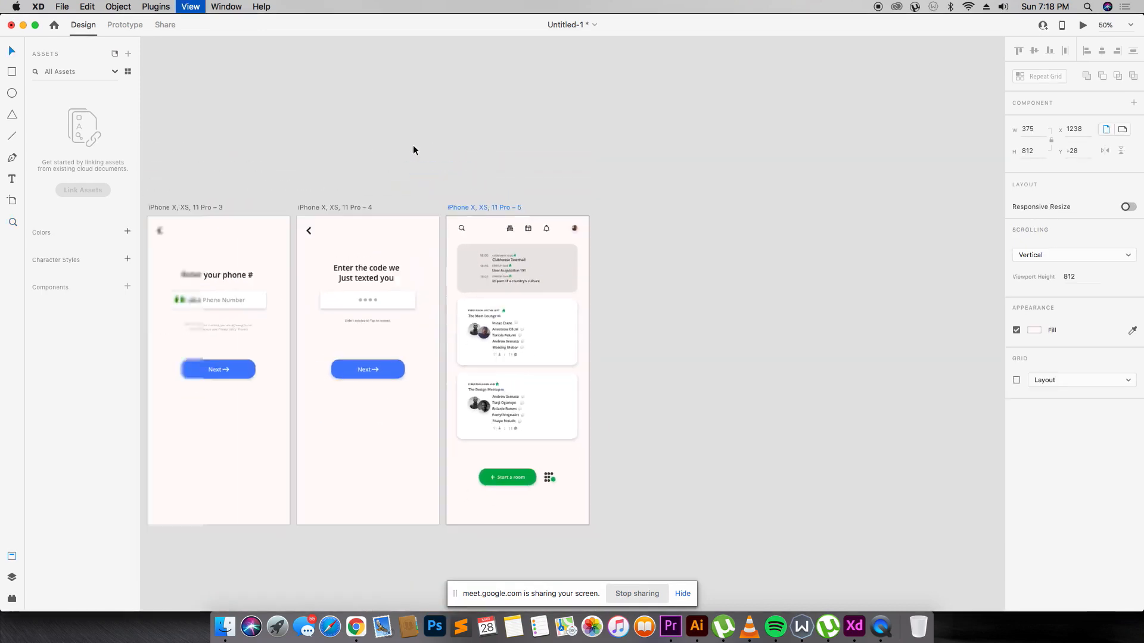
pyautogui.moveTo(214, 247); pyautogui.dragTo(752, 423)
pyautogui.moveTo(271, 195); pyautogui.dragTo(784, 441)
# Move the code-entry artboard below the splash screen and the room-list artboard below welcome.
pyautogui.press('v')
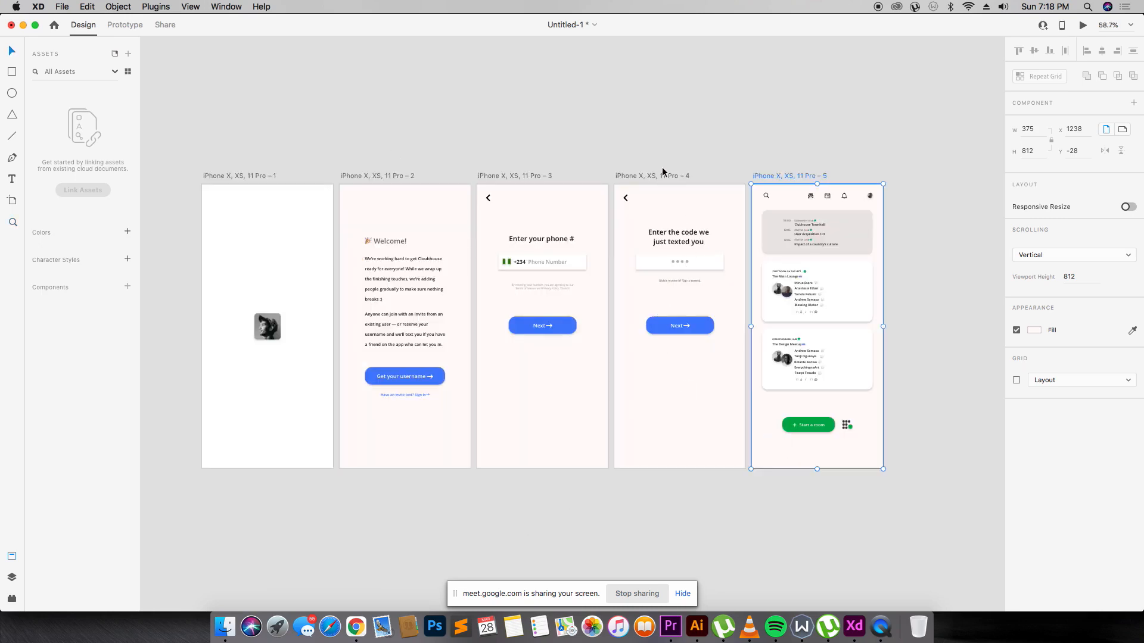
pyautogui.moveTo(663, 173); pyautogui.dragTo(254, 464)
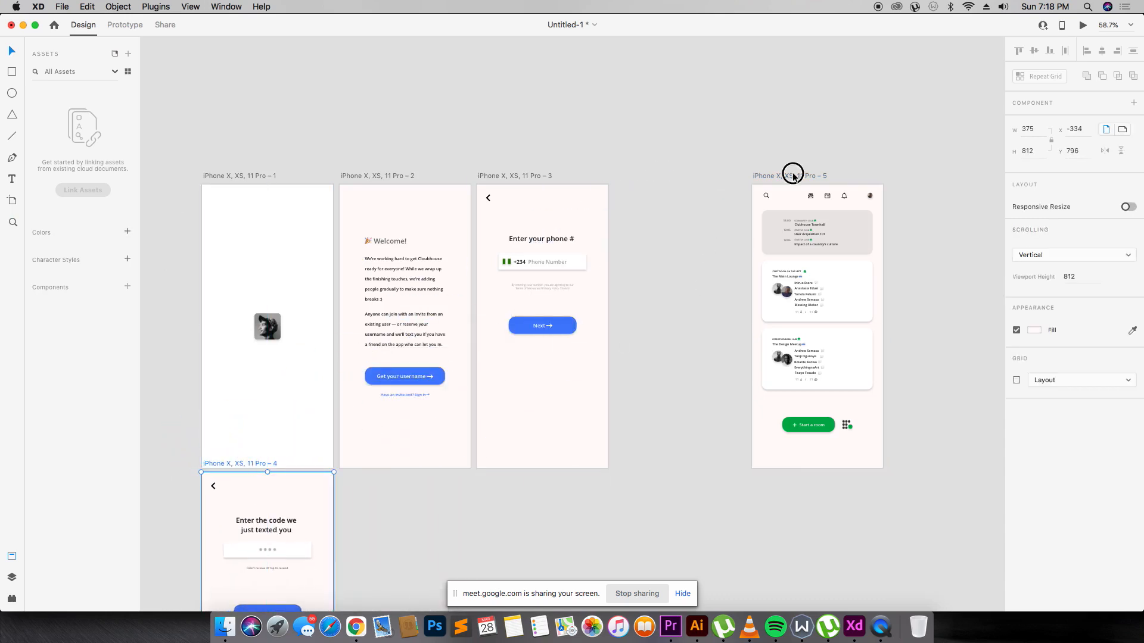
pyautogui.moveTo(793, 174); pyautogui.dragTo(375, 463)
# Zoom in on the lower row and duplicate the room-list artboard to its right.
pyautogui.scroll(-2, 296, 198)
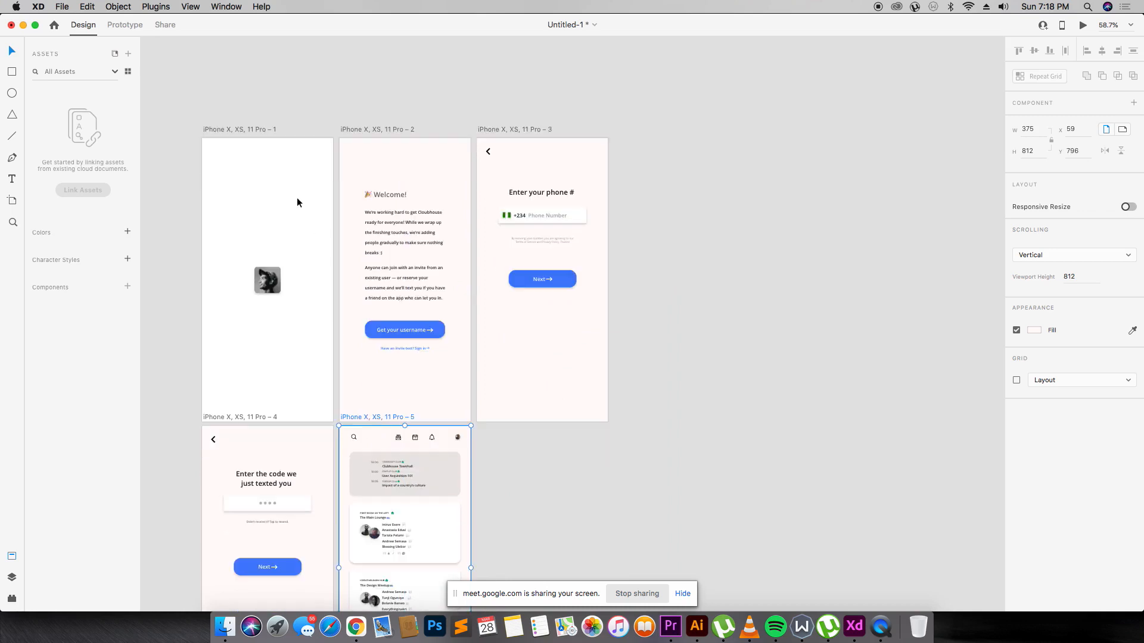
pyautogui.press('z')
pyautogui.moveTo(191, 107); pyautogui.dragTo(649, 436)
pyautogui.scroll(-6, 649, 436)
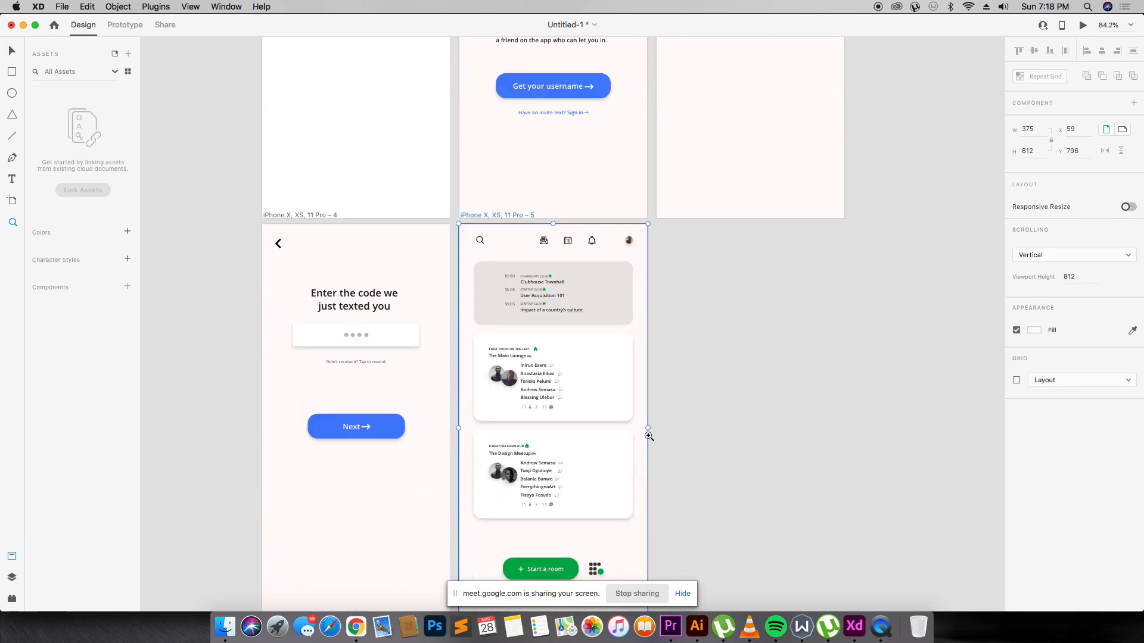
pyautogui.scroll(-2, 641, 247)
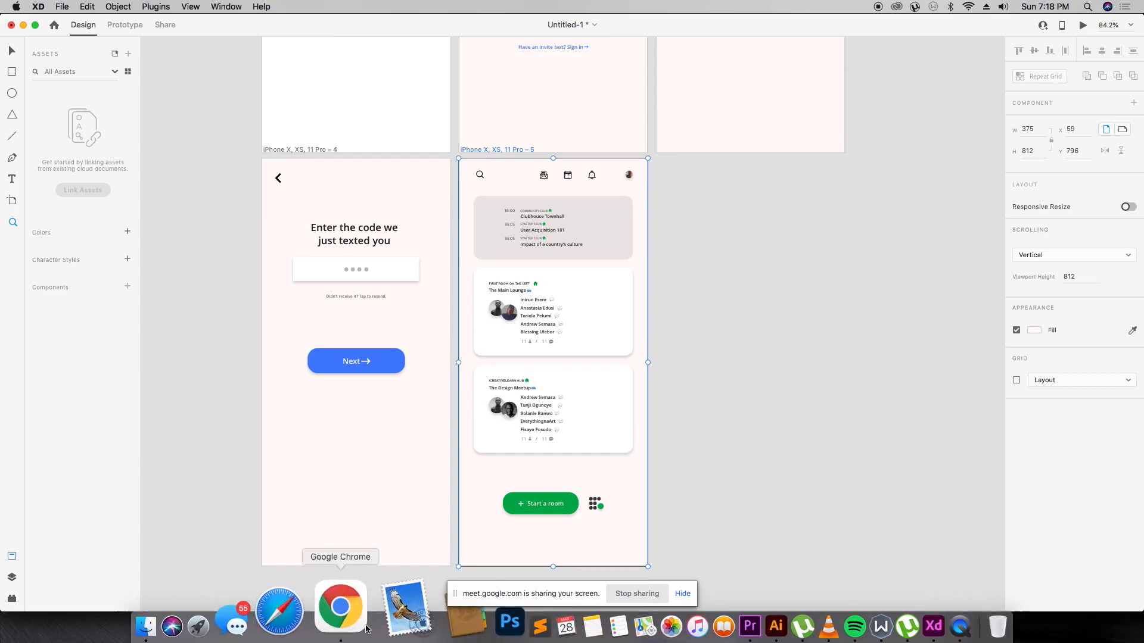
pyautogui.click(340, 606)
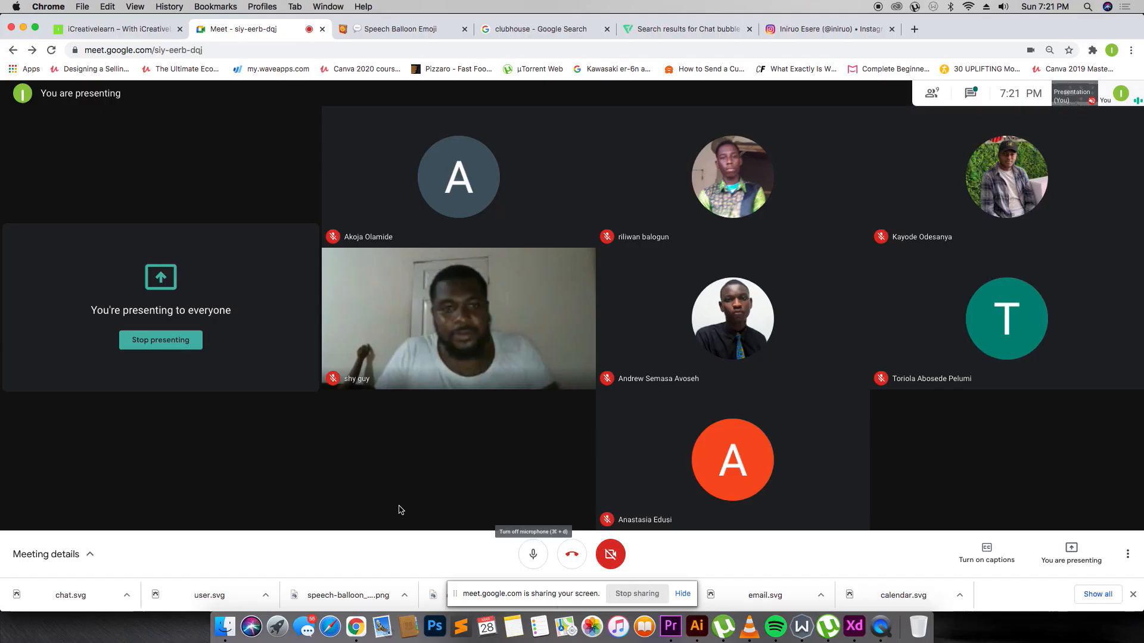
pyautogui.press('super+Tab')
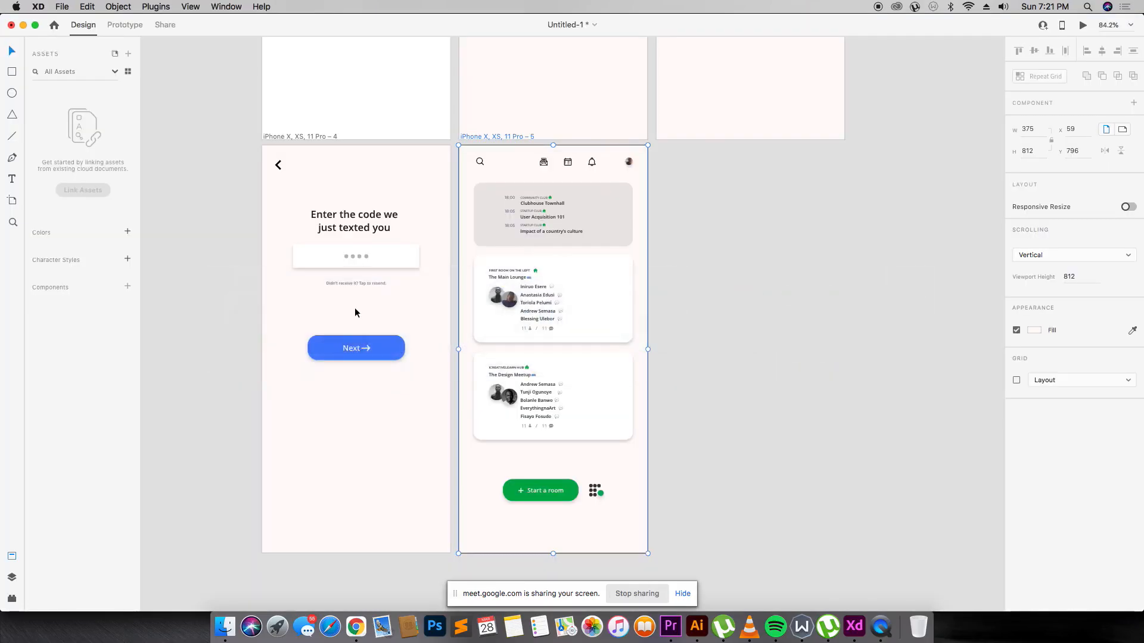
pyautogui.press('super+Tab')
pyautogui.press('super+Tab')
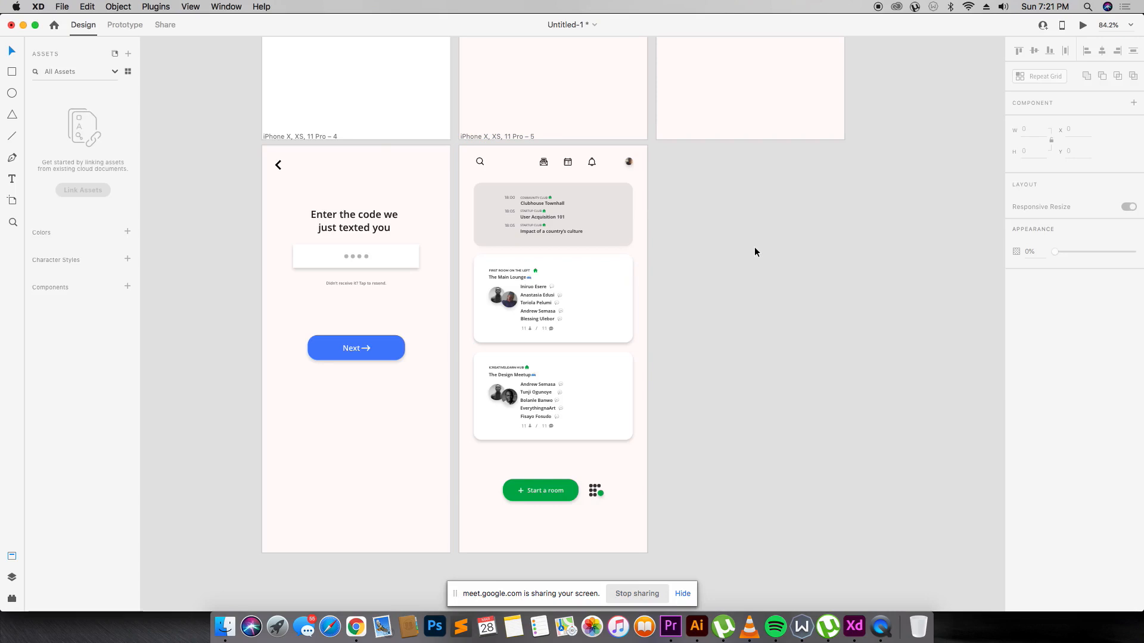
pyautogui.moveTo(500, 137); pyautogui.dragTo(707, 139)
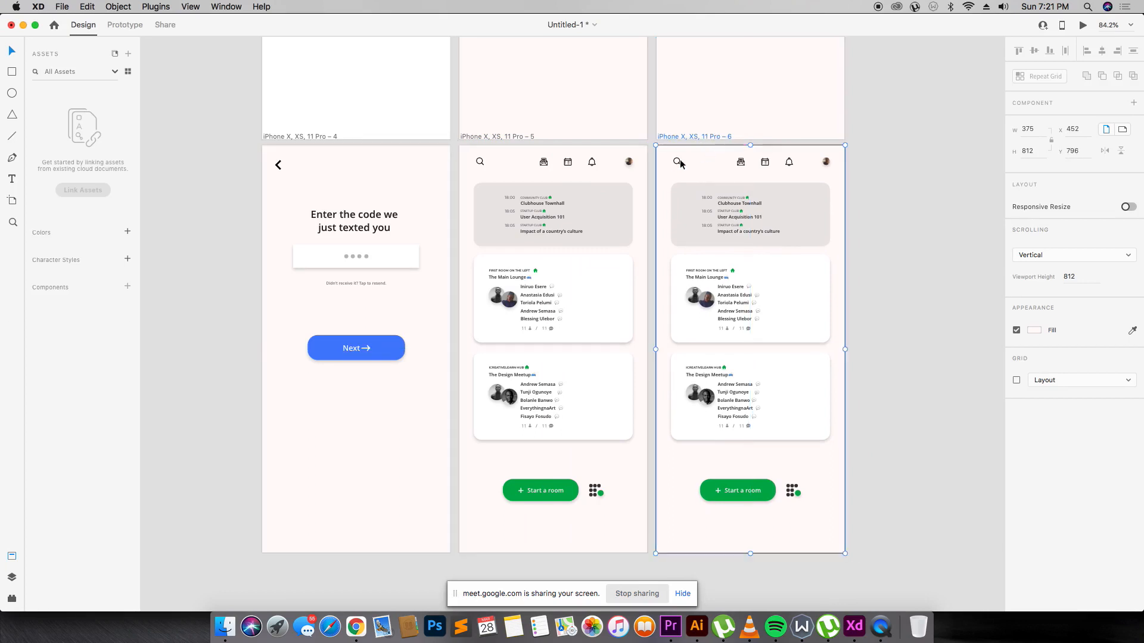
# Delete the mail, calendar and bell icons from the new screen's header.
pyautogui.press('z')
pyautogui.moveTo(259, 98); pyautogui.dragTo(837, 256)
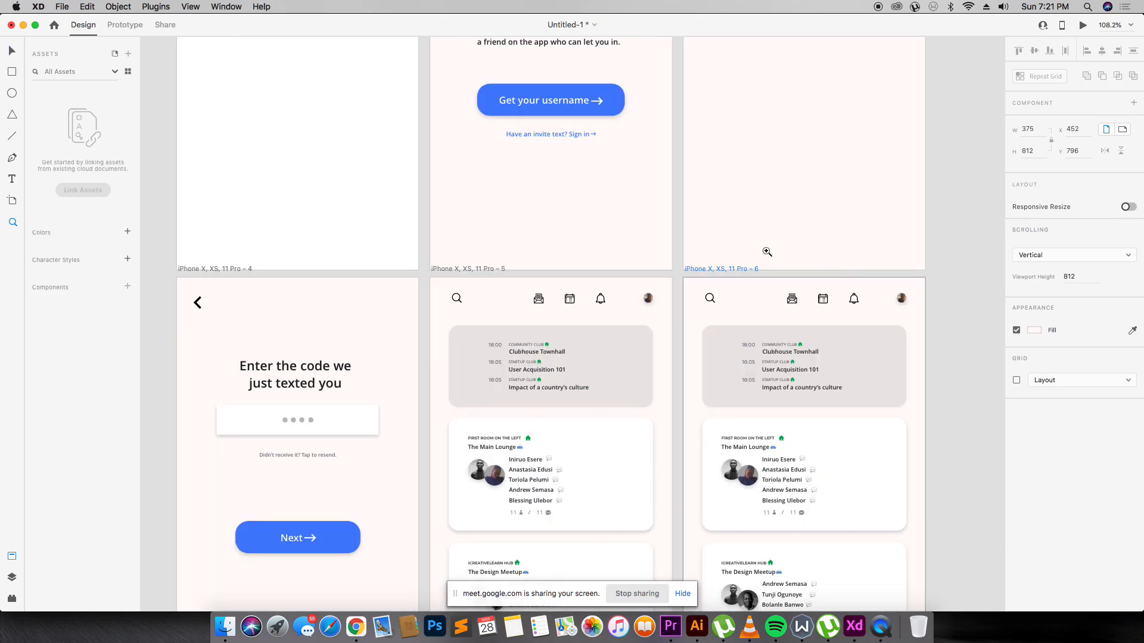
pyautogui.moveTo(348, 242); pyautogui.dragTo(992, 393)
pyautogui.moveTo(493, 237); pyautogui.dragTo(906, 401)
pyautogui.press('v')
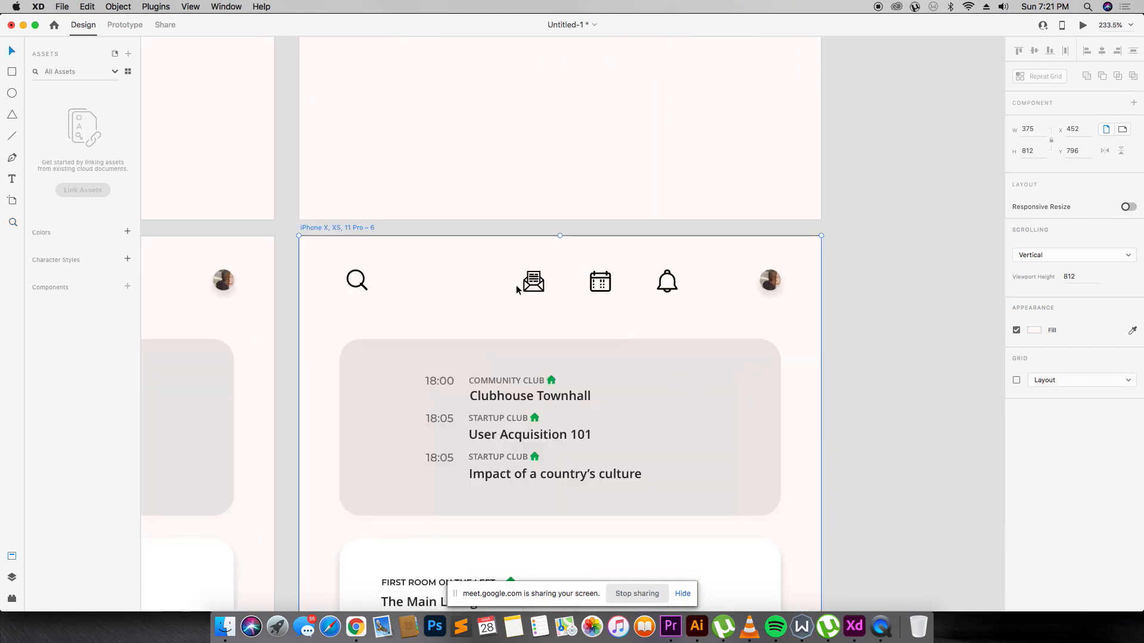
pyautogui.click(533, 288)
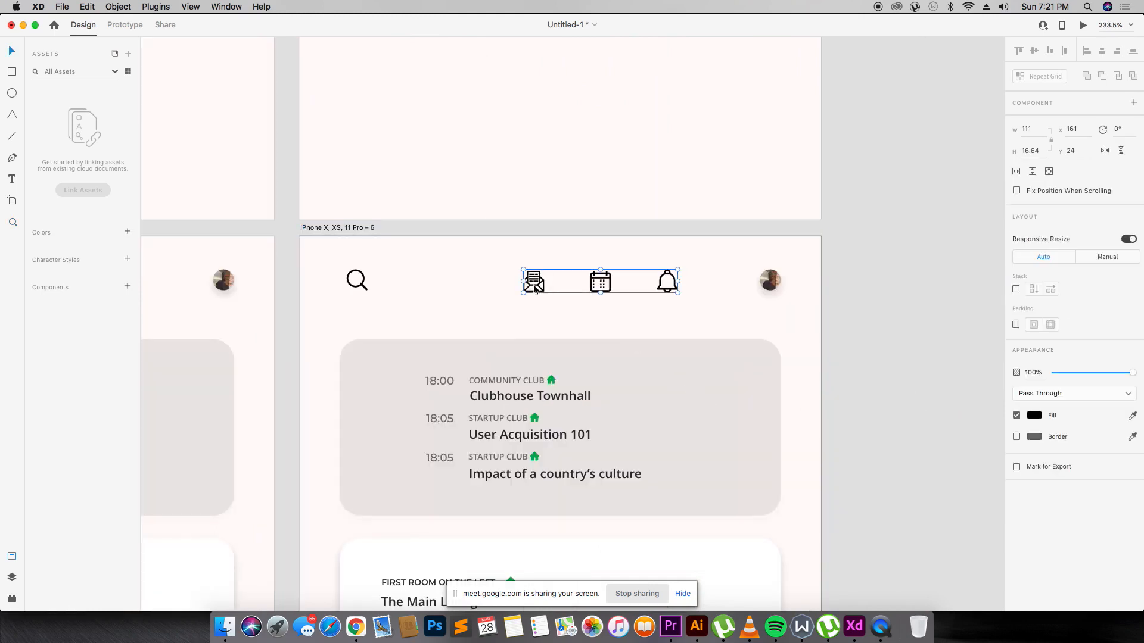
pyautogui.press('BackSpace')
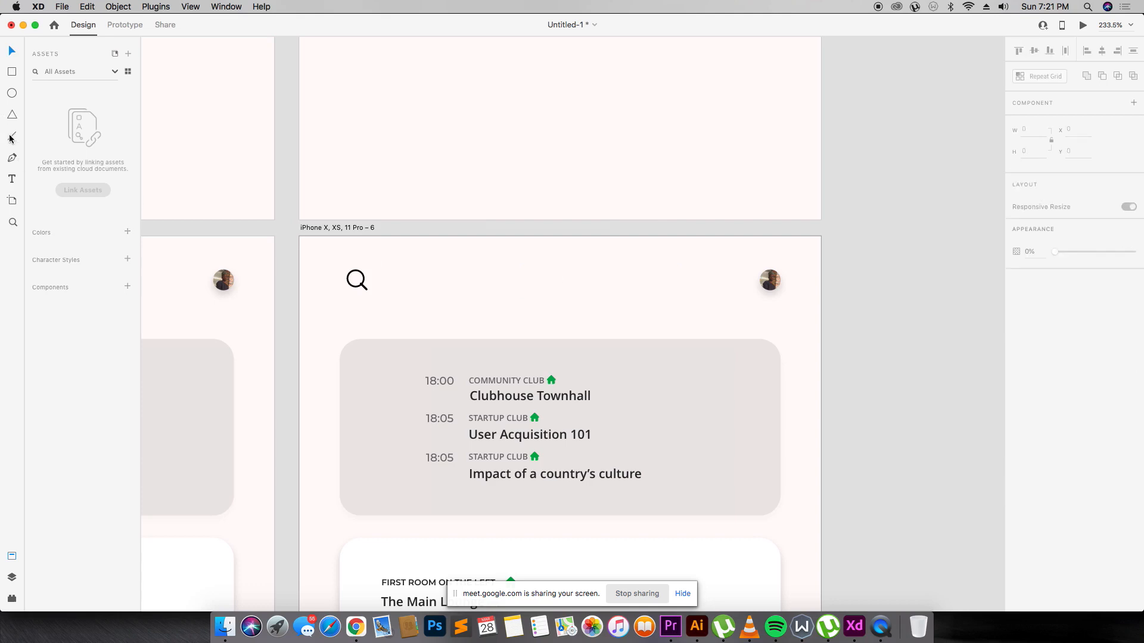
# Copy the Clubhouse Townhall text into the header as EXPLORE and delete the profile photo.
pyautogui.click(564, 399)
pyautogui.keyDown('alt'); pyautogui.moveTo(565, 399); pyautogui.dragTo(595, 293); pyautogui.keyUp('alt')
pyautogui.doubleClick(595, 293)
pyautogui.write('EXPLORE')
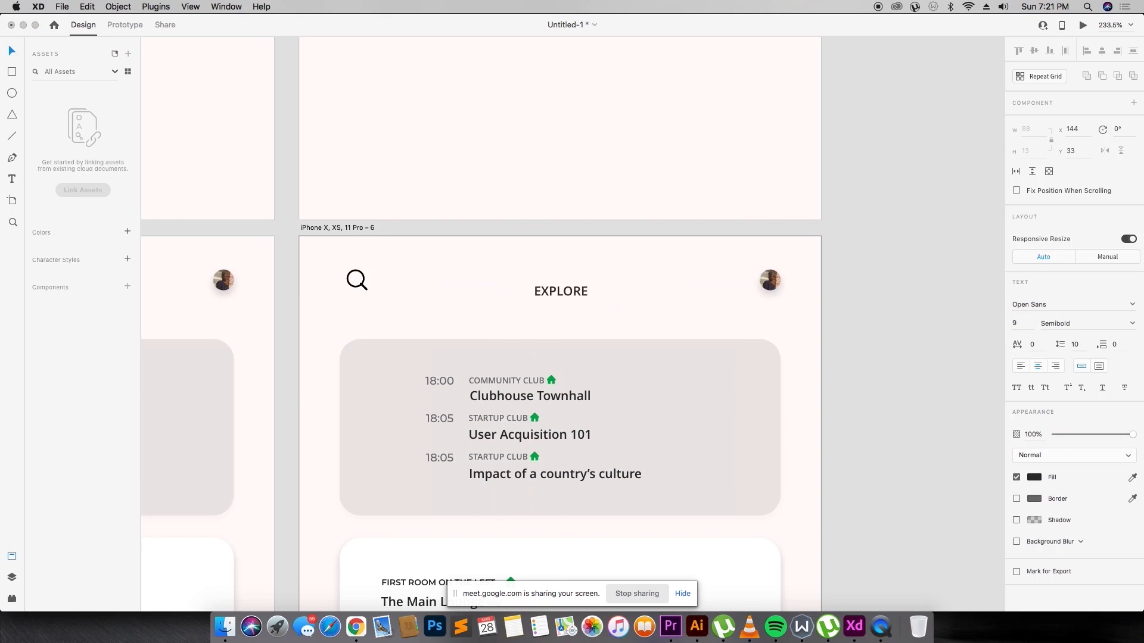
pyautogui.press('Escape')
pyautogui.moveTo(571, 296); pyautogui.dragTo(564, 291)
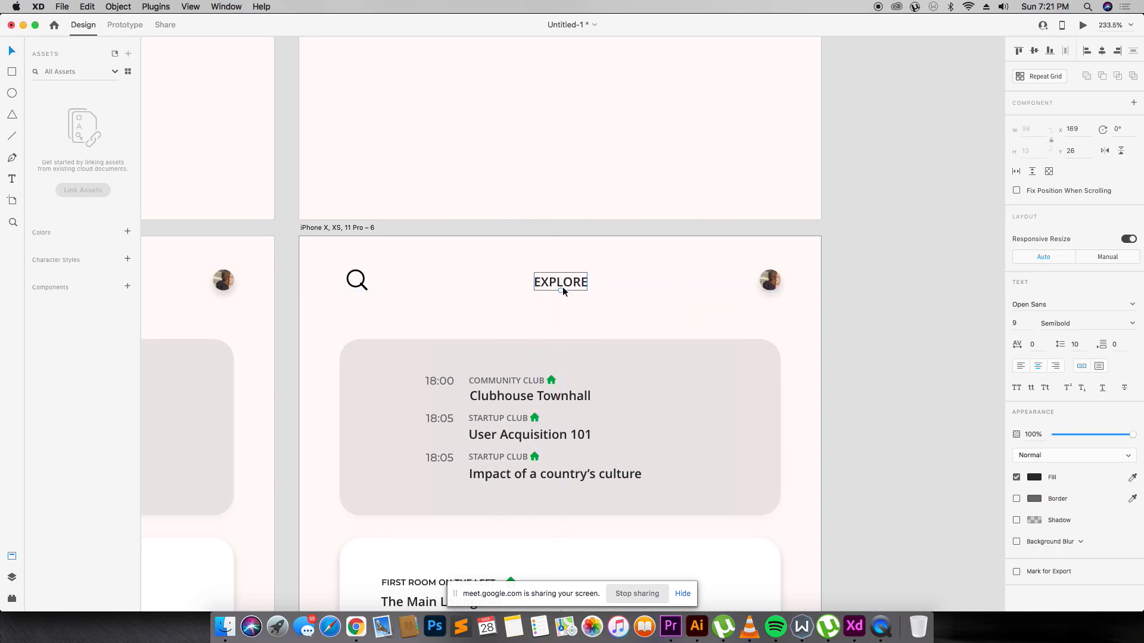
pyautogui.click(768, 289)
pyautogui.press('Delete')
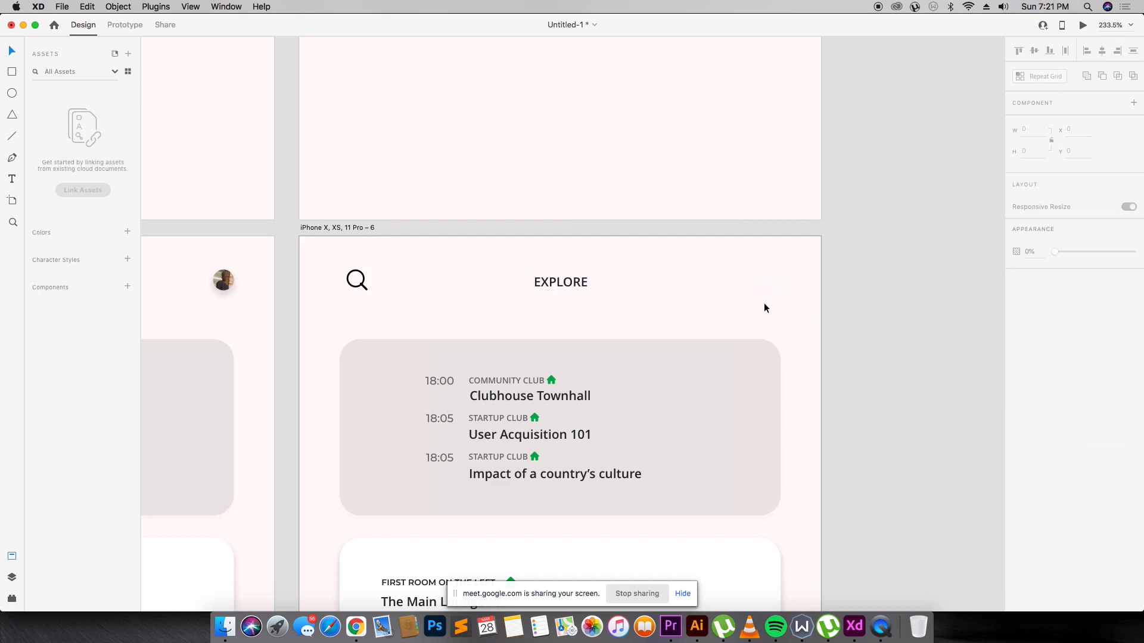
# Set the EXPLORE title to font size 12 and centre it on the screen.
pyautogui.click(569, 284)
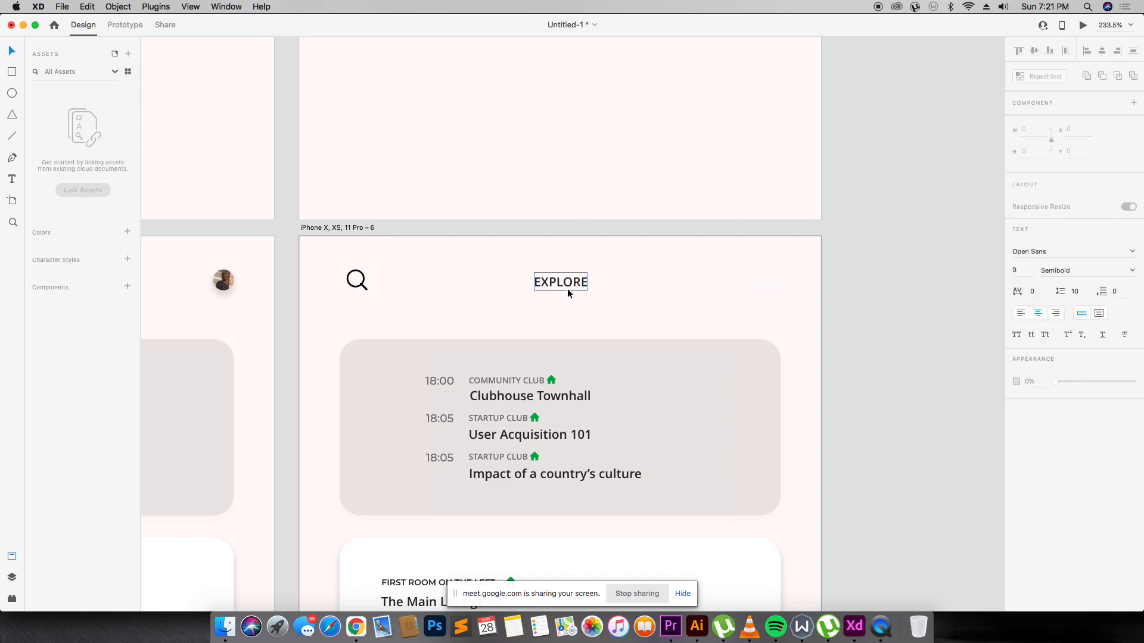
pyautogui.click(1016, 323)
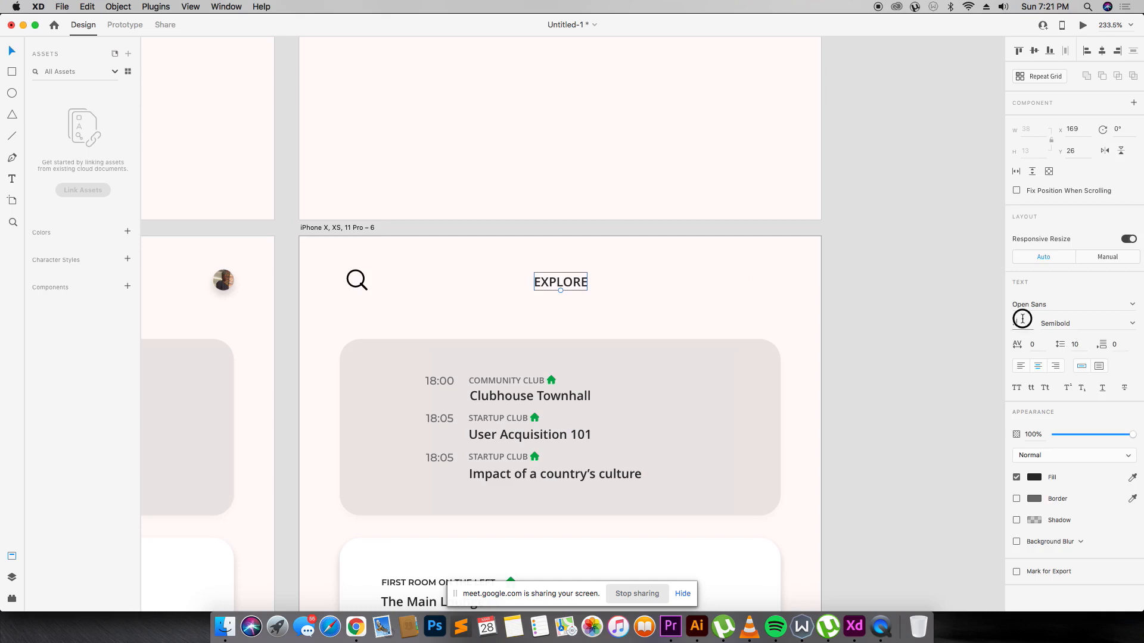
pyautogui.write('12')
pyautogui.press('Return')
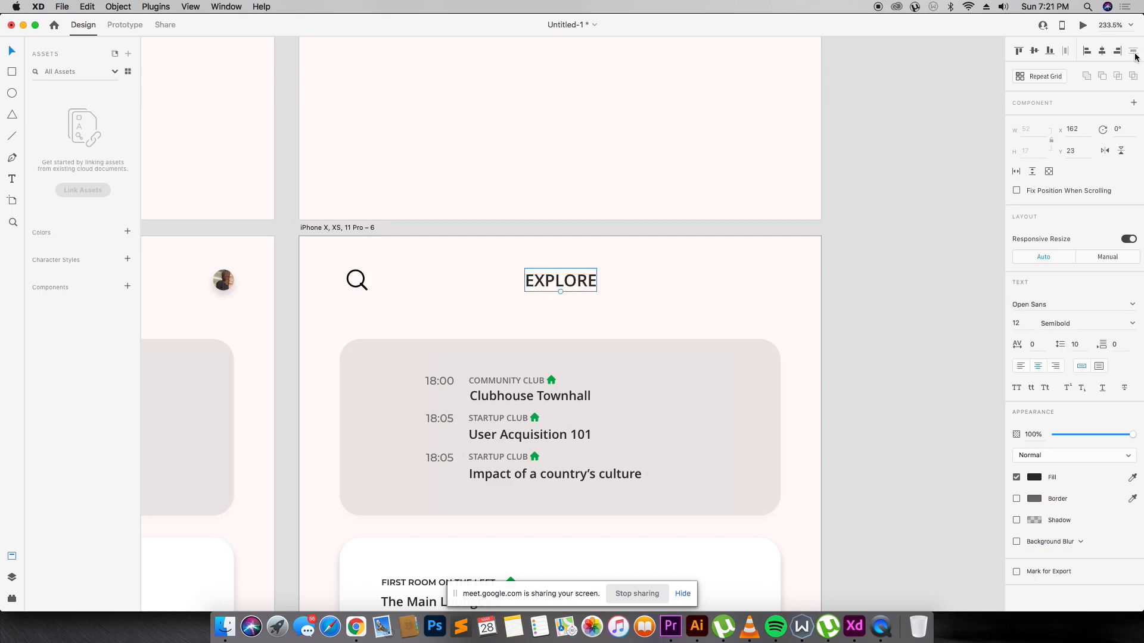
pyautogui.click(1088, 51)
pyautogui.click(1100, 51)
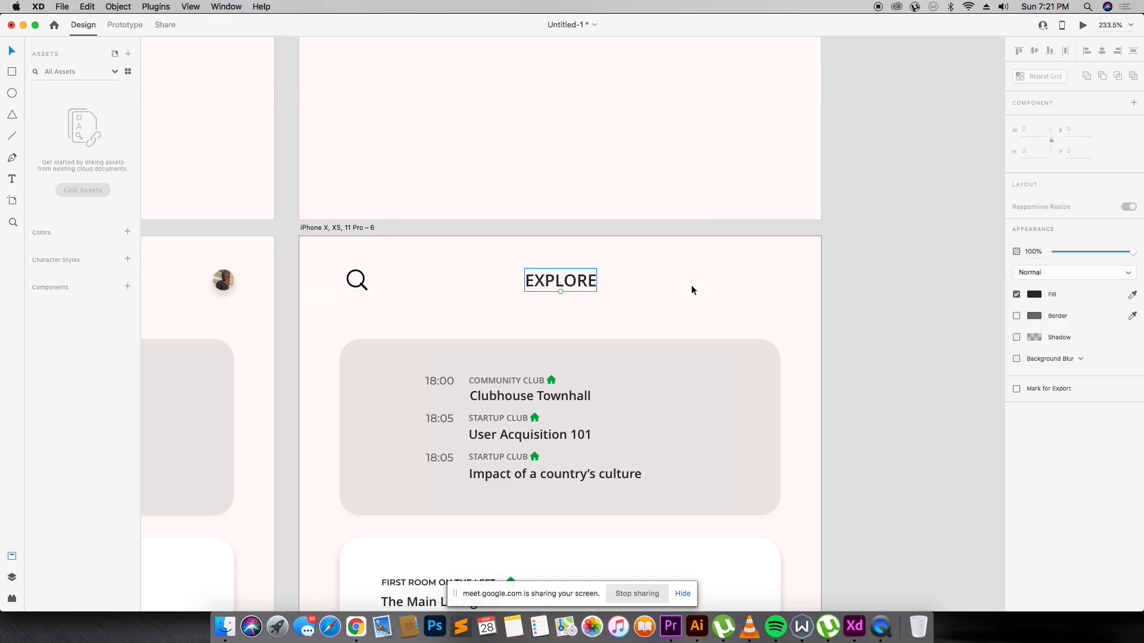
pyautogui.moveTo(583, 282); pyautogui.dragTo(583, 281)
pyautogui.click(718, 269)
pyautogui.scroll(-3, 718, 269)
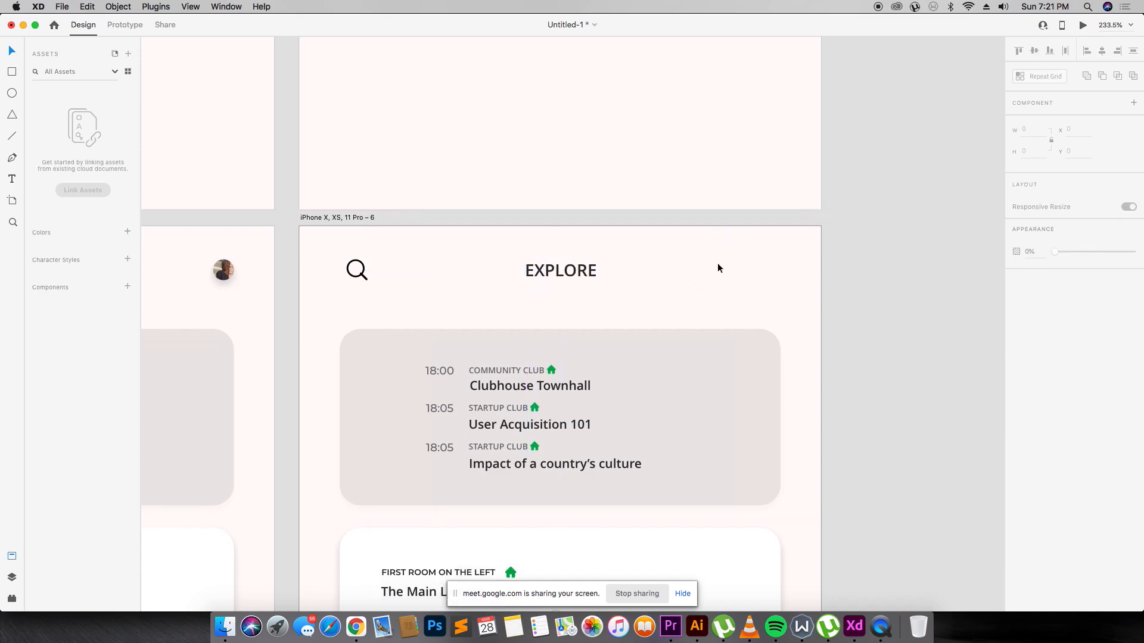
# Shrink the grey card into a thin bar above the list and copy the magnifier inside it.
pyautogui.click(699, 317)
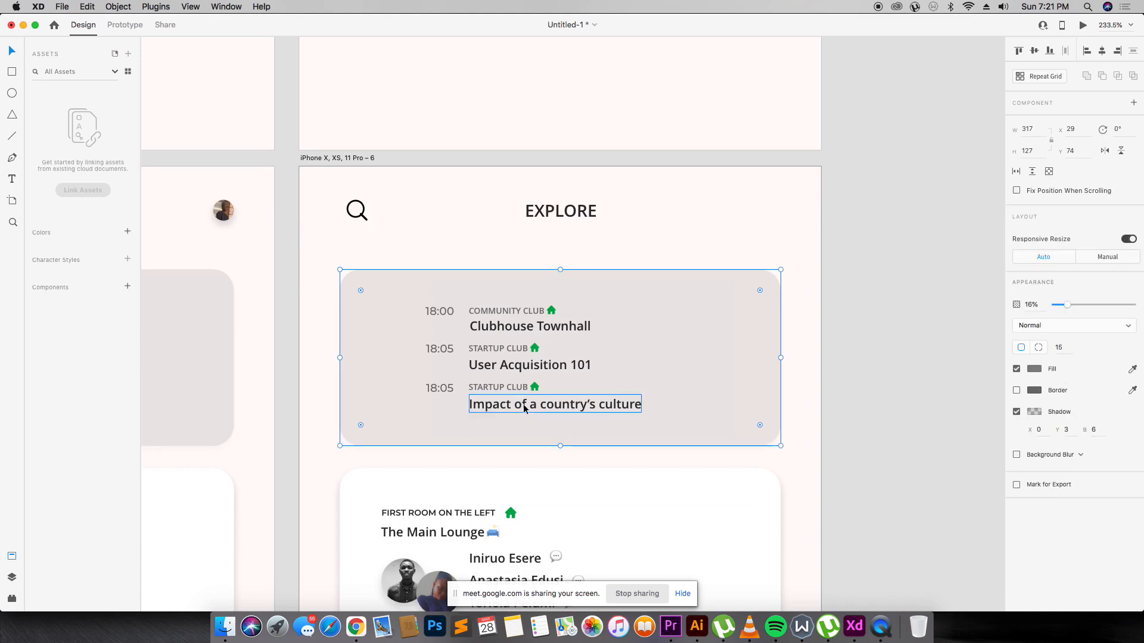
pyautogui.moveTo(560, 446); pyautogui.dragTo(559, 299)
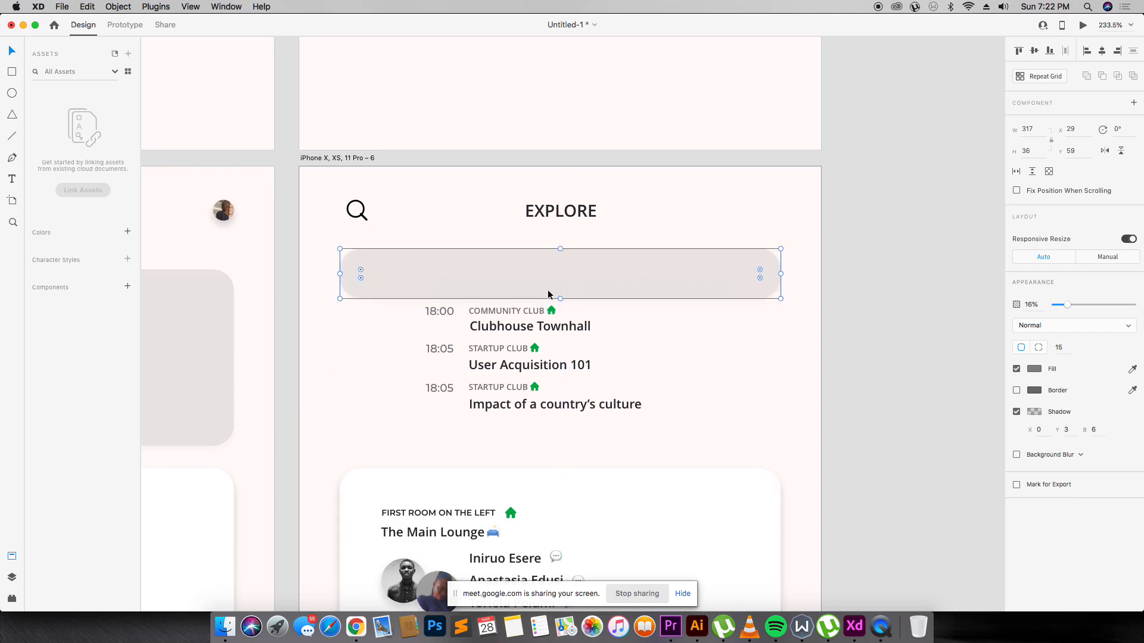
pyautogui.click(361, 218)
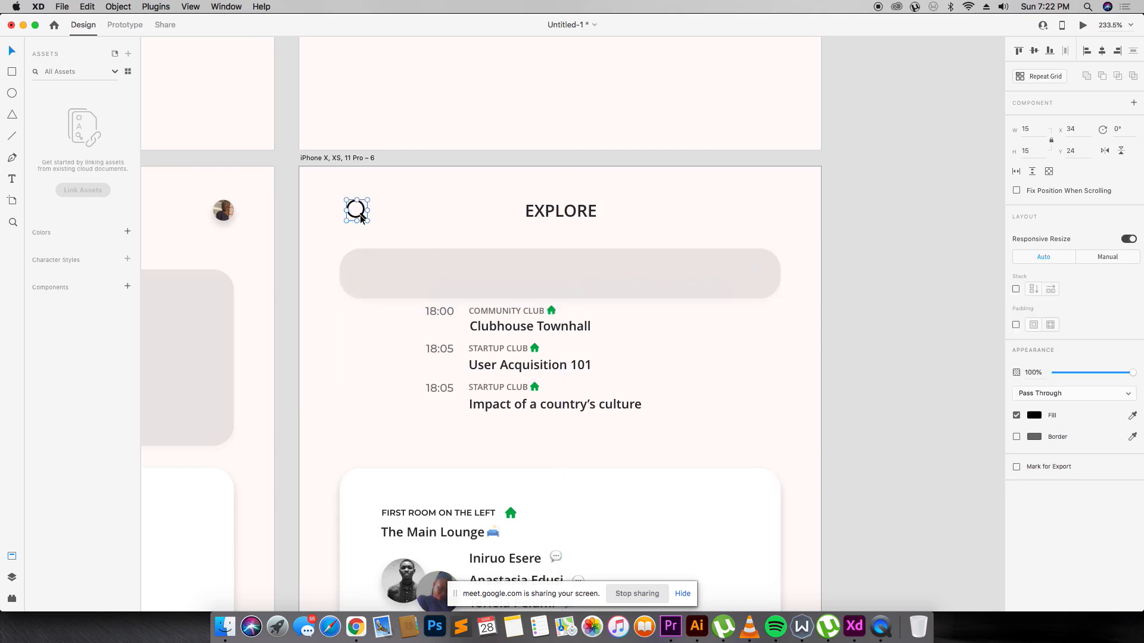
pyautogui.moveTo(360, 214); pyautogui.dragTo(370, 274)
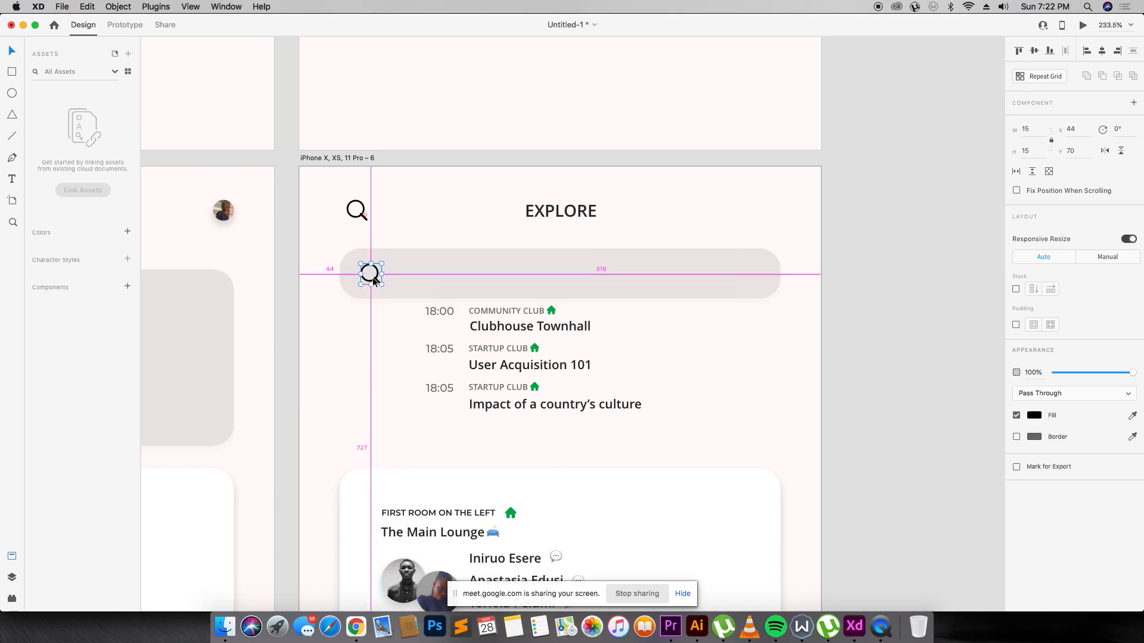
pyautogui.click(362, 217)
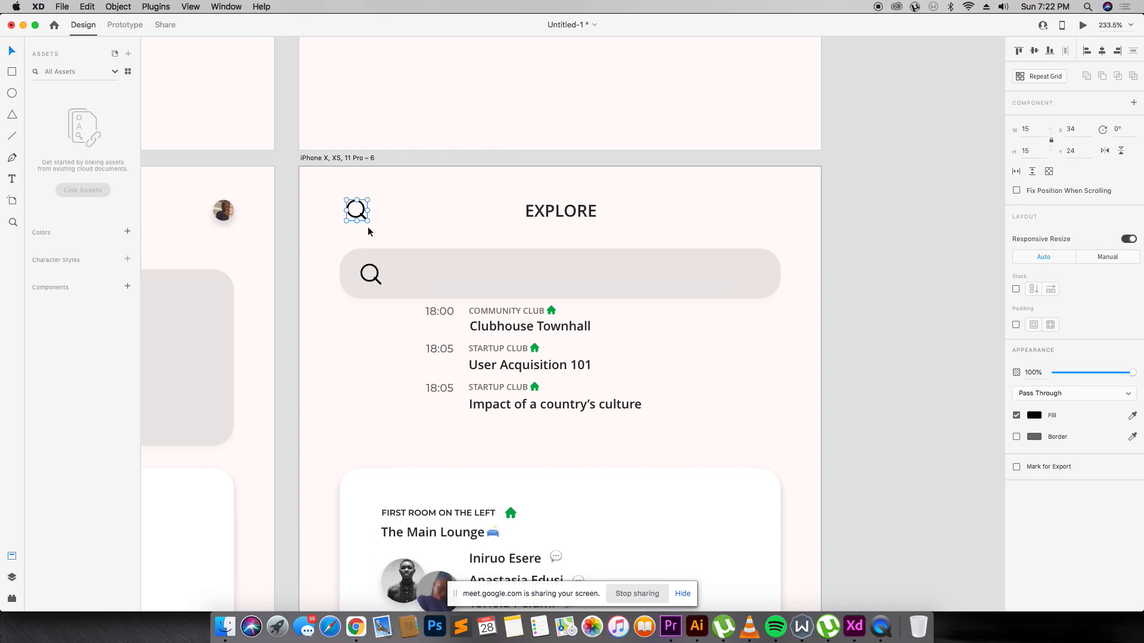
pyautogui.press('super+1')
pyautogui.scroll(5, 367, 229)
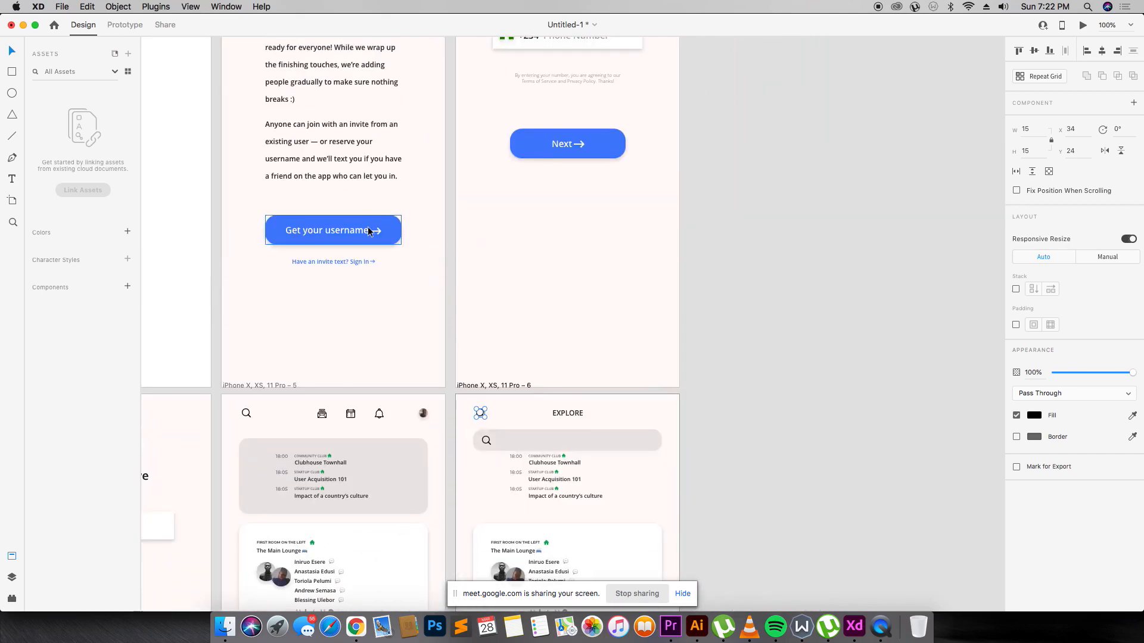
# Copy the back arrow from the phone-entry screen.
pyautogui.scroll(4, 368, 229)
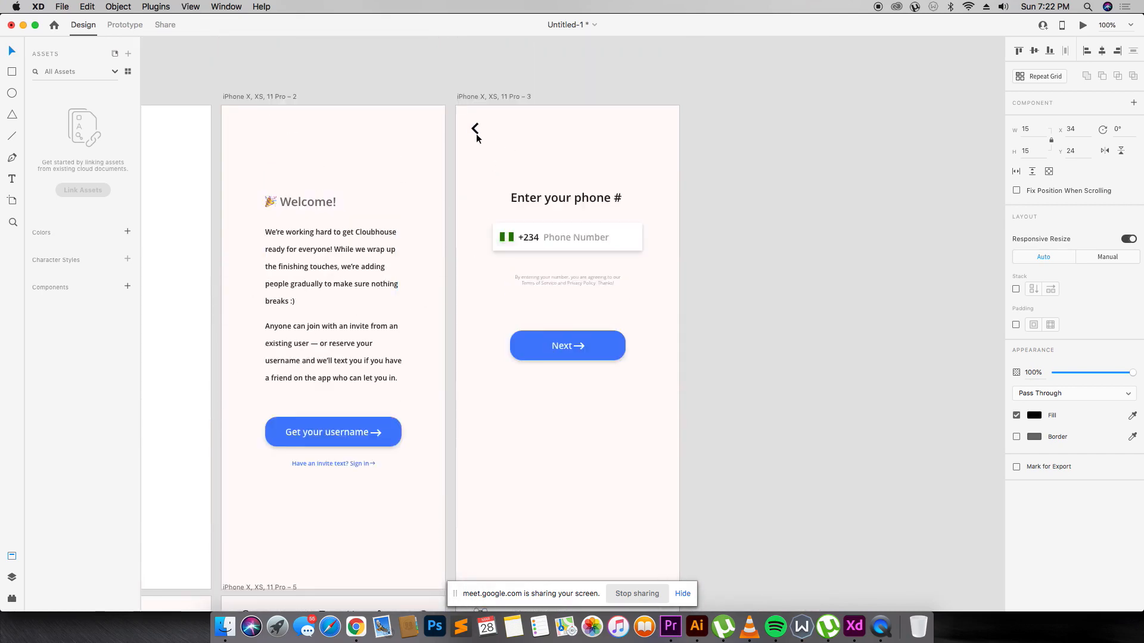
pyautogui.click(477, 135)
pyautogui.scroll(-4, 467, 191)
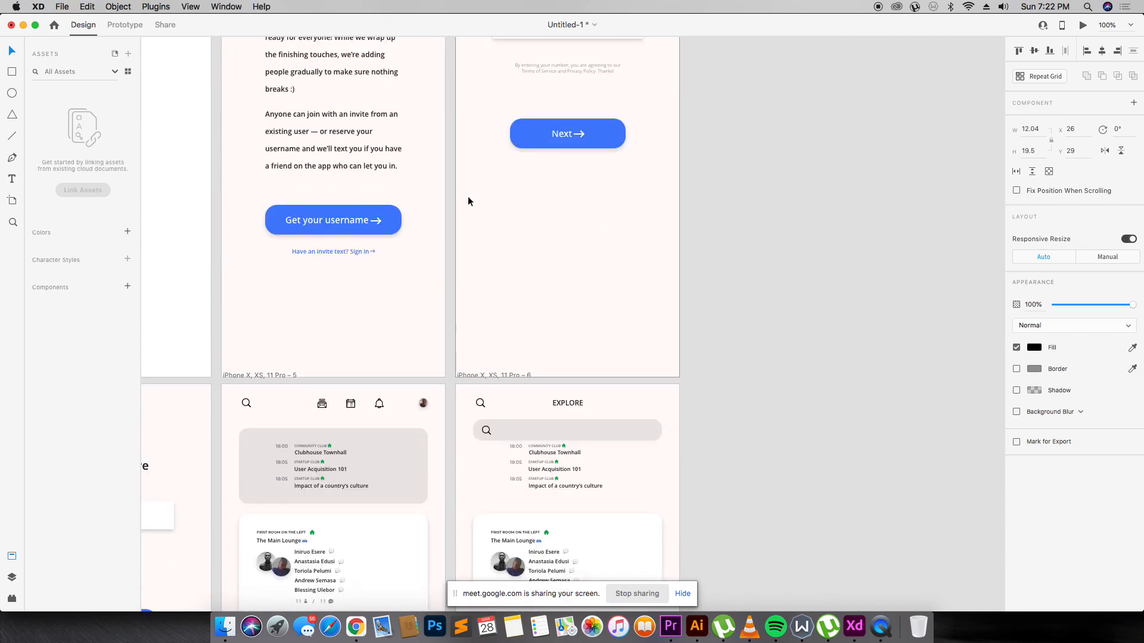
pyautogui.scroll(-3, 467, 198)
pyautogui.press('z')
pyautogui.moveTo(460, 202)
pyautogui.mouseDown()
pyautogui.moveTo(708, 334)
pyautogui.moveTo(701, 416)
pyautogui.mouseUp()
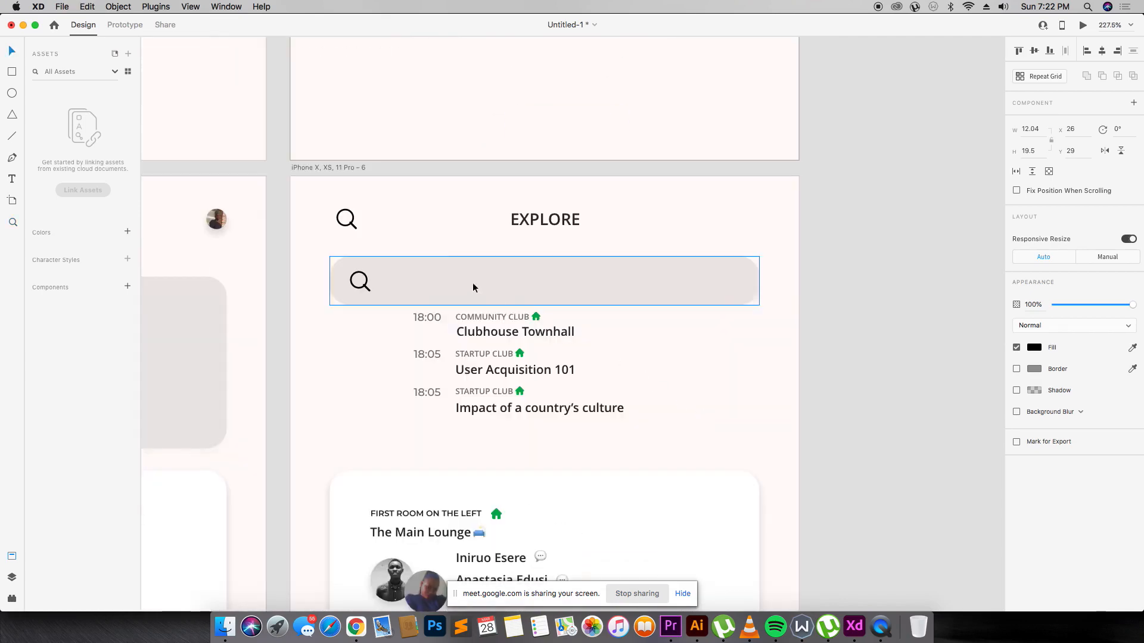
# Give the search bar a corner radius of 8.
pyautogui.click(476, 283)
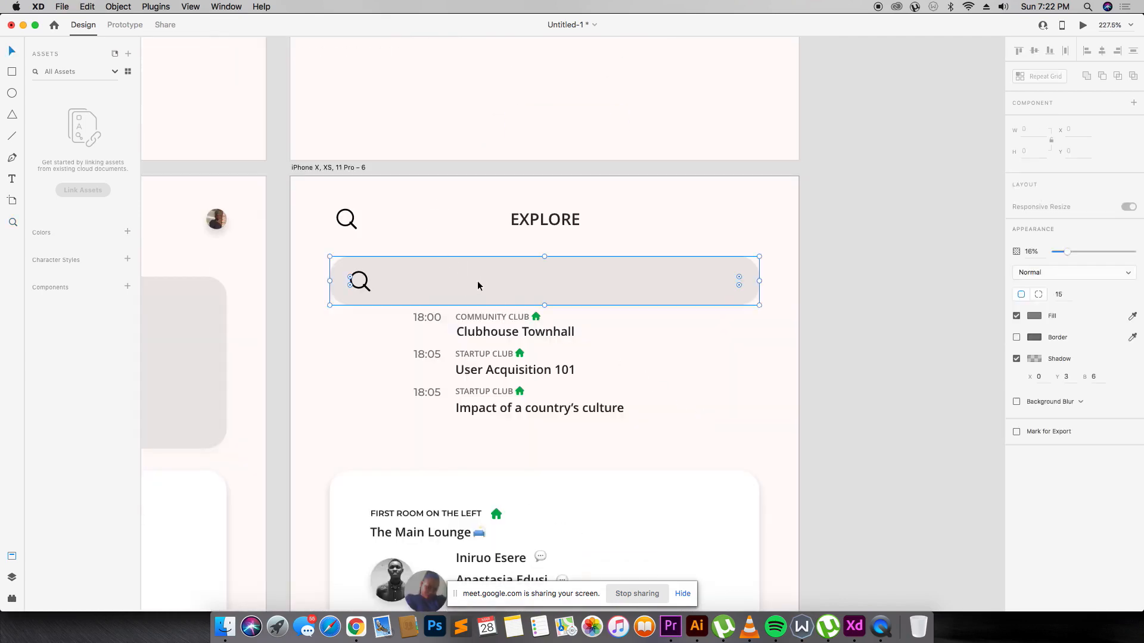
pyautogui.click(1060, 347)
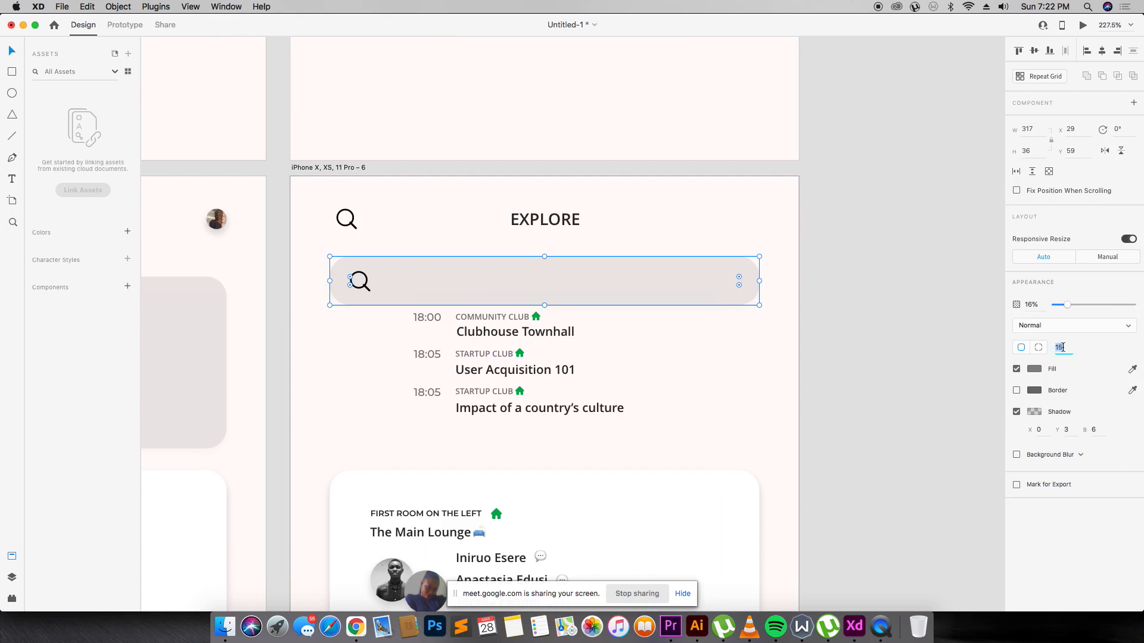
pyautogui.write('8')
pyautogui.click(1060, 349)
pyautogui.write('8')
pyautogui.press('Return')
pyautogui.click(528, 240)
# Paste the back arrow onto Explore and delete the top-left magnifier icon.
pyautogui.press('super+v')
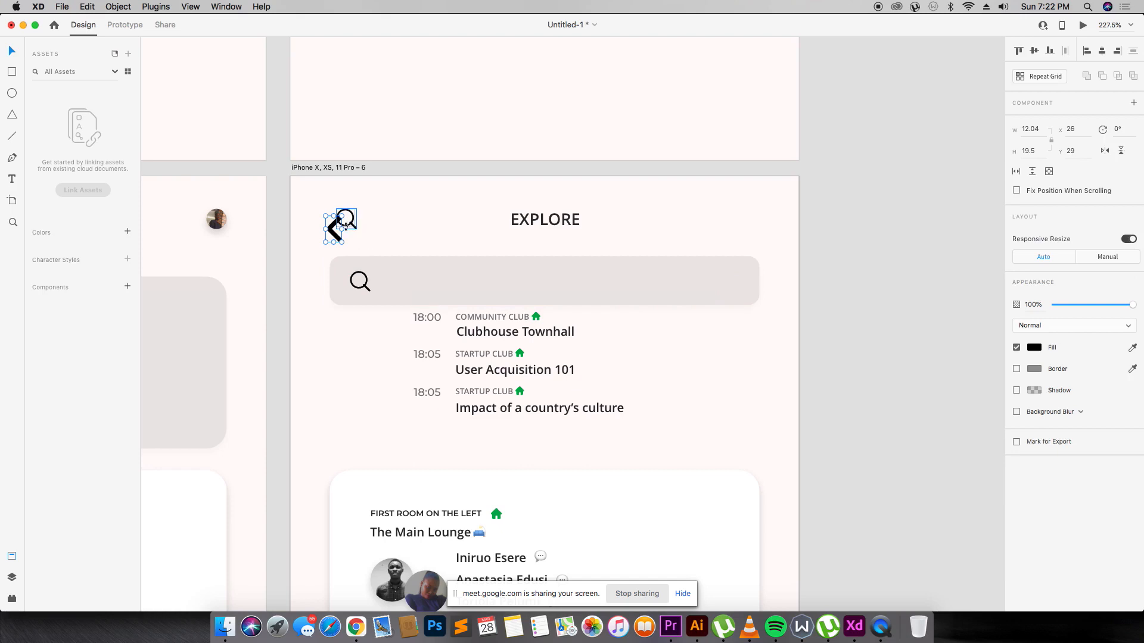
pyautogui.click(348, 221)
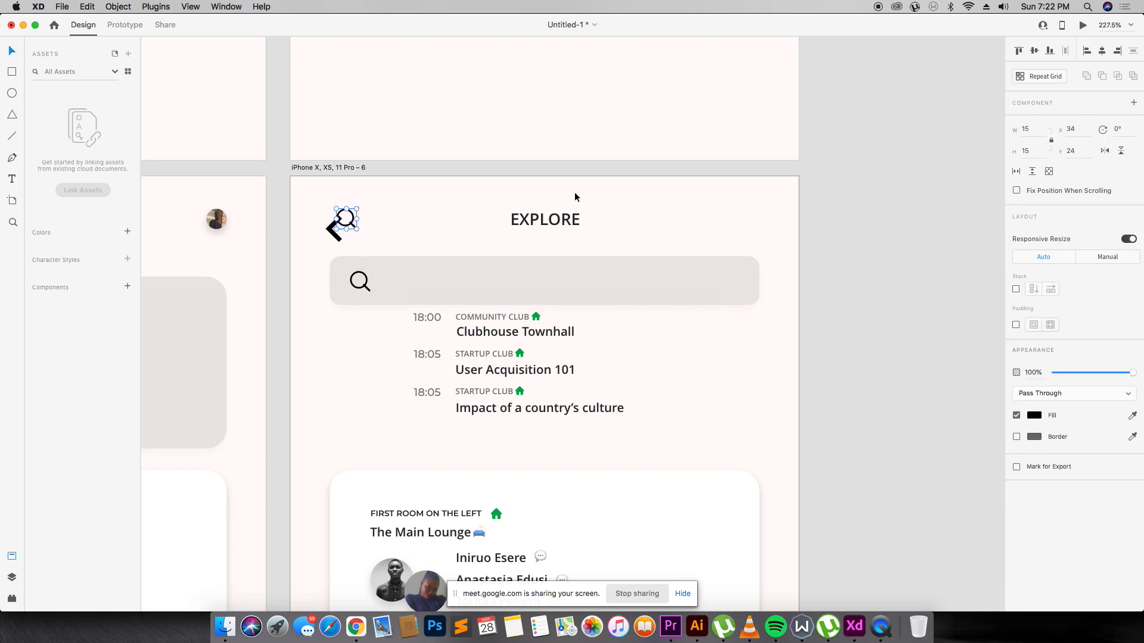
pyautogui.click(1071, 150)
pyautogui.click(341, 238)
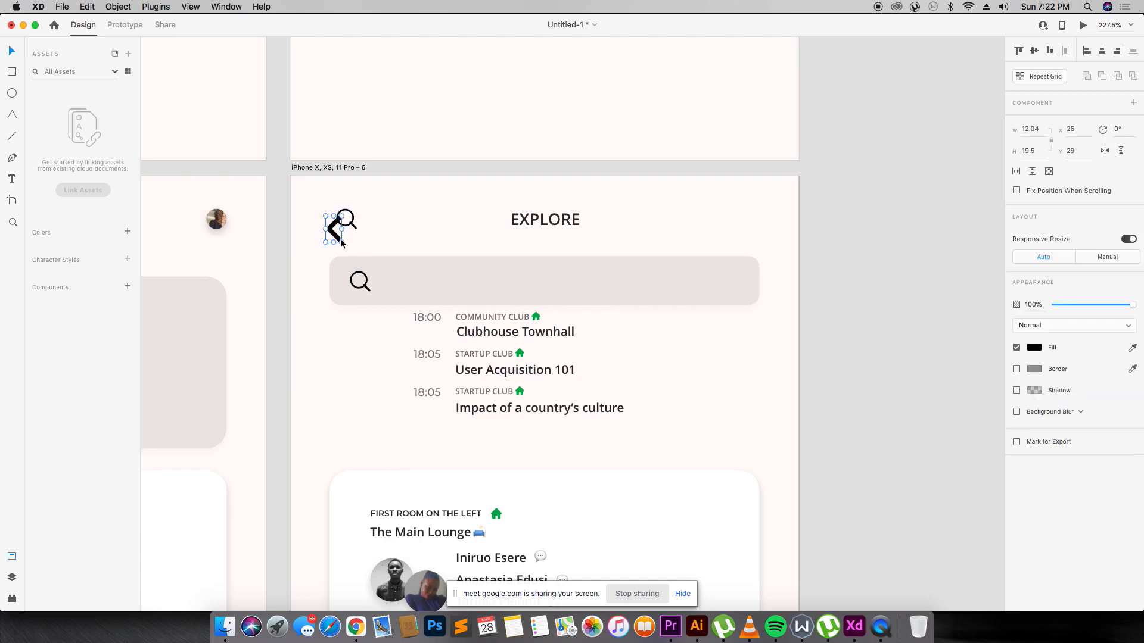
pyautogui.click(1077, 129)
pyautogui.click(352, 223)
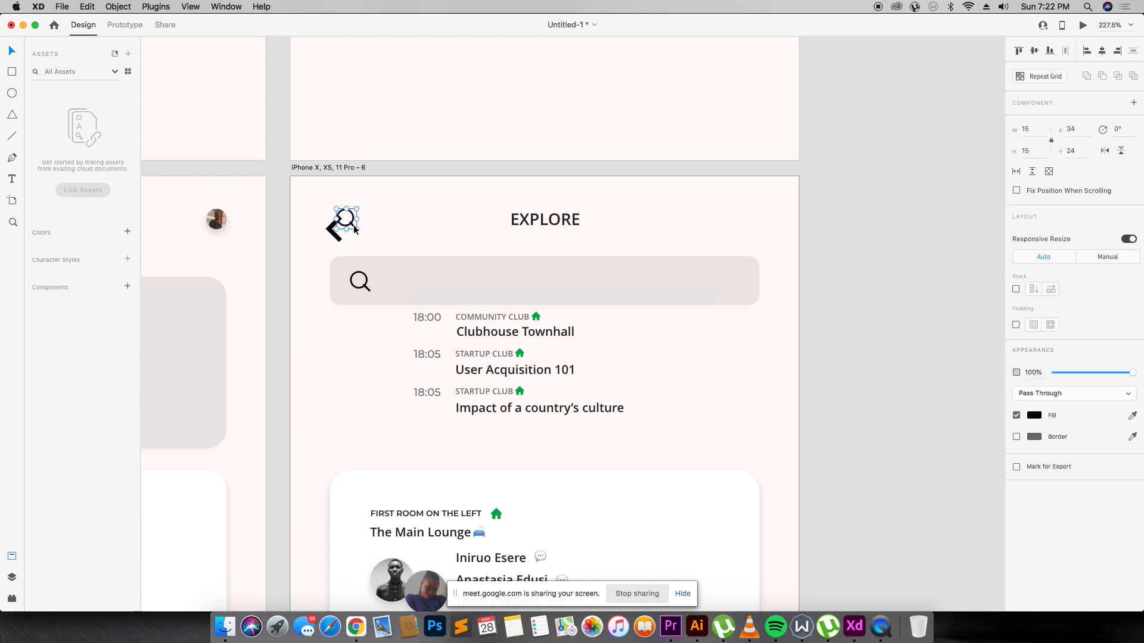
pyautogui.press('Delete')
# Position the back arrow at X 12.04, lined up with the EXPLORE title.
pyautogui.click(333, 229)
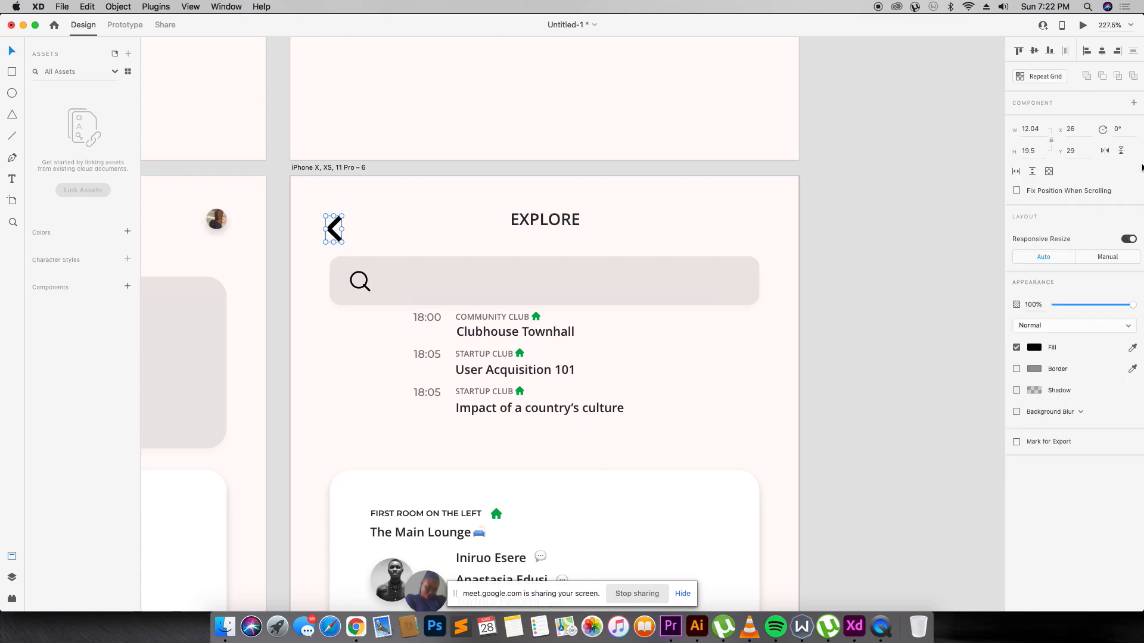
pyautogui.click(1078, 129)
pyautogui.write('12.0')
pyautogui.write('4')
pyautogui.press('Tab')
pyautogui.press('Return')
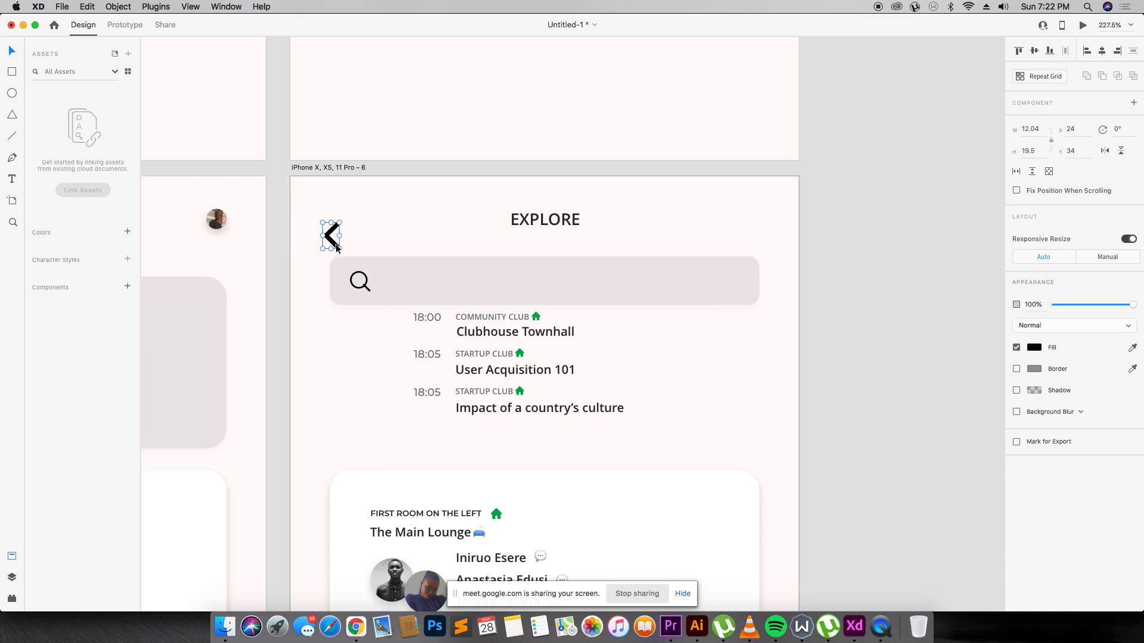
pyautogui.moveTo(337, 248); pyautogui.dragTo(342, 231)
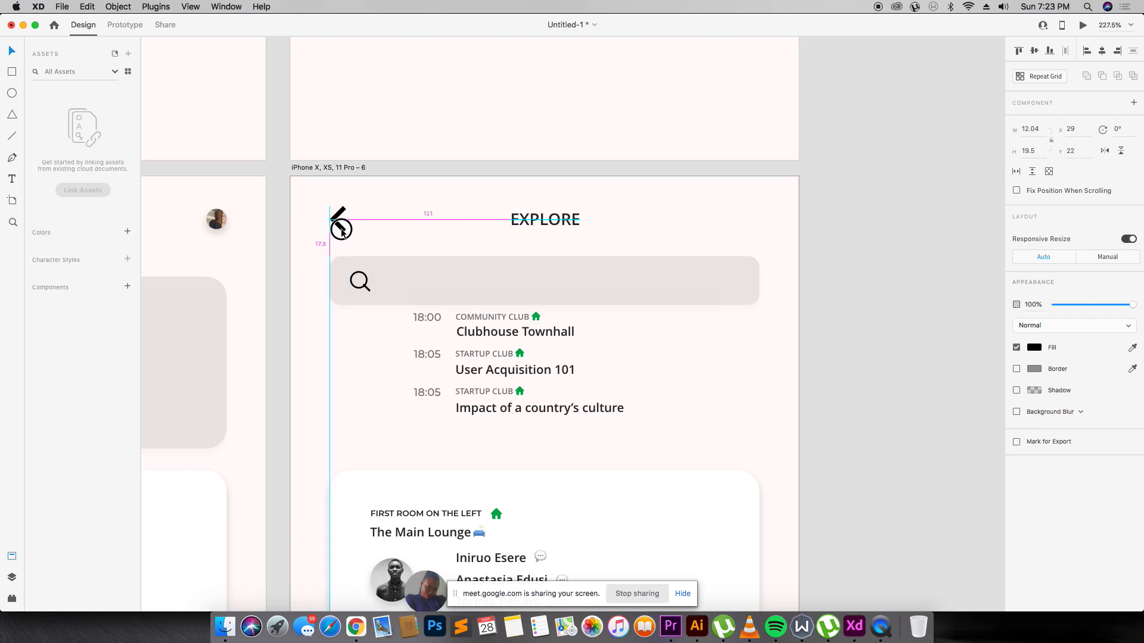
pyautogui.moveTo(342, 231); pyautogui.dragTo(341, 231)
pyautogui.click(375, 222)
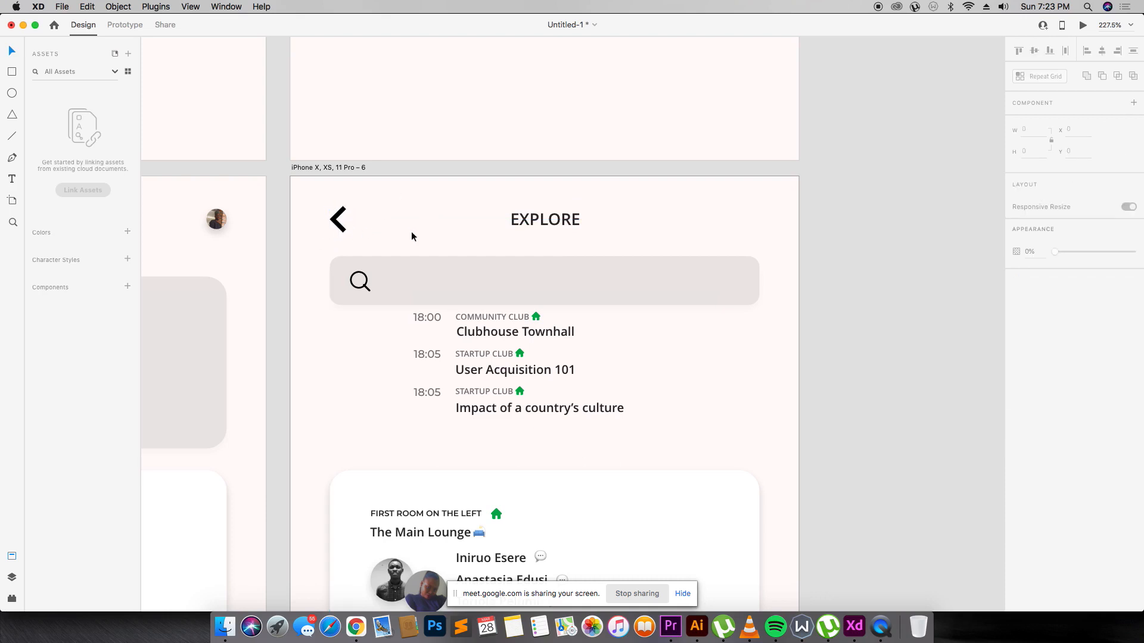
# Change the back arrow's fill to dark grey.
pyautogui.moveTo(365, 248); pyautogui.dragTo(592, 312)
pyautogui.click(340, 231)
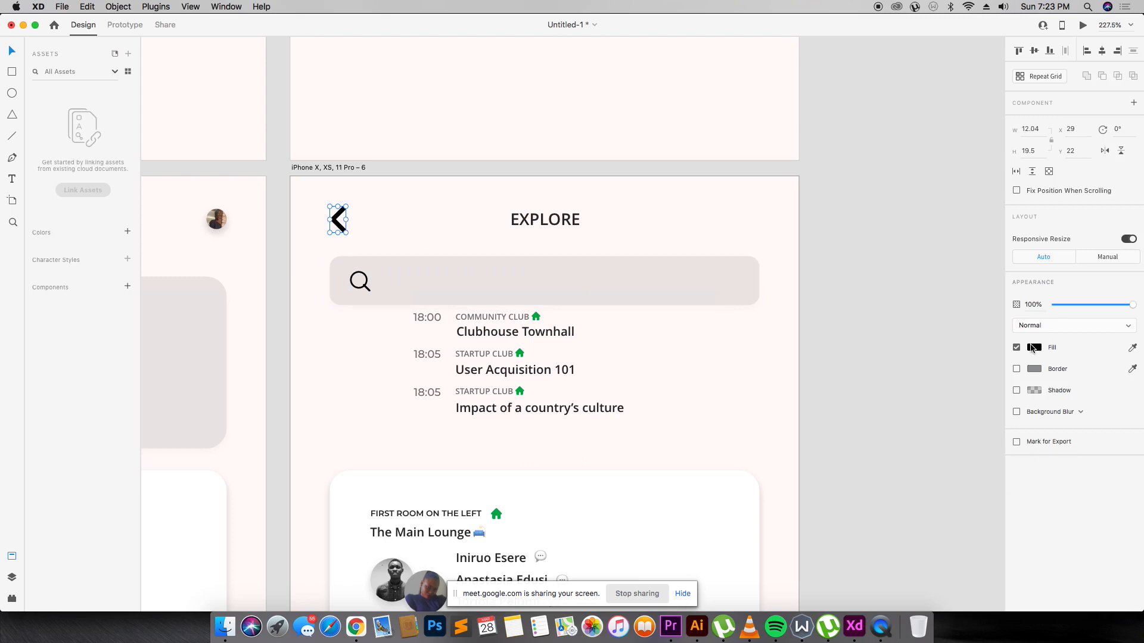
pyautogui.click(1040, 347)
pyautogui.moveTo(976, 353); pyautogui.dragTo(870, 350)
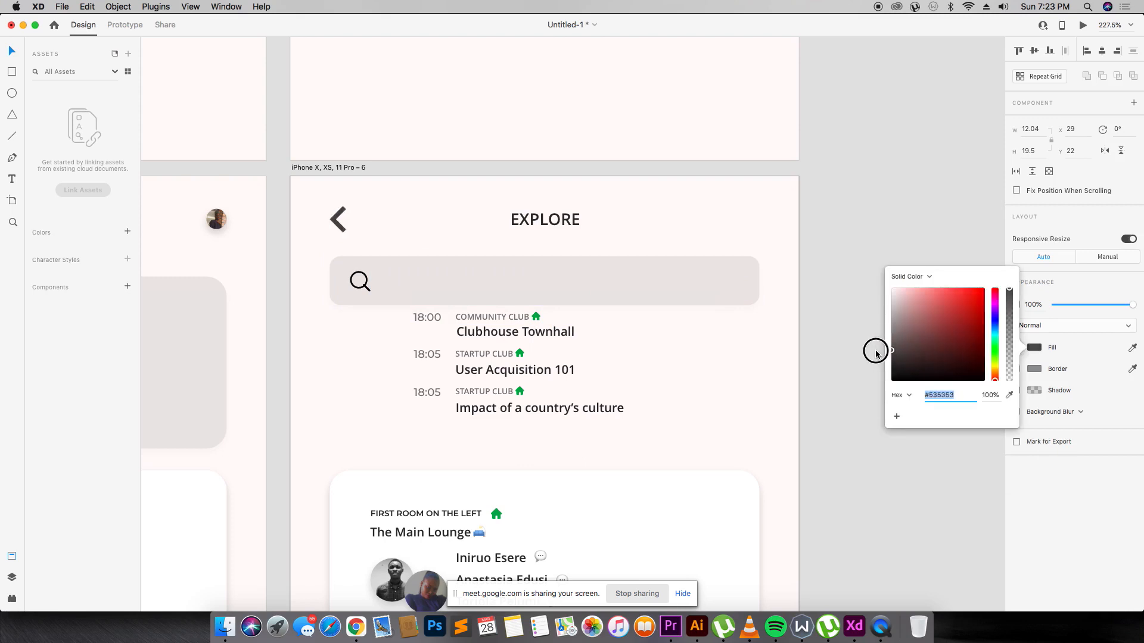
pyautogui.click(538, 318)
# Shift the search bar slightly down and copy the COMMUNITY CLUB label into it.
pyautogui.moveTo(301, 264); pyautogui.dragTo(736, 311)
pyautogui.moveTo(686, 283); pyautogui.dragTo(685, 285)
pyautogui.click(666, 327)
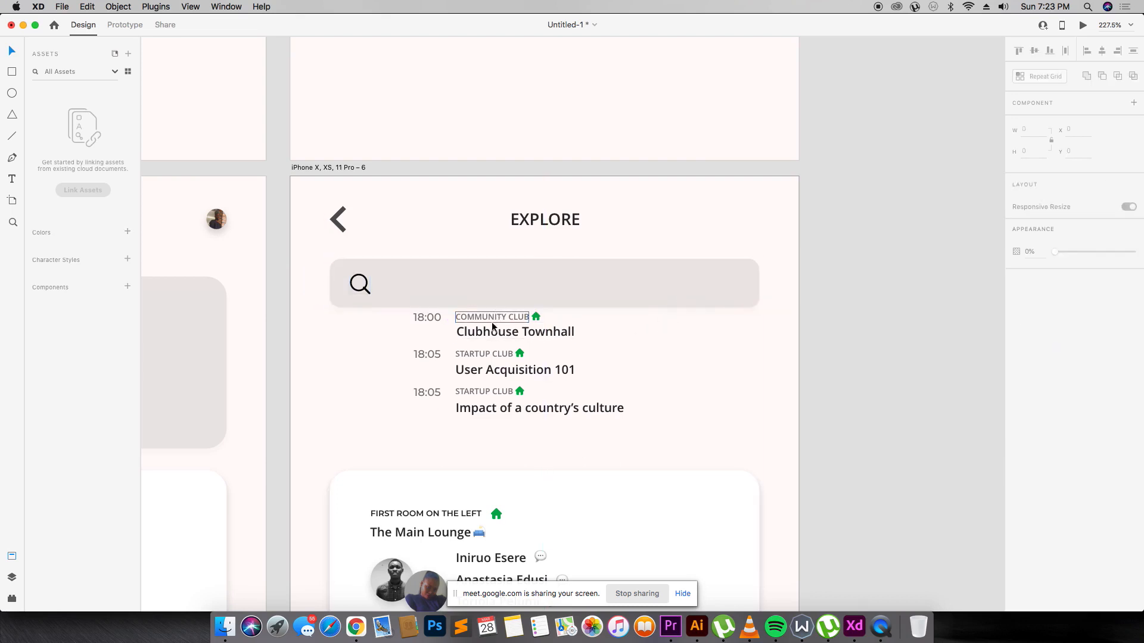
pyautogui.moveTo(492, 322); pyautogui.dragTo(437, 289)
# Set the placeholder to size 12, retype it as 'Find people and Clubs', and place it beside the magnifier.
pyautogui.write('12')
pyautogui.press('Return')
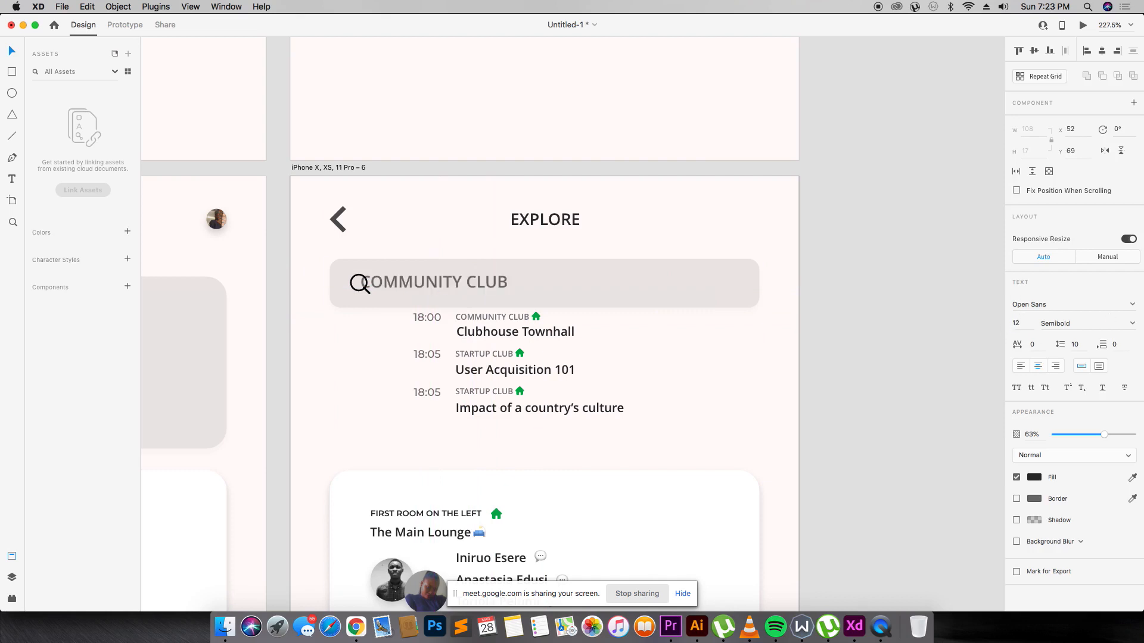
pyautogui.moveTo(456, 282); pyautogui.dragTo(486, 283)
pyautogui.doubleClick(485, 283)
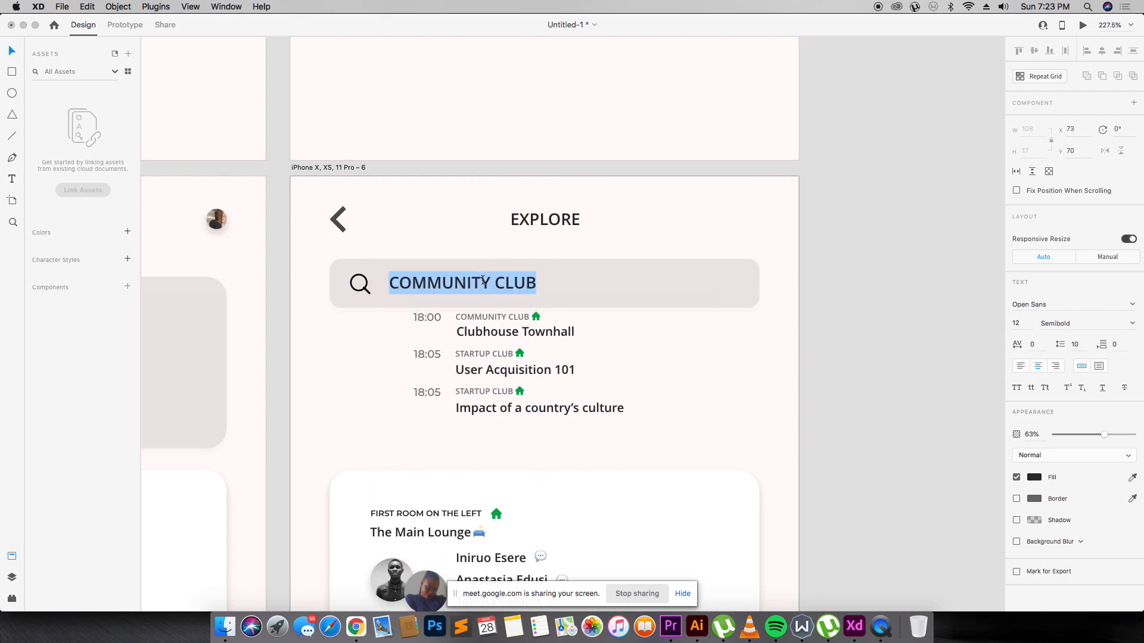
pyautogui.write('Find peo')
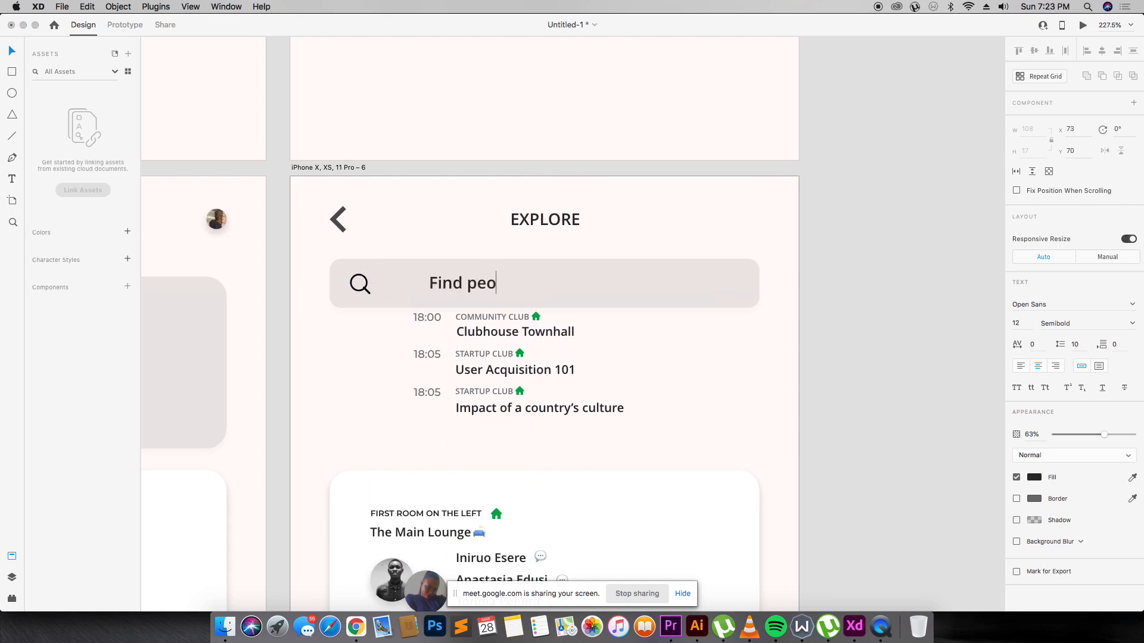
pyautogui.write('ple and Clu')
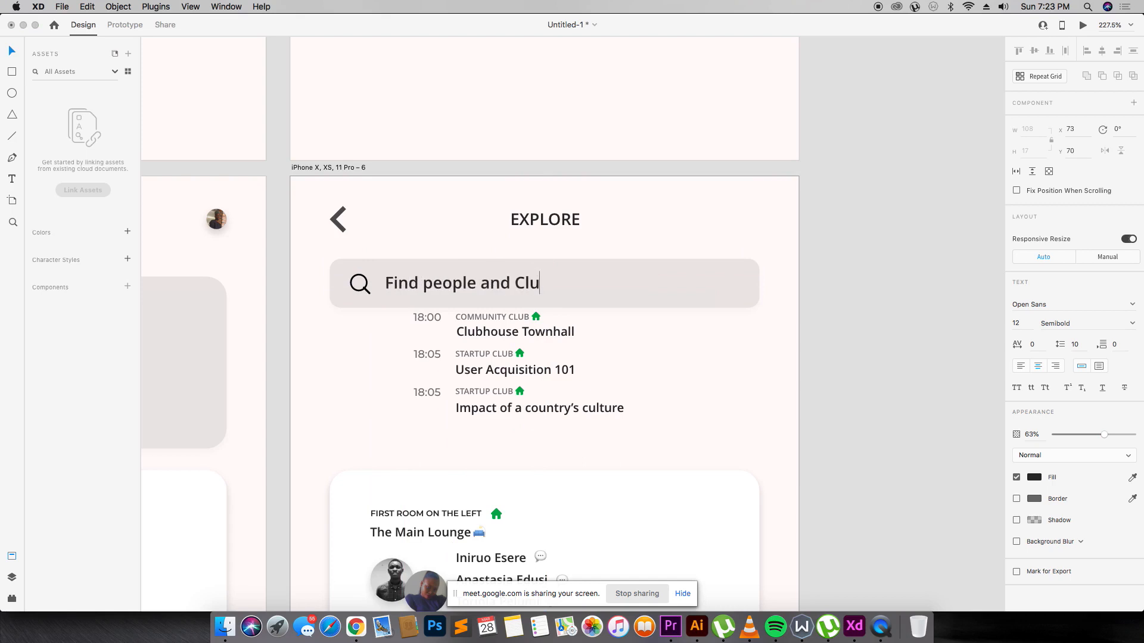
pyautogui.write('sbs')
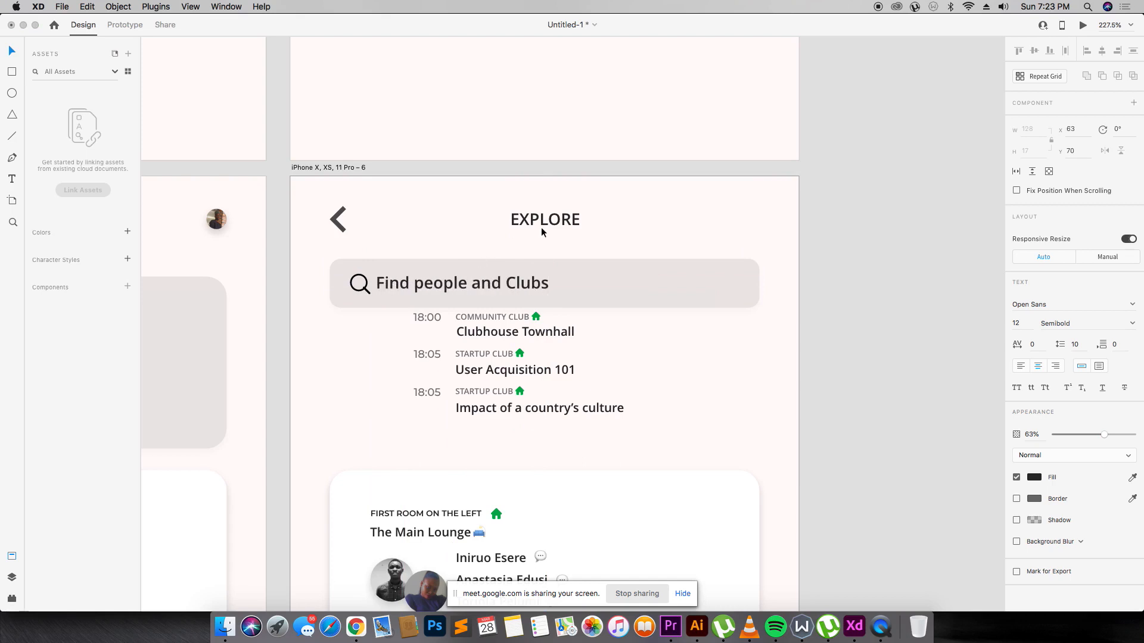
pyautogui.press('Escape')
pyautogui.moveTo(495, 275); pyautogui.dragTo(505, 278)
# Move the three room entries down and shift the Clubhouse Townhall line left under the search bar.
pyautogui.click(648, 217)
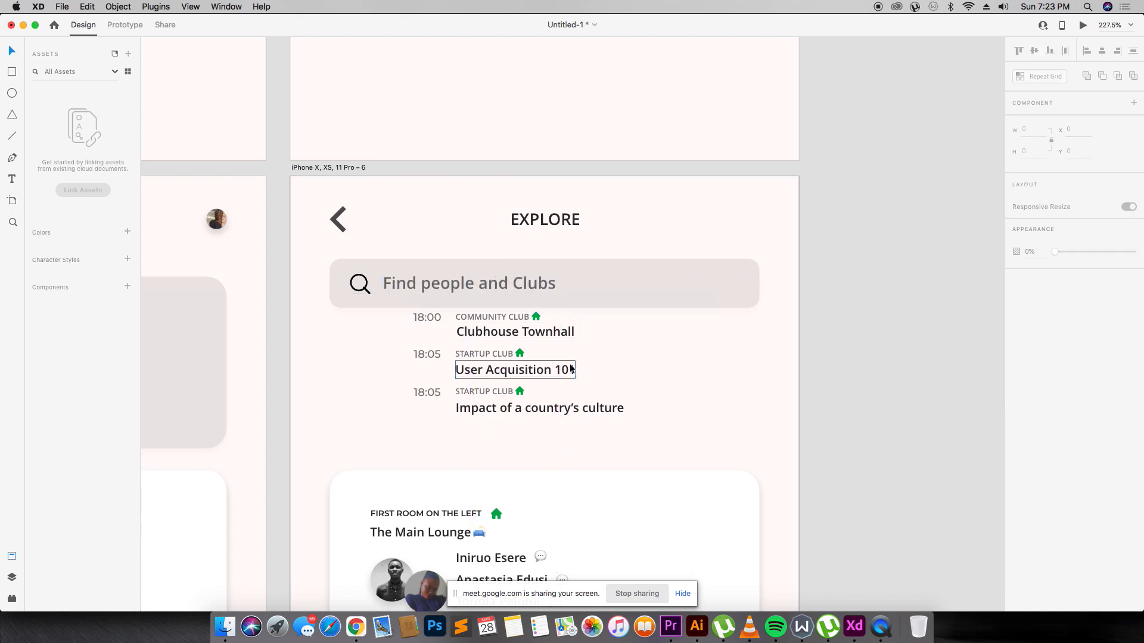
pyautogui.moveTo(650, 439); pyautogui.dragTo(377, 314)
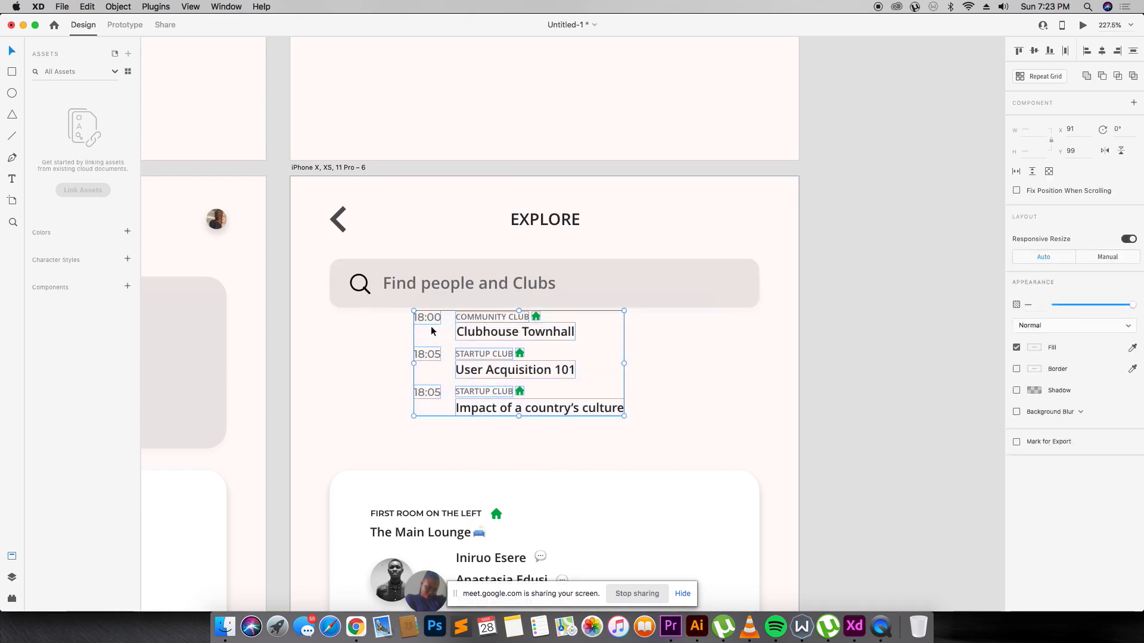
pyautogui.moveTo(441, 329); pyautogui.dragTo(541, 355)
pyautogui.doubleClick(609, 364)
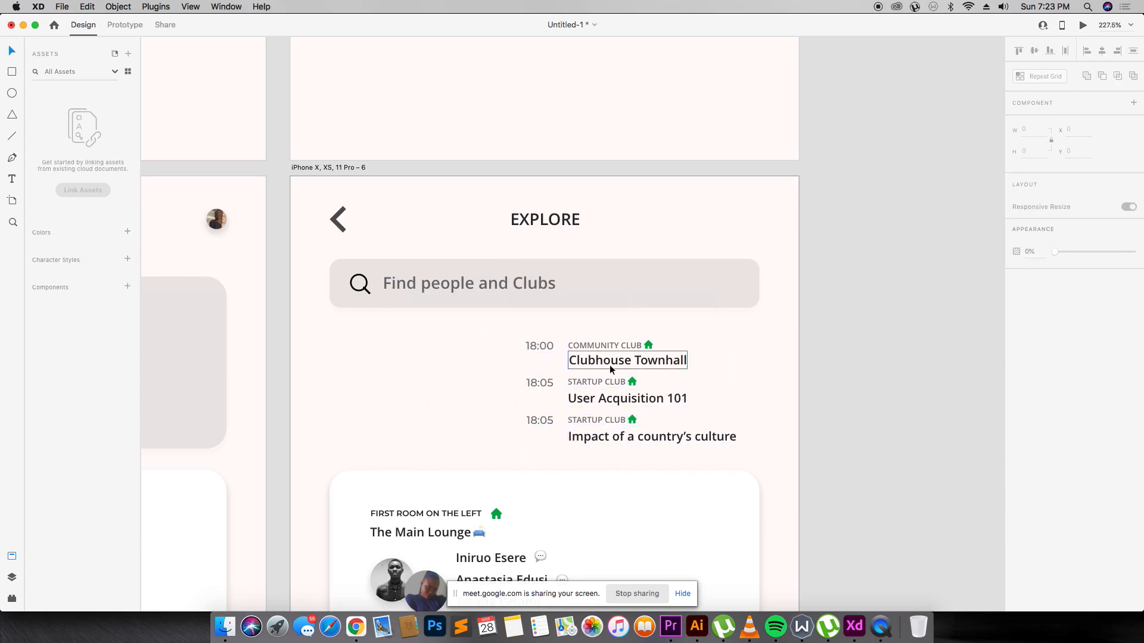
pyautogui.moveTo(613, 364); pyautogui.dragTo(380, 344)
# Retype the line as PEOPLE TO FOLLOW, align it with the search bar edge, and delete the schedule rows.
pyautogui.doubleClick(380, 344)
pyautogui.write('PEOPLE TO FOLLOW')
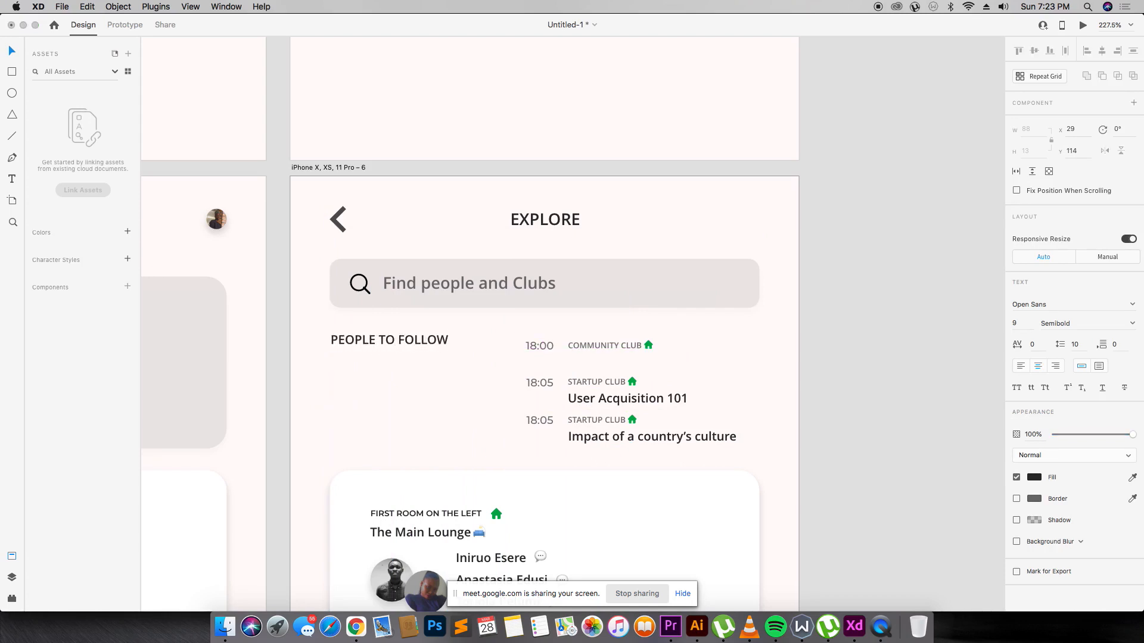
pyautogui.press('Escape')
pyautogui.moveTo(411, 341); pyautogui.dragTo(403, 342)
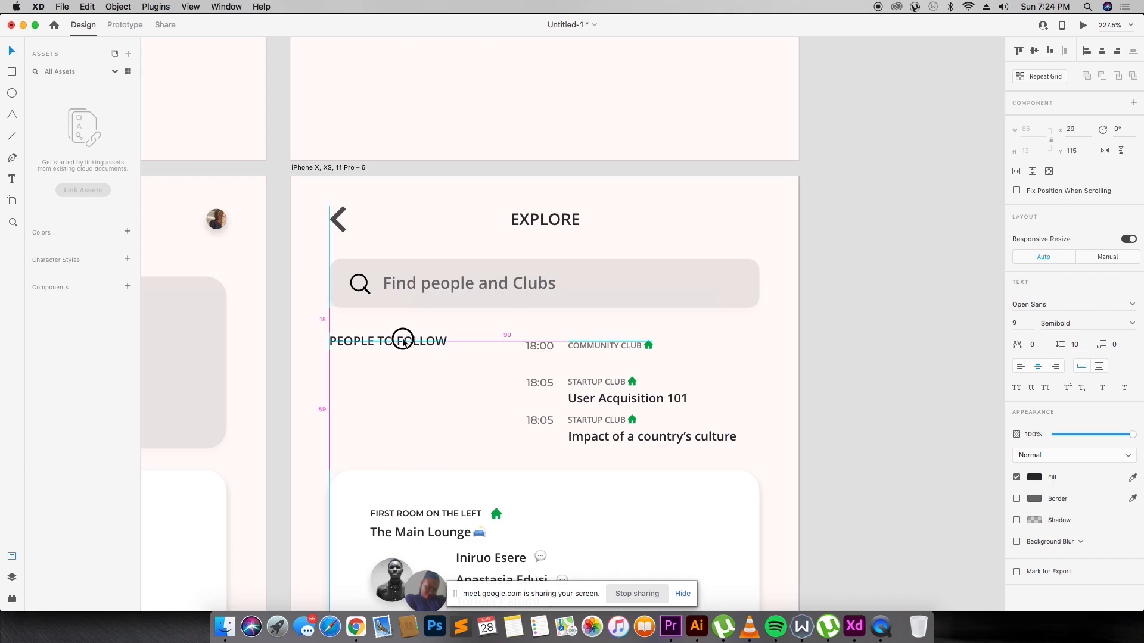
pyautogui.moveTo(403, 340); pyautogui.dragTo(405, 340)
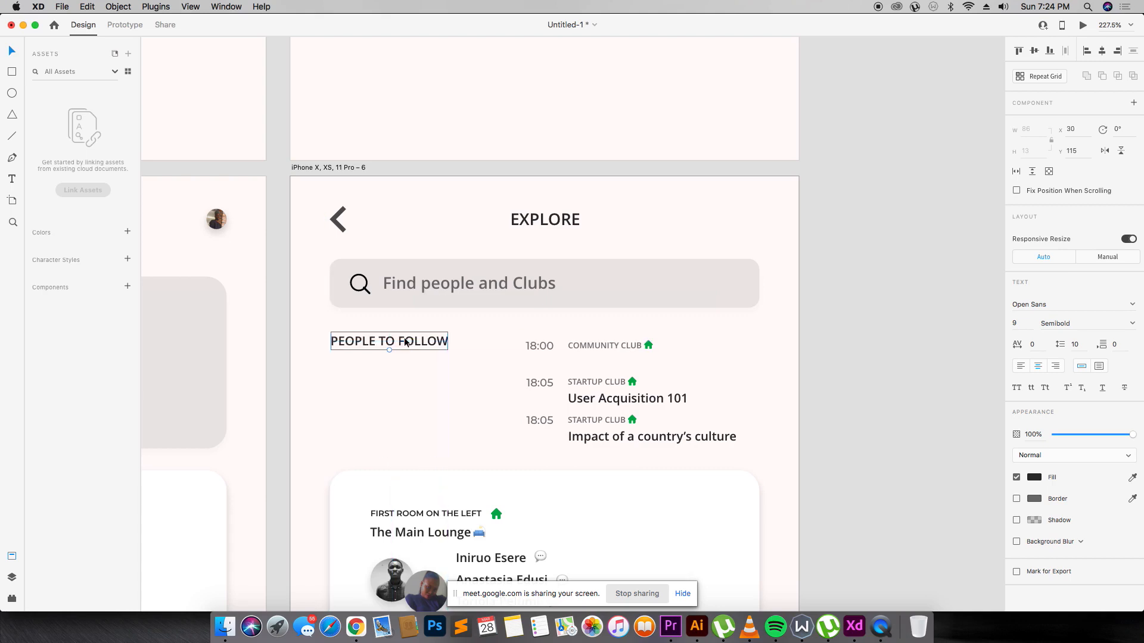
pyautogui.moveTo(526, 339); pyautogui.dragTo(773, 456)
pyautogui.press('Delete')
# Draw a white rectangle below the heading with no border and a drop shadow.
pyautogui.scroll(-5, 536, 369)
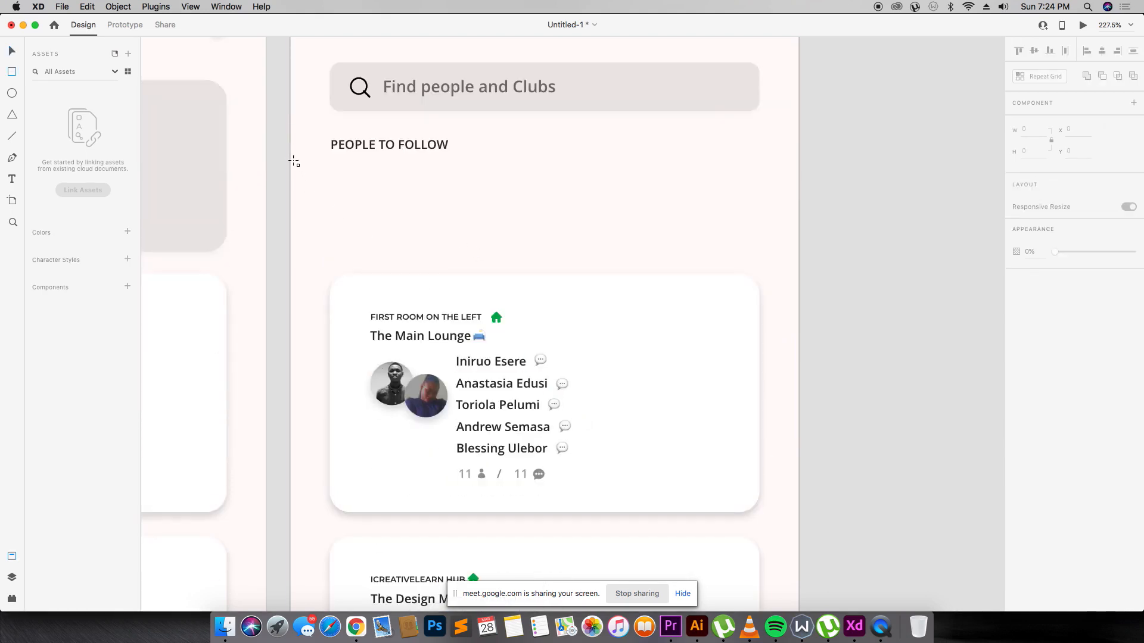
pyautogui.moveTo(293, 158)
pyautogui.mouseDown()
pyautogui.moveTo(796, 168)
pyautogui.moveTo(810, 339)
pyautogui.moveTo(798, 362)
pyautogui.mouseUp()
pyautogui.click(1016, 391)
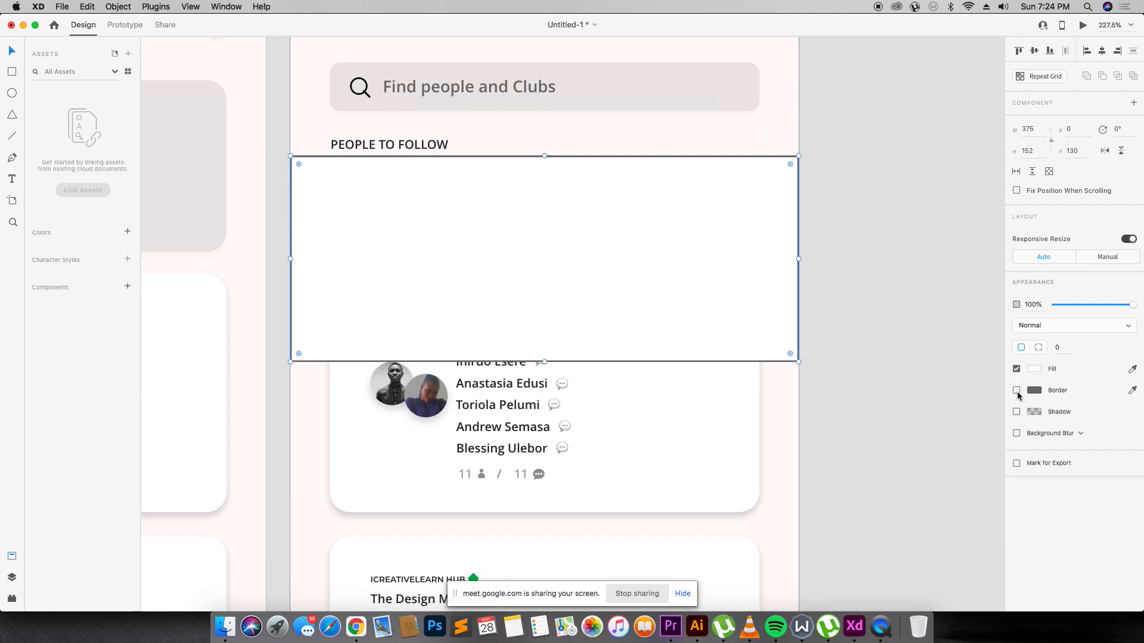
pyautogui.click(1016, 411)
# Cut the rectangle, delete the Main Lounge card, and paste the rectangle back in.
pyautogui.click(681, 303)
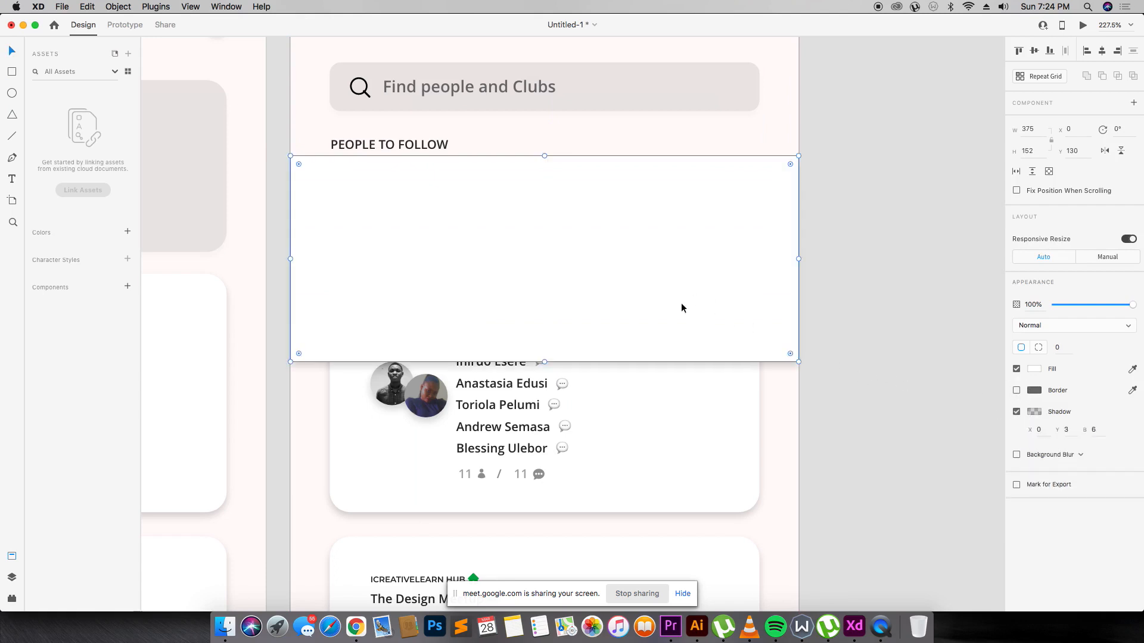
pyautogui.press('Delete')
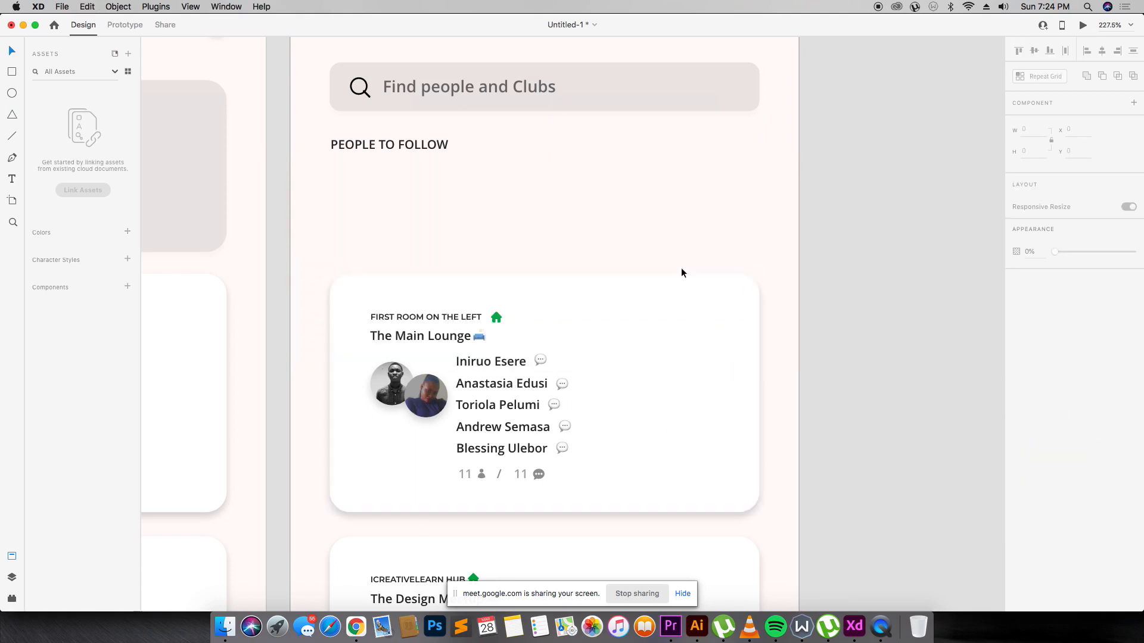
pyautogui.click(394, 284)
pyautogui.moveTo(310, 249); pyautogui.dragTo(790, 528)
pyautogui.press('Delete')
pyautogui.press('super+v')
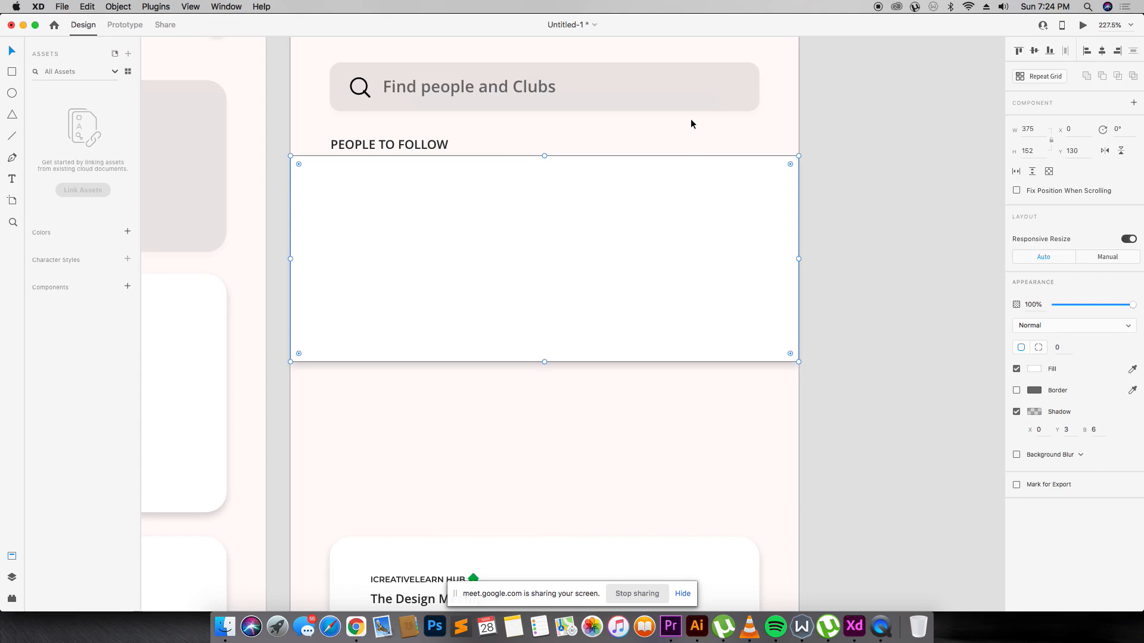
pyautogui.click(691, 119)
# Set the panel's opacity to 81% and nudge the panel and heading slightly lower.
pyautogui.moveTo(539, 196); pyautogui.dragTo(539, 202)
pyautogui.moveTo(1085, 303); pyautogui.dragTo(1117, 303)
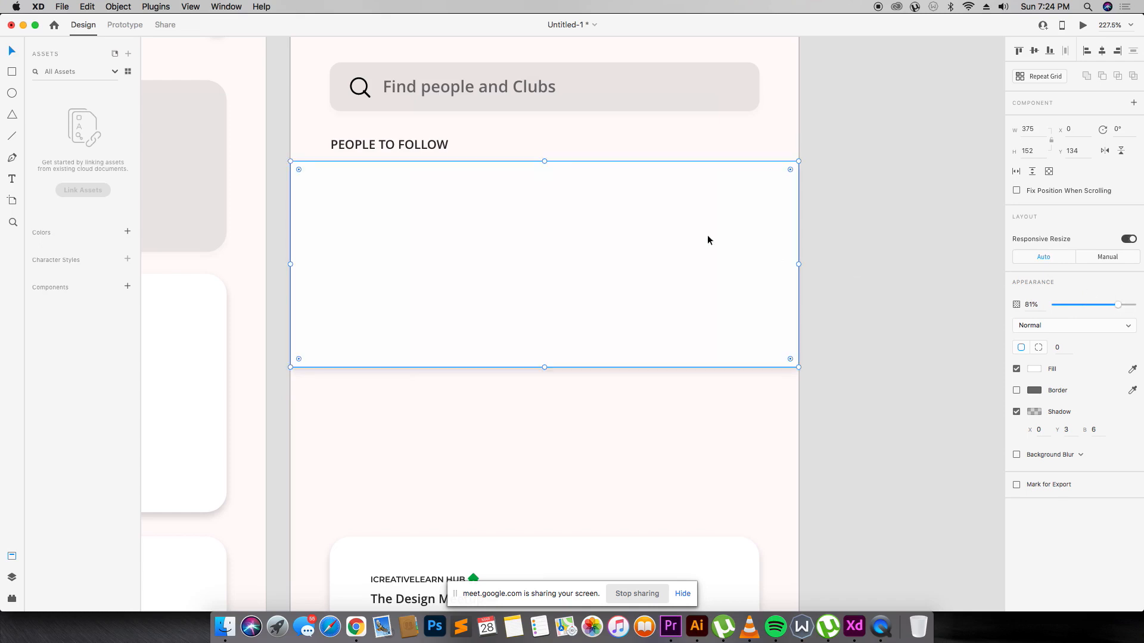
pyautogui.moveTo(581, 208); pyautogui.dragTo(582, 225)
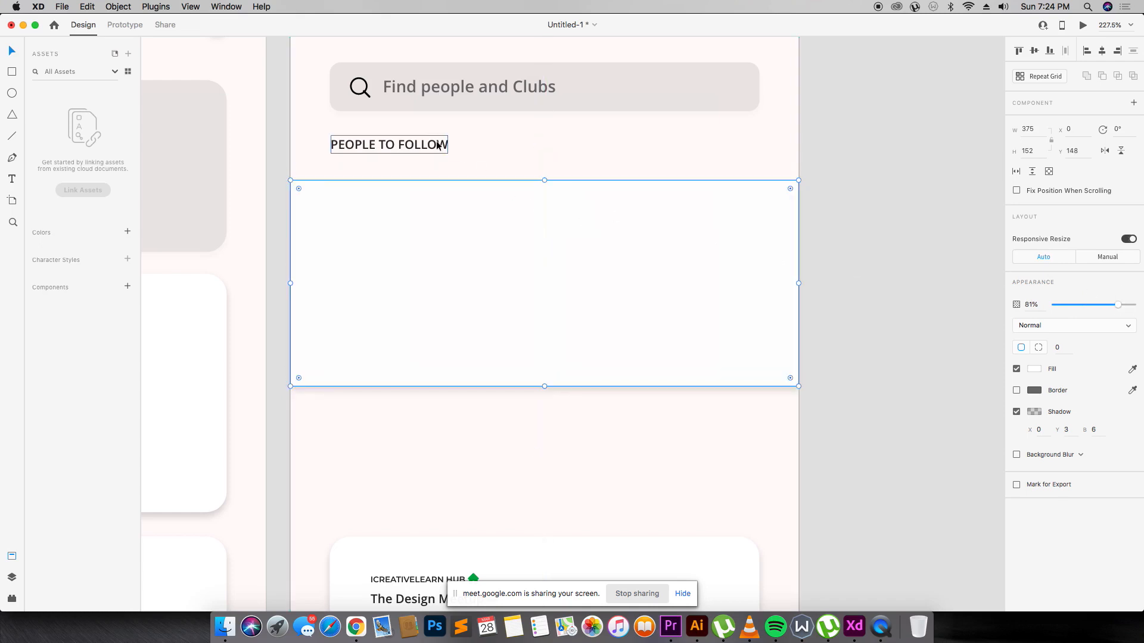
pyautogui.moveTo(441, 145); pyautogui.dragTo(432, 162)
pyautogui.click(432, 220)
pyautogui.click(486, 162)
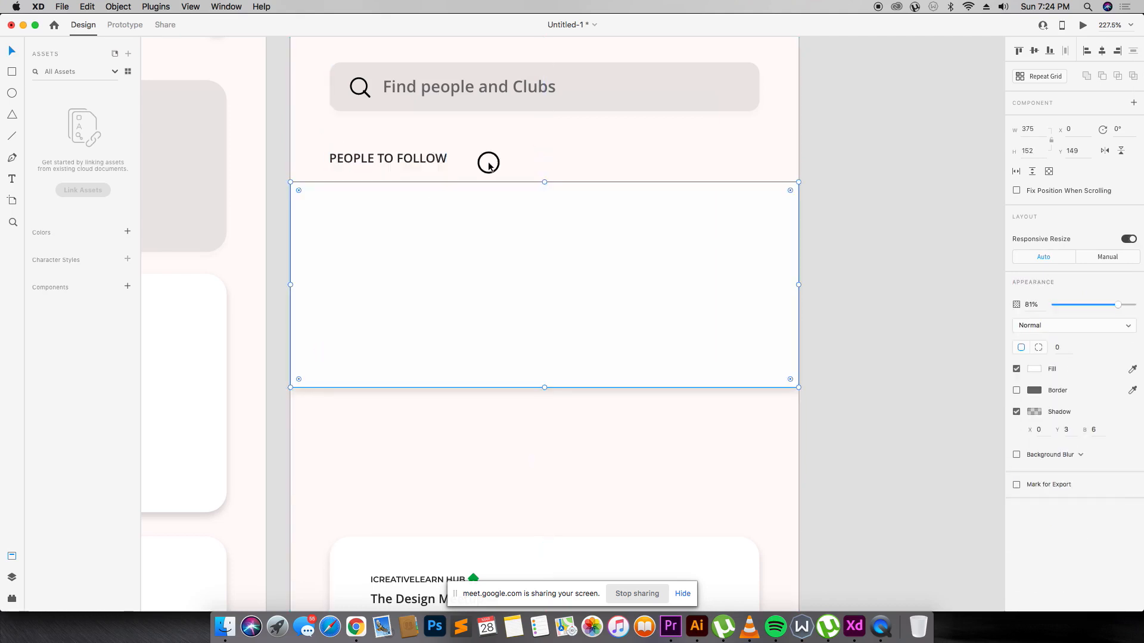
pyautogui.press('super+minus')
pyautogui.scroll(-10, 488, 162)
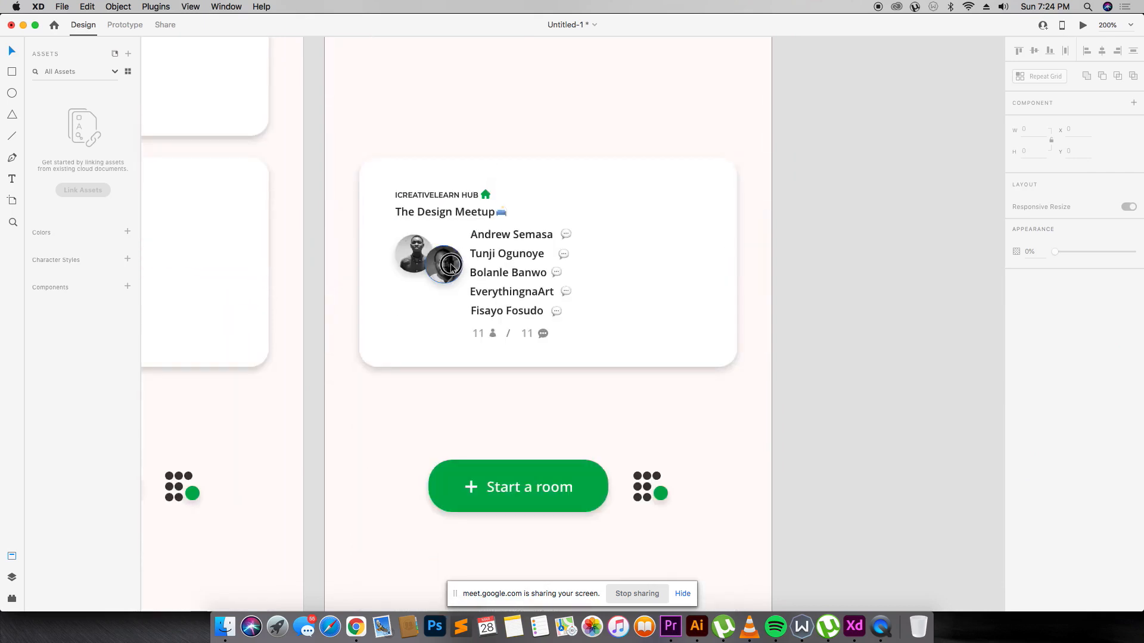
# Copy The Design Meetup member's avatar and name into the panel and send the panel behind them.
pyautogui.click(451, 268)
pyautogui.keyDown('shift'); pyautogui.click(479, 259); pyautogui.keyUp('shift')
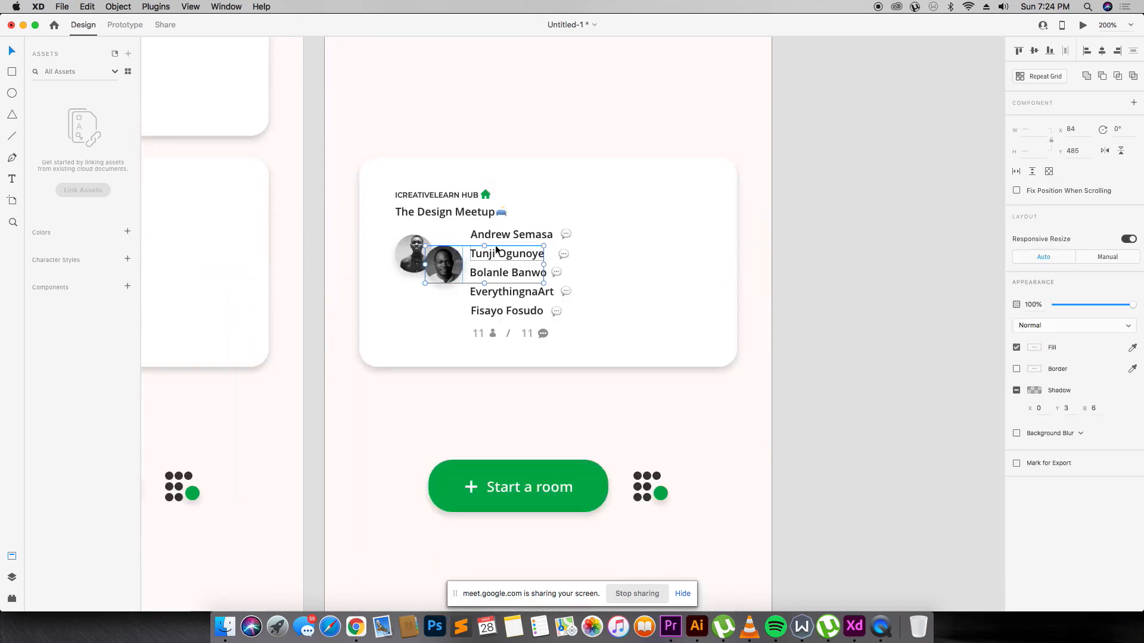
pyautogui.scroll(9, 406, 220)
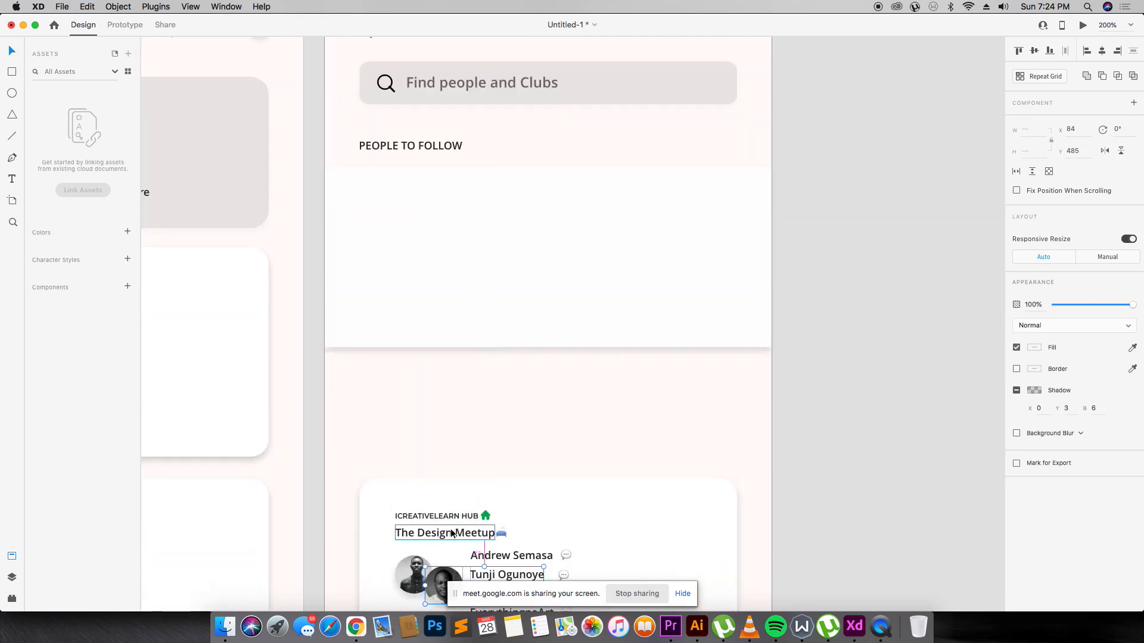
pyautogui.moveTo(434, 574); pyautogui.dragTo(374, 199)
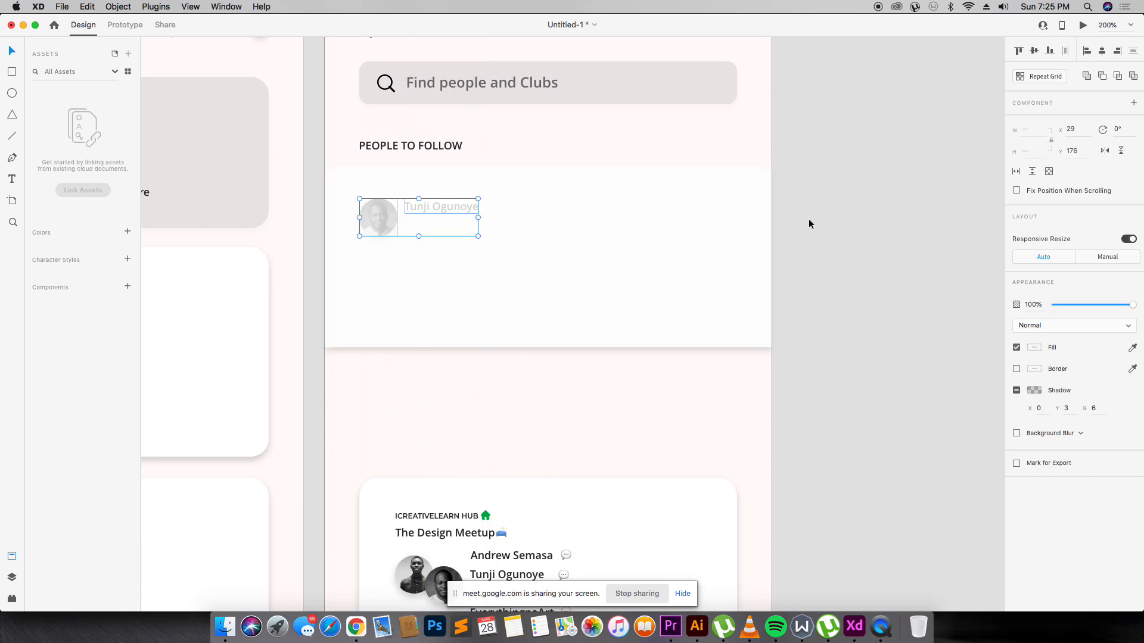
pyautogui.click(795, 255)
pyautogui.click(487, 241)
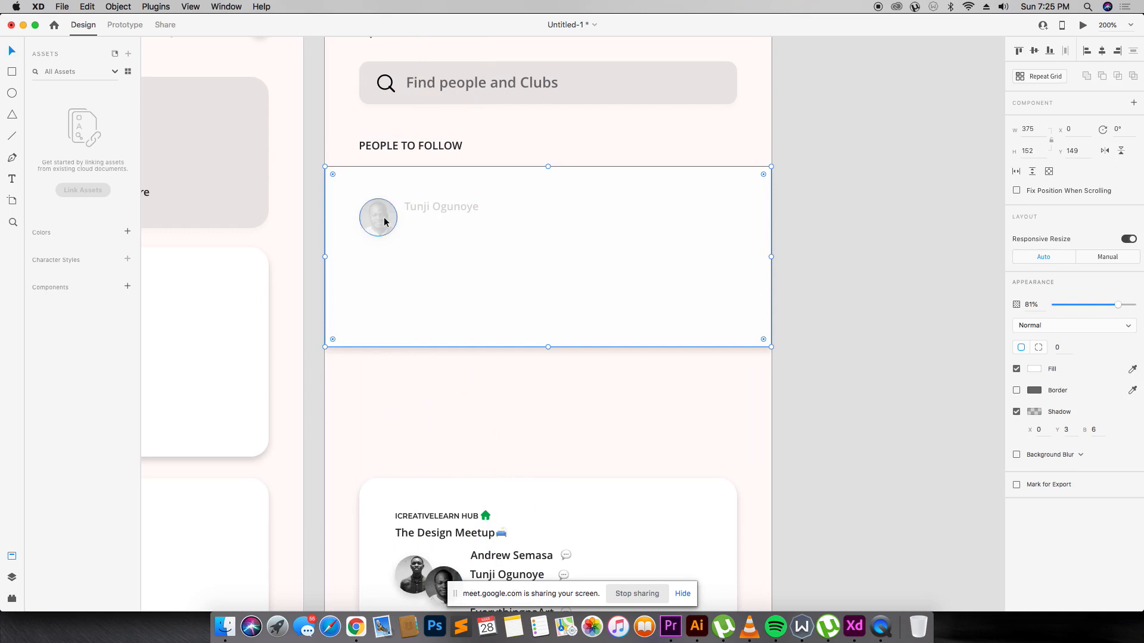
pyautogui.press('super+[')
pyautogui.press('super+[')
pyautogui.press('super+[')
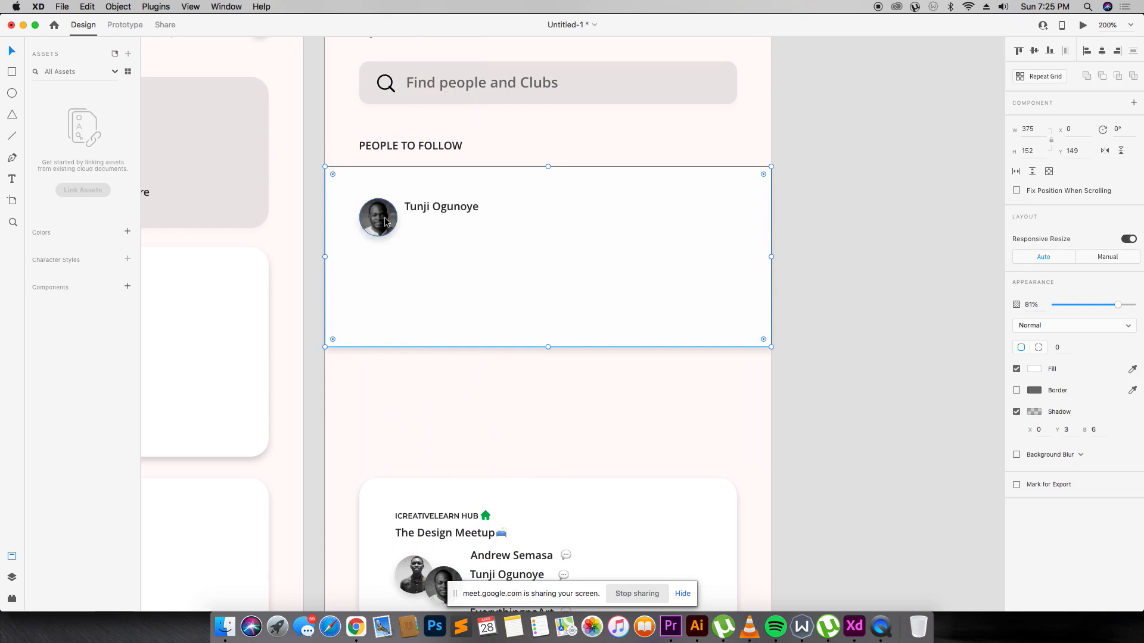
# Copy the ICREATIVELEARN HUB label to sit beneath the member's name.
pyautogui.click(438, 212)
pyautogui.scroll(-2, 461, 525)
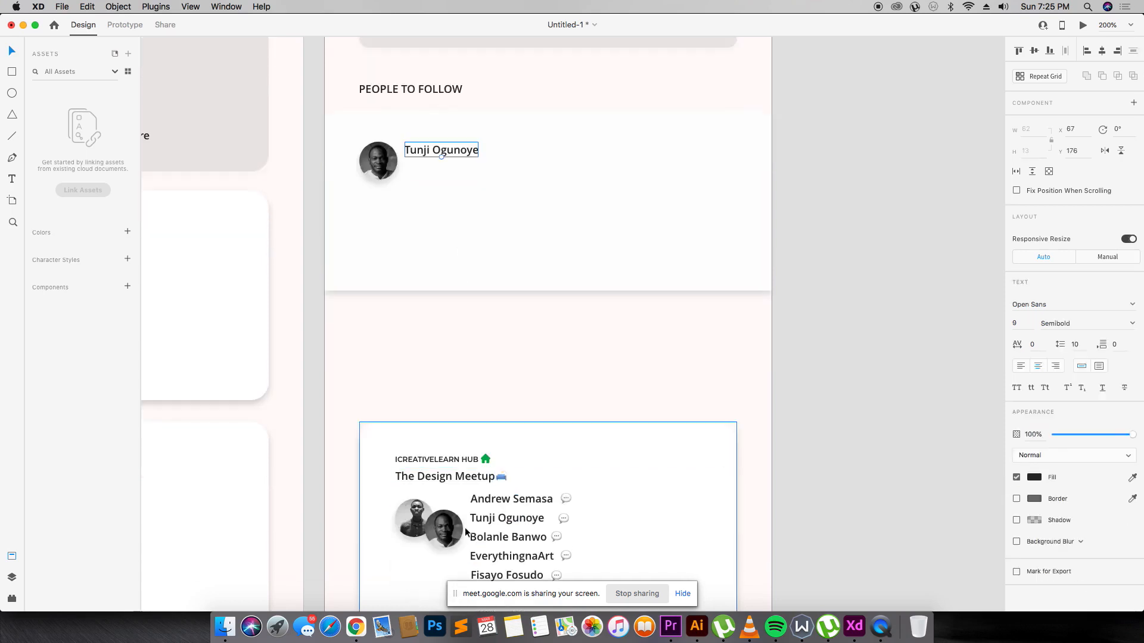
pyautogui.scroll(-5, 464, 527)
pyautogui.scroll(2, 445, 429)
pyautogui.click(435, 368)
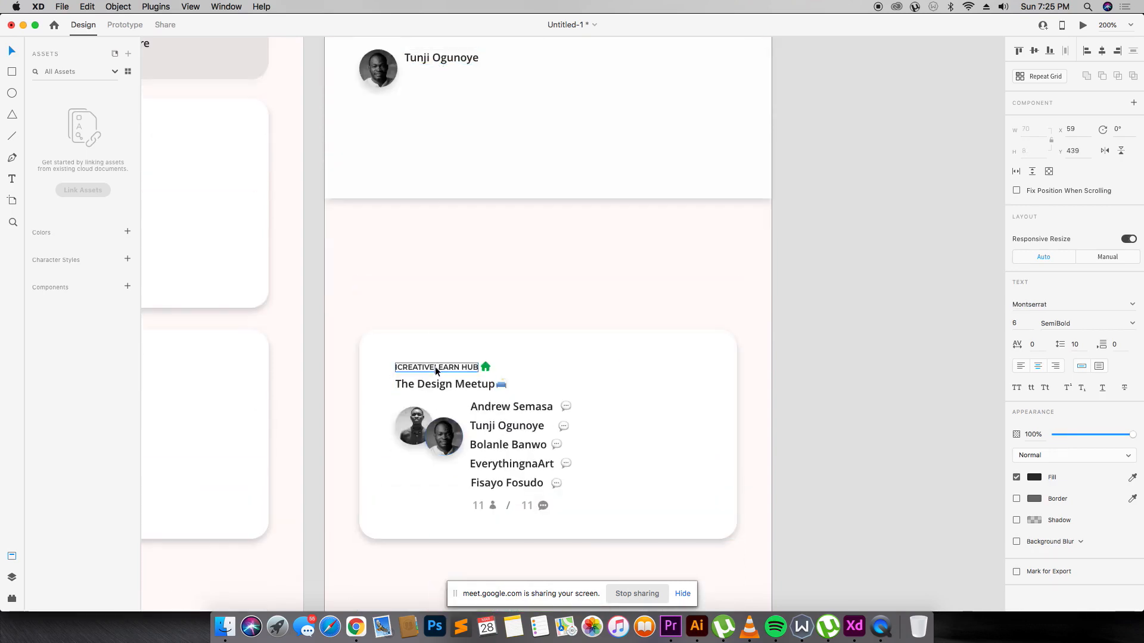
pyautogui.moveTo(435, 369); pyautogui.dragTo(449, 91)
pyautogui.click(449, 92)
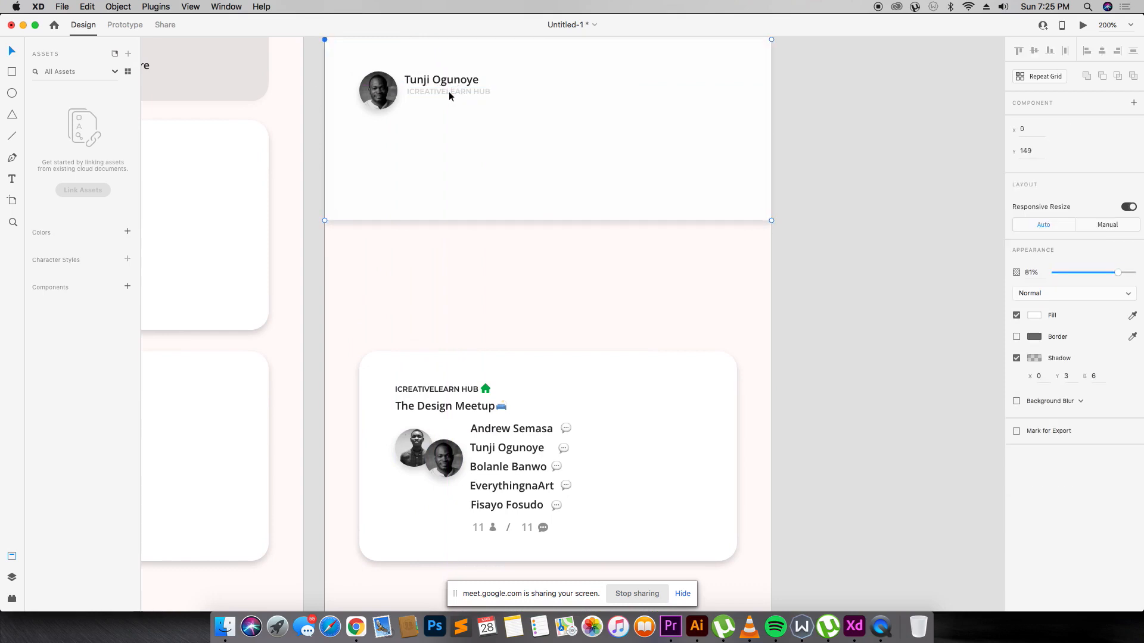
# Change the caption under the name to 'Inspired by greatness'.
pyautogui.click(299, 95)
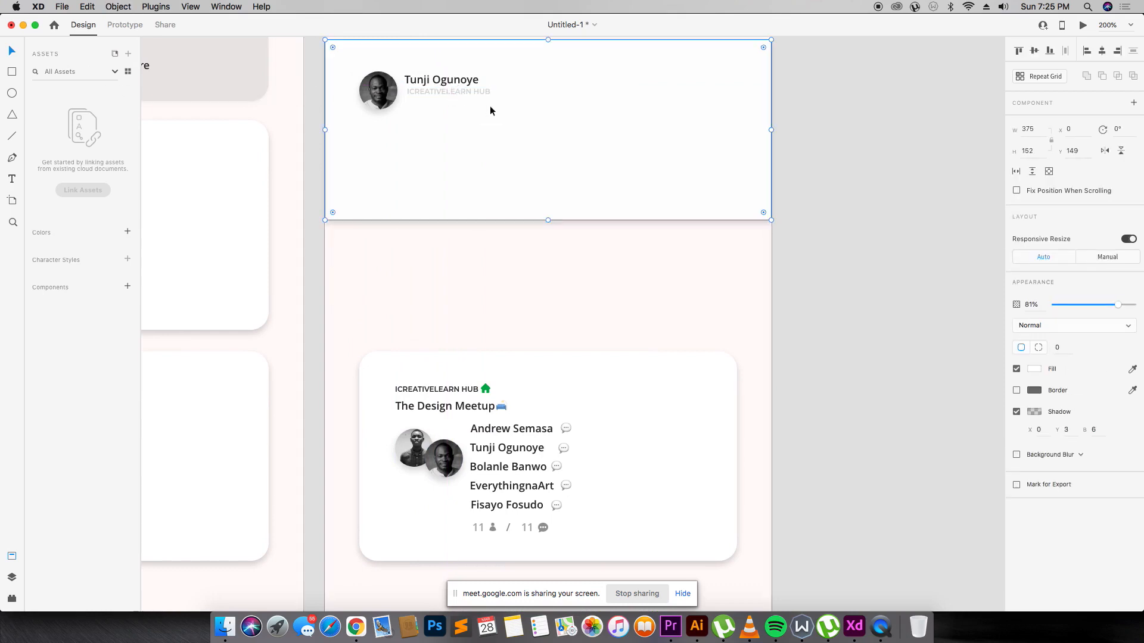
pyautogui.doubleClick(473, 91)
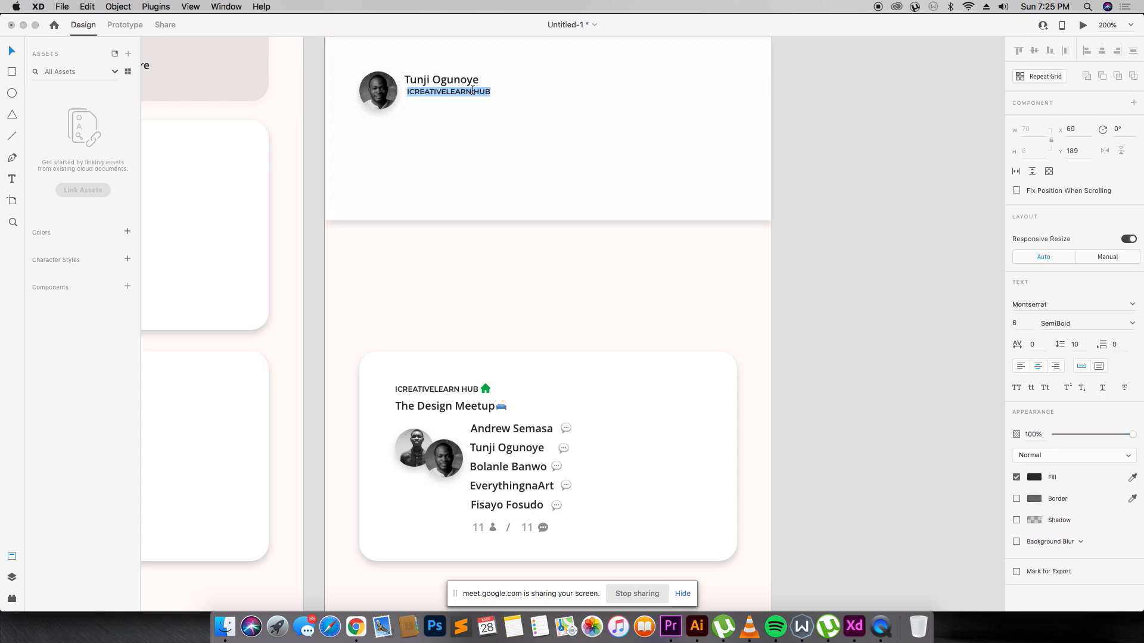
pyautogui.press('BackSpace')
pyautogui.write('Inspi')
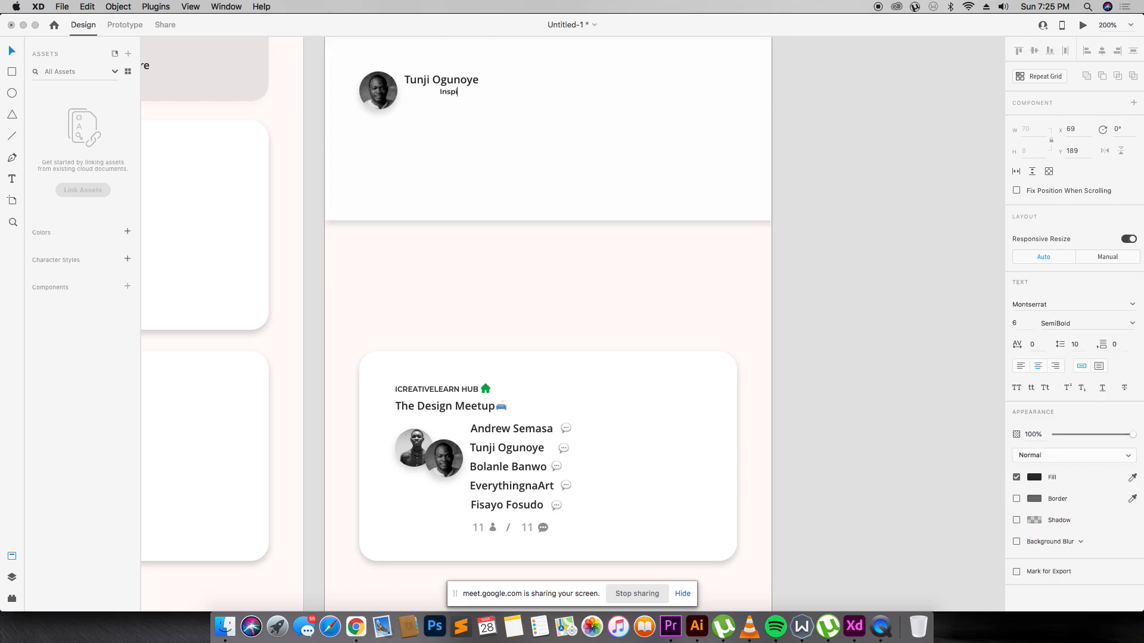
pyautogui.write('red bygreatness')
pyautogui.click(451, 93)
pyautogui.click(549, 94)
# Duplicate the caption below and retype the copy as a Curator line with a handle.
pyautogui.moveTo(464, 93); pyautogui.dragTo(459, 105)
pyautogui.press('Return')
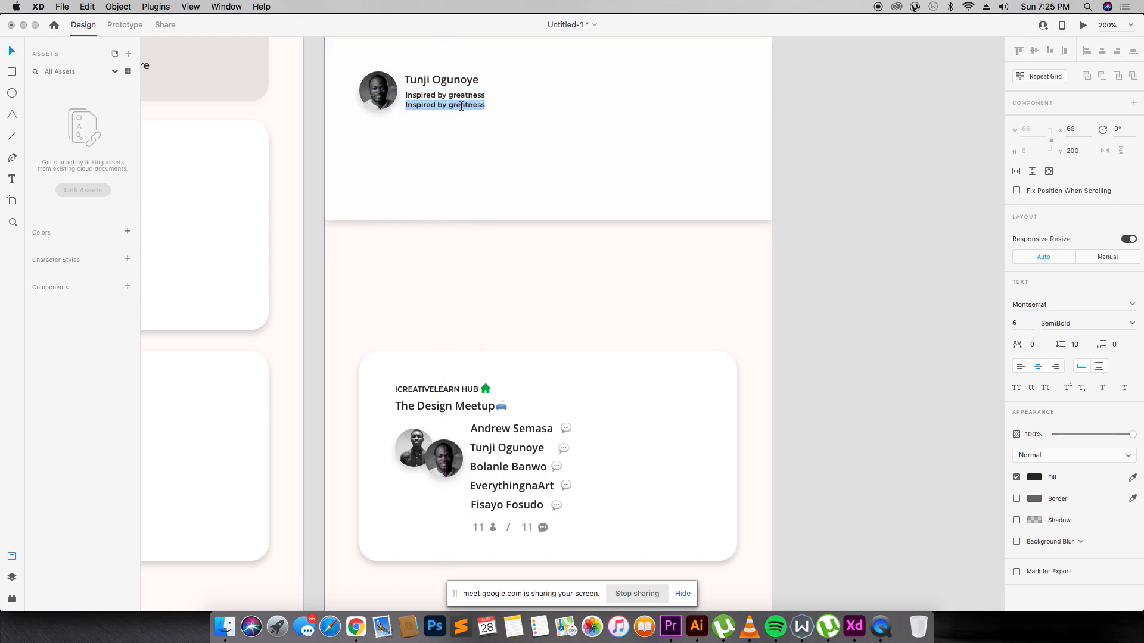
pyautogui.write('Curator')
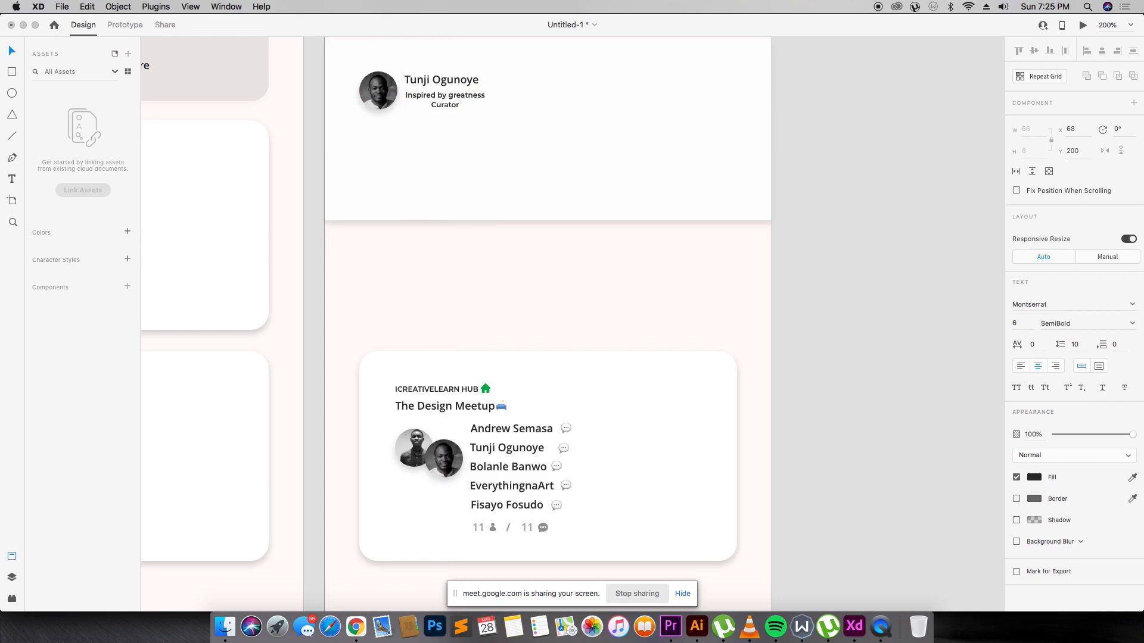
pyautogui.write(', @DearDesignr | Par...')
pyautogui.press('Escape')
# Align the two bio lines together just beneath the member's name.
pyautogui.moveTo(450, 104); pyautogui.dragTo(465, 102)
pyautogui.press('Down')
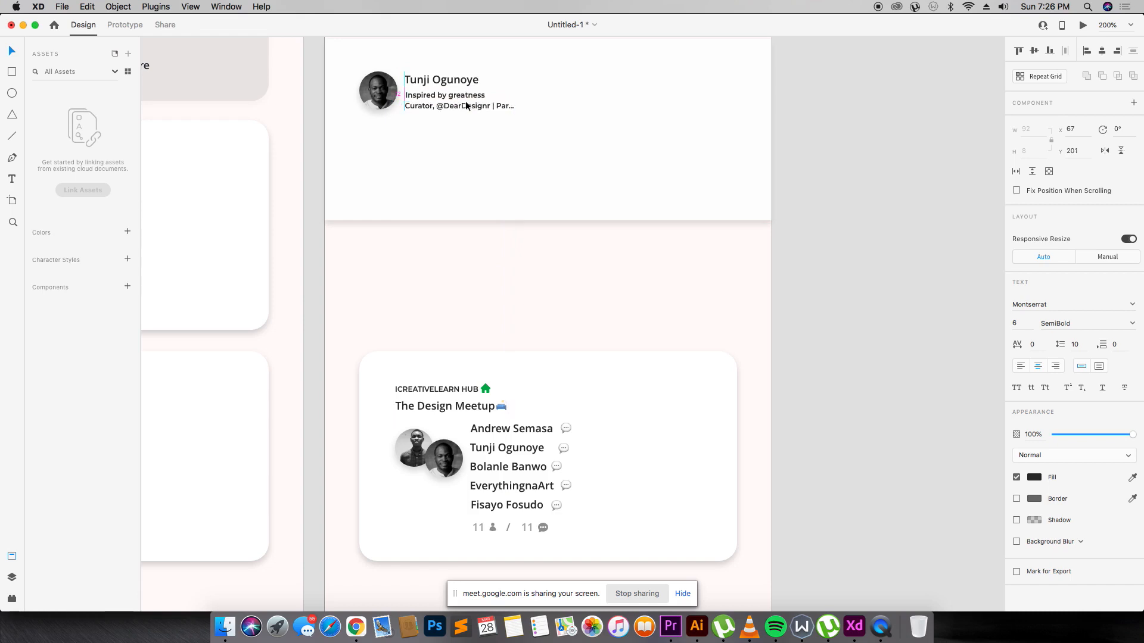
pyautogui.press('Up')
pyautogui.keyDown('shift'); pyautogui.click(470, 95); pyautogui.keyUp('shift')
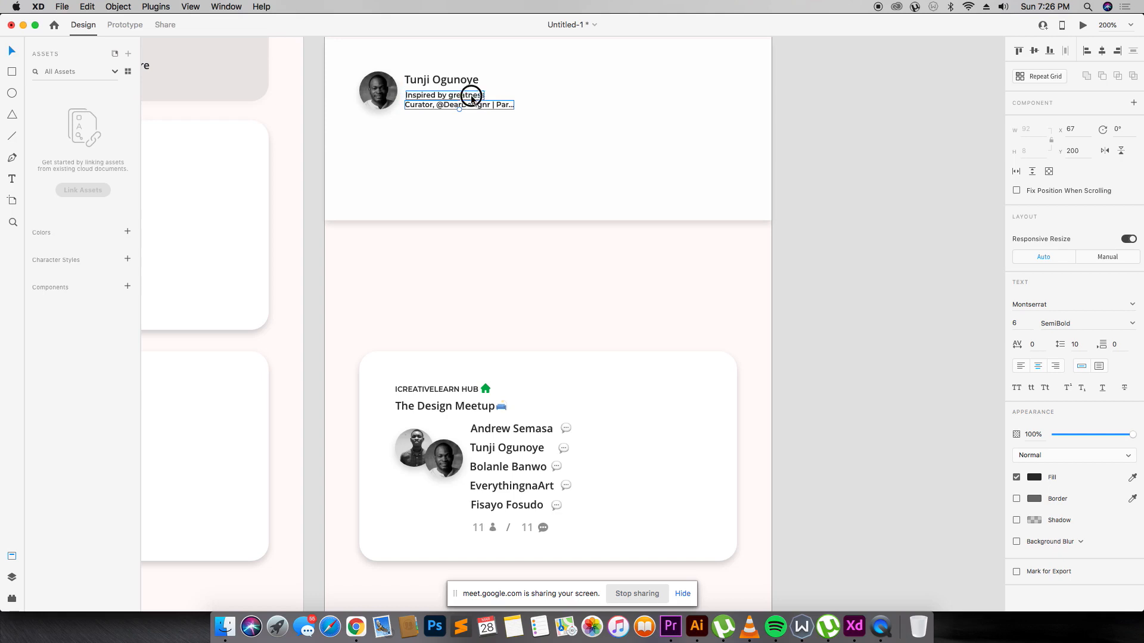
pyautogui.moveTo(470, 100); pyautogui.dragTo(471, 95)
pyautogui.press('Down')
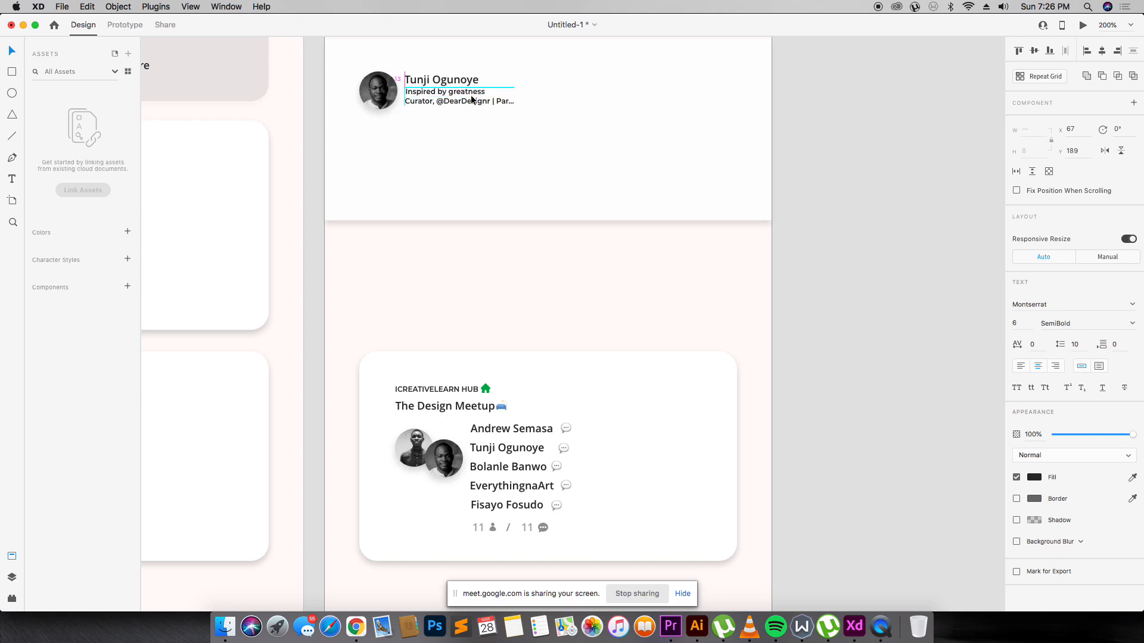
pyautogui.scroll(3, 471, 98)
pyautogui.click(485, 129)
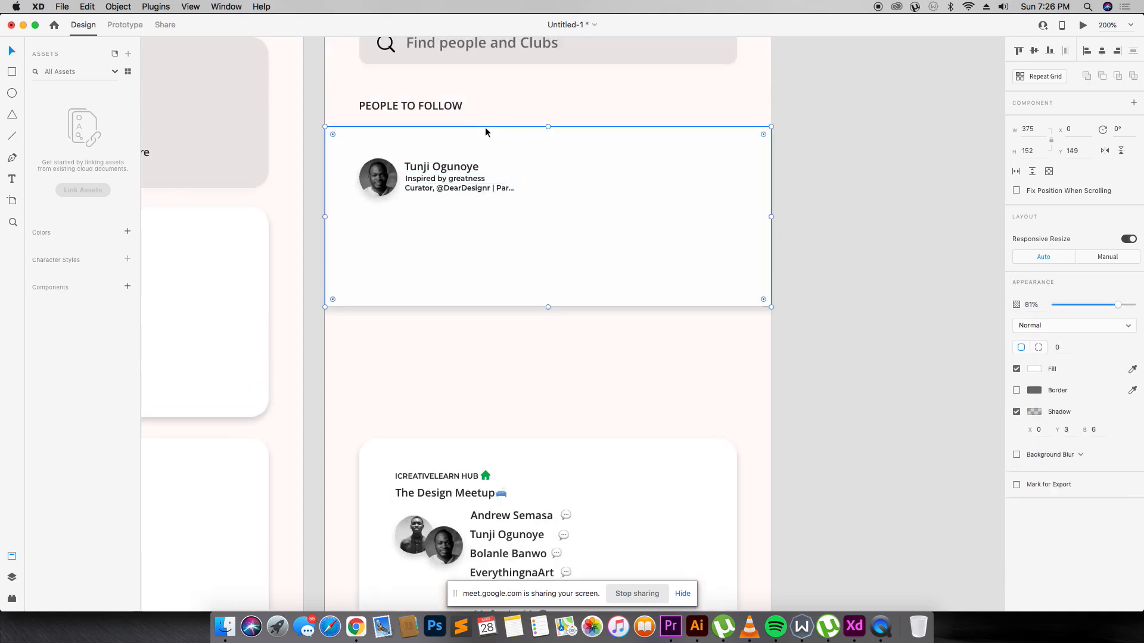
pyautogui.click(459, 183)
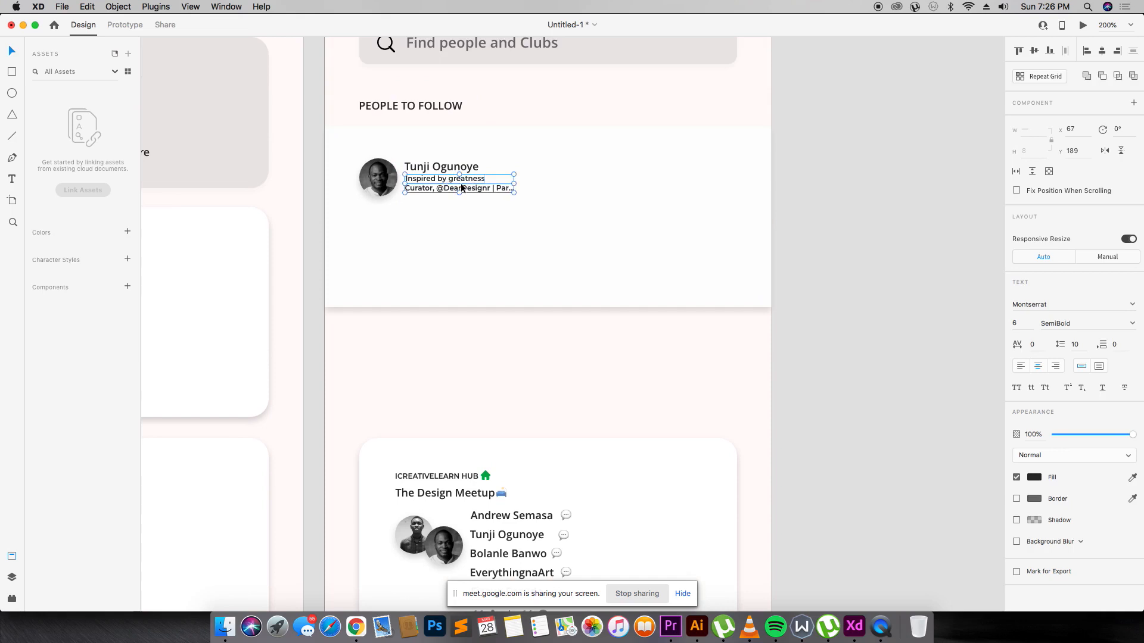
pyautogui.press('Down')
pyautogui.press('Up')
pyautogui.click(534, 181)
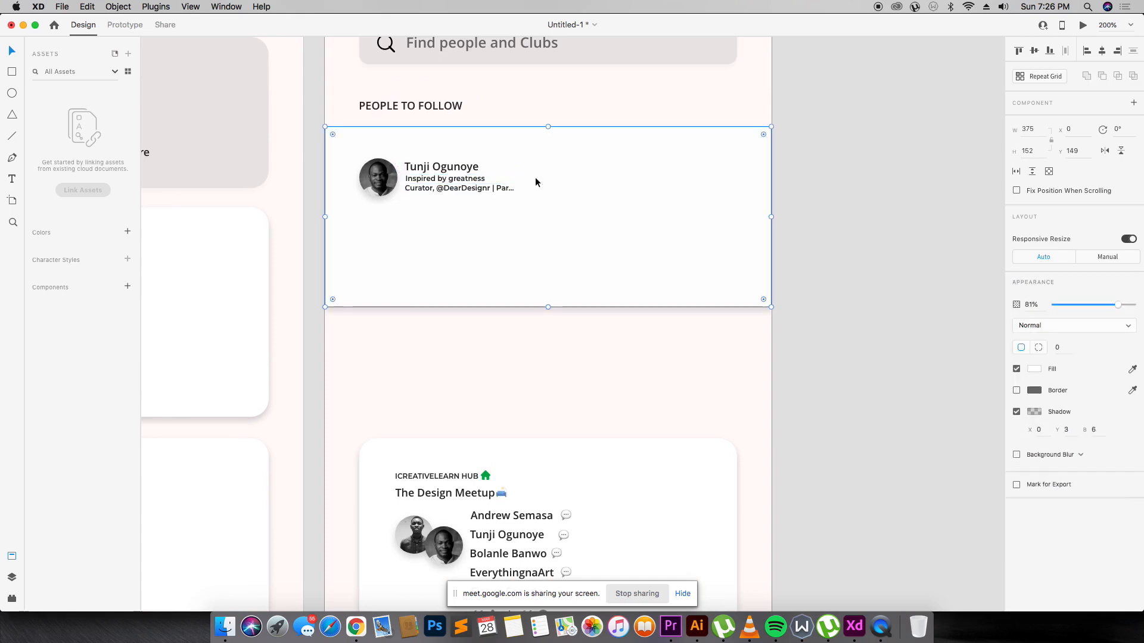
# Draw a 75×20 rectangle at the row's right side with corner radius 20.
pyautogui.click(12, 72)
pyautogui.moveTo(628, 171); pyautogui.dragTo(717, 193)
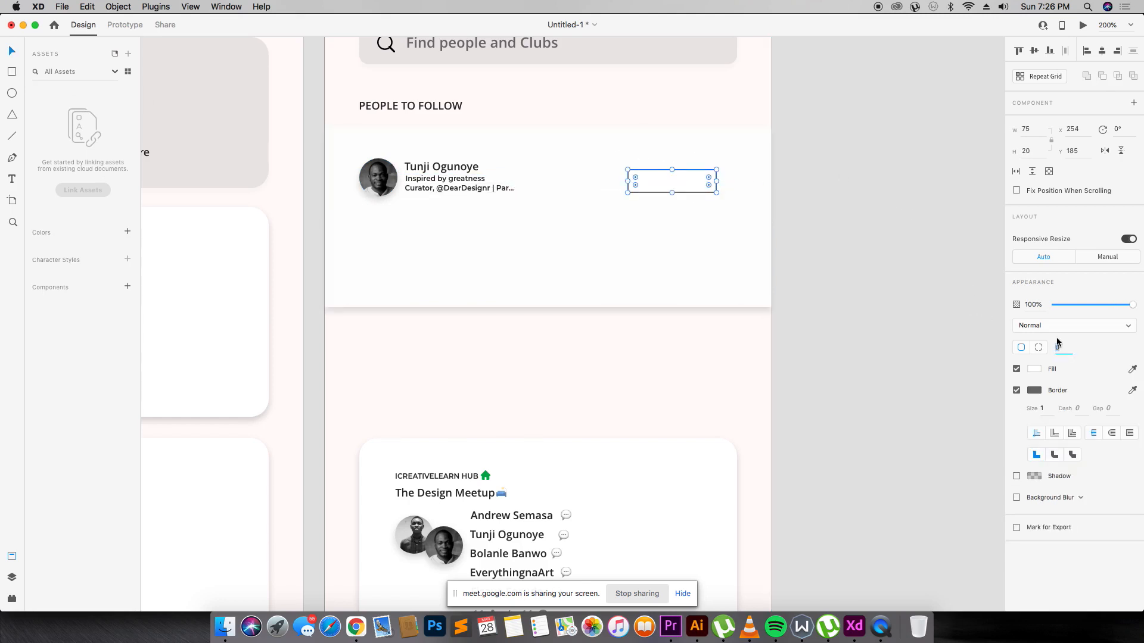
pyautogui.press('Return')
pyautogui.scroll(-5, 803, 330)
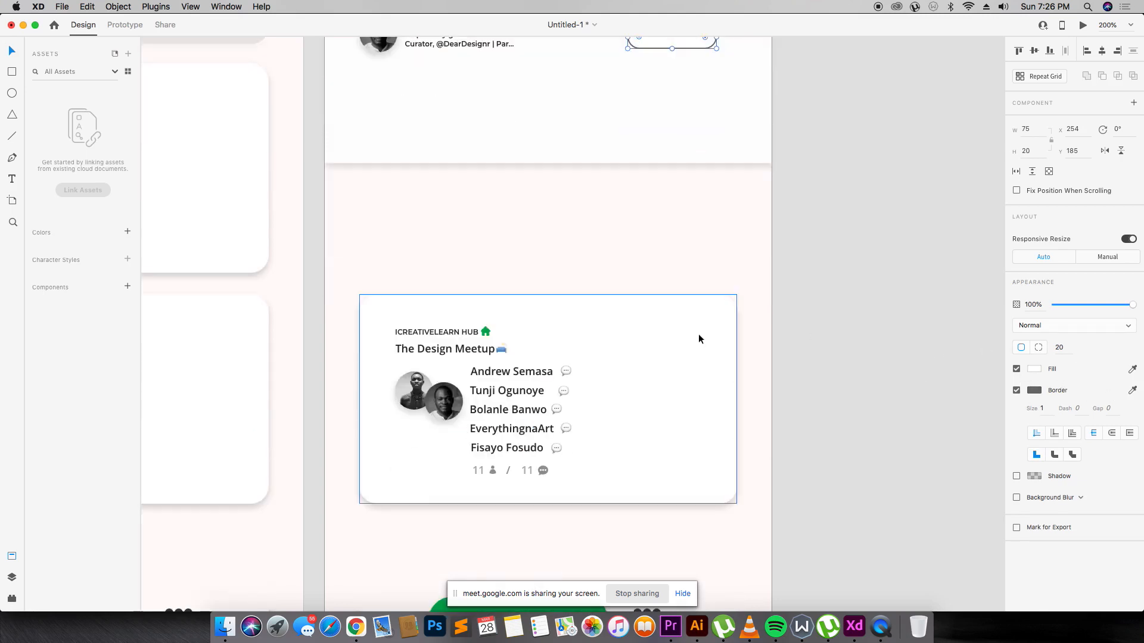
pyautogui.scroll(10, 695, 327)
pyautogui.scroll(-3, 694, 327)
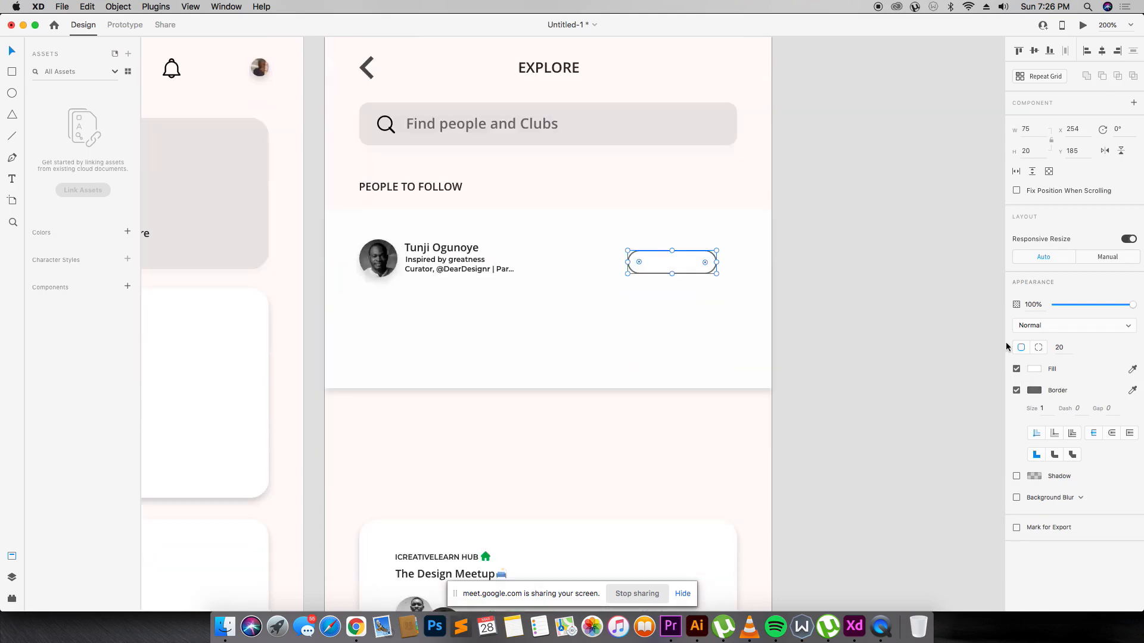
# Keep the pill's border on and change its colour to a bright blue.
pyautogui.click(1016, 390)
pyautogui.click(1016, 391)
pyautogui.click(1035, 390)
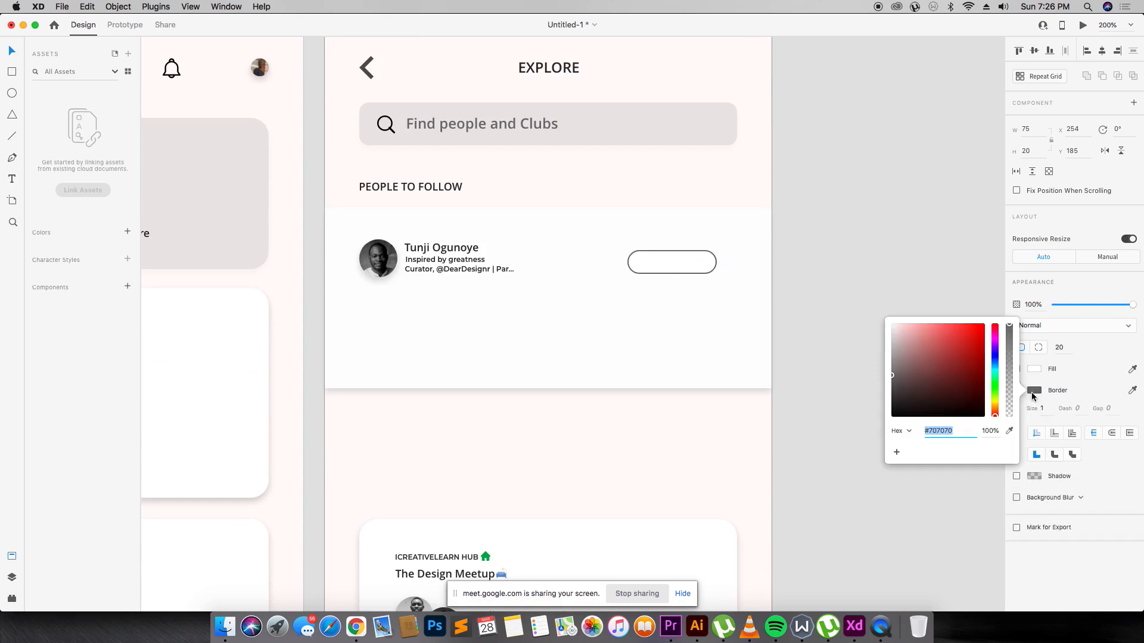
pyautogui.click(948, 361)
pyautogui.click(979, 363)
pyautogui.moveTo(996, 354); pyautogui.dragTo(971, 356)
pyautogui.click(796, 270)
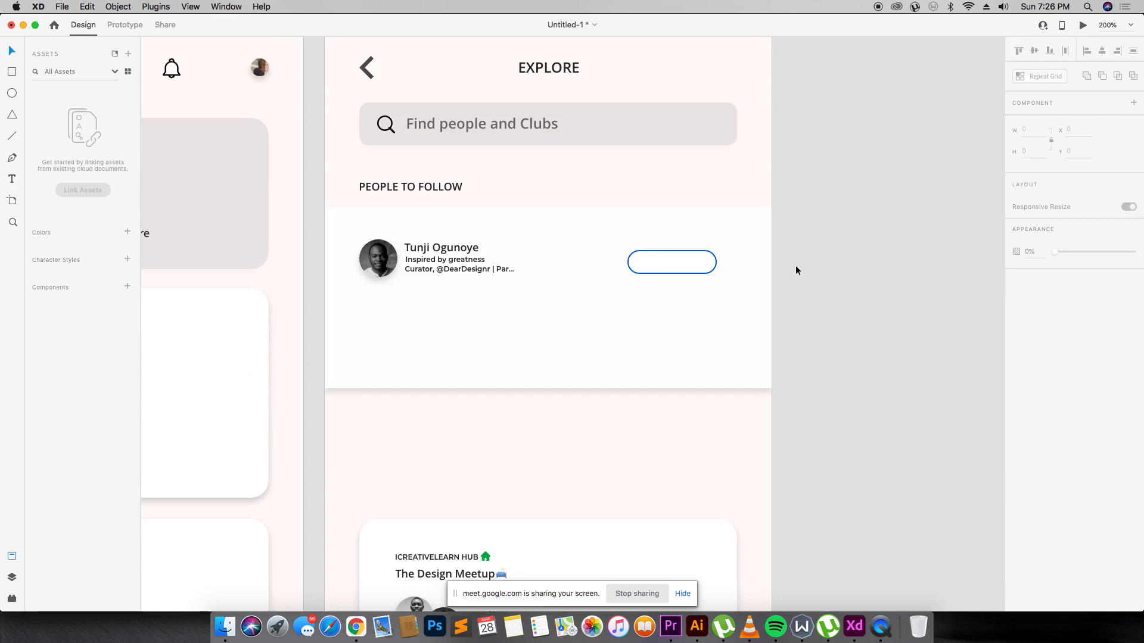
# Copy the #4C83F9 fill value from the blue shape at the canvas edge.
pyautogui.press('super+0')
pyautogui.press('super+1')
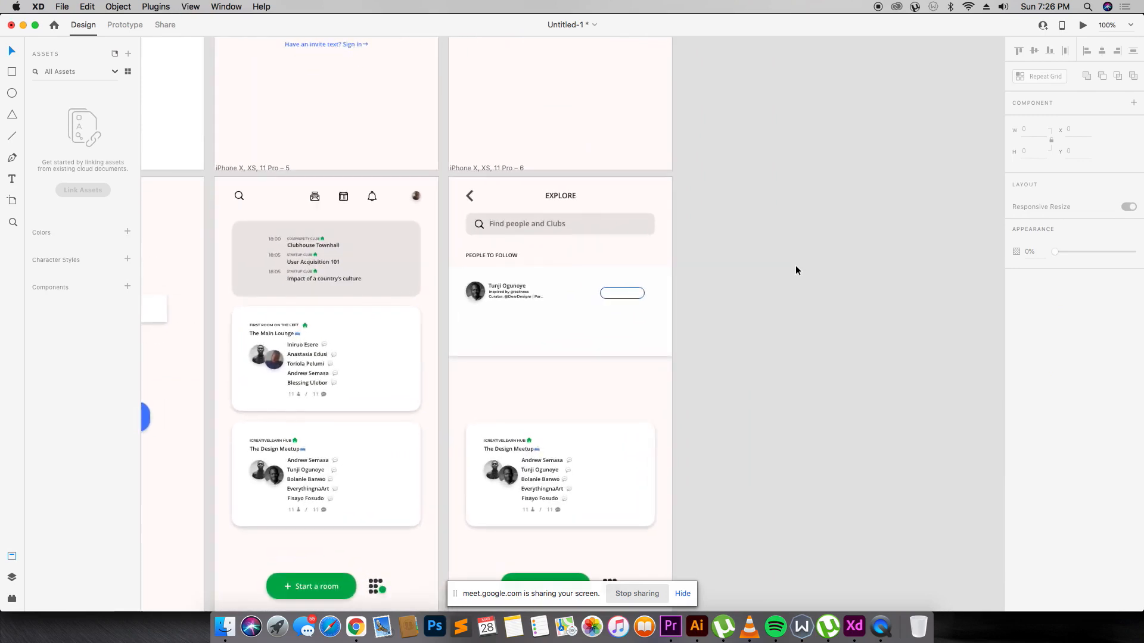
pyautogui.click(149, 419)
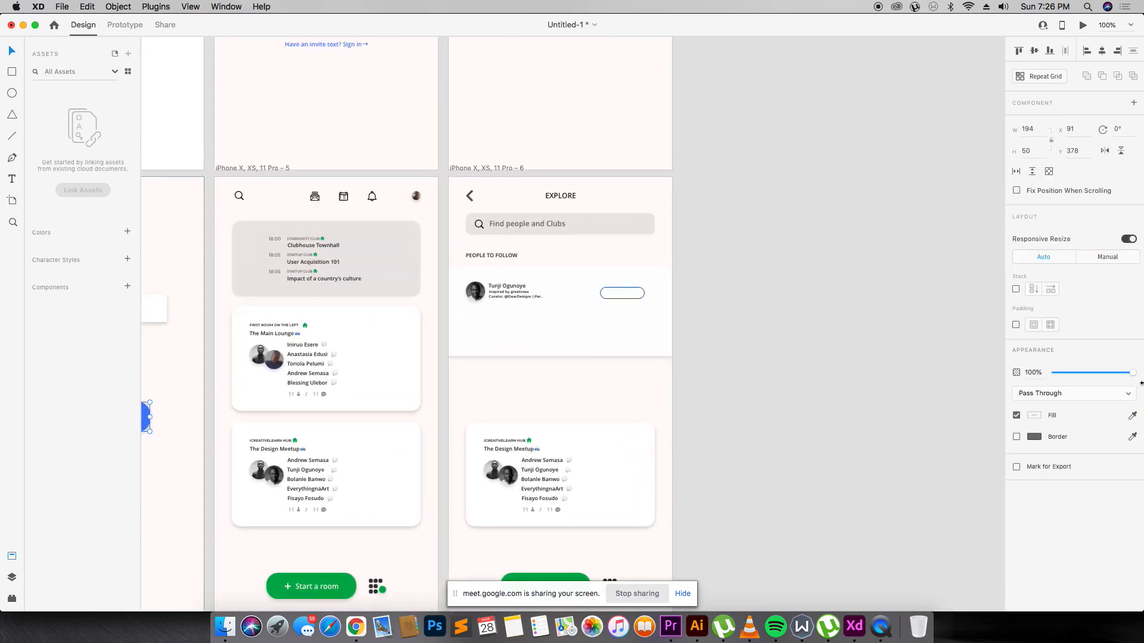
pyautogui.click(1032, 417)
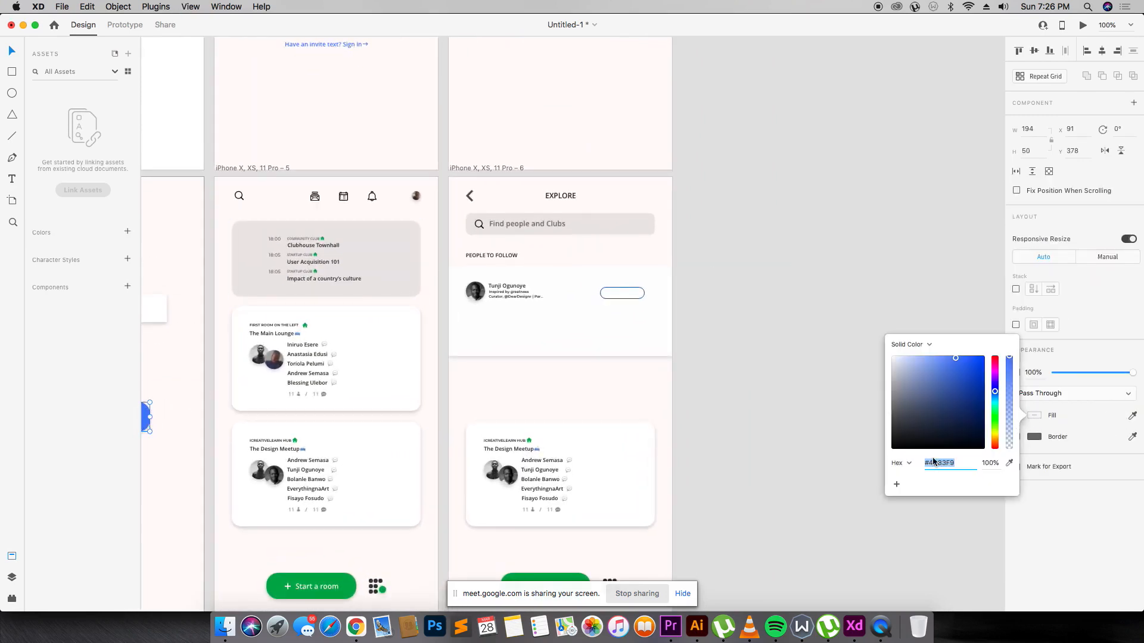
pyautogui.scroll(-3, 152, 360)
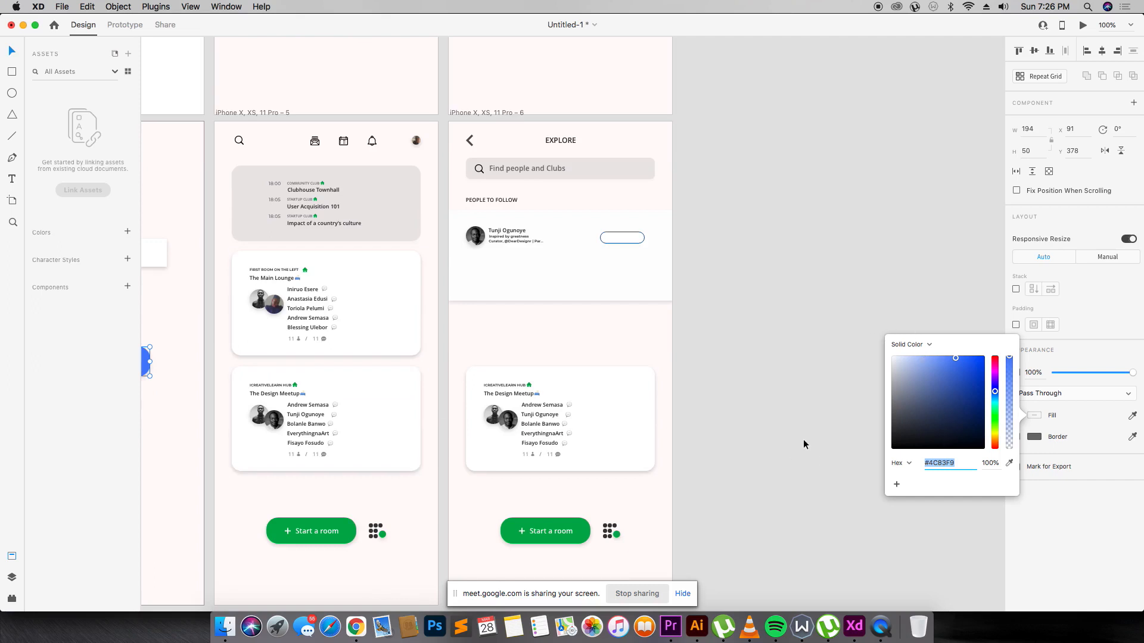
pyautogui.click(803, 441)
pyautogui.click(145, 360)
pyautogui.hscroll(-1, 566, 417)
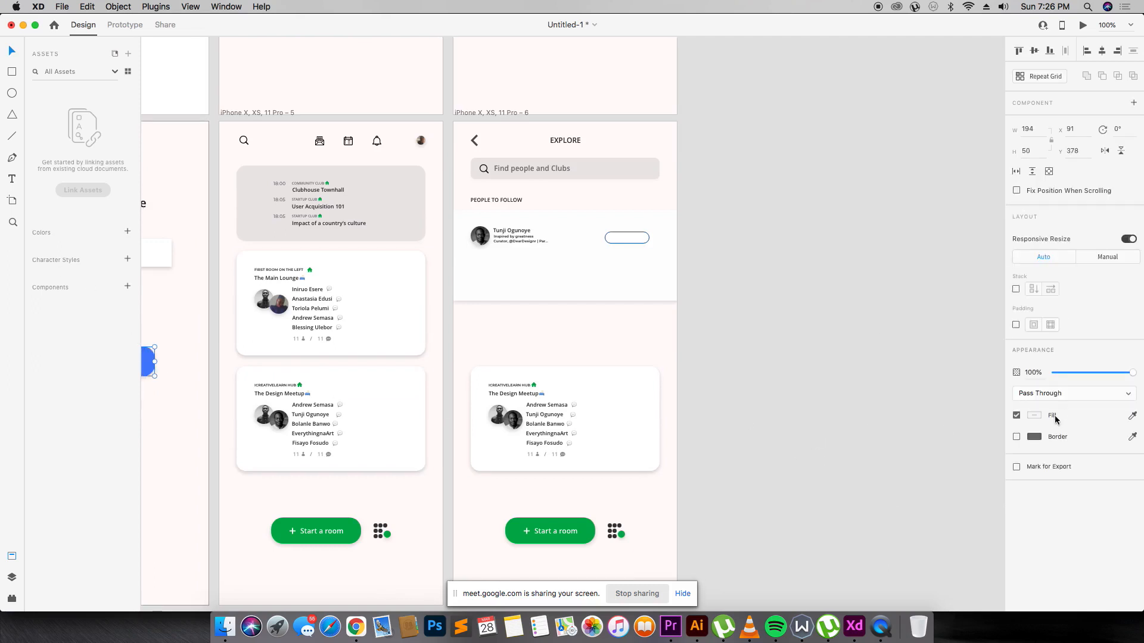
pyautogui.doubleClick(147, 368)
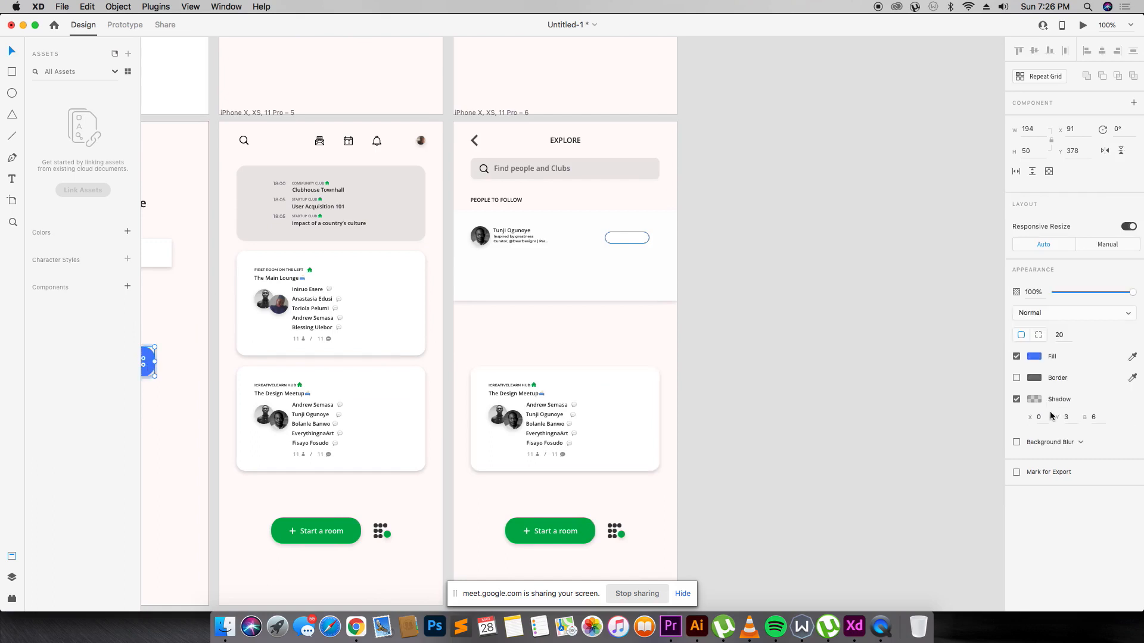
pyautogui.click(1035, 358)
pyautogui.press('super+c')
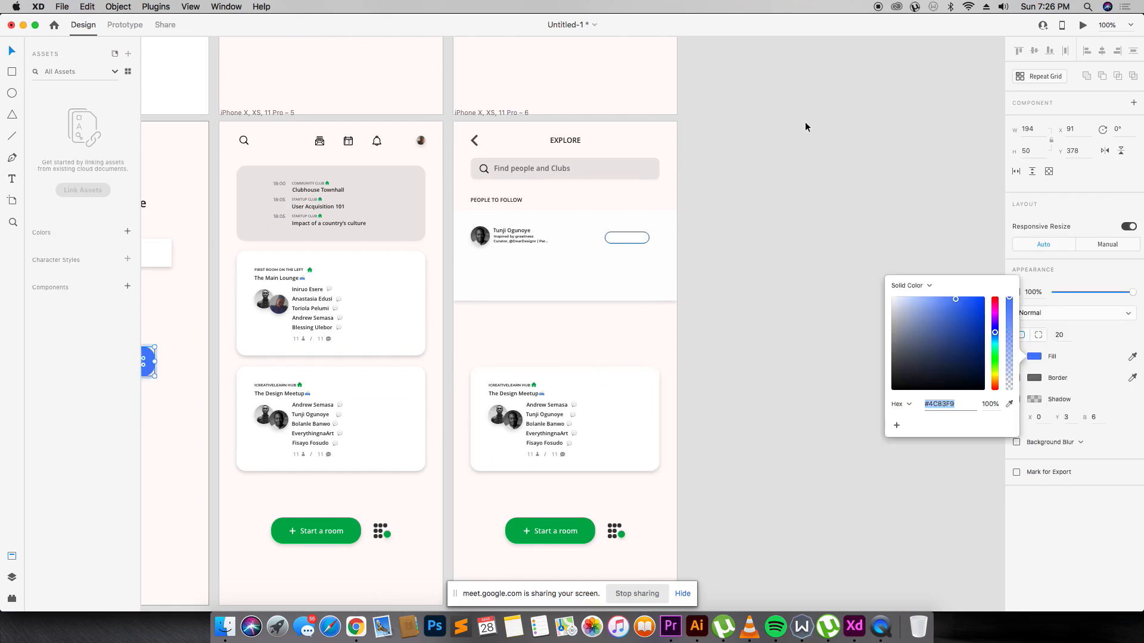
pyautogui.click(806, 127)
# Apply #4C83F9 as the pill's border colour.
pyautogui.doubleClick(630, 232)
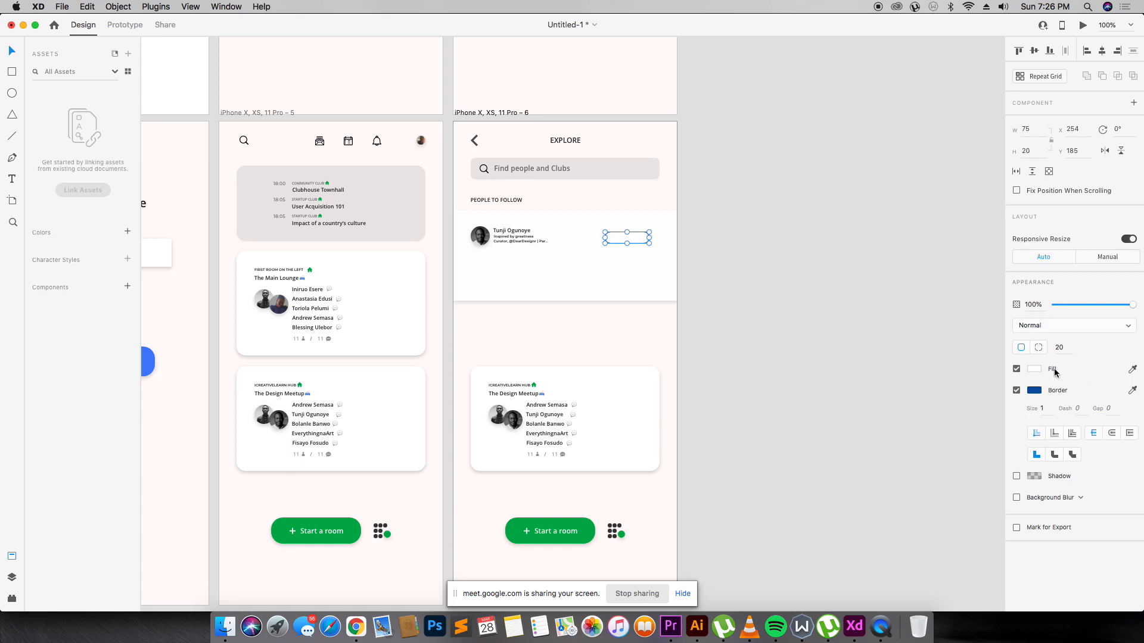
pyautogui.click(1039, 392)
pyautogui.press('super+v')
pyautogui.press('Return')
pyautogui.click(894, 217)
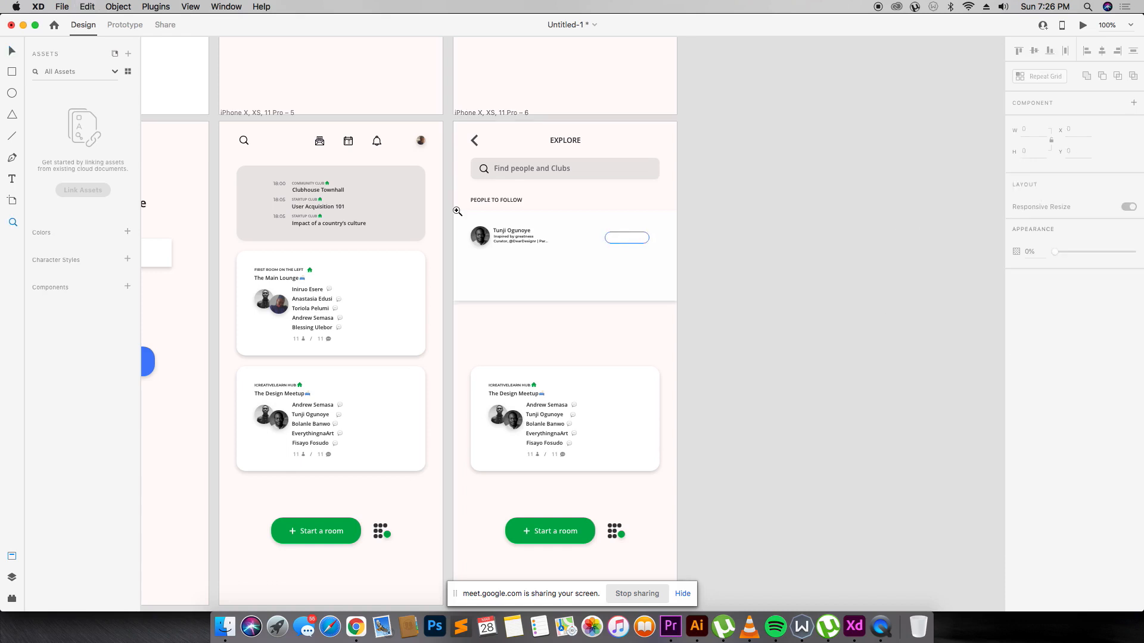
# Zoom in on the card and narrow the pill from its left side.
pyautogui.press('z')
pyautogui.moveTo(423, 145); pyautogui.dragTo(616, 298)
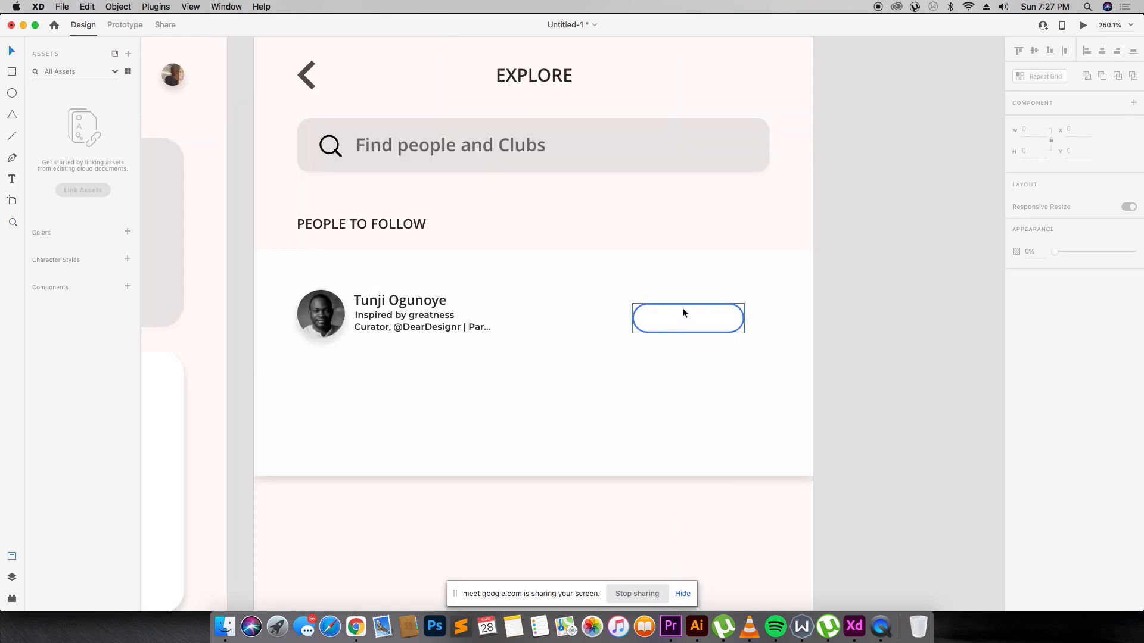
pyautogui.click(682, 312)
pyautogui.moveTo(633, 318); pyautogui.dragTo(655, 320)
pyautogui.click(528, 320)
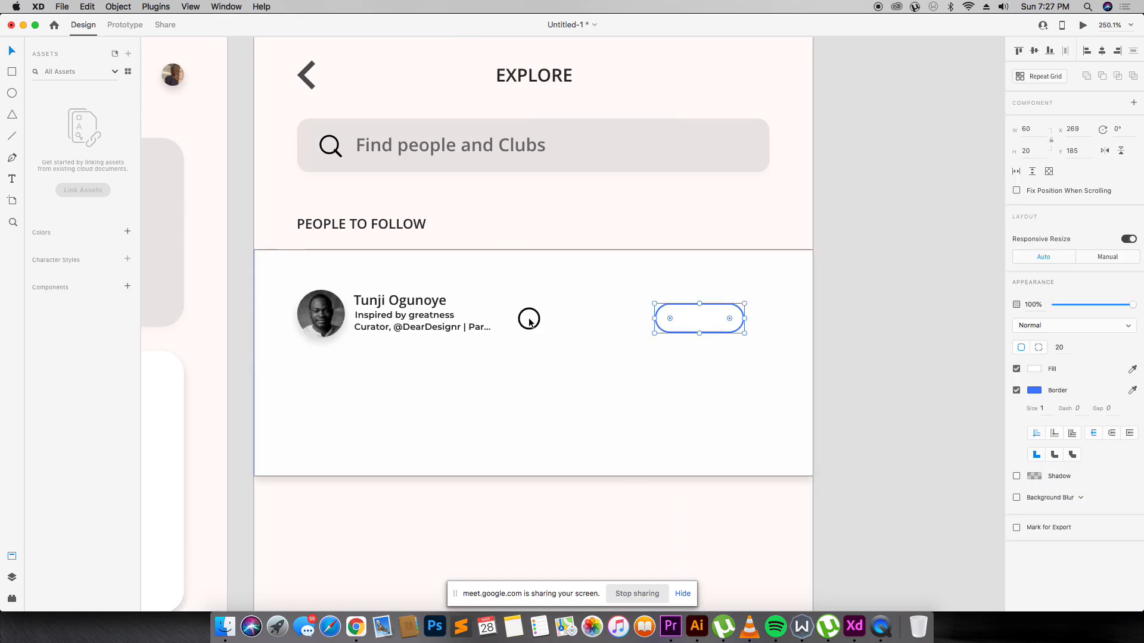
# Duplicate the name text, retype it as Follow, and move it into the pill.
pyautogui.click(369, 301)
pyautogui.moveTo(401, 303); pyautogui.dragTo(565, 356)
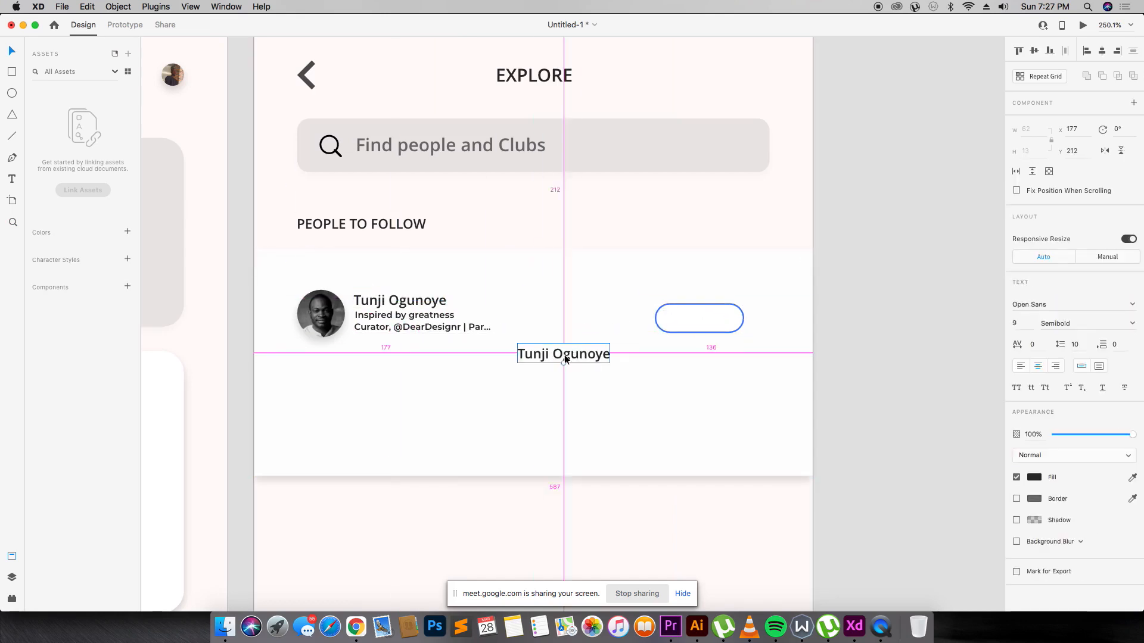
pyautogui.doubleClick(561, 354)
pyautogui.write('Follow')
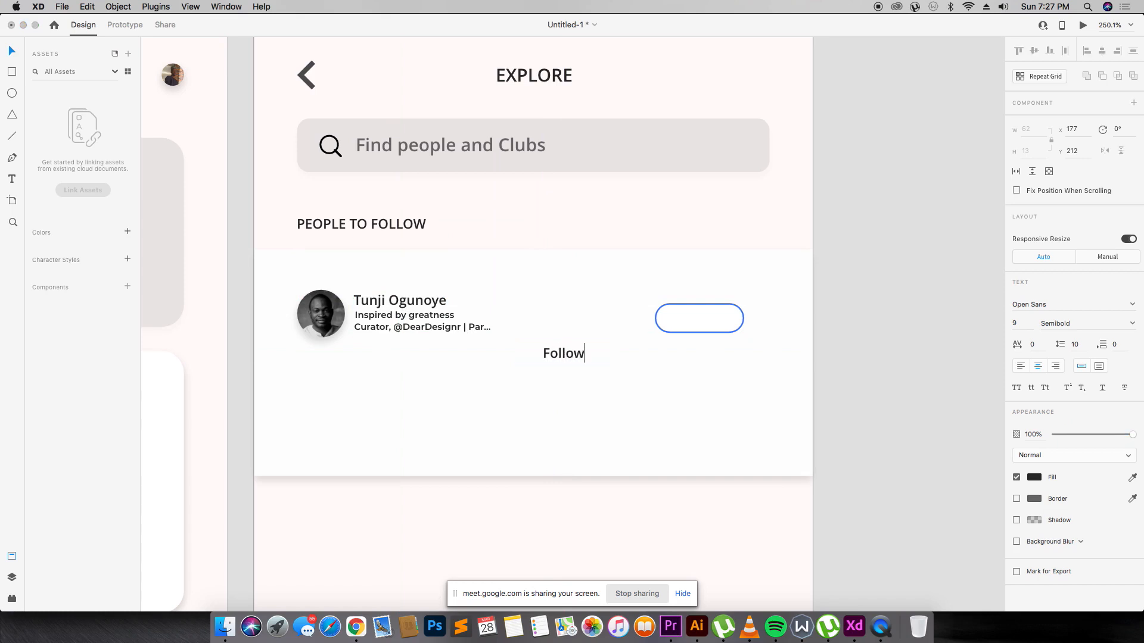
pyautogui.click(664, 406)
pyautogui.moveTo(567, 353); pyautogui.dragTo(698, 316)
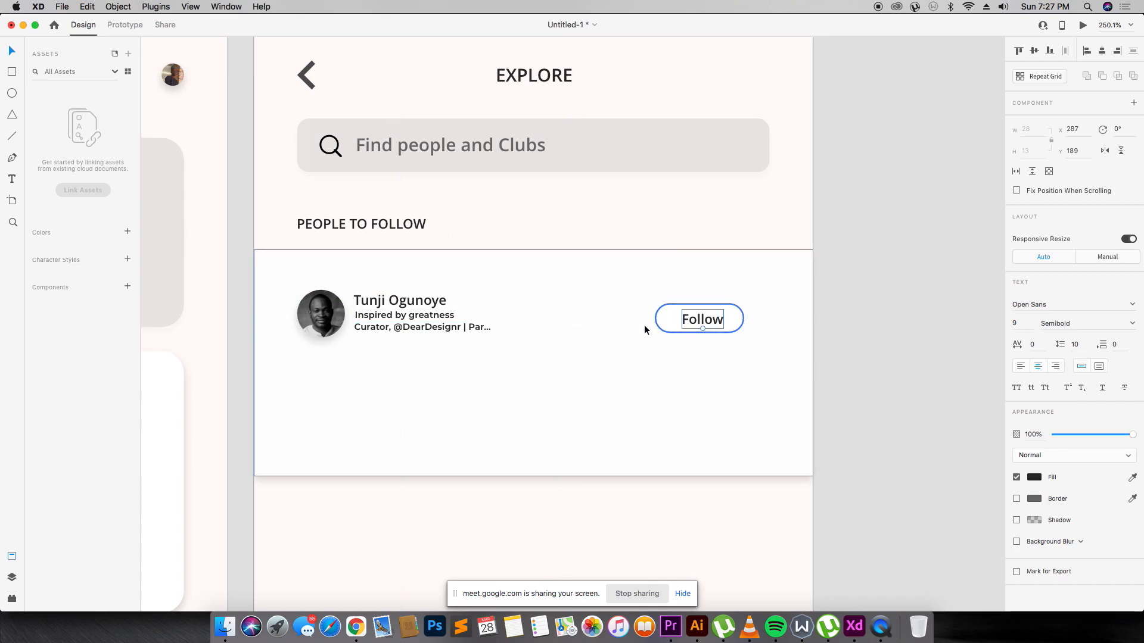
# Colour the Follow text #4C83F9.
pyautogui.click(1033, 478)
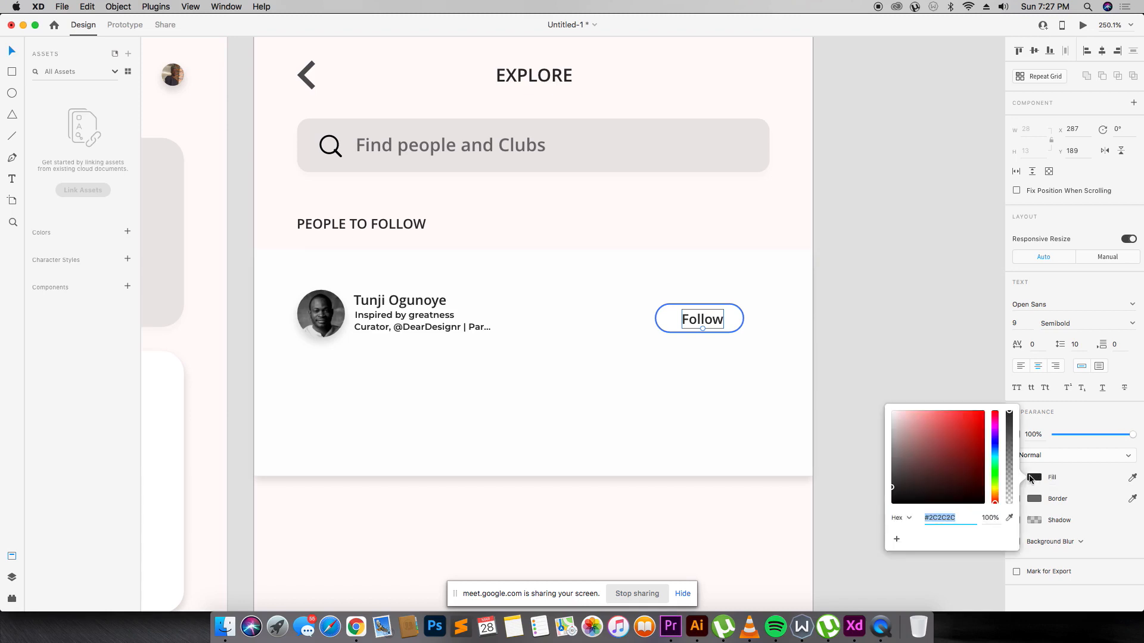
pyautogui.press('super+v')
pyautogui.press('Return')
pyautogui.click(804, 363)
# Centre the Follow text vertically and horizontally within the pill.
pyautogui.moveTo(715, 326); pyautogui.dragTo(711, 324)
pyautogui.keyDown('shift'); pyautogui.click(739, 312); pyautogui.keyUp('shift')
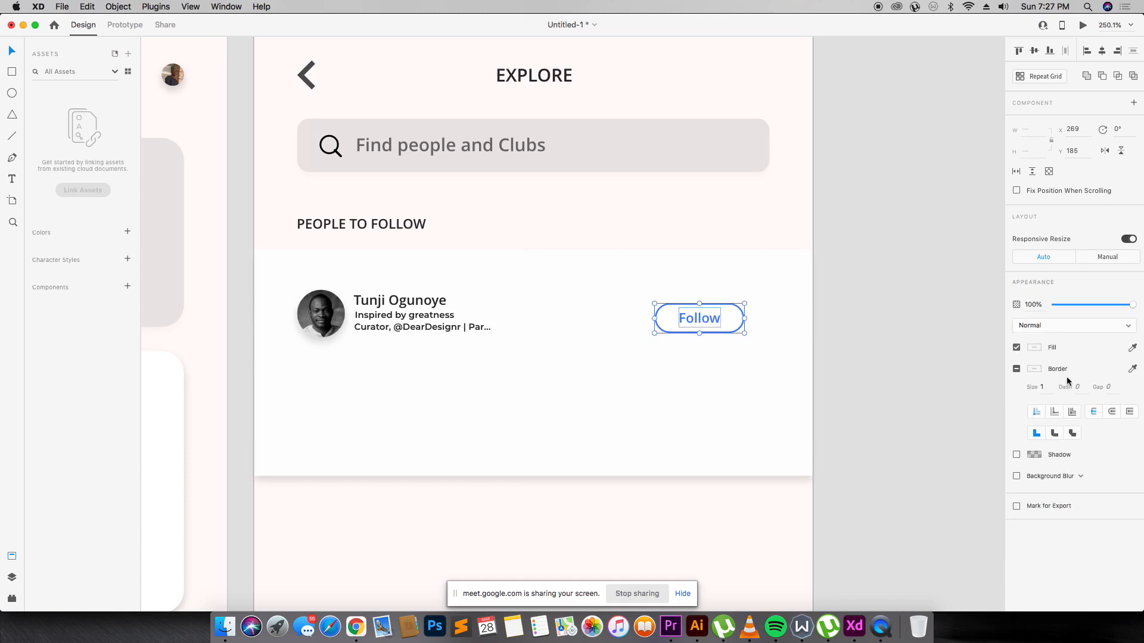
pyautogui.click(1047, 52)
pyautogui.click(914, 186)
pyautogui.moveTo(243, 229); pyautogui.dragTo(894, 510)
pyautogui.scroll(3, 862, 383)
pyautogui.press('super+Tab')
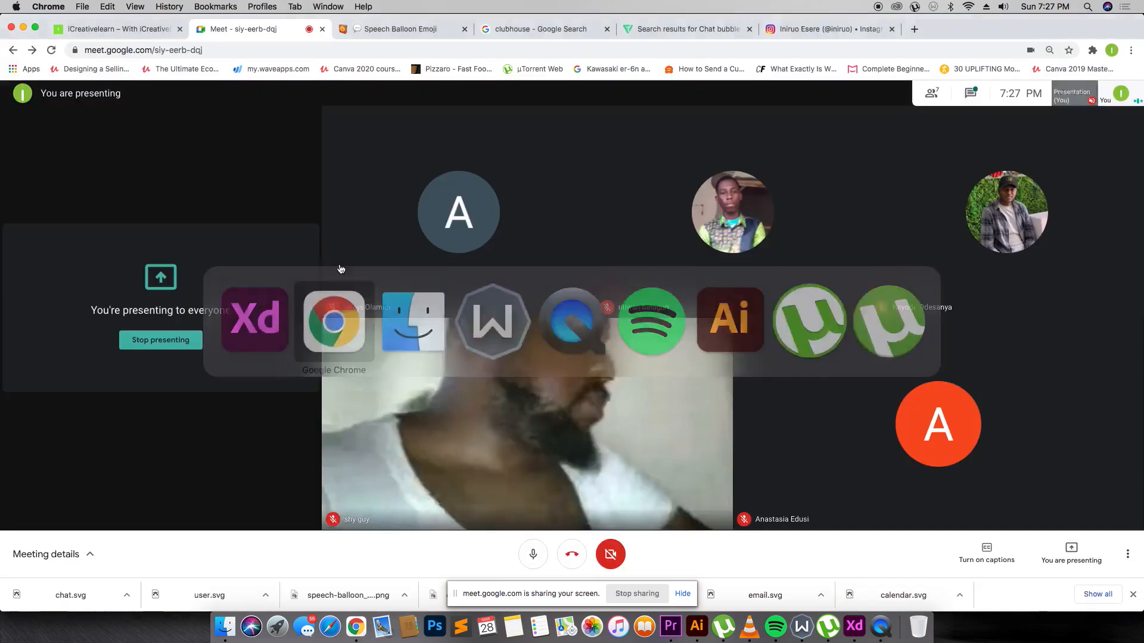
pyautogui.click(683, 28)
pyautogui.click(838, 28)
pyautogui.click(572, 99)
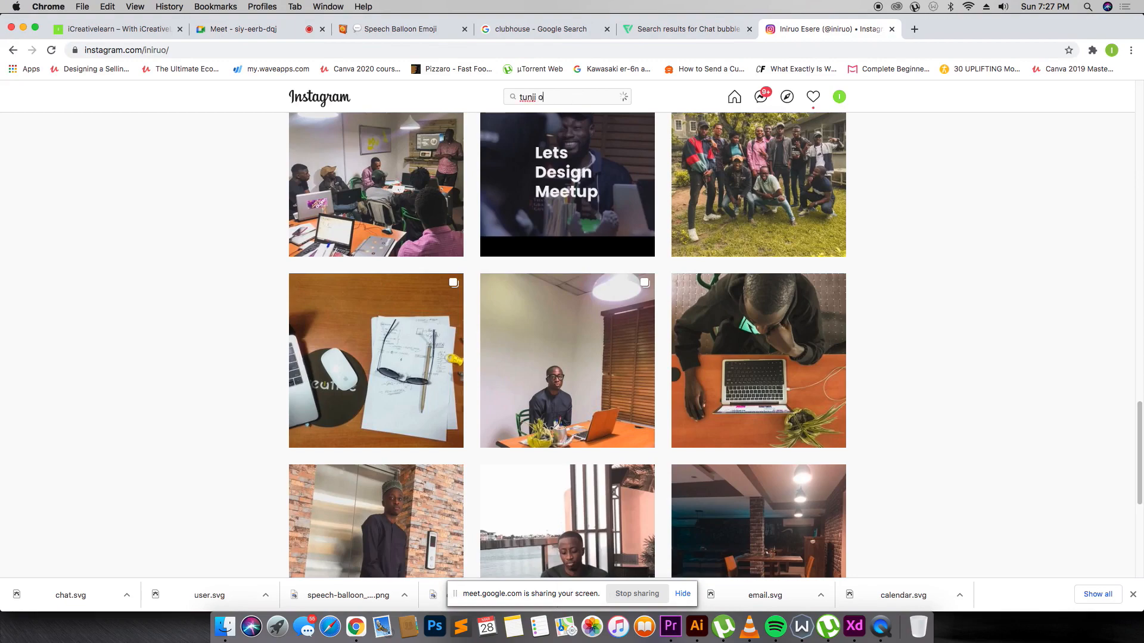
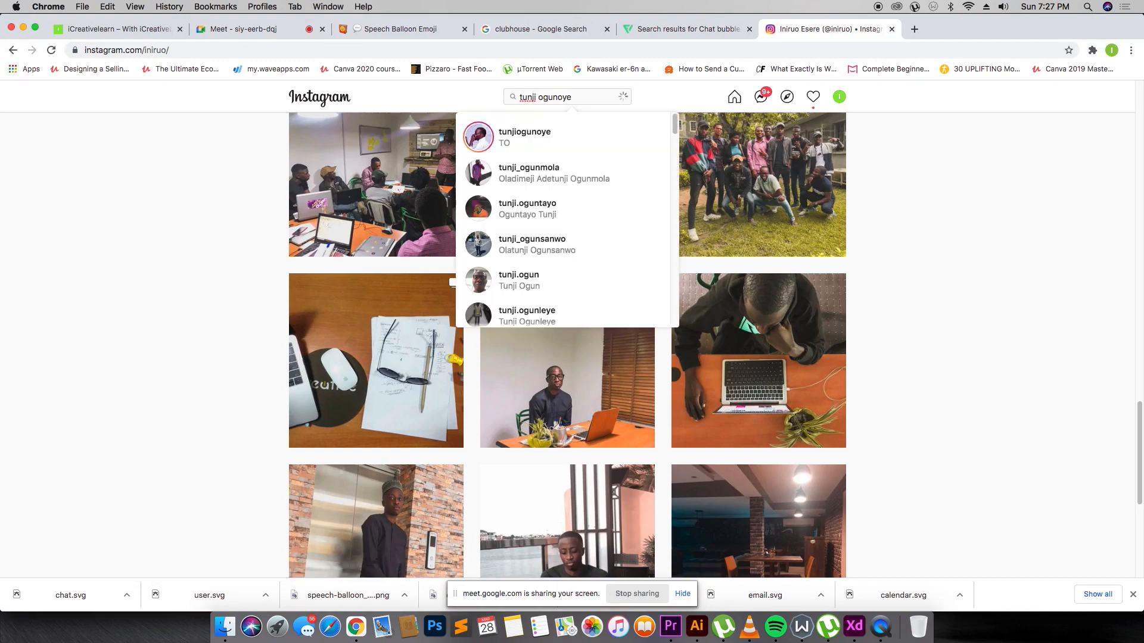
pyautogui.click(572, 141)
pyautogui.scroll(-15, 587, 202)
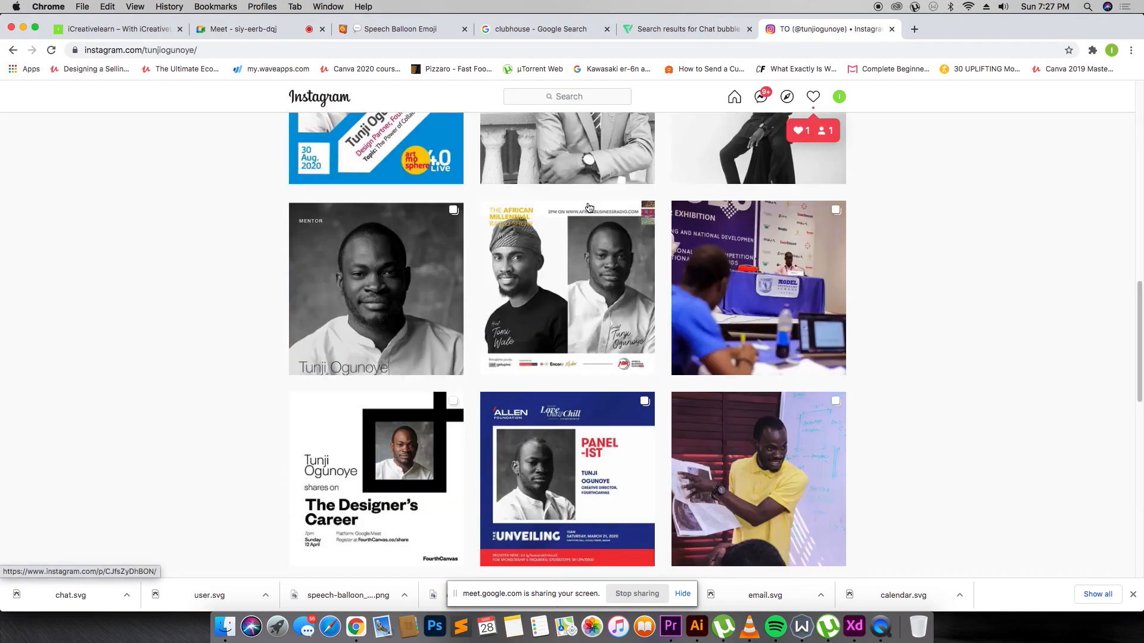
pyautogui.scroll(15, 477, 224)
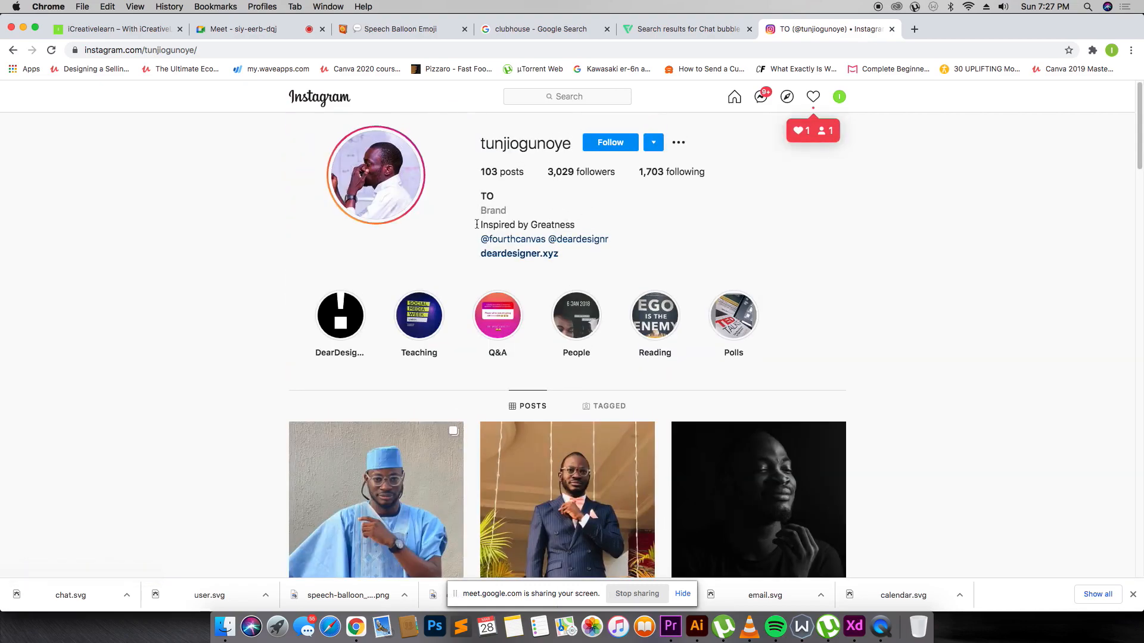
pyautogui.scroll(-20, 437, 393)
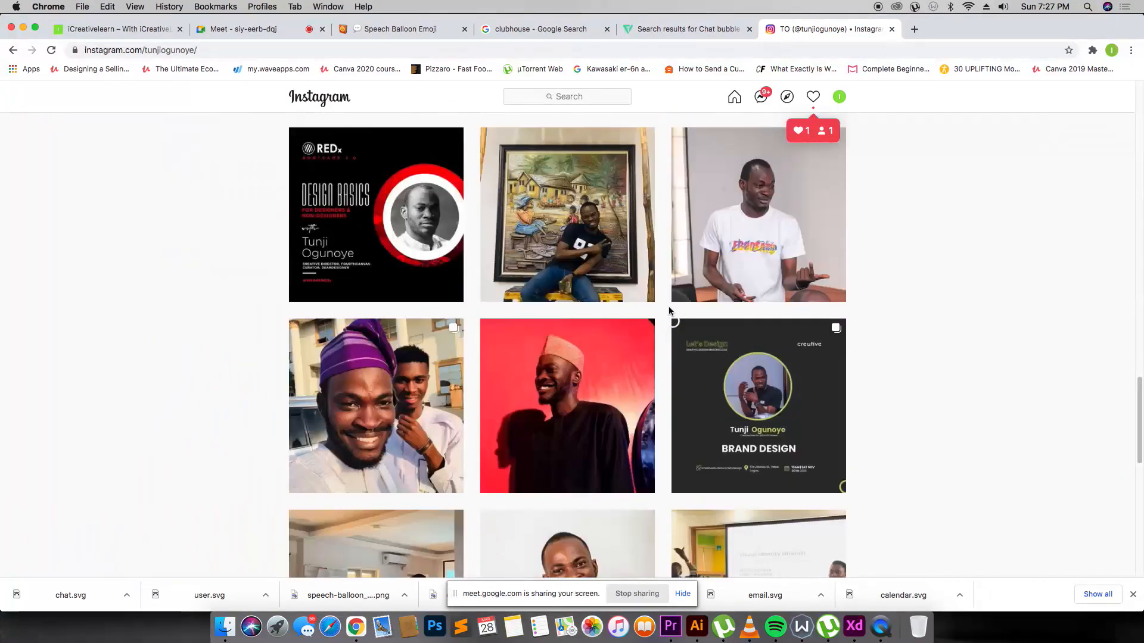
pyautogui.scroll(10, 667, 303)
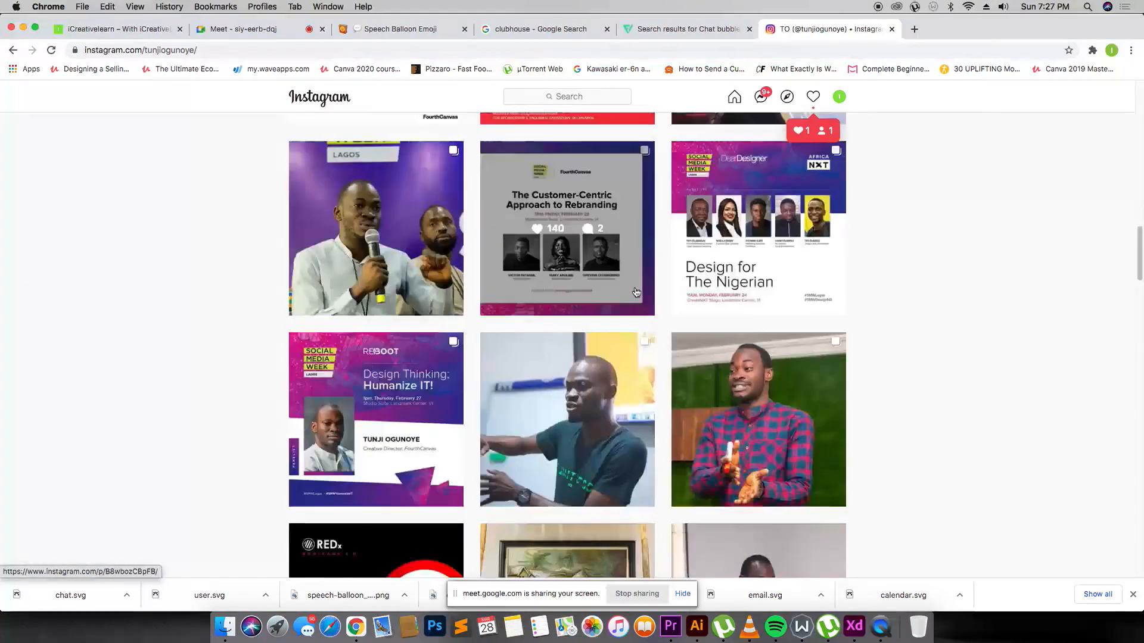
pyautogui.scroll(15, 635, 292)
pyautogui.click(13, 50)
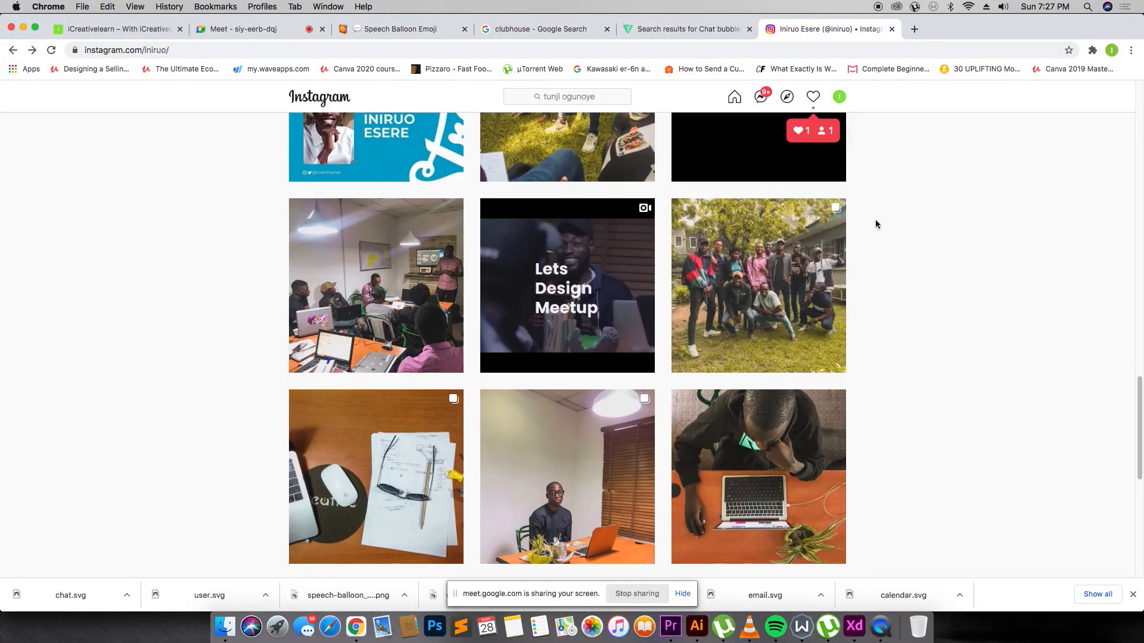
pyautogui.press('super+Tab')
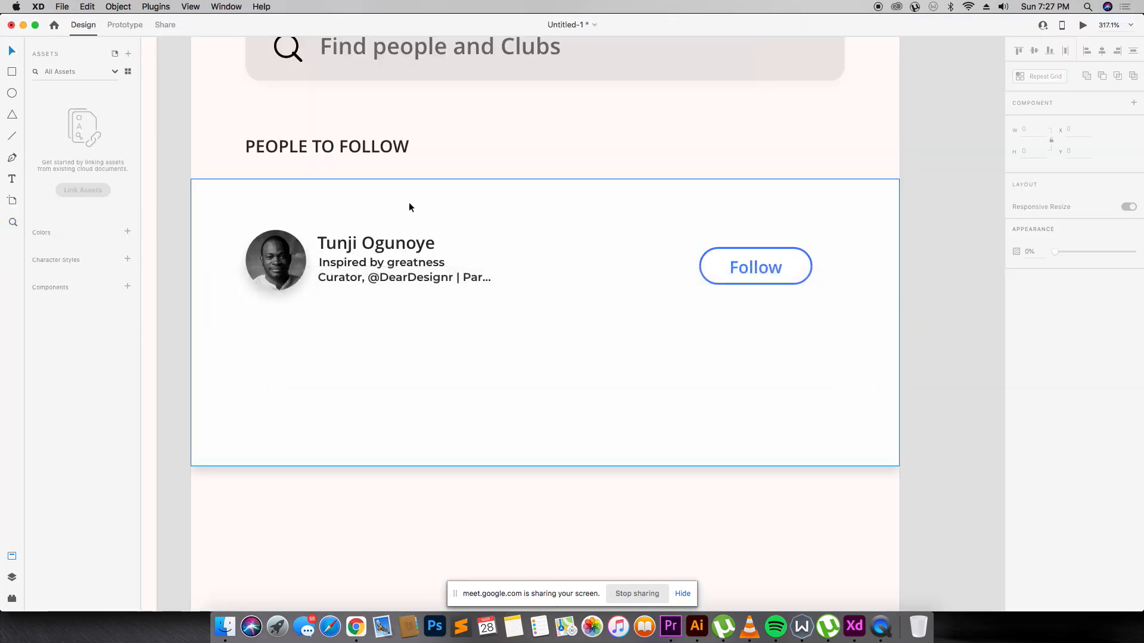
pyautogui.moveTo(179, 217); pyautogui.dragTo(865, 317)
pyautogui.moveTo(425, 264); pyautogui.dragTo(426, 352)
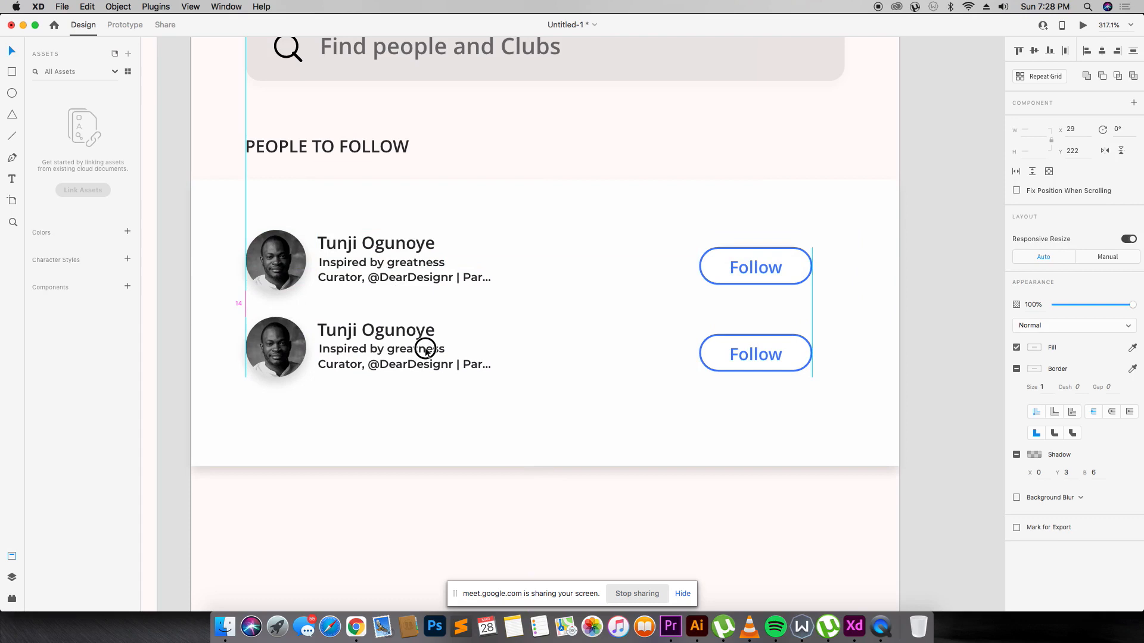
pyautogui.doubleClick(420, 332)
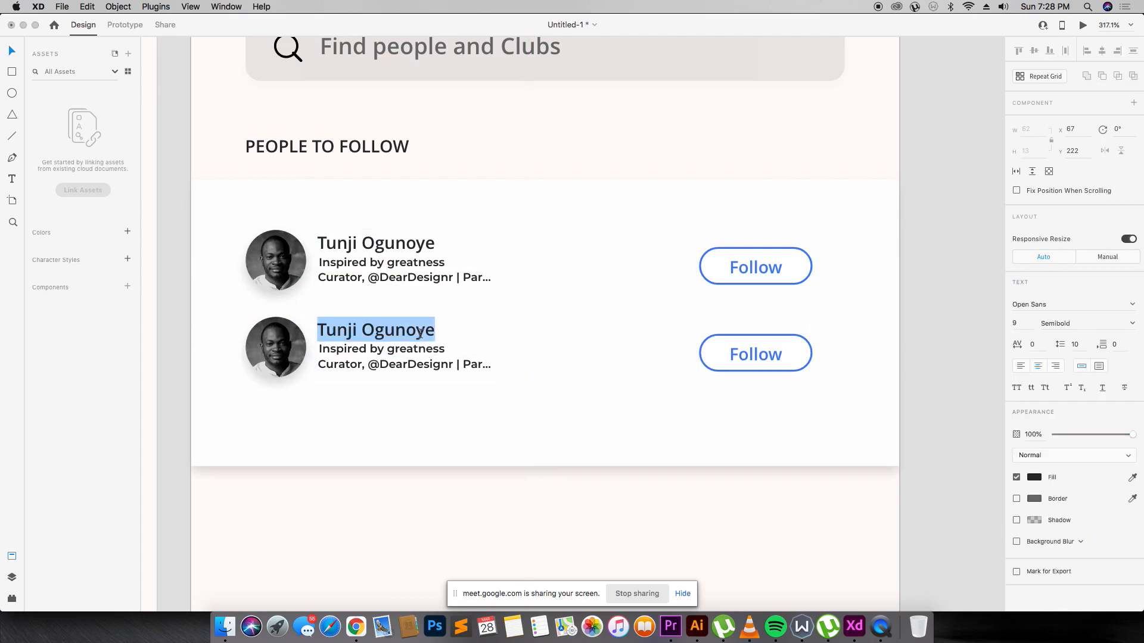
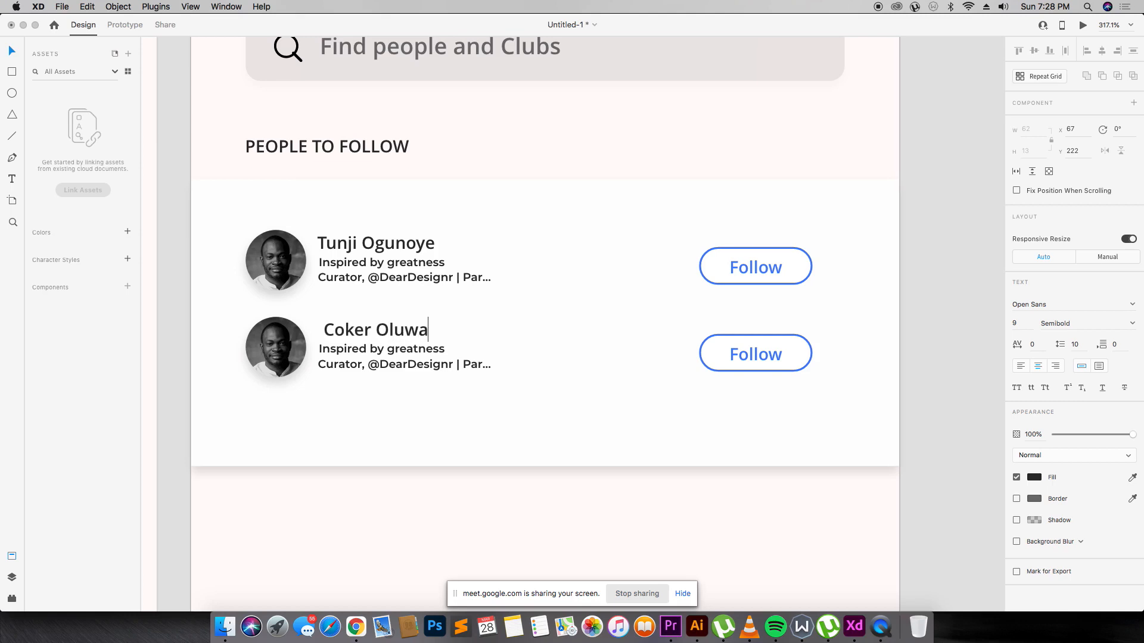
pyautogui.press('Escape')
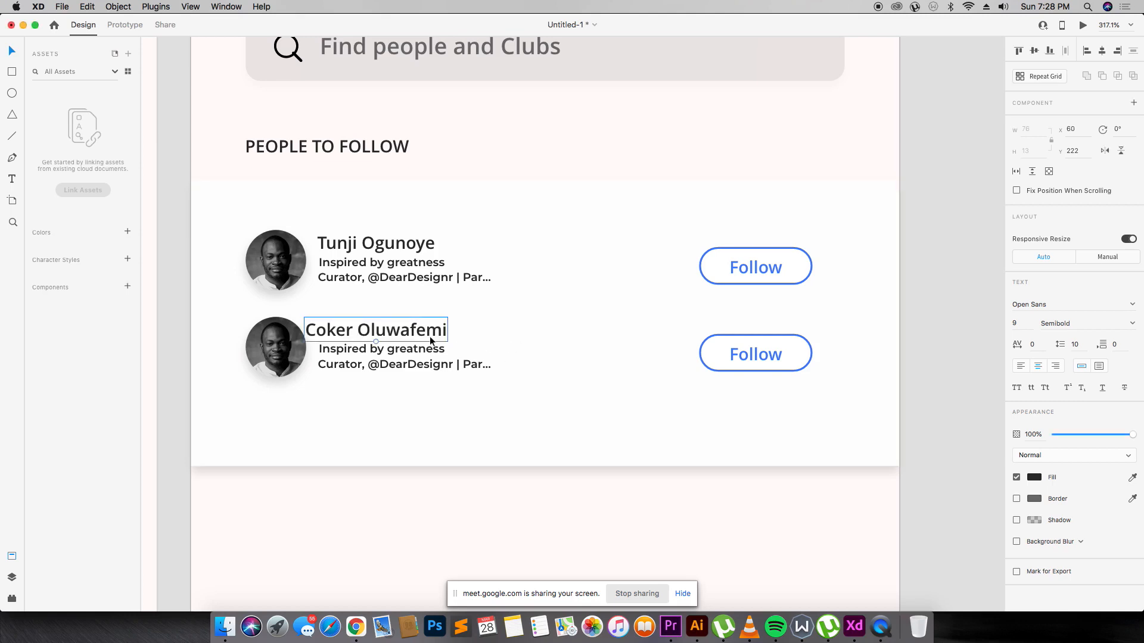
pyautogui.moveTo(428, 336); pyautogui.dragTo(441, 337)
# Change the copied tagline to 'Don't stop creating' and align it with the name.
pyautogui.doubleClick(429, 349)
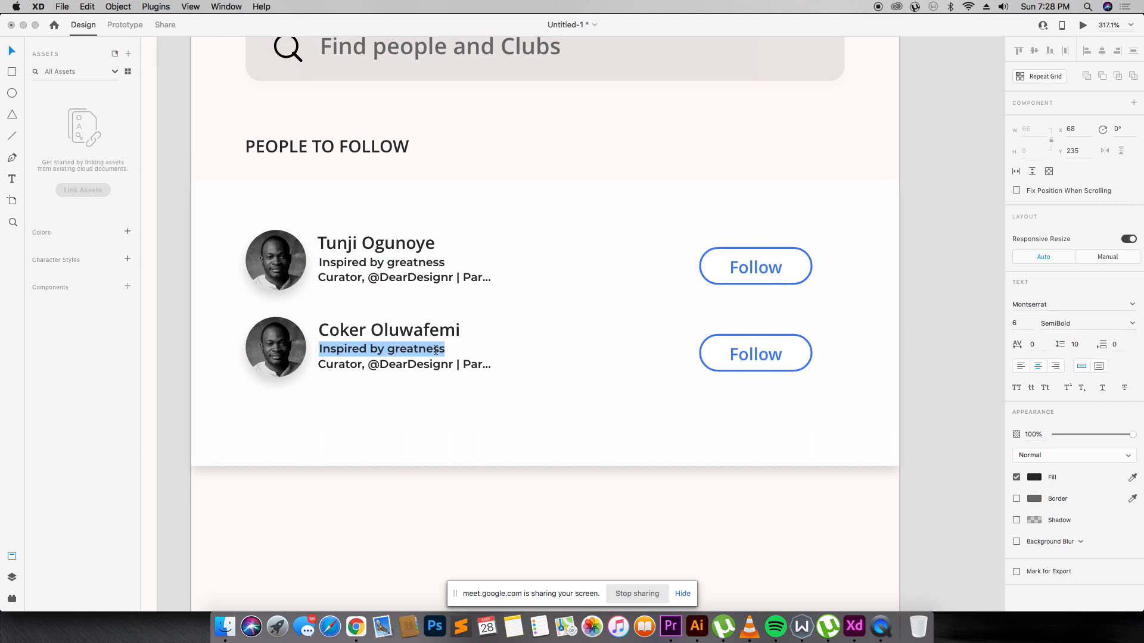
pyautogui.write('Creative')
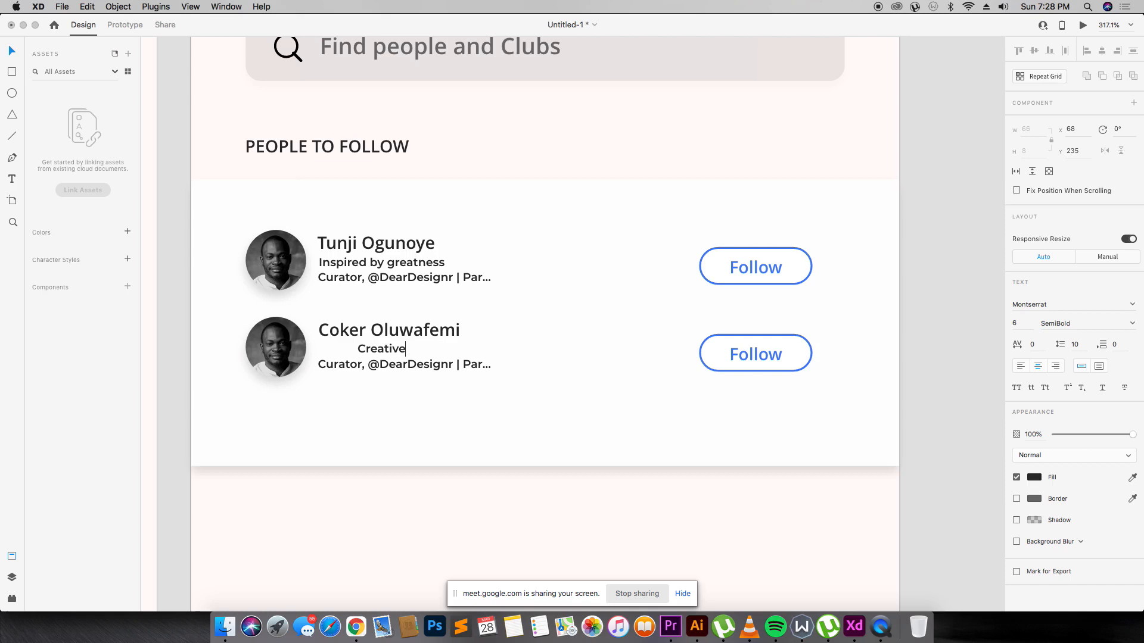
pyautogui.press('super+a')
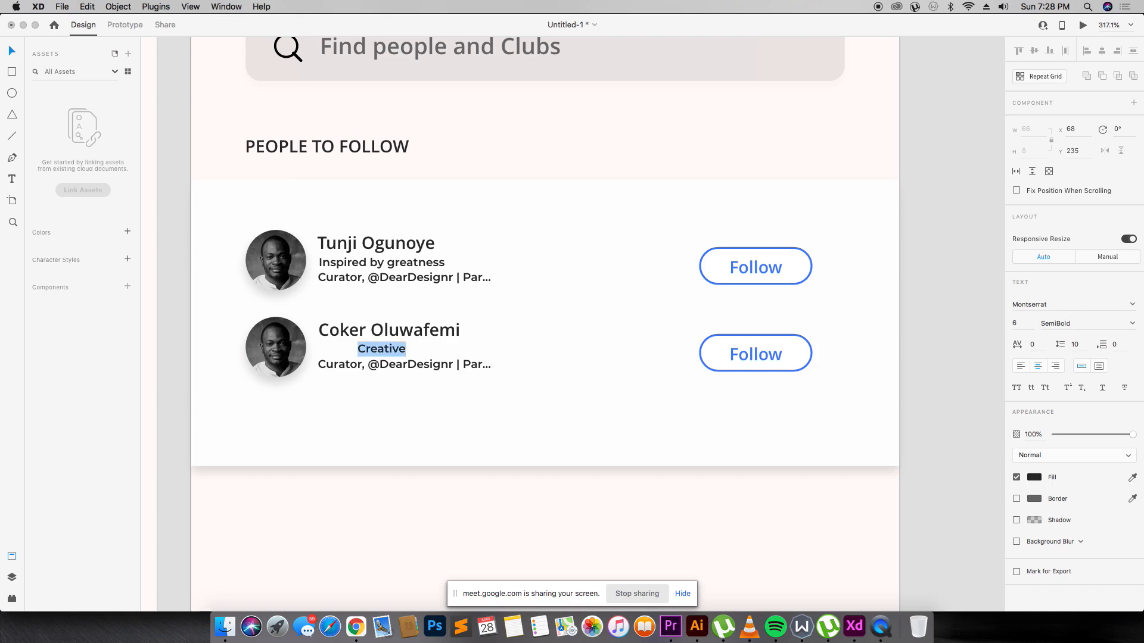
pyautogui.write('Jus')
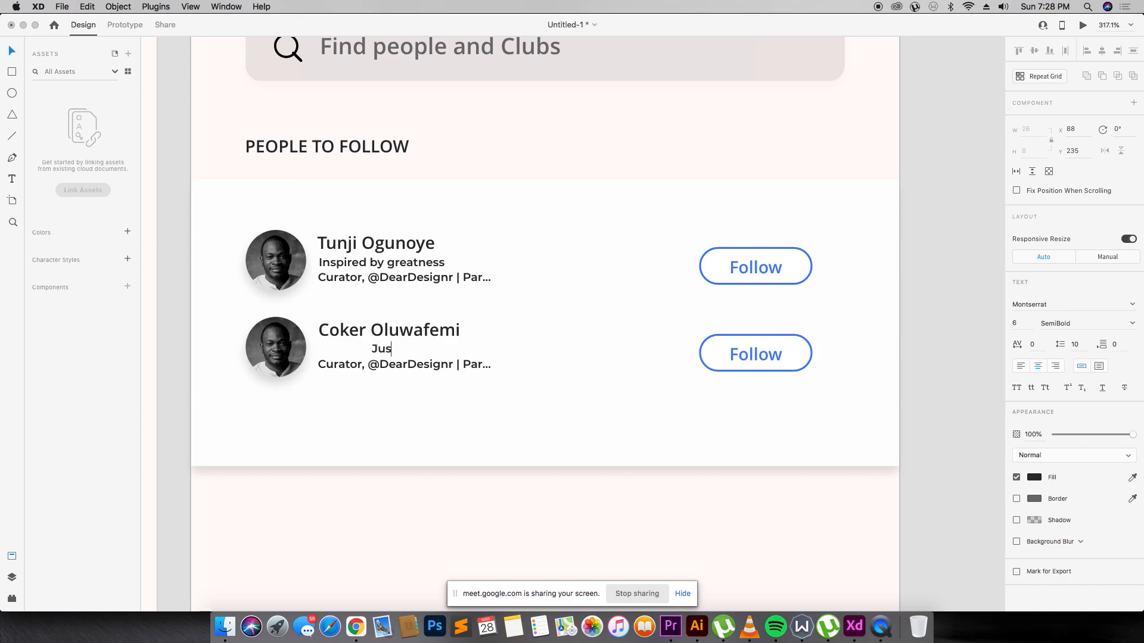
pyautogui.press('super+a')
pyautogui.press('BackSpace')
pyautogui.write('Don’t Stop Crea')
pyautogui.press('BackSpace')
pyautogui.press('BackSpace')
pyautogui.press('BackSpace')
pyautogui.write('rea')
pyautogui.press('BackSpace')
pyautogui.press('BackSpace')
pyautogui.press('BackSpace')
pyautogui.press('BackSpace')
pyautogui.press('BackSpace')
pyautogui.press('BackSpace')
pyautogui.press('BackSpace')
pyautogui.press('BackSpace')
pyautogui.write('top creating')
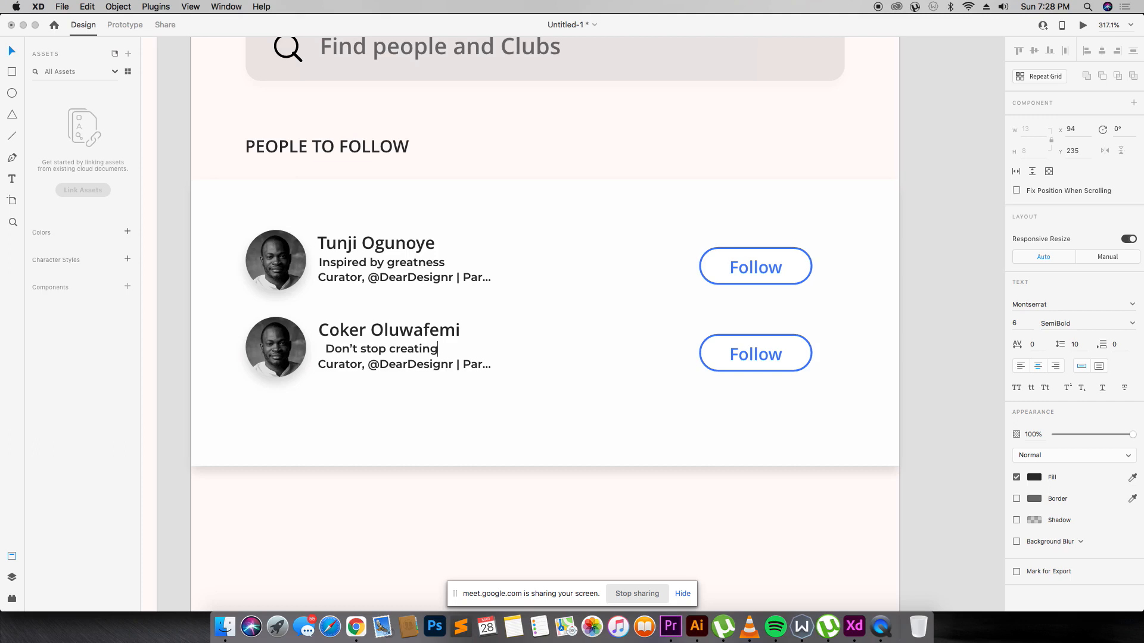
pyautogui.press('Escape')
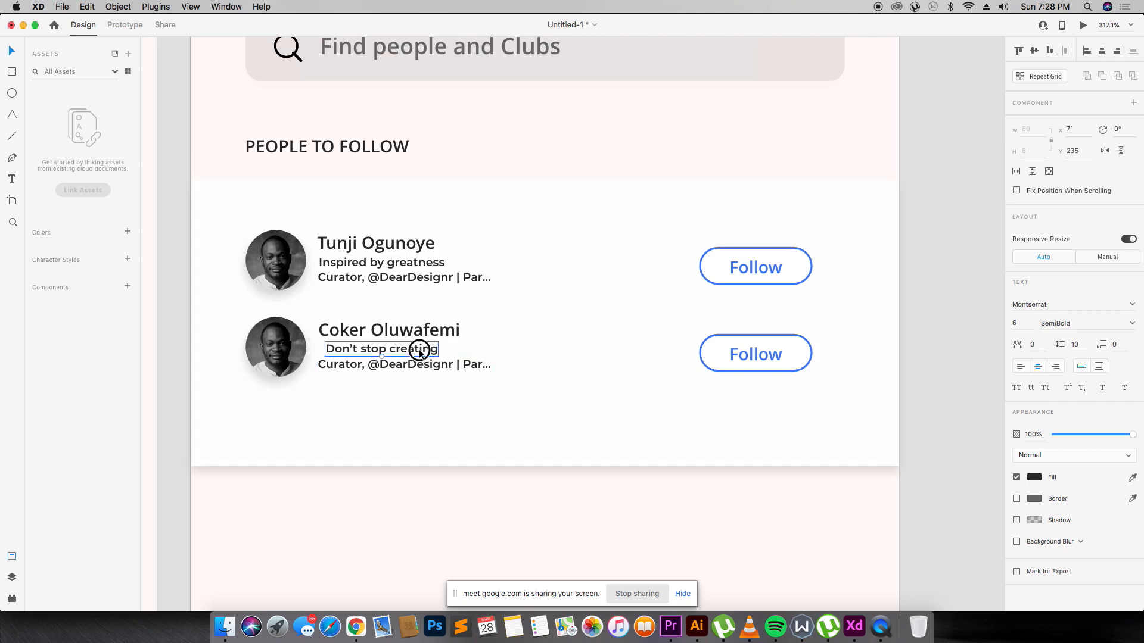
pyautogui.moveTo(421, 353); pyautogui.dragTo(415, 352)
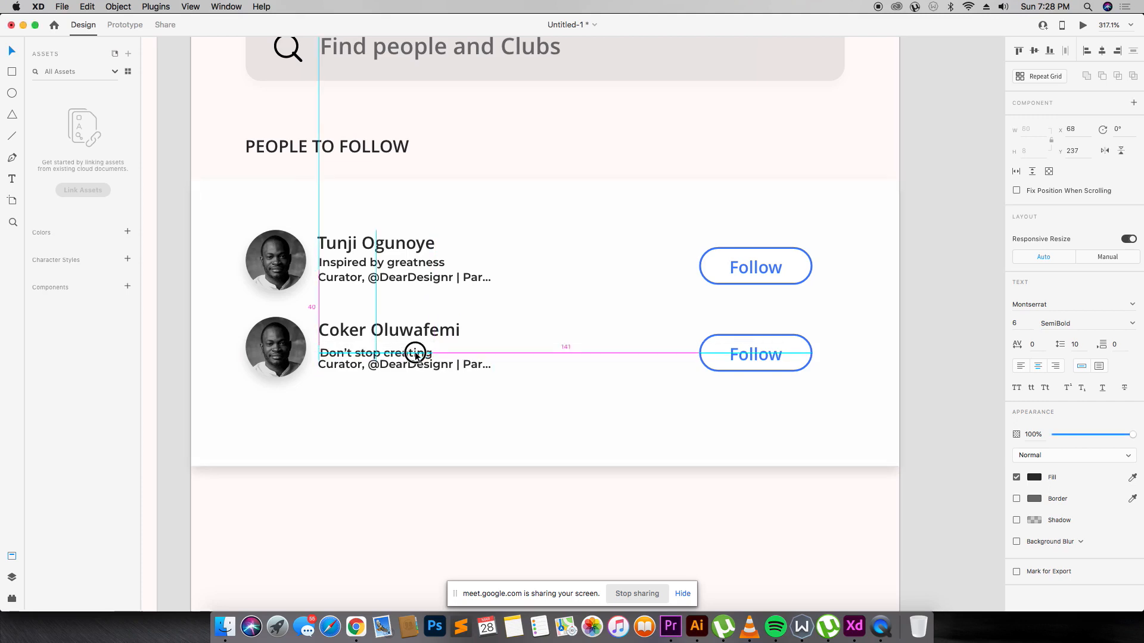
pyautogui.doubleClick(416, 367)
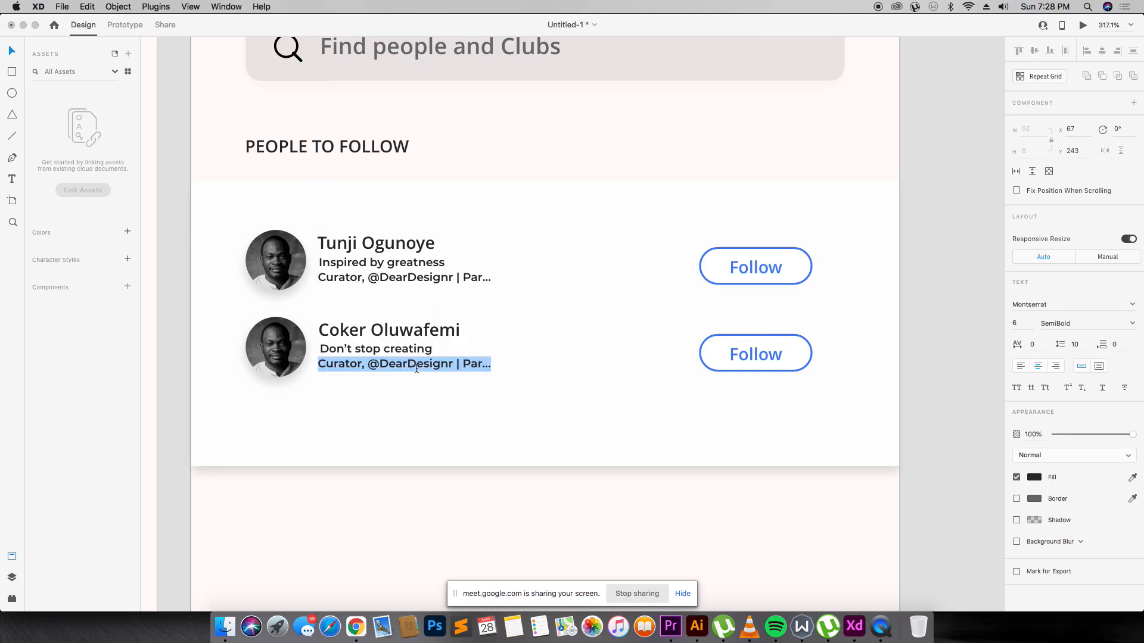
pyautogui.doubleClick(332, 362)
pyautogui.write('Founder')
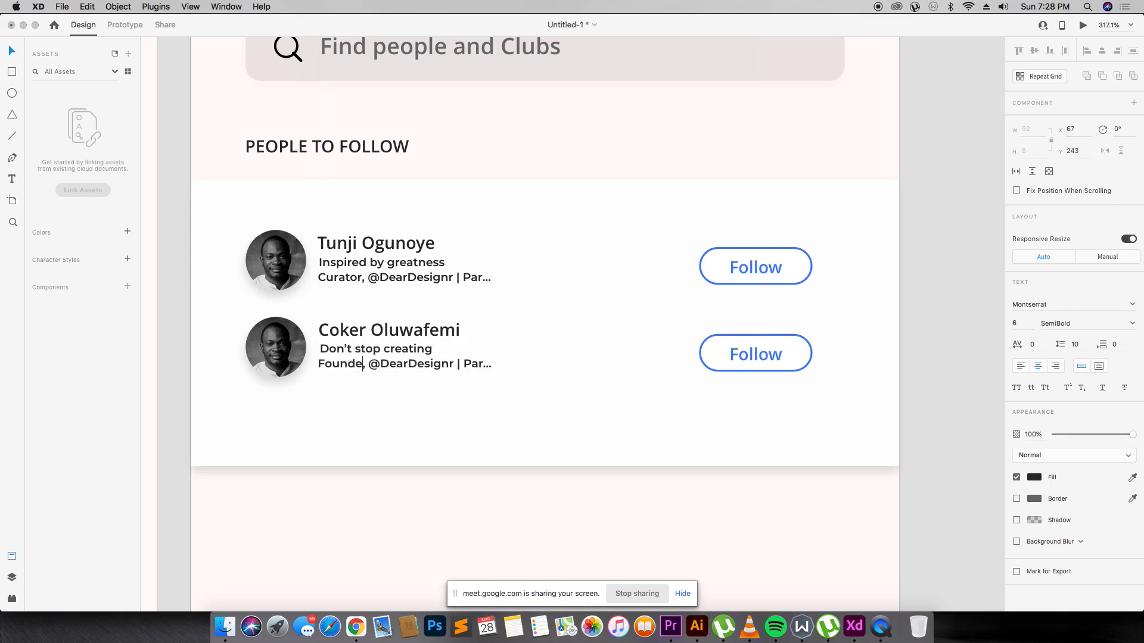
pyautogui.doubleClick(411, 364)
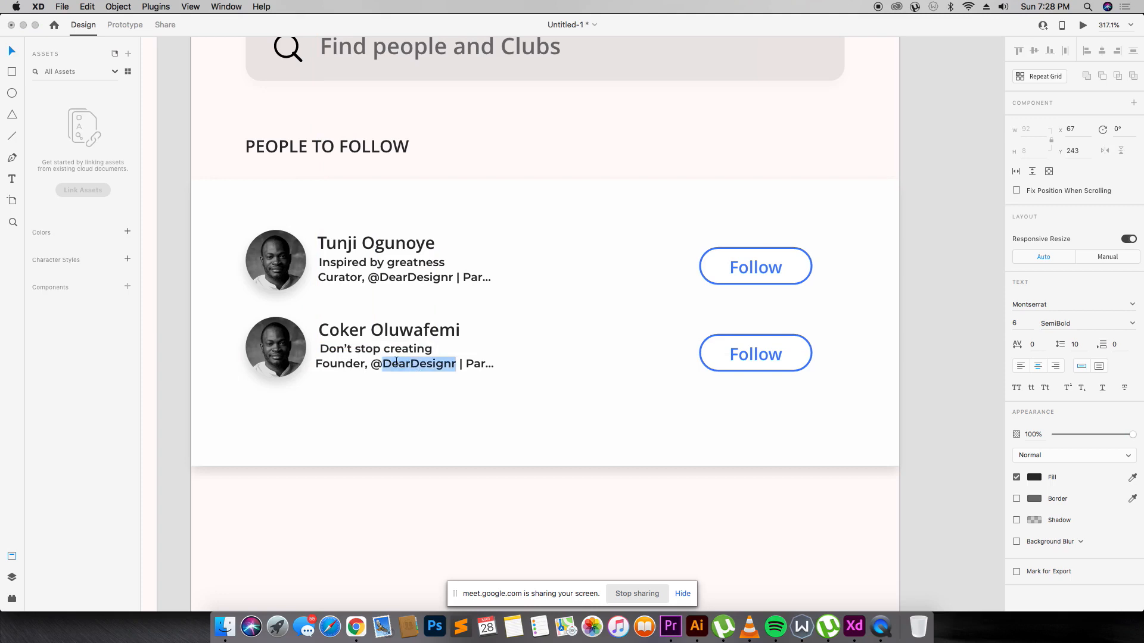
pyautogui.write('Lagosmeet')
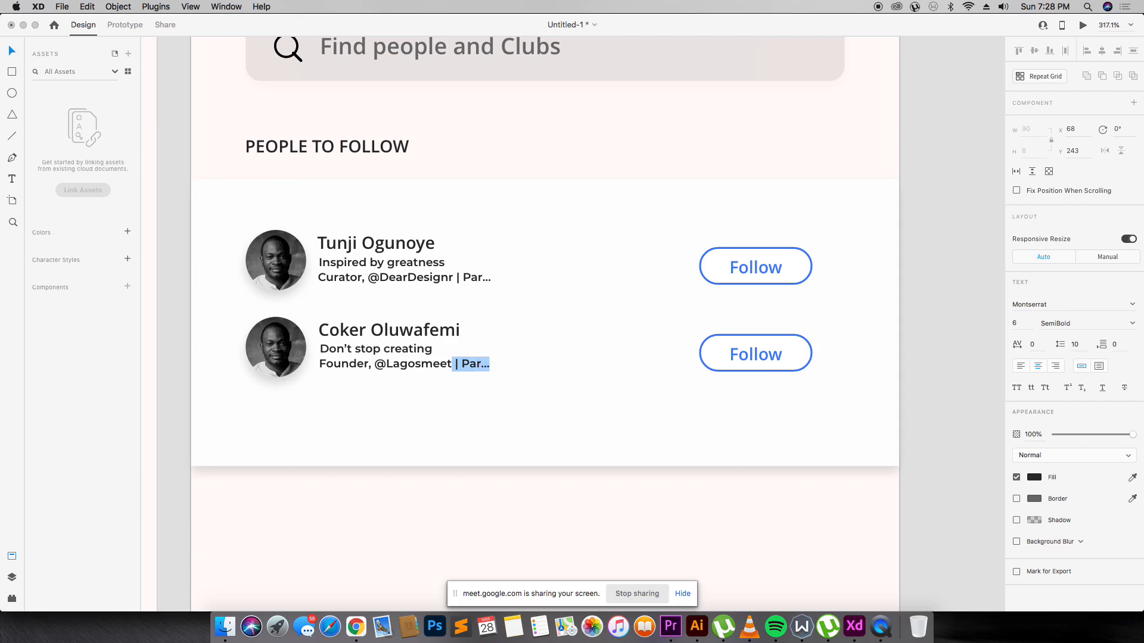
pyautogui.press('BackSpace')
pyautogui.click(459, 366)
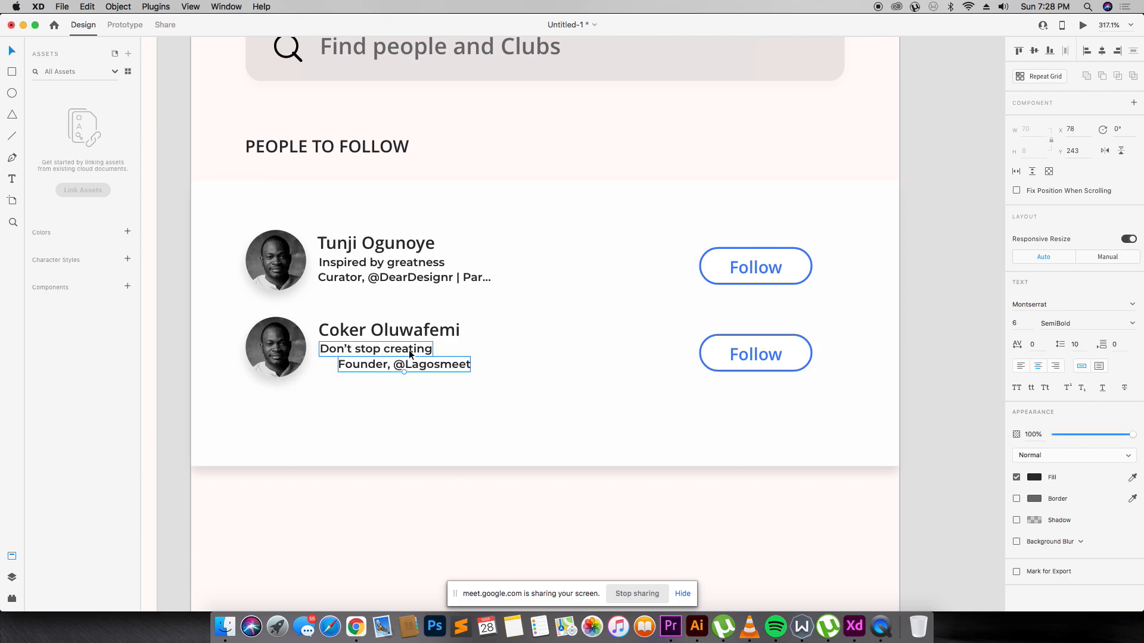
pyautogui.keyDown('shift'); pyautogui.click(408, 349); pyautogui.keyUp('shift')
pyautogui.keyDown('shift'); pyautogui.click(410, 329); pyautogui.keyUp('shift')
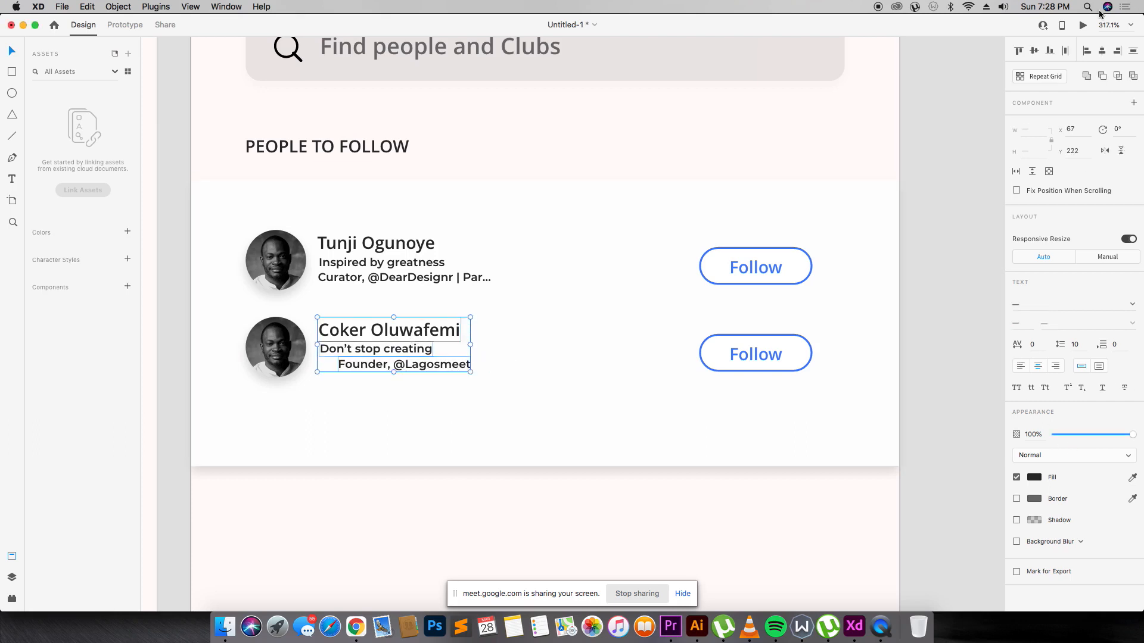
pyautogui.click(1088, 52)
pyautogui.click(460, 381)
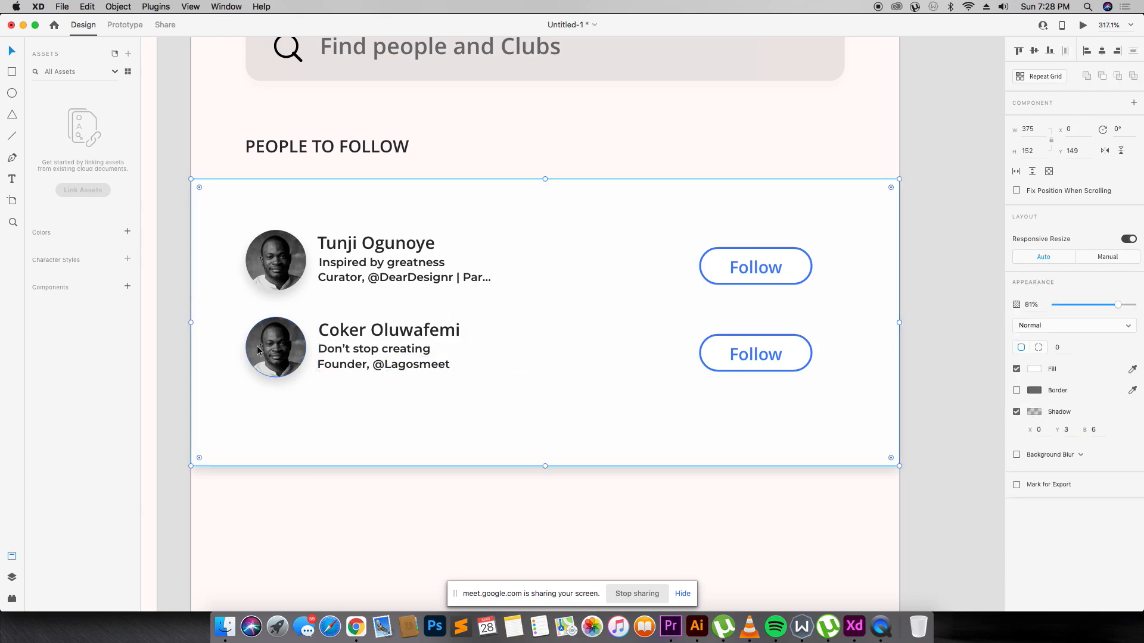
pyautogui.press('super+Tab')
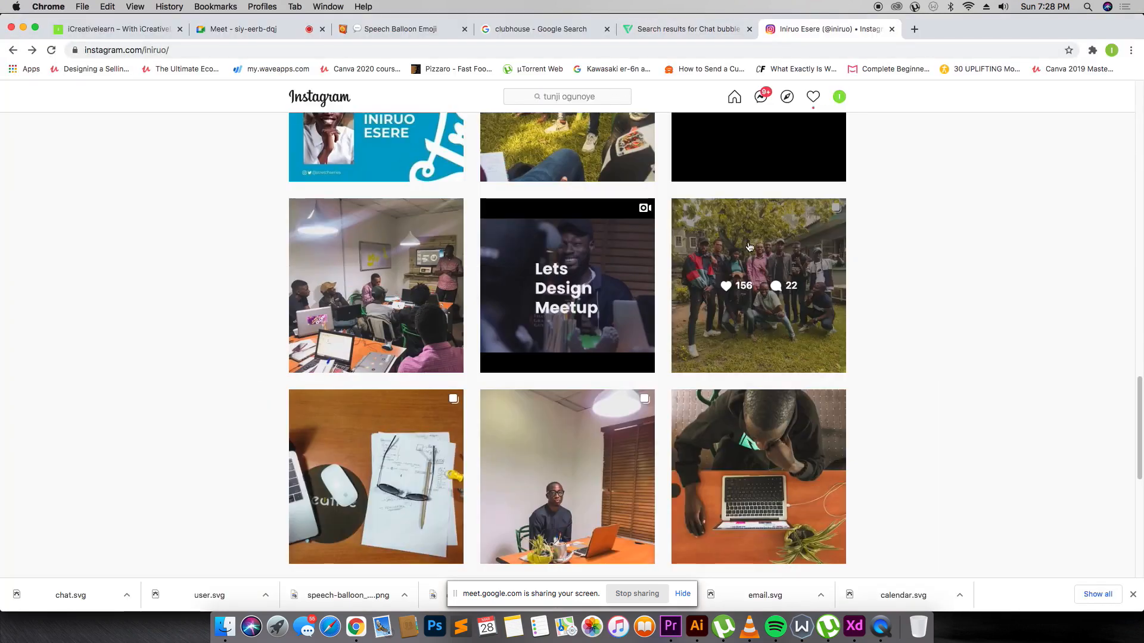
# Search Instagram for 'letsdes', open the letsdesignmeetup profile and its grass photo post.
pyautogui.scroll(-5, 750, 251)
pyautogui.click(563, 95)
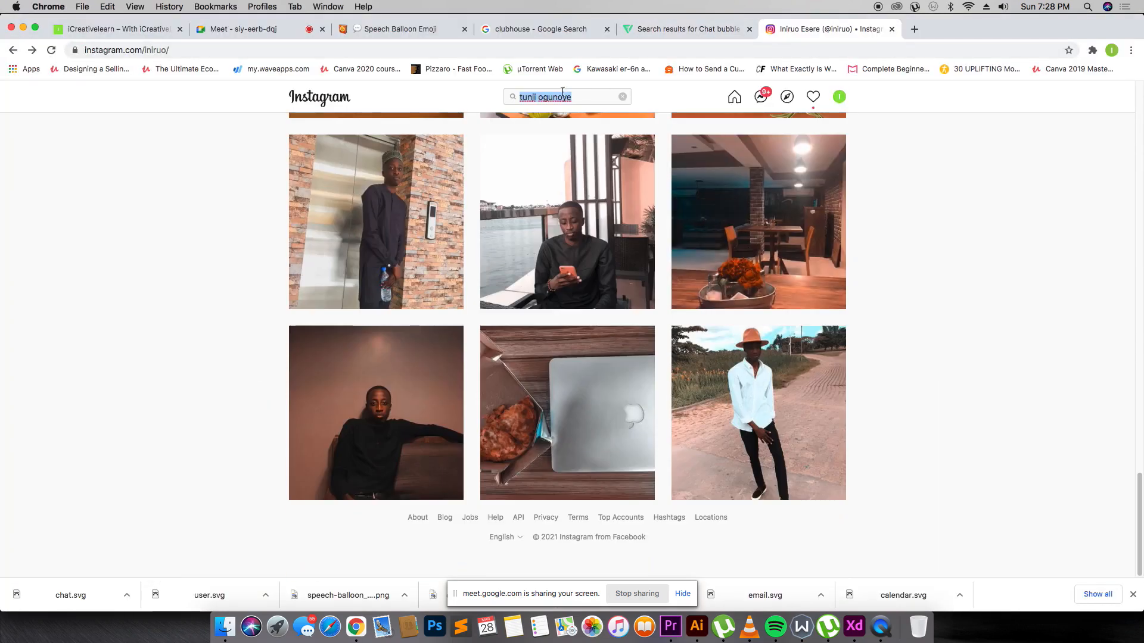
pyautogui.write('lagos')
pyautogui.press('super+a')
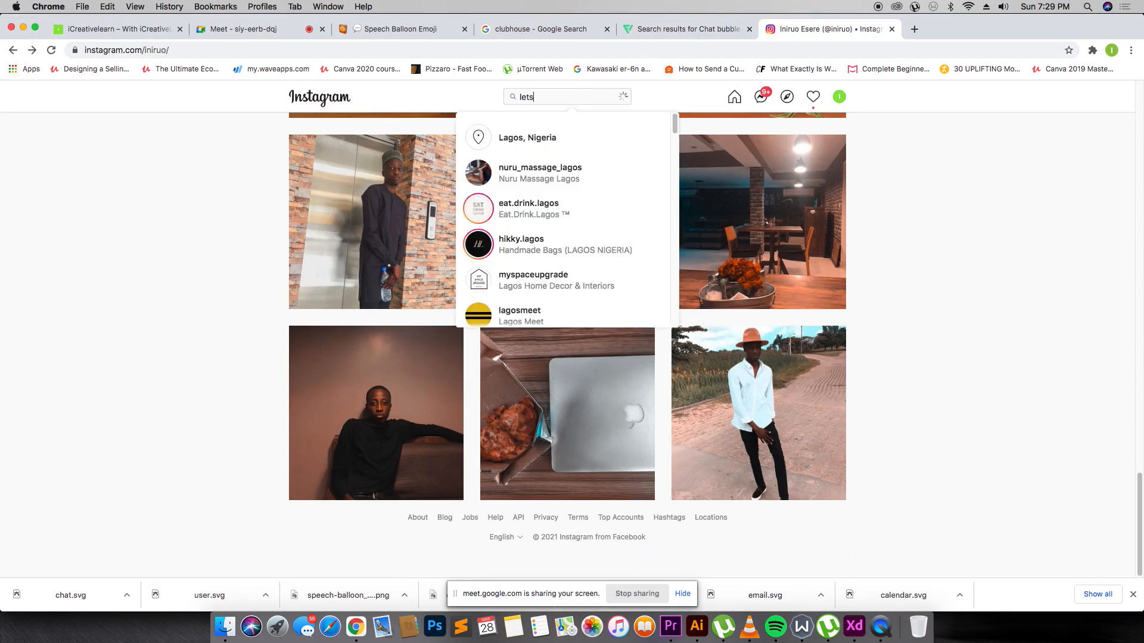
pyautogui.write('letsdes')
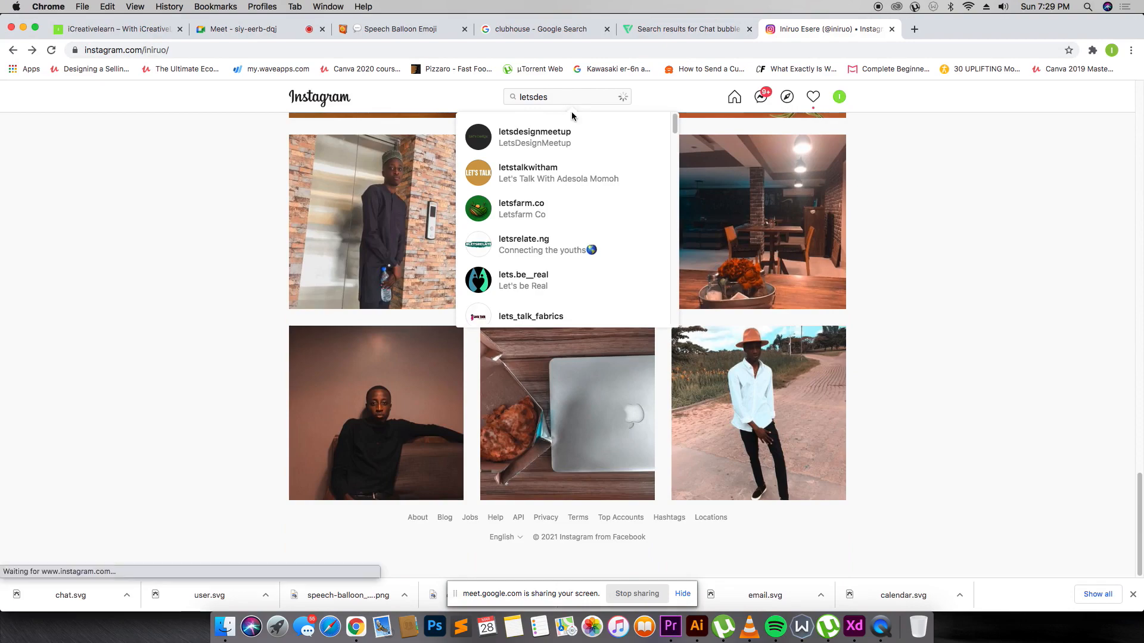
pyautogui.click(571, 125)
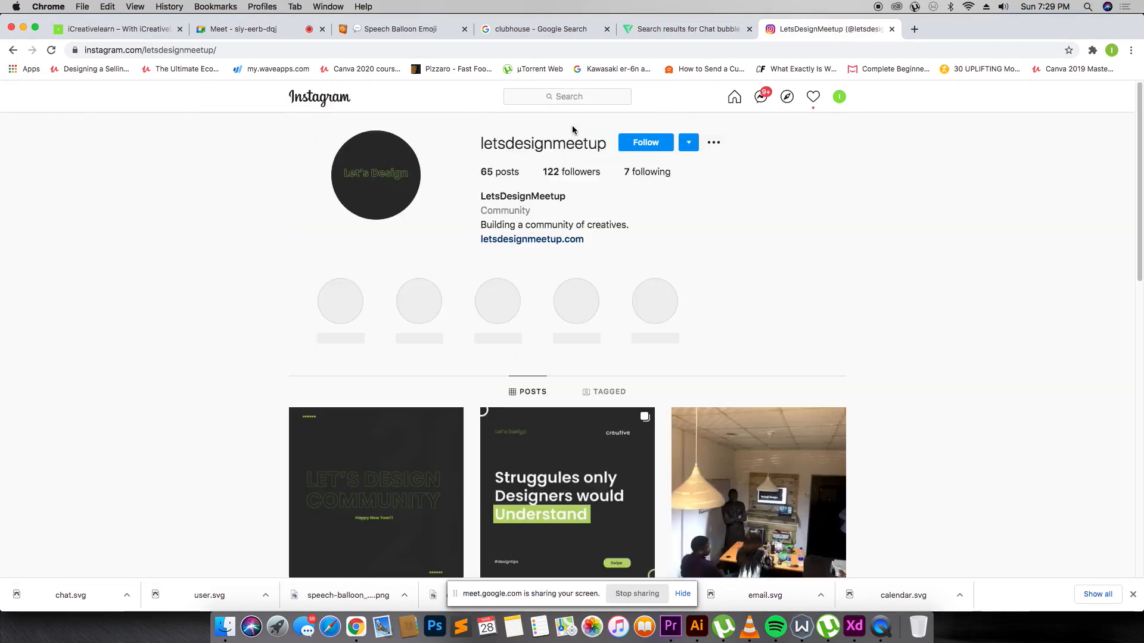
pyautogui.scroll(-9, 572, 130)
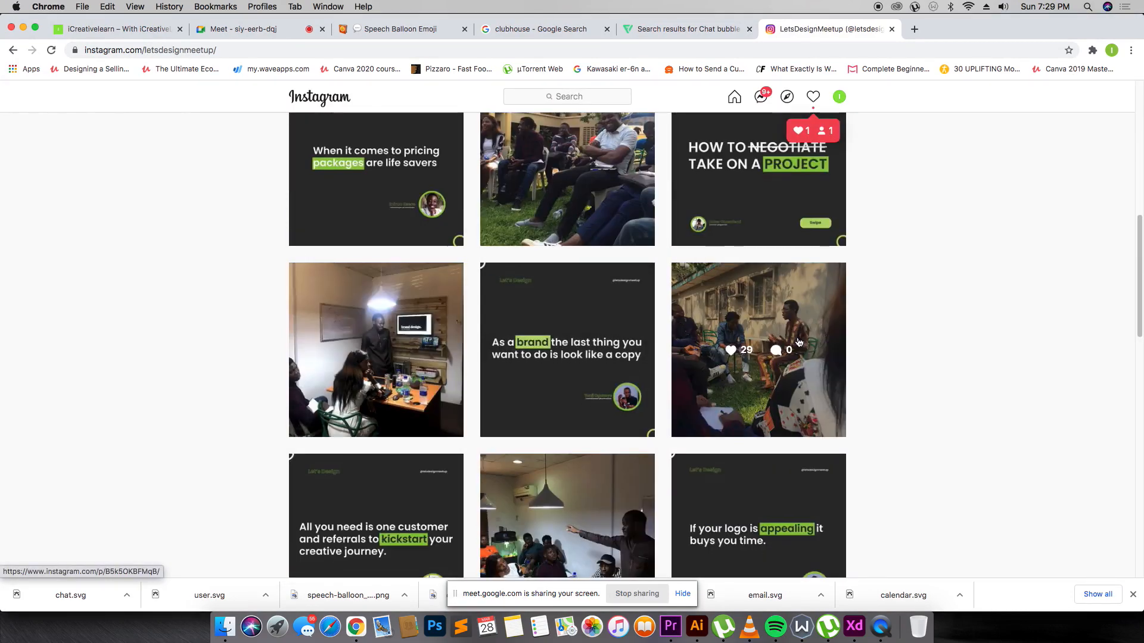
pyautogui.click(795, 342)
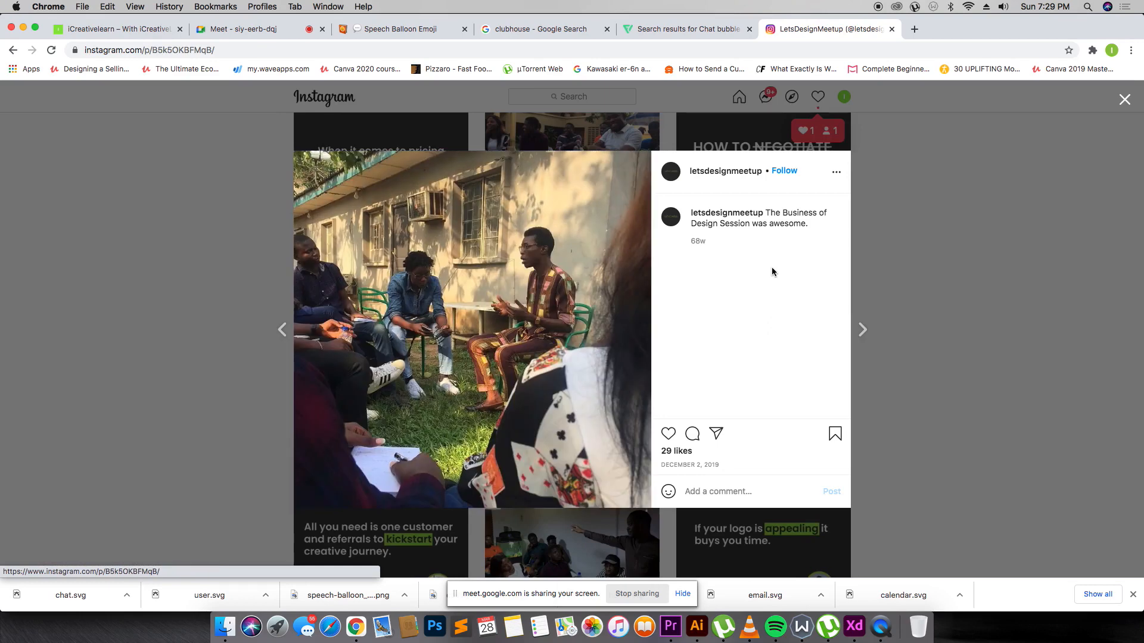
# Screenshot the group discussion photo, browse more of the profile's posts, then return to Adobe XD.
pyautogui.press('super+shift+4')
pyautogui.moveTo(376, 197); pyautogui.dragTo(640, 389)
pyautogui.click(852, 231)
pyautogui.scroll(-10, 852, 232)
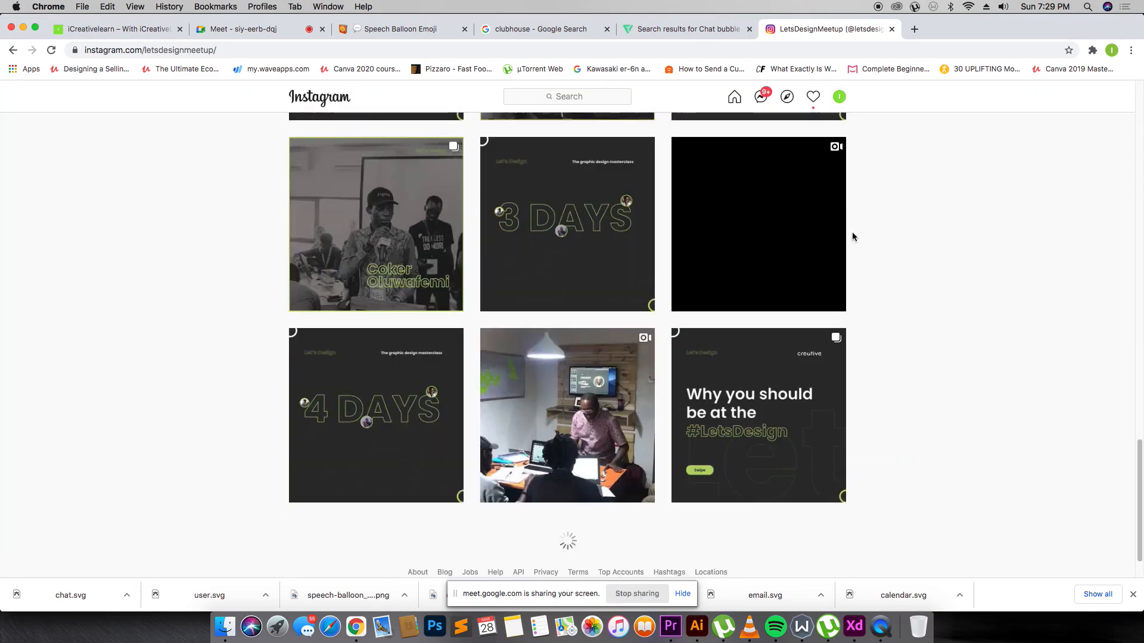
pyautogui.scroll(-5, 852, 237)
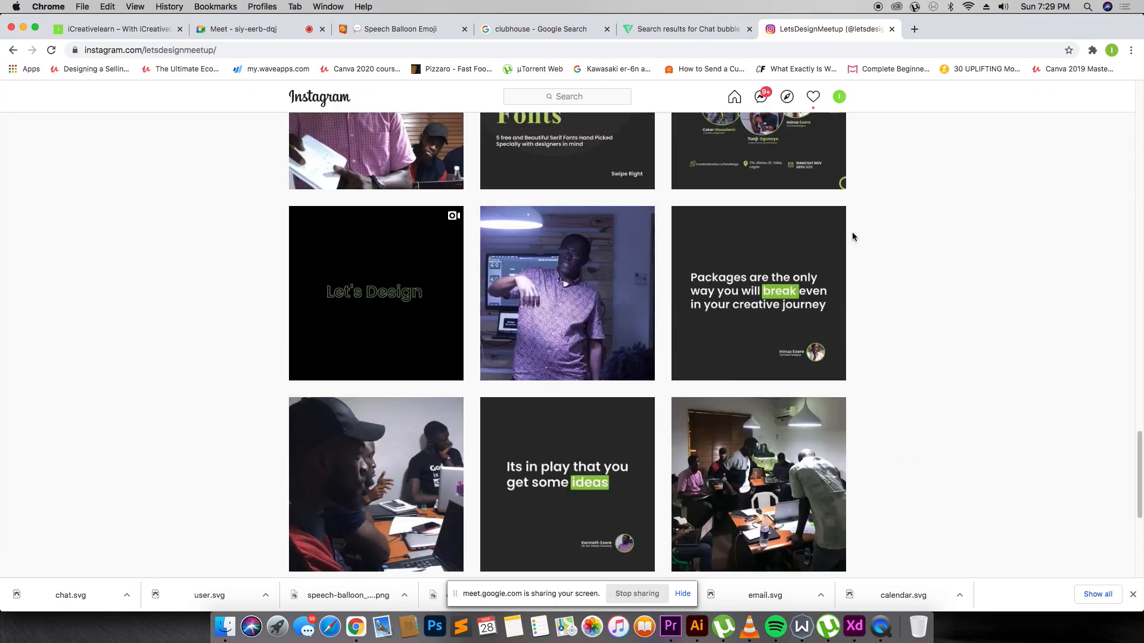
pyautogui.scroll(-5, 852, 237)
pyautogui.scroll(10, 852, 236)
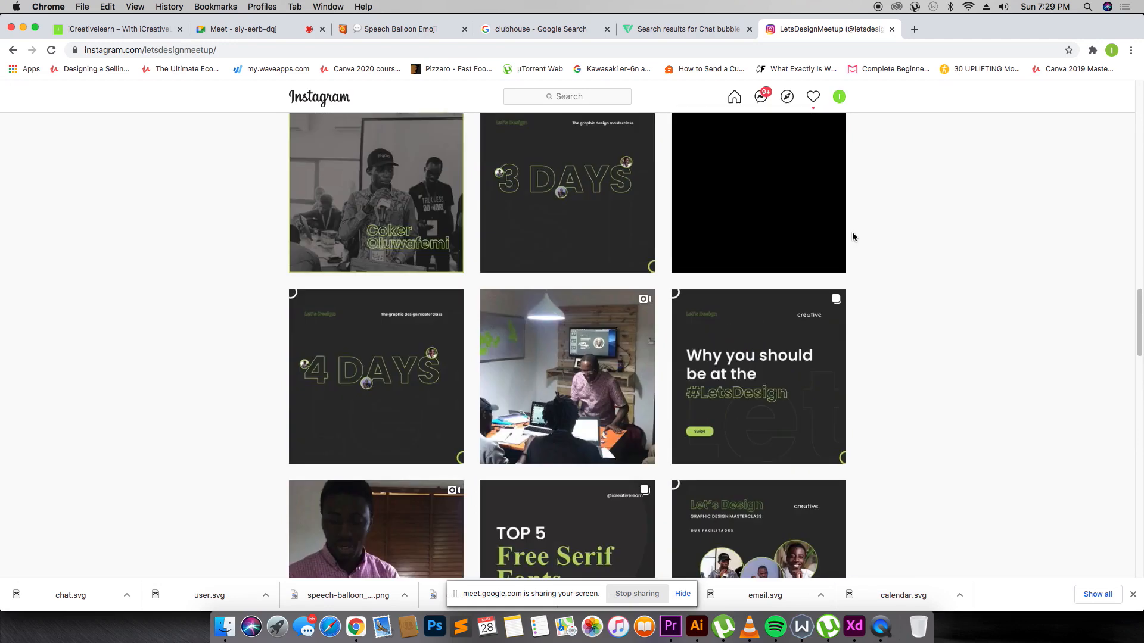
pyautogui.scroll(10, 852, 237)
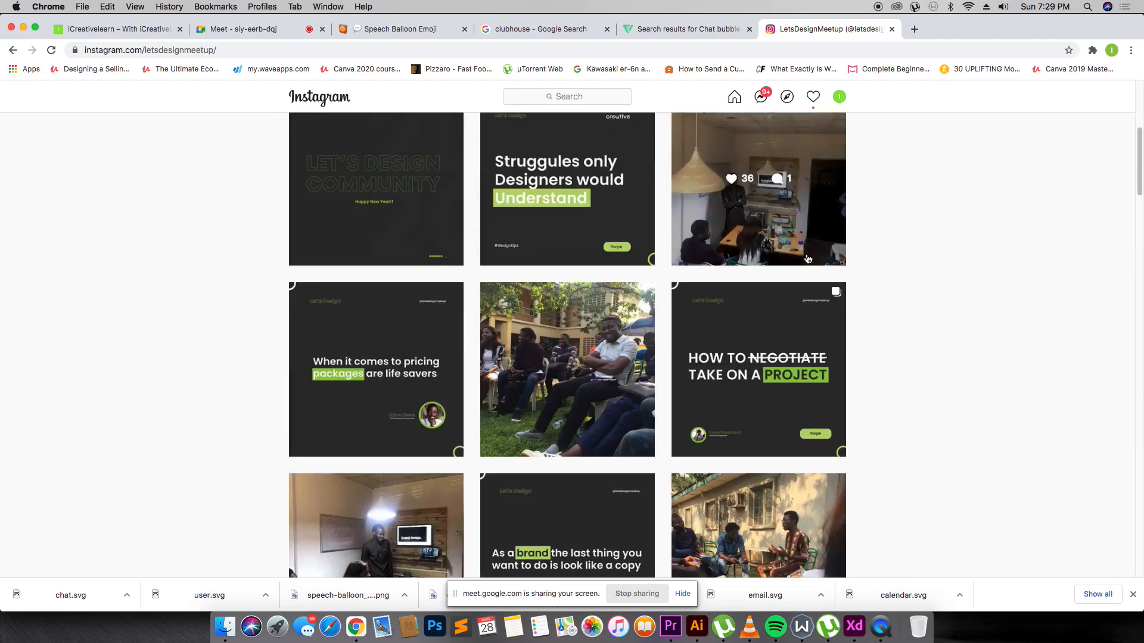
pyautogui.click(577, 314)
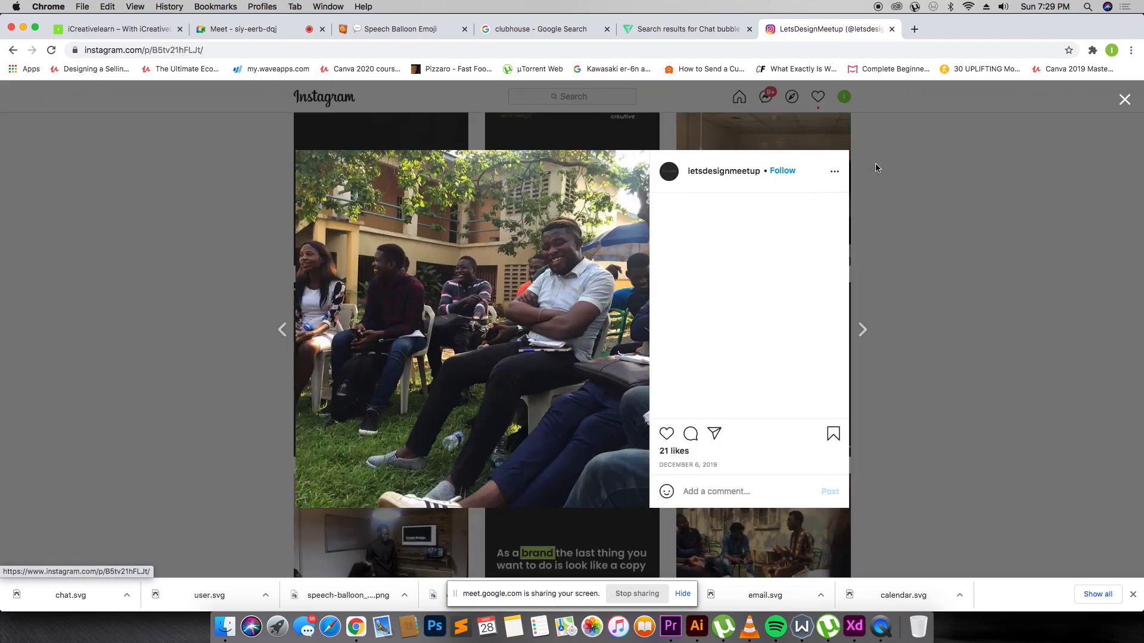
pyautogui.click(876, 168)
pyautogui.press('super+Tab')
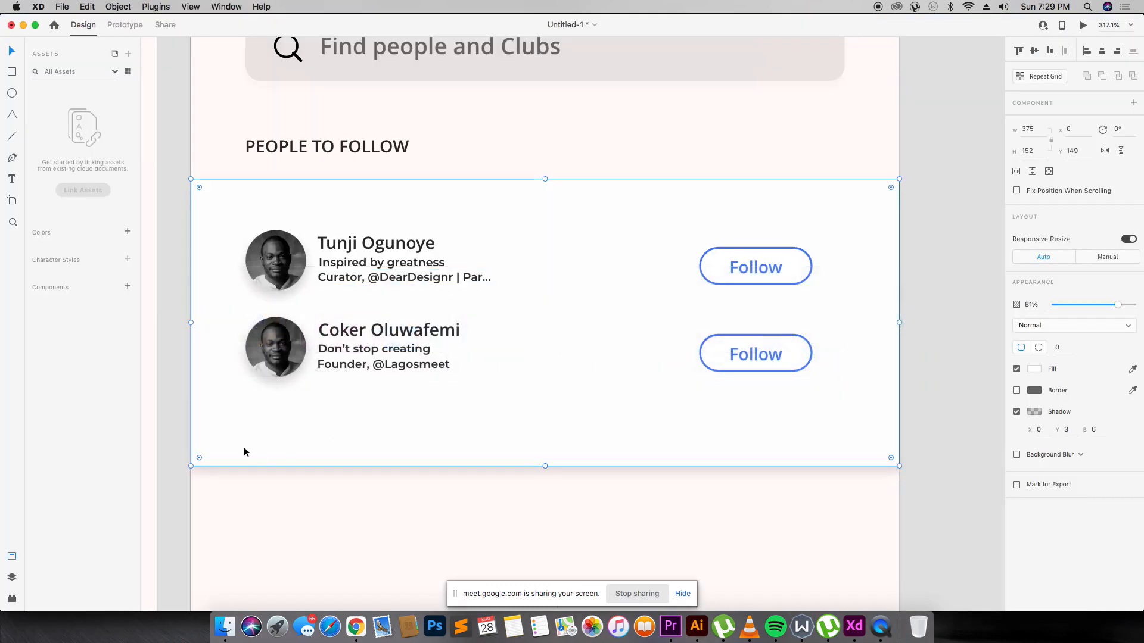
# Drop the new meetup screenshot into the second avatar circle and adjust its crop.
pyautogui.click(225, 627)
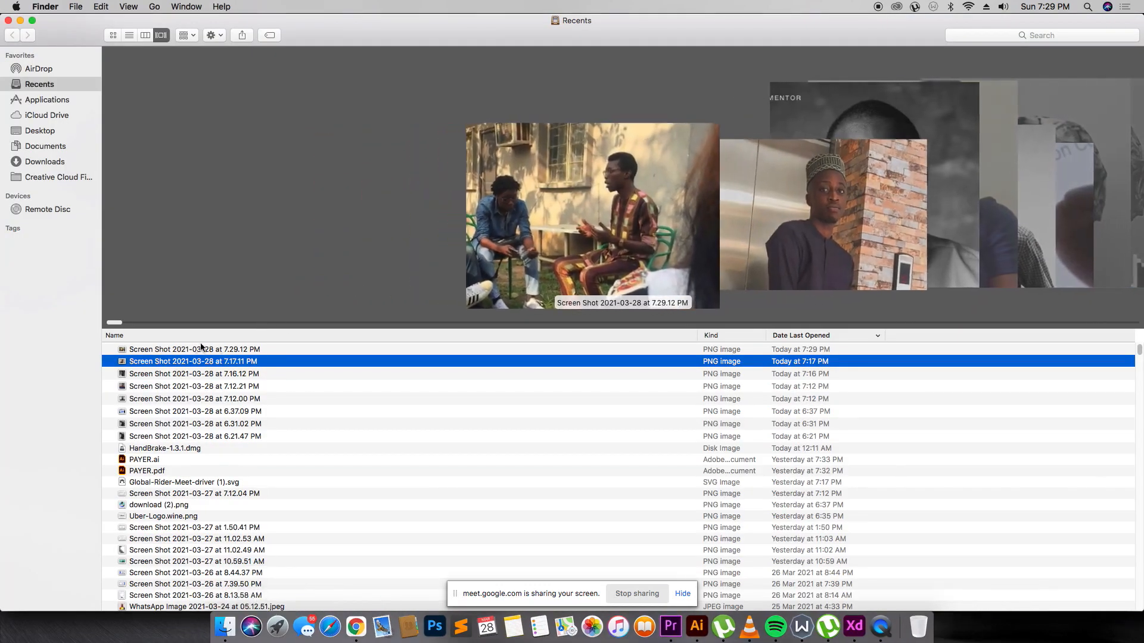
pyautogui.moveTo(200, 349); pyautogui.dragTo(278, 346)
pyautogui.press('super+Tab')
pyautogui.doubleClick(284, 344)
pyautogui.click(521, 388)
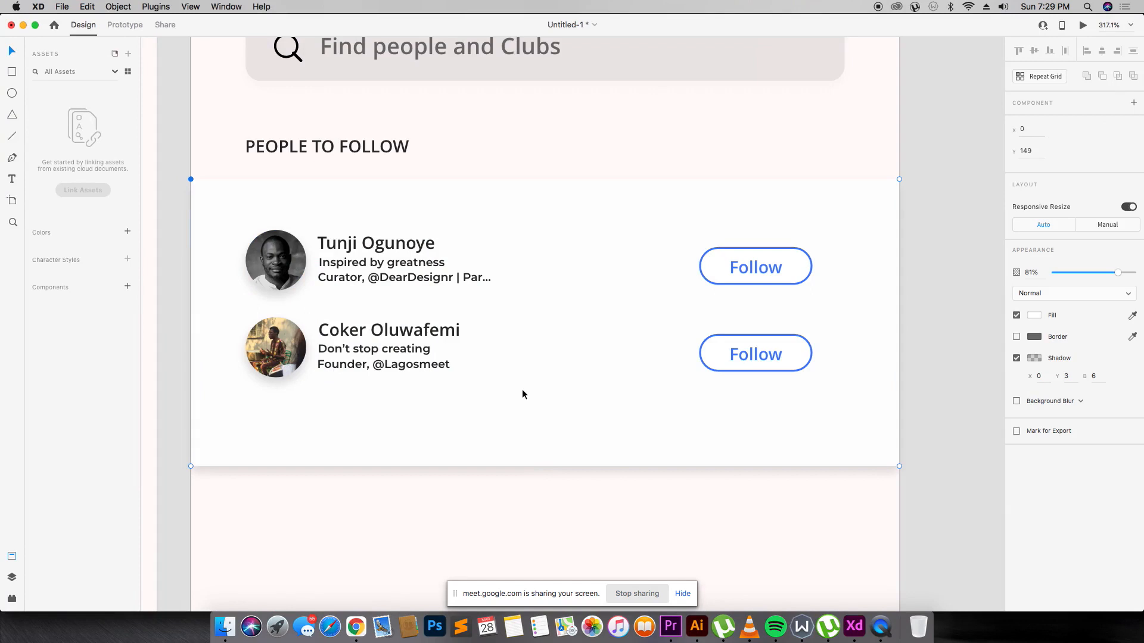
# Duplicate the second person row below it and stretch the card taller to fit three rows.
pyautogui.moveTo(244, 319); pyautogui.dragTo(823, 386)
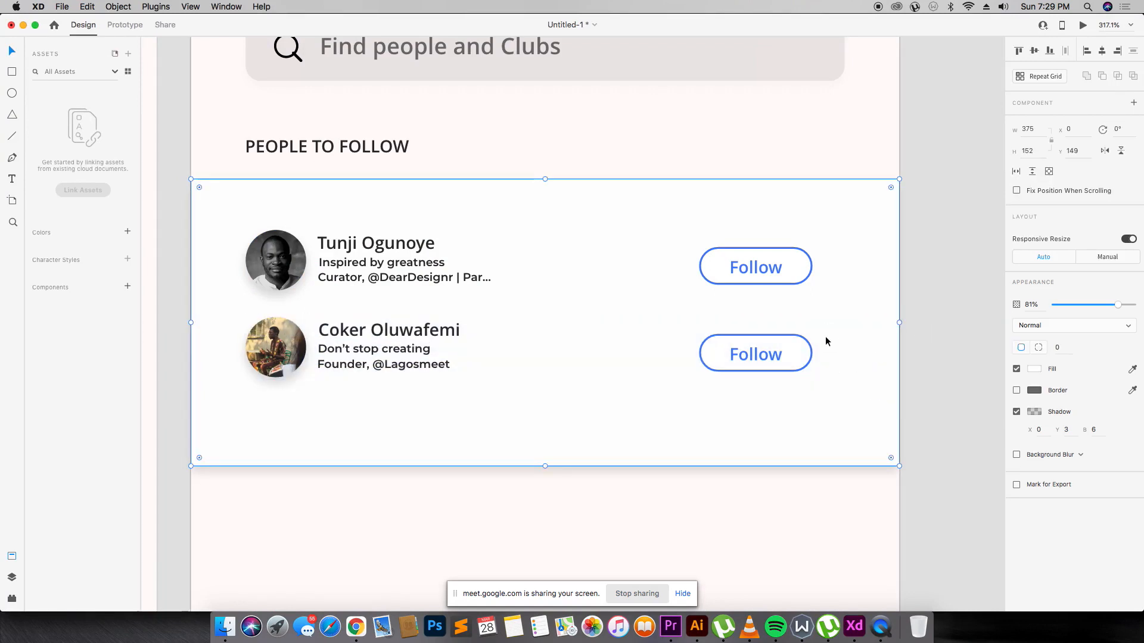
pyautogui.moveTo(181, 334); pyautogui.dragTo(850, 391)
pyautogui.moveTo(381, 337); pyautogui.dragTo(378, 420)
pyautogui.click(541, 459)
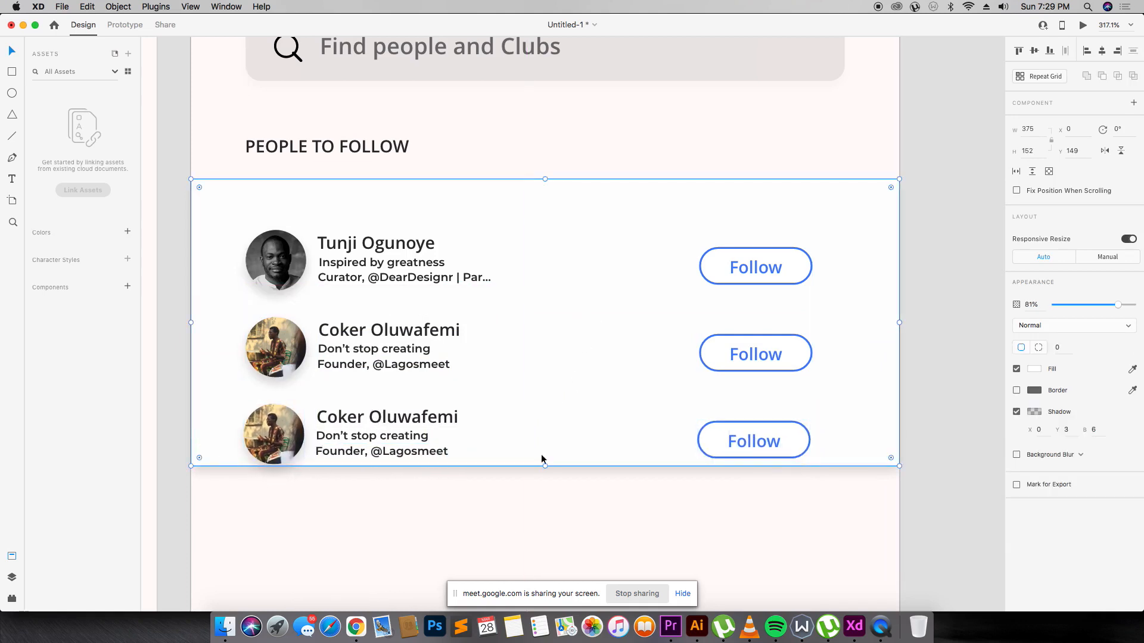
pyautogui.moveTo(545, 464); pyautogui.dragTo(547, 496)
pyautogui.moveTo(547, 525); pyautogui.dragTo(547, 531)
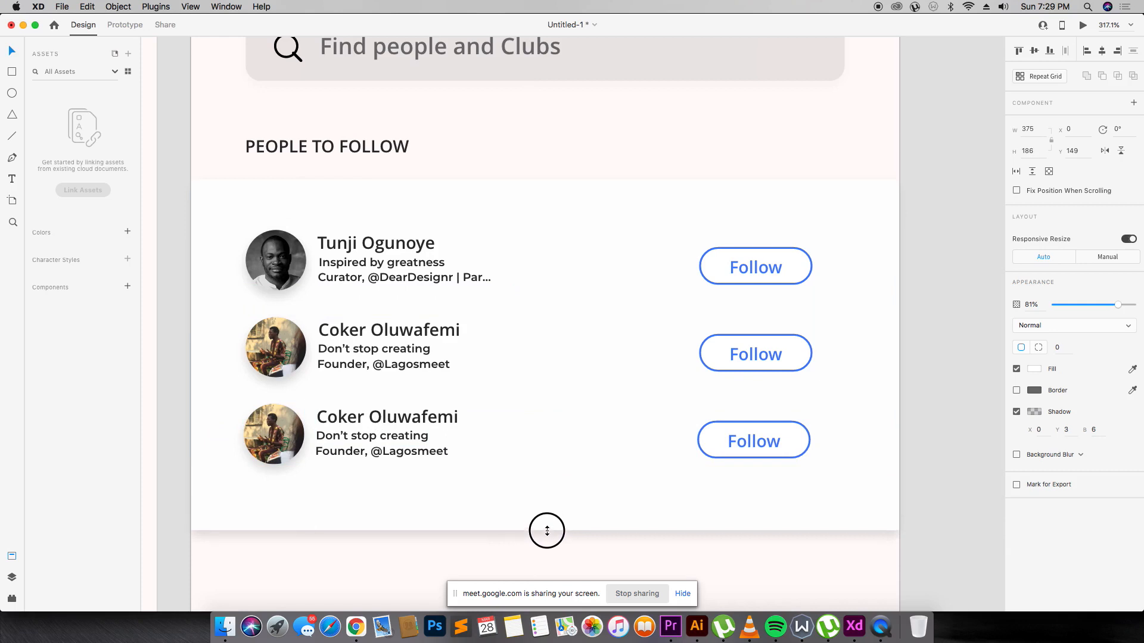
# Rename the third row 'Chief Osarentin', align the name, and begin editing its bio.
pyautogui.doubleClick(271, 429)
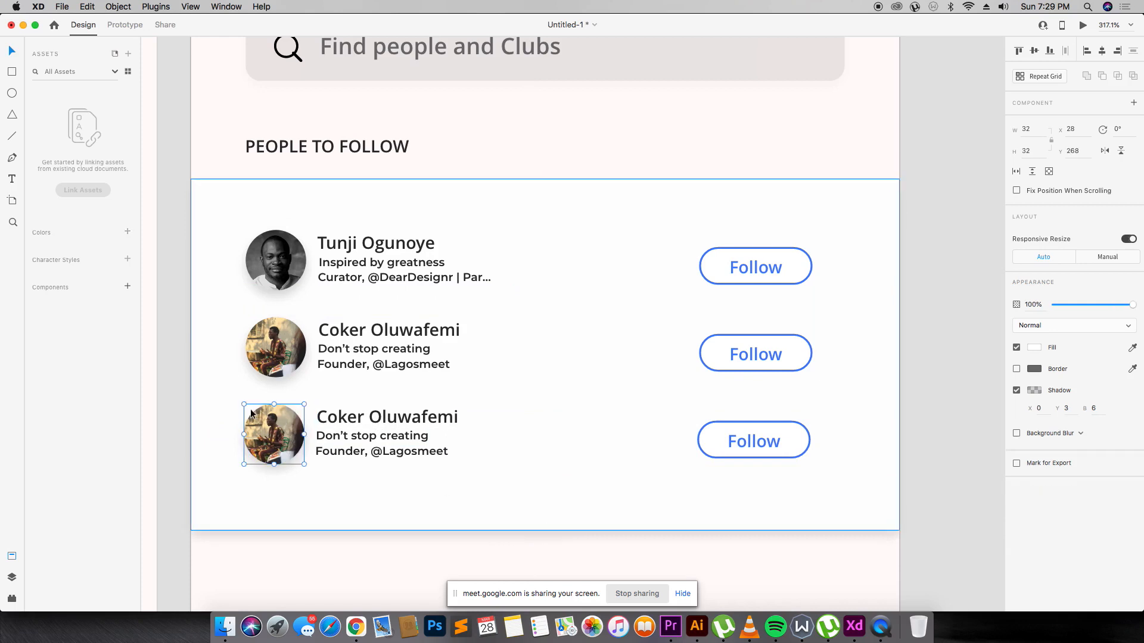
pyautogui.doubleClick(366, 411)
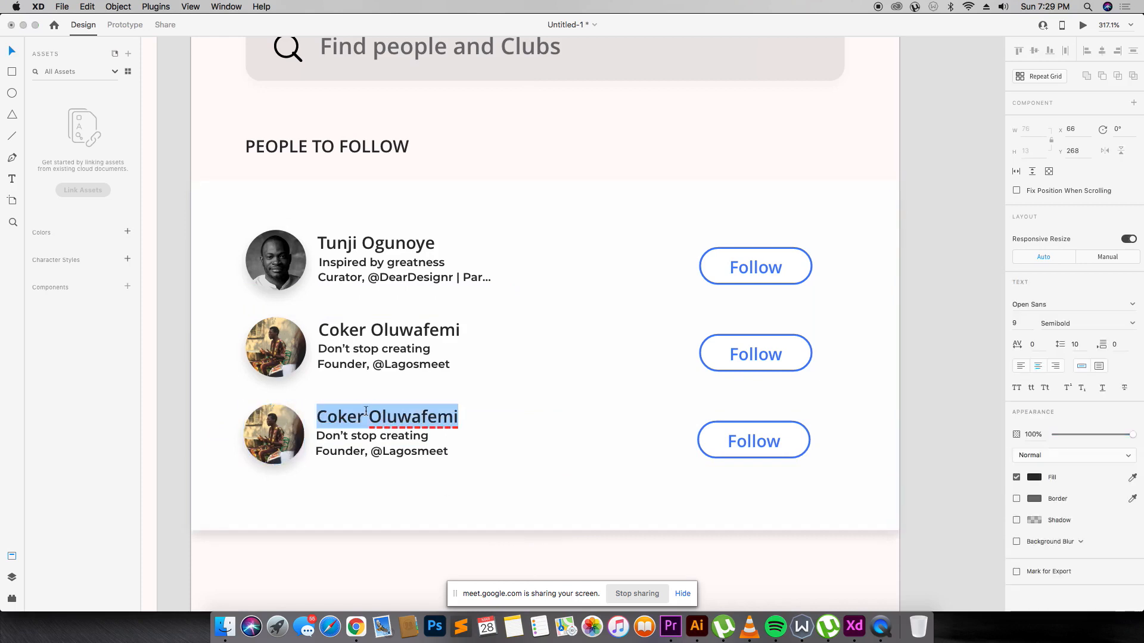
pyautogui.write('Chief O')
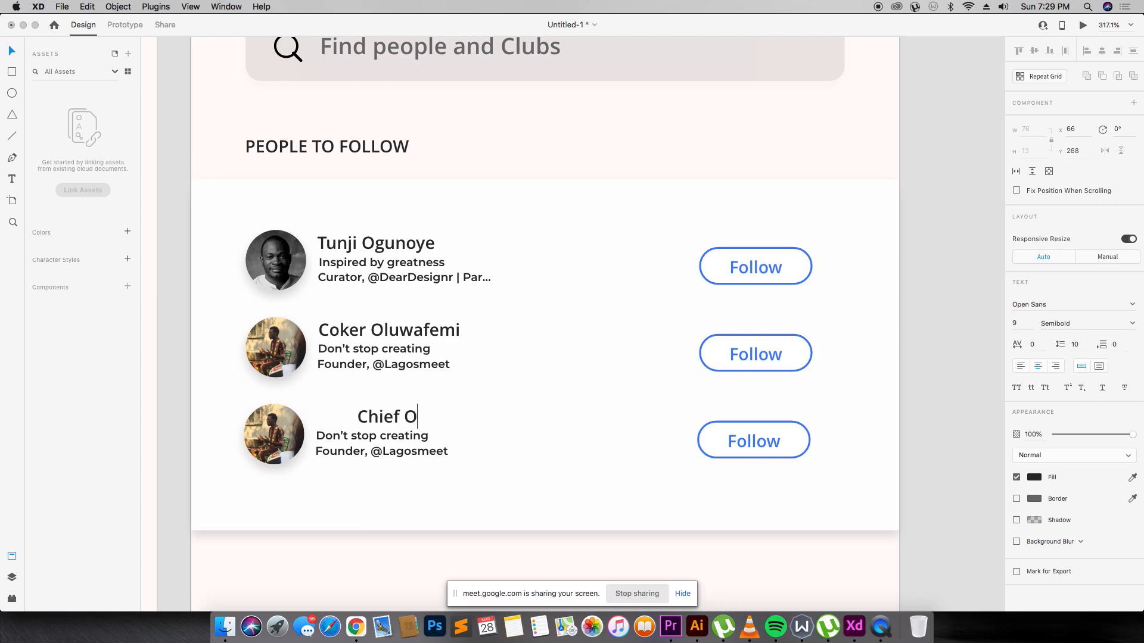
pyautogui.write('sarentin')
pyautogui.press('Escape')
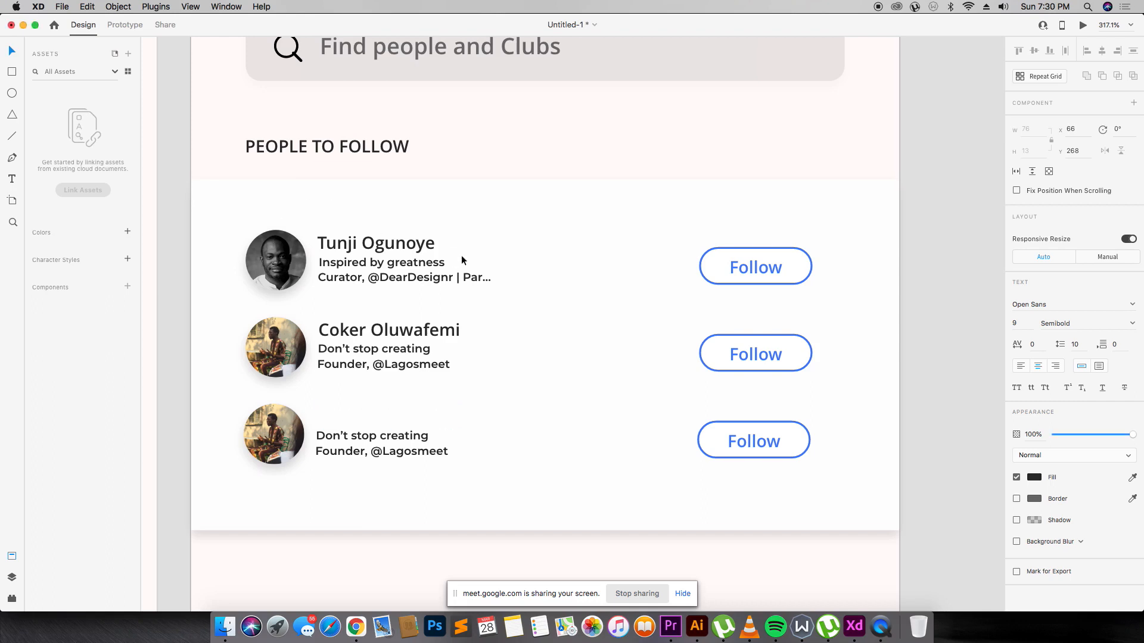
pyautogui.click(409, 414)
pyautogui.moveTo(409, 414); pyautogui.dragTo(403, 412)
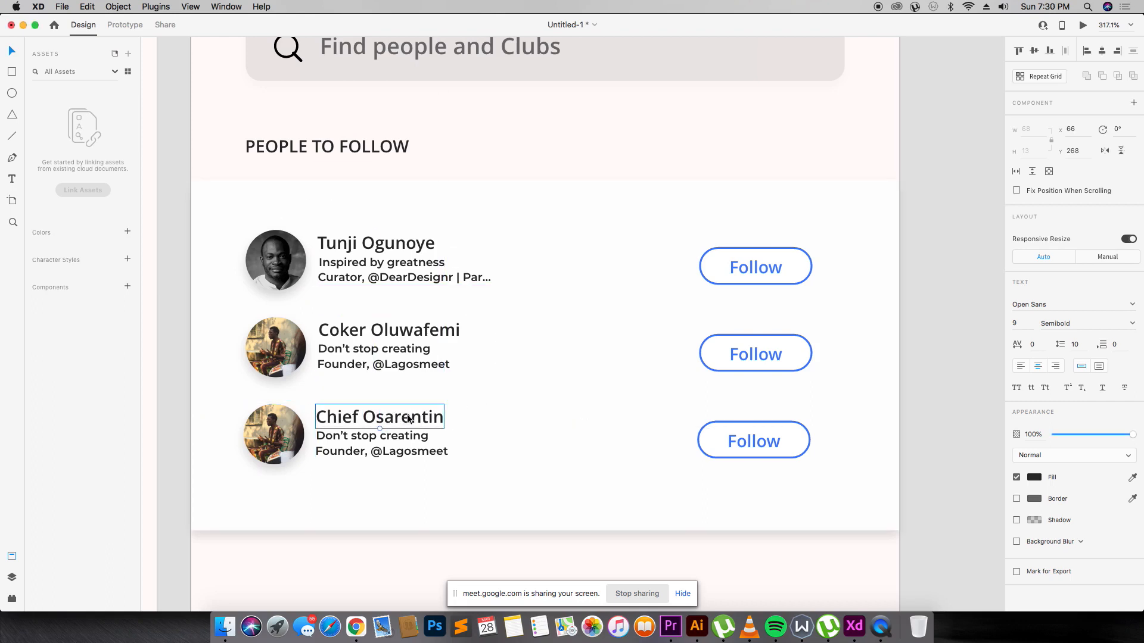
pyautogui.click(390, 434)
pyautogui.doubleClick(394, 435)
pyautogui.press('super+Tab')
pyautogui.press('super+Tab')
pyautogui.press('super+Tab')
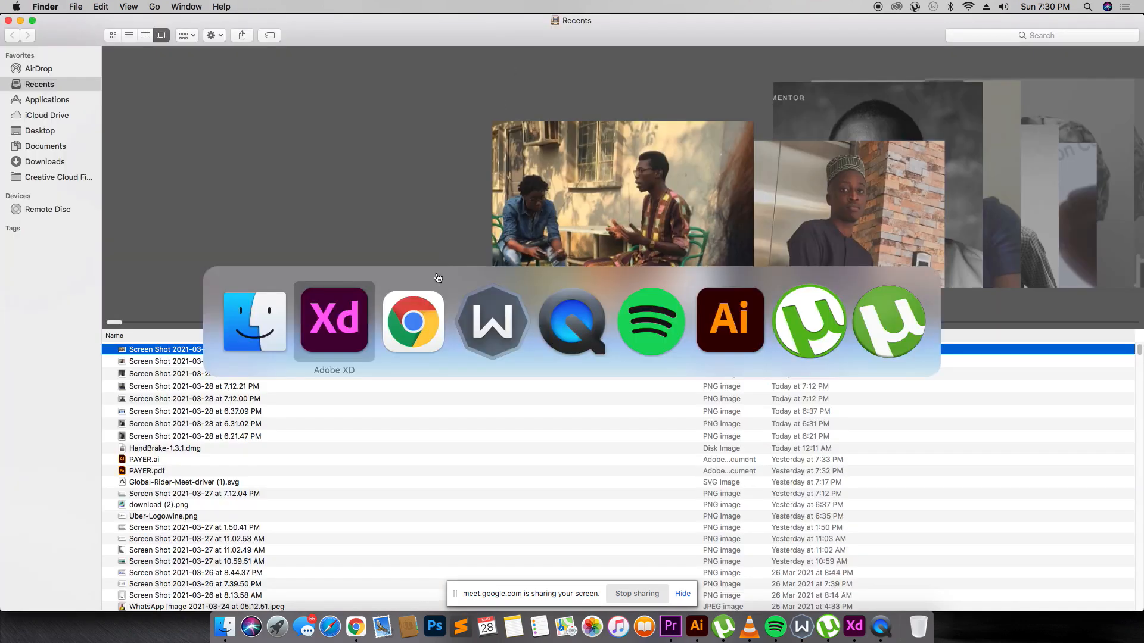
# Search Instagram for 'c', open a profile from the results, then search again for 'chi'.
pyautogui.click(559, 102)
pyautogui.write('chief')
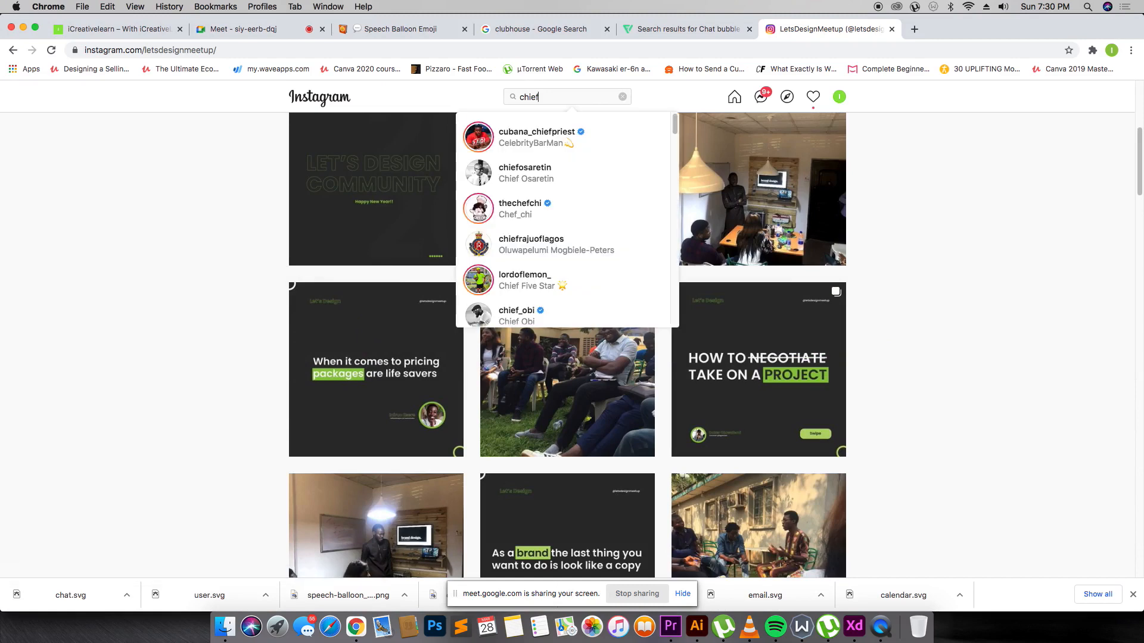
pyautogui.click(577, 153)
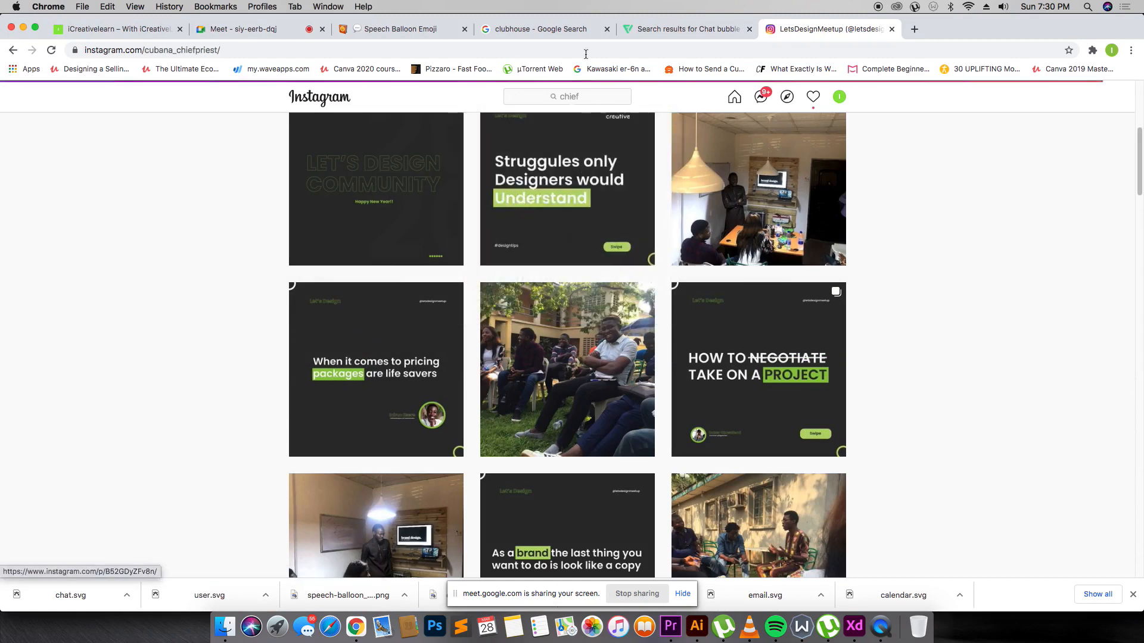
pyautogui.click(593, 94)
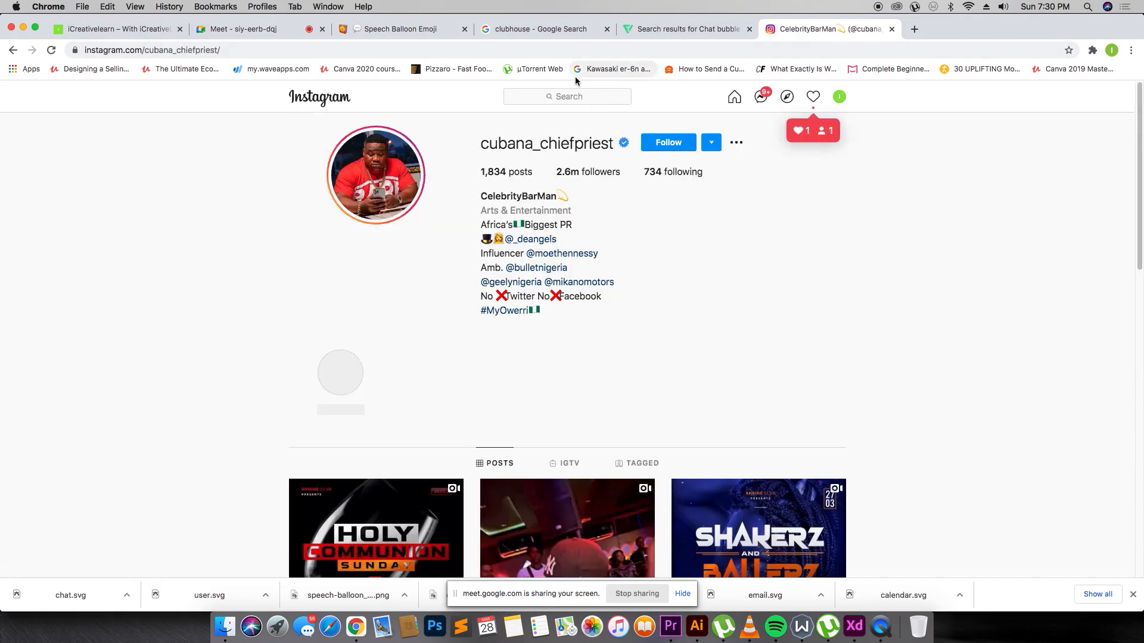
pyautogui.write('c')
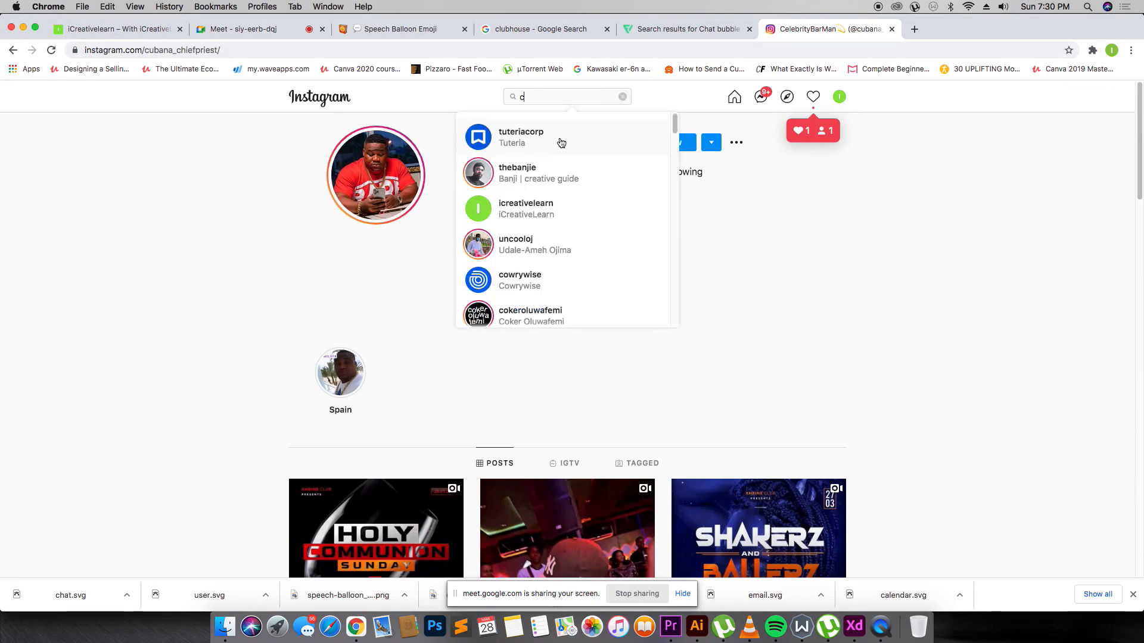
pyautogui.write('hiefosa')
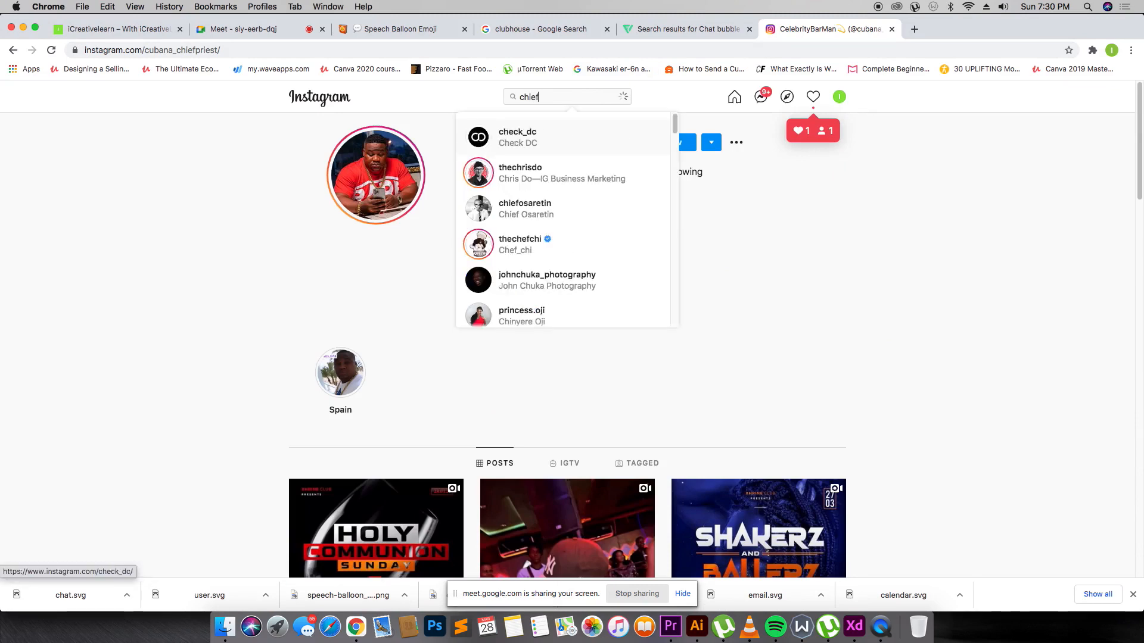
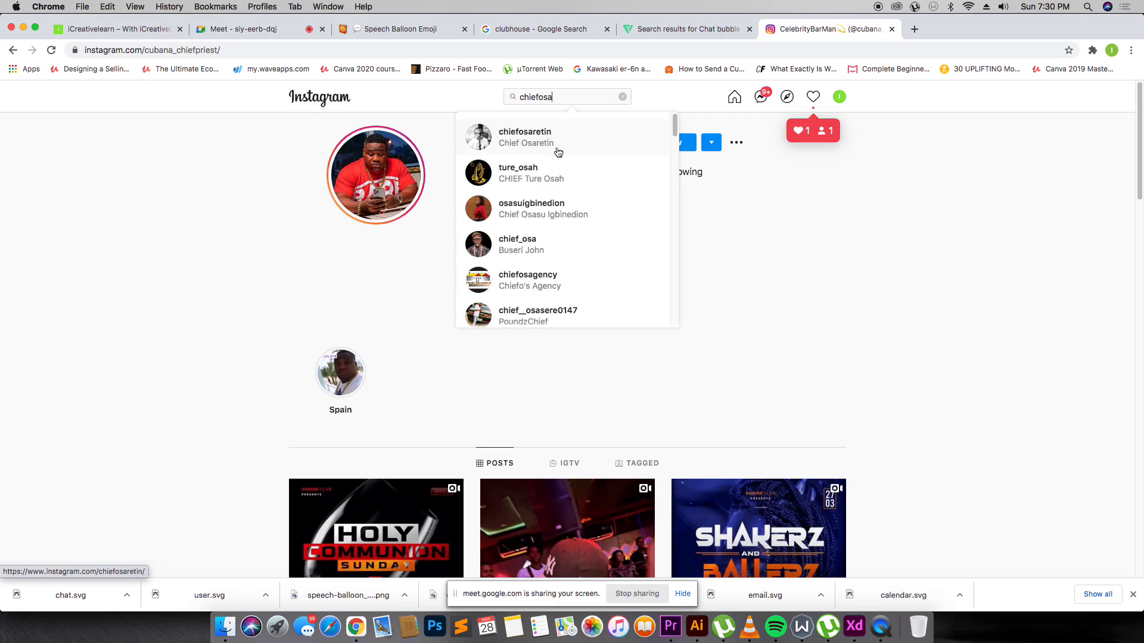
# Open the graphic designer's Instagram profile from the search results, then return to the Adobe XD design.
pyautogui.click(560, 146)
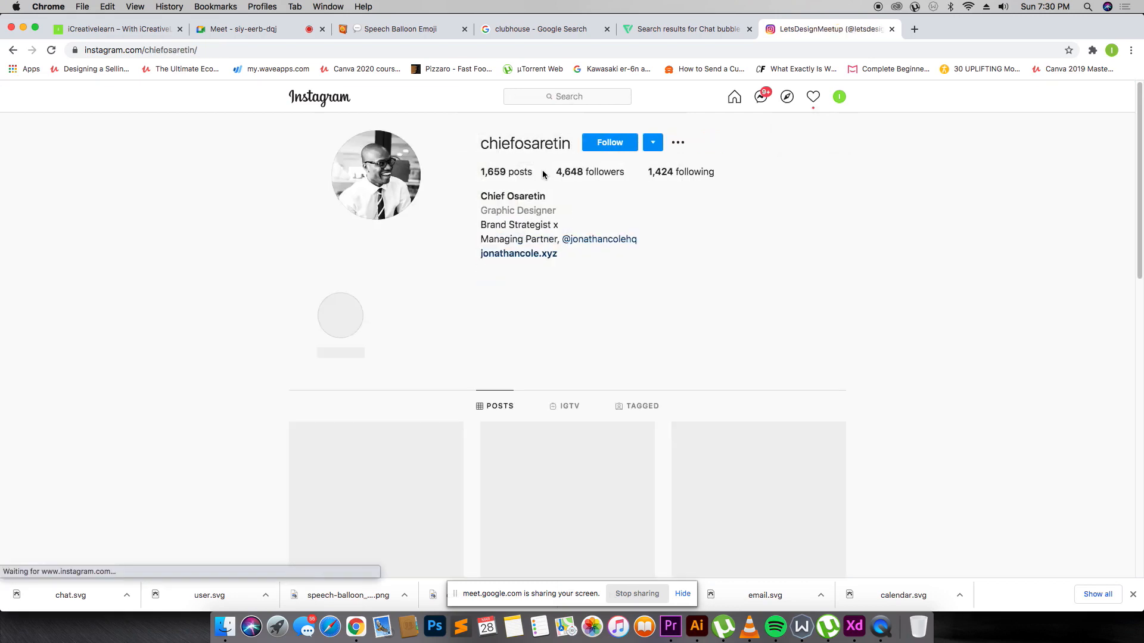
pyautogui.press('super+Tab')
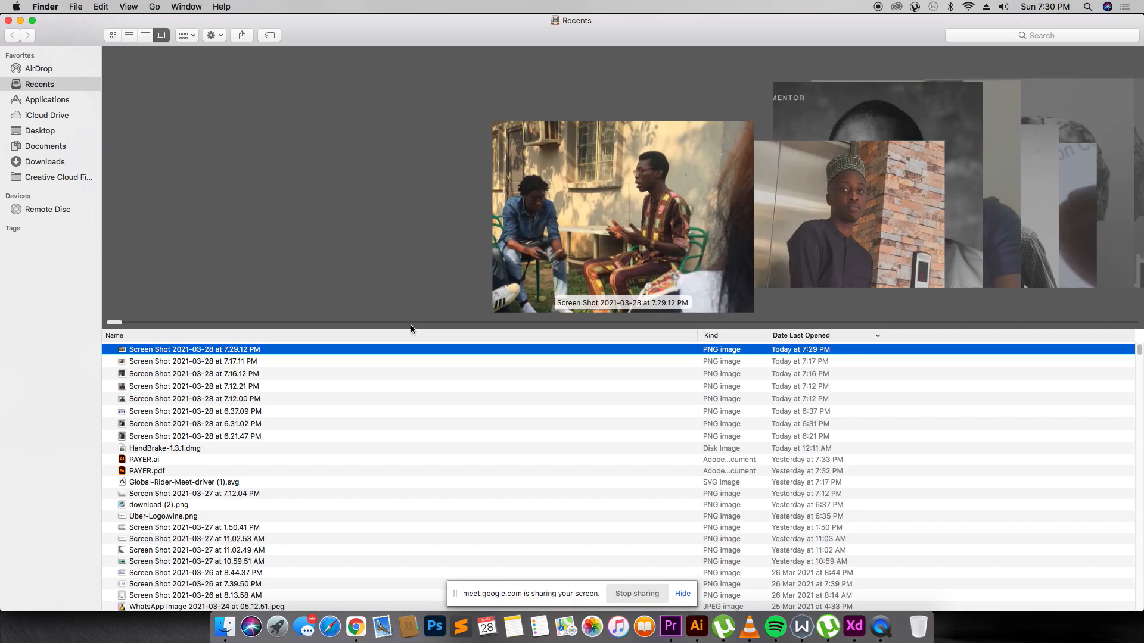
pyautogui.press('super+Tab')
pyautogui.press('Escape')
pyautogui.press('super+Tab')
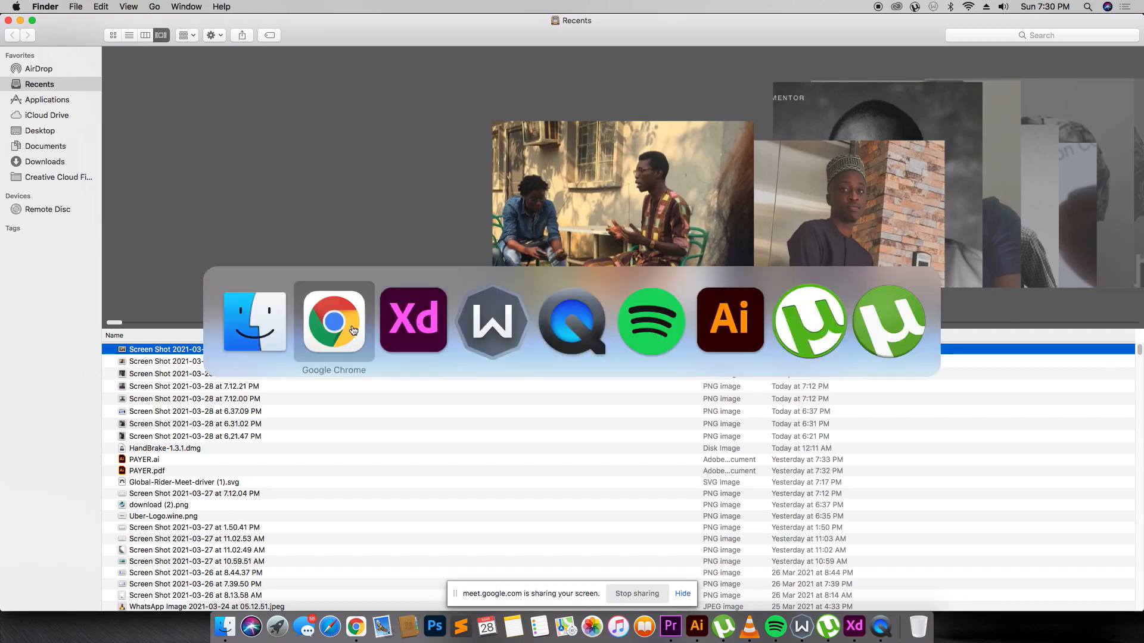
pyautogui.press('super+Tab')
pyautogui.press('Tab')
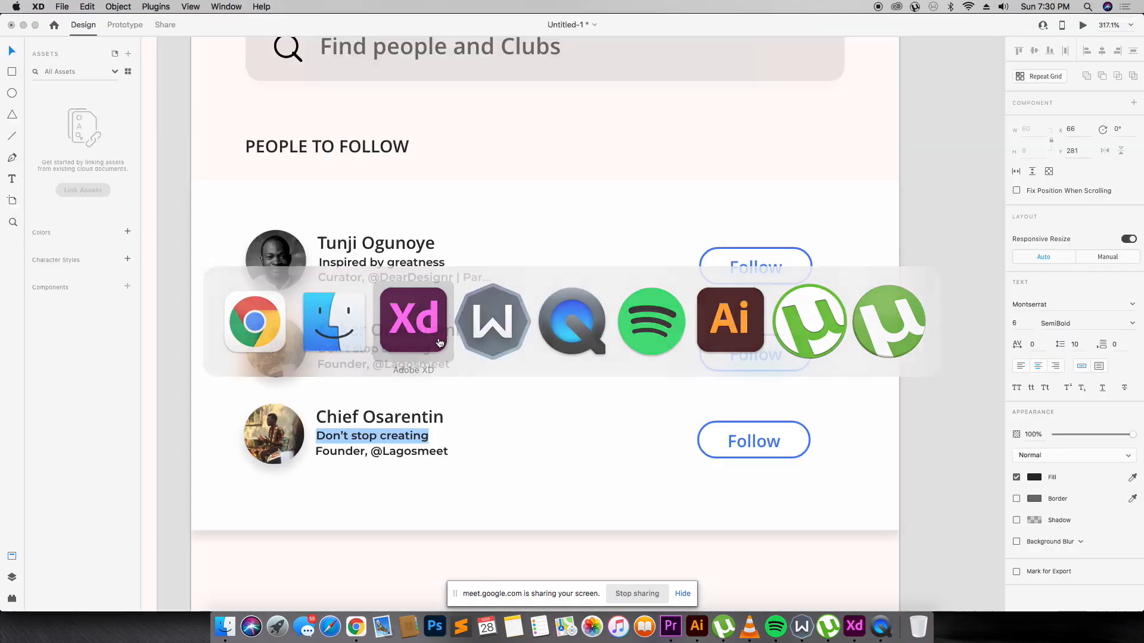
# Copy the 'Brand Strategist x' bio line from Instagram over the third person's tagline in XD.
pyautogui.press('super+Tab')
pyautogui.press('super+Tab')
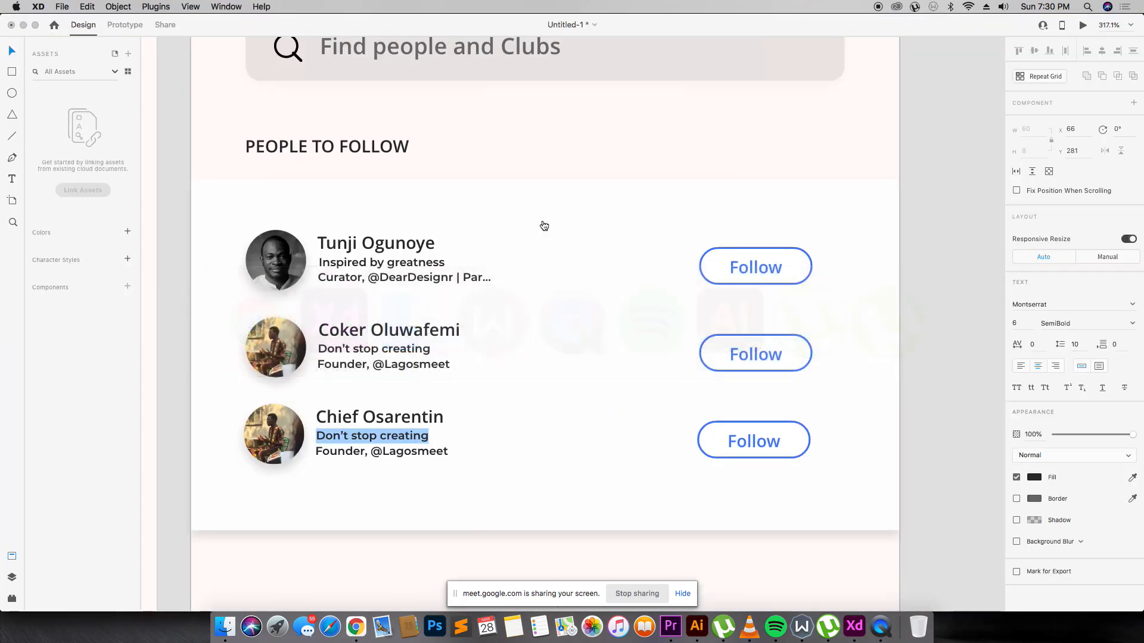
pyautogui.press('super+Tab')
pyautogui.moveTo(561, 224); pyautogui.dragTo(479, 235)
pyautogui.press('super+c')
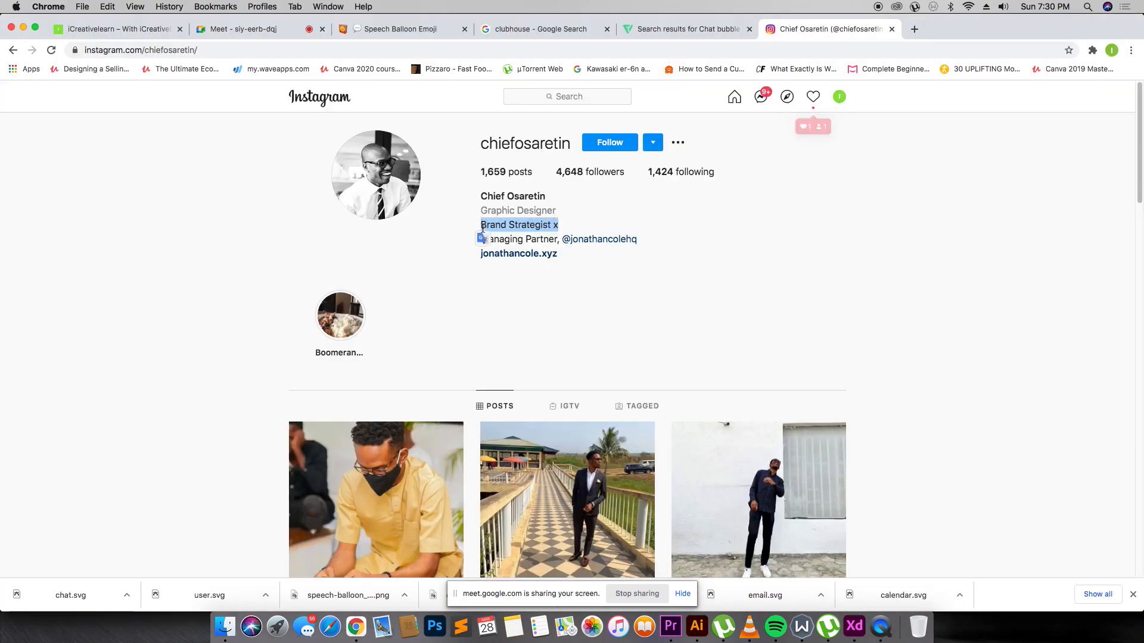
pyautogui.press('super+Tab')
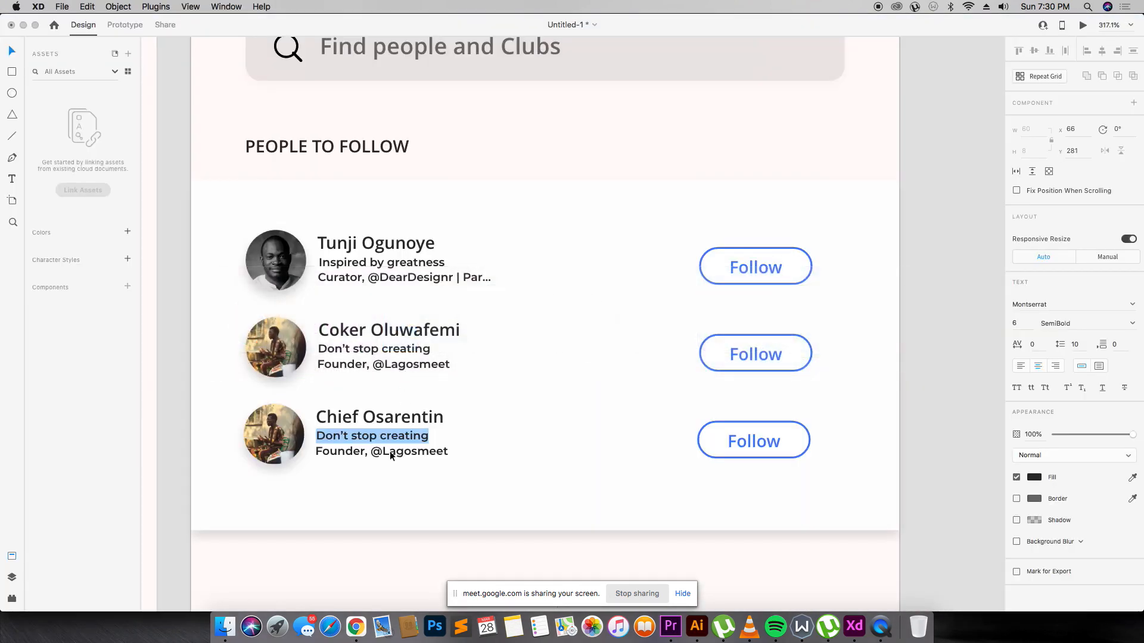
pyautogui.press('super+v')
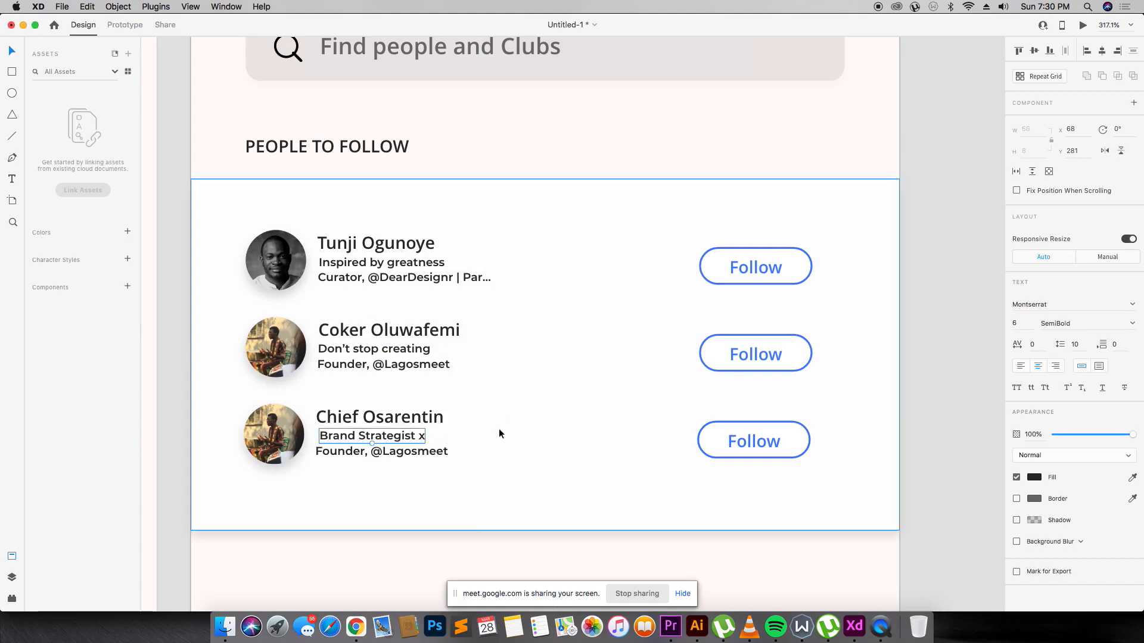
# Paste the 'Managing Partner' bio line from Instagram over the third person's second line.
pyautogui.press('super+Tab')
pyautogui.click(488, 241)
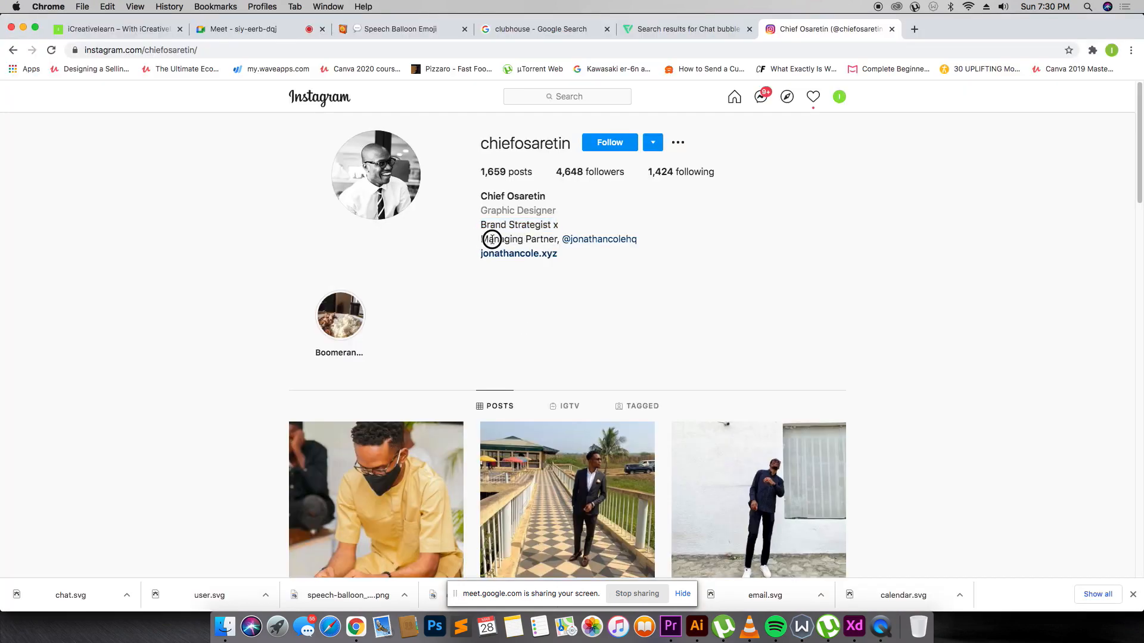
pyautogui.moveTo(491, 239); pyautogui.dragTo(658, 248)
pyautogui.press('super+c')
pyautogui.press('super+Tab')
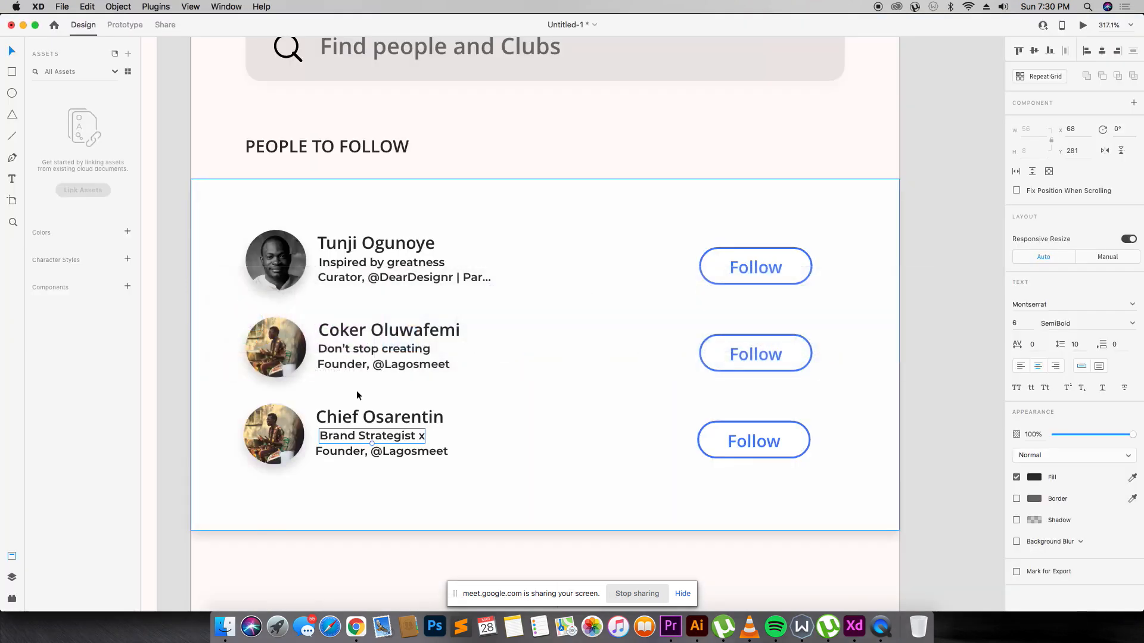
pyautogui.doubleClick(352, 447)
pyautogui.press('super+v')
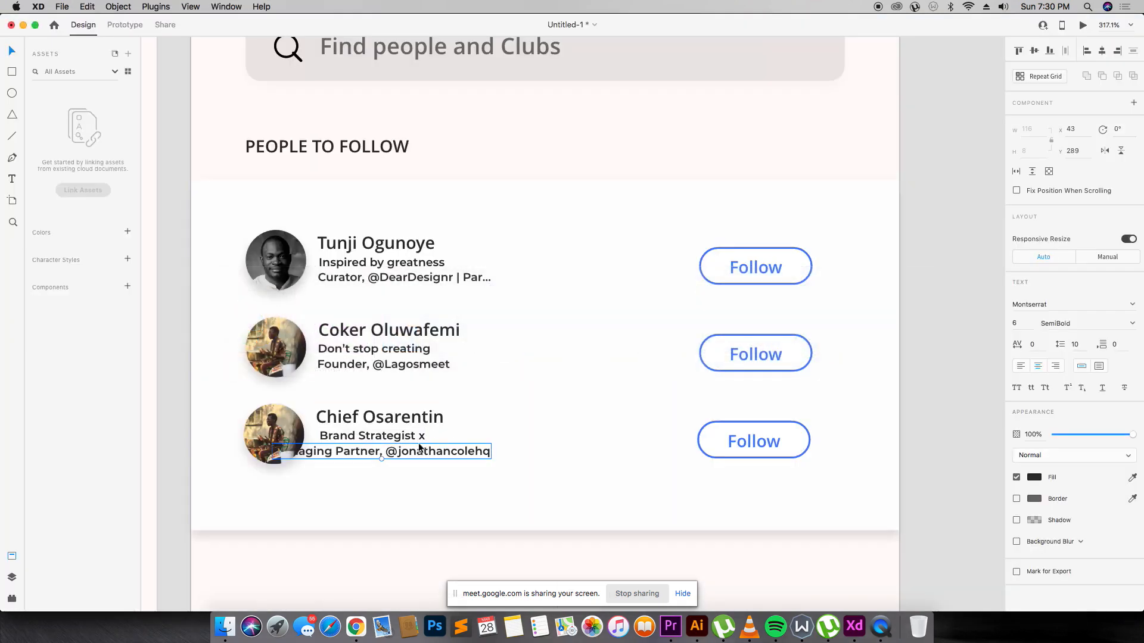
# Shorten the handle so it ends in 'C' and nudge the bio text into alignment.
pyautogui.doubleClick(419, 447)
pyautogui.click(428, 451)
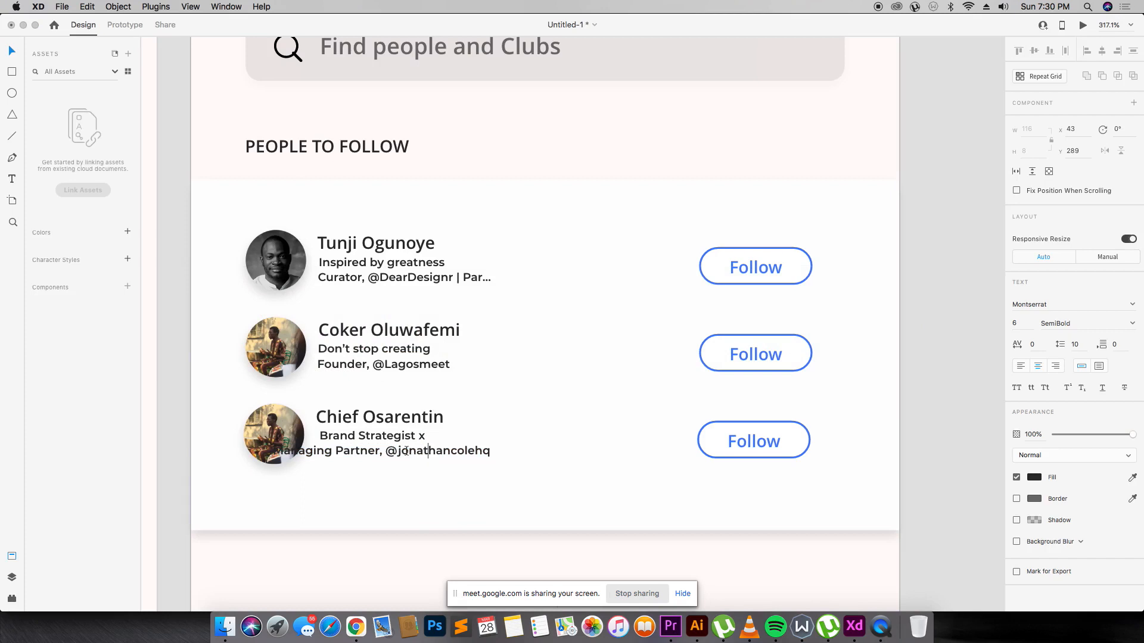
pyautogui.moveTo(402, 451); pyautogui.dragTo(524, 447)
pyautogui.write('C')
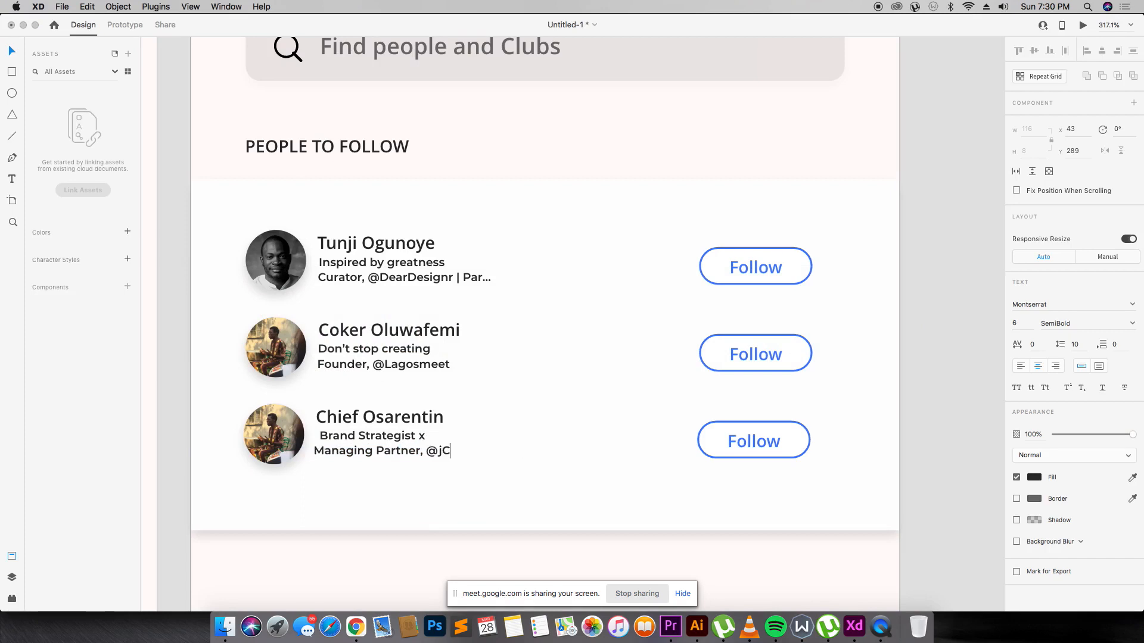
pyautogui.press('Escape')
pyautogui.moveTo(419, 448); pyautogui.dragTo(386, 437)
pyautogui.click(483, 410)
pyautogui.press('super+Tab')
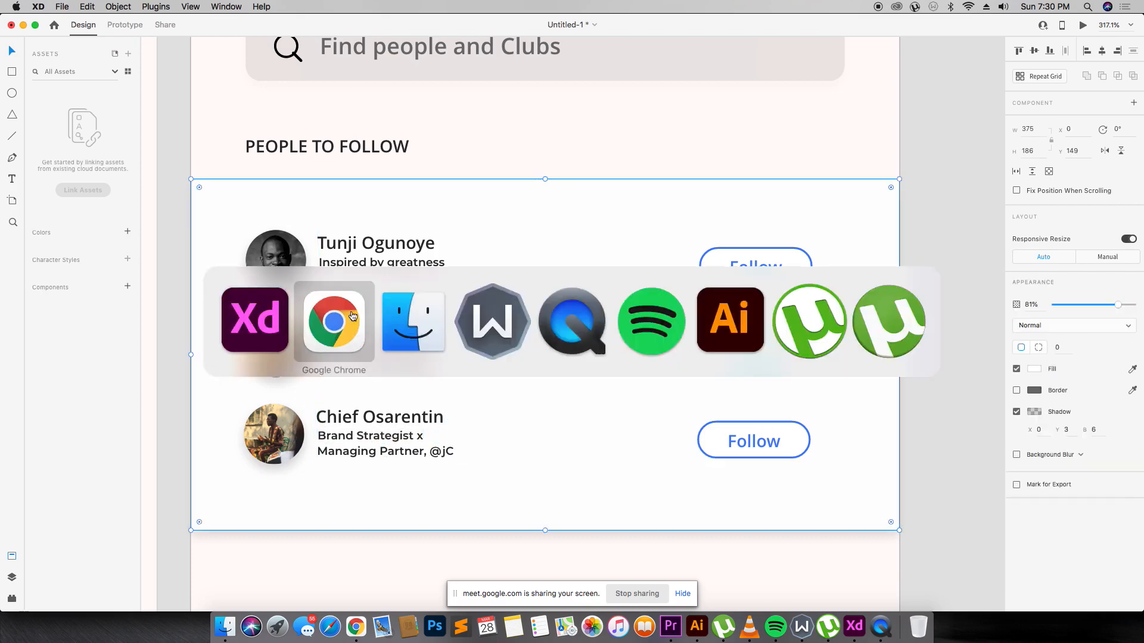
# Screenshot the suited photo from an Instagram post and drag the file onto the third avatar in XD.
pyautogui.scroll(-20, 419, 233)
pyautogui.scroll(20, 457, 261)
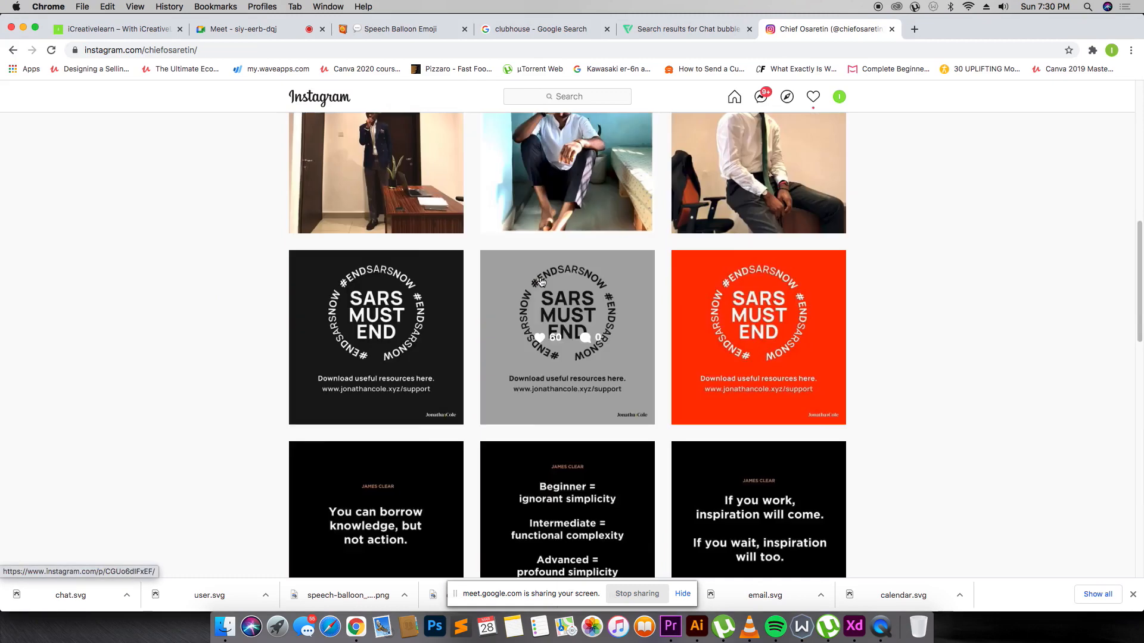
pyautogui.scroll(-10, 807, 306)
pyautogui.click(687, 199)
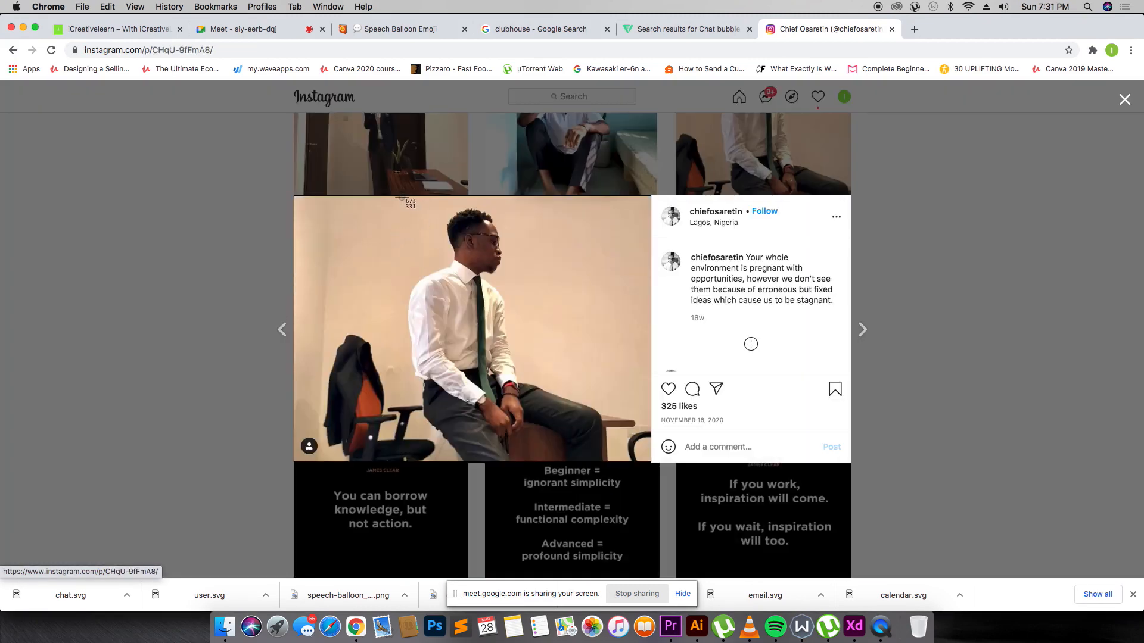
pyautogui.moveTo(401, 196); pyautogui.dragTo(594, 374)
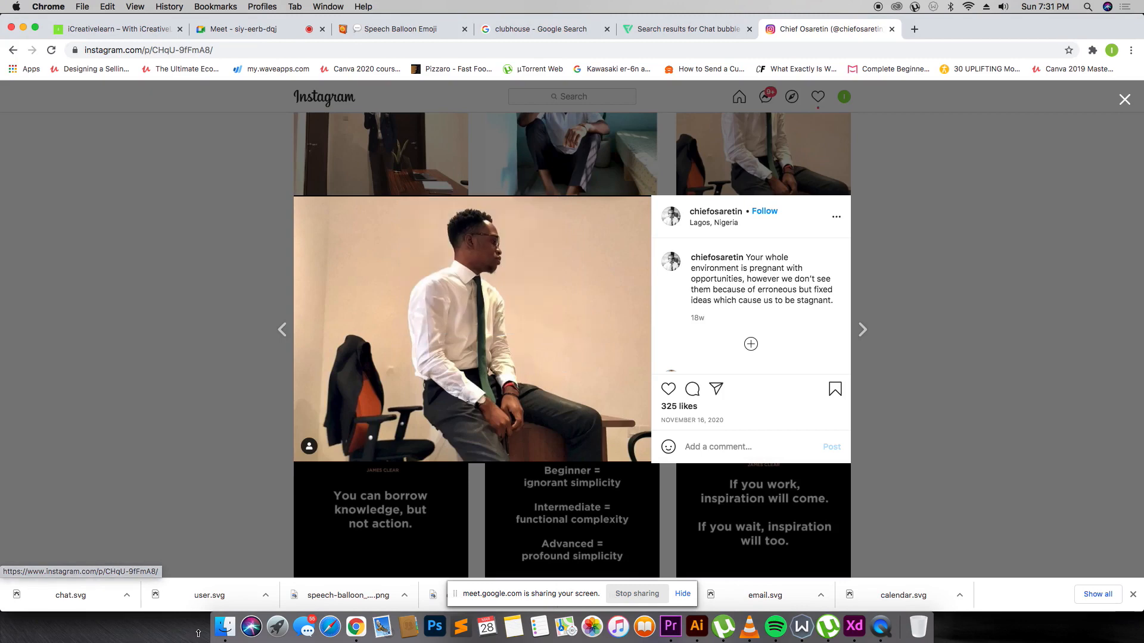
pyautogui.click(222, 627)
pyautogui.click(413, 191)
pyautogui.moveTo(226, 349); pyautogui.dragTo(284, 434)
pyautogui.press('super+Tab')
pyautogui.press('super+Tab')
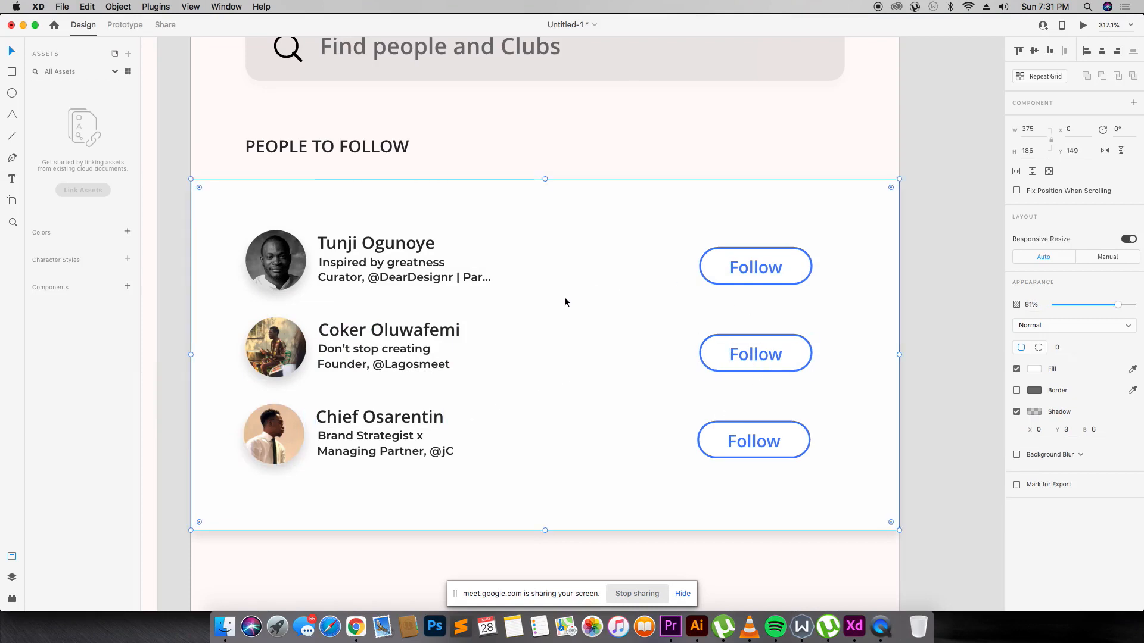
# Duplicate the Follow button below the people list, group it, and centre it on the artboard.
pyautogui.scroll(-4, 563, 298)
pyautogui.doubleClick(759, 310)
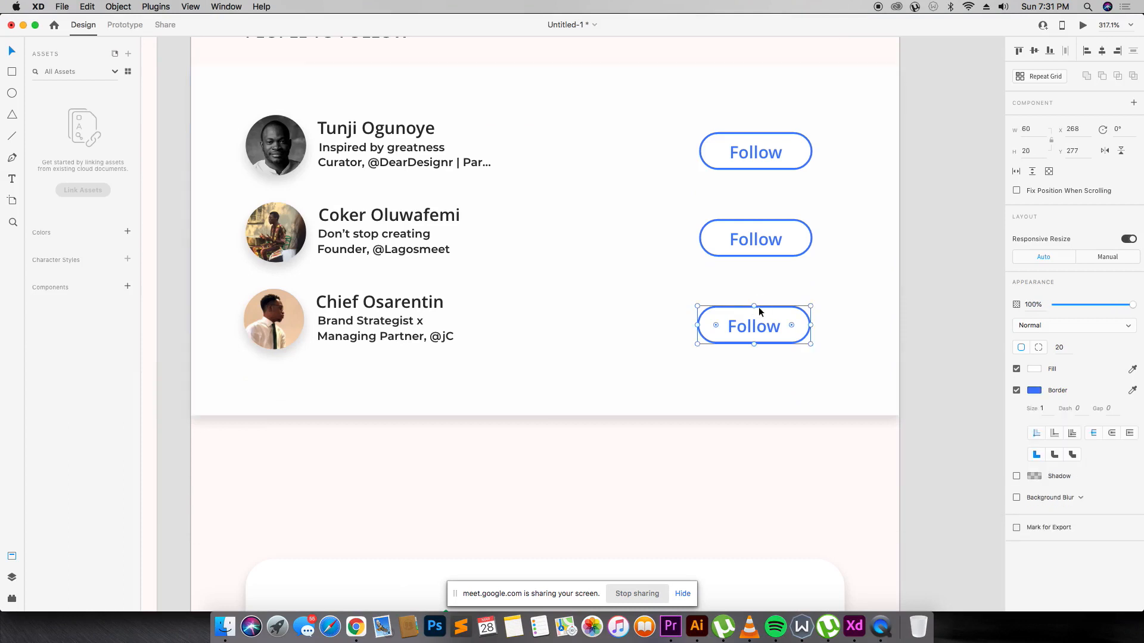
pyautogui.moveTo(757, 329); pyautogui.dragTo(630, 409)
pyautogui.press('super+z')
pyautogui.press('super+g')
pyautogui.click(1102, 51)
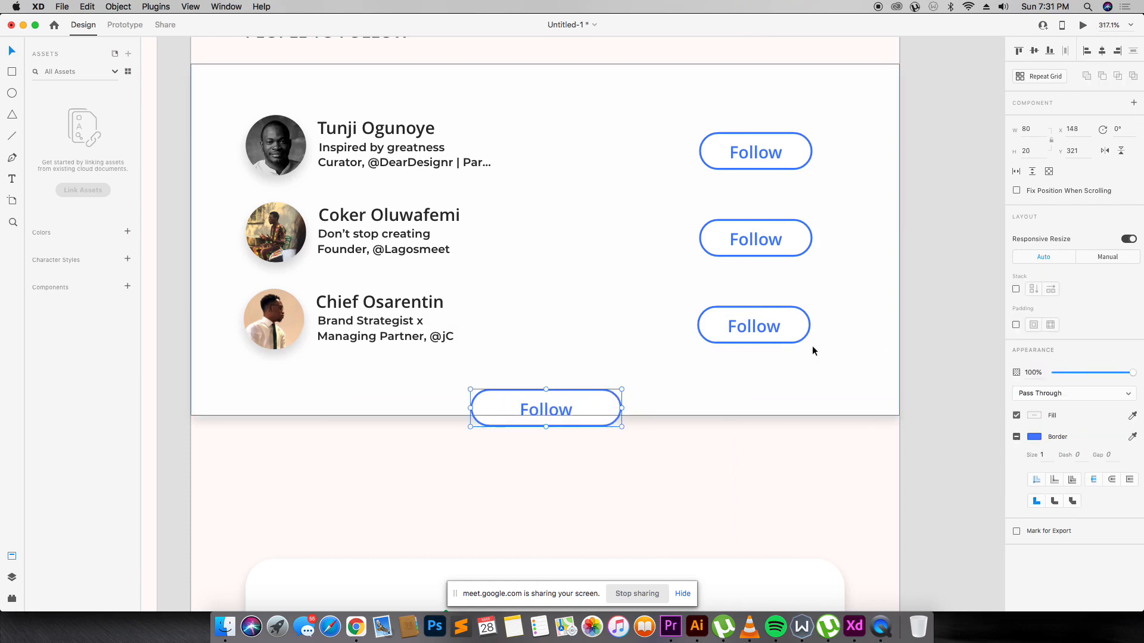
pyautogui.click(814, 351)
pyautogui.click(589, 404)
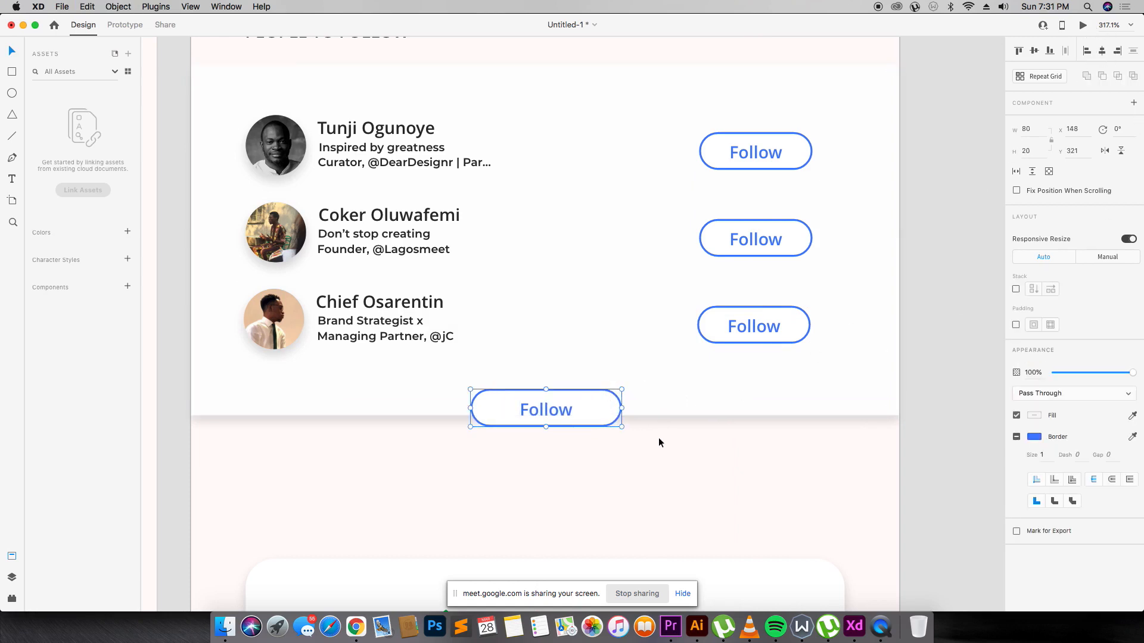
# Add a border to the new button, then ungroup its shape and label.
pyautogui.scroll(5, 650, 439)
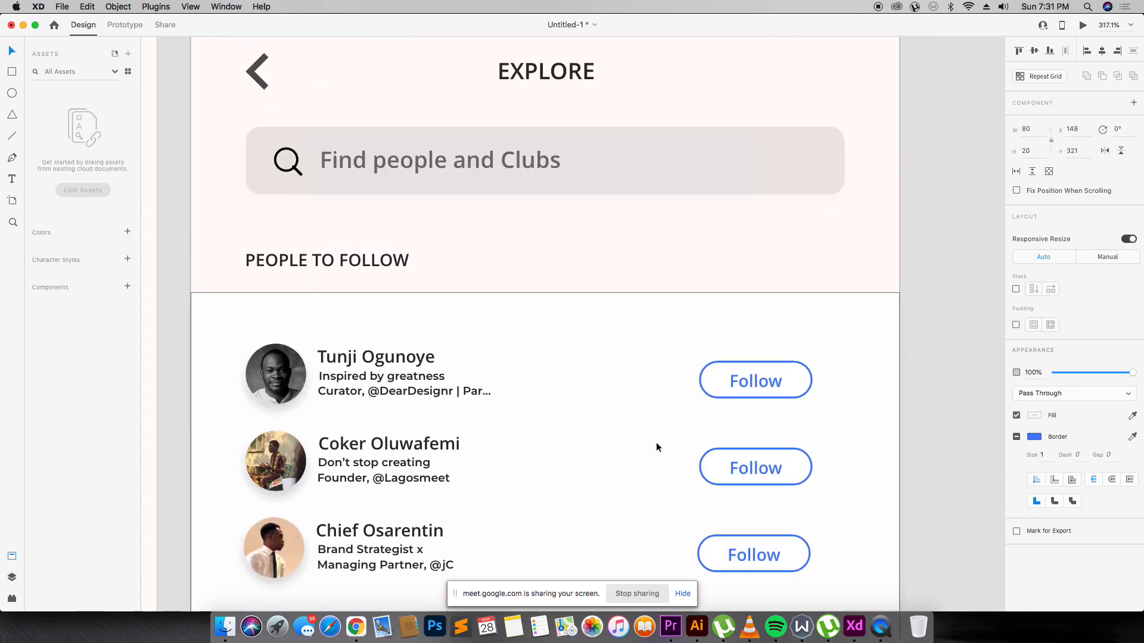
pyautogui.scroll(-4, 590, 220)
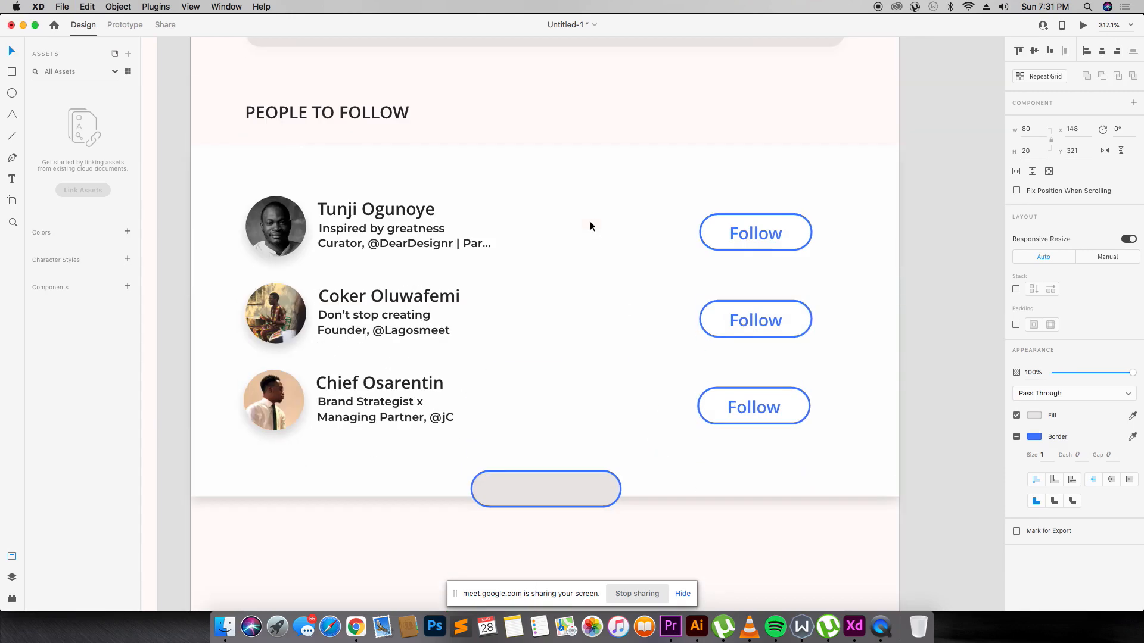
pyautogui.click(1017, 437)
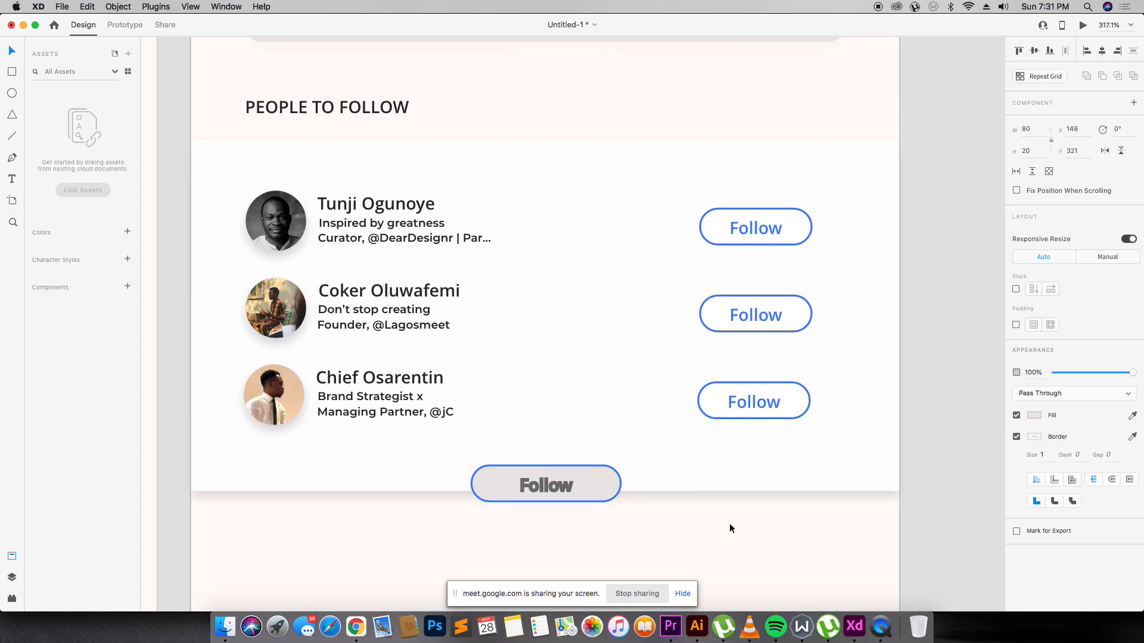
pyautogui.click(782, 525)
pyautogui.click(555, 493)
pyautogui.rightClick(554, 491)
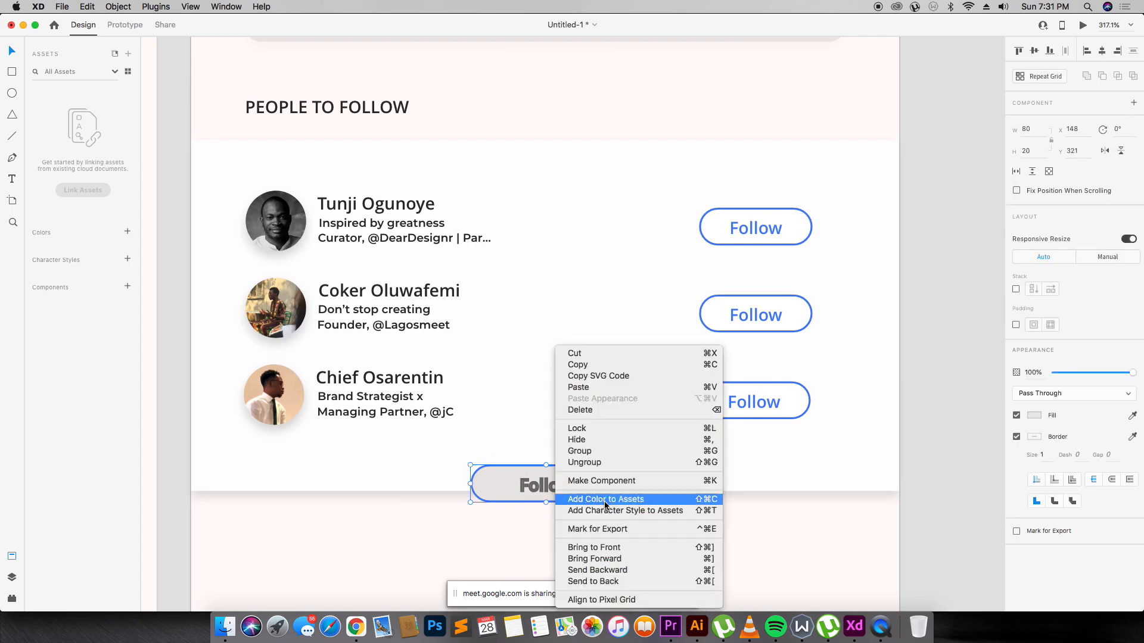
pyautogui.click(623, 463)
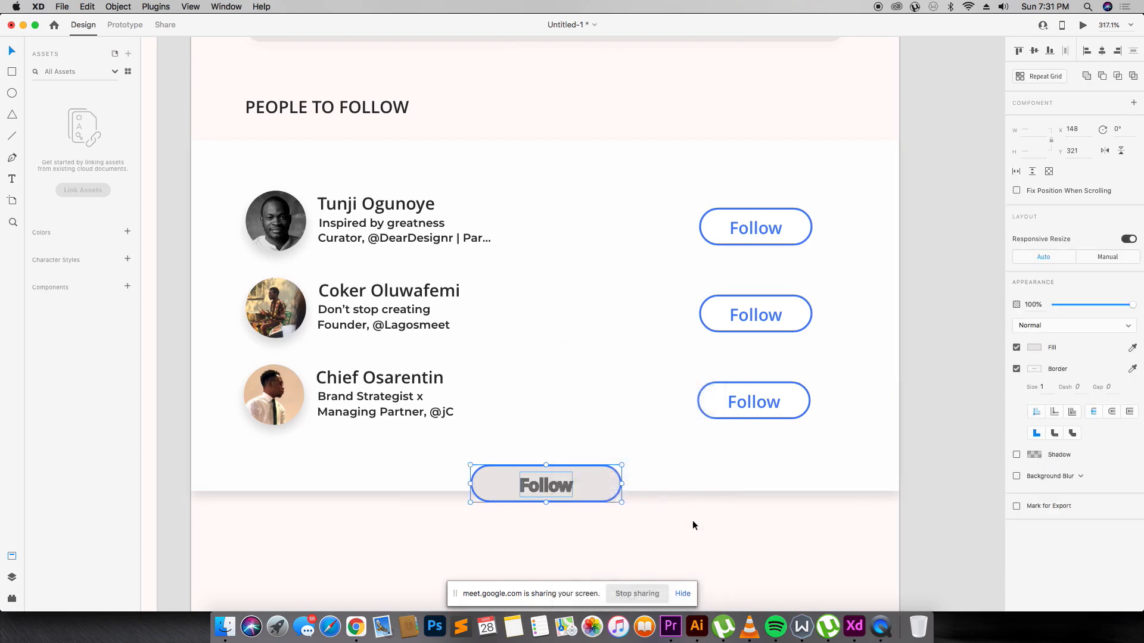
# Colour the Follow label grey #707070 and remove the outline from the button's background.
pyautogui.click(533, 484)
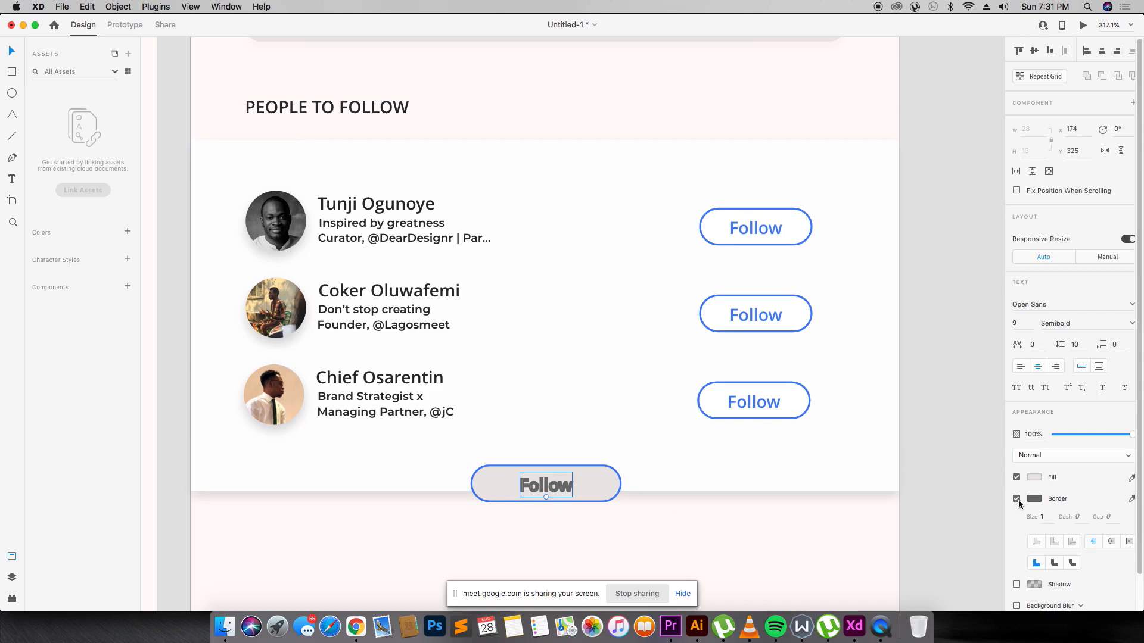
pyautogui.click(1017, 499)
pyautogui.click(1020, 499)
pyautogui.click(1034, 499)
pyautogui.click(1064, 494)
pyautogui.click(1020, 498)
pyautogui.click(1034, 478)
pyautogui.press('Return')
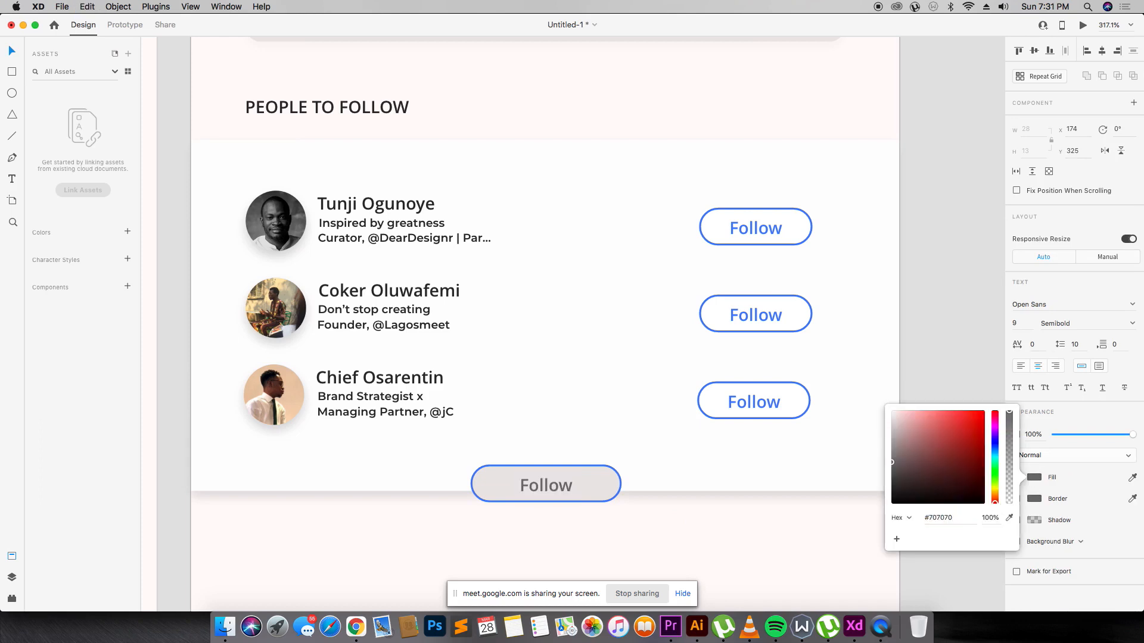
pyautogui.click(606, 484)
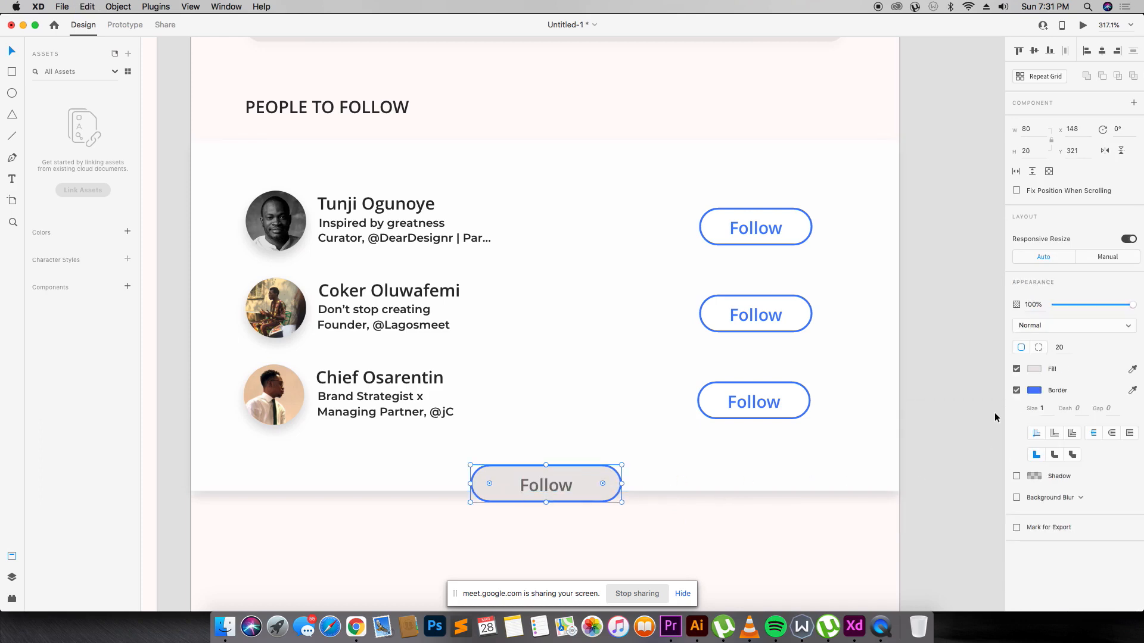
pyautogui.click(1017, 391)
# Give the button a drop shadow, relabel it 'Show more people', and widen it to fit.
pyautogui.click(1016, 476)
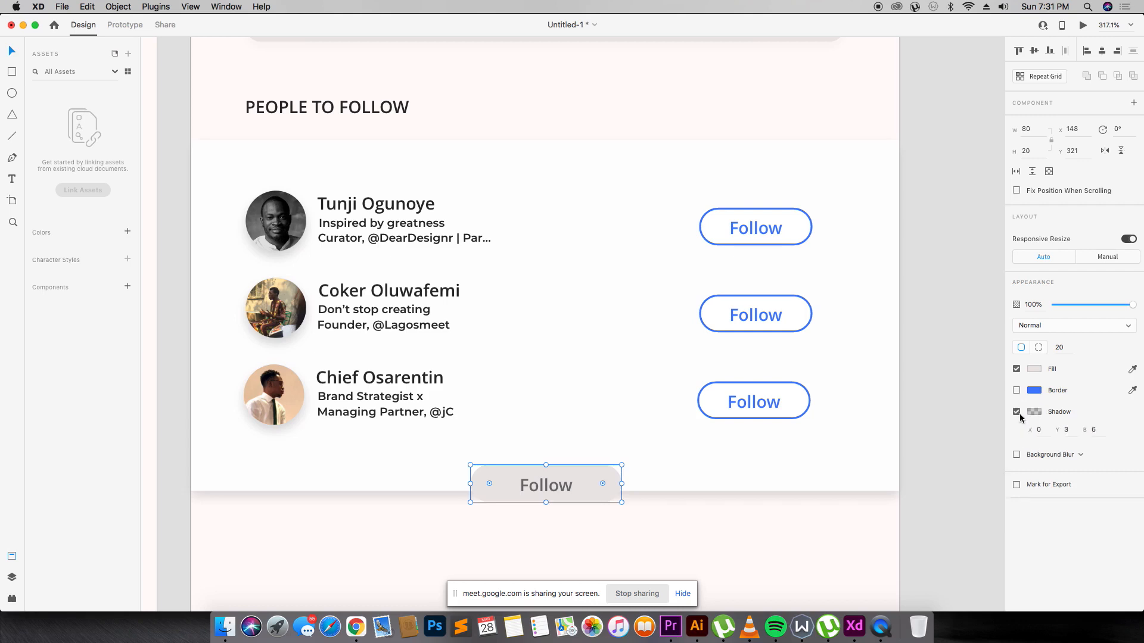
pyautogui.doubleClick(547, 485)
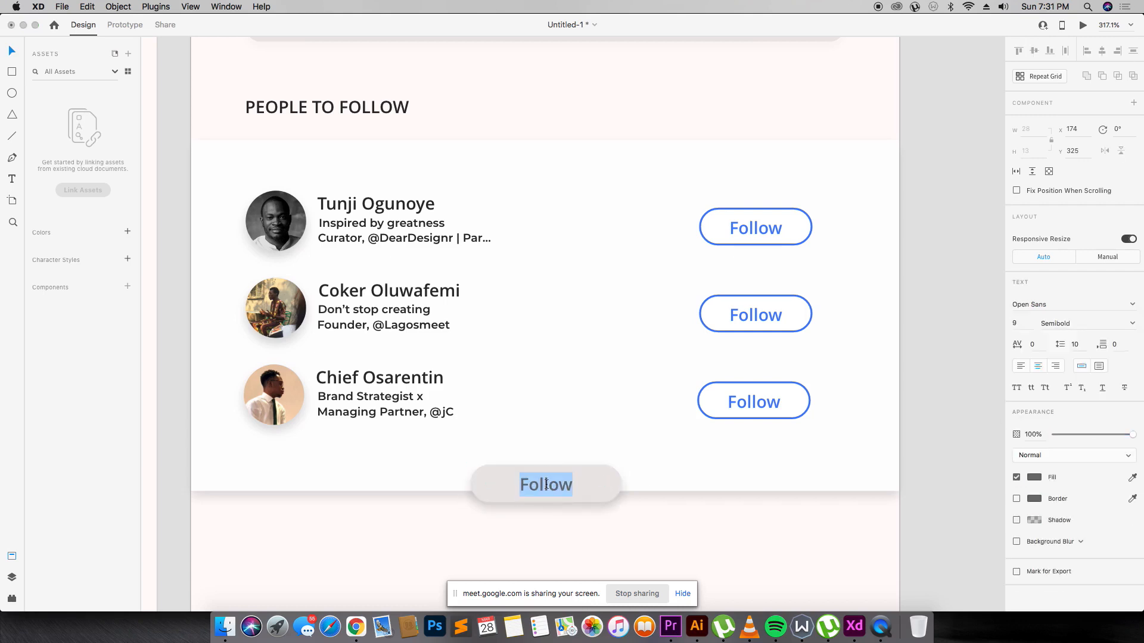
pyautogui.write('sHOW')
pyautogui.press('BackSpace')
pyautogui.press('BackSpace')
pyautogui.press('BackSpace')
pyautogui.press('BackSpace')
pyautogui.write('Sh')
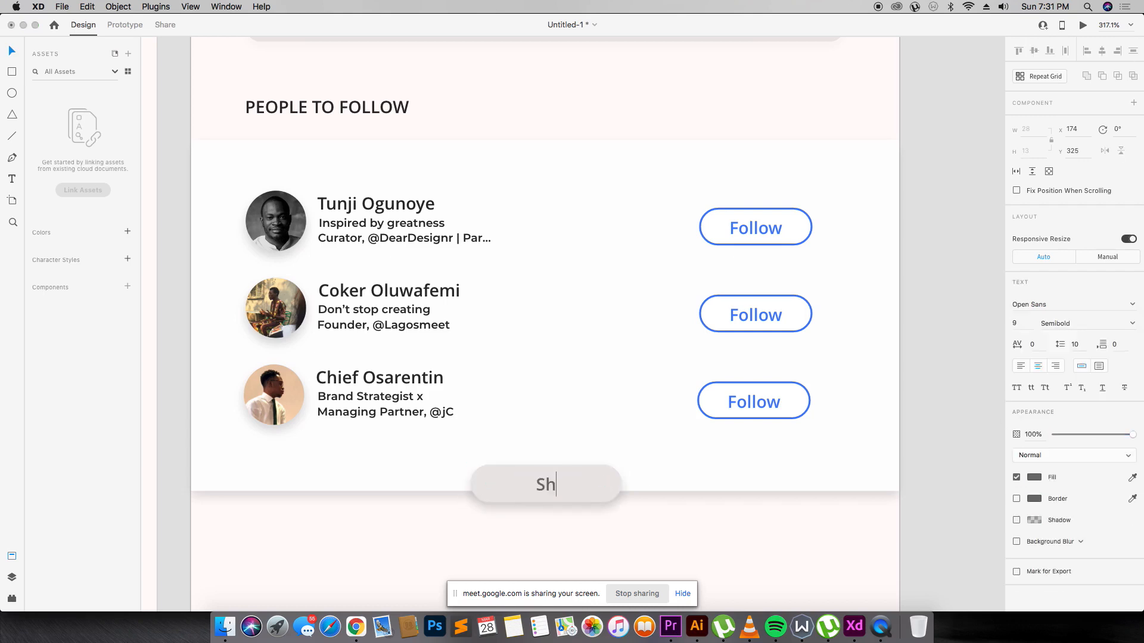
pyautogui.write('ow more people')
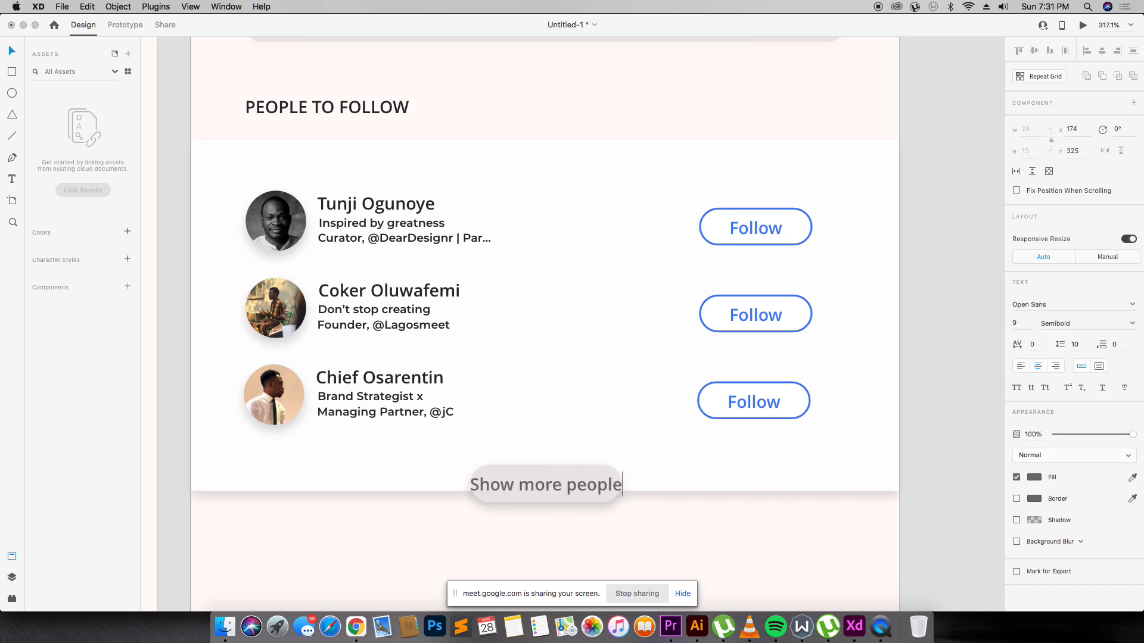
pyautogui.click(577, 469)
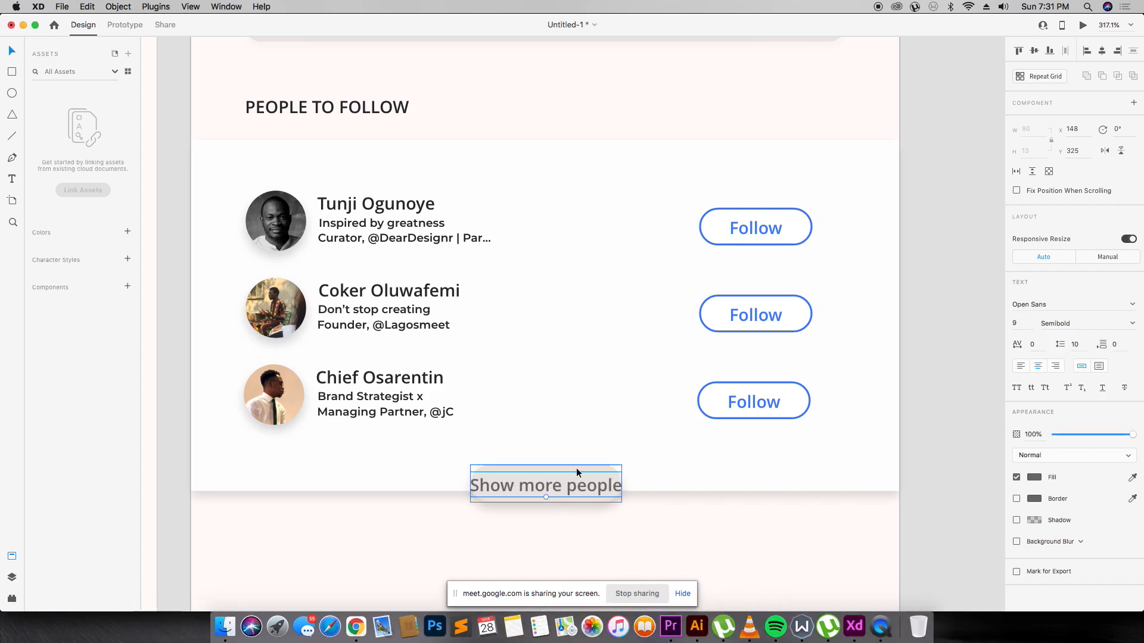
pyautogui.moveTo(470, 484); pyautogui.dragTo(444, 484)
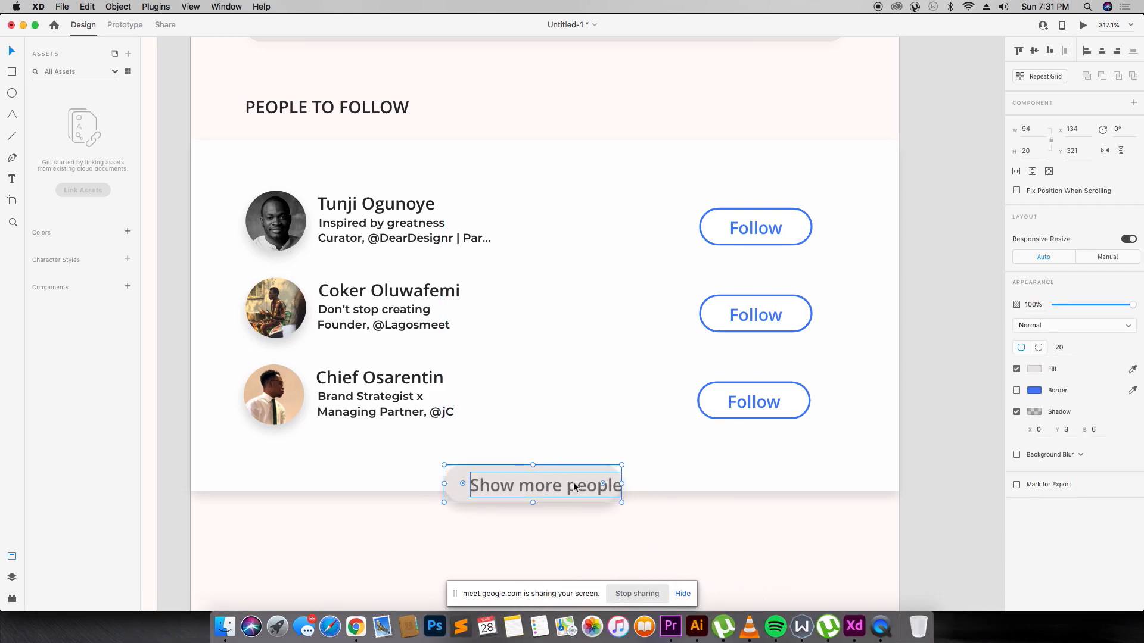
pyautogui.moveTo(621, 485); pyautogui.dragTo(654, 483)
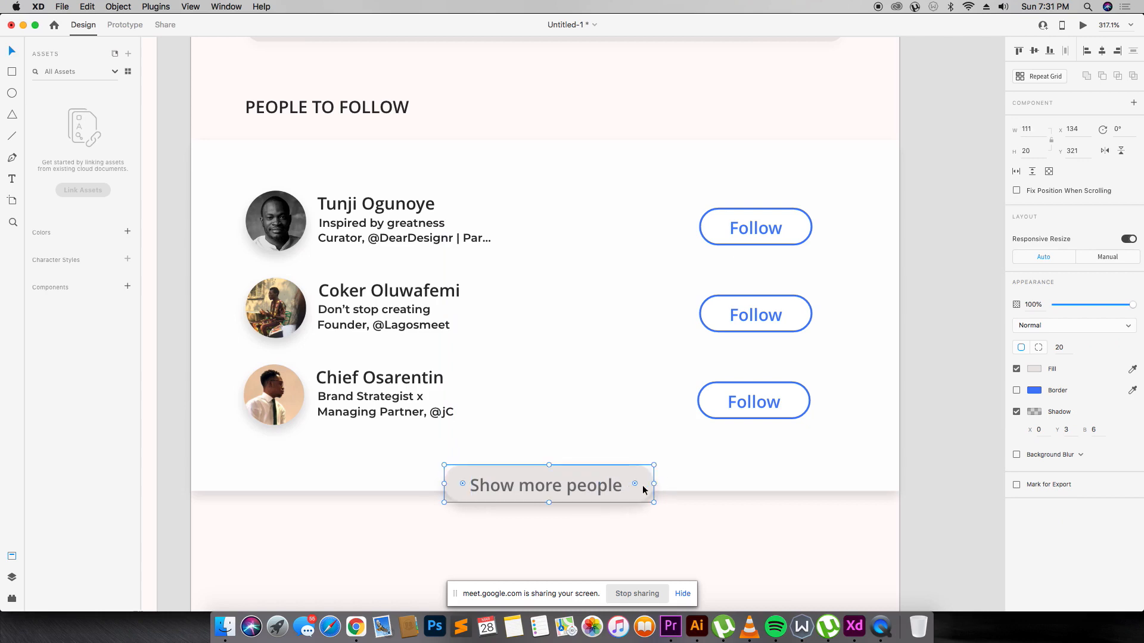
# Set the label to 8 pt, centre it on the button, and group them together.
pyautogui.doubleClick(578, 486)
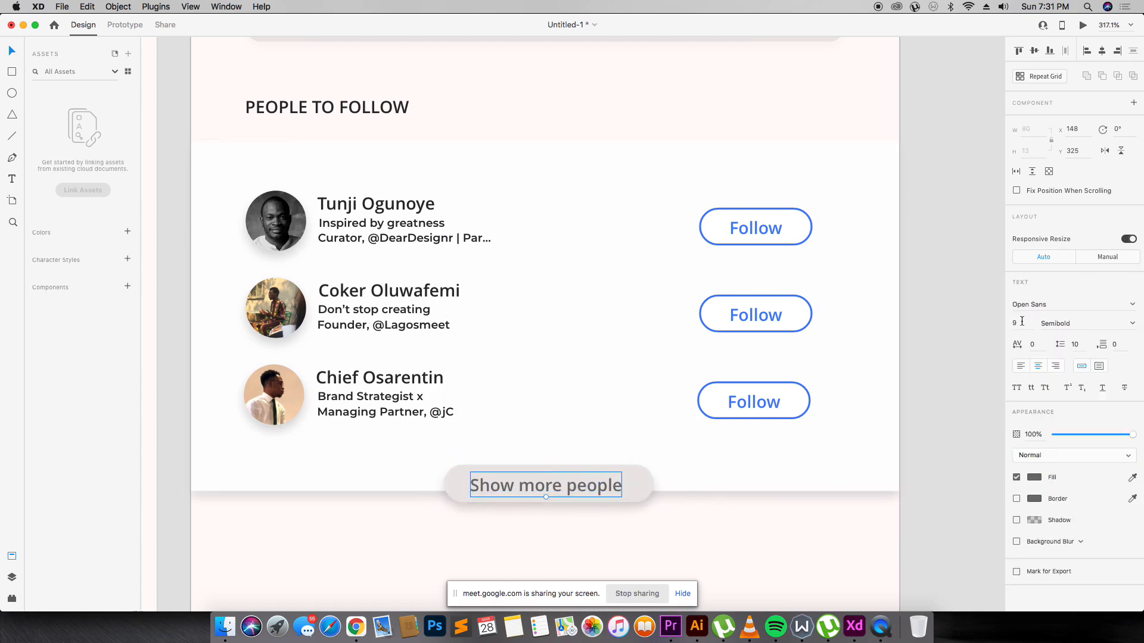
pyautogui.write('8')
pyautogui.press('Return')
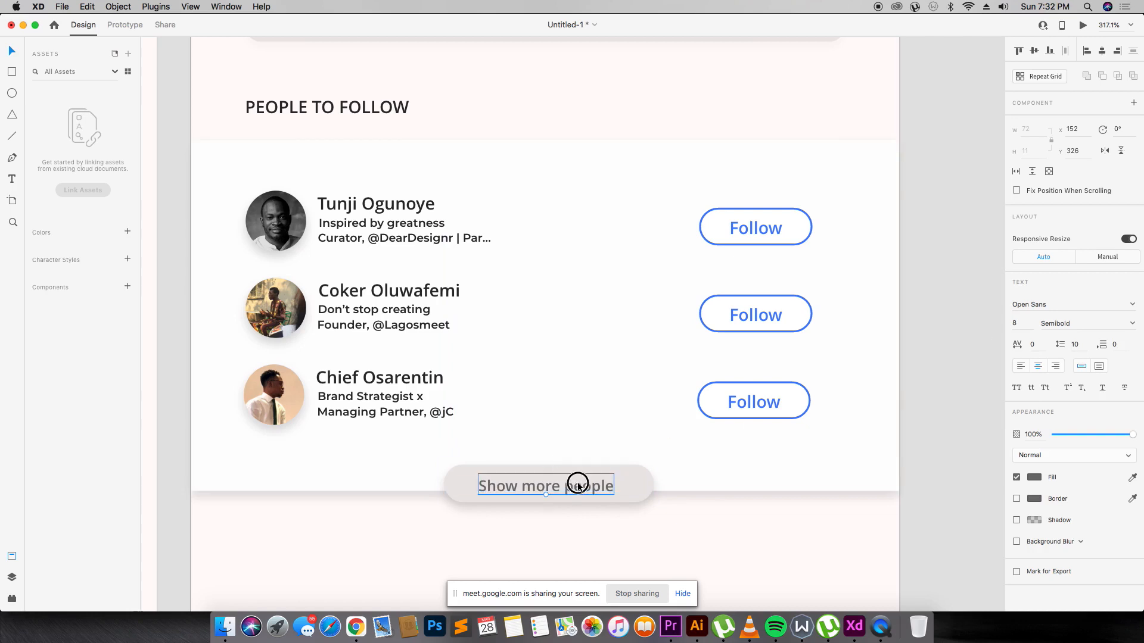
pyautogui.keyDown('shift'); pyautogui.click(617, 484); pyautogui.keyUp('shift')
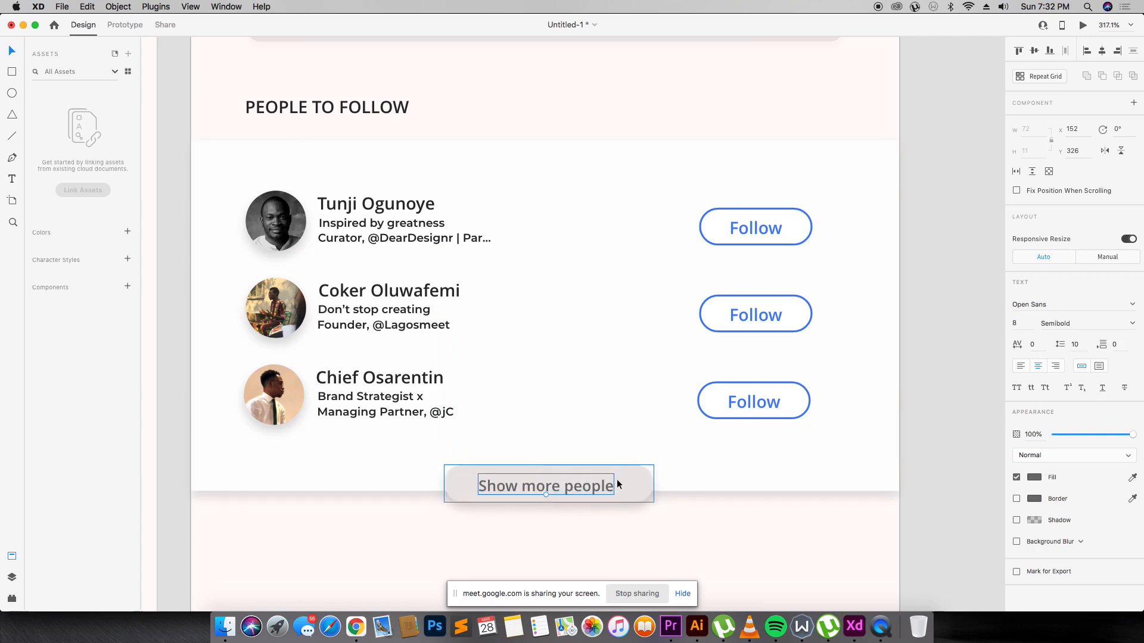
pyautogui.click(1103, 51)
pyautogui.press('super+g')
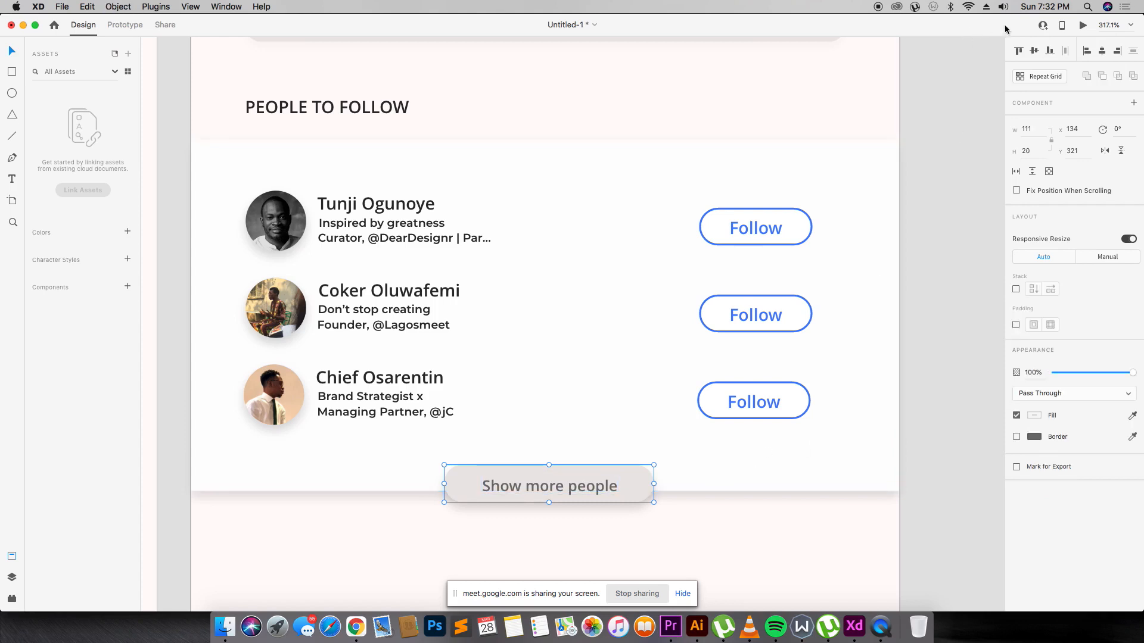
pyautogui.click(873, 286)
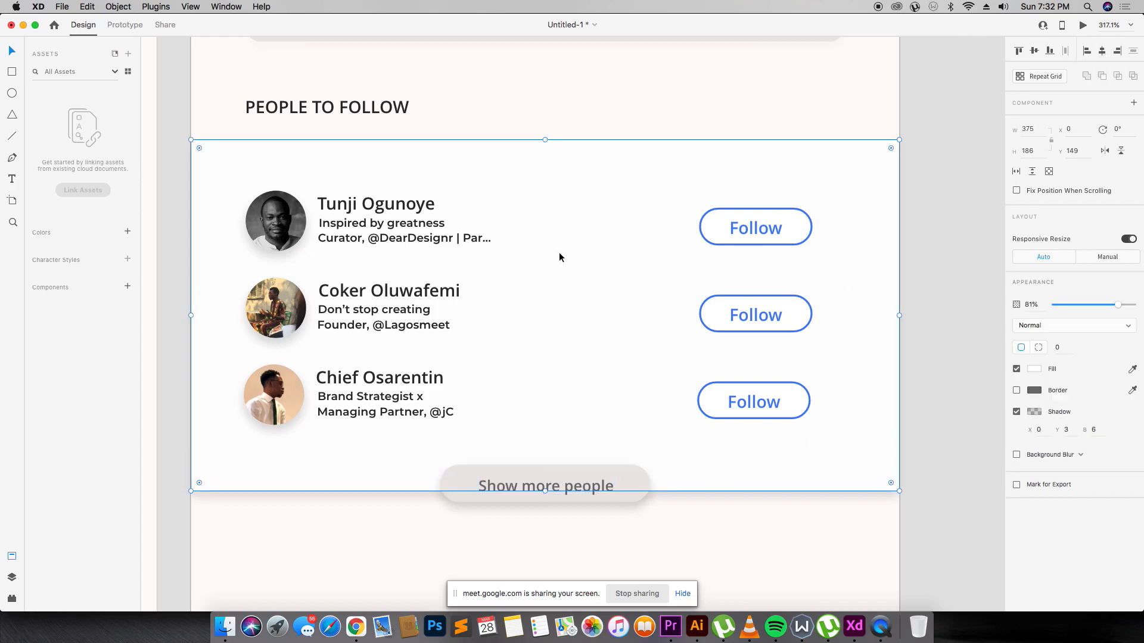
# Zoom in on artboards 5 and 6 and select the Design Meetup card on Explore.
pyautogui.scroll(-3, 586, 128)
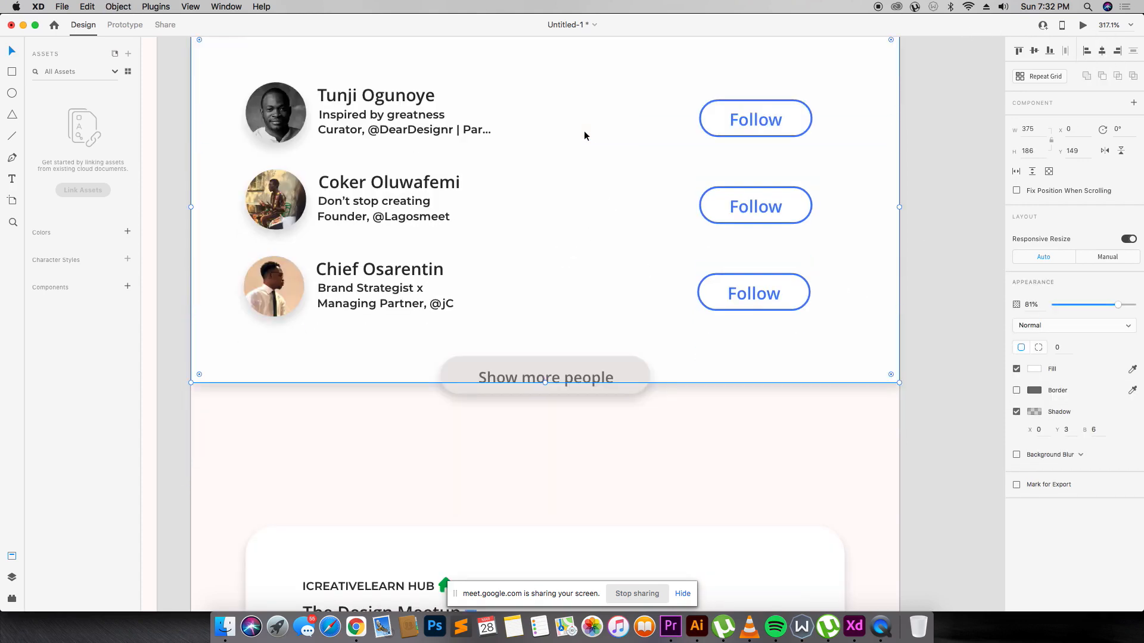
pyautogui.press('super+0')
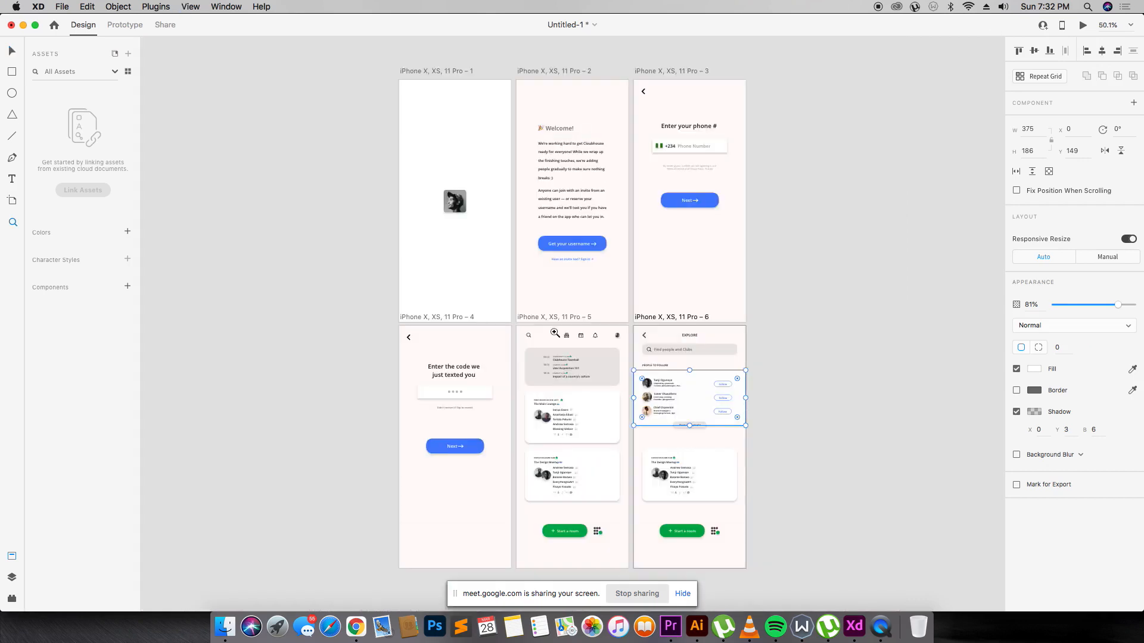
pyautogui.moveTo(624, 333); pyautogui.dragTo(795, 527)
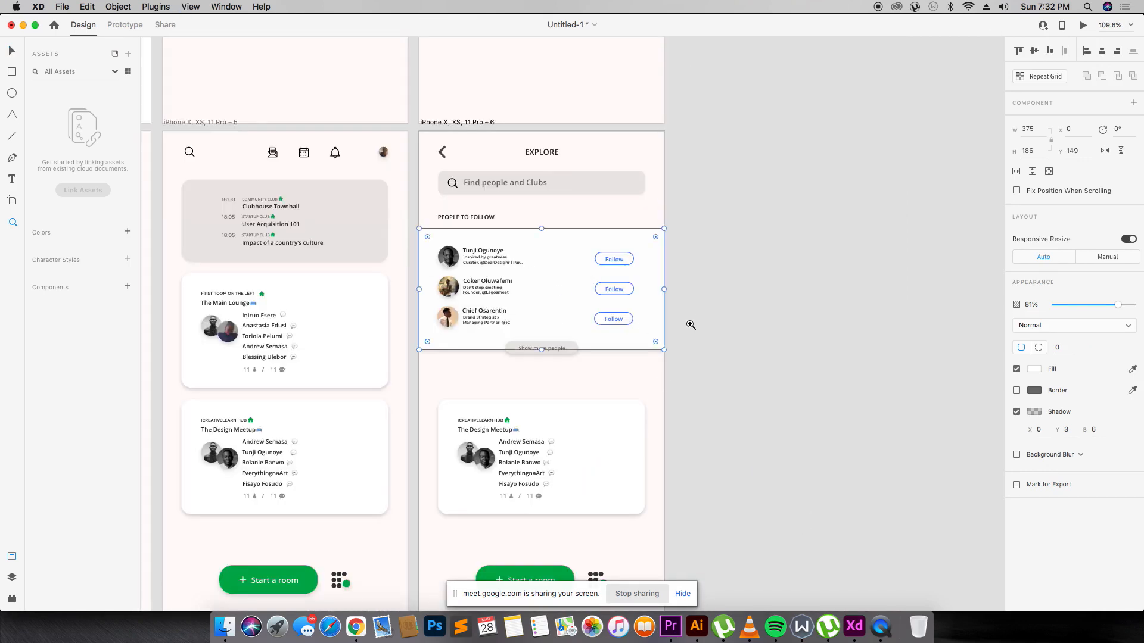
pyautogui.press('v')
pyautogui.click(738, 305)
pyautogui.scroll(-1, 589, 310)
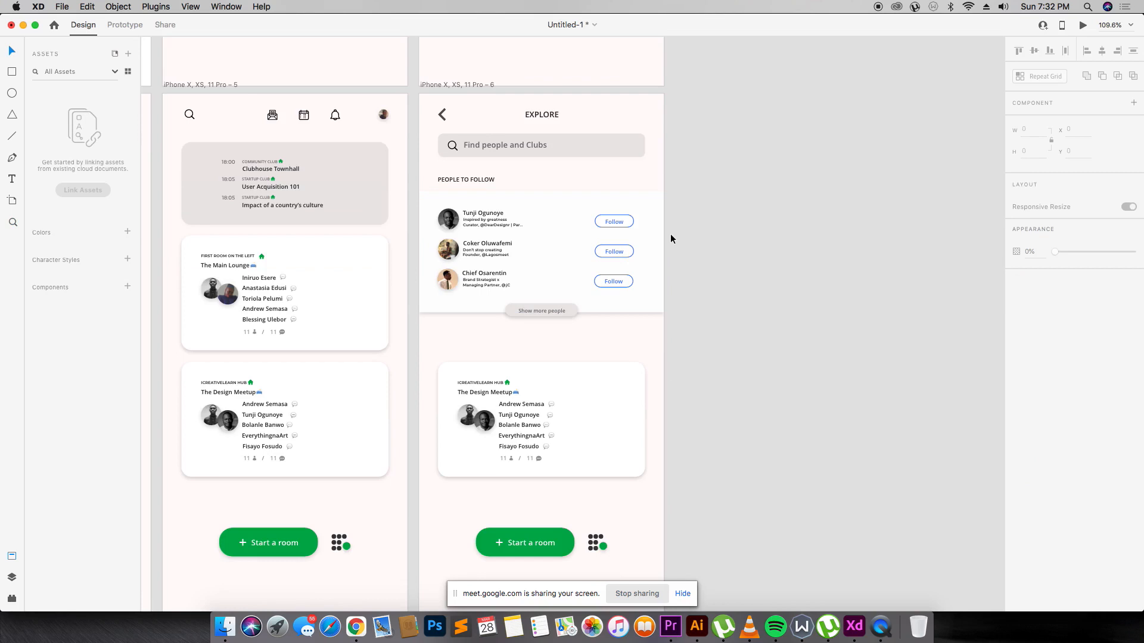
pyautogui.click(589, 388)
# Copy the PEOPLE TO FOLLOW heading down as 'FIND CONVERSATIONS ABOUT...' above the Design Meetup card.
pyautogui.click(479, 182)
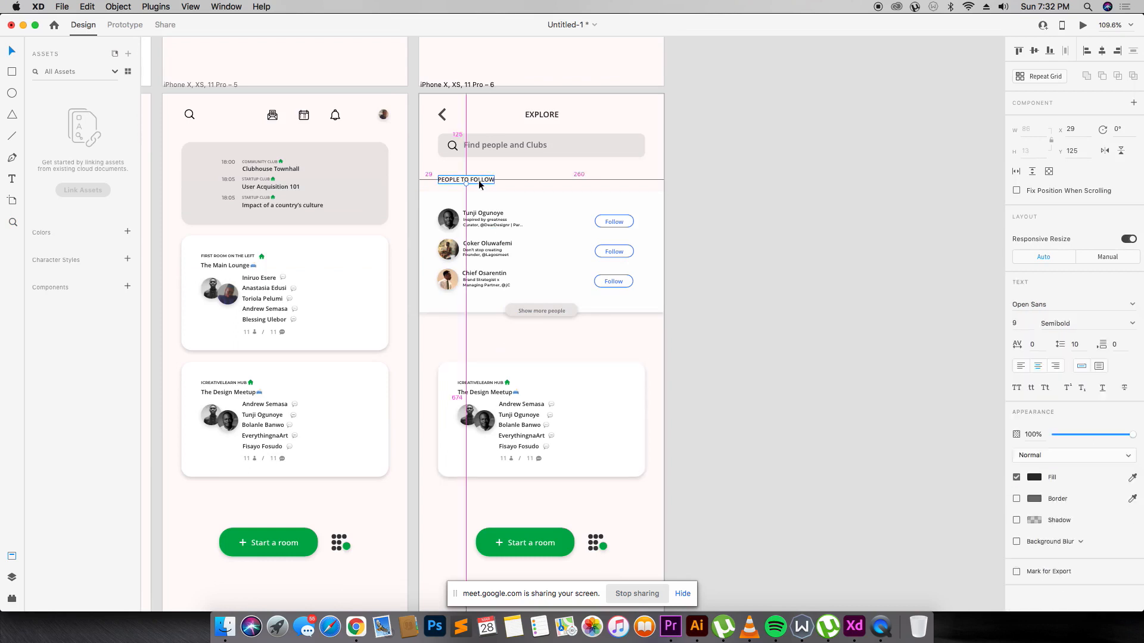
pyautogui.moveTo(480, 183); pyautogui.dragTo(479, 353)
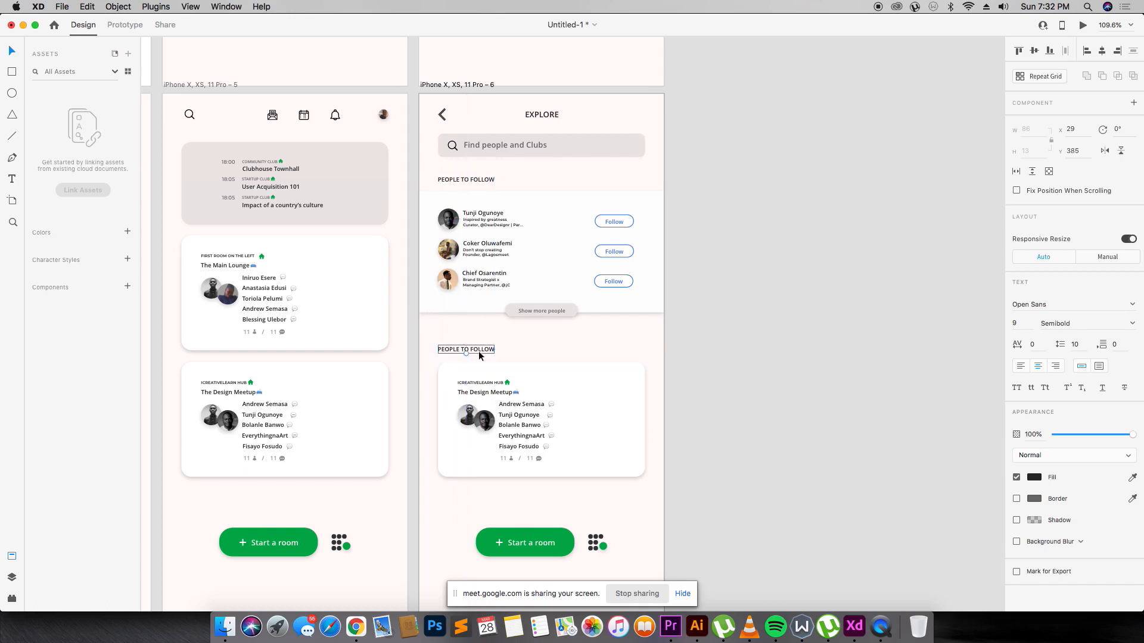
pyautogui.doubleClick(479, 351)
pyautogui.write('Fi')
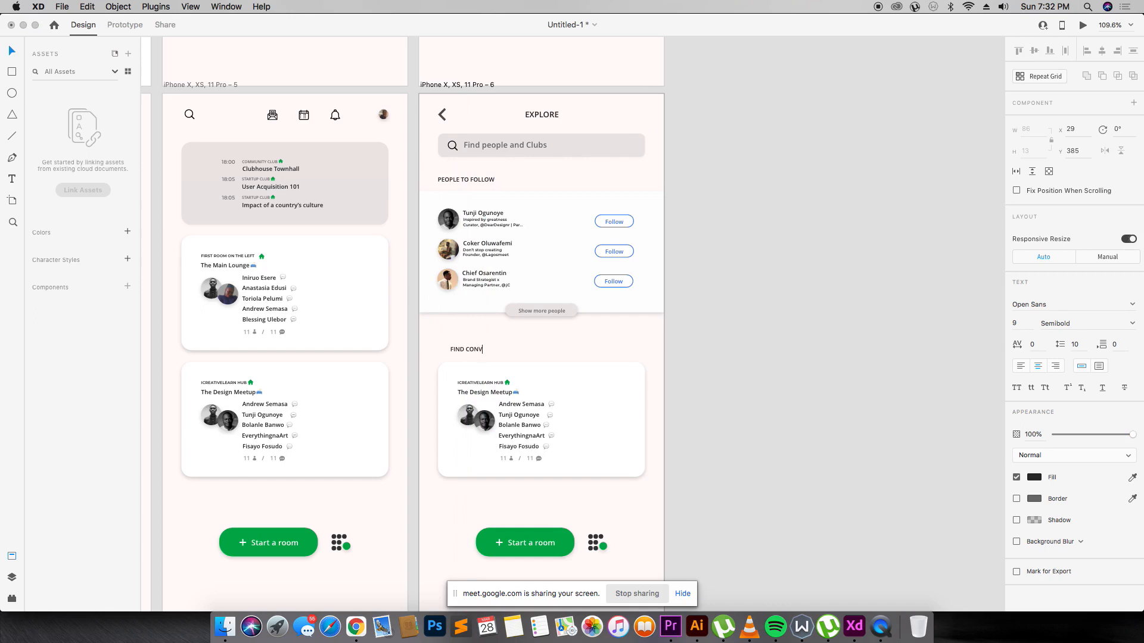
pyautogui.write('ND CONVERSATIONS ABOUT...')
pyautogui.moveTo(482, 352); pyautogui.dragTo(496, 351)
pyautogui.click(553, 347)
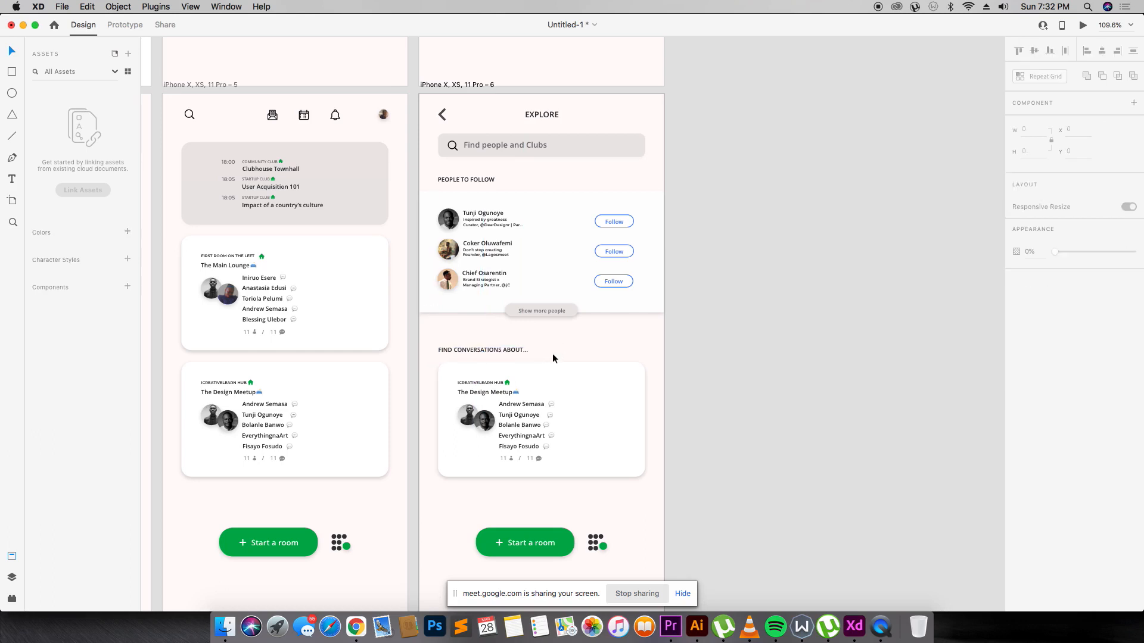
pyautogui.click(539, 370)
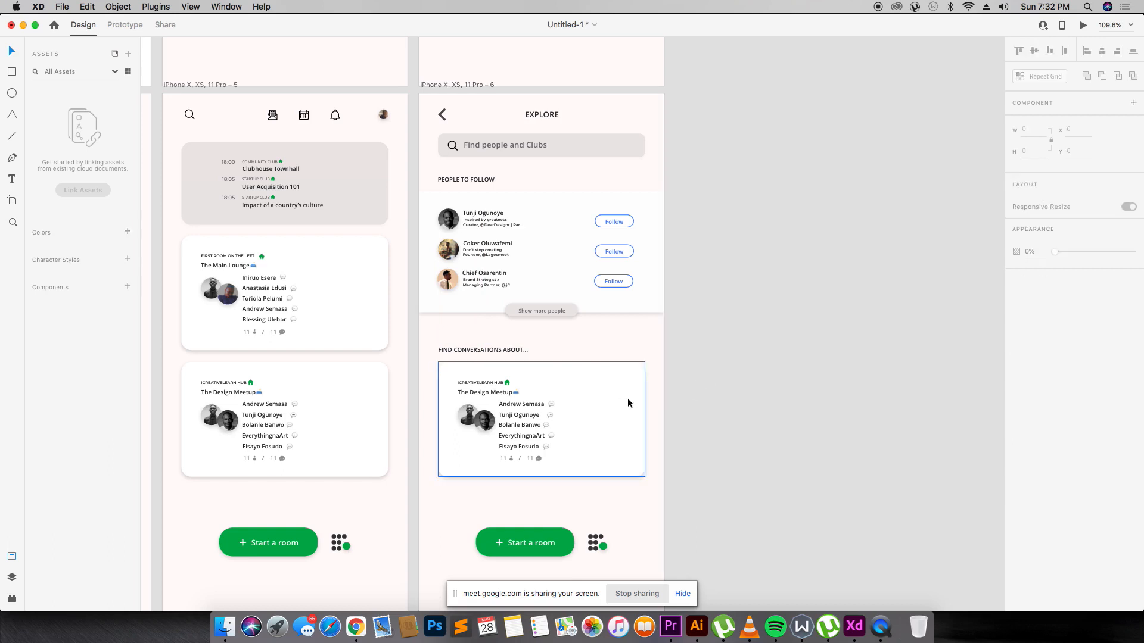
# Shrink the Design Meetup card to 138 by 86, removing its contents, the Start a room button and the dots icon.
pyautogui.moveTo(643, 476); pyautogui.dragTo(455, 463)
pyautogui.press('Delete')
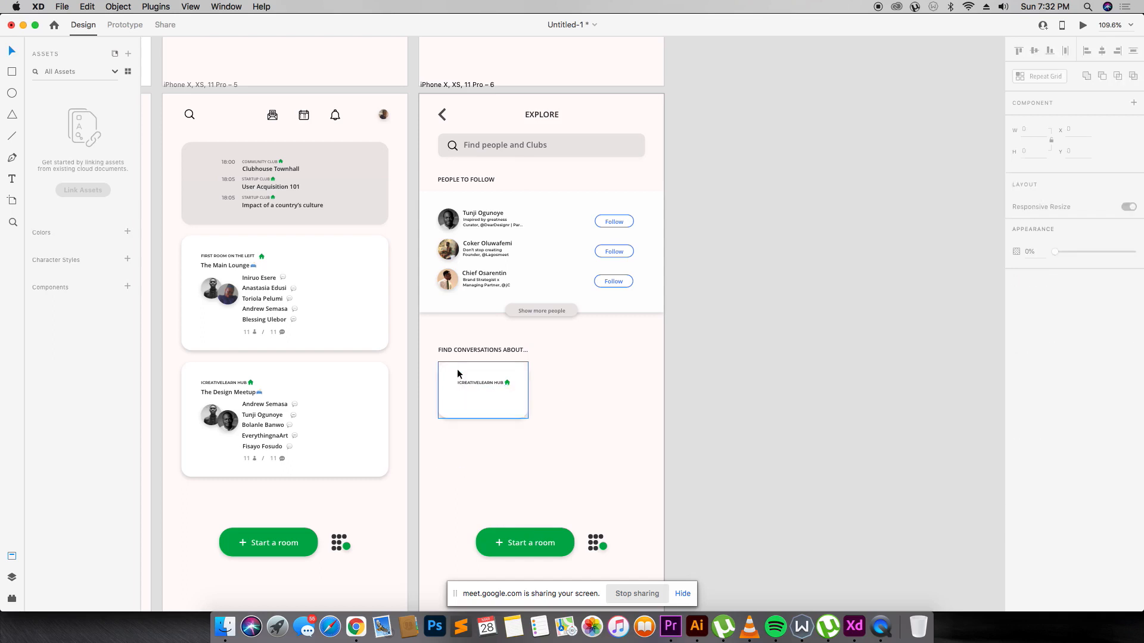
pyautogui.click(500, 412)
pyautogui.click(428, 366)
pyautogui.moveTo(421, 331); pyautogui.dragTo(691, 595)
pyautogui.press('v')
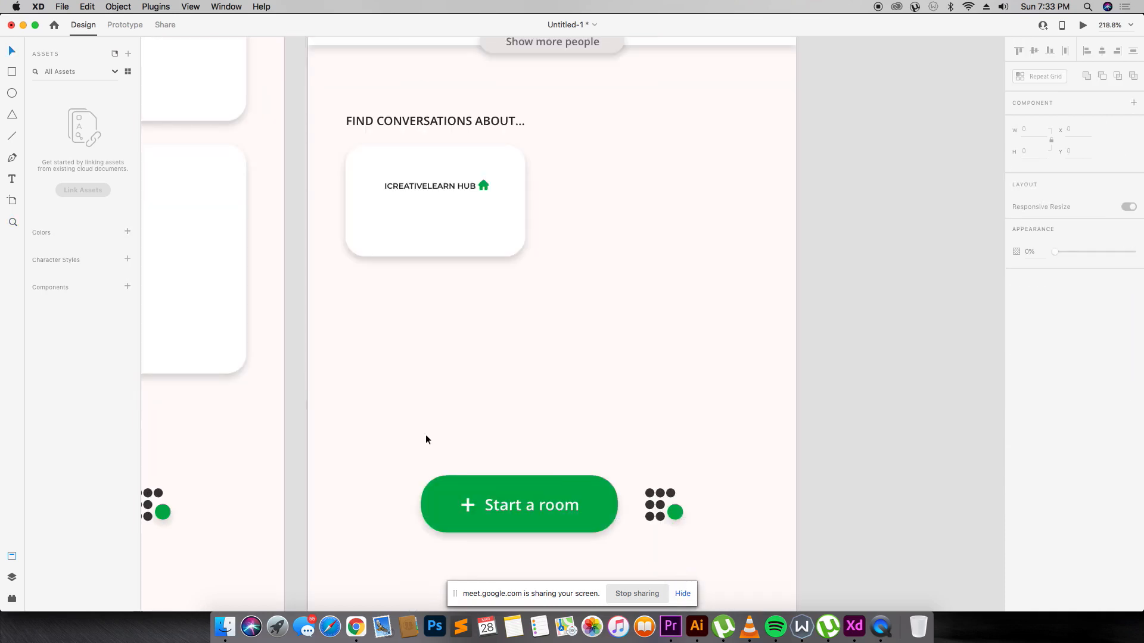
pyautogui.moveTo(315, 391); pyautogui.dragTo(789, 546)
pyautogui.press('BackSpace')
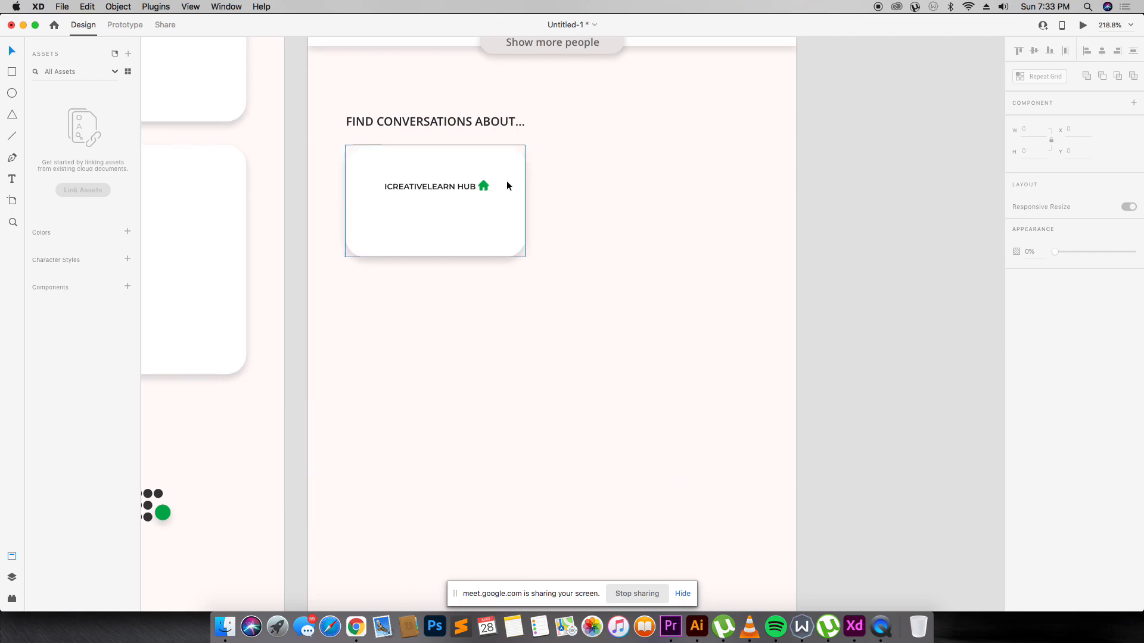
# Duplicate the conversation card to its right.
pyautogui.click(496, 207)
pyautogui.click(534, 169)
pyautogui.click(496, 233)
pyautogui.moveTo(496, 234); pyautogui.dragTo(694, 227)
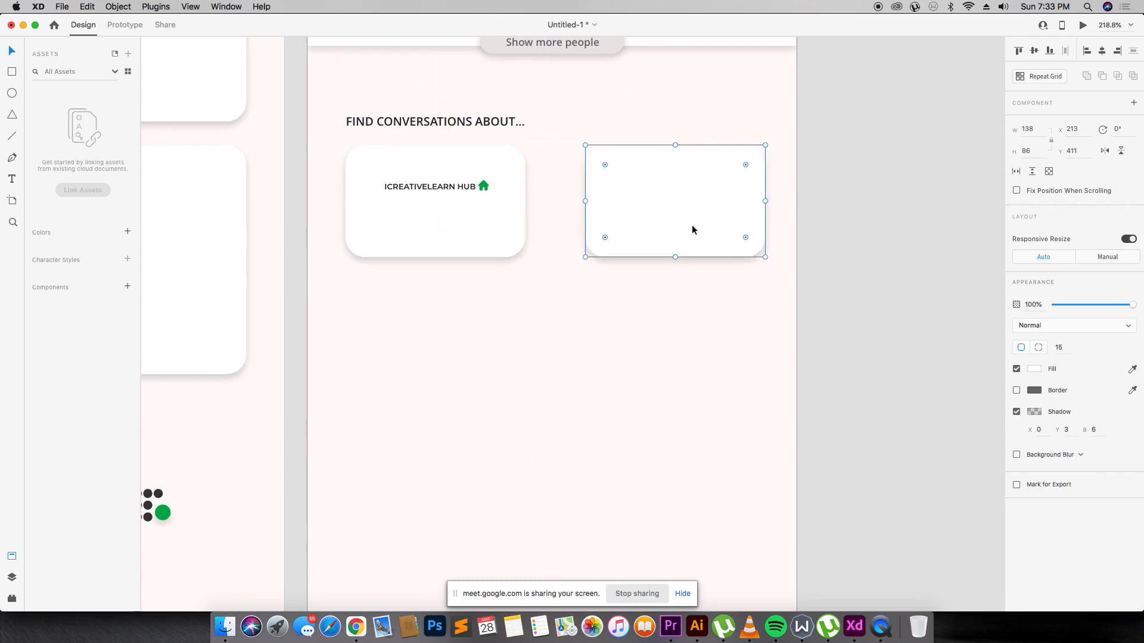
pyautogui.press('super+minus')
pyautogui.press('super+minus')
pyautogui.press('super+minus')
pyautogui.press('super+minus')
pyautogui.press('super+equal')
pyautogui.press('super+equal')
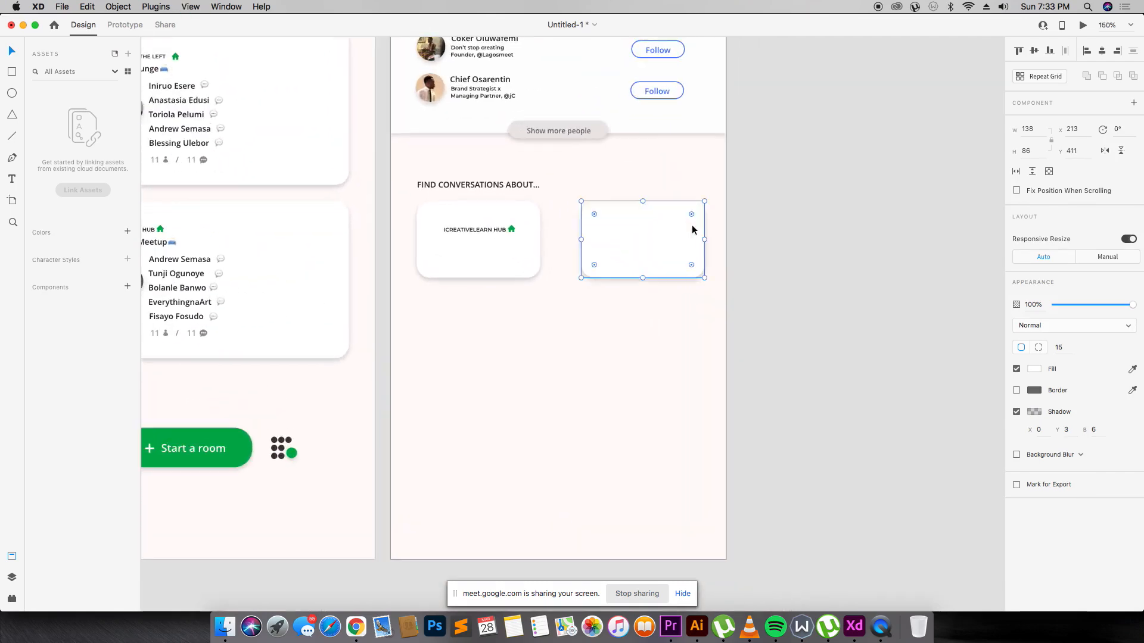
pyautogui.scroll(5, 691, 229)
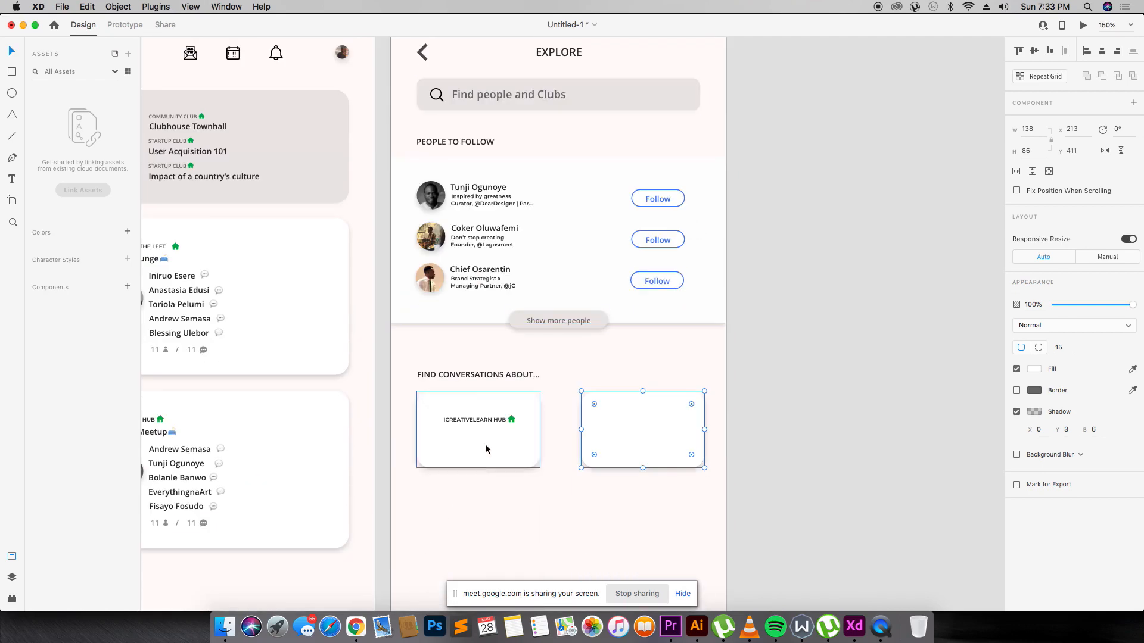
# Widen the left card, then resize both cards together so each is 155 px wide.
pyautogui.click(485, 448)
pyautogui.moveTo(540, 429); pyautogui.dragTo(667, 435)
pyautogui.click(656, 423)
pyautogui.press('Delete')
pyautogui.click(518, 441)
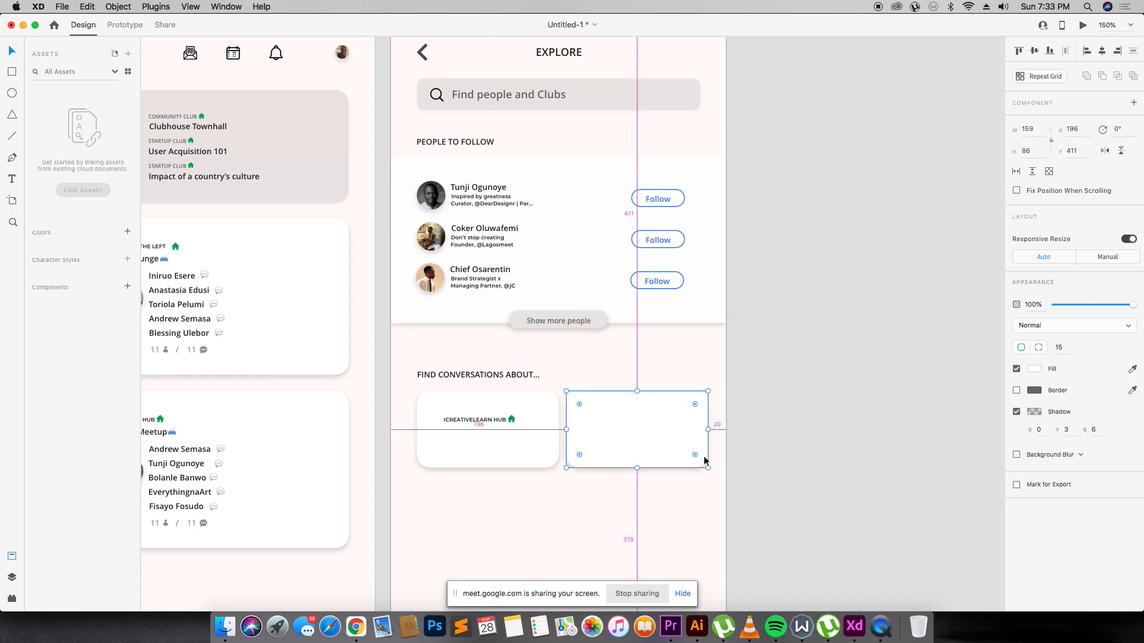
pyautogui.click(699, 93)
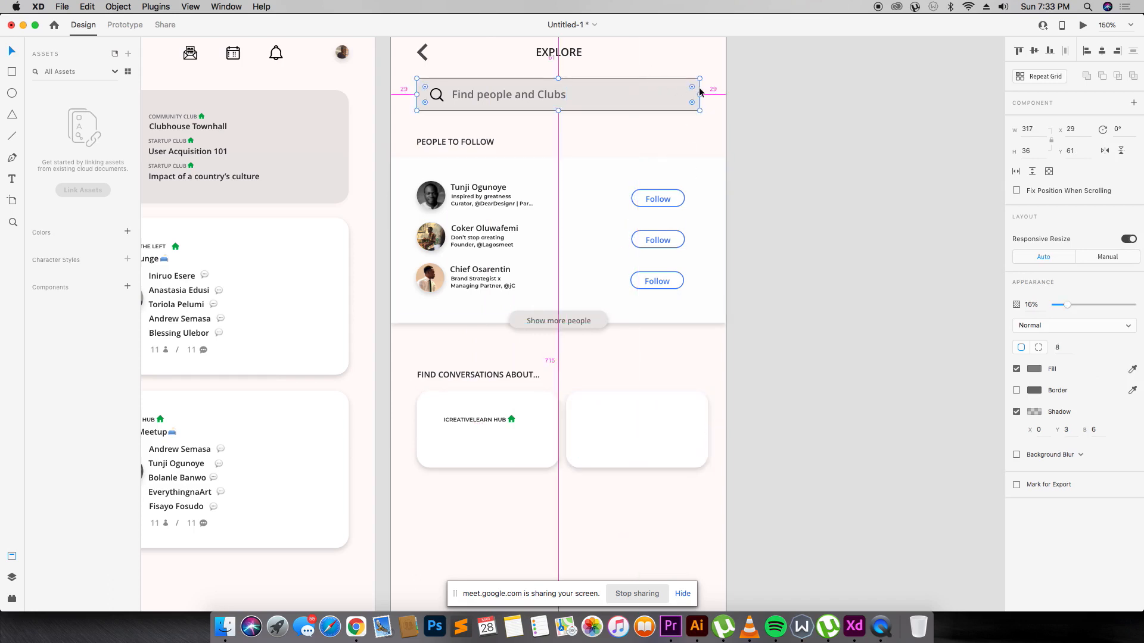
pyautogui.click(676, 416)
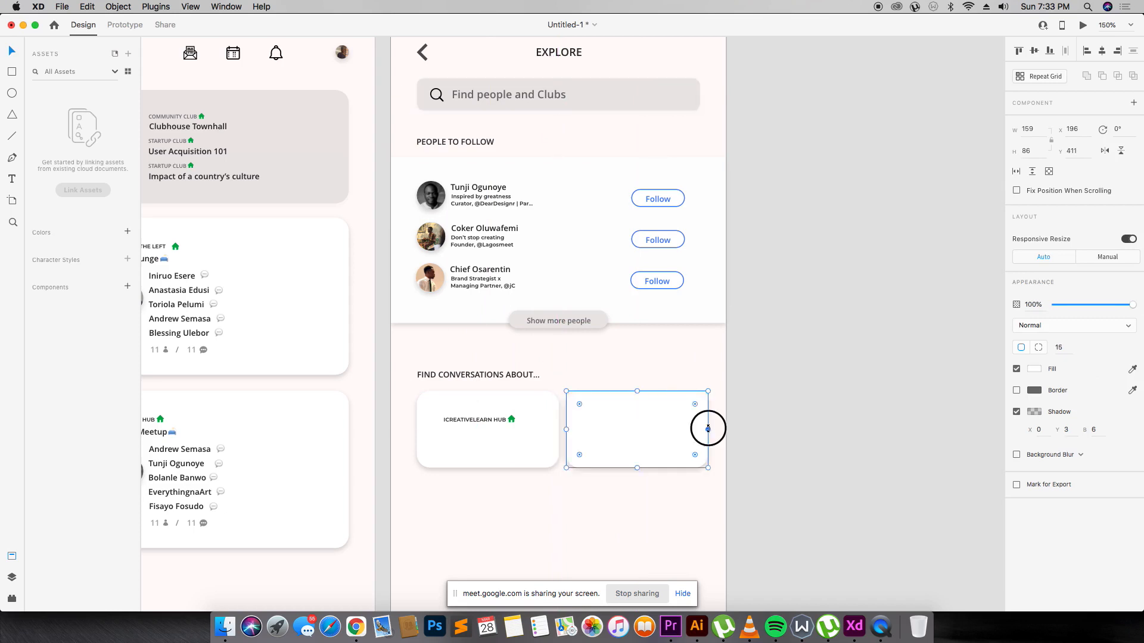
pyautogui.click(543, 431)
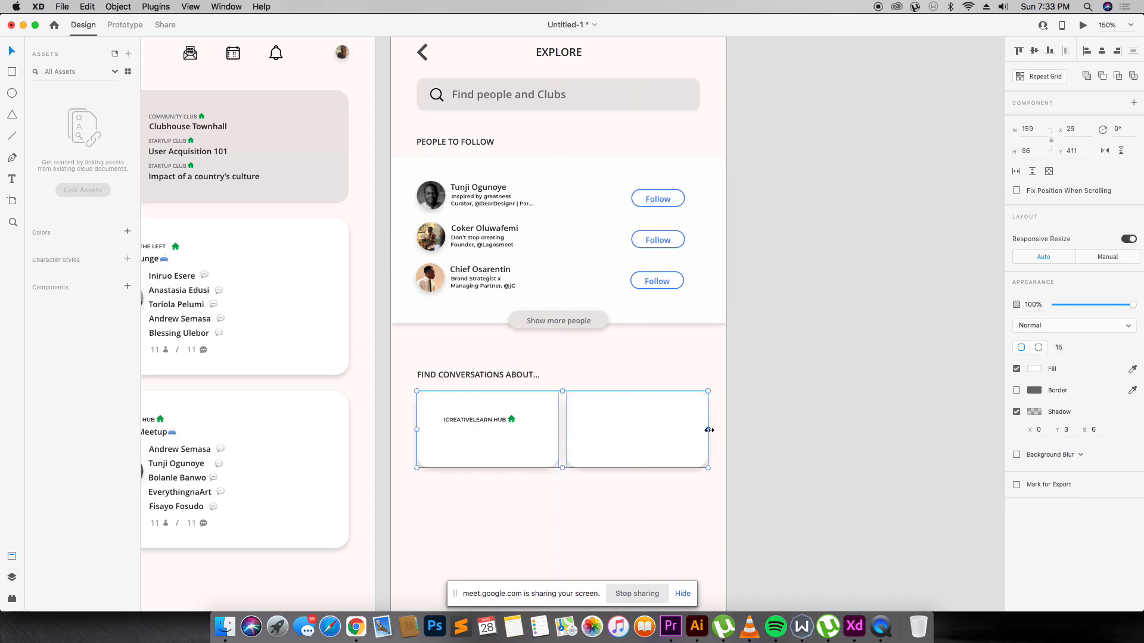
pyautogui.moveTo(708, 430); pyautogui.dragTo(700, 432)
pyautogui.click(564, 359)
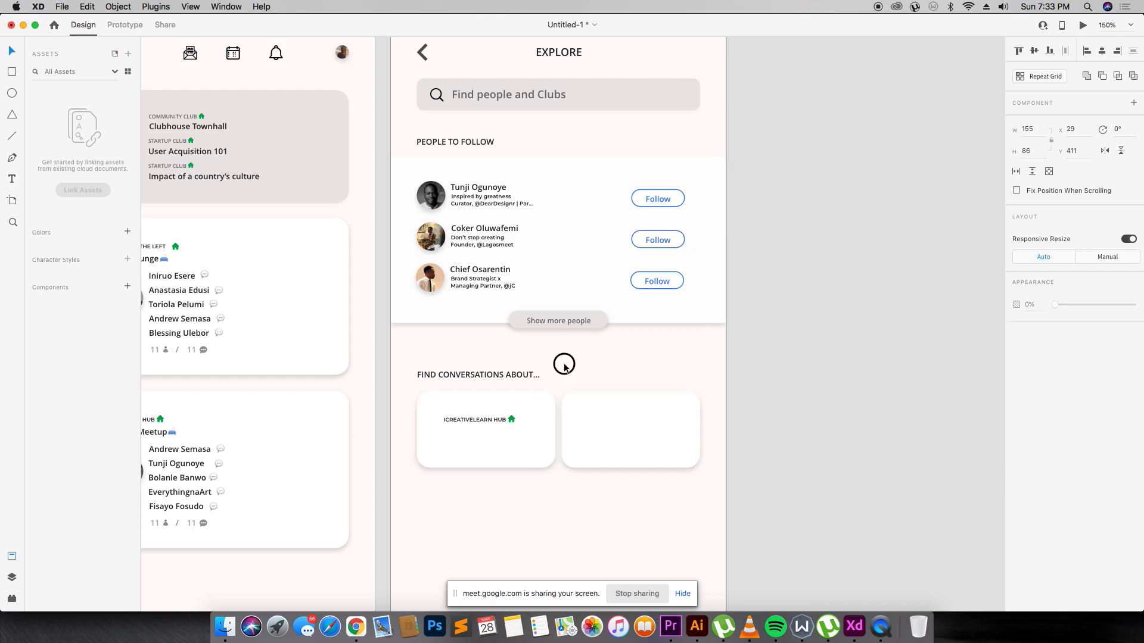
pyautogui.click(463, 437)
# Remove the left card's house icon and hub label, copying the heading in as its new label.
pyautogui.doubleClick(500, 420)
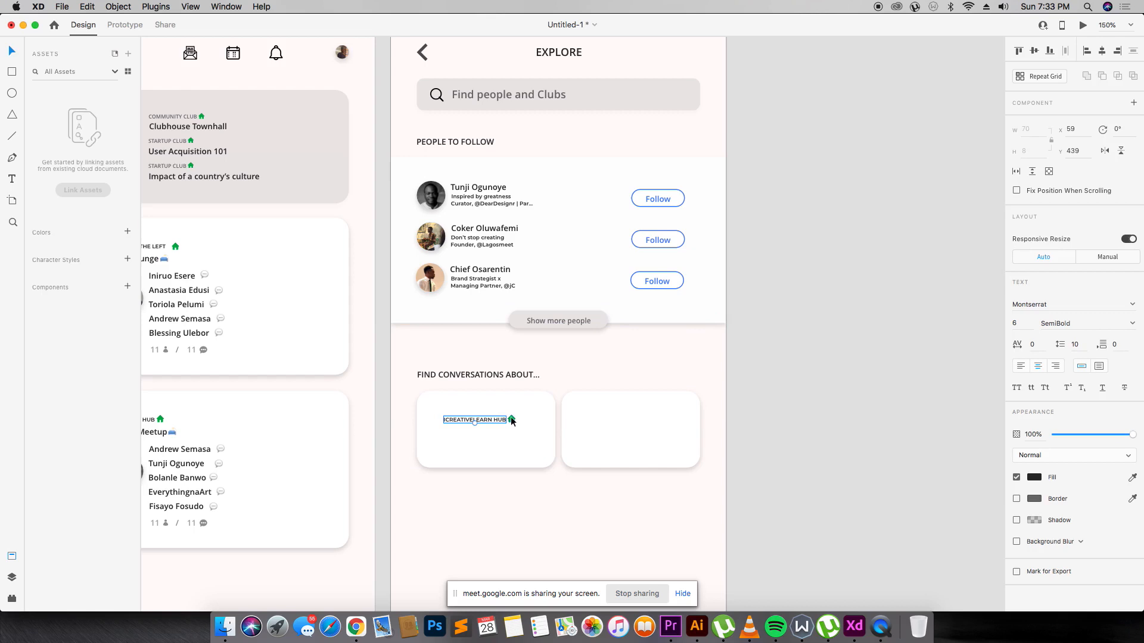
pyautogui.click(512, 418)
pyautogui.press('Delete')
pyautogui.doubleClick(506, 421)
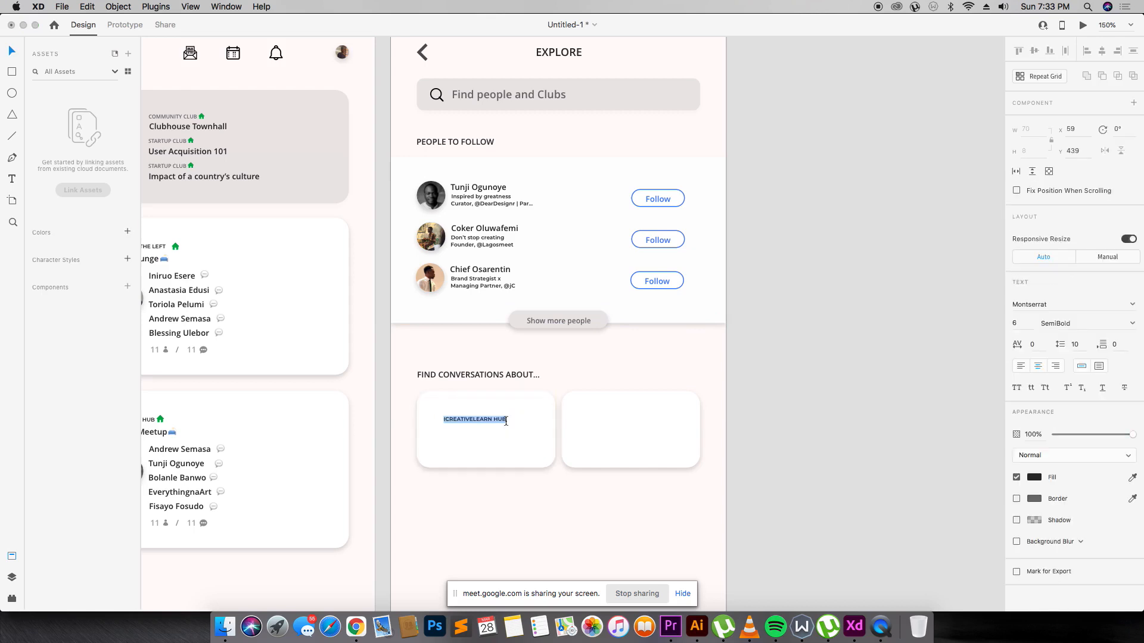
pyautogui.click(507, 373)
pyautogui.moveTo(508, 373); pyautogui.dragTo(488, 426)
pyautogui.click(489, 423)
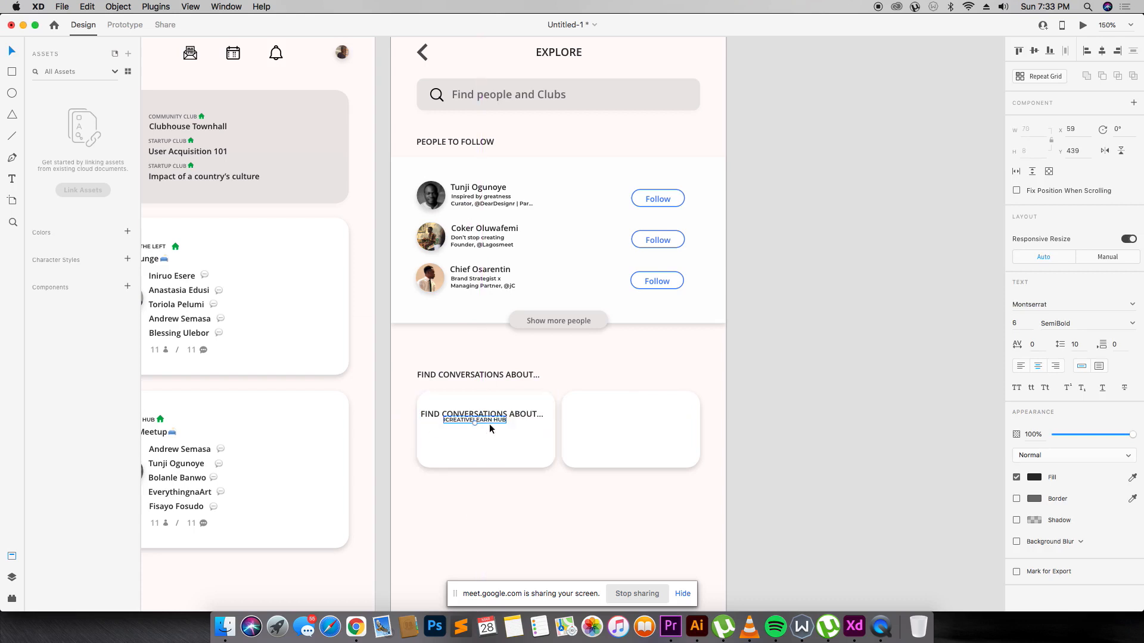
pyautogui.press('Delete')
# Retype the left card's label as 'Knowledge' and copy it to the right card as 'Faith', aligned.
pyautogui.doubleClick(491, 416)
pyautogui.write('KNOW')
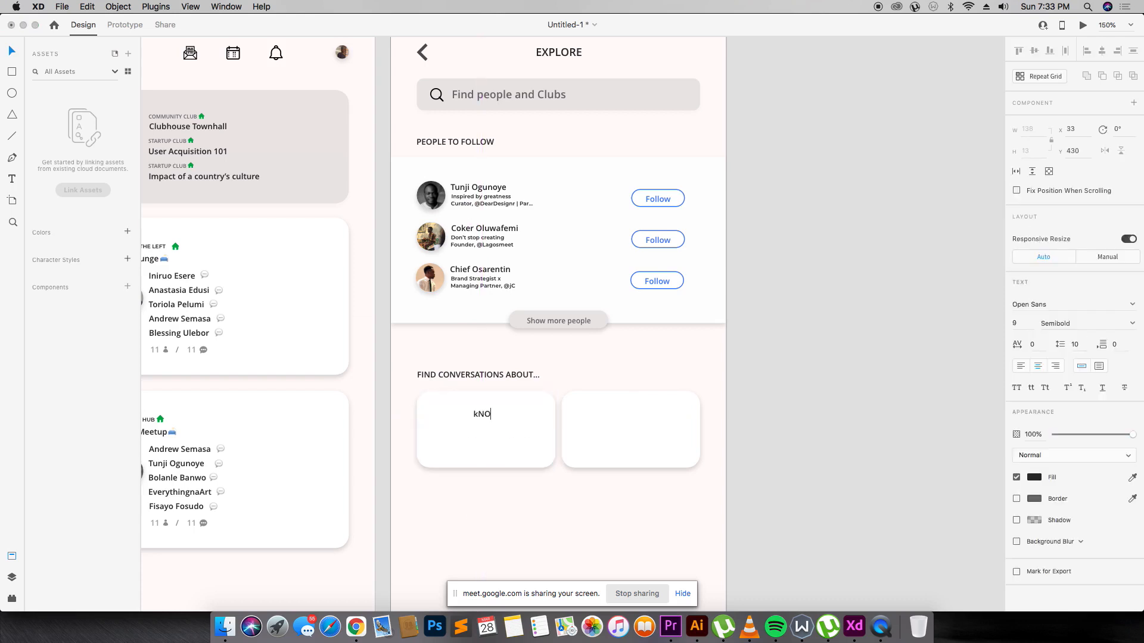
pyautogui.press('BackSpace')
pyautogui.press('BackSpace')
pyautogui.press('BackSpace')
pyautogui.press('BackSpace')
pyautogui.write('Knowledge')
pyautogui.press('Escape')
pyautogui.moveTo(498, 417); pyautogui.dragTo(624, 422)
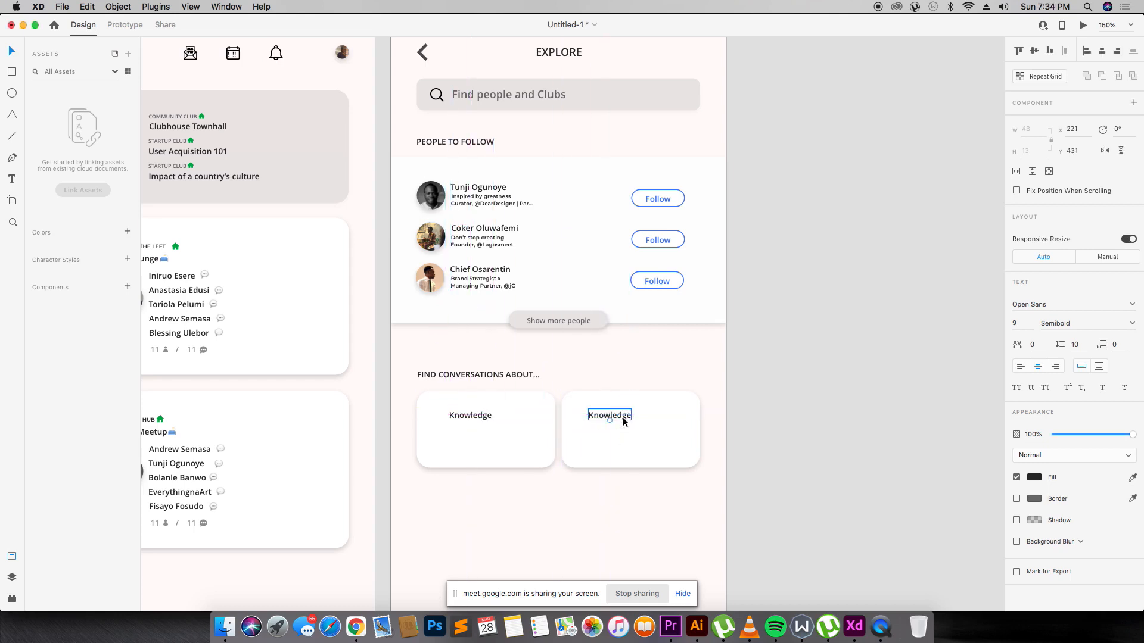
pyautogui.doubleClick(624, 422)
pyautogui.write('Faith')
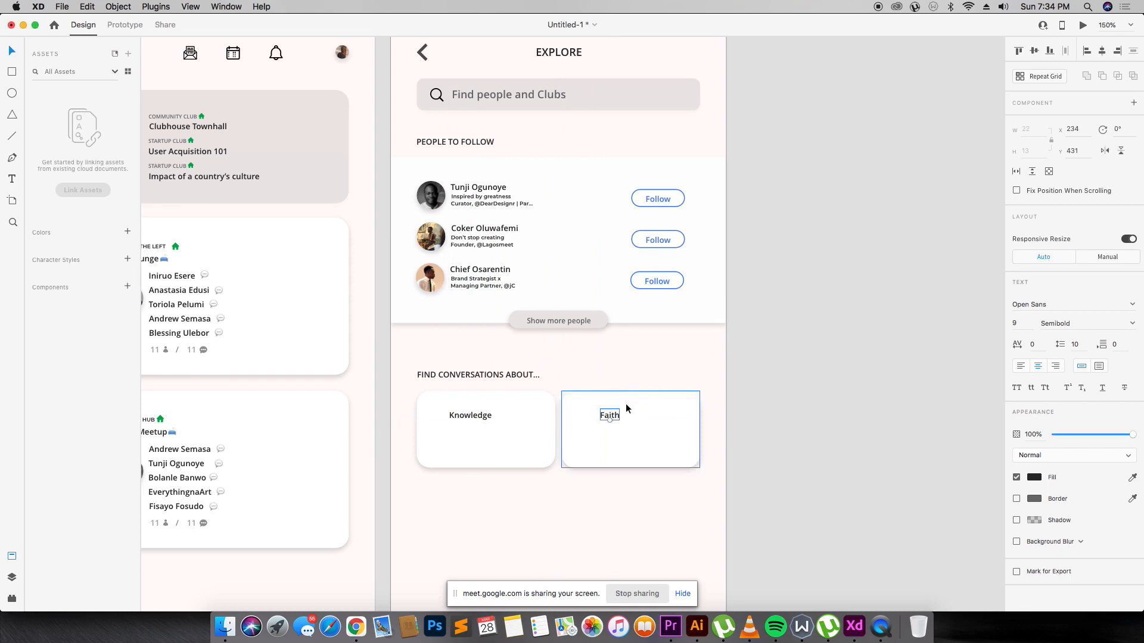
pyautogui.click(614, 416)
pyautogui.moveTo(613, 416); pyautogui.dragTo(610, 411)
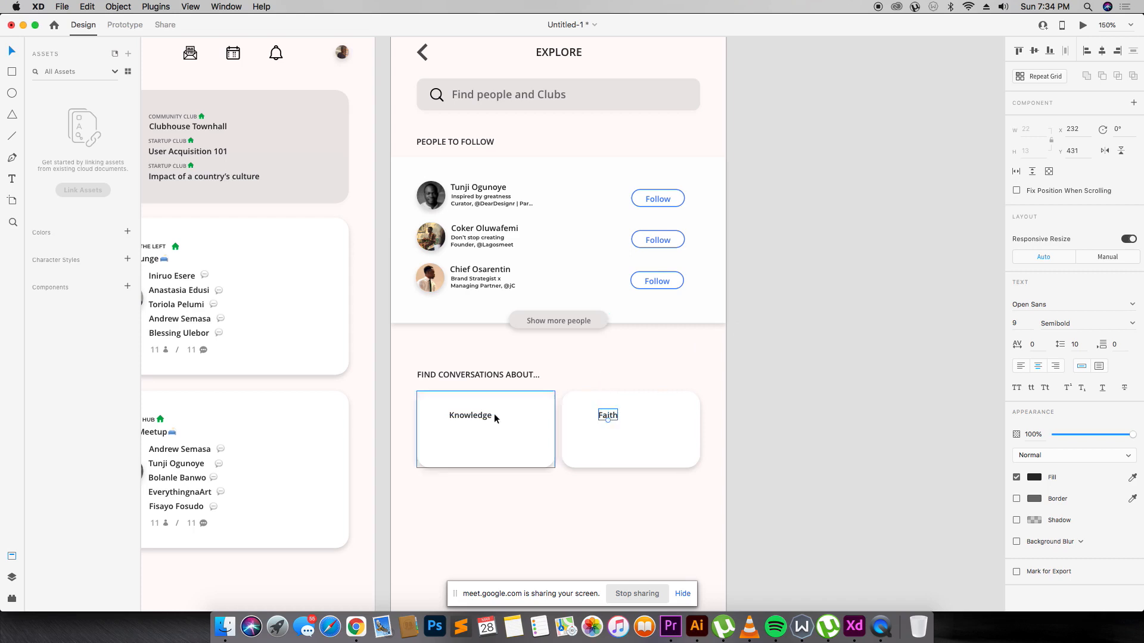
# Duplicate the two cards downward to form a second row of the grid.
pyautogui.click(490, 446)
pyautogui.moveTo(490, 446); pyautogui.dragTo(630, 536)
pyautogui.click(714, 478)
pyautogui.scroll(-5, 659, 471)
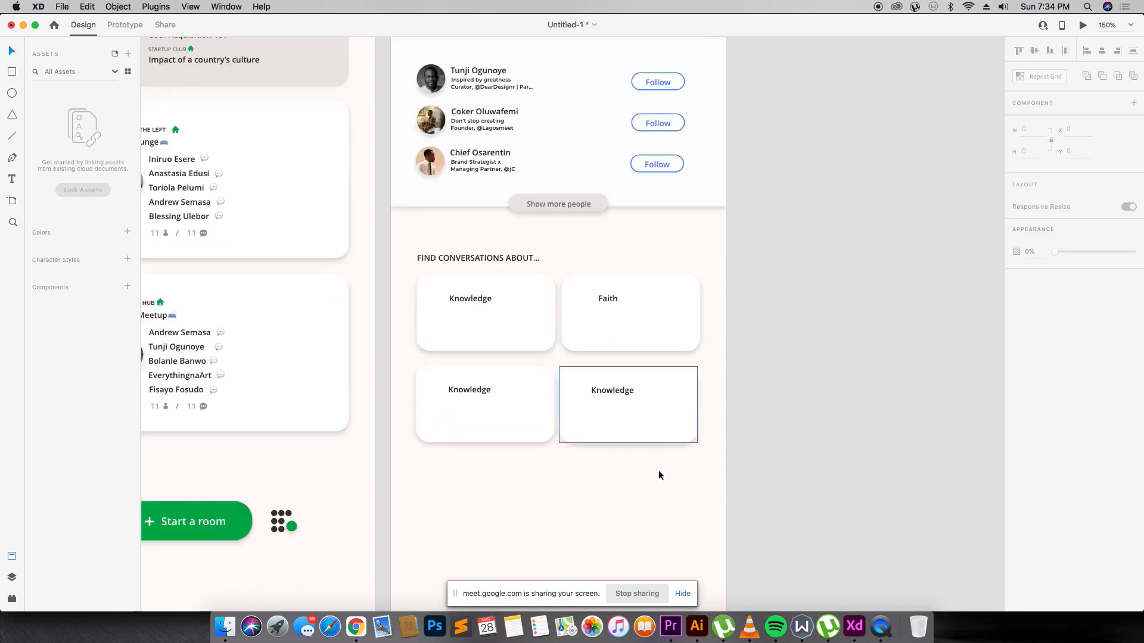
# Rename the lower cards 'Tech' and 'Hustle', and copy the Tech label under Knowledge as a subtitle.
pyautogui.click(490, 277)
pyautogui.doubleClick(470, 258)
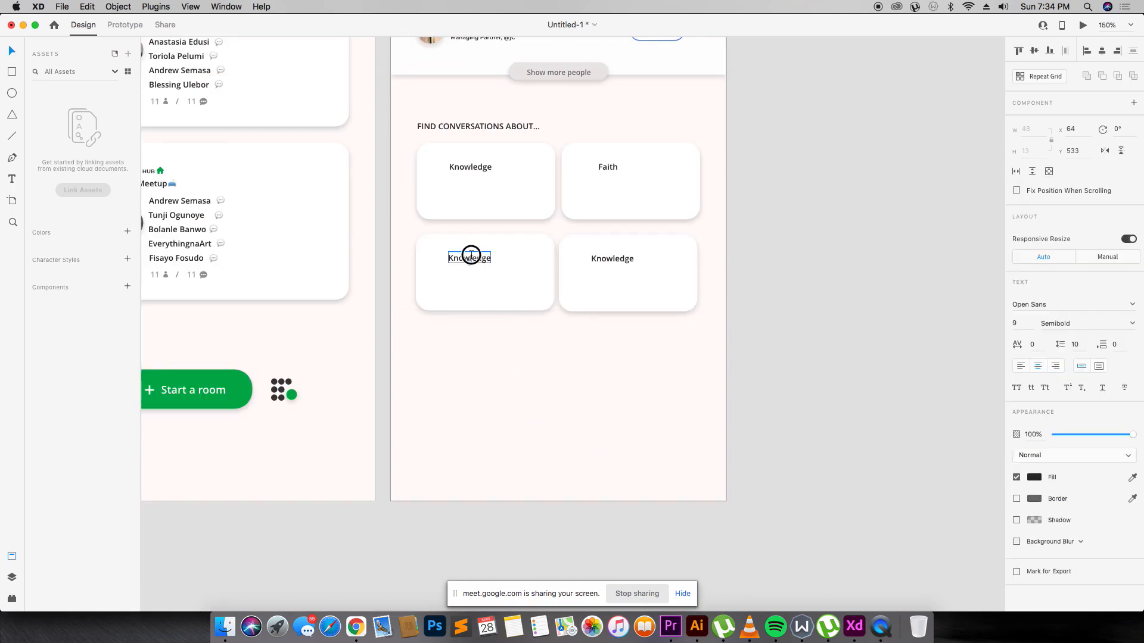
pyautogui.doubleClick(471, 257)
pyautogui.write('Tech')
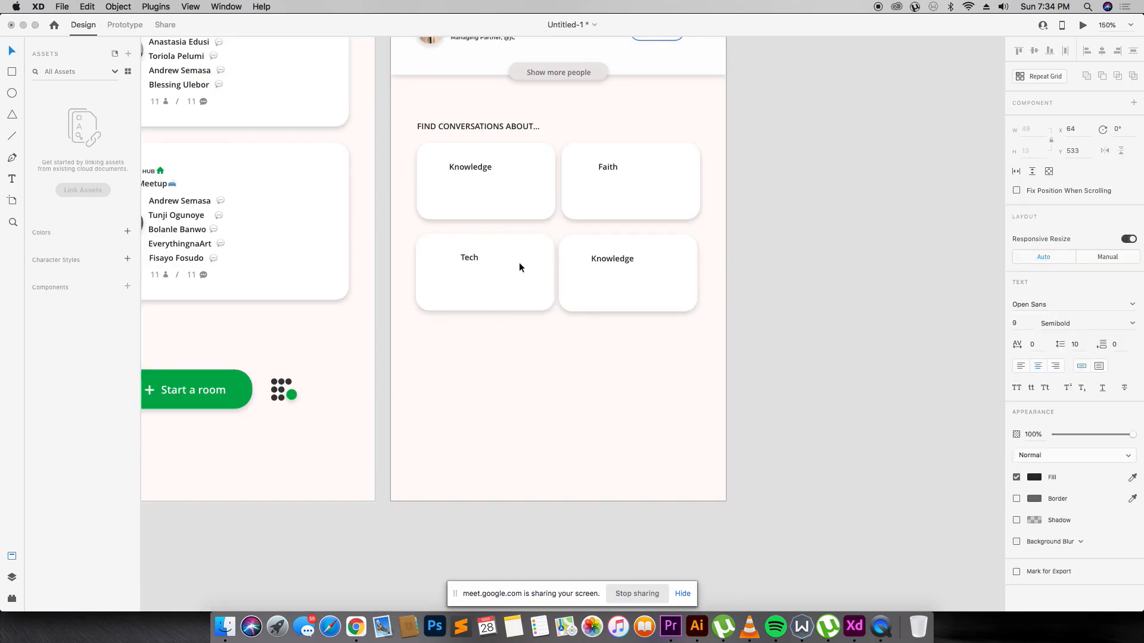
pyautogui.press('Escape')
pyautogui.doubleClick(618, 260)
pyautogui.write('Hustlr')
pyautogui.press('BackSpace')
pyautogui.write('e')
pyautogui.press('Escape')
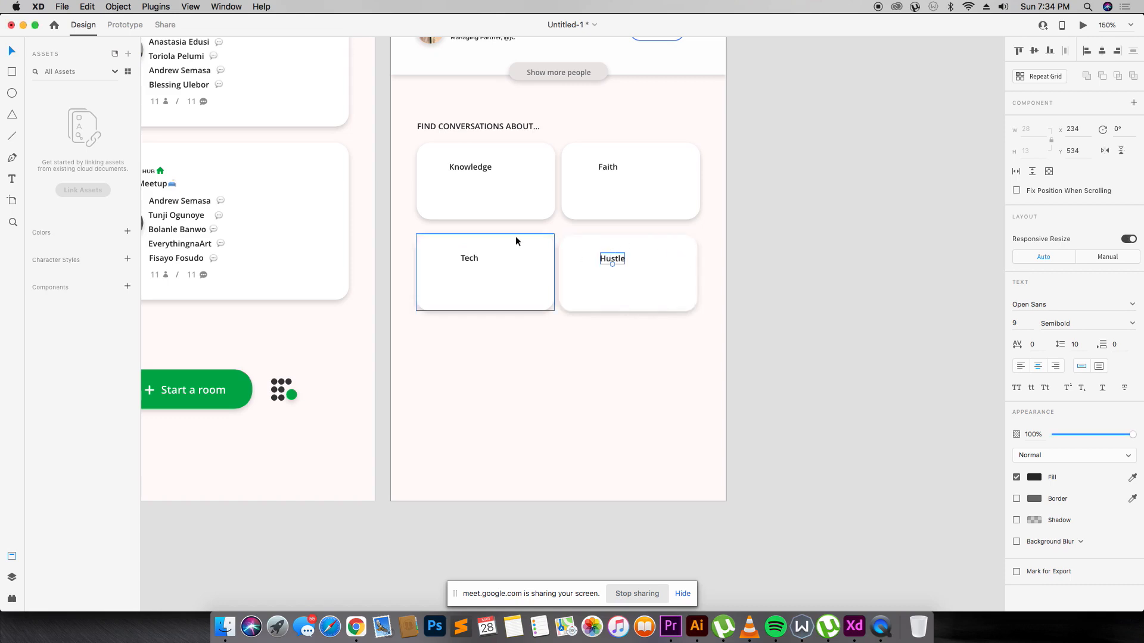
pyautogui.doubleClick(474, 258)
pyautogui.moveTo(474, 258); pyautogui.dragTo(465, 185)
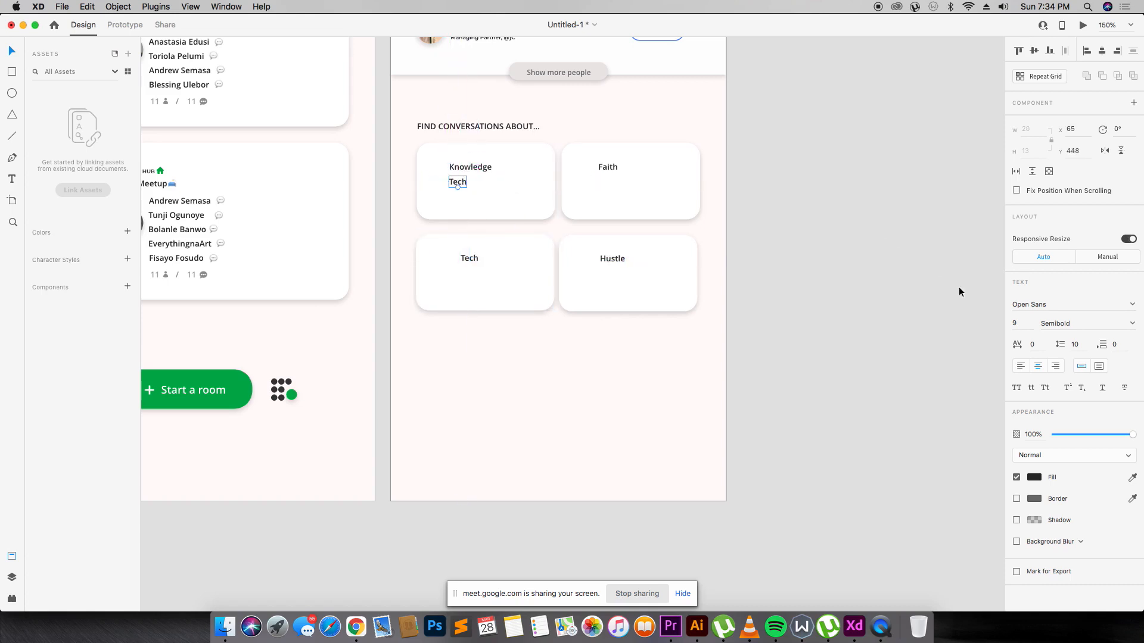
# Set the subtitle under Knowledge to font size 7.
pyautogui.click(1024, 322)
pyautogui.write('6')
pyautogui.press('Return')
pyautogui.press('Up')
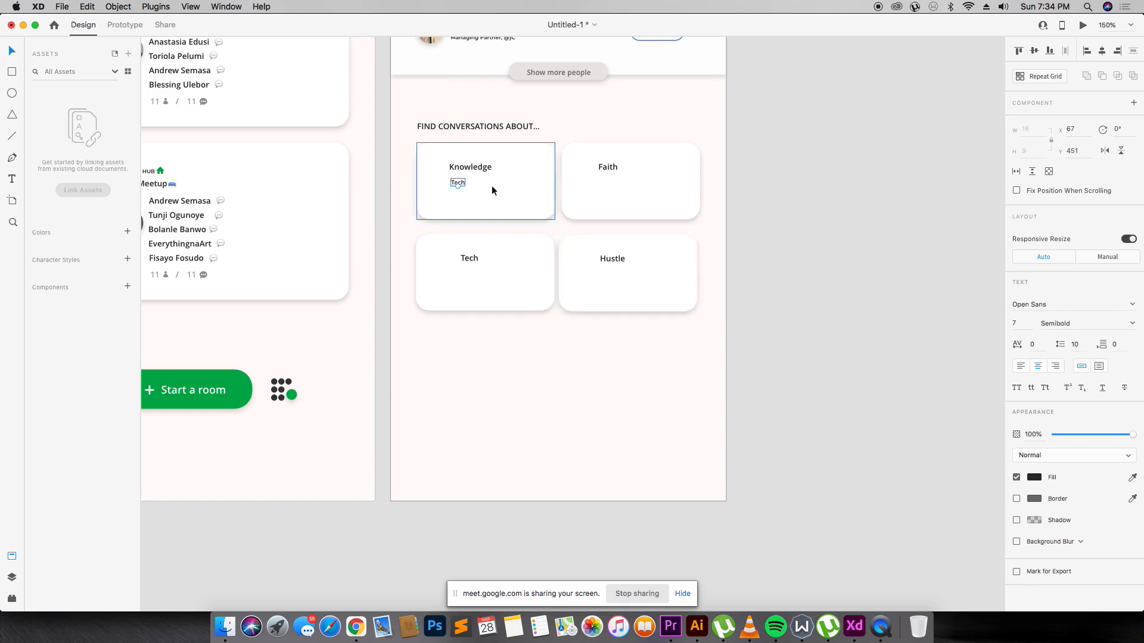
# Write the Knowledge subtitle 'Covid-19, Physics, The Future, Philosophy, History', left-aligned.
pyautogui.doubleClick(462, 180)
pyautogui.write('Cov')
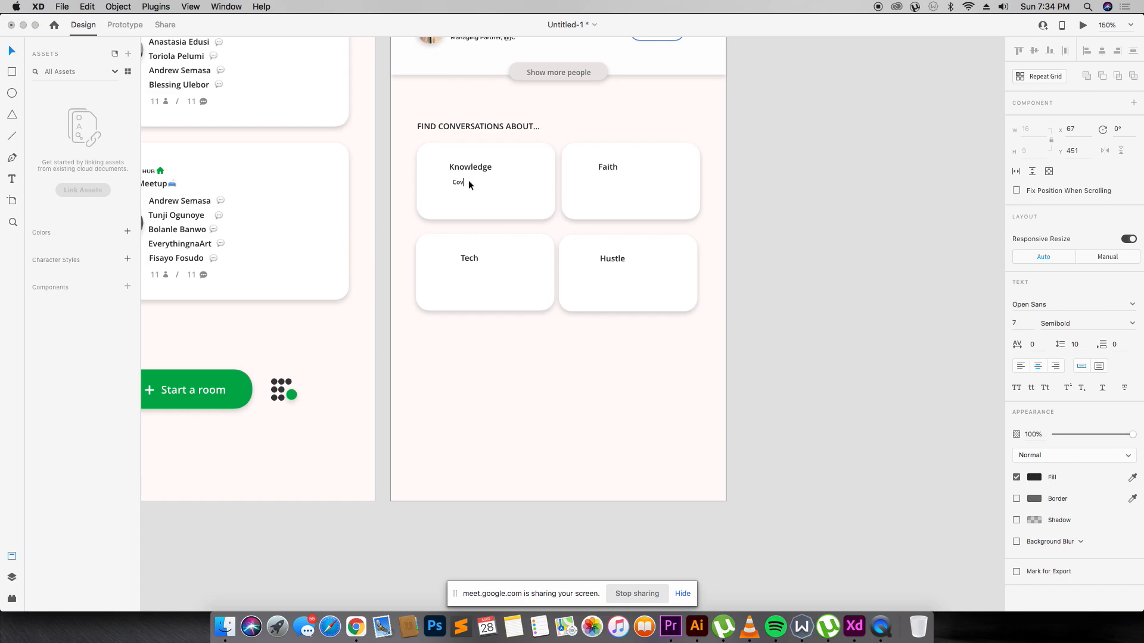
pyautogui.write('id-19, Physics')
pyautogui.press('BackSpace')
pyautogui.write(', The Future, Phi')
pyautogui.write('lop')
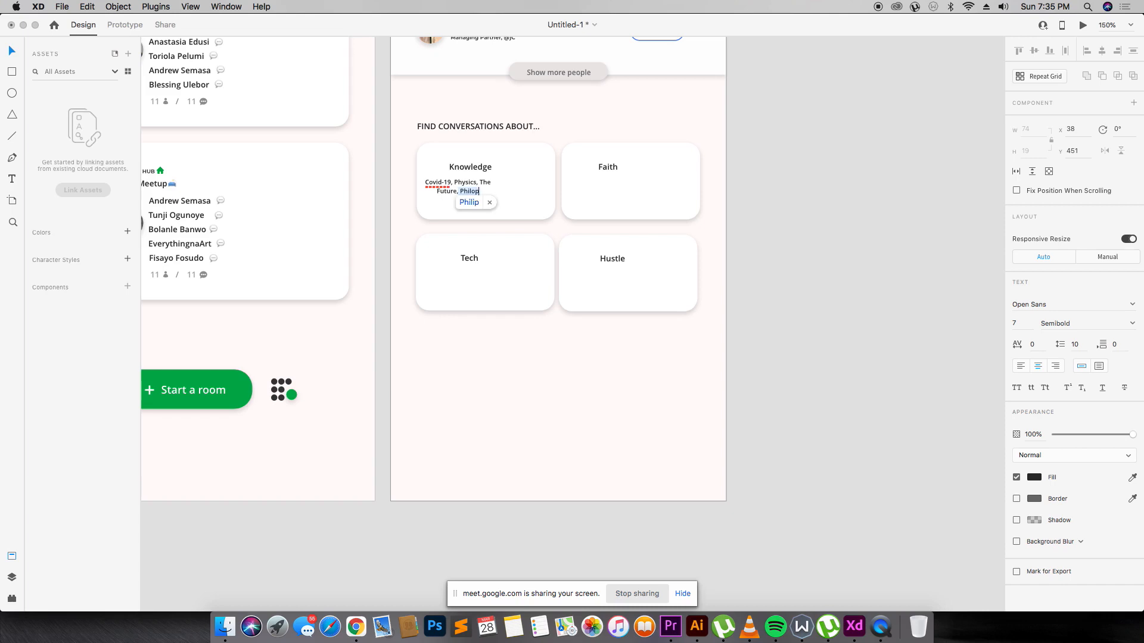
pyautogui.press('BackSpace')
pyautogui.write('sophy, Hisy')
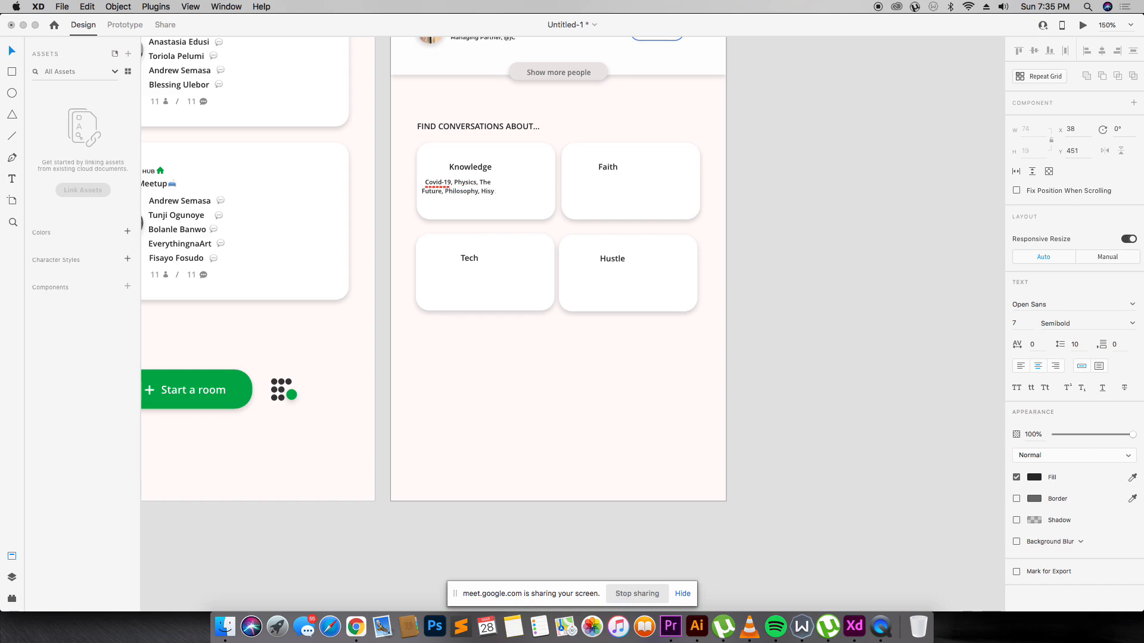
pyautogui.press('BackSpace')
pyautogui.write('toru')
pyautogui.press('BackSpace')
pyautogui.write('y')
pyautogui.press('super+a')
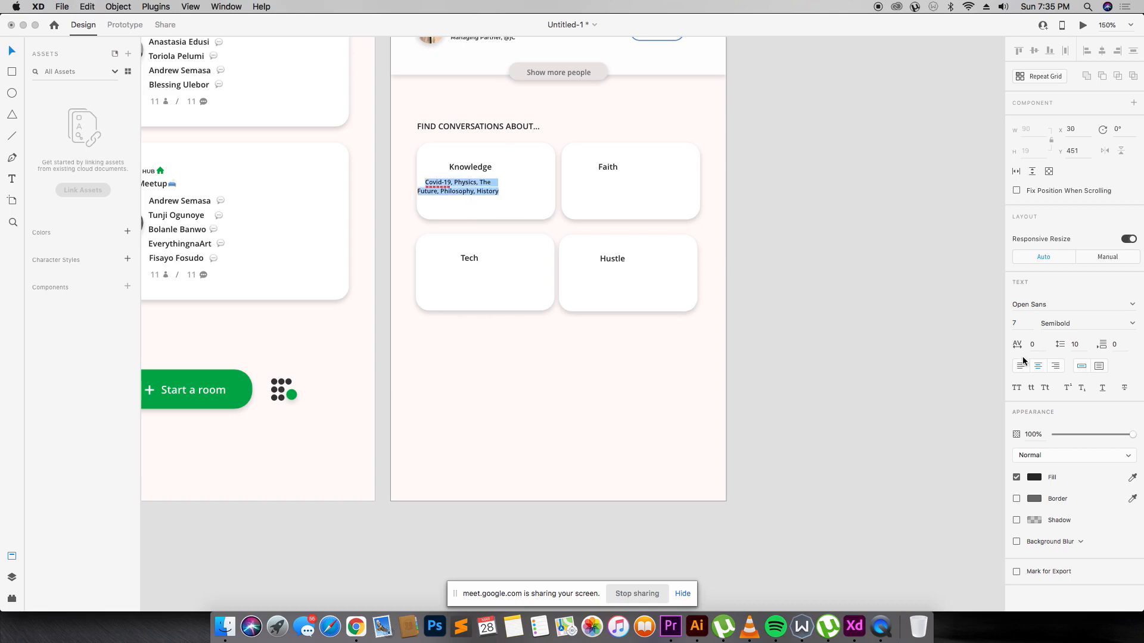
pyautogui.click(1020, 366)
pyautogui.press('Escape')
# Set the Knowledge subtitle to size 8 and position it under the title.
pyautogui.moveTo(471, 195); pyautogui.dragTo(487, 200)
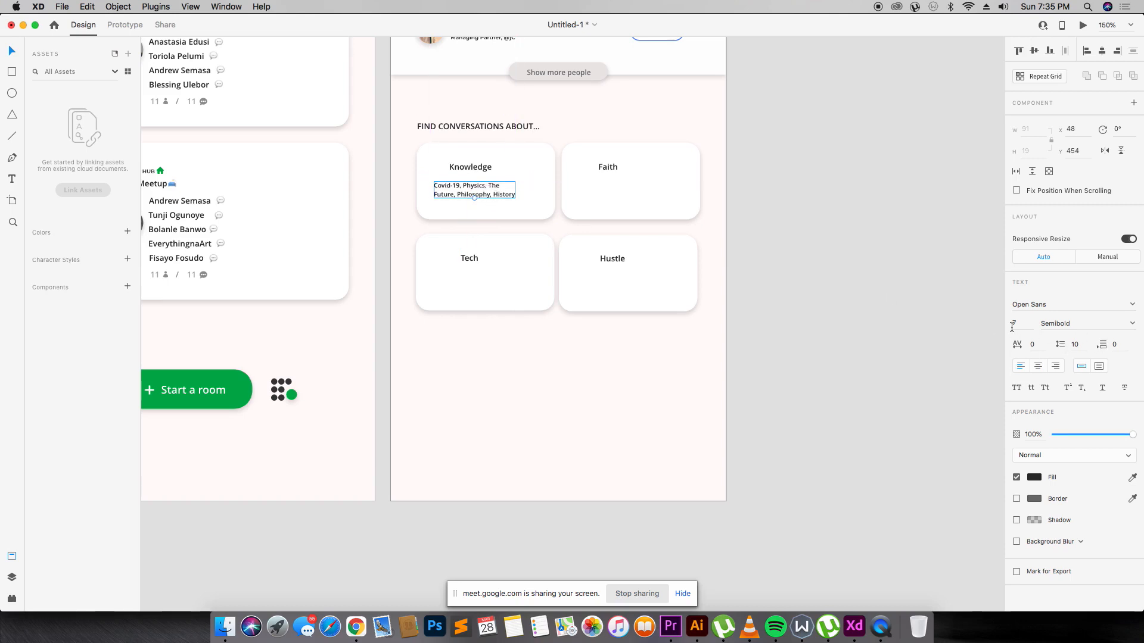
pyautogui.write('8')
pyautogui.press('Return')
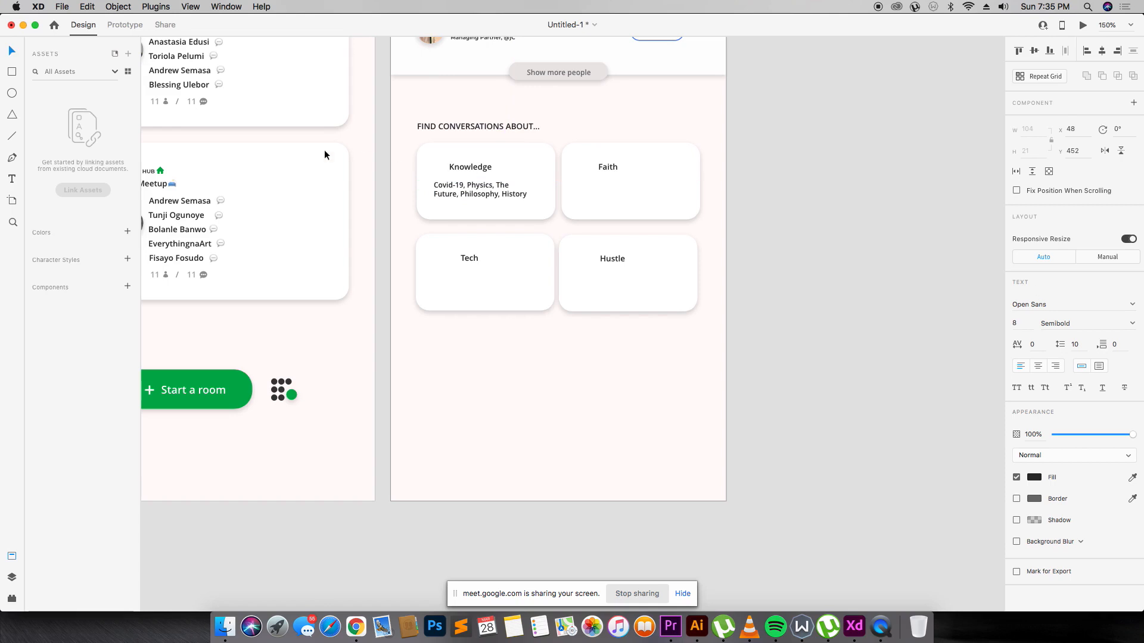
pyautogui.moveTo(435, 183); pyautogui.dragTo(626, 186)
# Copy the subtitle into the Faith card as 'Taoism, Athesim, Islam, Christianity' and align both subtitles.
pyautogui.press('alt')
pyautogui.doubleClick(626, 186)
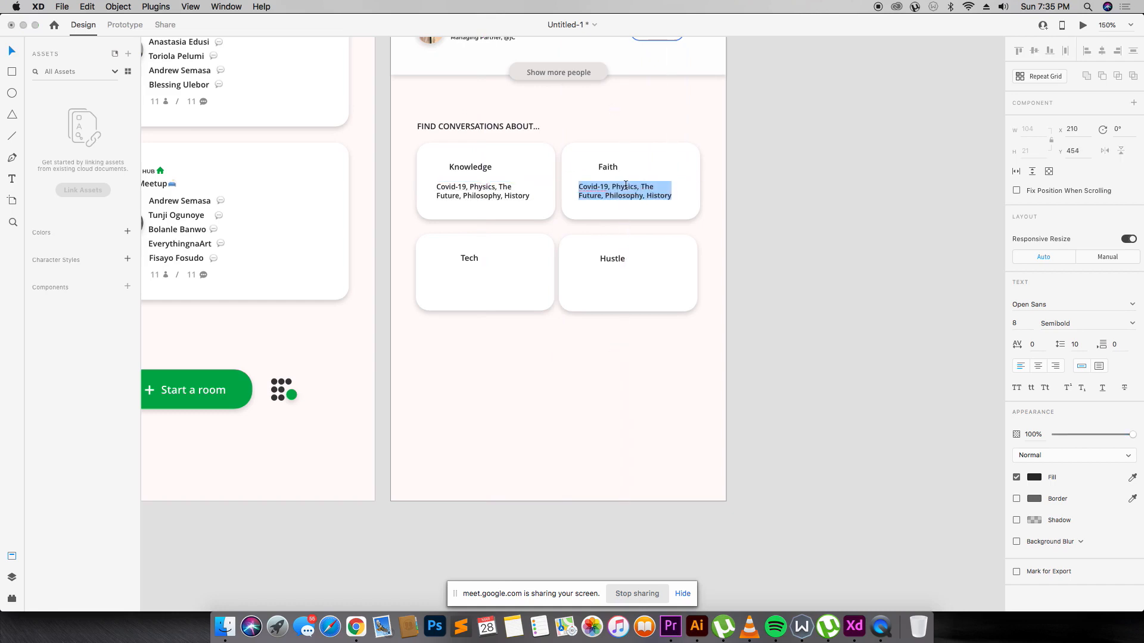
pyautogui.write('T')
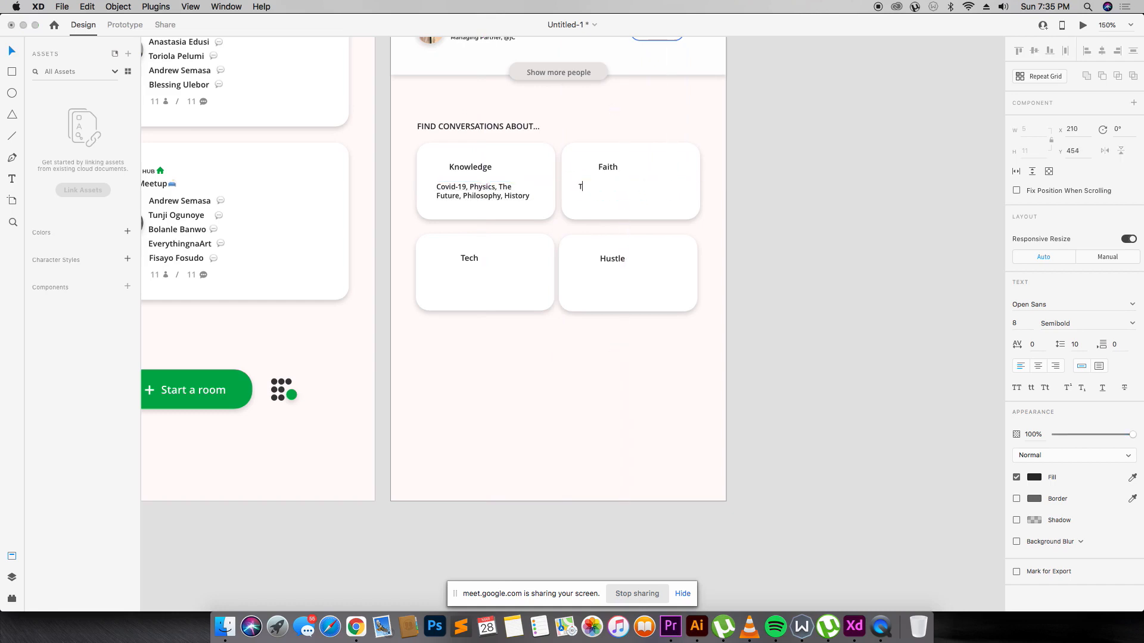
pyautogui.write('aoism, Athesim, Id')
pyautogui.press('BackSpace')
pyautogui.write('slam, Christianity')
pyautogui.press('Escape')
pyautogui.moveTo(620, 194); pyautogui.dragTo(621, 195)
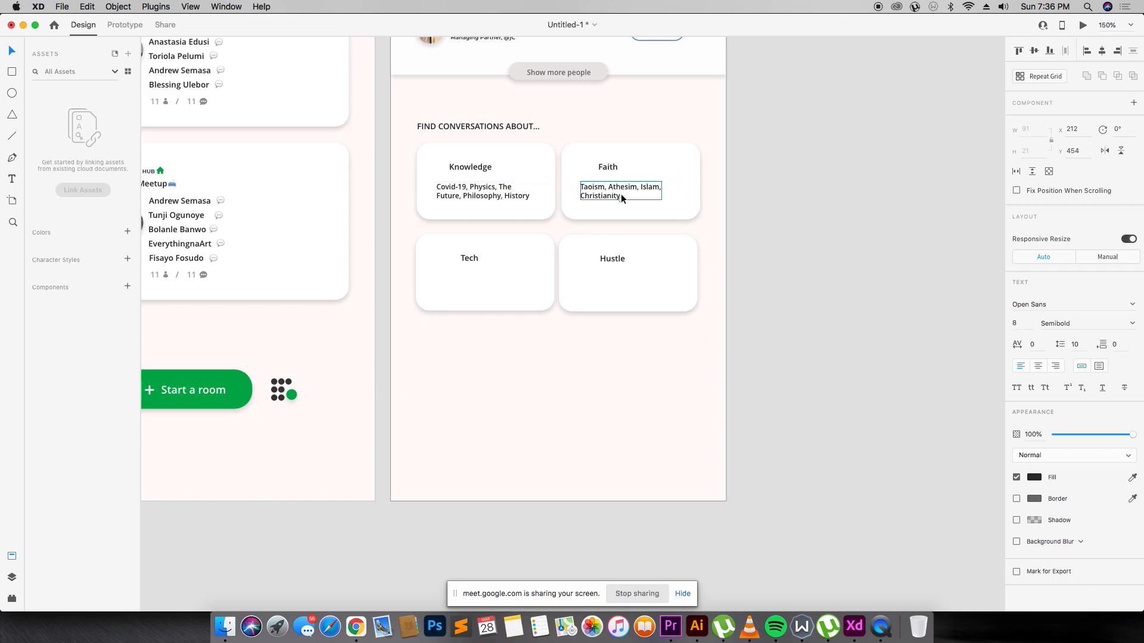
pyautogui.moveTo(501, 181); pyautogui.dragTo(494, 285)
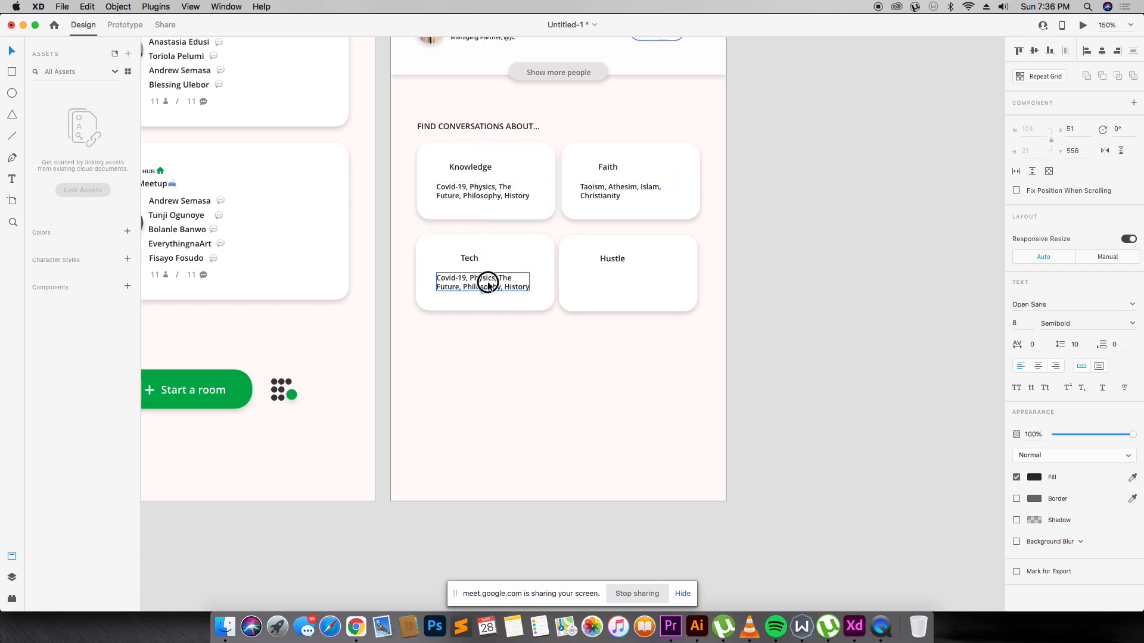
# List 'VR/AR, angel Investing, AI, Product, DTC, Saas' under Tech and copy it into the Hustle card.
pyautogui.press('r')
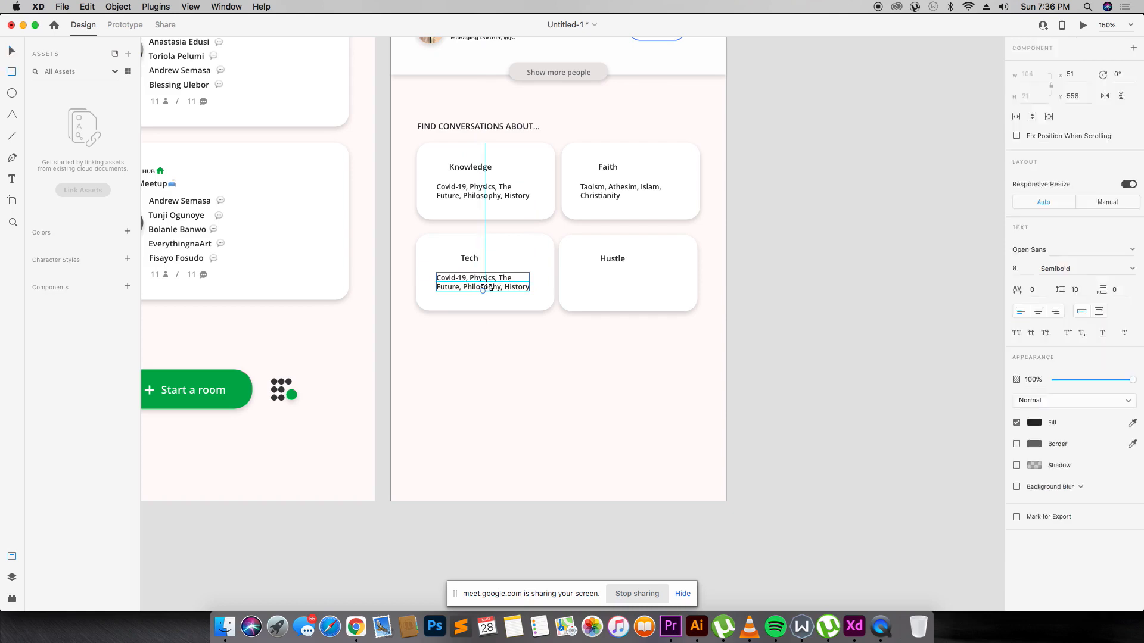
pyautogui.press('v')
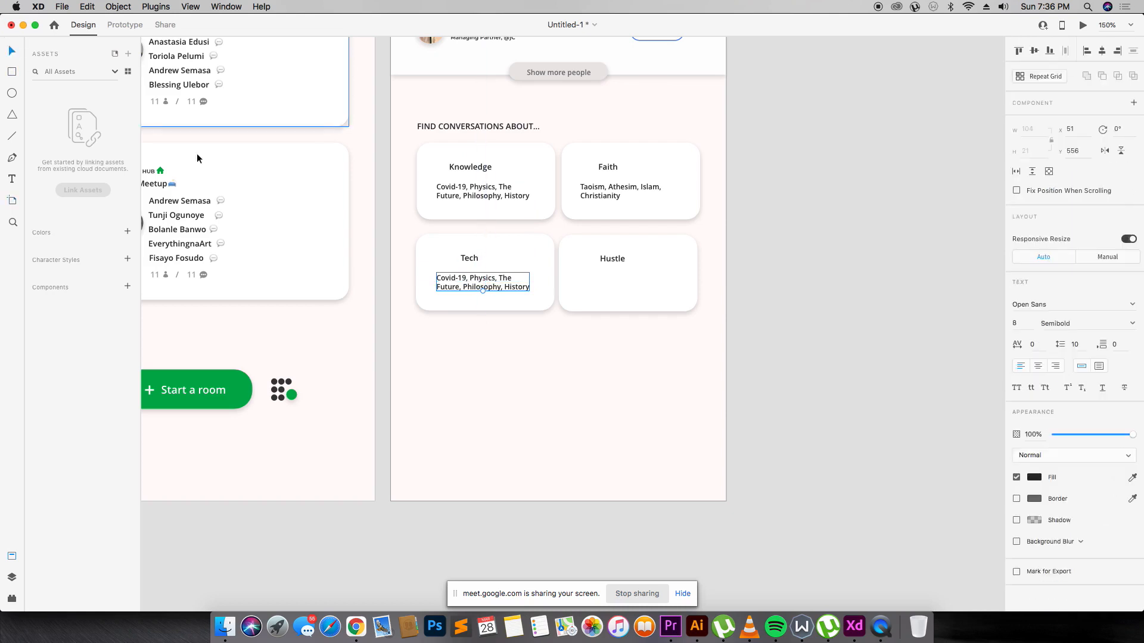
pyautogui.doubleClick(475, 283)
pyautogui.write('VR/AR')
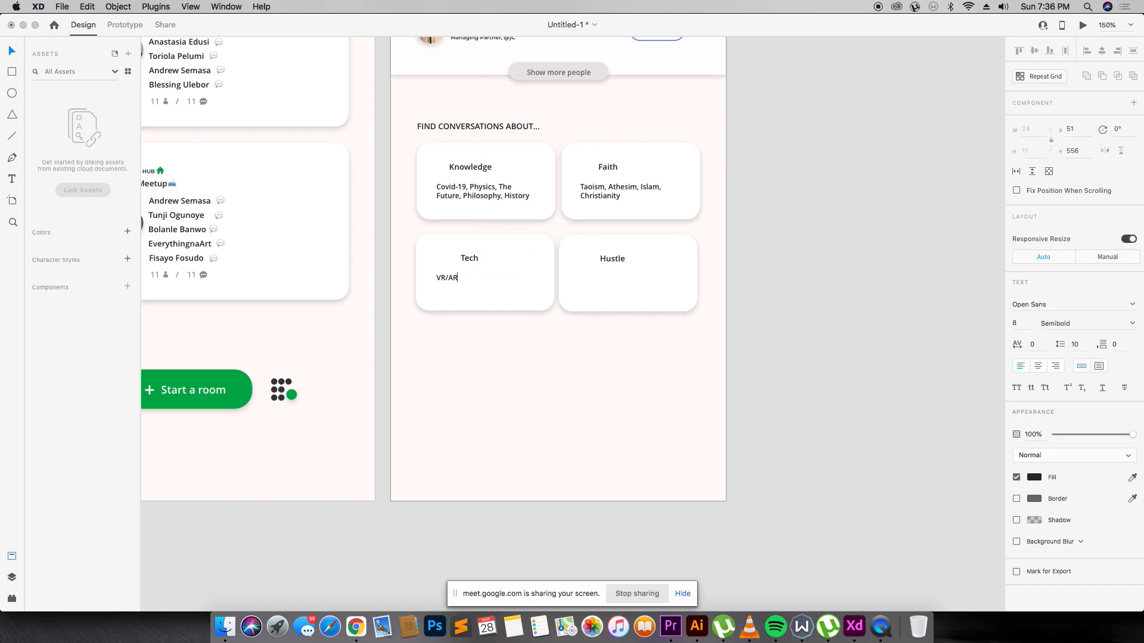
pyautogui.write(', angel Investing,AI, Product, DTC, Saas')
pyautogui.press('Escape')
pyautogui.moveTo(506, 280); pyautogui.dragTo(641, 279)
pyautogui.moveTo(641, 276); pyautogui.dragTo(641, 277)
# Retype the Hustle card's topics as Clubhouse, Pitch, Practice, Stocks, Small Business.
pyautogui.doubleClick(641, 279)
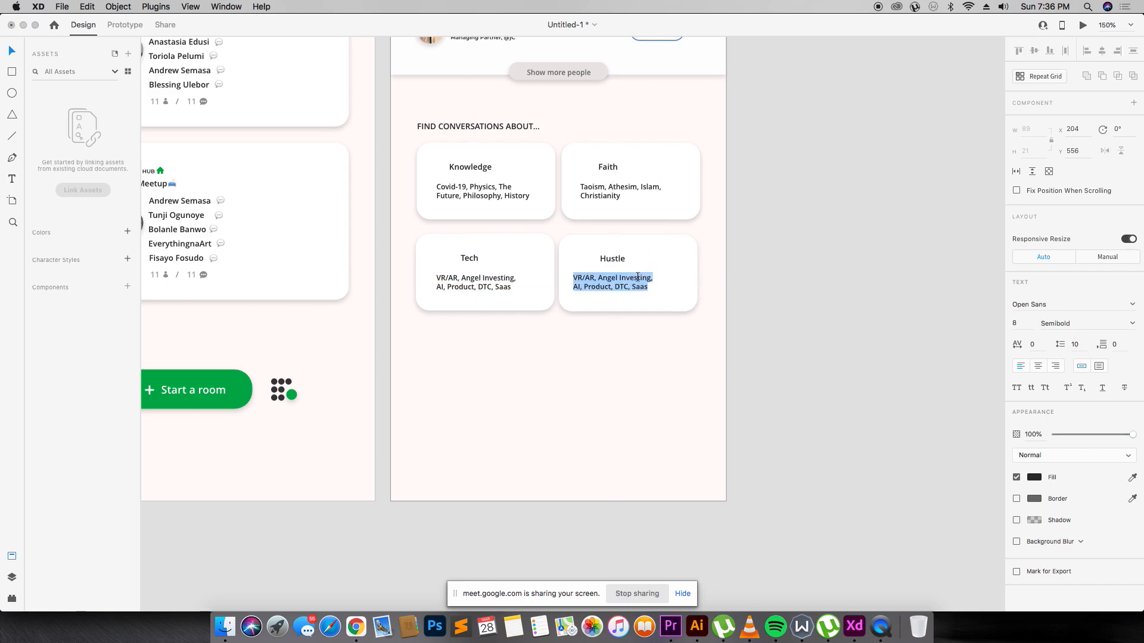
pyautogui.write('Clubhouse, Pitch, Practice,')
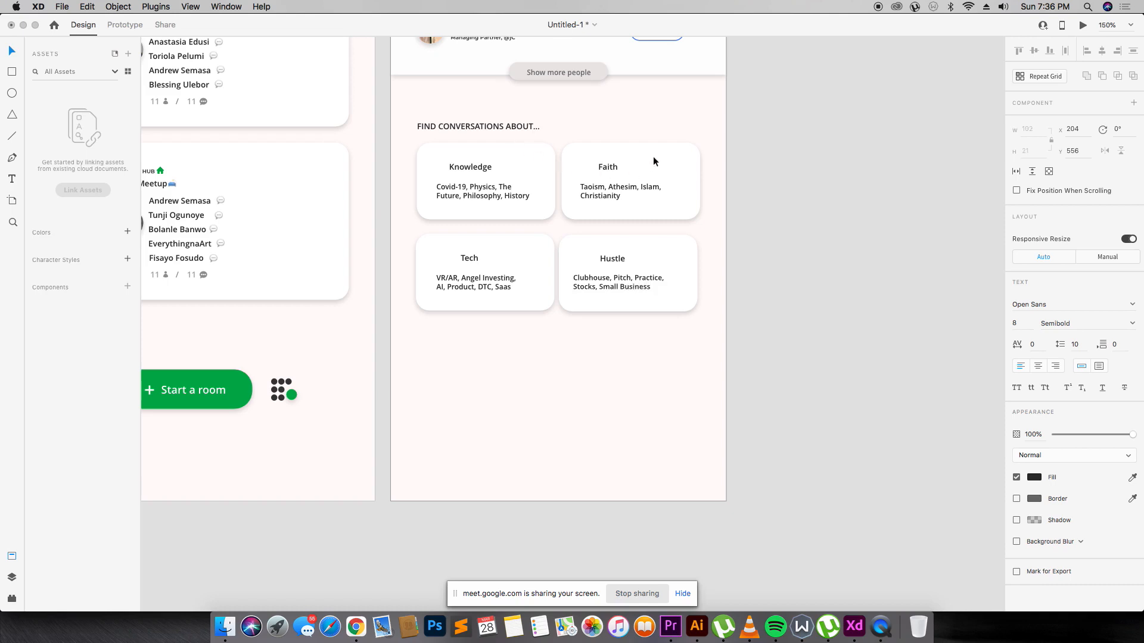
pyautogui.scroll(3, 494, 194)
# Undo the accidental move of the Faith card.
pyautogui.scroll(-3, 493, 193)
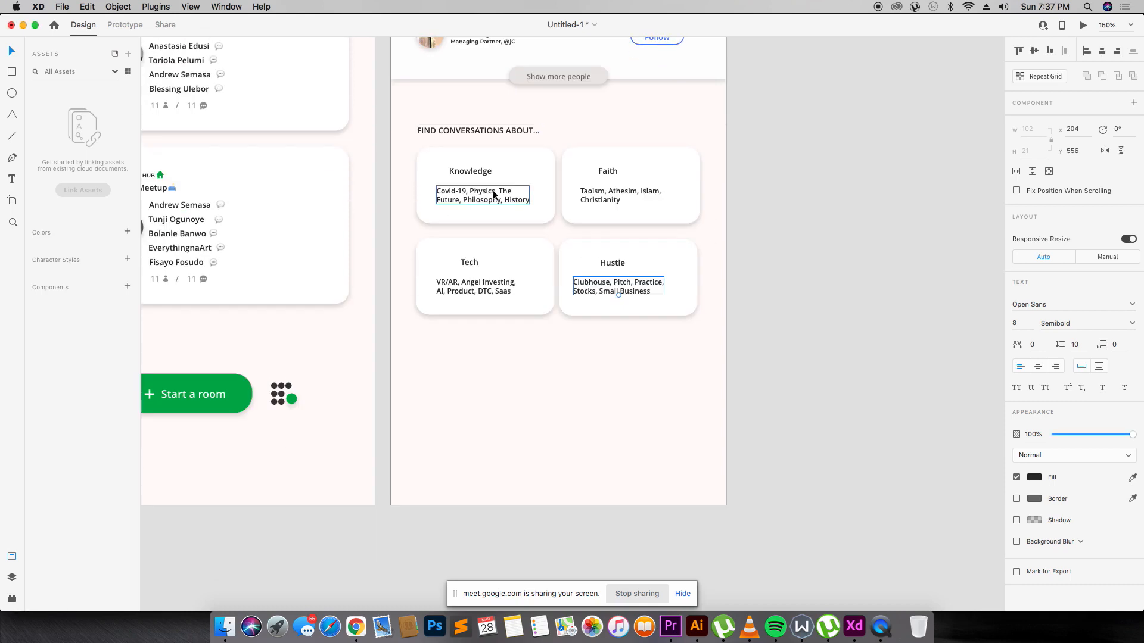
pyautogui.moveTo(692, 174); pyautogui.dragTo(699, 178)
pyautogui.click(735, 272)
pyautogui.press('cmd+z')
pyautogui.click(713, 192)
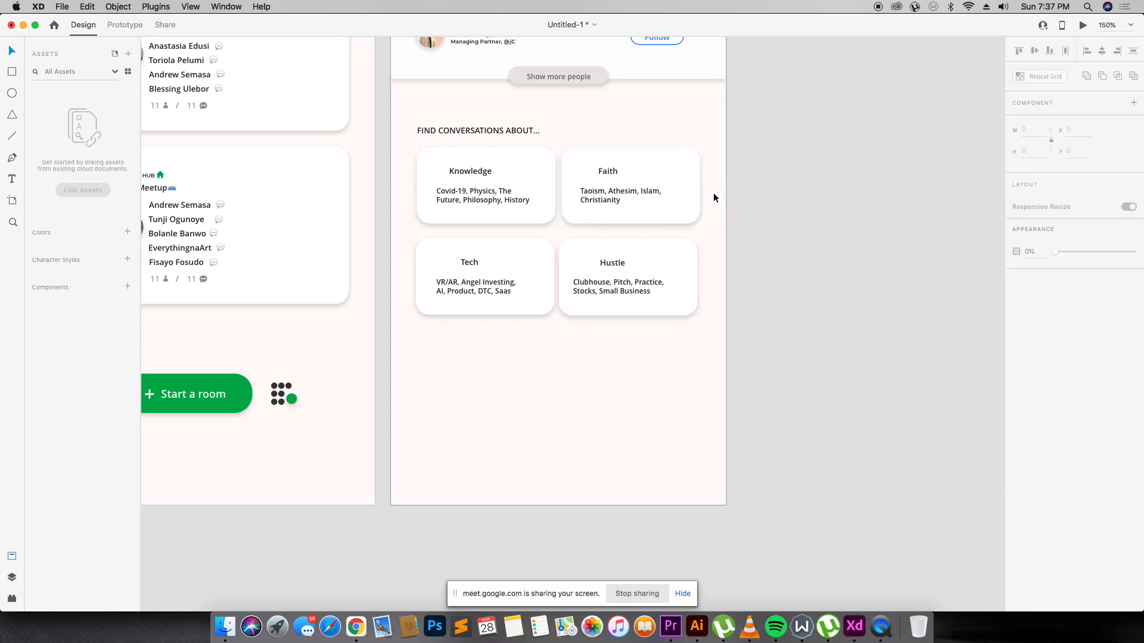
# Nudge the Hustle card with its title and topics into alignment, then switch to Chrome.
pyautogui.click(652, 244)
pyautogui.keyDown('shift'); pyautogui.click(621, 260); pyautogui.keyUp('shift')
pyautogui.keyDown('shift'); pyautogui.click(620, 281); pyautogui.keyUp('shift')
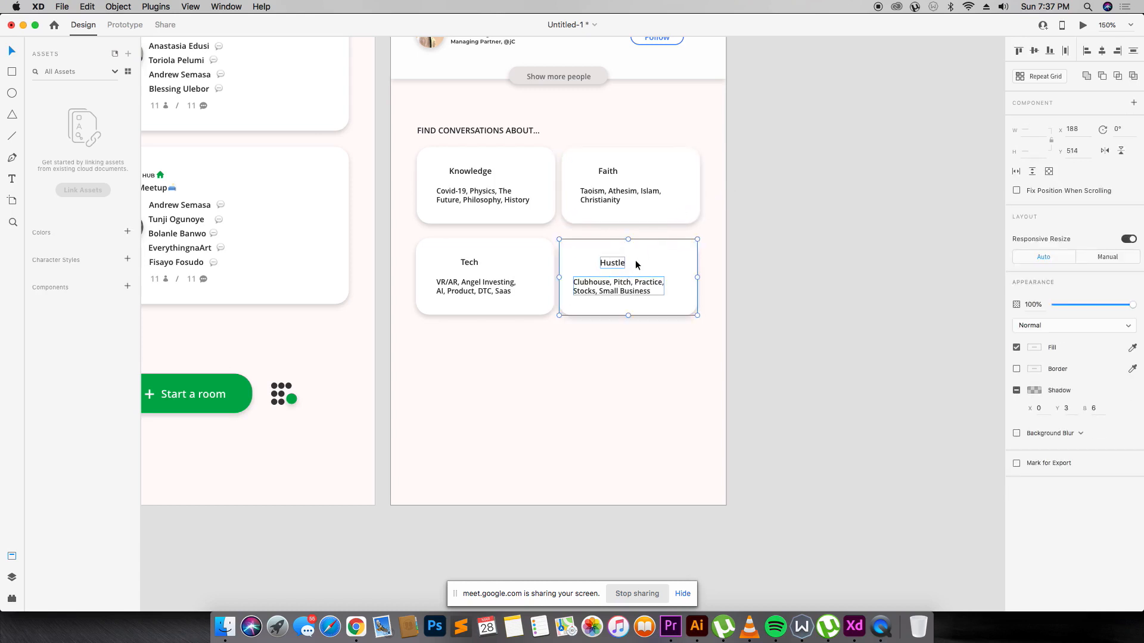
pyautogui.moveTo(636, 261); pyautogui.dragTo(639, 260)
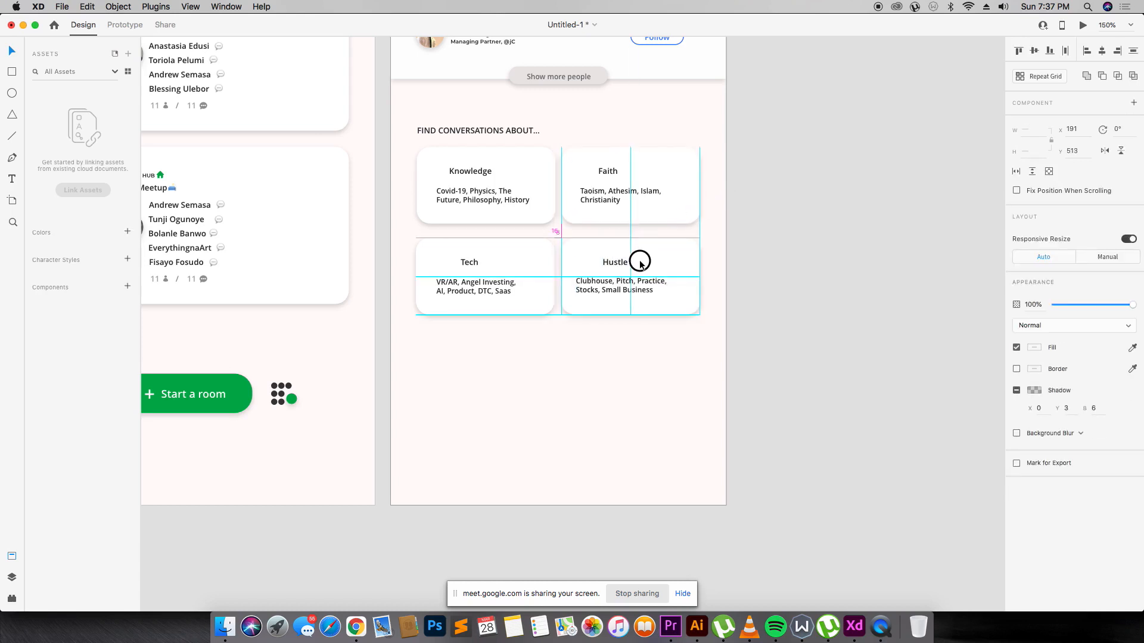
pyautogui.click(698, 239)
pyautogui.press('super+Tab')
pyautogui.press('super+Tab')
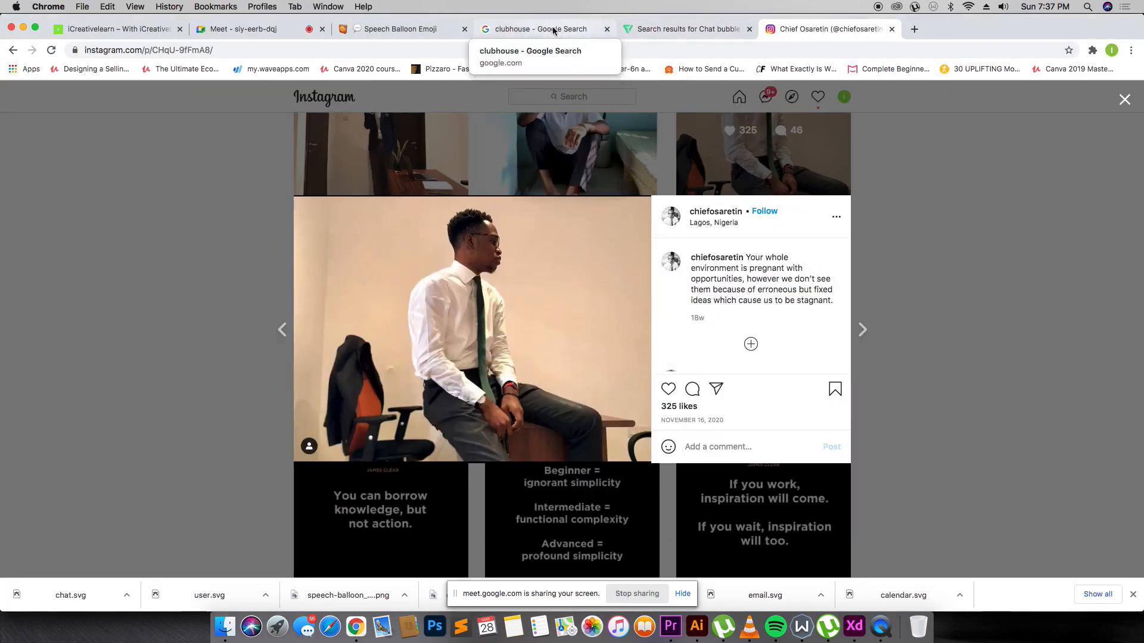
# Search Emojipedia for 'light' from the speech balloon page.
pyautogui.click(398, 28)
pyautogui.scroll(5, 415, 236)
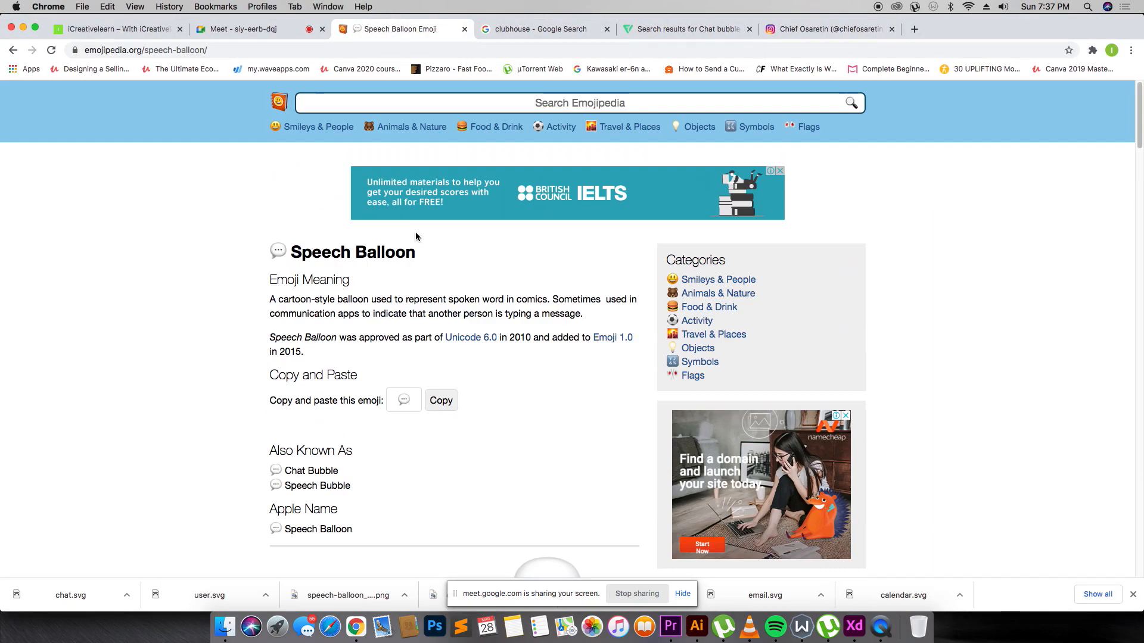
pyautogui.click(404, 104)
pyautogui.write('light')
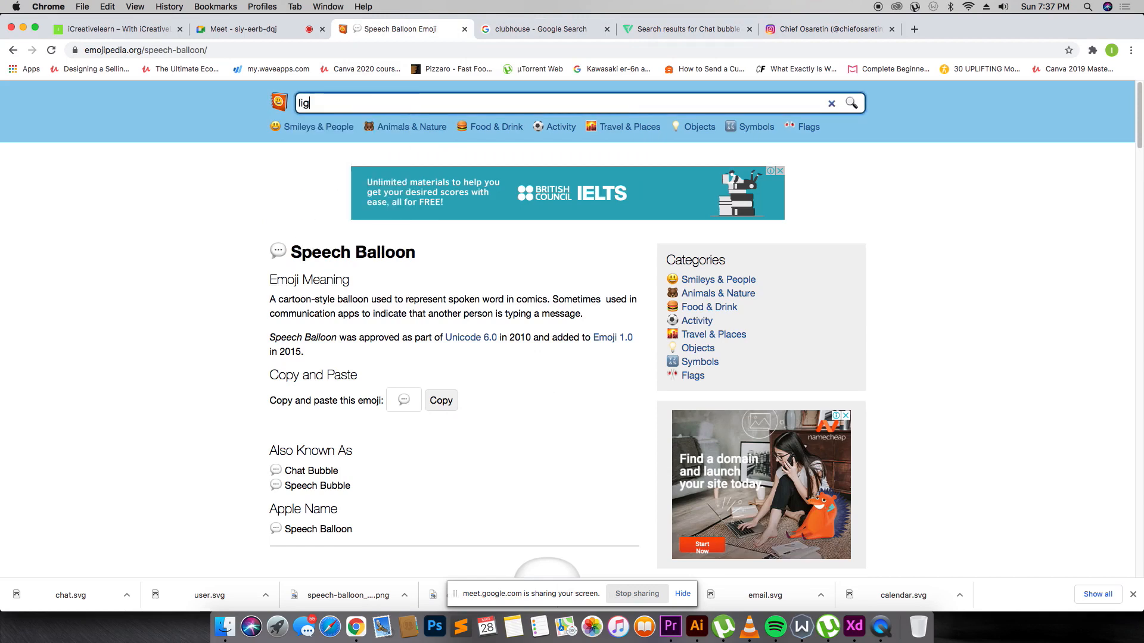
pyautogui.press('Return')
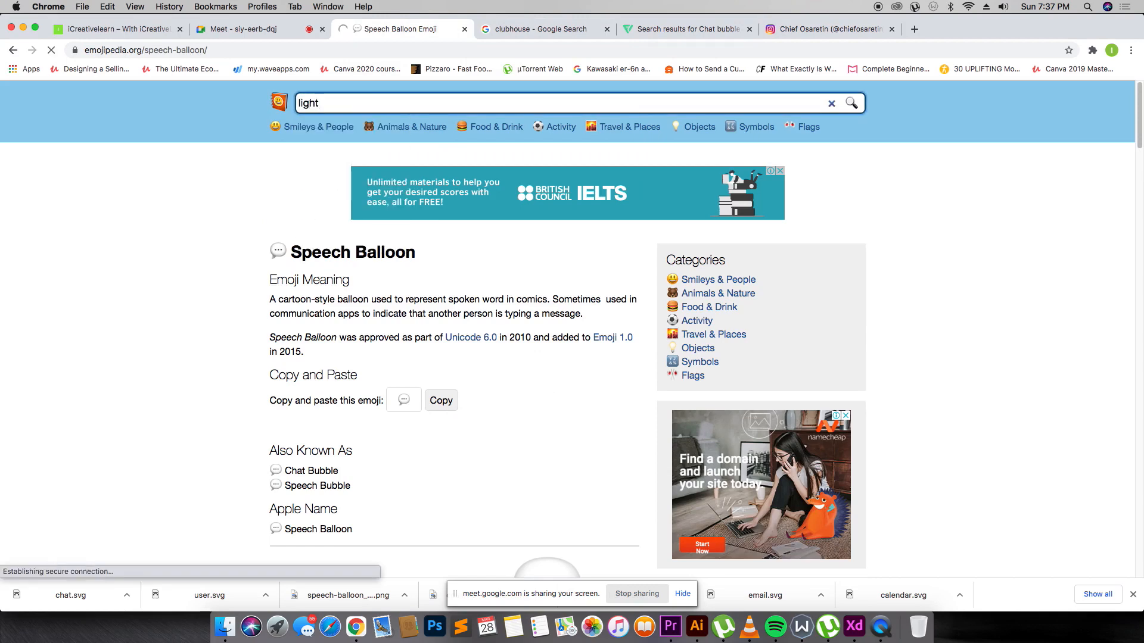
# Save the Apple light bulb image to the computer.
pyautogui.scroll(-10, 351, 279)
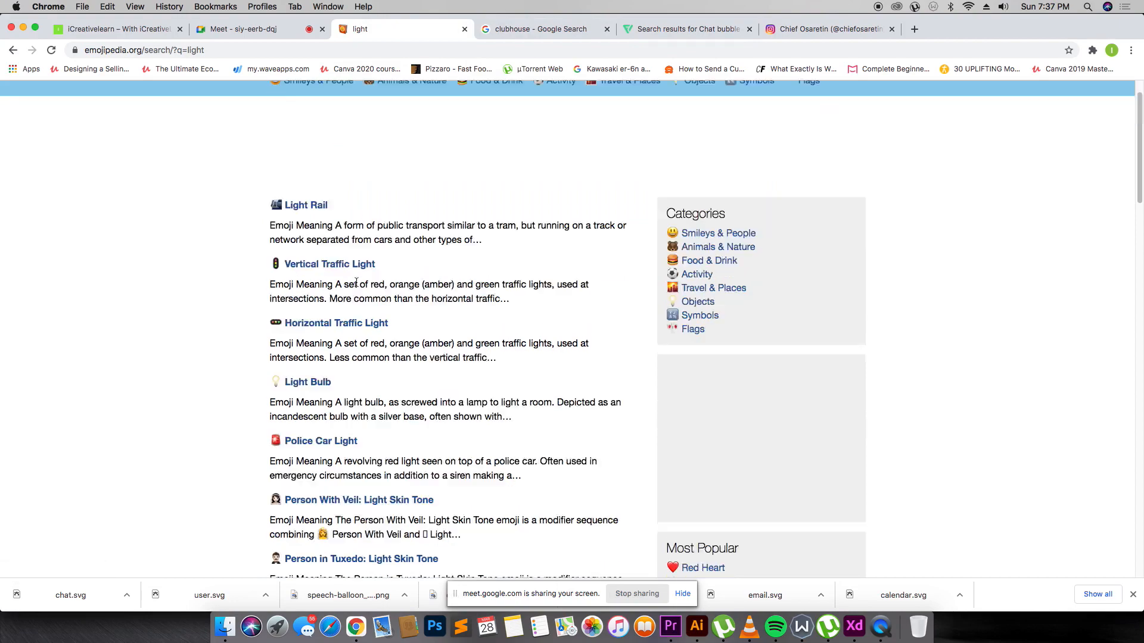
pyautogui.scroll(4, 245, 262)
pyautogui.scroll(6, 292, 172)
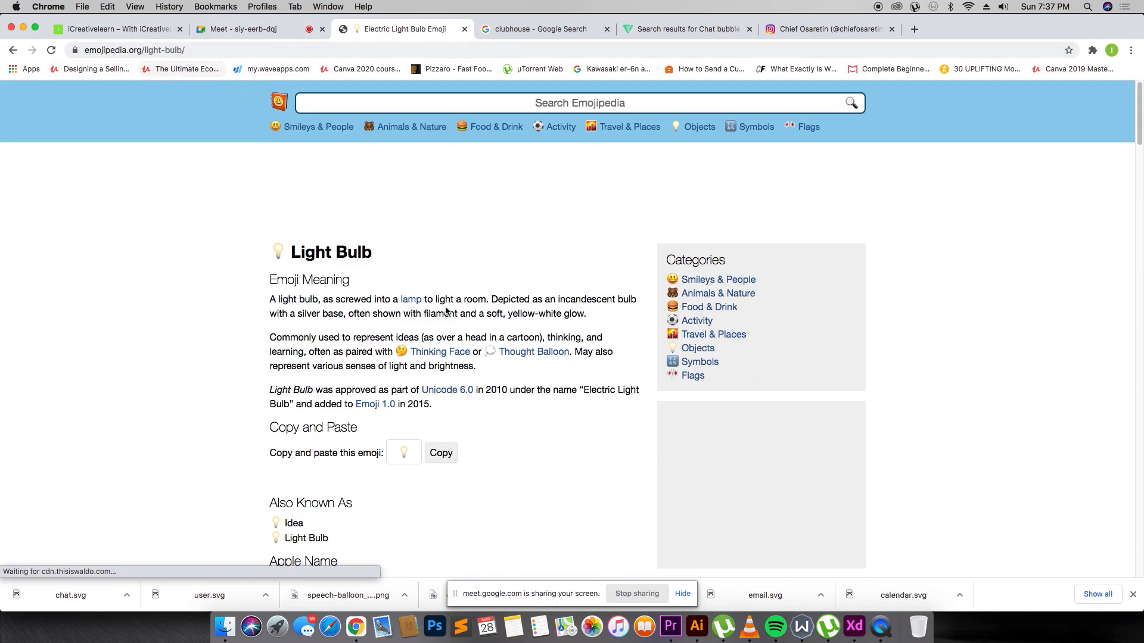
pyautogui.scroll(-9, 345, 427)
pyautogui.rightClick(543, 221)
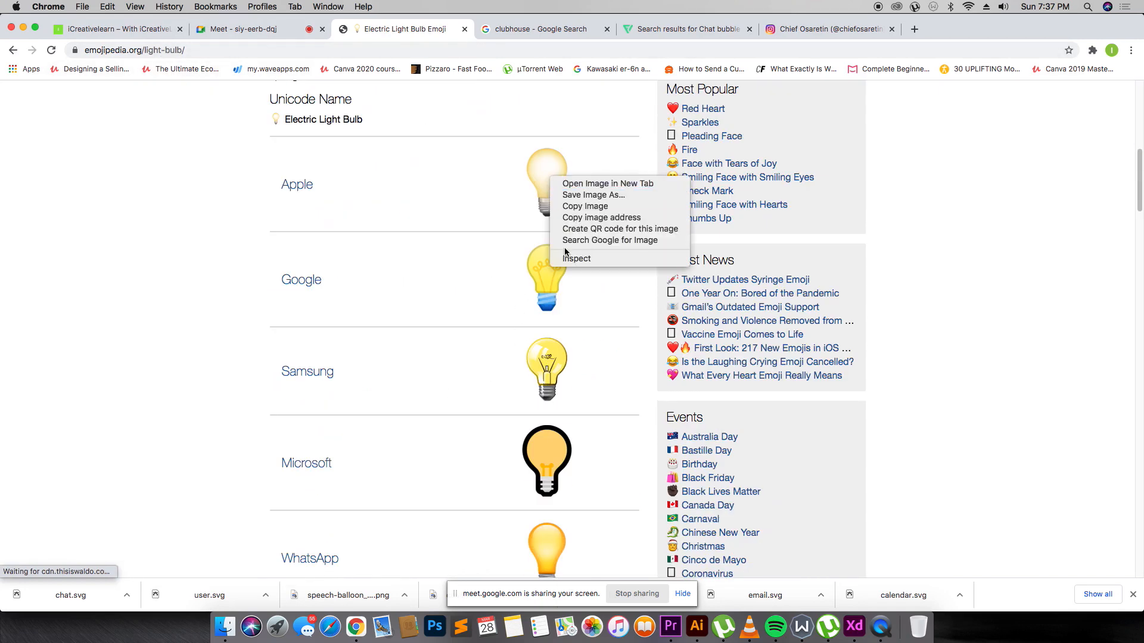
pyautogui.click(580, 202)
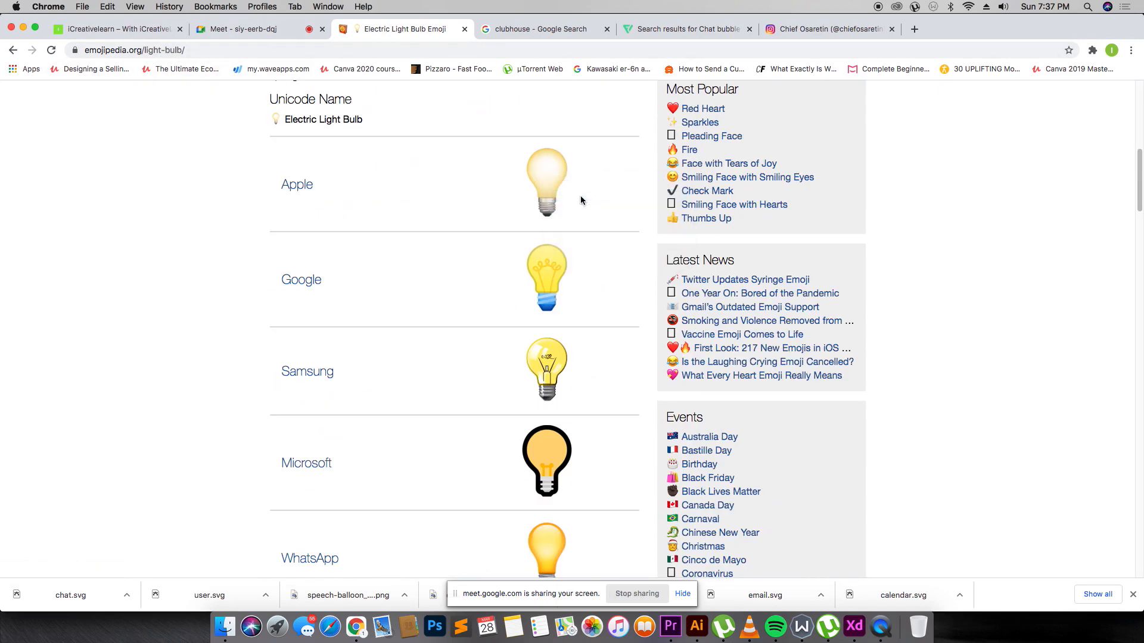
pyautogui.press('Return')
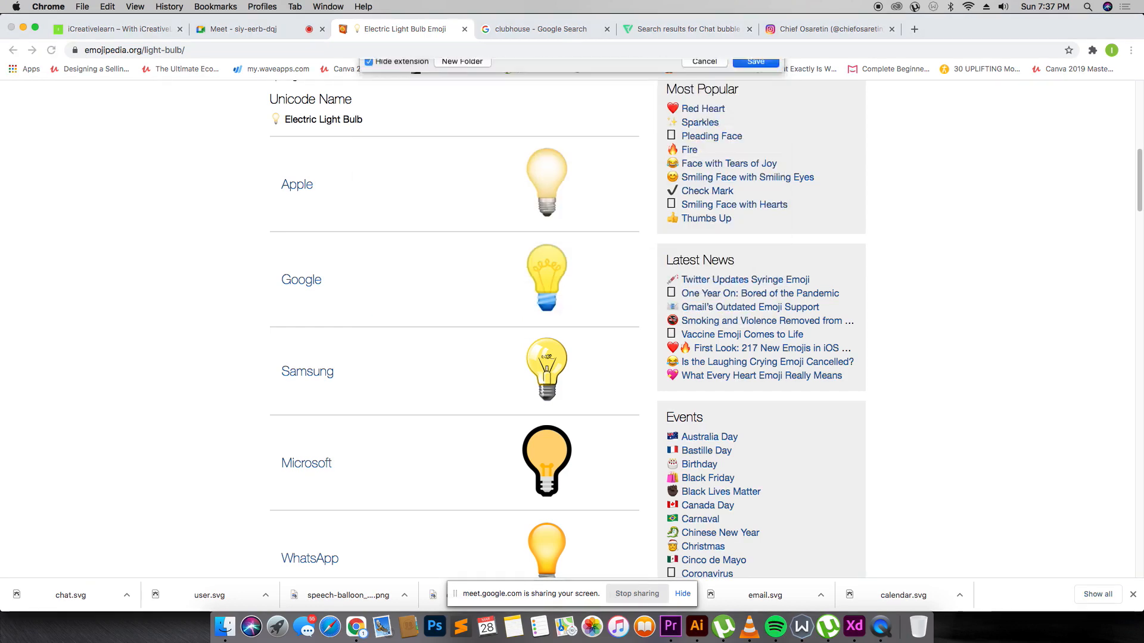
# Drop the downloaded light bulb into XD as a 17×17 icon beside Knowledge.
pyautogui.moveTo(71, 588); pyautogui.dragTo(549, 425)
pyautogui.press('super+Tab')
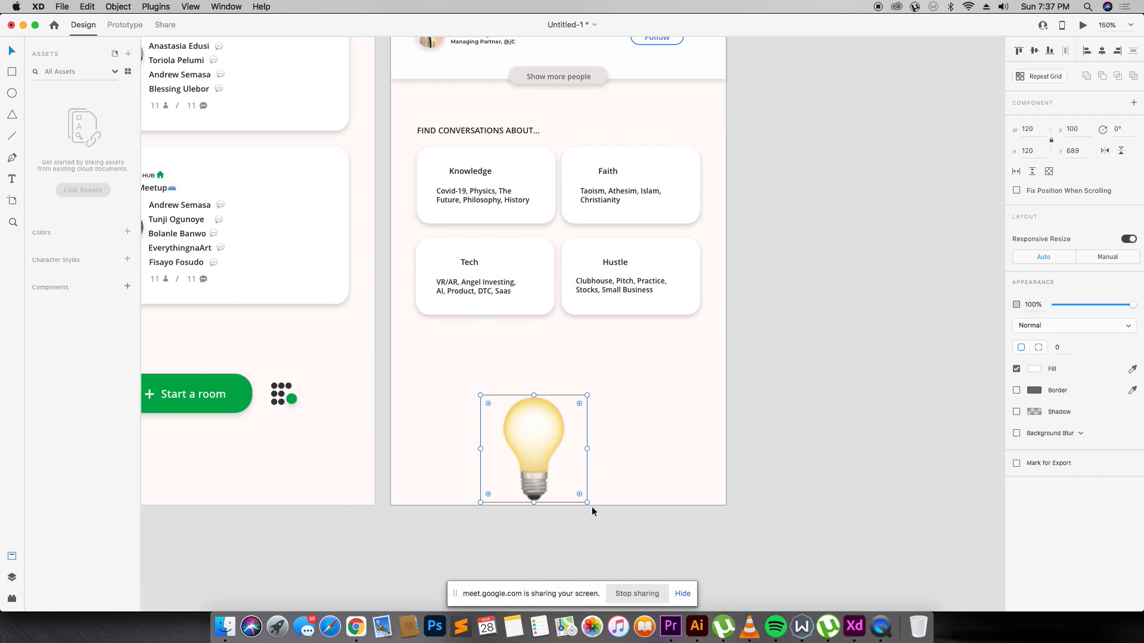
pyautogui.moveTo(588, 503); pyautogui.dragTo(440, 172)
pyautogui.press('super+Tab')
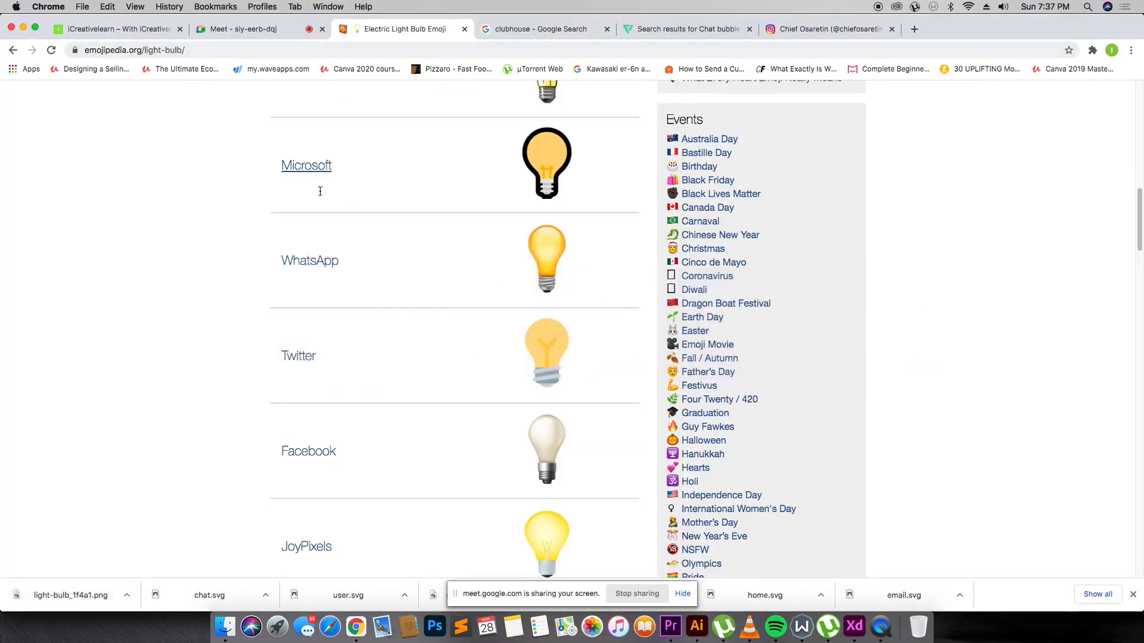
# Search Emojipedia for 'bird' and open the Dove emoji page.
pyautogui.scroll(10, 319, 190)
pyautogui.click(339, 98)
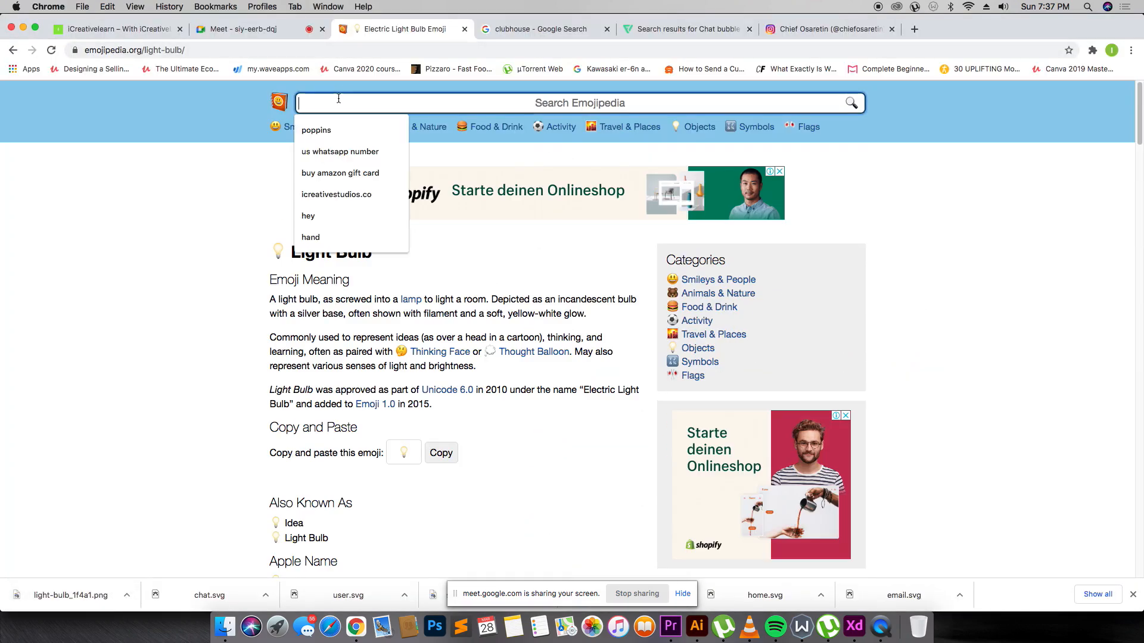
pyautogui.write('bird')
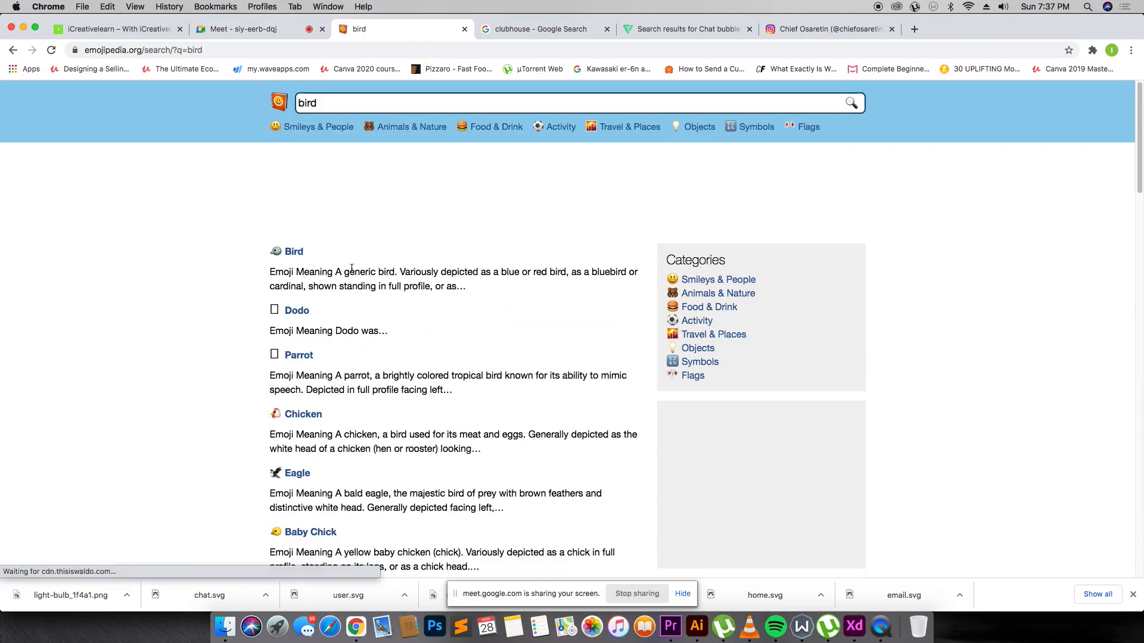
pyautogui.scroll(-15, 287, 222)
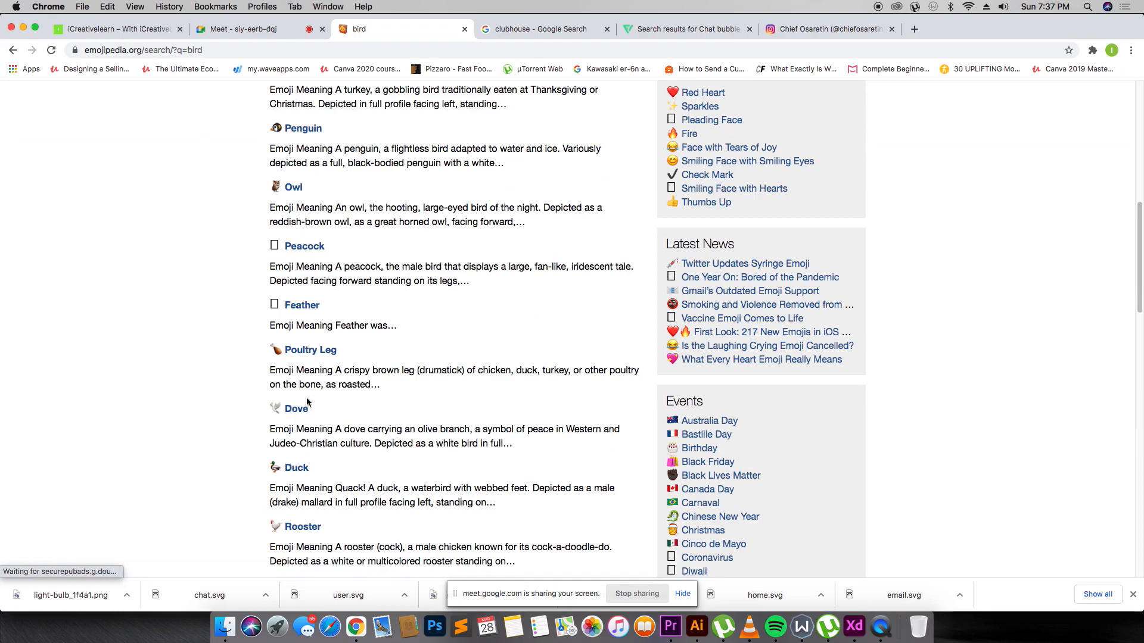
pyautogui.click(306, 412)
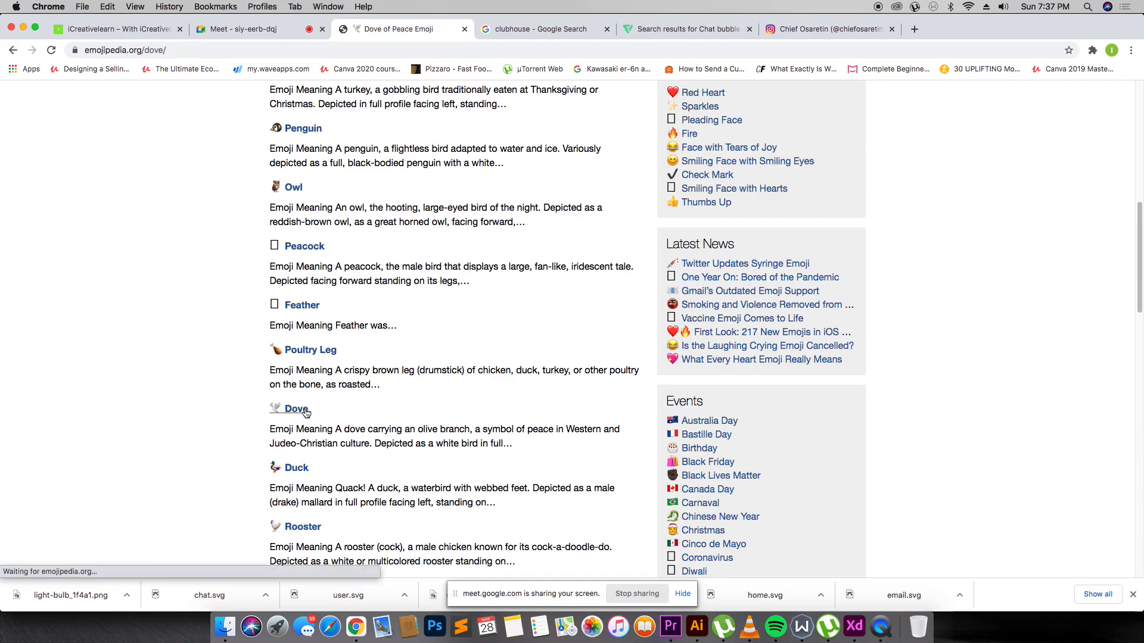
# Save the Apple dove image to the computer.
pyautogui.scroll(-5, 350, 388)
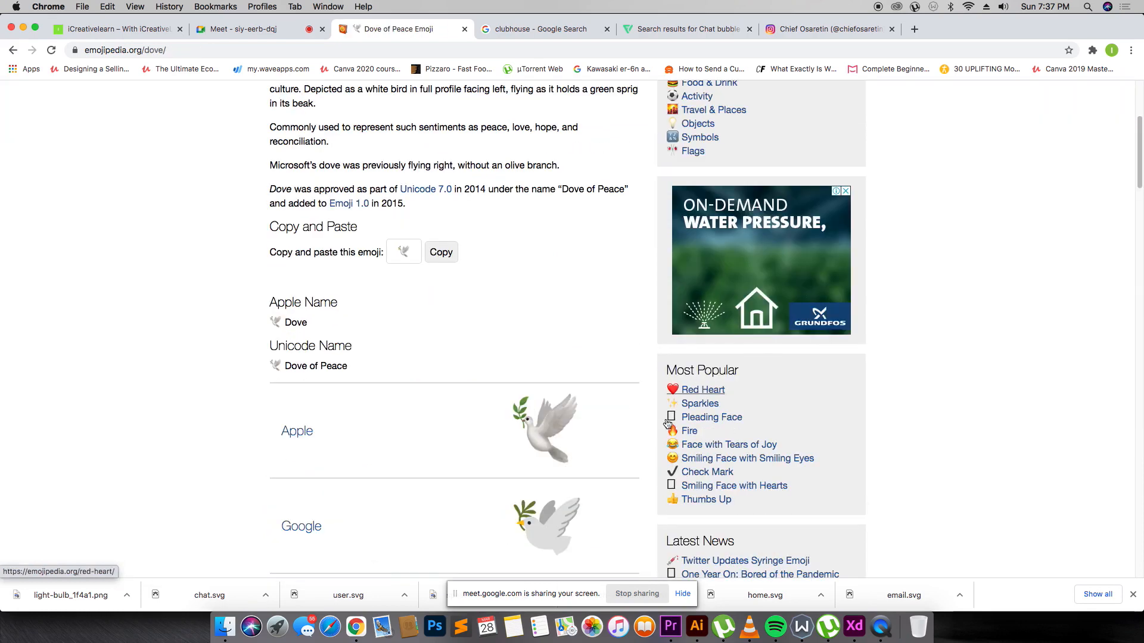
pyautogui.rightClick(557, 430)
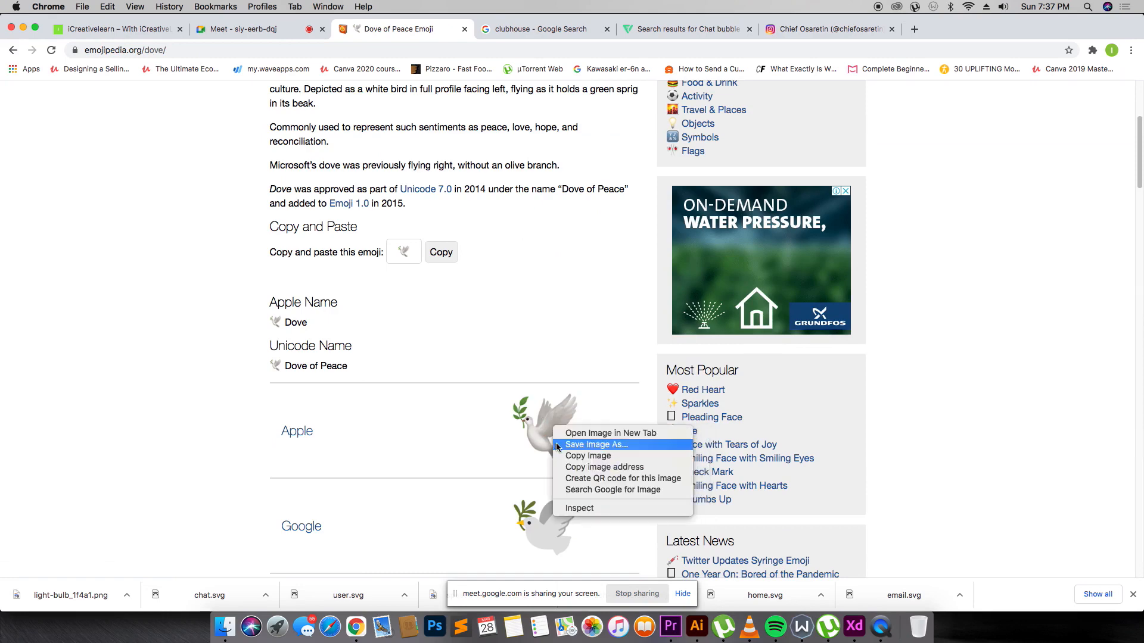
pyautogui.click(575, 456)
pyautogui.press('Return')
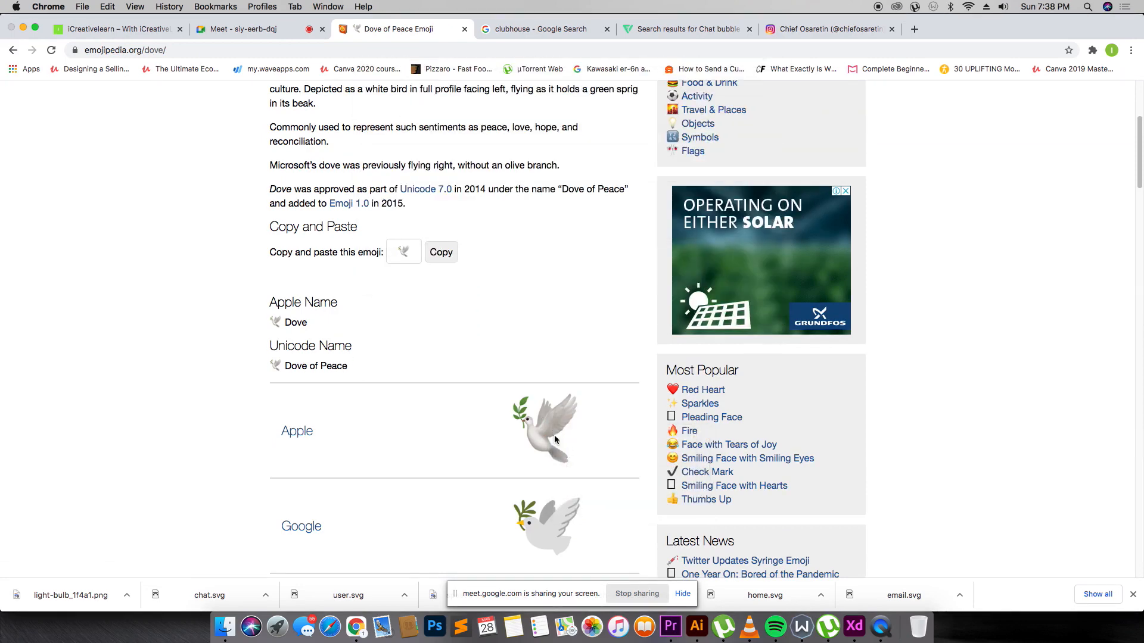
# Drop the dove image into XD as a 16×16 icon beside the Faith title.
pyautogui.press('super+Tab')
pyautogui.moveTo(64, 594); pyautogui.dragTo(471, 372)
pyautogui.moveTo(580, 476); pyautogui.dragTo(589, 176)
pyautogui.click(625, 169)
pyautogui.press('super+Tab')
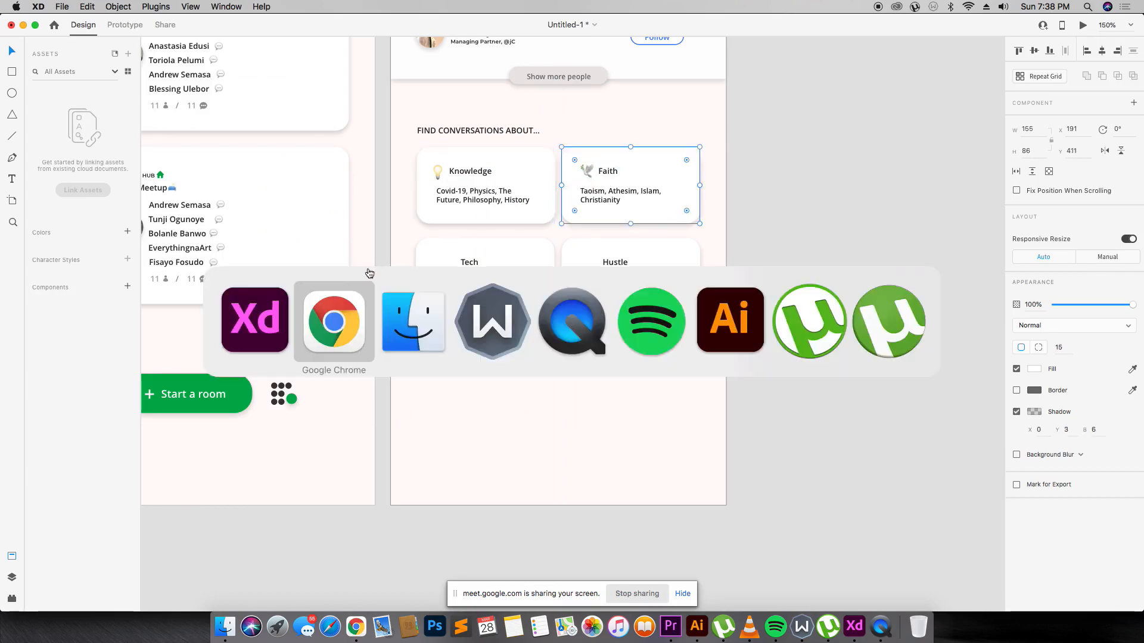
# Search Emojipedia for 'clock' and open the Three O'Clock emoji page.
pyautogui.click(341, 98)
pyautogui.write('clock')
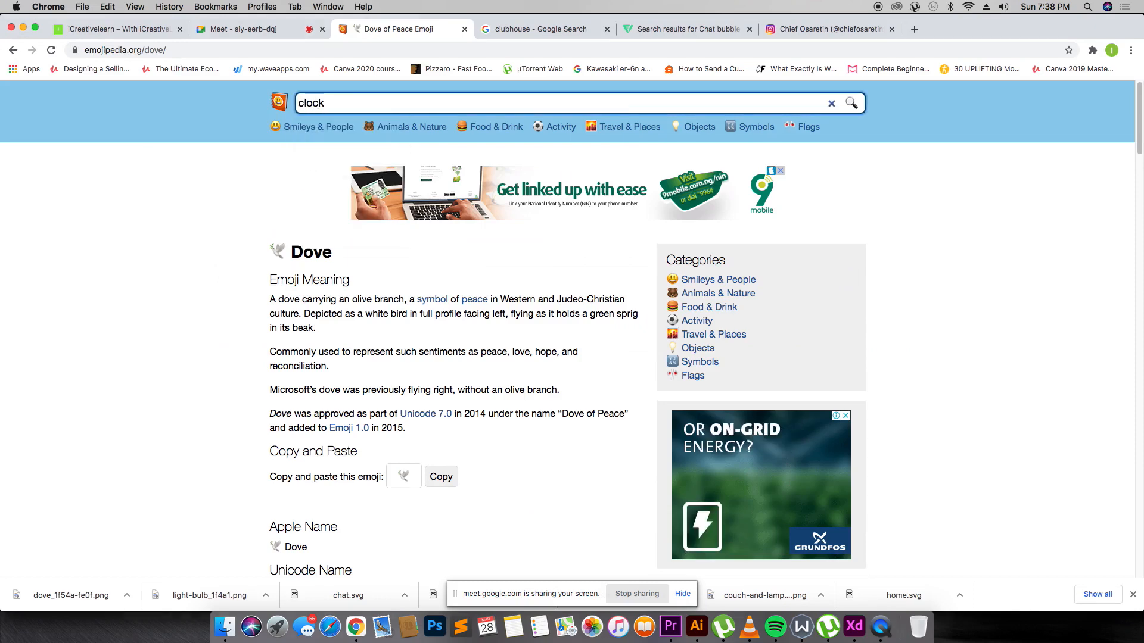
pyautogui.press('Return')
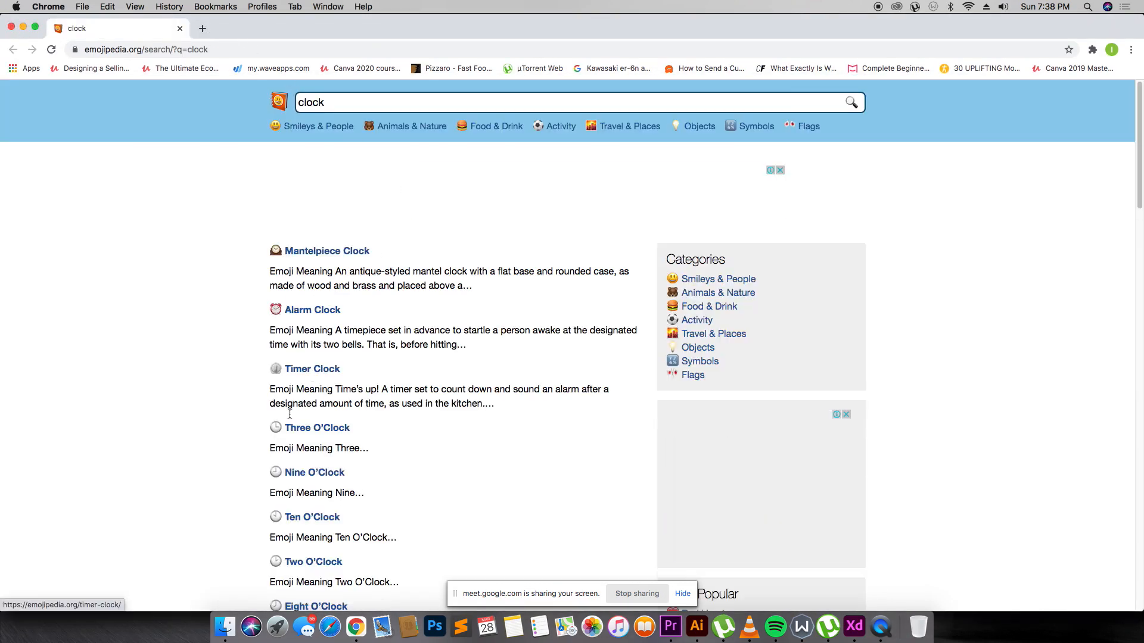
pyautogui.scroll(-15, 288, 432)
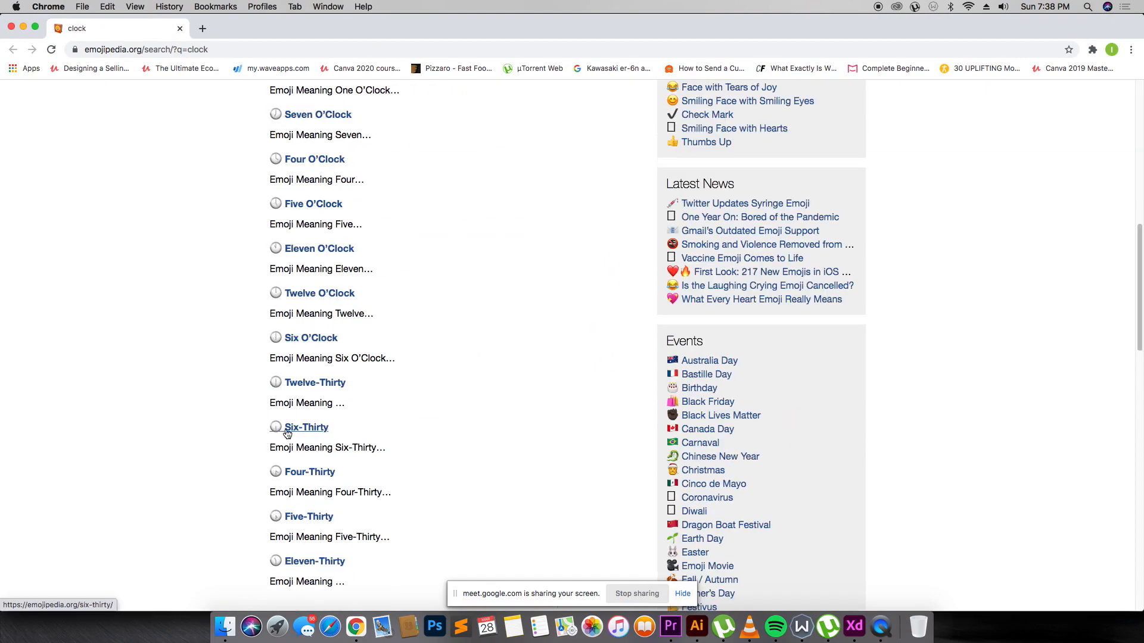
pyautogui.scroll(15, 280, 433)
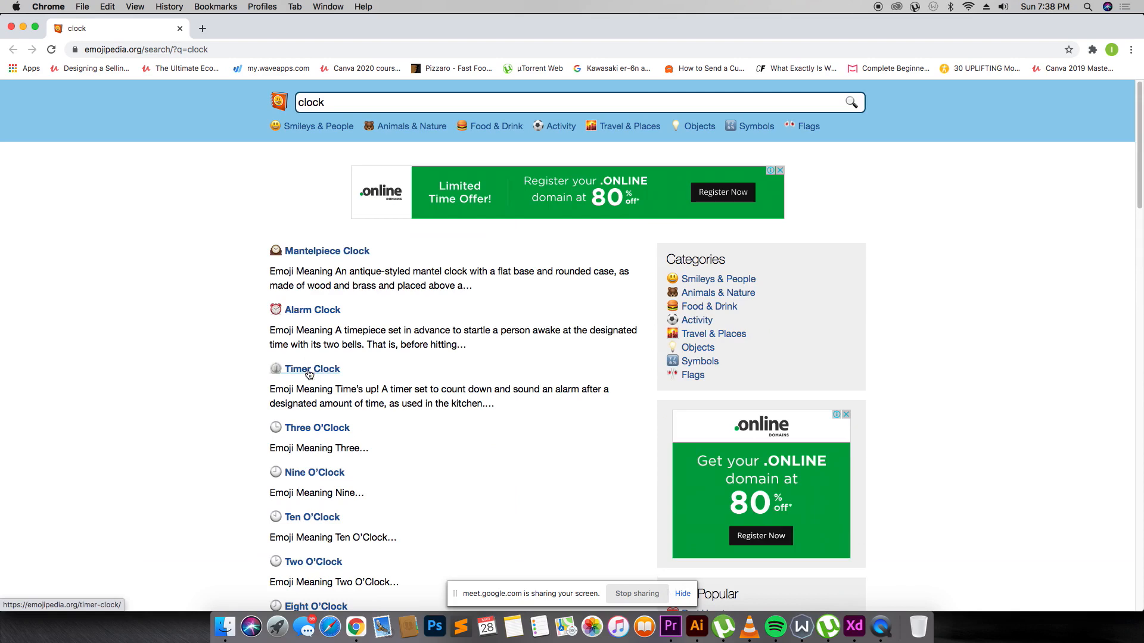
pyautogui.click(310, 430)
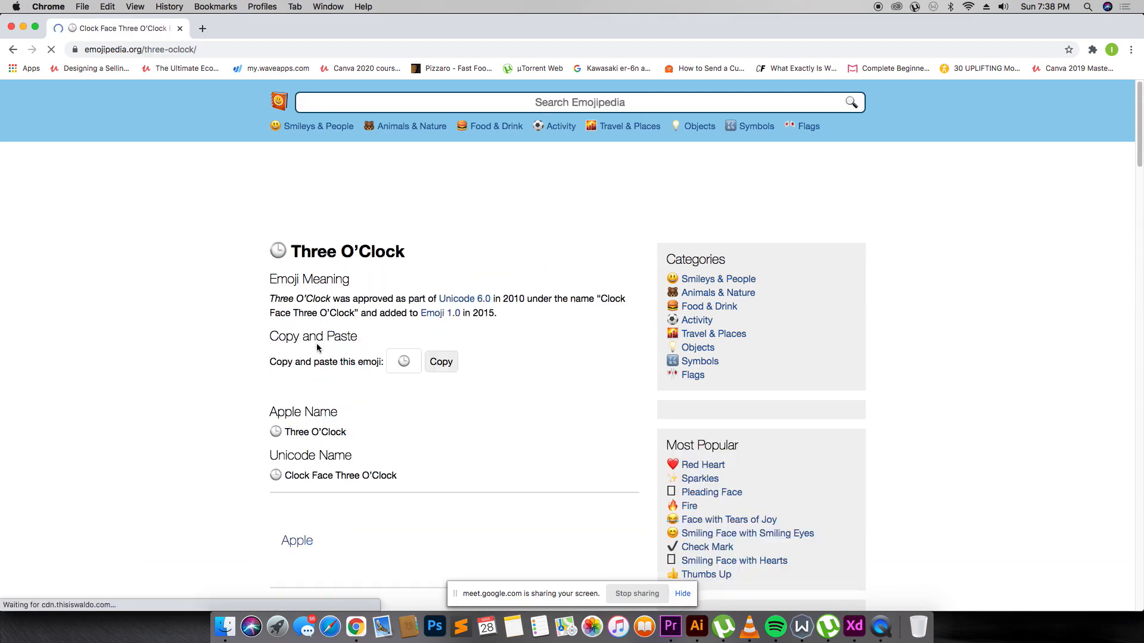
# Save the Apple clock image and drop it into XD as a 12×12 icon beside Tech.
pyautogui.scroll(-4, 592, 377)
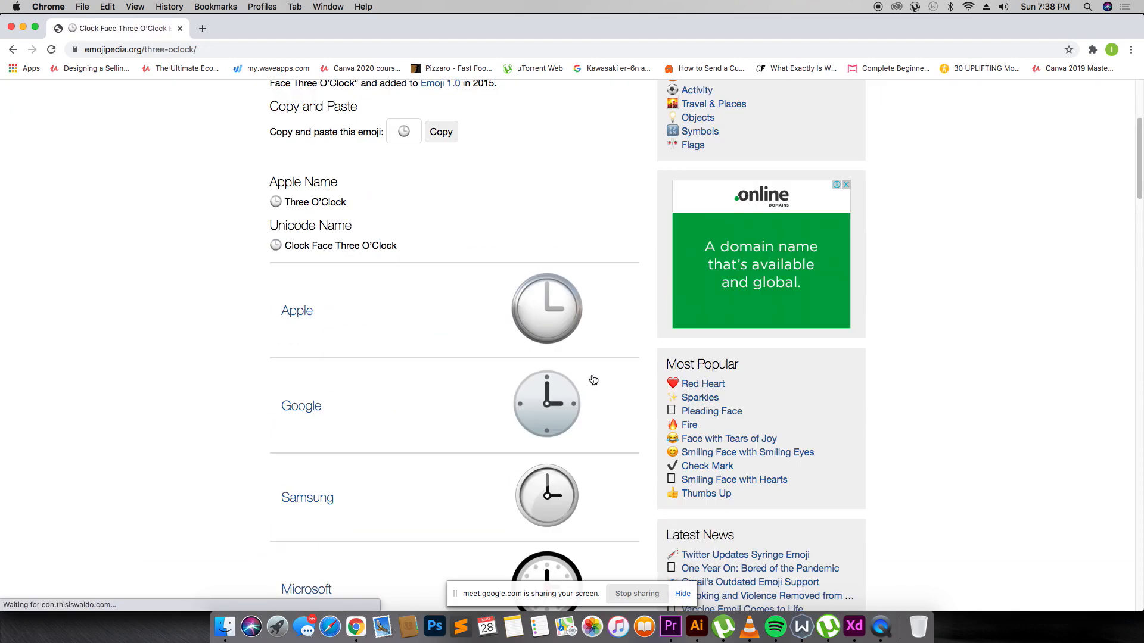
pyautogui.rightClick(555, 308)
pyautogui.click(582, 326)
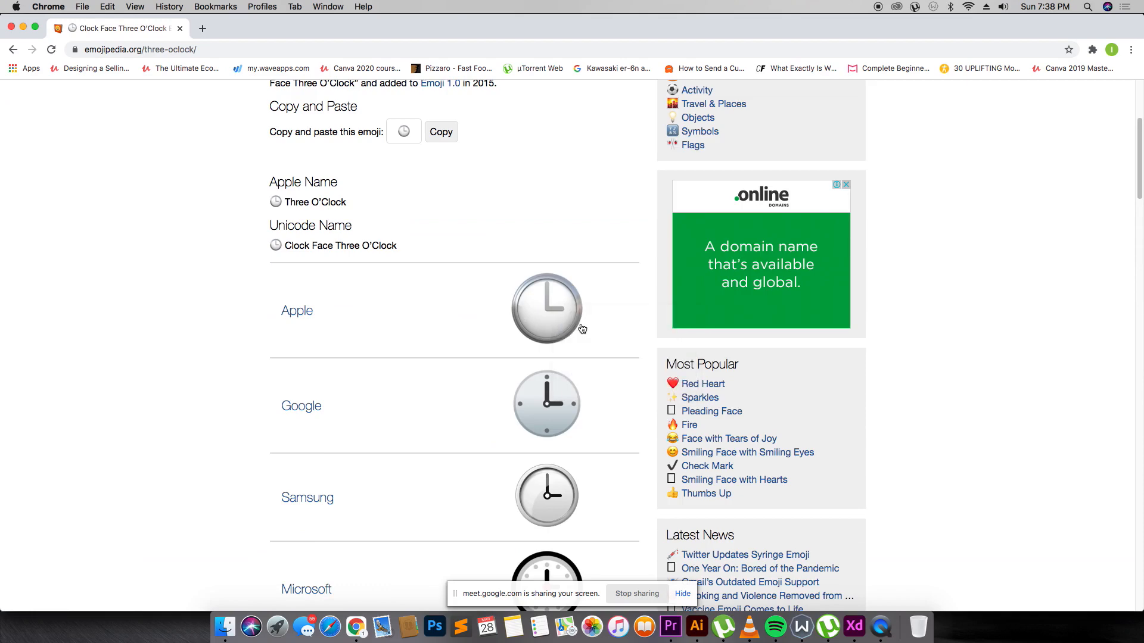
pyautogui.press('Return')
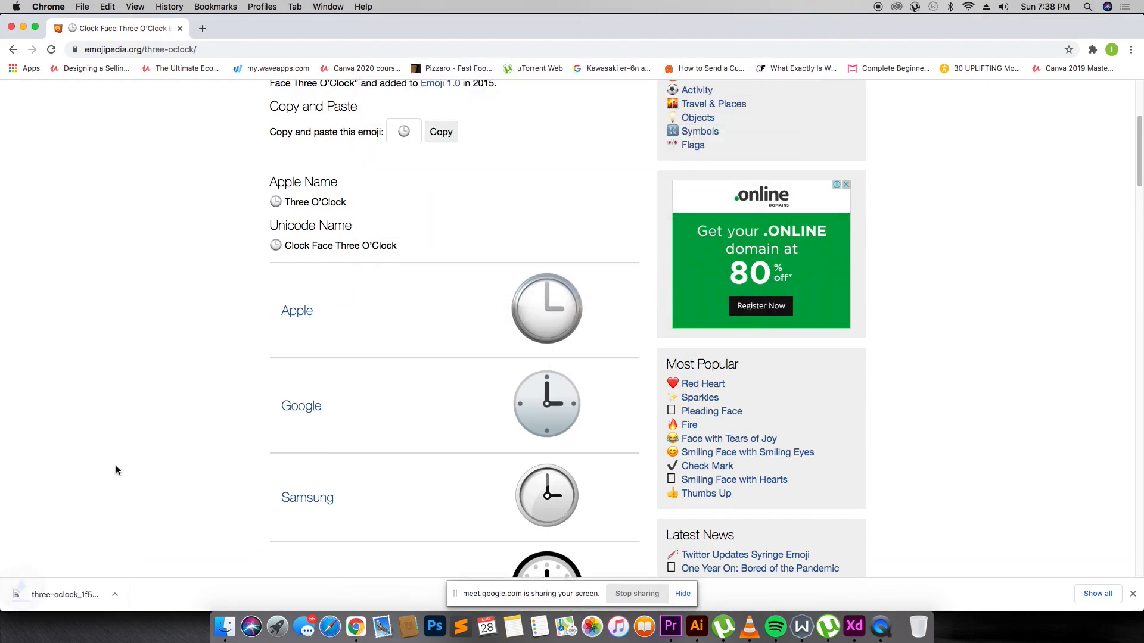
pyautogui.press('super+Tab')
pyautogui.moveTo(71, 594); pyautogui.dragTo(548, 423)
pyautogui.moveTo(589, 464); pyautogui.dragTo(462, 265)
# Select the Tech card with its new clock icon, then return to Chrome.
pyautogui.click(536, 277)
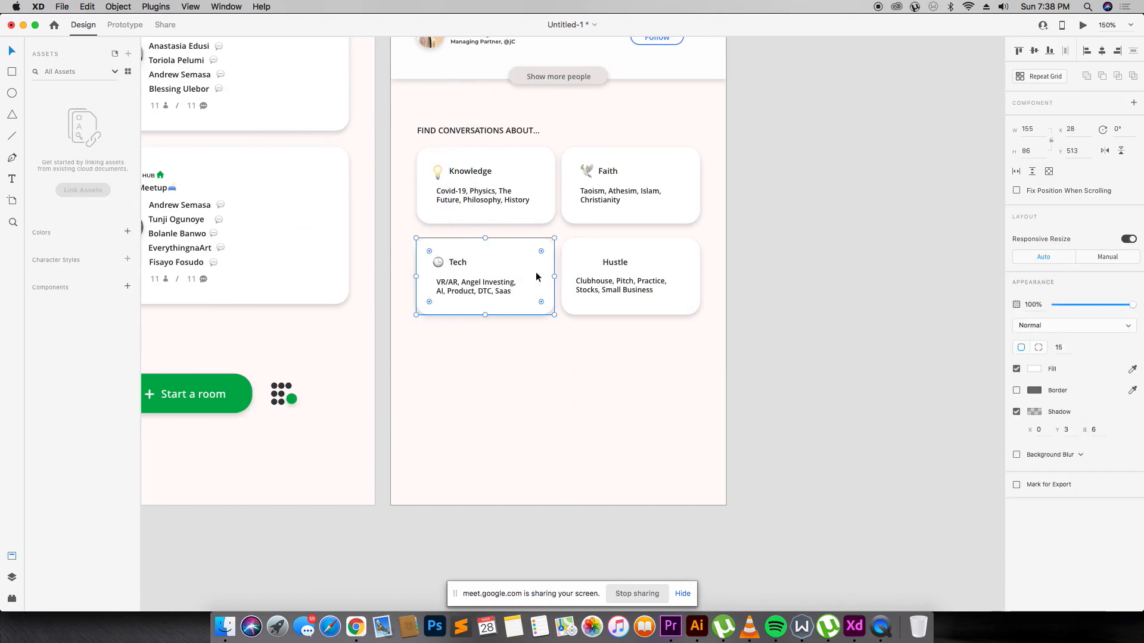
pyautogui.press('super+Tab')
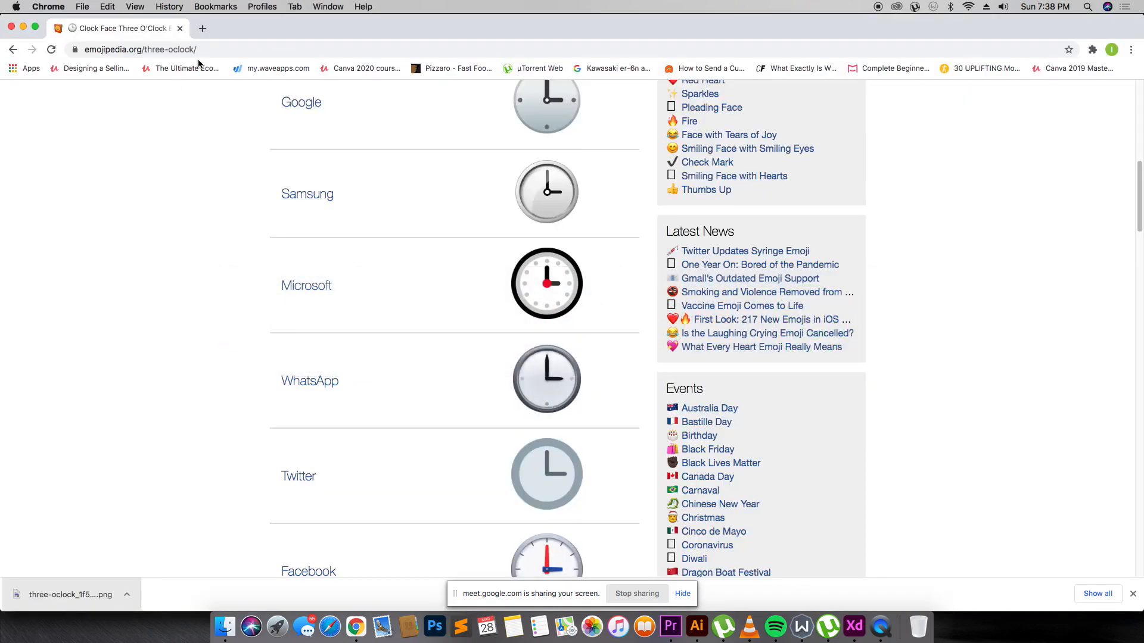
# Search Emojipedia for 'fire' and save the Apple flame image.
pyautogui.click(418, 111)
pyautogui.write('fire')
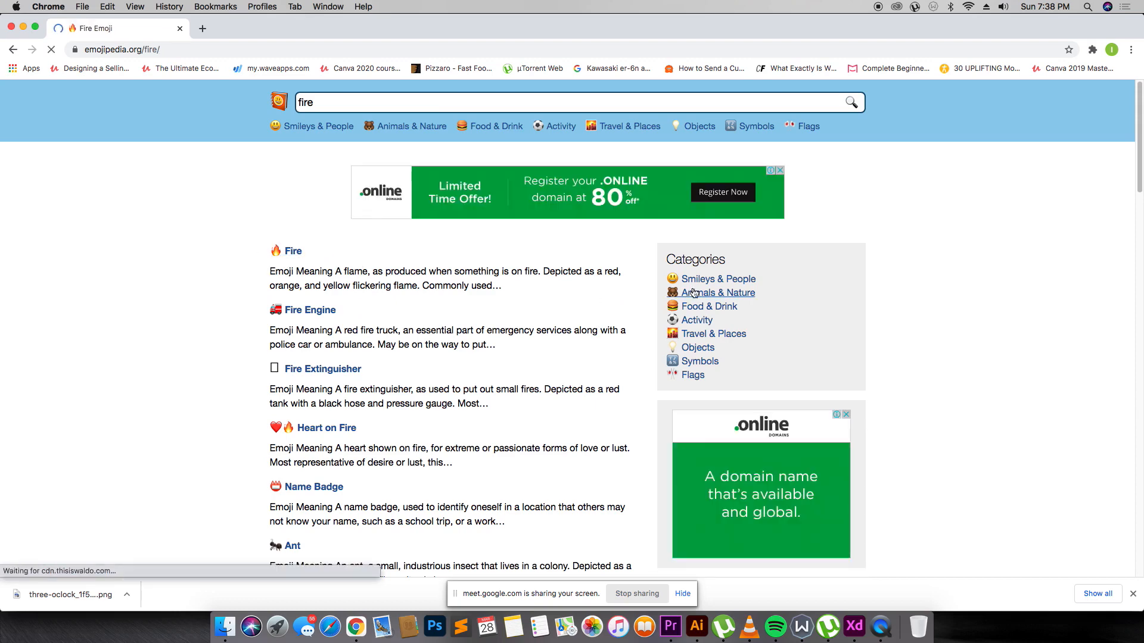
pyautogui.scroll(-10, 344, 268)
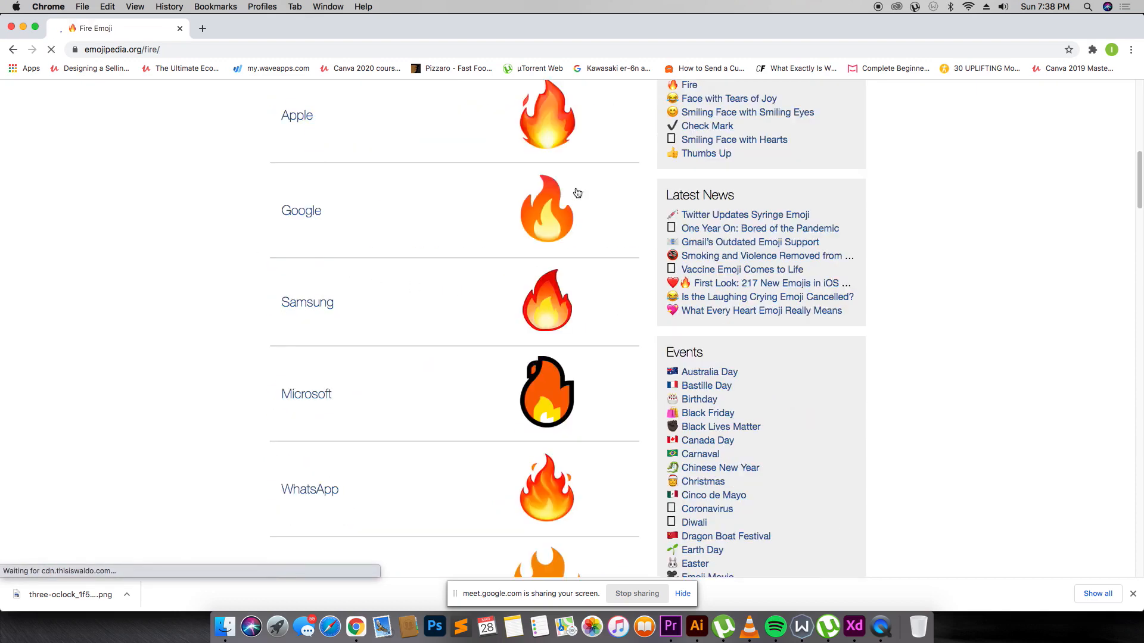
pyautogui.scroll(2, 577, 194)
pyautogui.rightClick(548, 189)
pyautogui.click(580, 209)
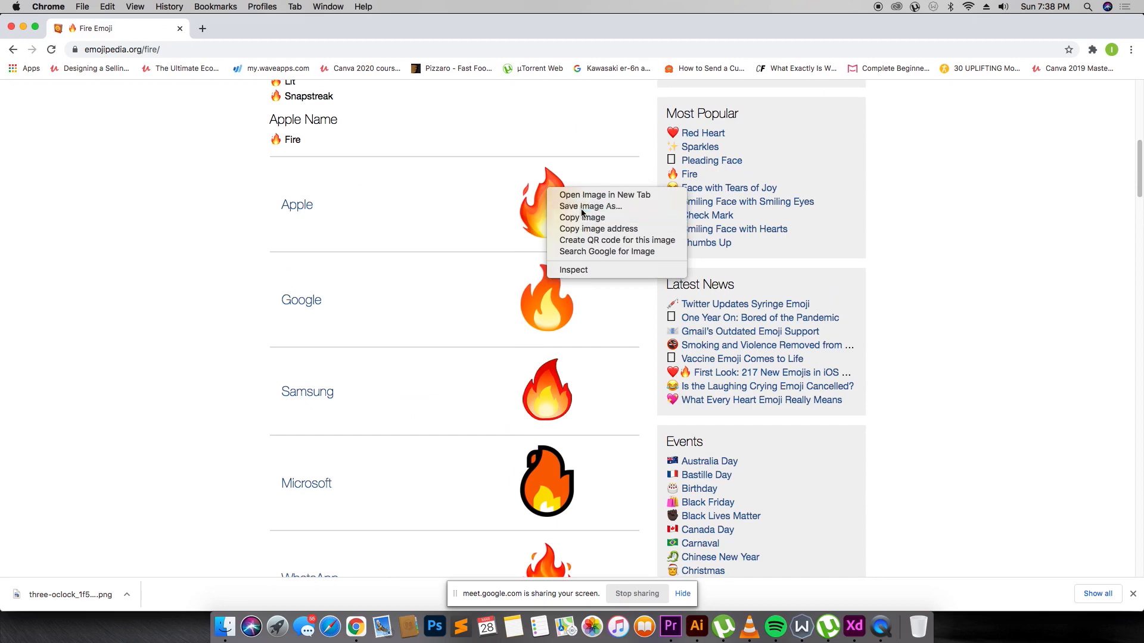
# Bring the saved fire_1f525.png into XD, shrink it to icon size and place it beside Hustle.
pyautogui.press('Return')
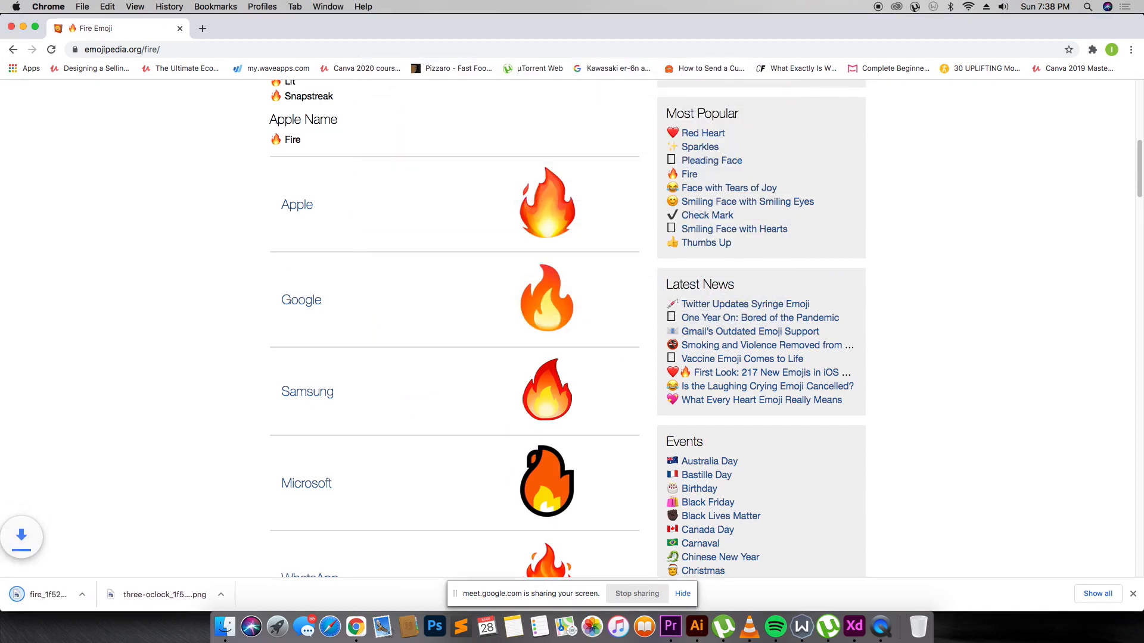
pyautogui.moveTo(79, 589); pyautogui.dragTo(600, 391)
pyautogui.press('super+Tab')
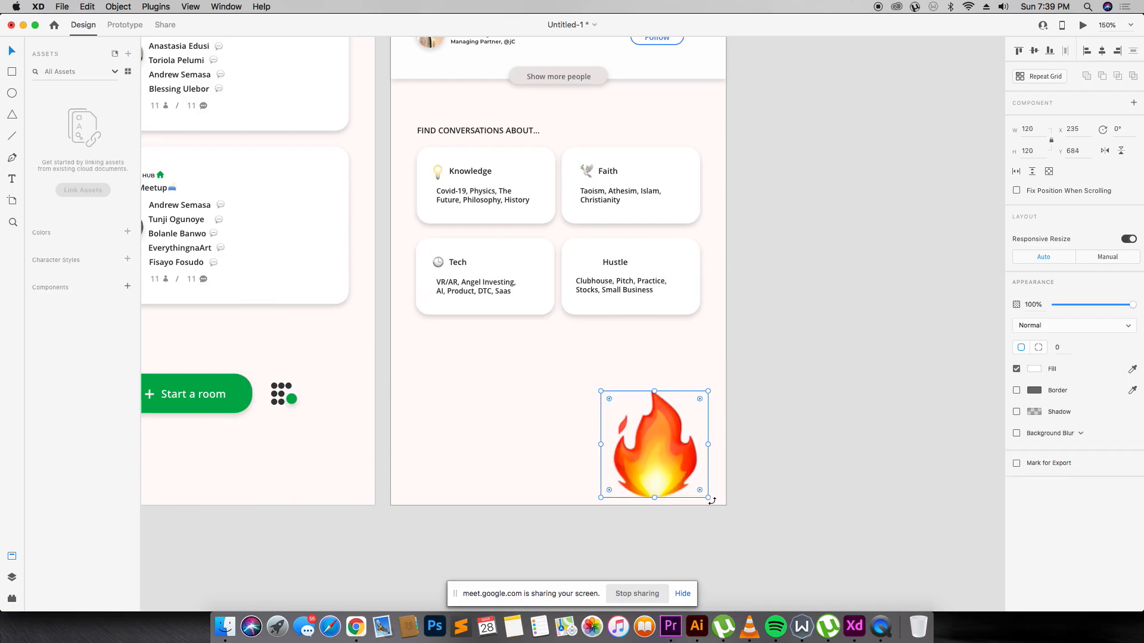
pyautogui.moveTo(712, 502); pyautogui.dragTo(609, 267)
pyautogui.moveTo(588, 173); pyautogui.dragTo(588, 174)
pyautogui.click(660, 172)
pyautogui.click(807, 223)
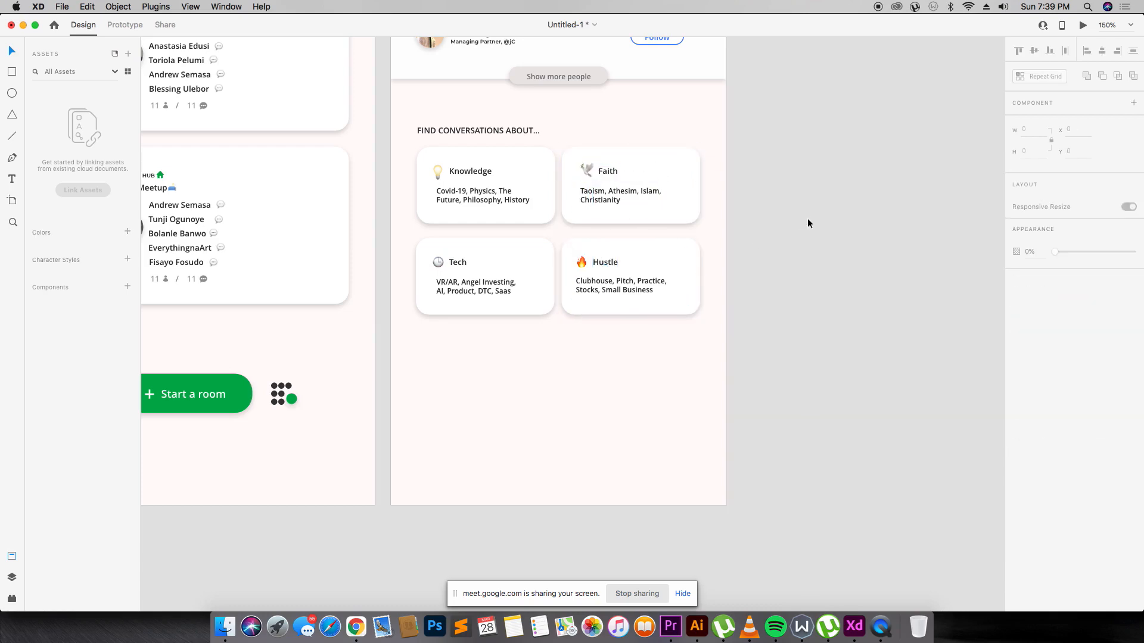
pyautogui.press('super+minus')
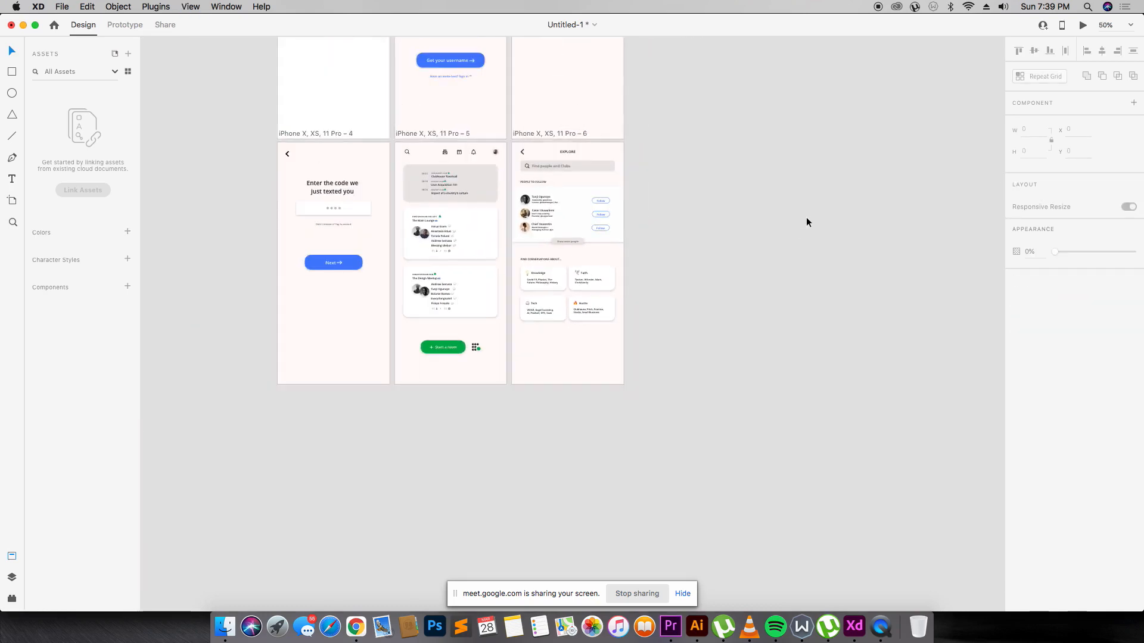
pyautogui.scroll(4, 809, 221)
pyautogui.moveTo(282, 218); pyautogui.dragTo(767, 516)
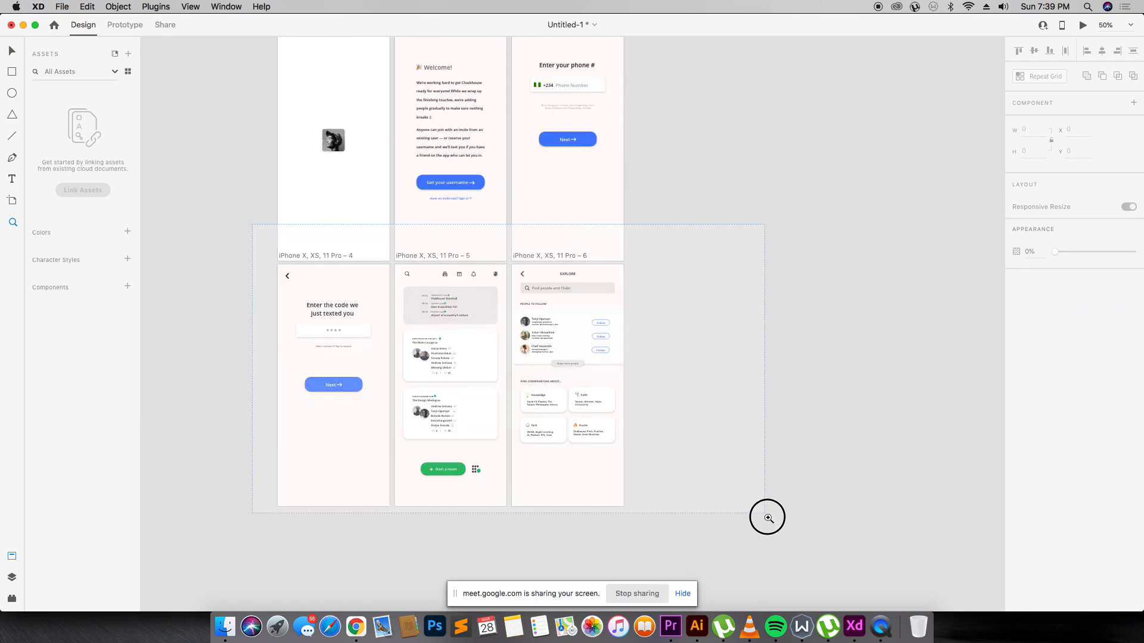
pyautogui.scroll(10, 572, 225)
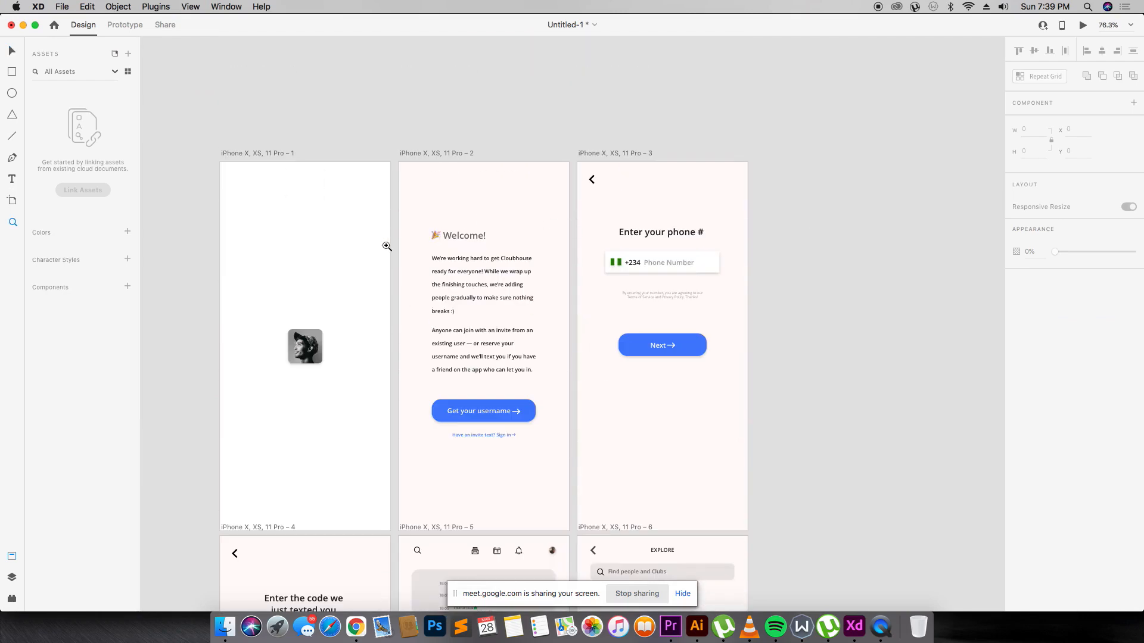
pyautogui.scroll(-2, 387, 246)
pyautogui.scroll(-7, 488, 206)
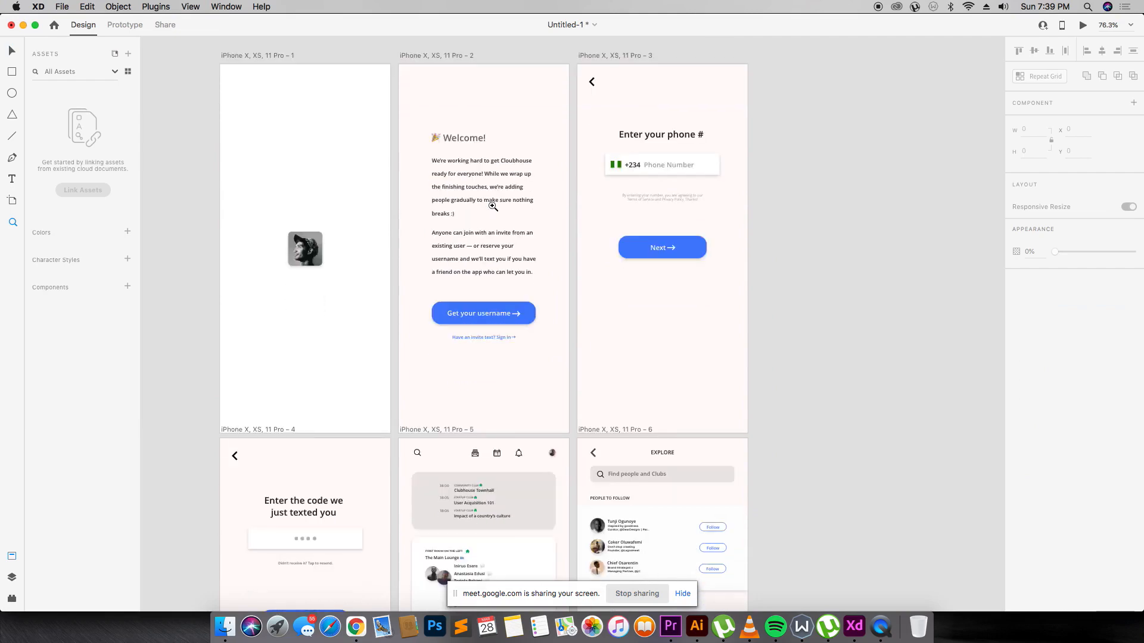
pyautogui.scroll(-4, 425, 220)
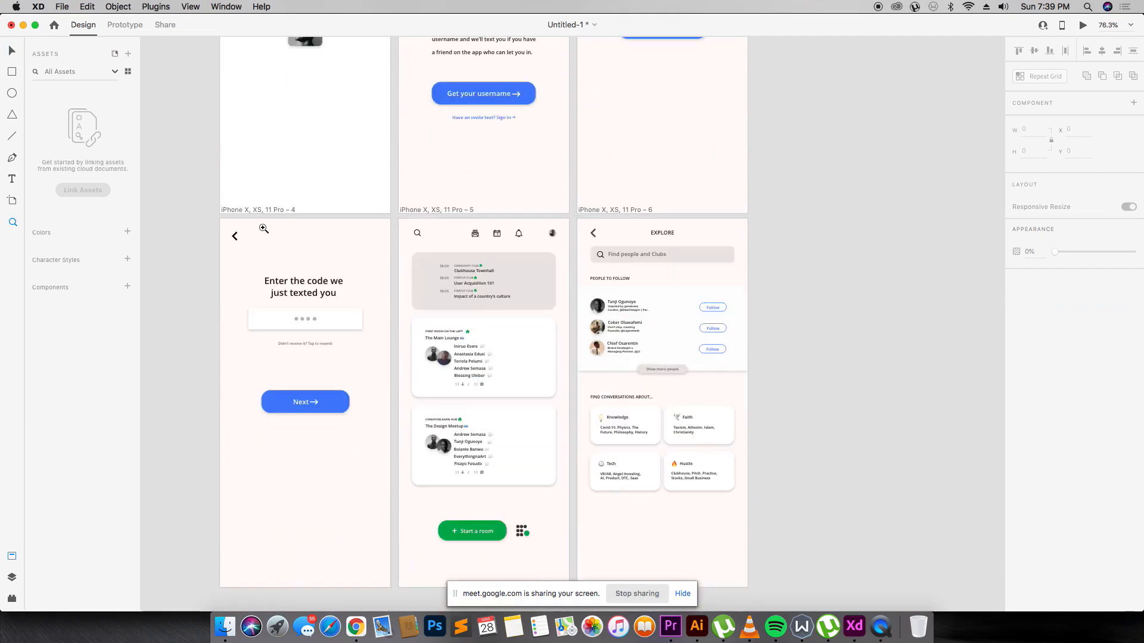
pyautogui.scroll(4, 265, 229)
pyautogui.scroll(-6, 264, 227)
pyautogui.moveTo(351, 135); pyautogui.dragTo(669, 557)
pyautogui.moveTo(452, 139); pyautogui.dragTo(678, 540)
pyautogui.press('v')
# Preview the prototype from the home screen artboard, then close the preview.
pyautogui.click(486, 74)
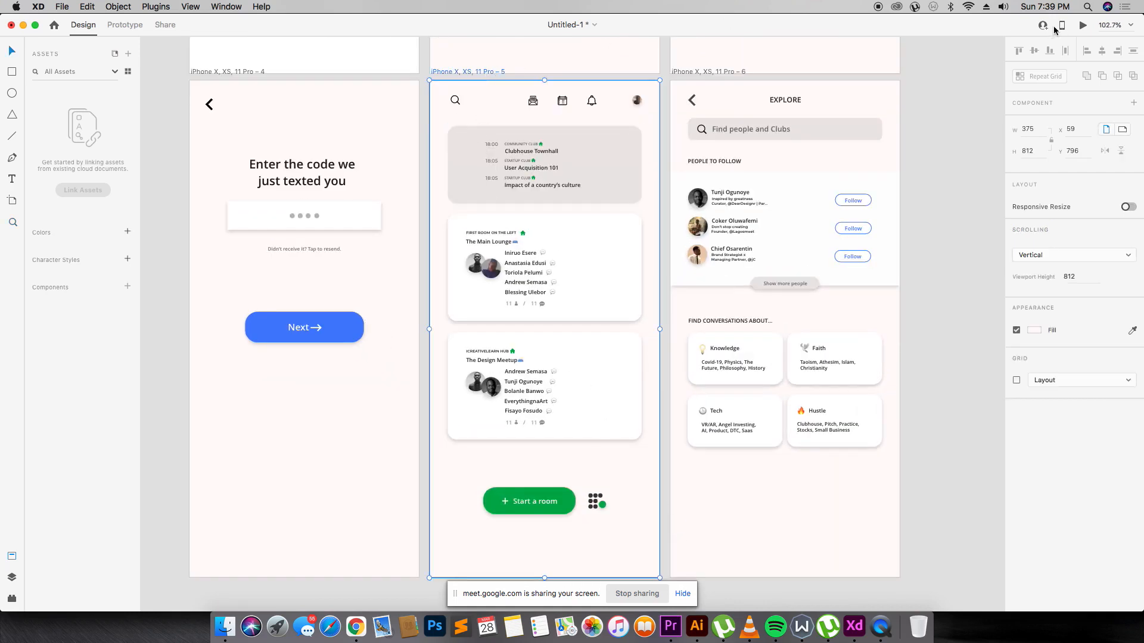
pyautogui.click(1084, 25)
pyautogui.moveTo(447, 36); pyautogui.dragTo(496, 62)
pyautogui.click(407, 66)
# In Prototype mode, wire the home search icon to Explore and Explore's back arrow to home.
pyautogui.doubleClick(455, 100)
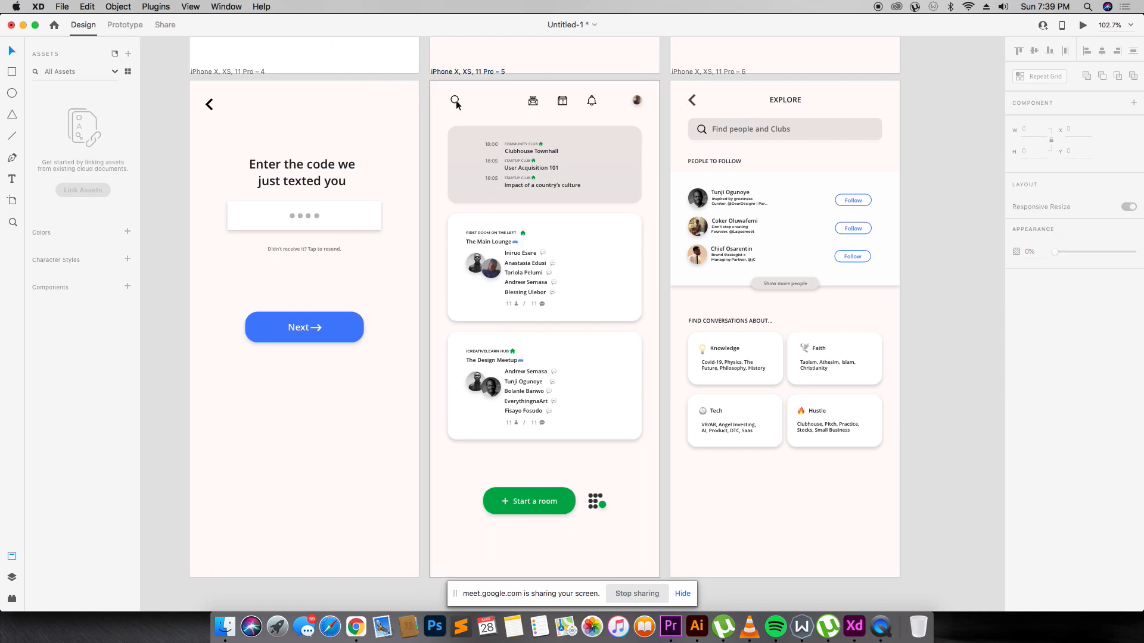
pyautogui.click(126, 24)
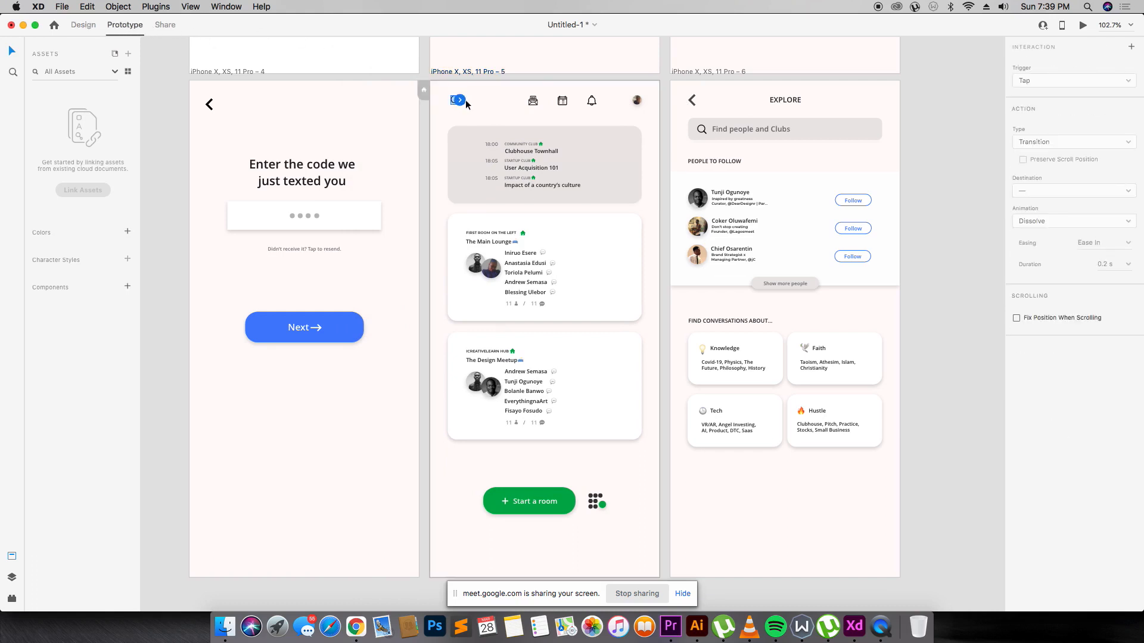
pyautogui.click(463, 104)
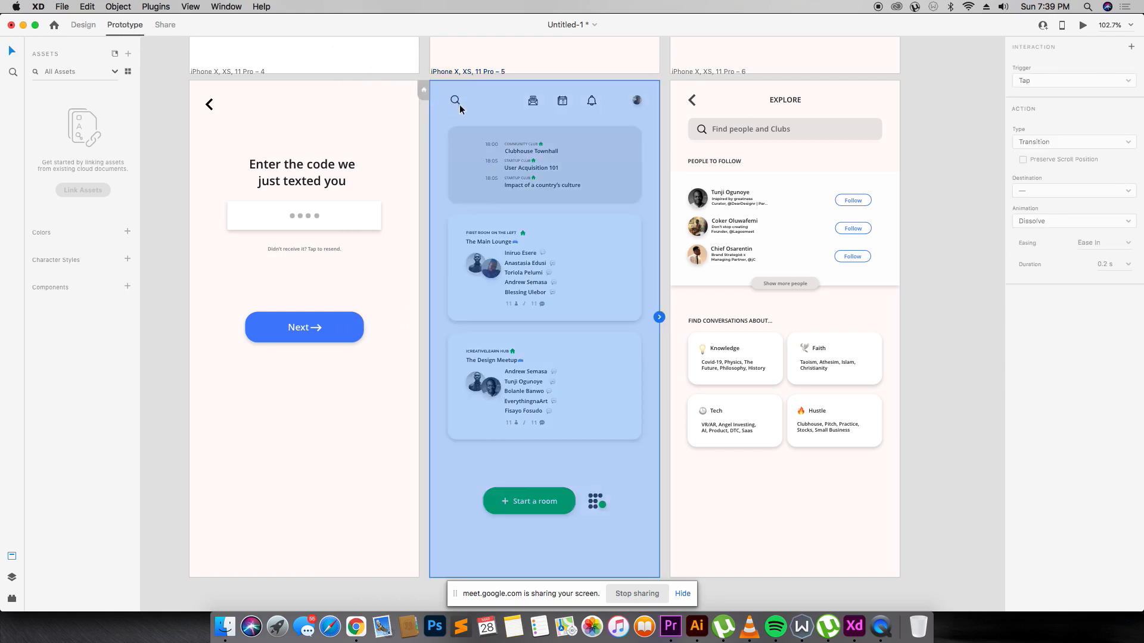
pyautogui.click(458, 103)
pyautogui.moveTo(459, 101); pyautogui.dragTo(751, 152)
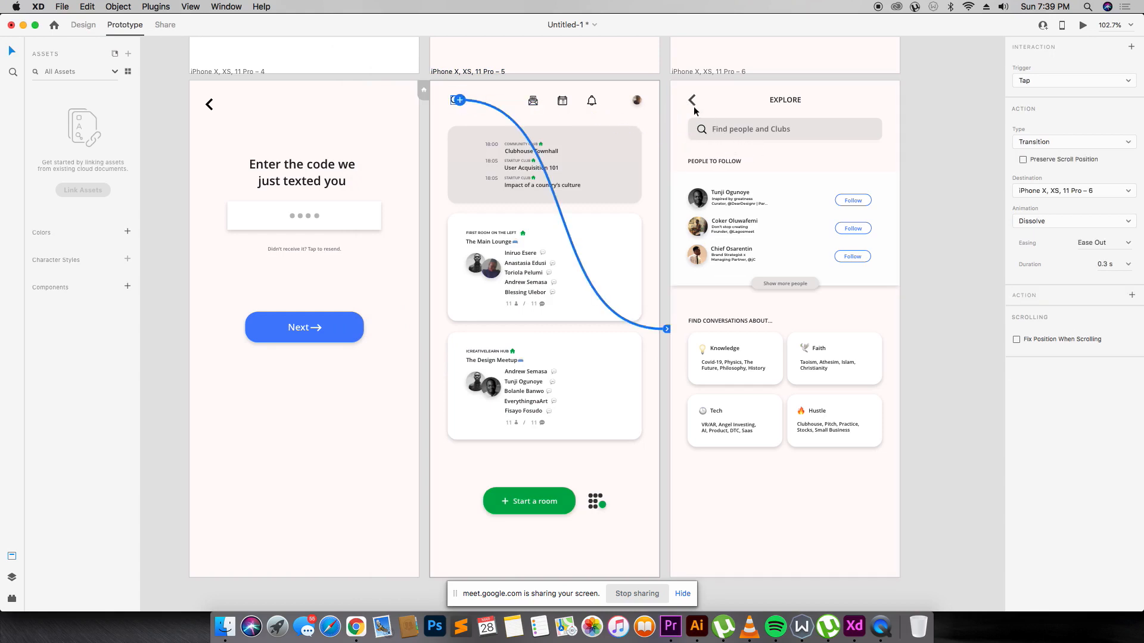
pyautogui.click(694, 108)
pyautogui.click(695, 107)
pyautogui.moveTo(547, 177); pyautogui.dragTo(483, 117)
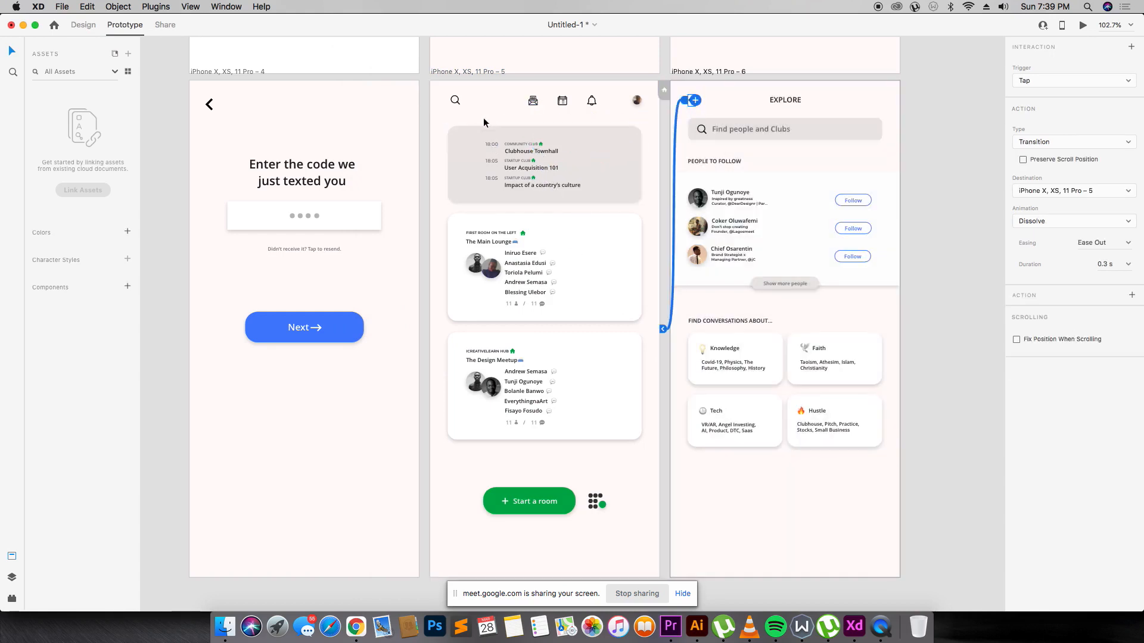
# Preview the prototype, testing search to Explore and back home, then close it.
pyautogui.click(1082, 25)
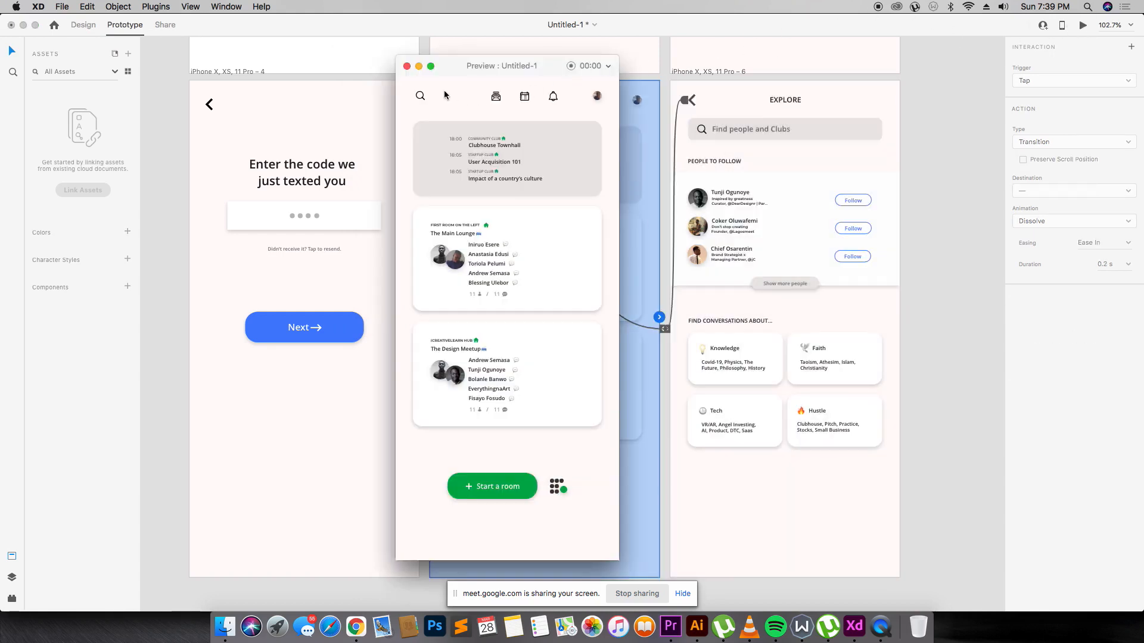
pyautogui.click(421, 98)
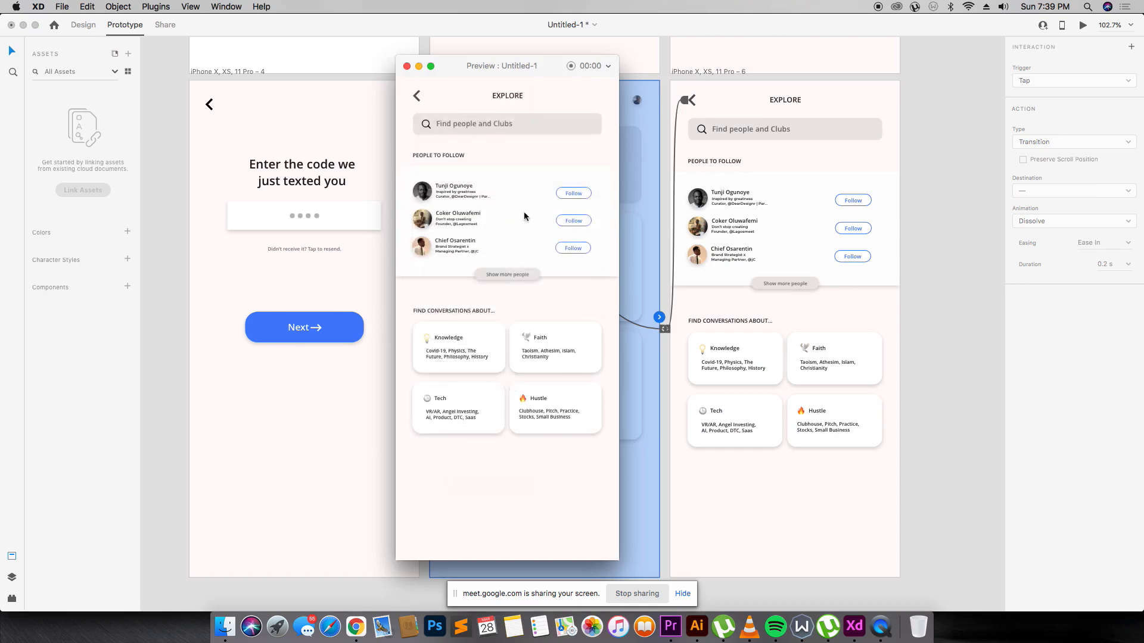
pyautogui.click(419, 98)
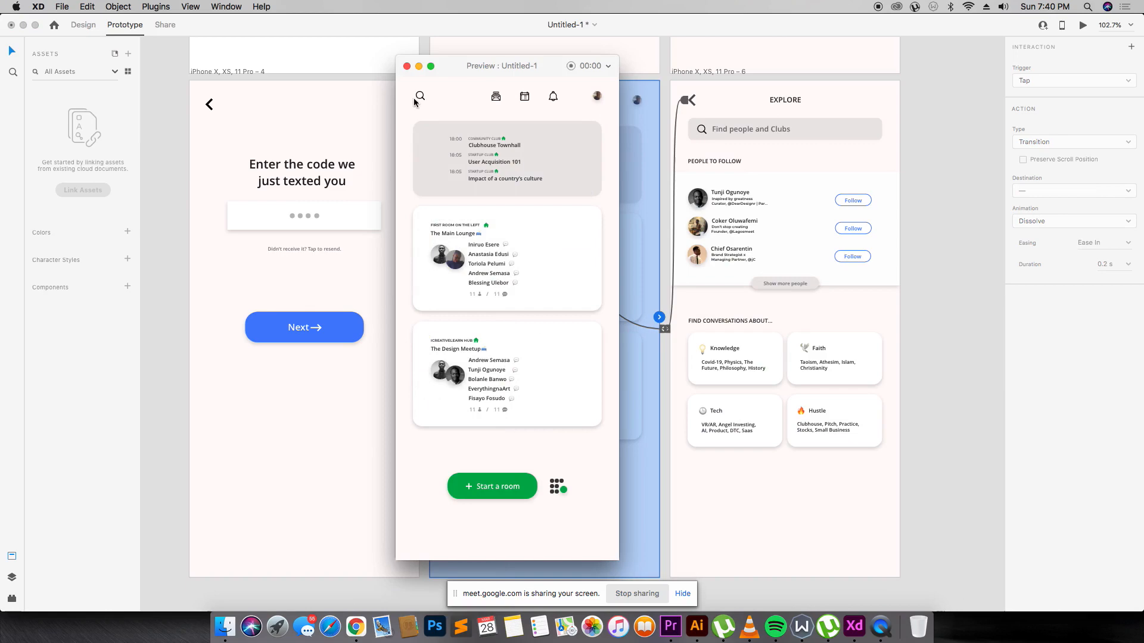
pyautogui.click(407, 66)
pyautogui.click(921, 117)
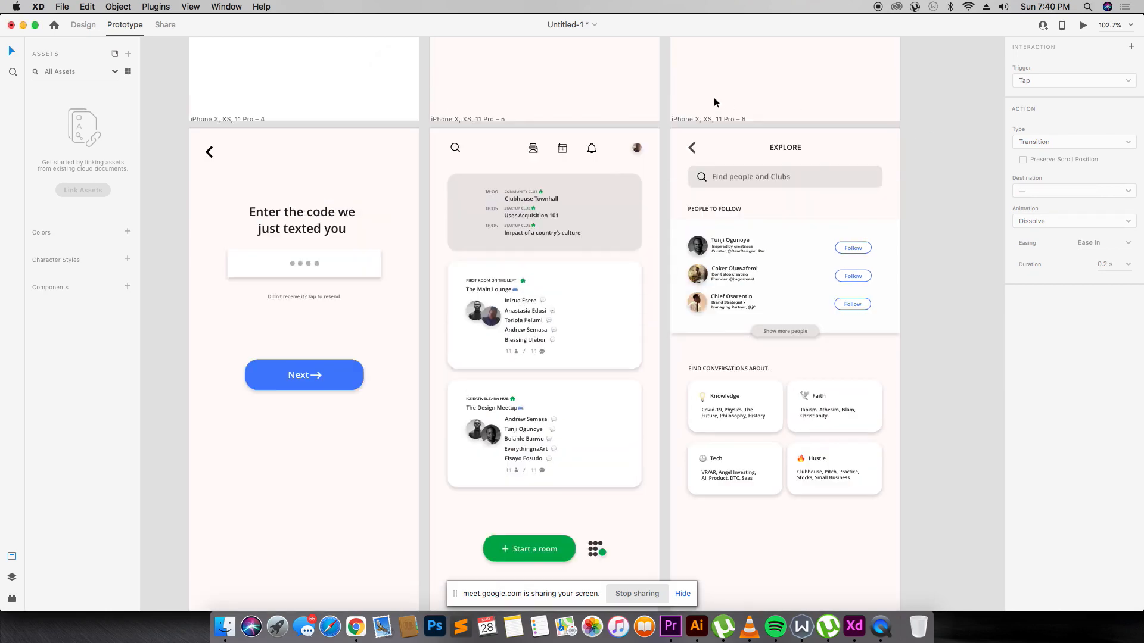
pyautogui.press('super+1')
pyautogui.press('super+equal')
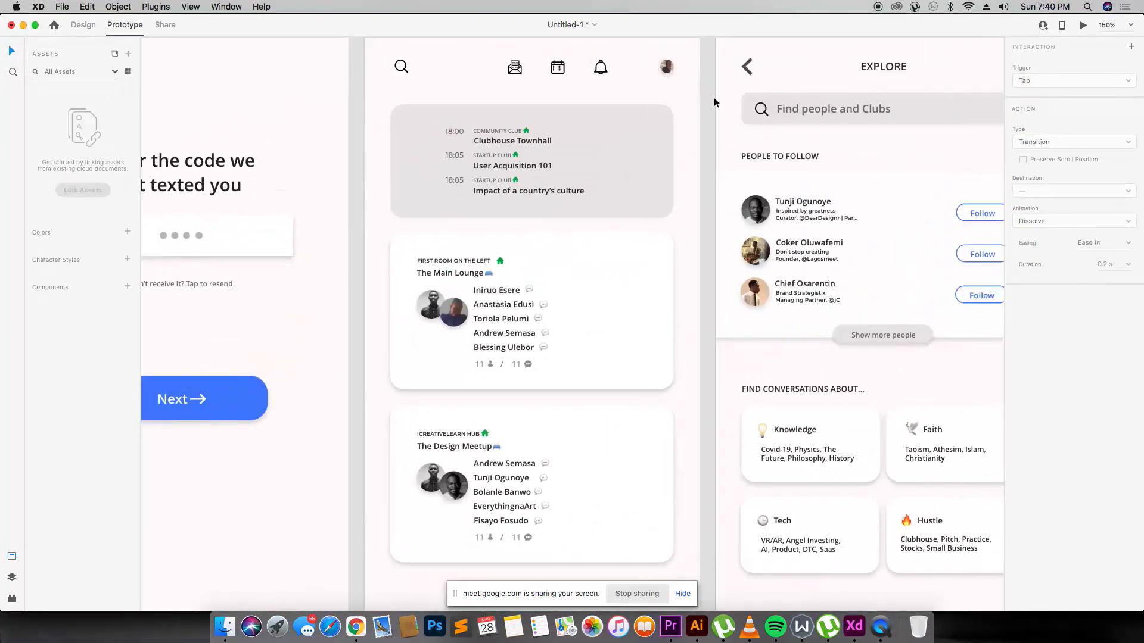
pyautogui.scroll(10, 713, 98)
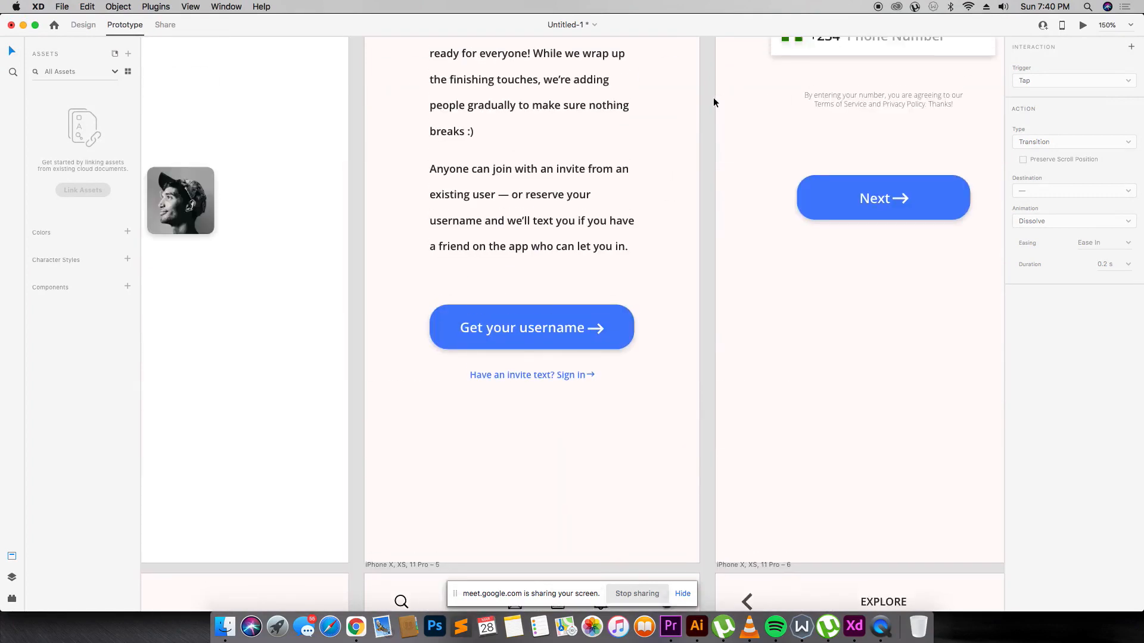
pyautogui.press('super+minus')
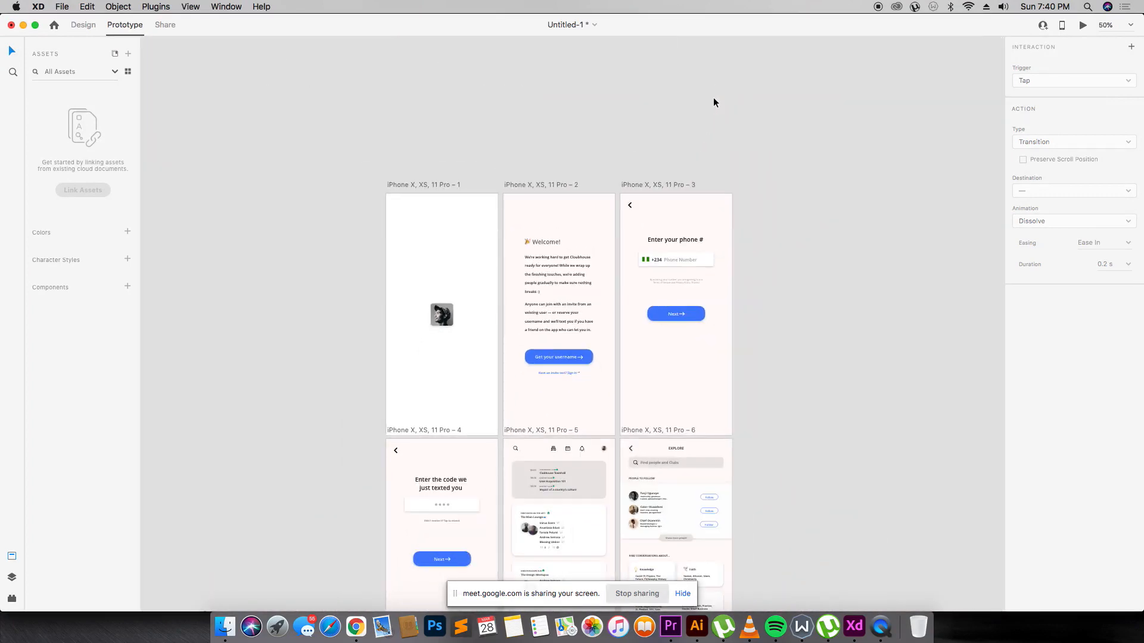
pyautogui.scroll(-4, 713, 97)
pyautogui.press('z')
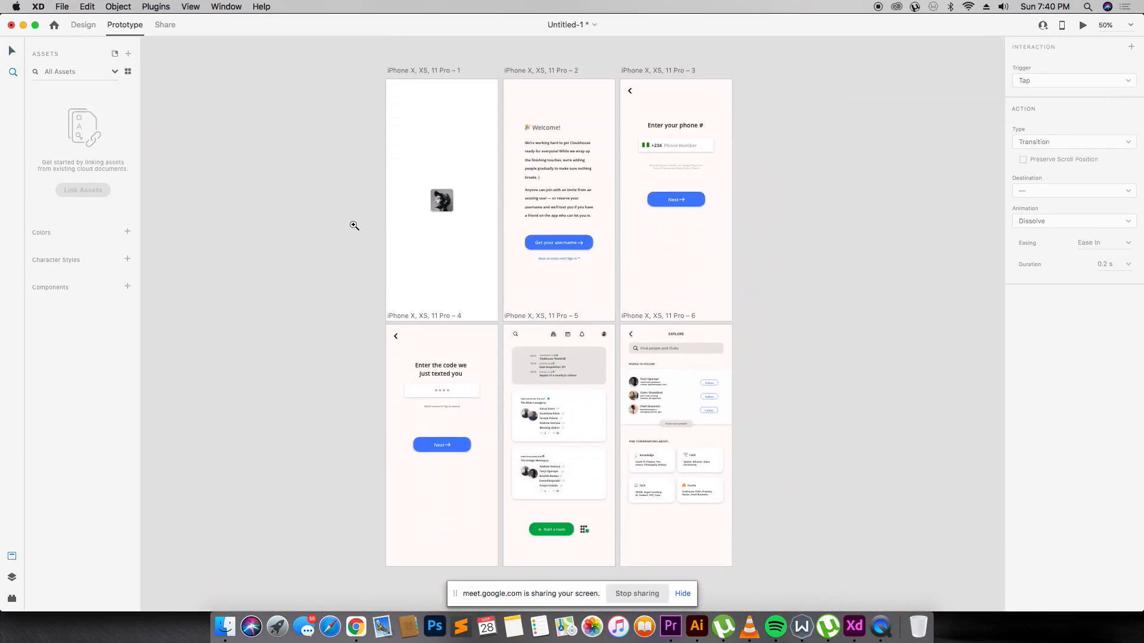
pyautogui.moveTo(350, 239); pyautogui.dragTo(794, 536)
pyautogui.moveTo(241, 131); pyautogui.dragTo(852, 534)
pyautogui.press('super+1')
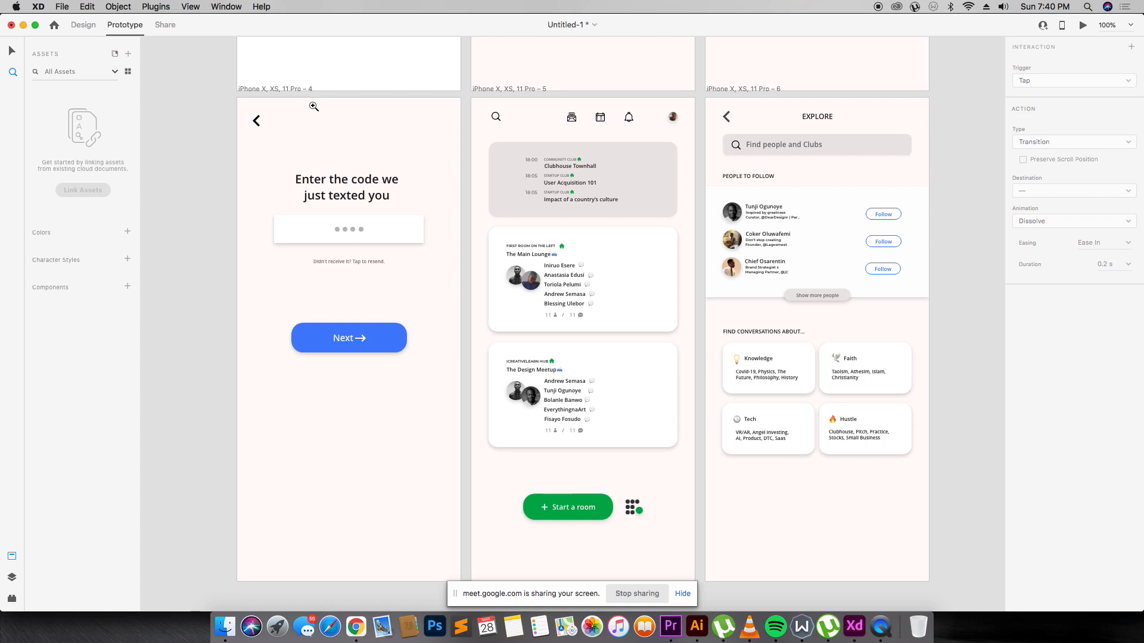
pyautogui.press('super+Tab')
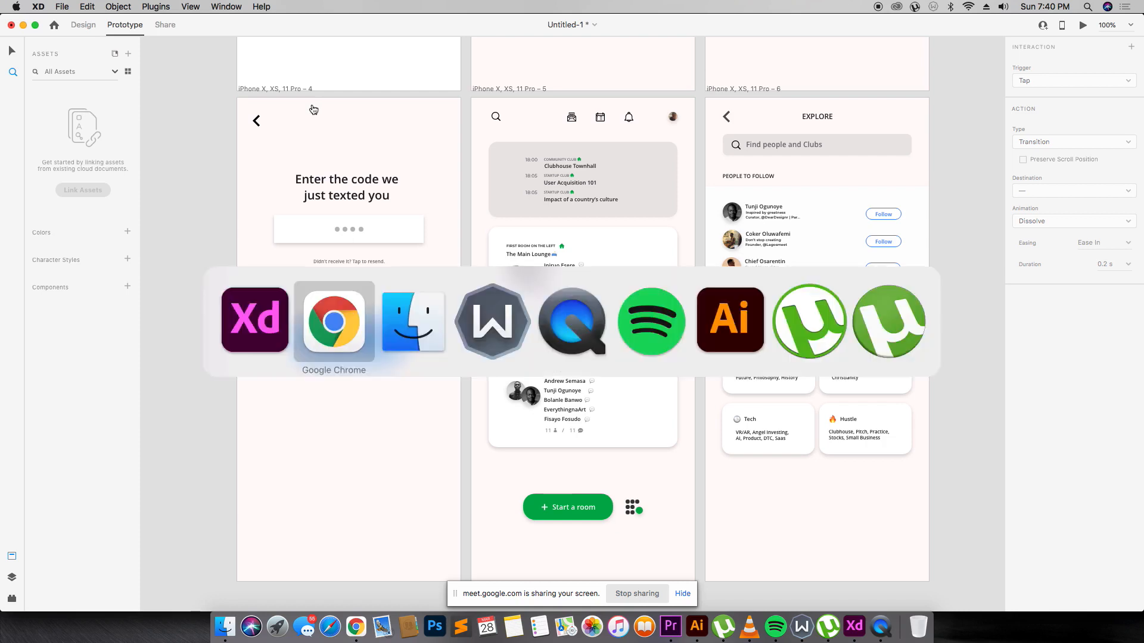
# Open the 'Intro to Adobe XD for Mobile Apps' card under Students are Viewing on iCreativelearn.
pyautogui.press('super+shift+Tab')
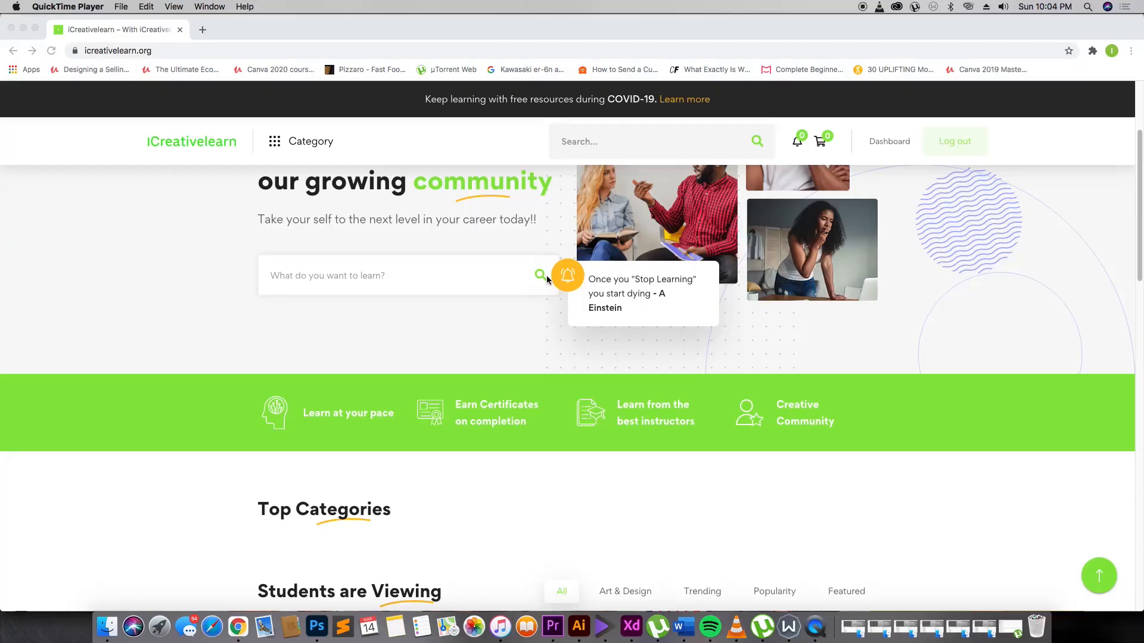
pyautogui.scroll(3, 547, 279)
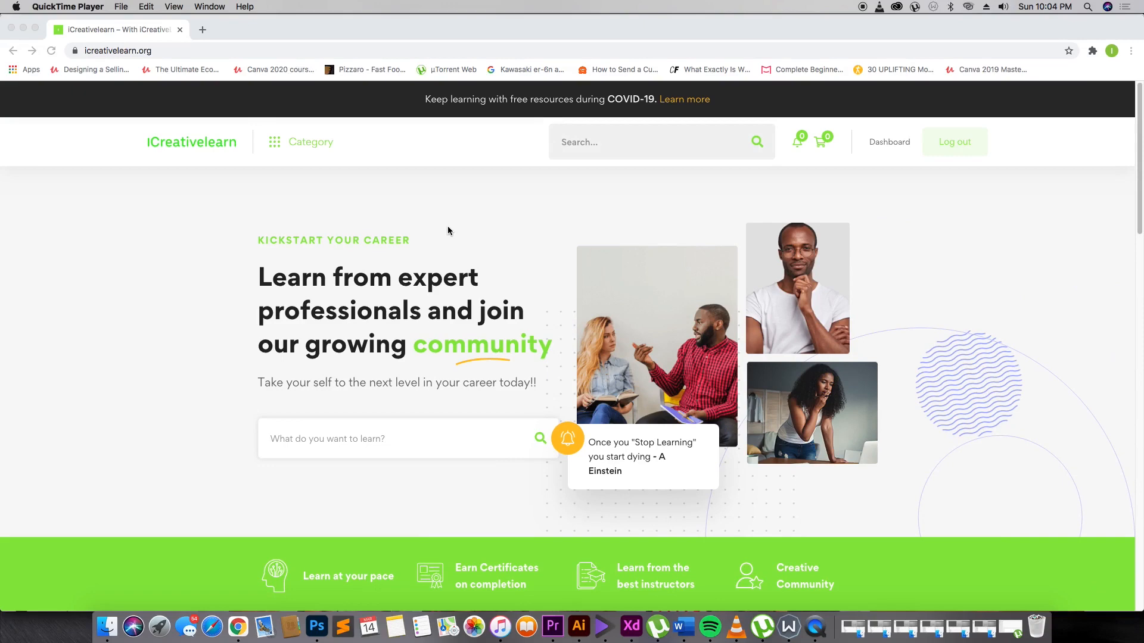
pyautogui.scroll(-10, 449, 231)
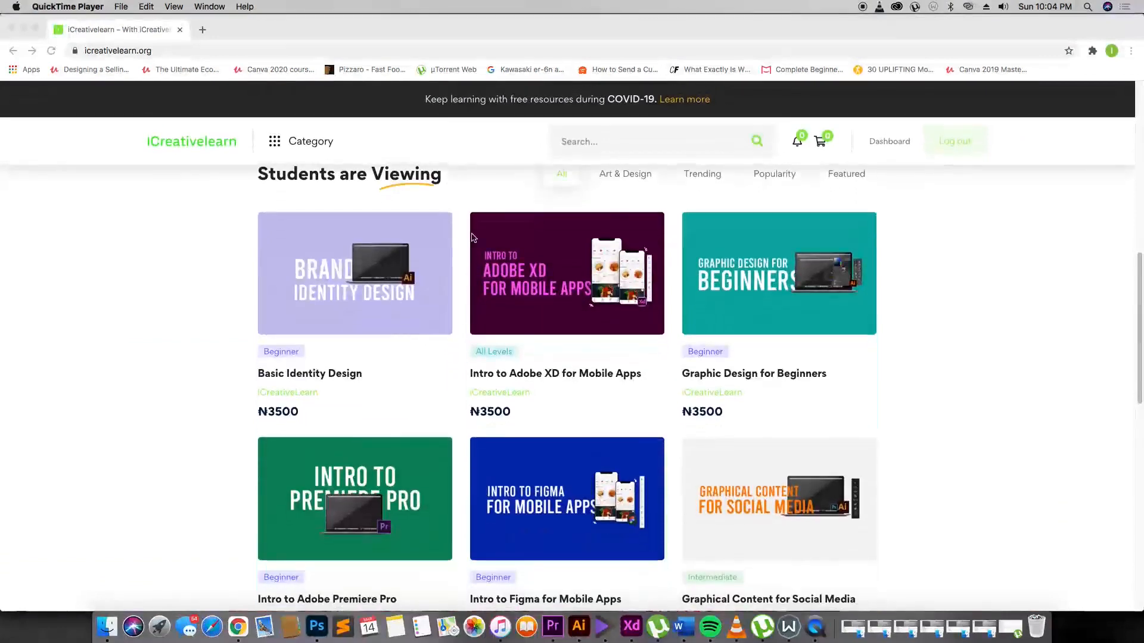
pyautogui.click(522, 270)
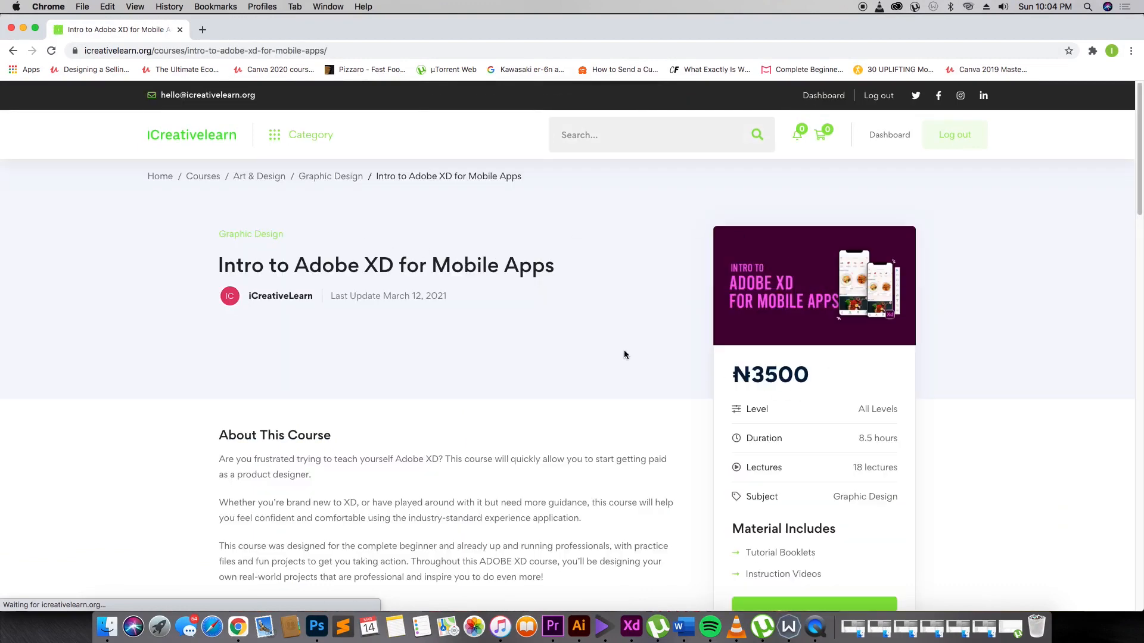
# Scroll through the course page, then open the account Dashboard.
pyautogui.scroll(-3, 596, 348)
pyautogui.scroll(-3, 557, 346)
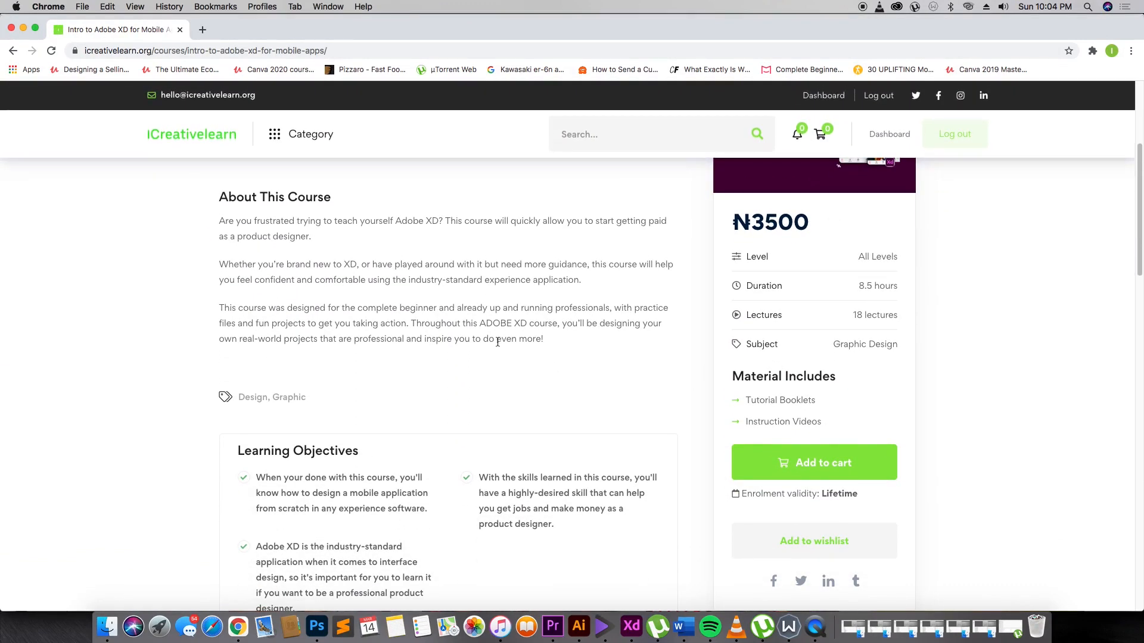
pyautogui.scroll(-3, 686, 350)
pyautogui.scroll(-1, 663, 231)
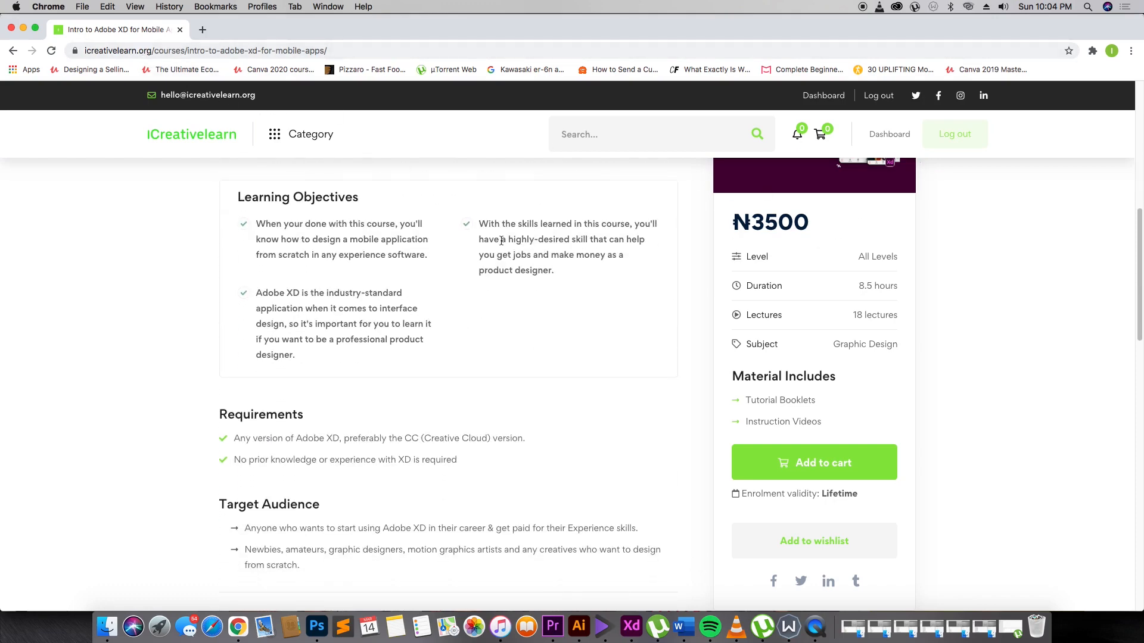
pyautogui.scroll(-3, 501, 241)
pyautogui.scroll(4, 501, 245)
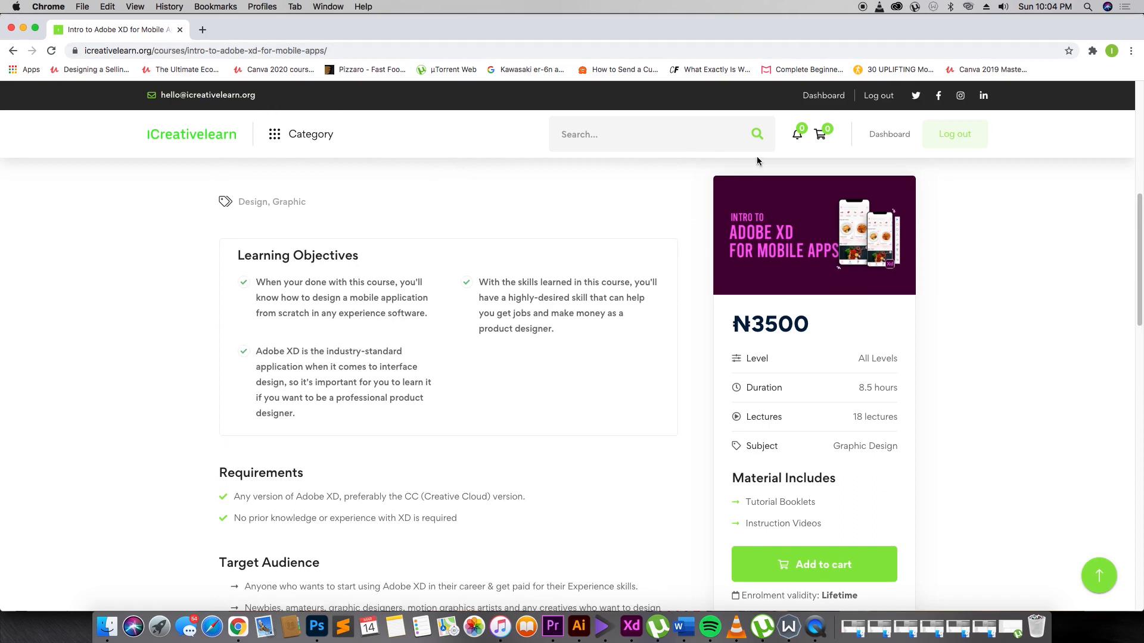
pyautogui.click(891, 137)
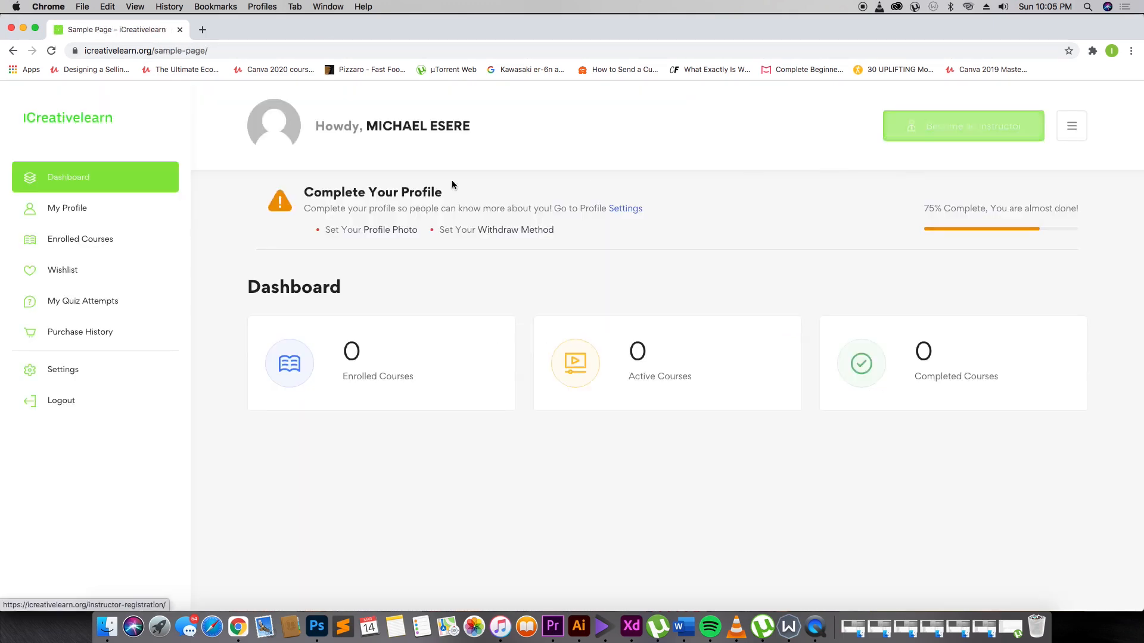
# Return to the iCreativelearn homepage and reopen the Intro to Adobe XD for Mobile Apps course.
pyautogui.click(85, 116)
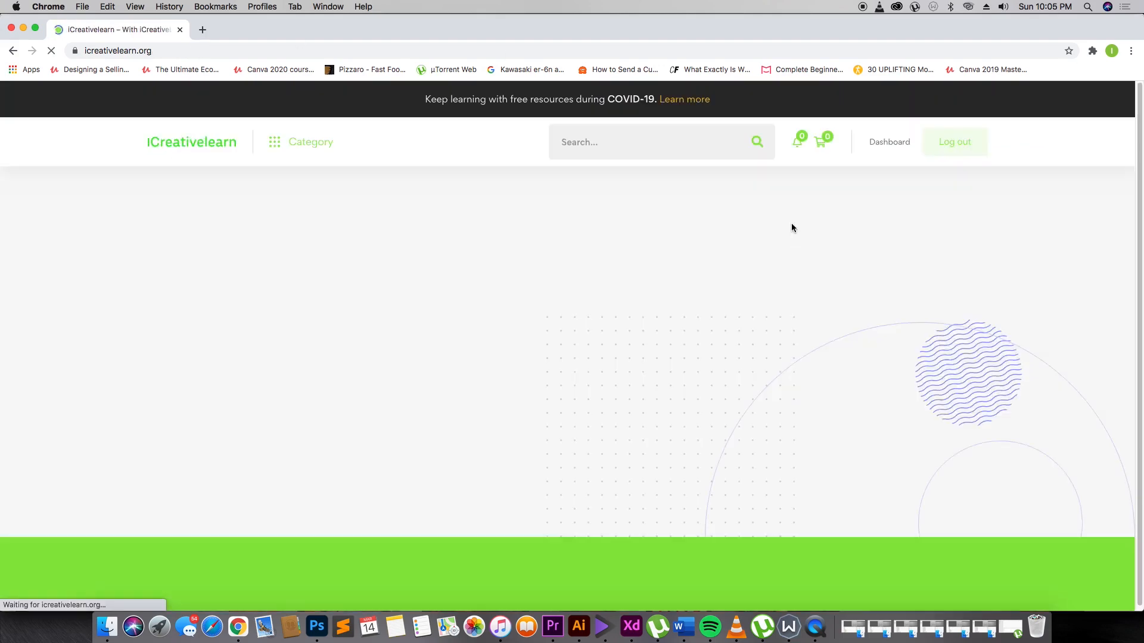
pyautogui.scroll(-10, 479, 309)
pyautogui.scroll(-5, 463, 317)
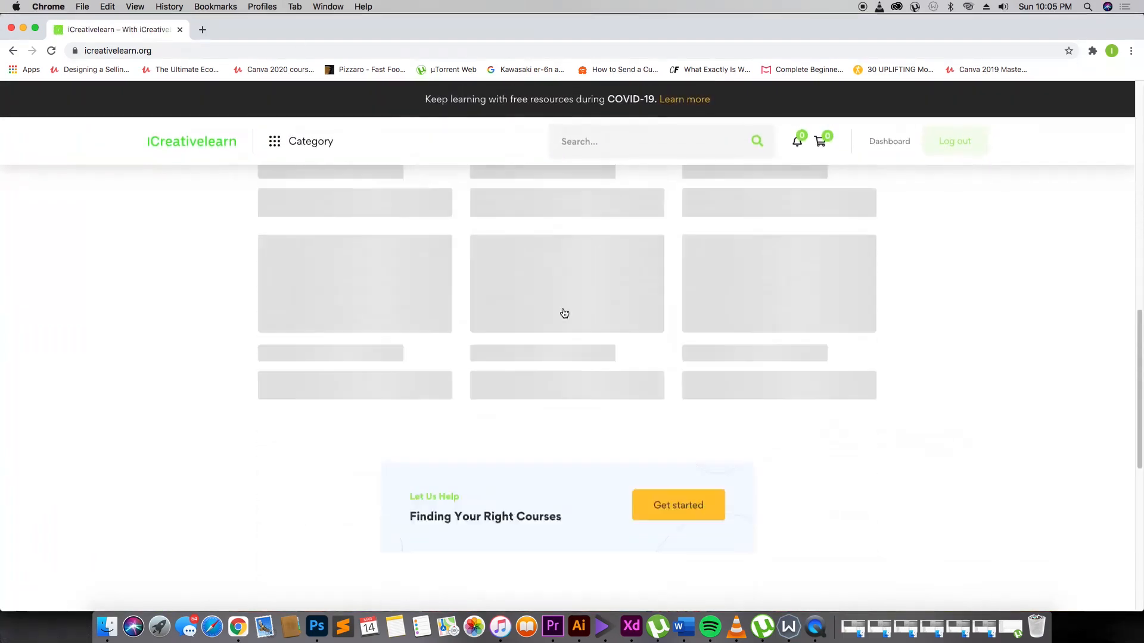
pyautogui.click(588, 272)
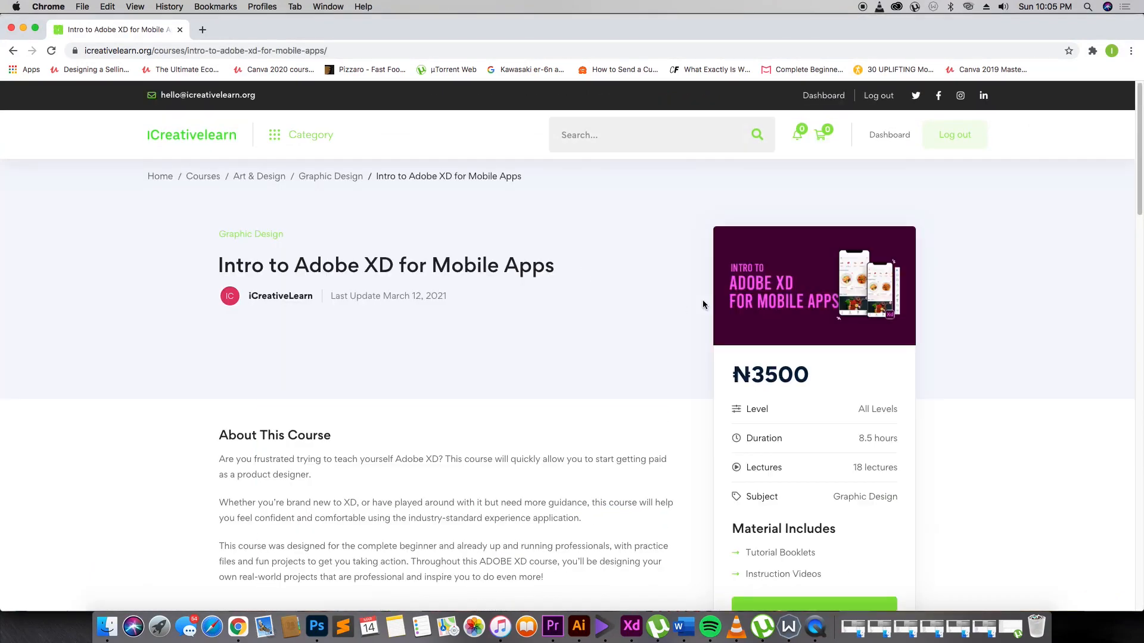
# Scroll to the Curriculum listing eight sections, 18 lessons totalling 8h 30m.
pyautogui.scroll(-5, 804, 409)
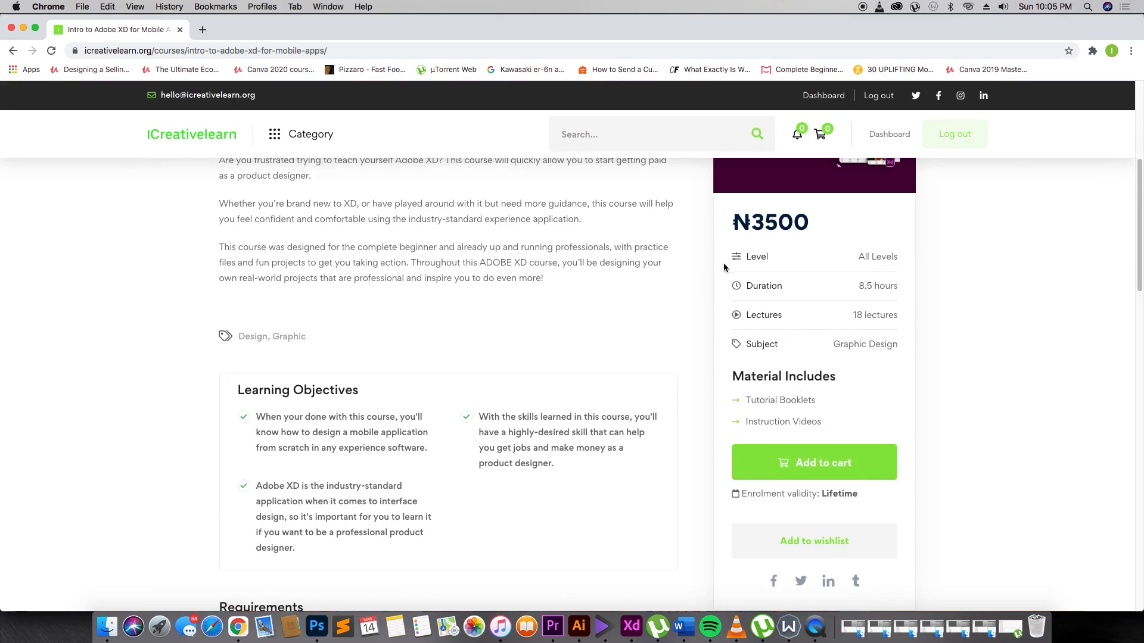
pyautogui.scroll(-8, 448, 265)
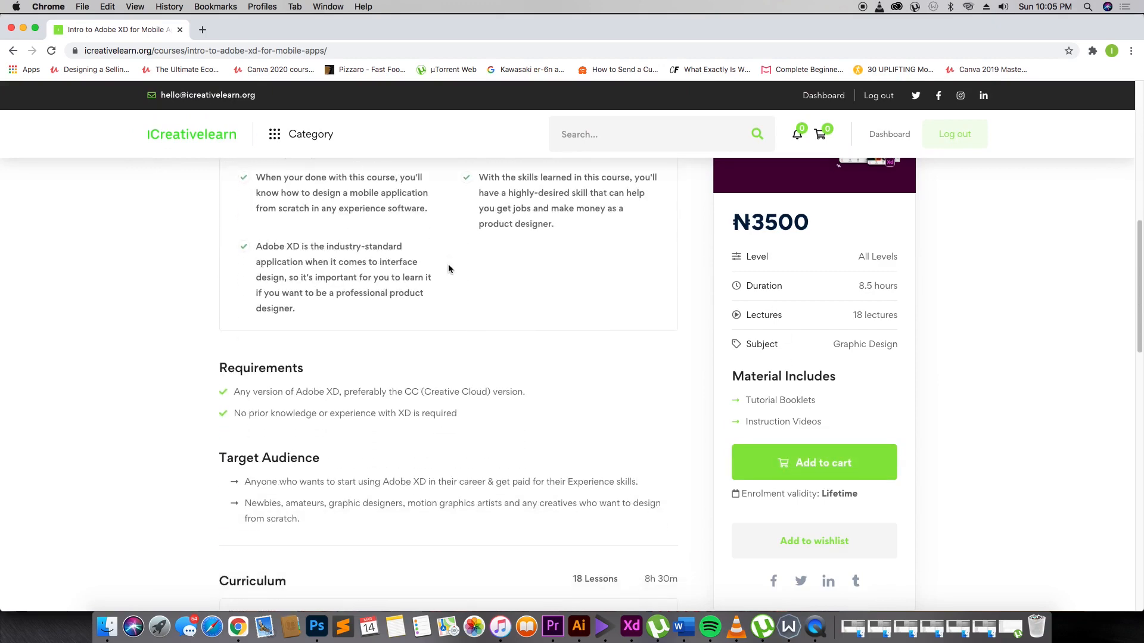
pyautogui.scroll(-5, 448, 265)
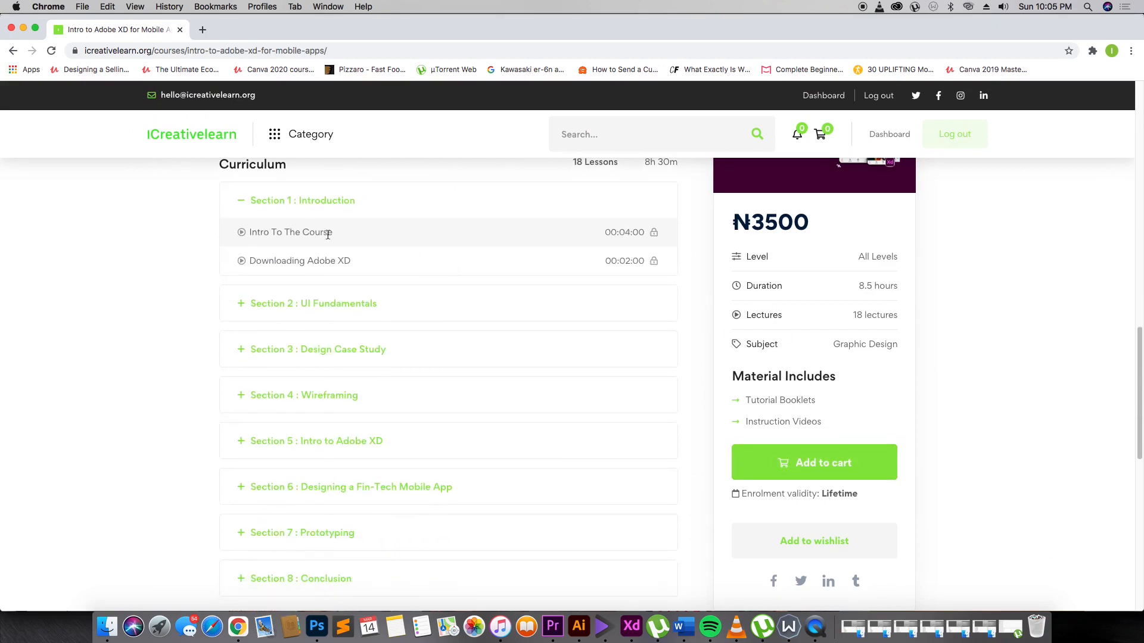
pyautogui.scroll(3, 303, 229)
pyautogui.scroll(-5, 302, 229)
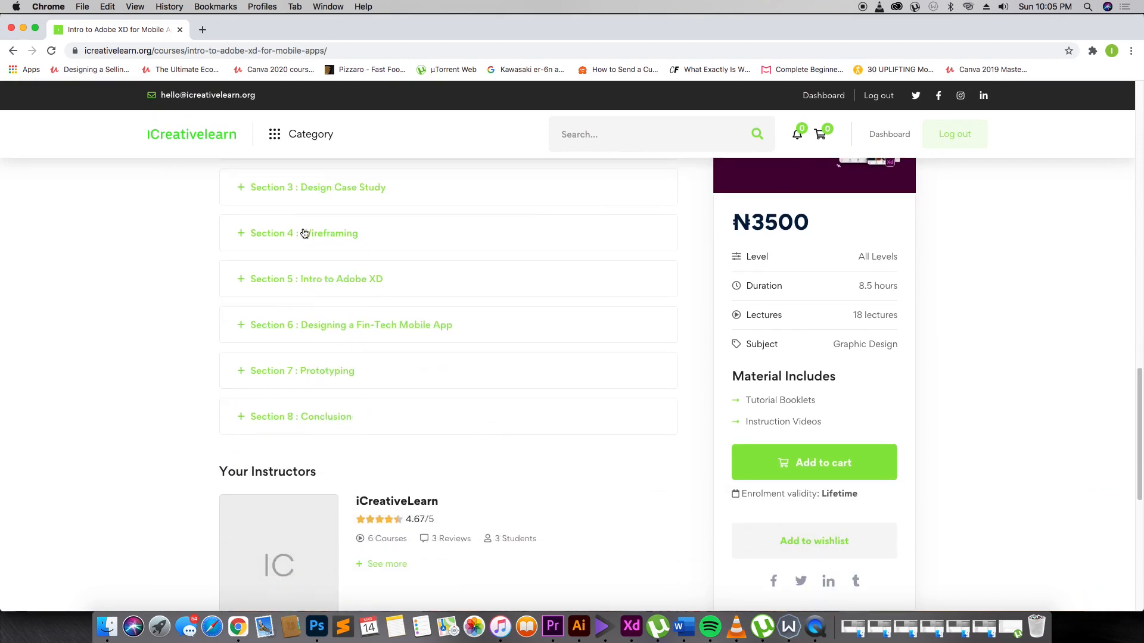
pyautogui.scroll(-3, 304, 233)
pyautogui.scroll(6, 304, 233)
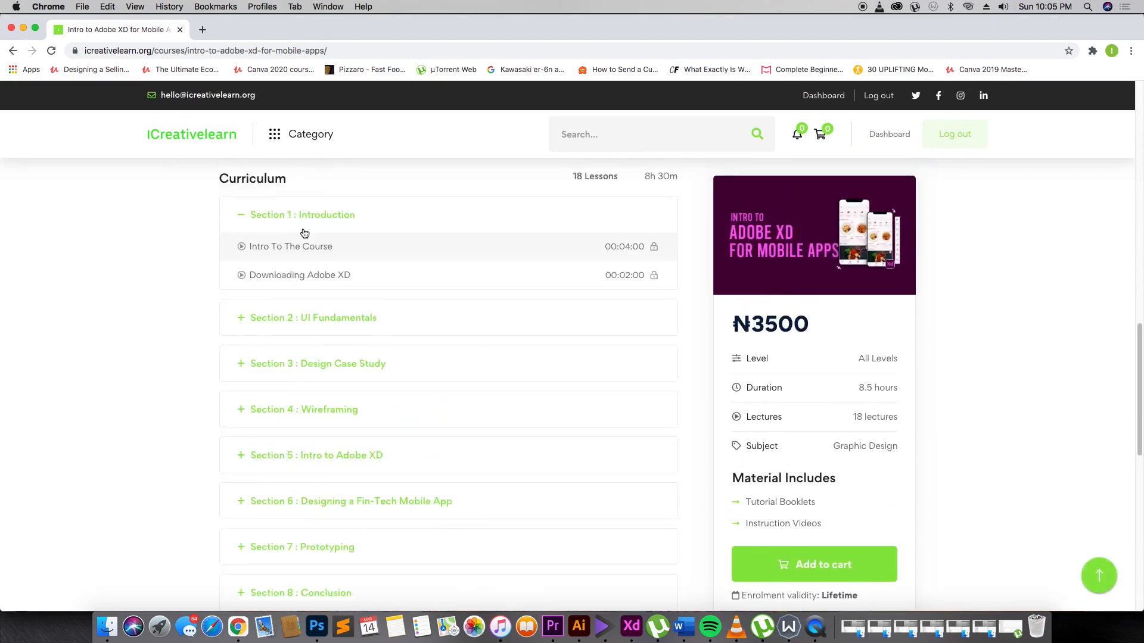